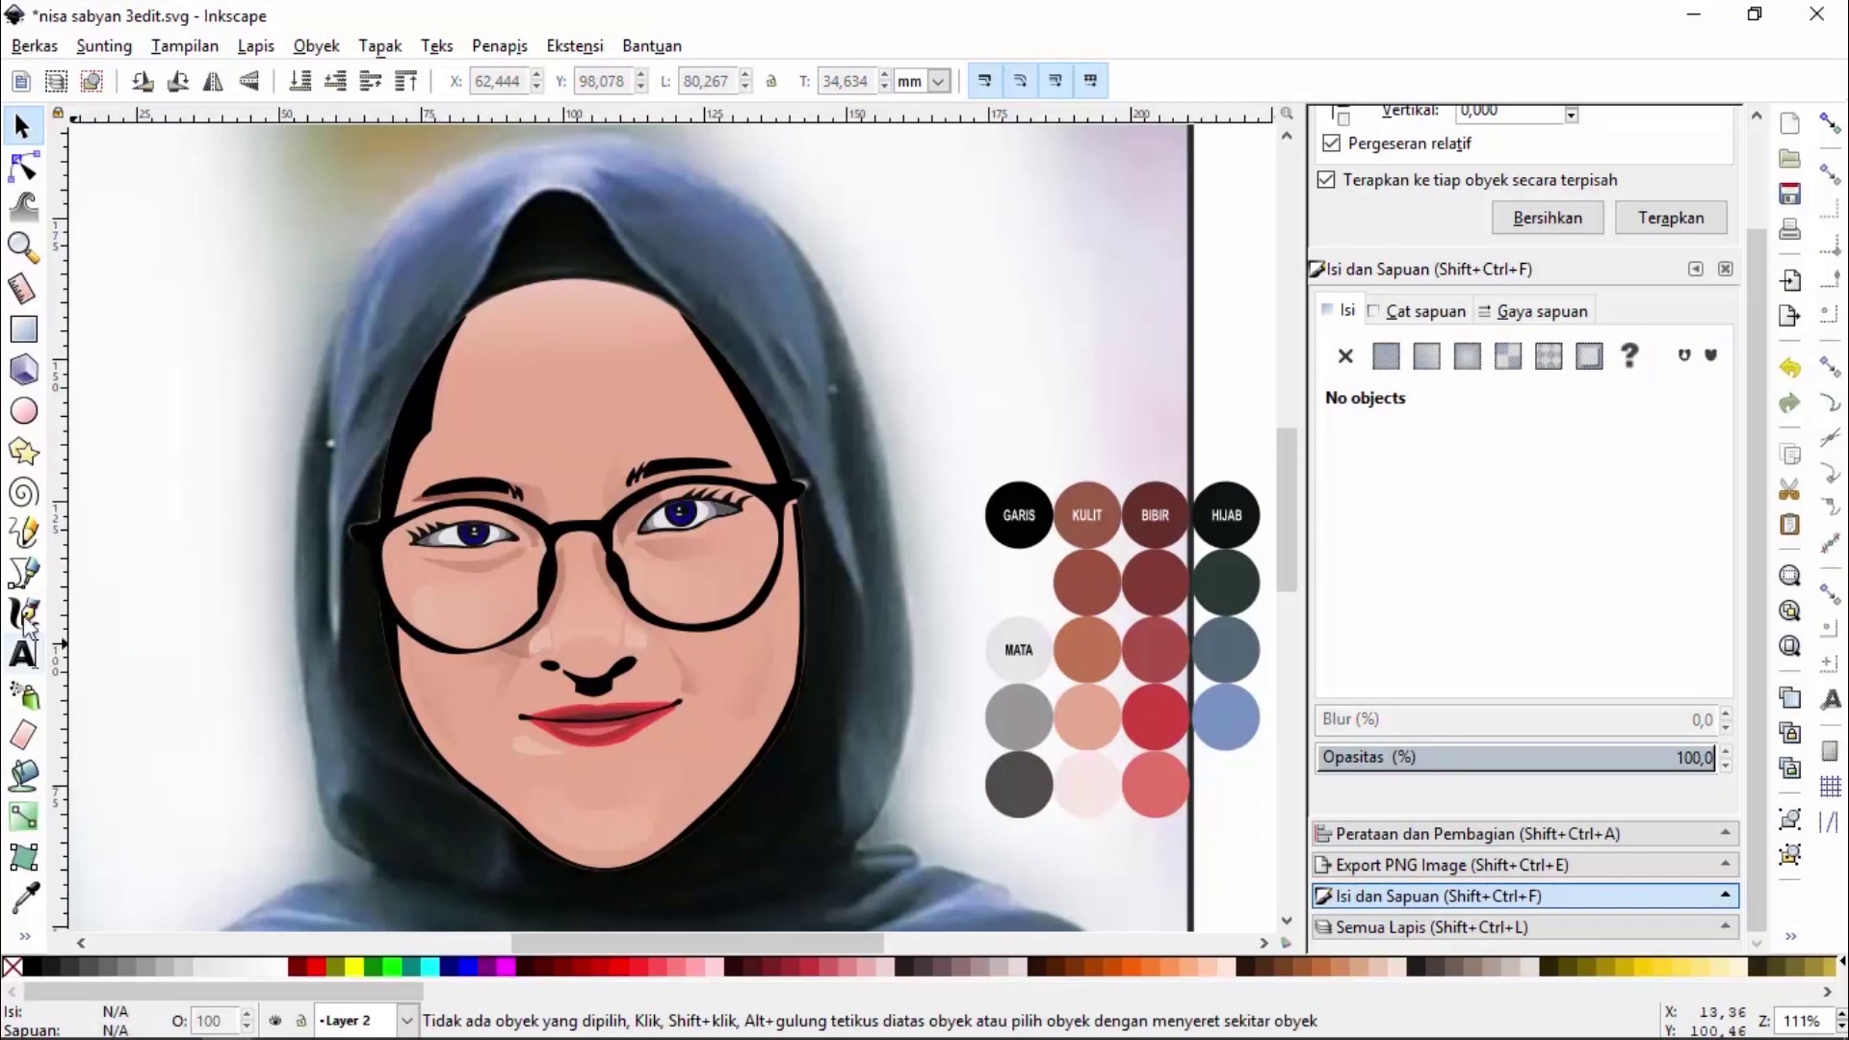
Start a straight-segment outline at the hijab's upper left and trace down its right side to the lower-right tip
{"action": "left_click", "coordinate": [24, 575]}
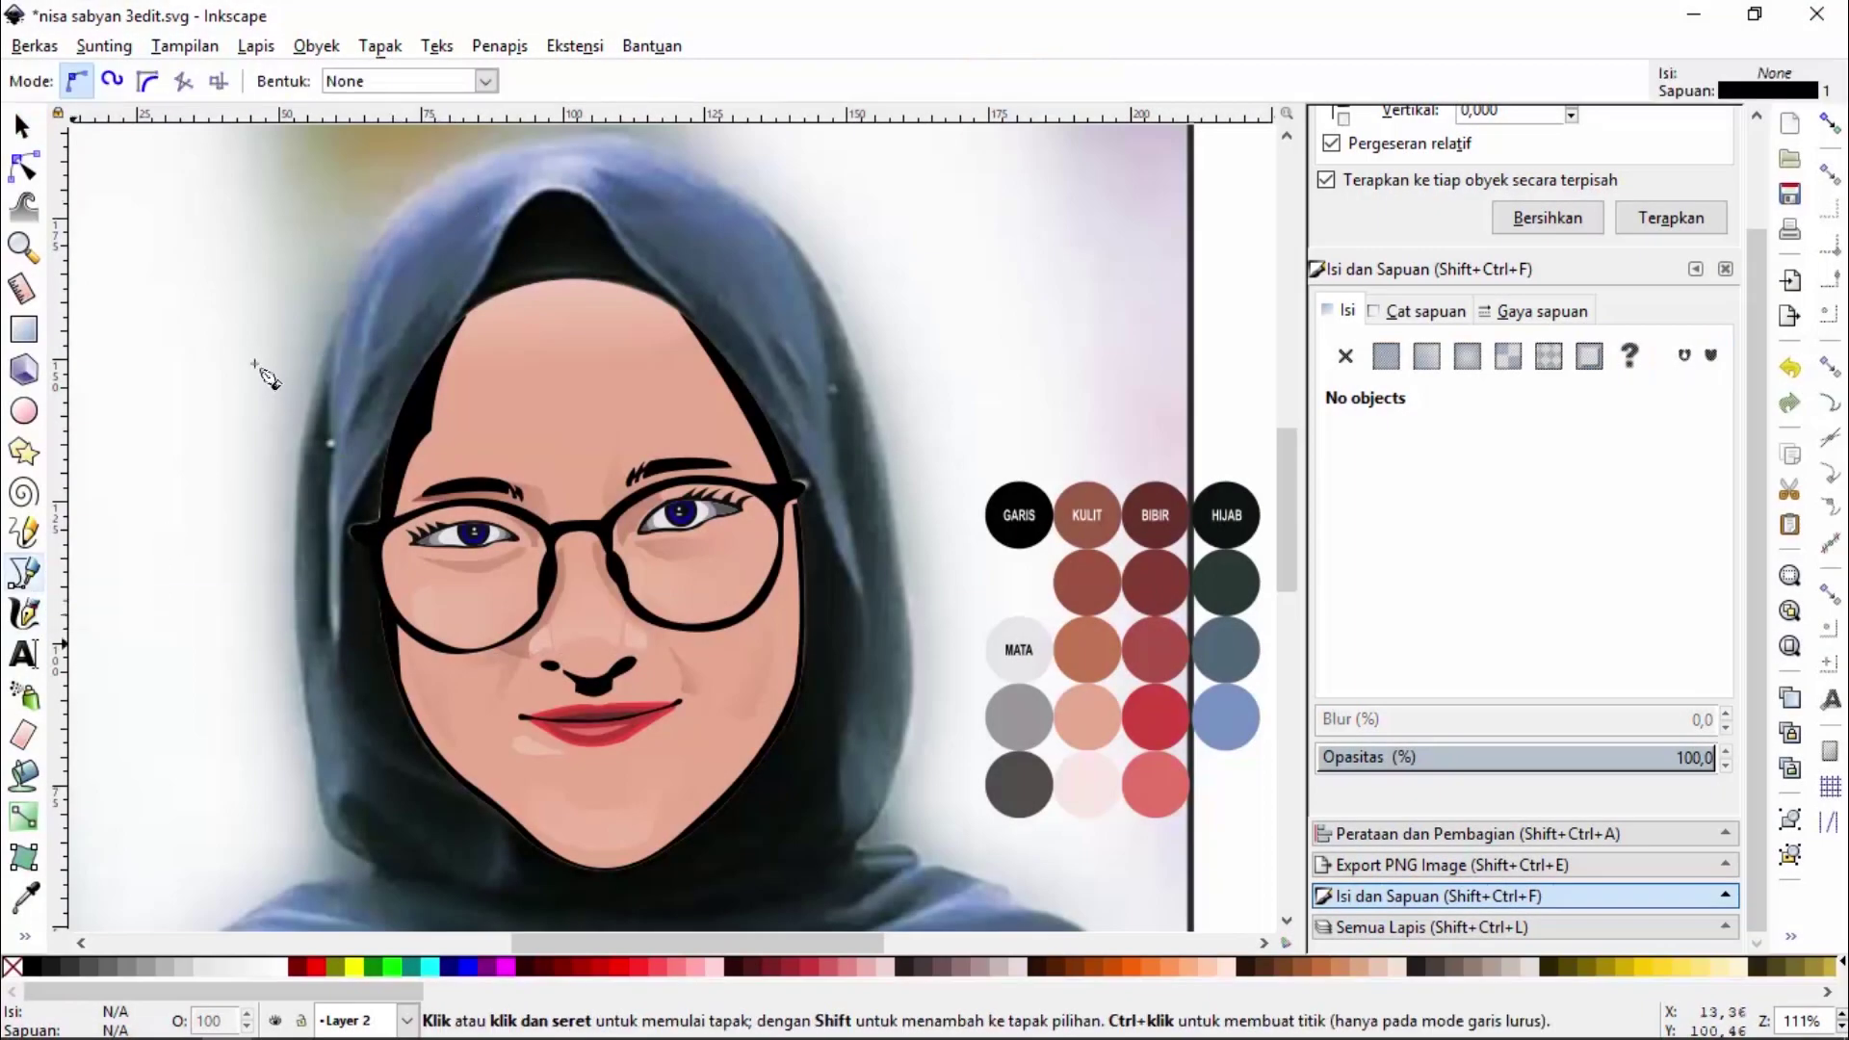
{"action": "left_click", "coordinate": [345, 305]}
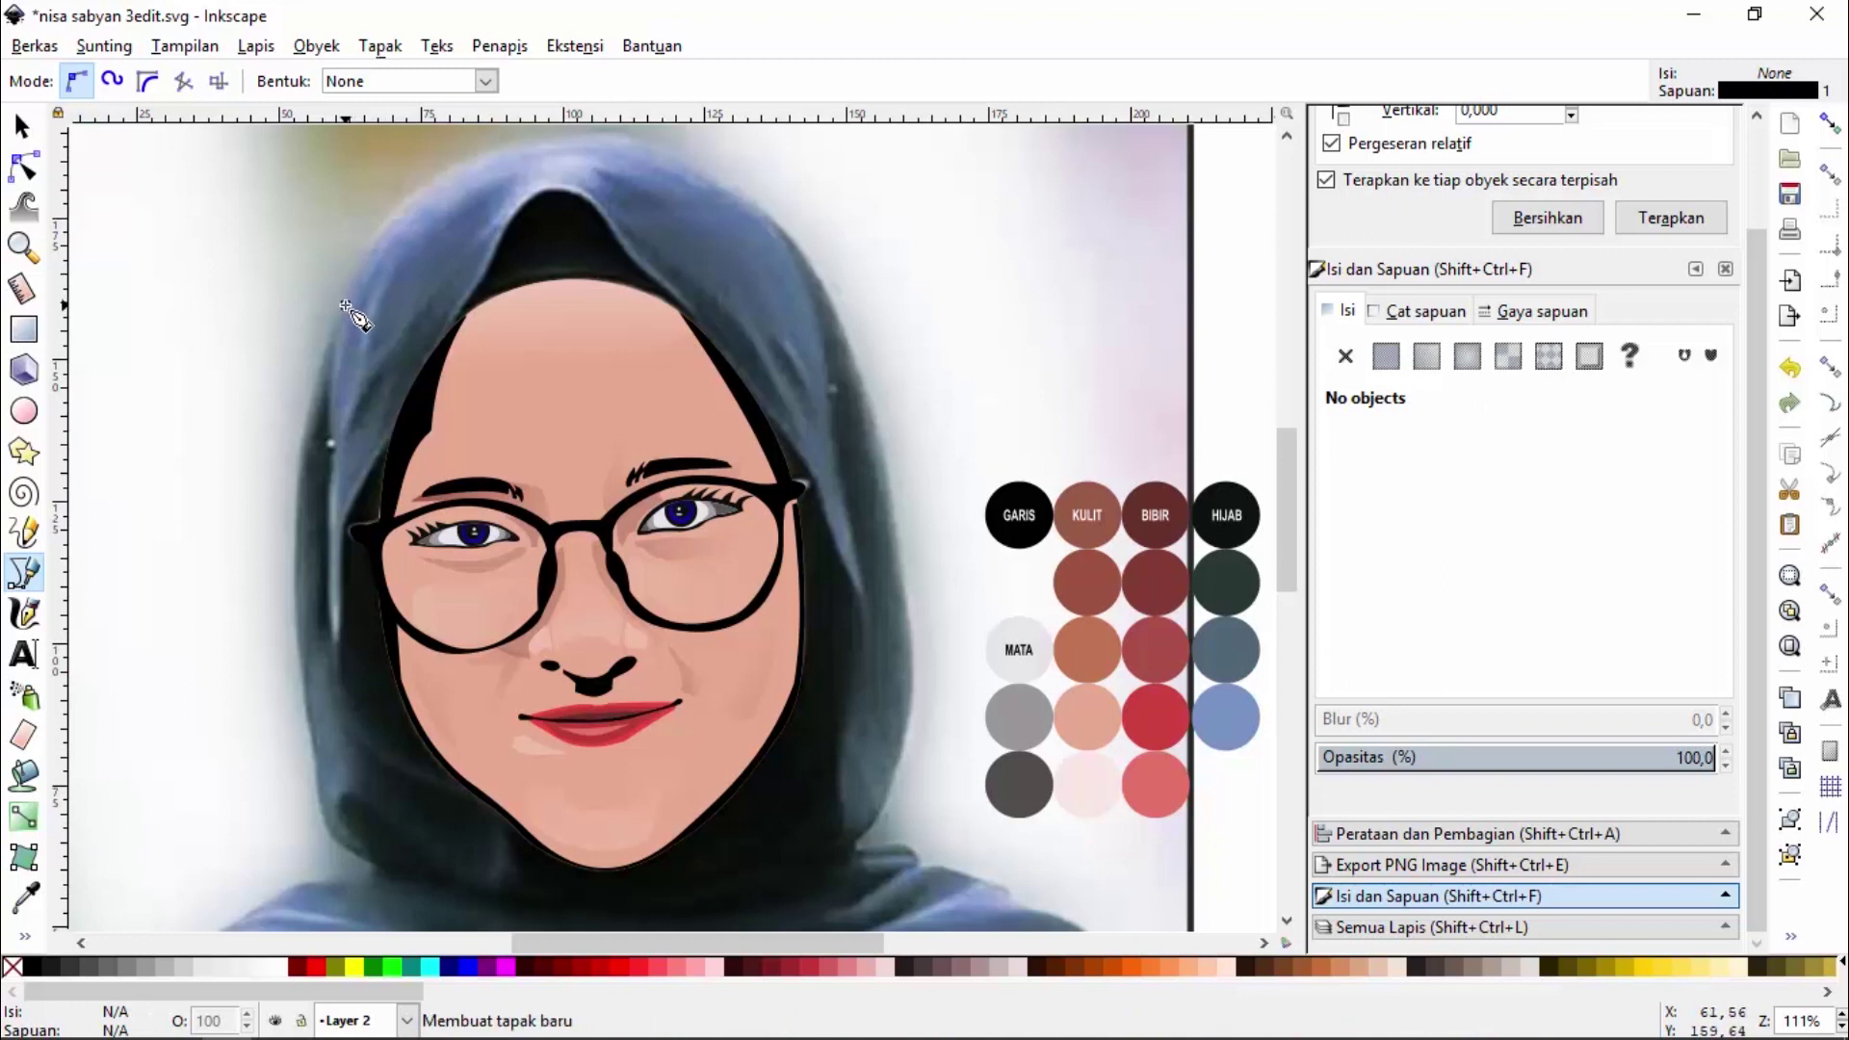
{"action": "left_click", "coordinate": [760, 208]}
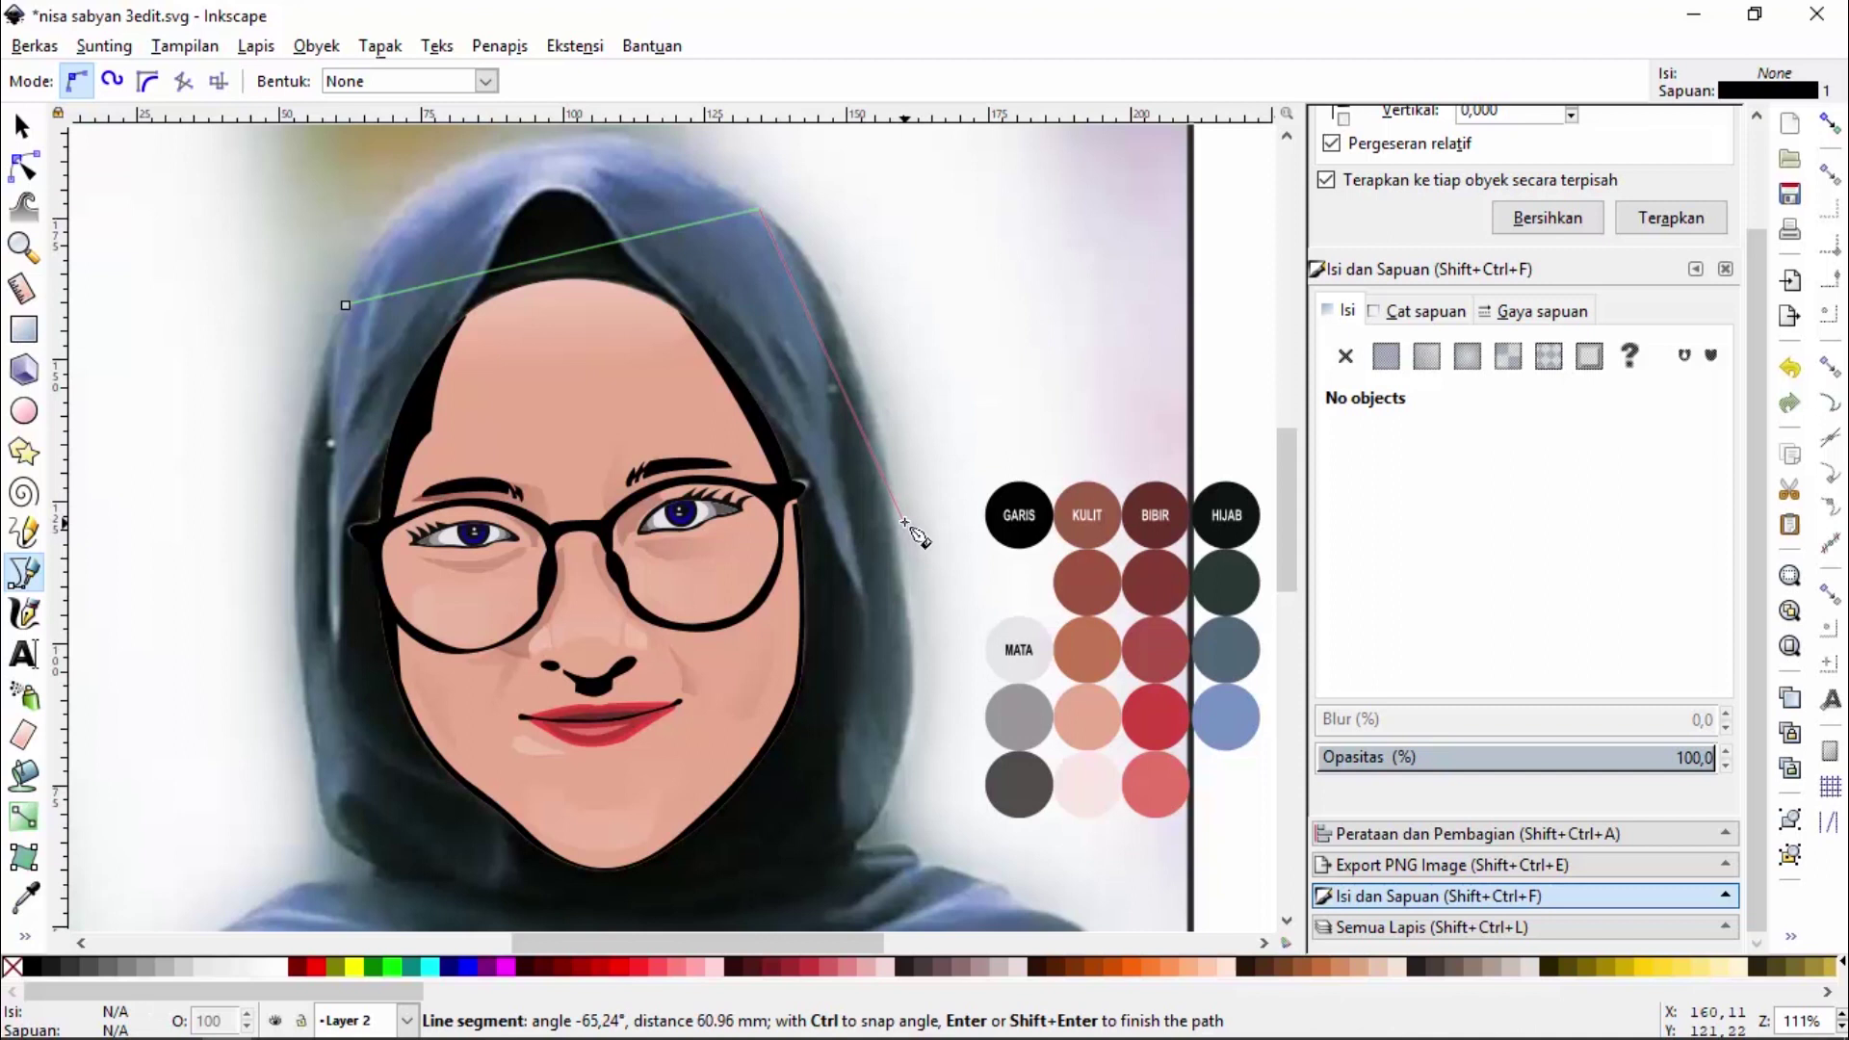
{"action": "left_click", "coordinate": [906, 570]}
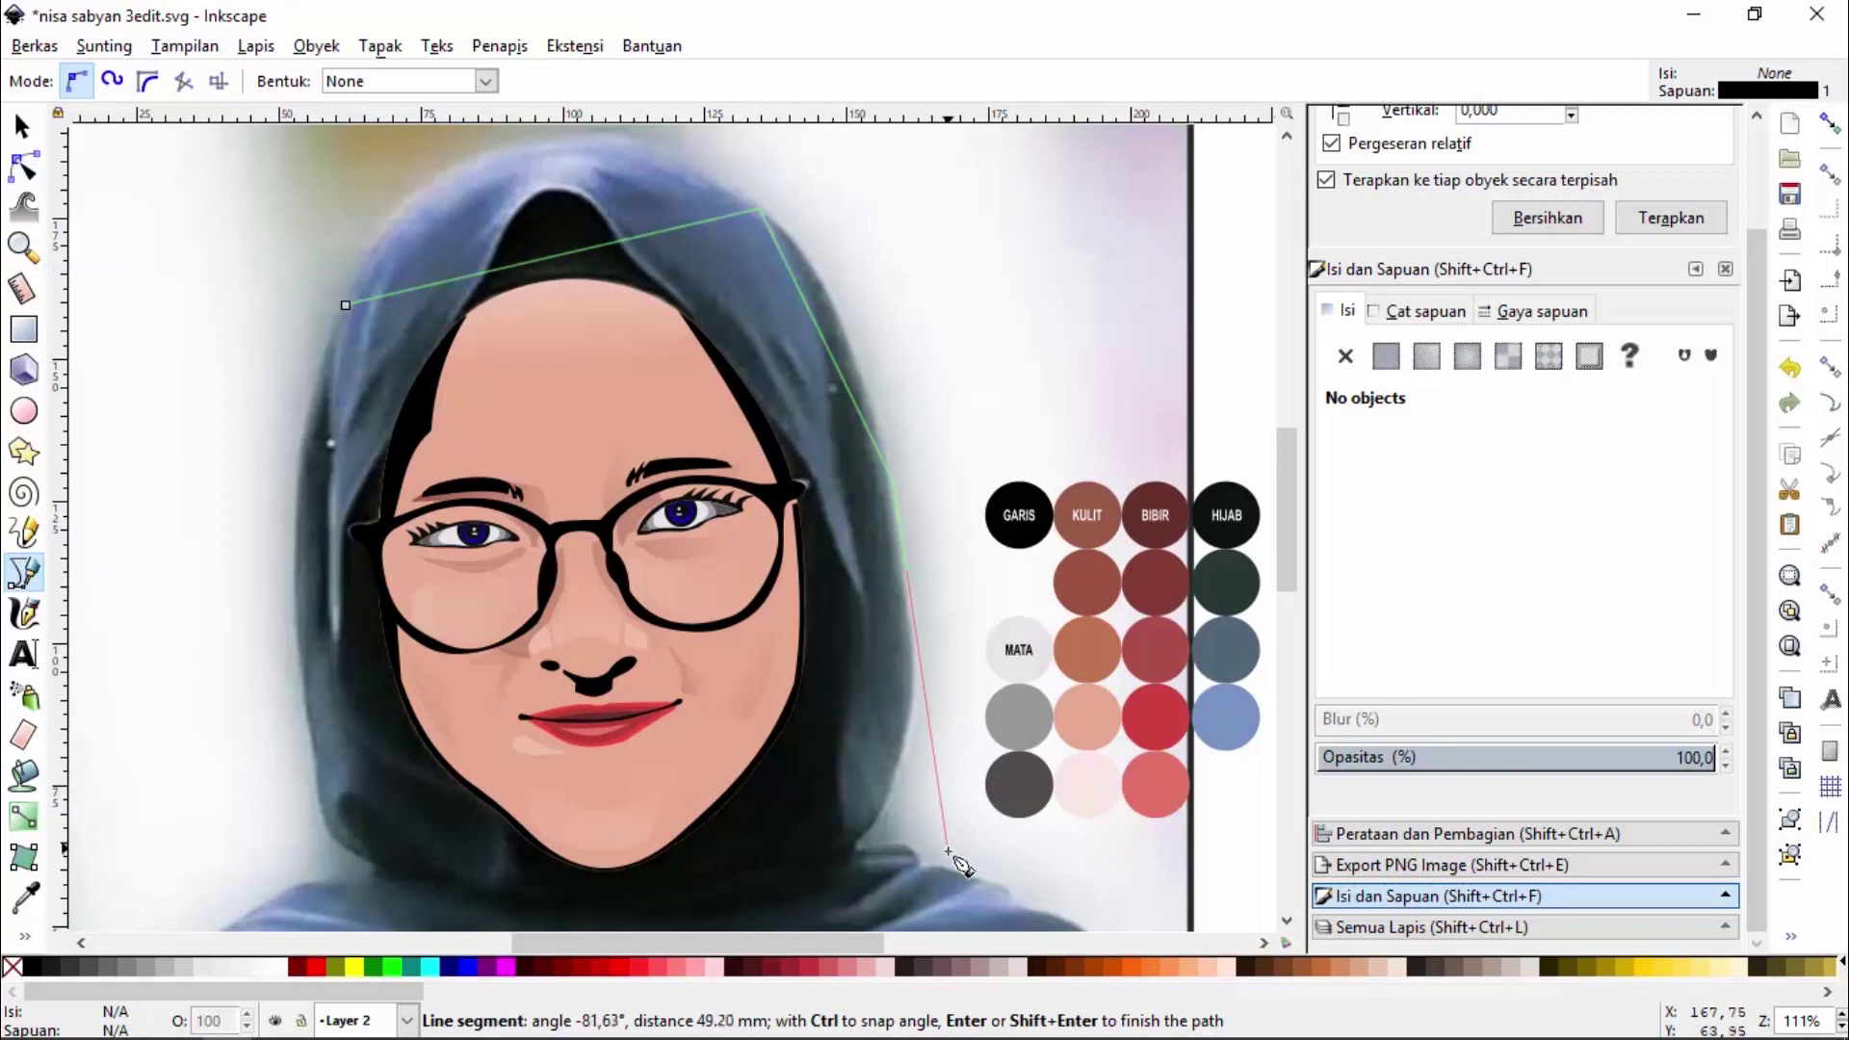
{"action": "left_click", "coordinate": [861, 838]}
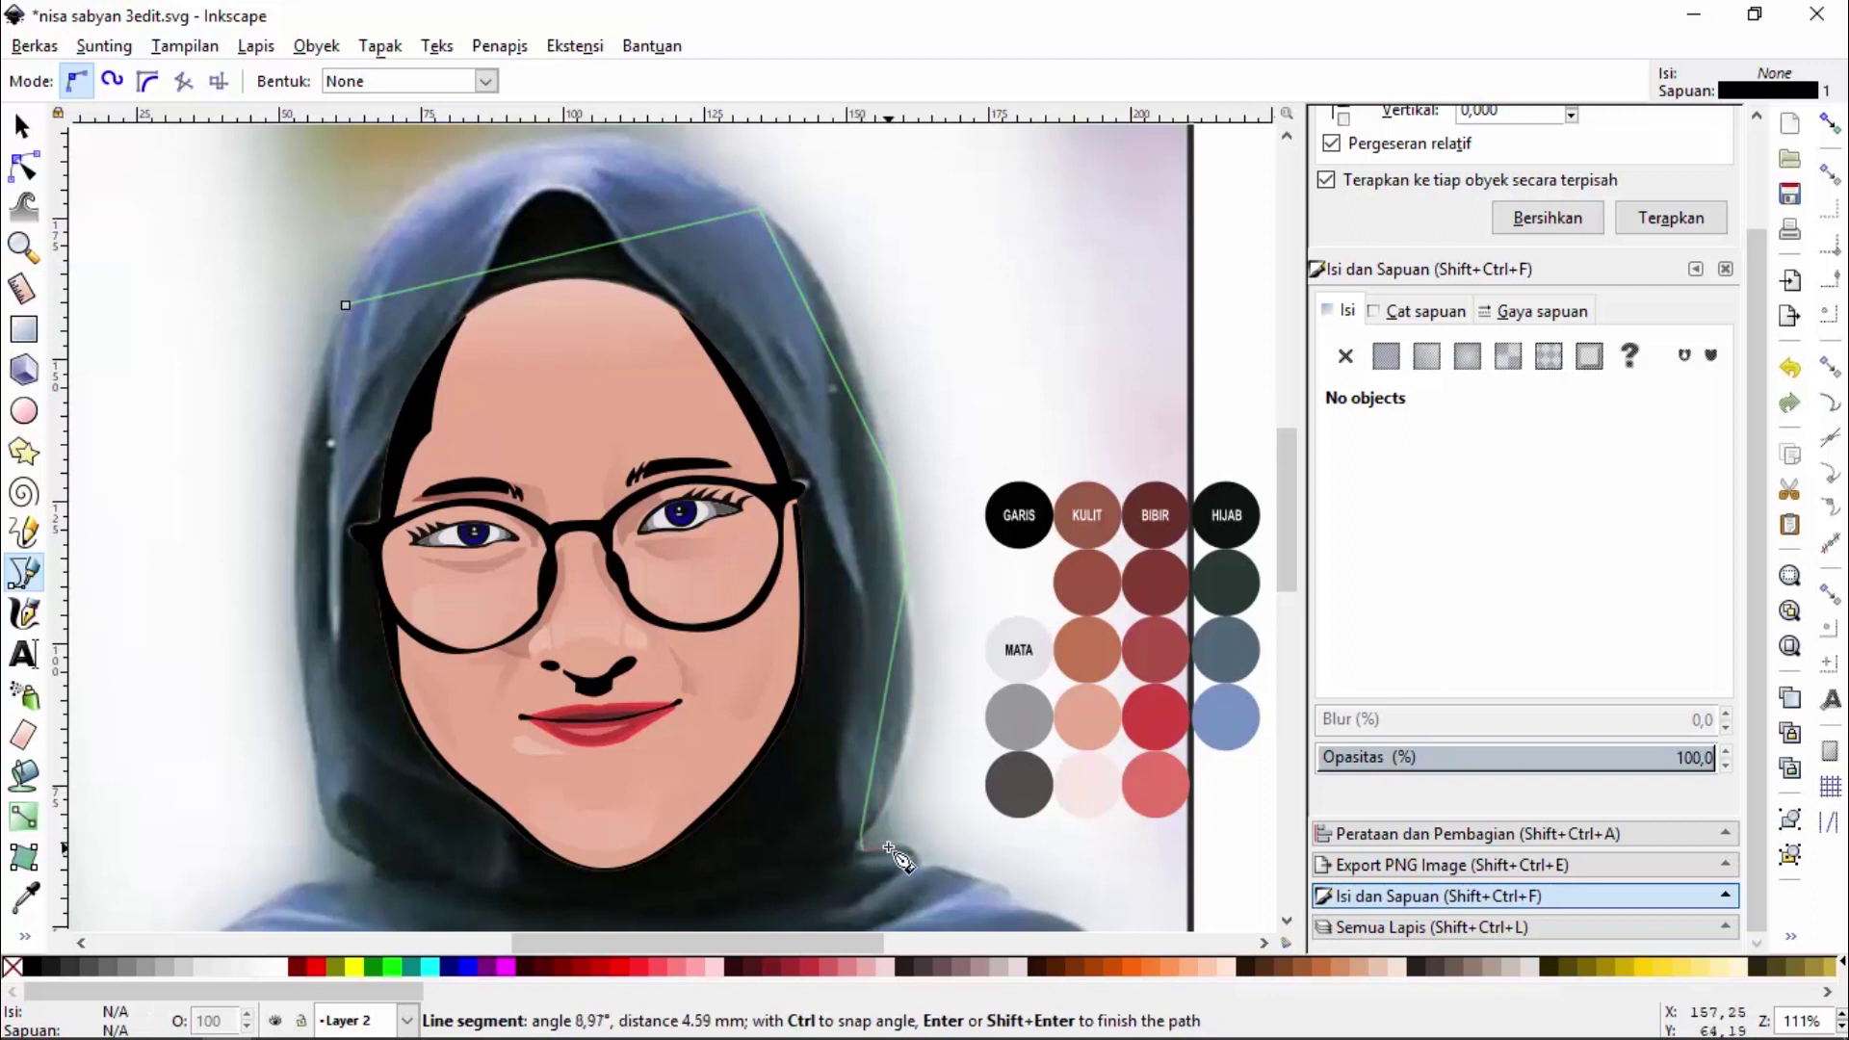
{"action": "left_click", "coordinate": [960, 868]}
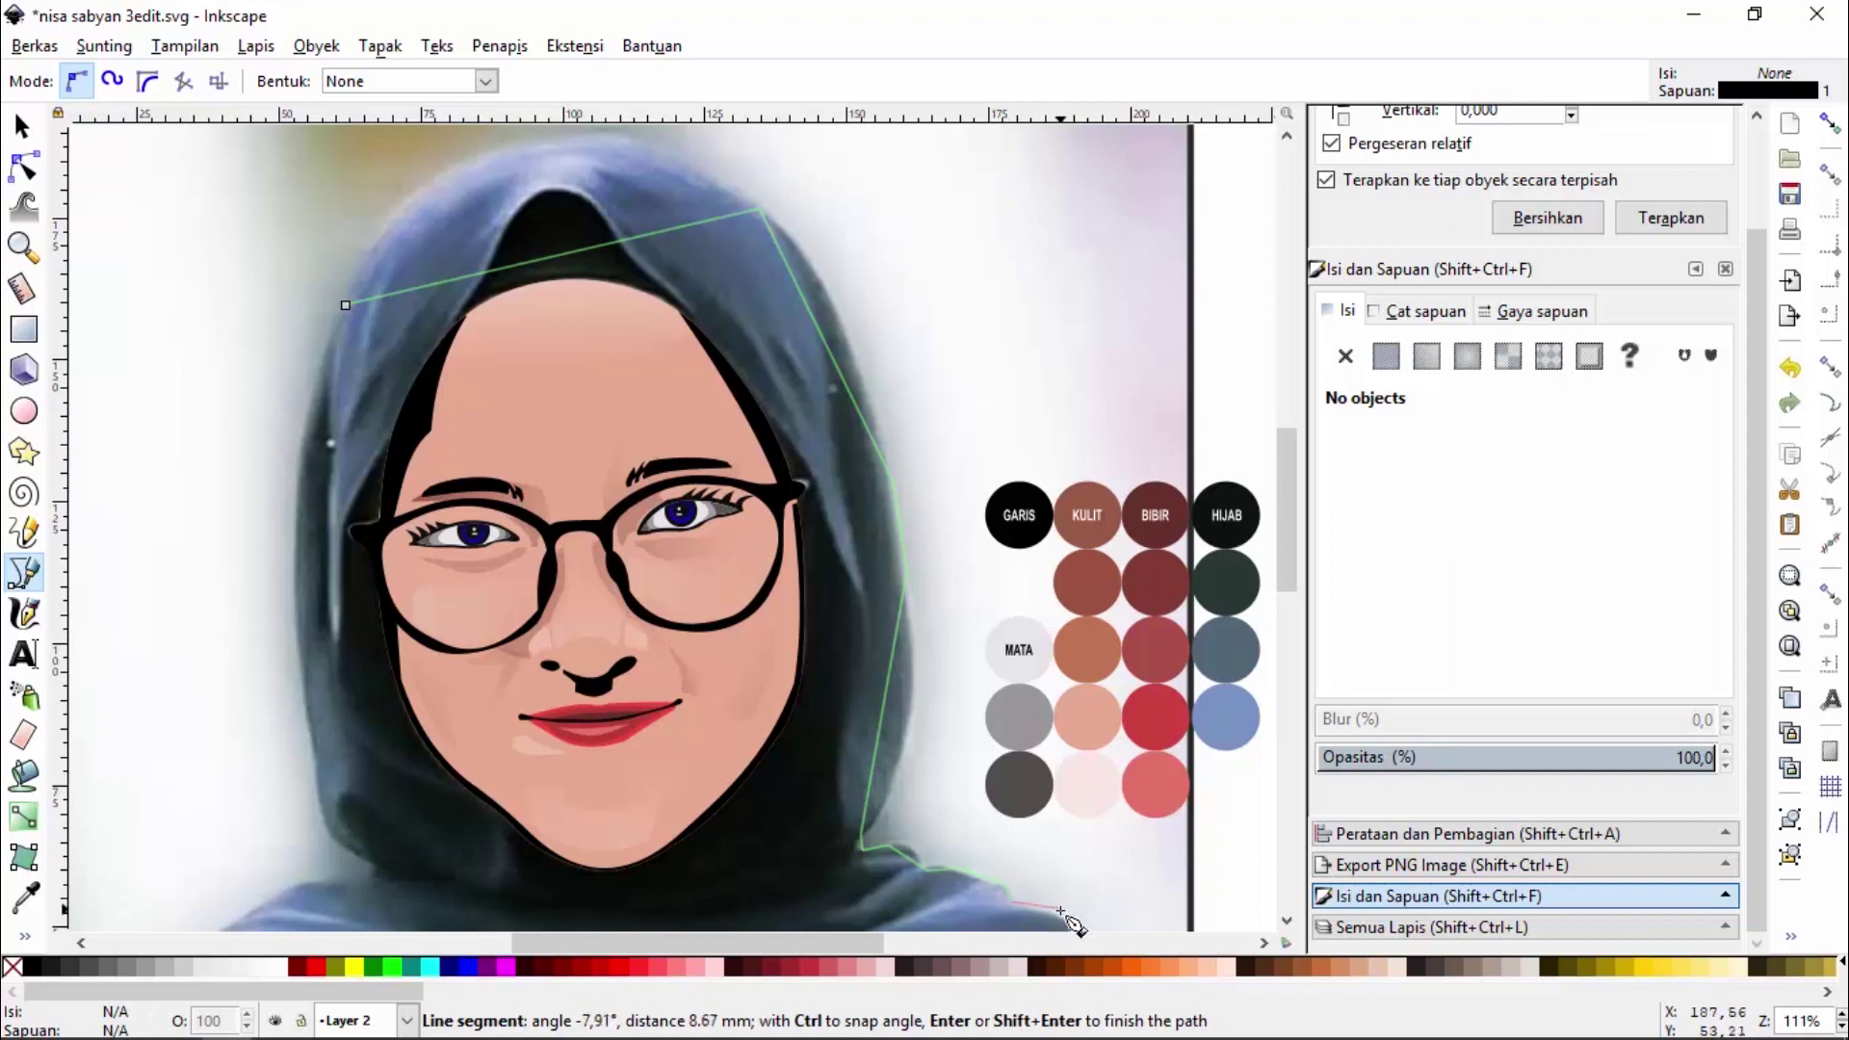
{"action": "left_click", "coordinate": [1059, 917]}
{"action": "scroll", "coordinate": [1069, 910], "scroll_direction": "down", "scroll_amount": 3}
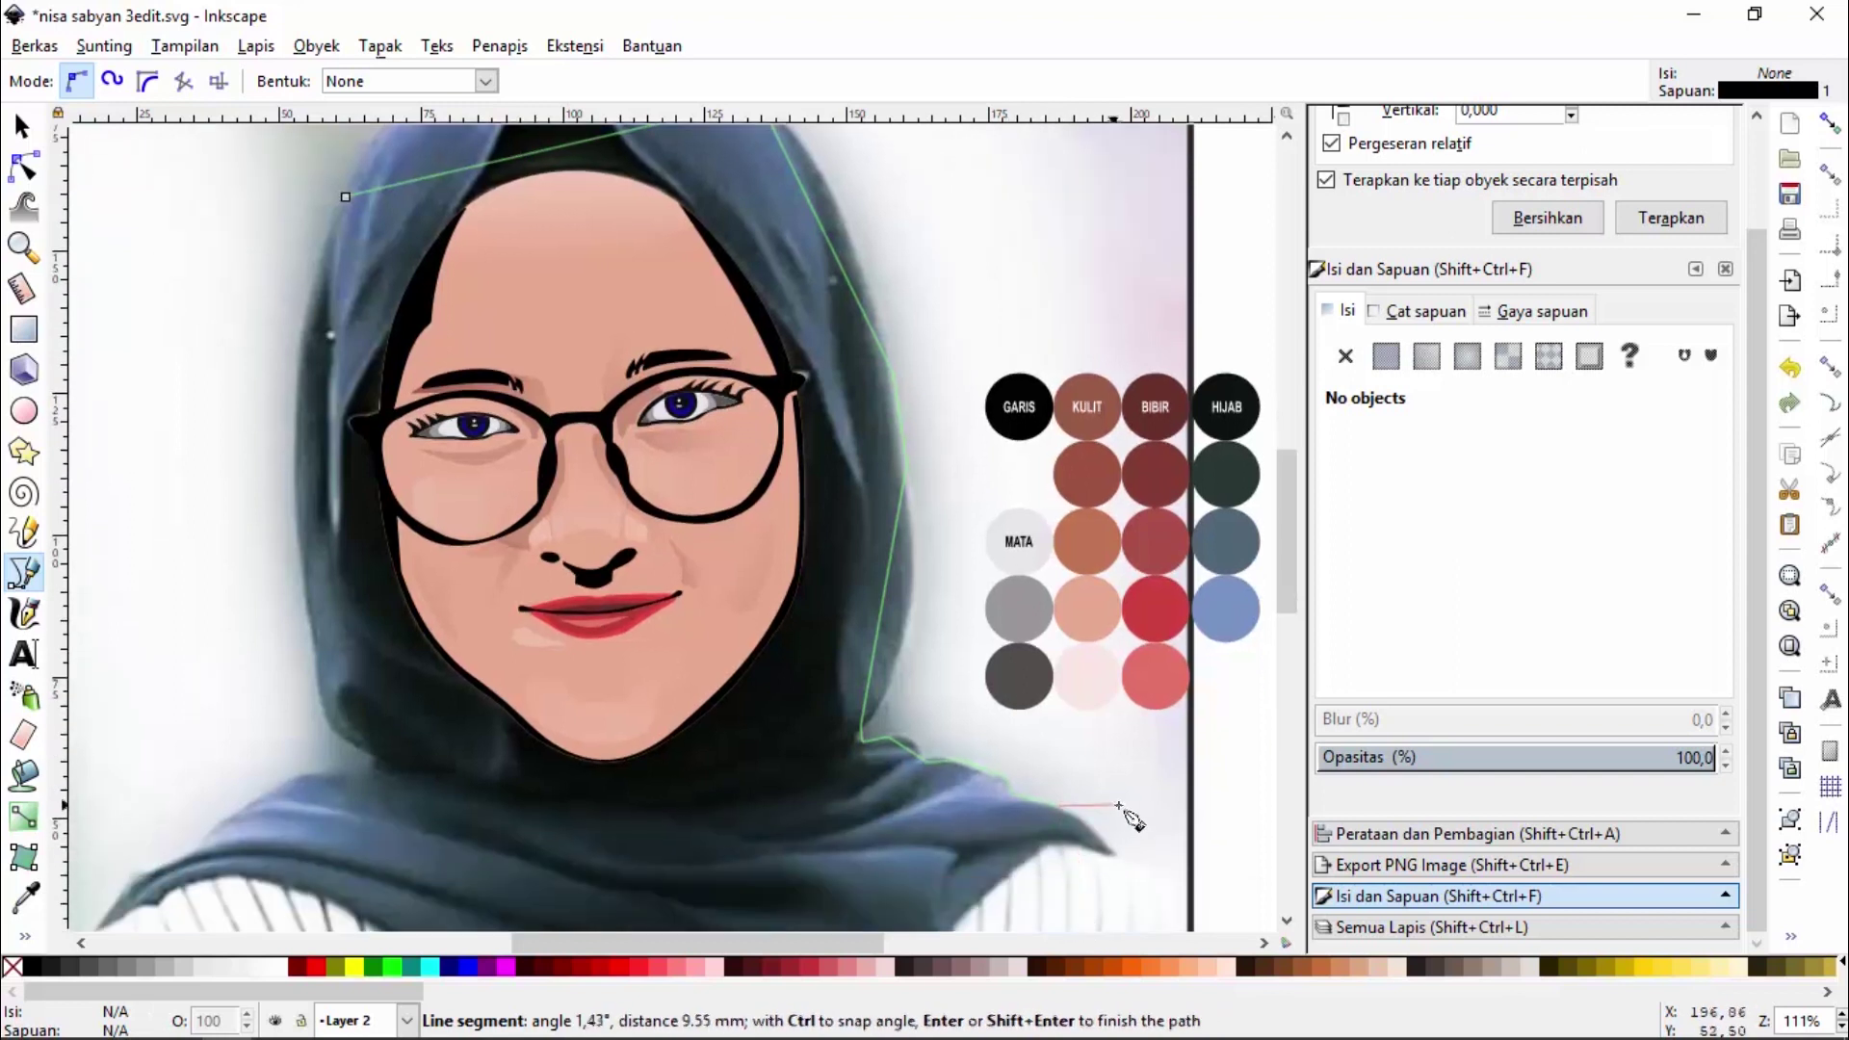
{"action": "left_click", "coordinate": [1113, 852]}
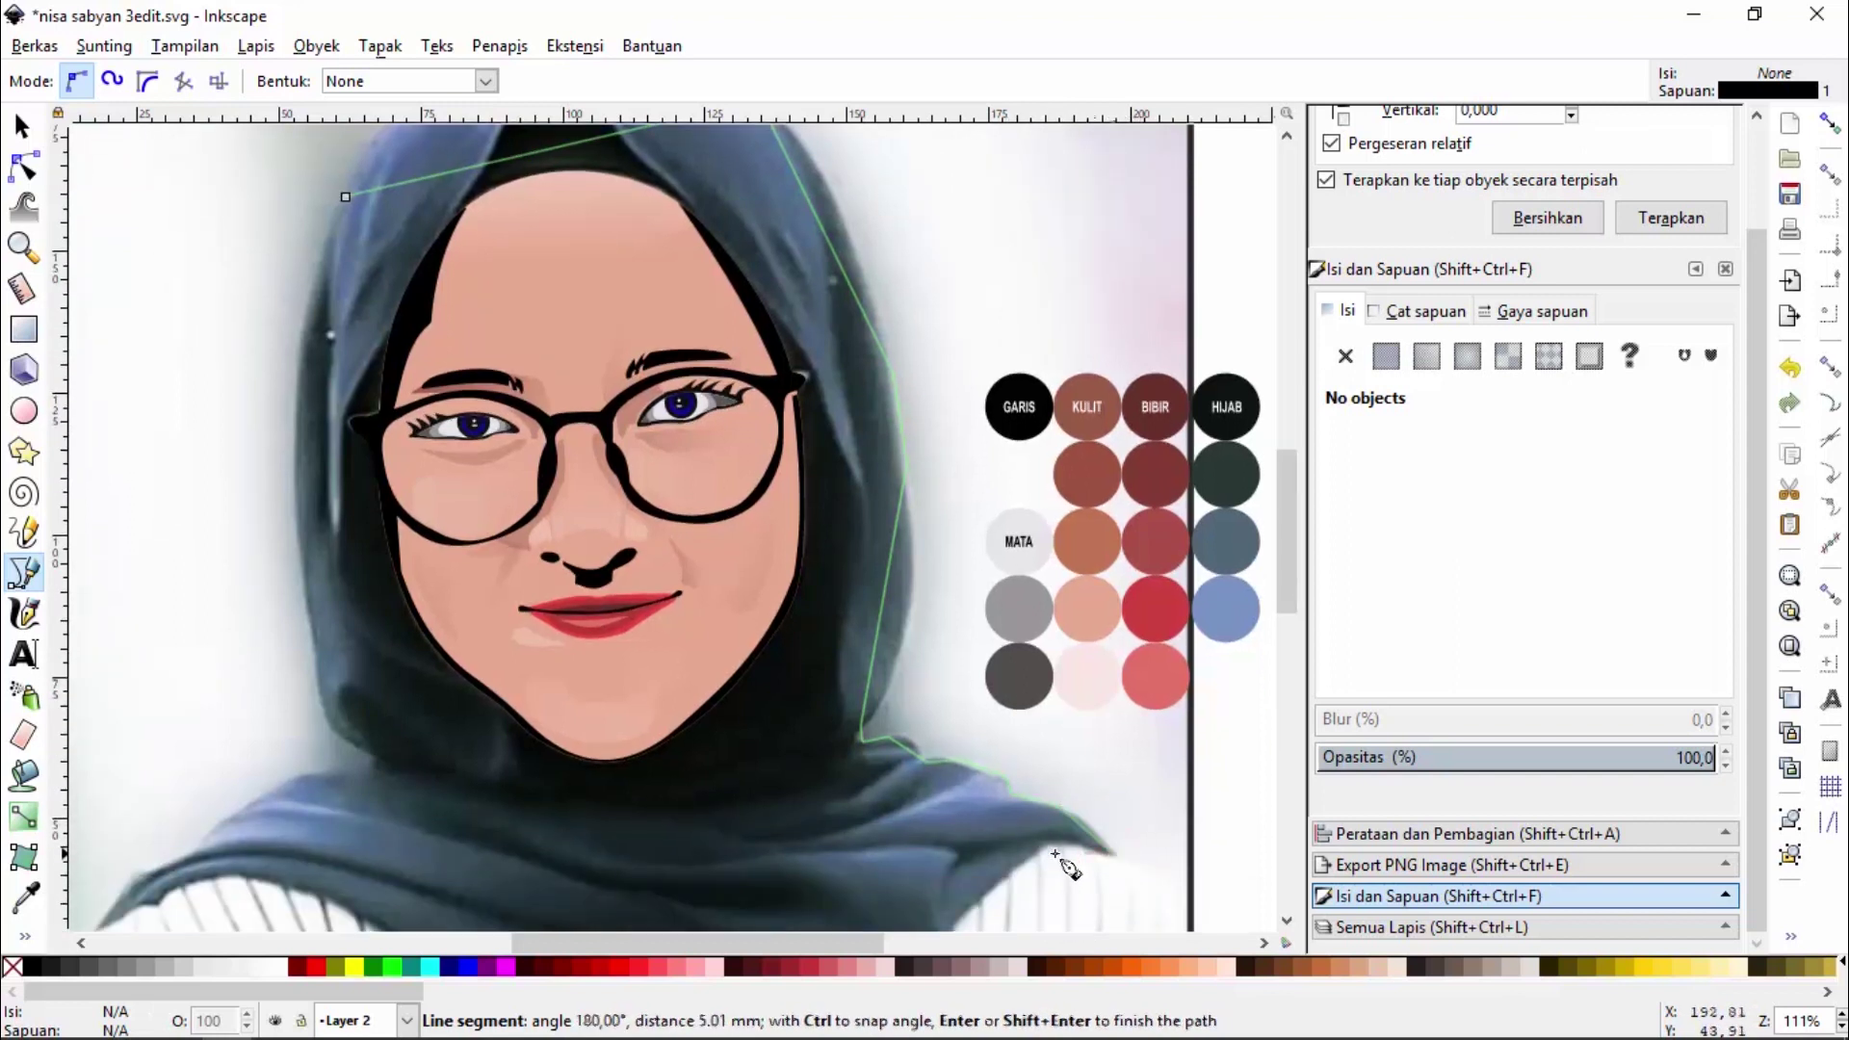
{"action": "scroll", "coordinate": [1040, 867], "scroll_direction": "down", "scroll_amount": 3}
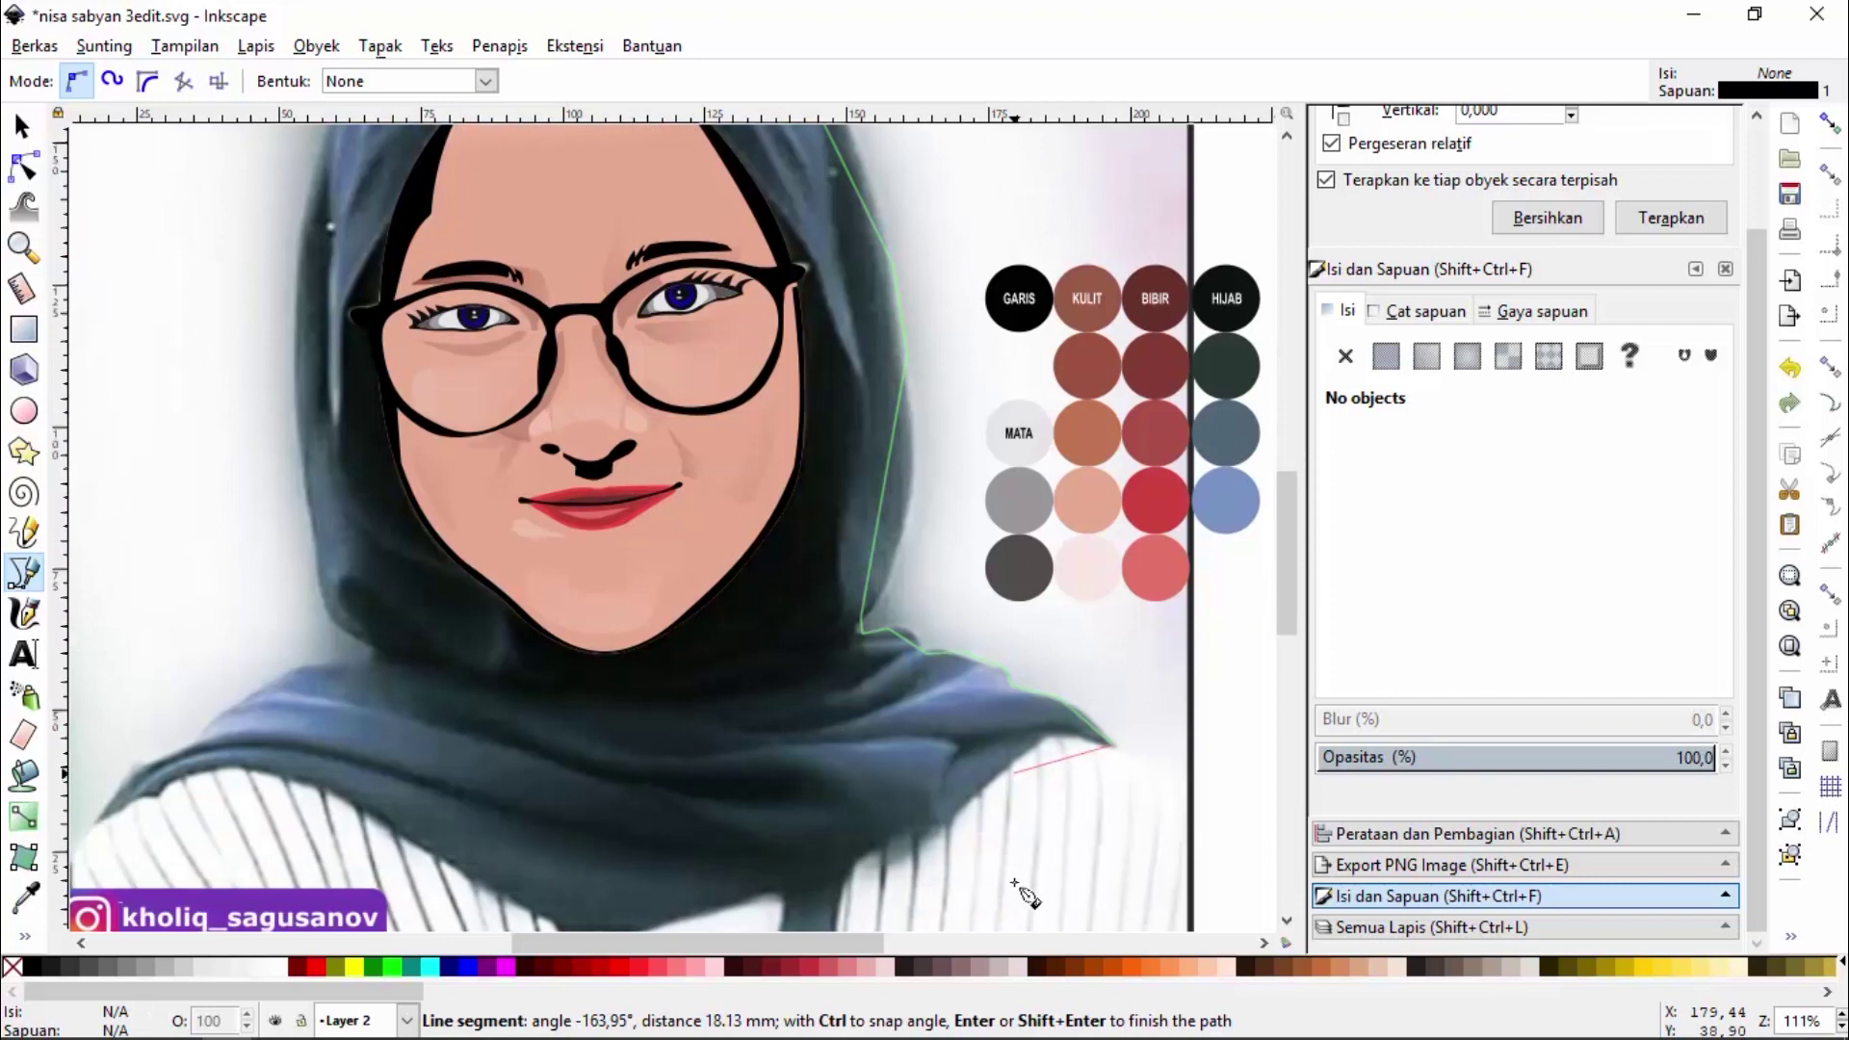
Trace back along the hijab's bottom edge and up its left side, closing the outline at the start point
{"action": "left_click", "coordinate": [966, 811]}
{"action": "left_click", "coordinate": [925, 832]}
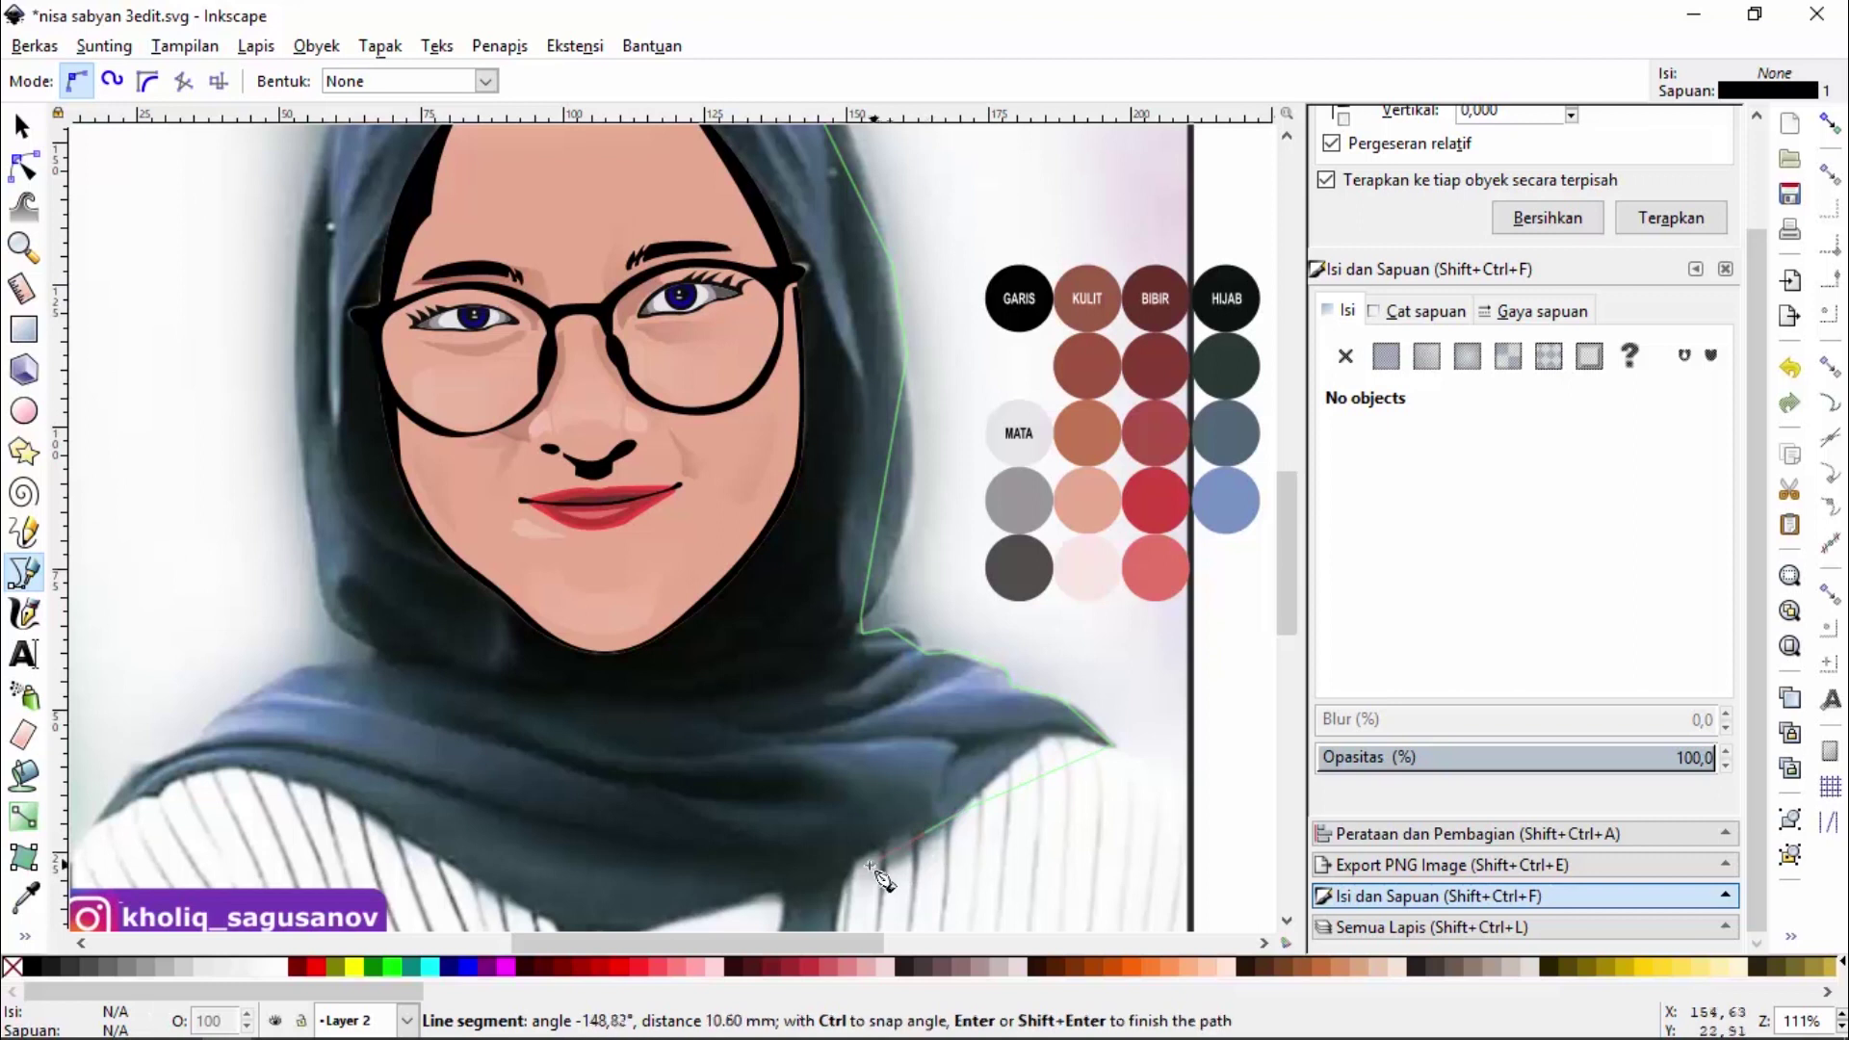
{"action": "left_click", "coordinate": [854, 867]}
{"action": "left_click", "coordinate": [775, 895]}
{"action": "scroll", "coordinate": [775, 896], "scroll_direction": "down", "scroll_amount": 3}
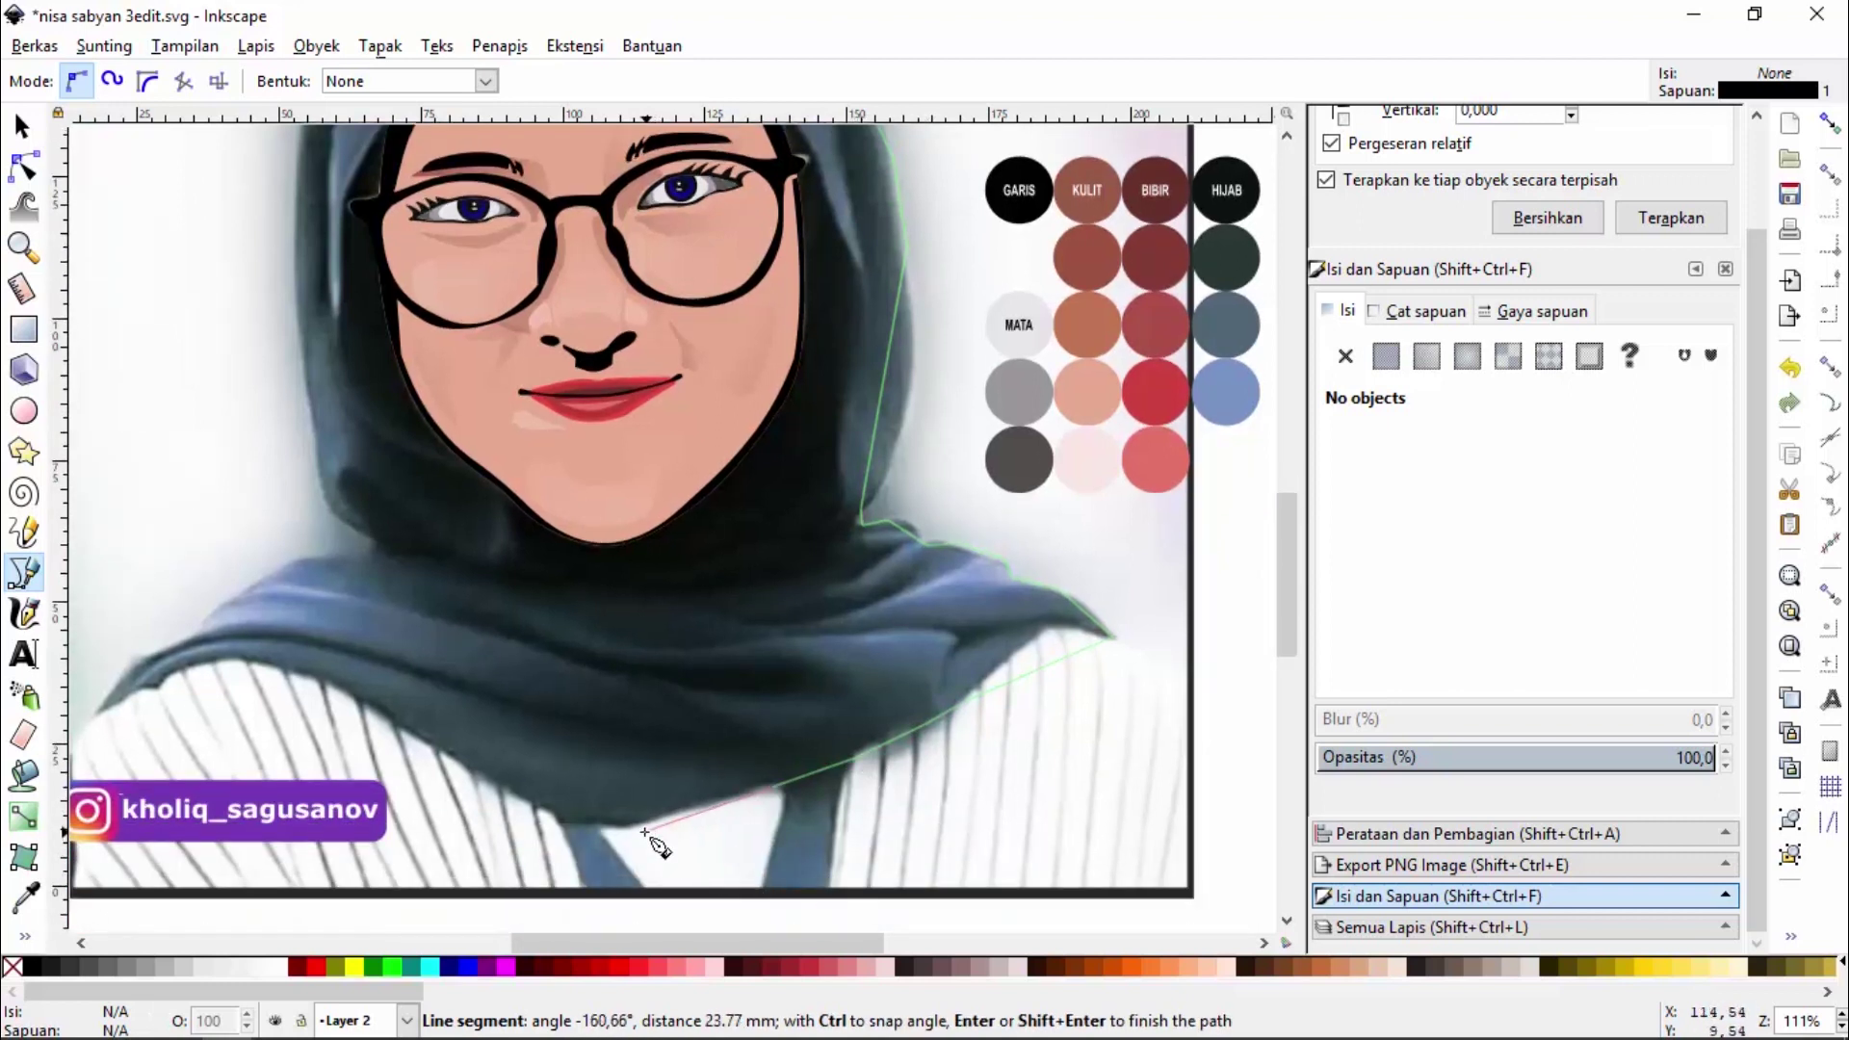
{"action": "left_click", "coordinate": [502, 793]}
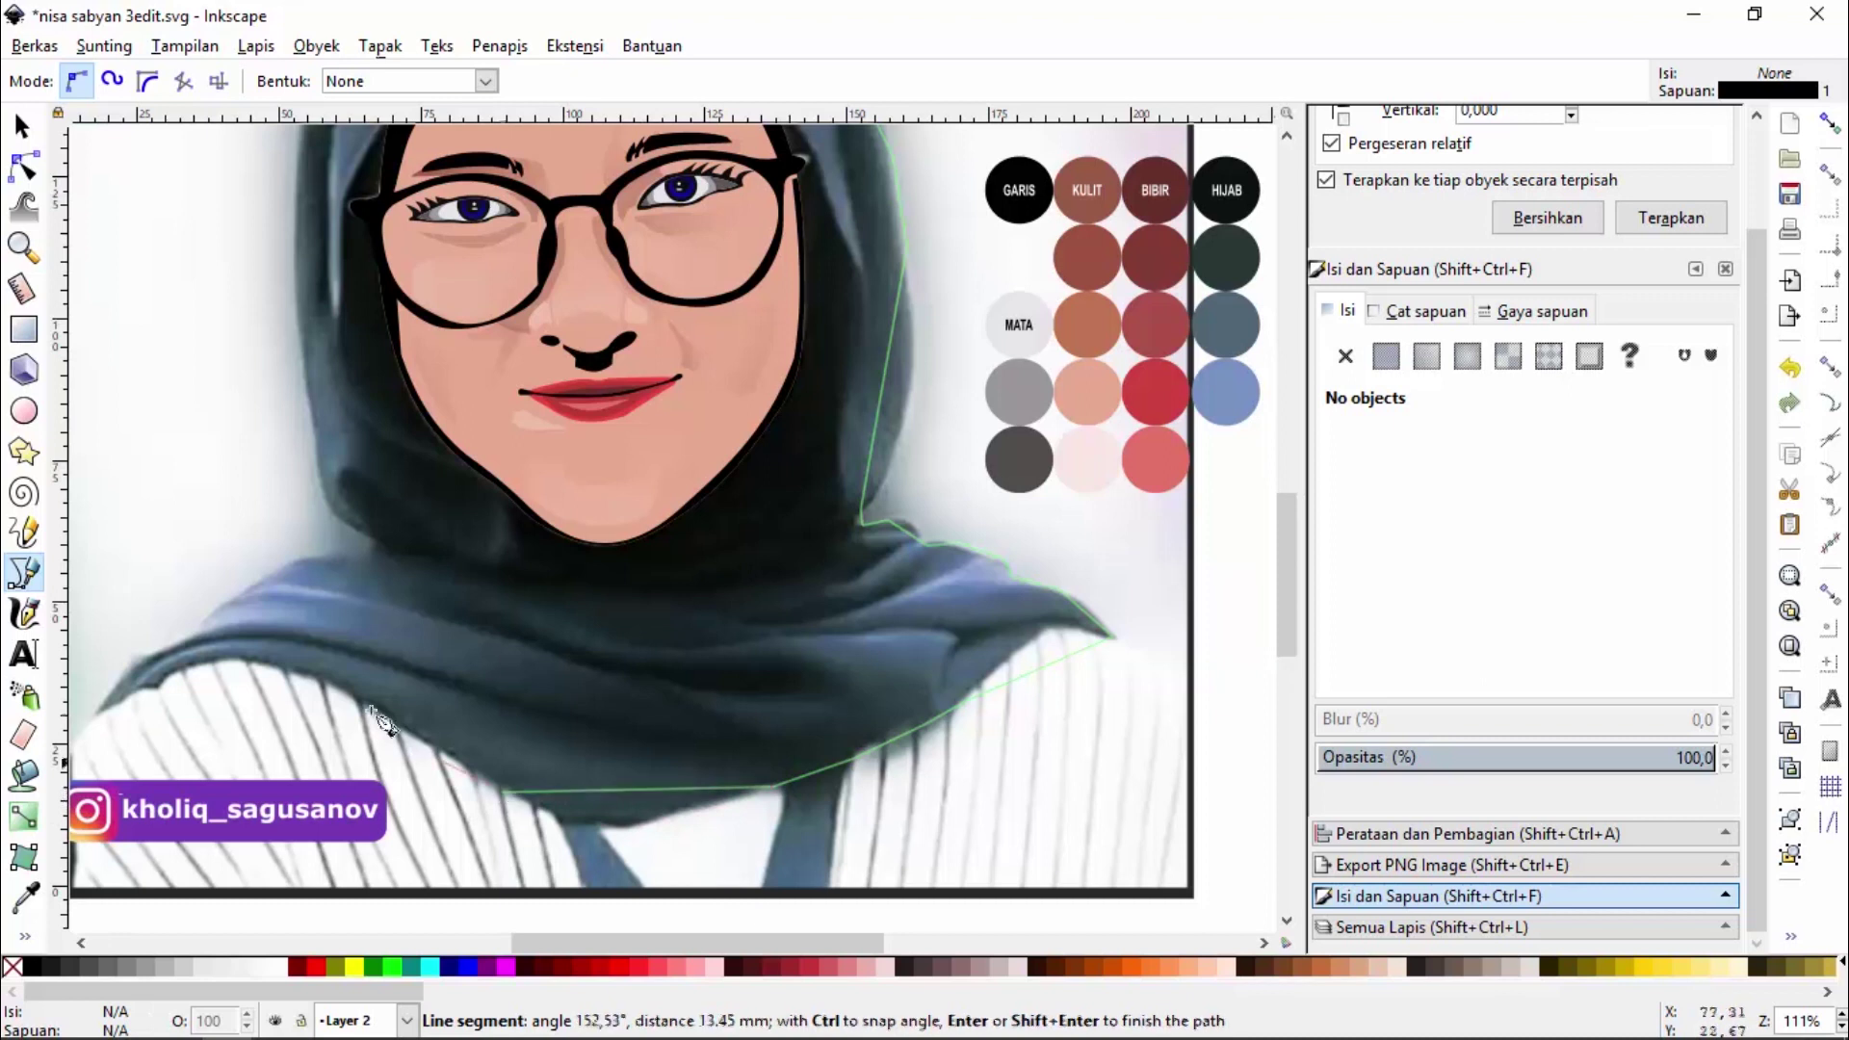
{"action": "left_click", "coordinate": [240, 658]}
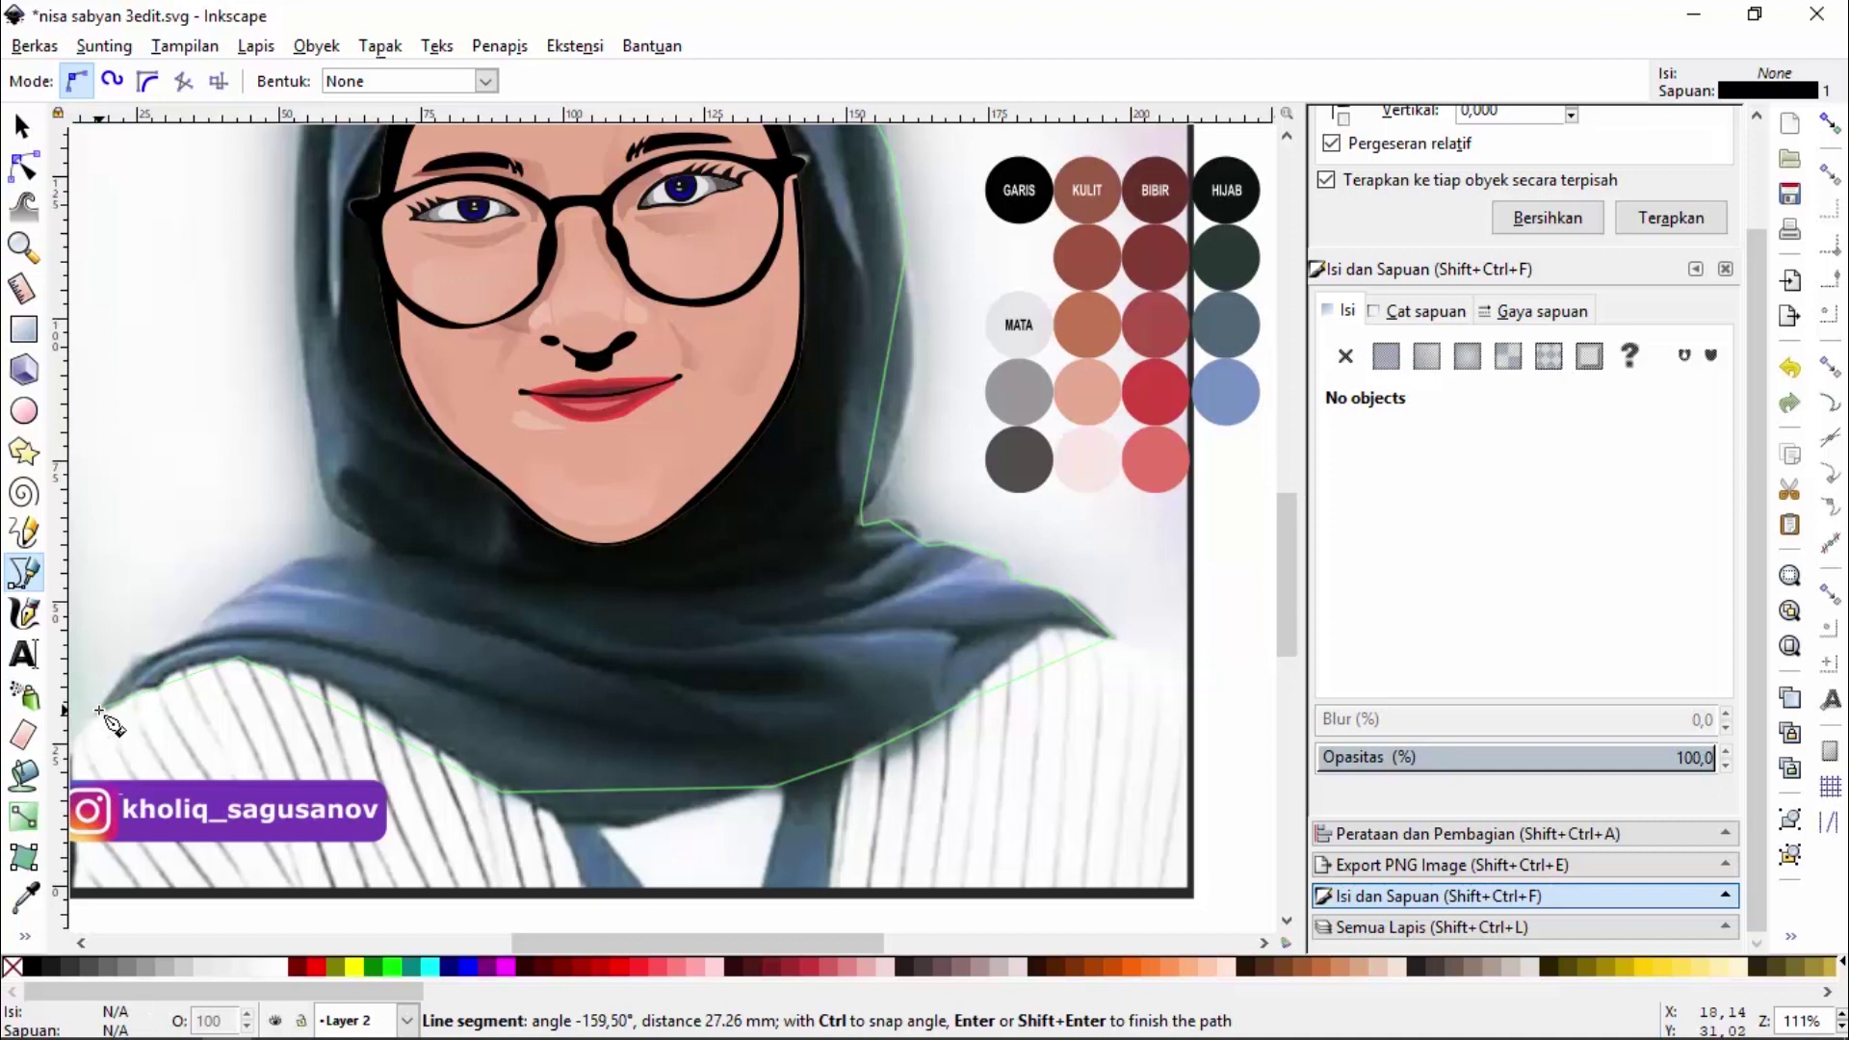
{"action": "left_click", "coordinate": [99, 711]}
{"action": "scroll", "coordinate": [99, 711], "scroll_direction": "down", "scroll_amount": 5}
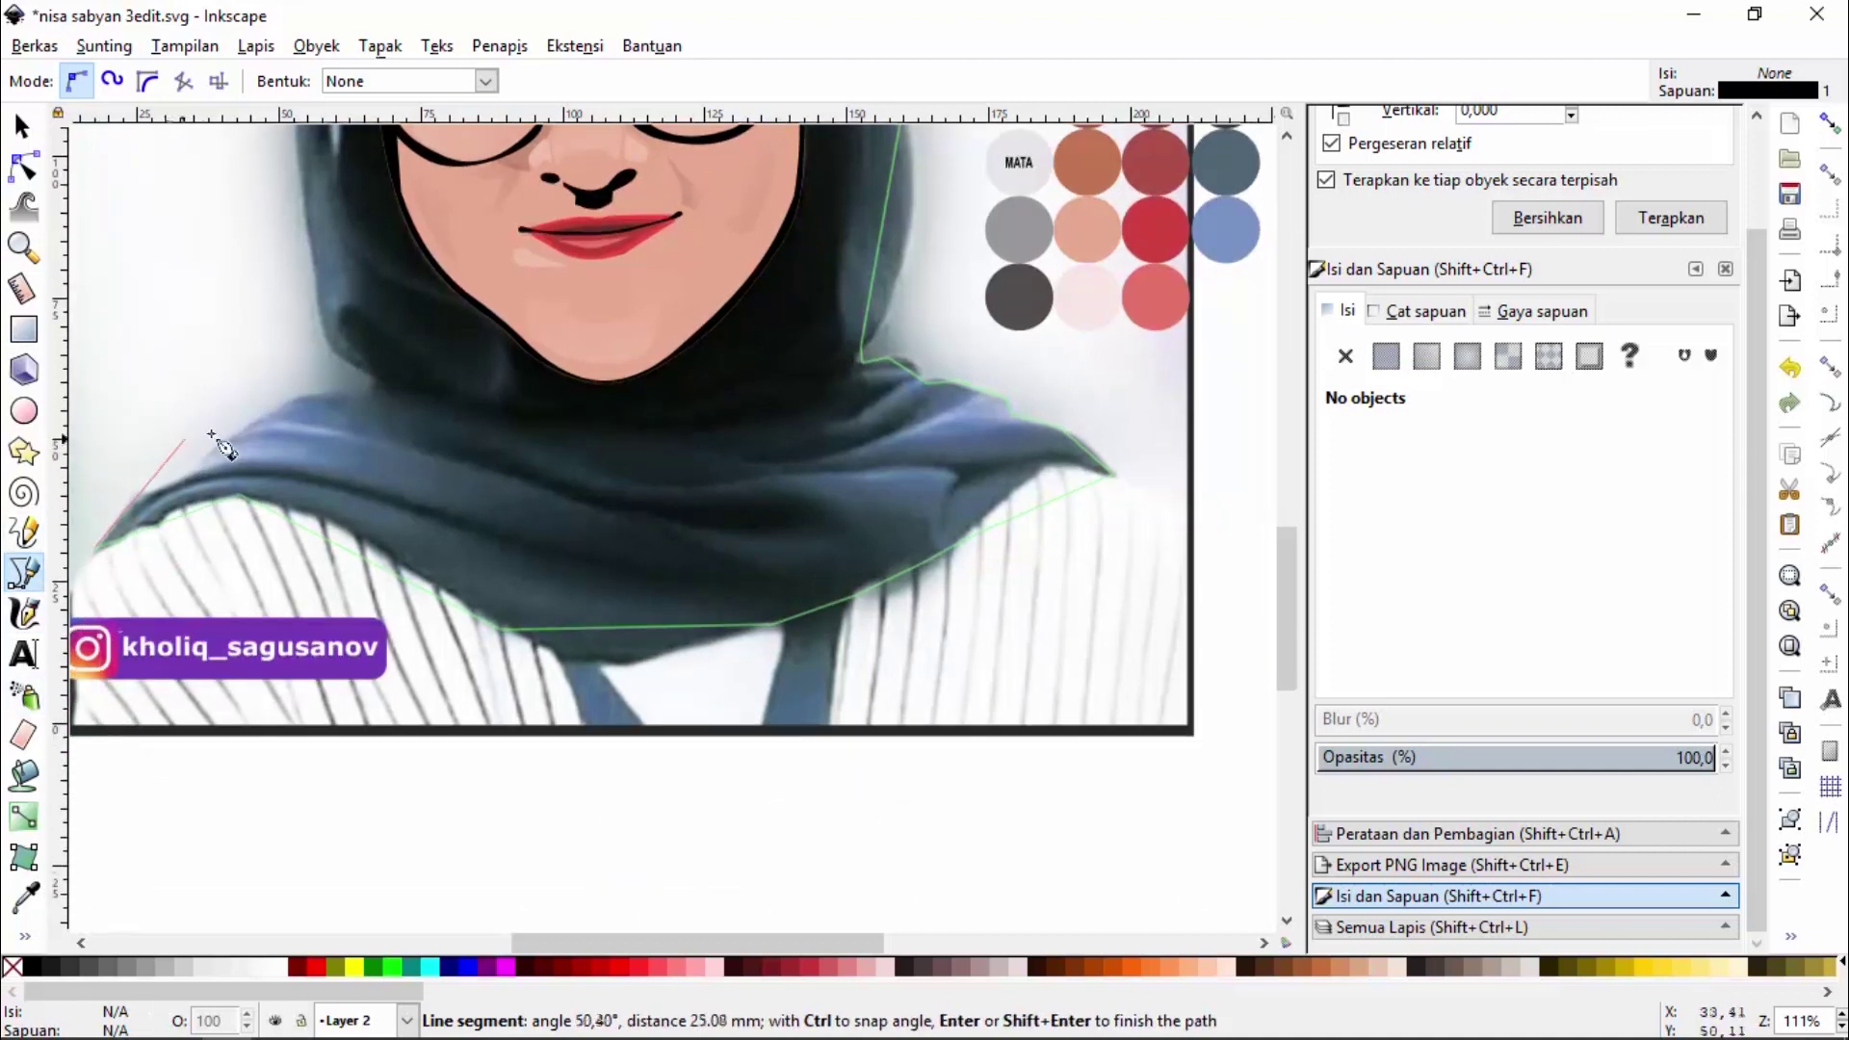
{"action": "left_click", "coordinate": [364, 379]}
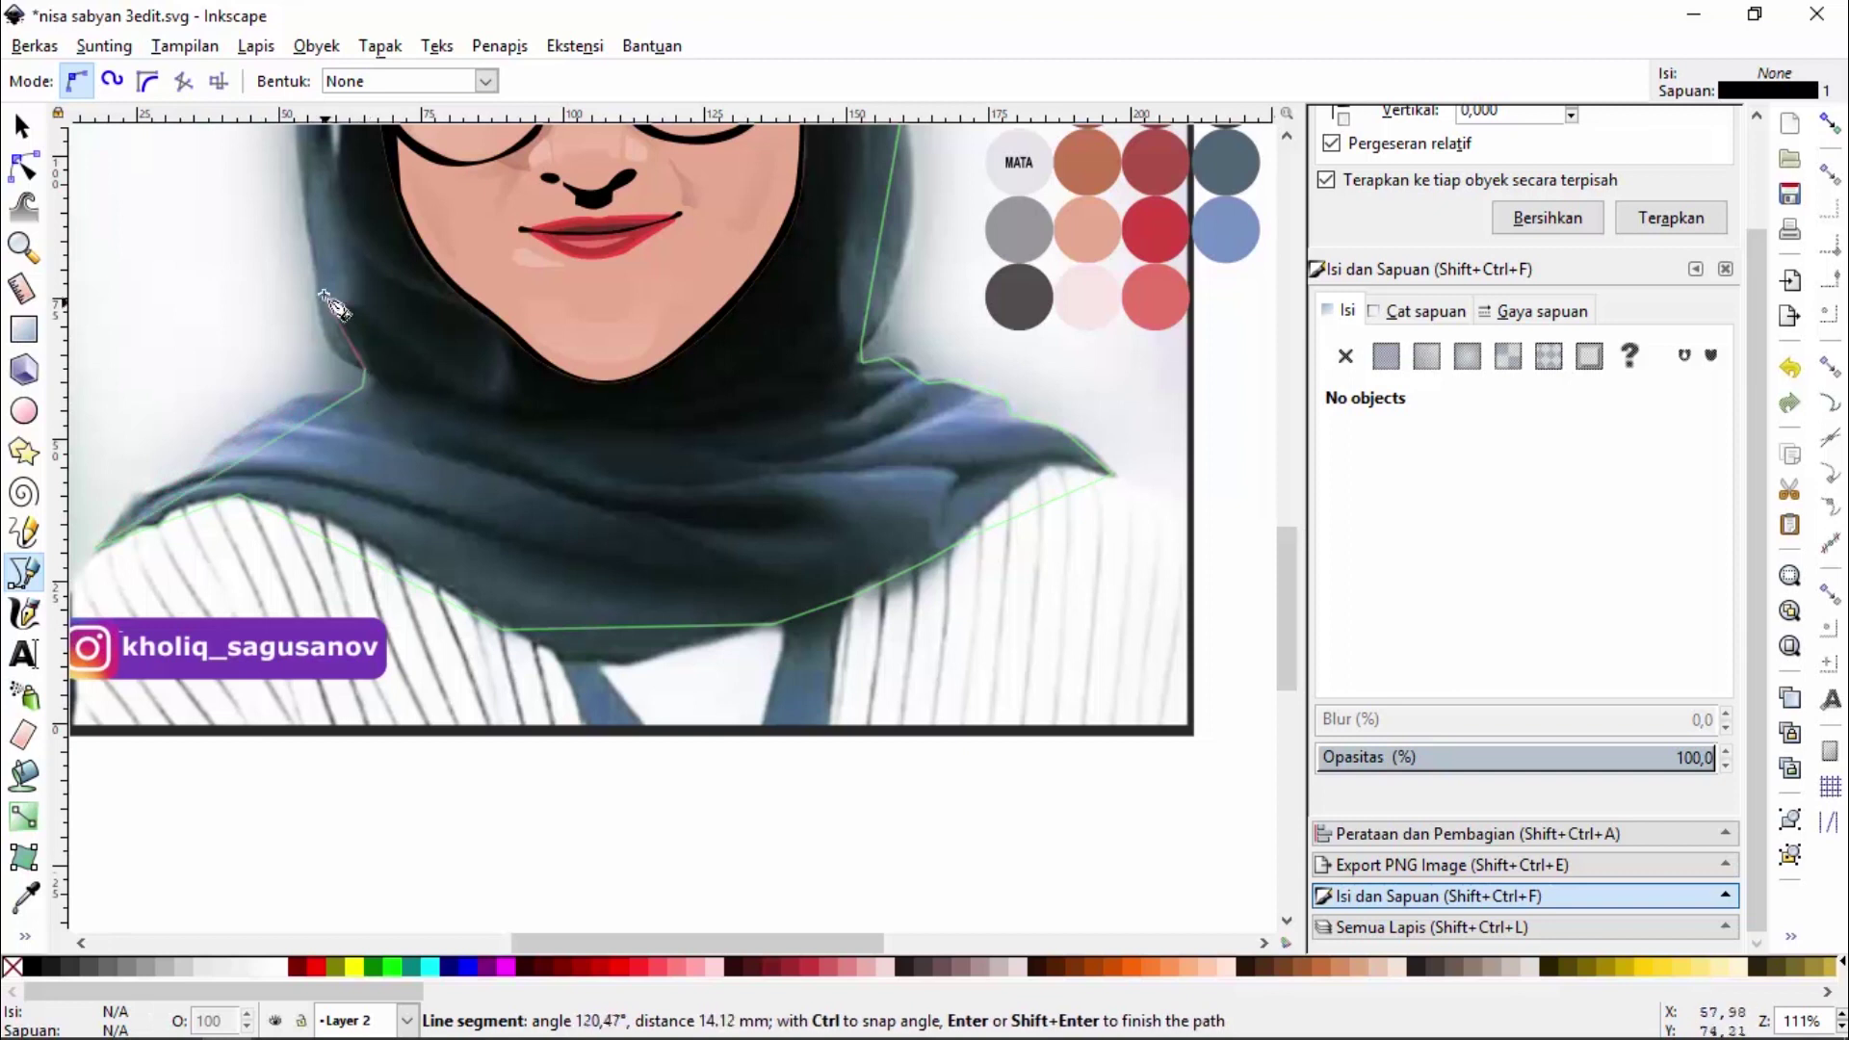
{"action": "scroll", "coordinate": [317, 279], "scroll_direction": "up", "scroll_amount": 7}
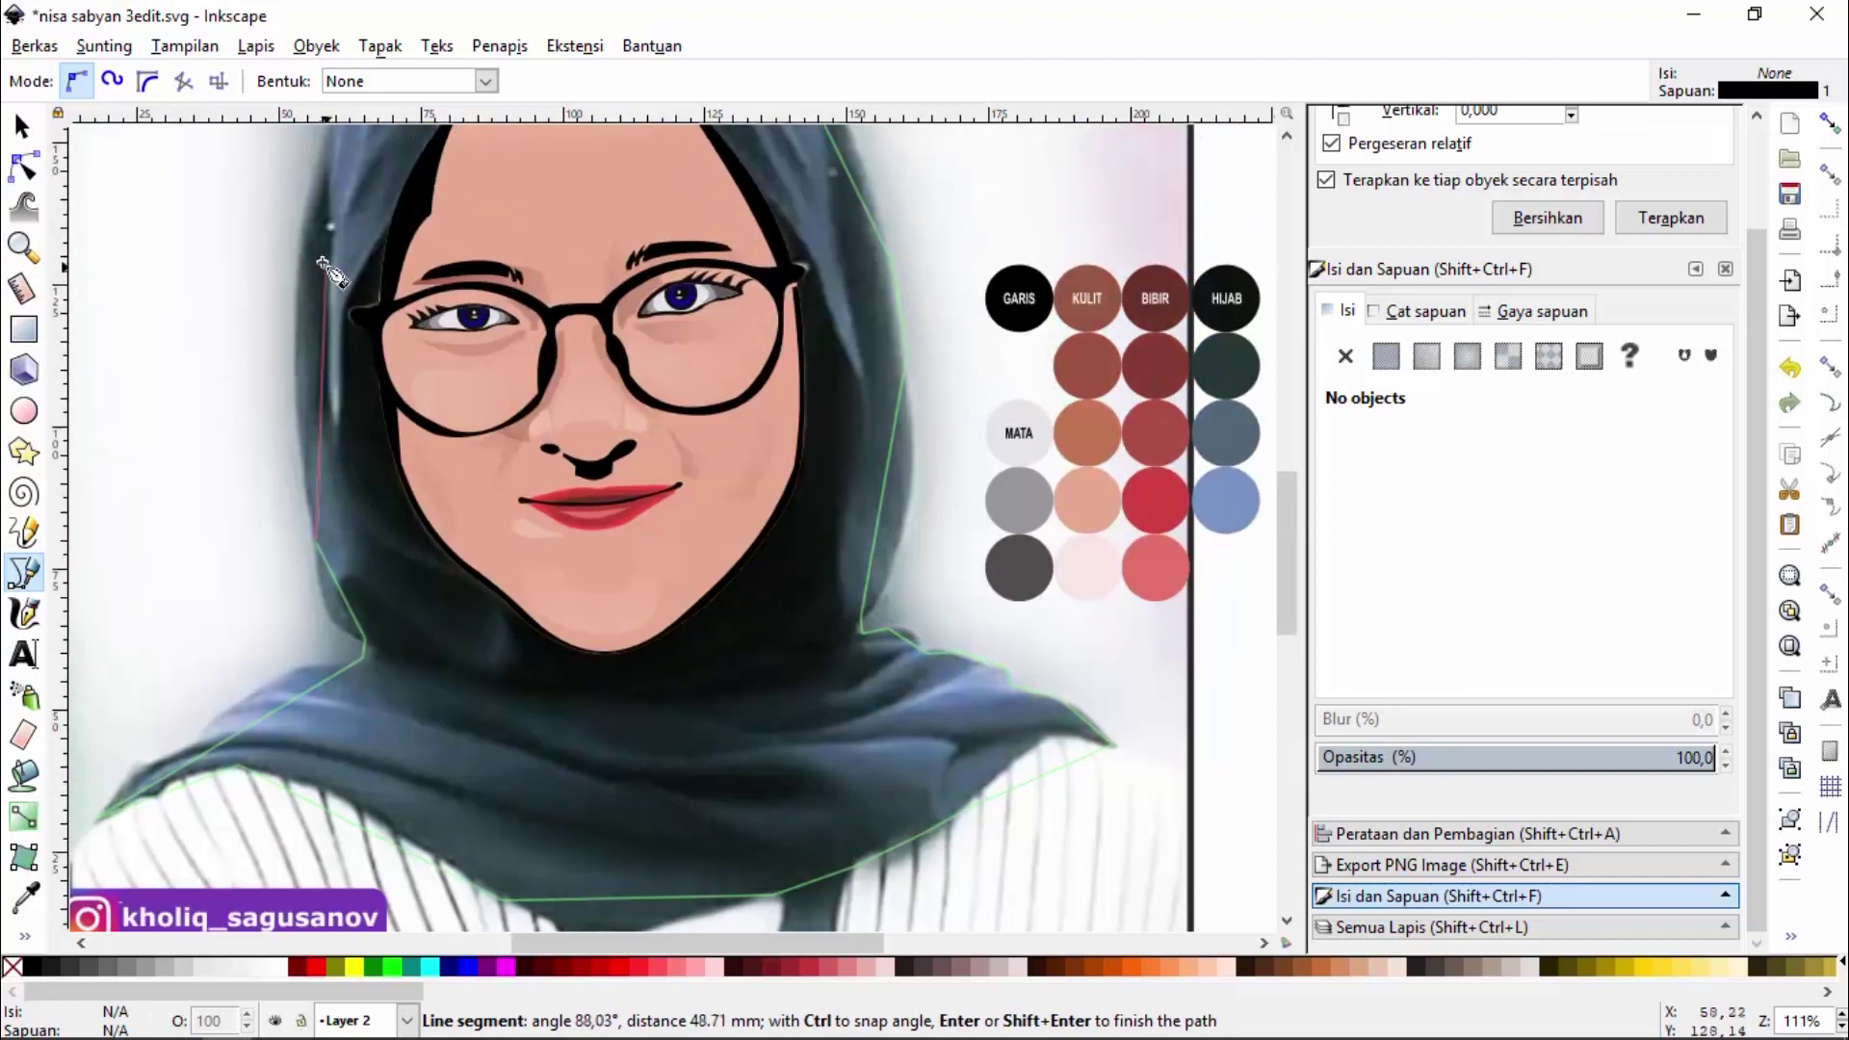
{"action": "scroll", "coordinate": [304, 255], "scroll_direction": "up", "scroll_amount": 5}
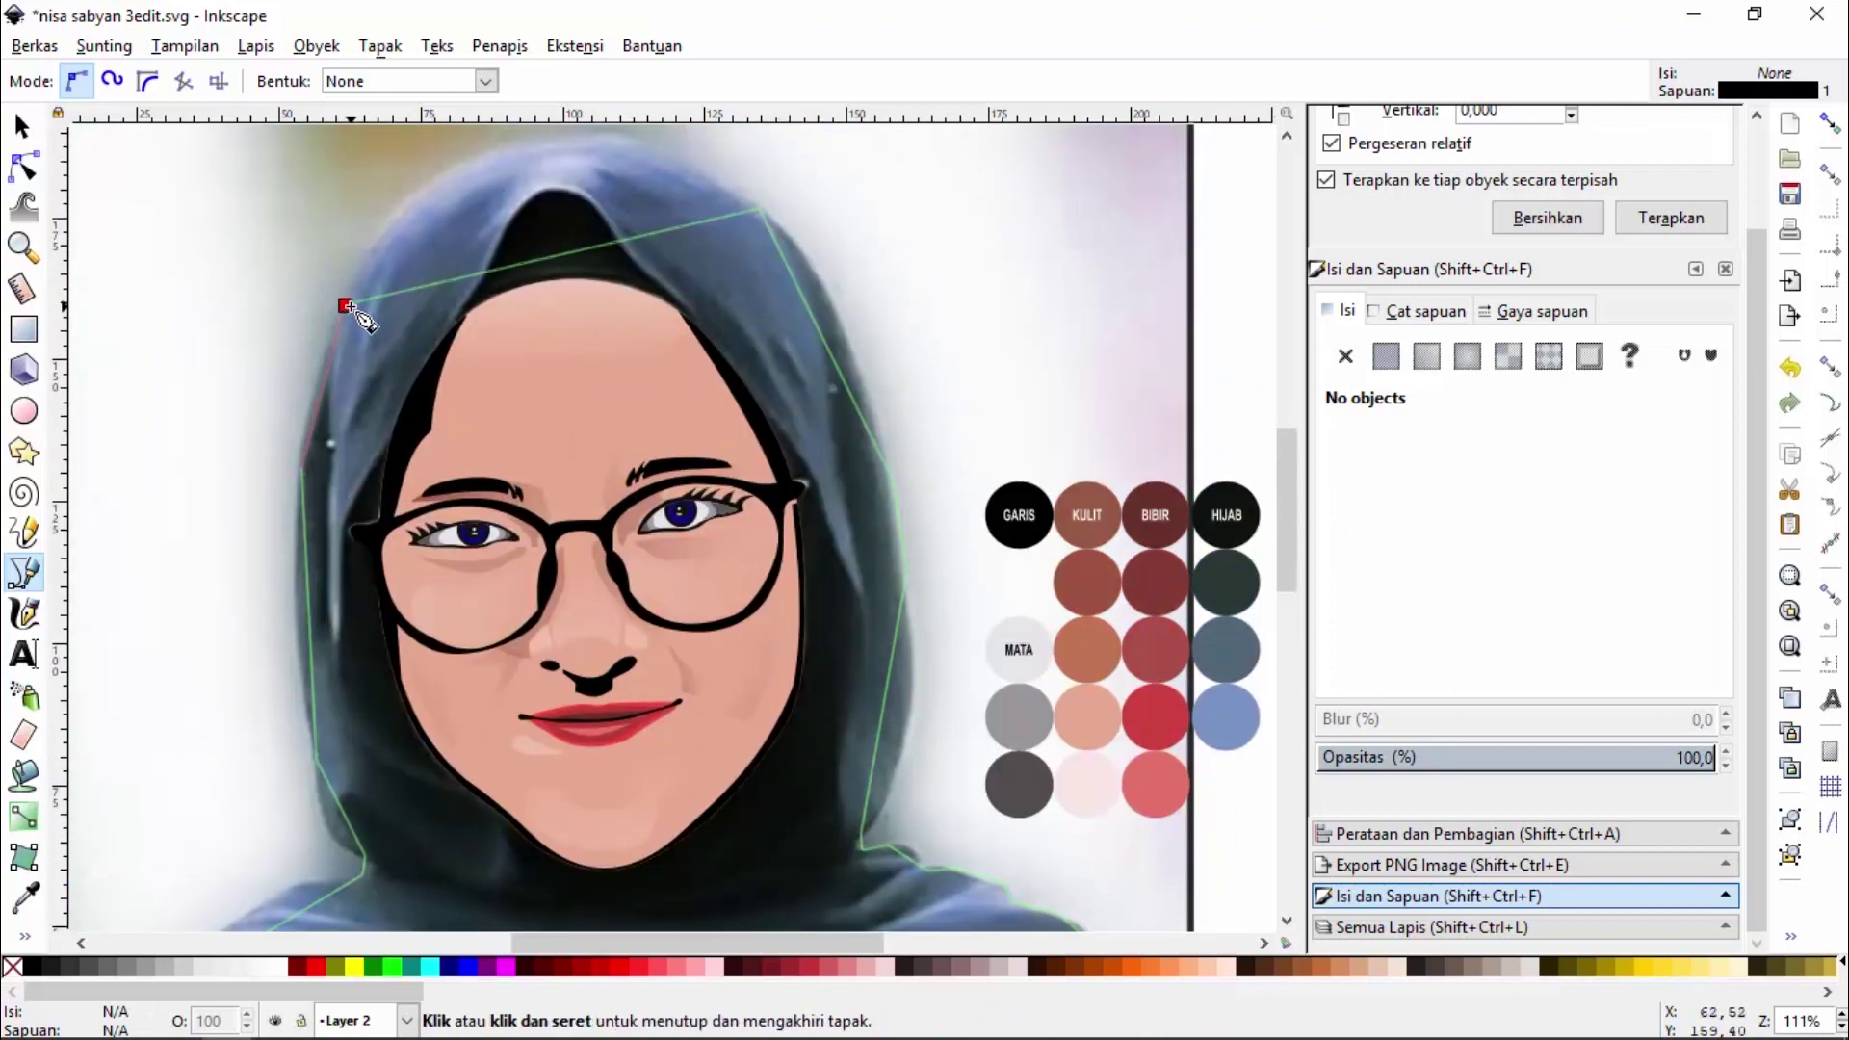
{"action": "left_click", "coordinate": [346, 306]}
Make the hijab outline's stroke red (R 255) and curve its top and right segments
{"action": "left_click", "coordinate": [1339, 315]}
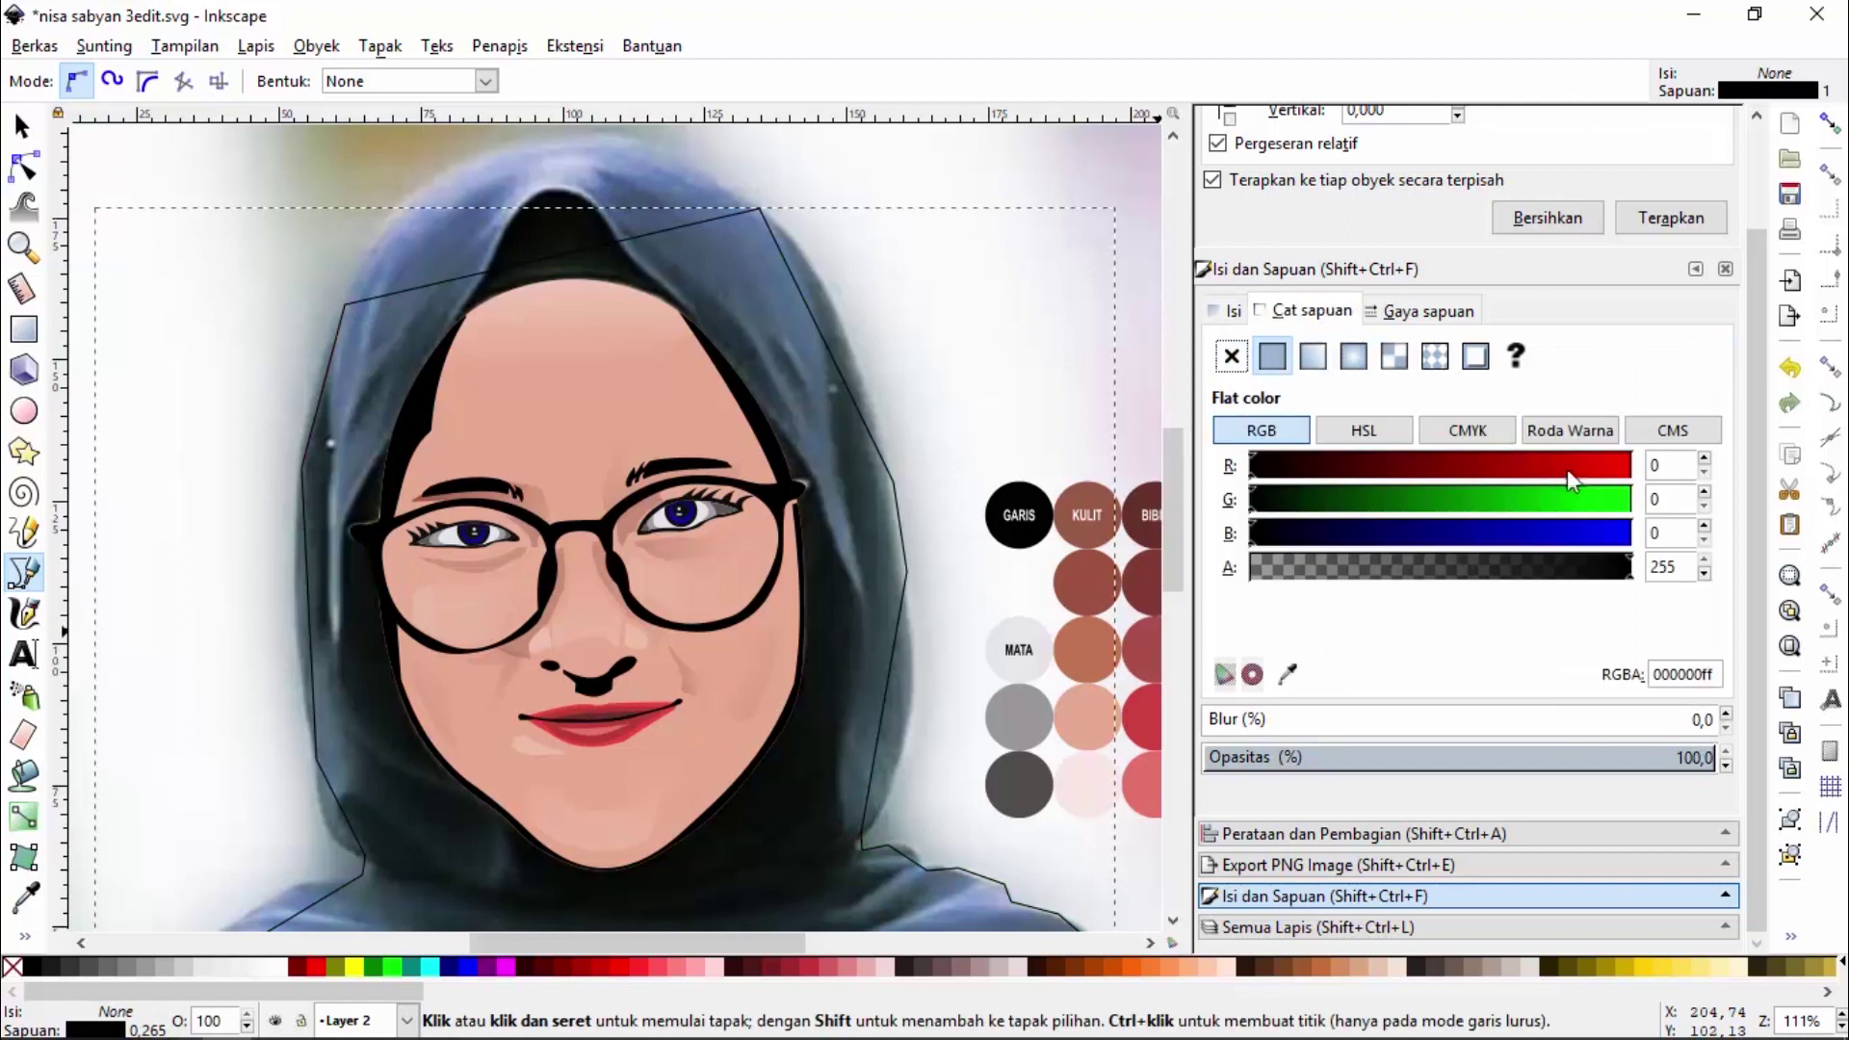
{"action": "left_click_drag", "start_coordinate": [1568, 470], "coordinate": [1730, 478]}
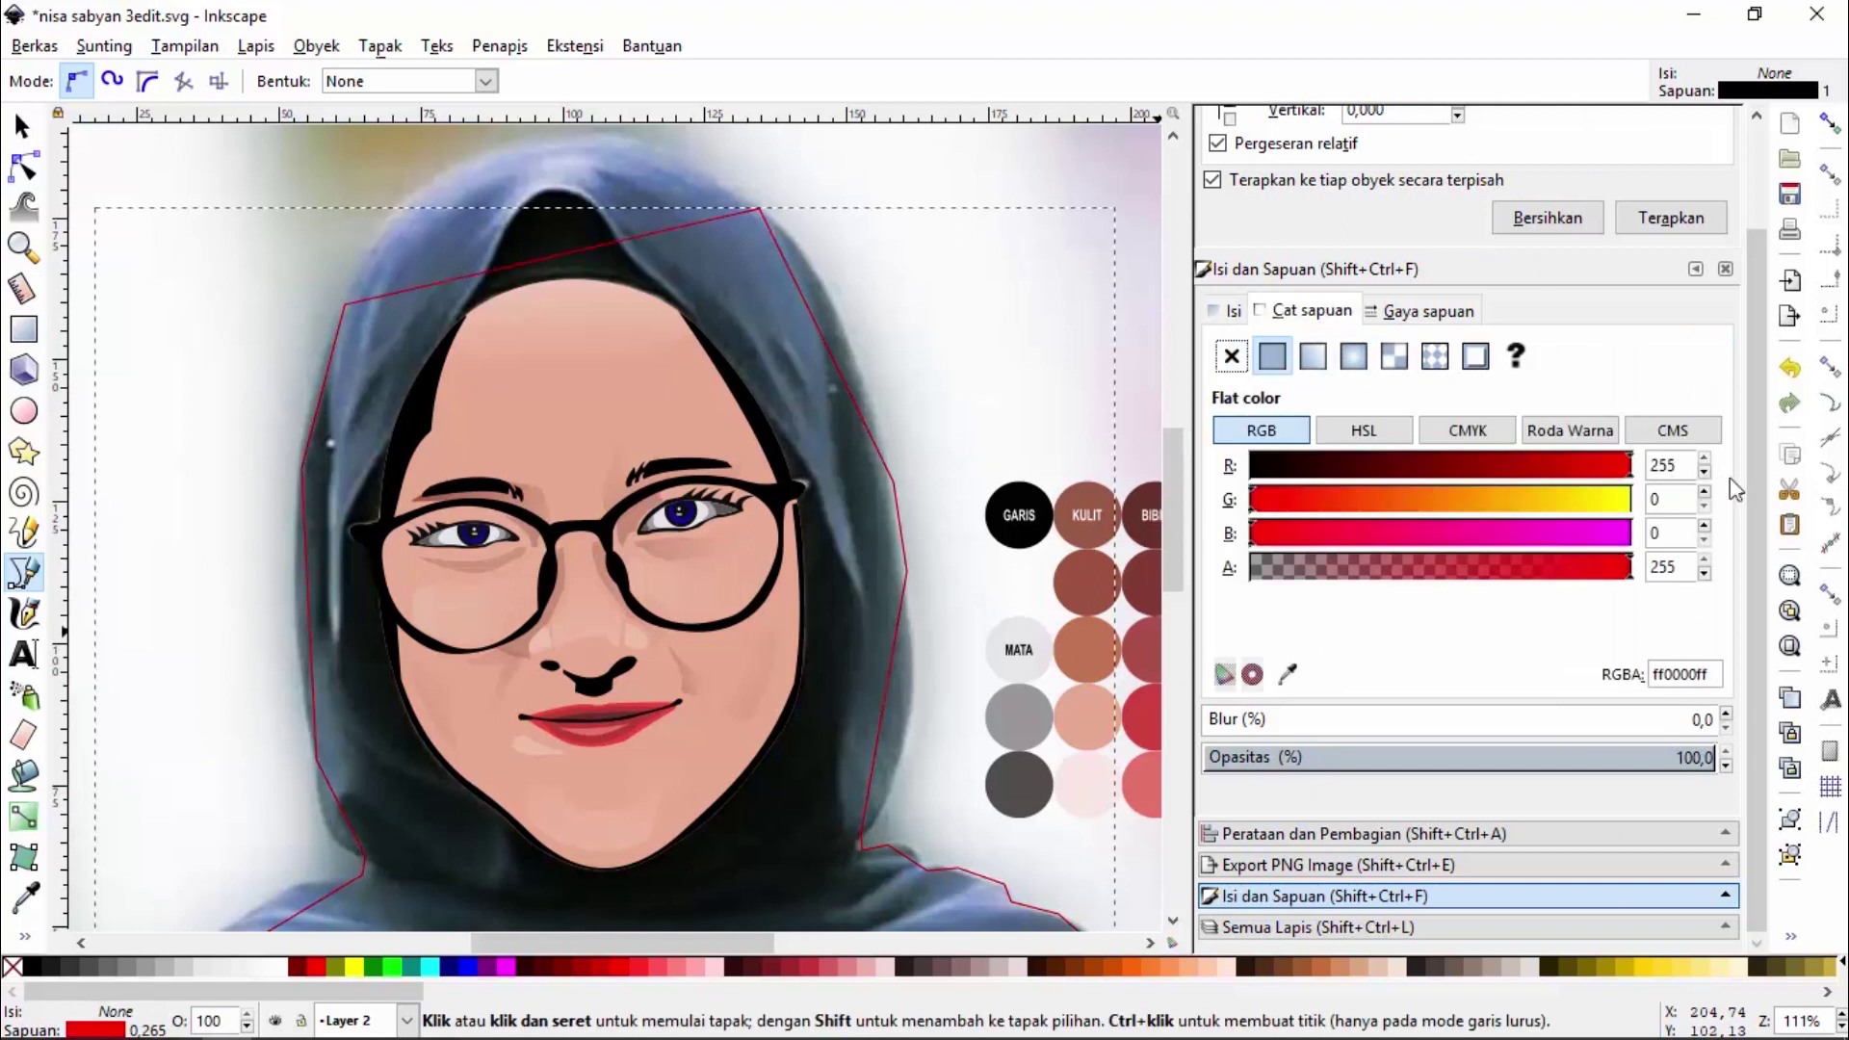
{"action": "left_click", "coordinate": [24, 166]}
{"action": "left_click_drag", "start_coordinate": [552, 259], "coordinate": [518, 151]}
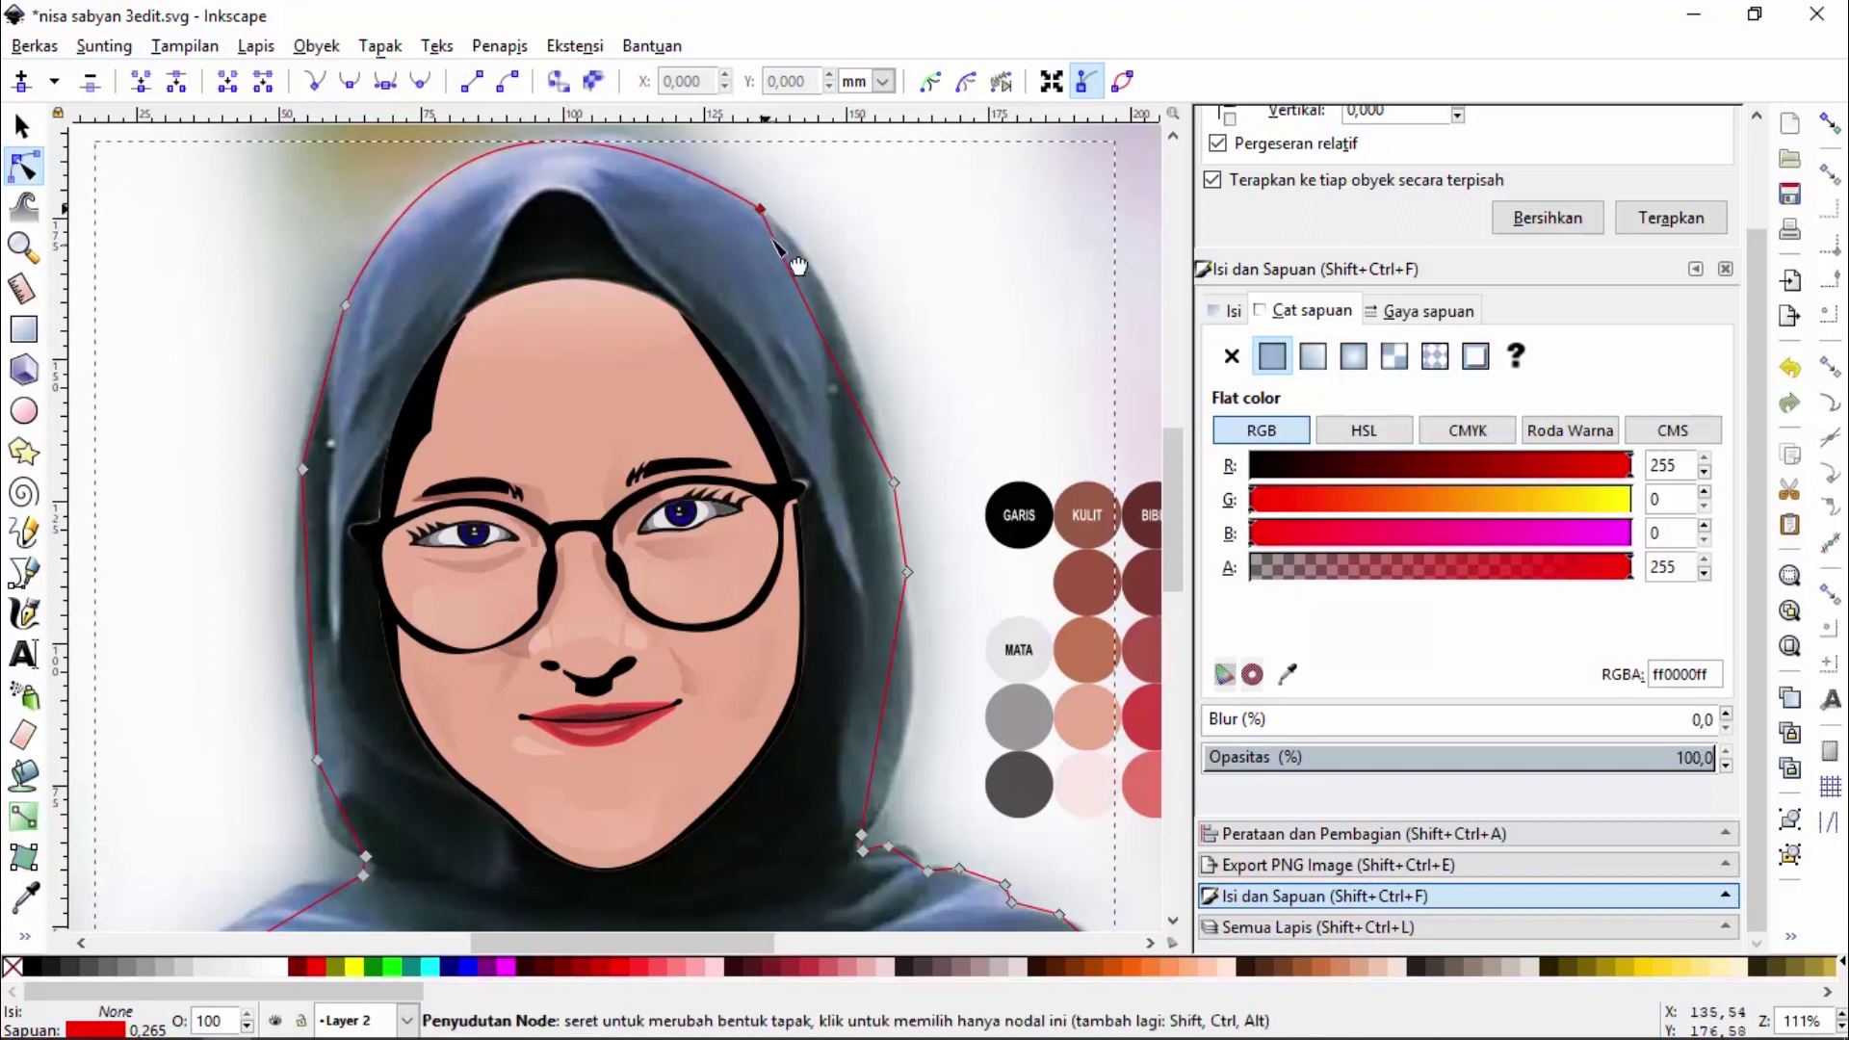
{"action": "left_click_drag", "start_coordinate": [825, 337], "coordinate": [838, 314]}
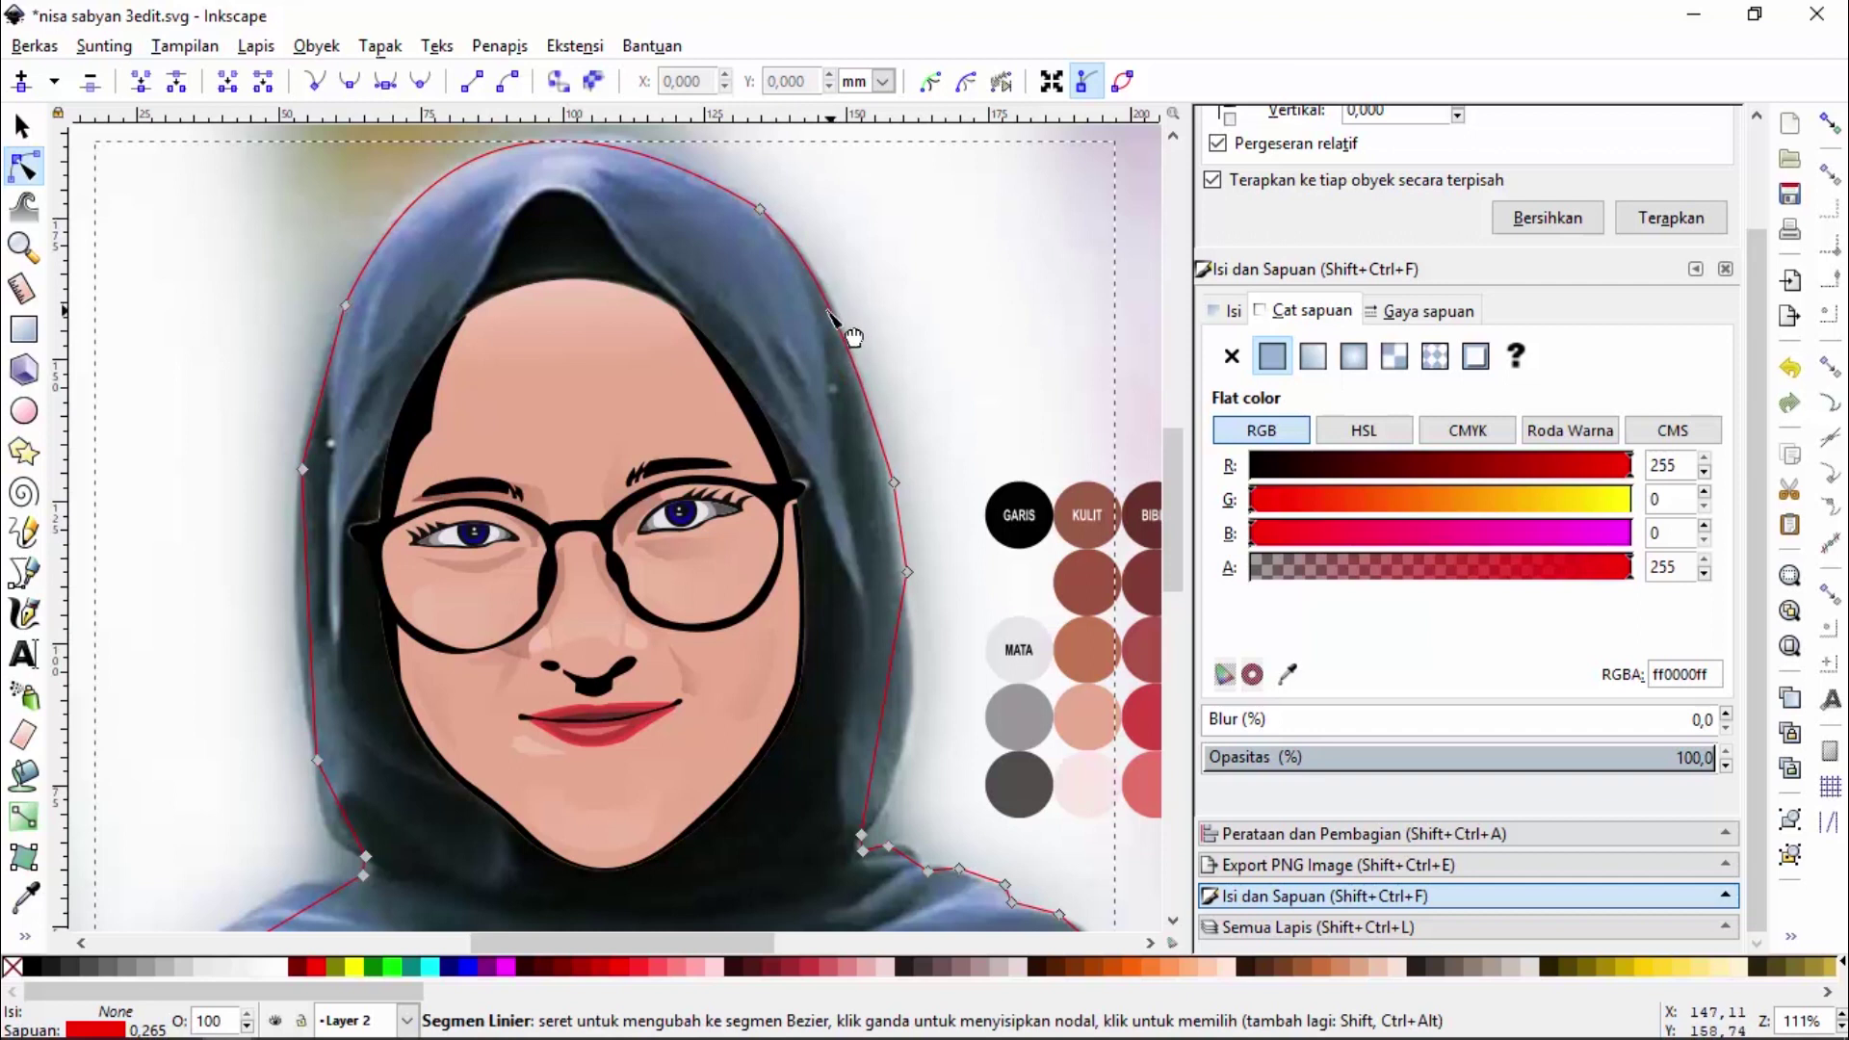
Fine-tune the curve over the hijab's crown and save the drawing
{"action": "left_click", "coordinate": [761, 208]}
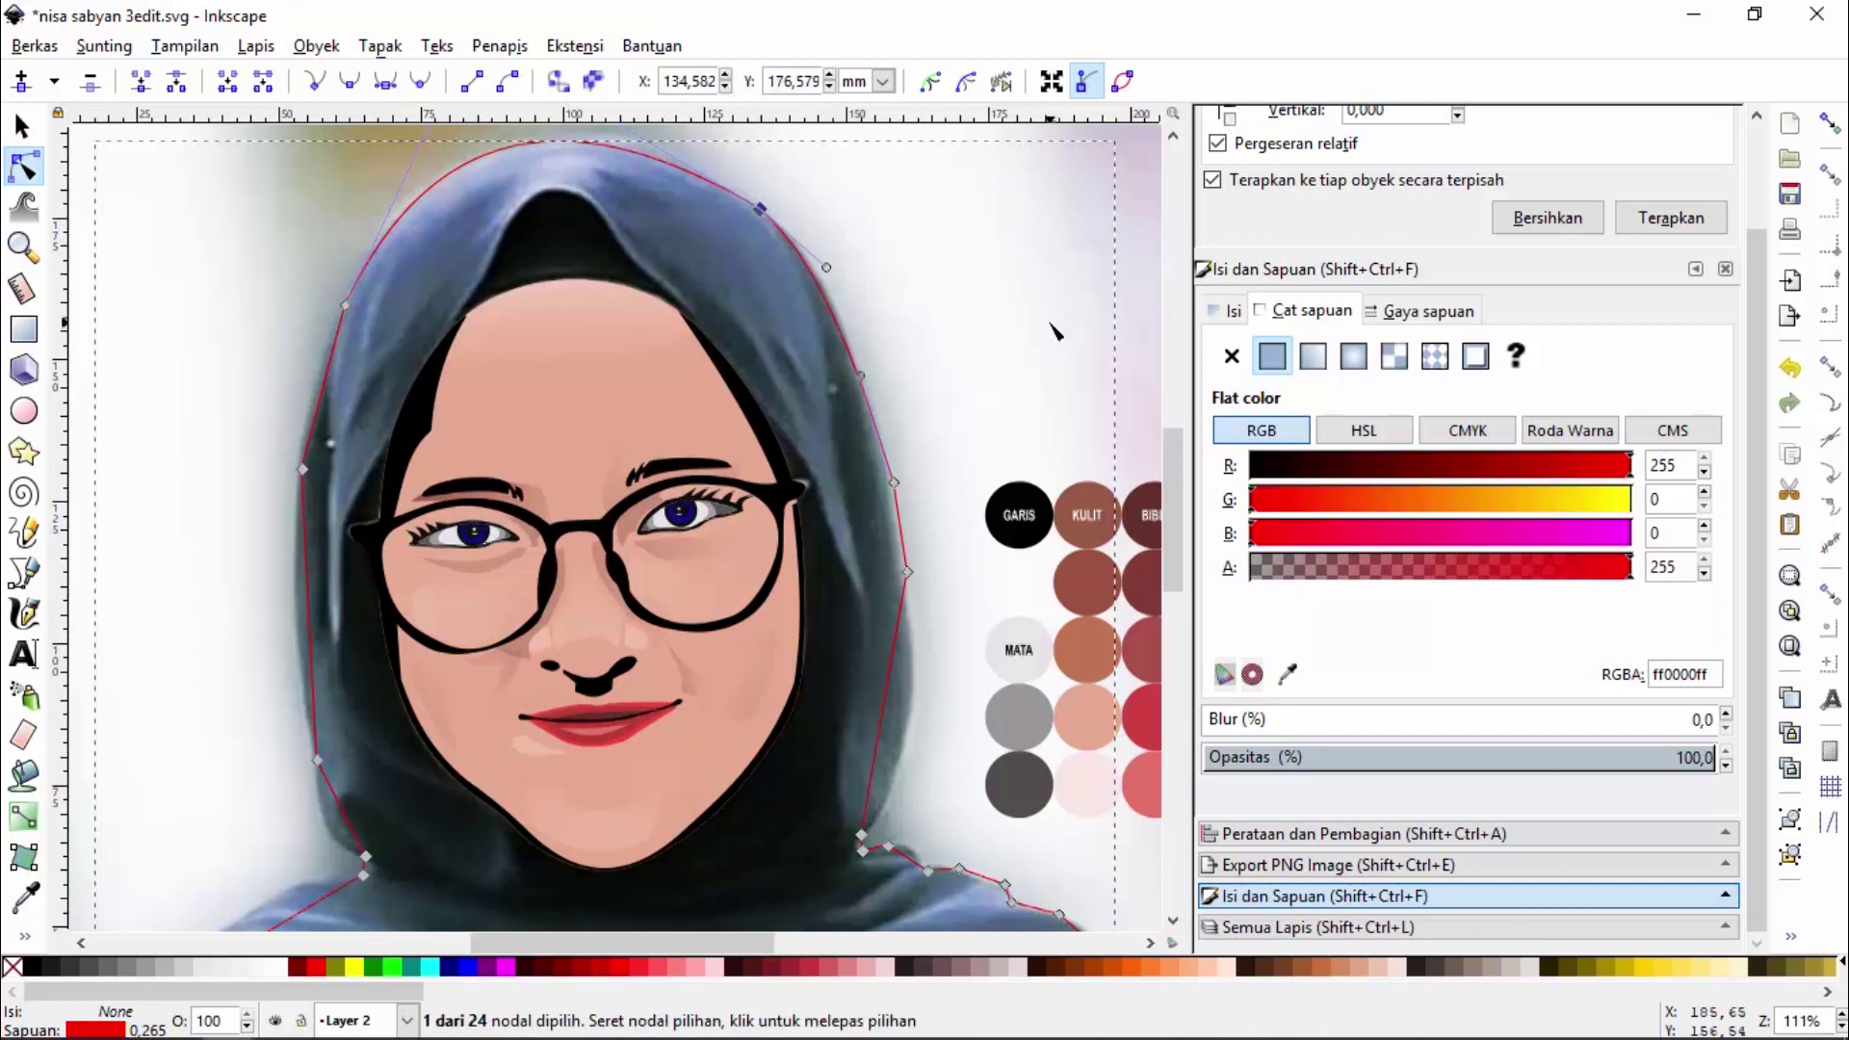
{"action": "scroll", "coordinate": [1057, 332], "scroll_direction": "up", "scroll_amount": 5}
{"action": "left_click_drag", "start_coordinate": [578, 323], "coordinate": [602, 306]}
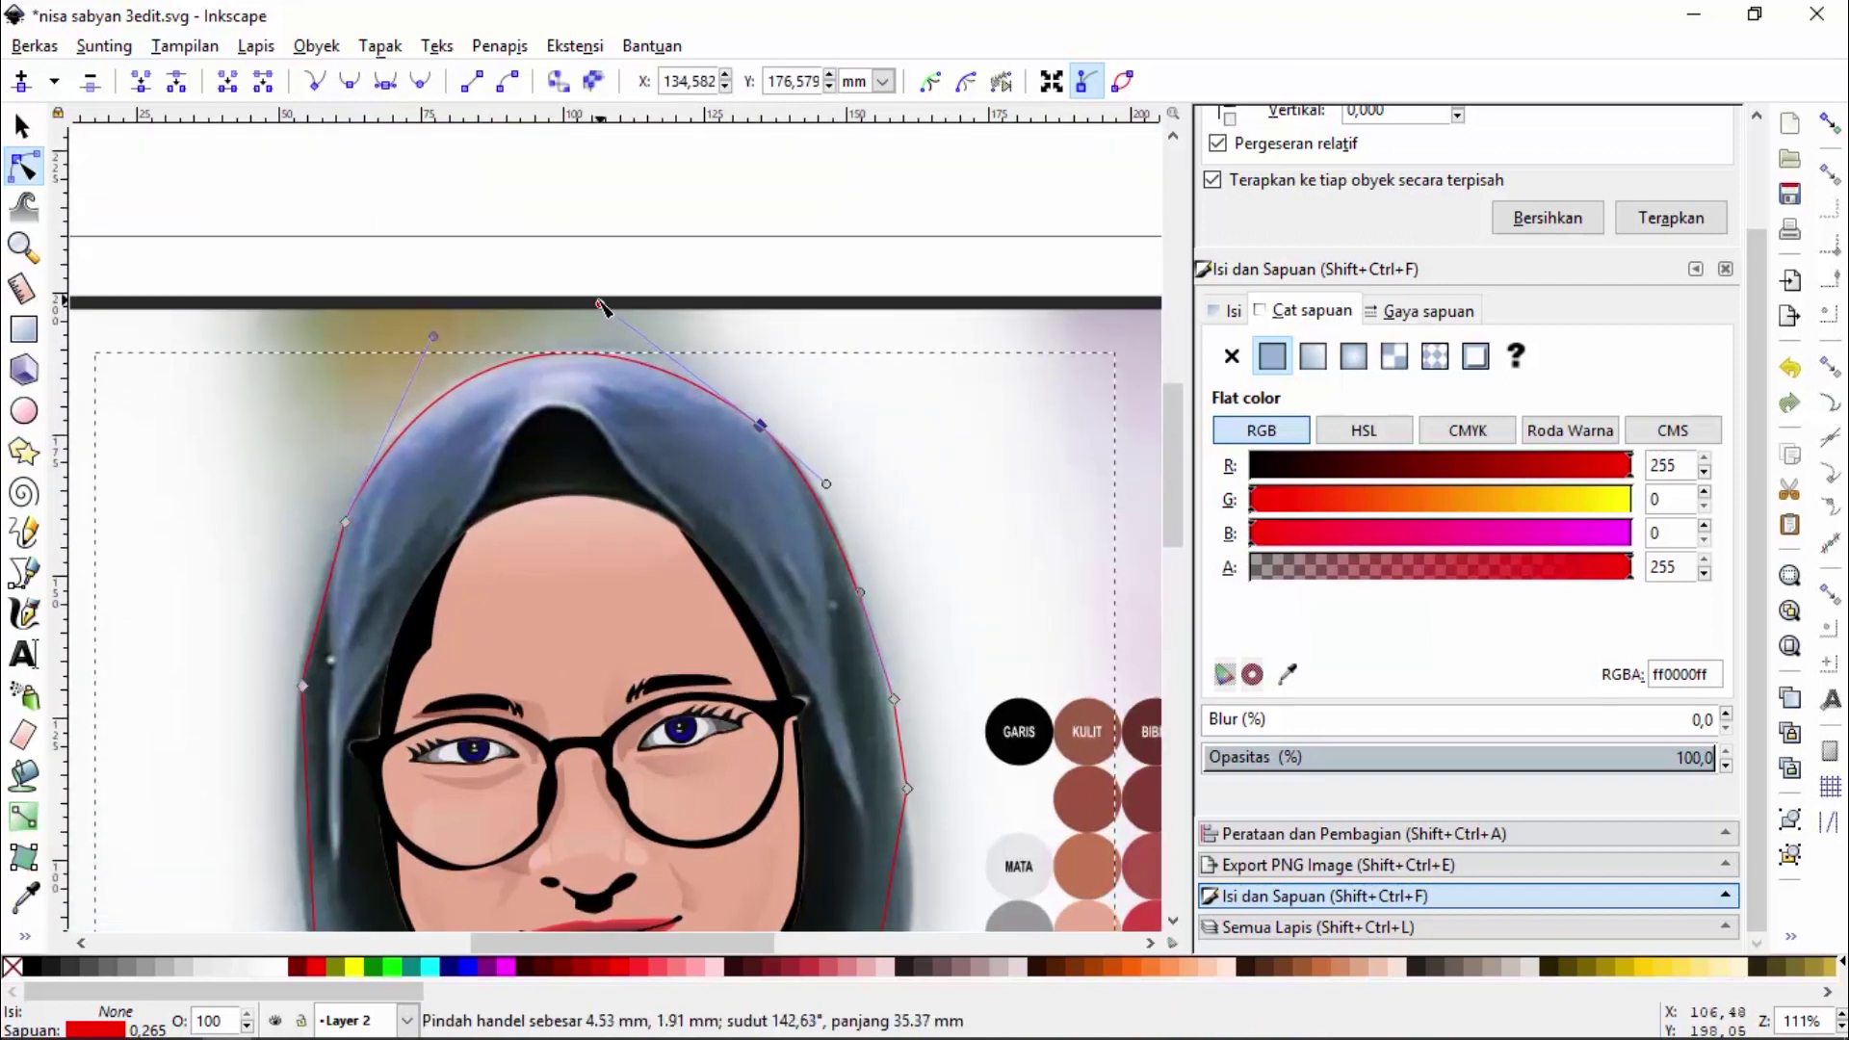
{"action": "left_click_drag", "start_coordinate": [434, 337], "coordinate": [426, 337]}
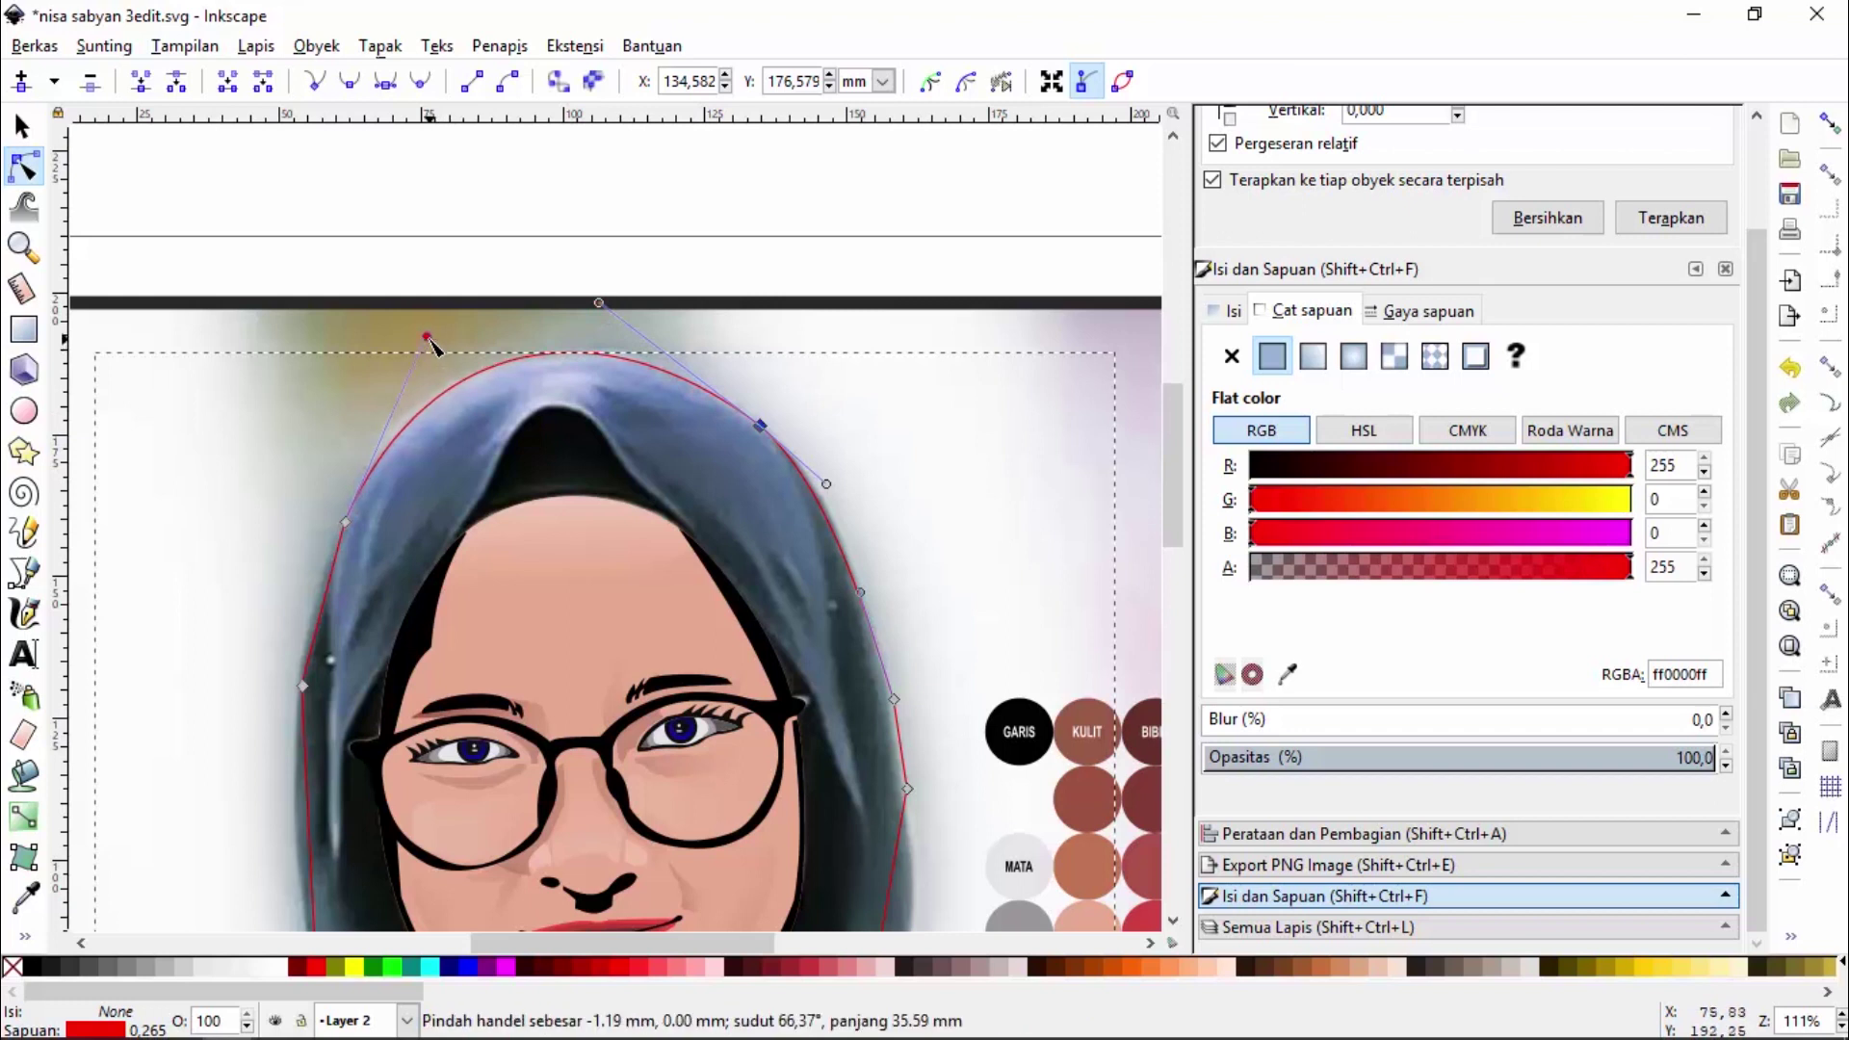
{"action": "key", "text": "ctrl+s"}
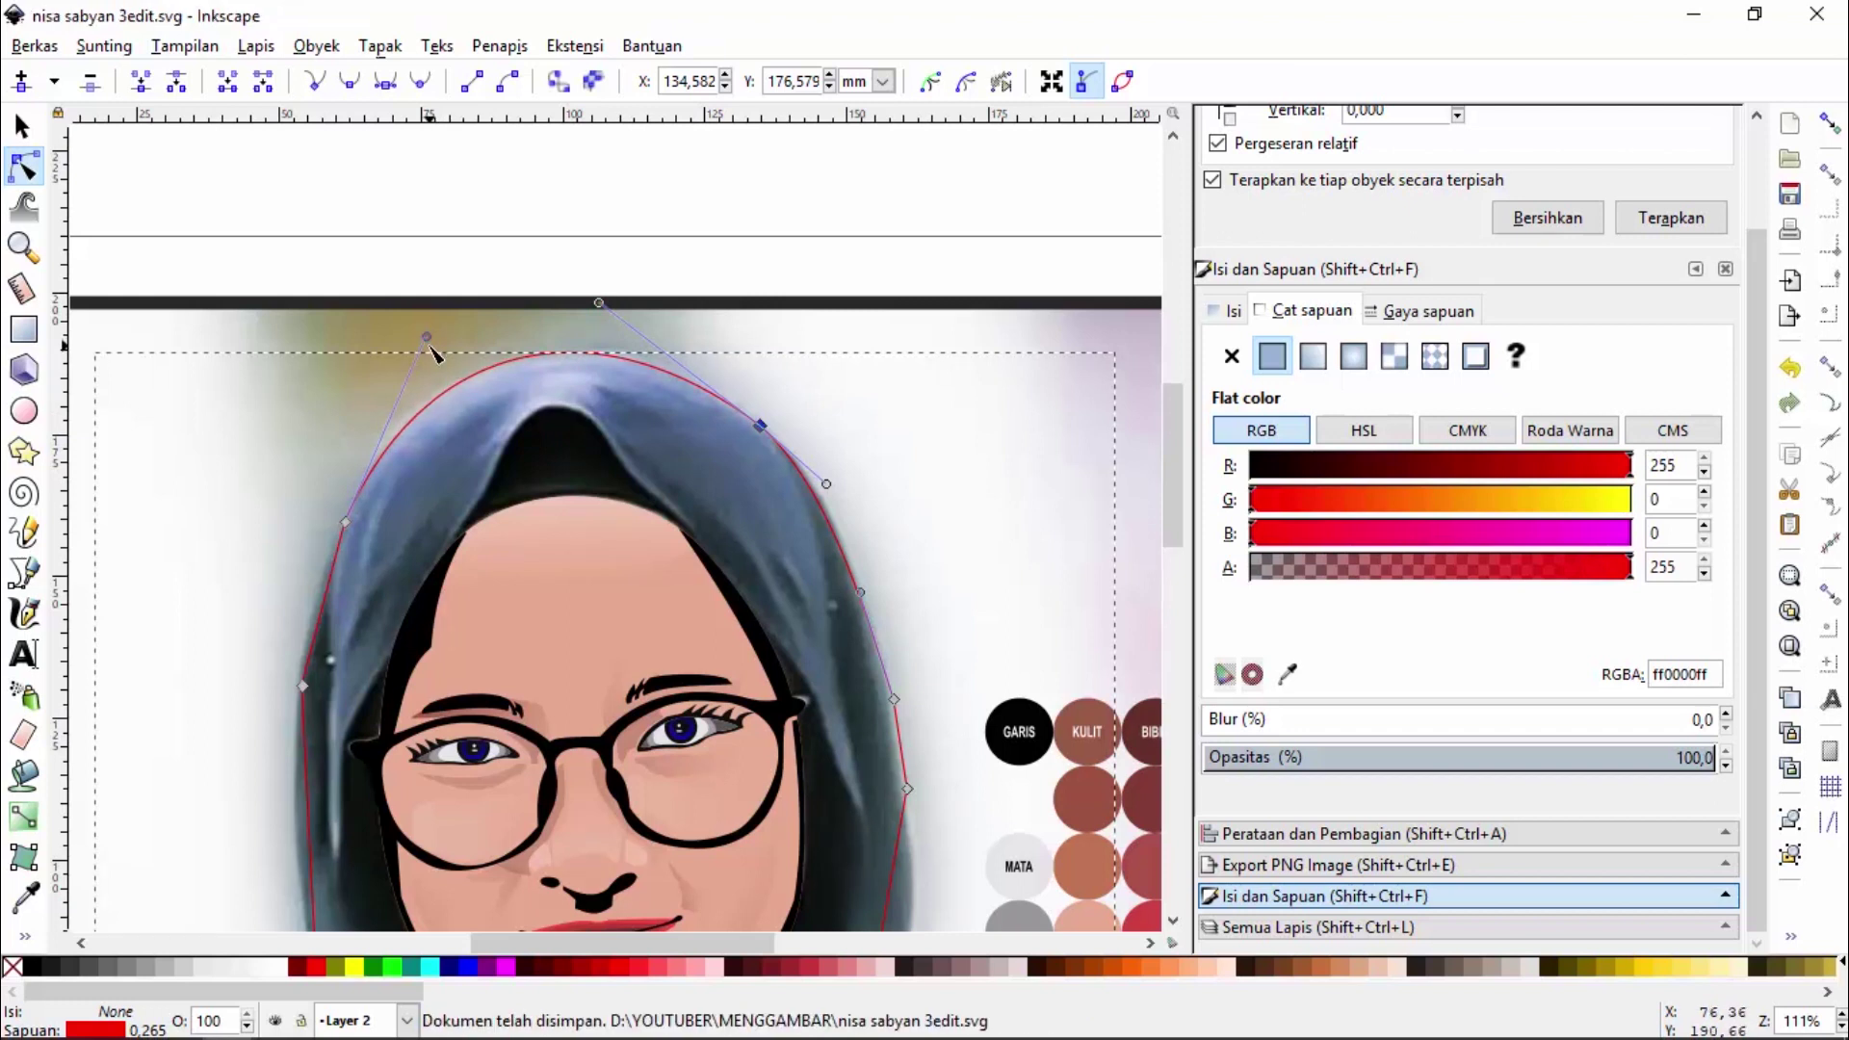
{"action": "left_click_drag", "start_coordinate": [1168, 447], "coordinate": [1175, 516]}
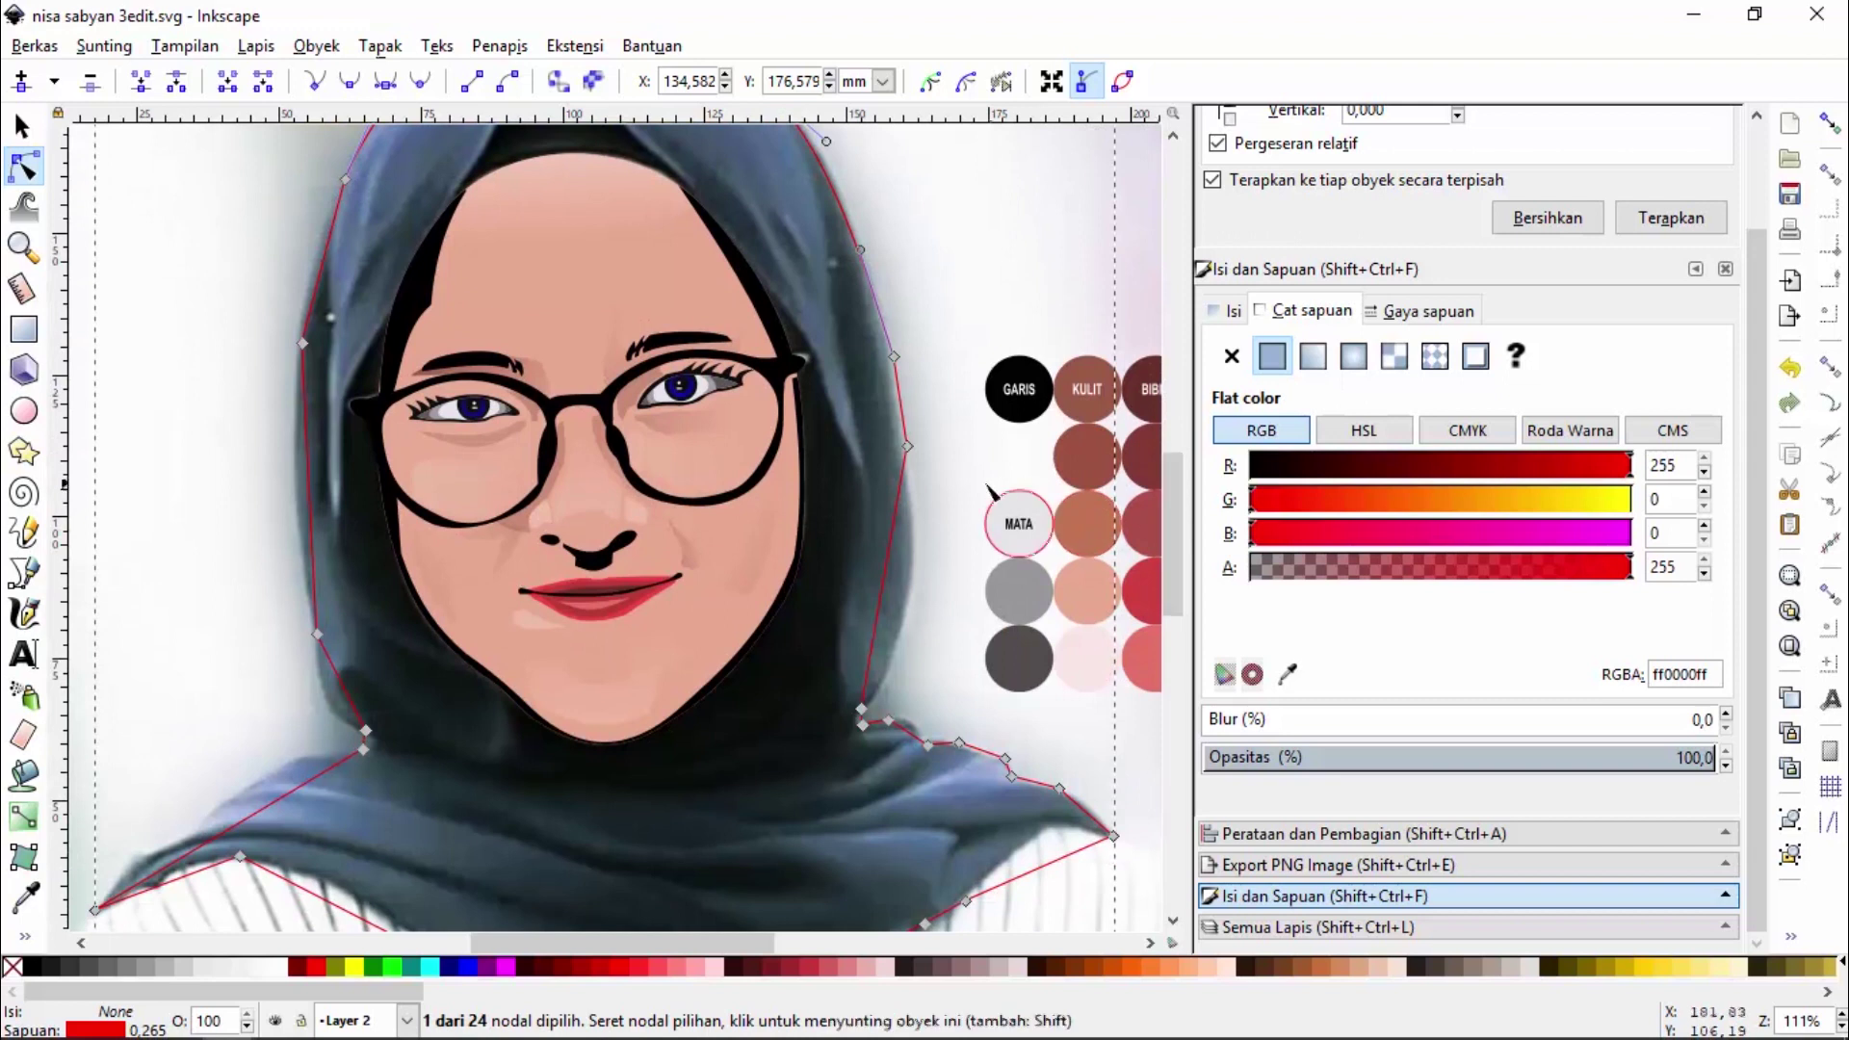
Curve the hijab outline's right and left side segments to follow the hijab edge
{"action": "left_click_drag", "start_coordinate": [908, 447], "coordinate": [902, 422]}
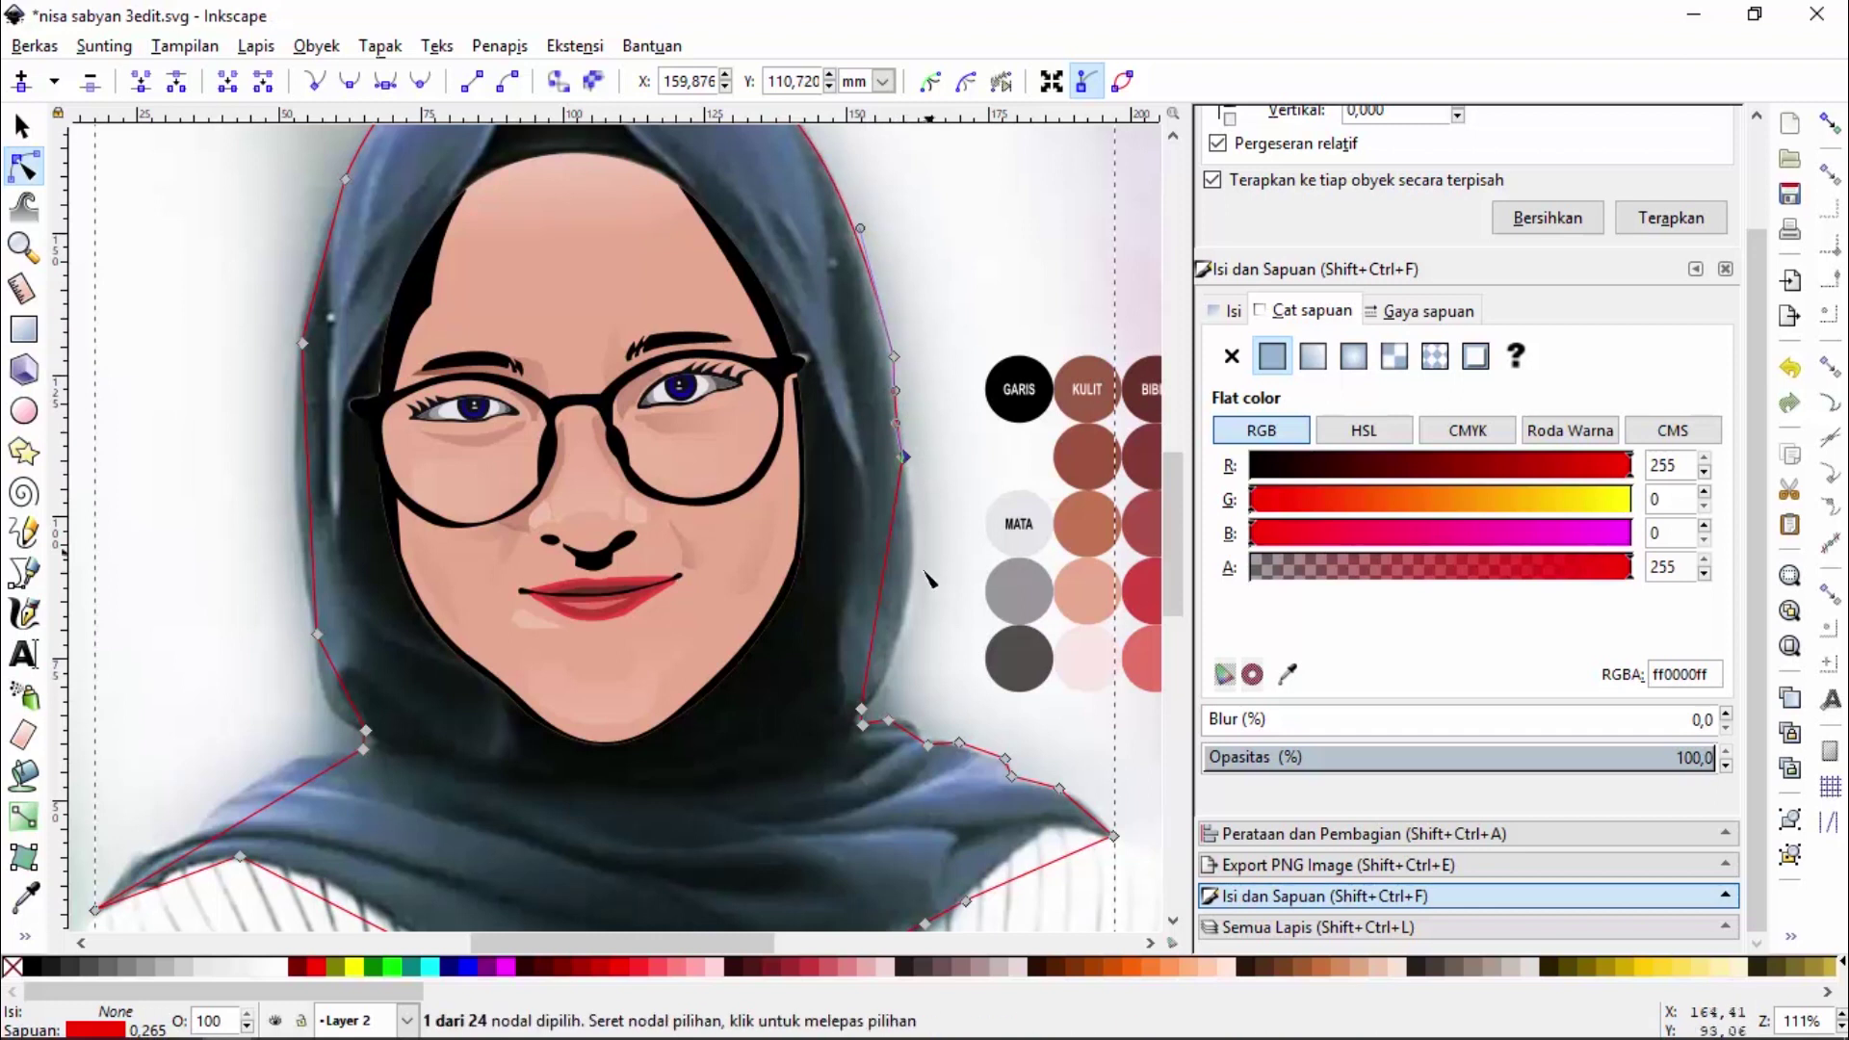
{"action": "mouse_move", "coordinate": [891, 613]}
{"action": "left_mouse_down"}
{"action": "mouse_move", "coordinate": [922, 580]}
{"action": "mouse_move", "coordinate": [915, 596]}
{"action": "left_mouse_up"}
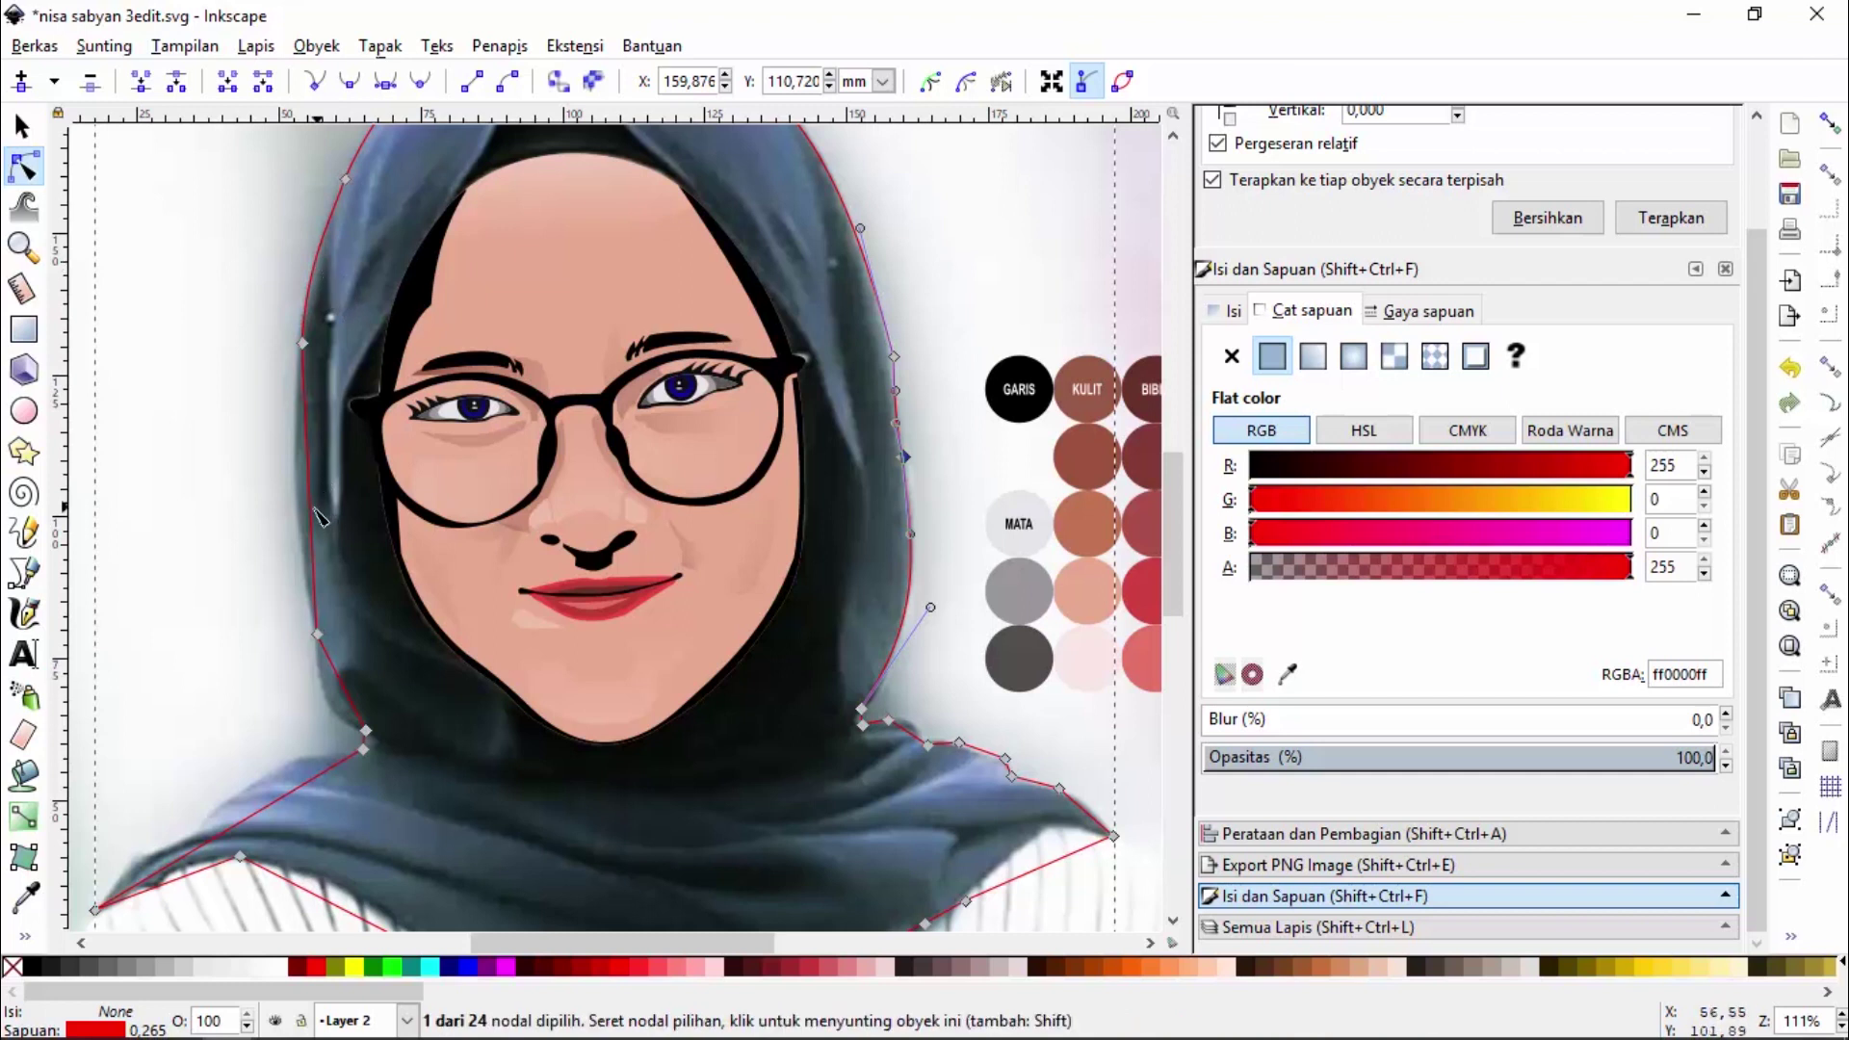
{"action": "left_click_drag", "start_coordinate": [325, 528], "coordinate": [322, 535]}
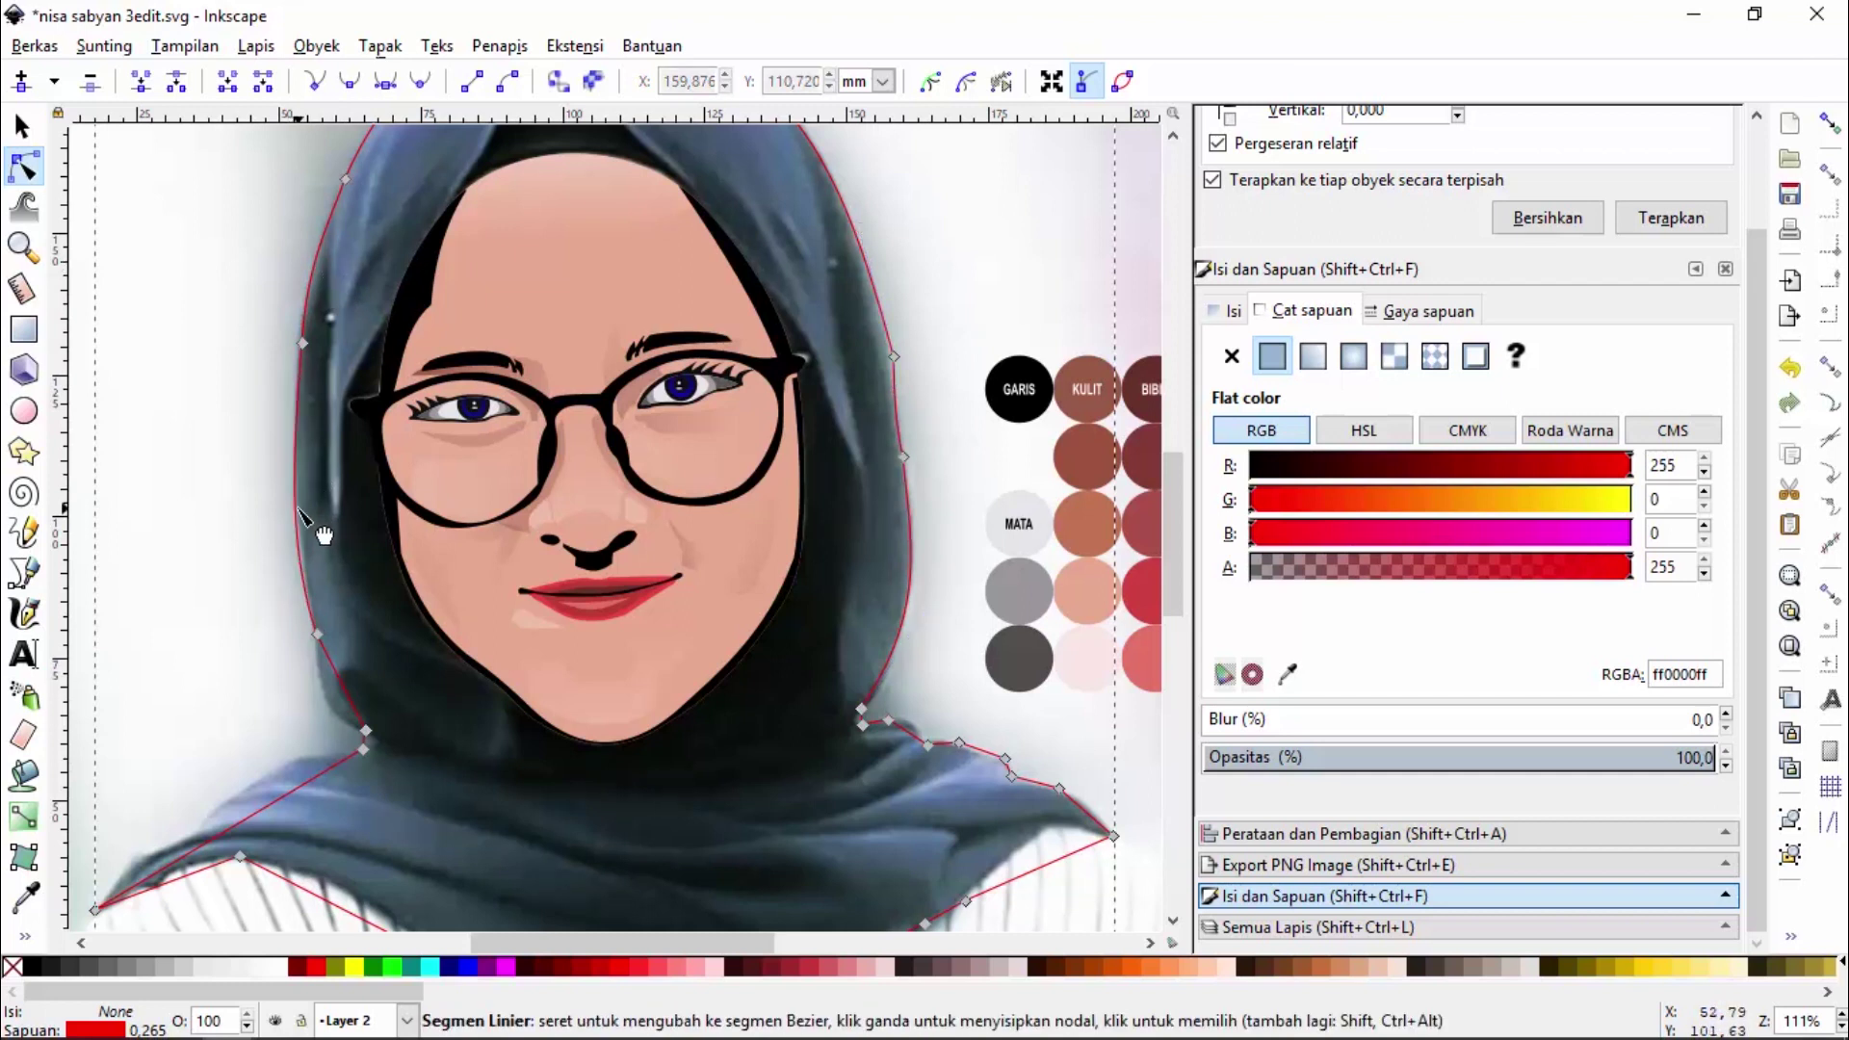
{"action": "left_click_drag", "start_coordinate": [341, 682], "coordinate": [332, 697]}
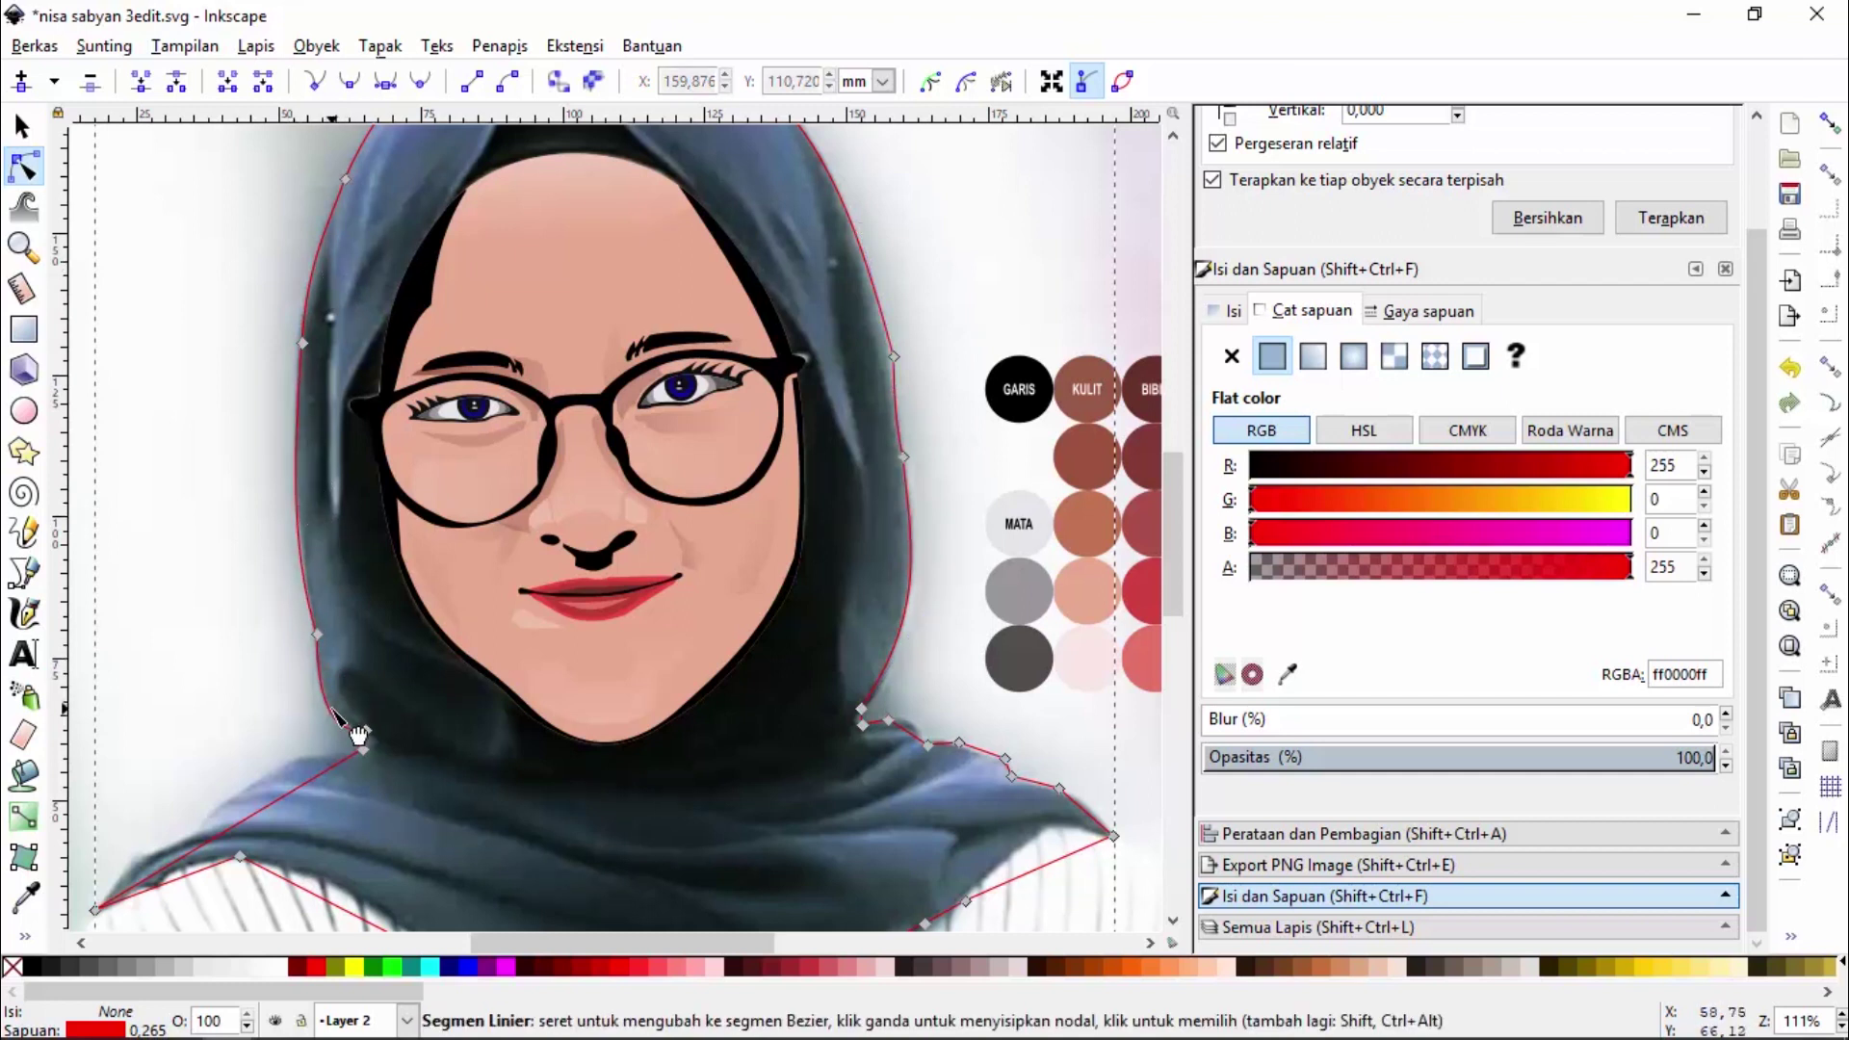
{"action": "left_click_drag", "start_coordinate": [323, 774], "coordinate": [284, 772]}
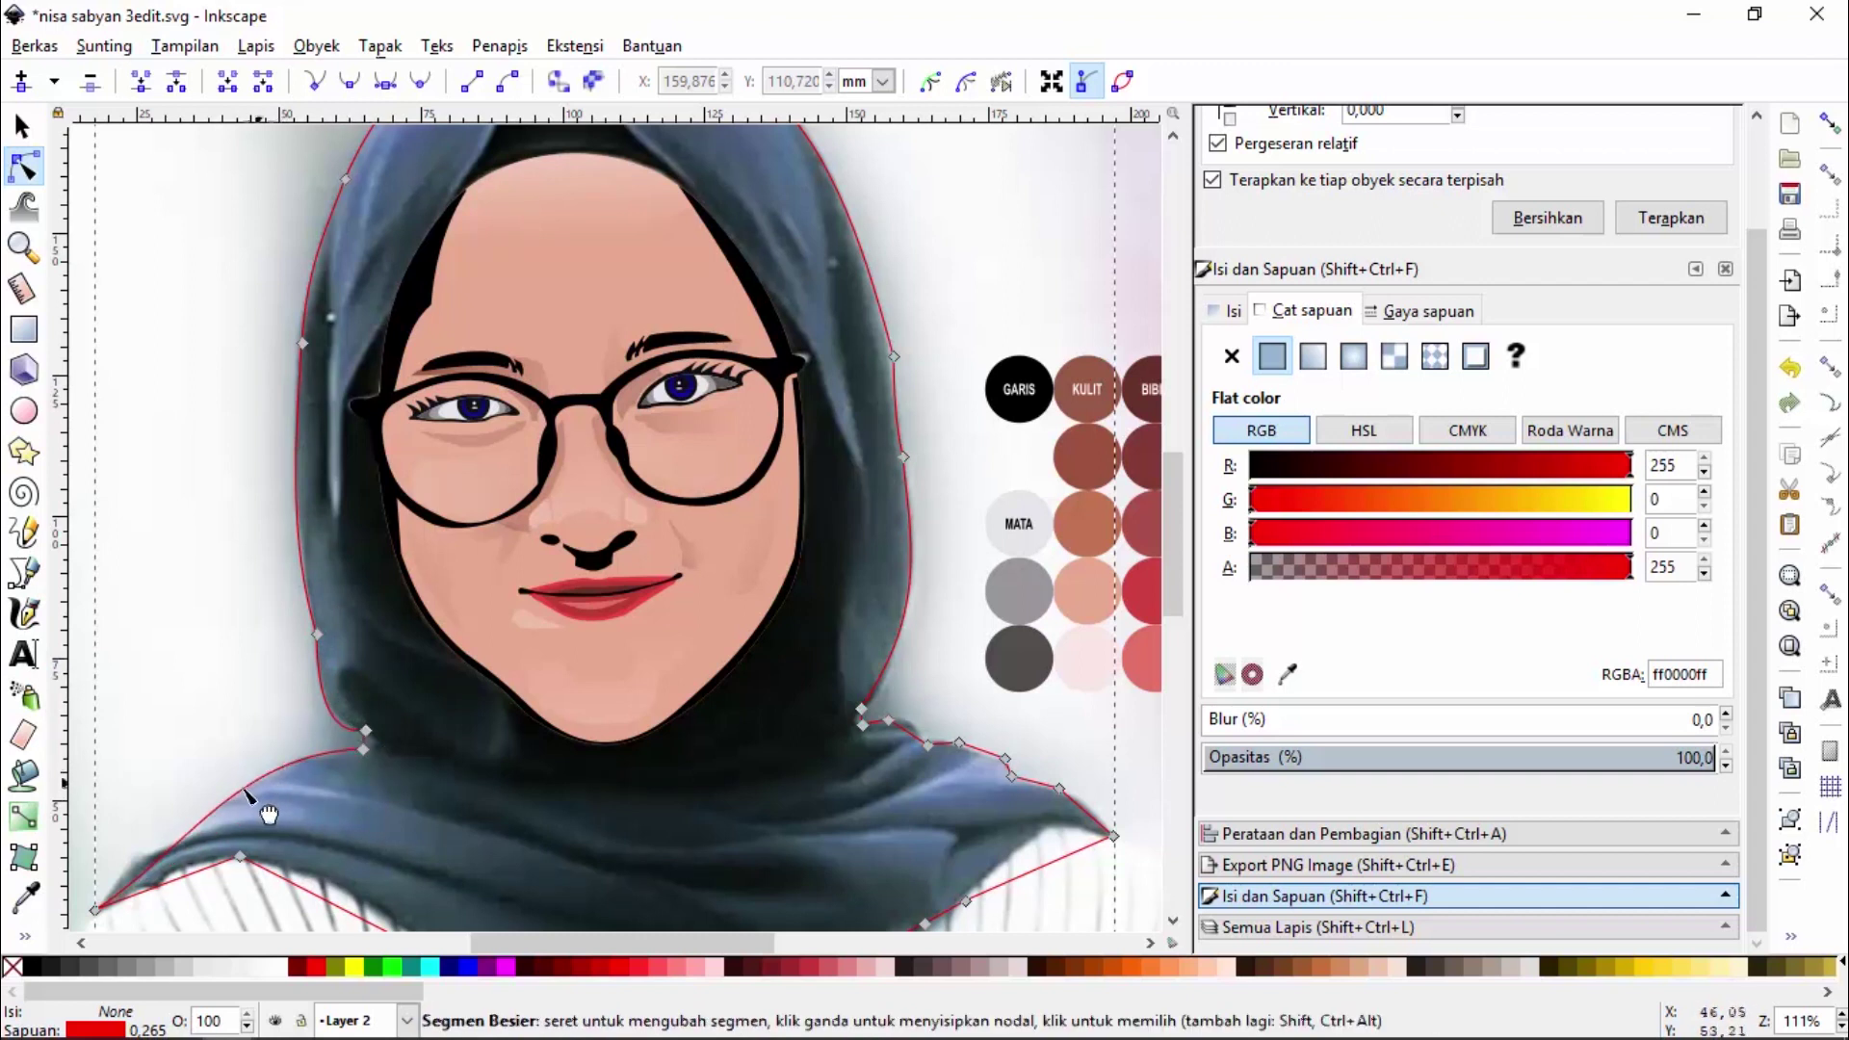
Bow out and fine-tune the lower-left hijab curve
{"action": "left_click", "coordinate": [183, 838]}
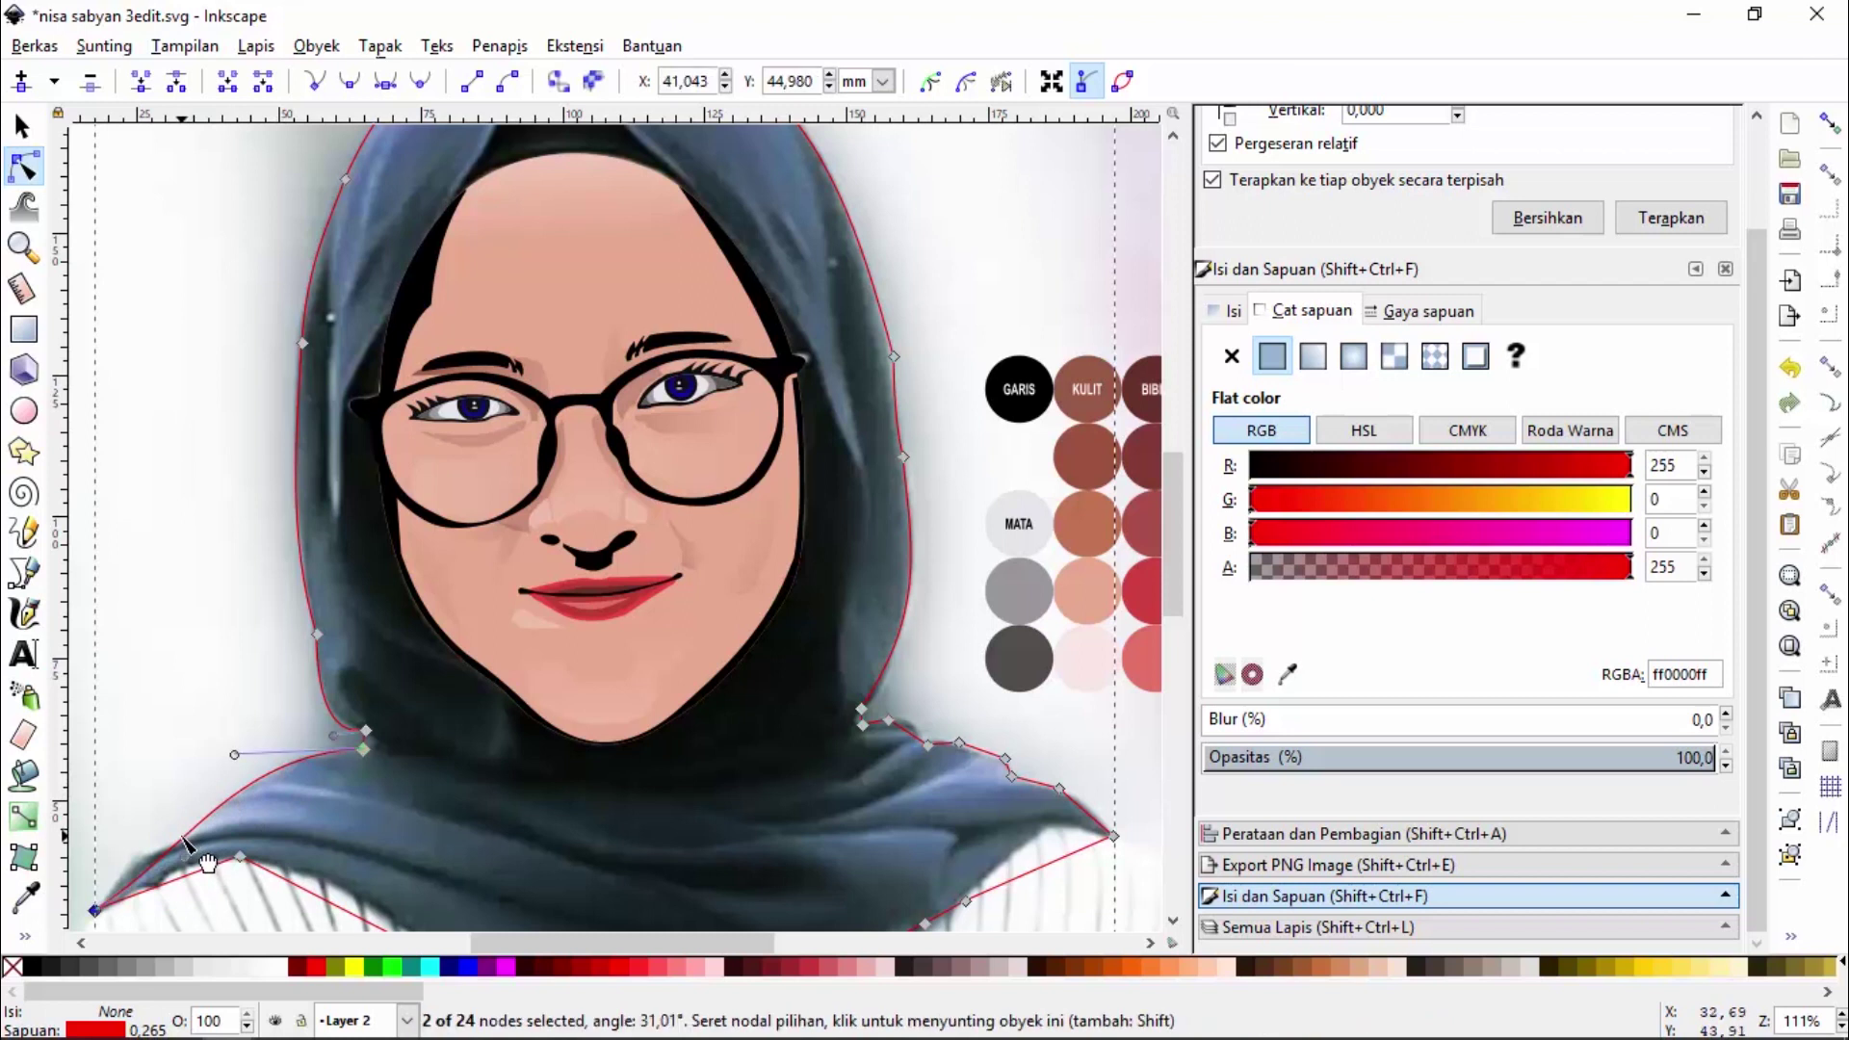
{"action": "left_click_drag", "start_coordinate": [140, 873], "coordinate": [135, 869]}
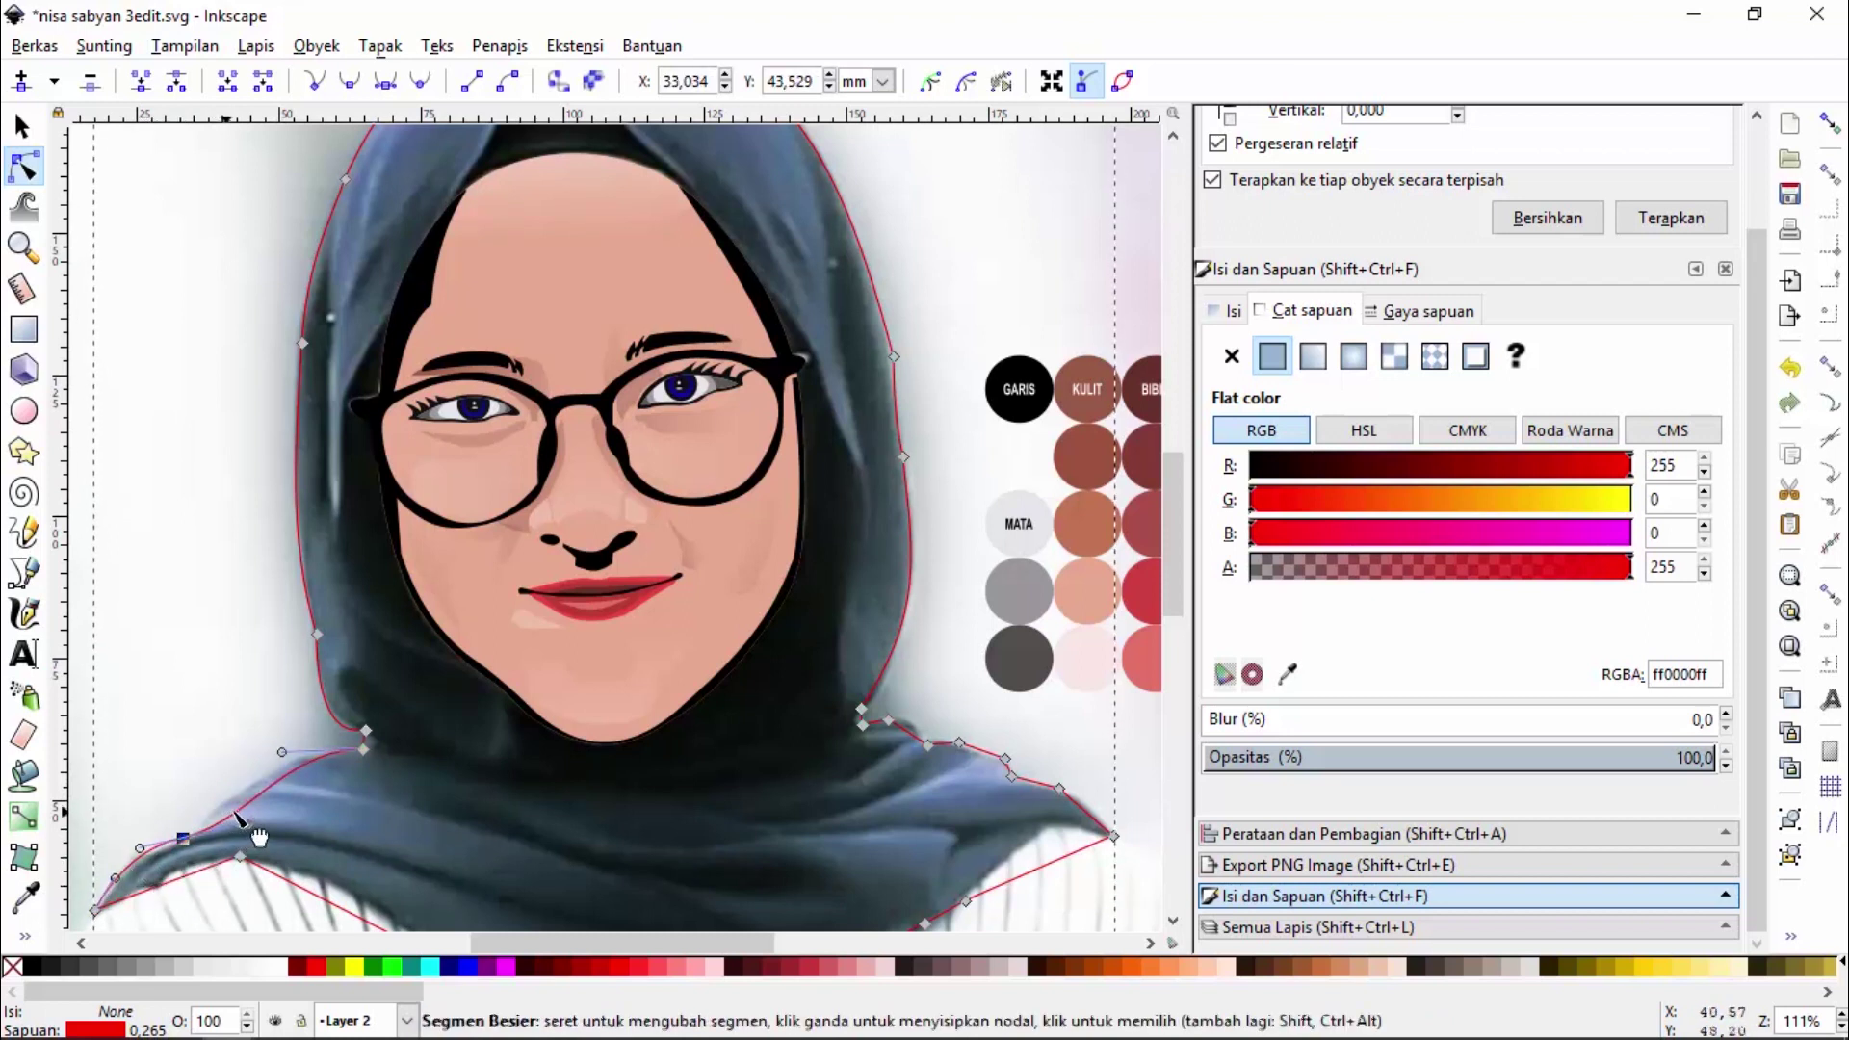
{"action": "left_click_drag", "start_coordinate": [247, 825], "coordinate": [226, 799]}
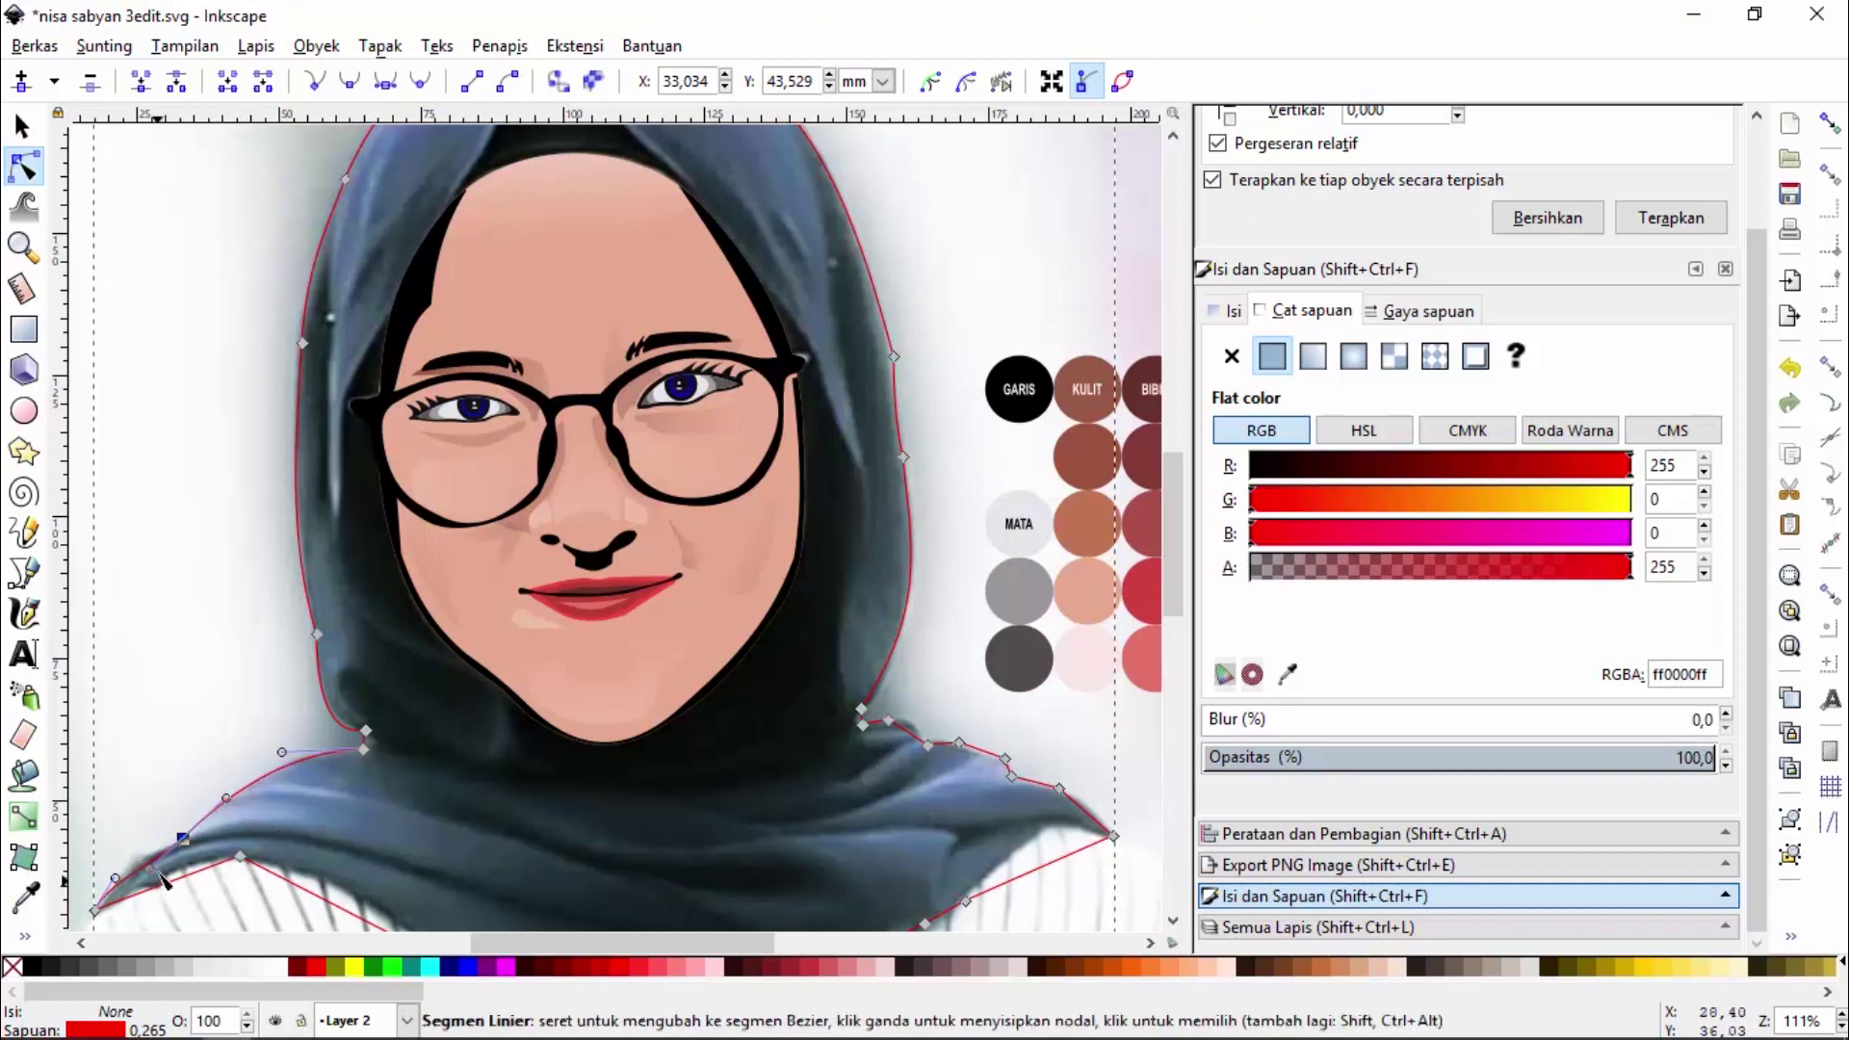
{"action": "left_click_drag", "start_coordinate": [175, 852], "coordinate": [150, 863]}
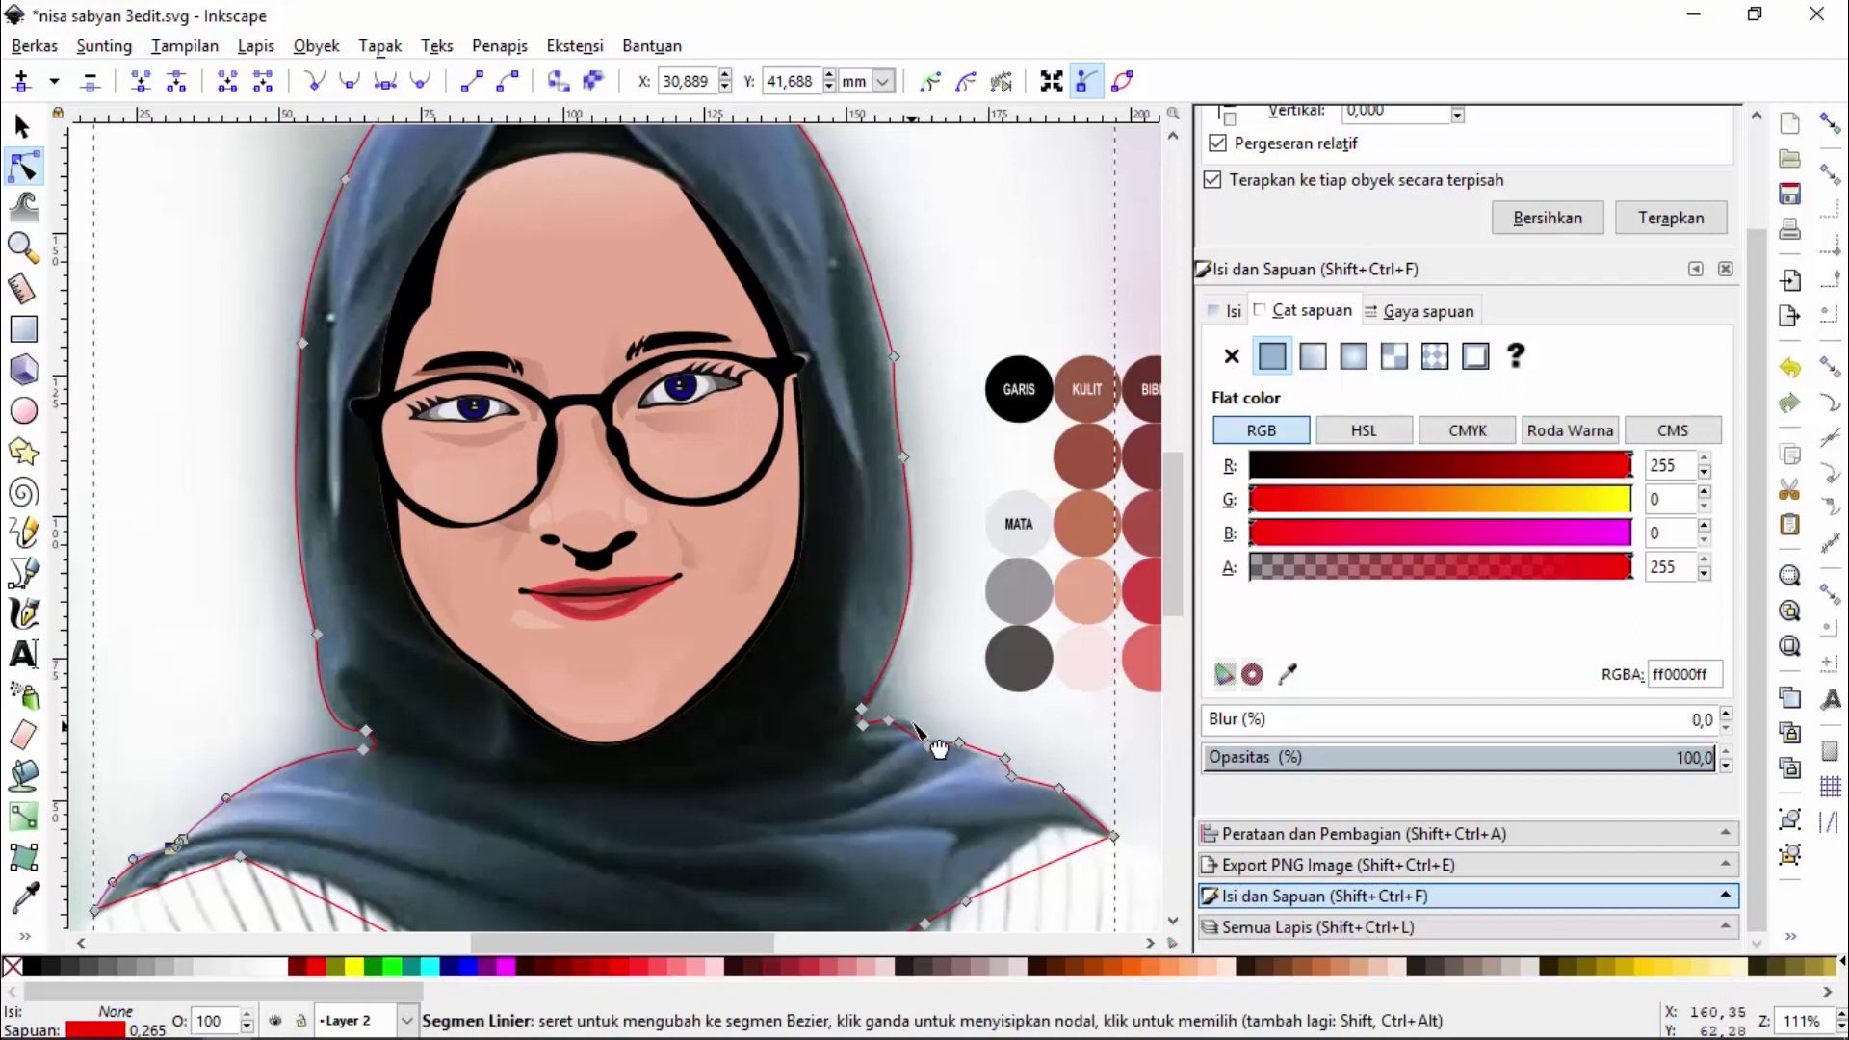
Bend the right shoulder segment and curve the outline's bottom edge downward
{"action": "mouse_move", "coordinate": [861, 726]}
{"action": "left_mouse_down"}
{"action": "mouse_move", "coordinate": [848, 737]}
{"action": "mouse_move", "coordinate": [863, 734]}
{"action": "left_mouse_up"}
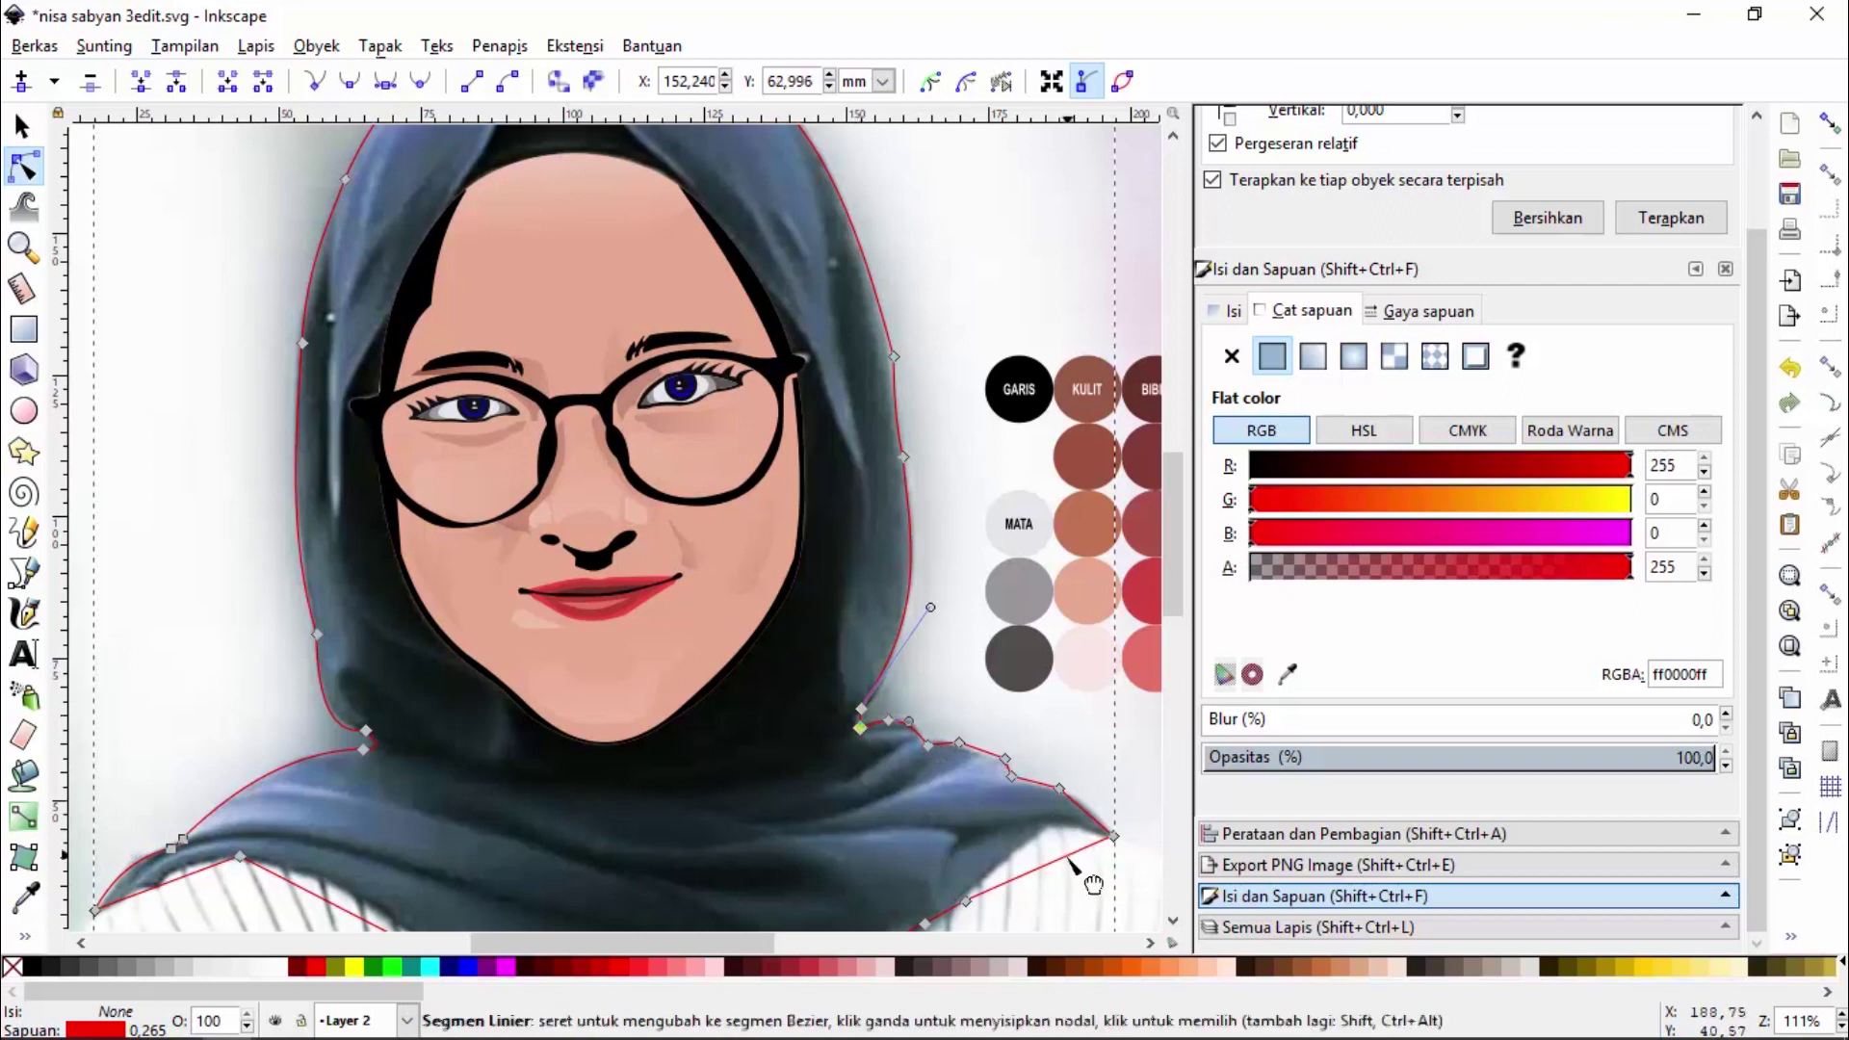
{"action": "left_click_drag", "start_coordinate": [1051, 833], "coordinate": [1046, 823]}
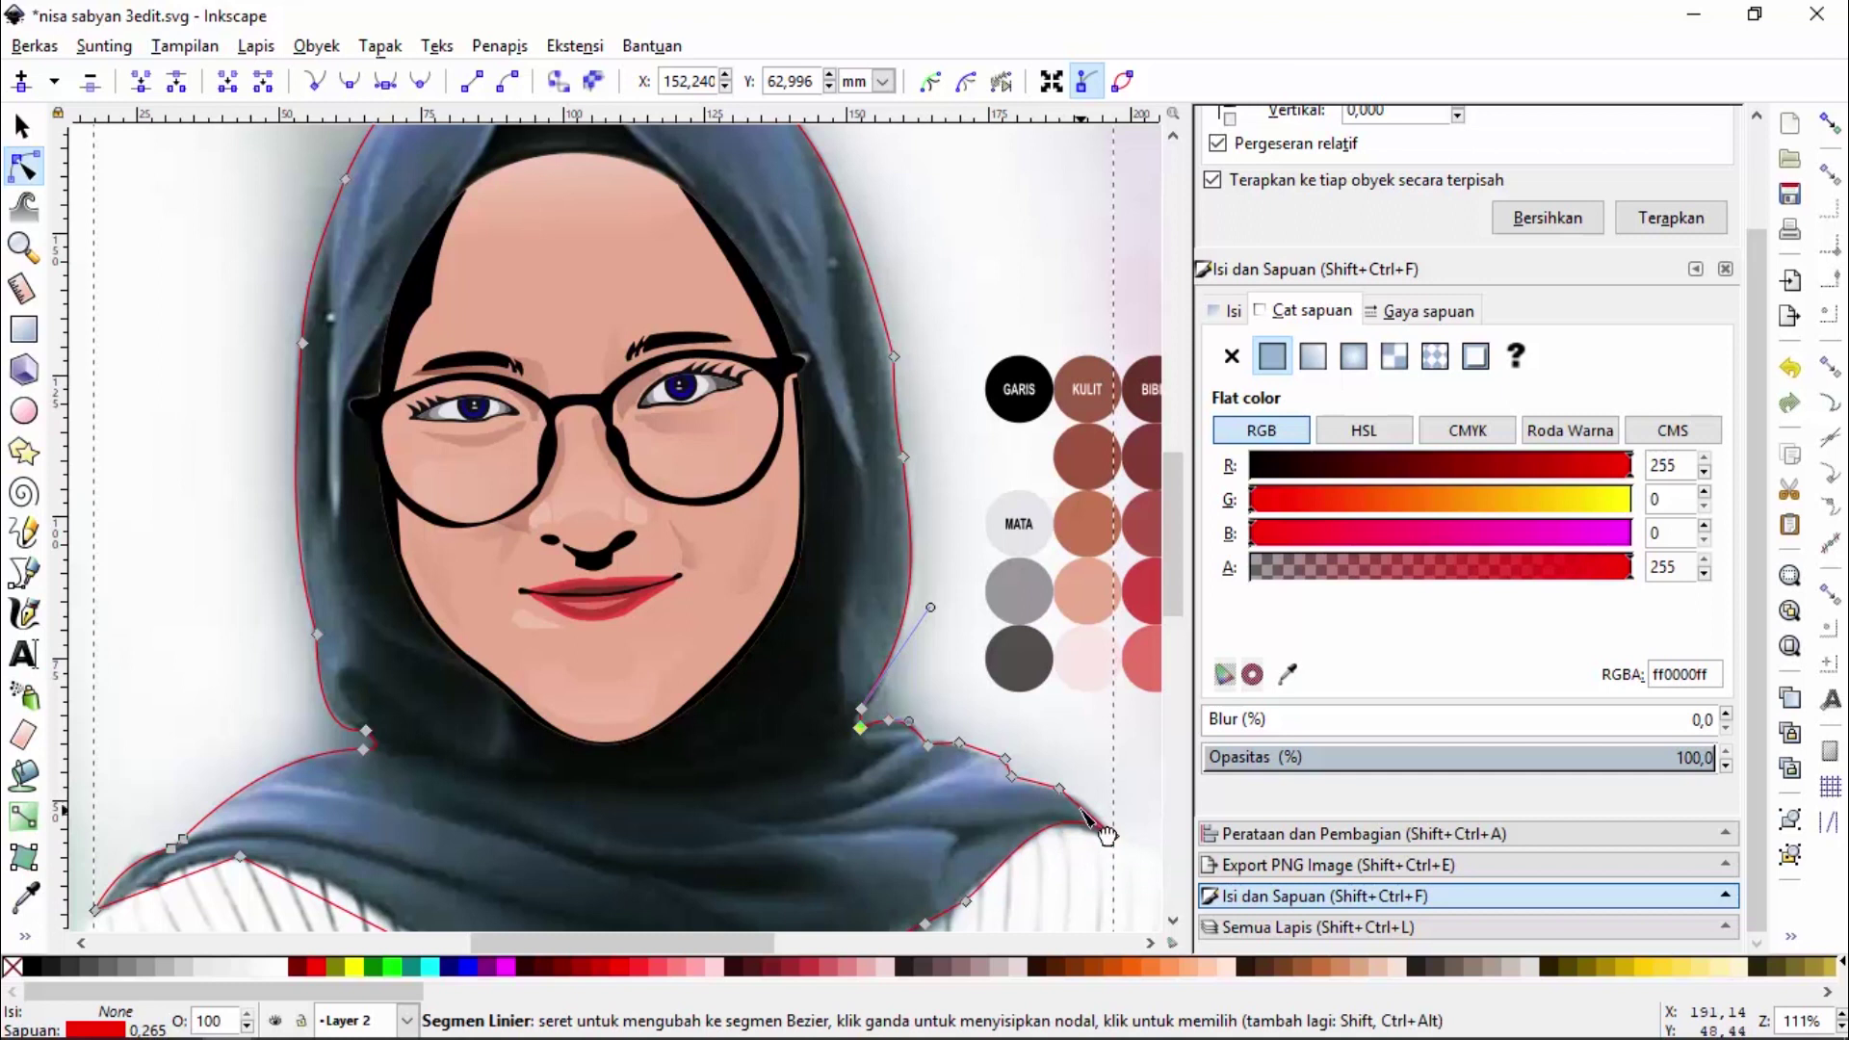
{"action": "scroll", "coordinate": [1087, 776], "scroll_direction": "down", "scroll_amount": 6}
{"action": "scroll", "coordinate": [1087, 780], "scroll_direction": "up", "scroll_amount": 1}
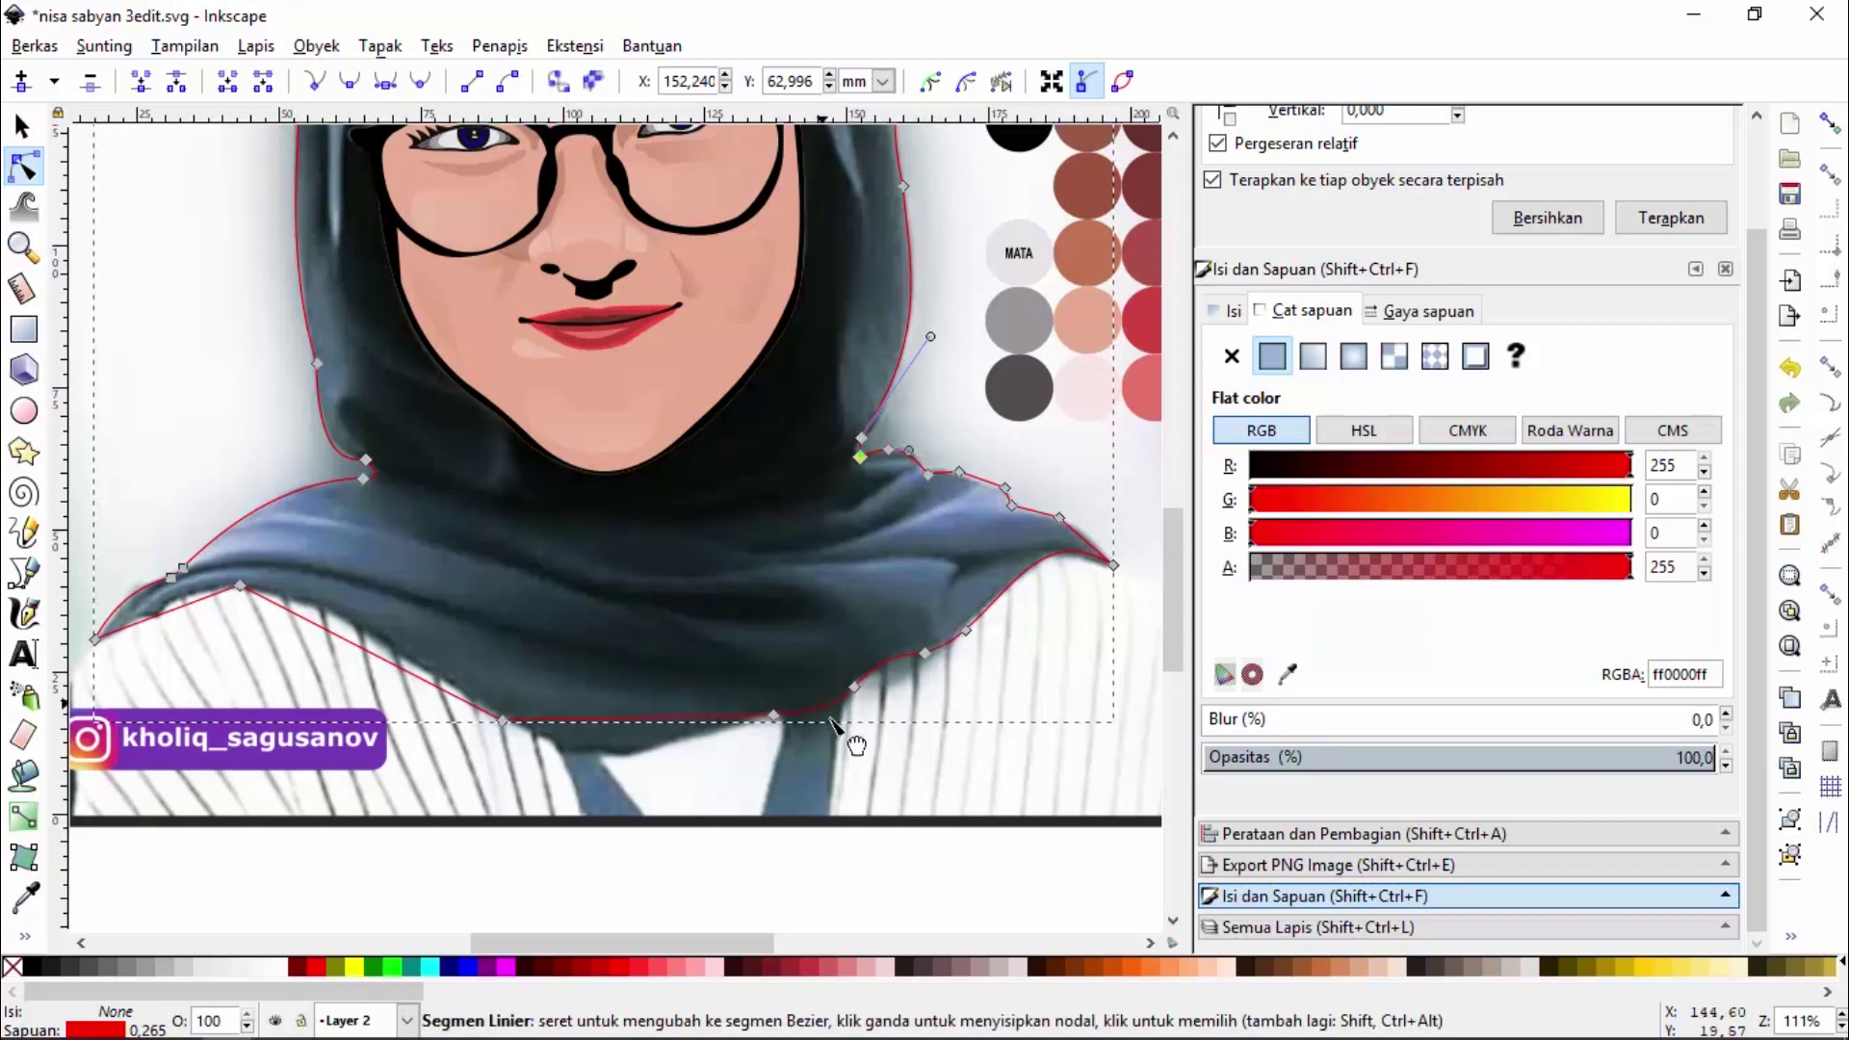
{"action": "left_click_drag", "start_coordinate": [684, 720], "coordinate": [632, 769]}
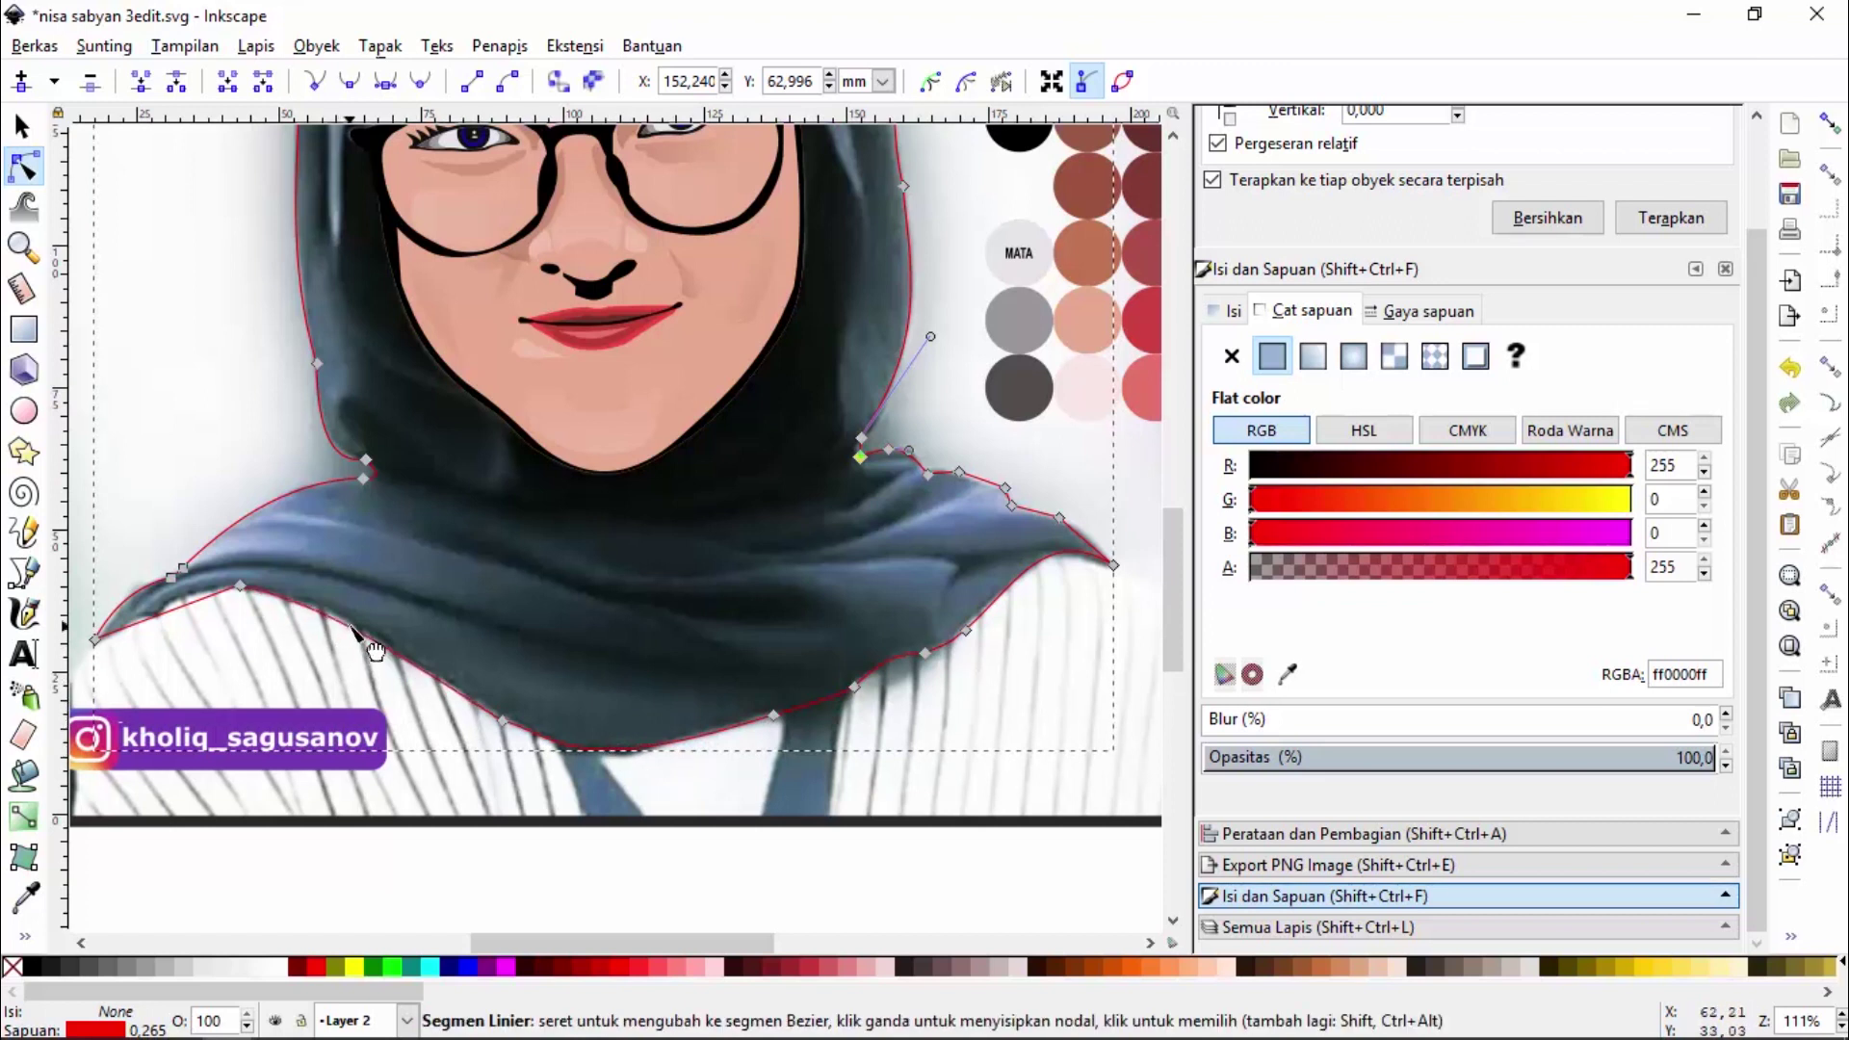
Add a node on the lower-left segment and adjust its curve to fit the hijab
{"action": "left_click_drag", "start_coordinate": [182, 613], "coordinate": [180, 599]}
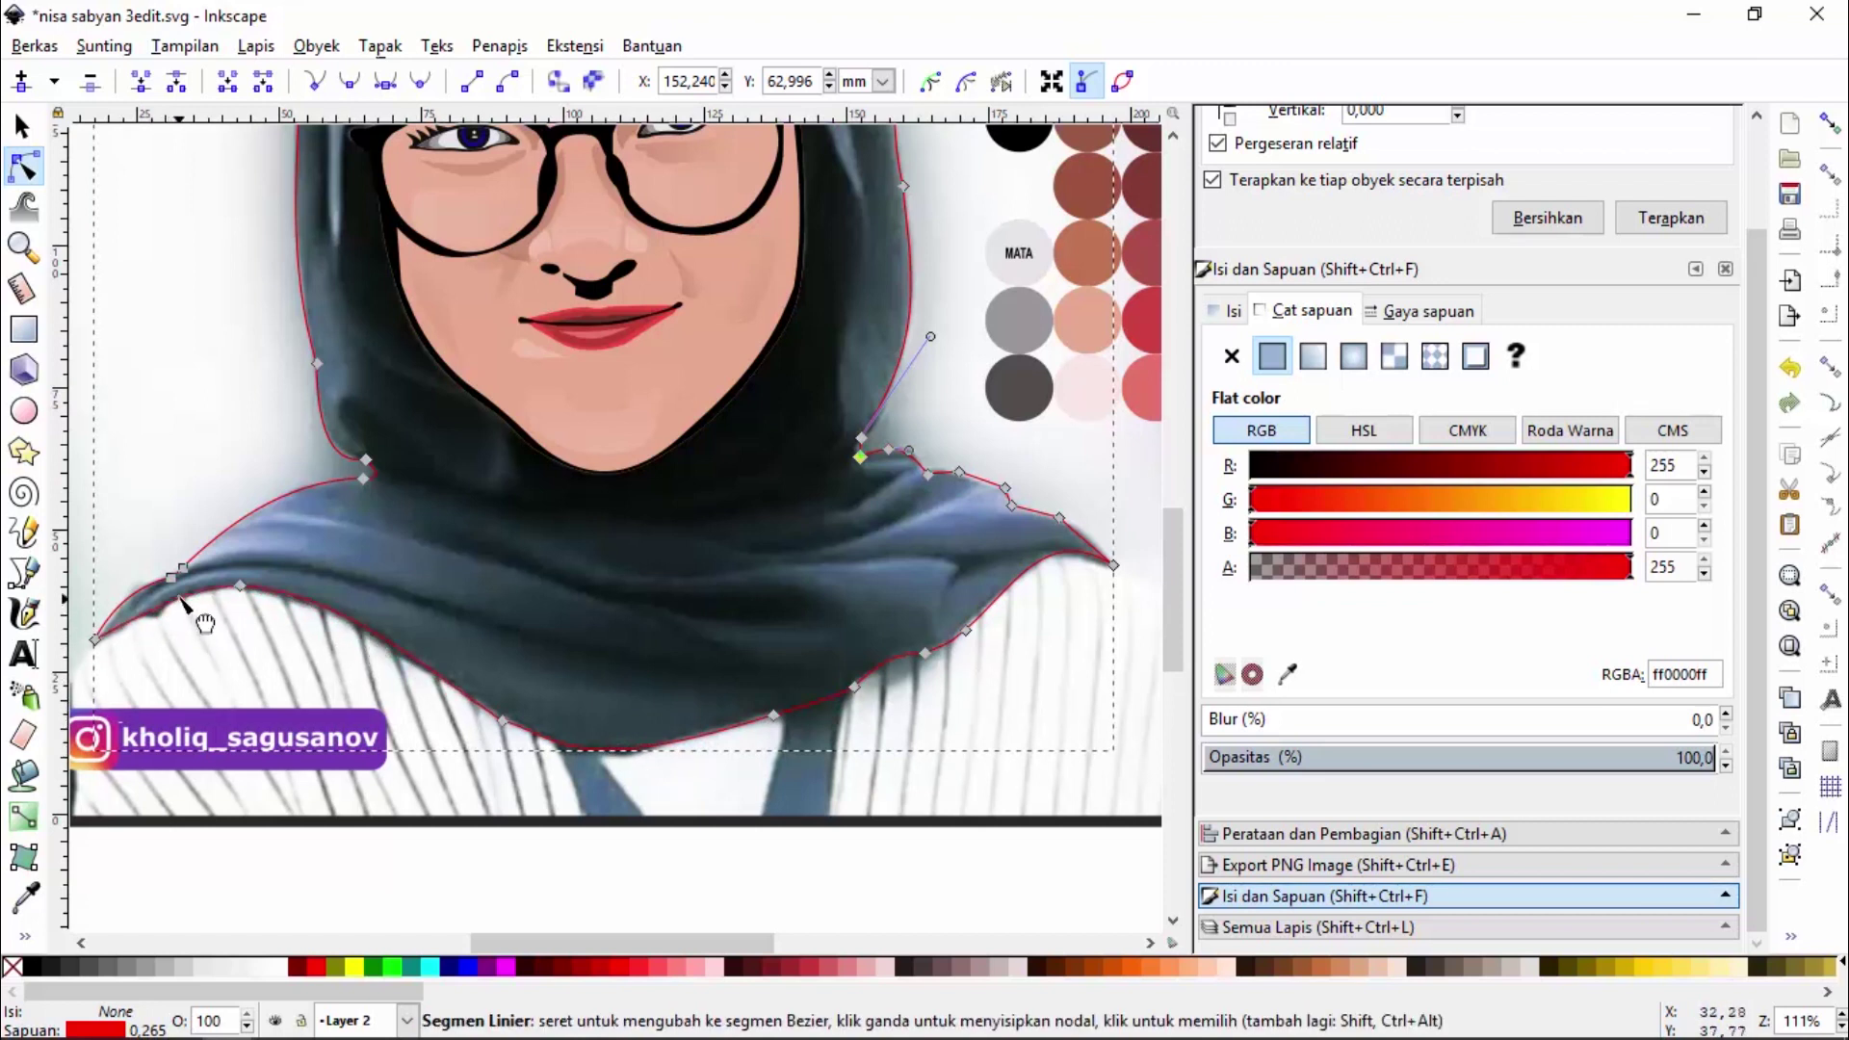
{"action": "double_click", "coordinate": [178, 602]}
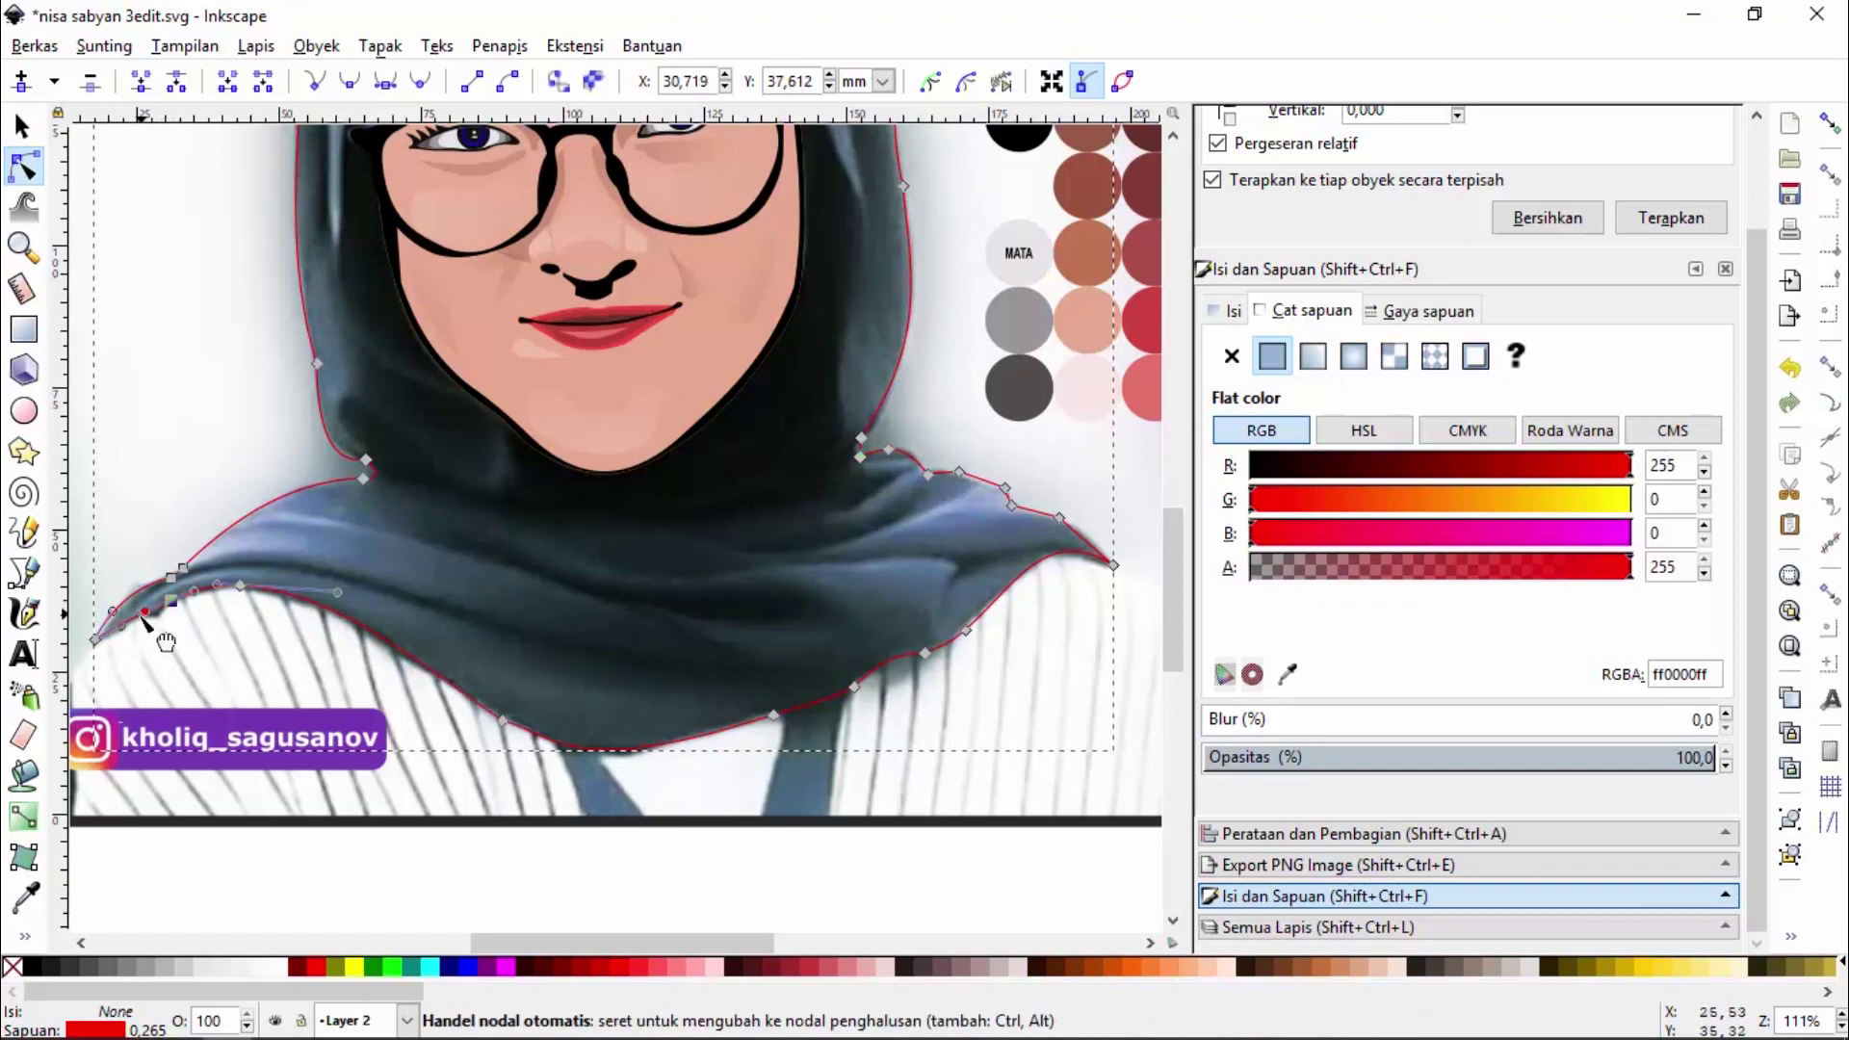
{"action": "left_click_drag", "start_coordinate": [161, 601], "coordinate": [161, 614]}
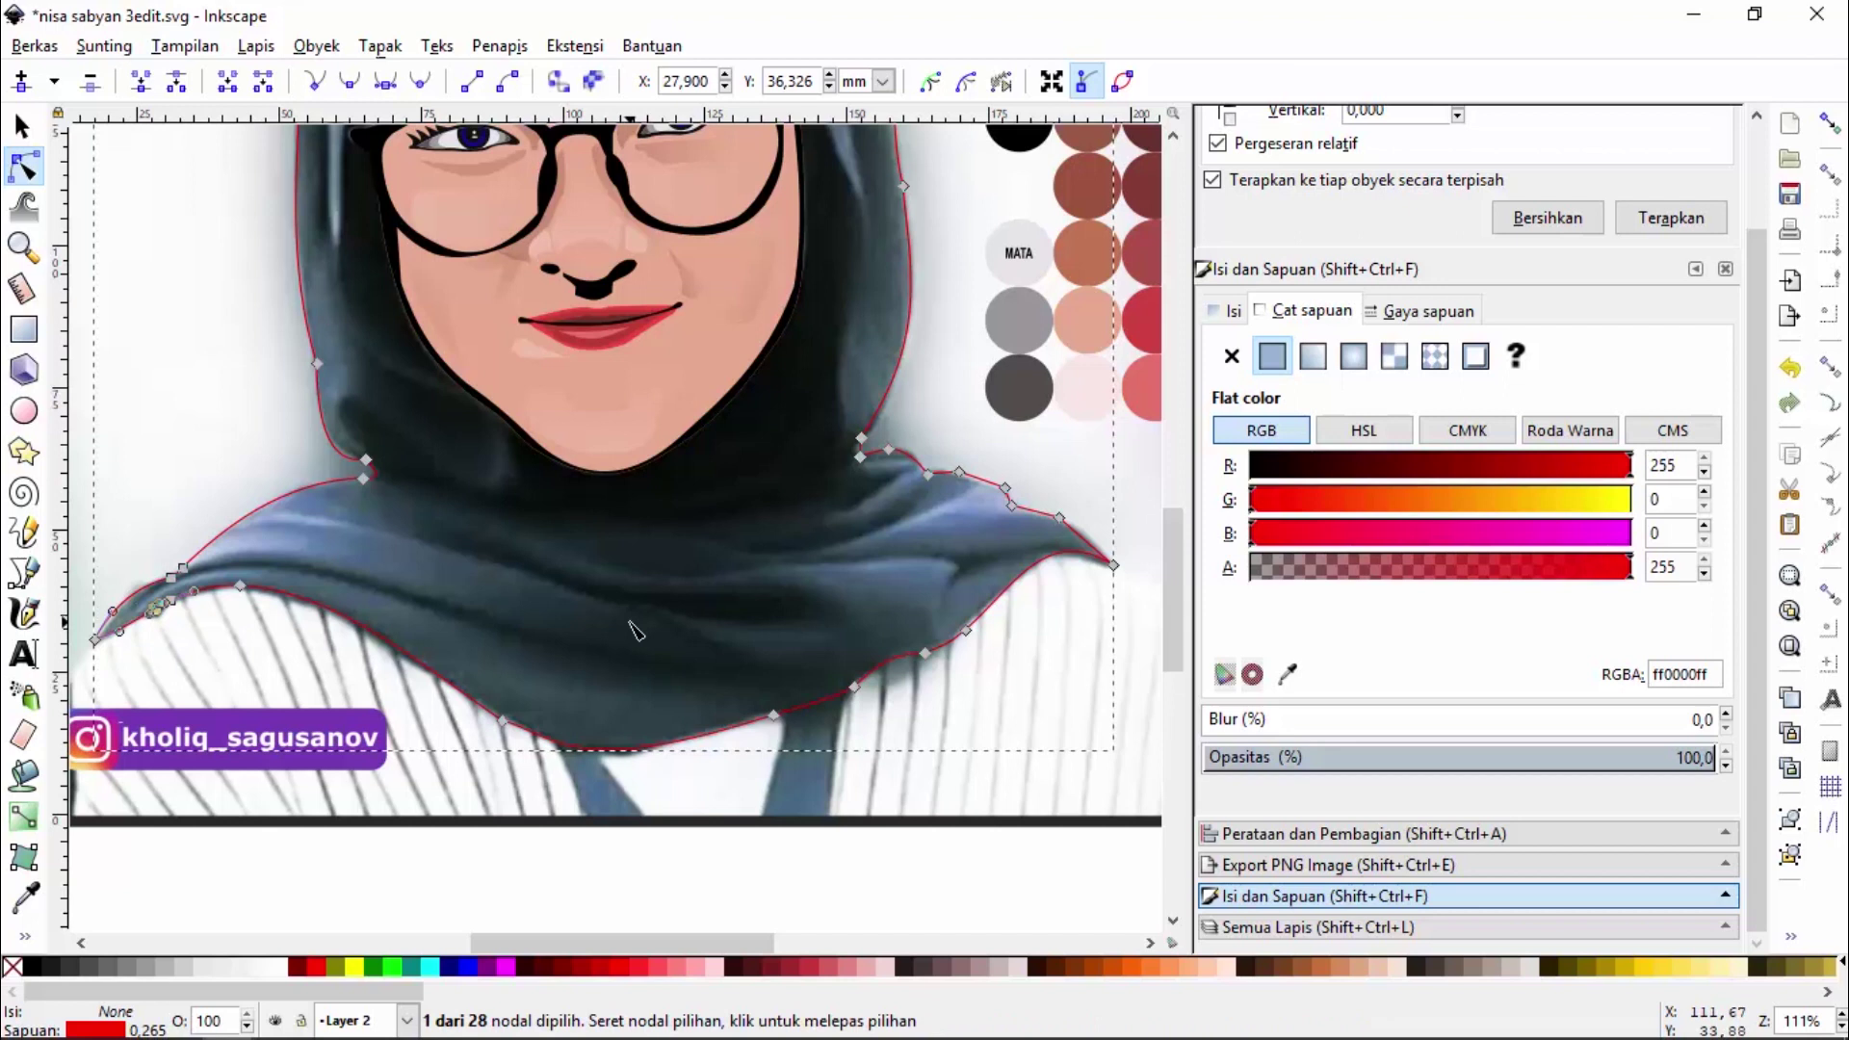
{"action": "left_click", "coordinate": [23, 246]}
Zoom out to the whole page, then zoom in step by step on the face and hijab
{"action": "left_click", "coordinate": [57, 81]}
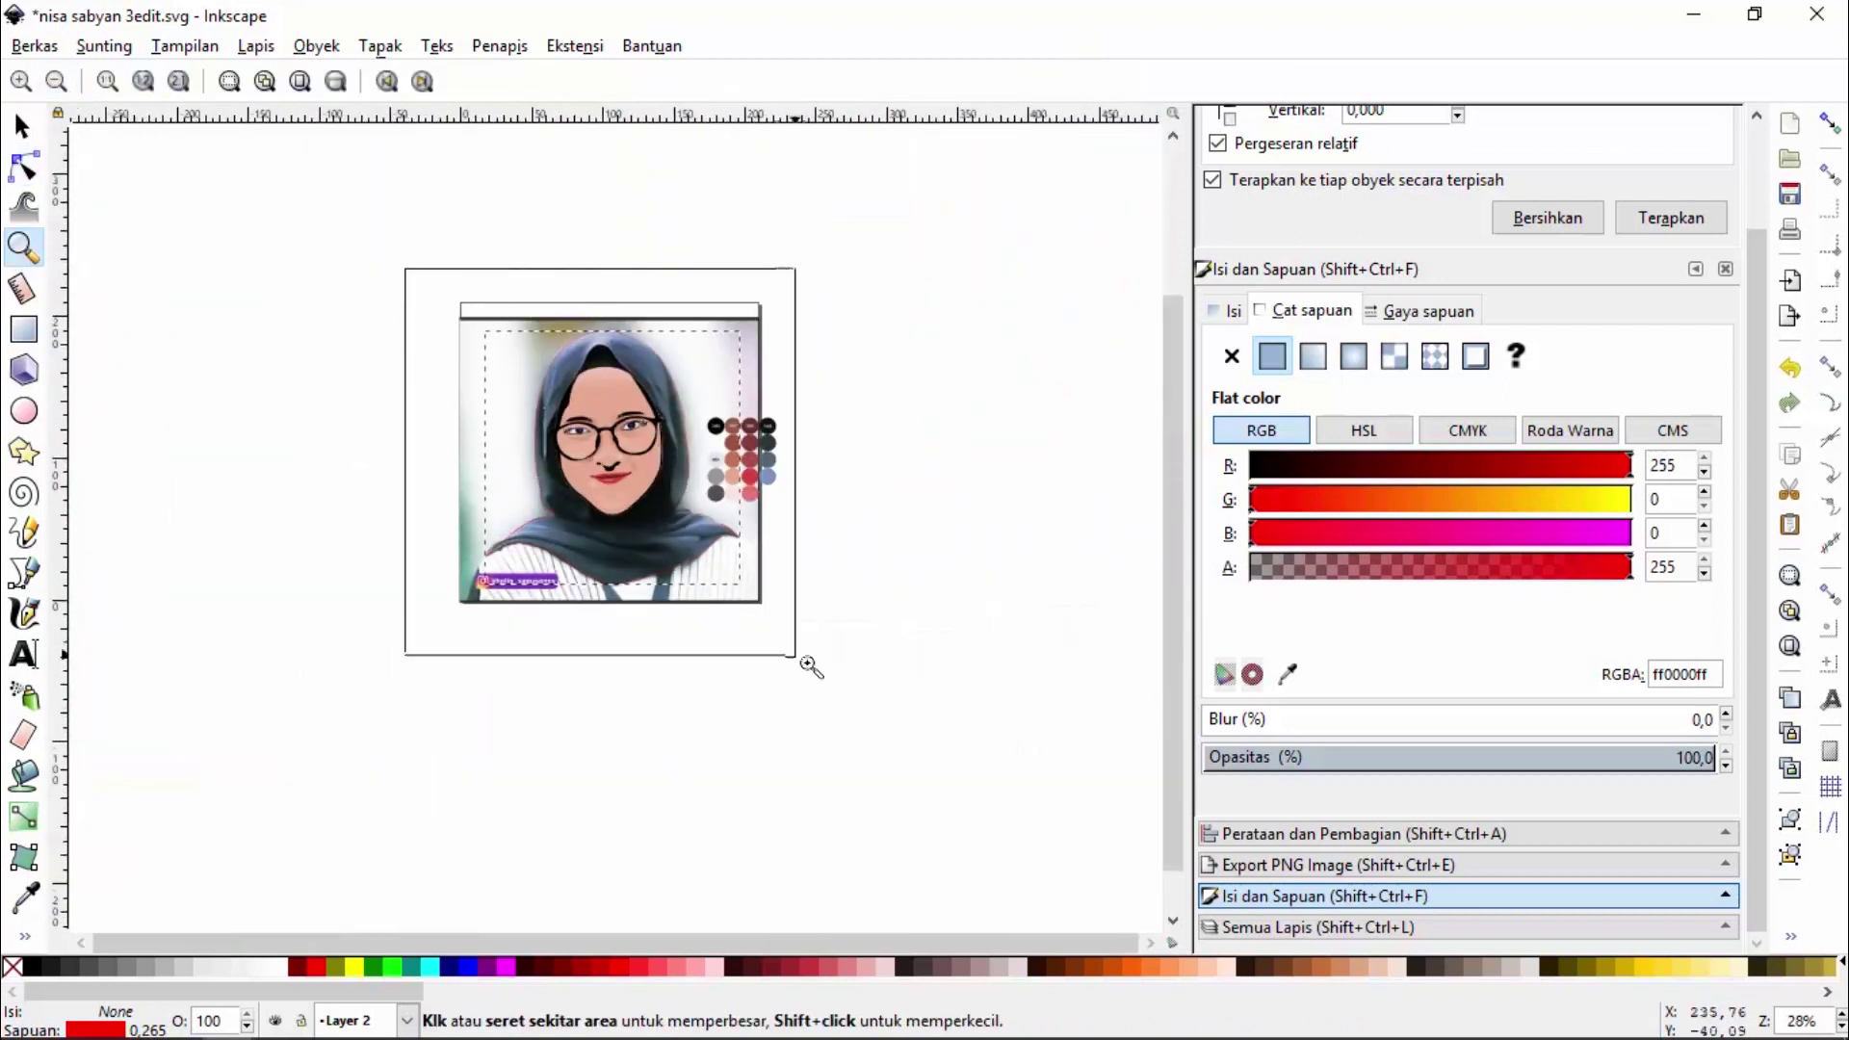
{"action": "left_click_drag", "start_coordinate": [403, 268], "coordinate": [814, 664]}
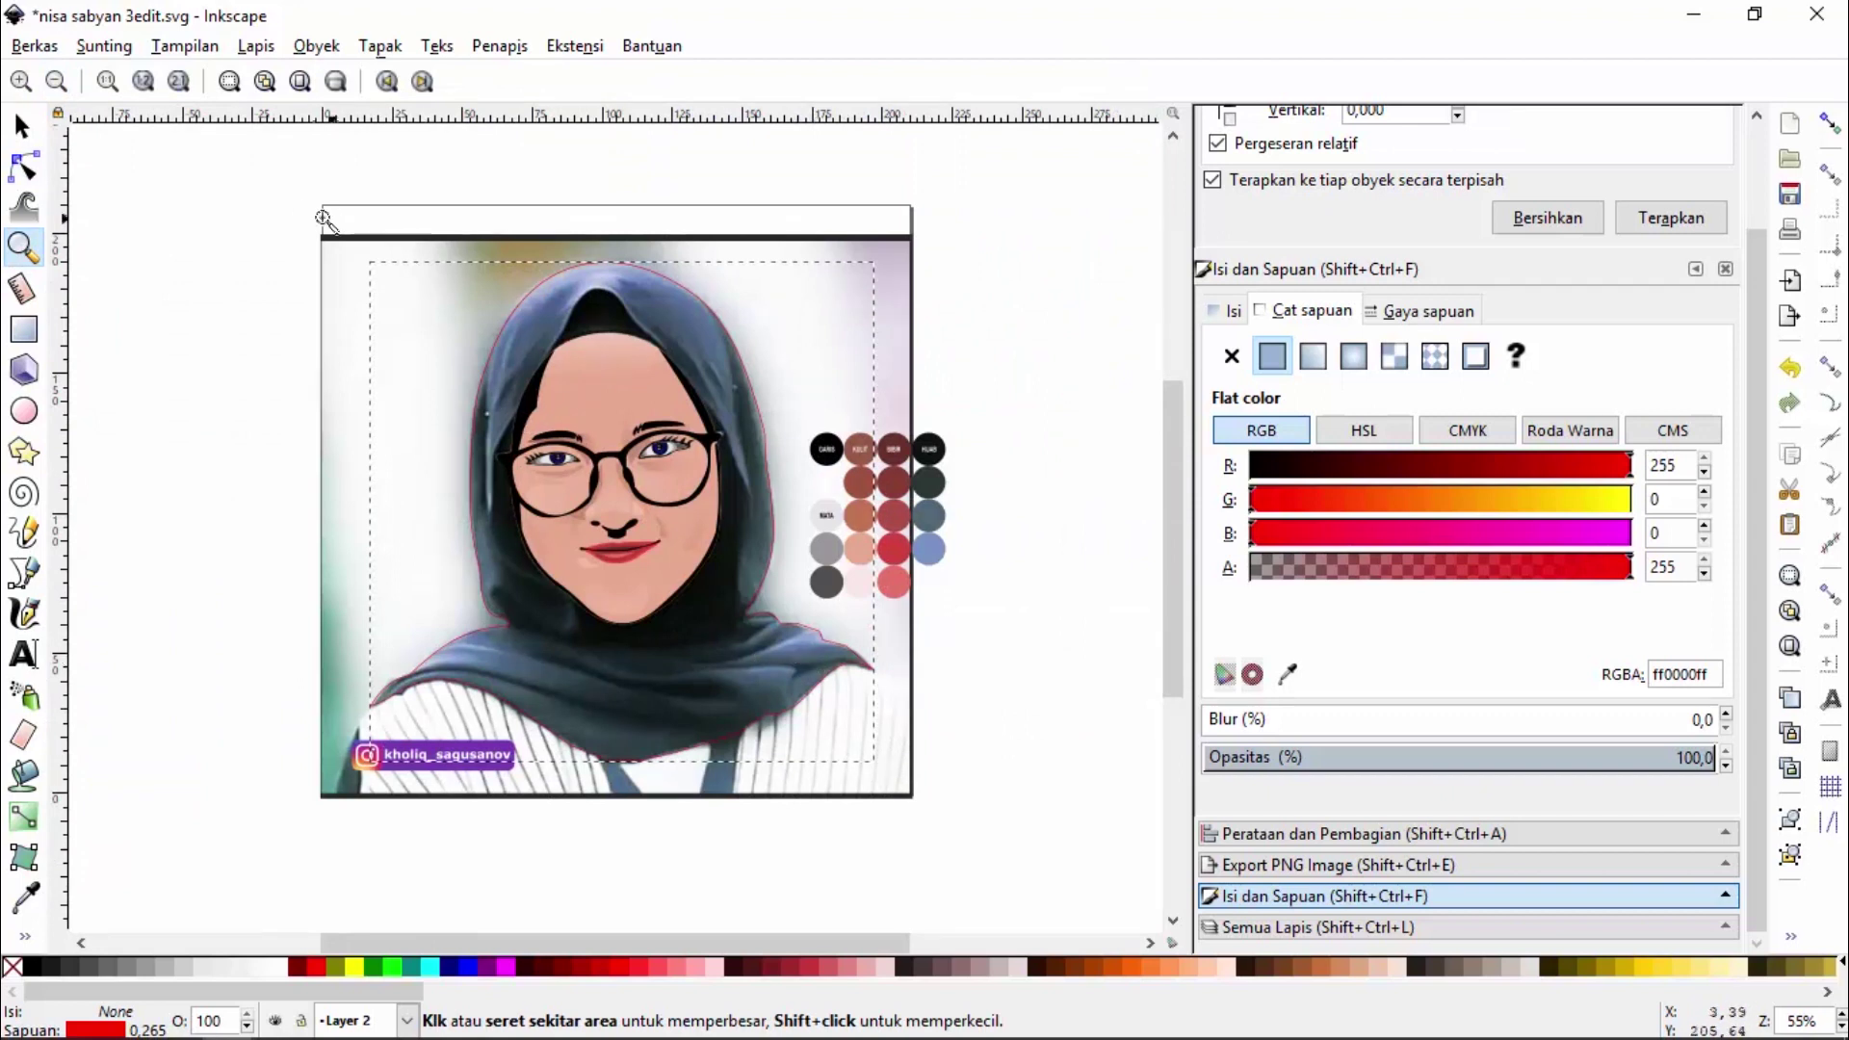
{"action": "left_click_drag", "start_coordinate": [298, 189], "coordinate": [967, 824]}
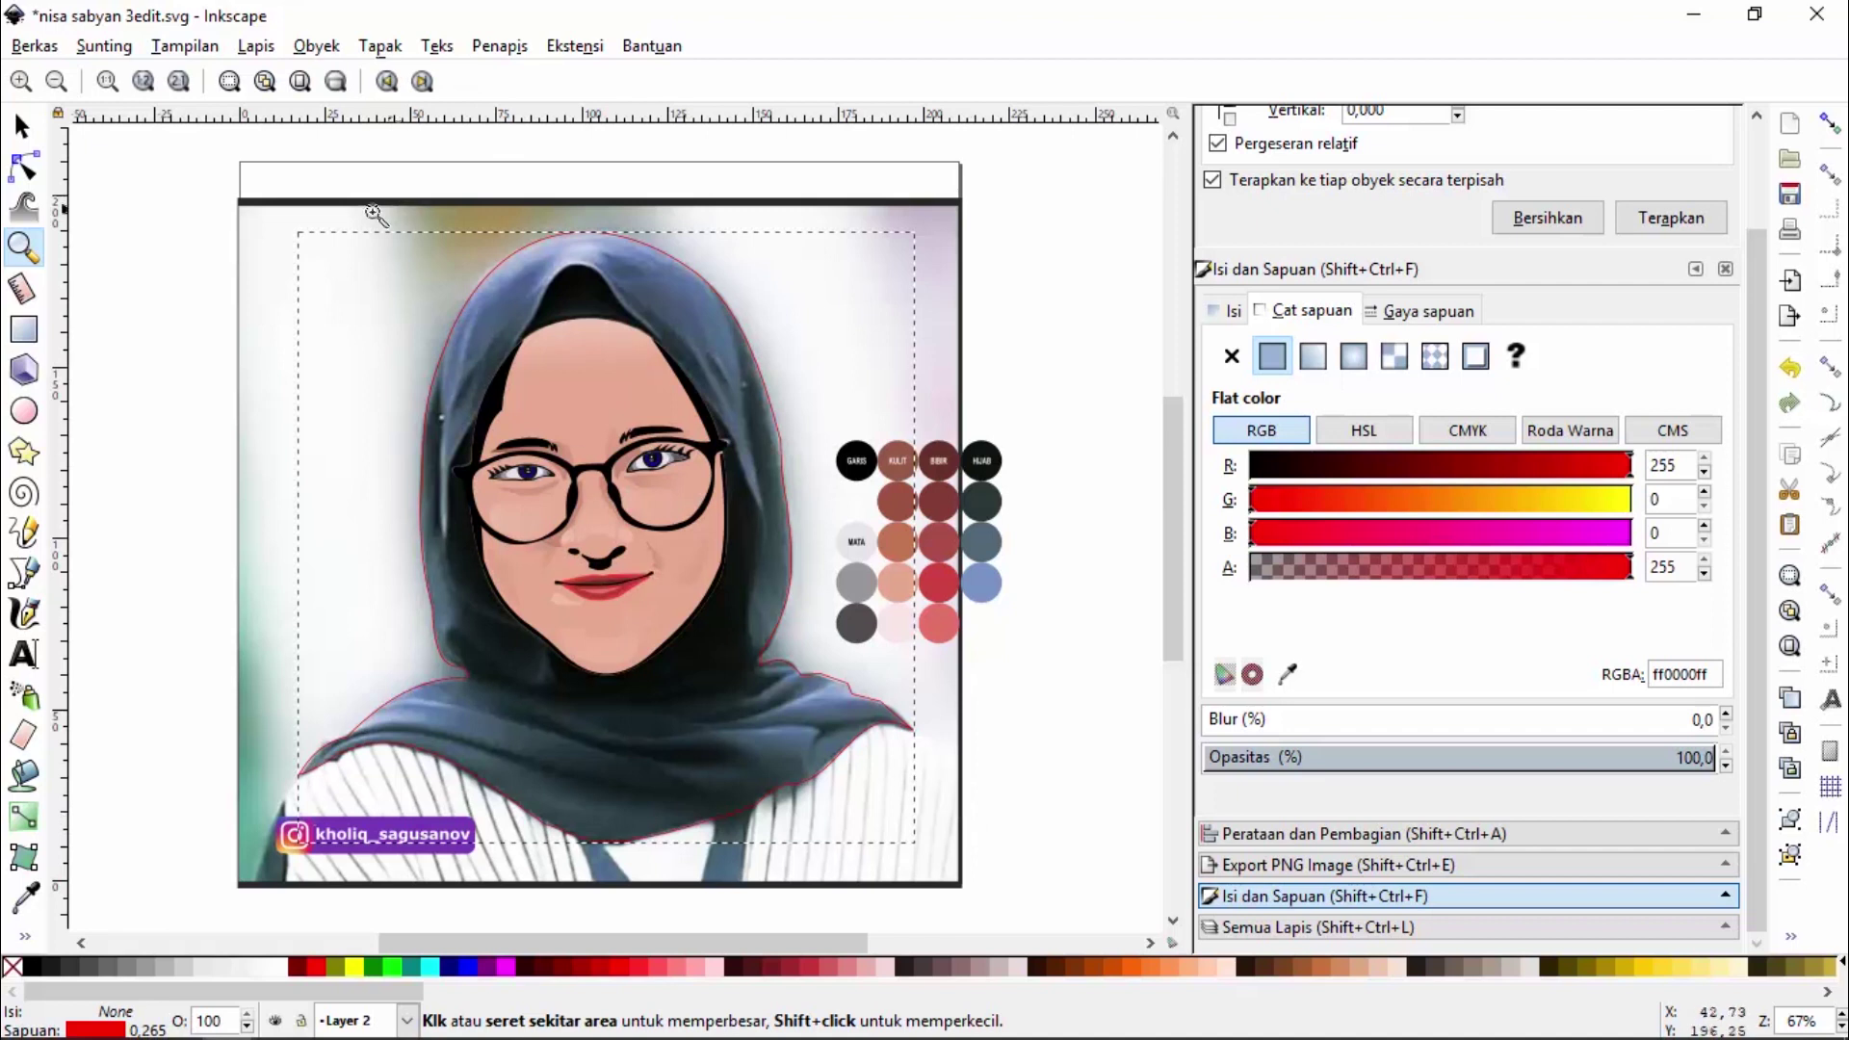
{"action": "left_click_drag", "start_coordinate": [334, 208], "coordinate": [910, 811]}
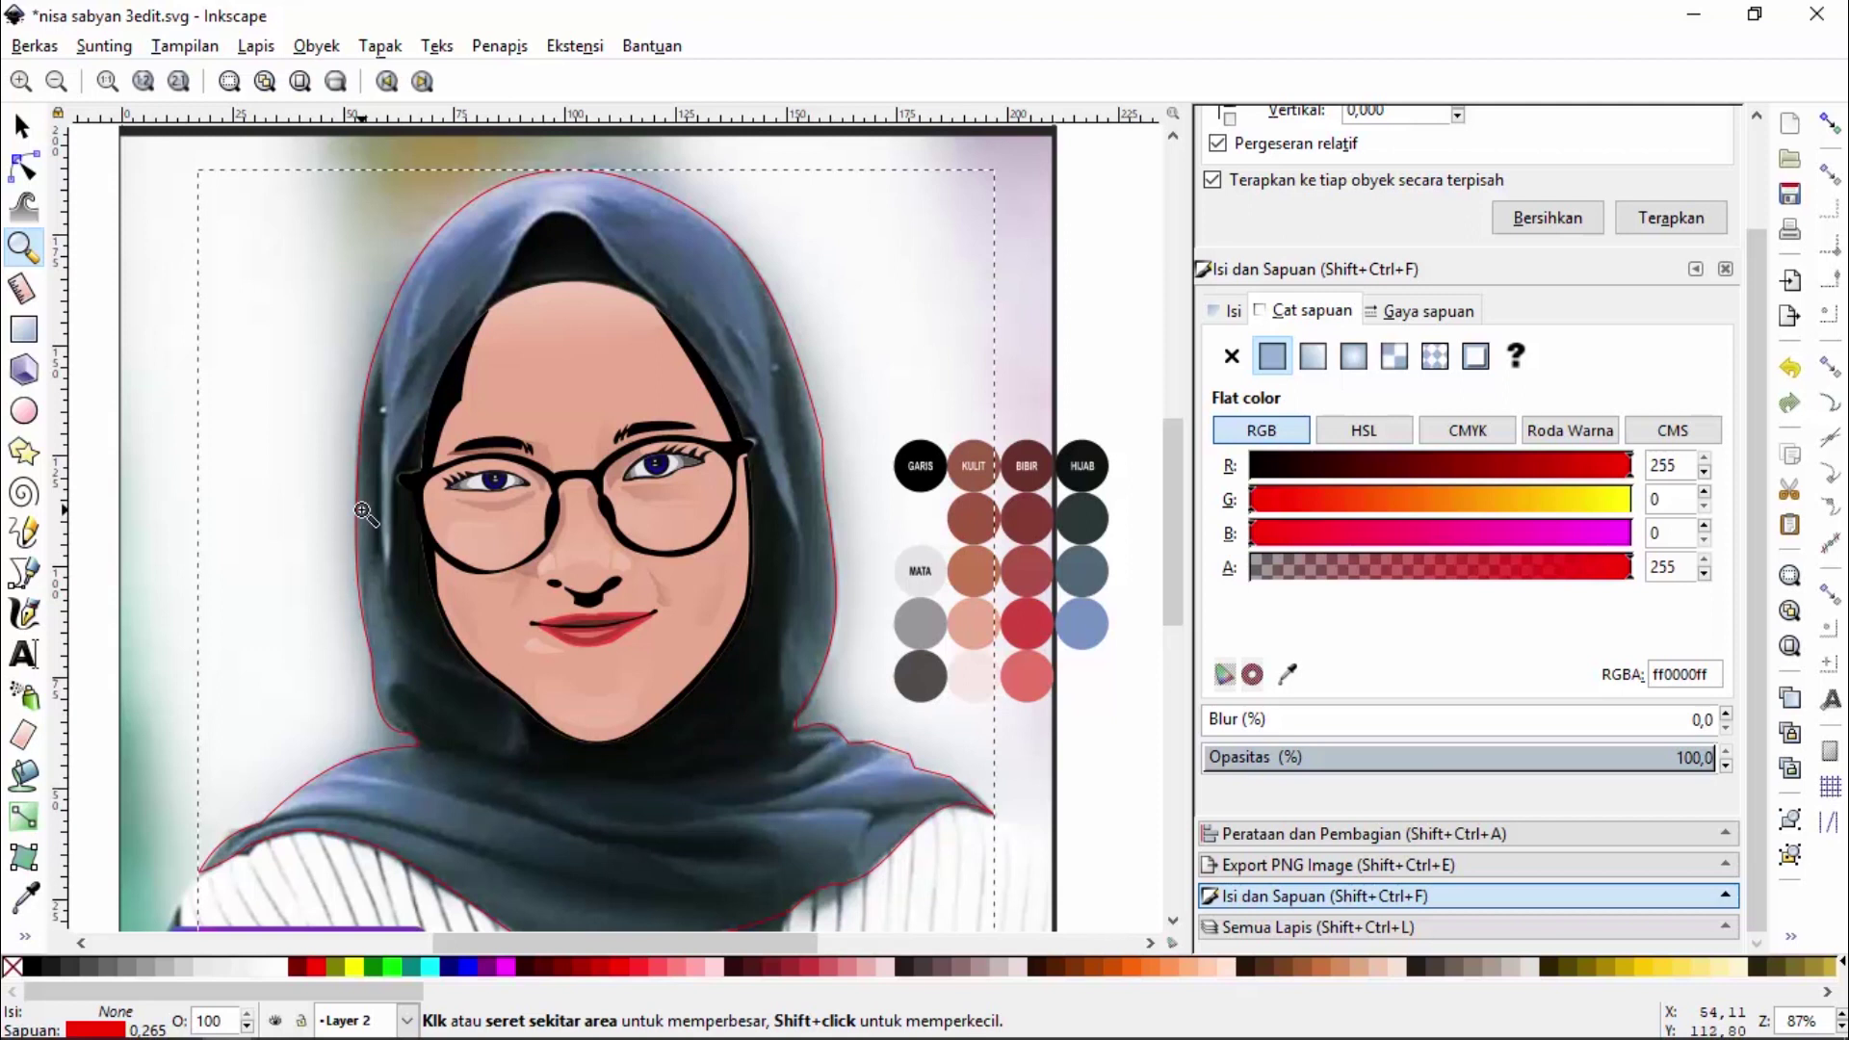
Trace a closed straight-edged outline around the face, from the hijab's top opening down to the jawline
{"action": "left_click", "coordinate": [29, 579]}
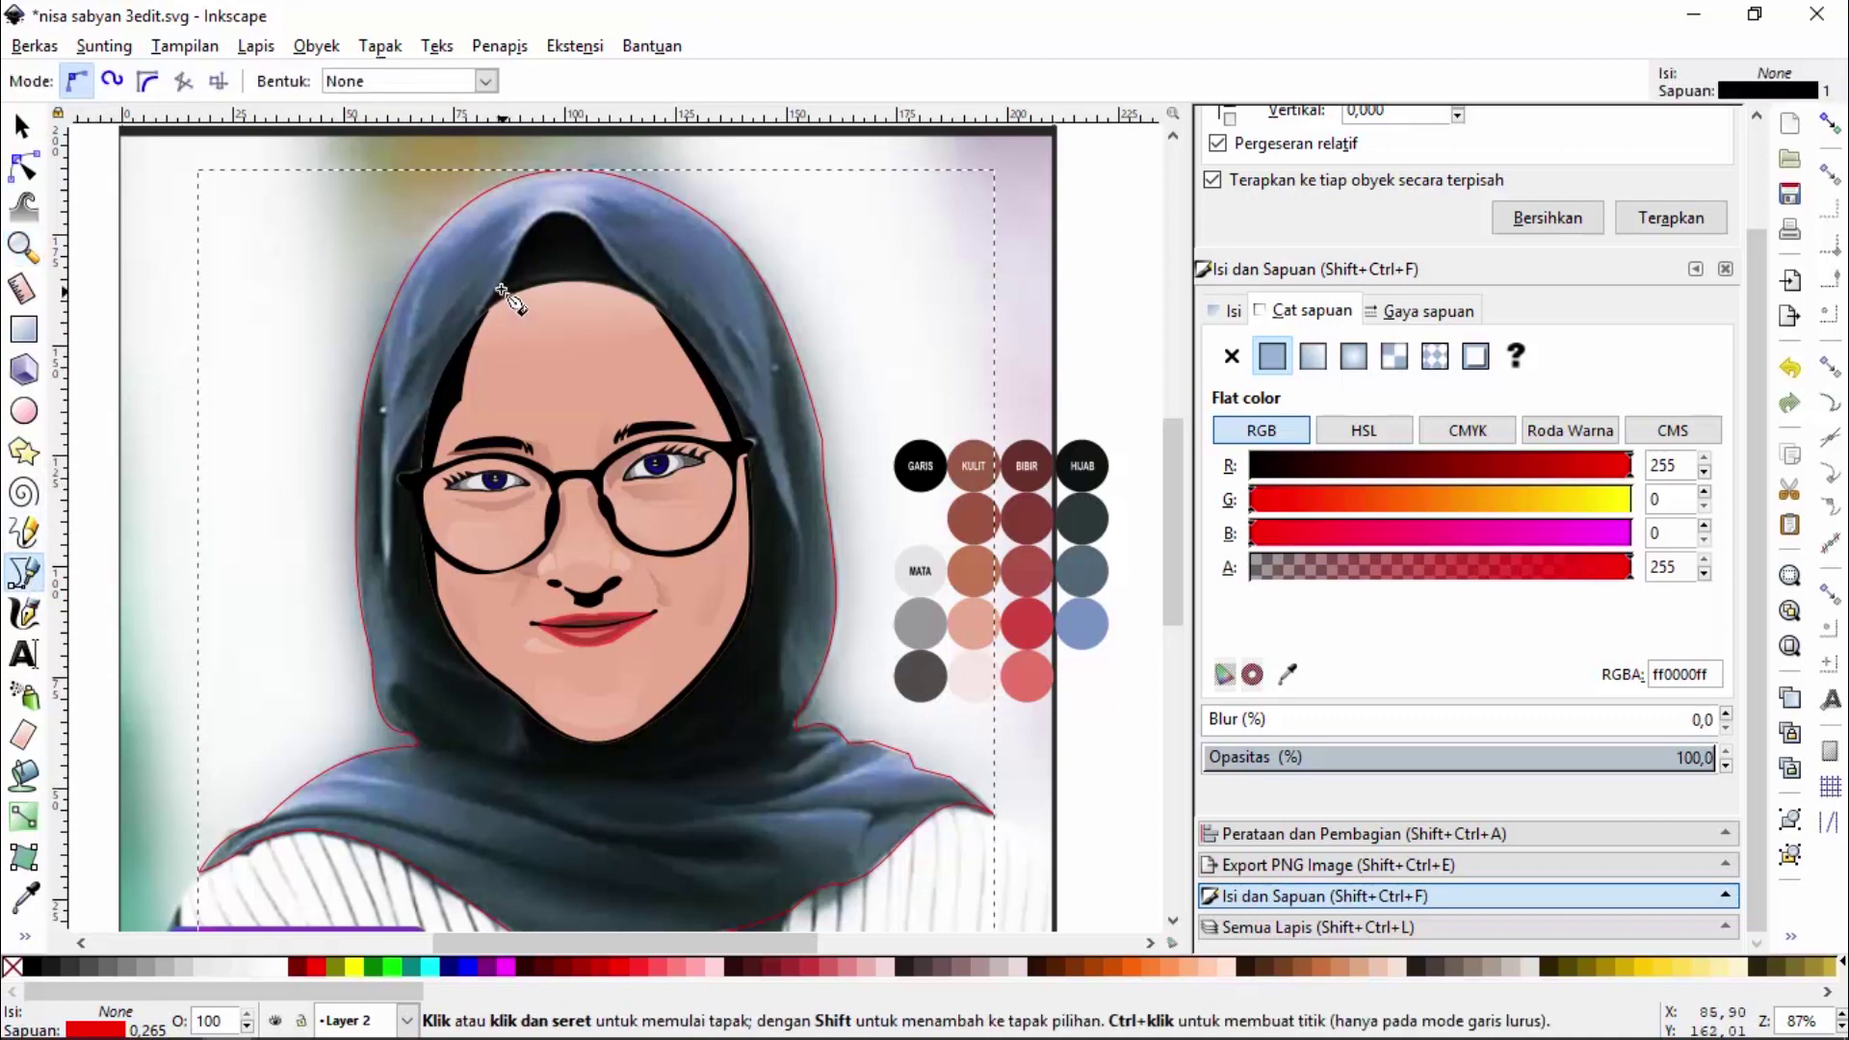
{"action": "left_click", "coordinate": [515, 261]}
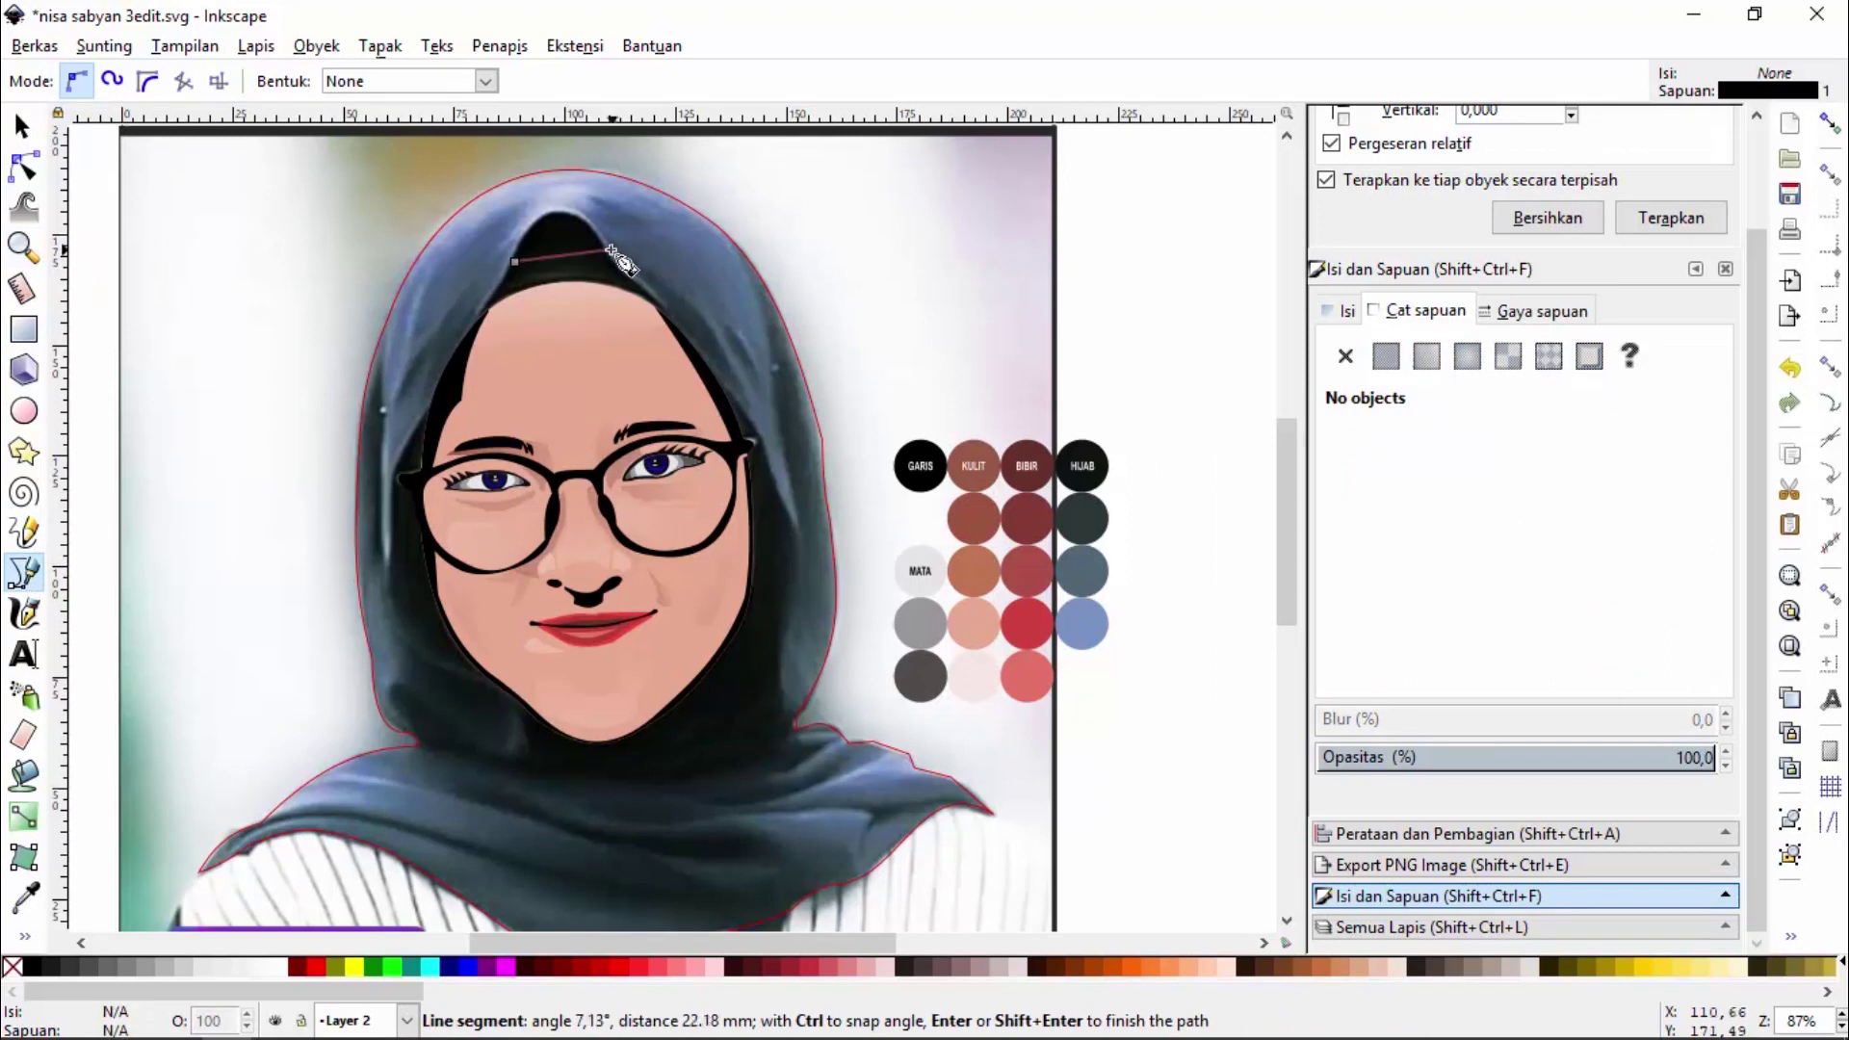
{"action": "left_click", "coordinate": [609, 251]}
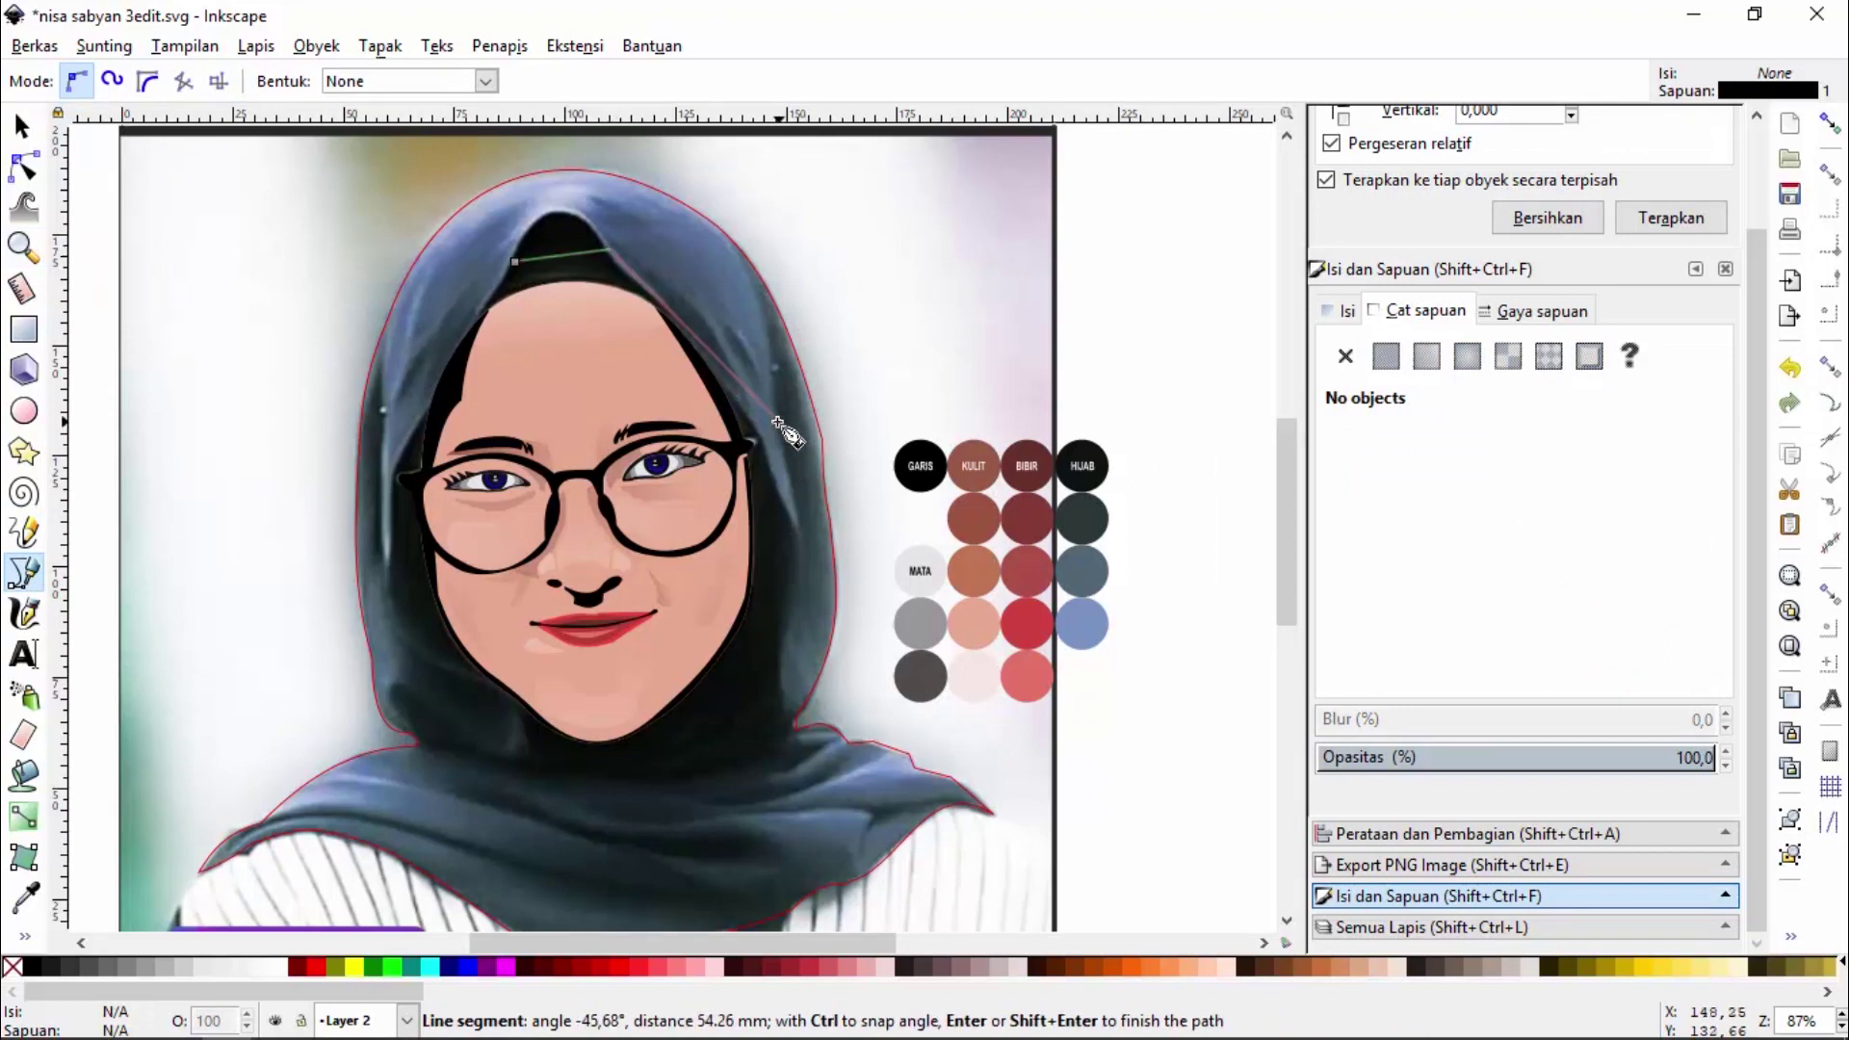
{"action": "left_click", "coordinate": [759, 435]}
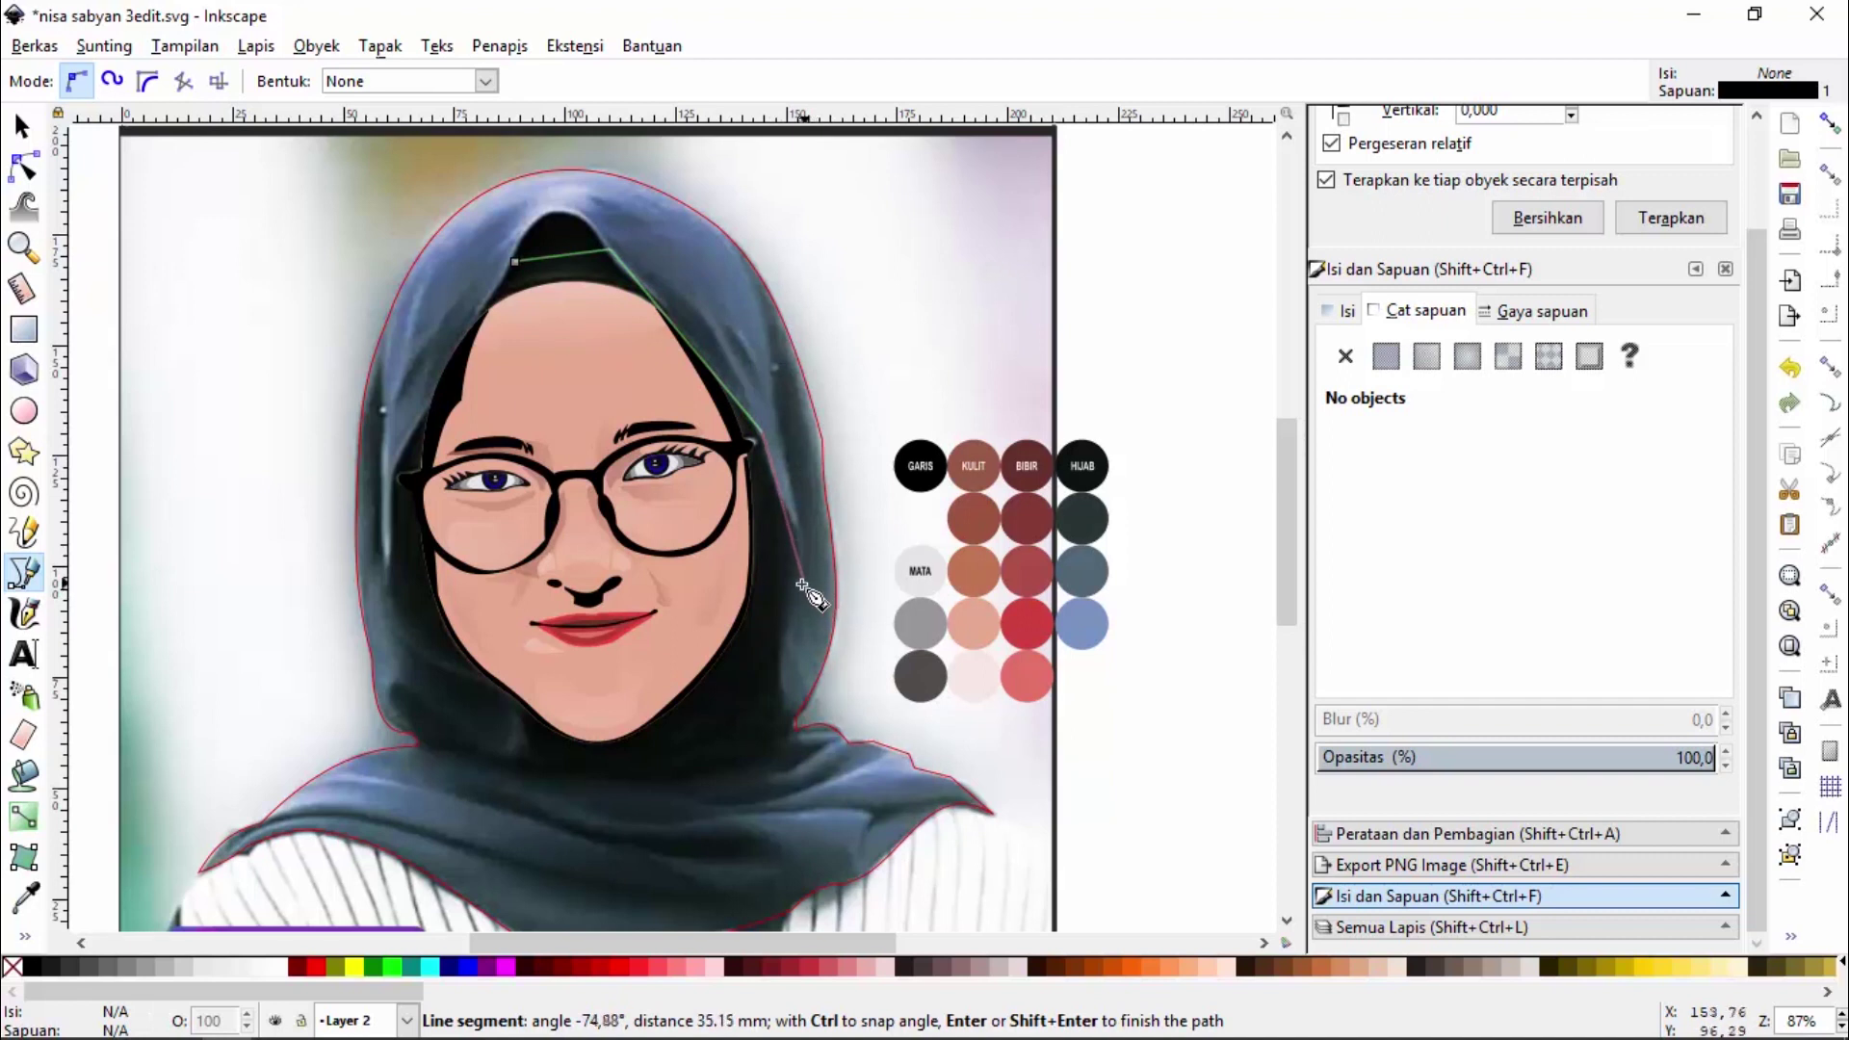
{"action": "left_click", "coordinate": [796, 592]}
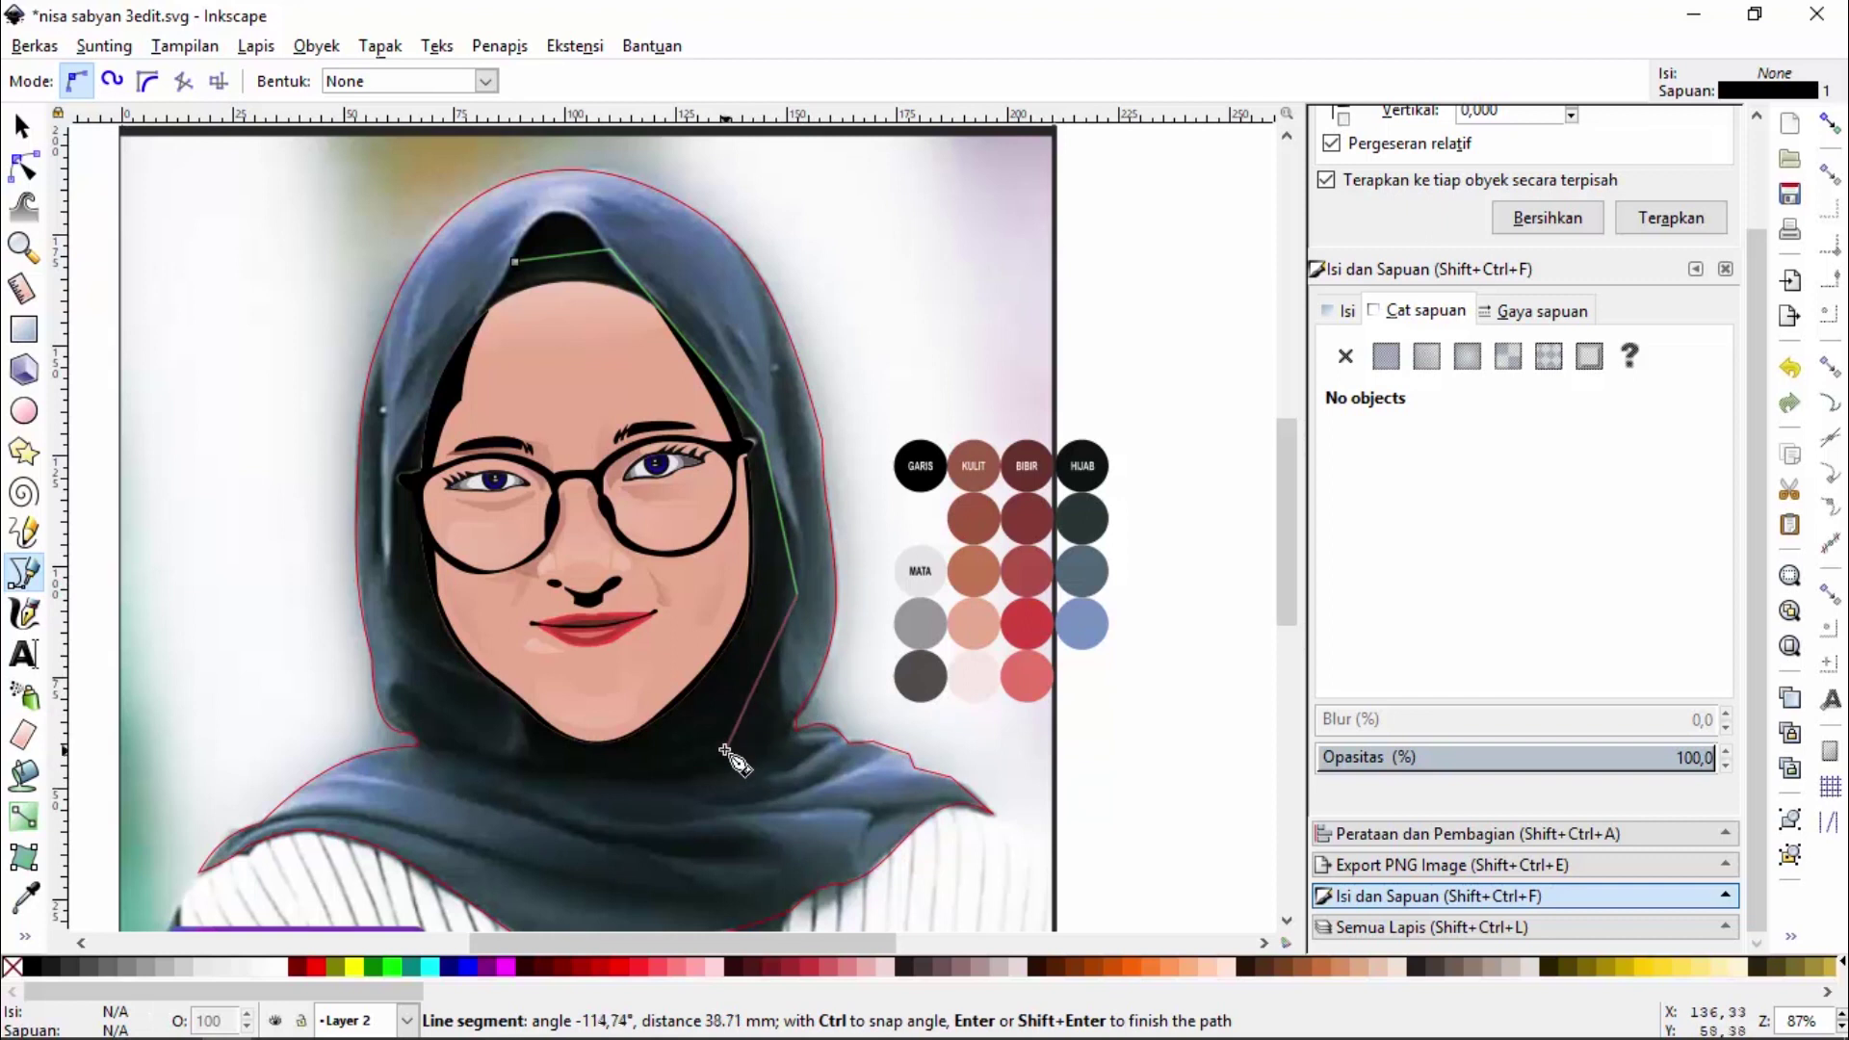
{"action": "left_click", "coordinate": [734, 723]}
{"action": "left_click", "coordinate": [556, 749]}
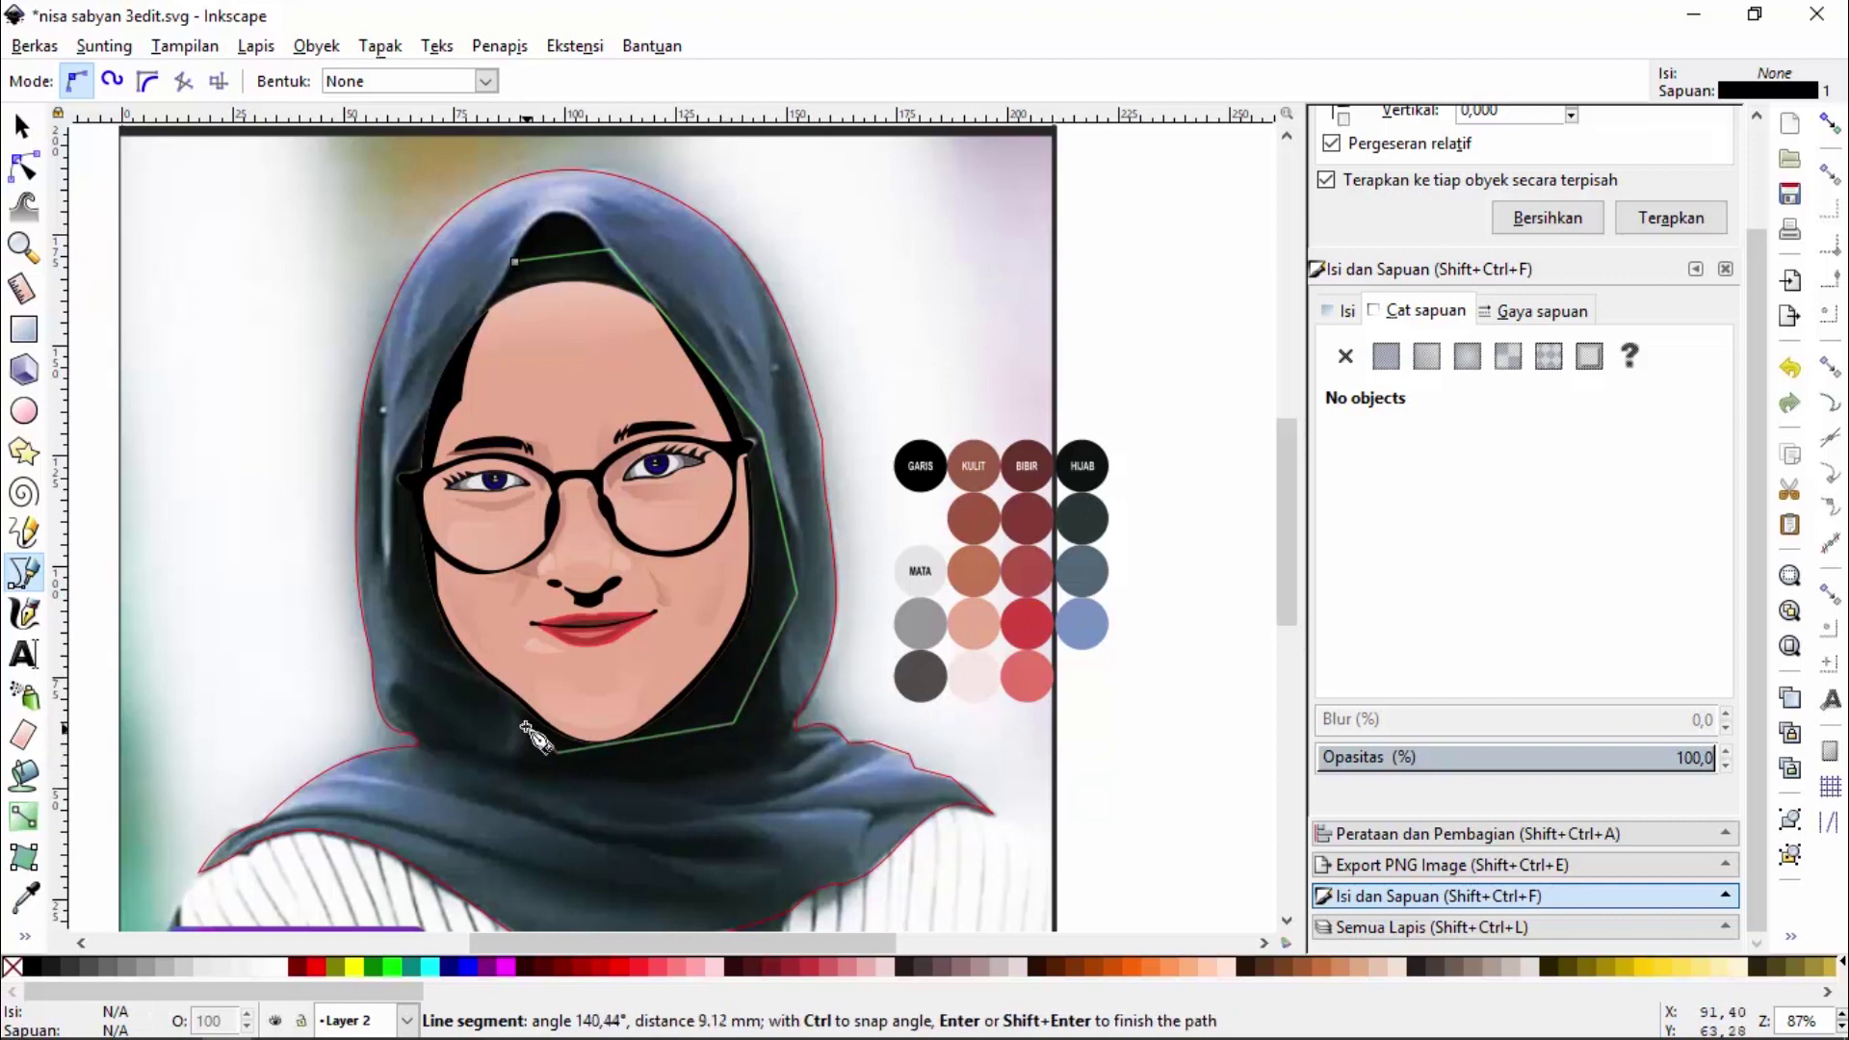
{"action": "left_click", "coordinate": [519, 715]}
{"action": "left_click", "coordinate": [450, 658]}
{"action": "left_click", "coordinate": [393, 477]}
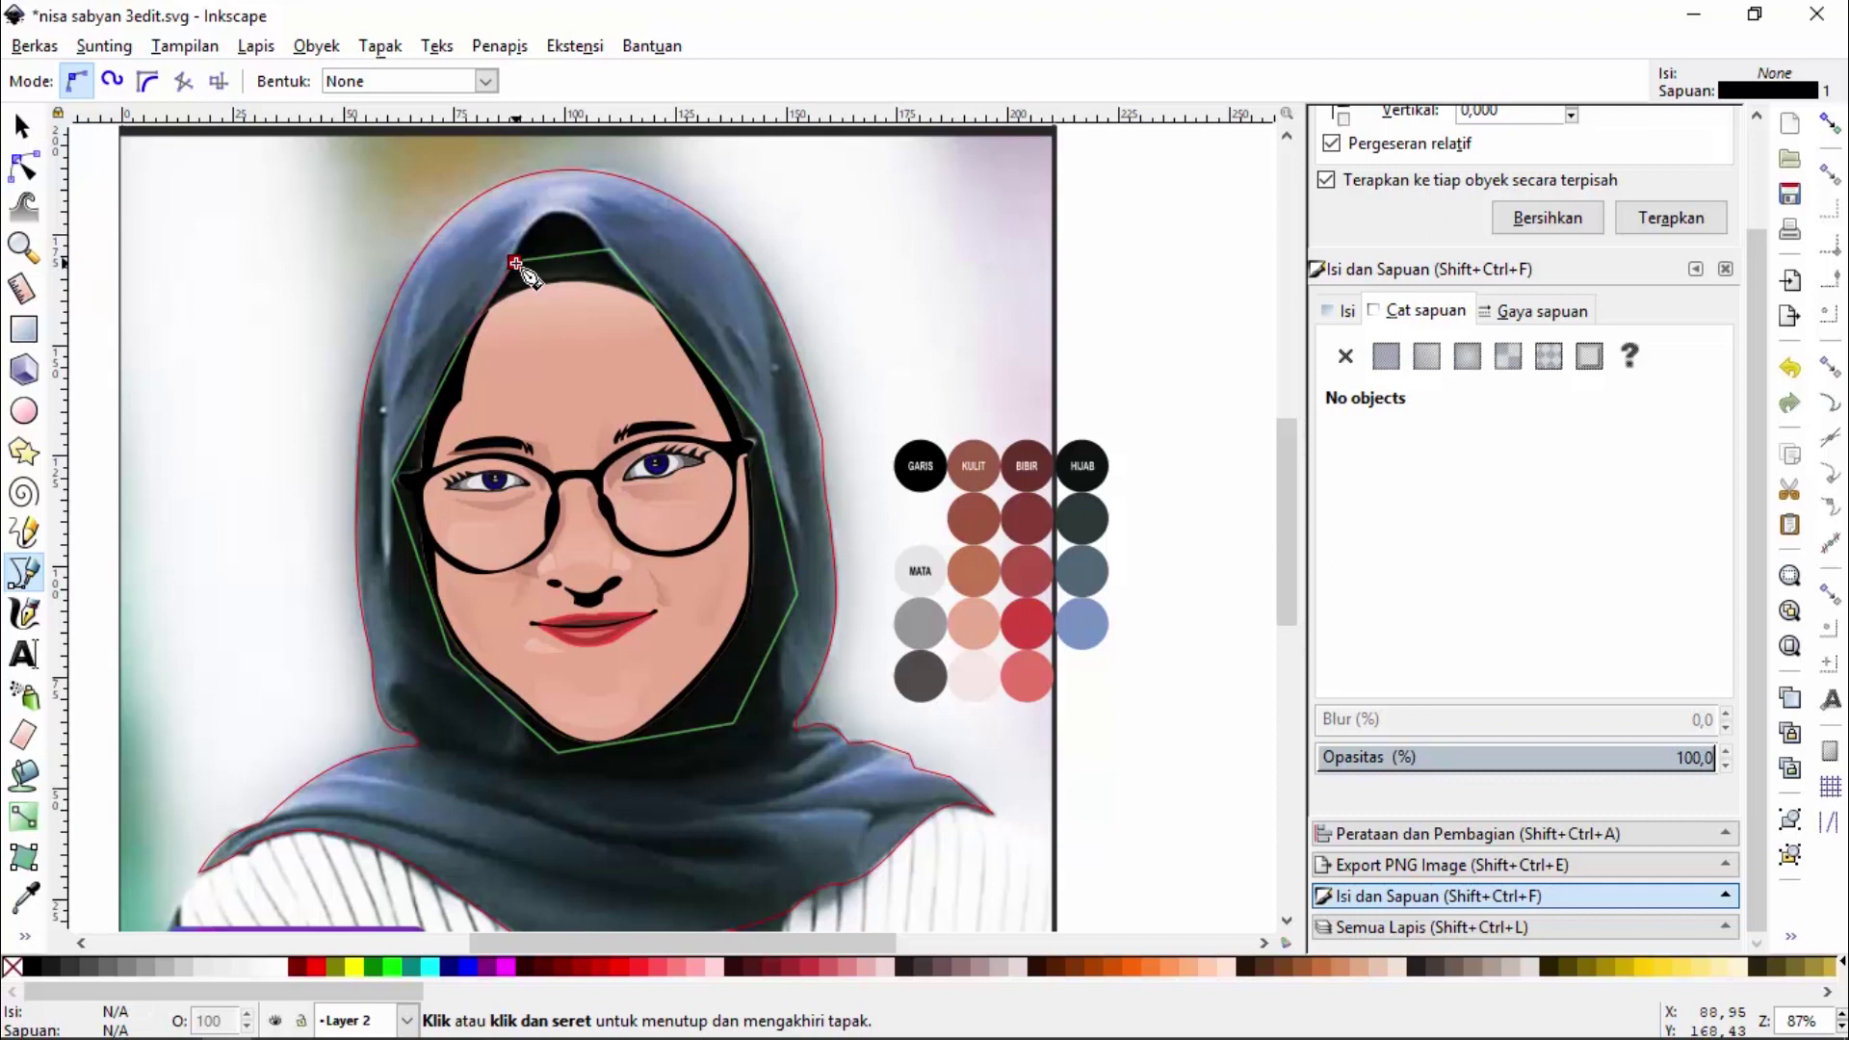
{"action": "left_click", "coordinate": [517, 264]}
Make the face outline's stroke green and zoom in on the face and hijab top
{"action": "left_click", "coordinate": [1629, 499]}
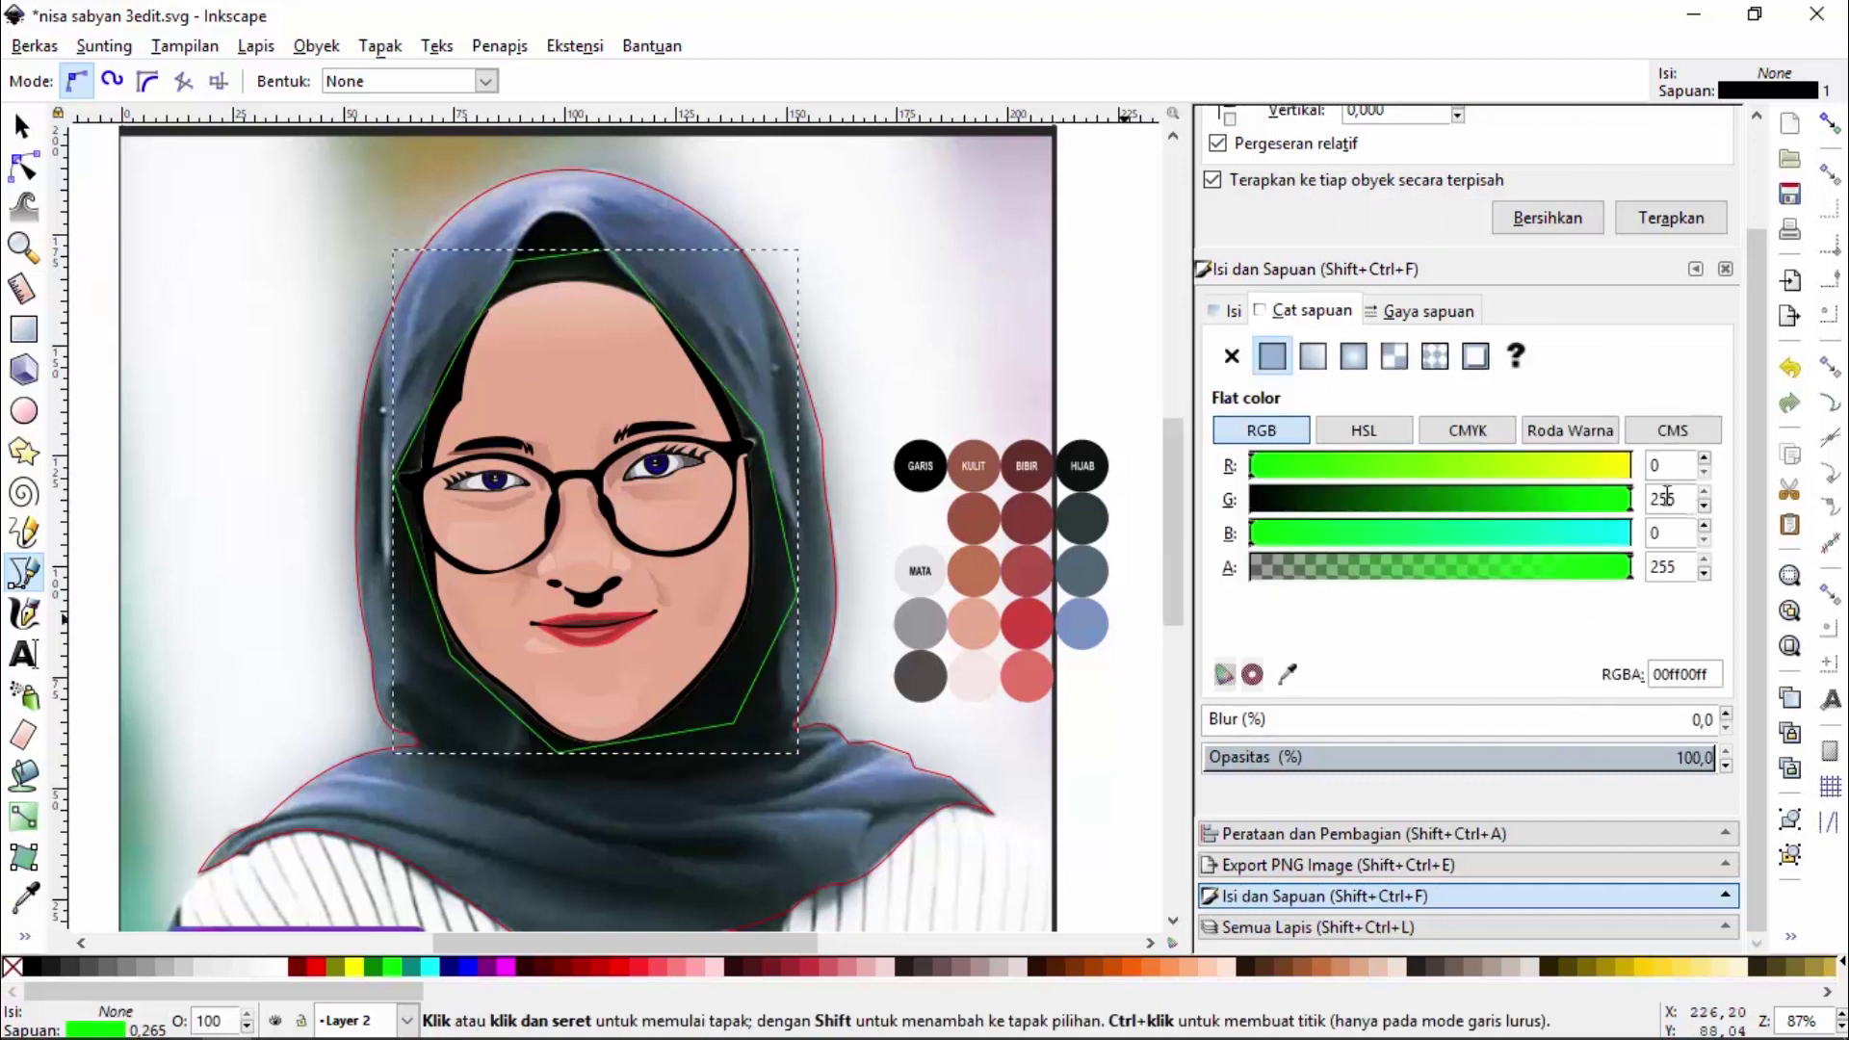
{"action": "left_click", "coordinate": [21, 249]}
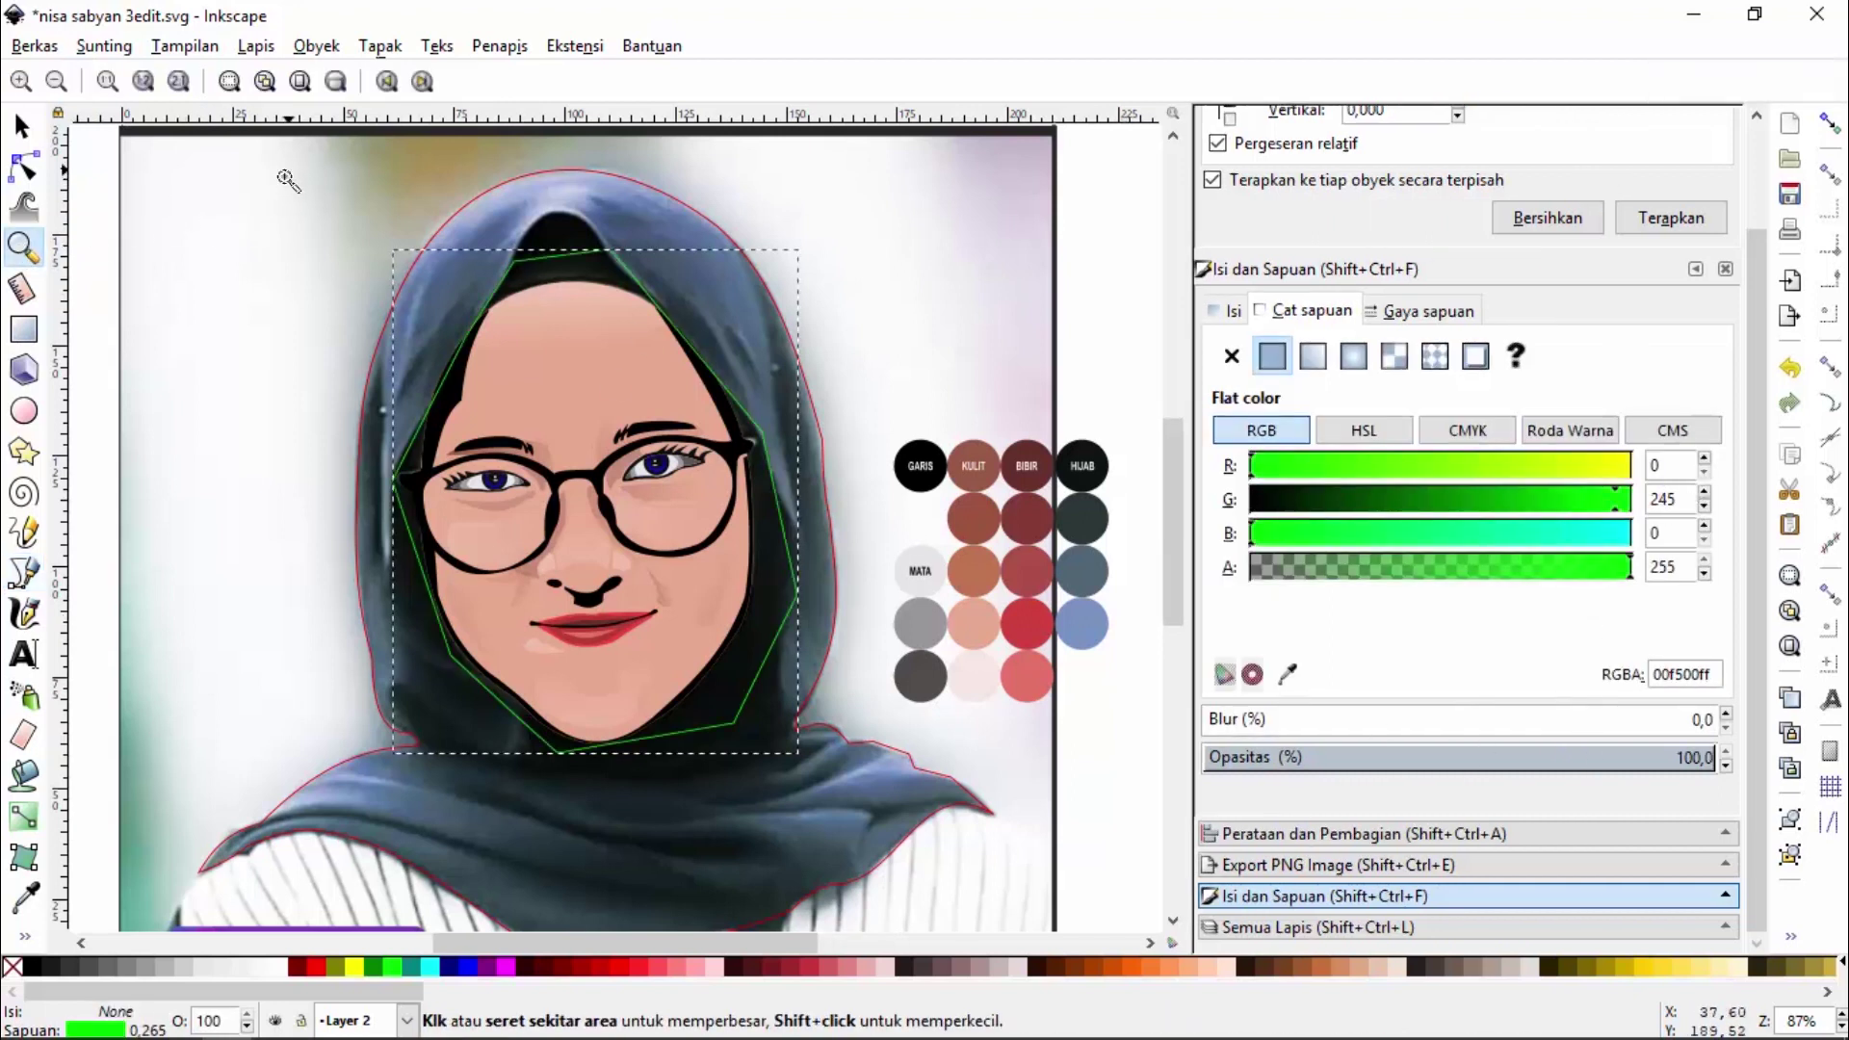
{"action": "left_click_drag", "start_coordinate": [1170, 505], "coordinate": [1167, 487]}
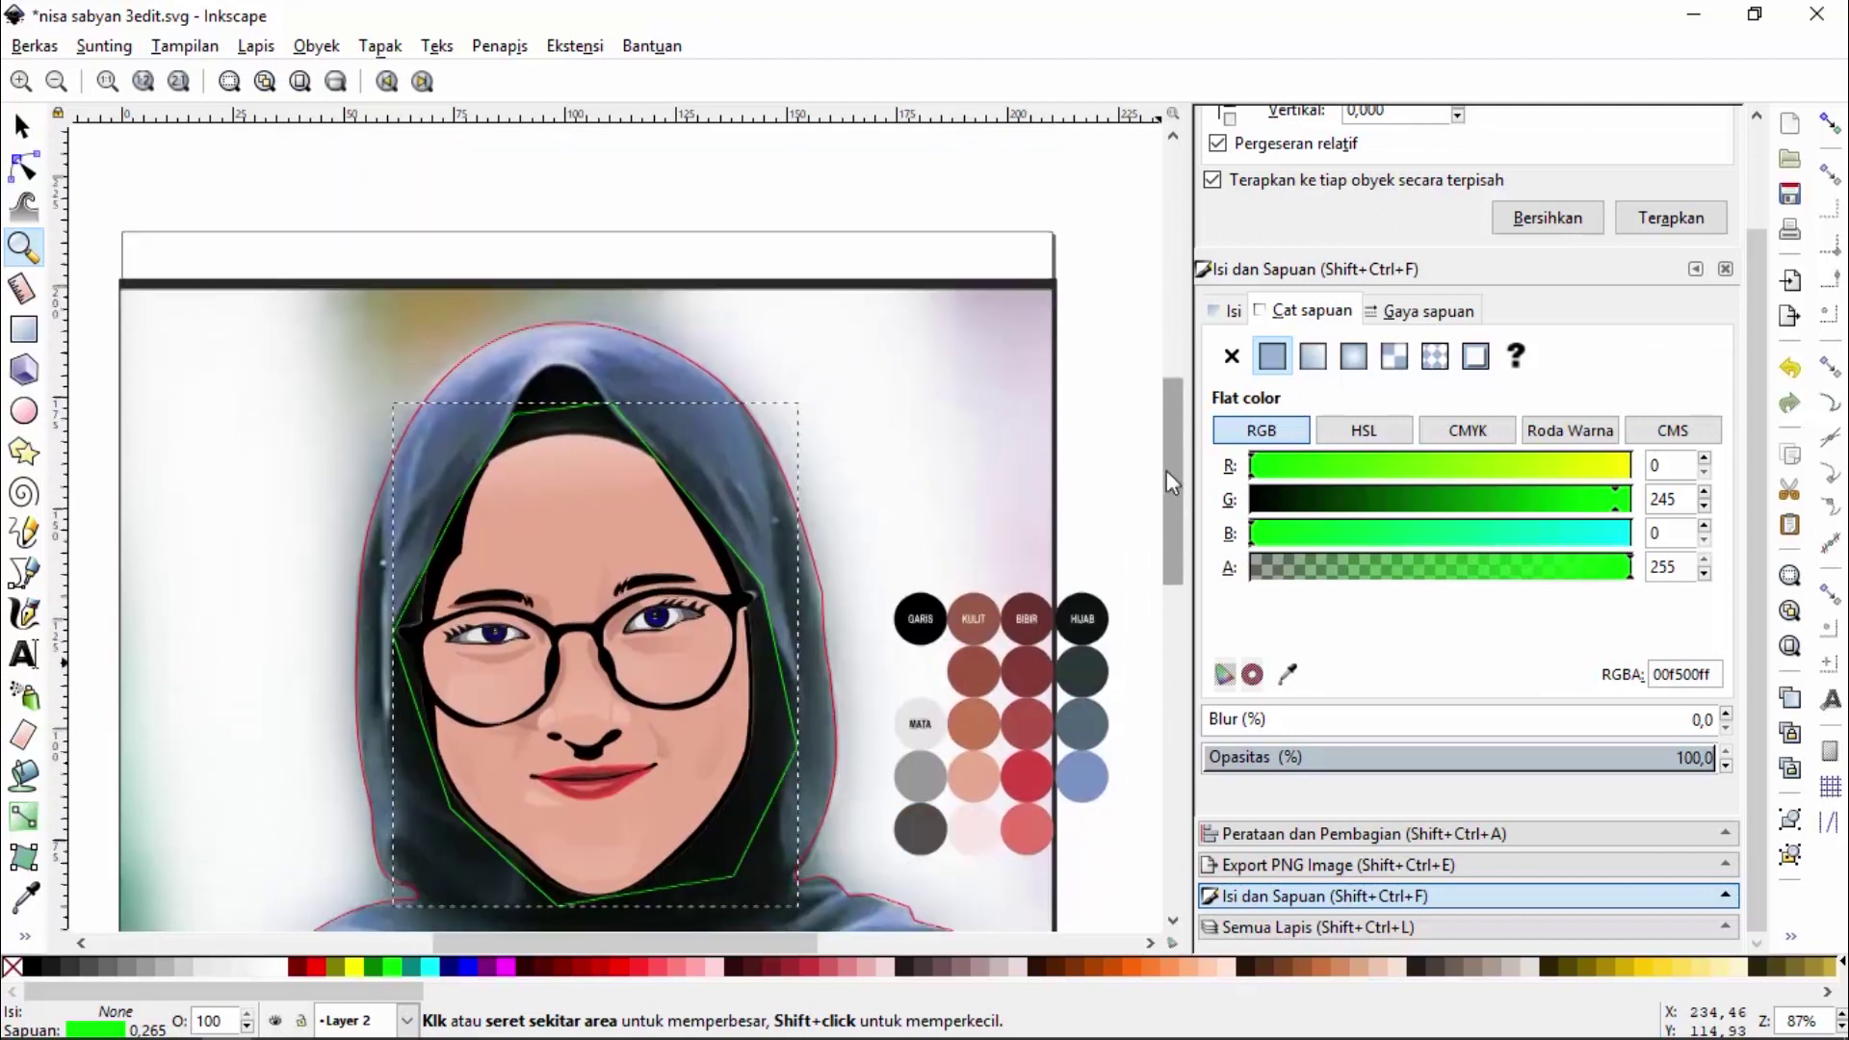
{"action": "left_click_drag", "start_coordinate": [312, 252], "coordinate": [853, 717]}
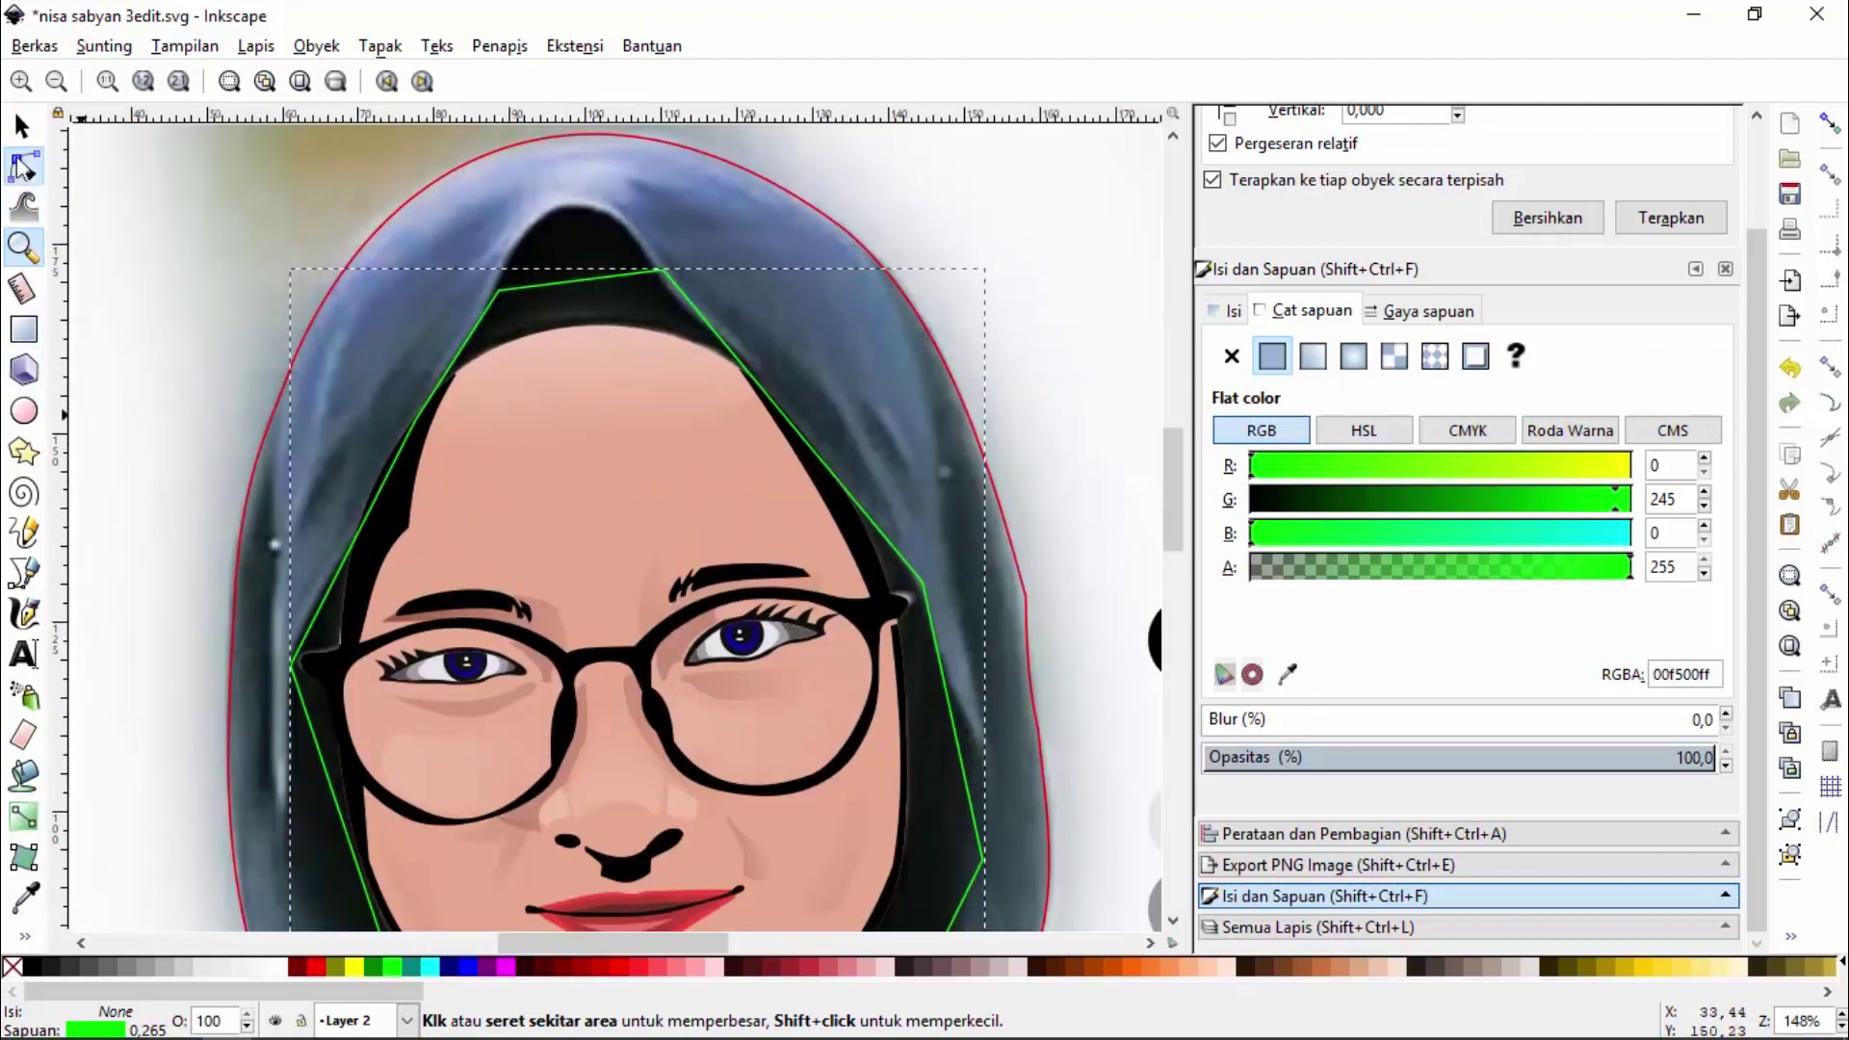
Curve the face outline's top and left segments along the hijab edge
{"action": "left_click", "coordinate": [24, 169]}
{"action": "left_click_drag", "start_coordinate": [582, 280], "coordinate": [583, 216]}
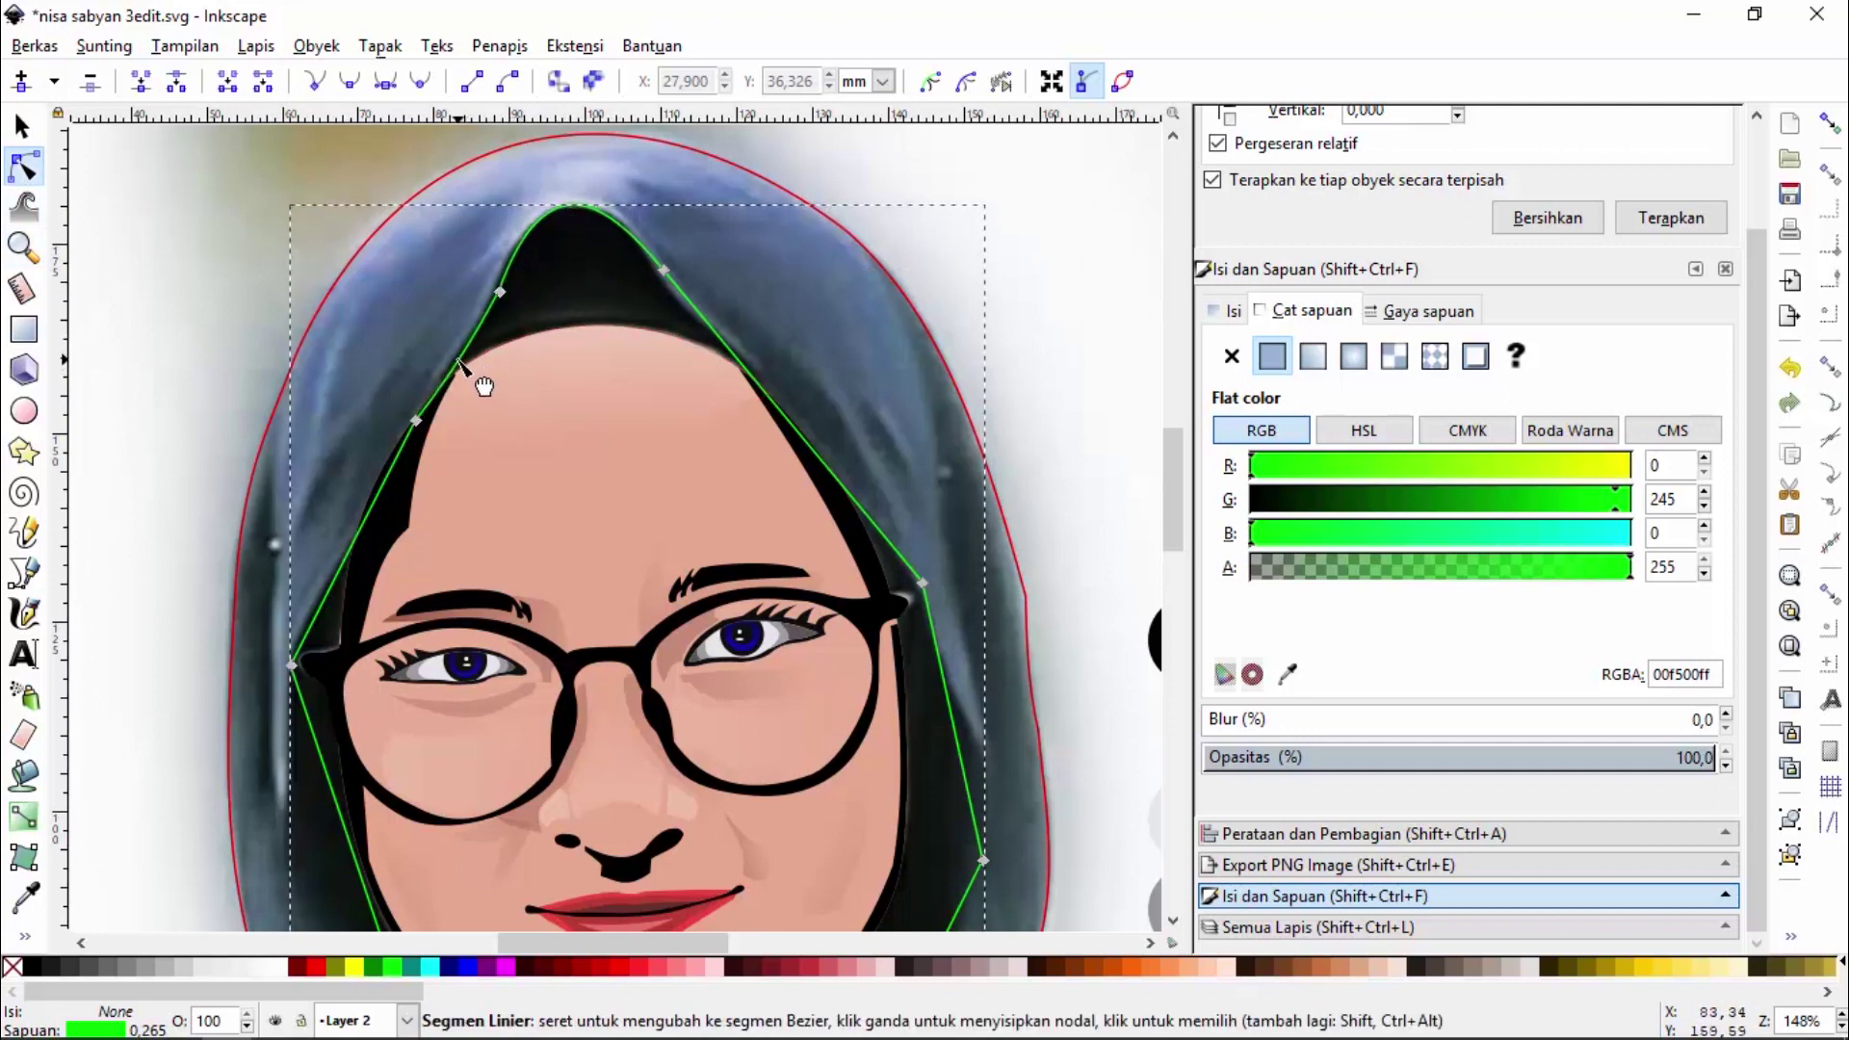
{"action": "left_click_drag", "start_coordinate": [405, 524], "coordinate": [394, 515]}
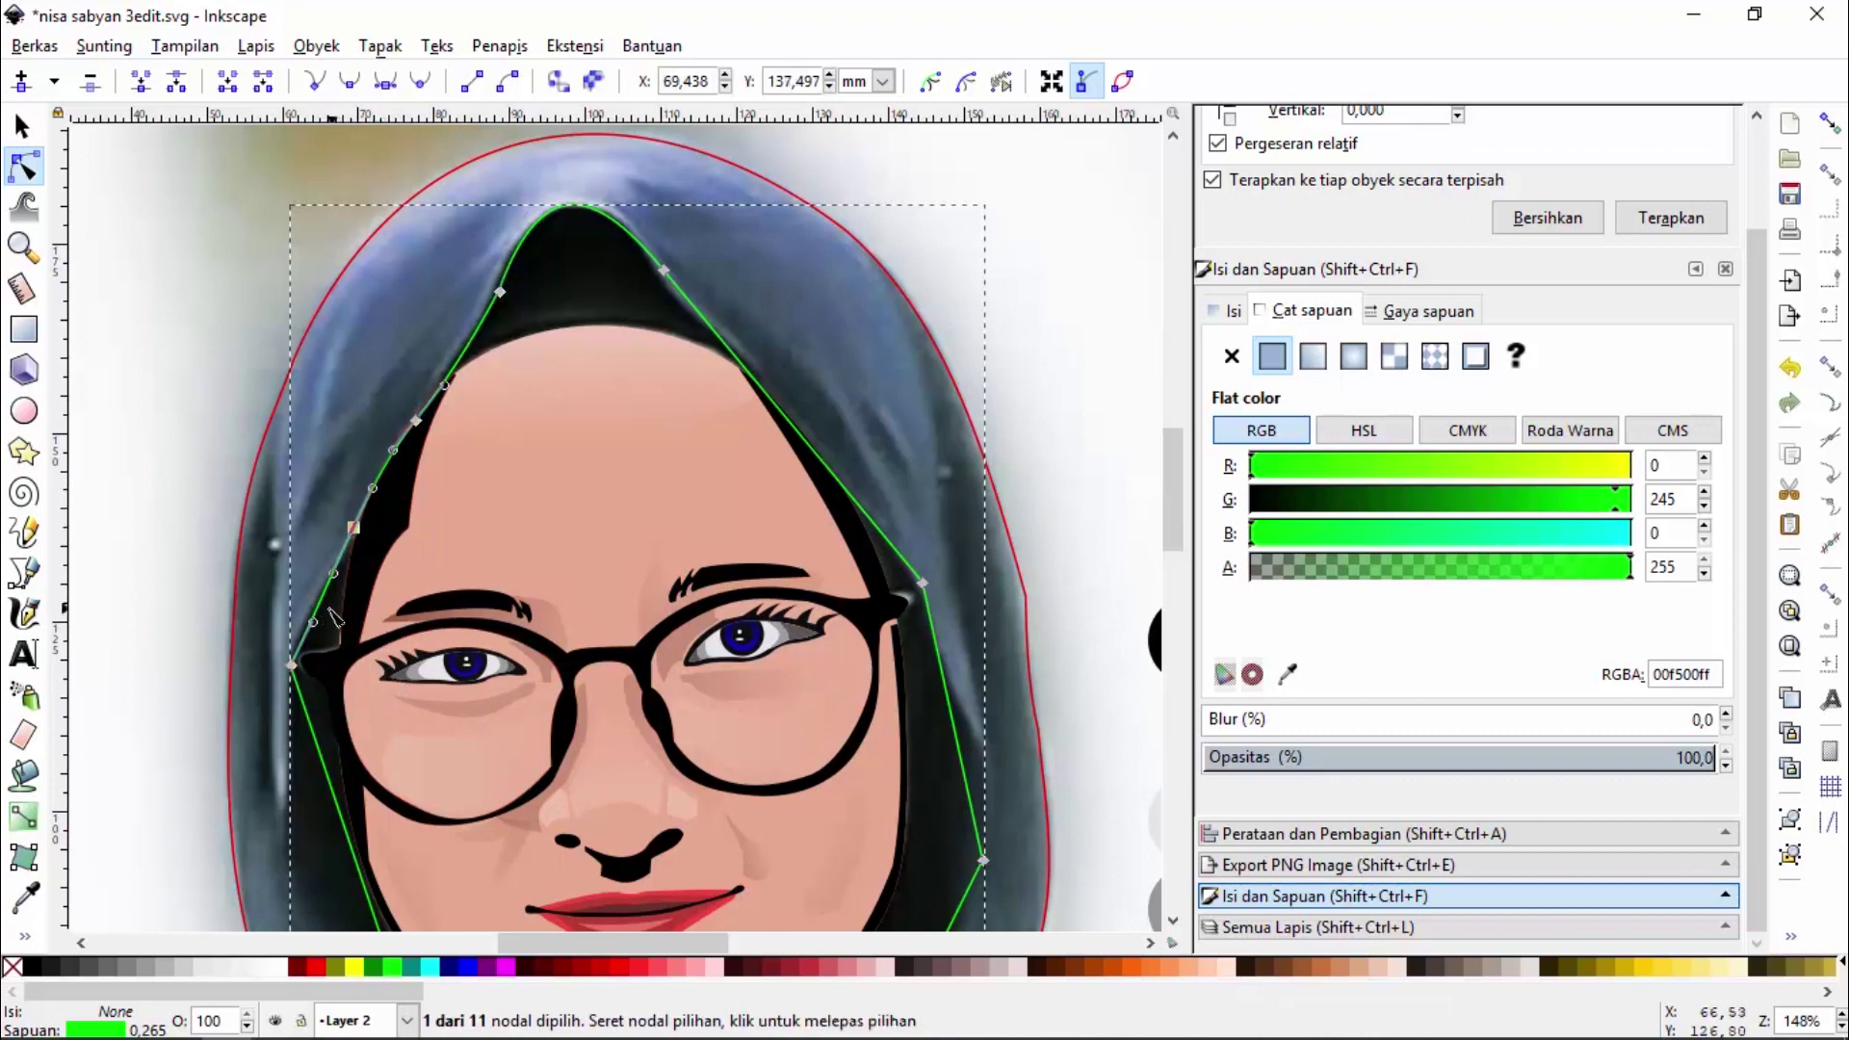
{"action": "left_click_drag", "start_coordinate": [332, 589], "coordinate": [313, 608]}
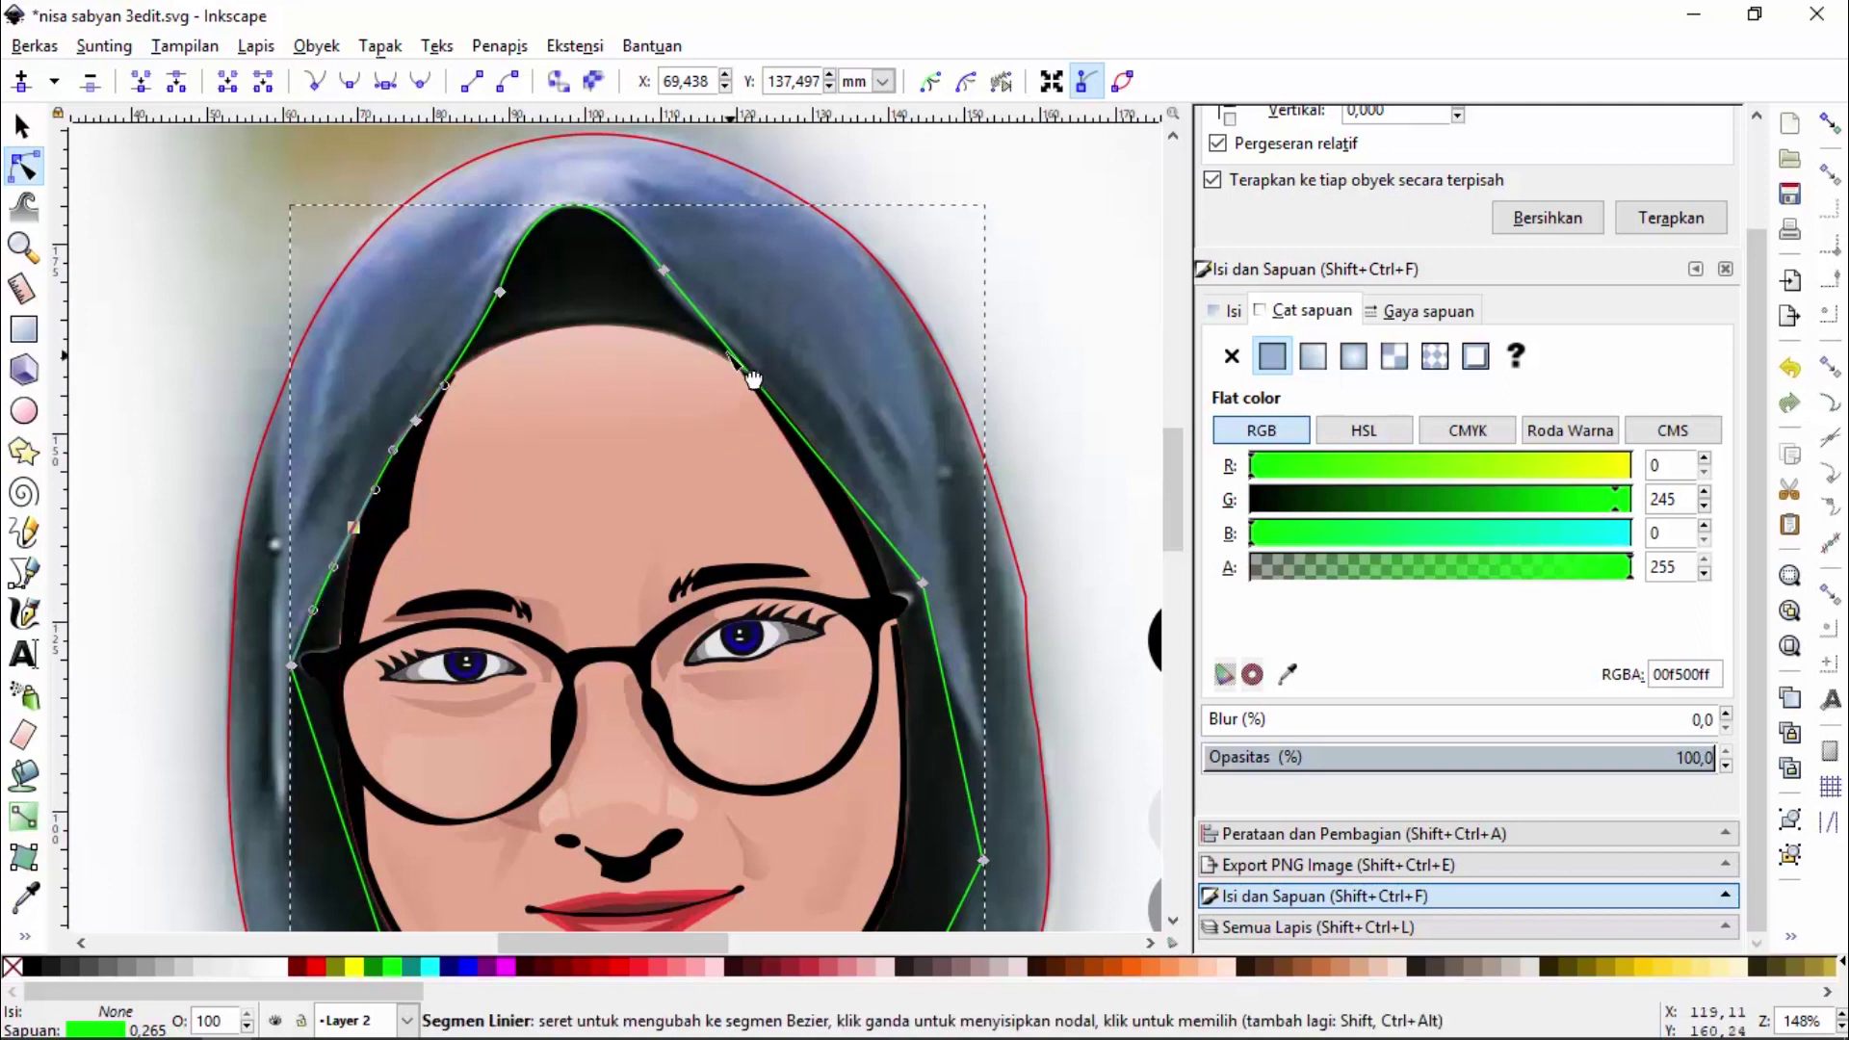
Add a node on the right segment and bend it into a curve along the inner hijab edge
{"action": "left_click", "coordinate": [713, 328]}
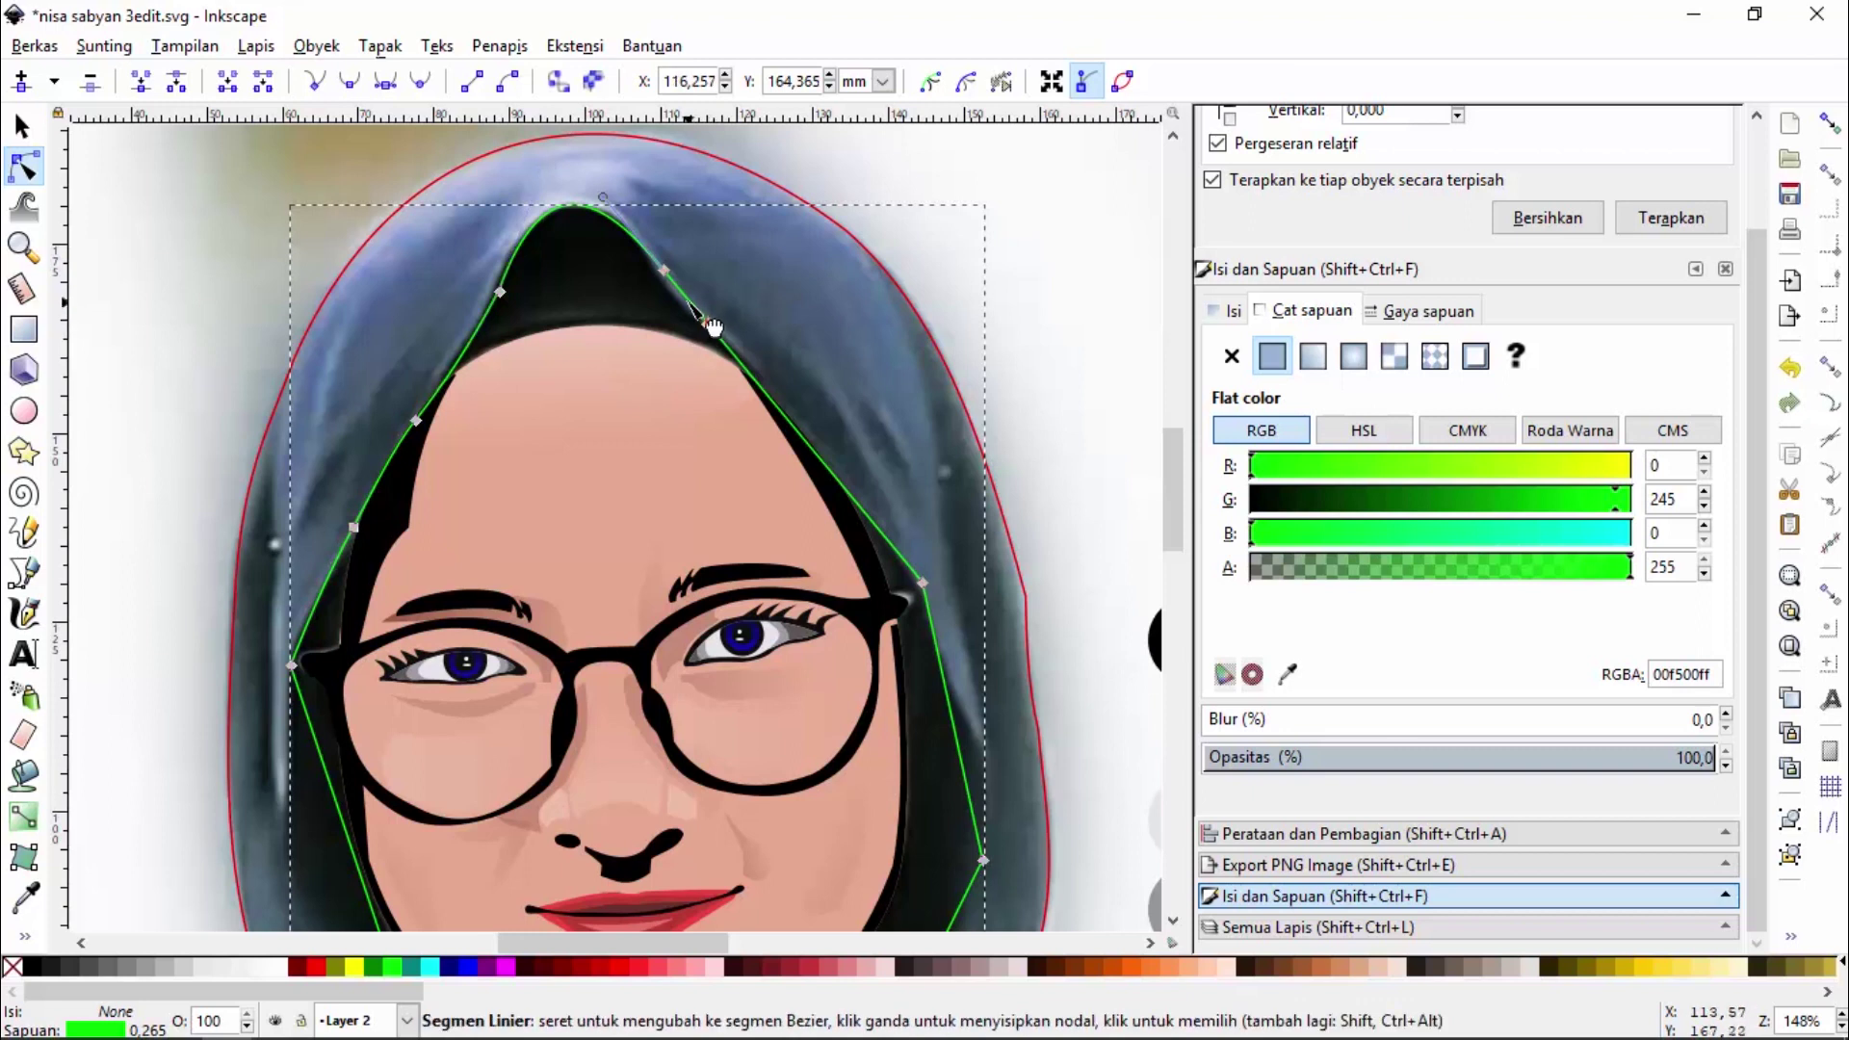
{"action": "double_click", "coordinate": [824, 460]}
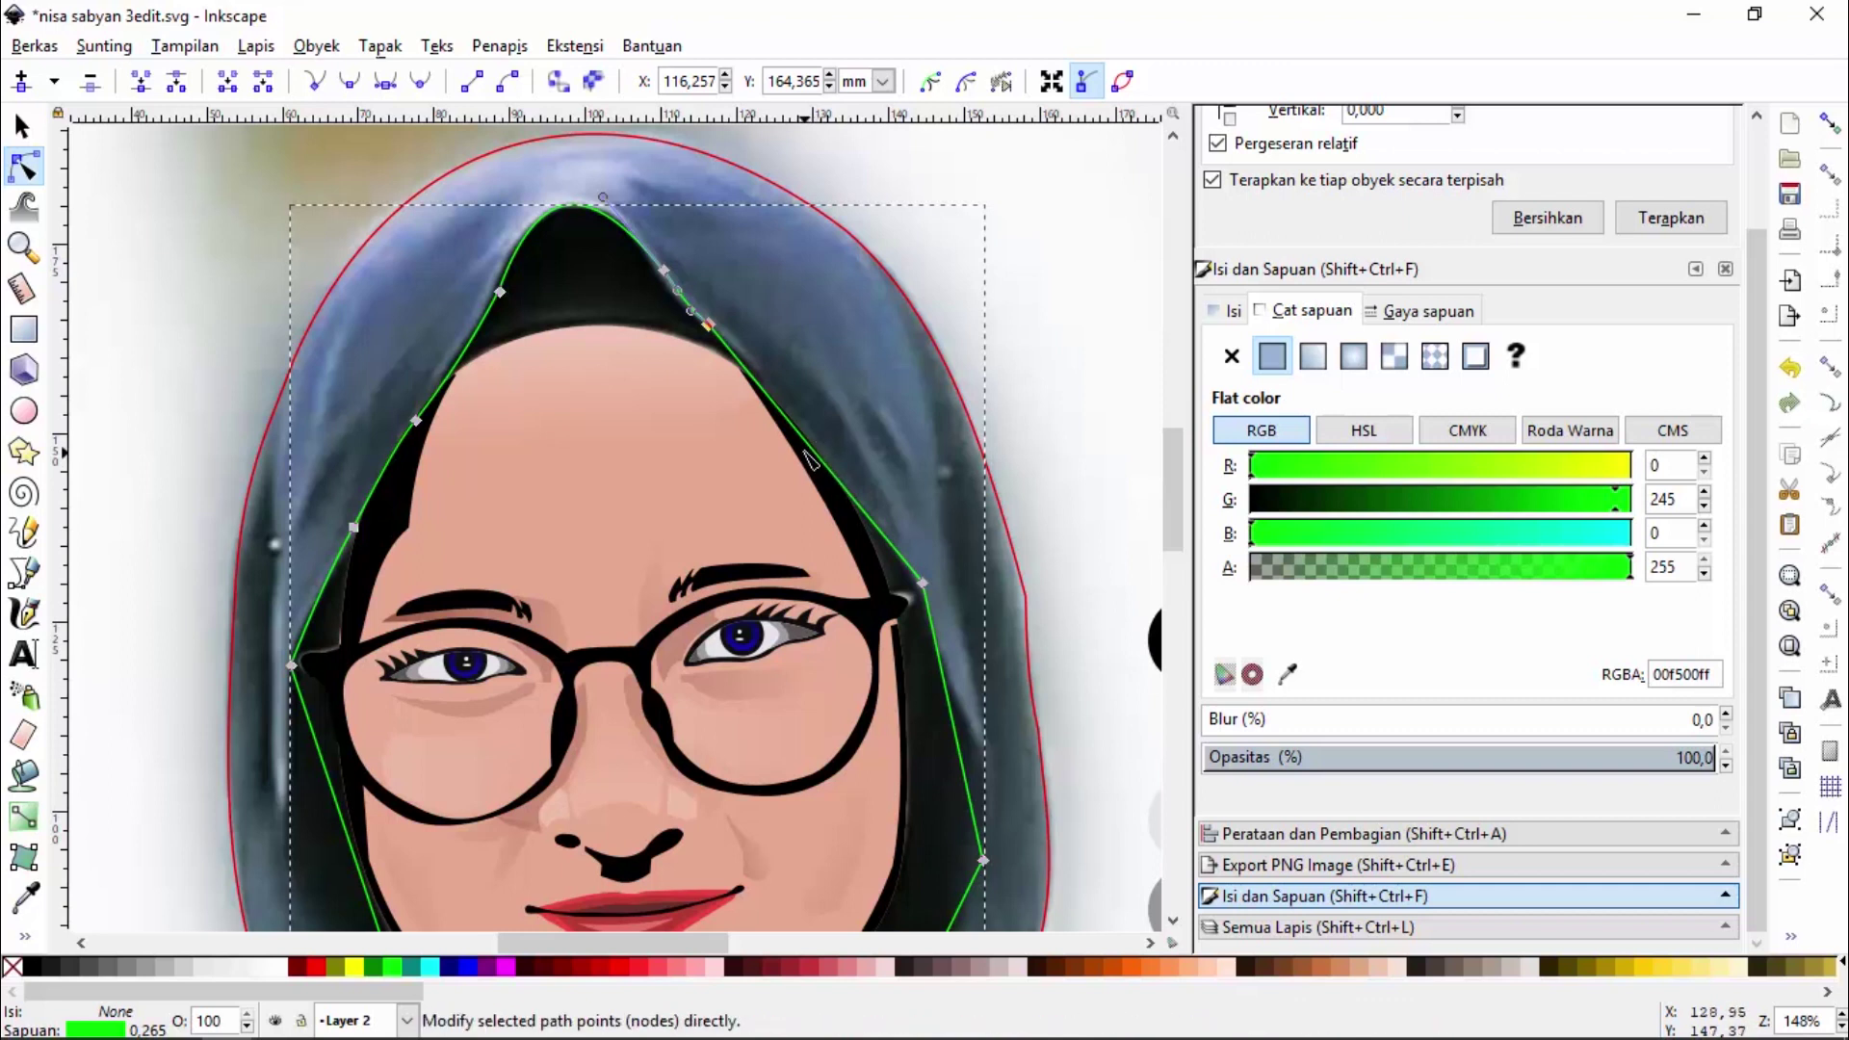
{"action": "left_click_drag", "start_coordinate": [814, 435], "coordinate": [811, 439]}
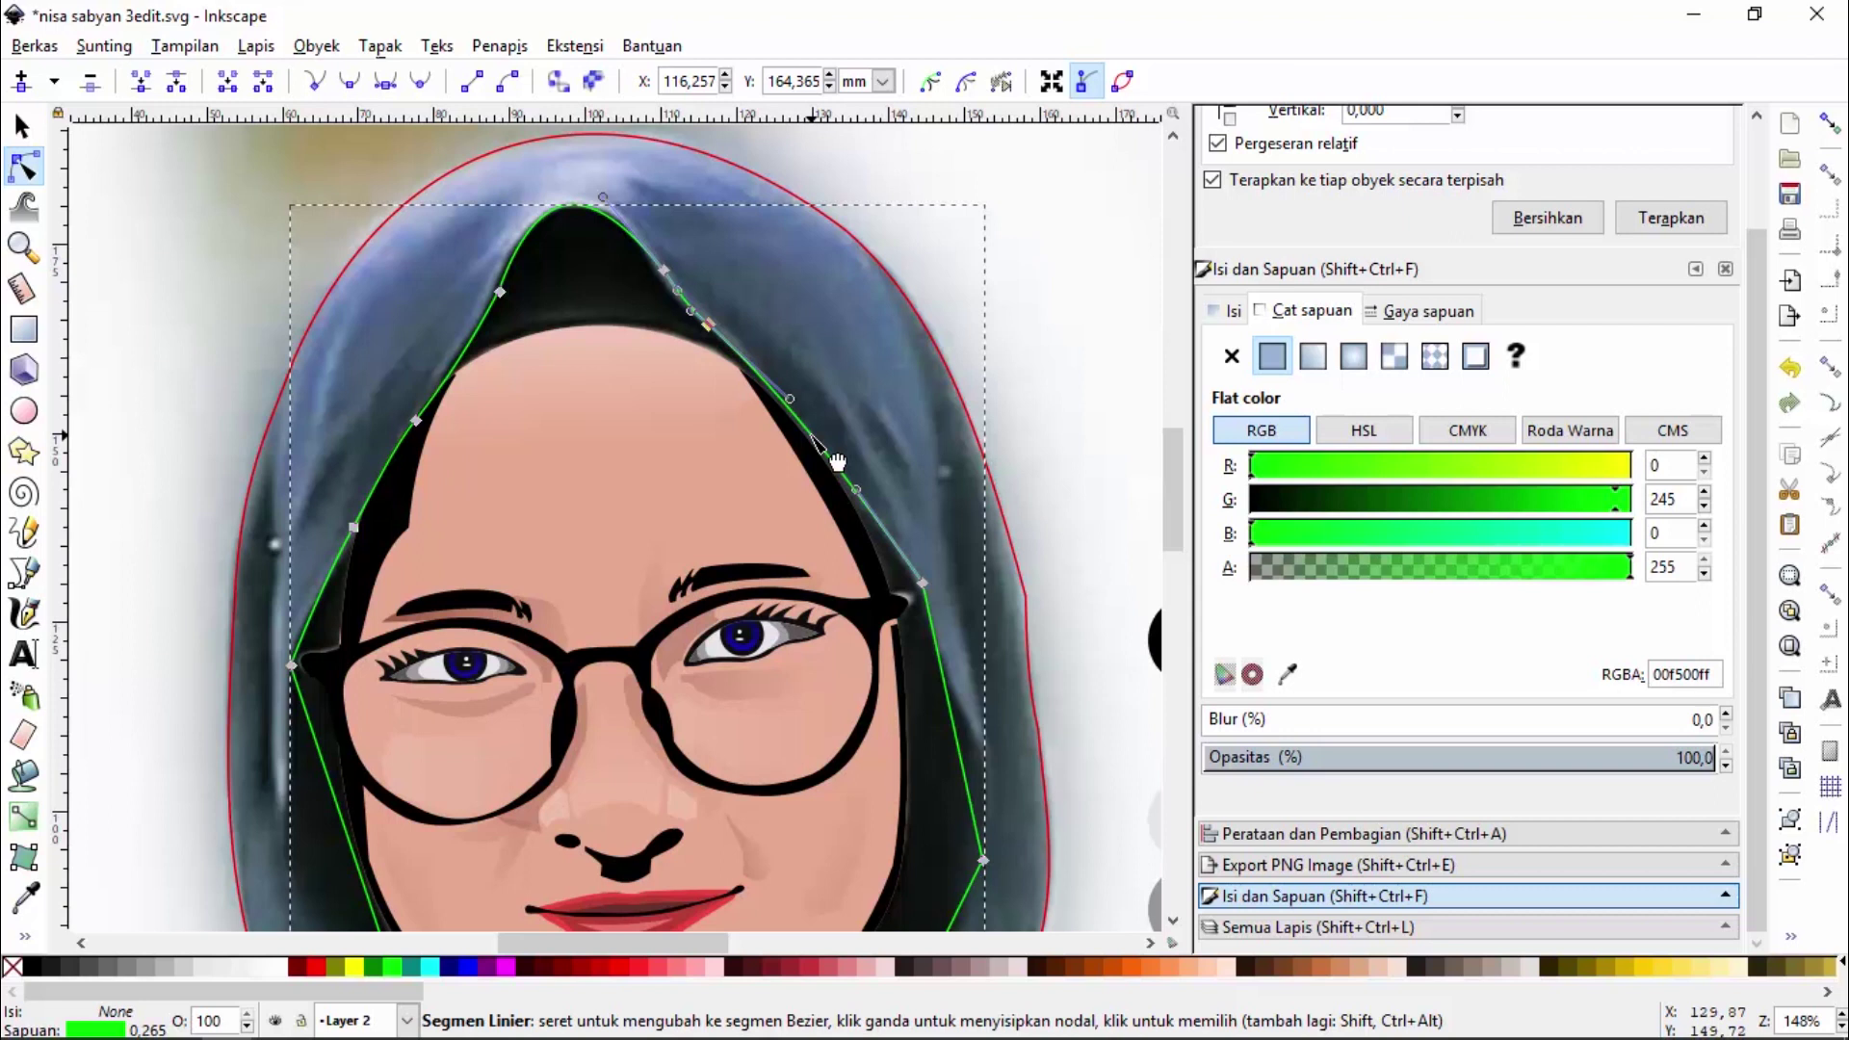
{"action": "left_click", "coordinate": [940, 663]}
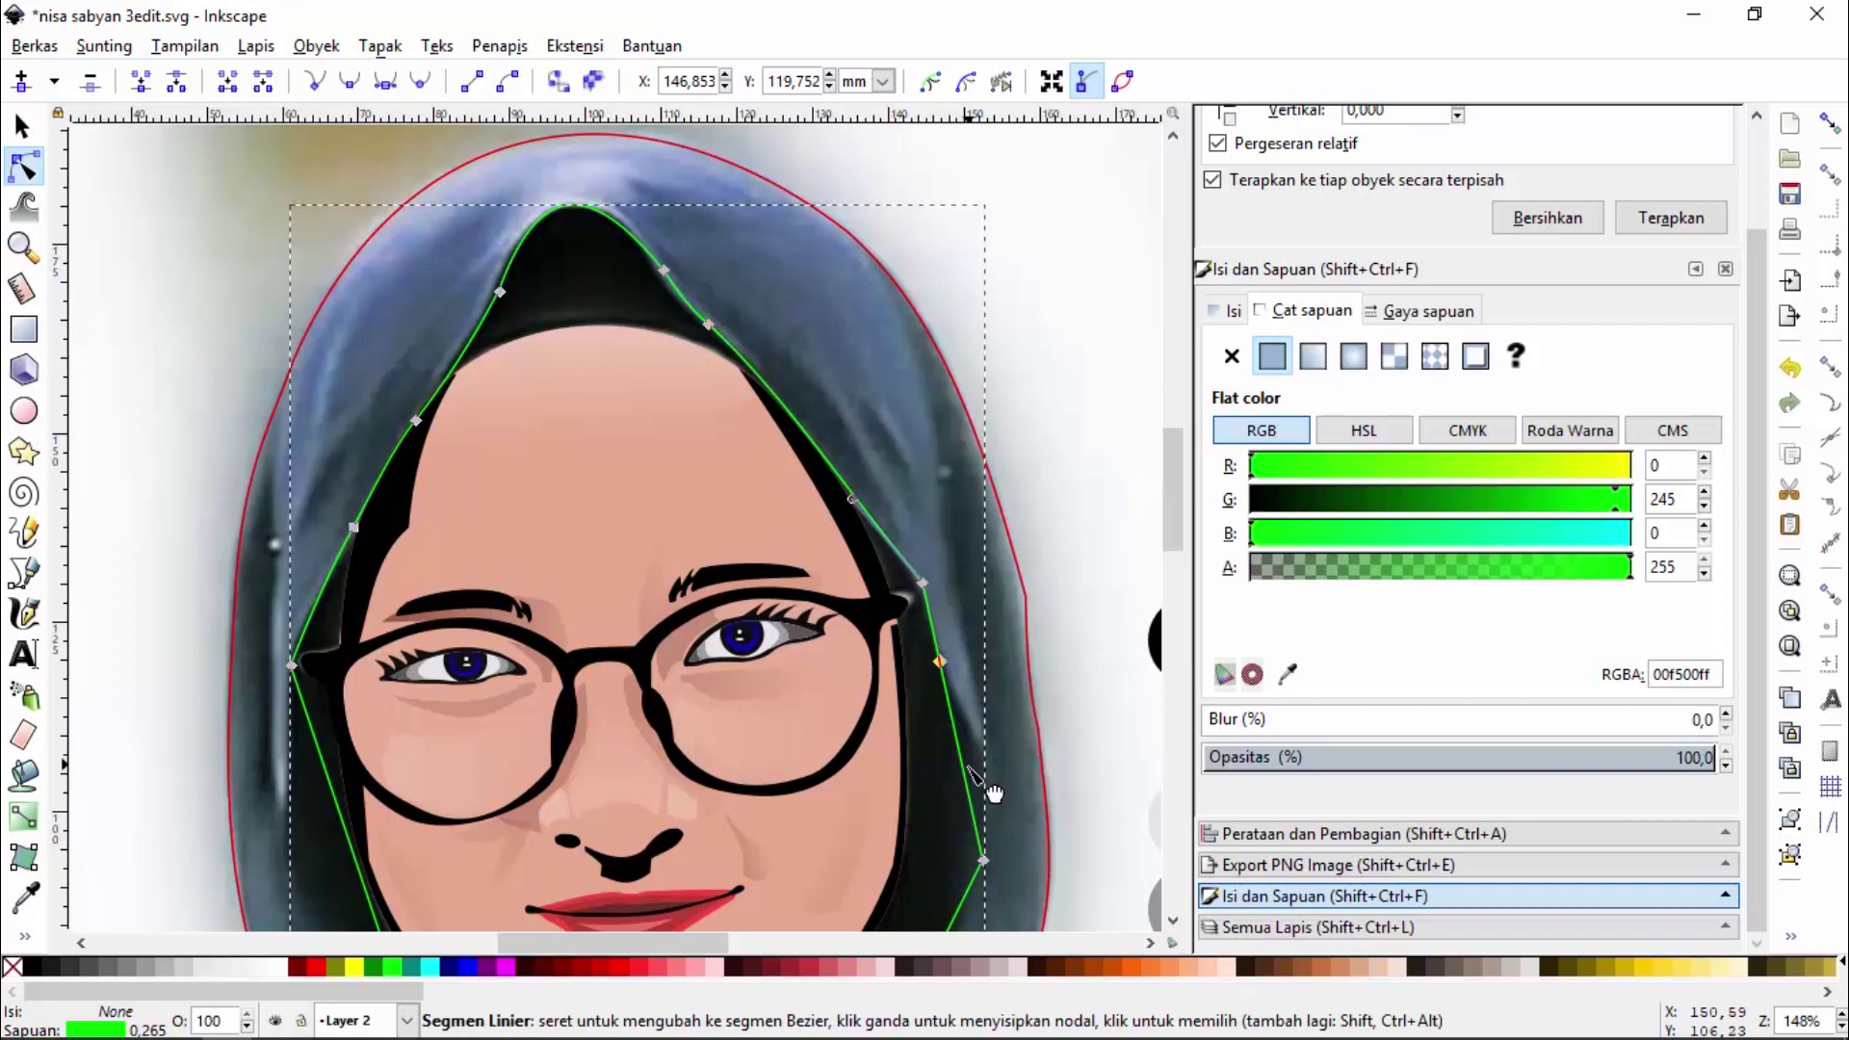
{"action": "left_click_drag", "start_coordinate": [968, 775], "coordinate": [992, 771]}
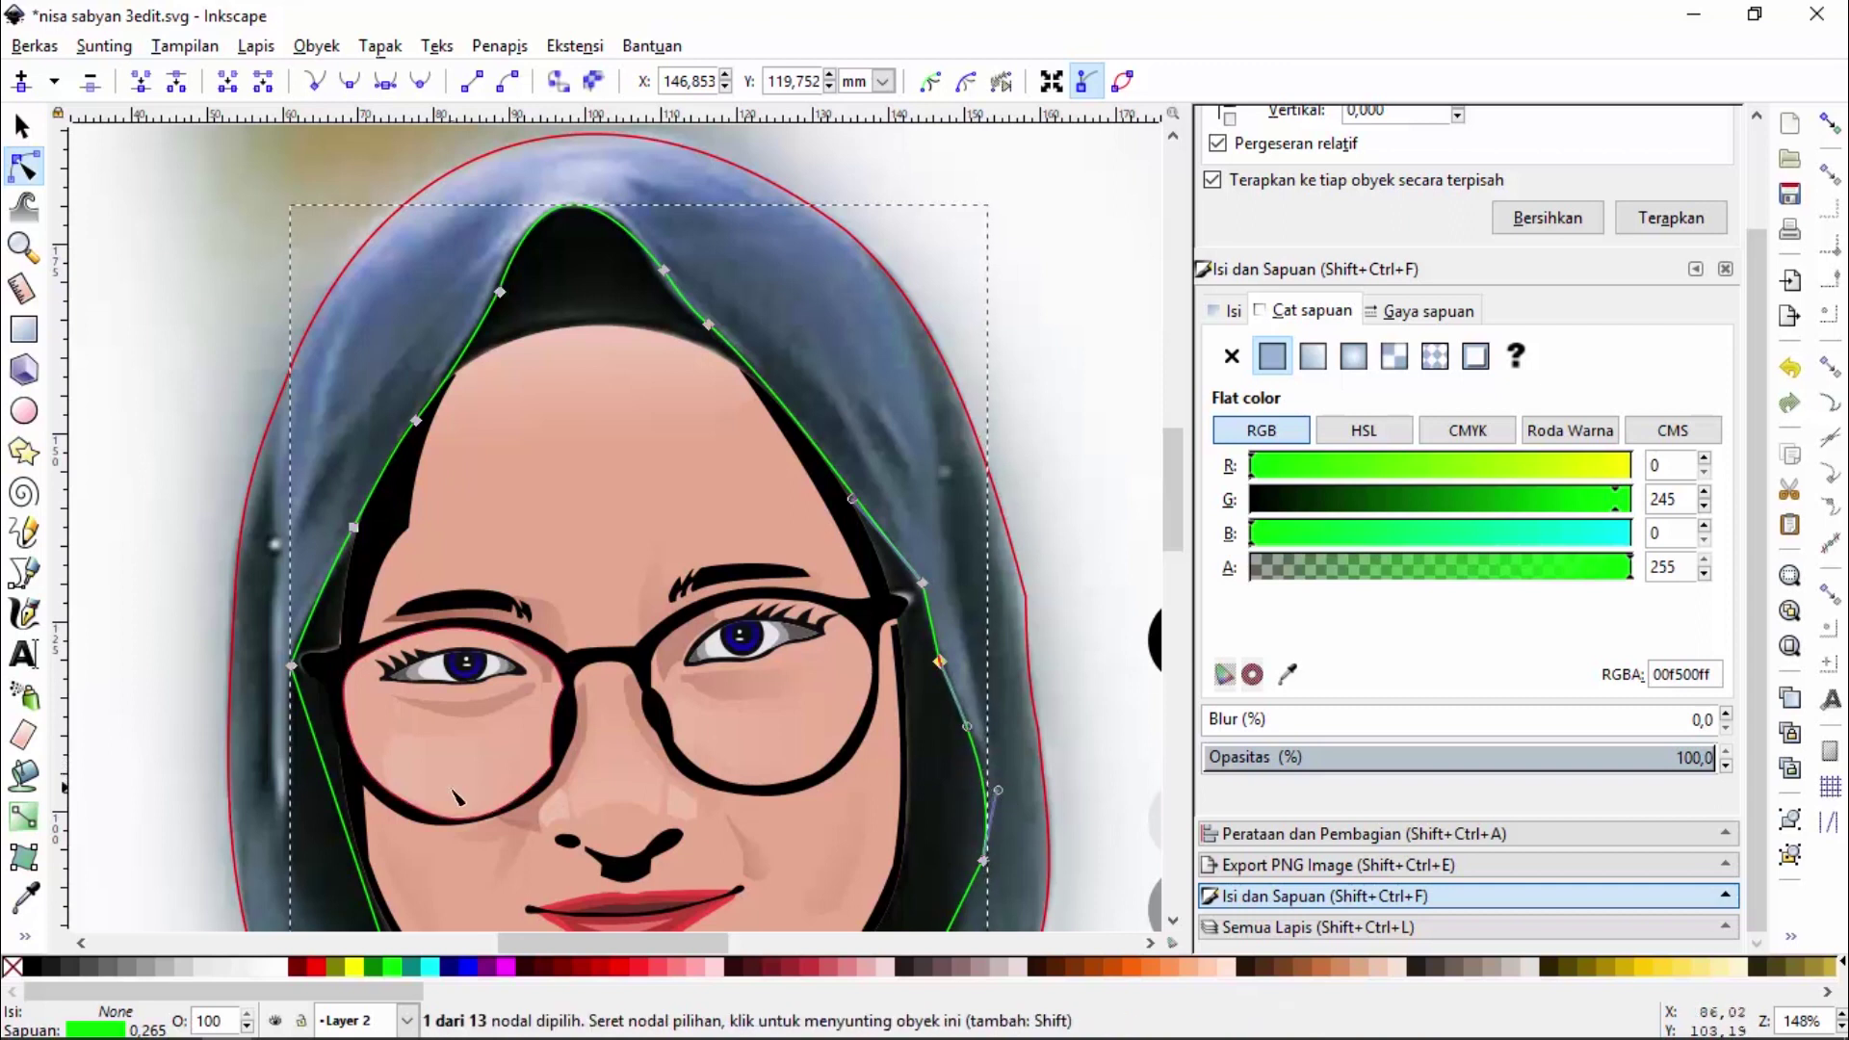
Curve the face outline's upper-left, left, lower-left and lower-right segments toward the chin
{"action": "scroll", "coordinate": [687, 700], "scroll_direction": "down", "scroll_amount": 3}
{"action": "scroll", "coordinate": [687, 700], "scroll_direction": "down", "scroll_amount": 3}
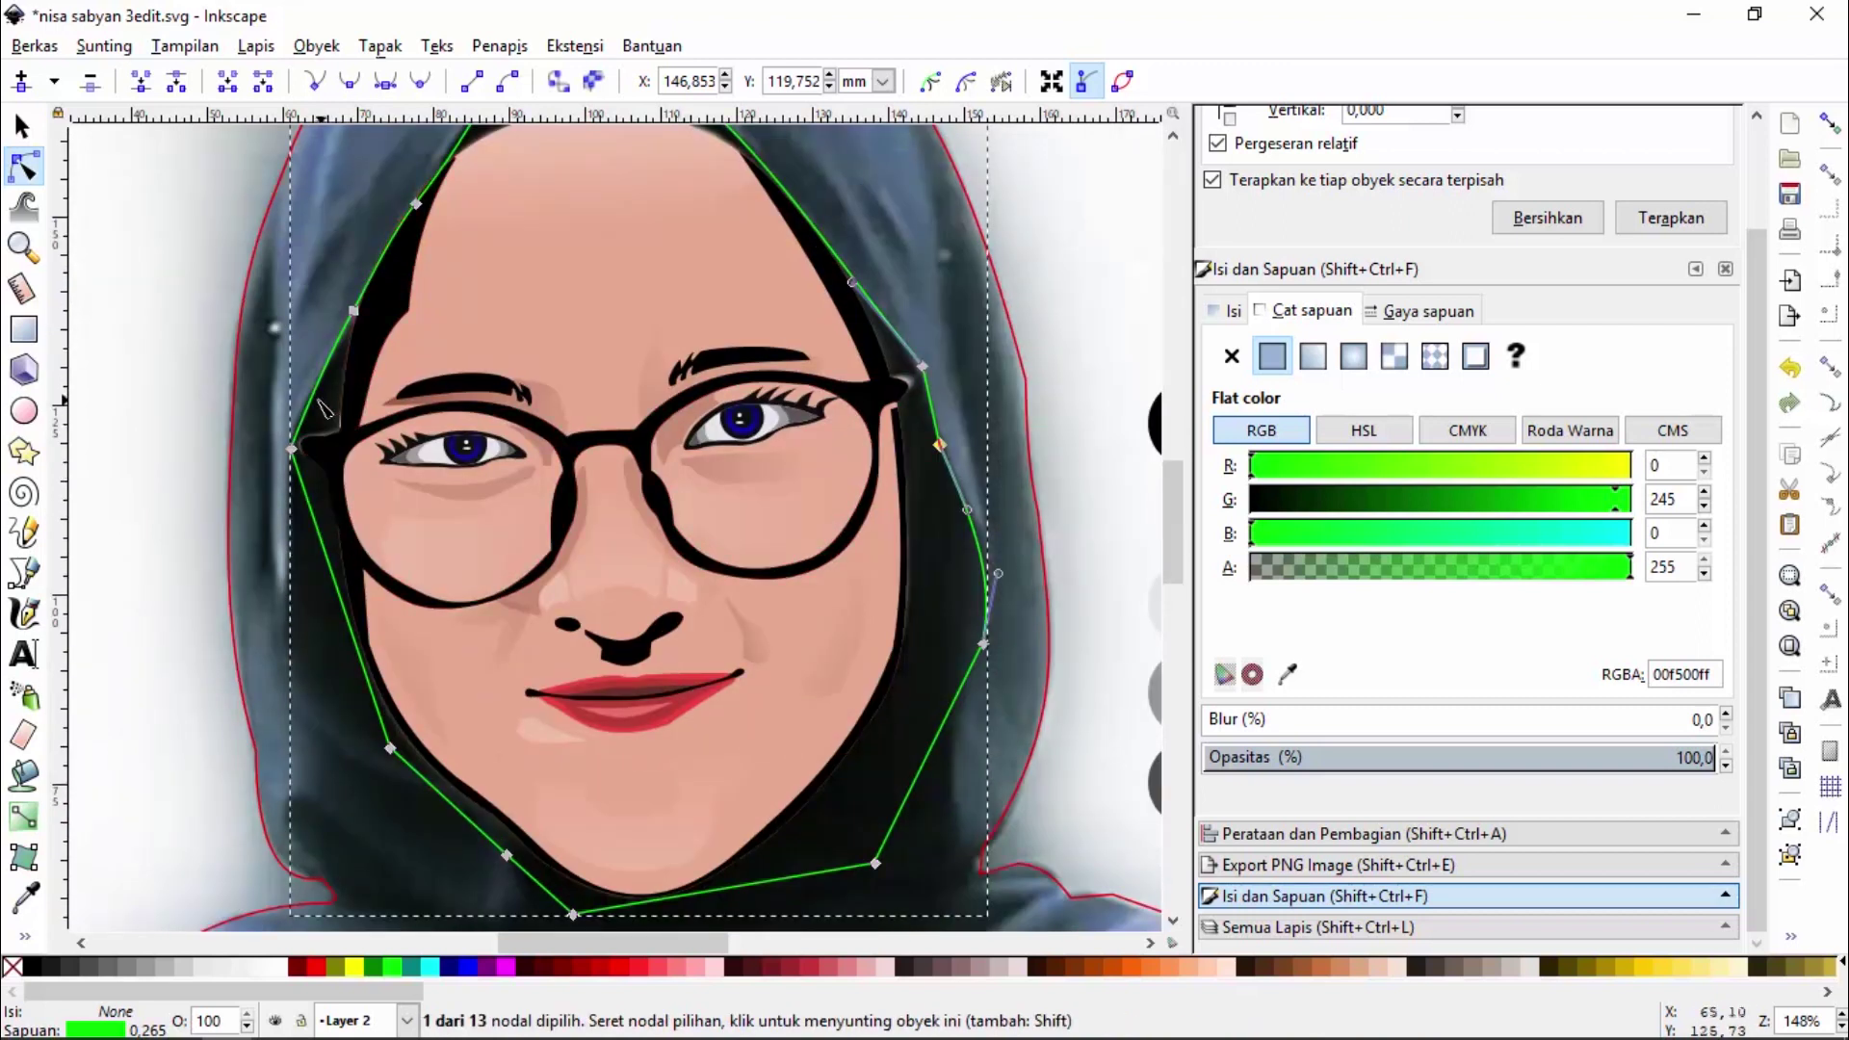
{"action": "left_click_drag", "start_coordinate": [312, 399], "coordinate": [307, 399]}
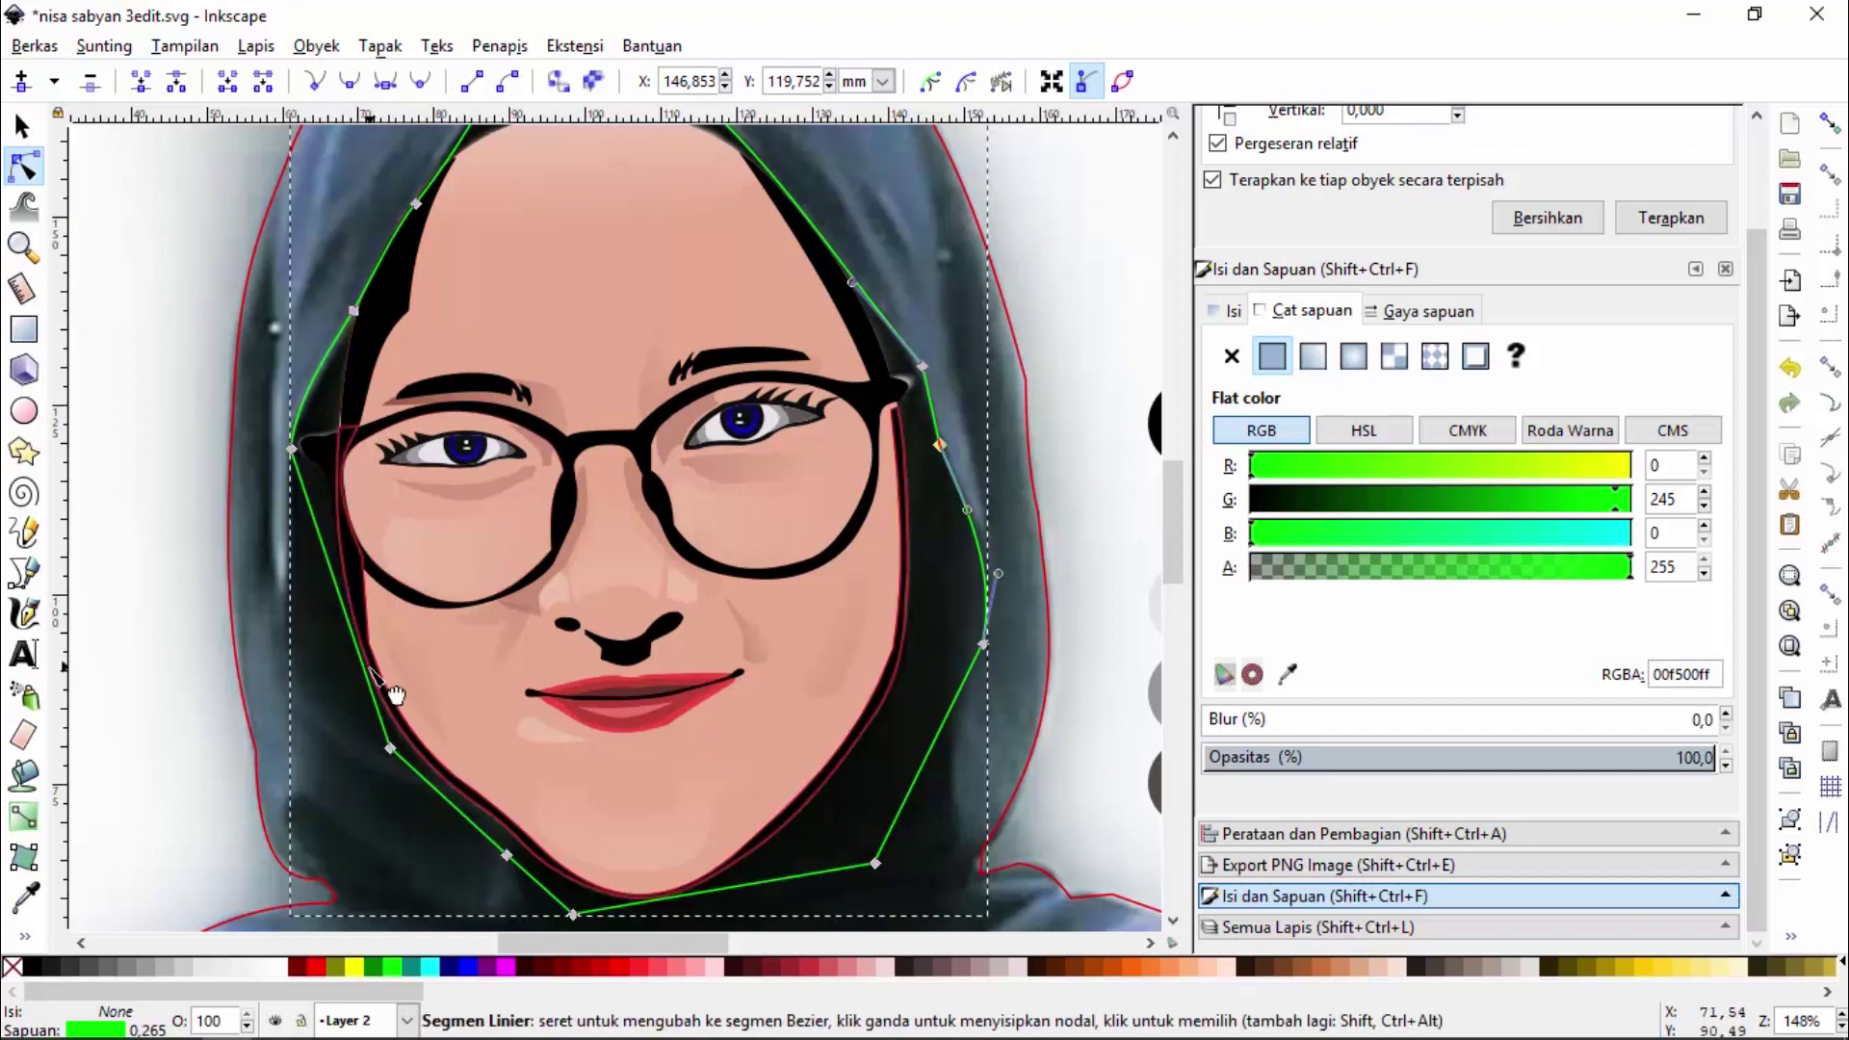
{"action": "mouse_move", "coordinate": [325, 685]}
{"action": "left_mouse_down"}
{"action": "mouse_move", "coordinate": [306, 679]}
{"action": "mouse_move", "coordinate": [346, 706]}
{"action": "left_mouse_up"}
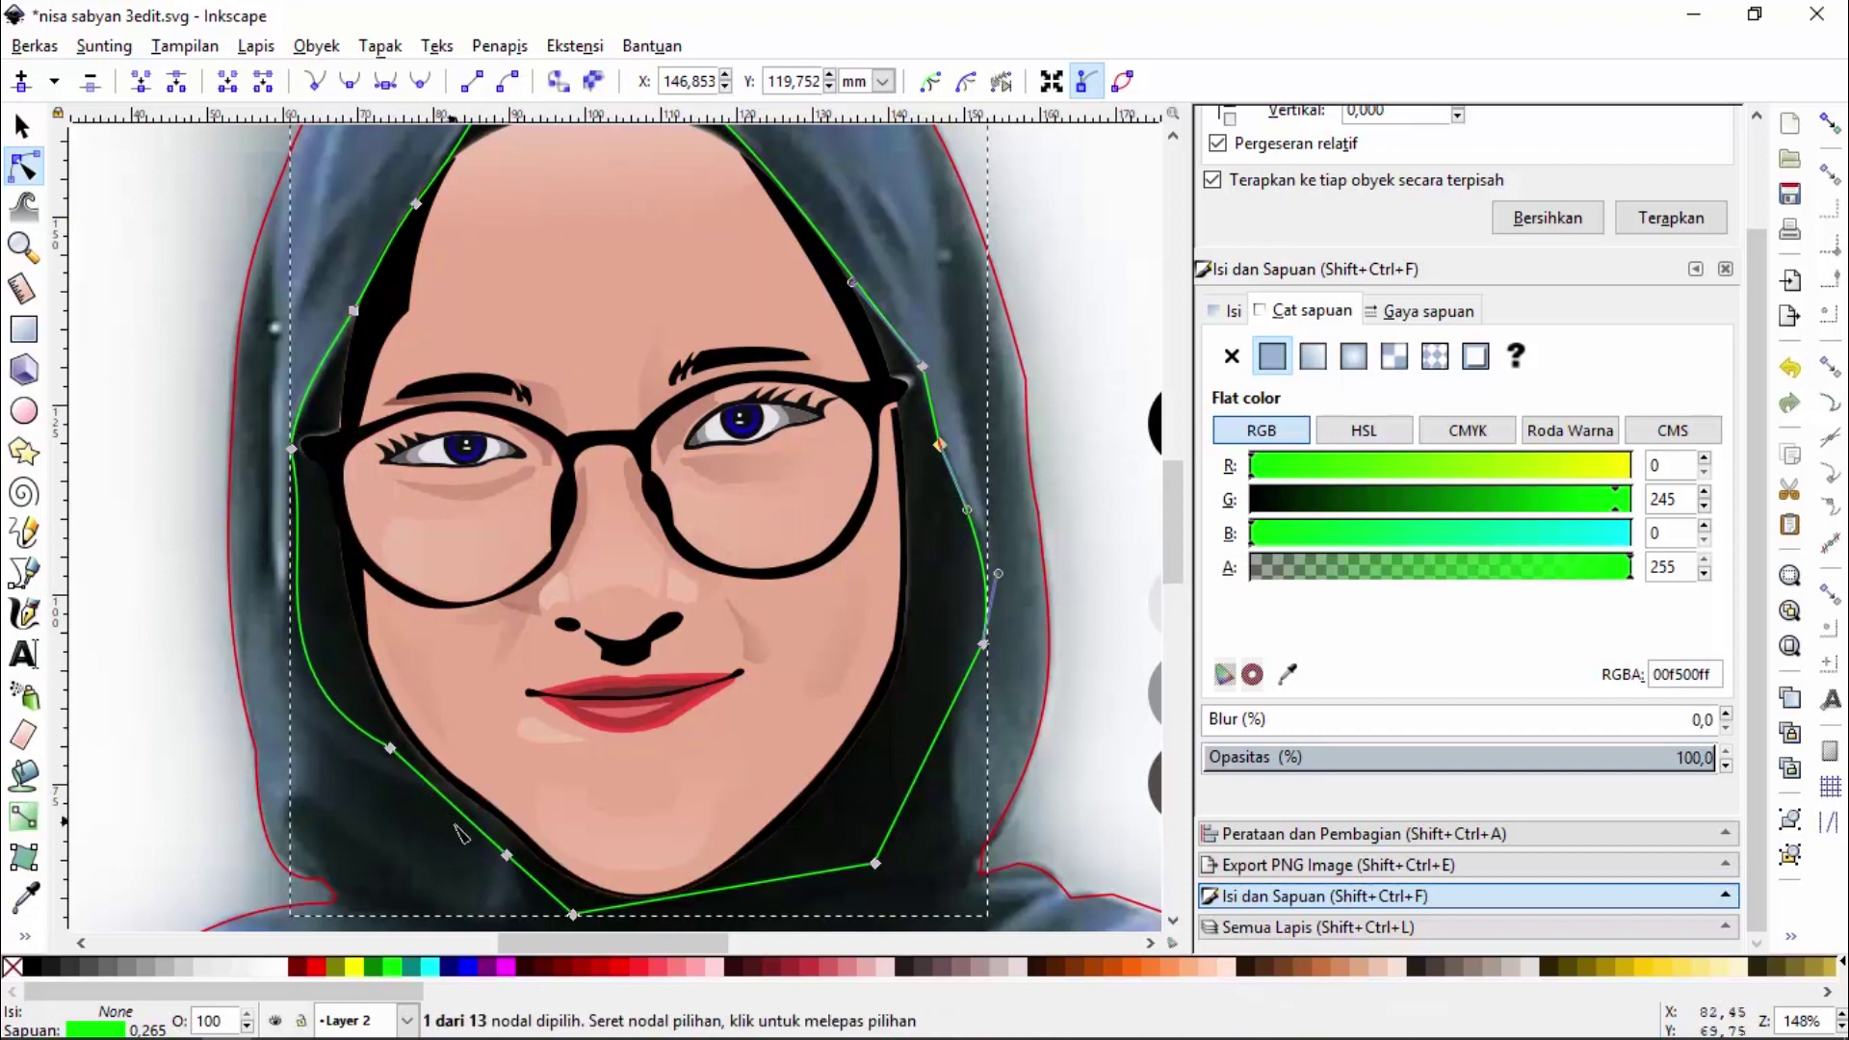
{"action": "left_click_drag", "start_coordinate": [494, 845], "coordinate": [481, 830]}
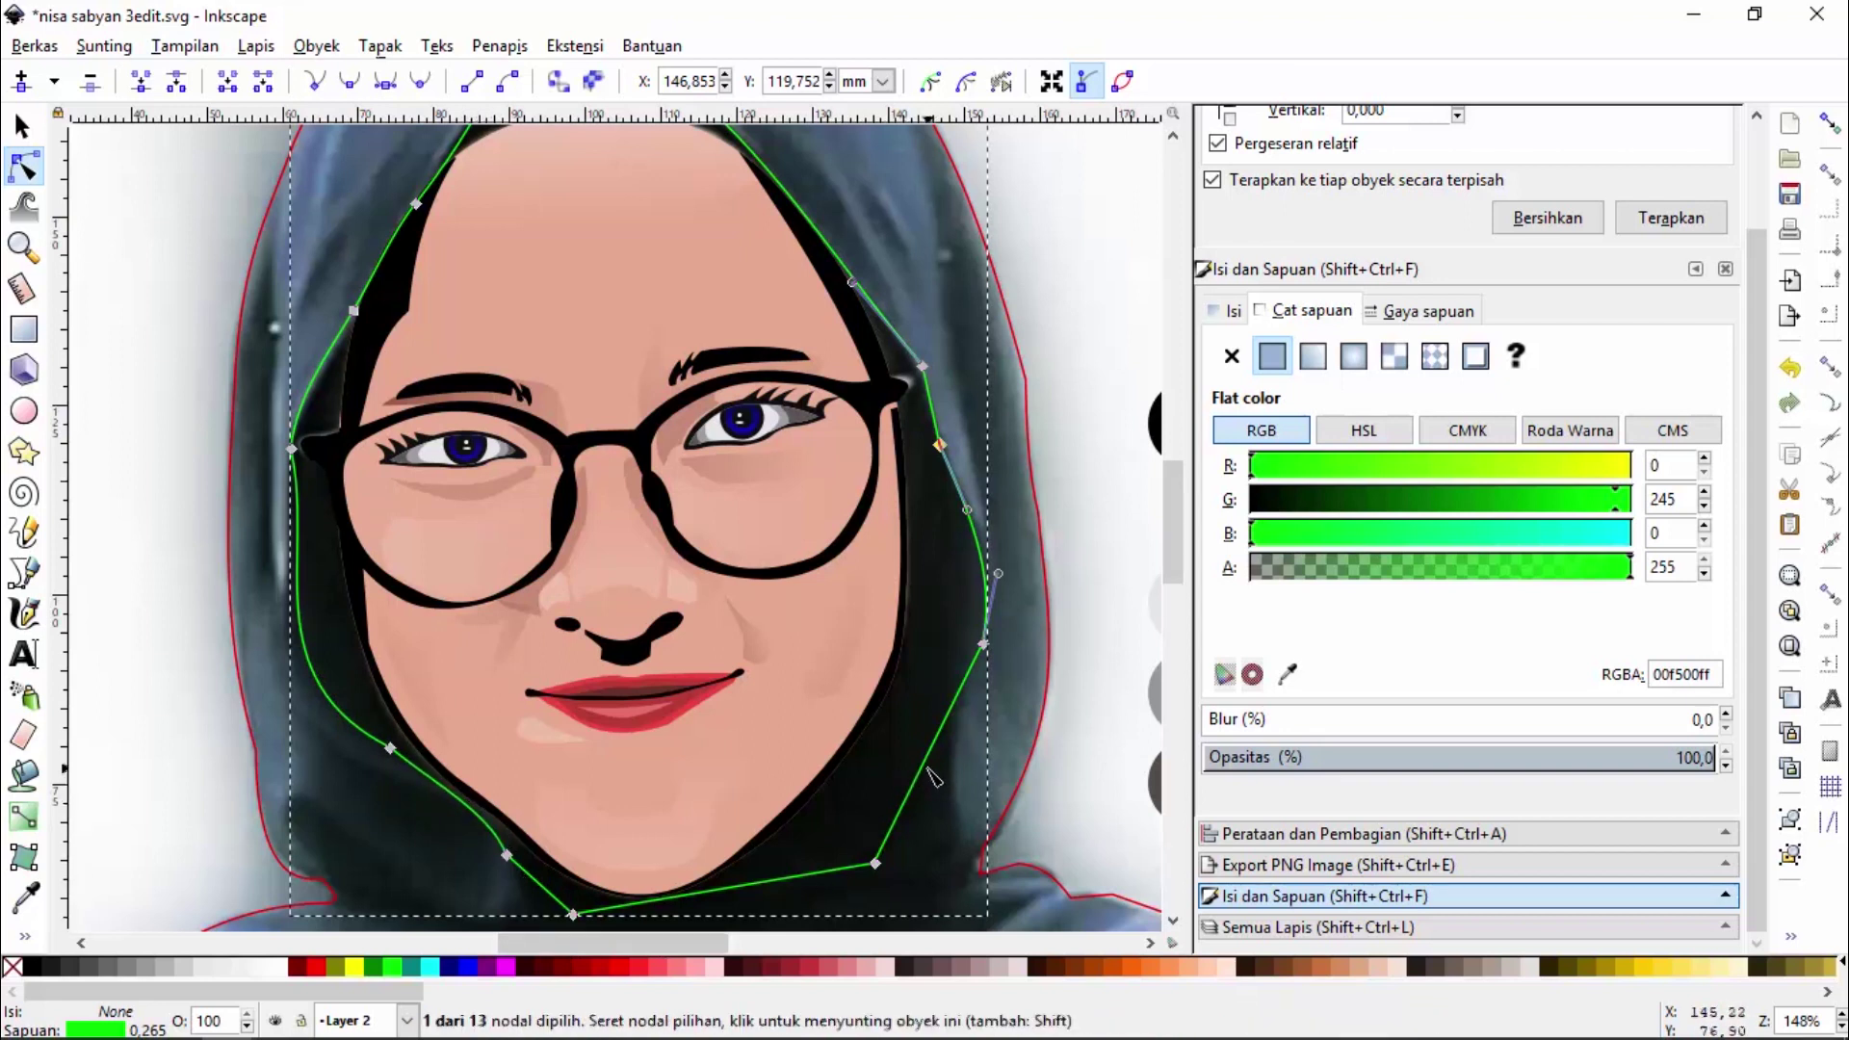
{"action": "left_click_drag", "start_coordinate": [933, 784], "coordinate": [960, 801]}
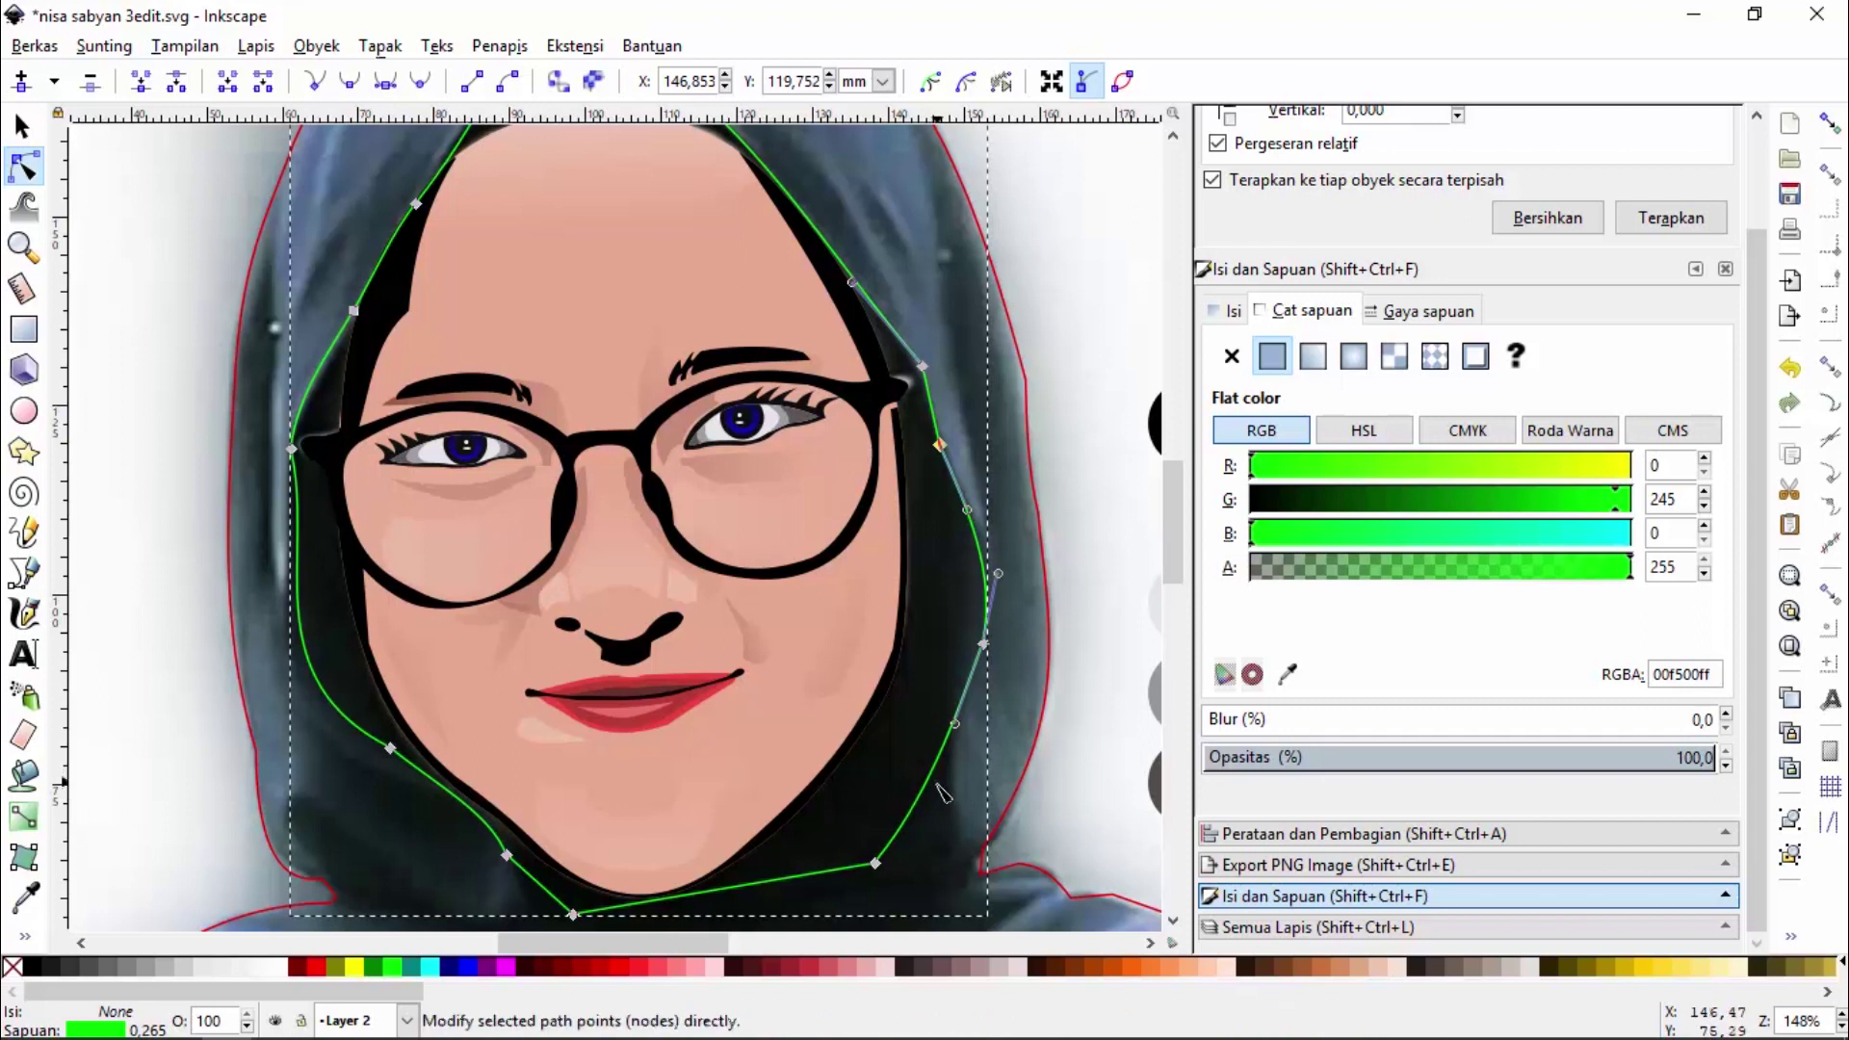
Smooth the curve at the bottom of the chin and zoom out to the whole page
{"action": "scroll", "coordinate": [934, 775], "scroll_direction": "down", "scroll_amount": 4}
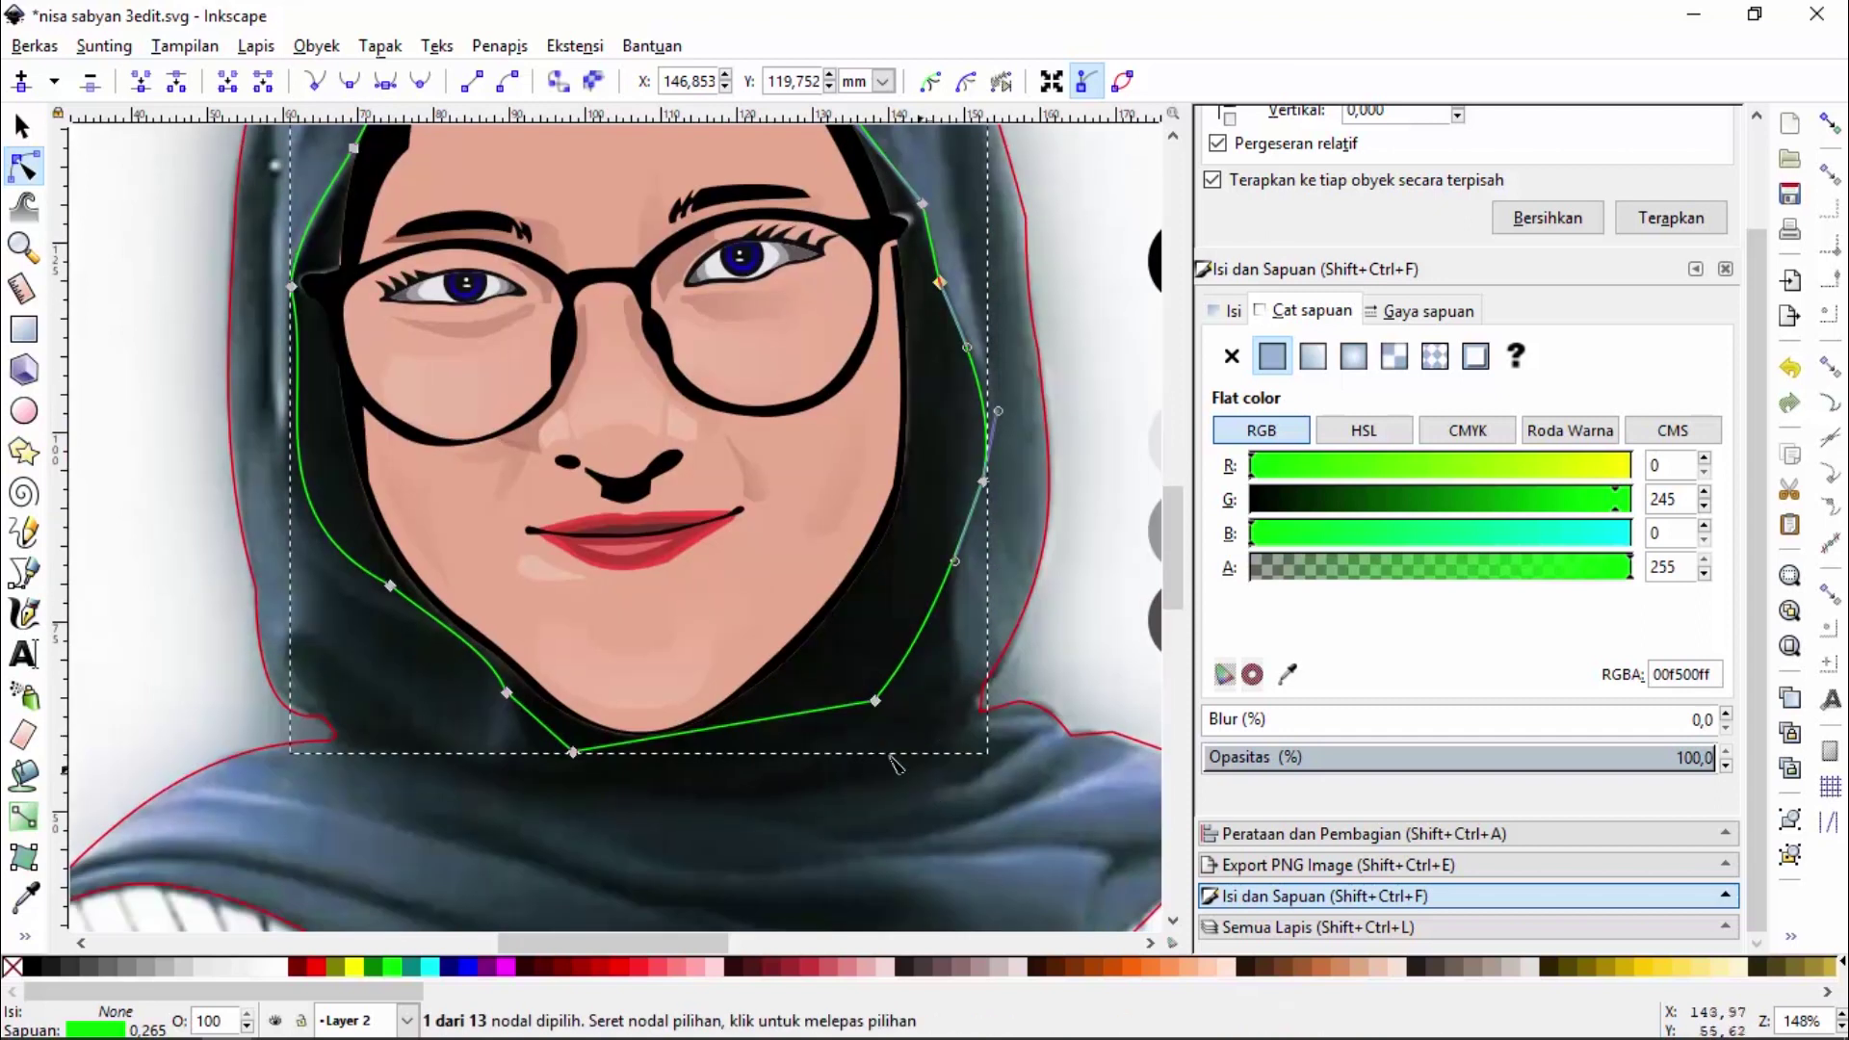
{"action": "left_click", "coordinate": [572, 755]}
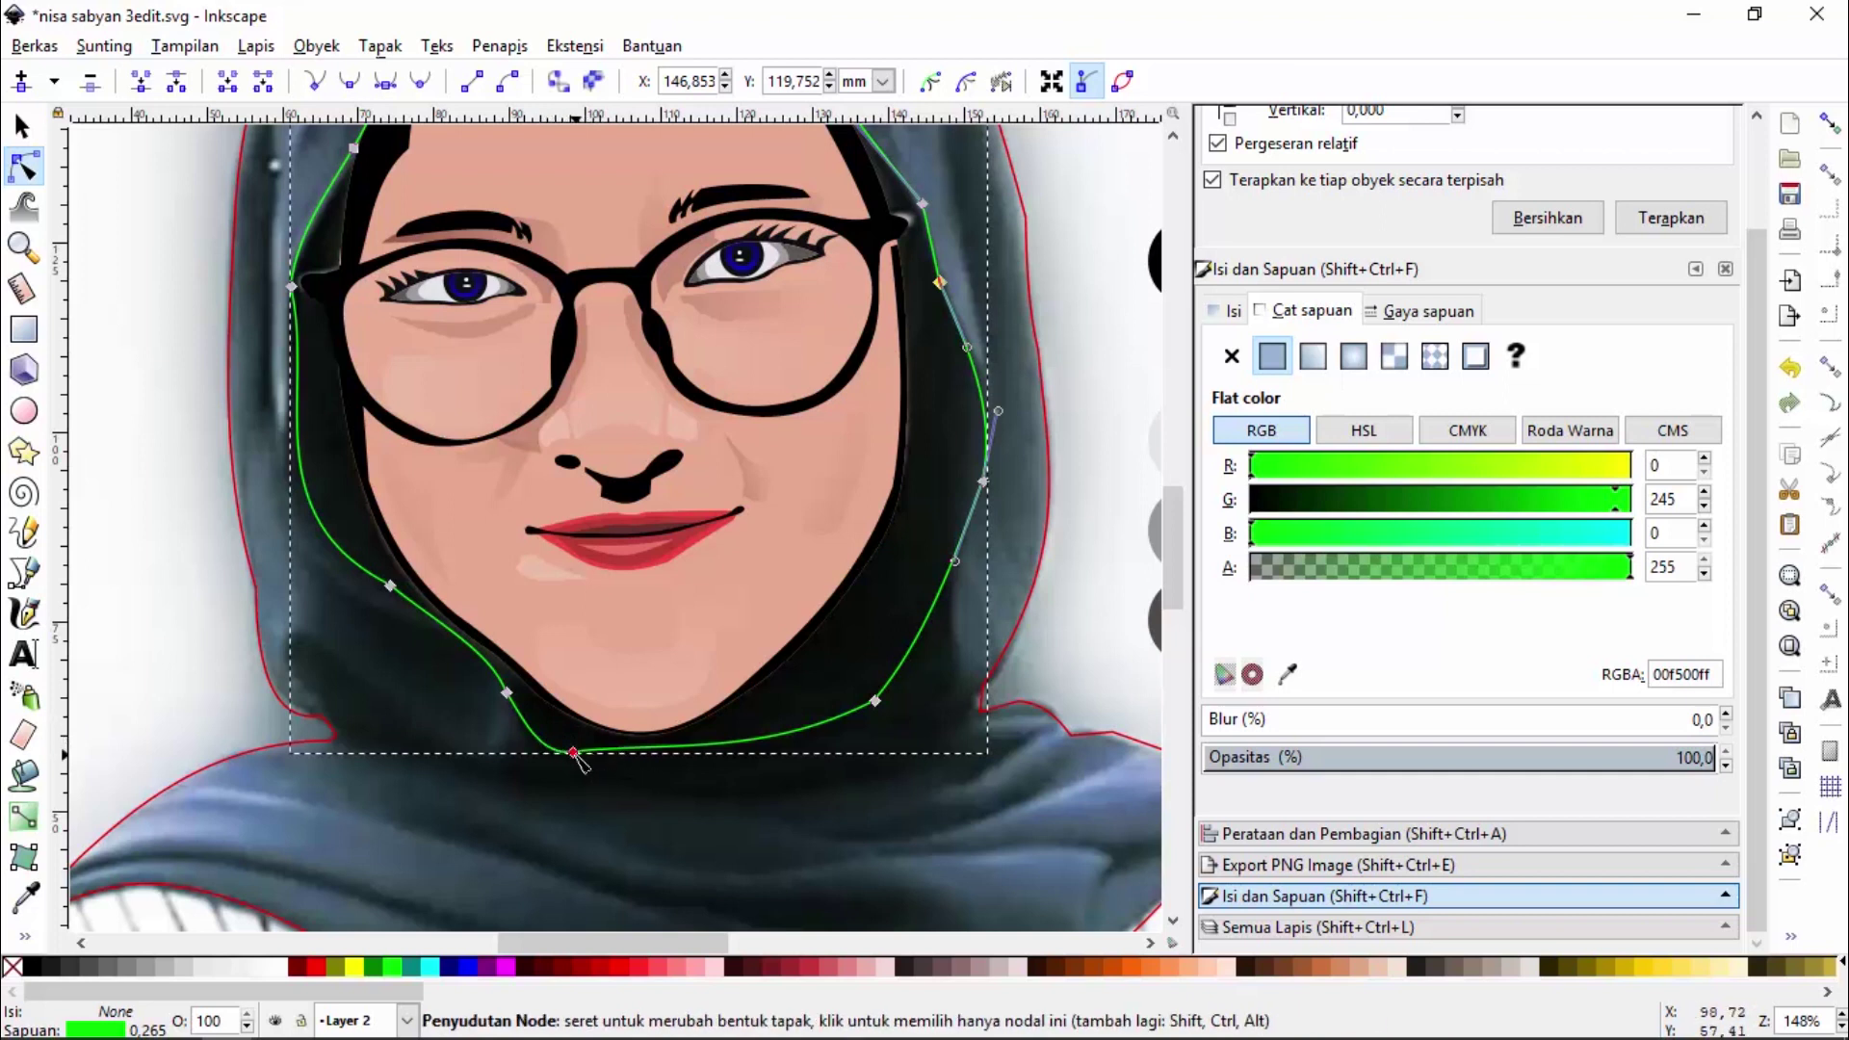
{"action": "left_click_drag", "start_coordinate": [673, 745], "coordinate": [674, 757]}
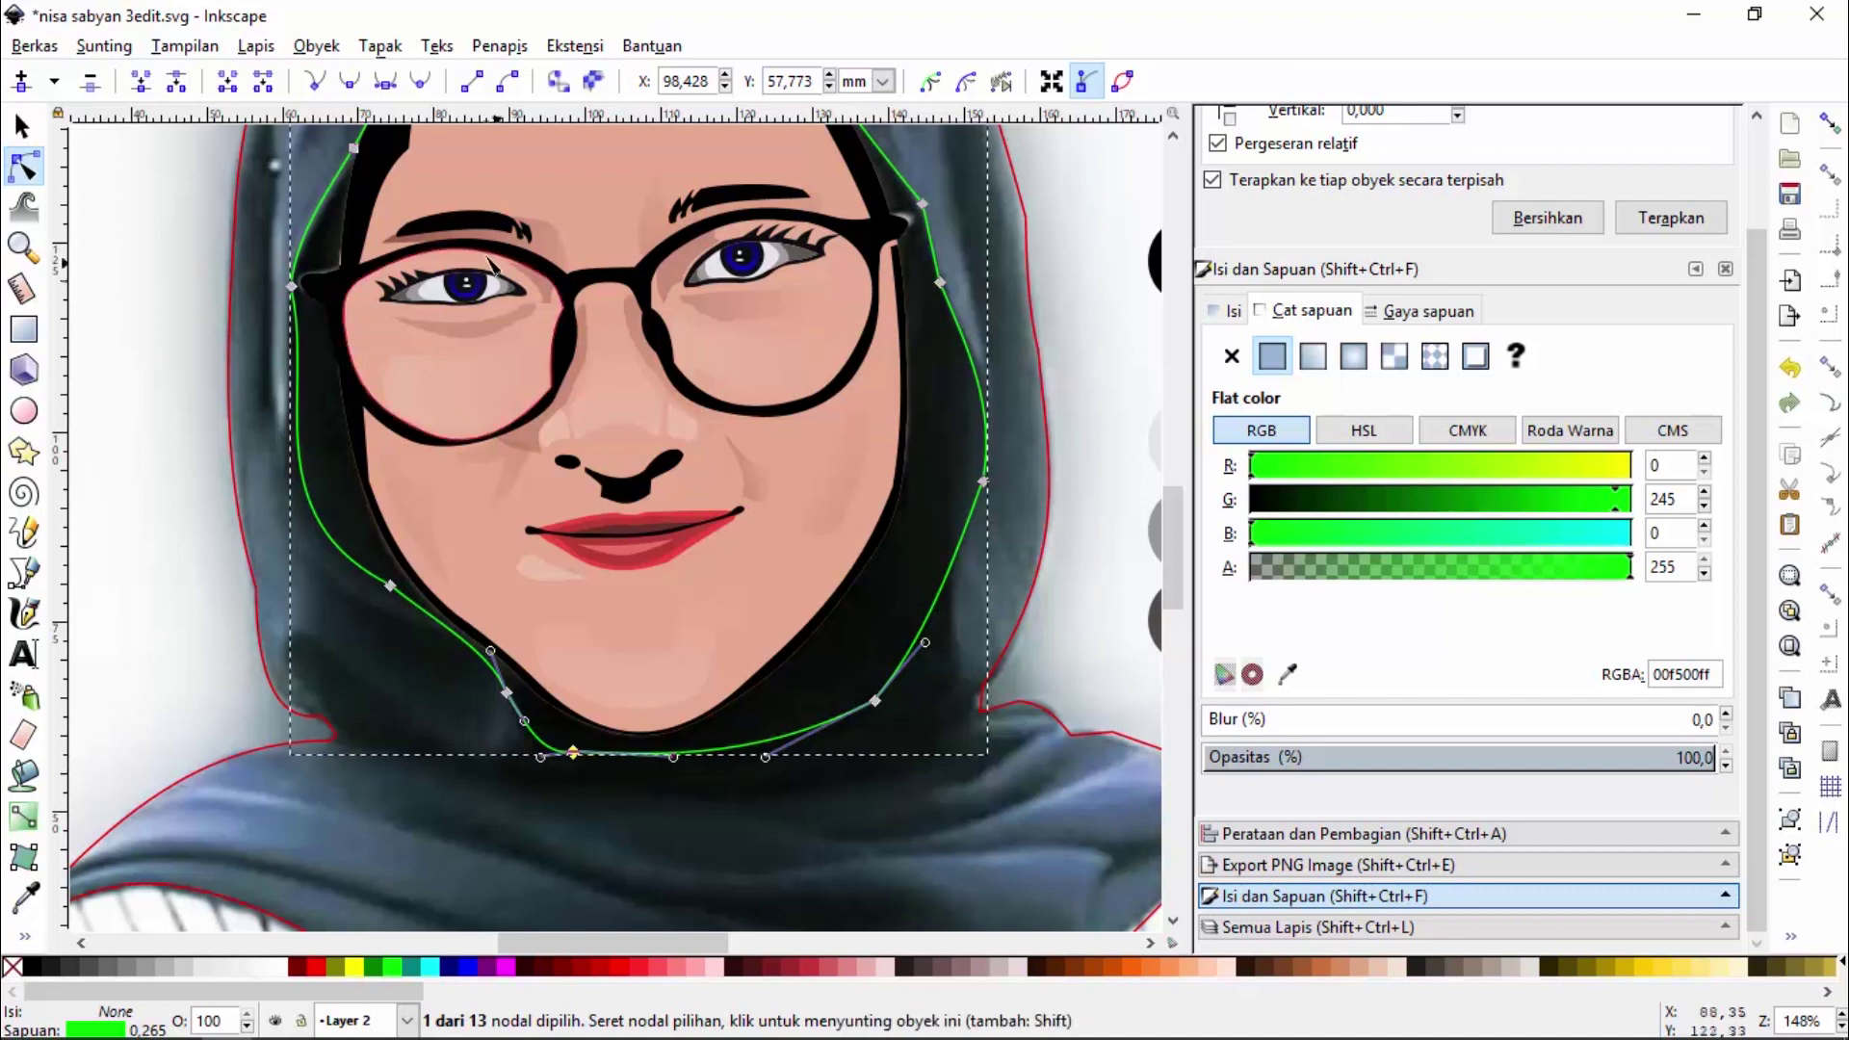
{"action": "left_click", "coordinate": [23, 246]}
{"action": "left_click", "coordinate": [57, 82]}
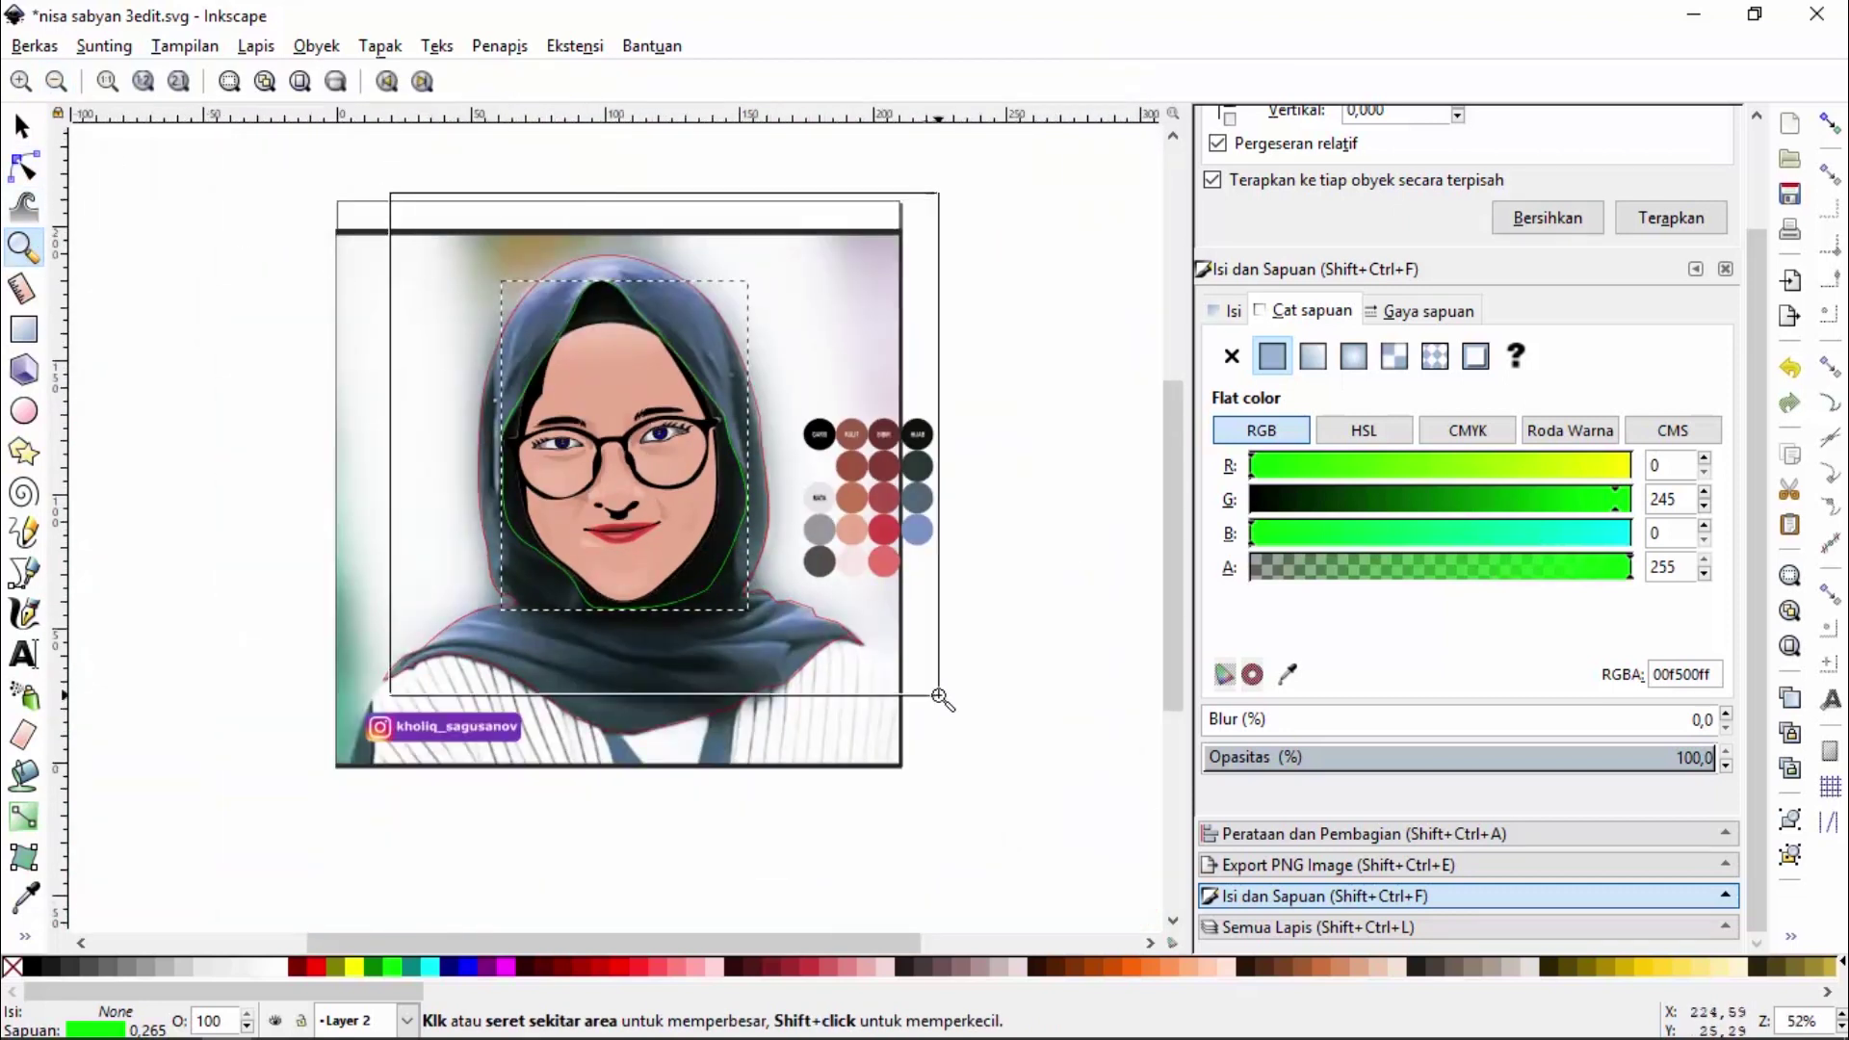
Select the face and hijab outlines and combine them with Path > Exclusion
{"action": "left_click_drag", "start_coordinate": [499, 439], "coordinate": [949, 702]}
{"action": "left_click", "coordinate": [21, 128]}
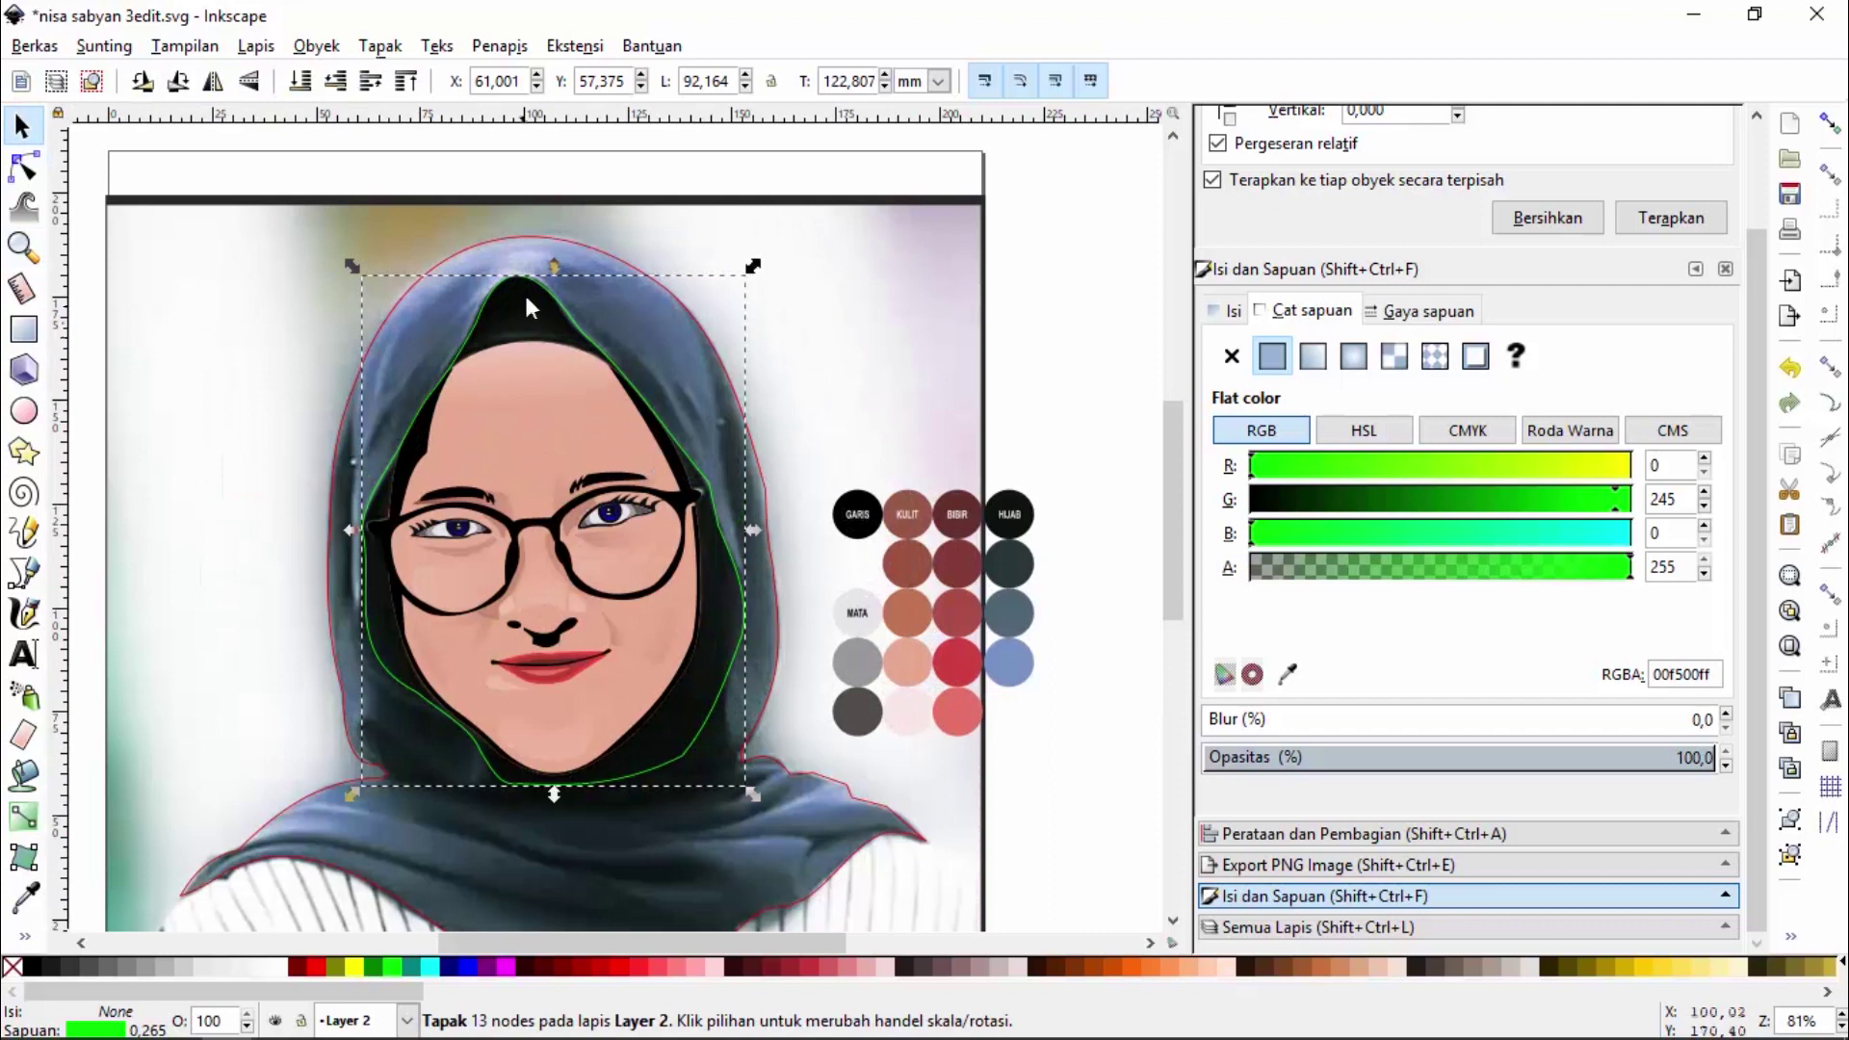
{"action": "left_click", "coordinate": [493, 239], "text": "shift"}
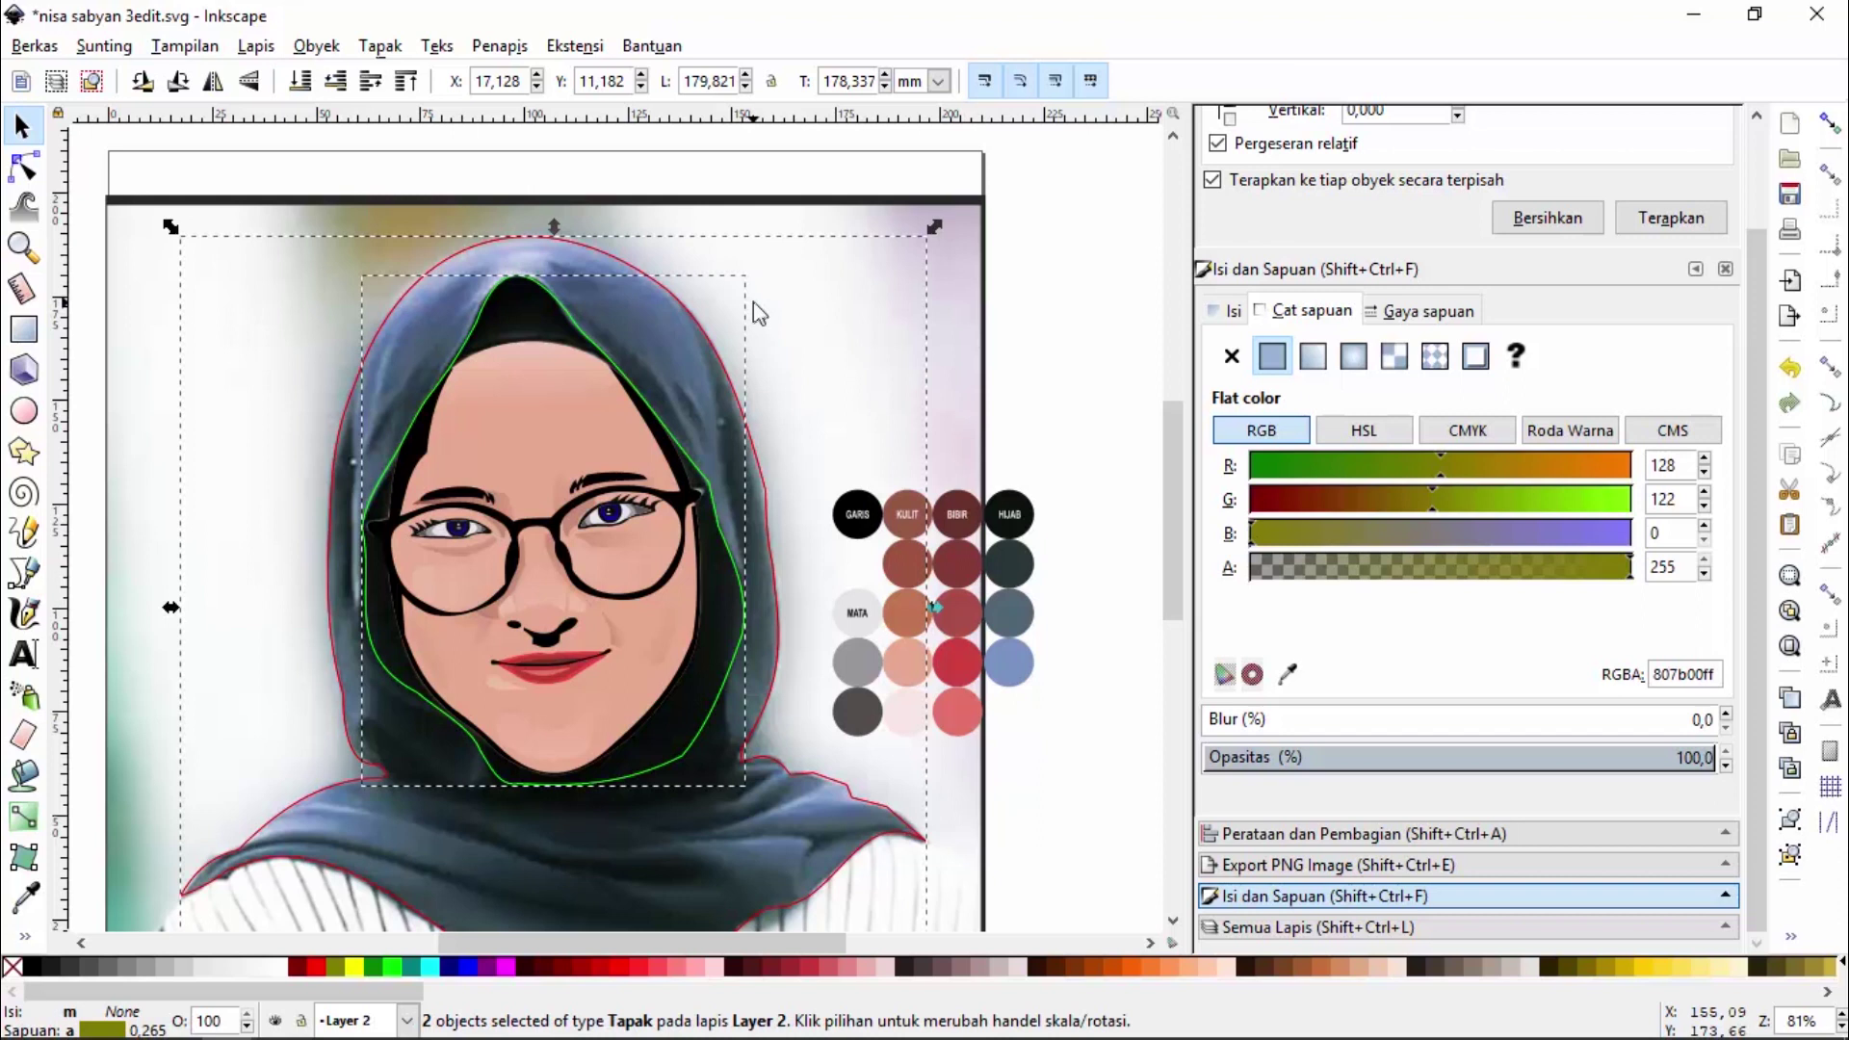
{"action": "left_click", "coordinate": [379, 46]}
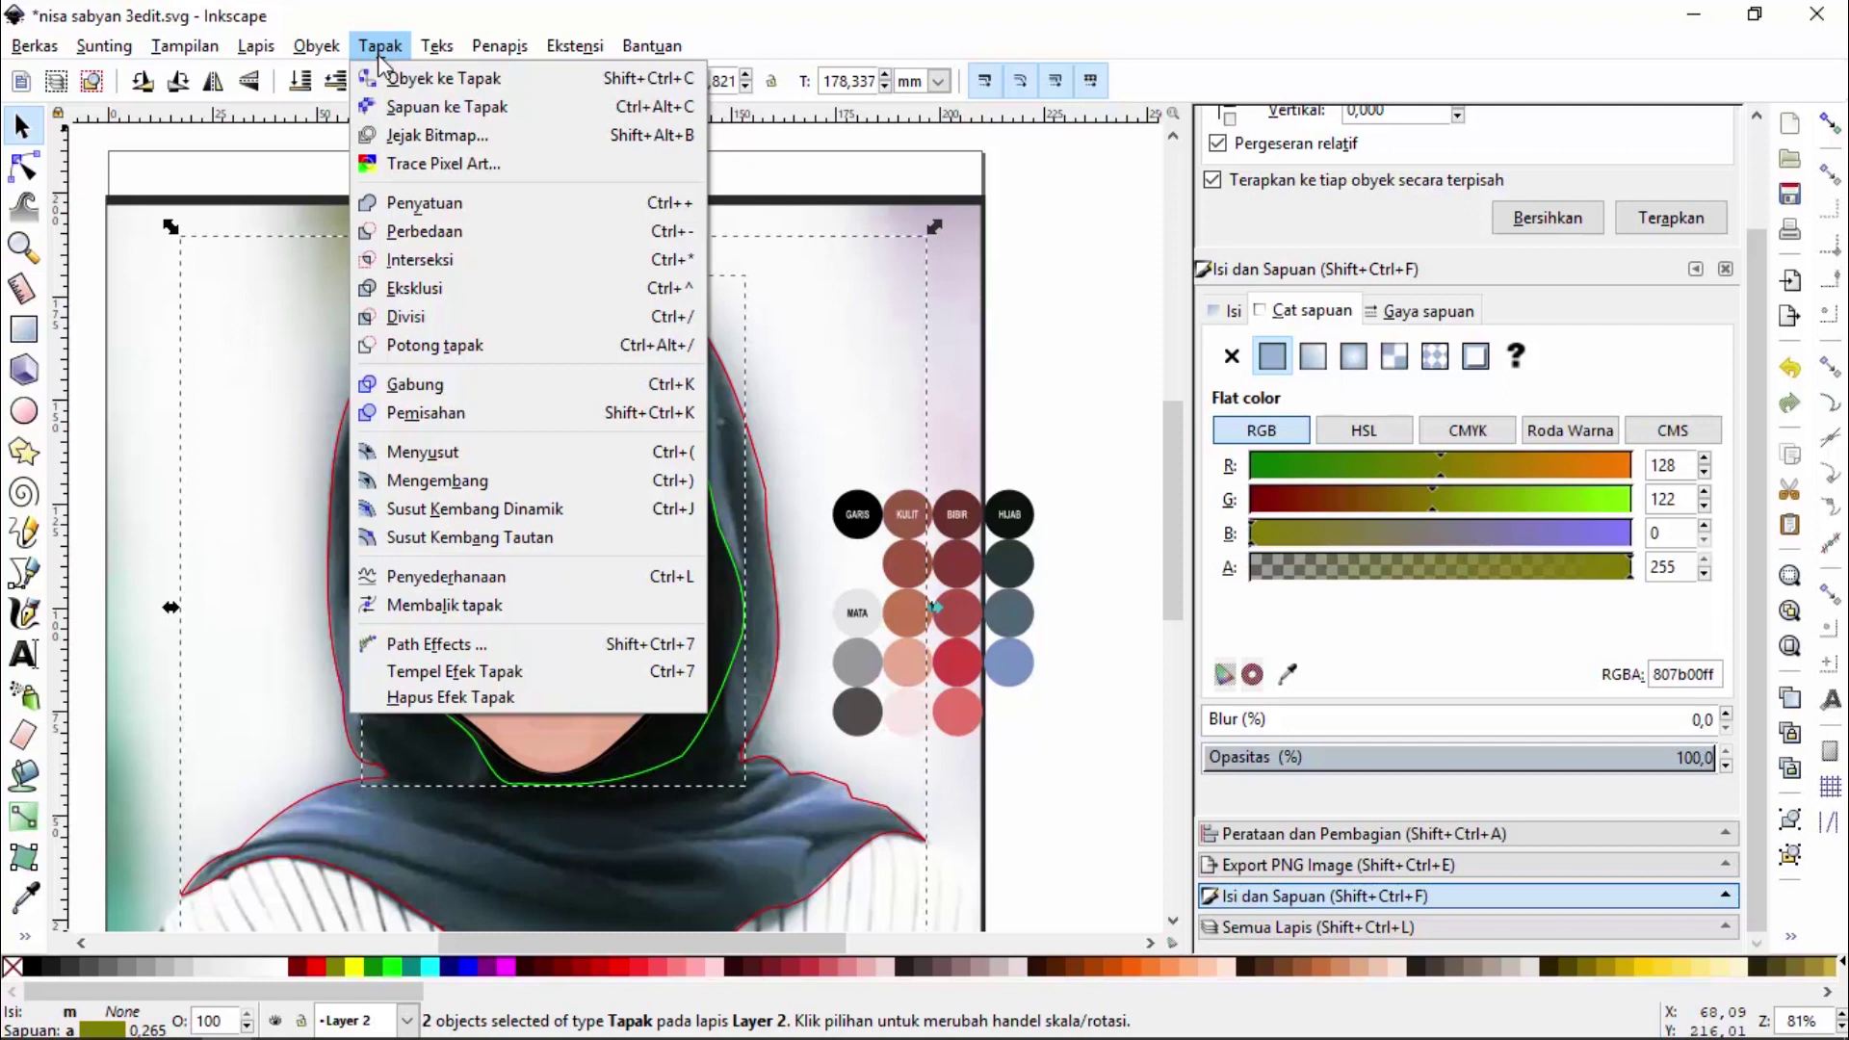
{"action": "left_click", "coordinate": [436, 288]}
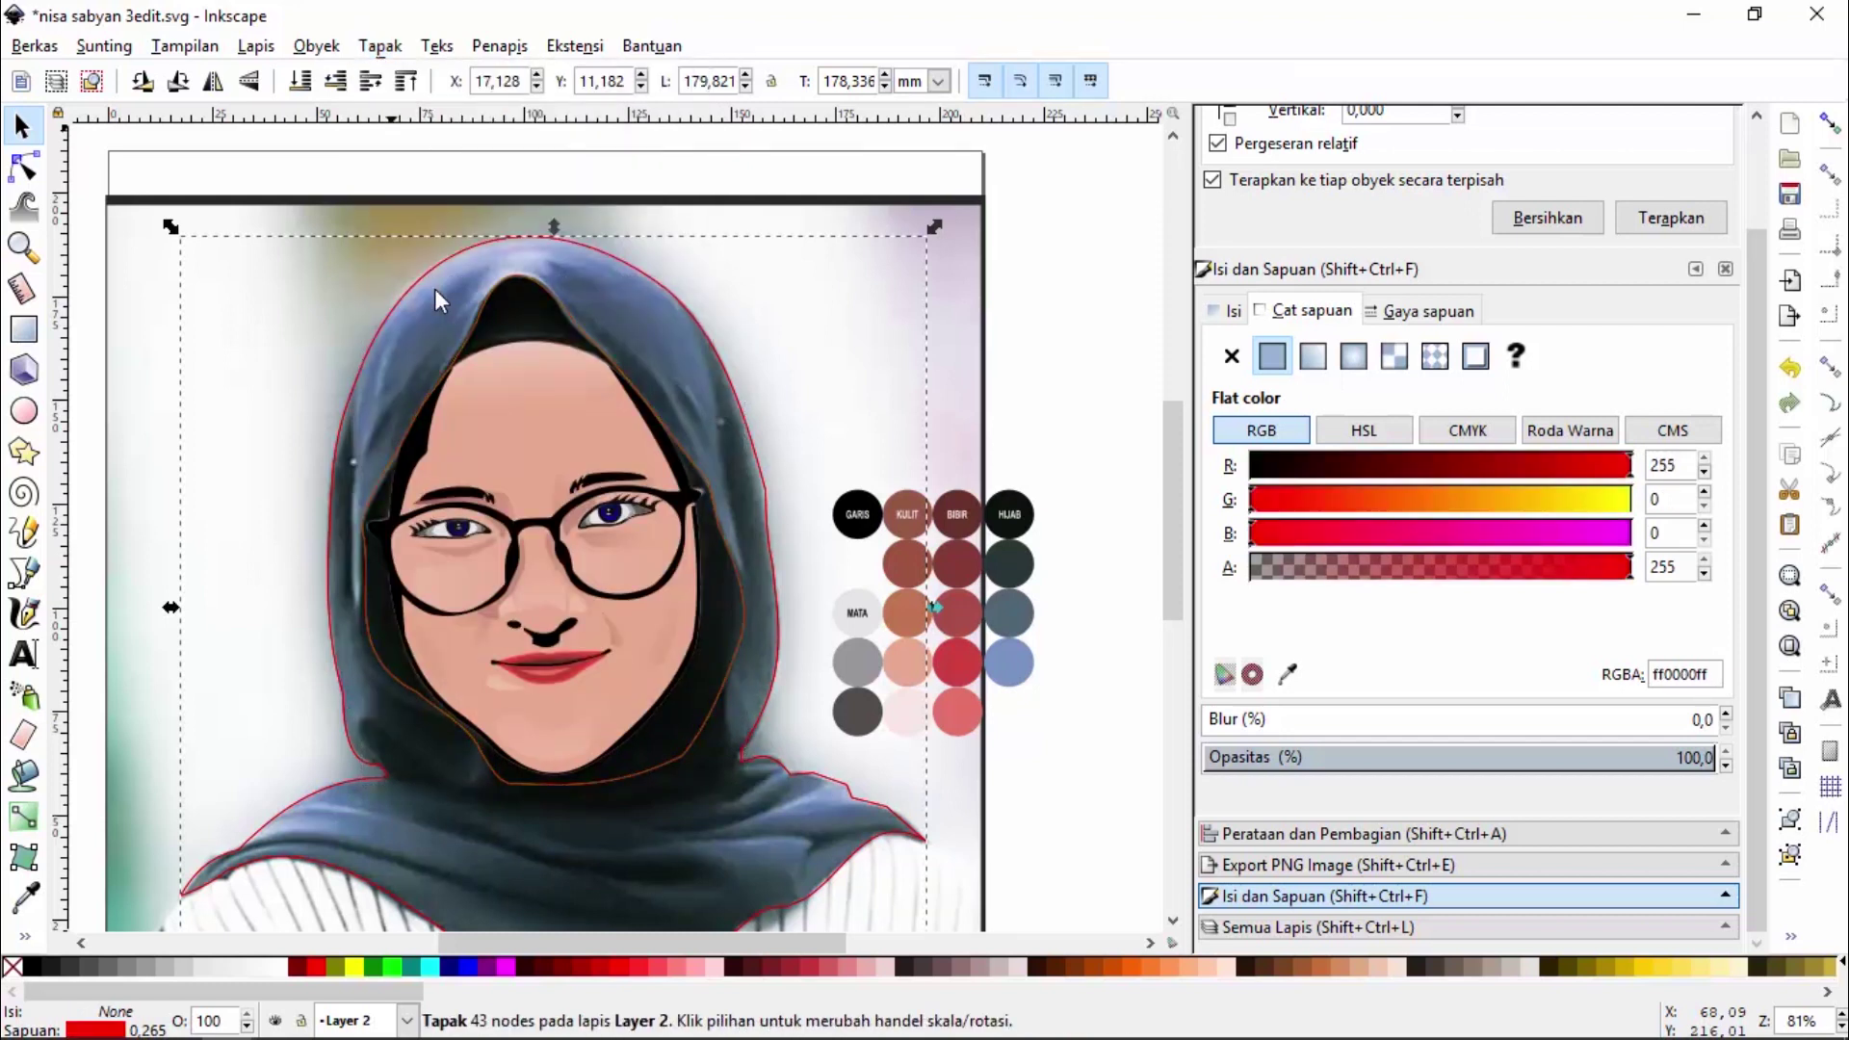
Test-move the combined path, undo the move, and reselect the green face outline
{"action": "left_click_drag", "start_coordinate": [643, 274], "coordinate": [833, 241]}
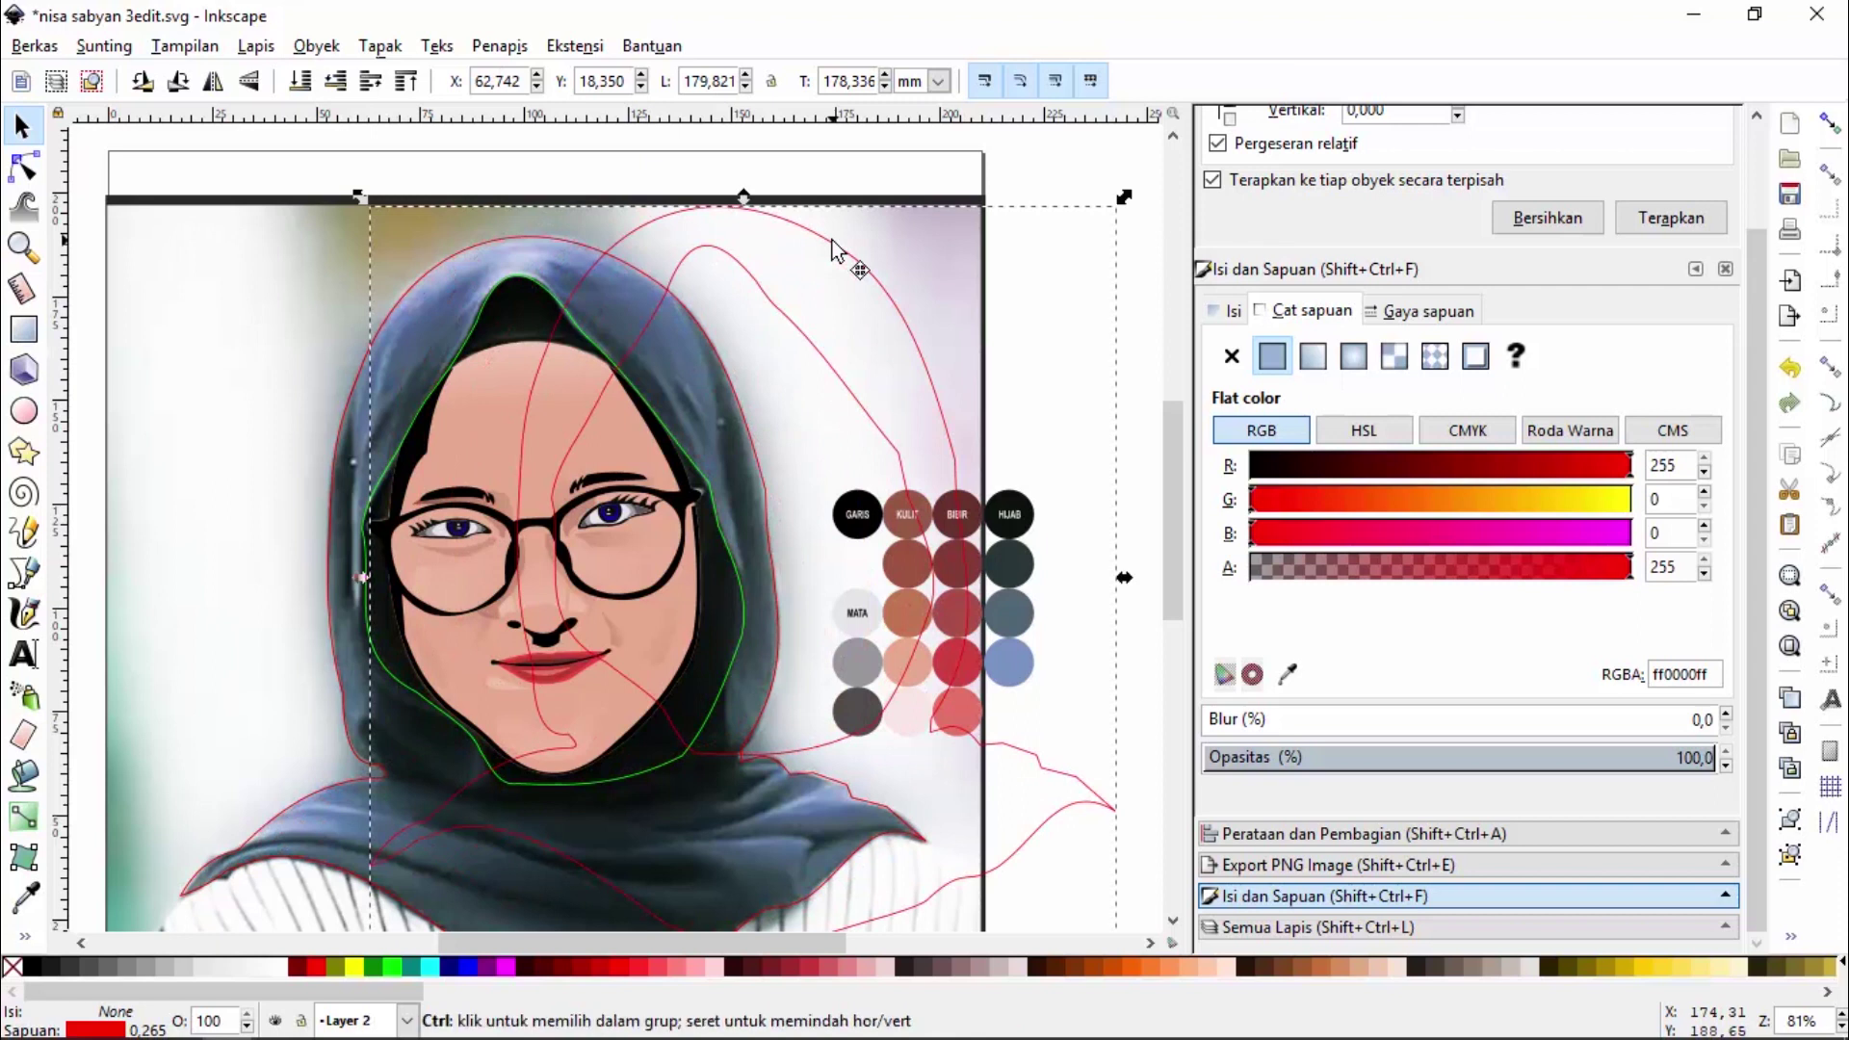
{"action": "key", "text": "ctrl+z"}
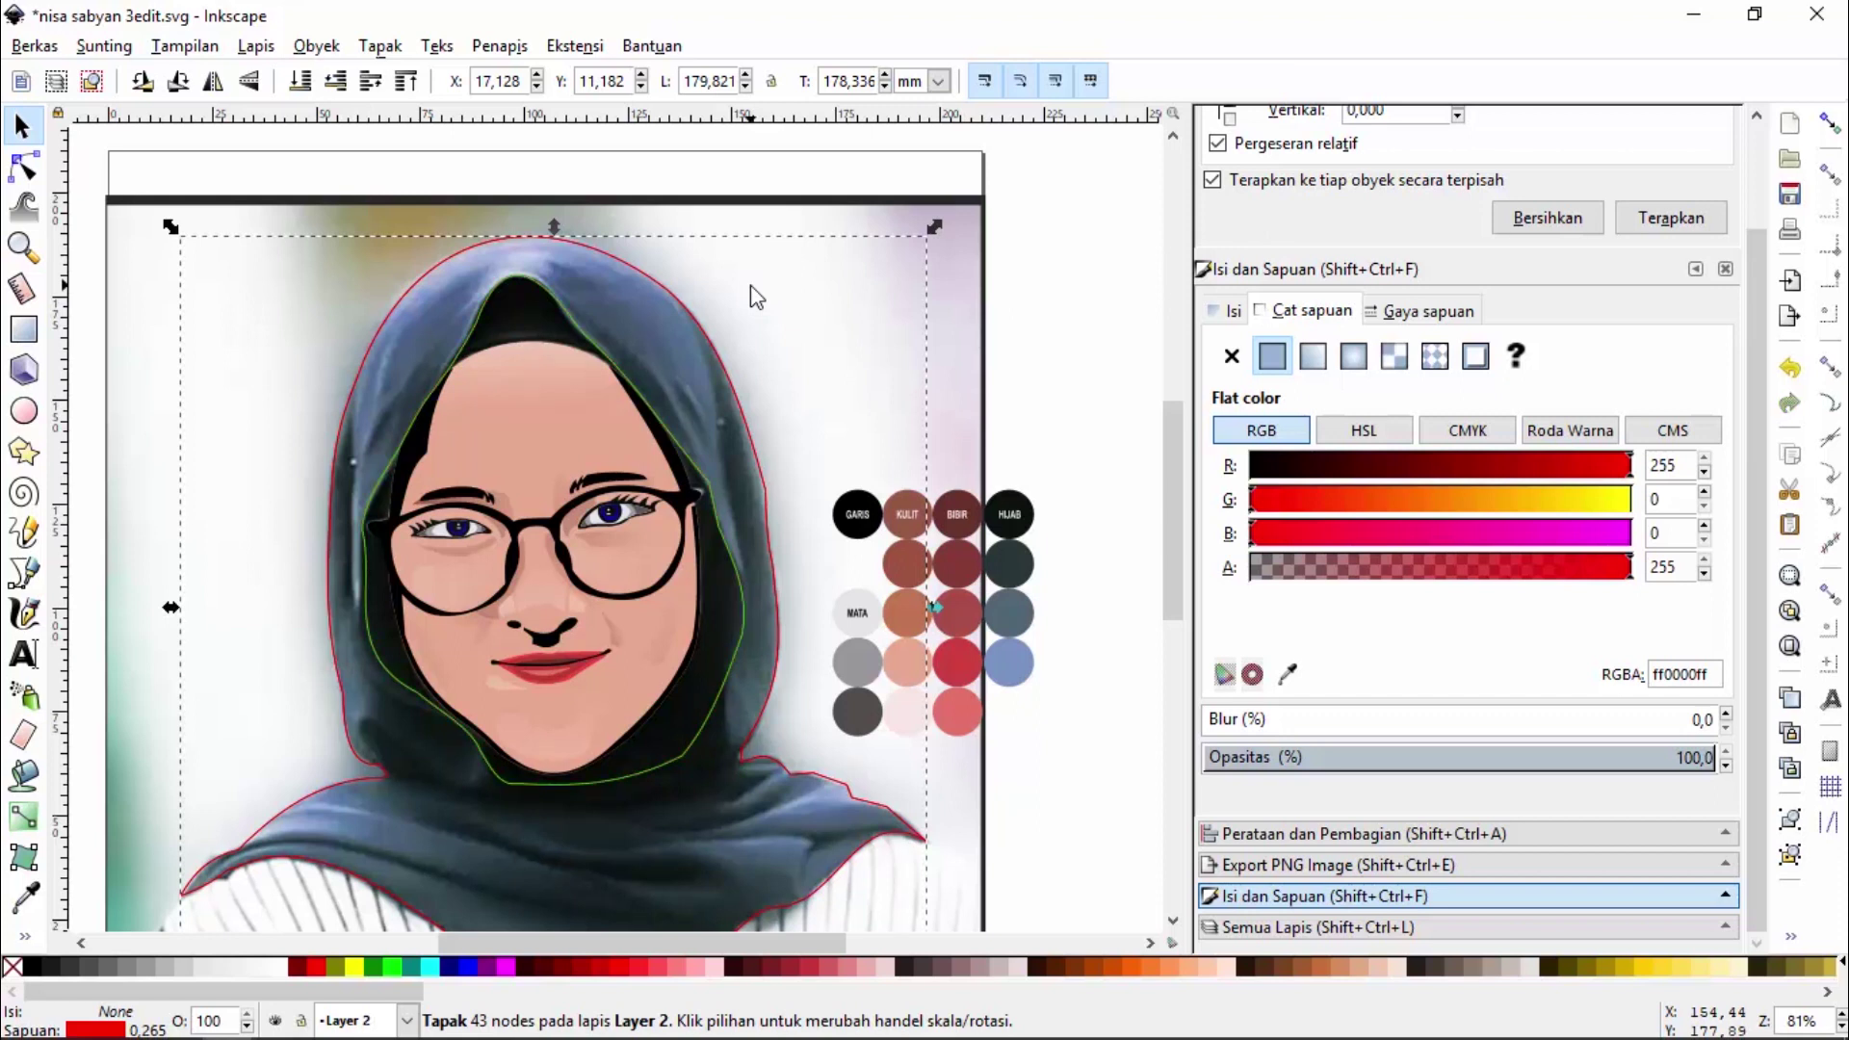
{"action": "left_click", "coordinate": [1028, 286]}
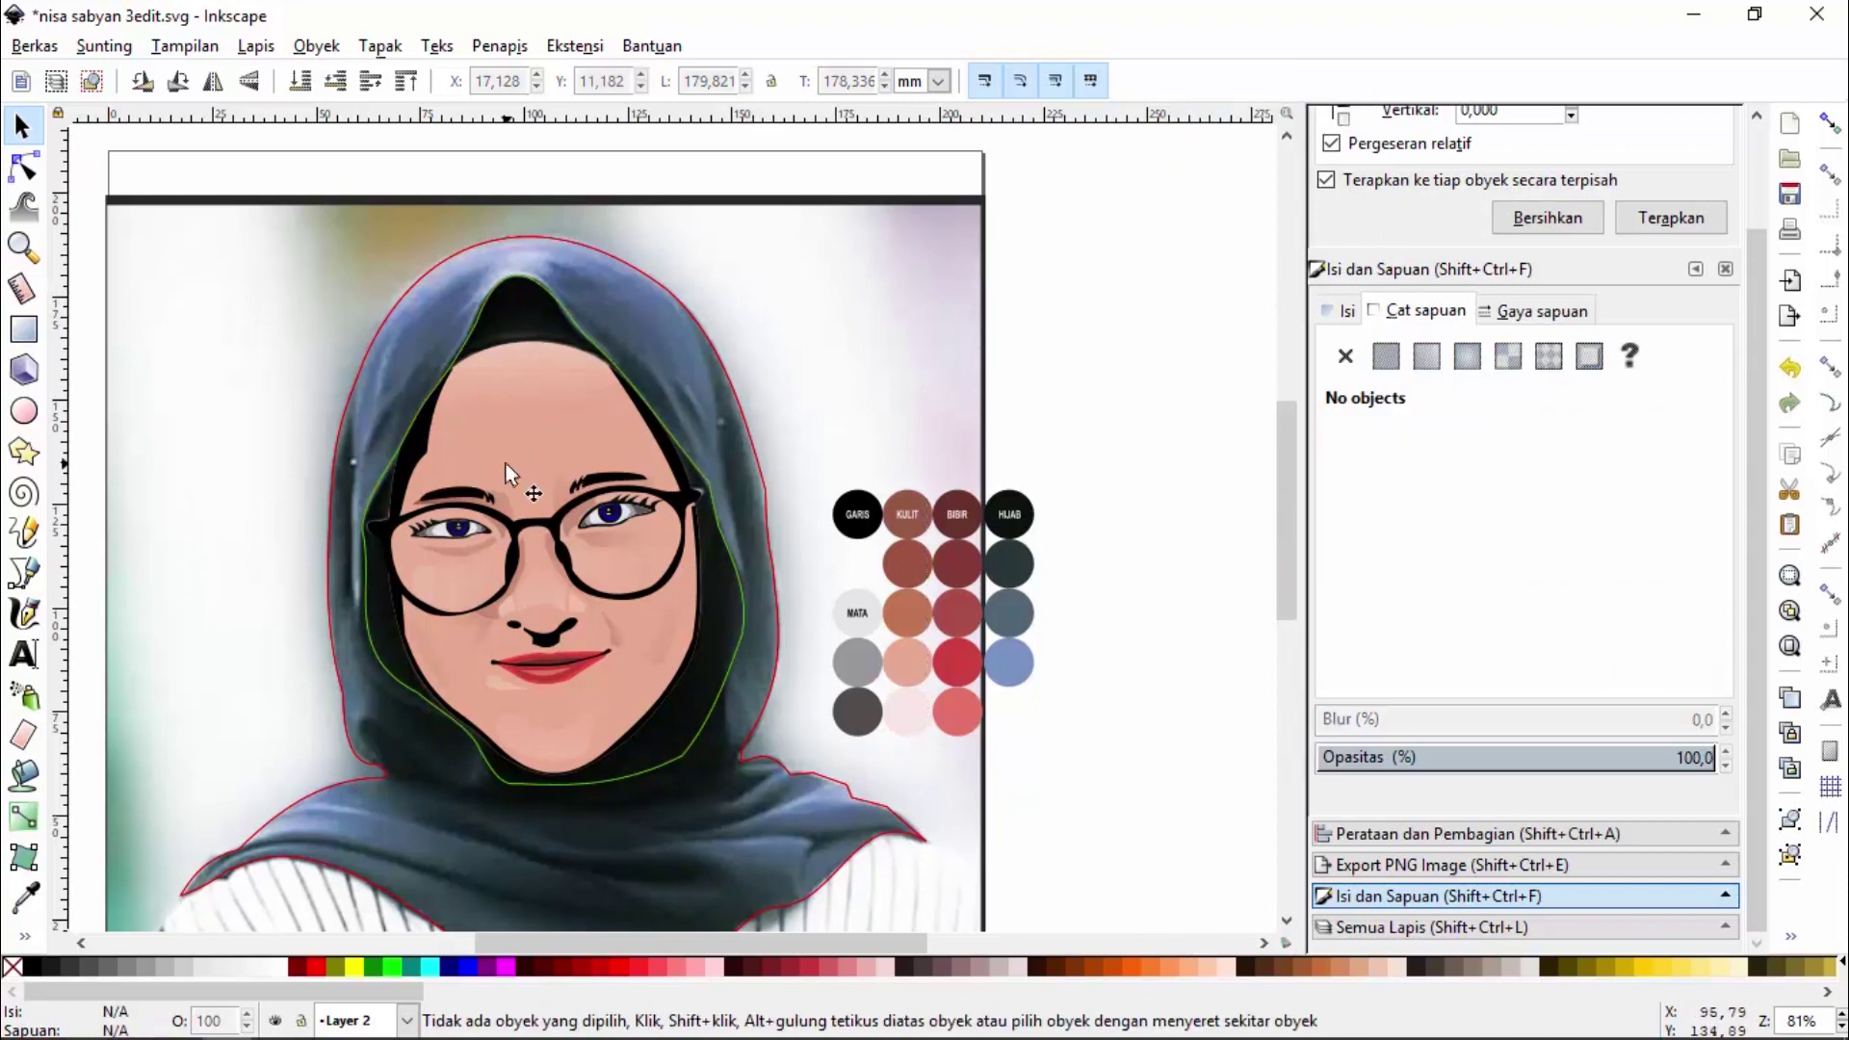
{"action": "left_click", "coordinate": [634, 385]}
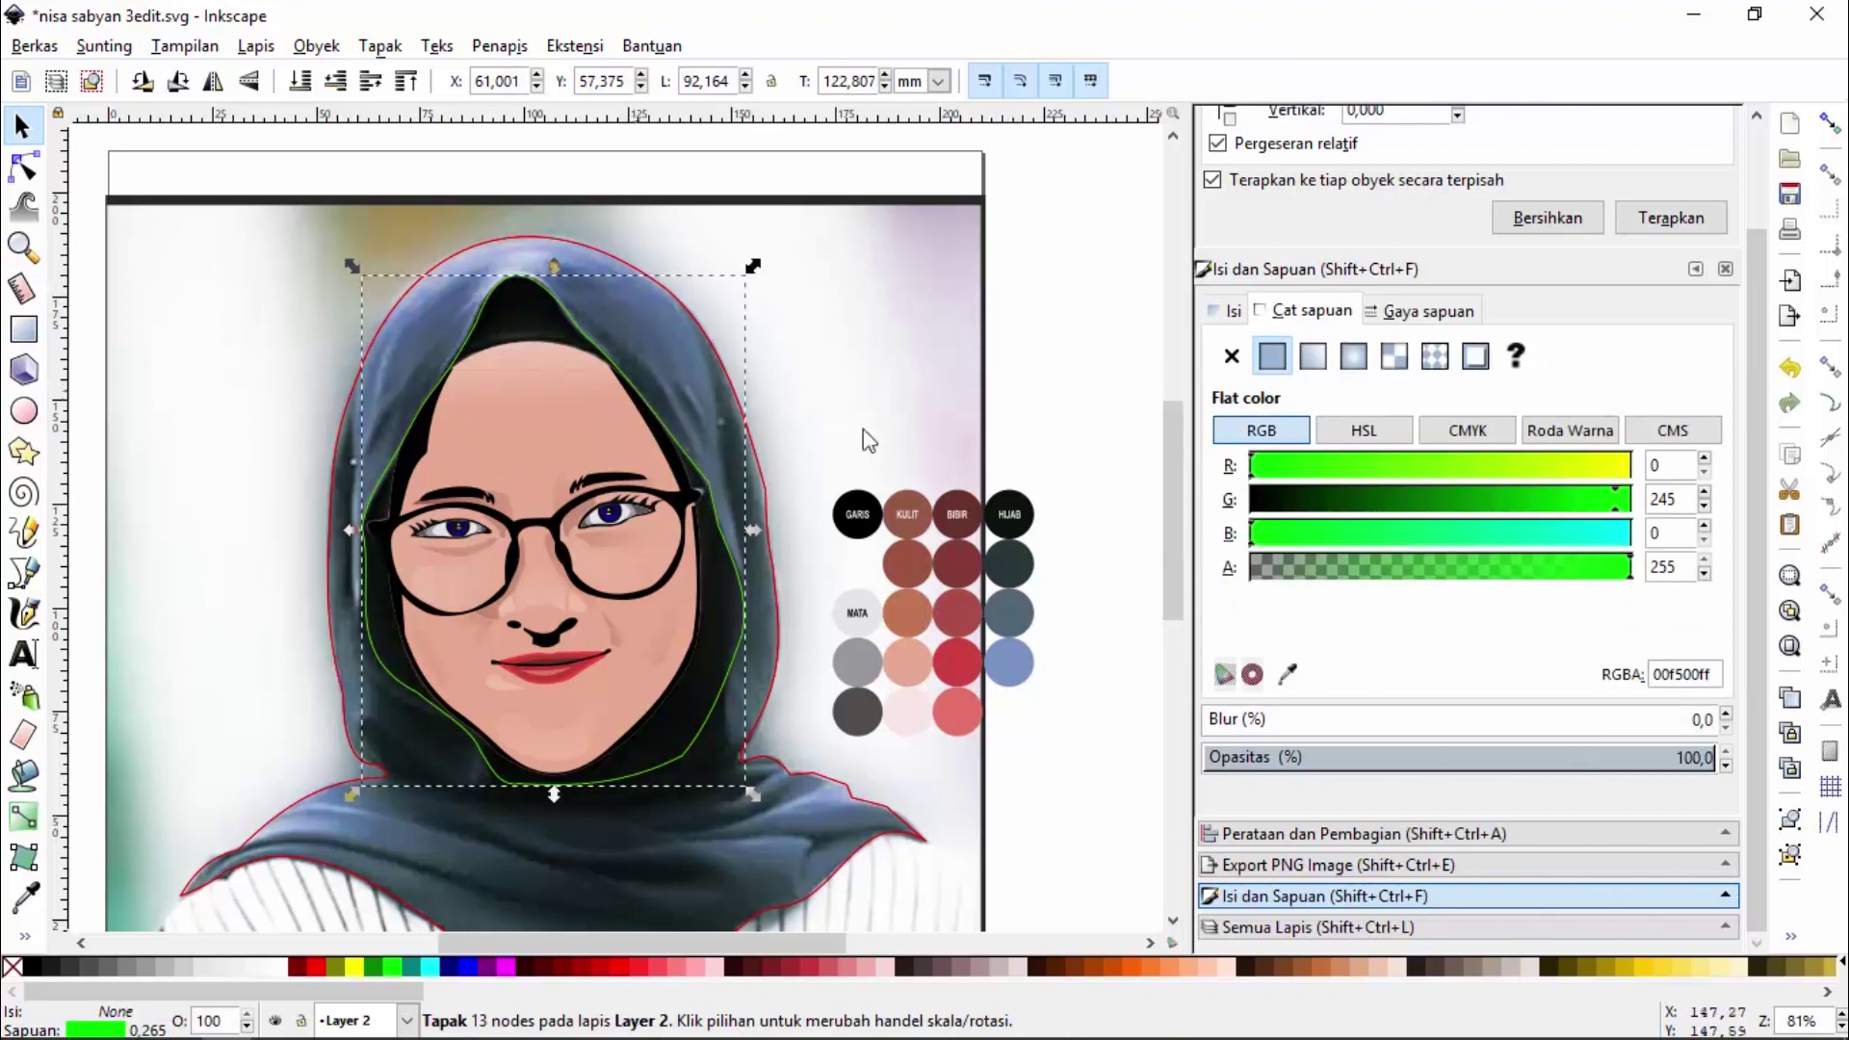
Raise the stroke width and select both the hijab and face outlines
{"action": "left_click", "coordinate": [1413, 314]}
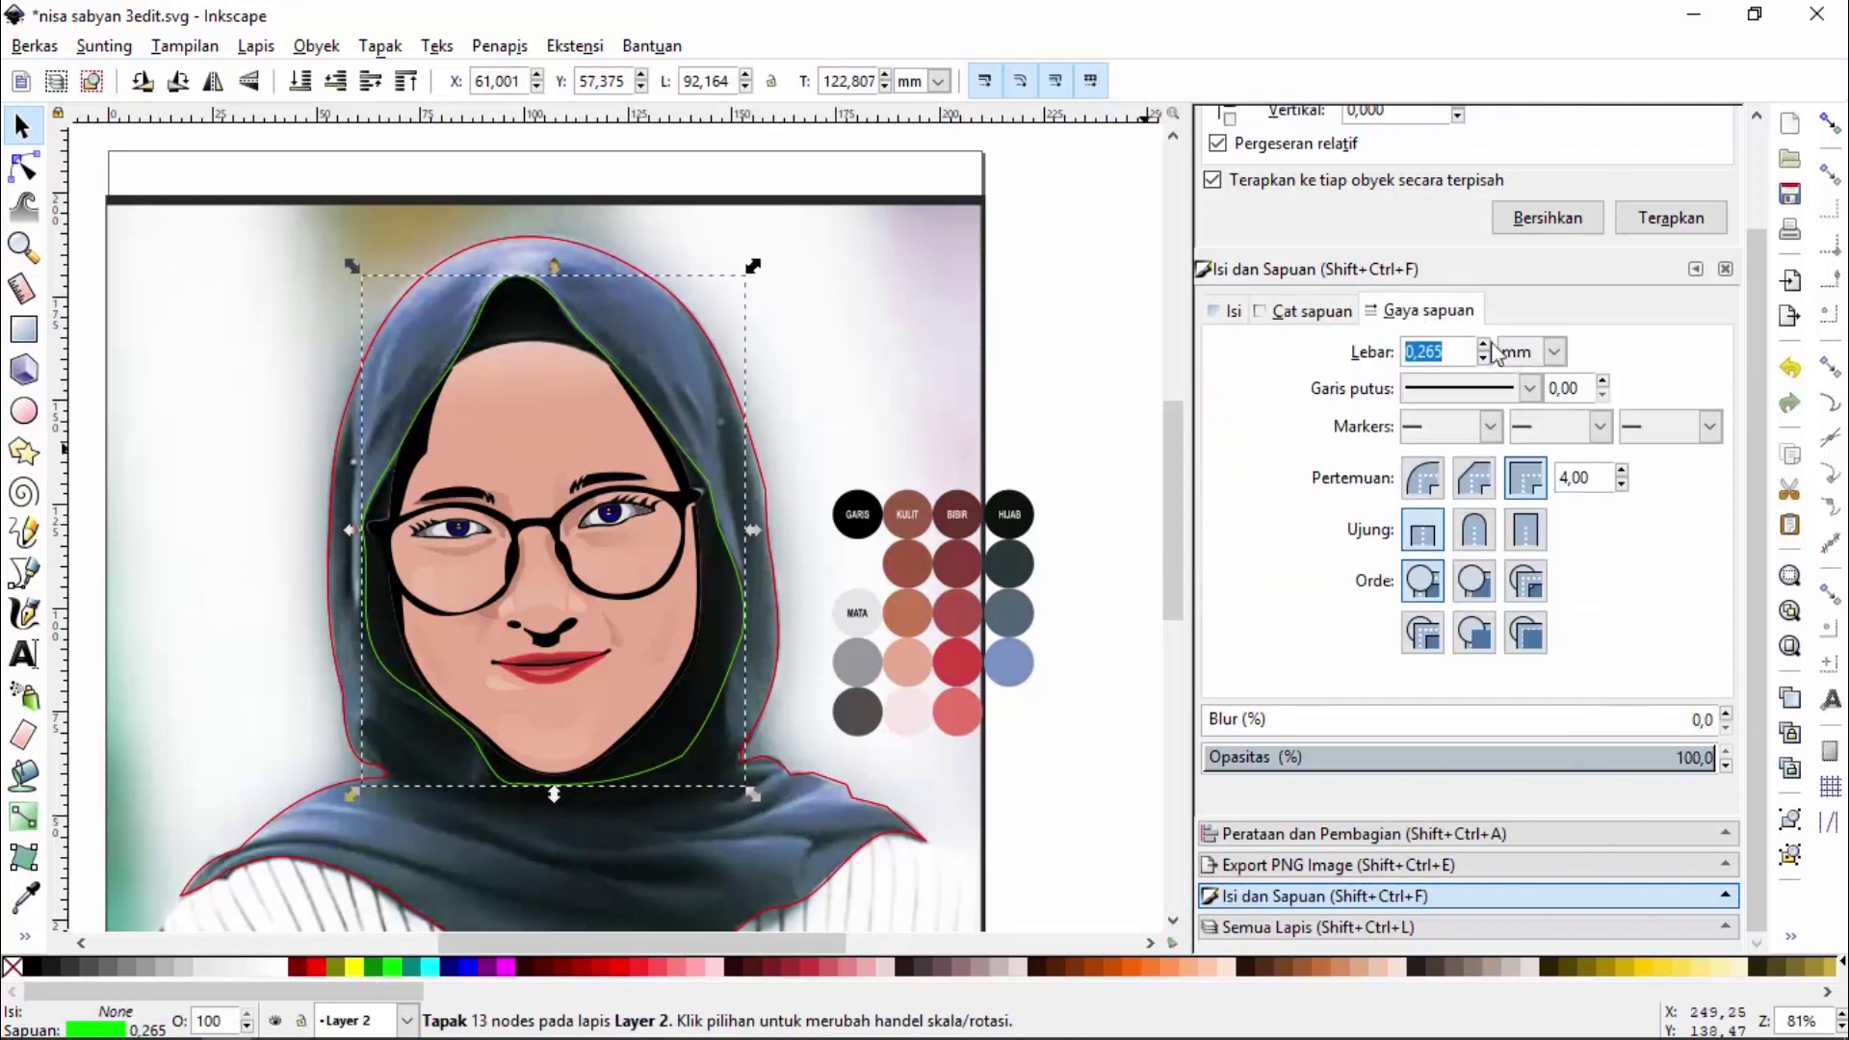
{"action": "scroll", "coordinate": [1483, 344], "scroll_direction": "up", "scroll_amount": 2}
{"action": "scroll", "coordinate": [1483, 344], "scroll_direction": "up", "scroll_amount": 3}
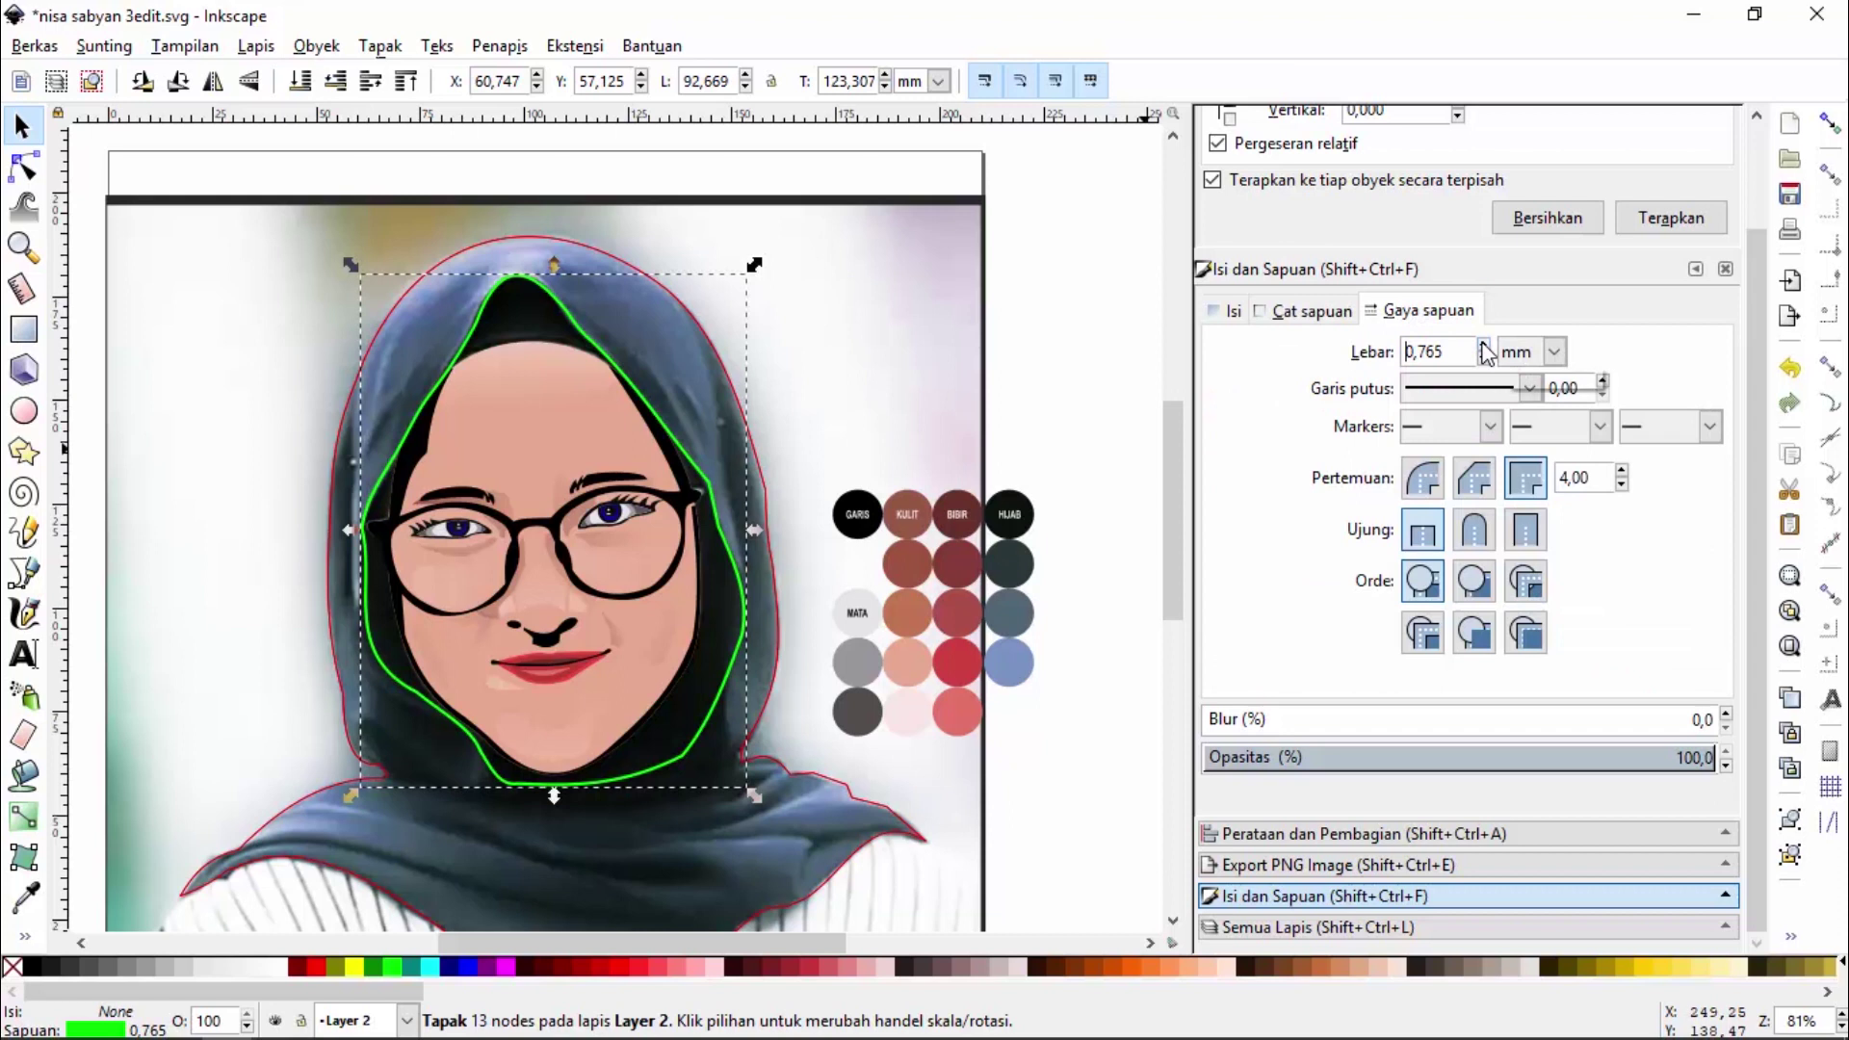
{"action": "left_click", "coordinate": [757, 455]}
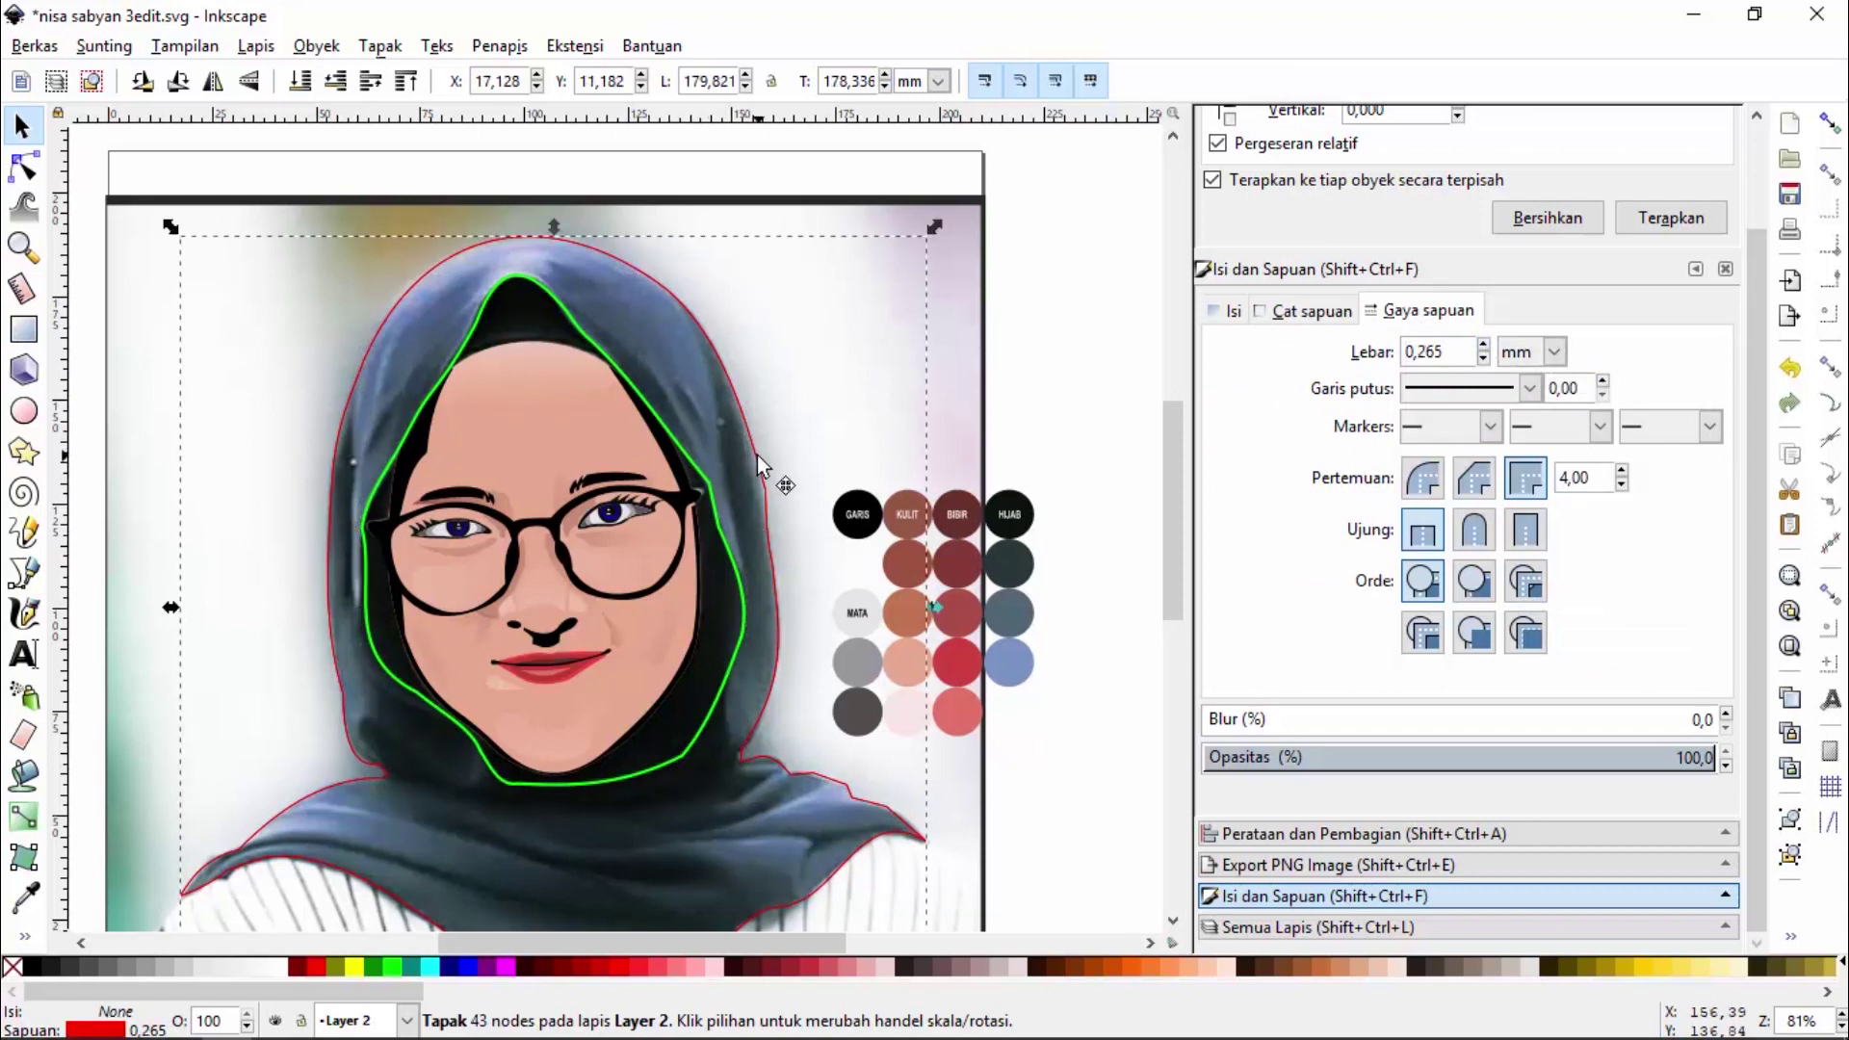
{"action": "scroll", "coordinate": [1486, 348], "scroll_direction": "up", "scroll_amount": 2}
{"action": "scroll", "coordinate": [1486, 348], "scroll_direction": "up", "scroll_amount": 2}
{"action": "scroll", "coordinate": [1487, 349], "scroll_direction": "up", "scroll_amount": 3}
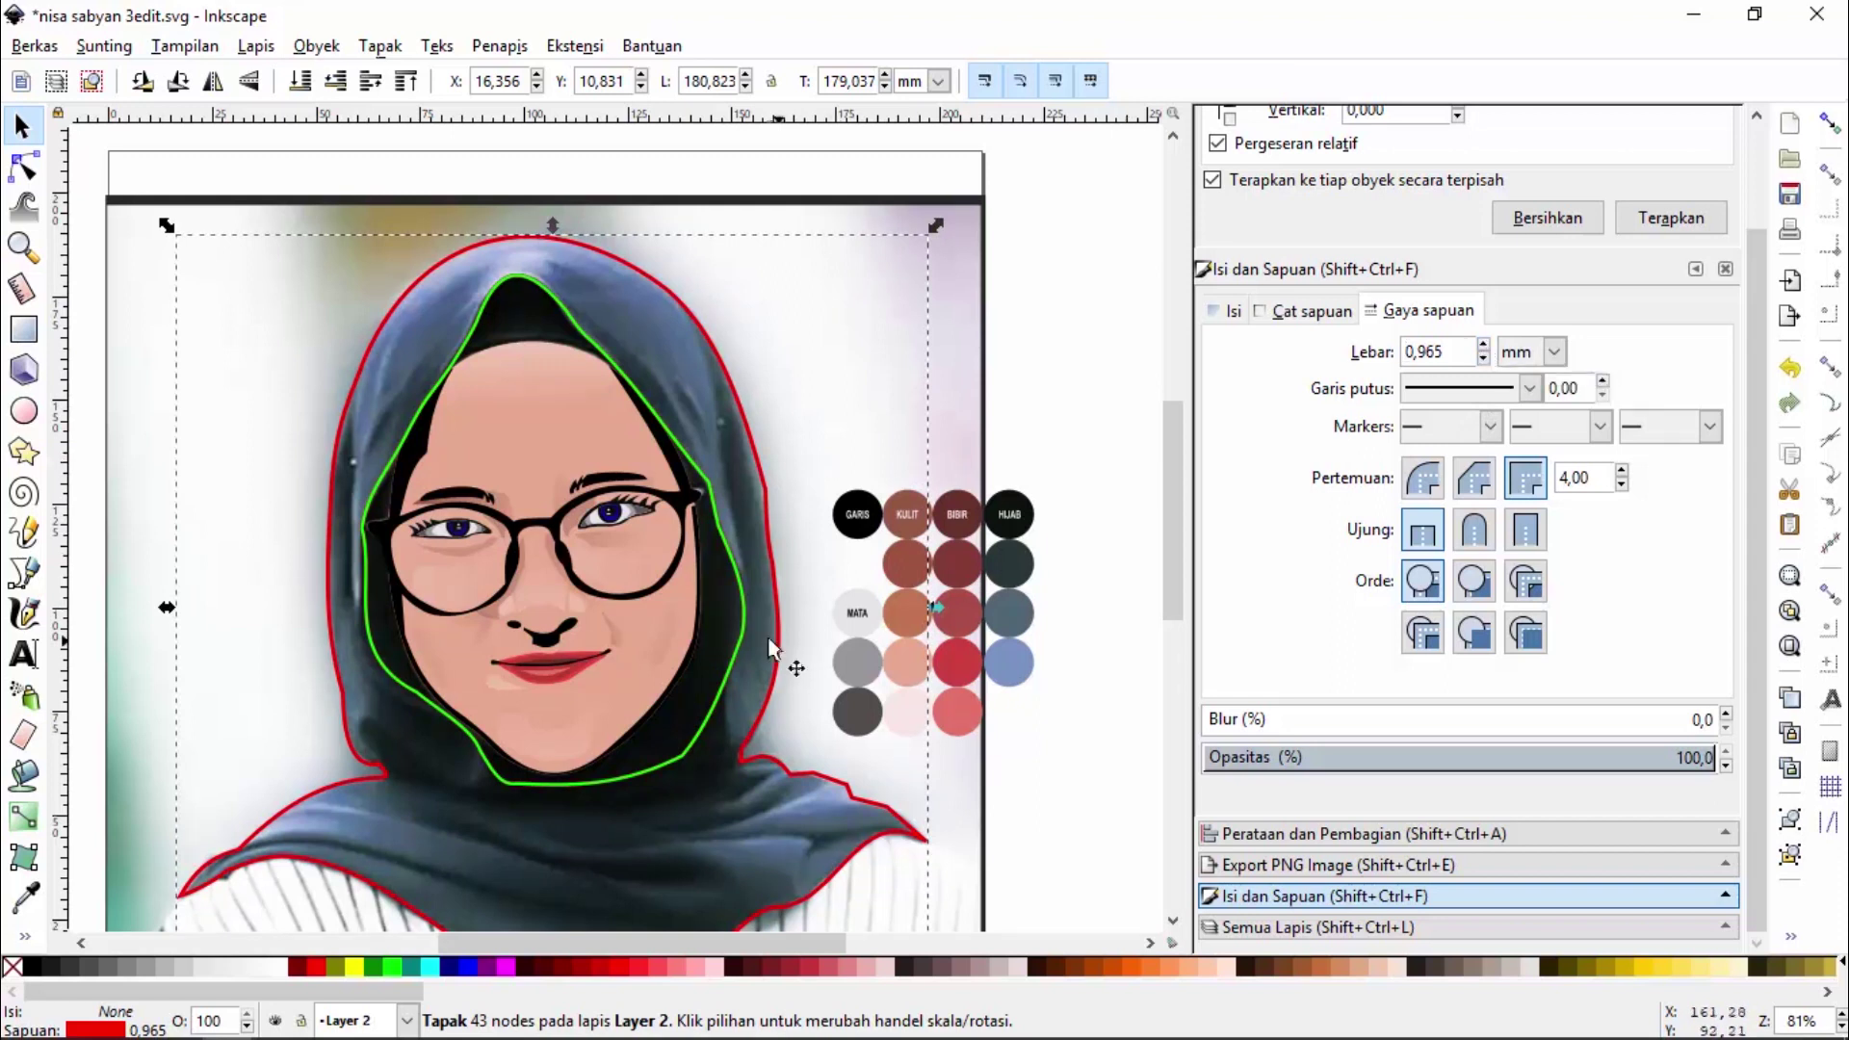
{"action": "left_click", "coordinate": [744, 609], "text": "shift"}
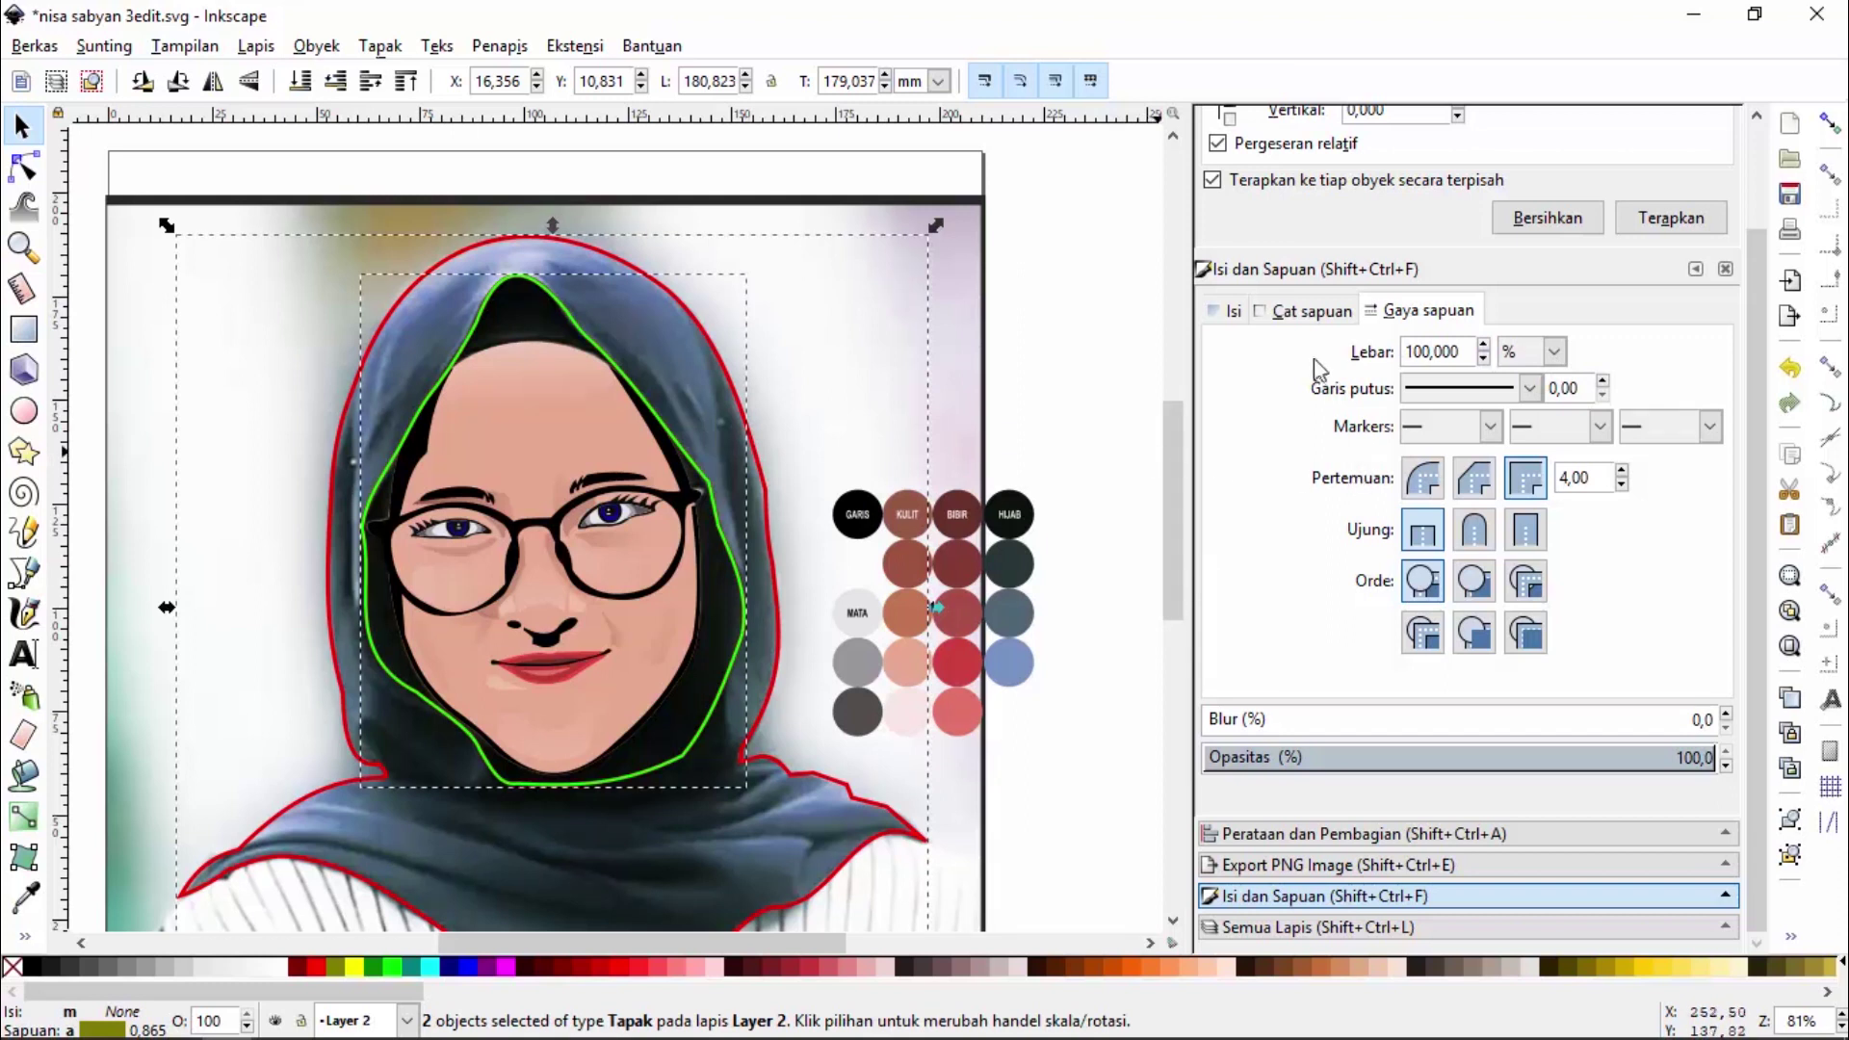
Give both outlines the dark stroke colour sampled from the hijab and group them
{"action": "left_click", "coordinate": [1321, 314]}
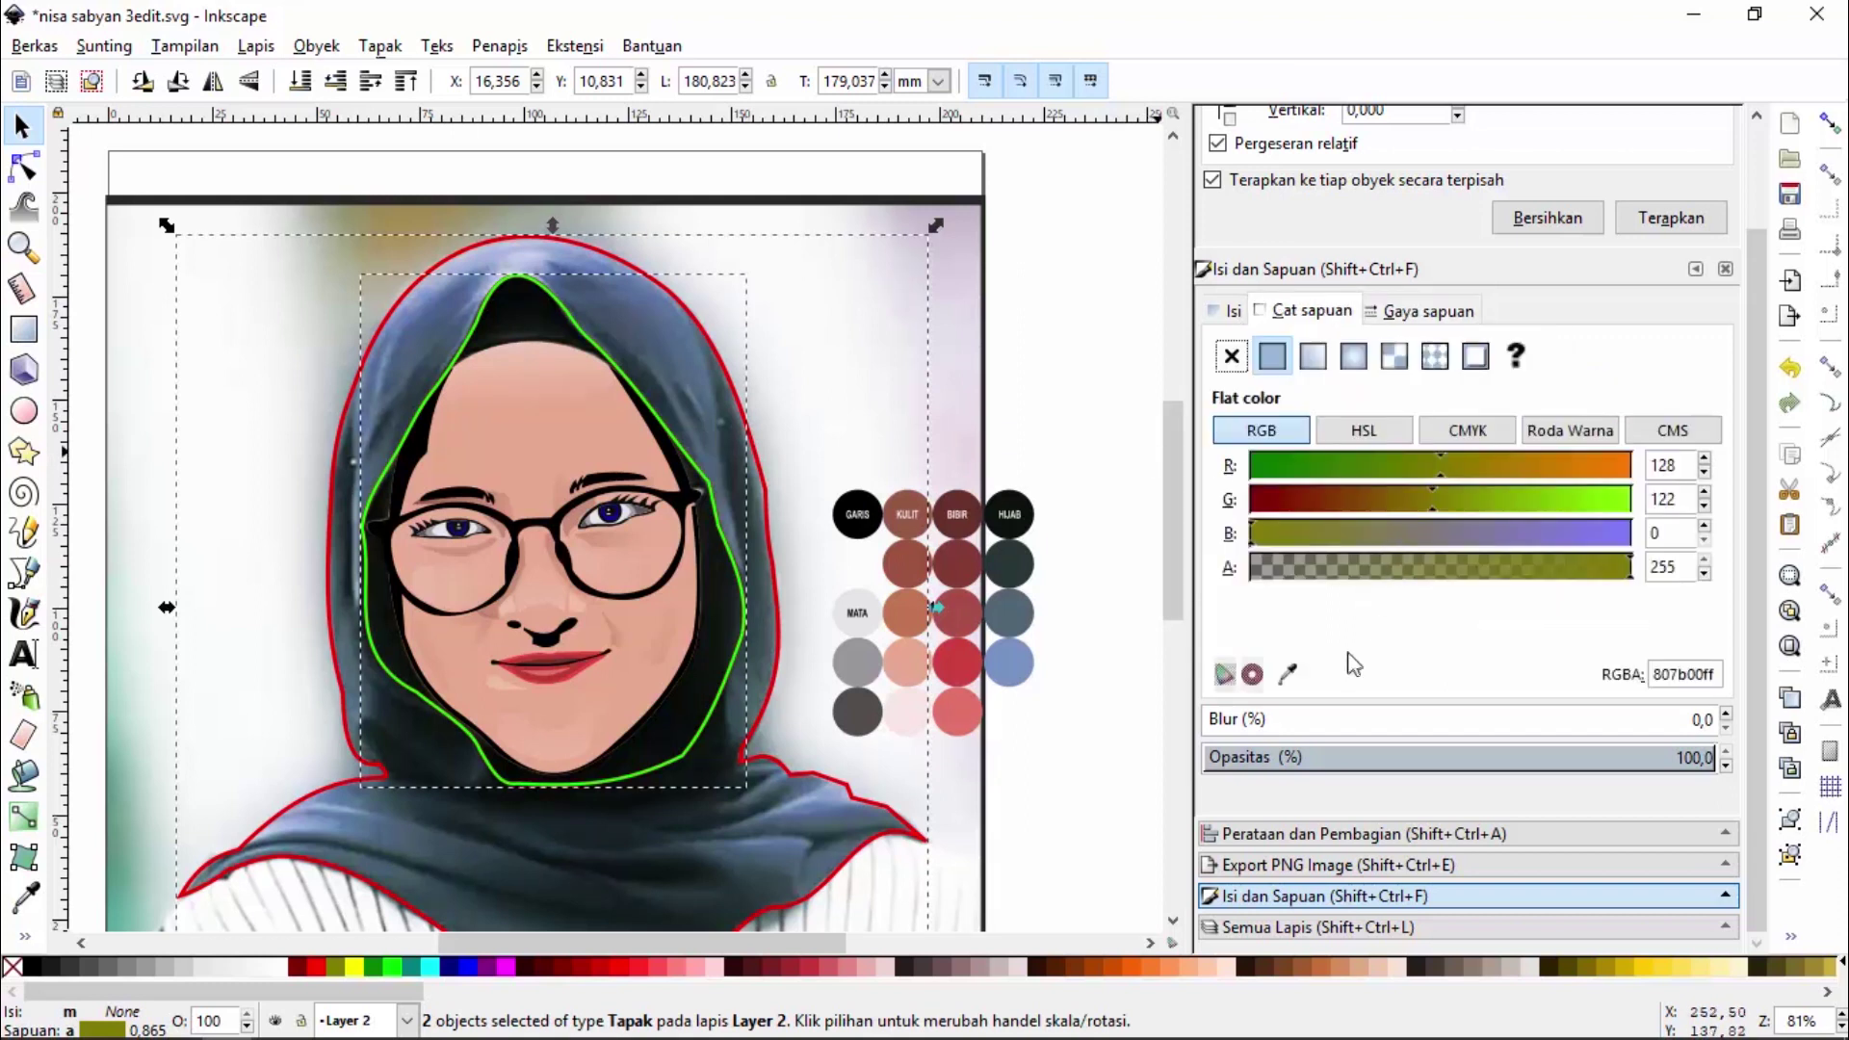
{"action": "left_click", "coordinate": [1288, 675]}
{"action": "left_click", "coordinate": [517, 334]}
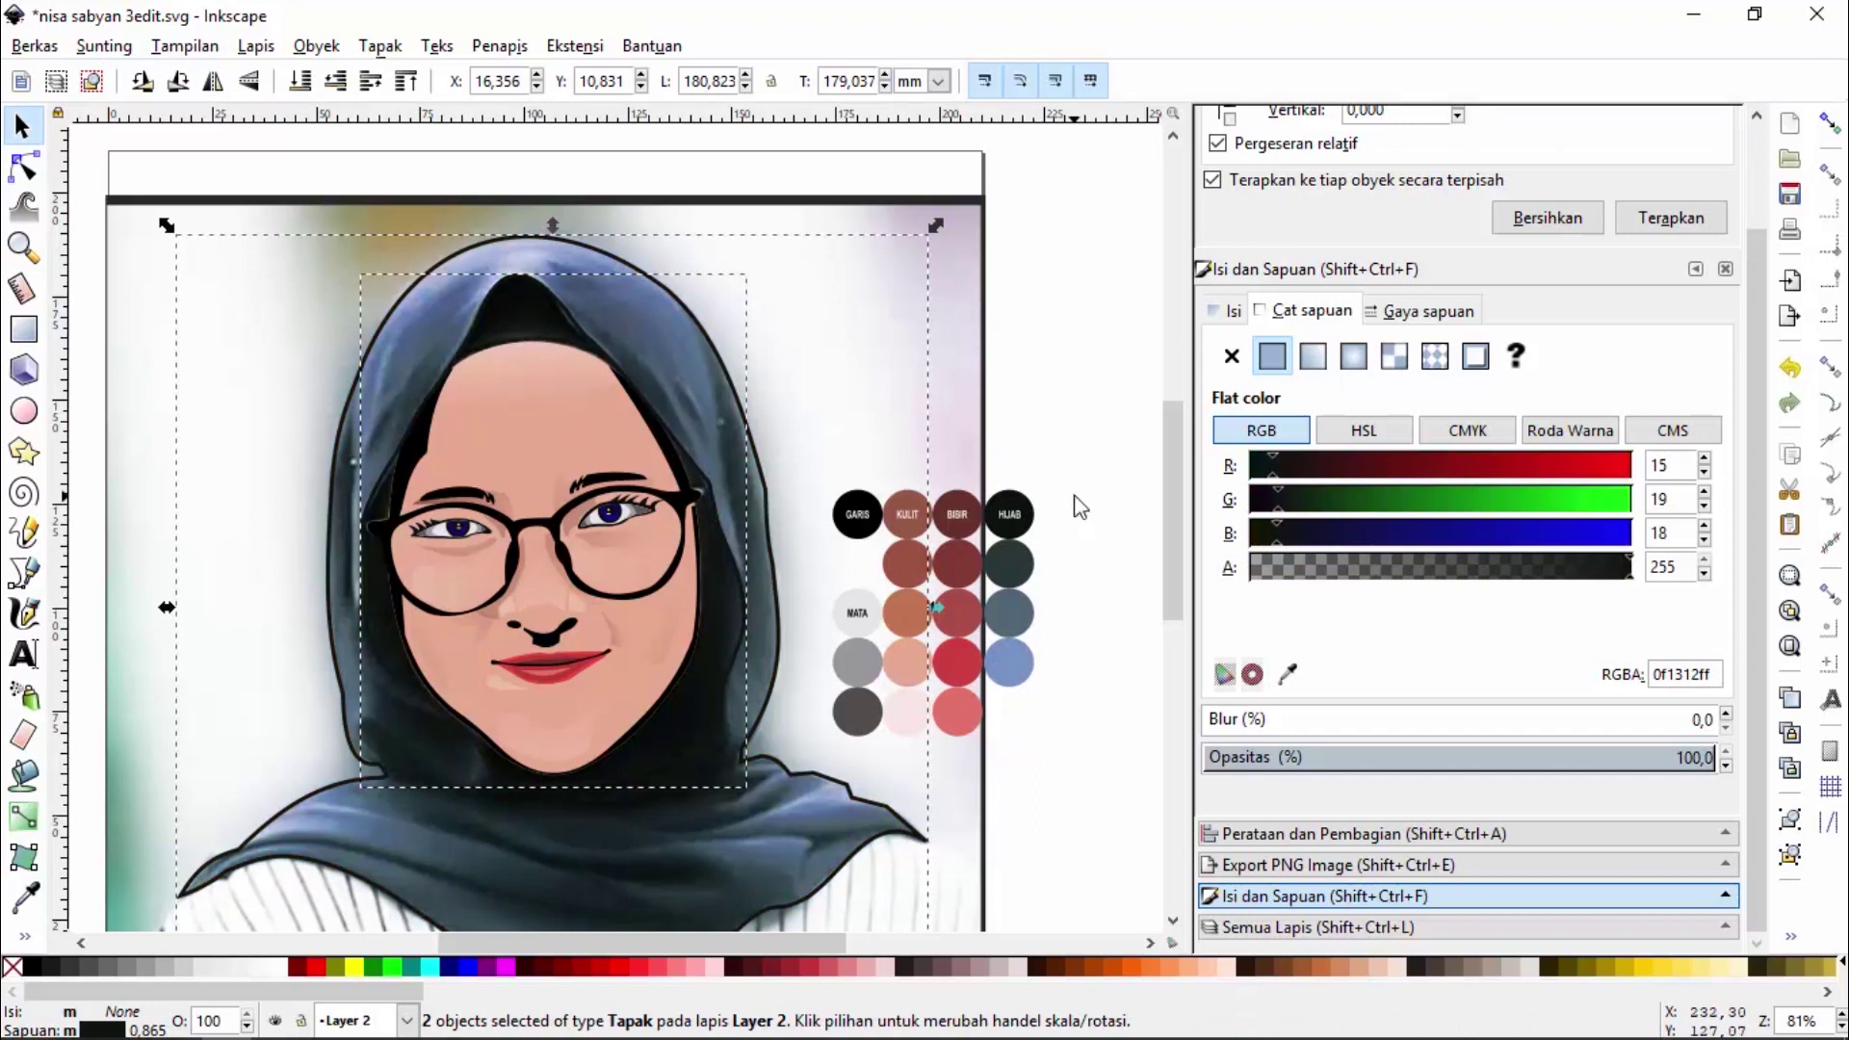
{"action": "key", "text": "ctrl+g"}
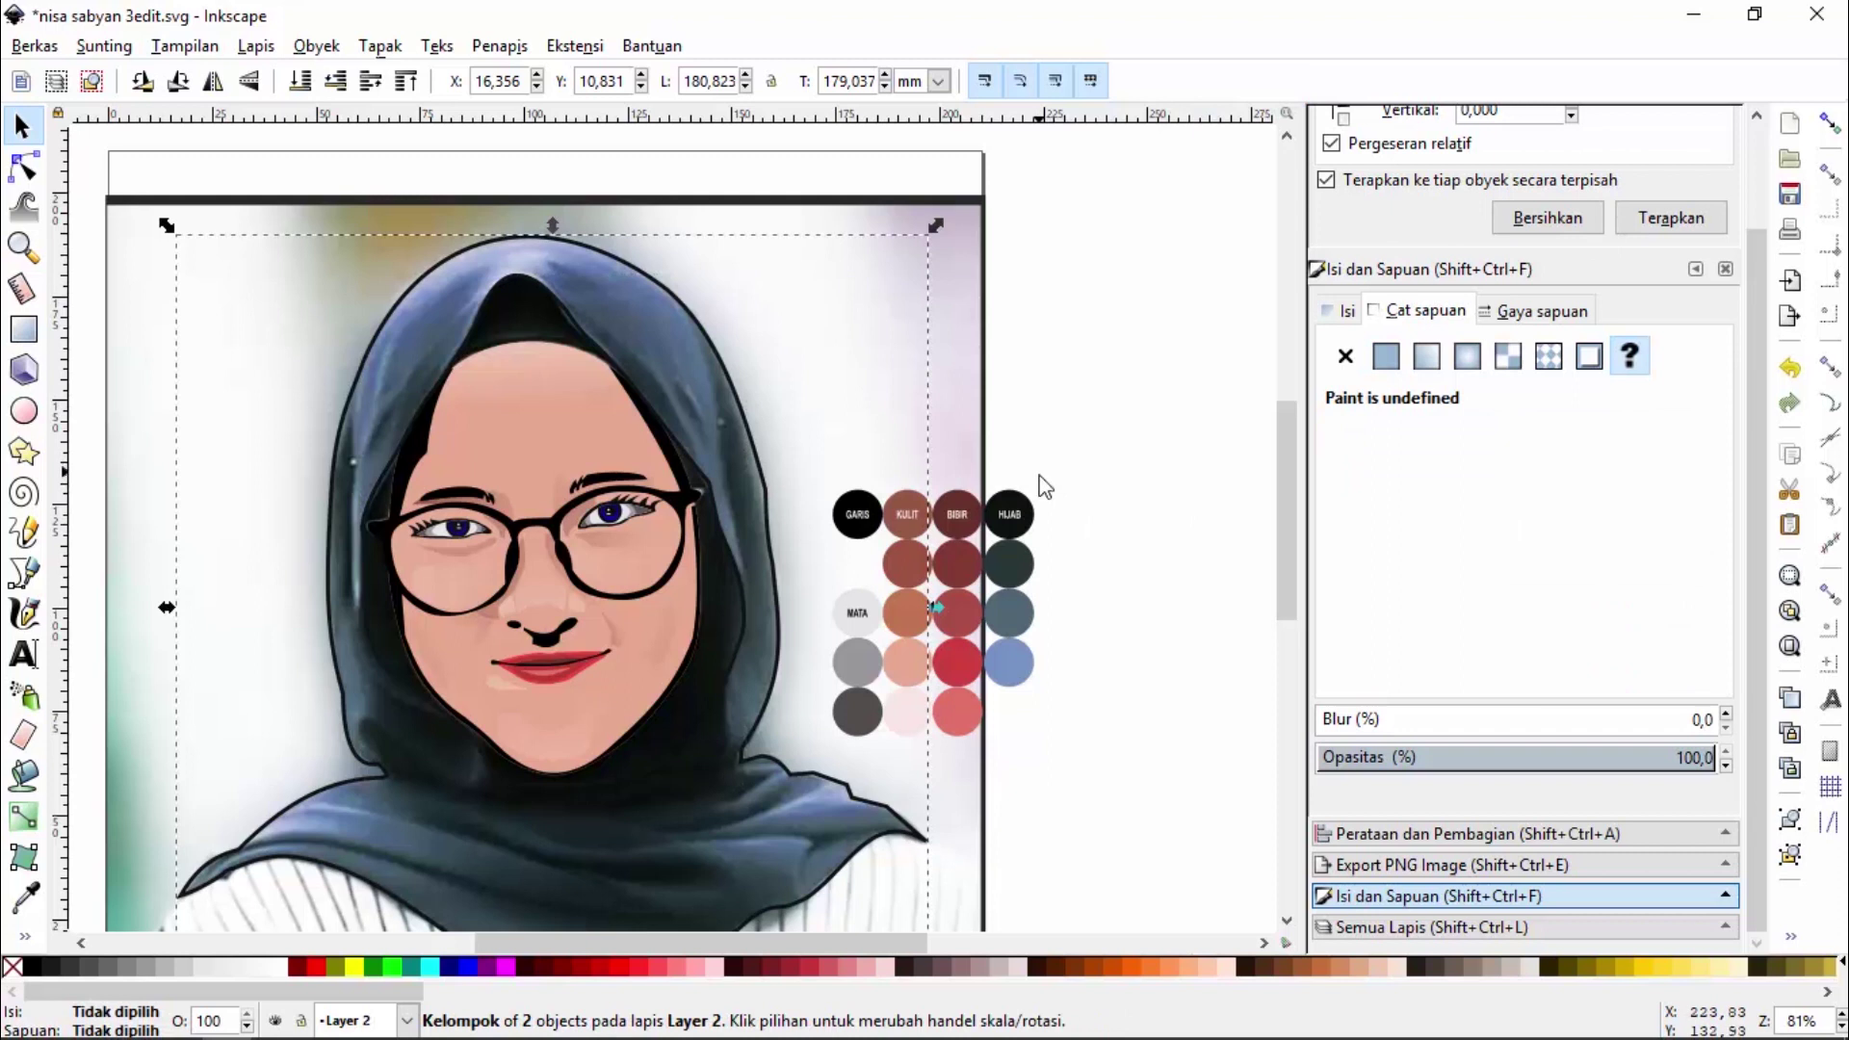
Zoom in on the hijab and trace a closed fold shape at its top-left crown
{"action": "left_click", "coordinate": [1059, 365]}
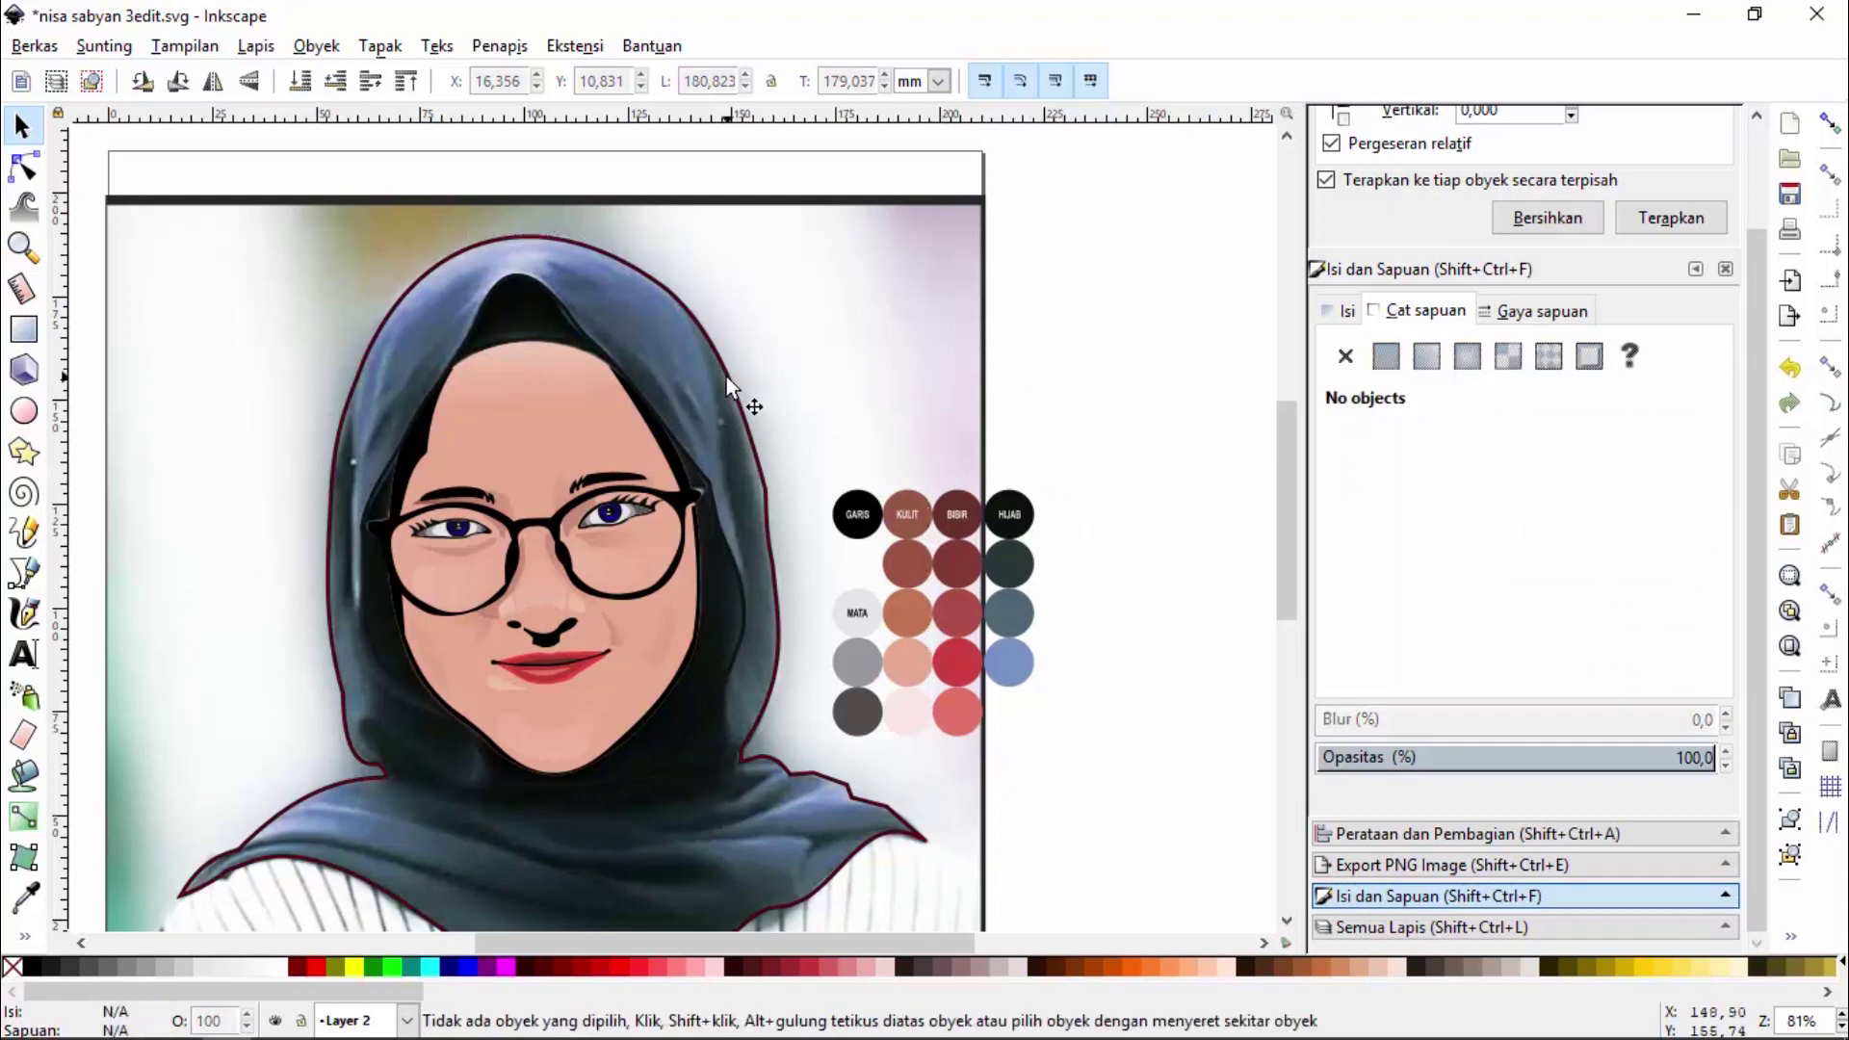
{"action": "left_click", "coordinate": [27, 253]}
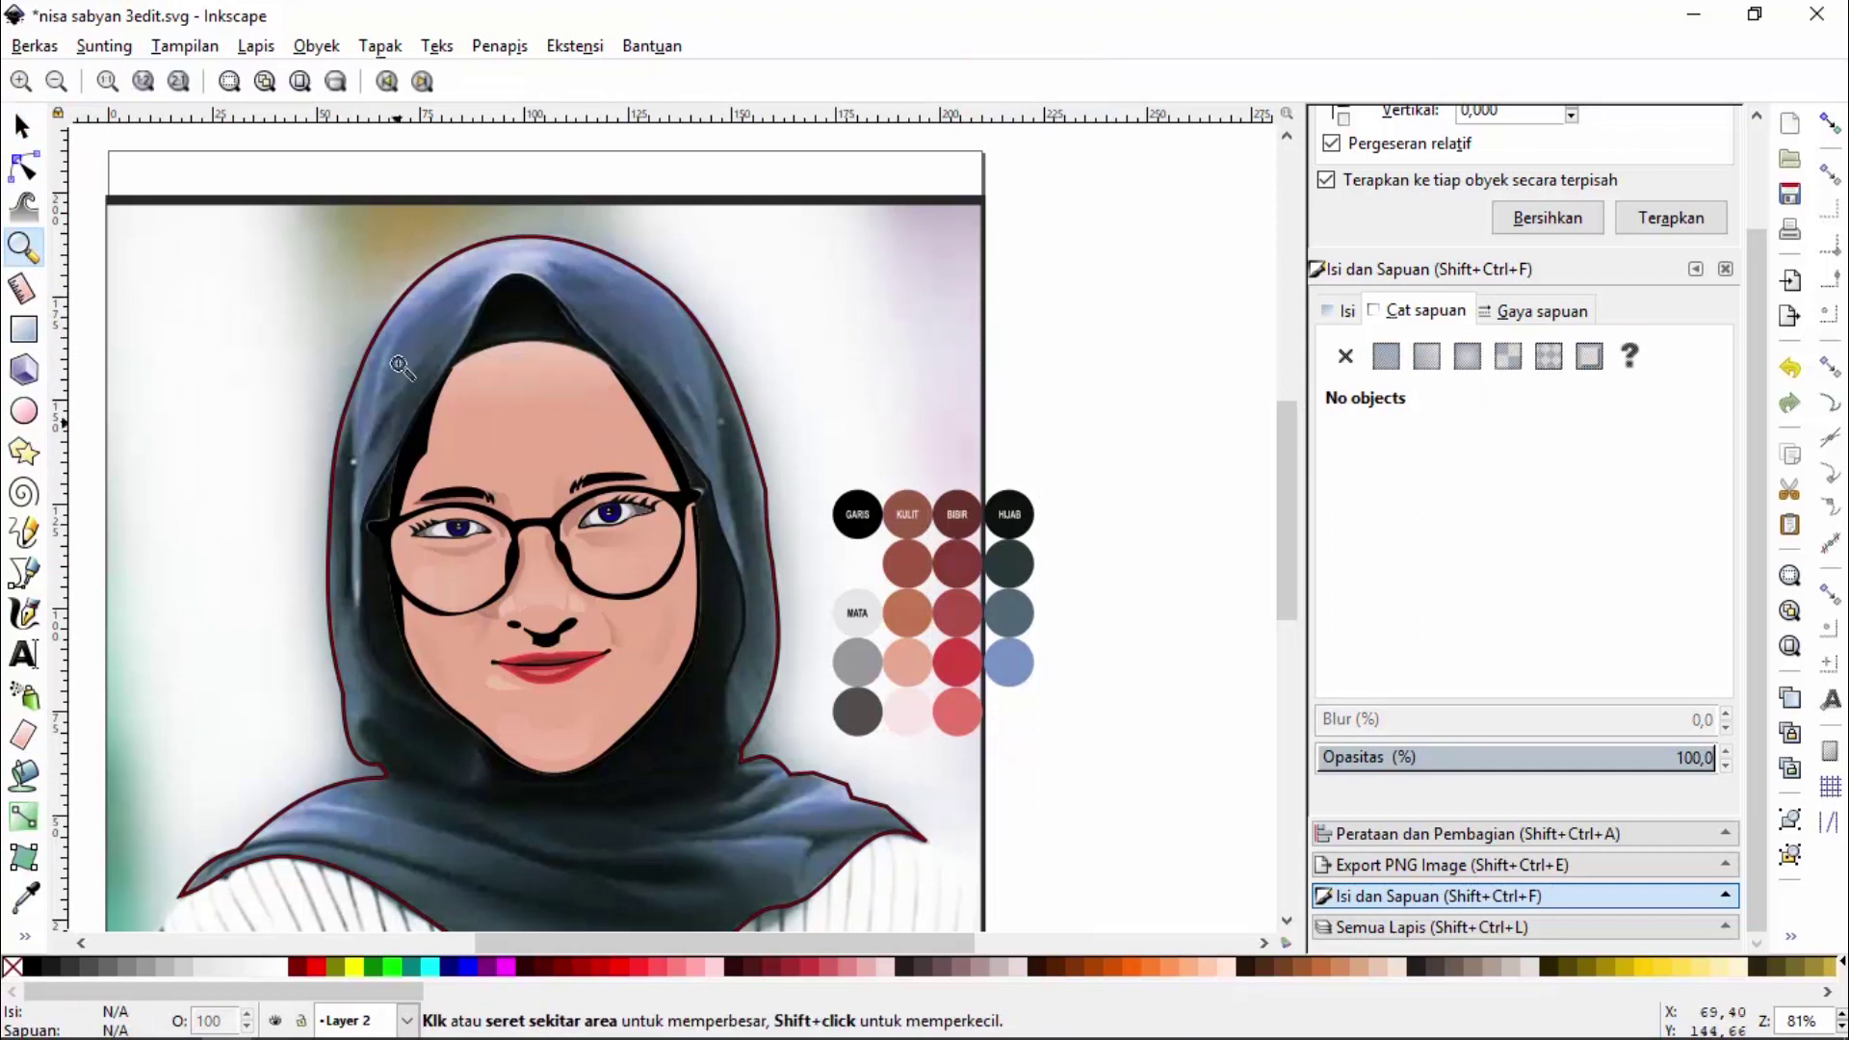
{"action": "left_click_drag", "start_coordinate": [375, 349], "coordinate": [872, 780]}
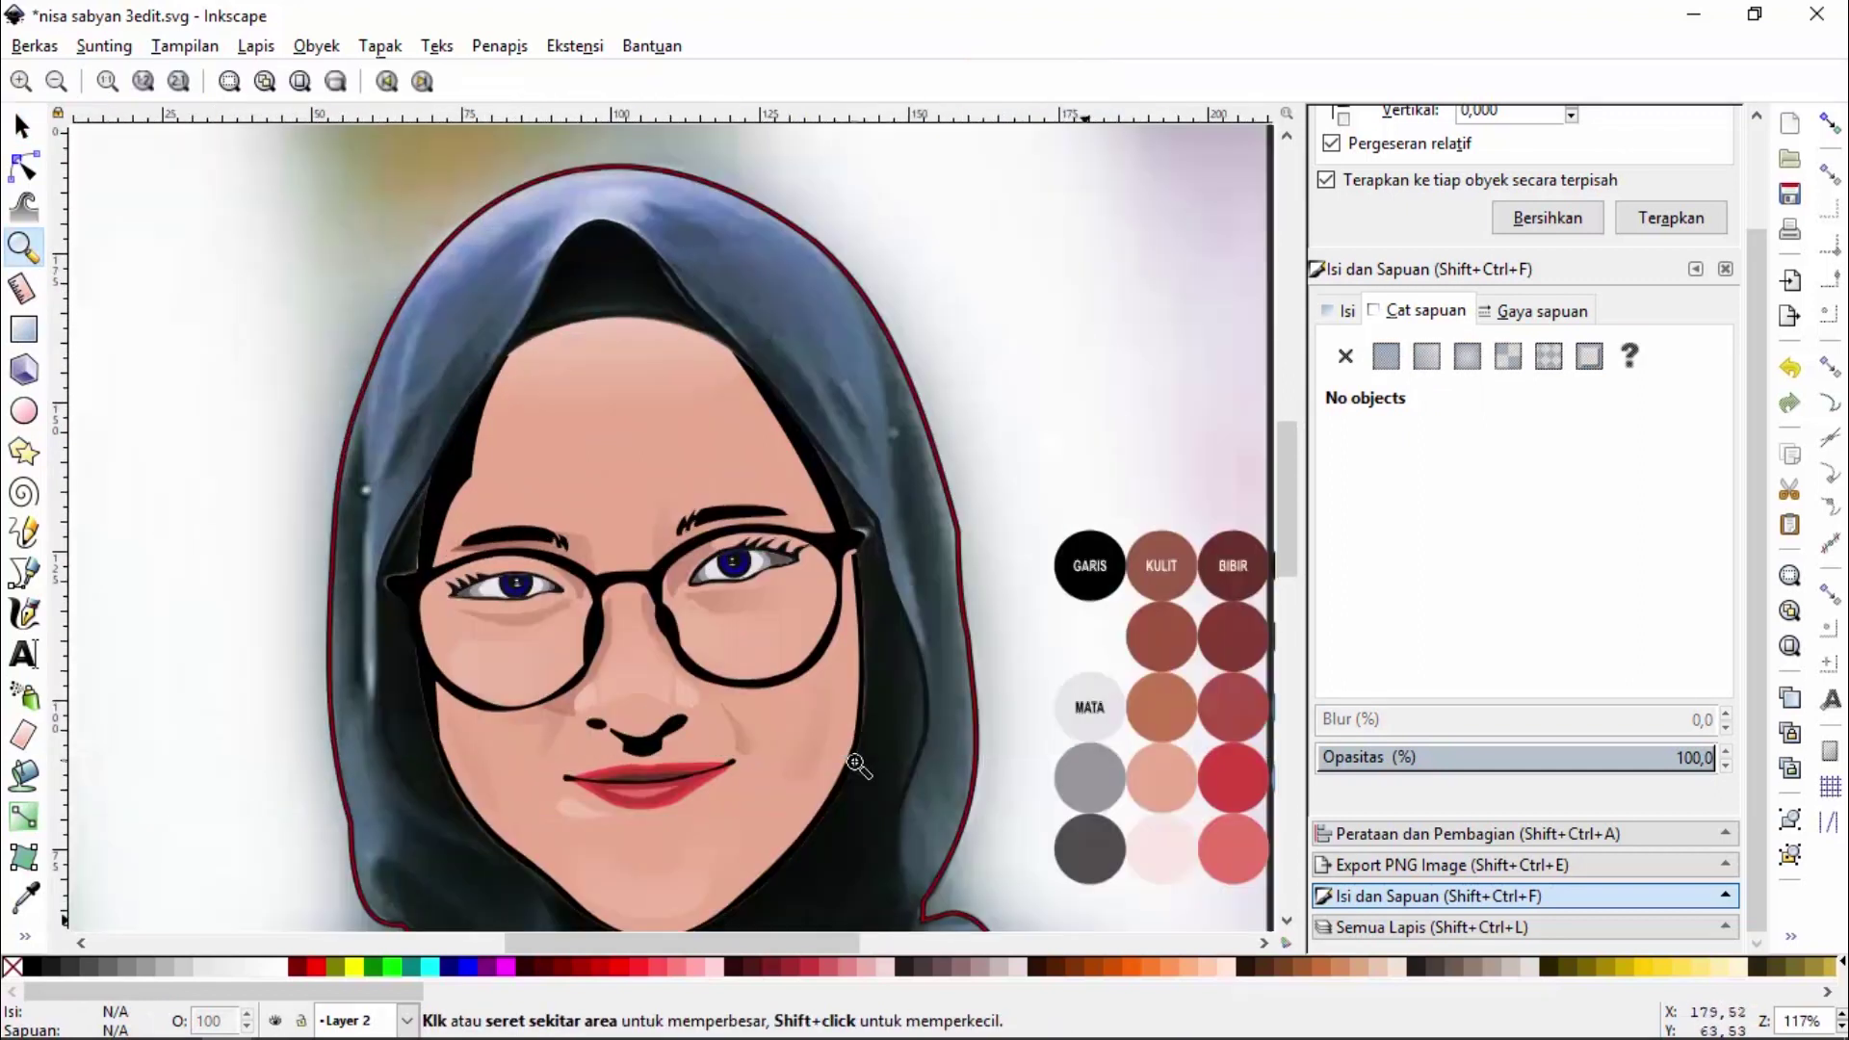
{"action": "left_click", "coordinate": [23, 573]}
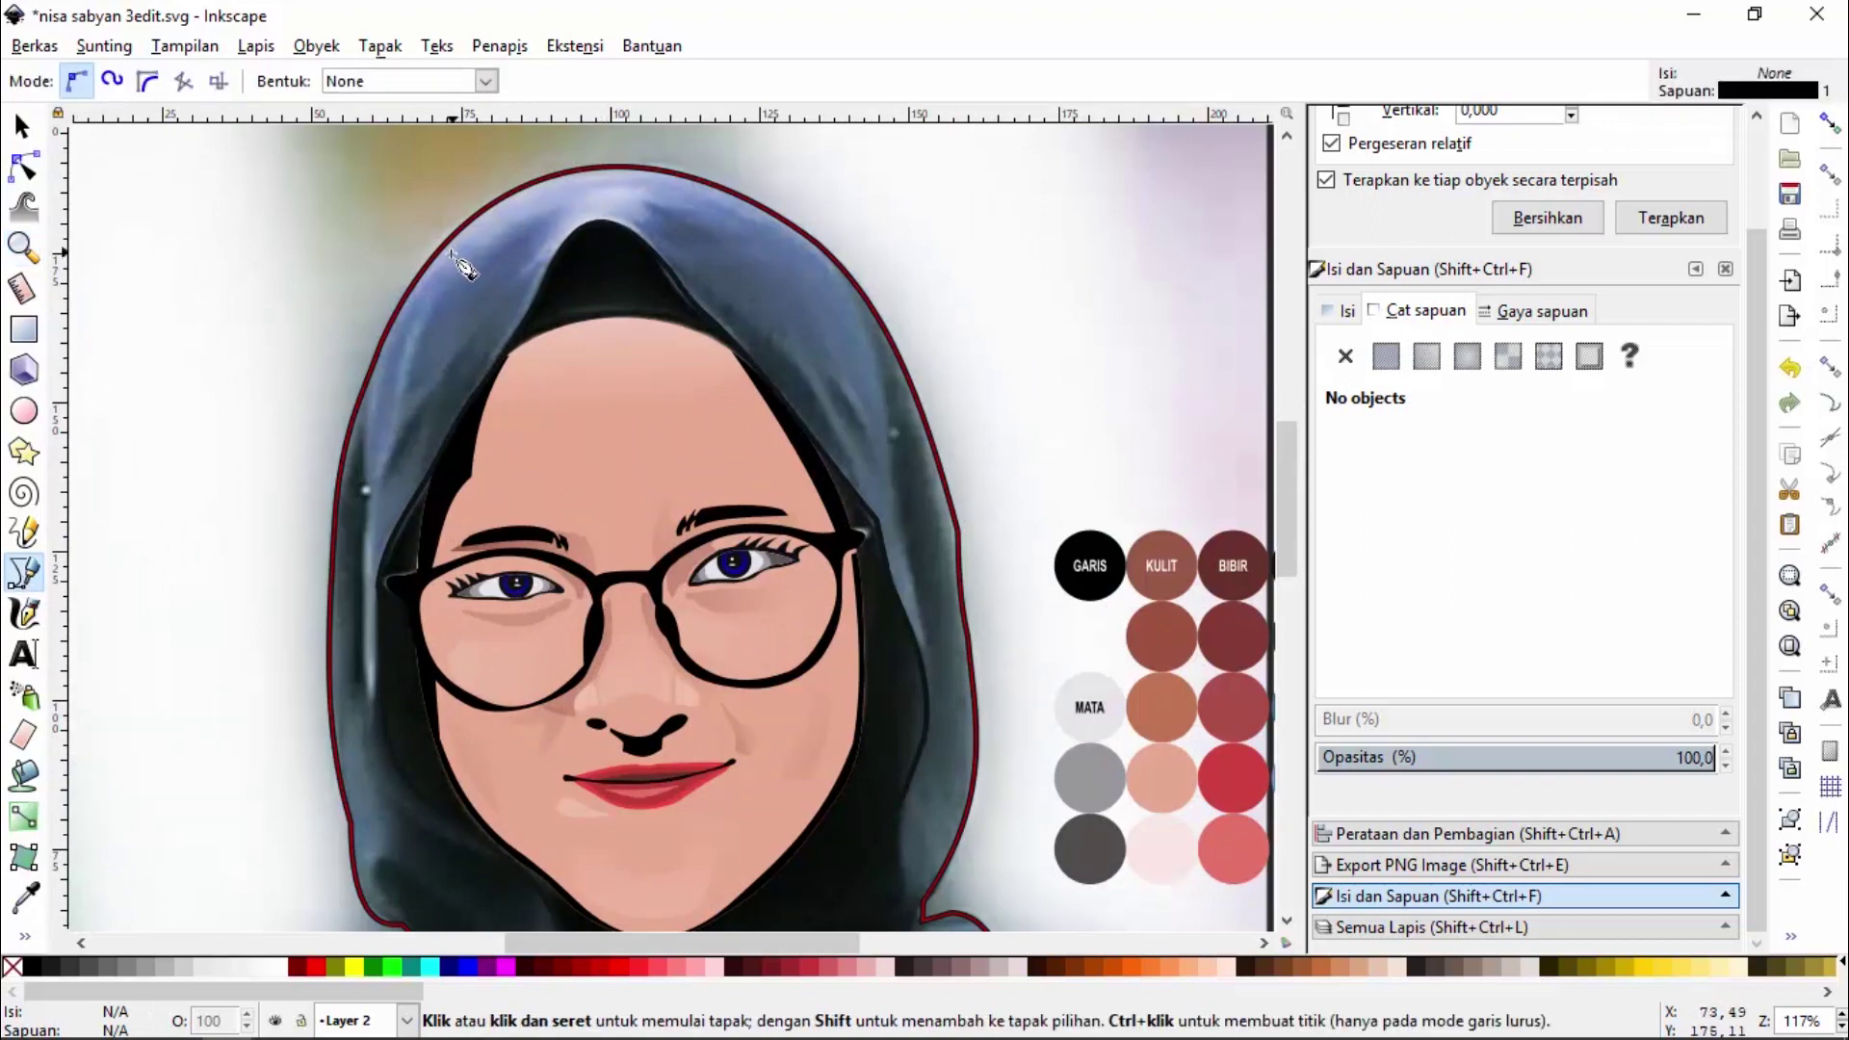
{"action": "left_click", "coordinate": [389, 247]}
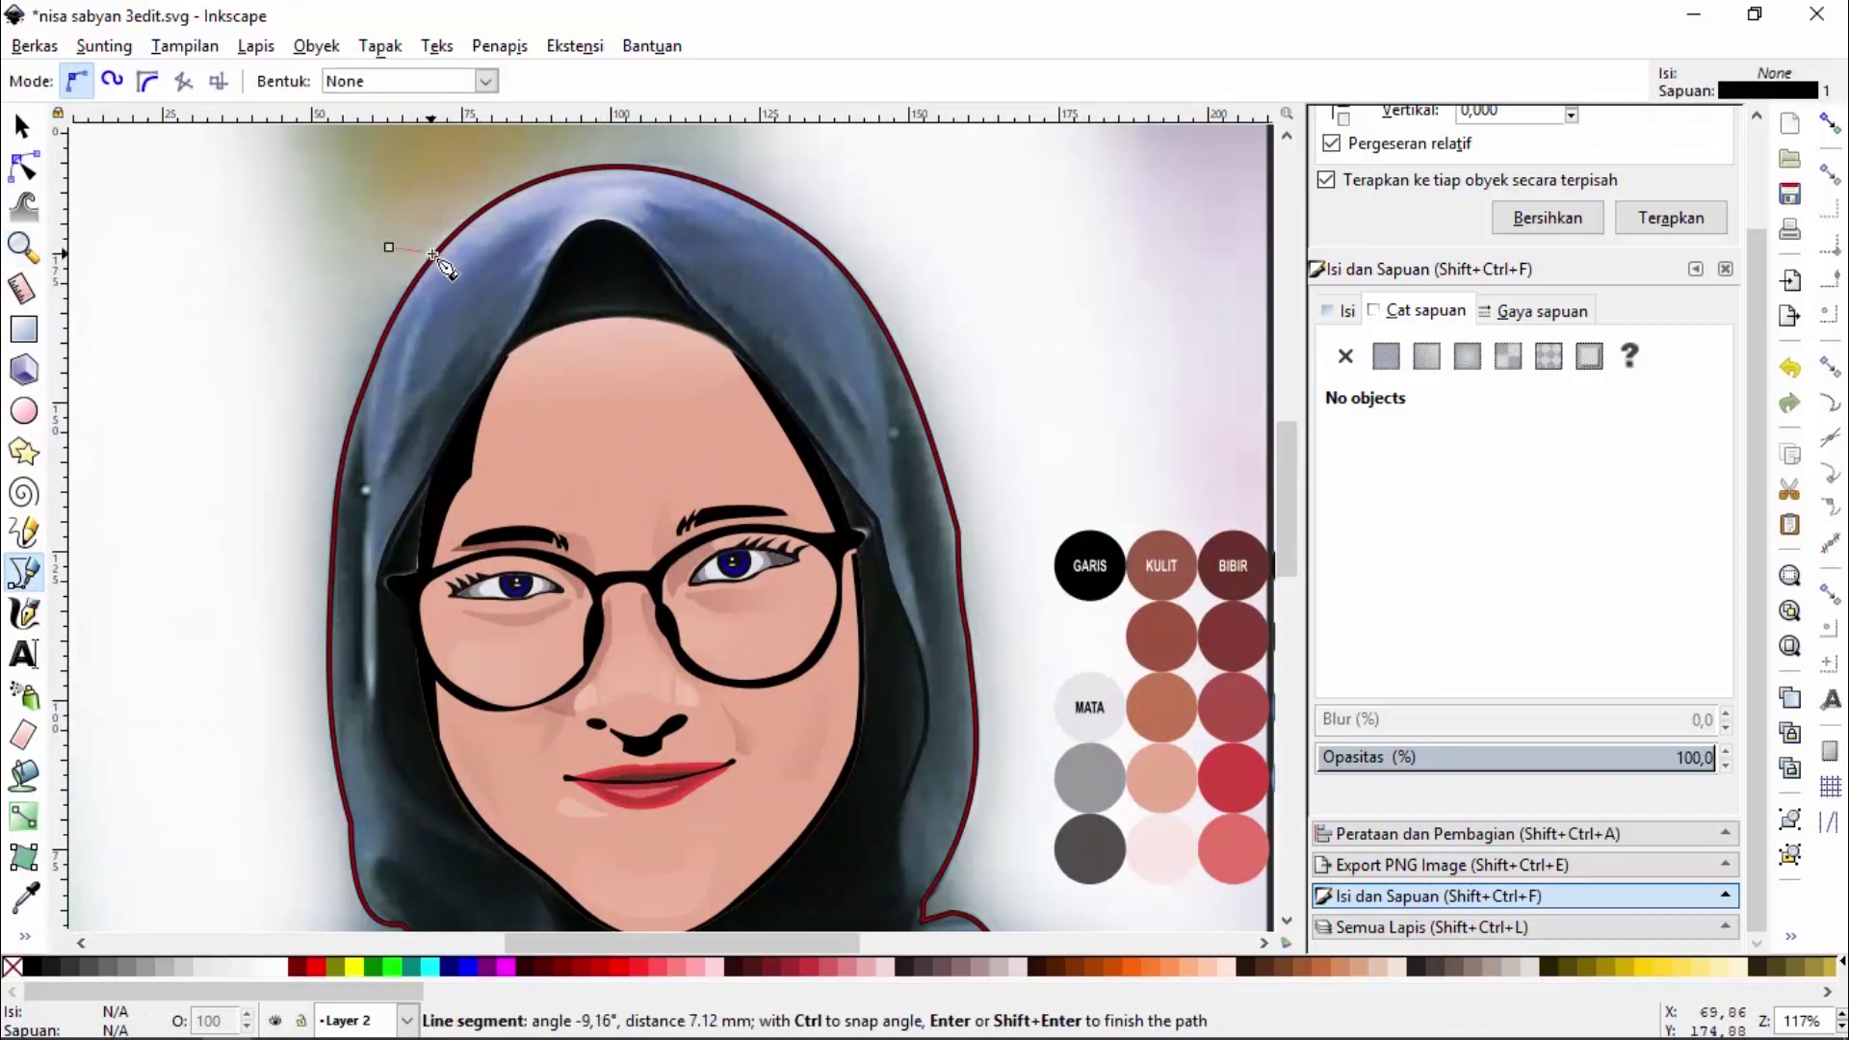
{"action": "left_click", "coordinate": [506, 235]}
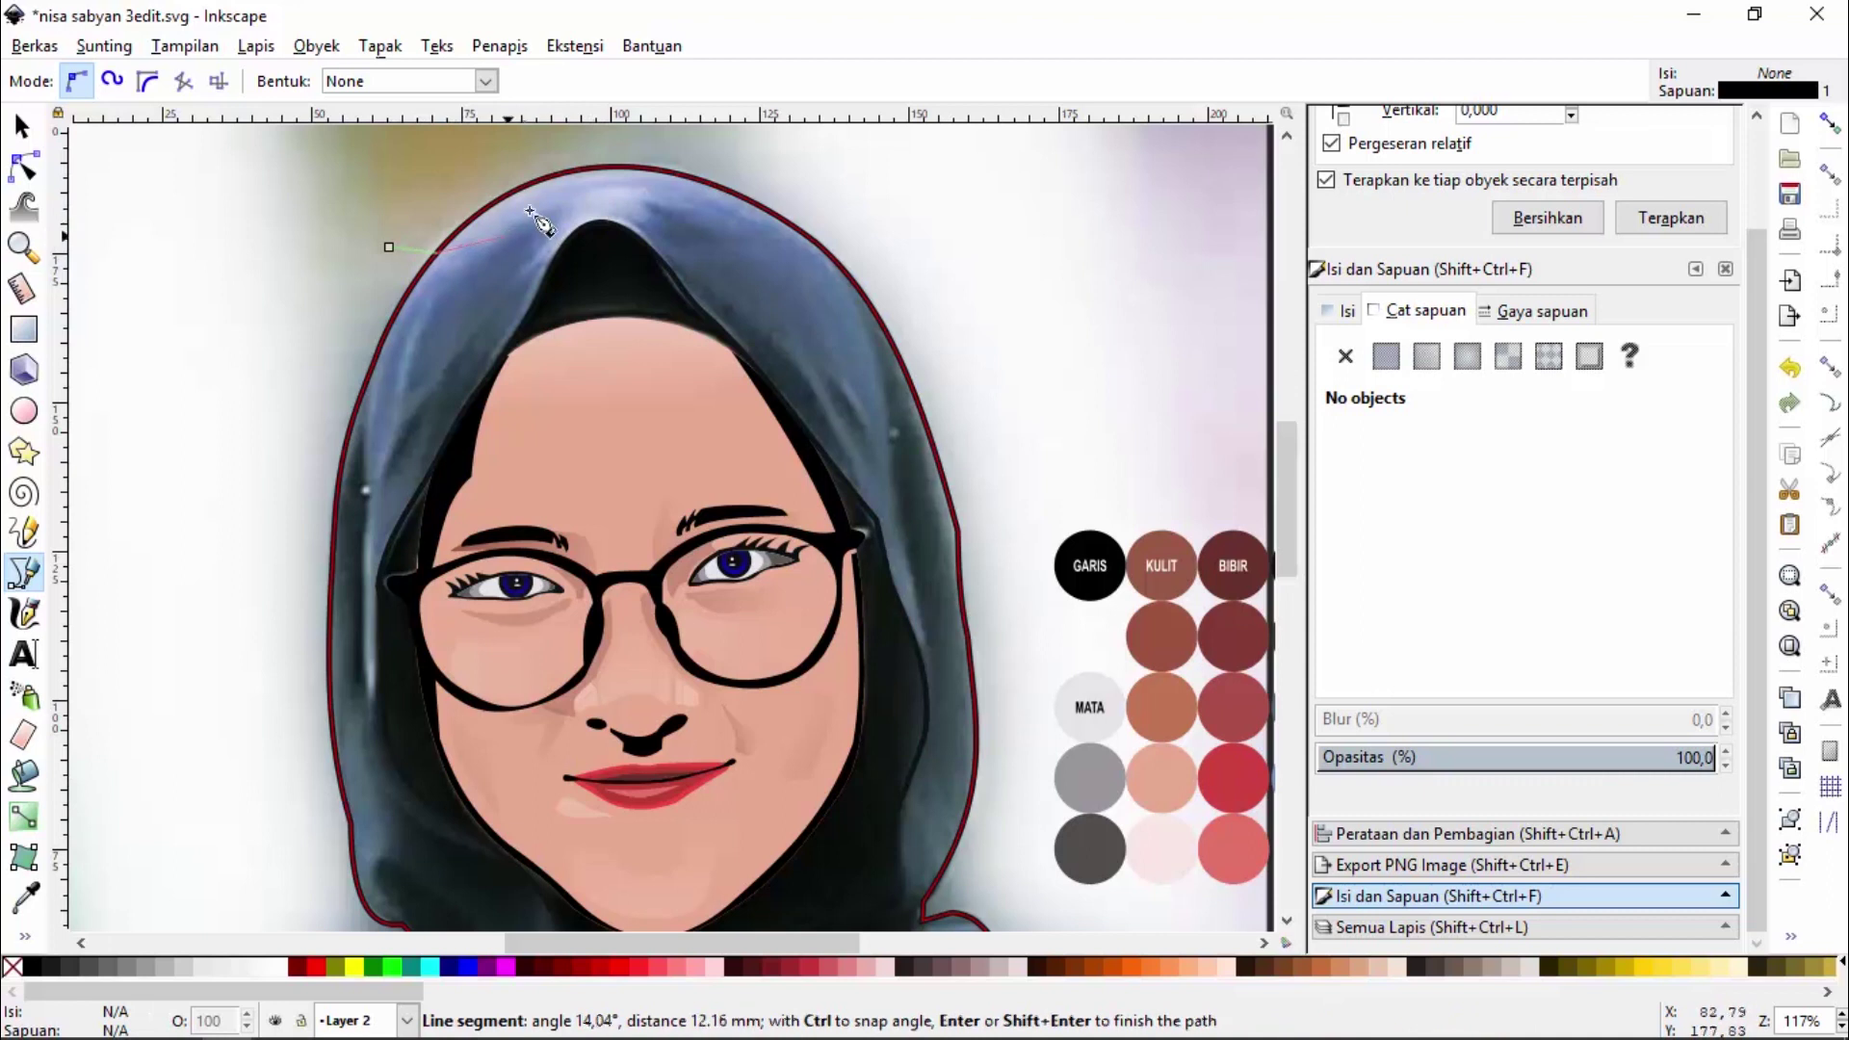
{"action": "left_click", "coordinate": [536, 183]}
{"action": "left_click", "coordinate": [472, 157]}
{"action": "left_click", "coordinate": [390, 249]}
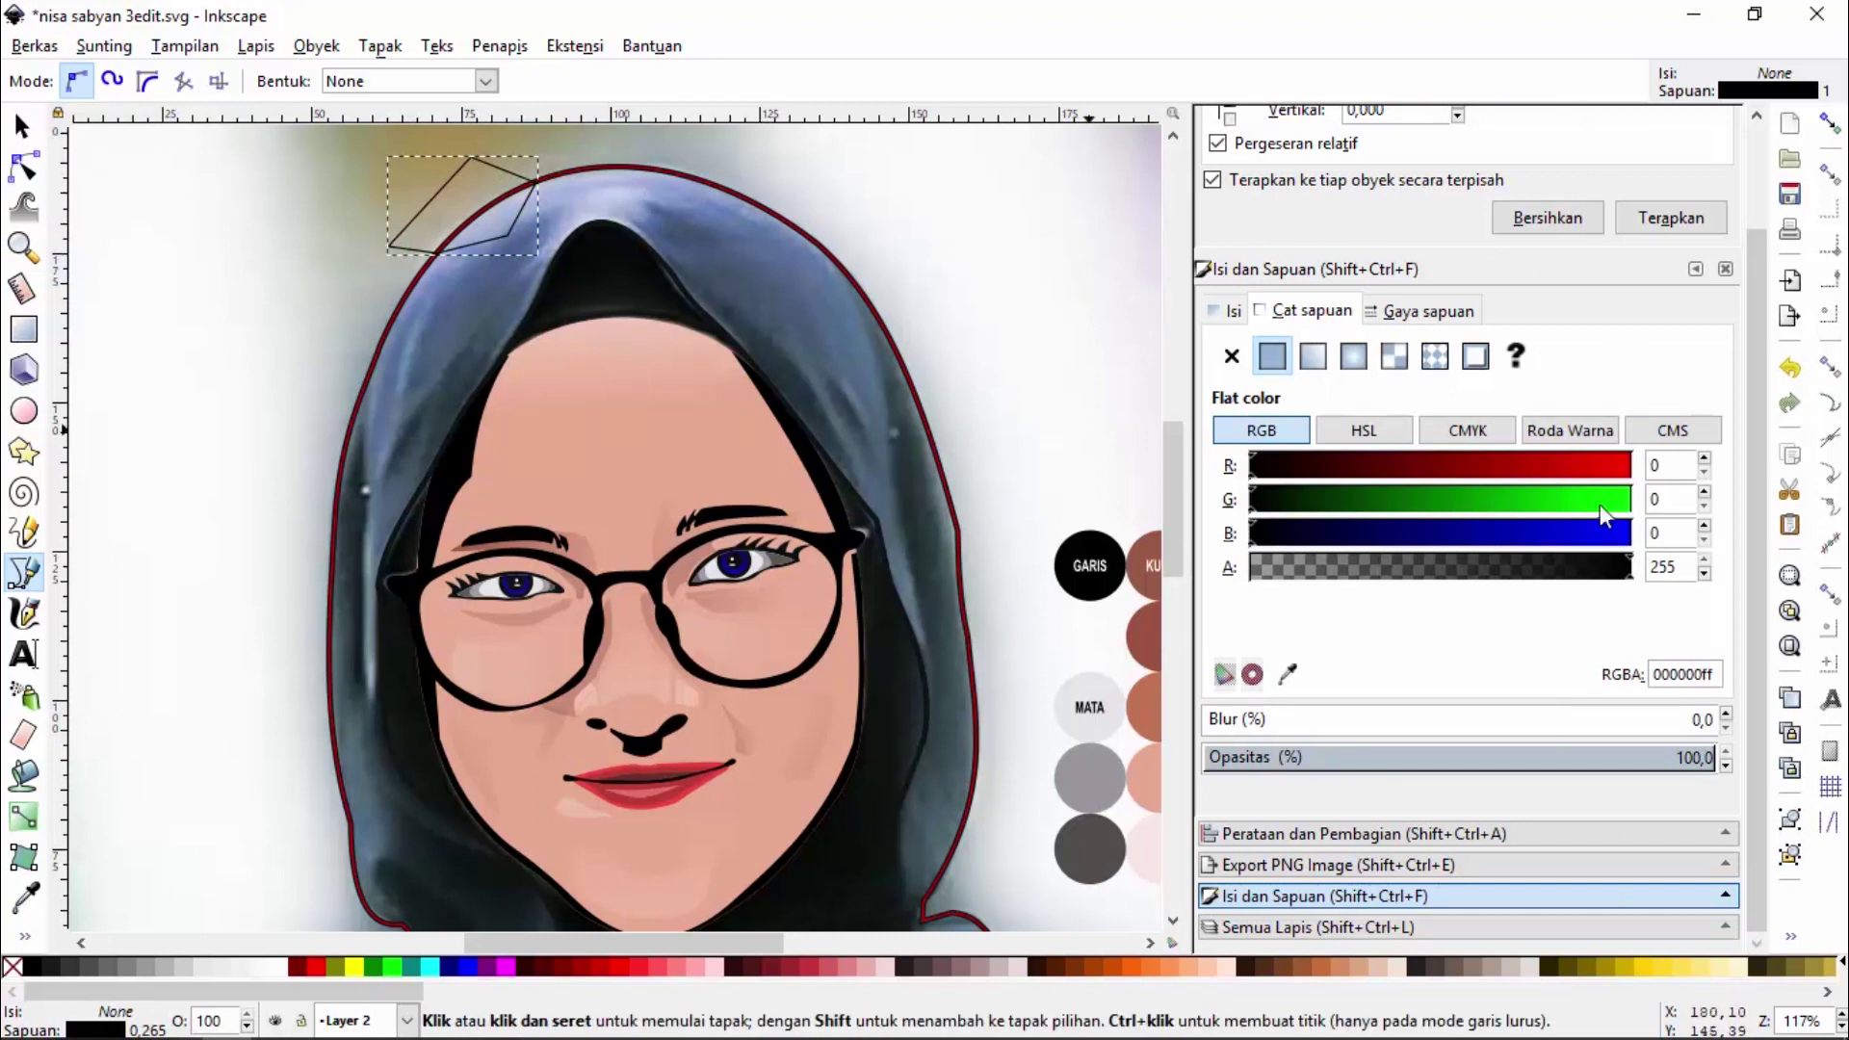
Give the fold shape a red stroke (R 255) and delete its part outside the hijab
{"action": "left_click_drag", "start_coordinate": [1599, 466], "coordinate": [1720, 466]}
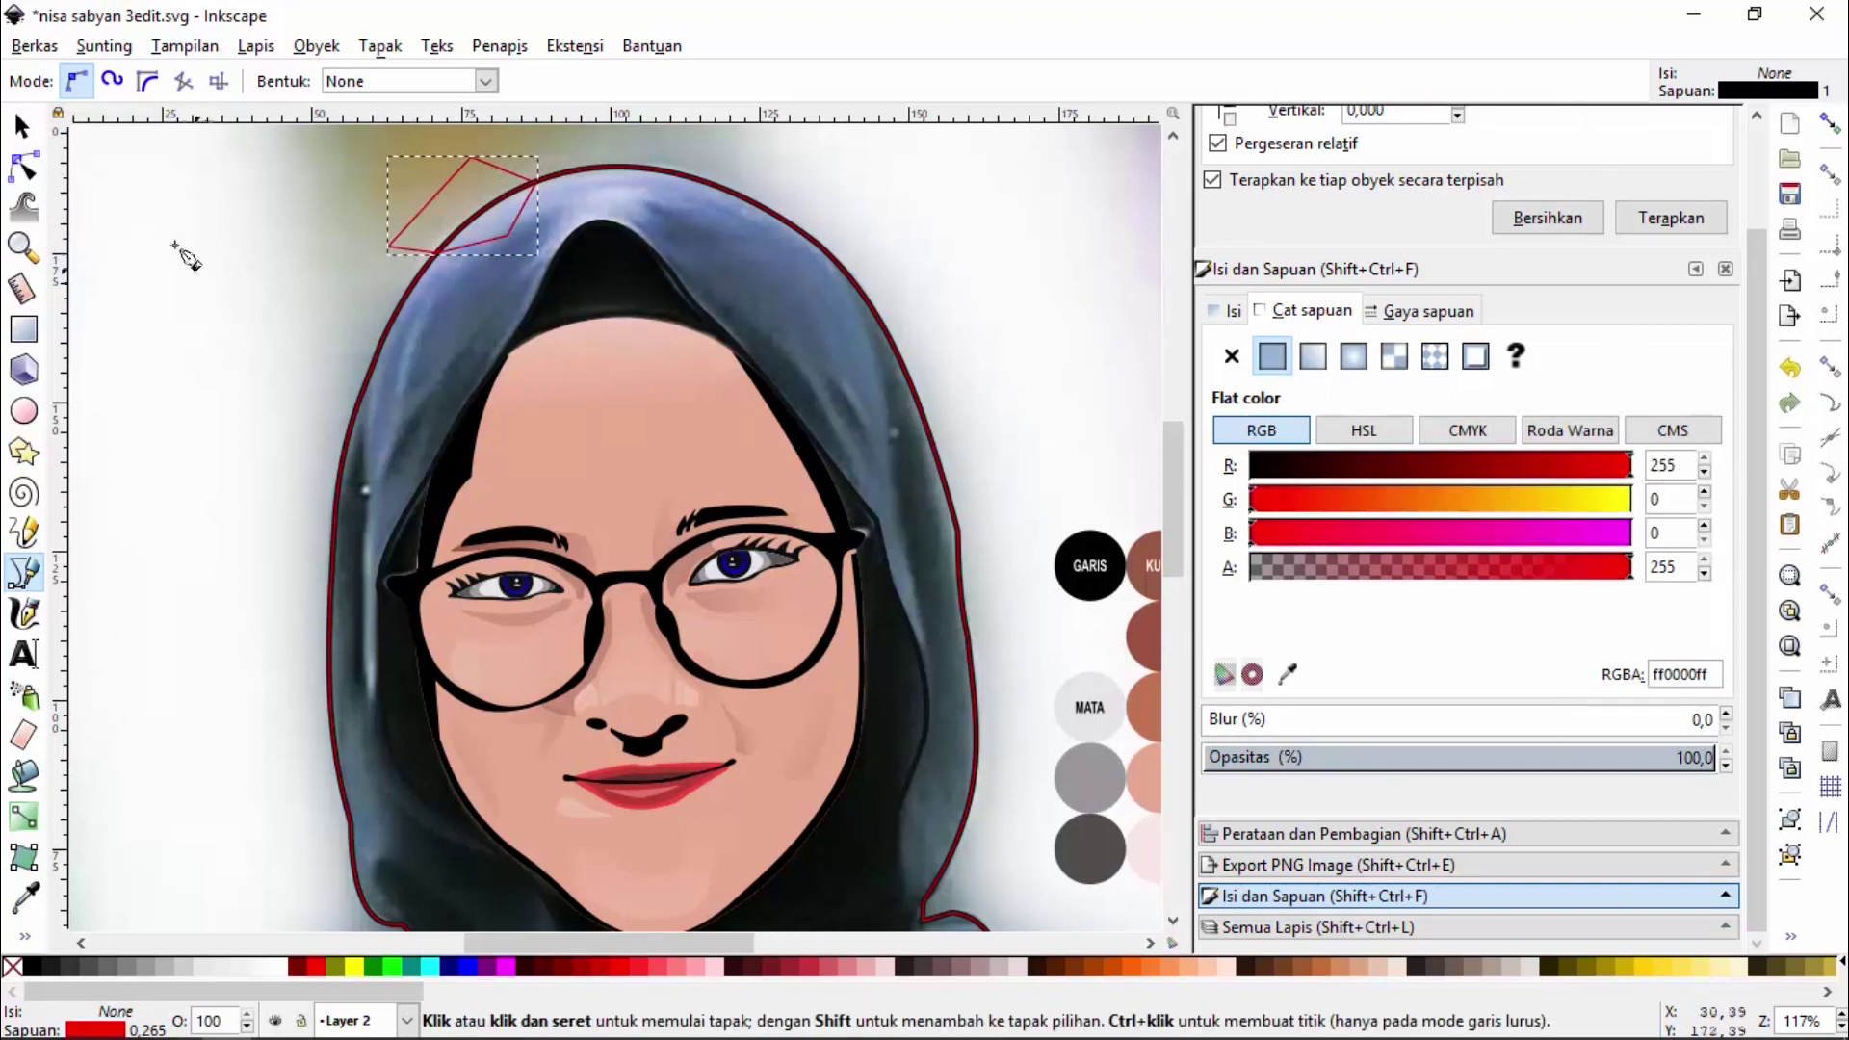
{"action": "left_click", "coordinate": [22, 135]}
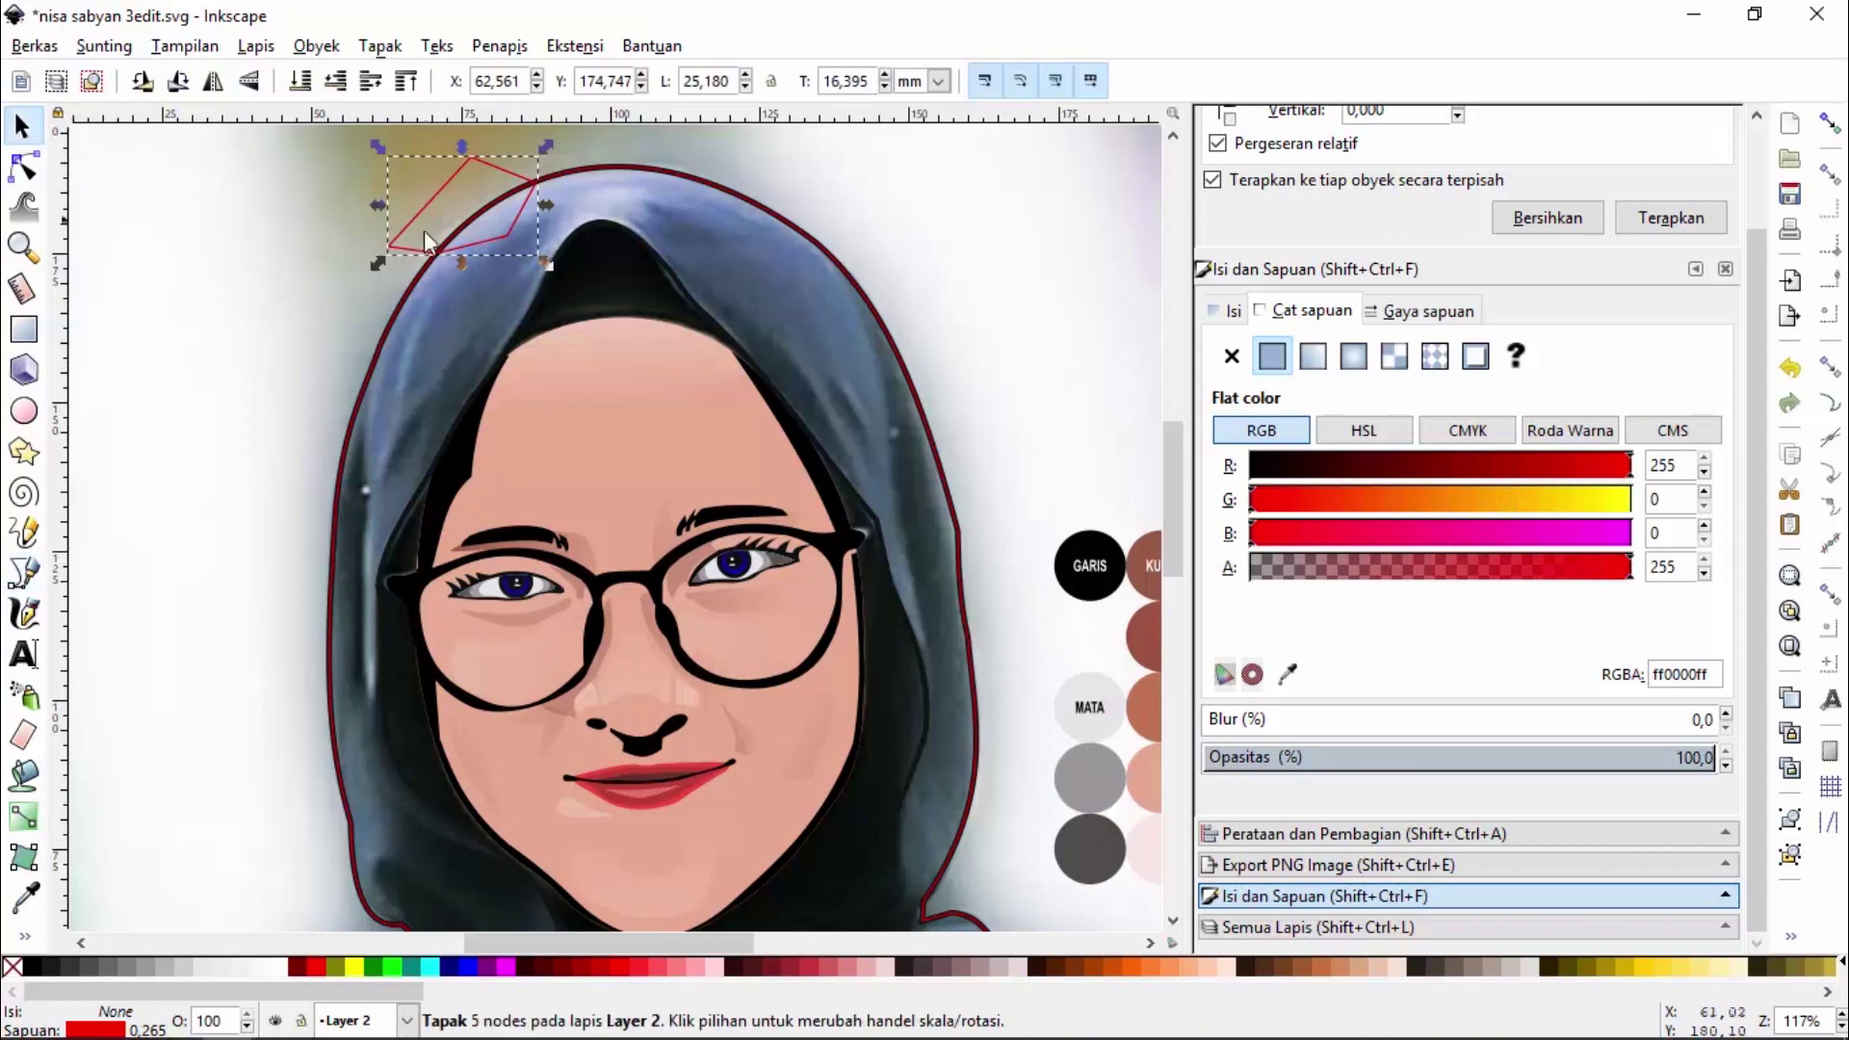
{"action": "left_click", "coordinate": [411, 285], "text": "shift"}
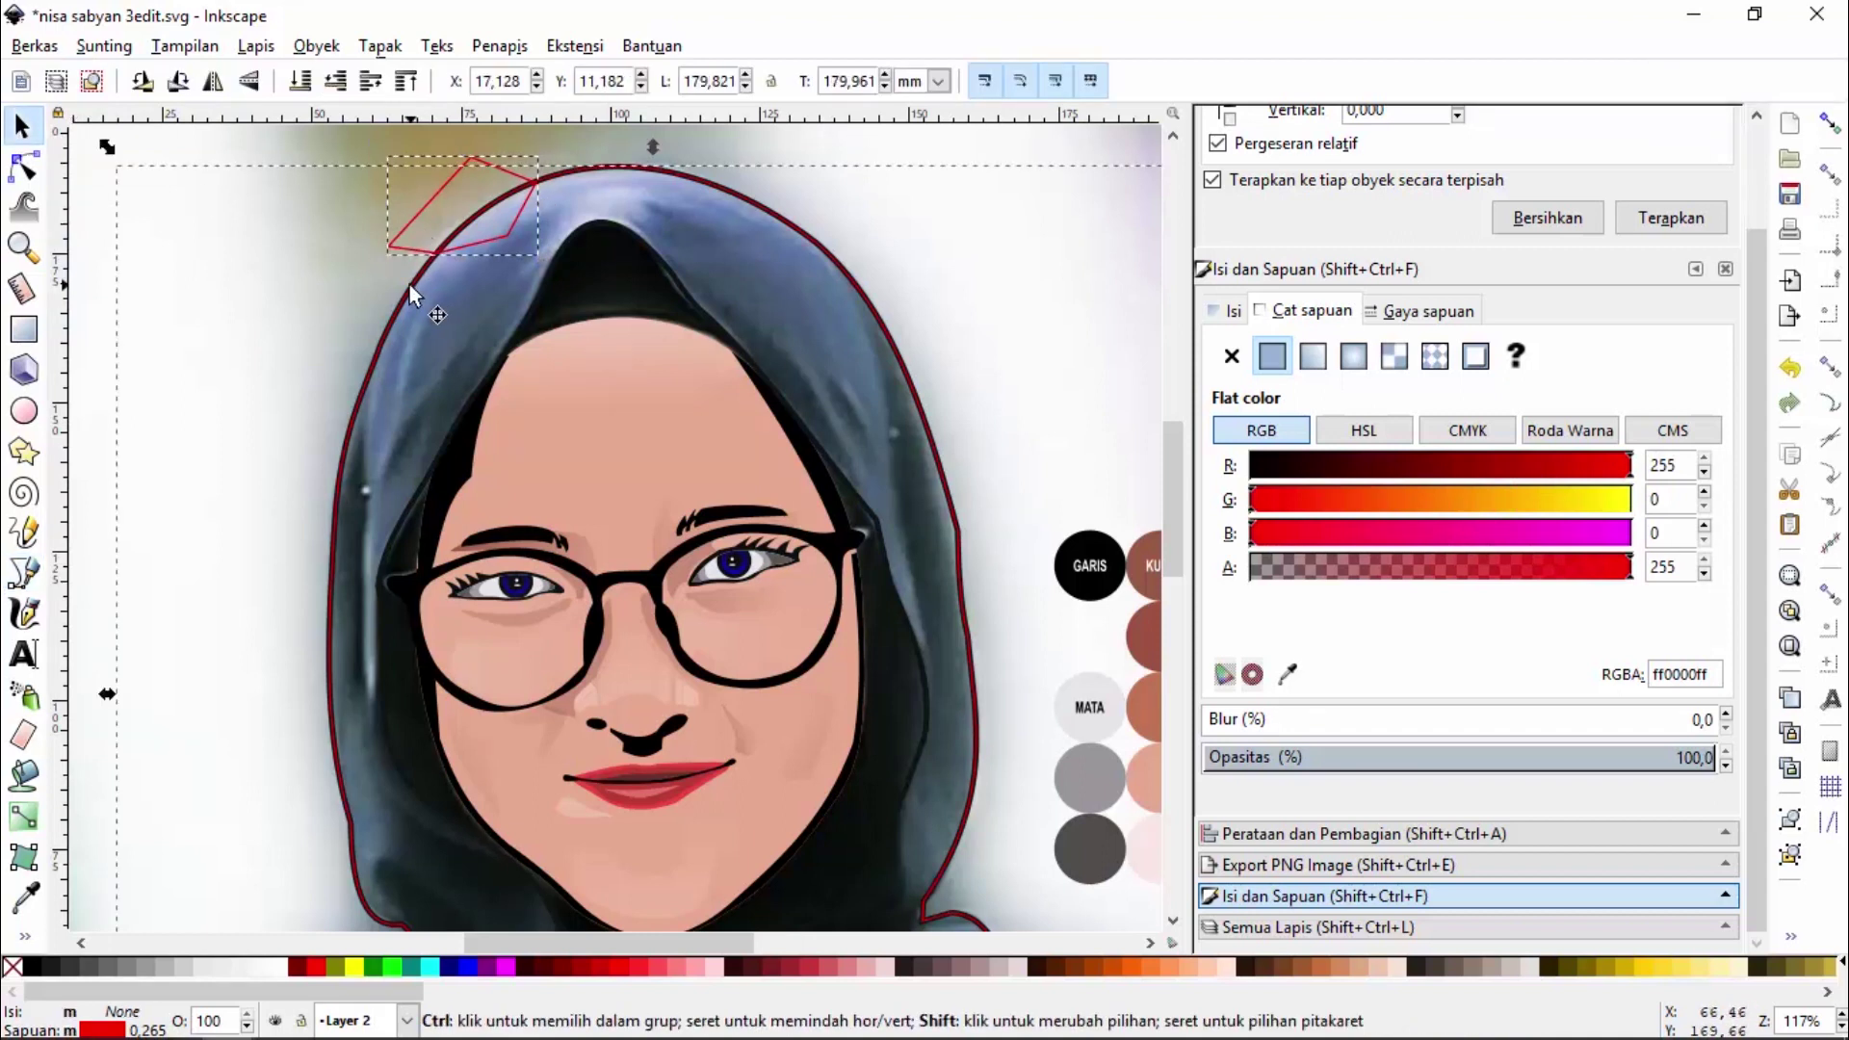
{"action": "left_click", "coordinate": [408, 285], "text": "shift"}
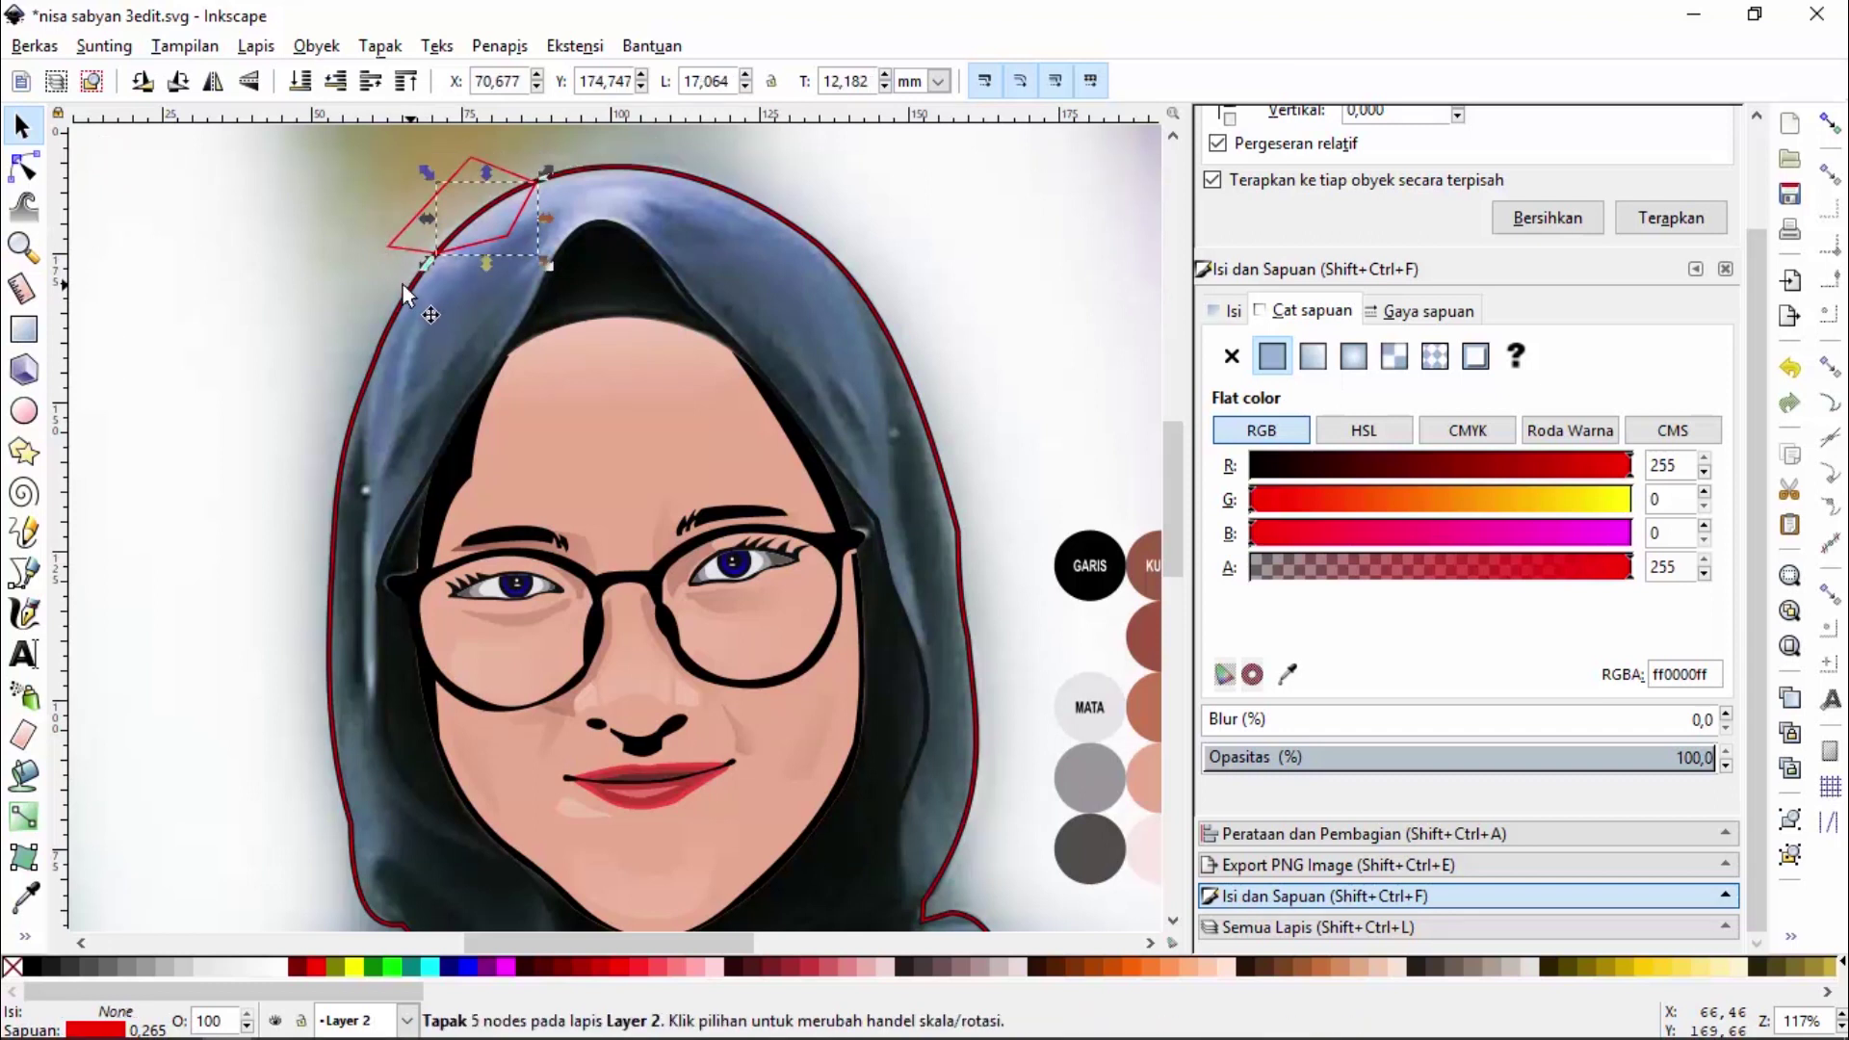
{"action": "left_click", "coordinate": [402, 229]}
{"action": "key", "text": "Delete"}
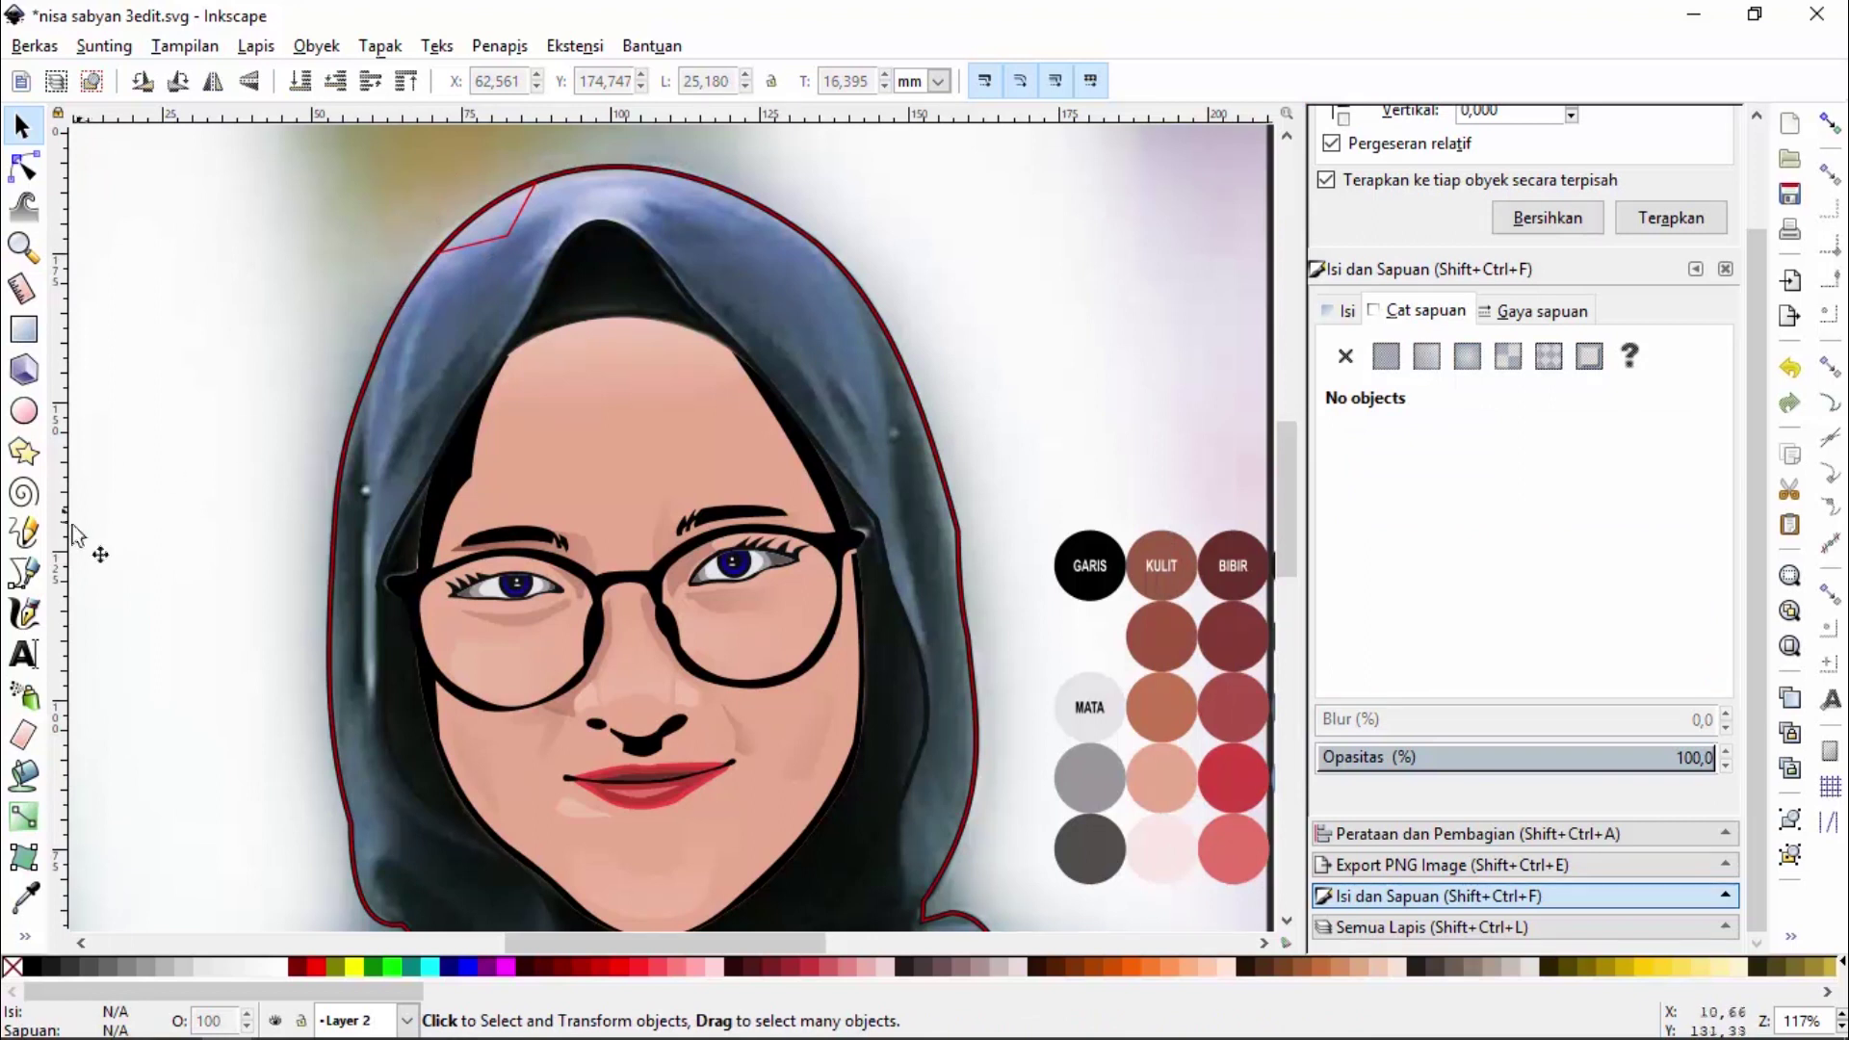
Trace a closed six-corner fold over the hijab's top centre and give it a red (R 255) stroke
{"action": "left_click", "coordinate": [23, 573]}
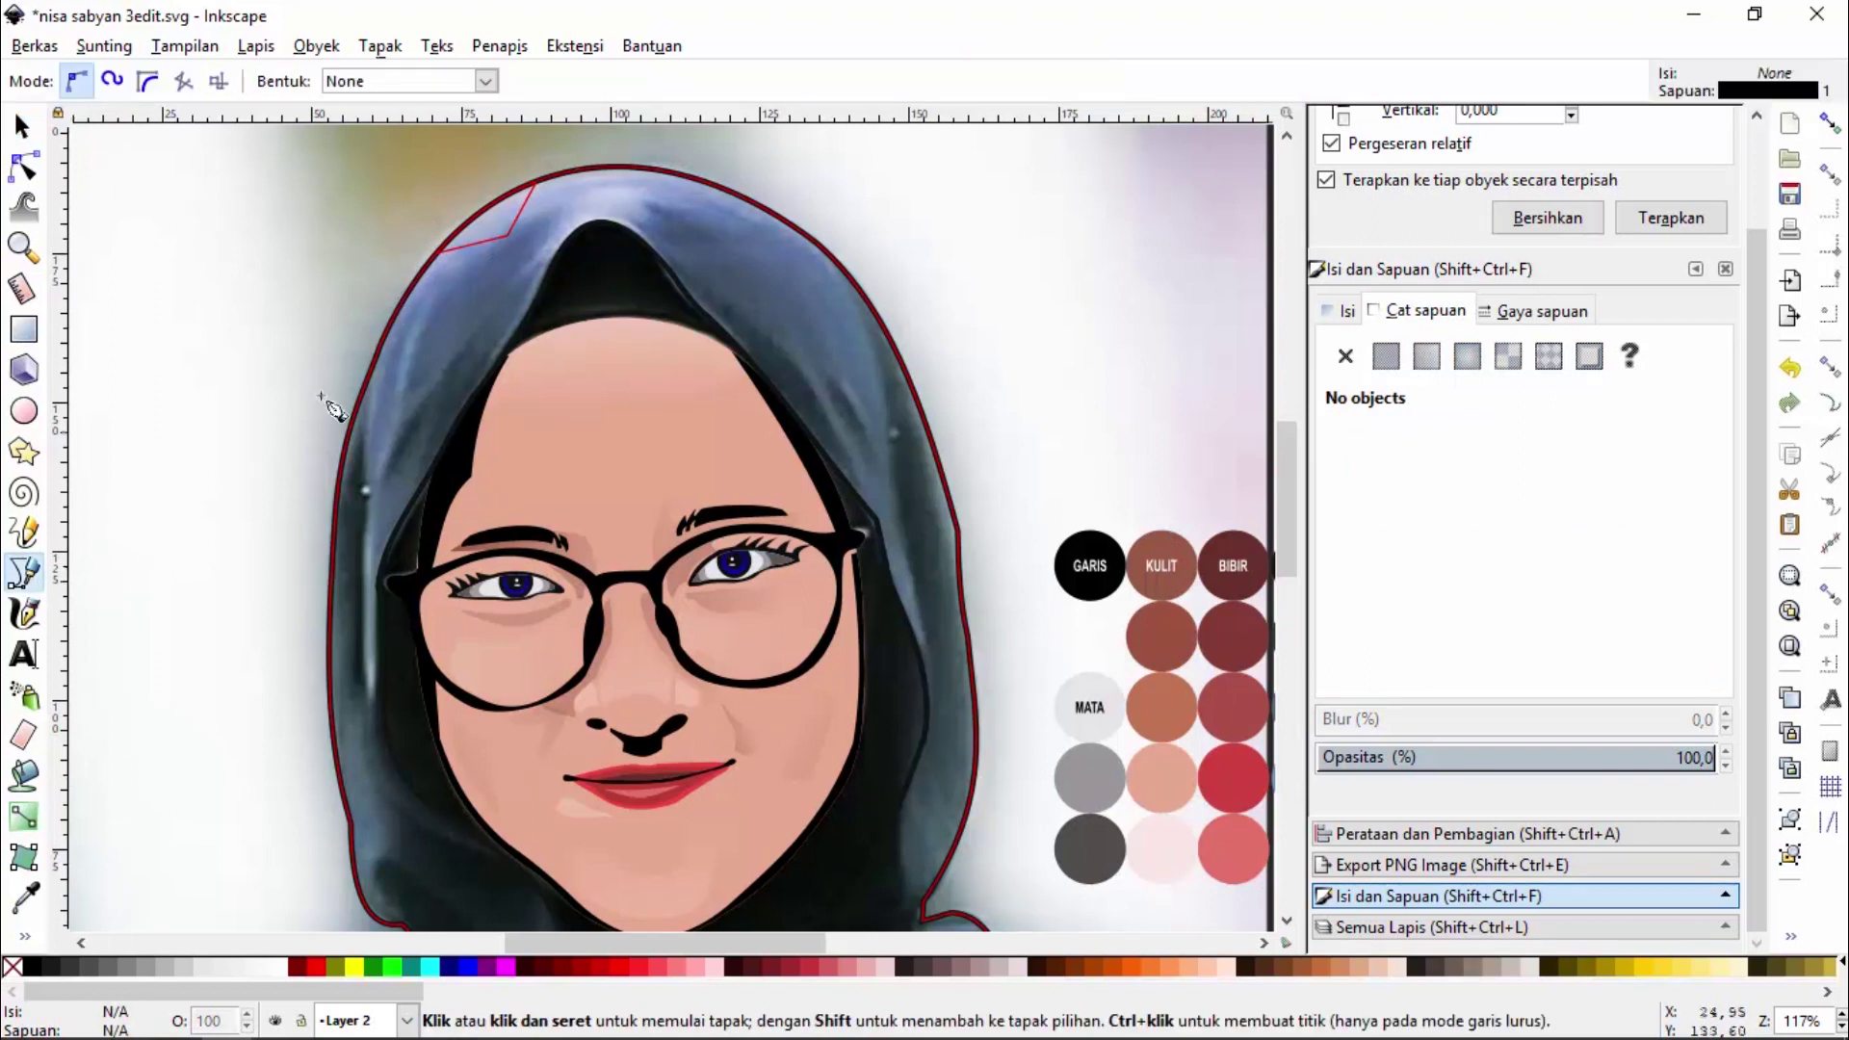
{"action": "left_click", "coordinate": [525, 259]}
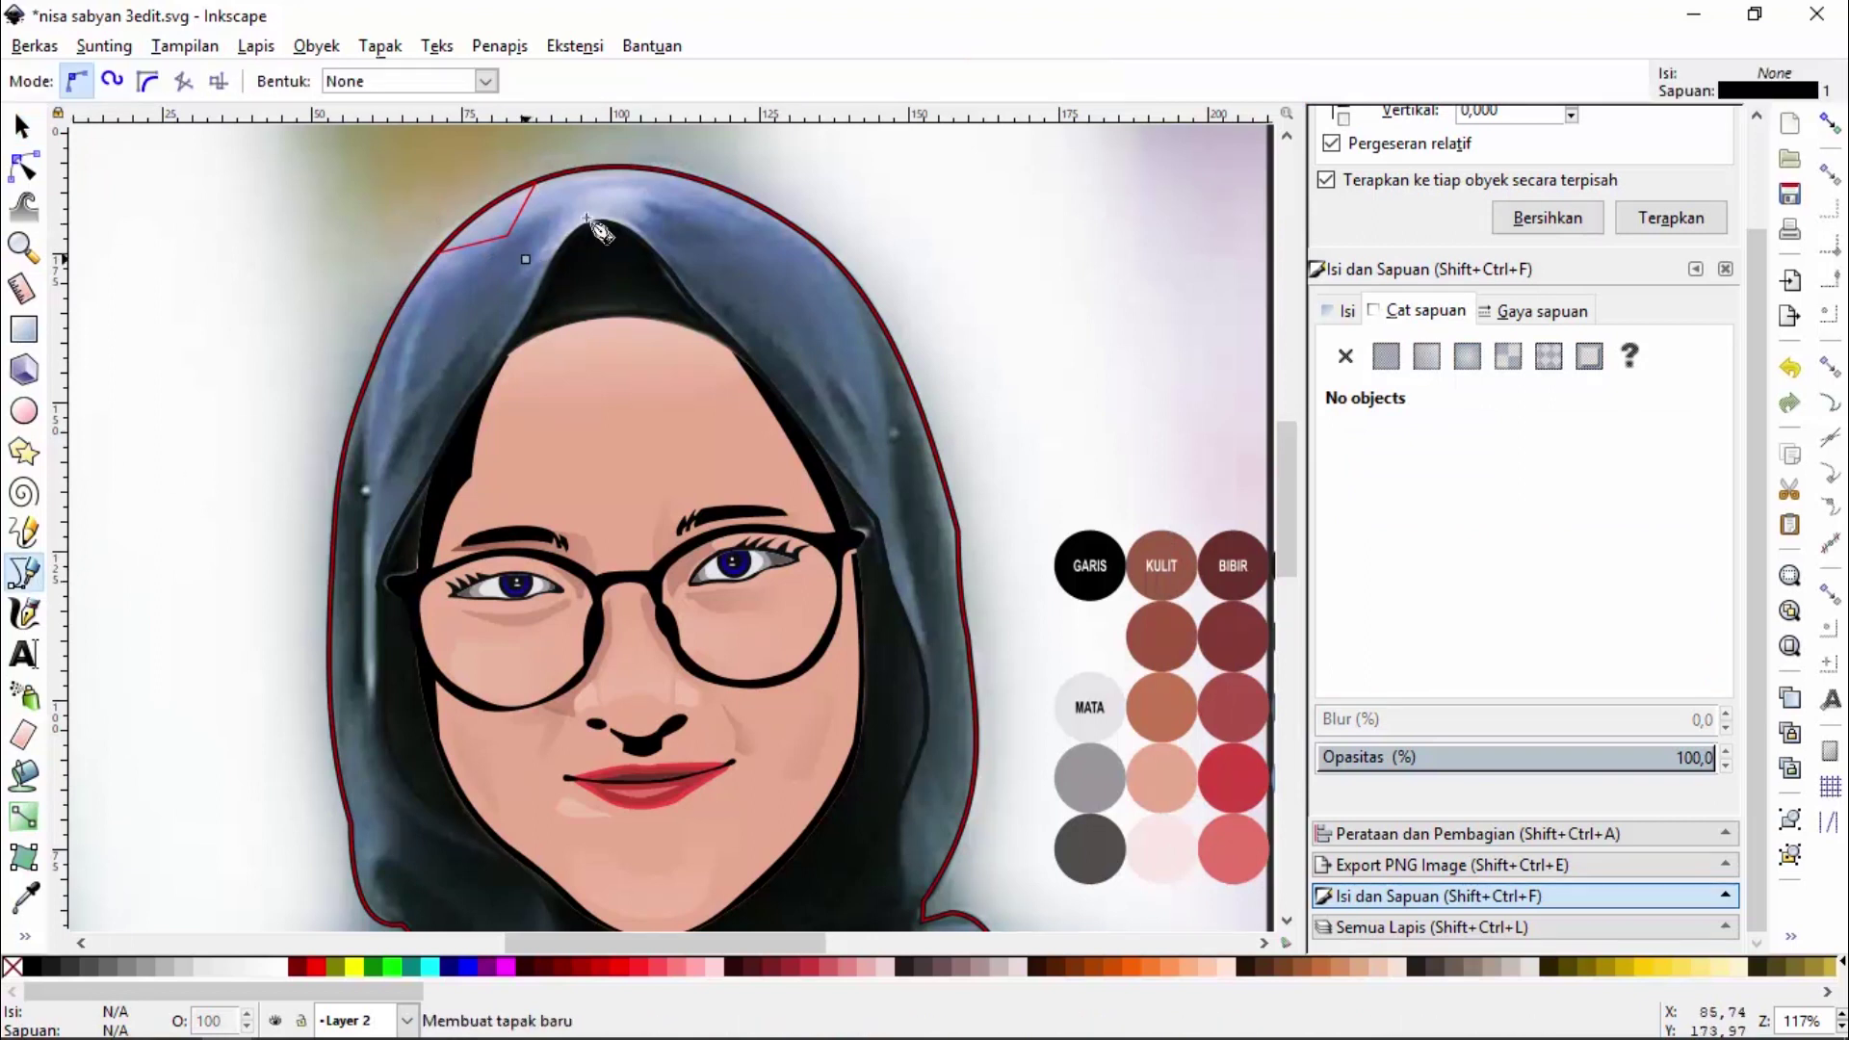
{"action": "left_click", "coordinate": [652, 191]}
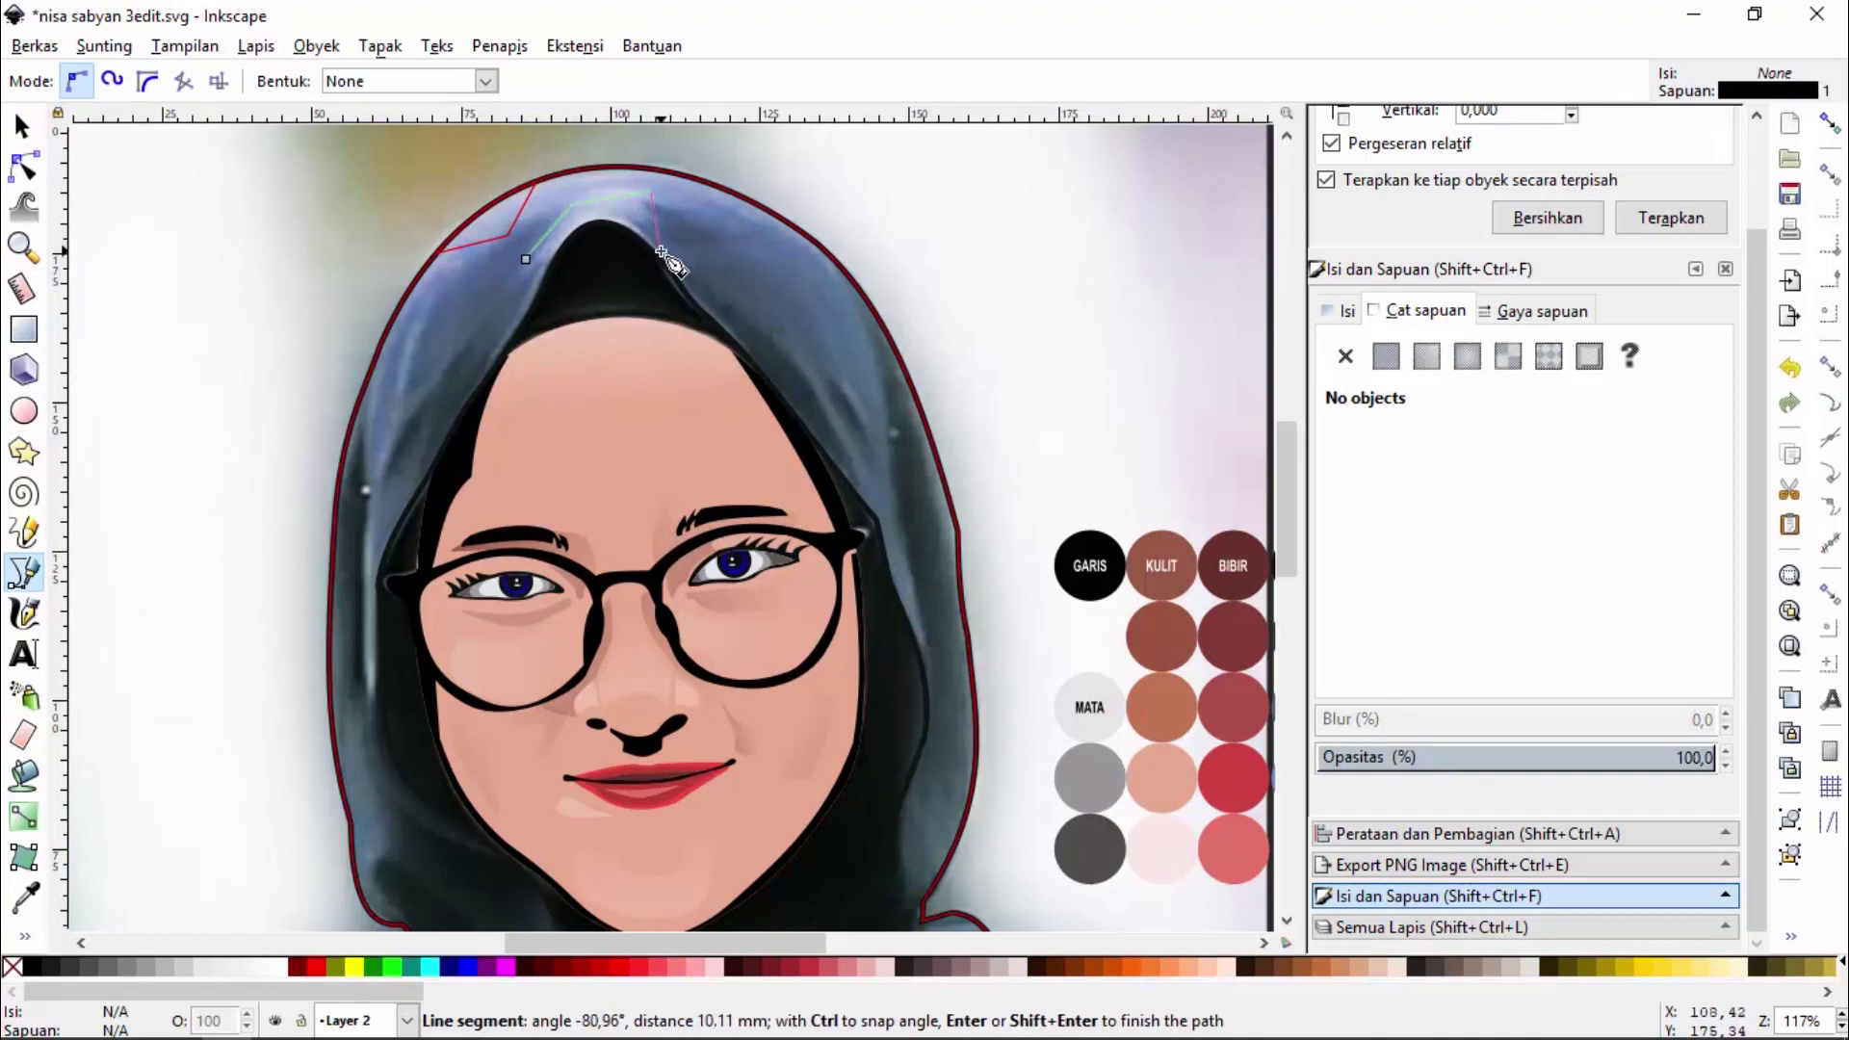
{"action": "left_click", "coordinate": [660, 256]}
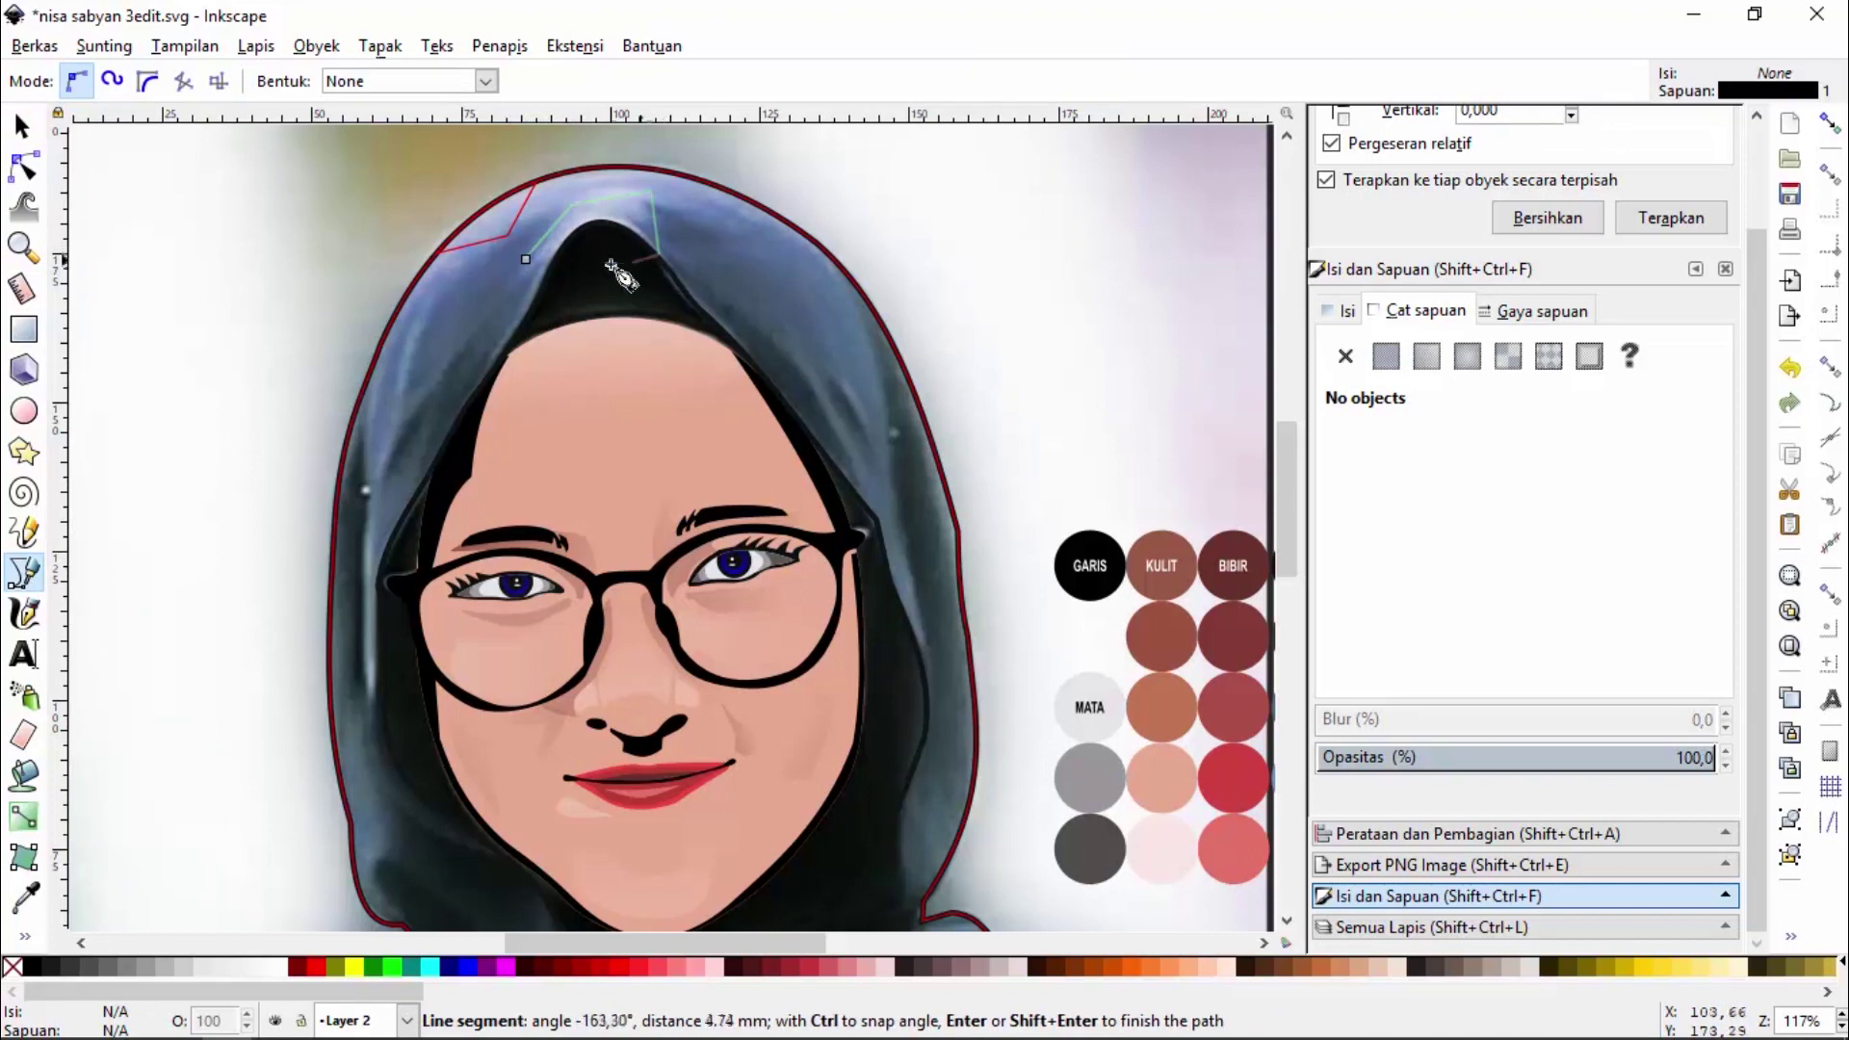
{"action": "left_click", "coordinate": [573, 284]}
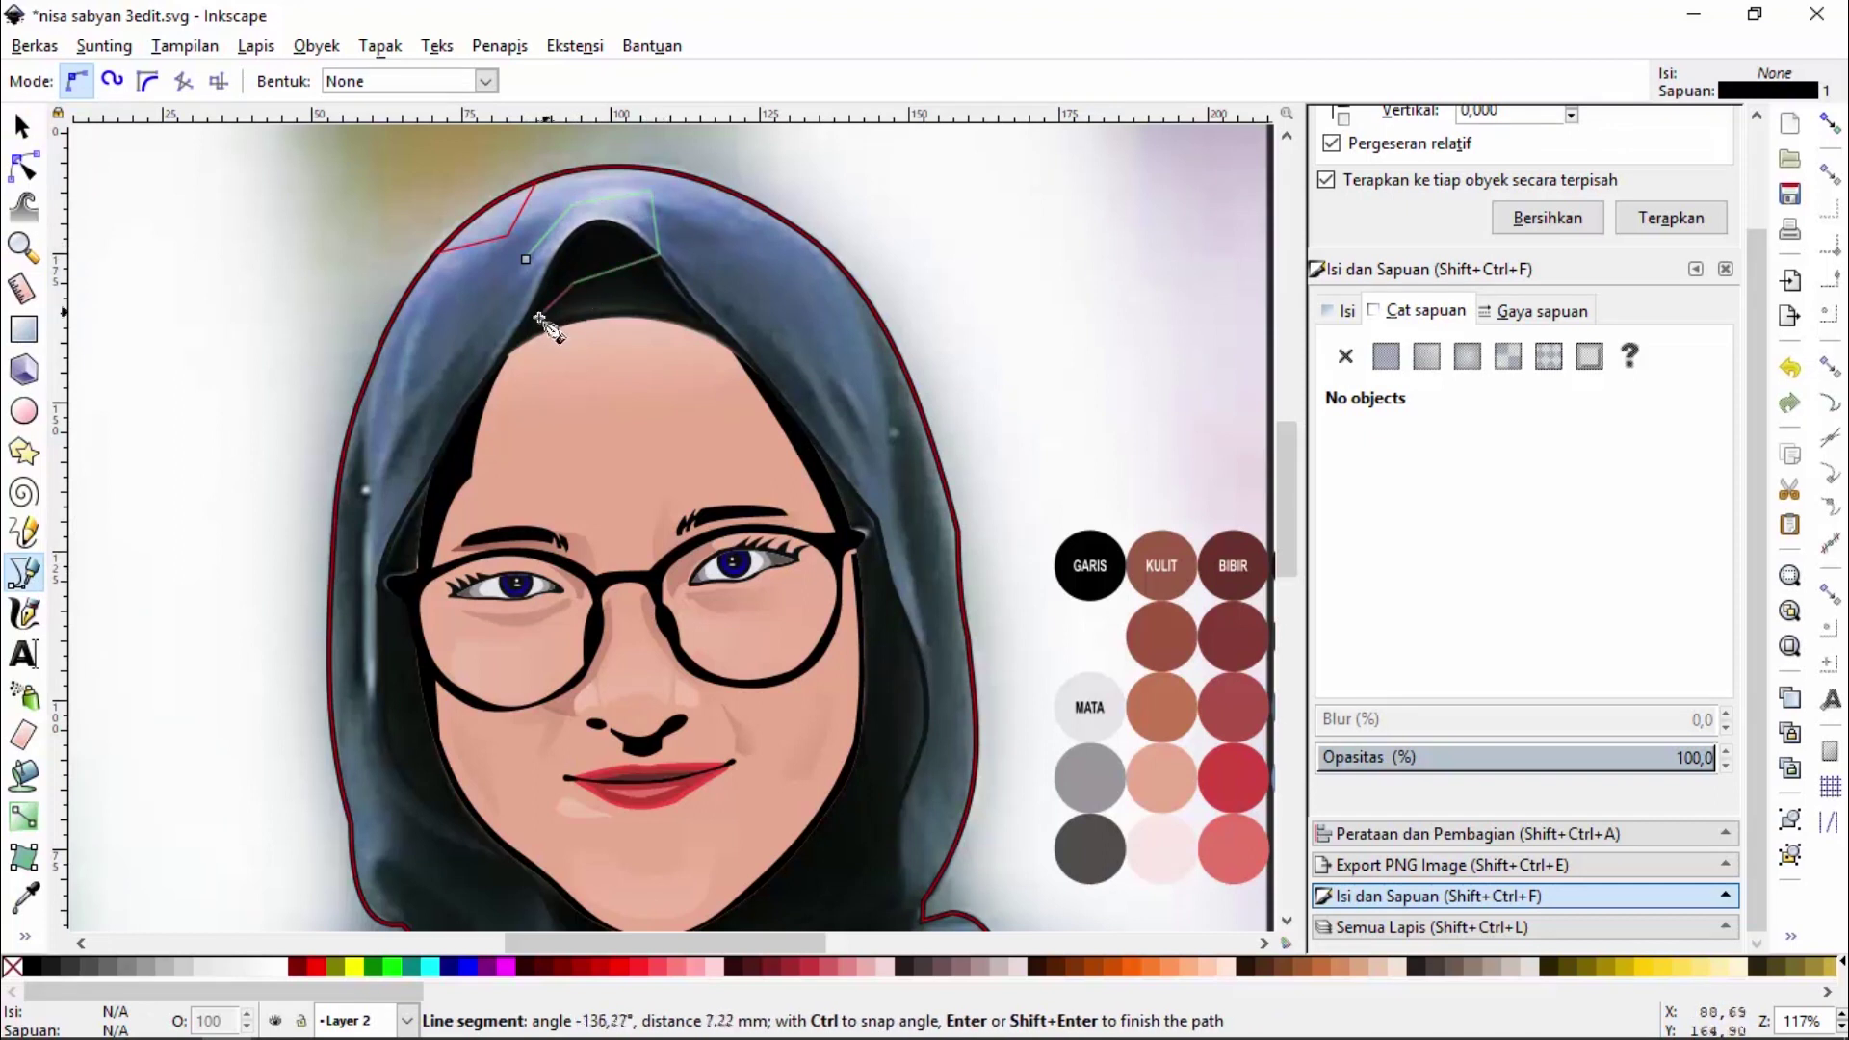
{"action": "left_click", "coordinate": [499, 354]}
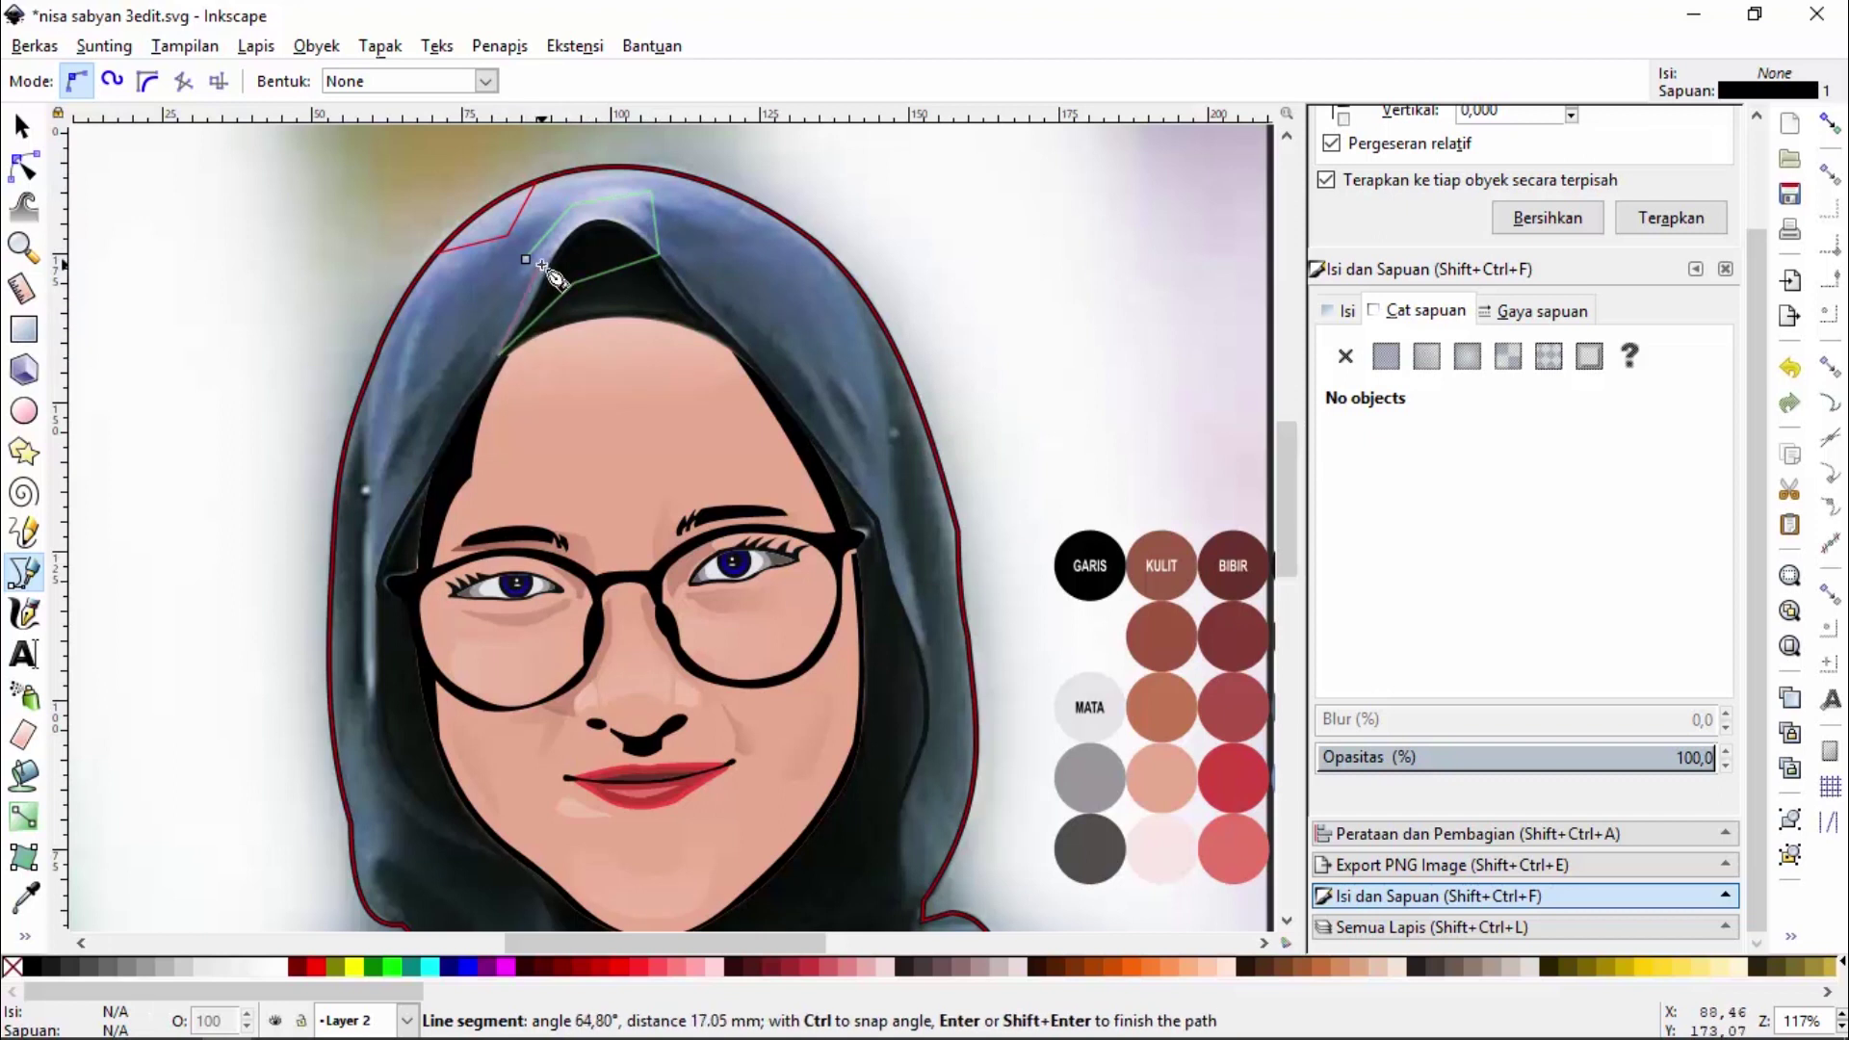
{"action": "left_click", "coordinate": [478, 328]}
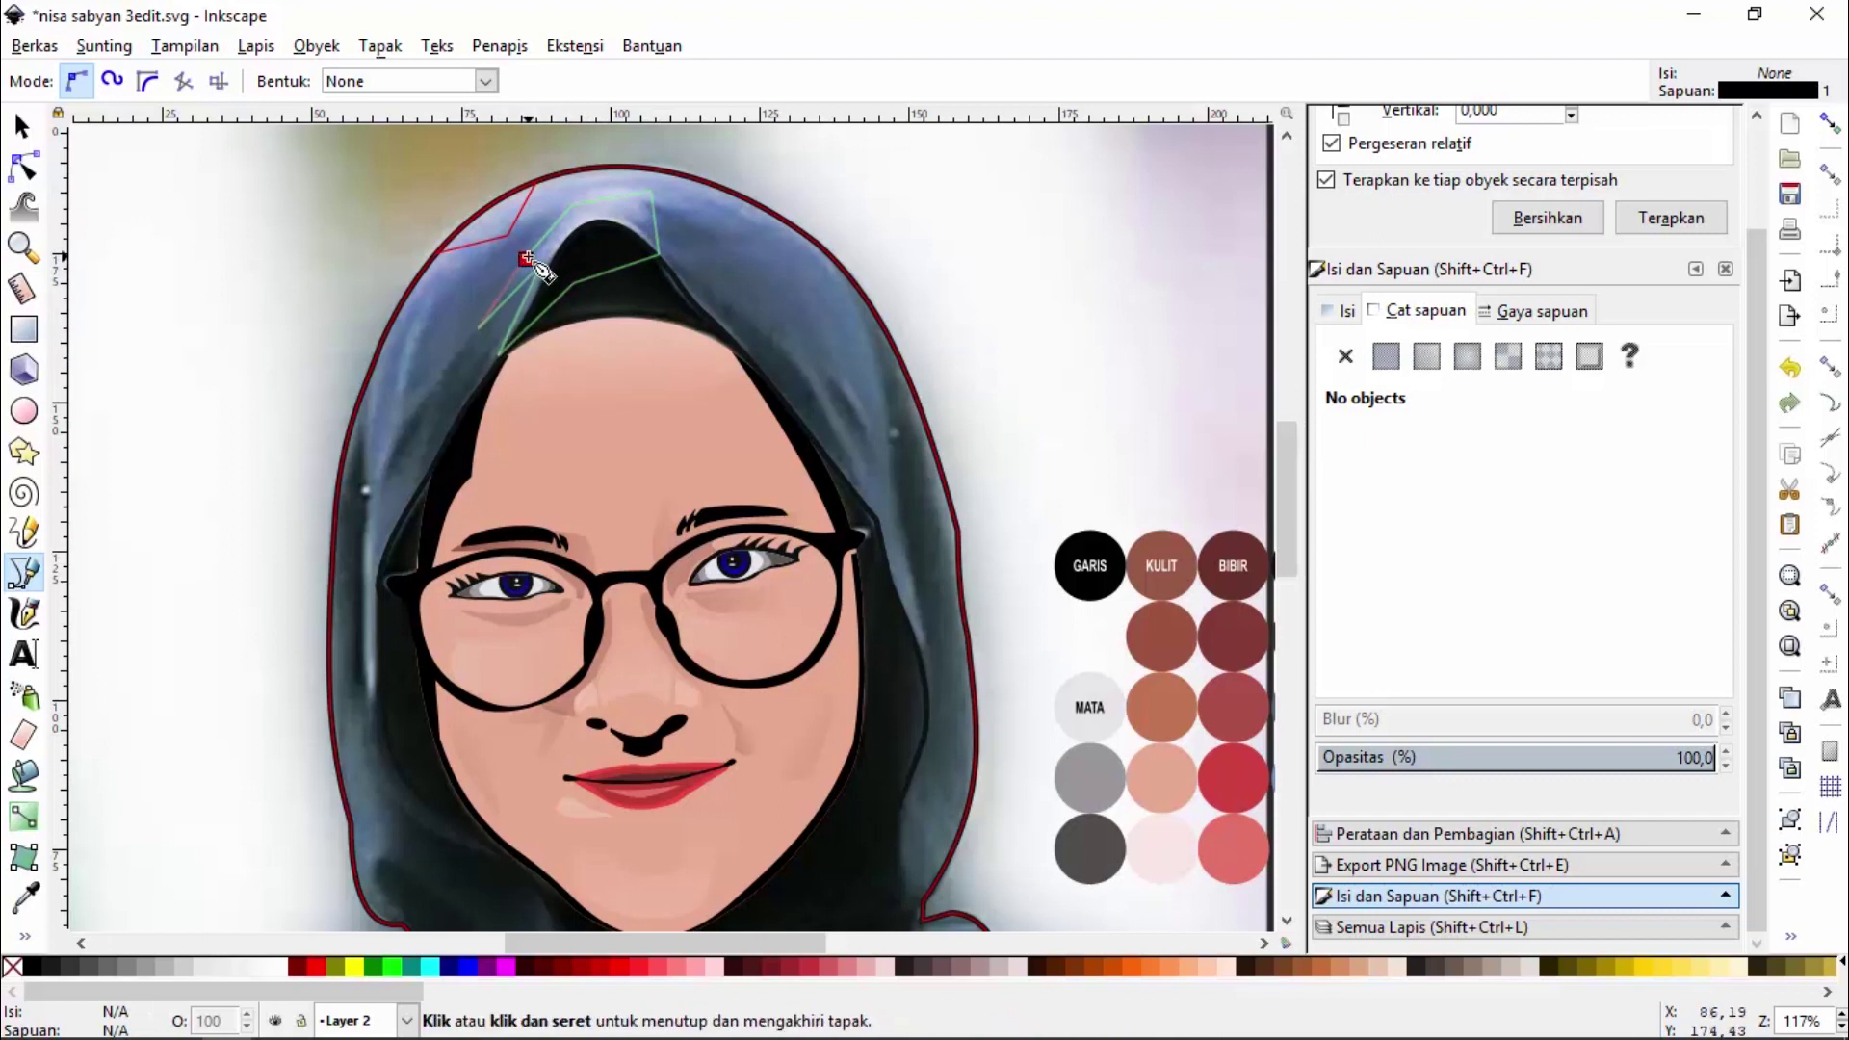
{"action": "left_click", "coordinate": [529, 258]}
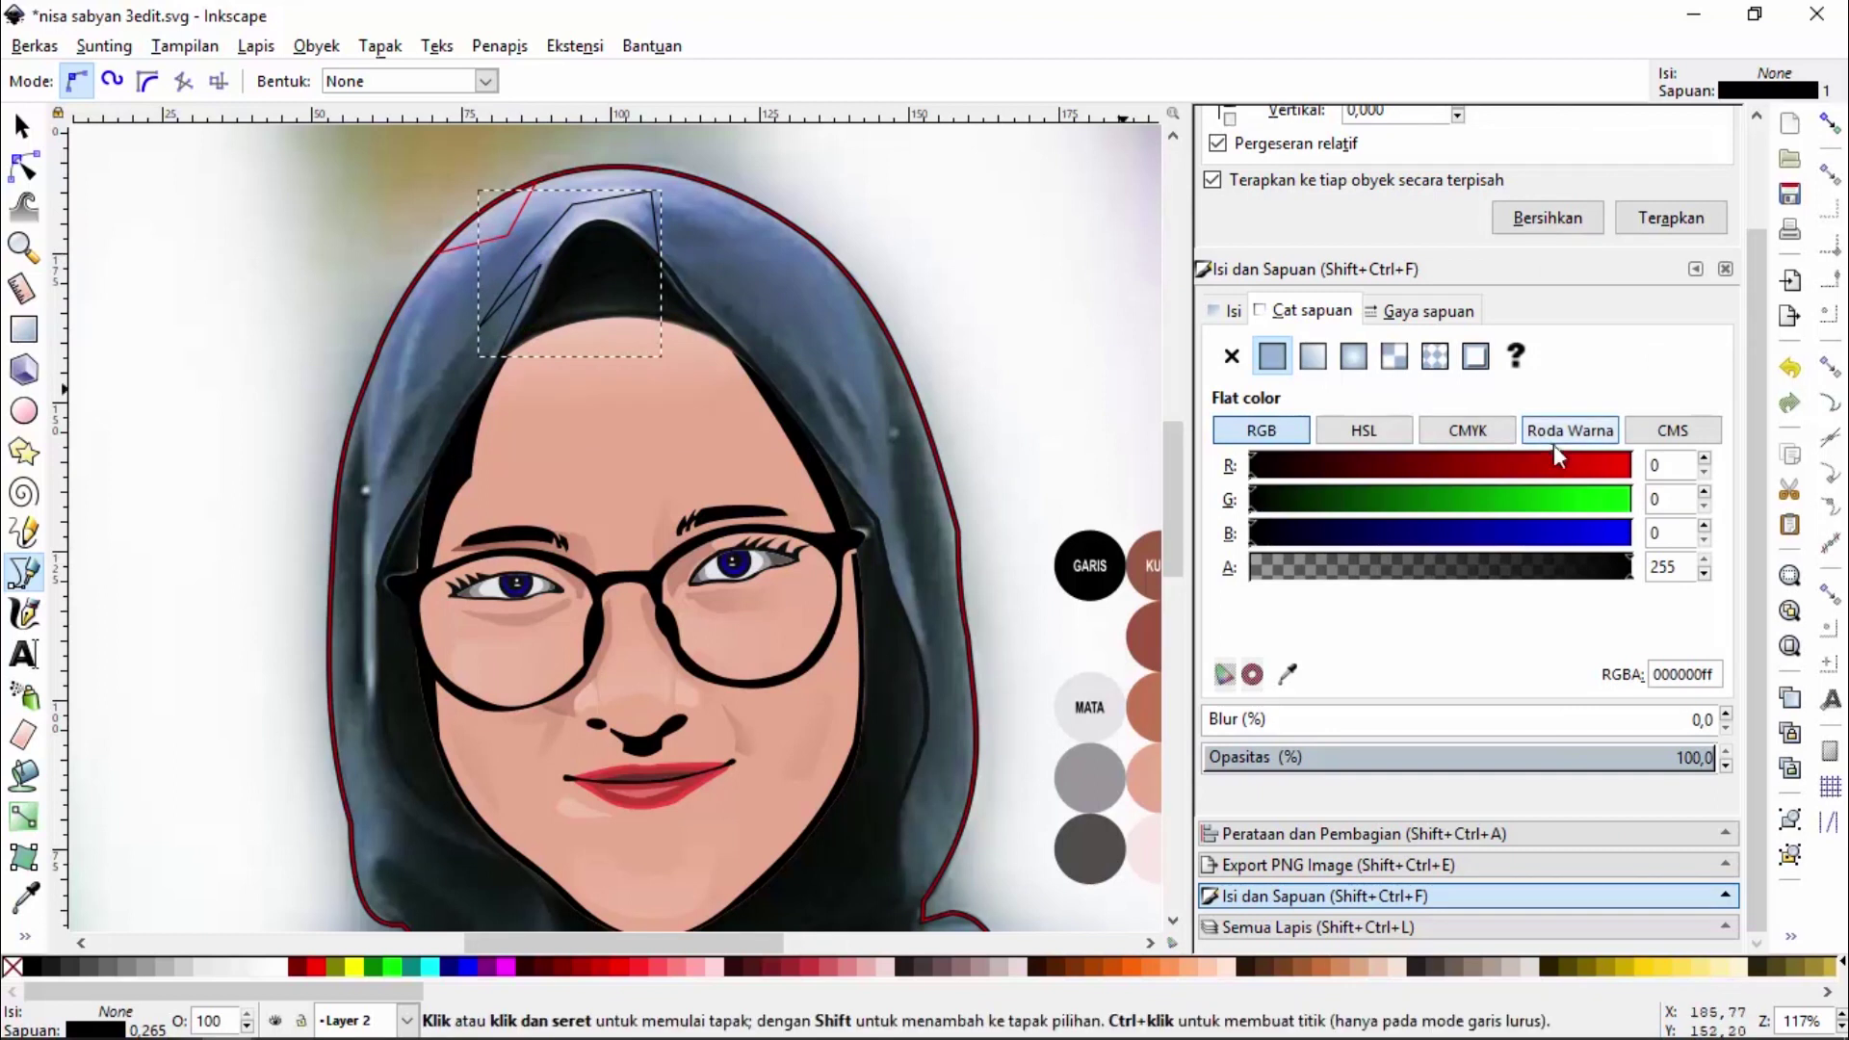
{"action": "left_click_drag", "start_coordinate": [1621, 469], "coordinate": [1700, 462]}
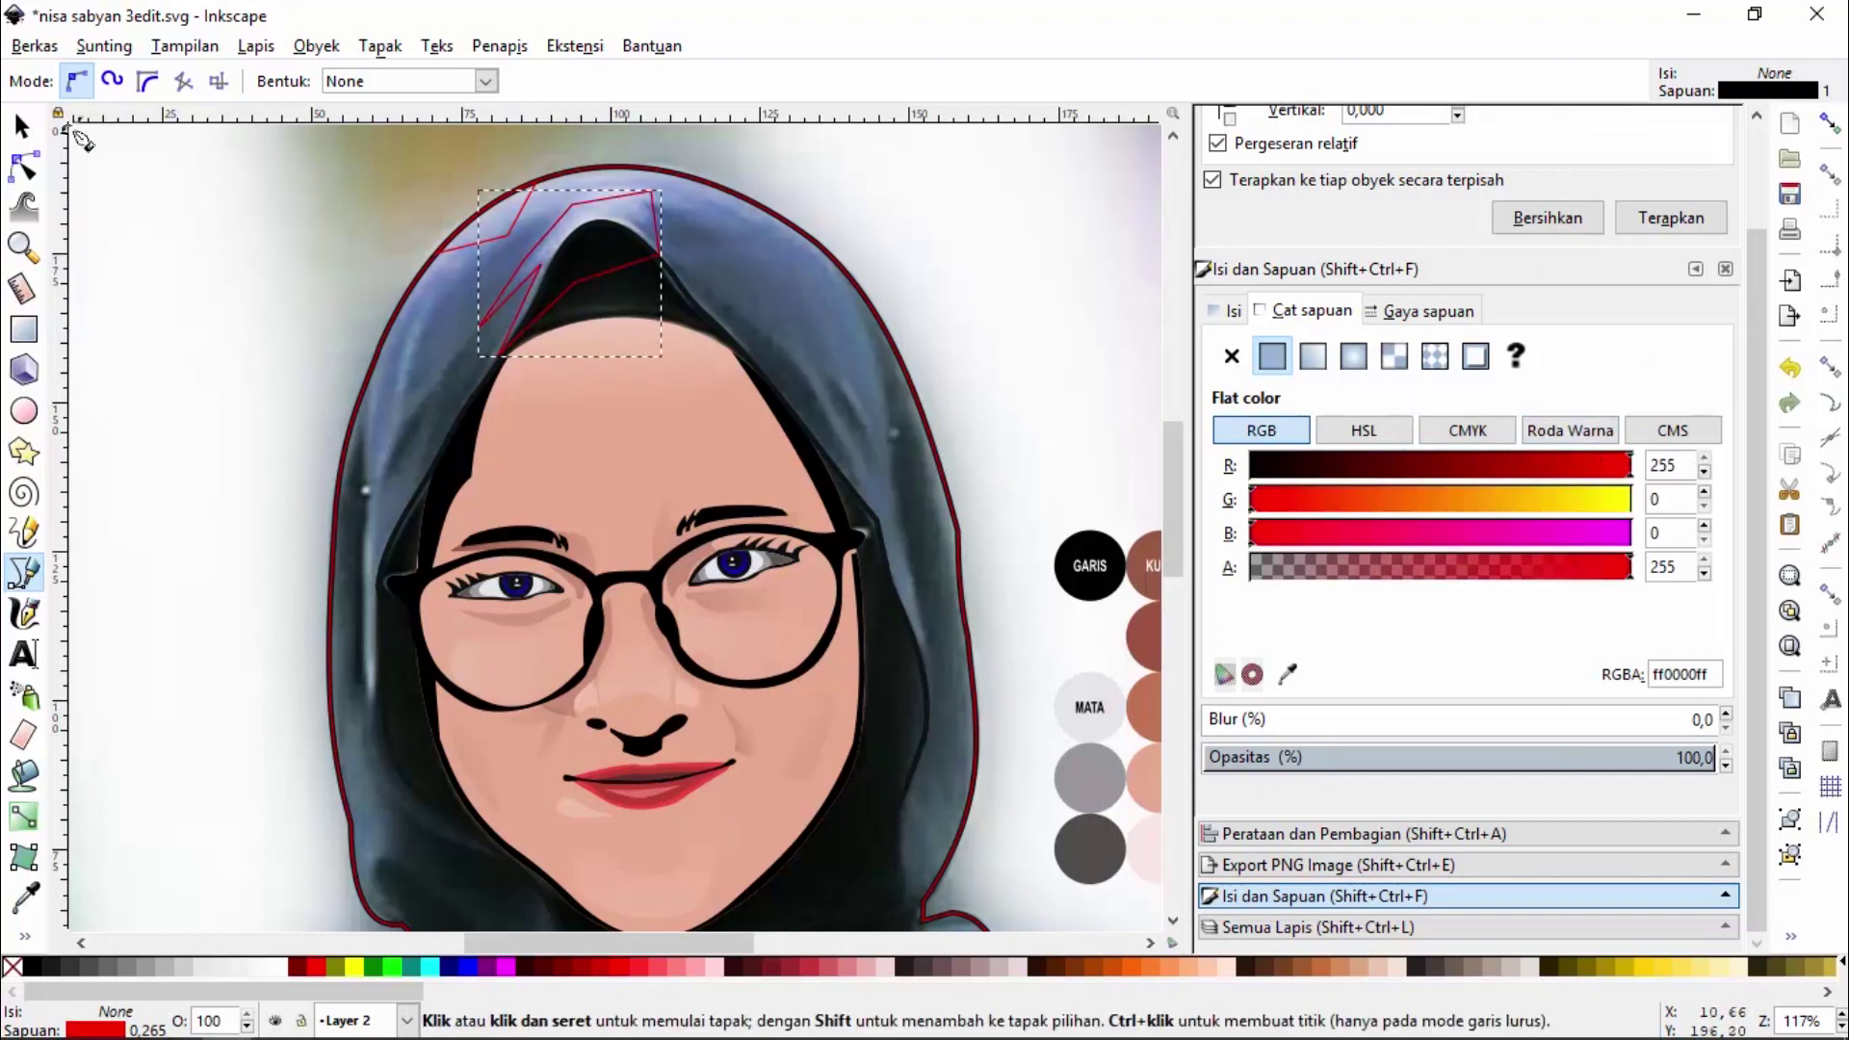
{"action": "left_click", "coordinate": [22, 125]}
{"action": "left_click", "coordinate": [701, 304], "text": "shift"}
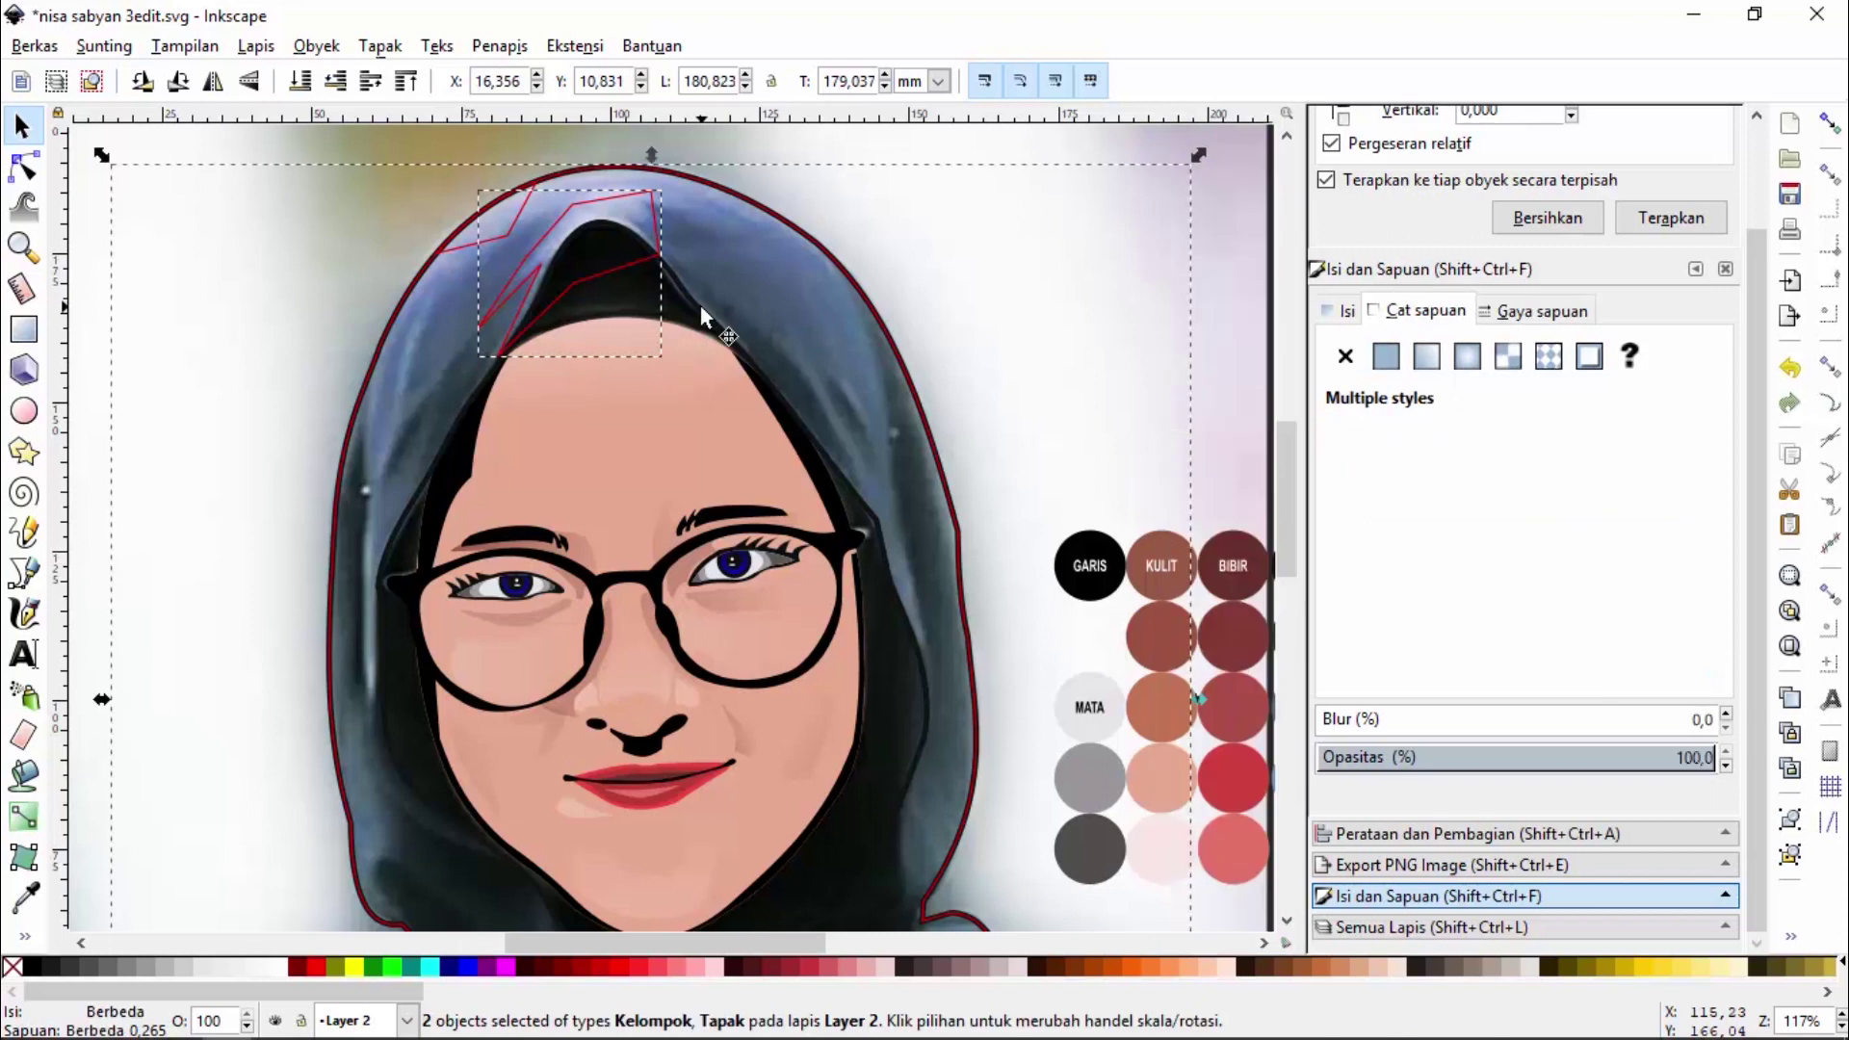
{"action": "key", "text": "ctrl"}
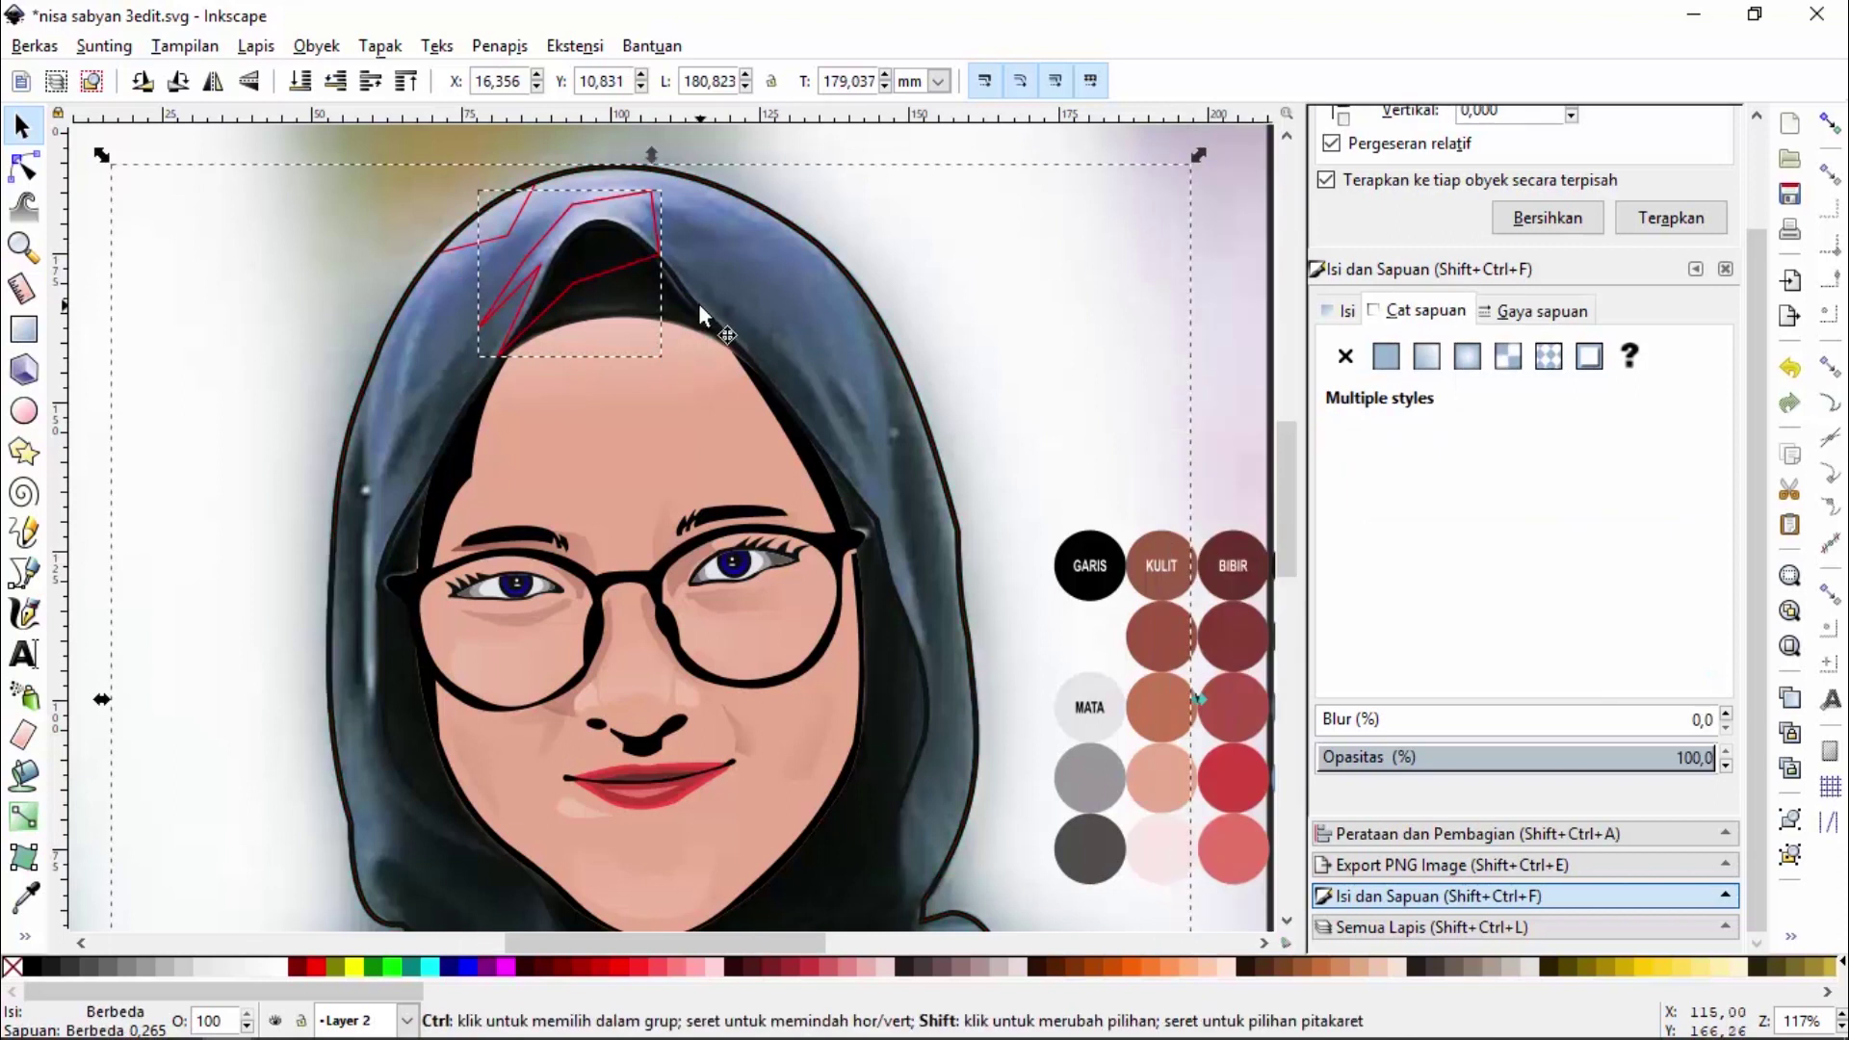
{"action": "key", "text": "ctrl+asterisk"}
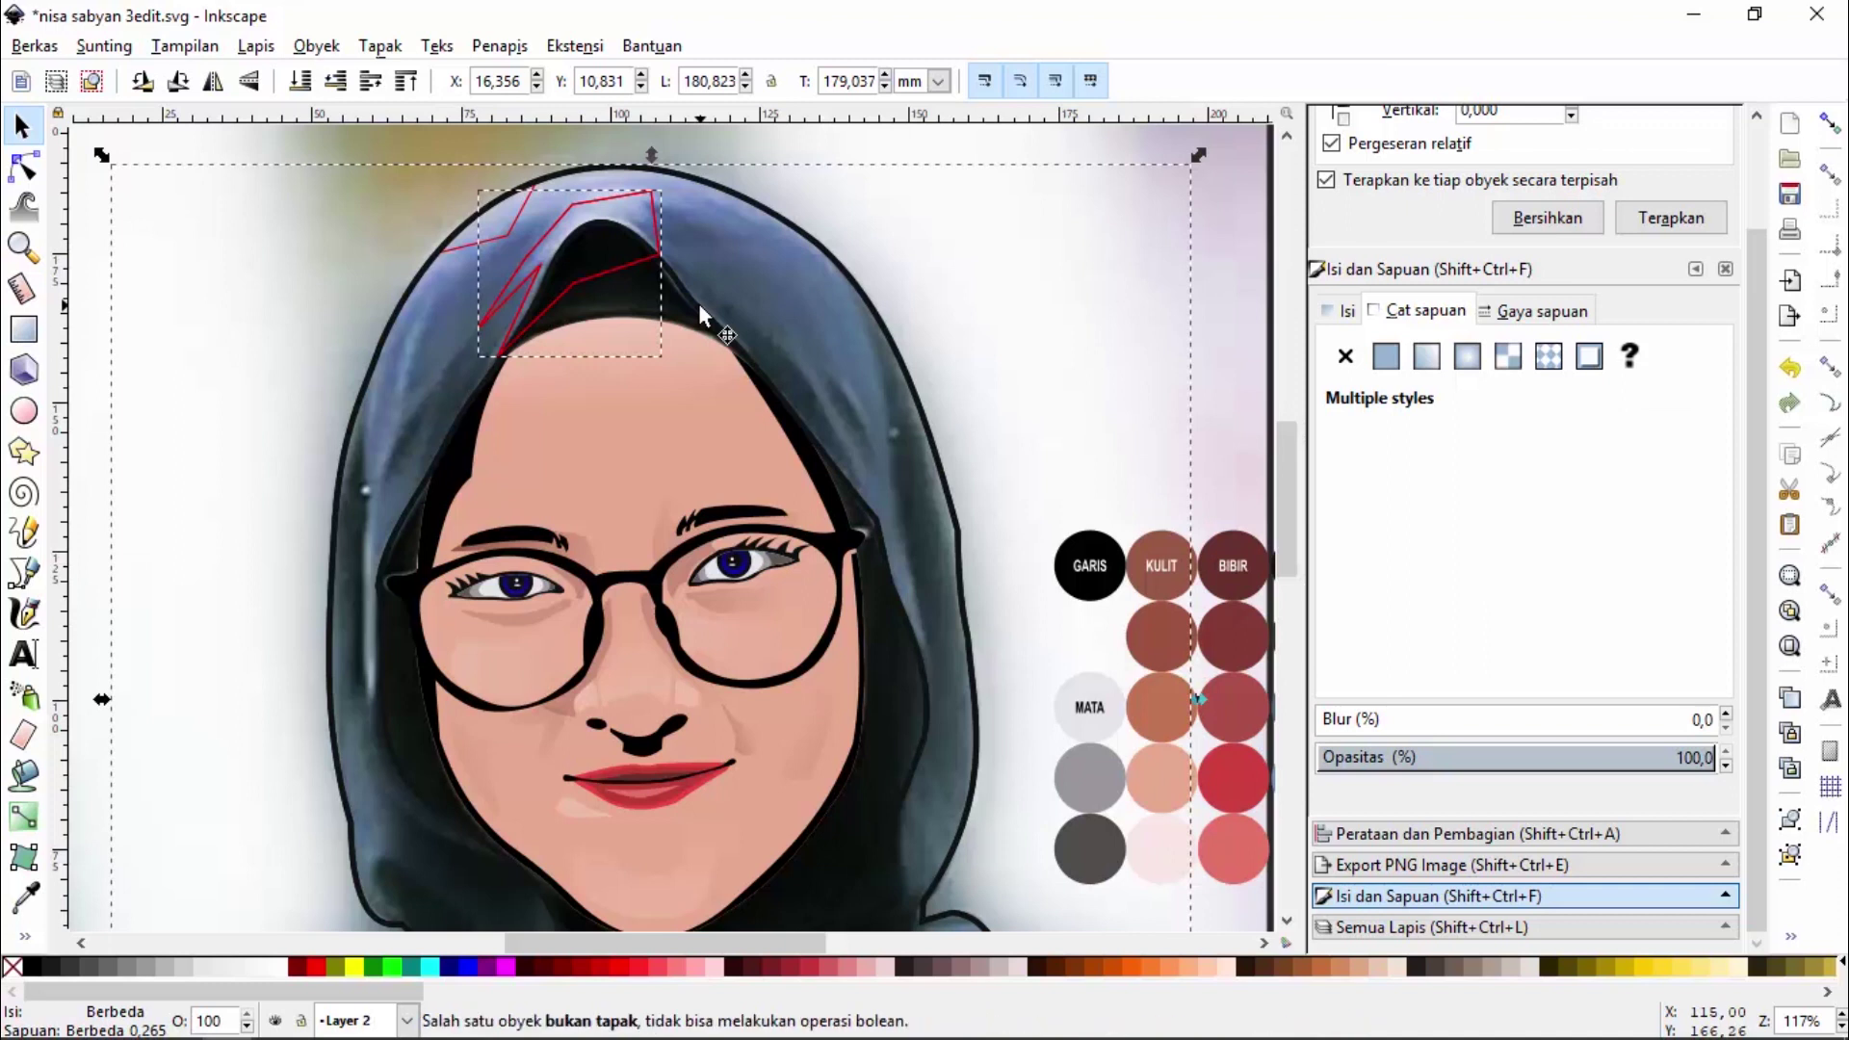
{"action": "key", "text": "Escape"}
{"action": "left_click", "coordinate": [628, 262]}
{"action": "key", "text": "ctrl+d"}
{"action": "mouse_move", "coordinate": [621, 268]}
{"action": "left_mouse_down"}
{"action": "mouse_move", "coordinate": [535, 325]}
{"action": "mouse_move", "coordinate": [353, 339]}
{"action": "left_mouse_up"}
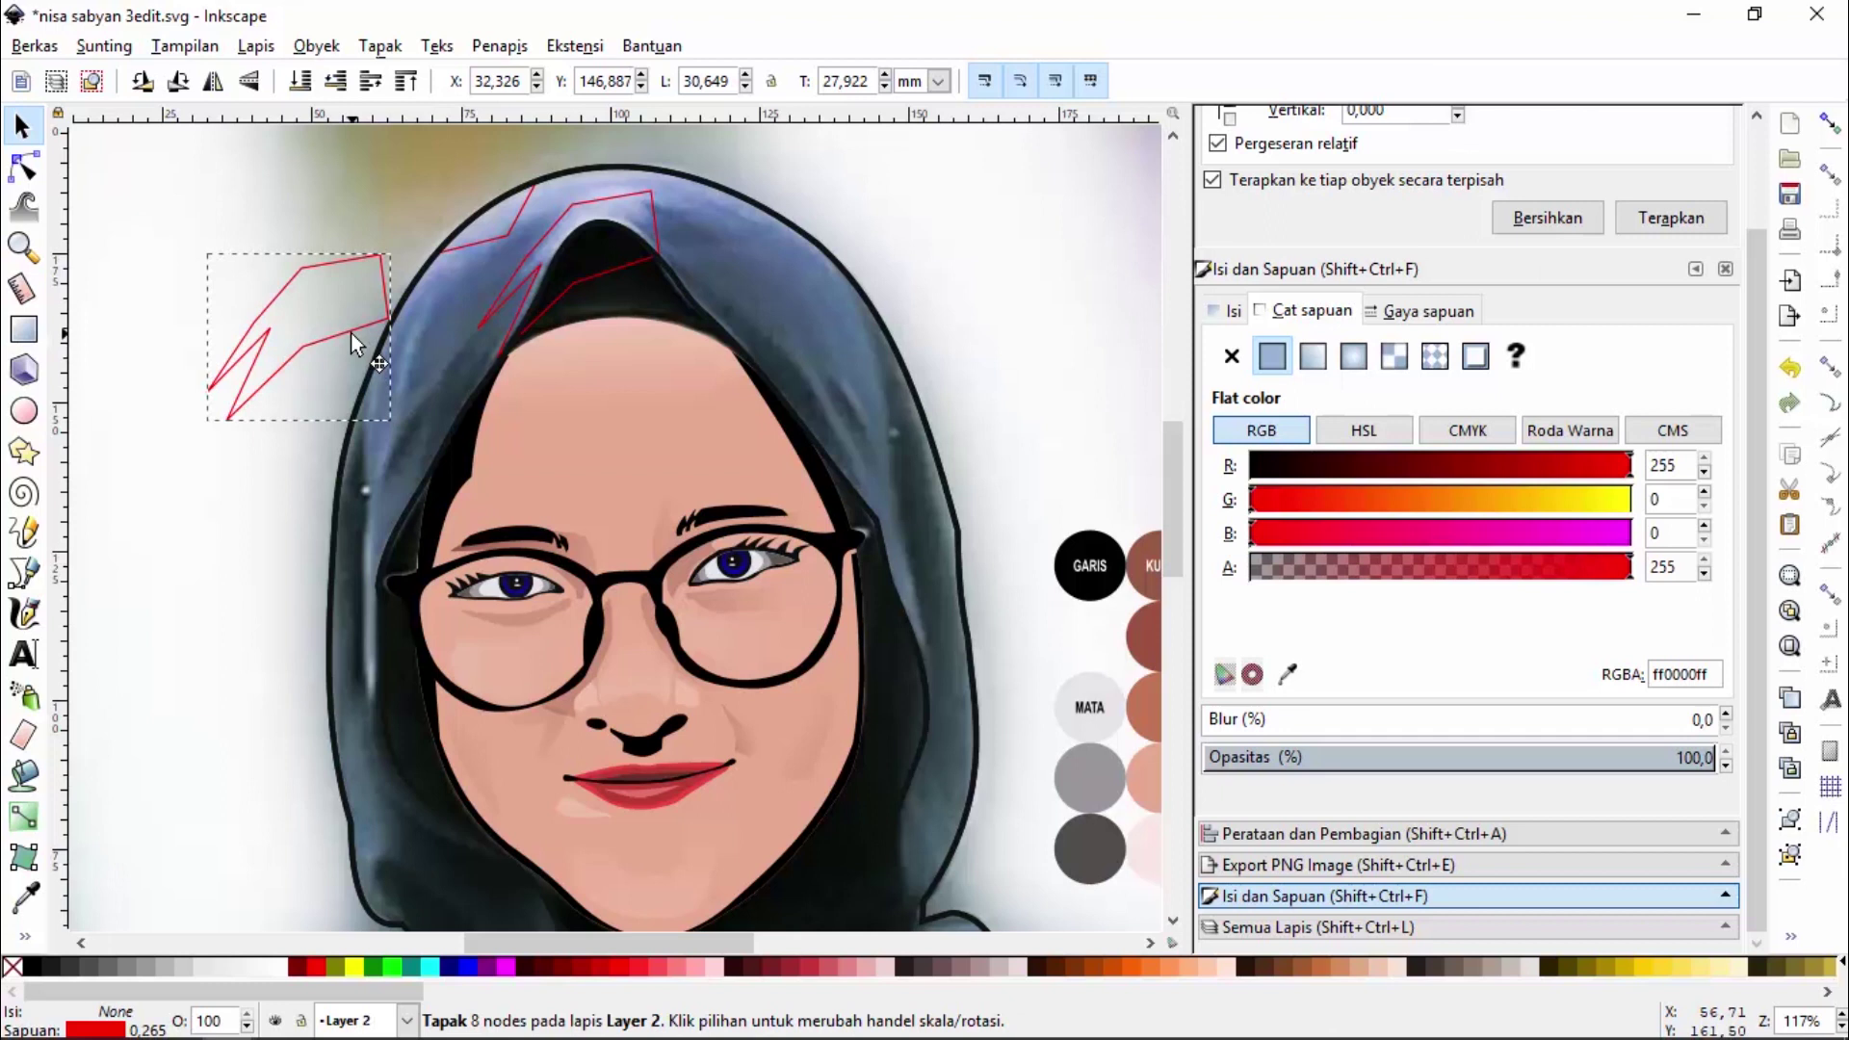
{"action": "left_click_drag", "start_coordinate": [351, 333], "coordinate": [350, 333]}
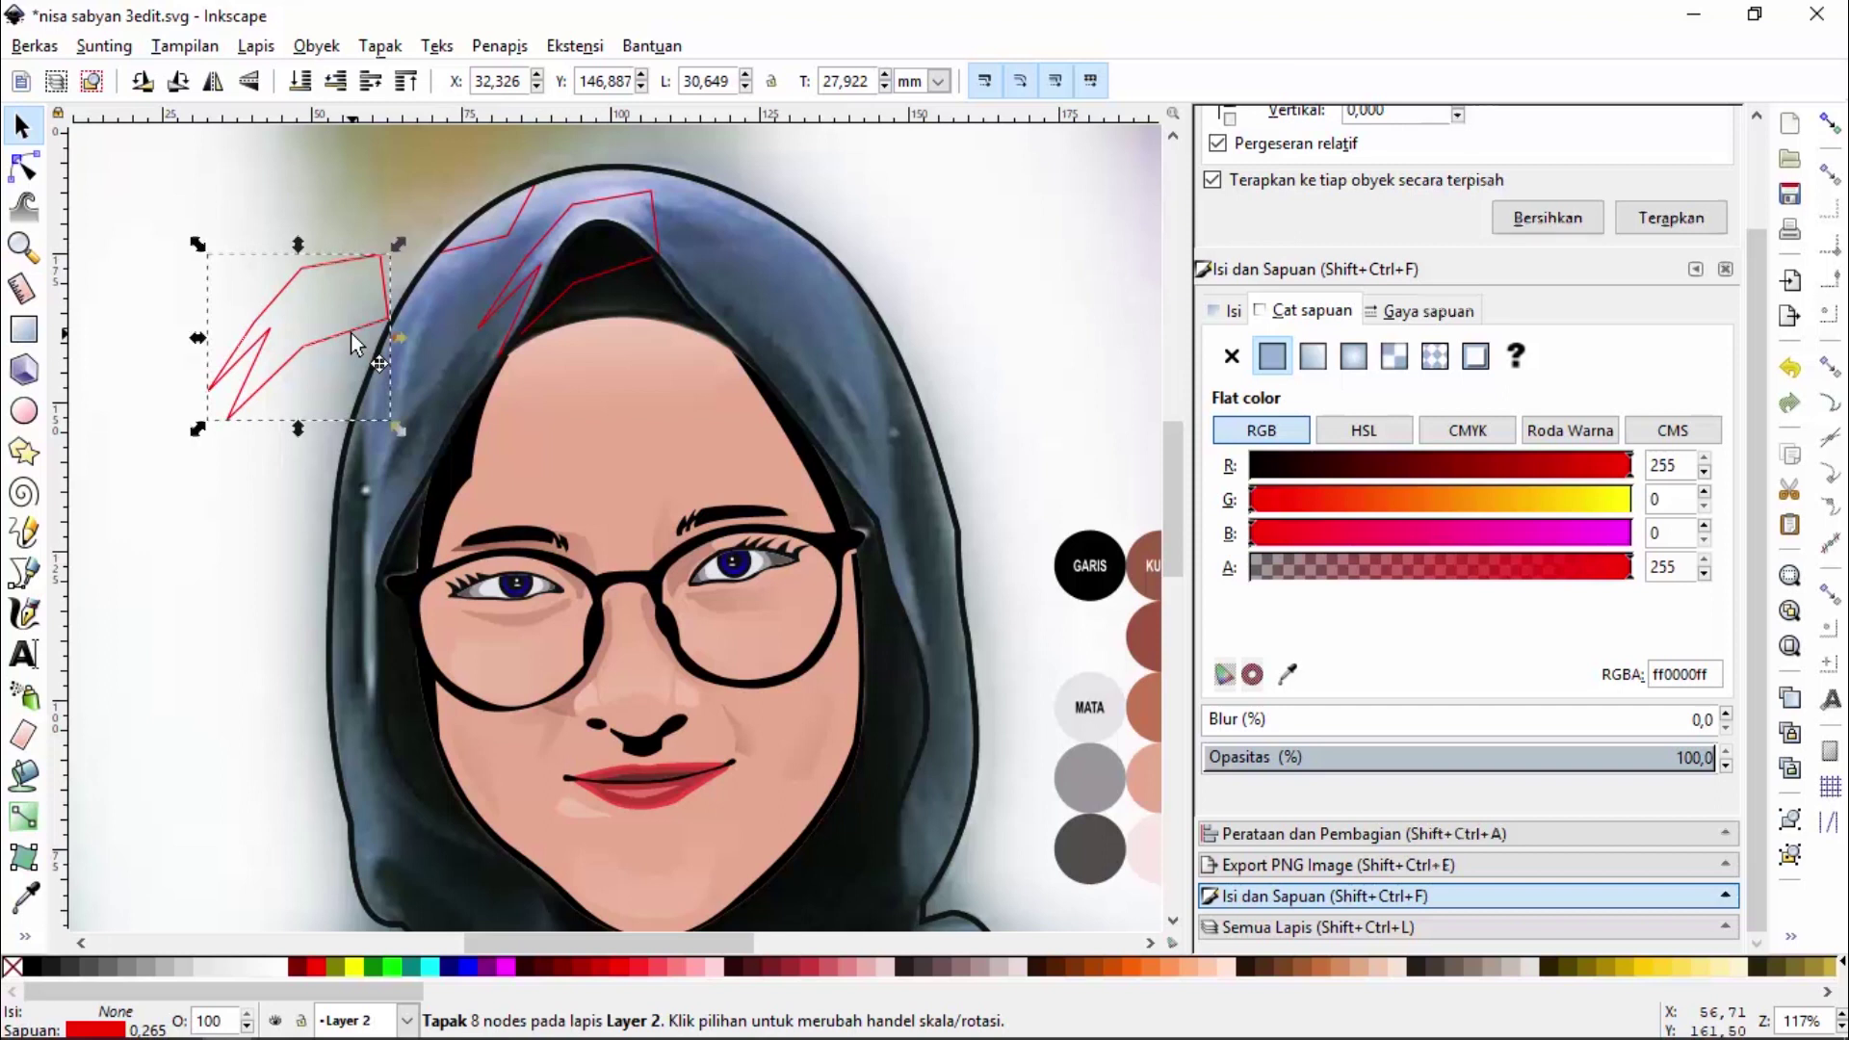
{"action": "key", "text": "Delete"}
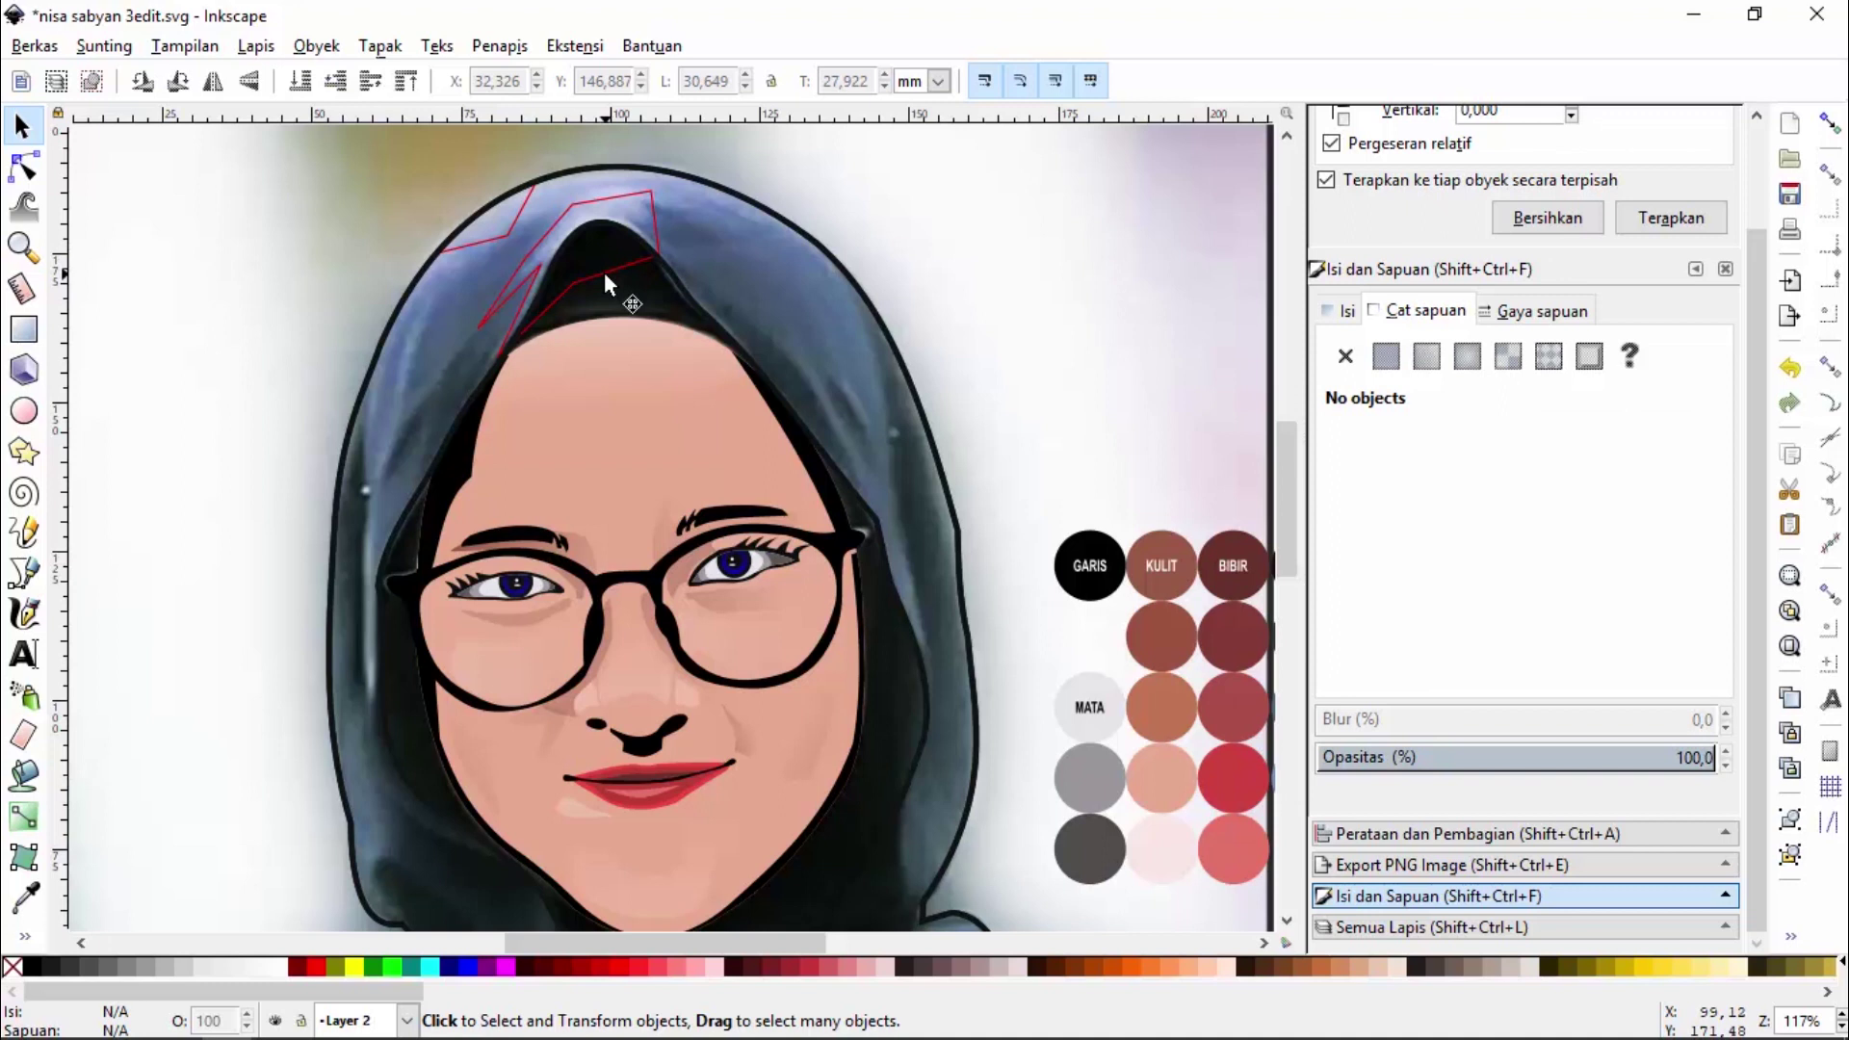
{"action": "left_click", "coordinate": [604, 272]}
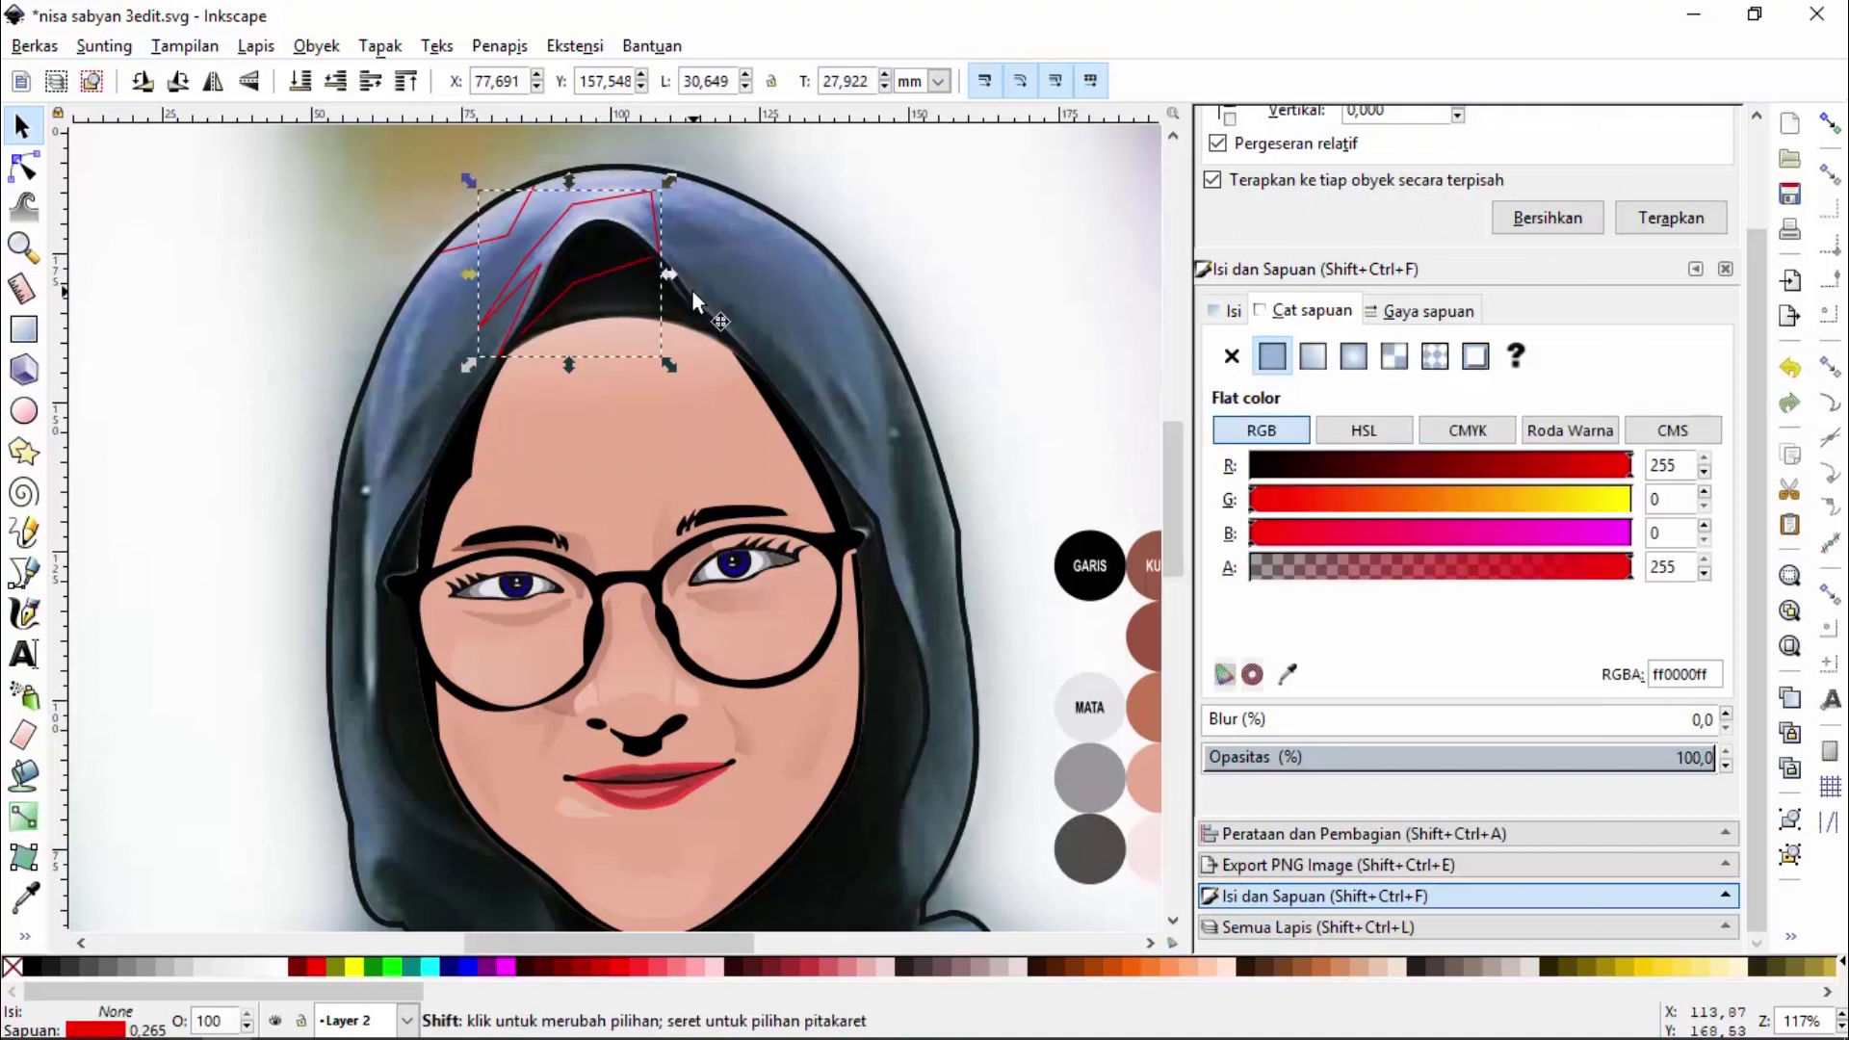
{"action": "left_click", "coordinate": [694, 292], "text": "shift"}
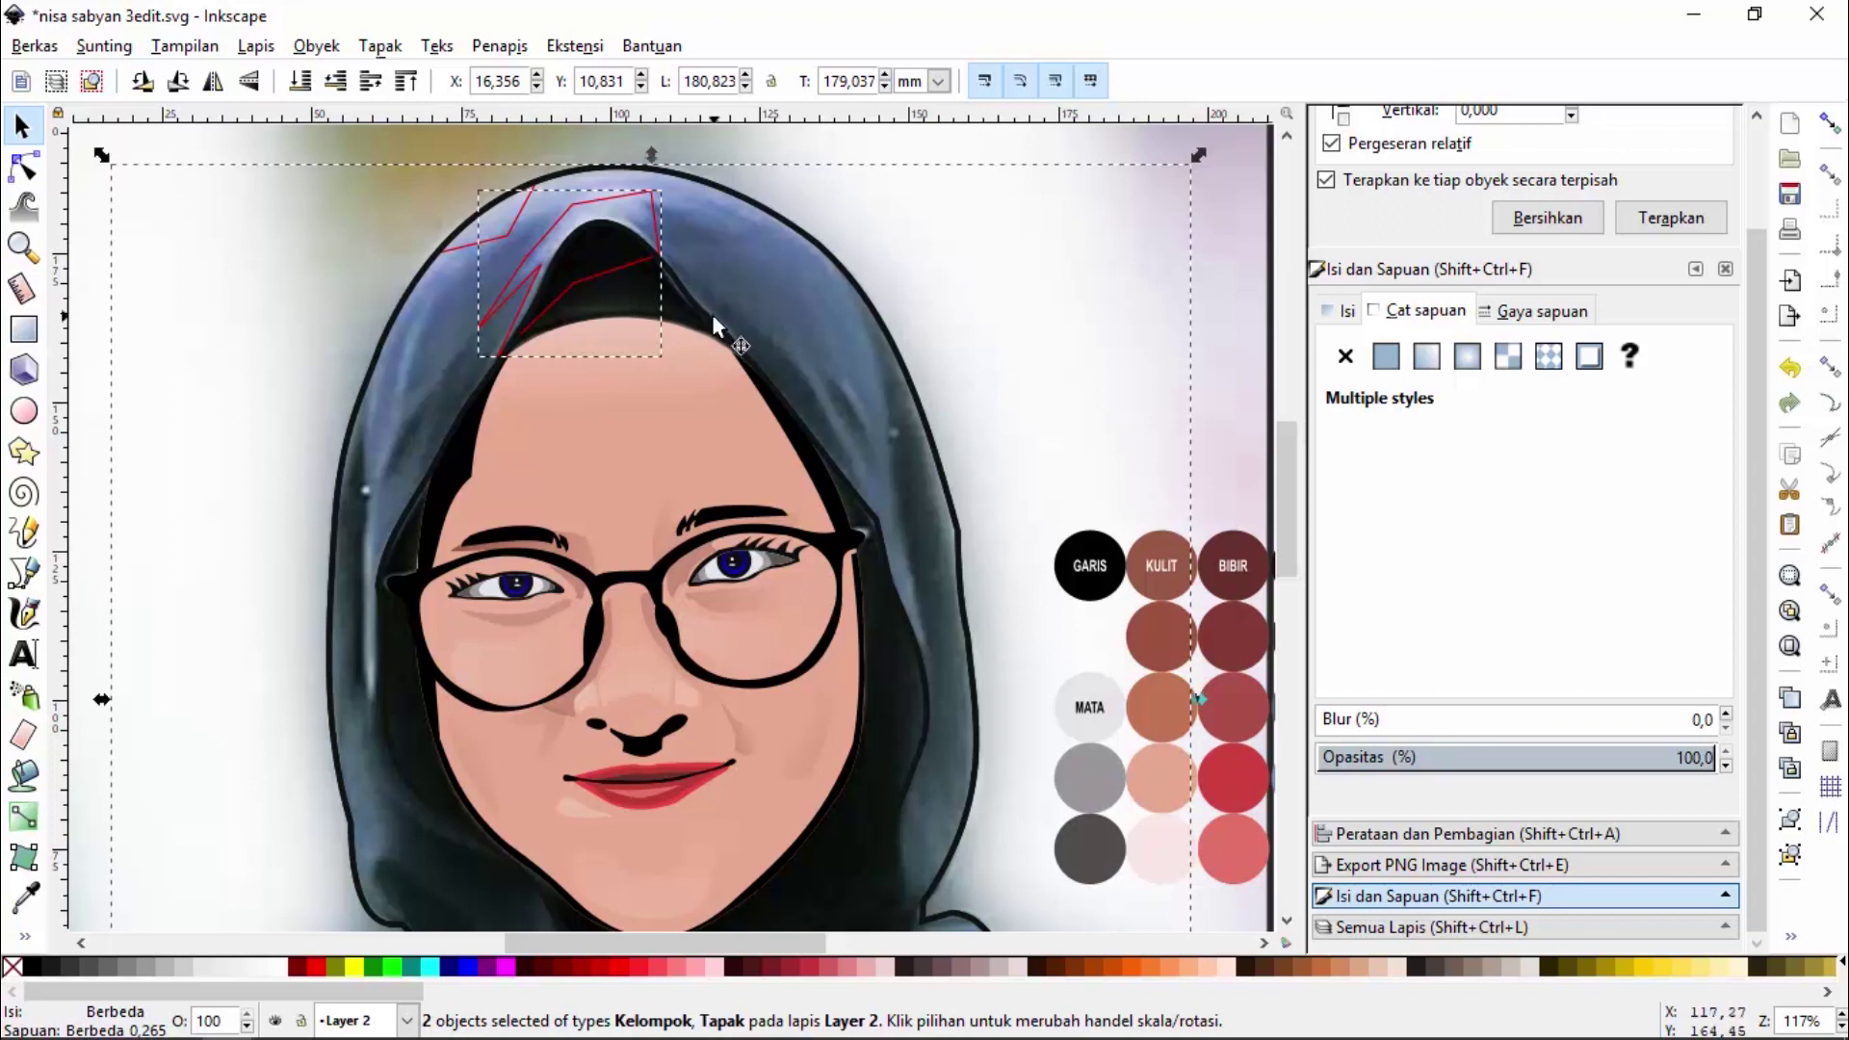
{"action": "left_click_drag", "start_coordinate": [712, 314], "coordinate": [864, 235]}
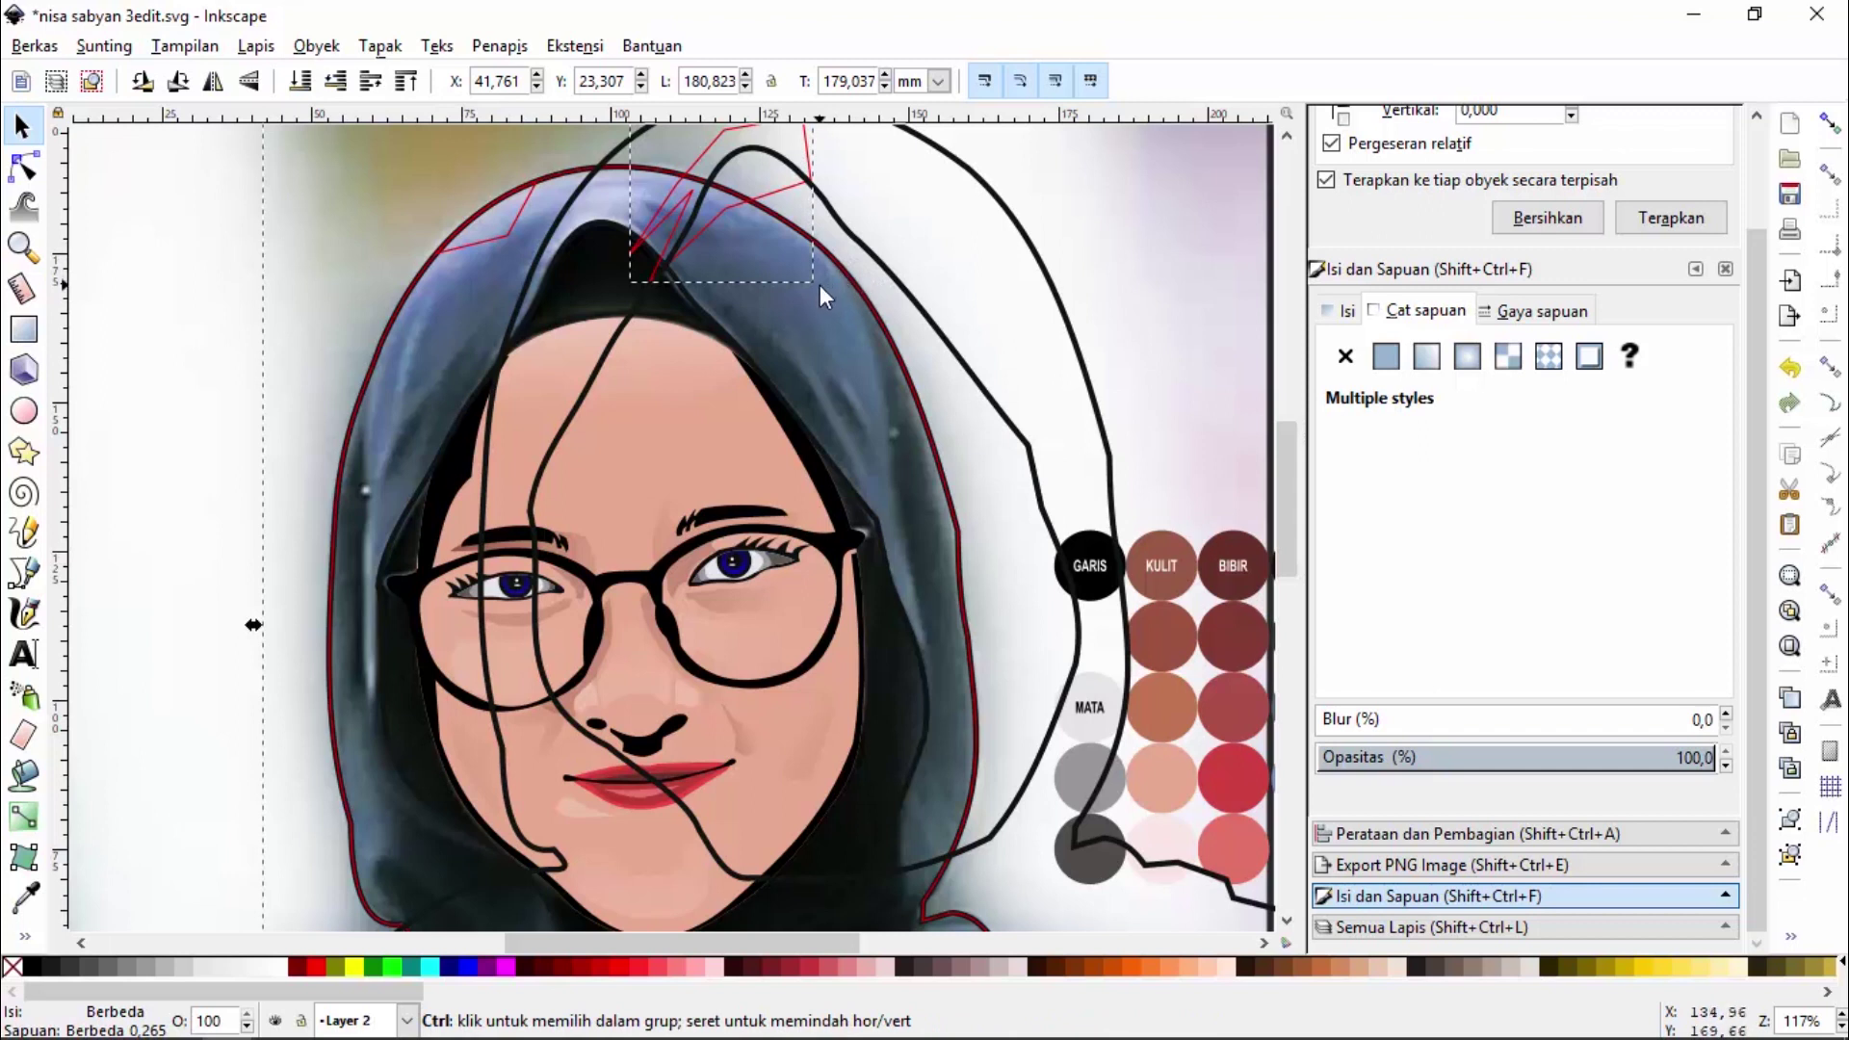
{"action": "key", "text": "ctrl+z"}
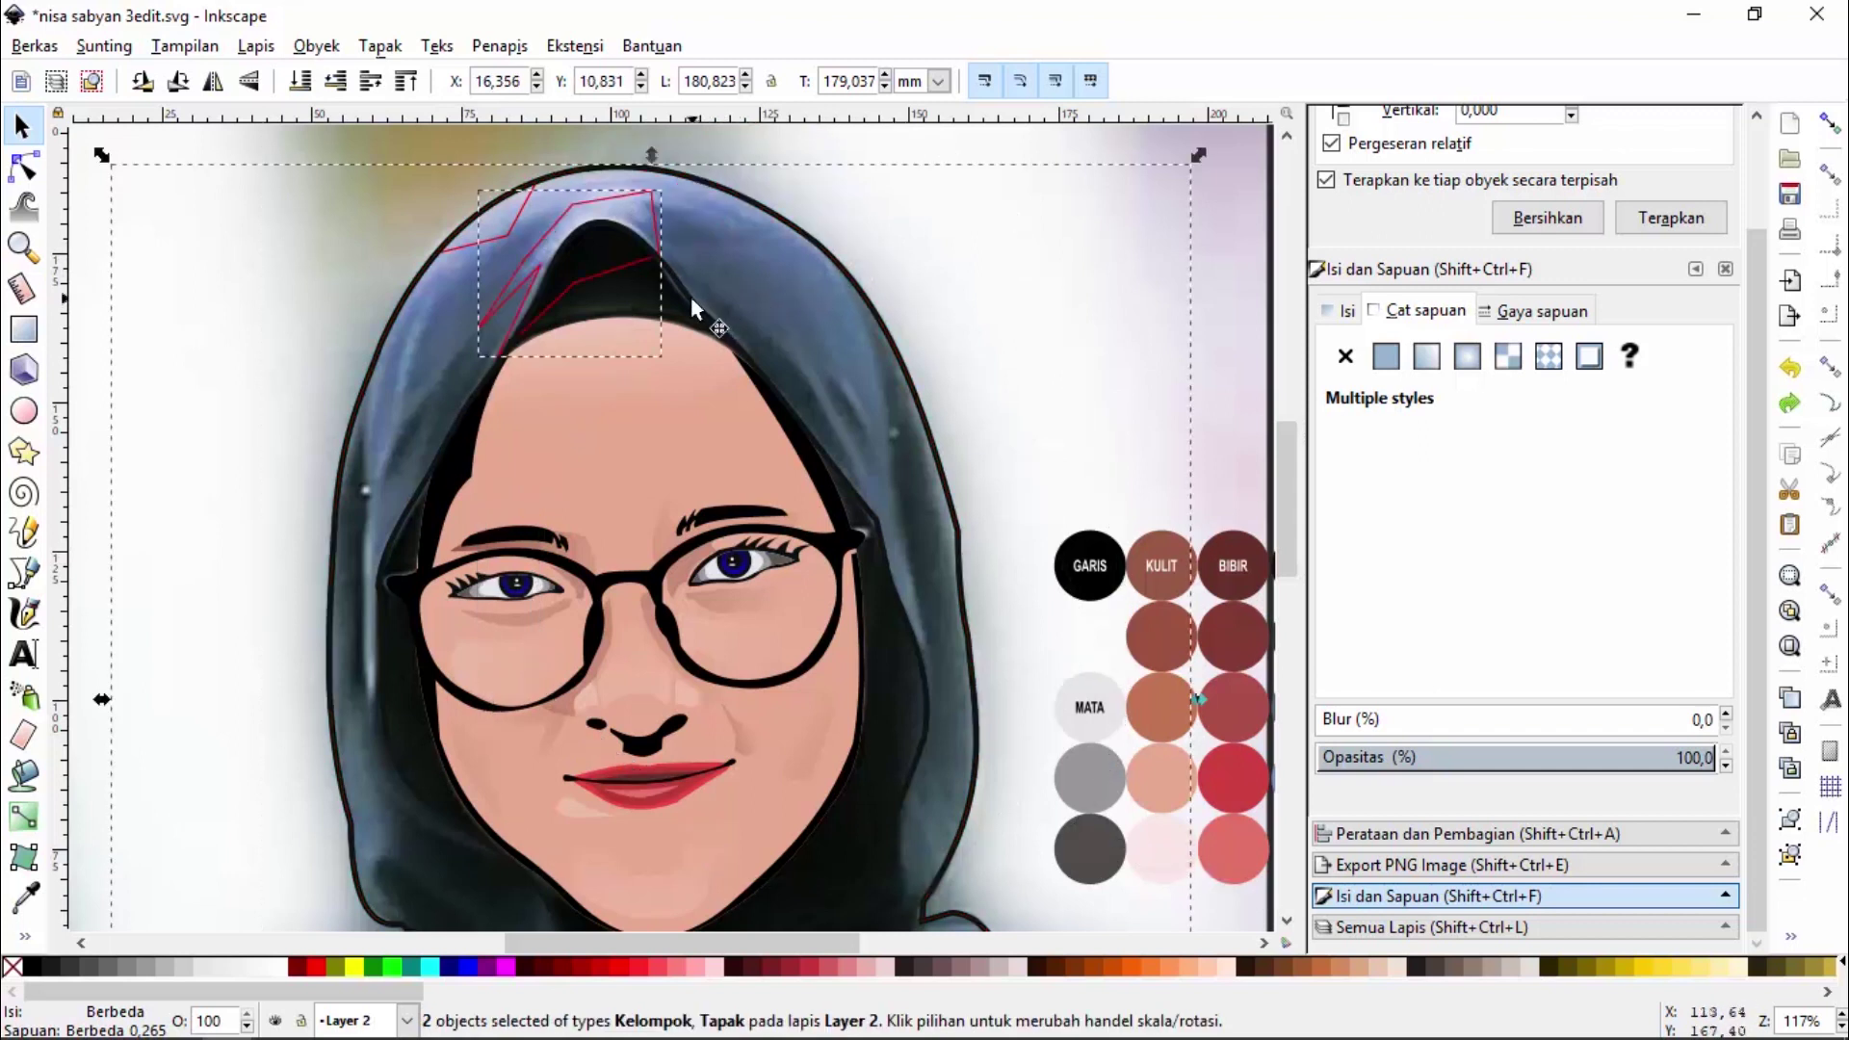
{"action": "left_click", "coordinate": [688, 295], "text": "shift"}
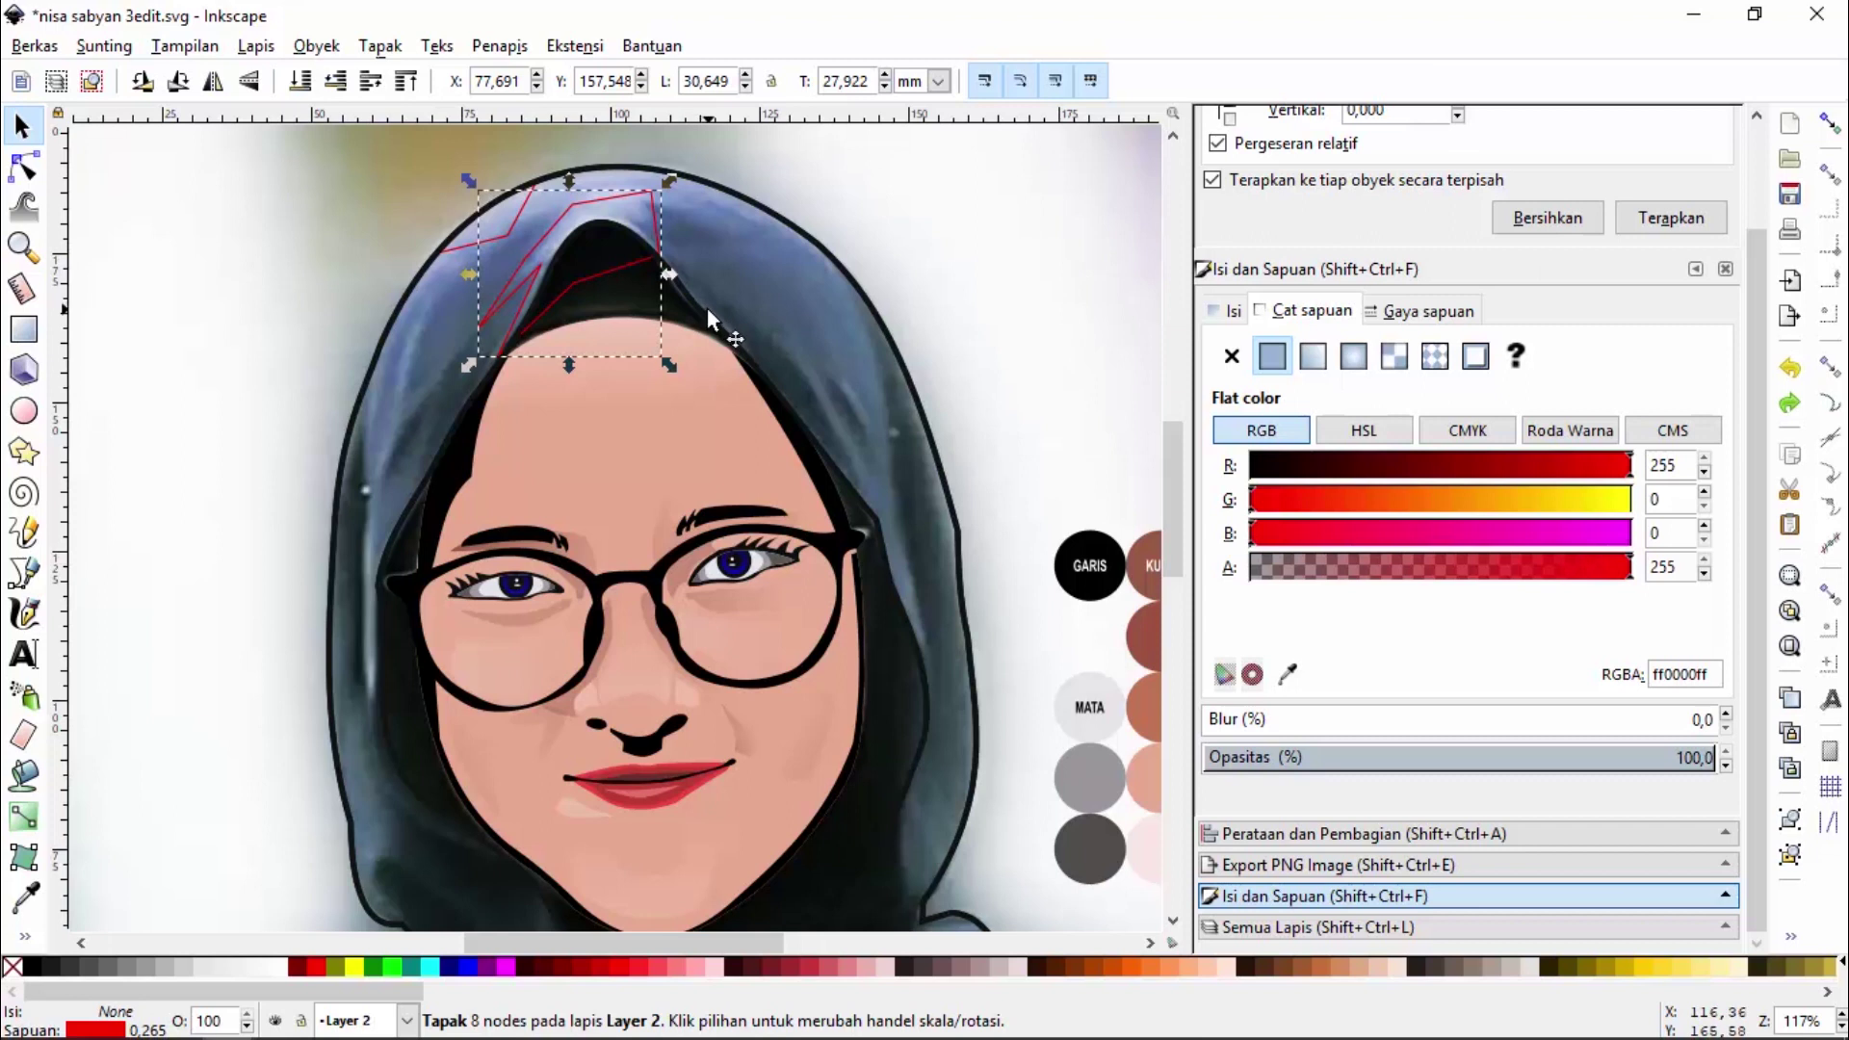
{"action": "left_click", "coordinate": [707, 308]}
{"action": "left_click", "coordinate": [661, 223], "text": "ctrl"}
Zoom in on the red top fold and pull its corner and edges onto the dark hijab stroke
{"action": "left_click", "coordinate": [757, 200], "text": "shift"}
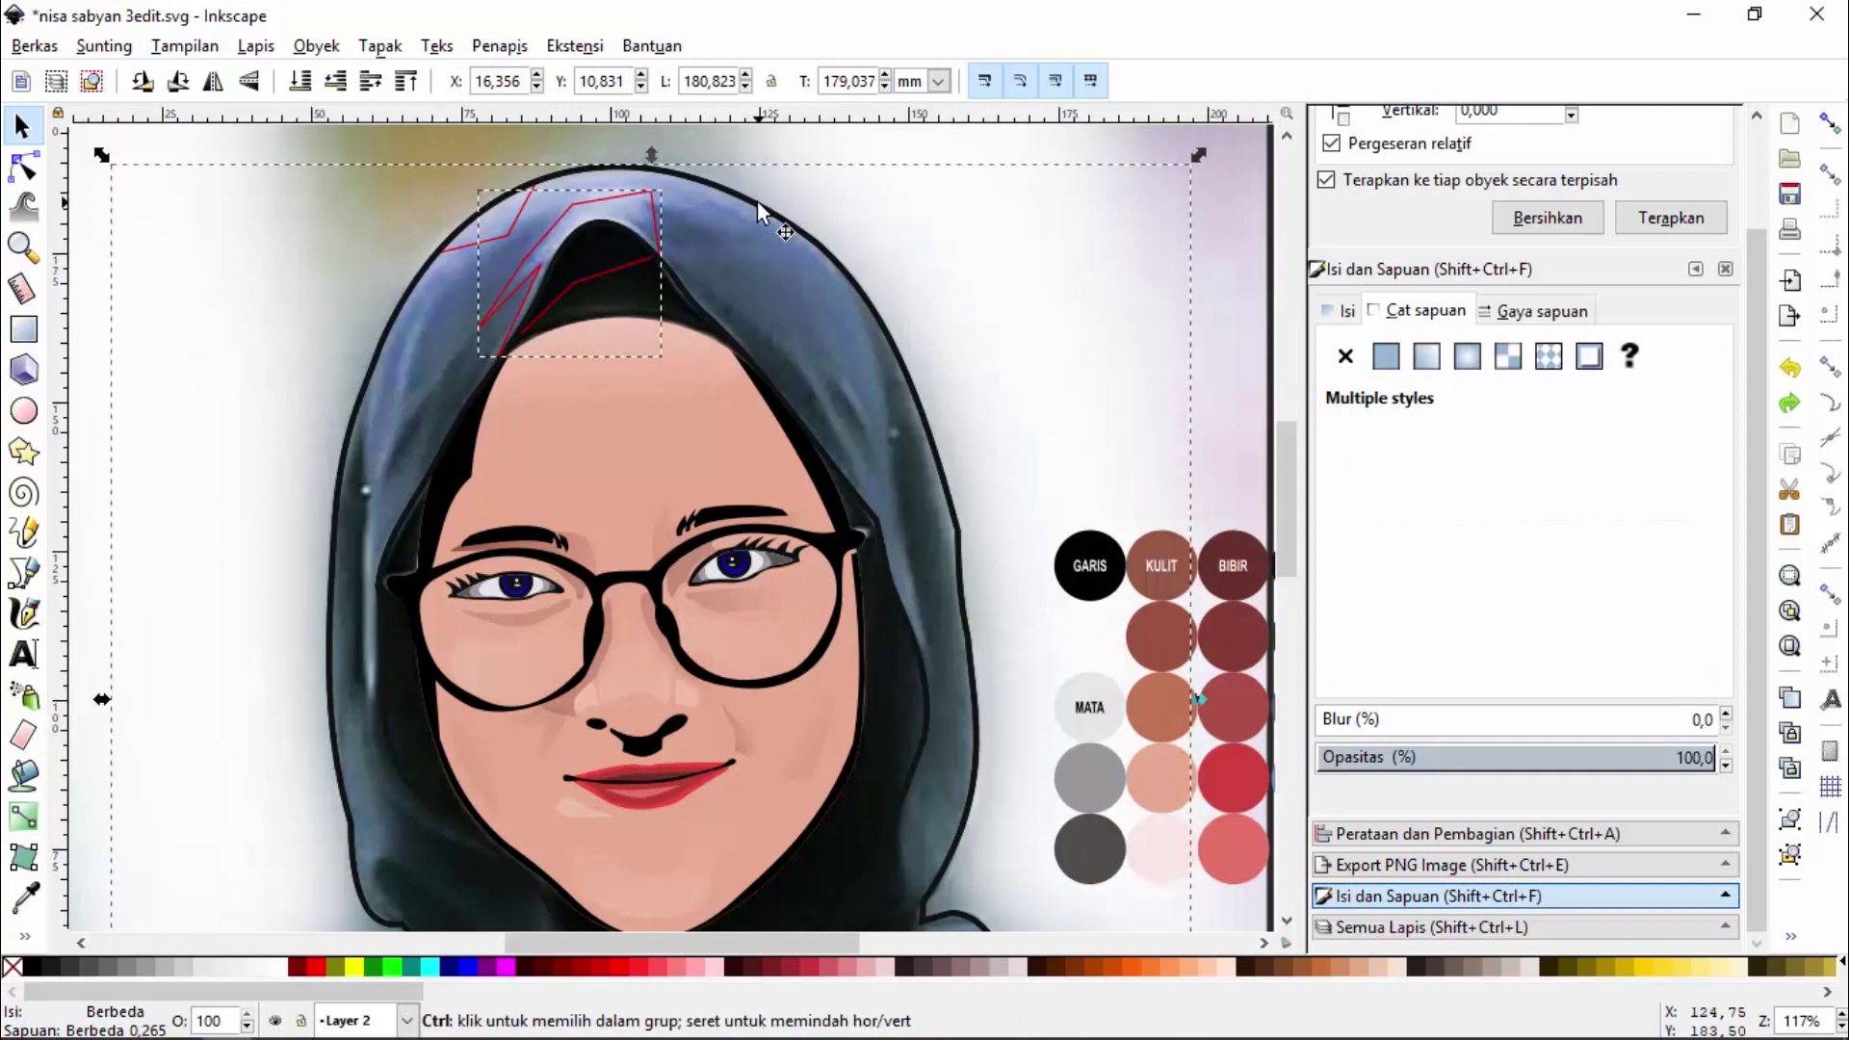
{"action": "scroll", "coordinate": [764, 207], "scroll_direction": "up", "scroll_amount": 3}
{"action": "key", "text": "n"}
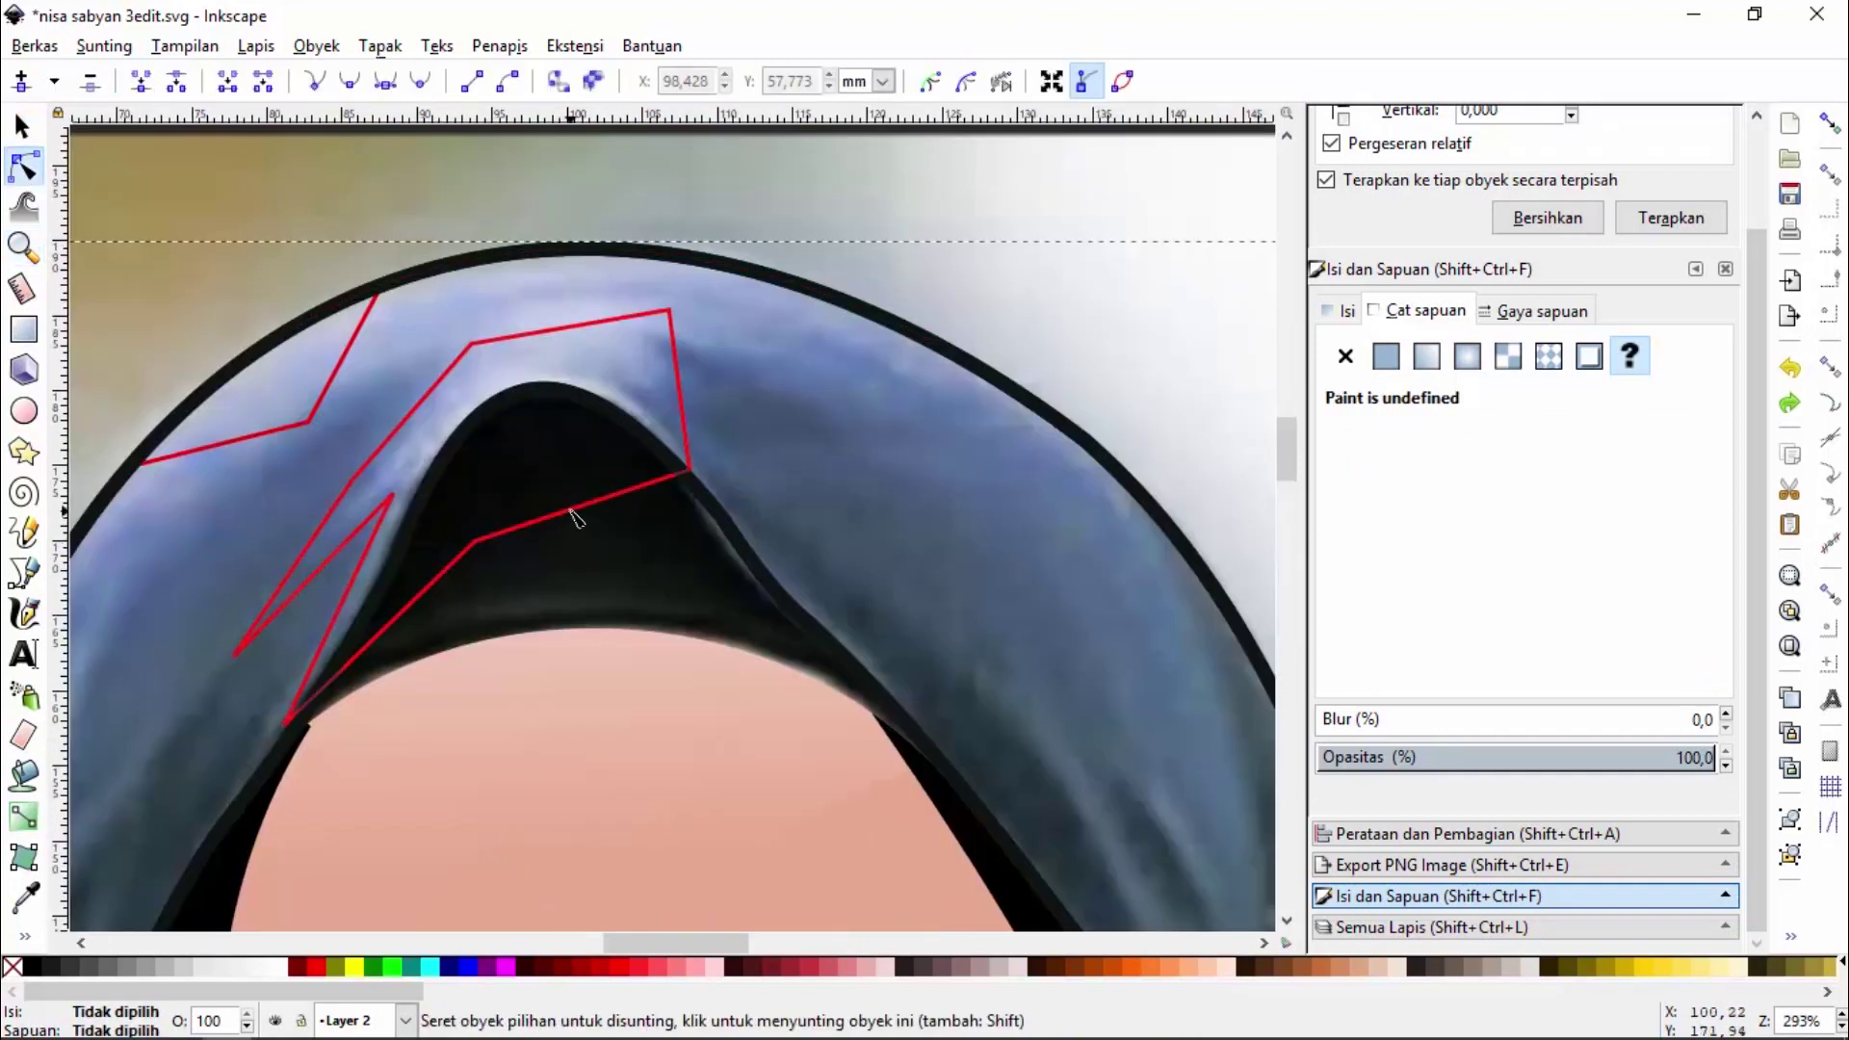
{"action": "left_click", "coordinate": [578, 511]}
{"action": "left_click_drag", "start_coordinate": [475, 542], "coordinate": [446, 462]}
{"action": "left_click_drag", "start_coordinate": [582, 463], "coordinate": [578, 409]}
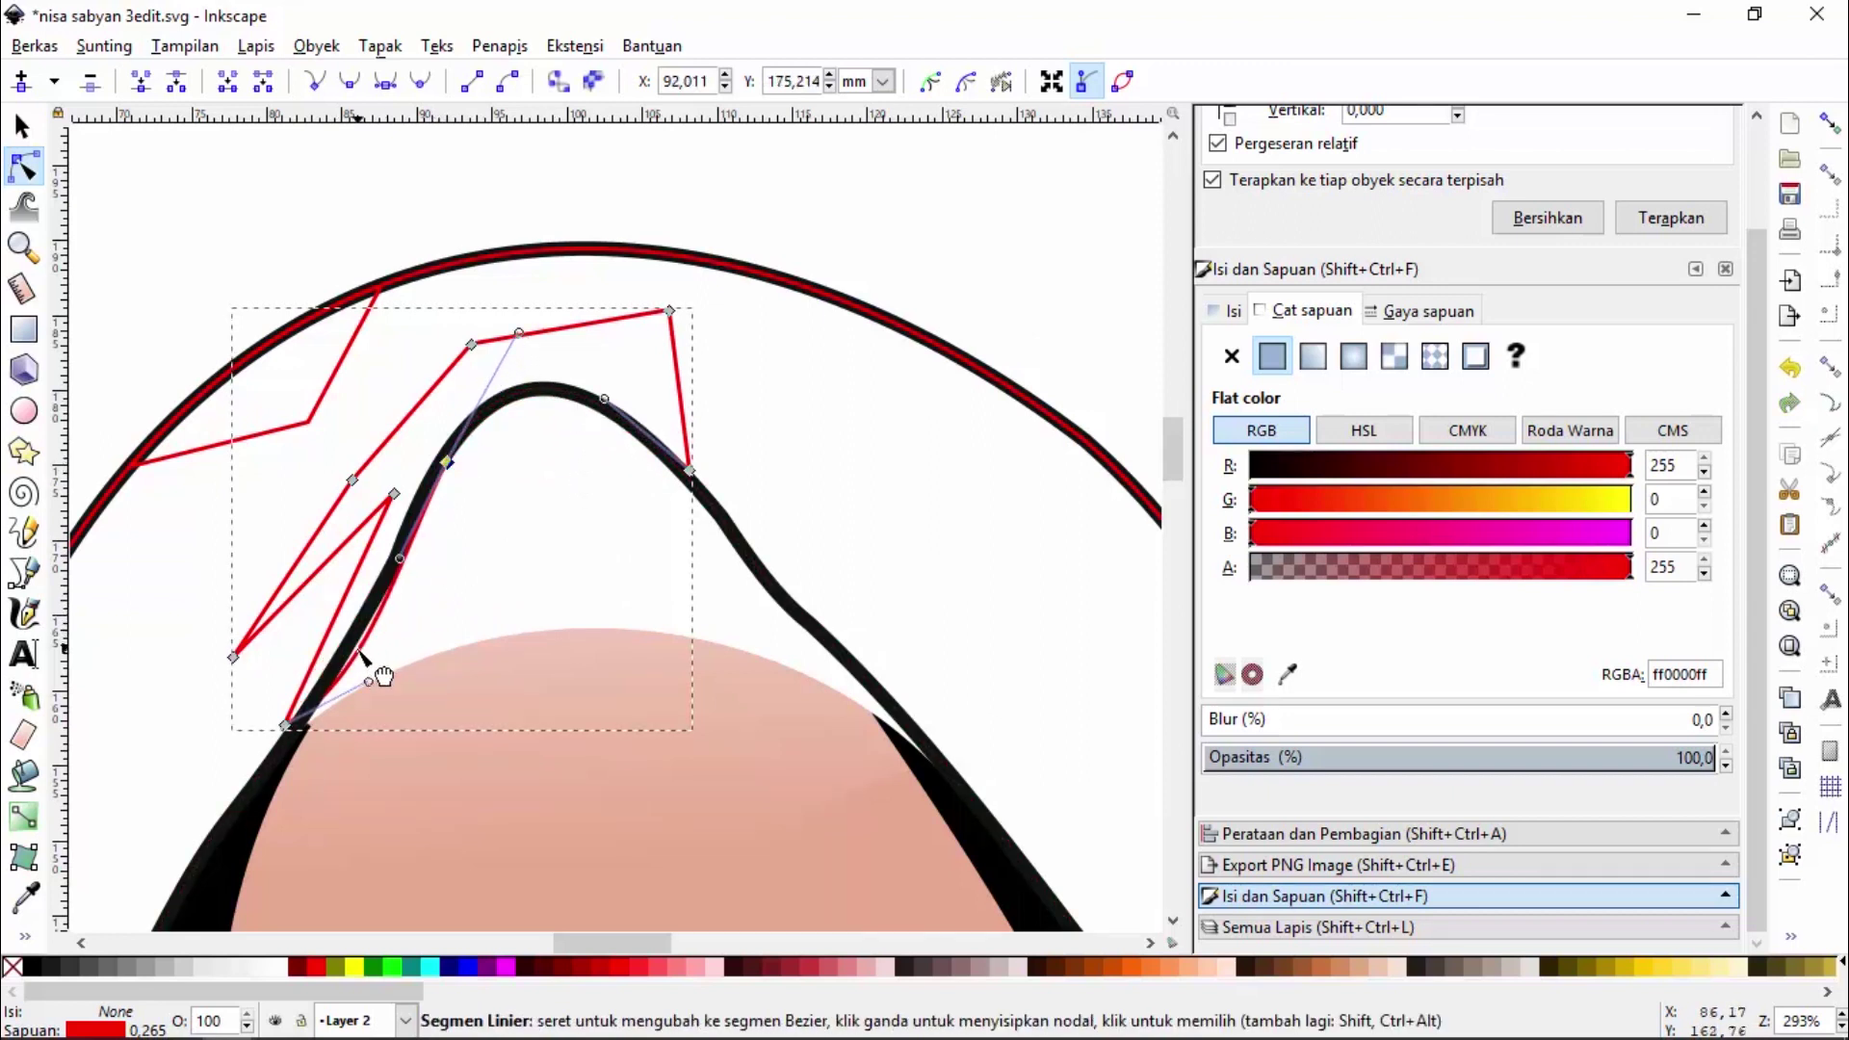
{"action": "left_click_drag", "start_coordinate": [369, 655], "coordinate": [371, 661]}
Curve the fold's top and top-right edges along the hijab's dark peak
{"action": "left_click", "coordinate": [23, 246]}
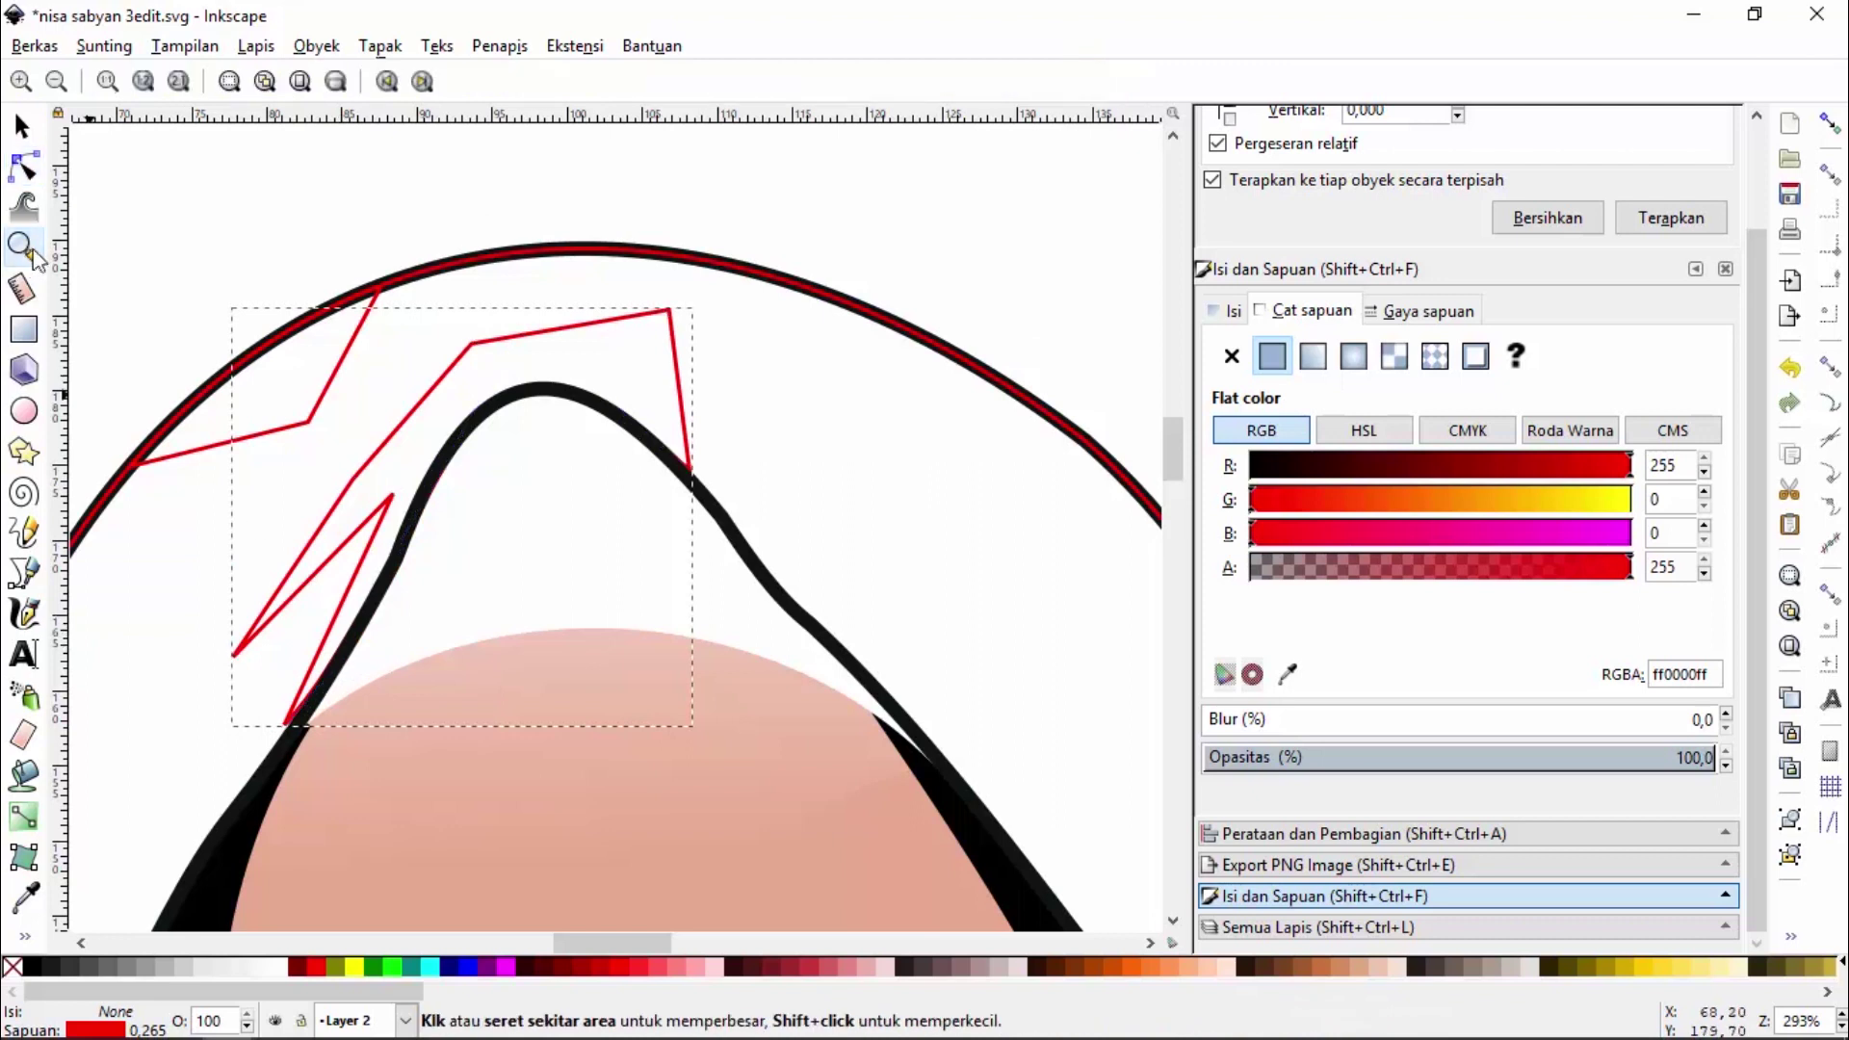
{"action": "left_click", "coordinate": [58, 85]}
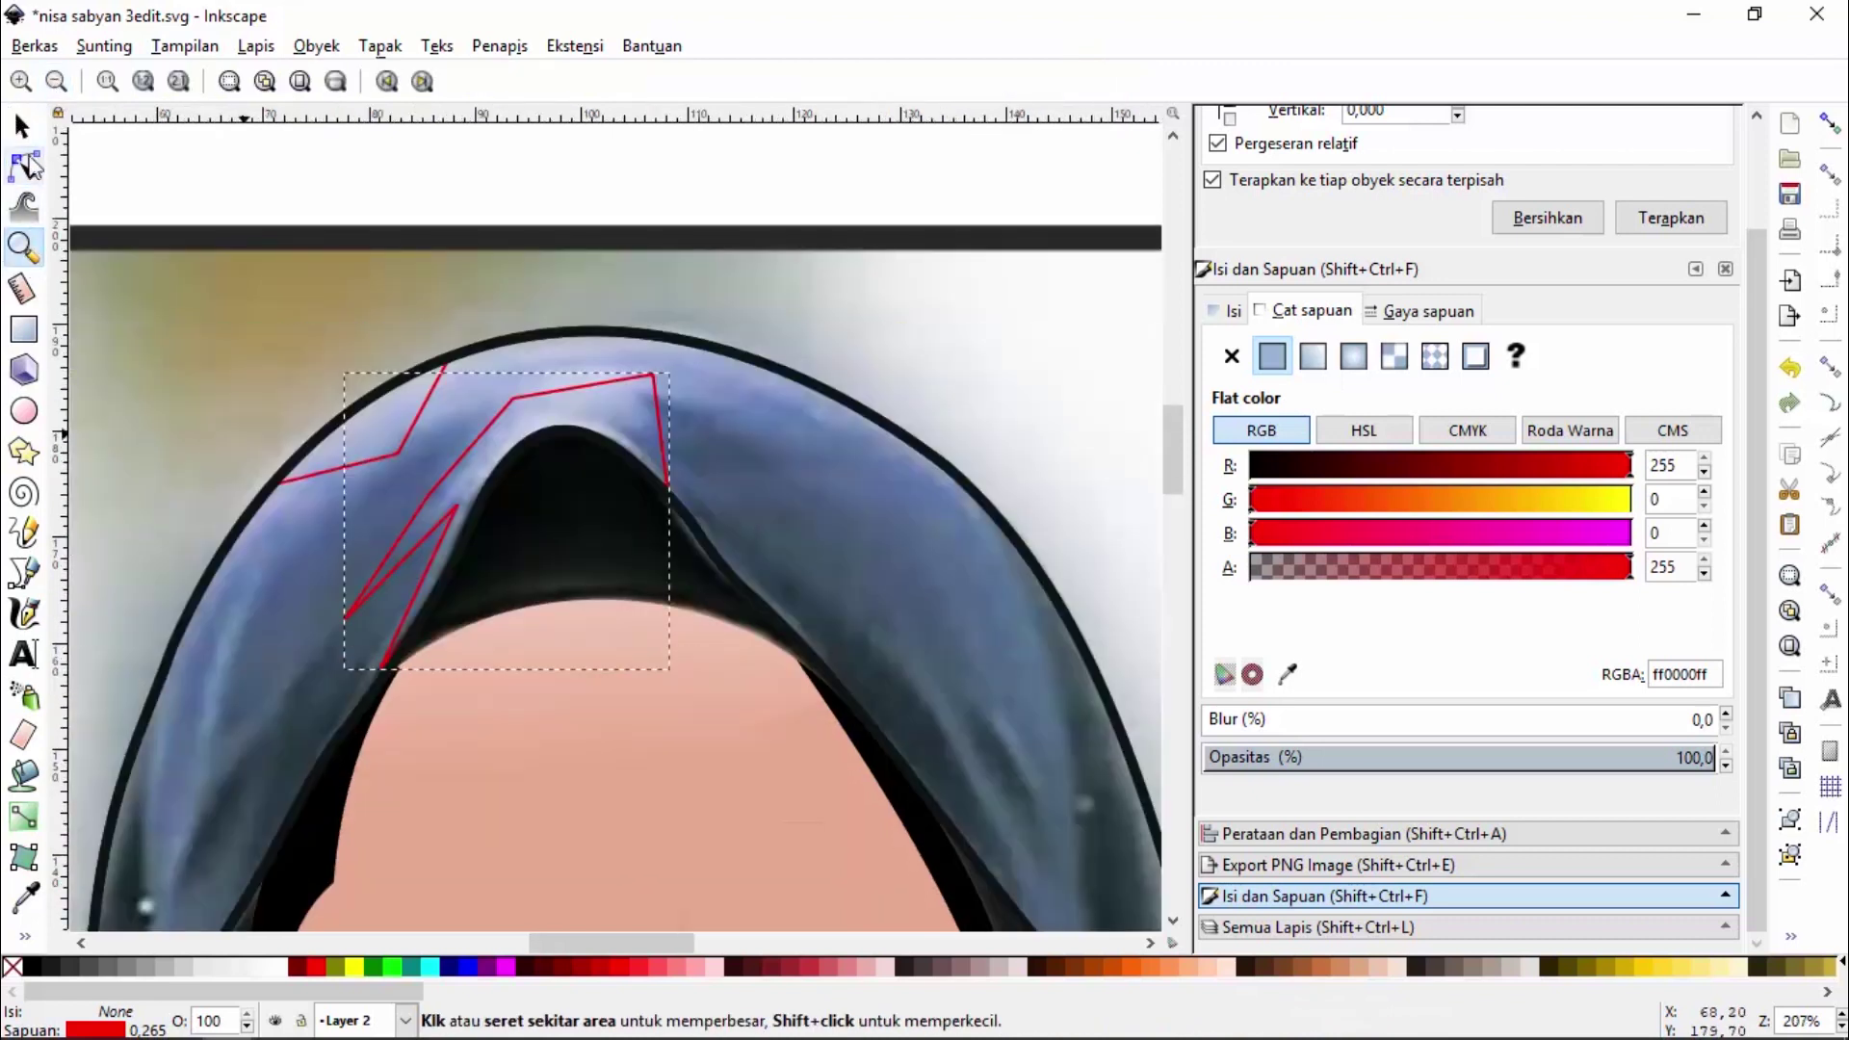
{"action": "left_click", "coordinate": [23, 167]}
{"action": "left_click_drag", "start_coordinate": [590, 405], "coordinate": [575, 370]}
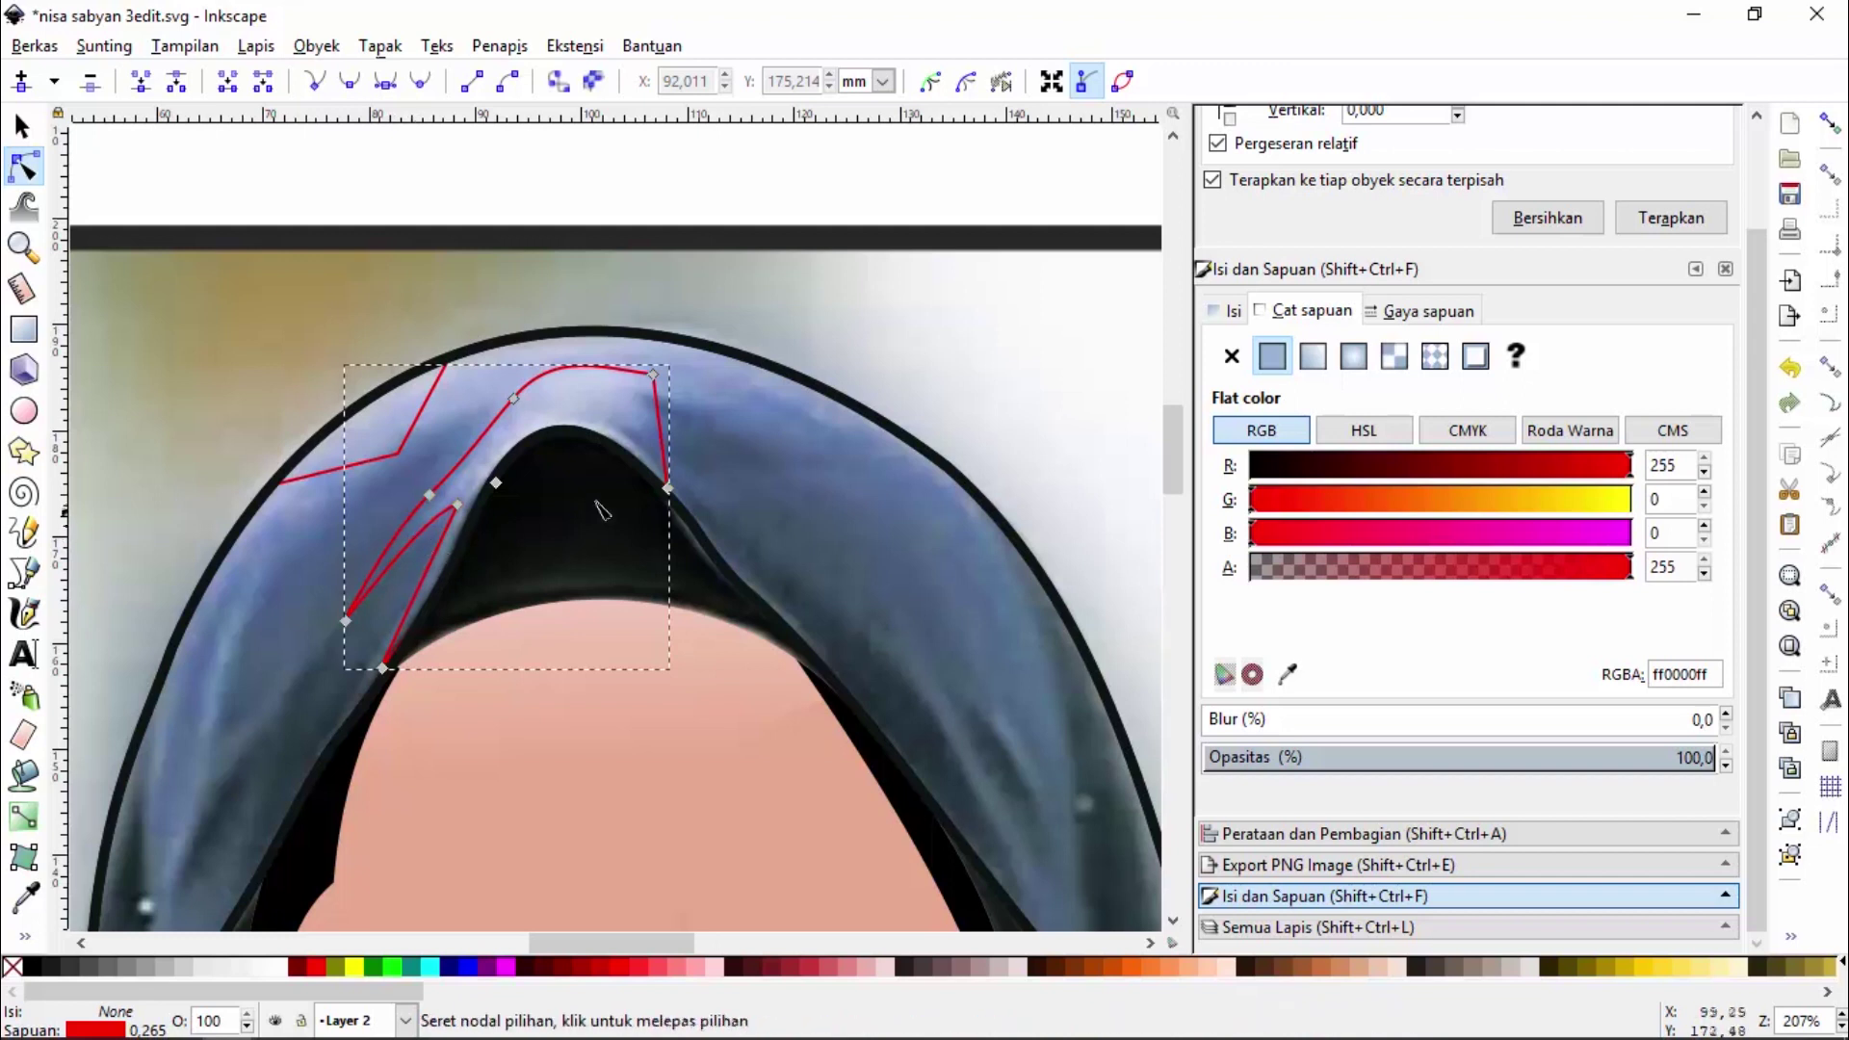
{"action": "left_click_drag", "start_coordinate": [661, 449], "coordinate": [636, 432]}
Start a zigzag fold shape, placing corners down and back up the hijab's left side
{"action": "left_click", "coordinate": [23, 572]}
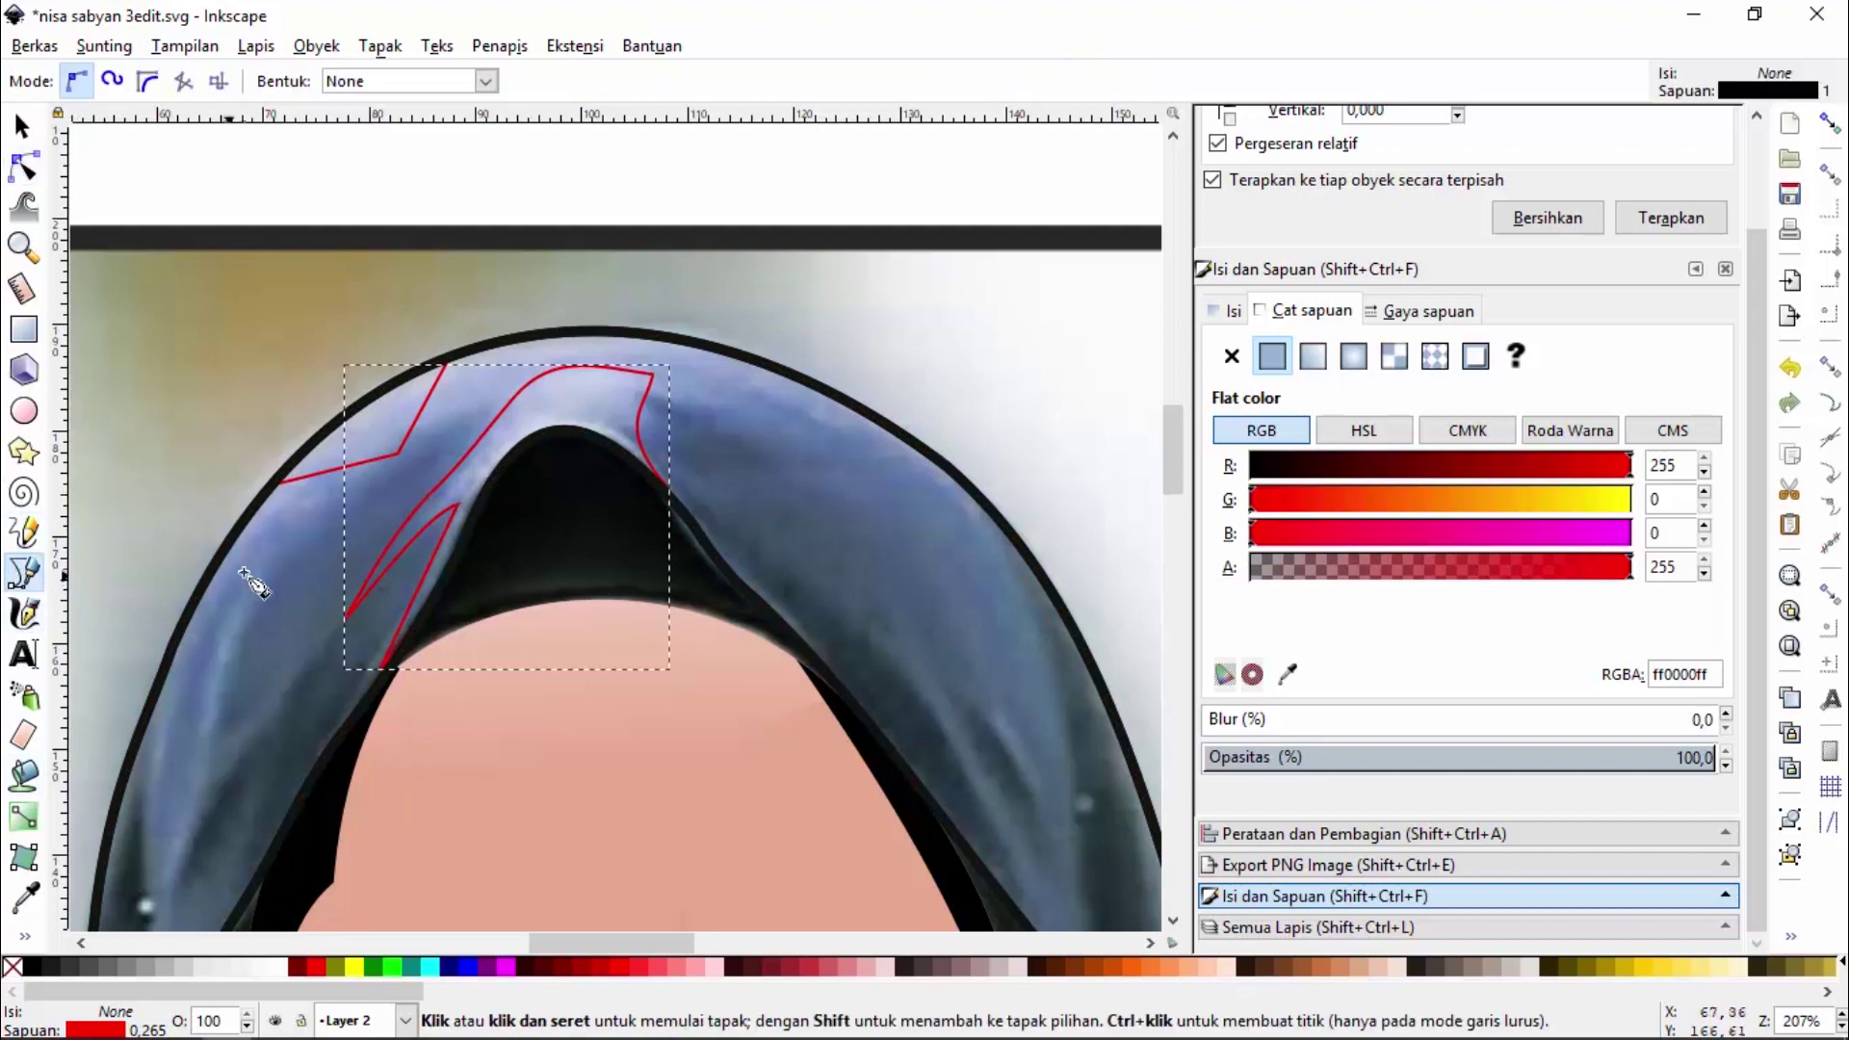
{"action": "left_click", "coordinate": [293, 525]}
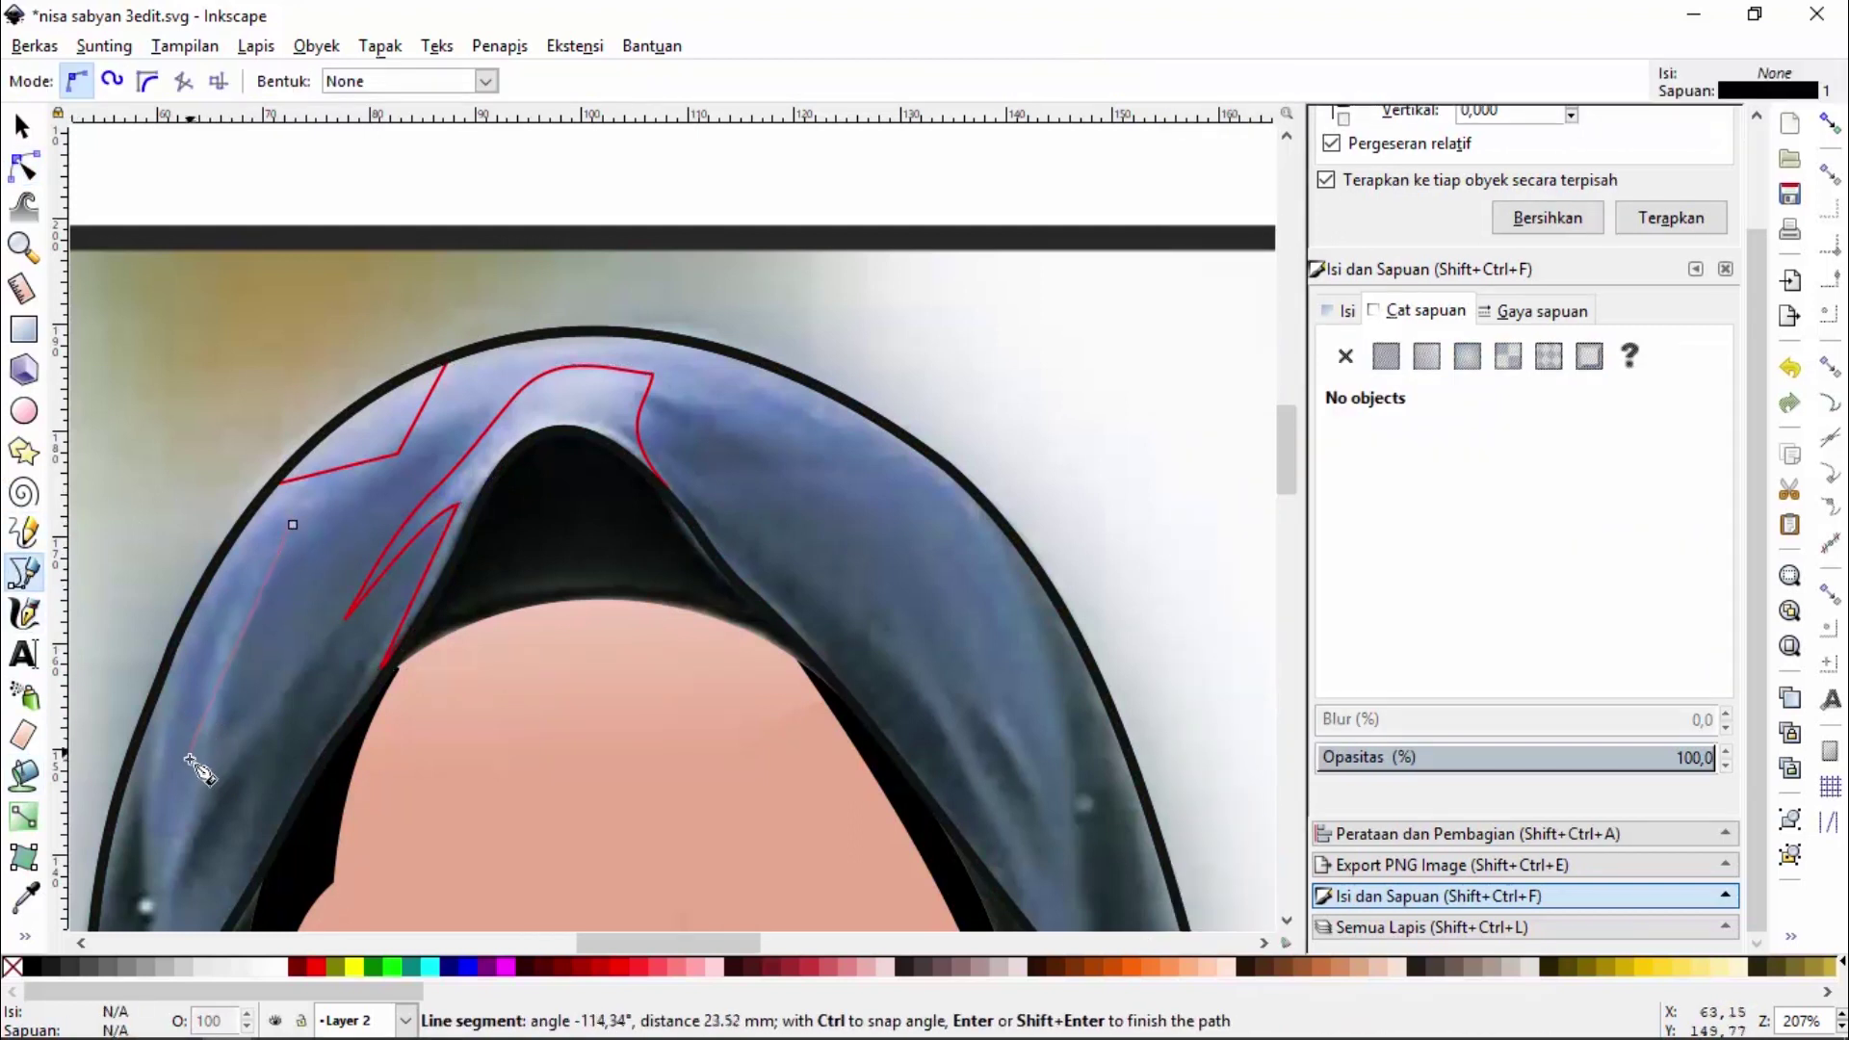
{"action": "left_click", "coordinate": [167, 851]}
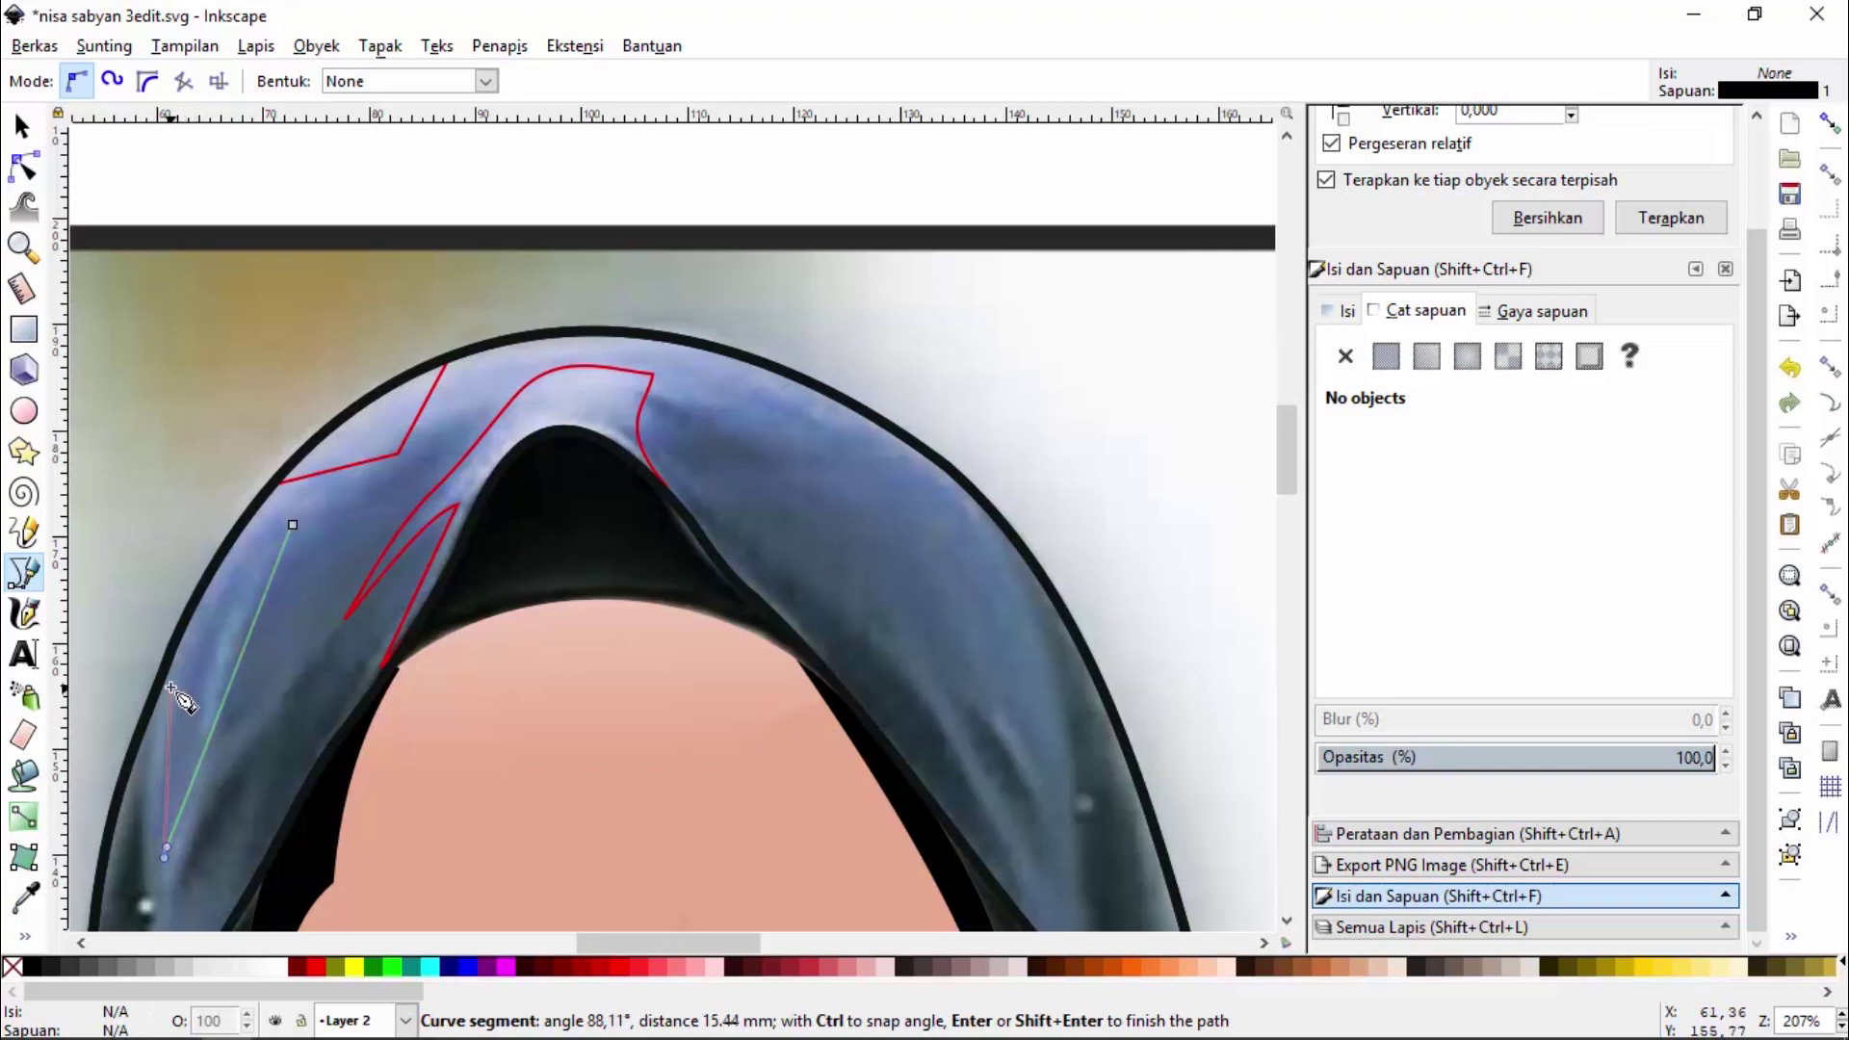
{"action": "left_click", "coordinate": [171, 688]}
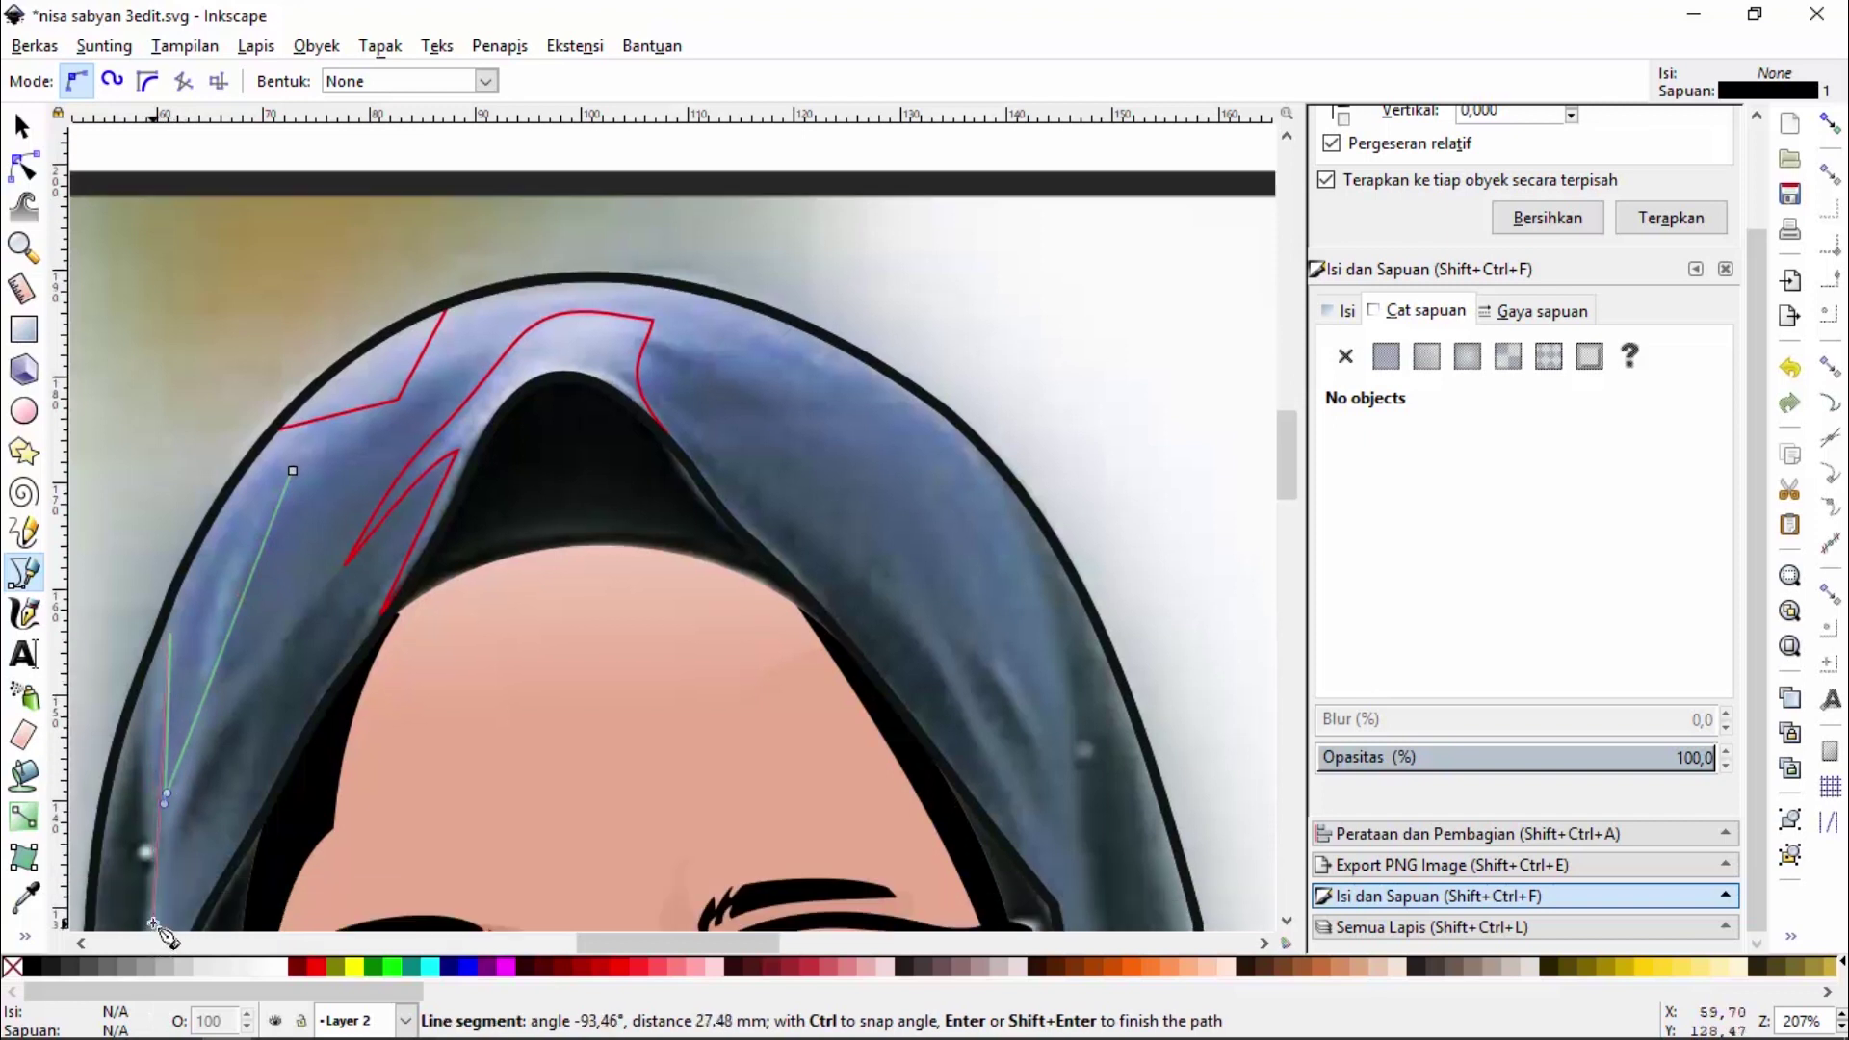
{"action": "scroll", "coordinate": [154, 925], "scroll_direction": "down", "scroll_amount": 1}
{"action": "scroll", "coordinate": [154, 886], "scroll_direction": "down", "scroll_amount": 2}
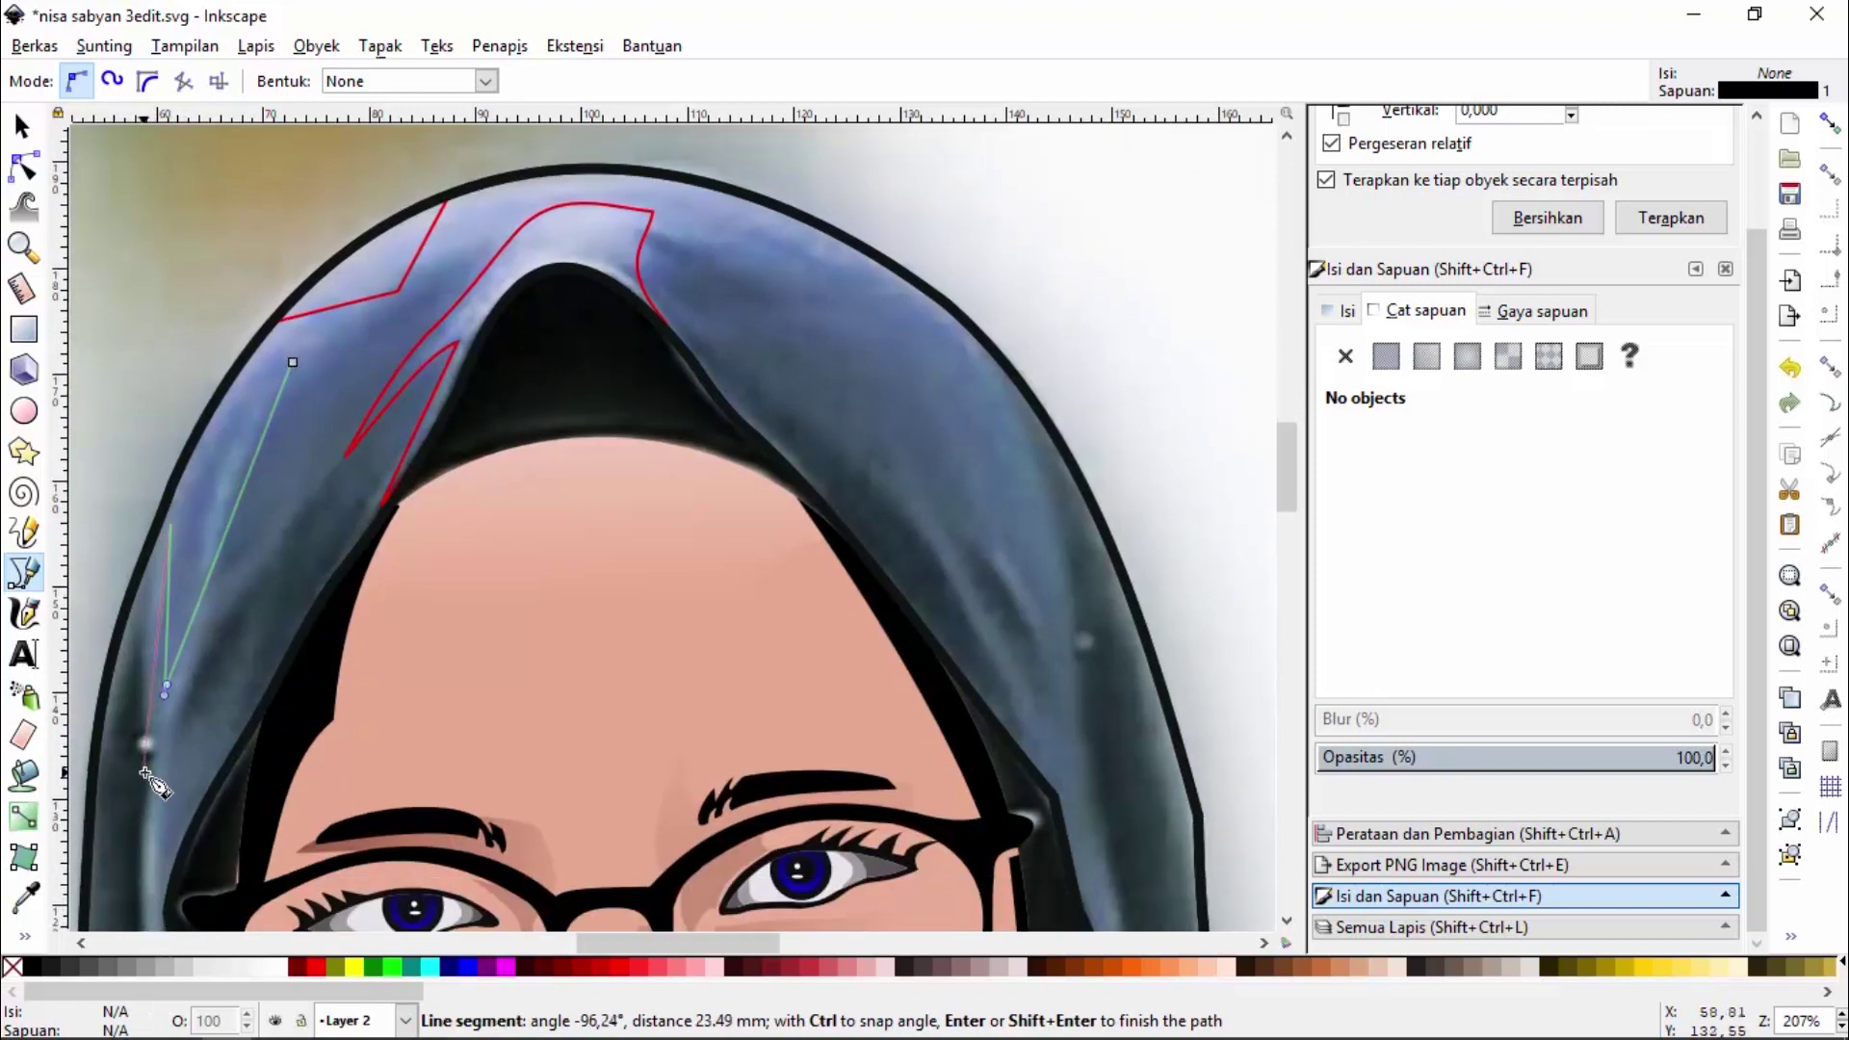
{"action": "scroll", "coordinate": [154, 771], "scroll_direction": "down", "scroll_amount": 3}
{"action": "scroll", "coordinate": [162, 775], "scroll_direction": "down", "scroll_amount": 2}
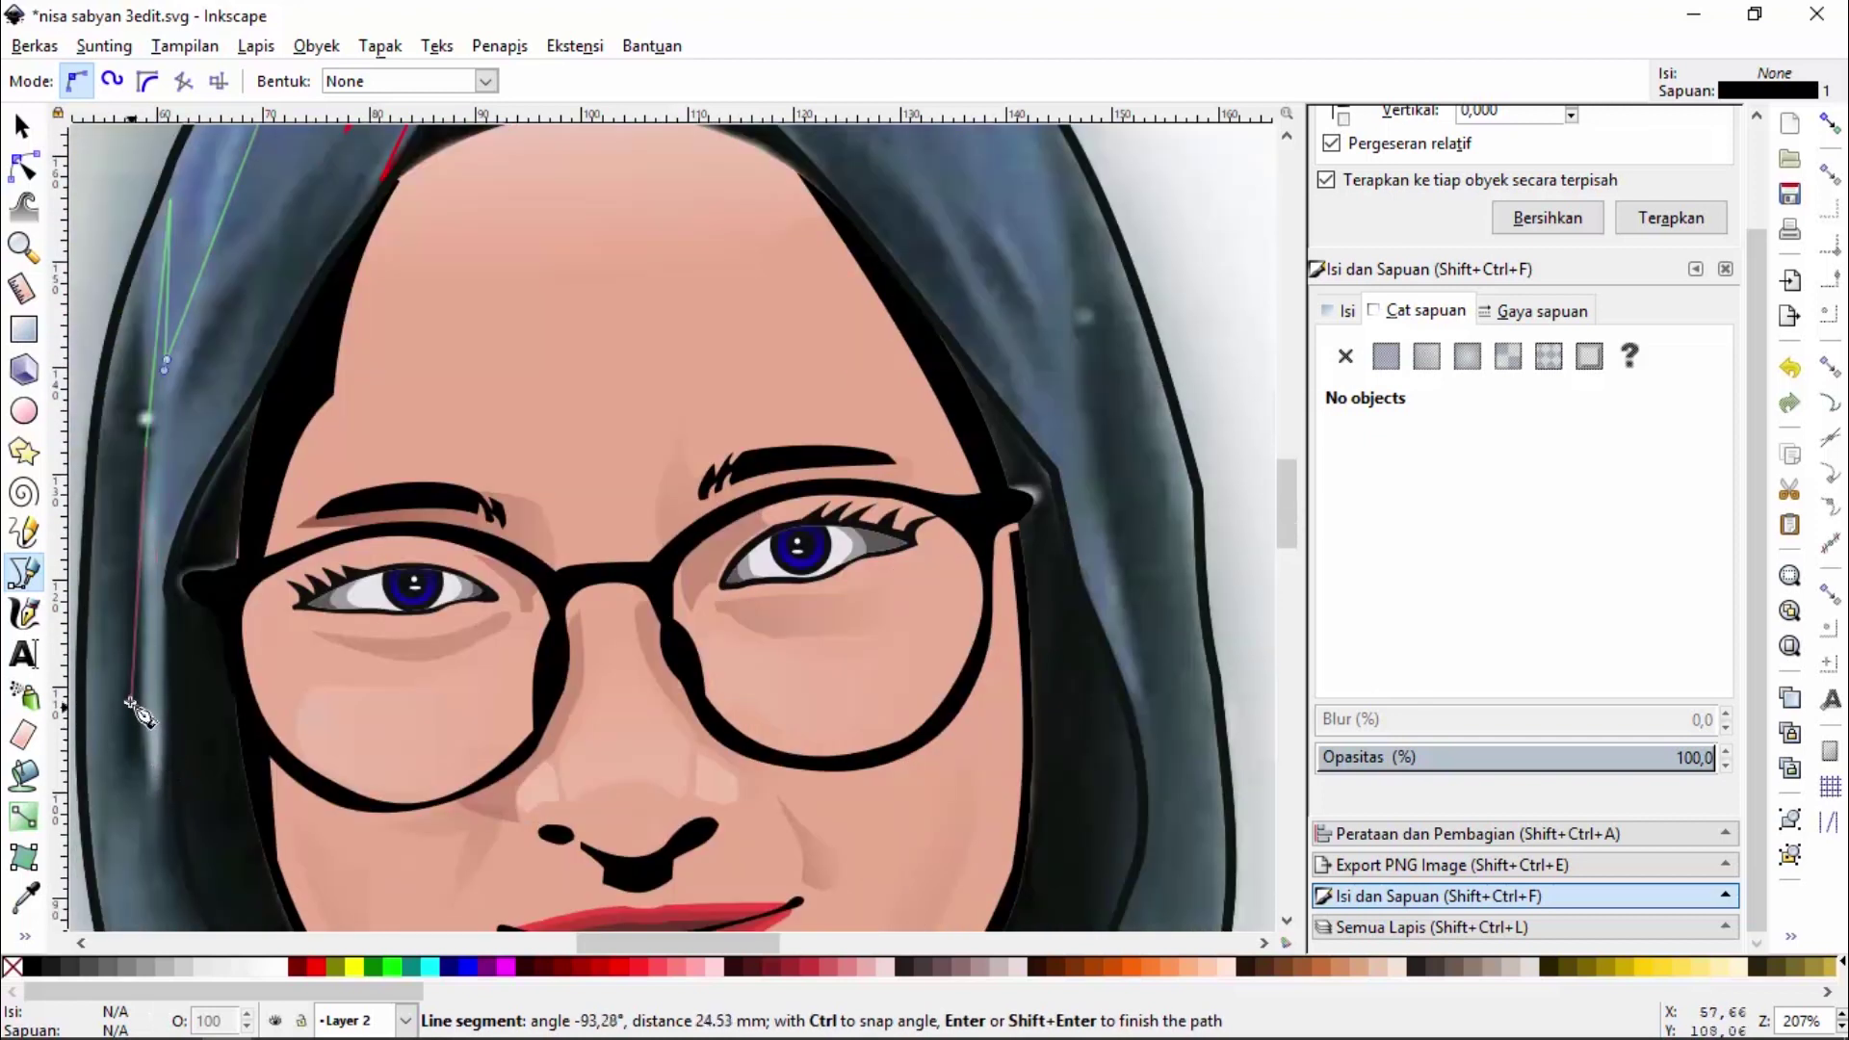
{"action": "left_click", "coordinate": [152, 807]}
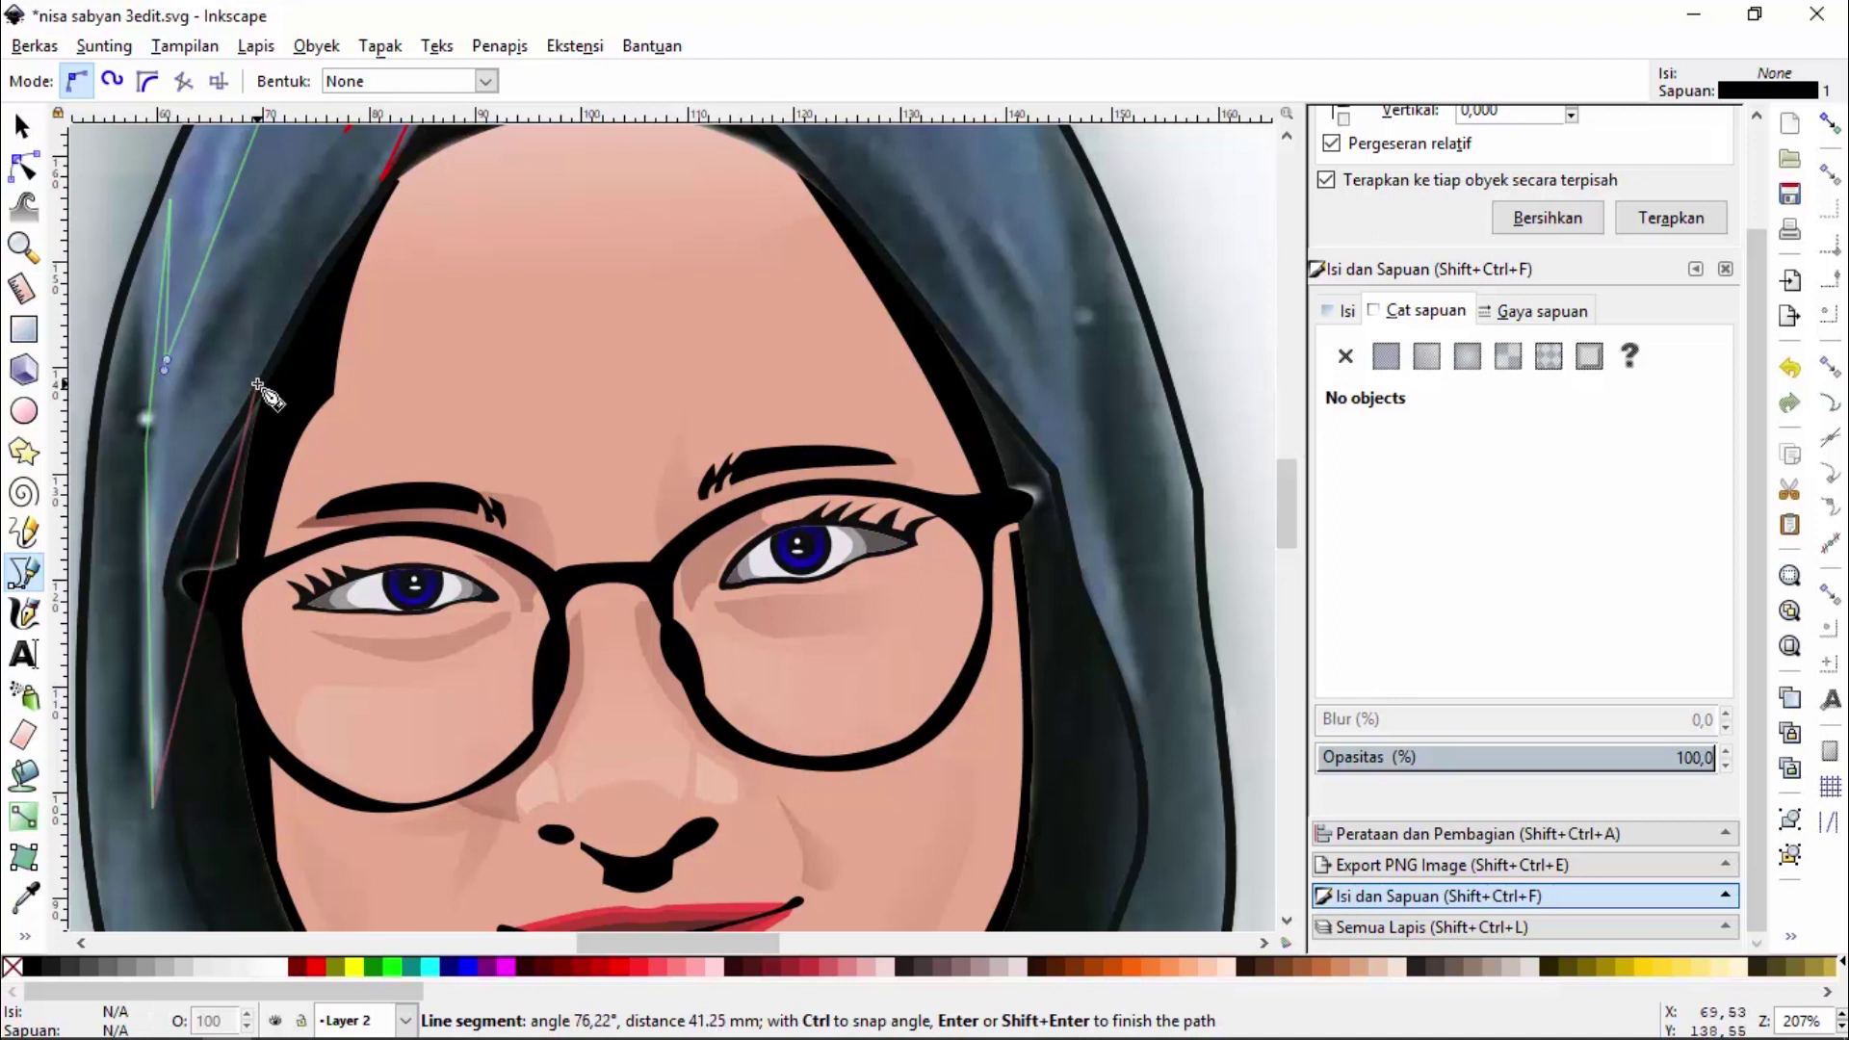
{"action": "left_click", "coordinate": [237, 412]}
{"action": "left_click", "coordinate": [258, 287]}
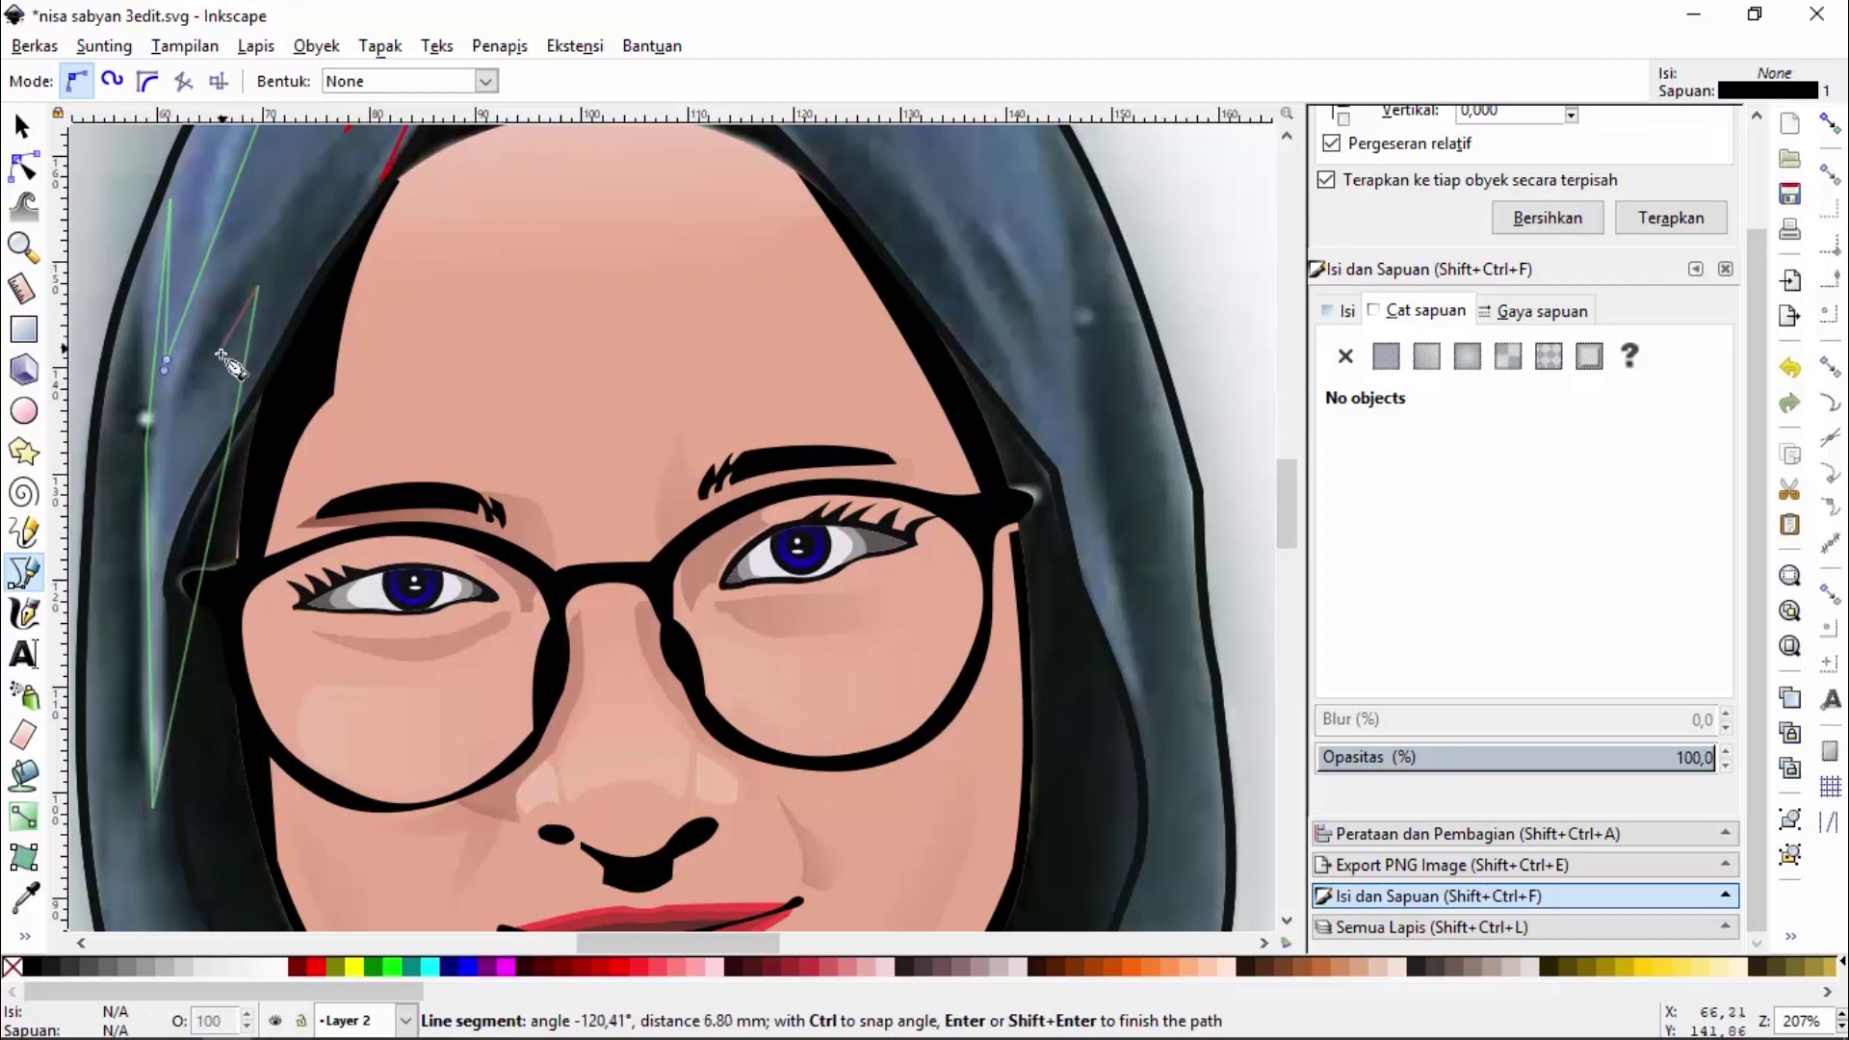
{"action": "left_click", "coordinate": [181, 405]}
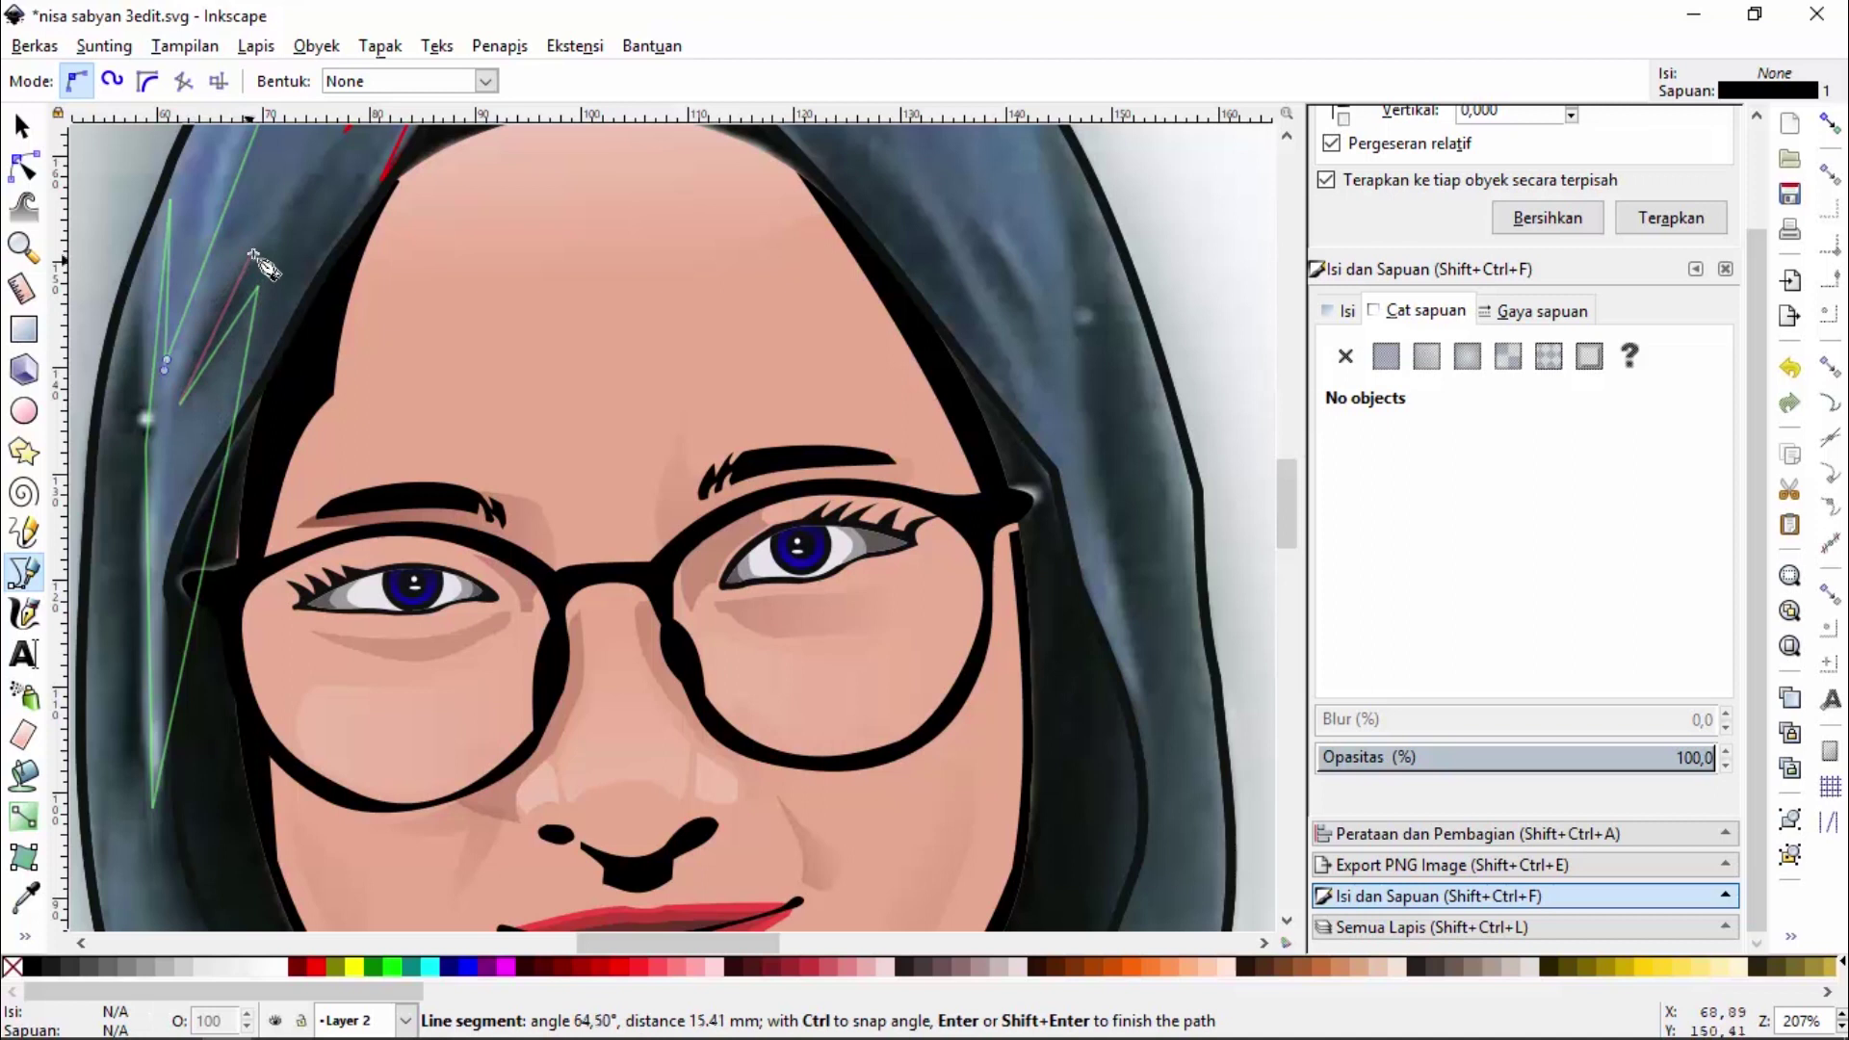
Add the zigzag's top corners, close the path and give it a red (R 243) outline
{"action": "scroll", "coordinate": [270, 280], "scroll_direction": "up", "scroll_amount": 4}
{"action": "left_click", "coordinate": [293, 199]}
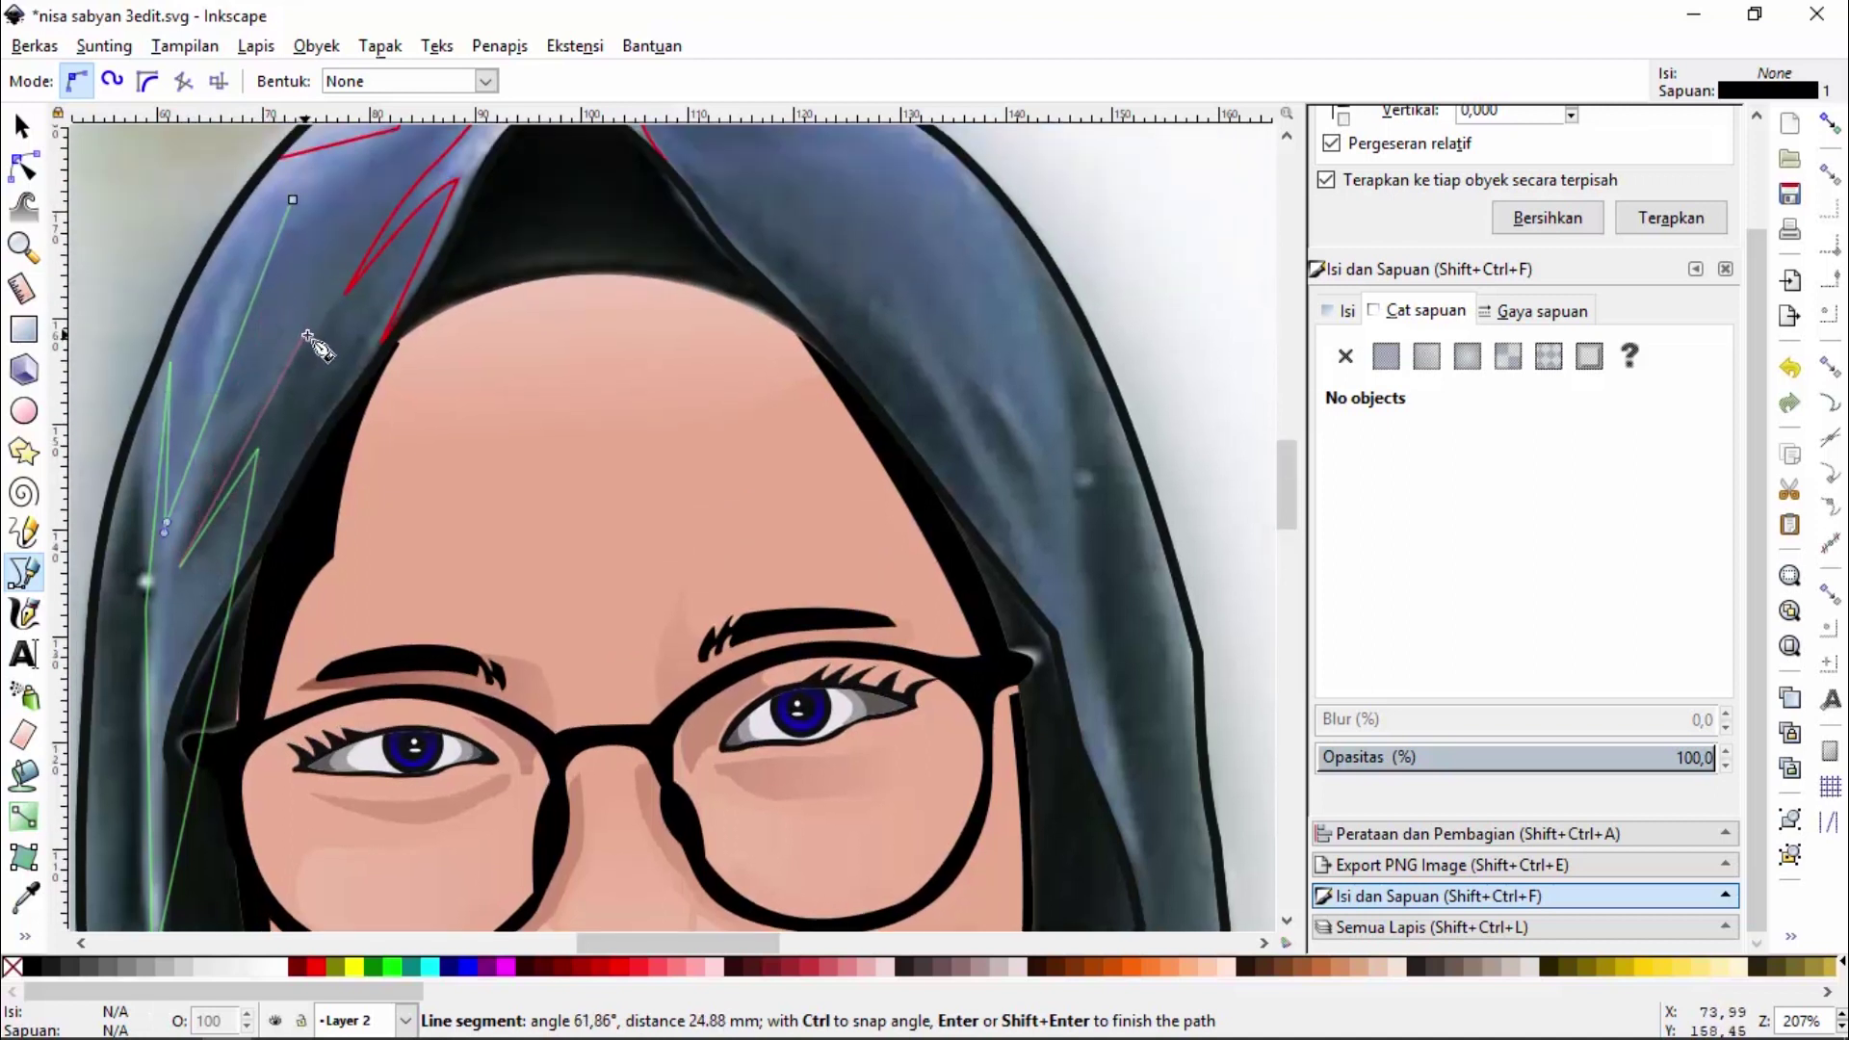
{"action": "left_click", "coordinate": [325, 316]}
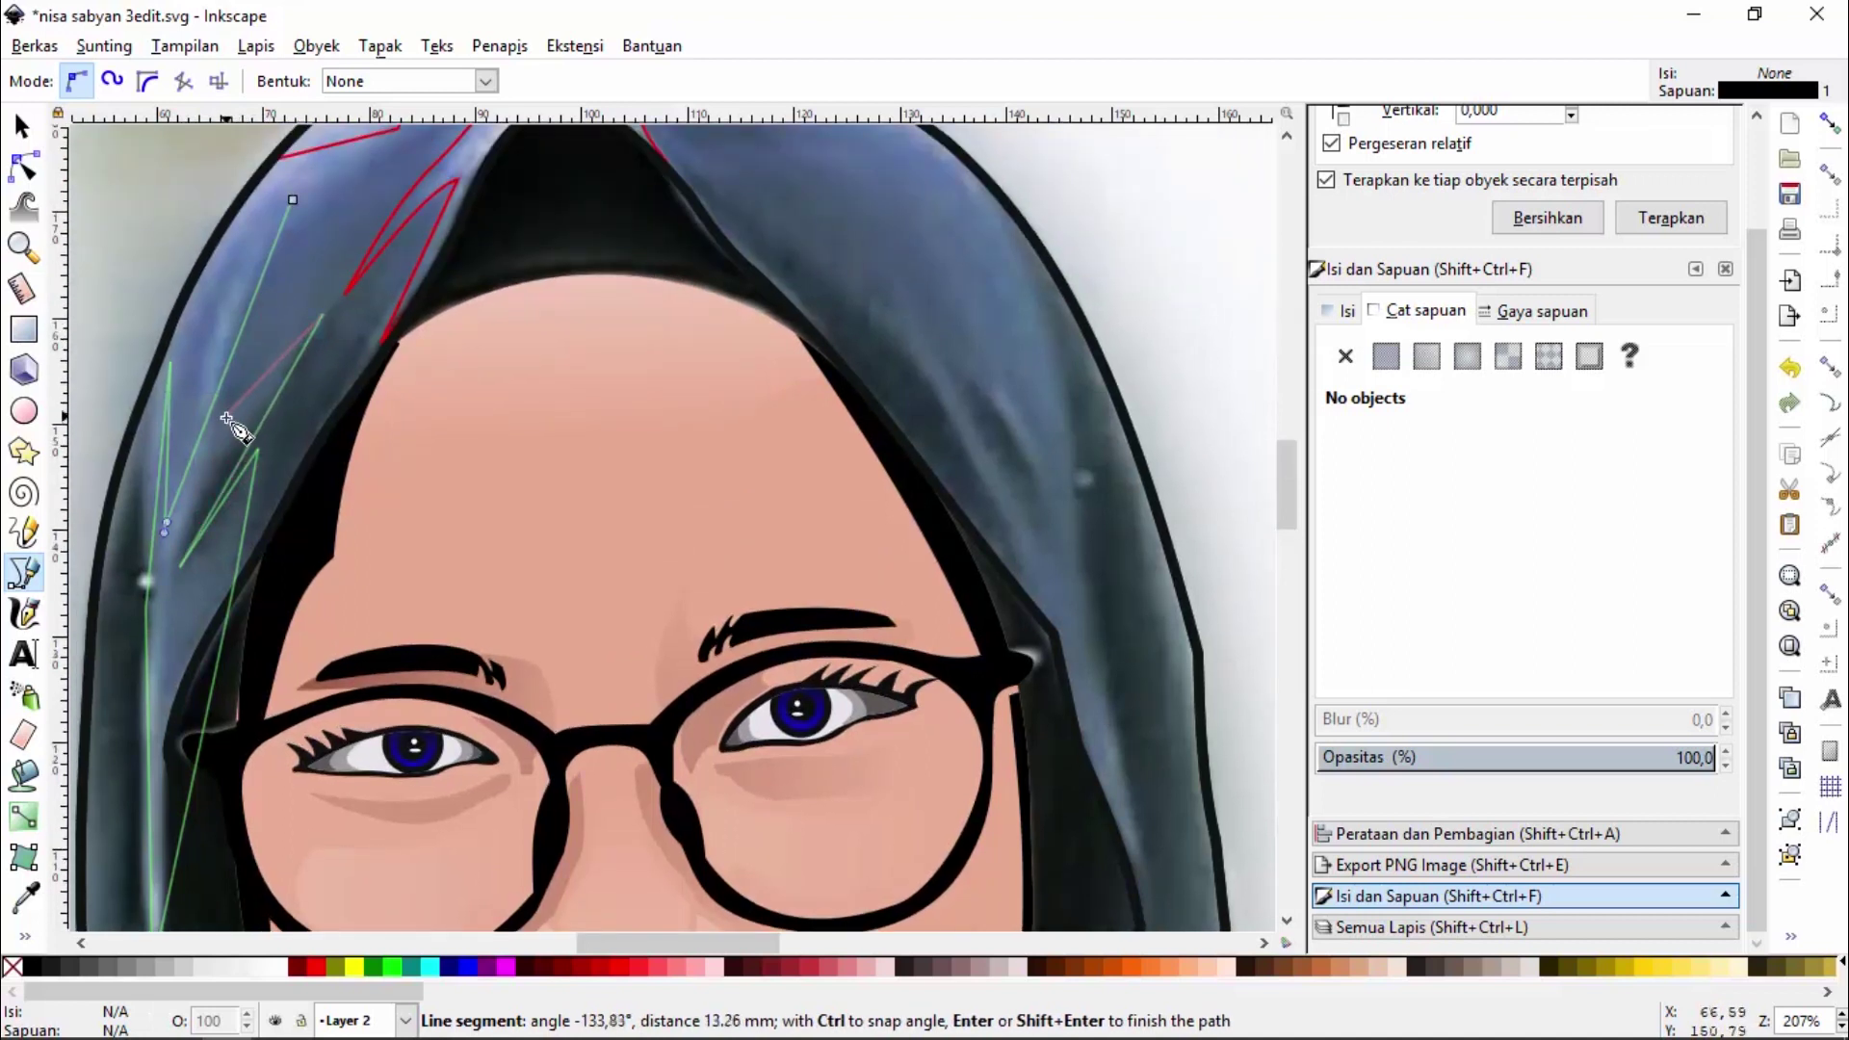
{"action": "left_click", "coordinate": [229, 415]}
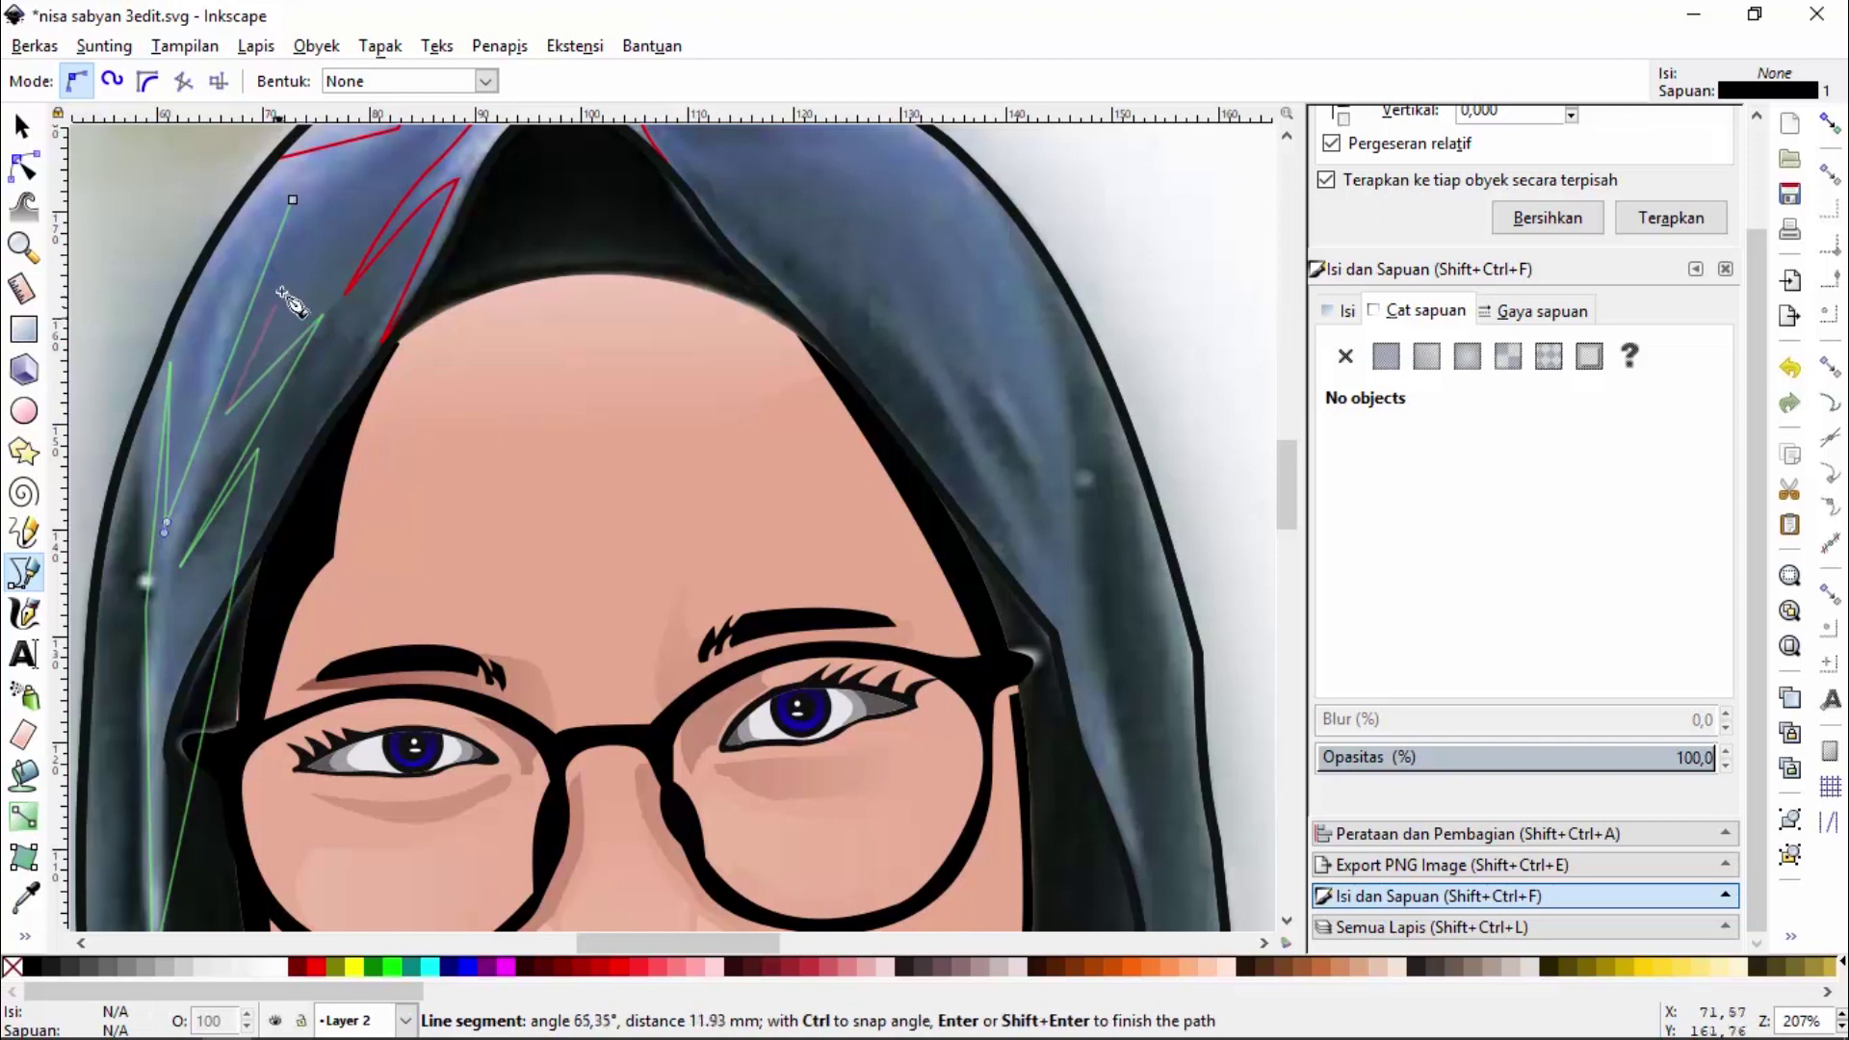
{"action": "left_click", "coordinate": [293, 202]}
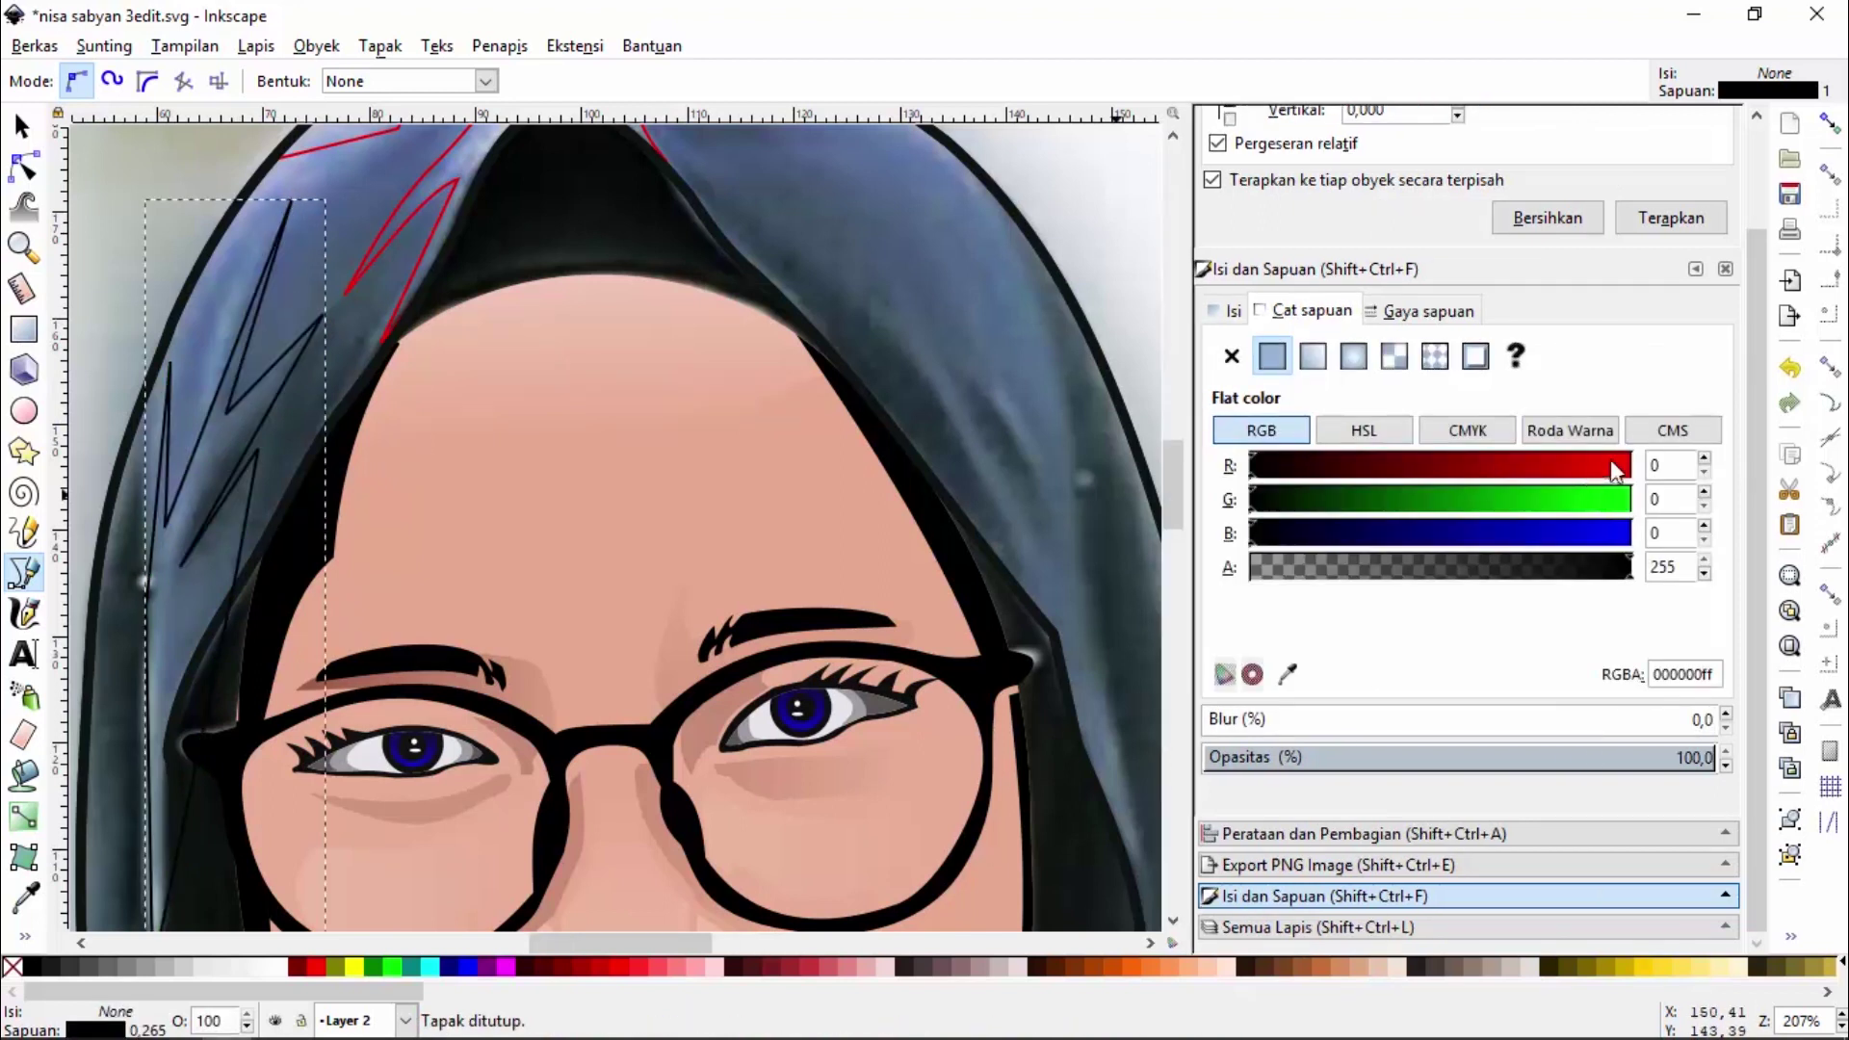
{"action": "left_click", "coordinate": [1614, 465]}
{"action": "left_click", "coordinate": [23, 167]}
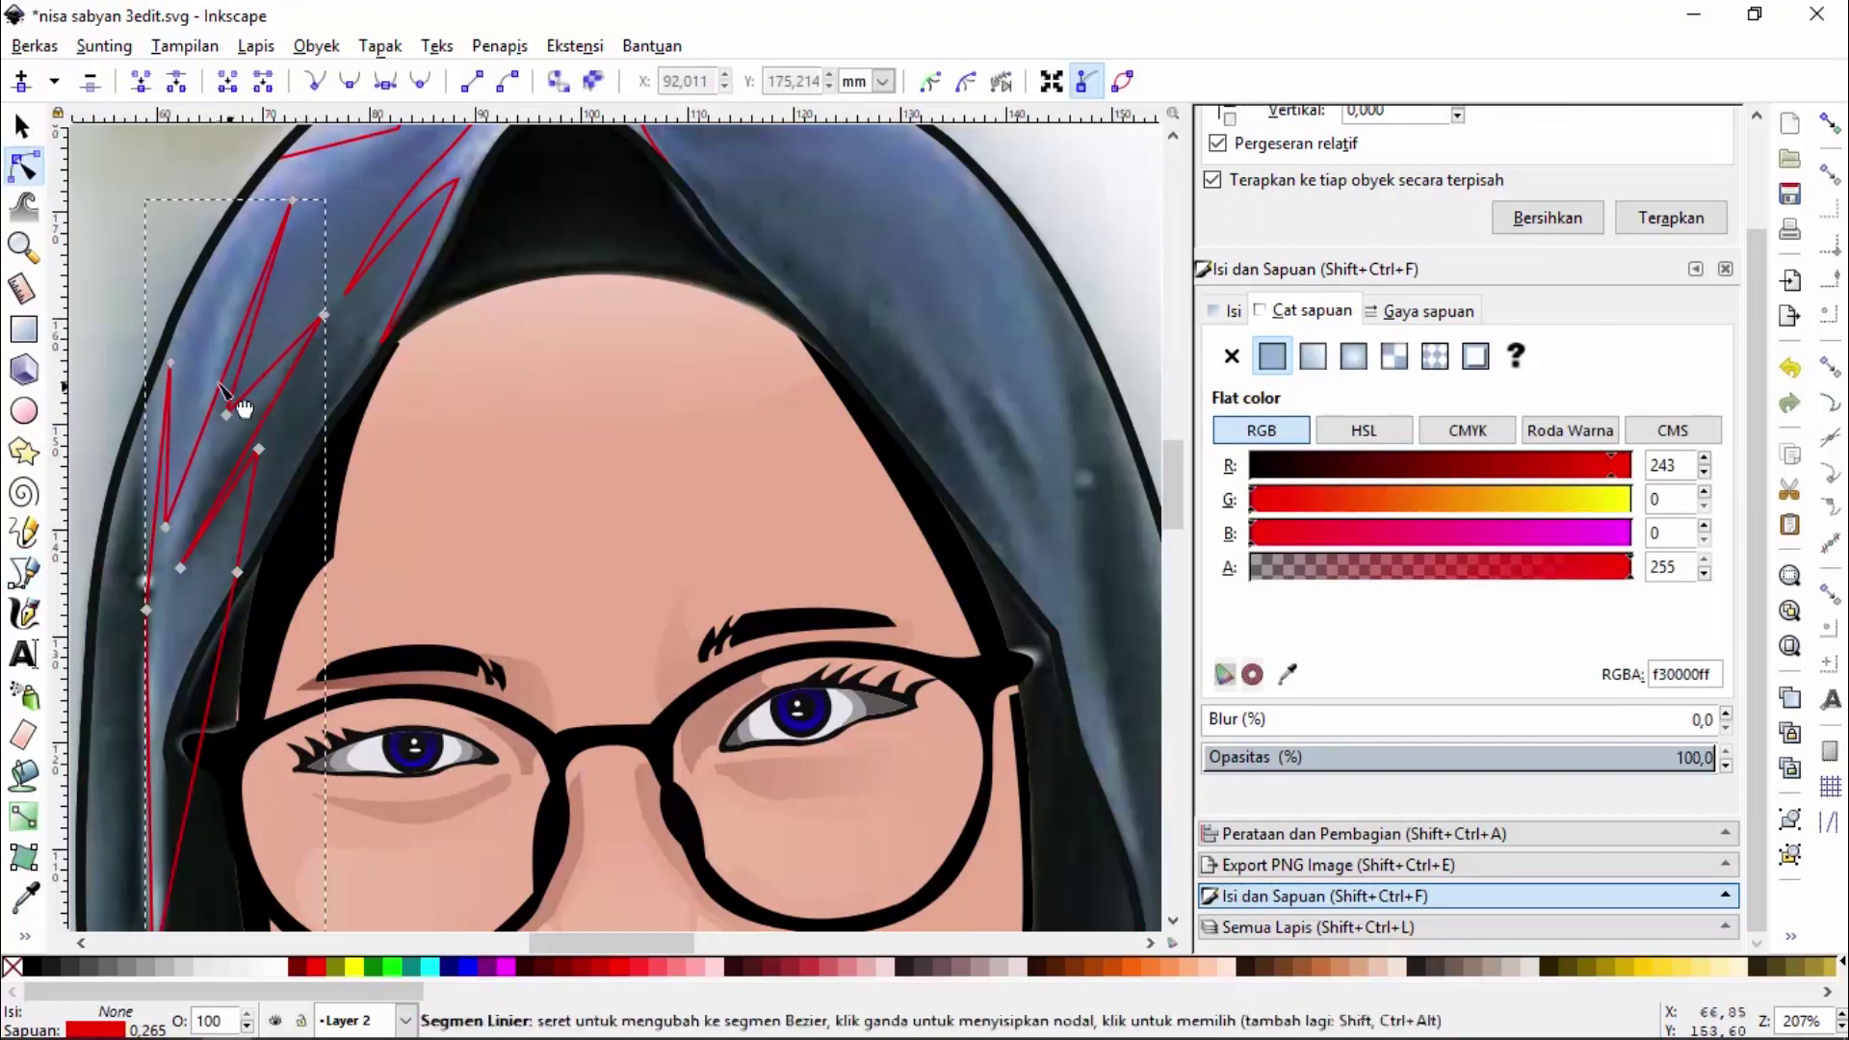
Curve the left fold's upper edges, bow its lower edge leftward and nudge a lower node
{"action": "left_click_drag", "start_coordinate": [221, 384], "coordinate": [213, 342]}
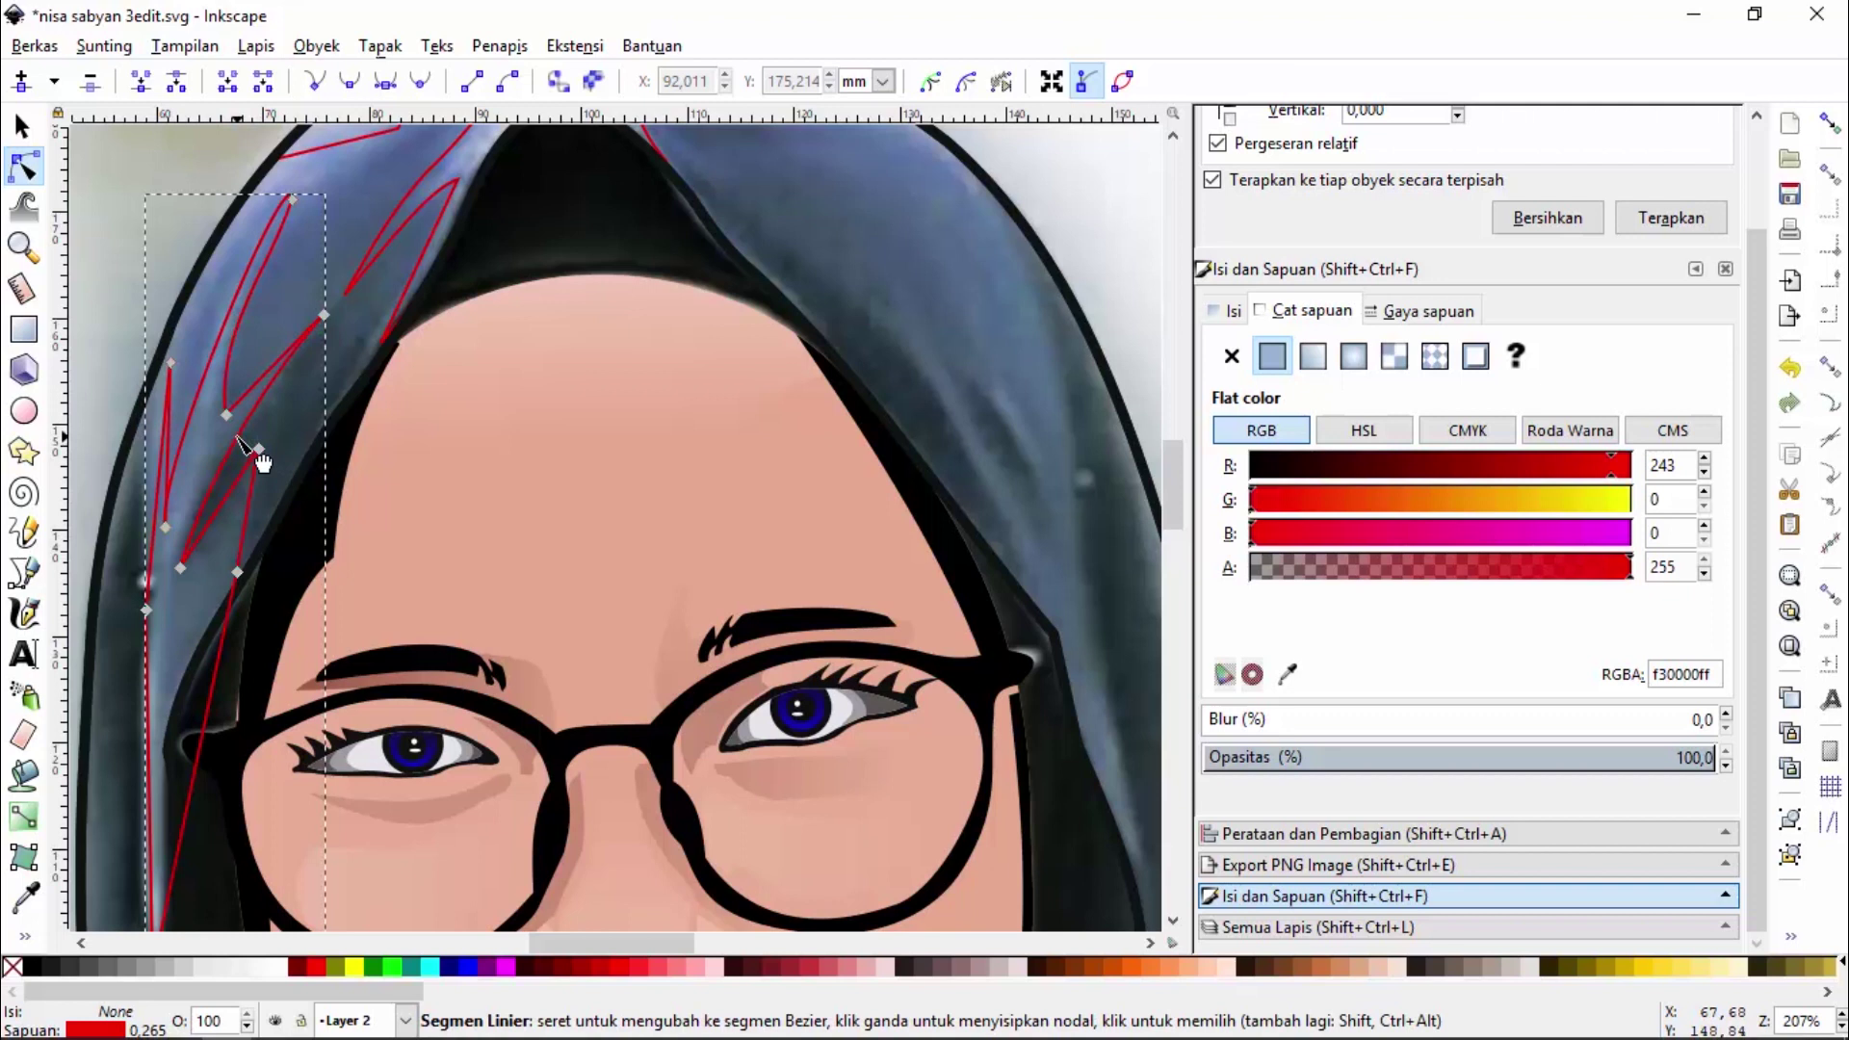
{"action": "left_click_drag", "start_coordinate": [253, 391], "coordinate": [255, 370]}
{"action": "left_click_drag", "start_coordinate": [213, 706], "coordinate": [139, 711]}
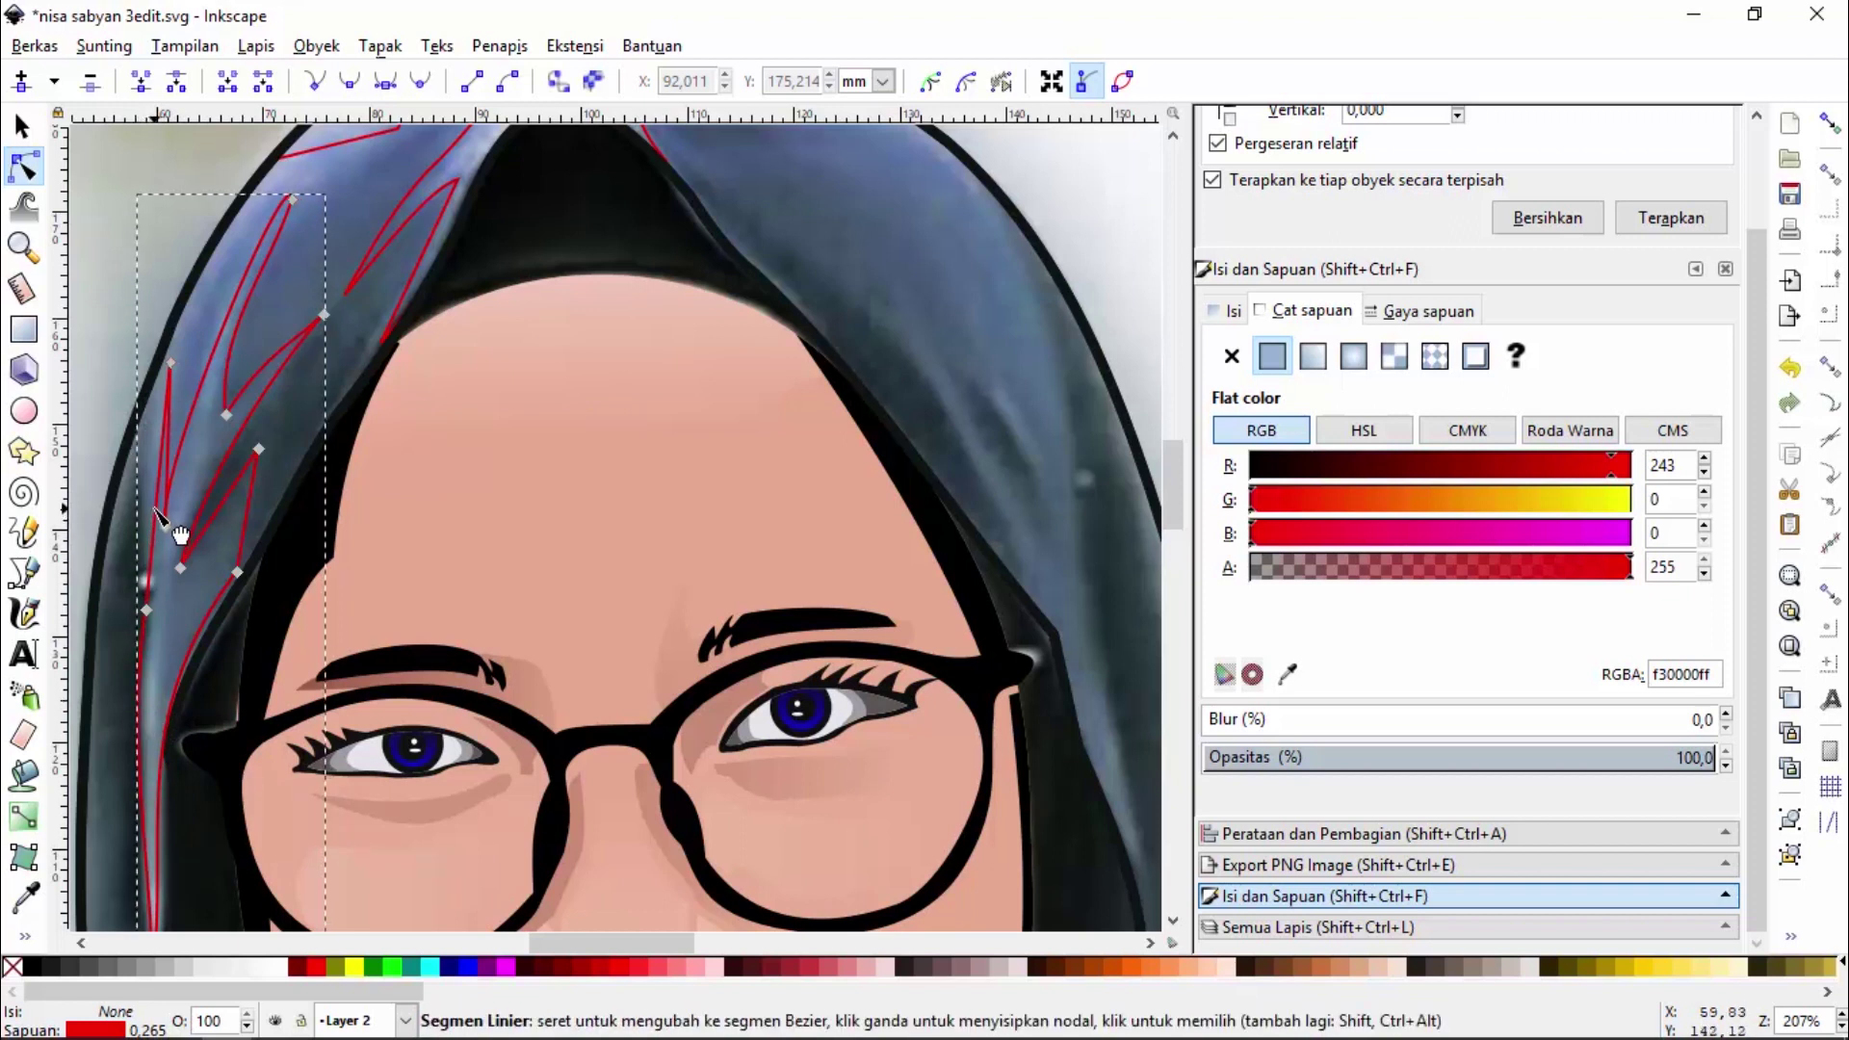
{"action": "left_click_drag", "start_coordinate": [157, 503], "coordinate": [144, 493]}
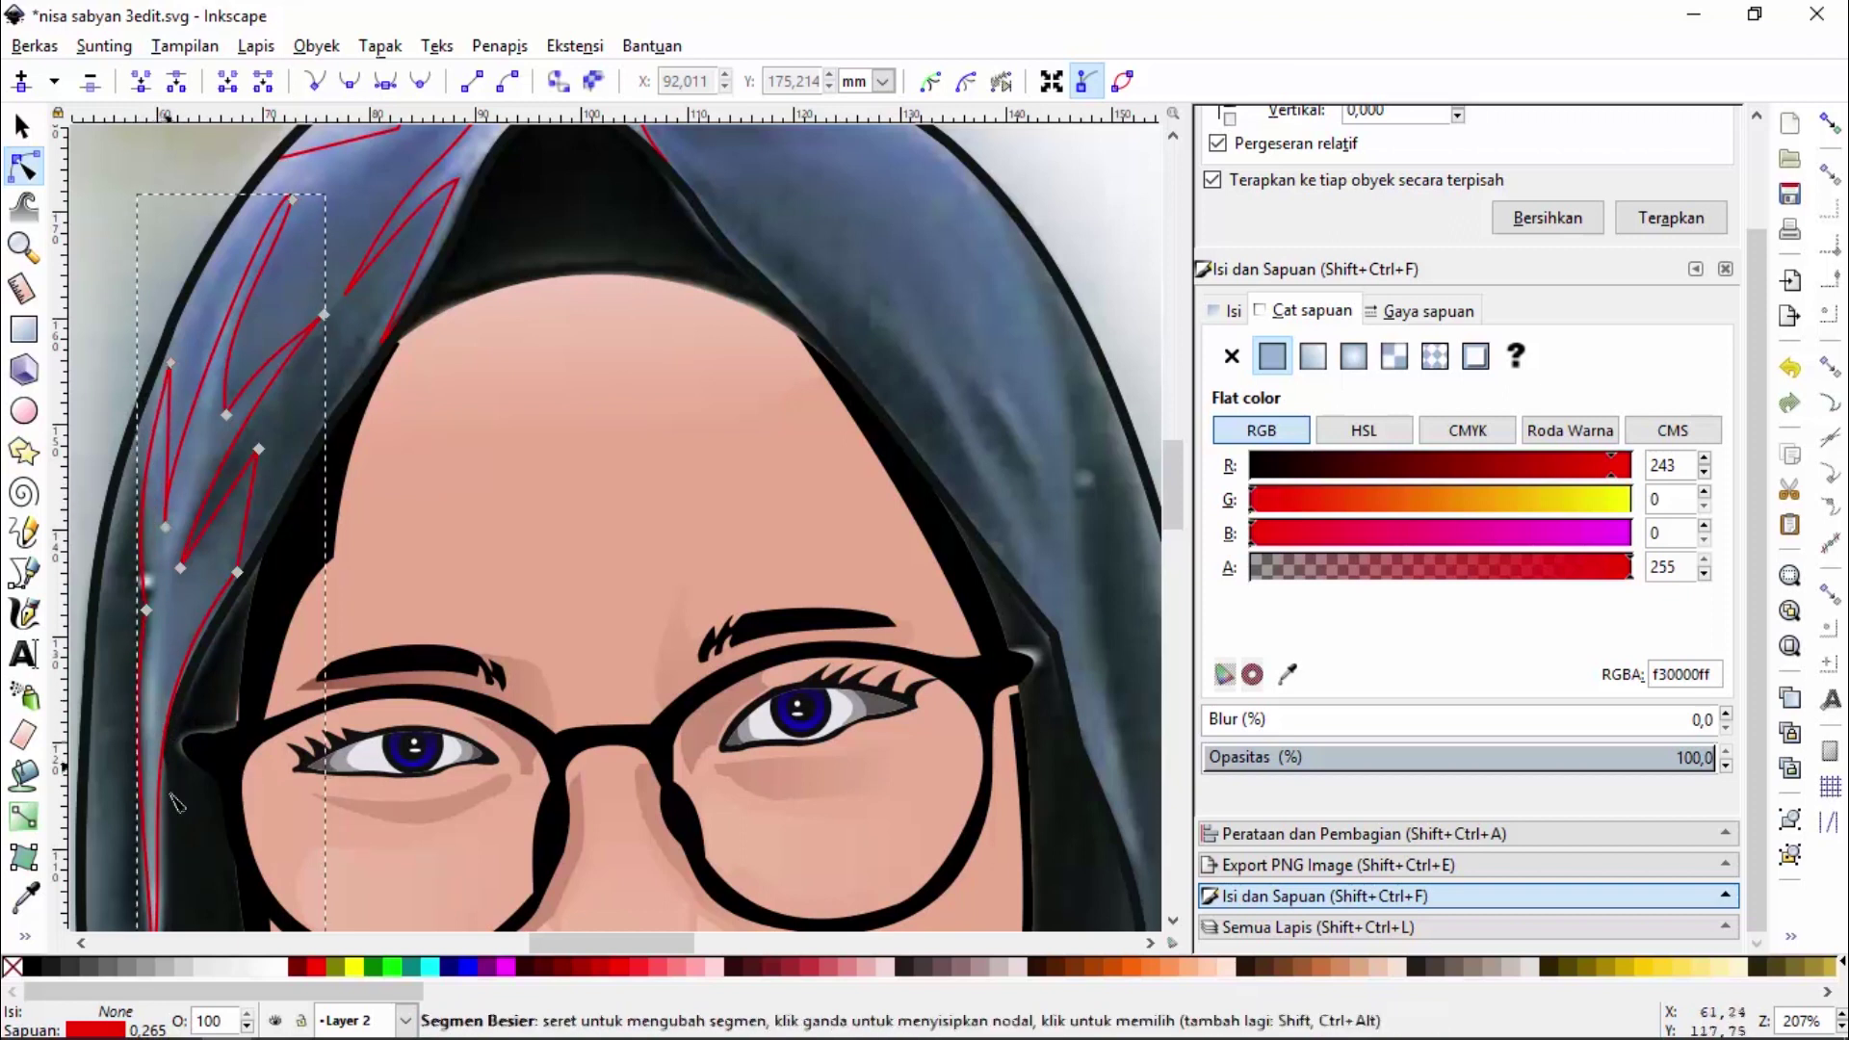
{"action": "left_click", "coordinate": [161, 765]}
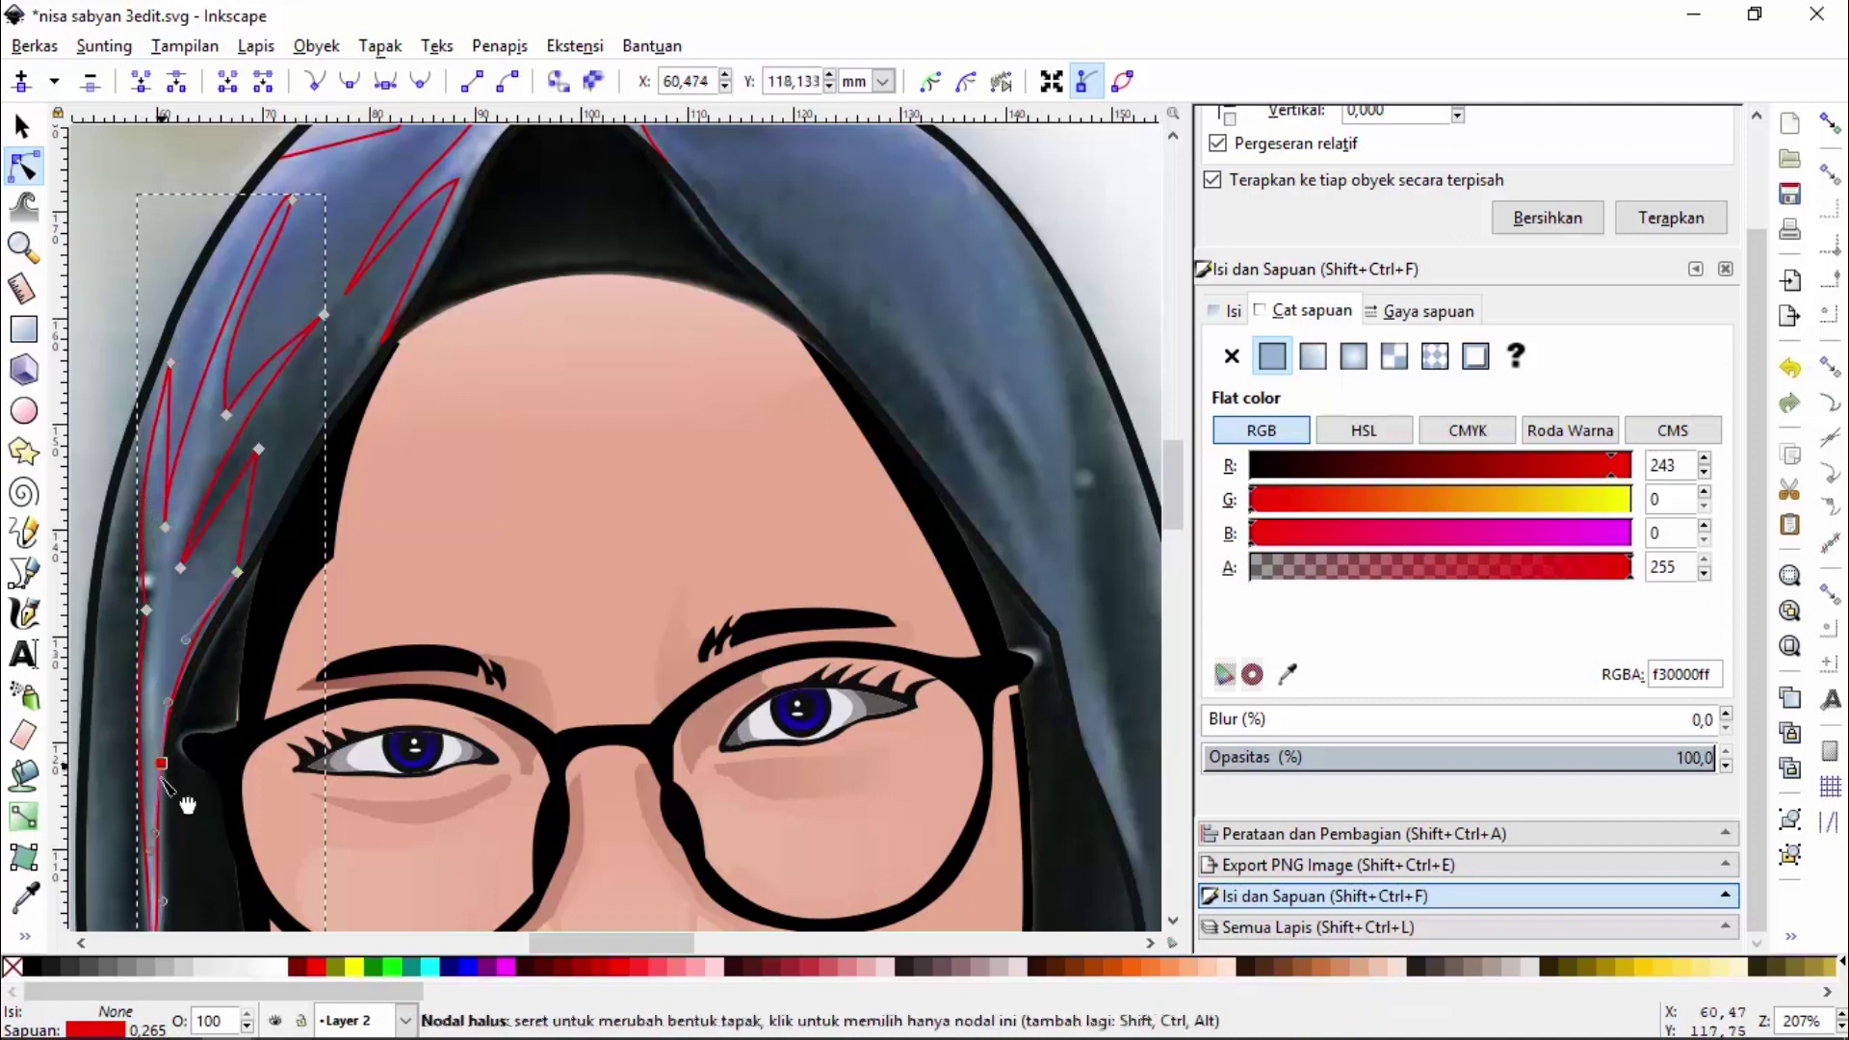
{"action": "left_click_drag", "start_coordinate": [186, 884], "coordinate": [178, 872]}
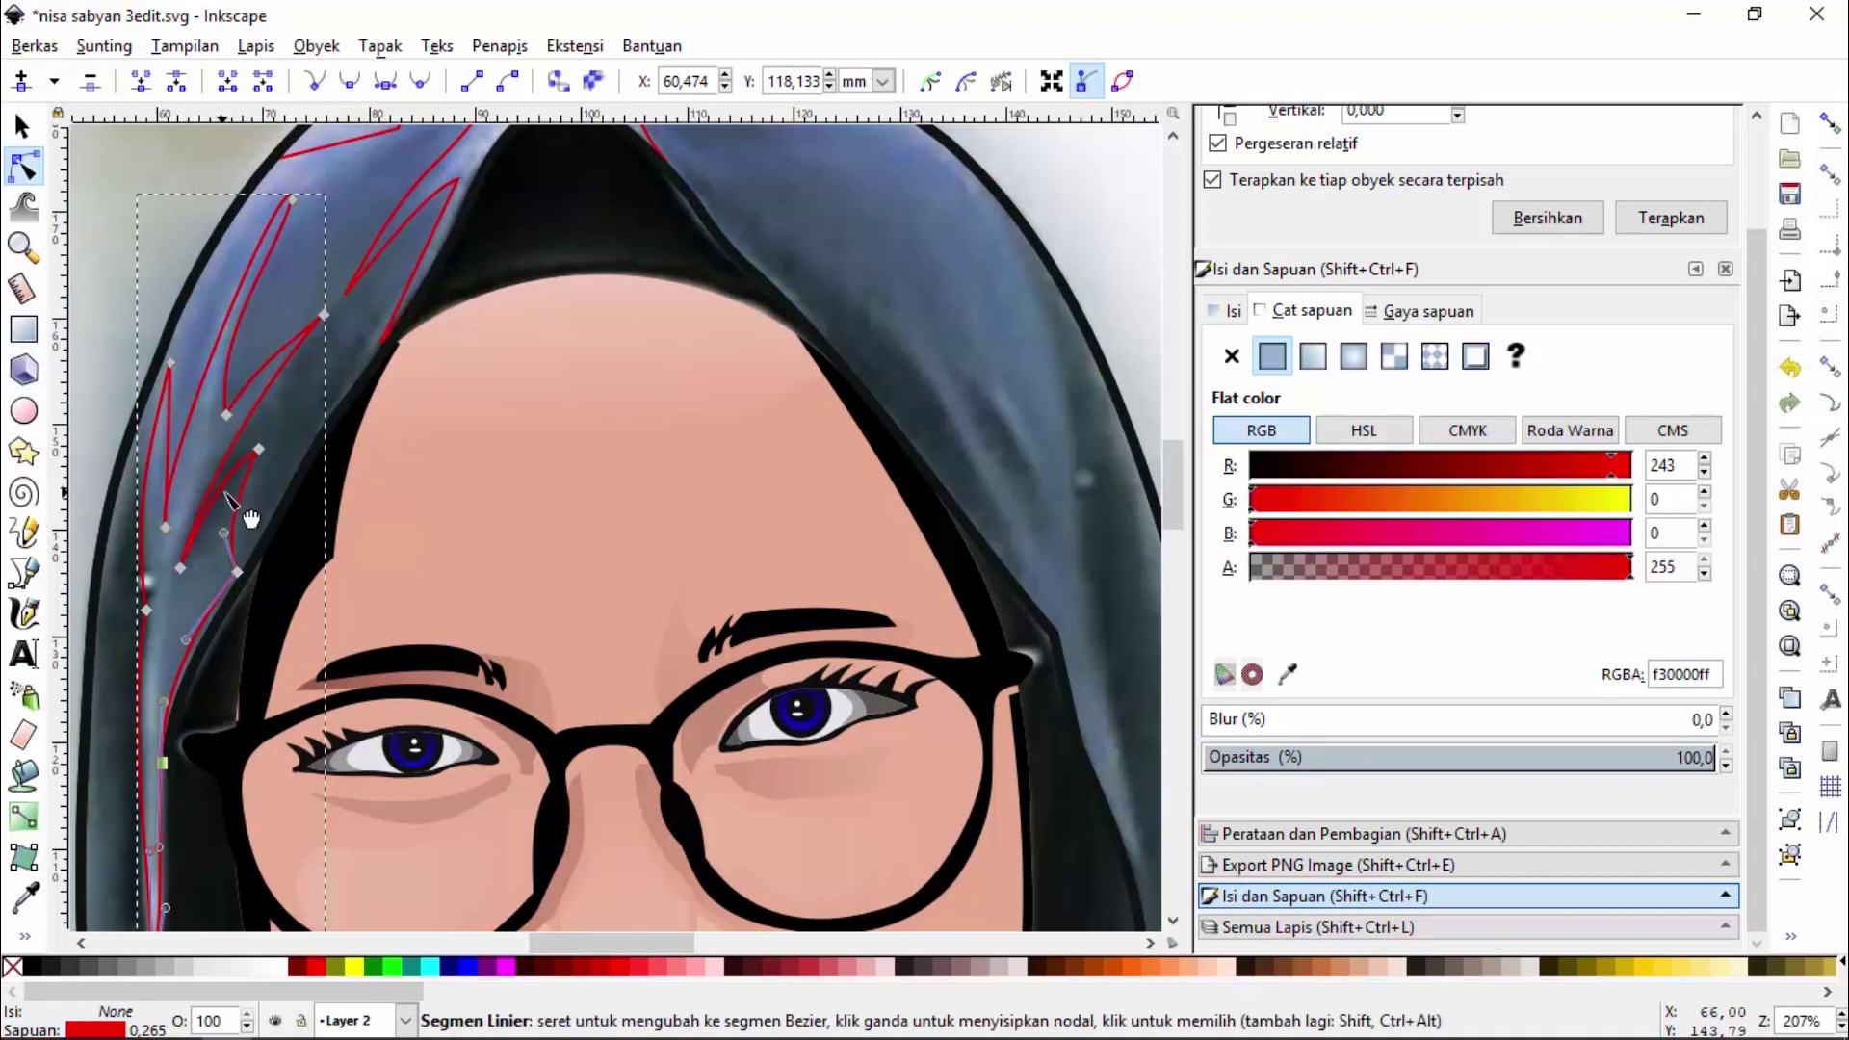
Zoom onto the face and make the hijab outline's corner node beside the glasses smooth
{"action": "left_click", "coordinate": [23, 247]}
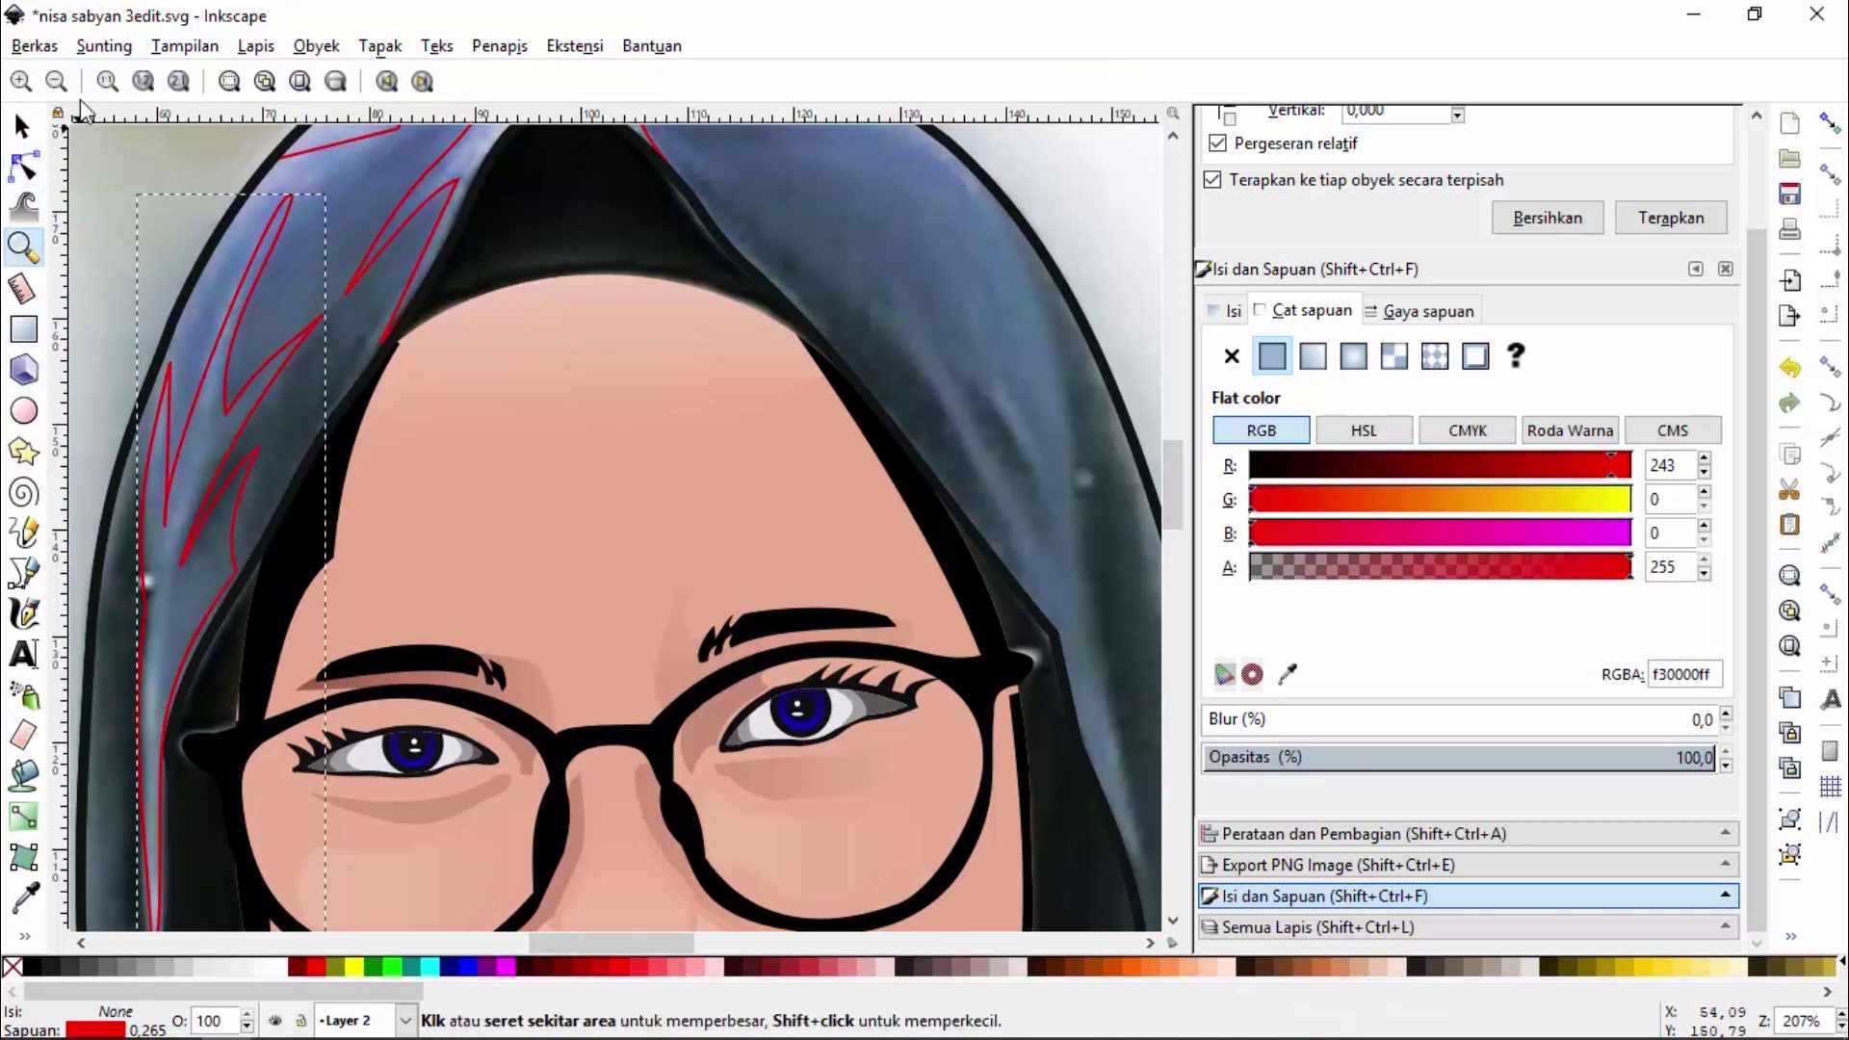
{"action": "left_click", "coordinate": [56, 81]}
{"action": "left_click", "coordinate": [56, 81]}
{"action": "left_click", "coordinate": [56, 81]}
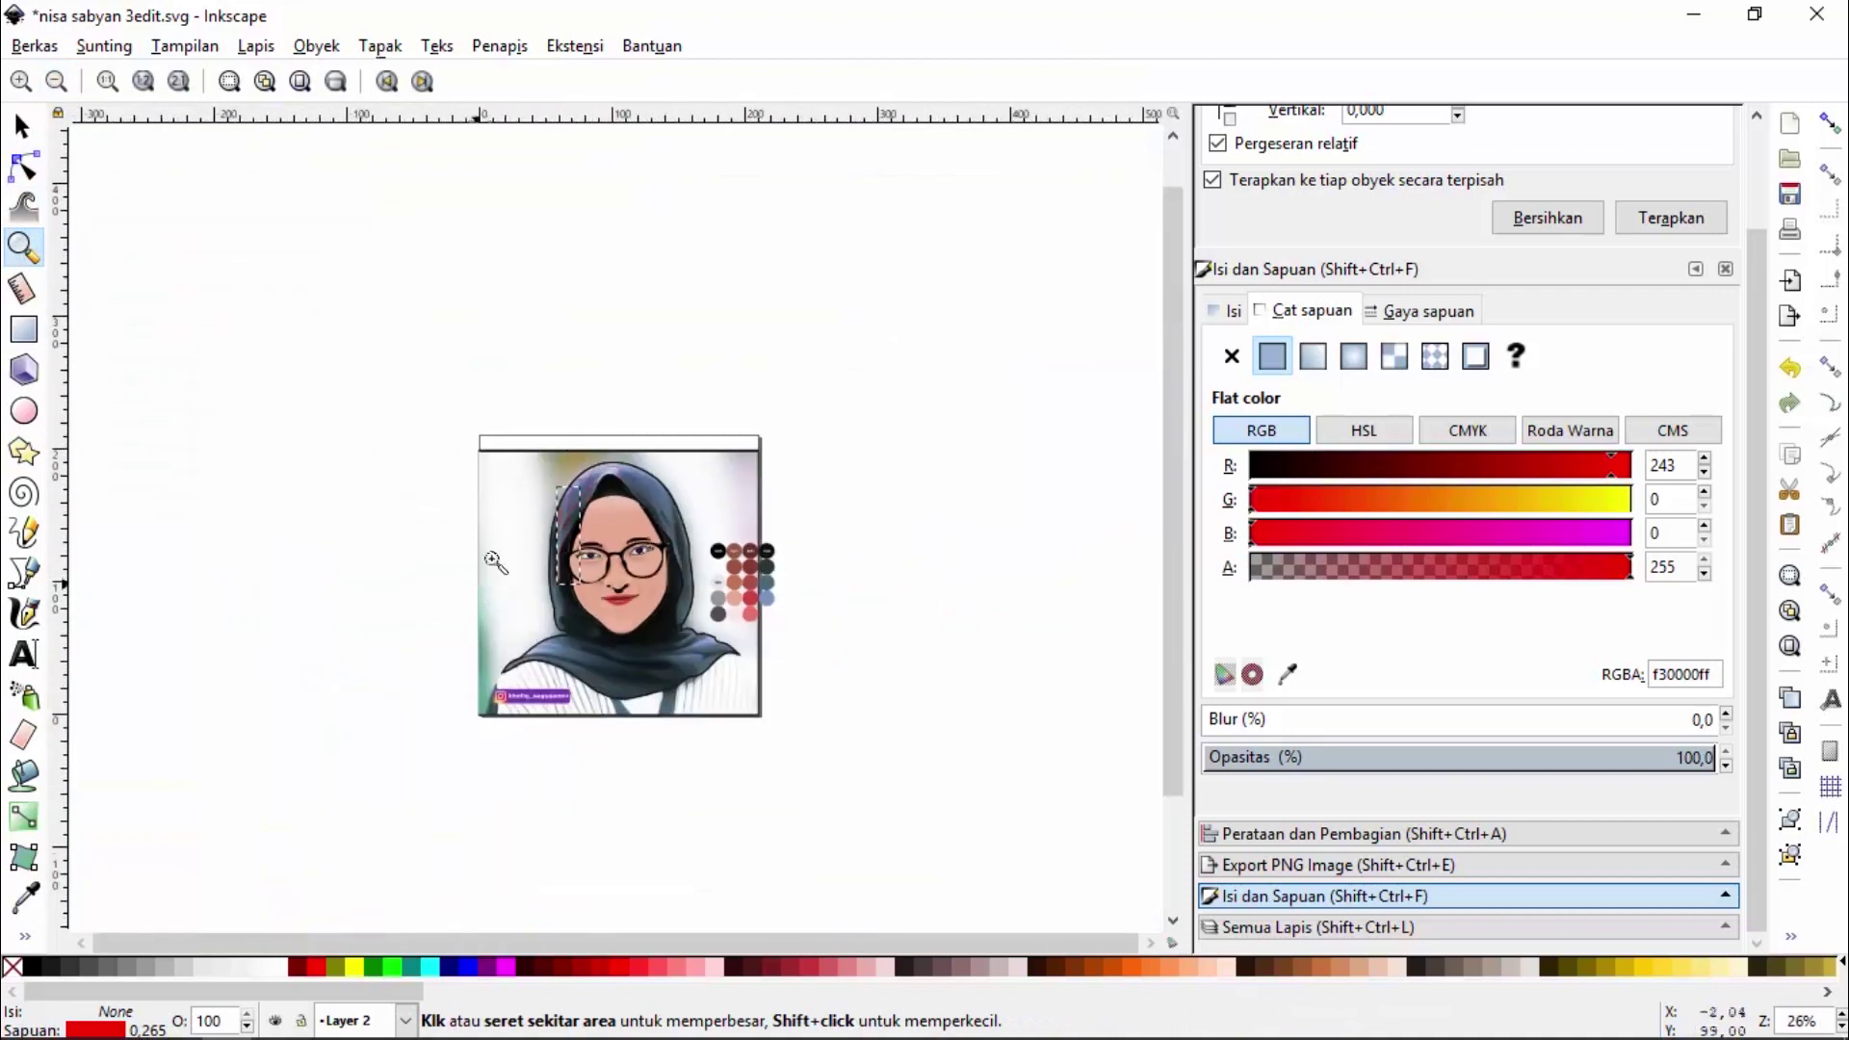
{"action": "left_click_drag", "start_coordinate": [479, 499], "coordinate": [788, 729]}
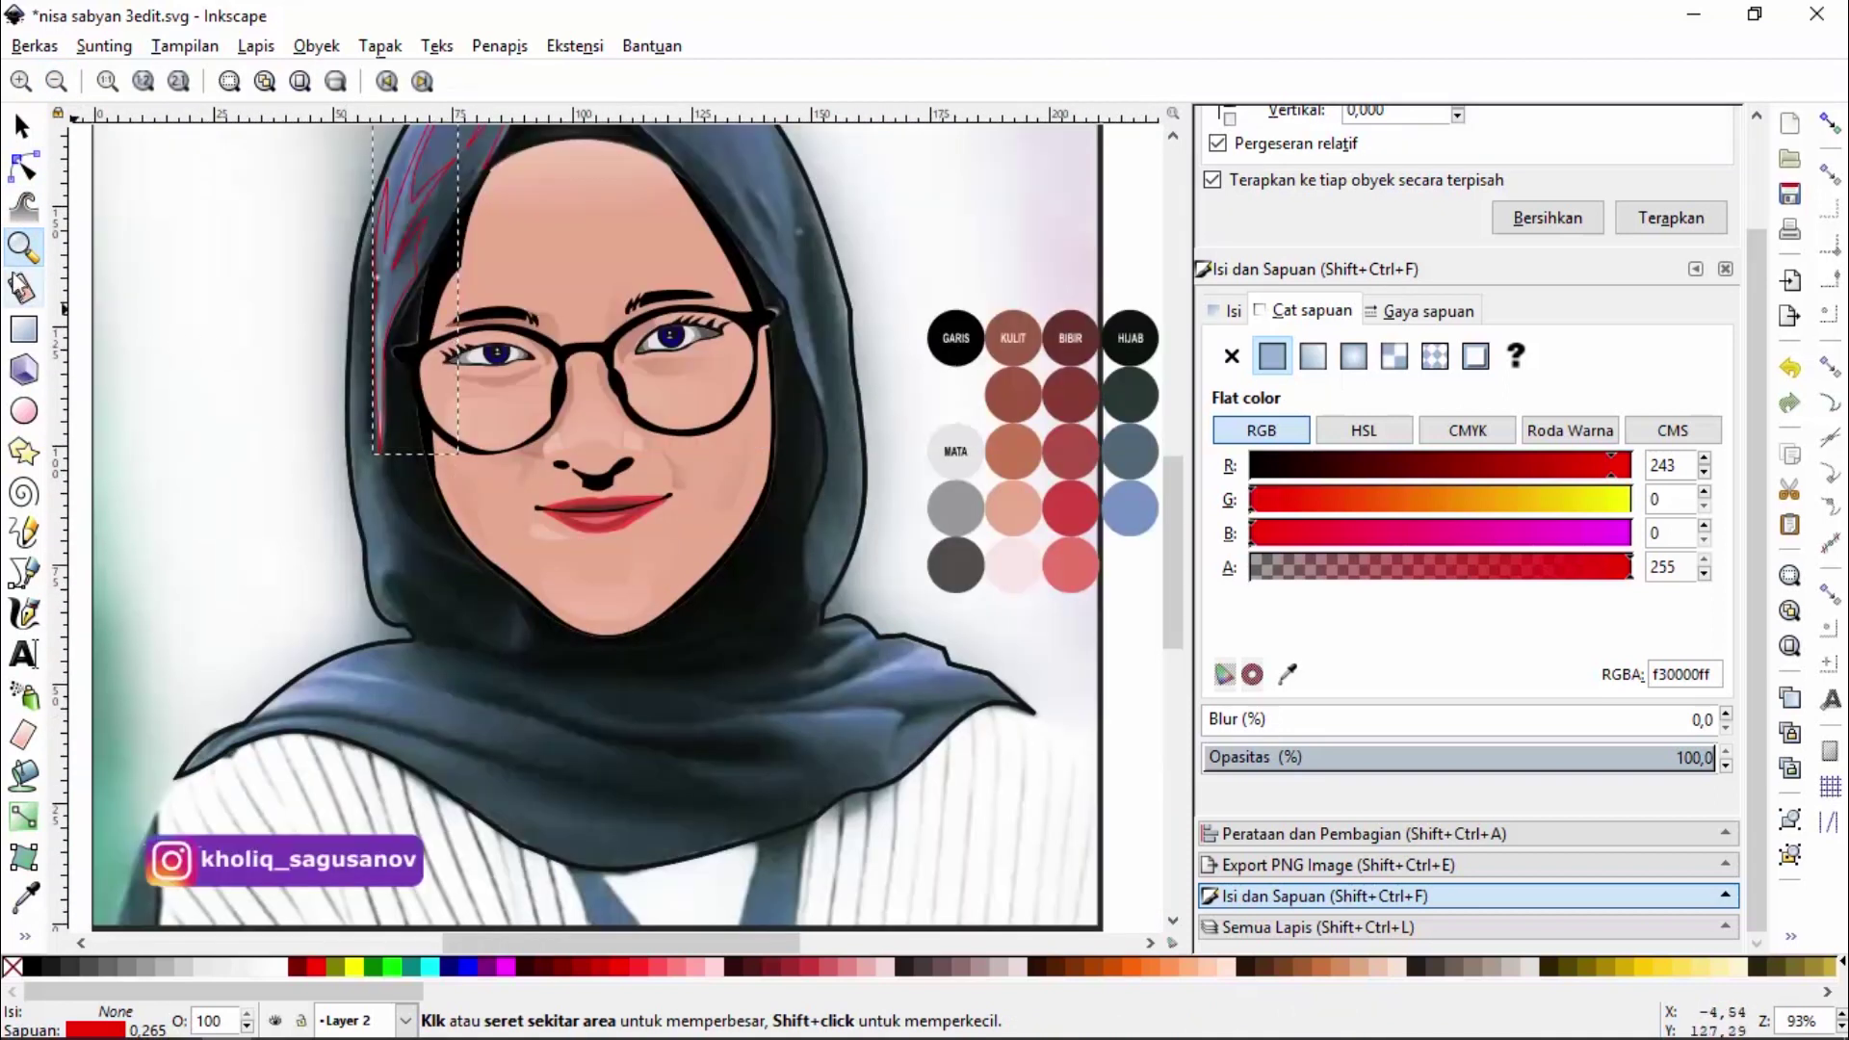
{"action": "left_click", "coordinate": [23, 167]}
{"action": "left_click", "coordinate": [838, 441]}
{"action": "left_click", "coordinate": [852, 311]}
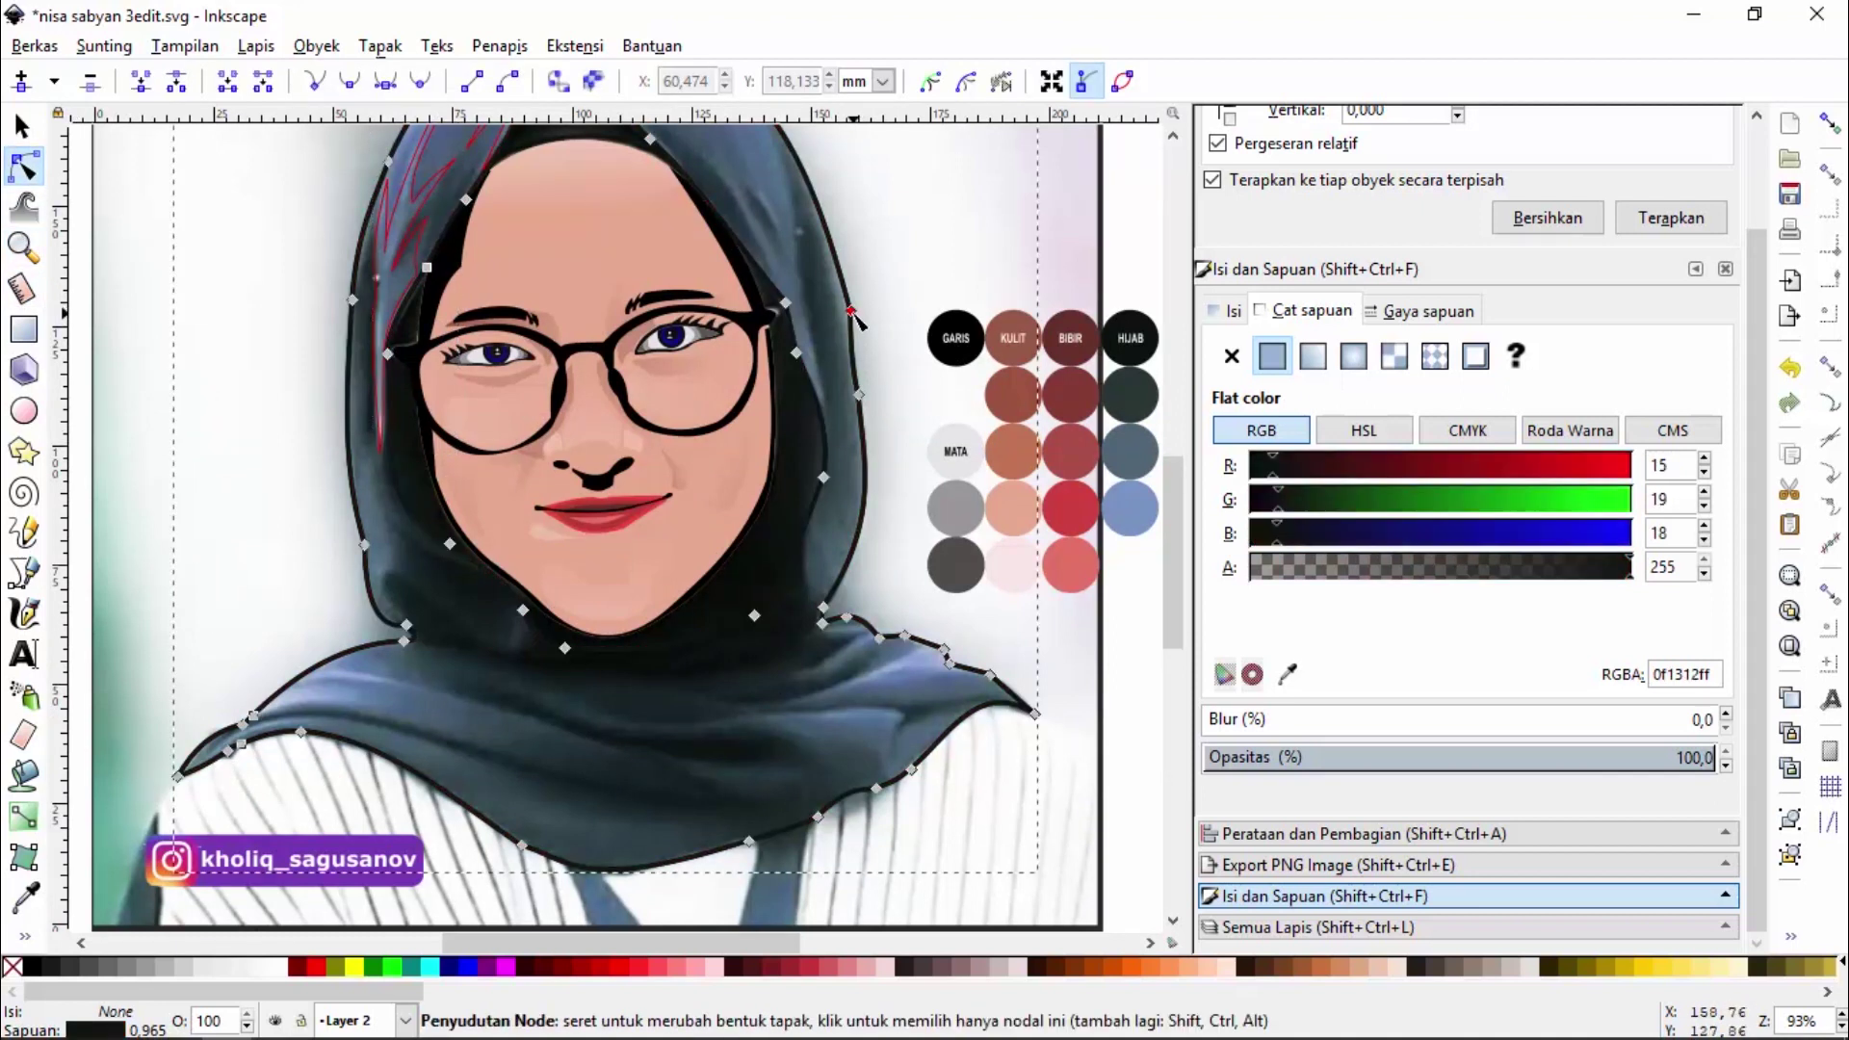
{"action": "left_click", "coordinate": [852, 311]}
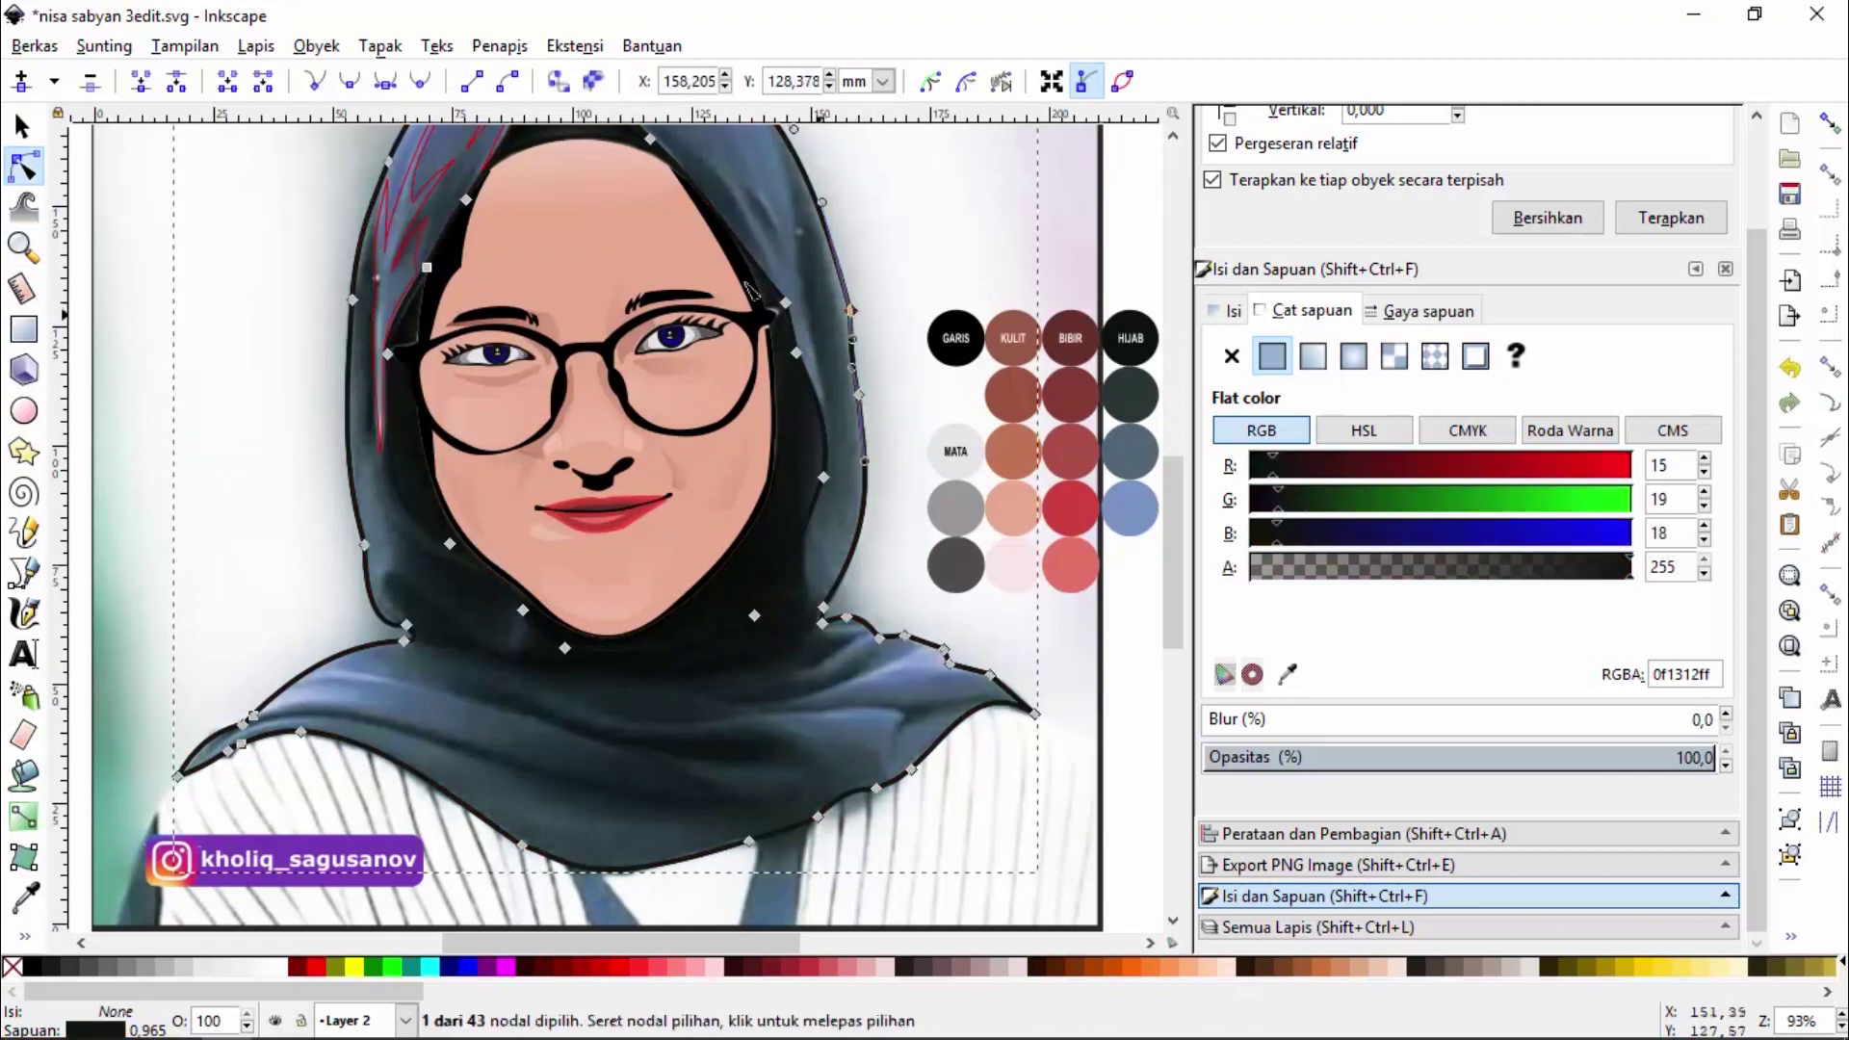
{"action": "left_click", "coordinate": [352, 89]}
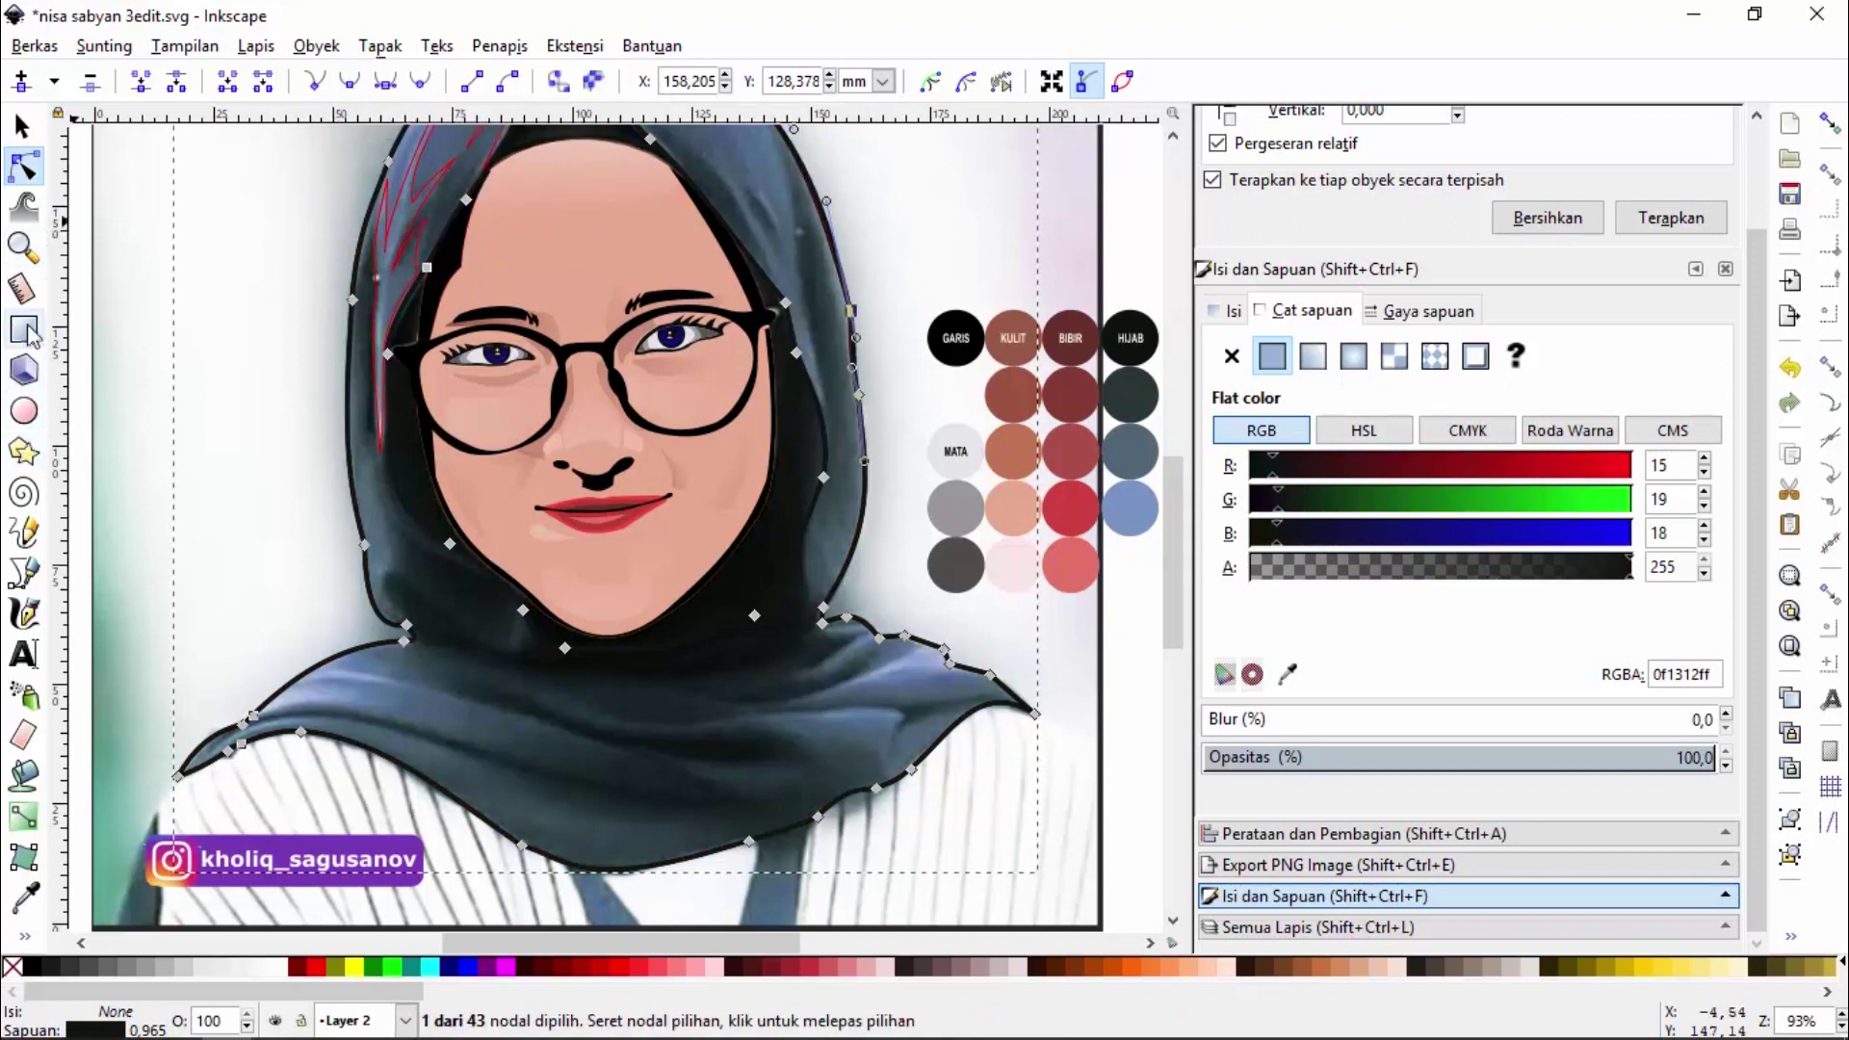
{"action": "left_click", "coordinate": [23, 572]}
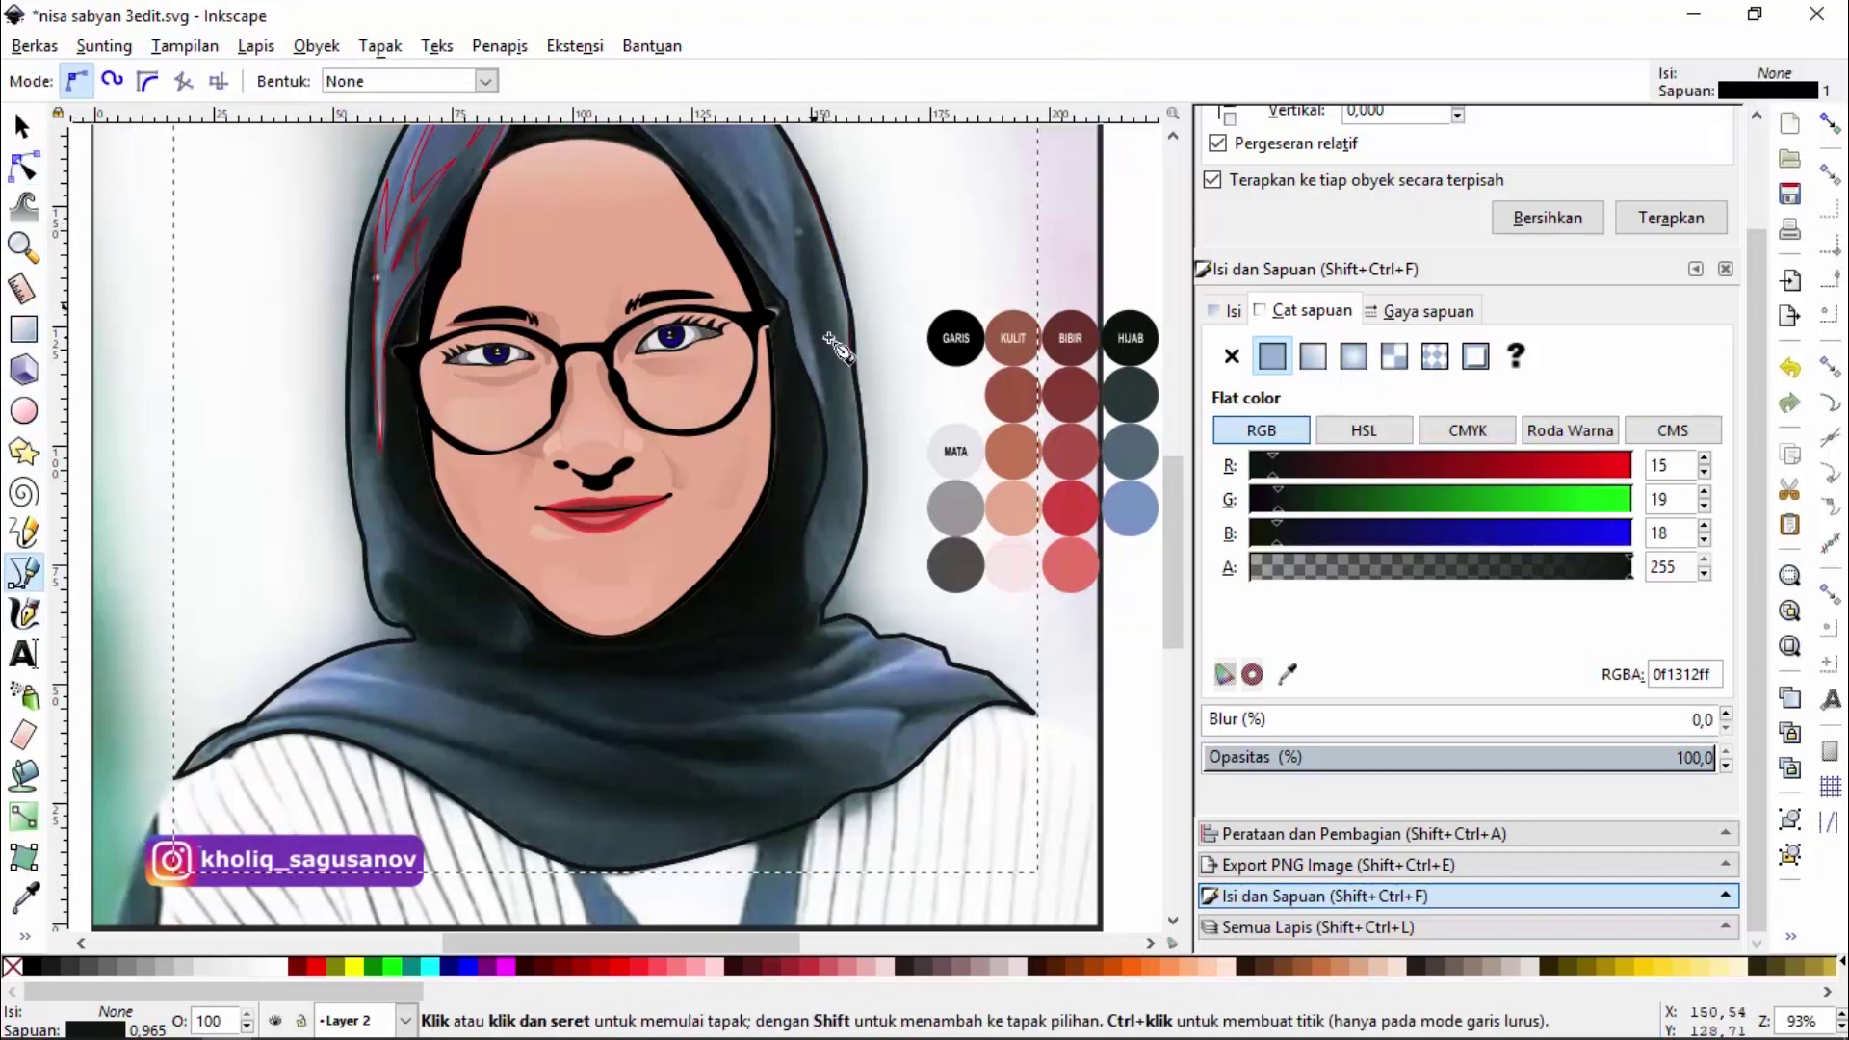
Trace a straight-edged fold over the hijab's upper right, closing it beside the glasses
{"action": "left_click", "coordinate": [826, 413]}
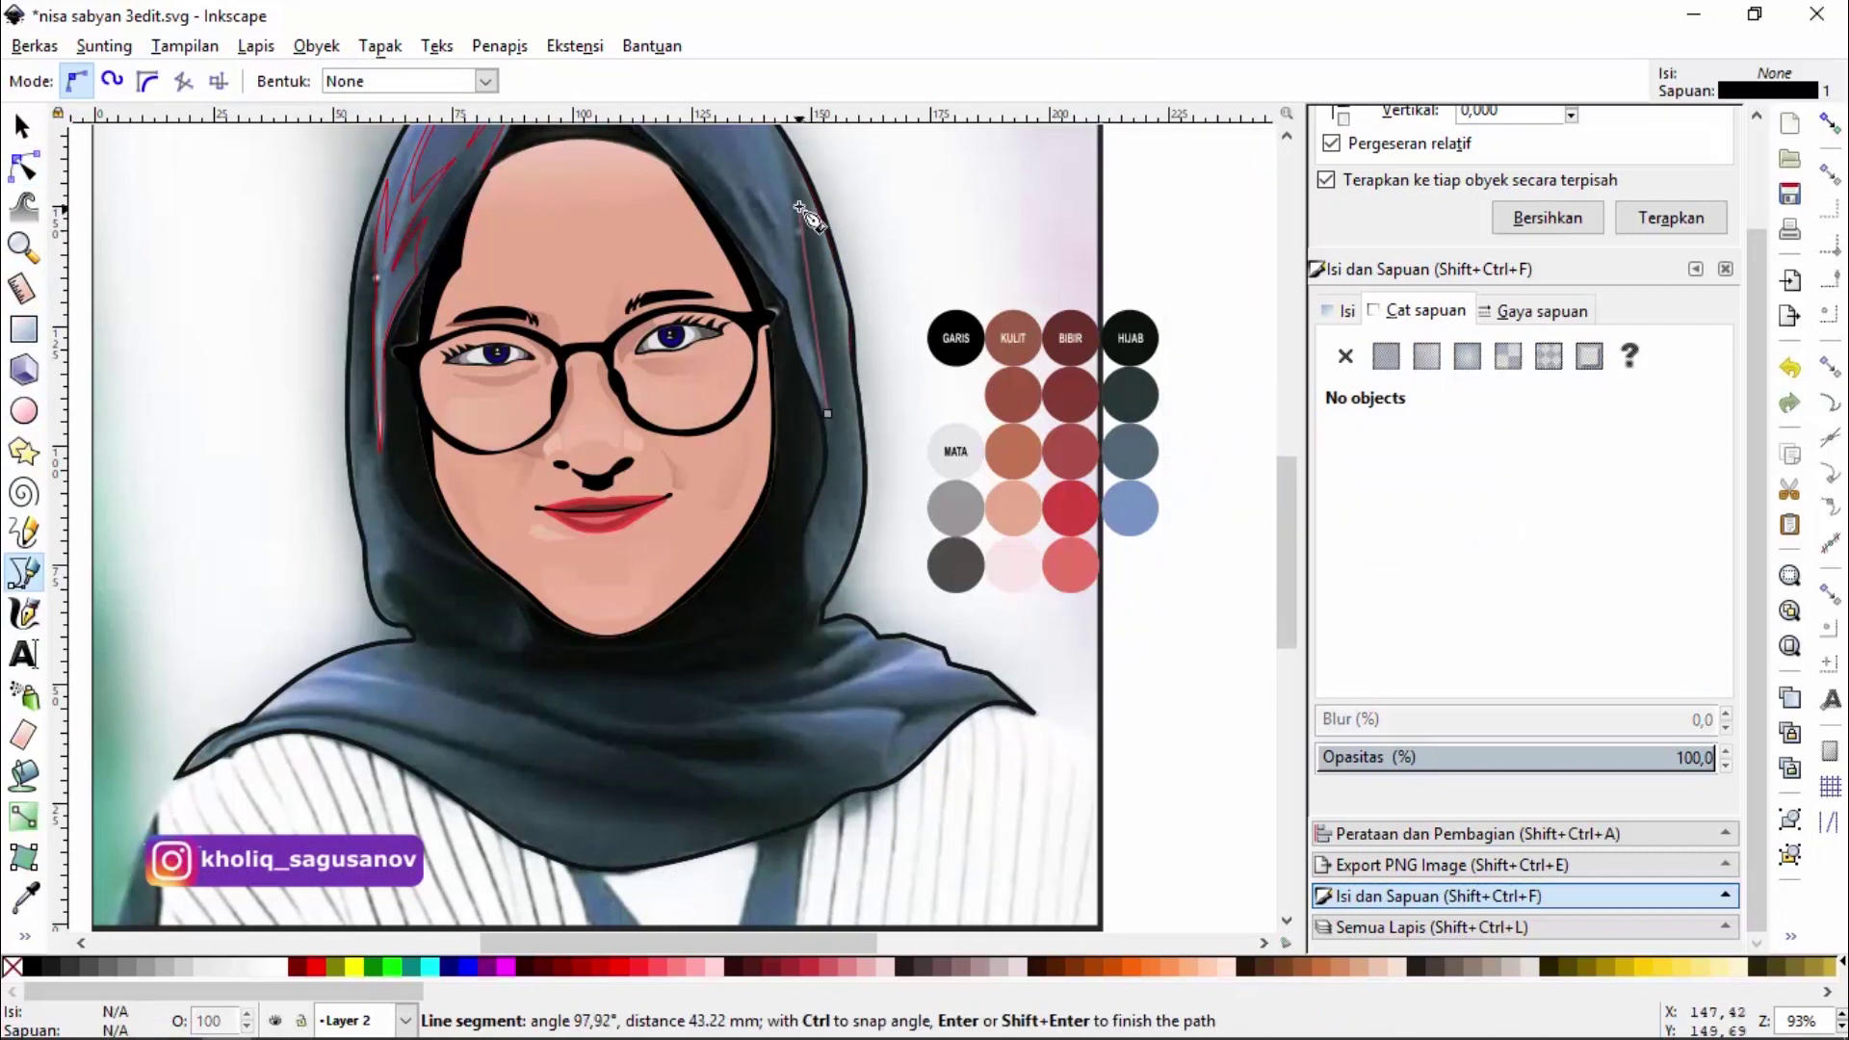
{"action": "scroll", "coordinate": [807, 229], "scroll_direction": "up", "scroll_amount": 2}
{"action": "scroll", "coordinate": [807, 229], "scroll_direction": "up", "scroll_amount": 1}
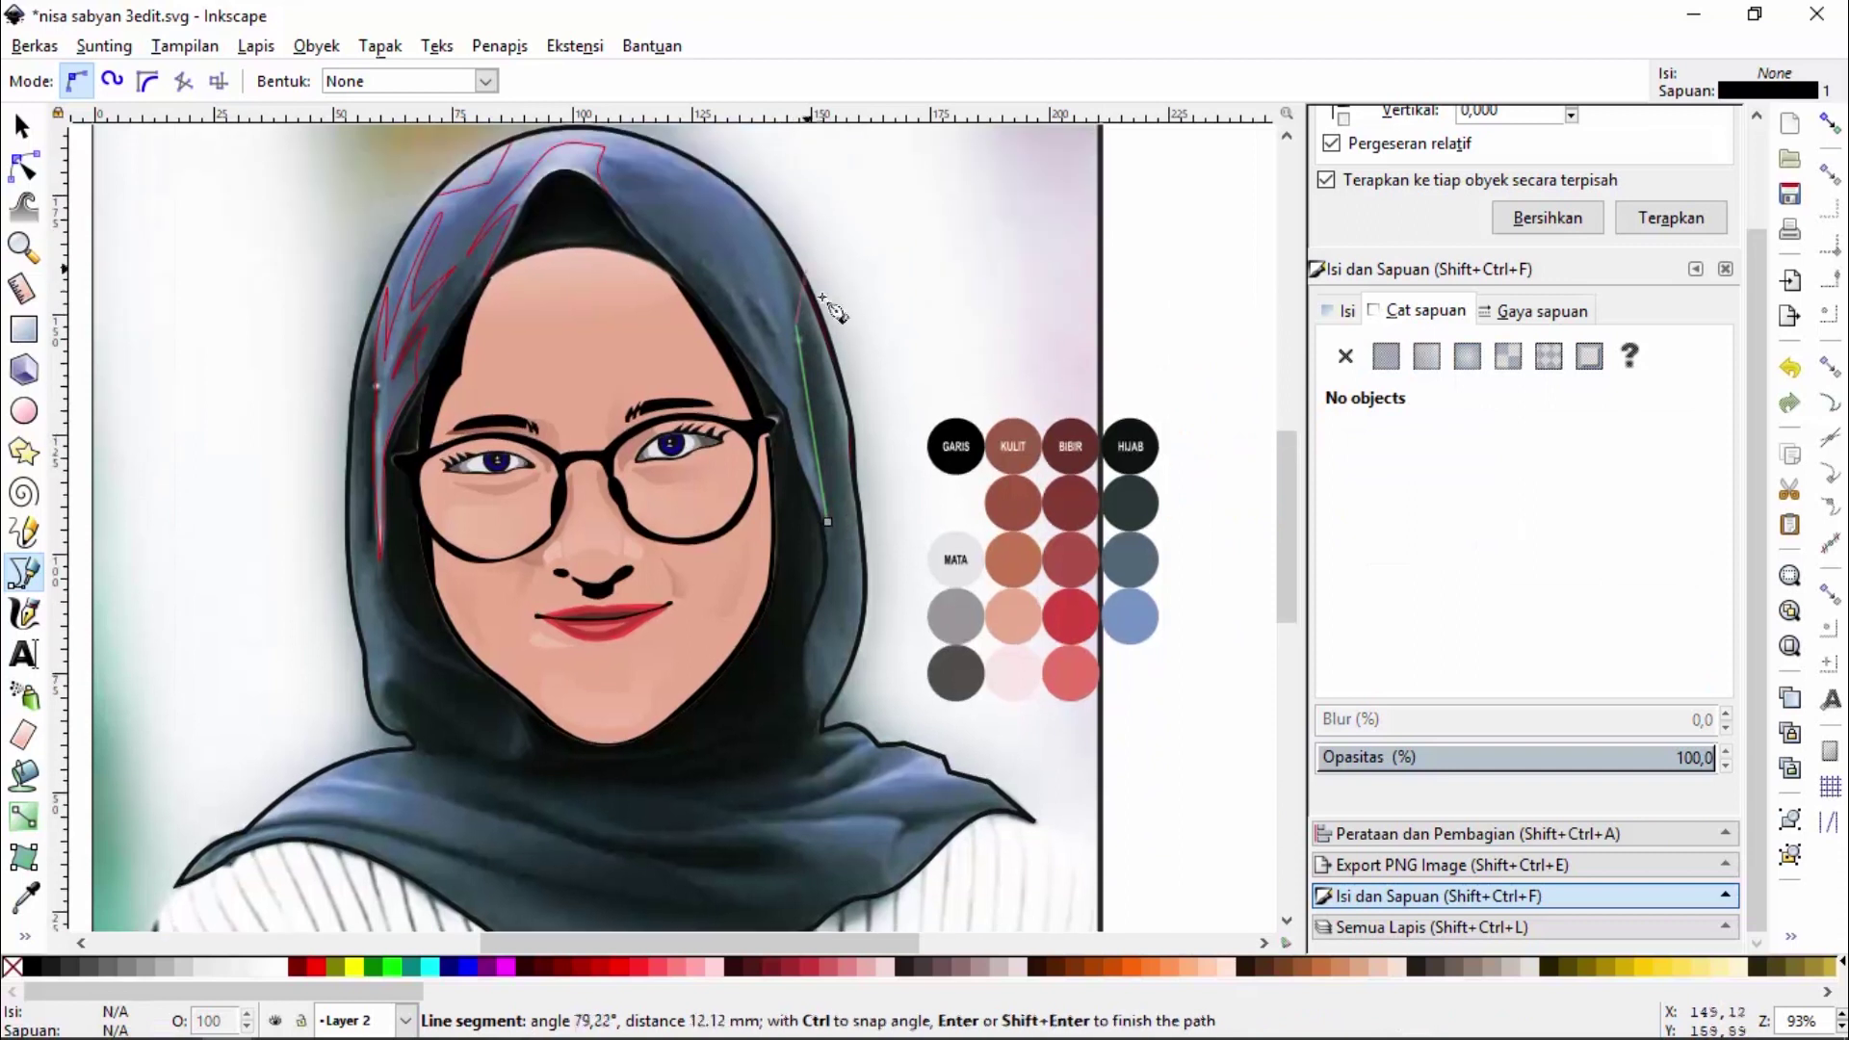
{"action": "left_click", "coordinate": [758, 208]}
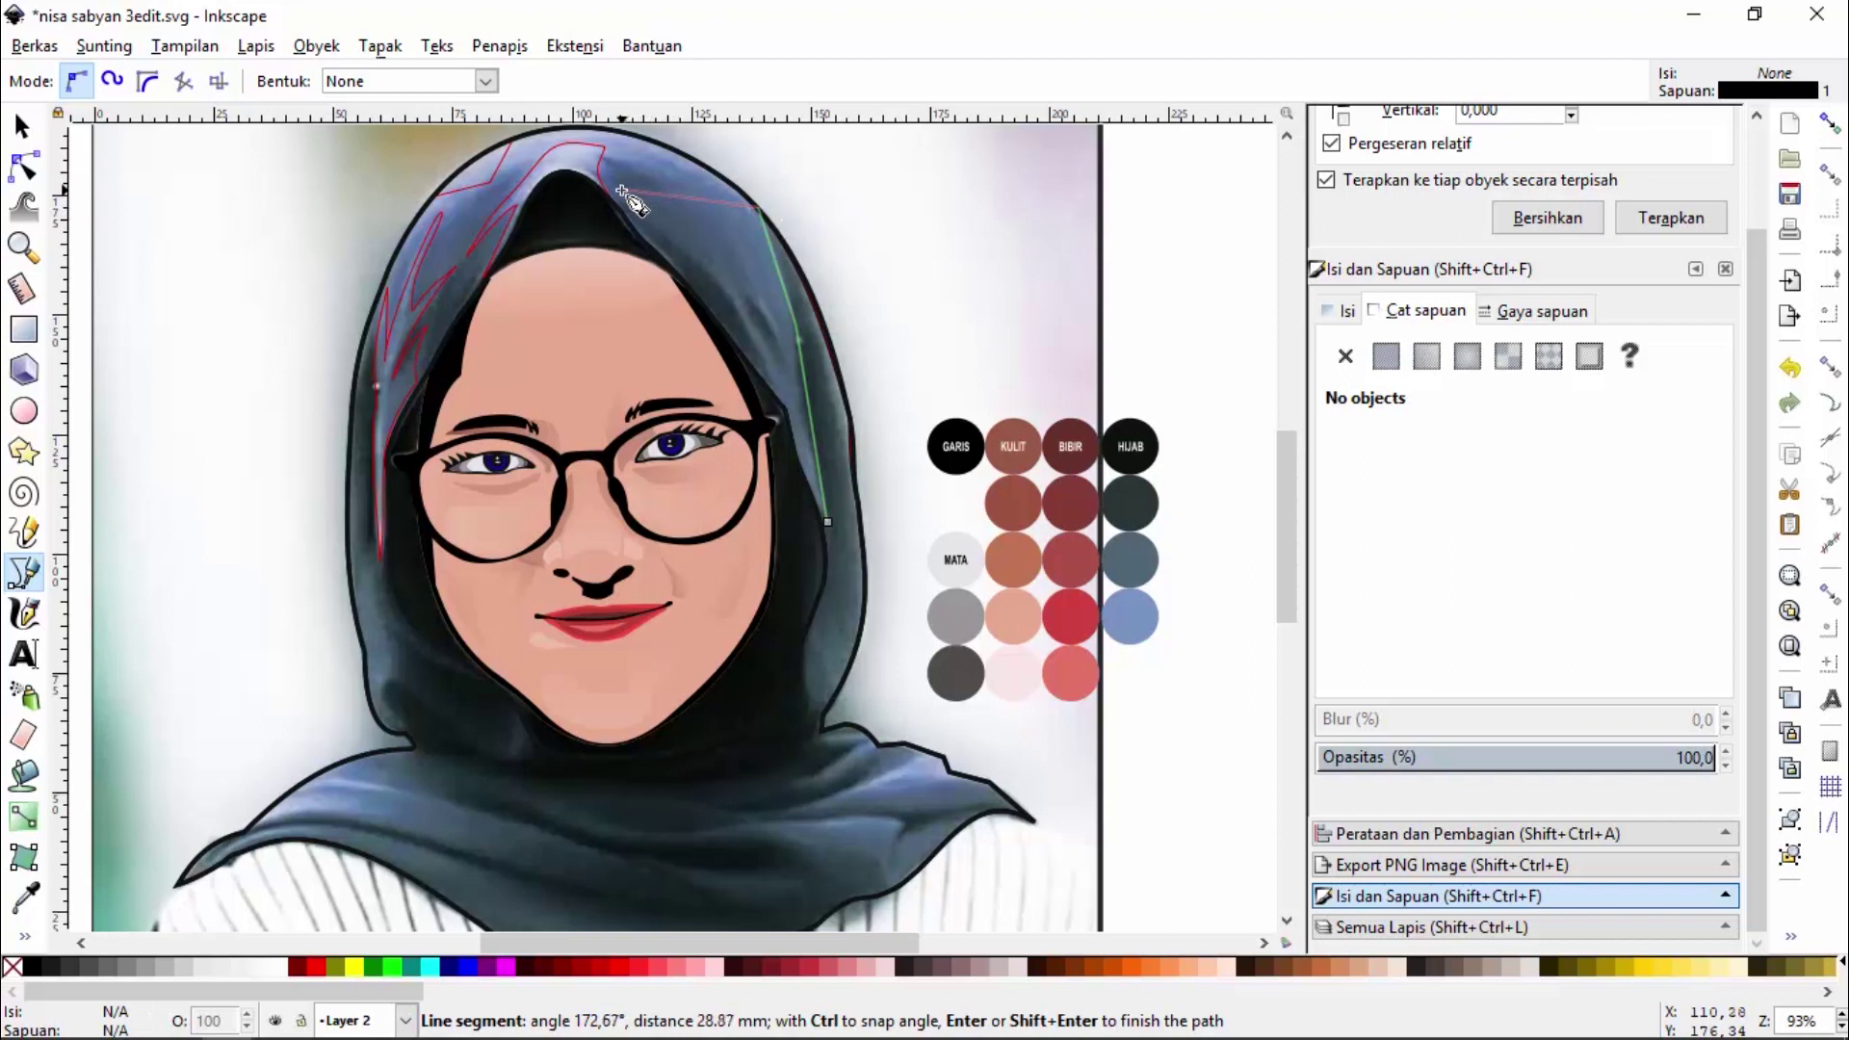
{"action": "left_click", "coordinate": [622, 190]}
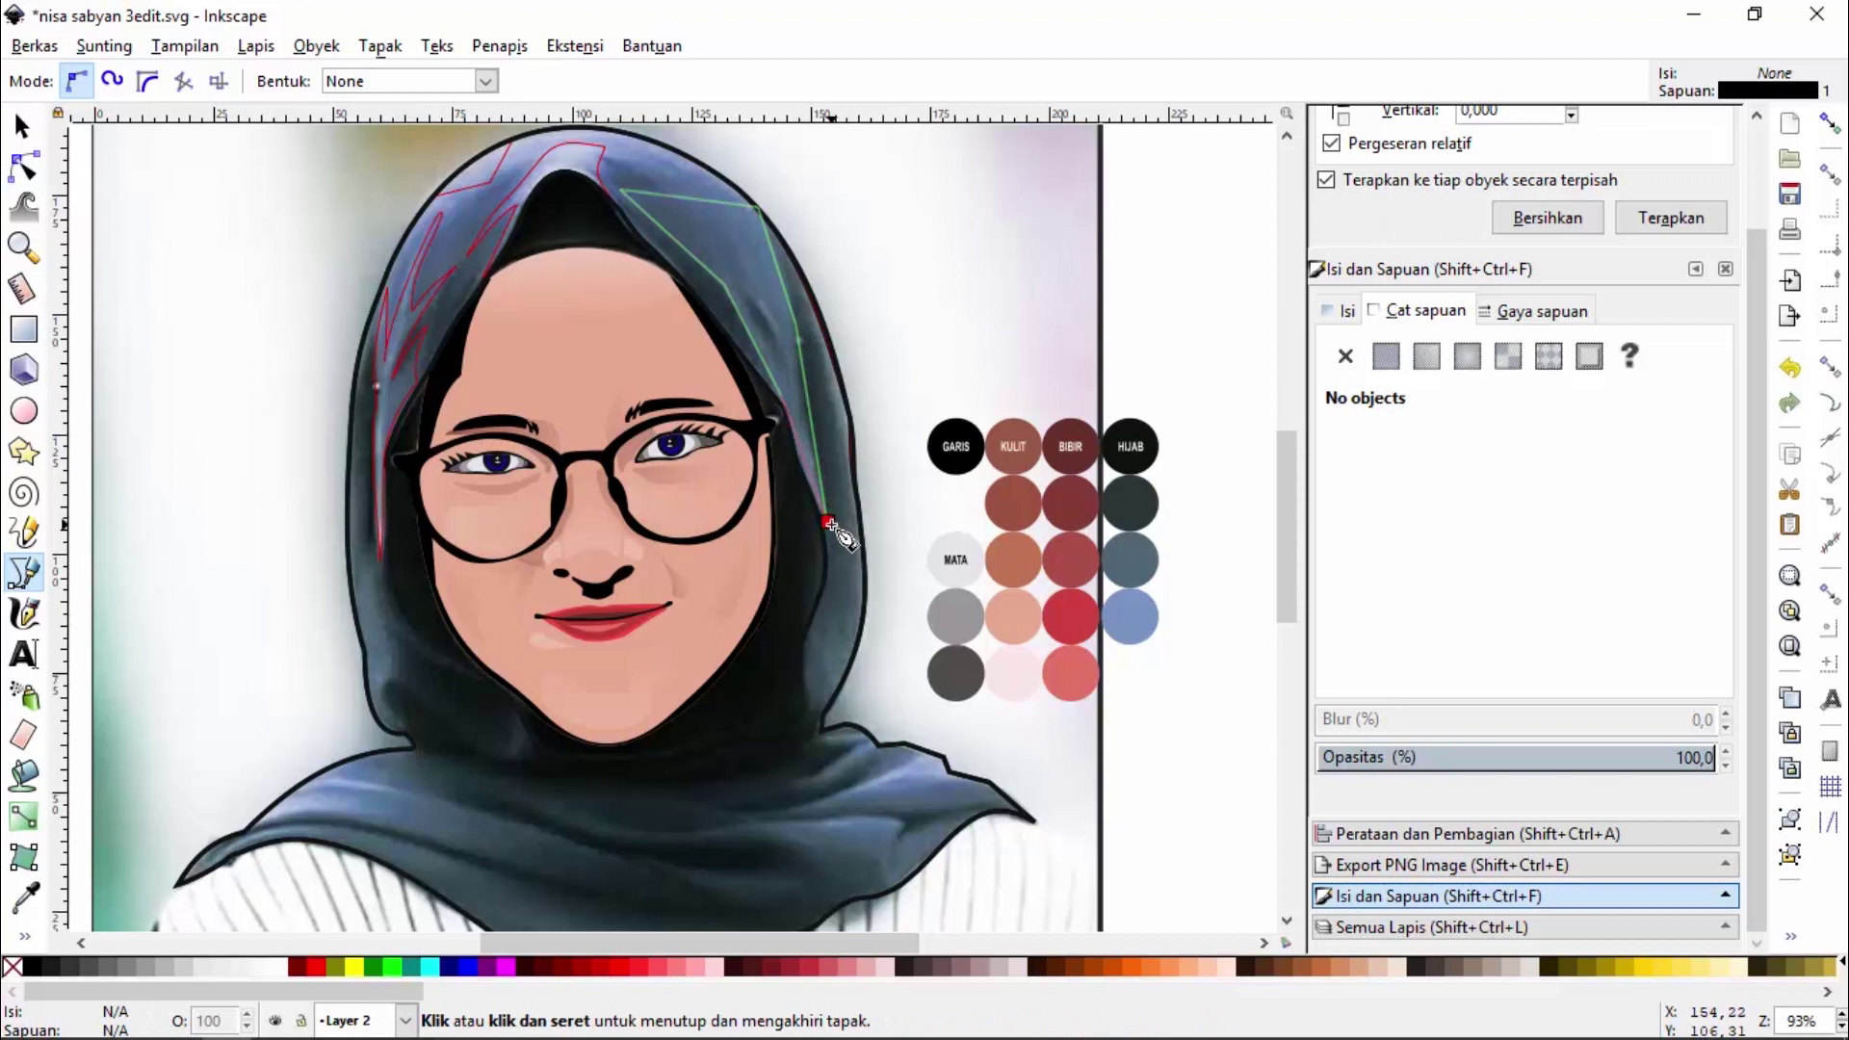
{"action": "left_click", "coordinate": [828, 523]}
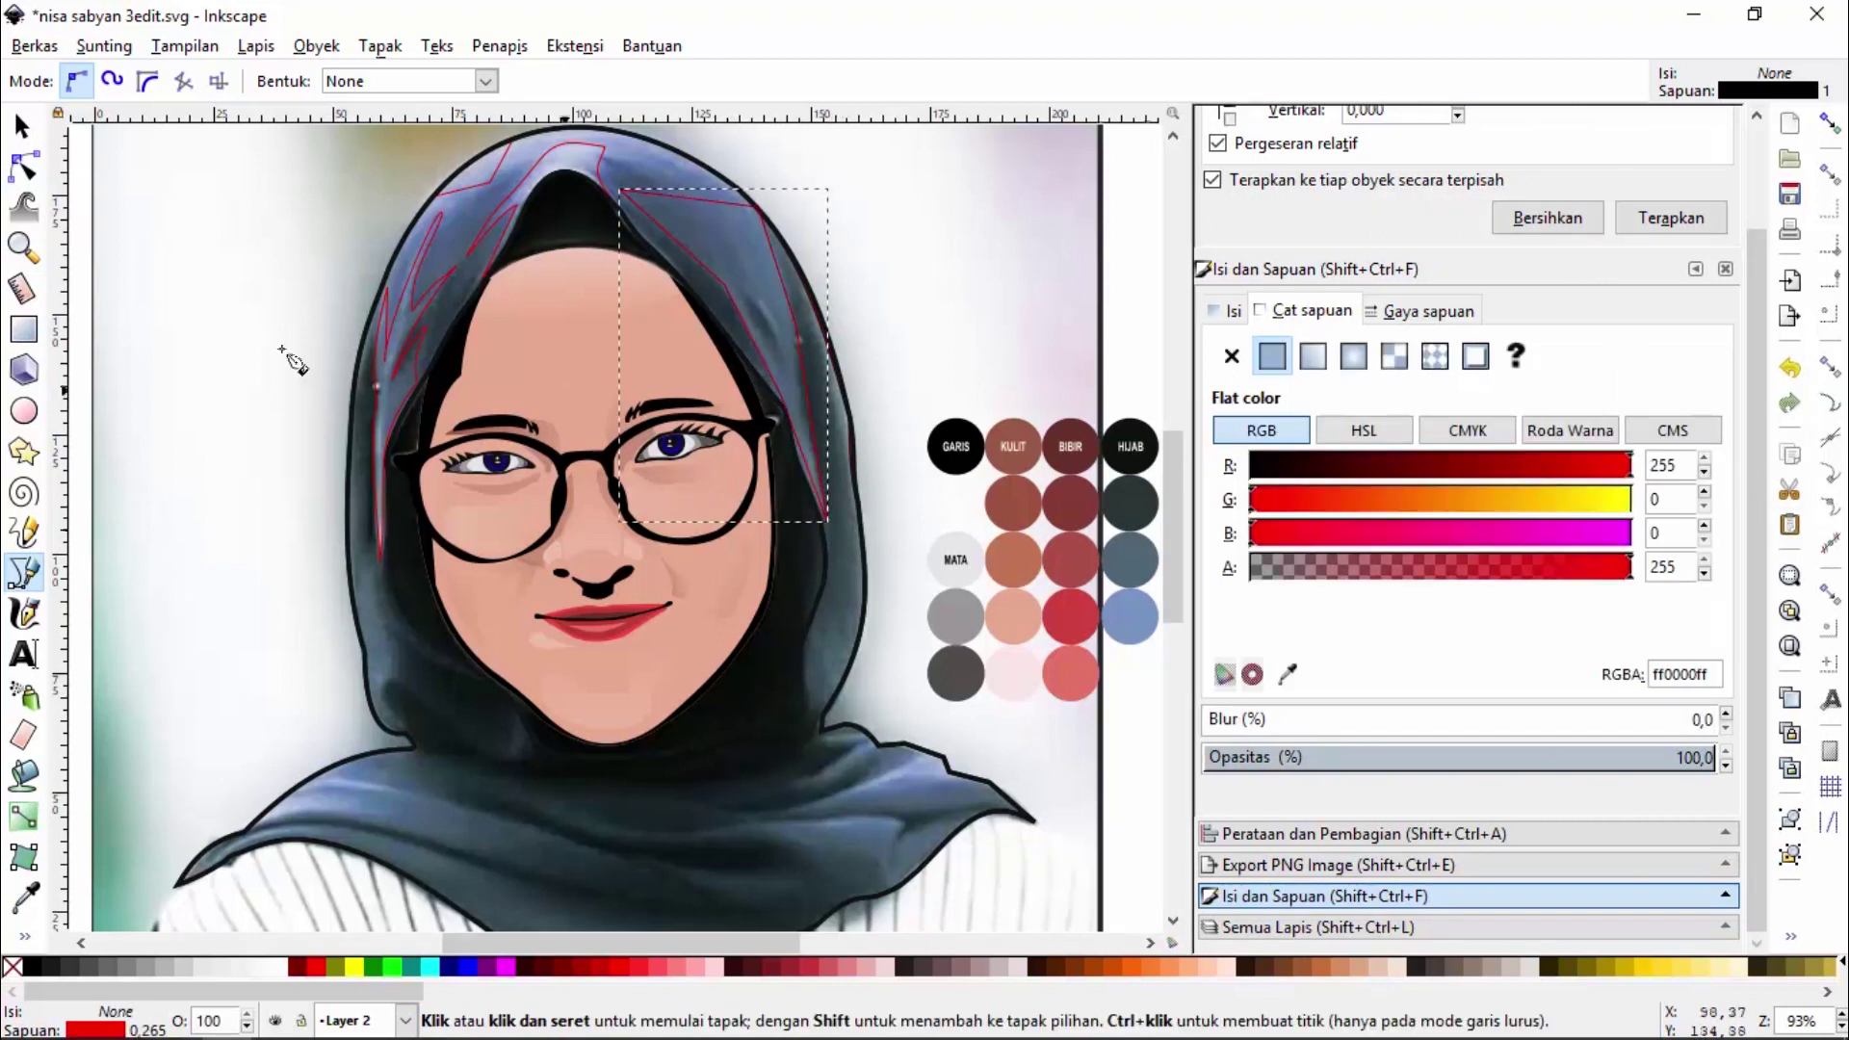
Start a new fold shape on the right shoulder drape and place its first points
{"action": "left_click", "coordinate": [23, 167]}
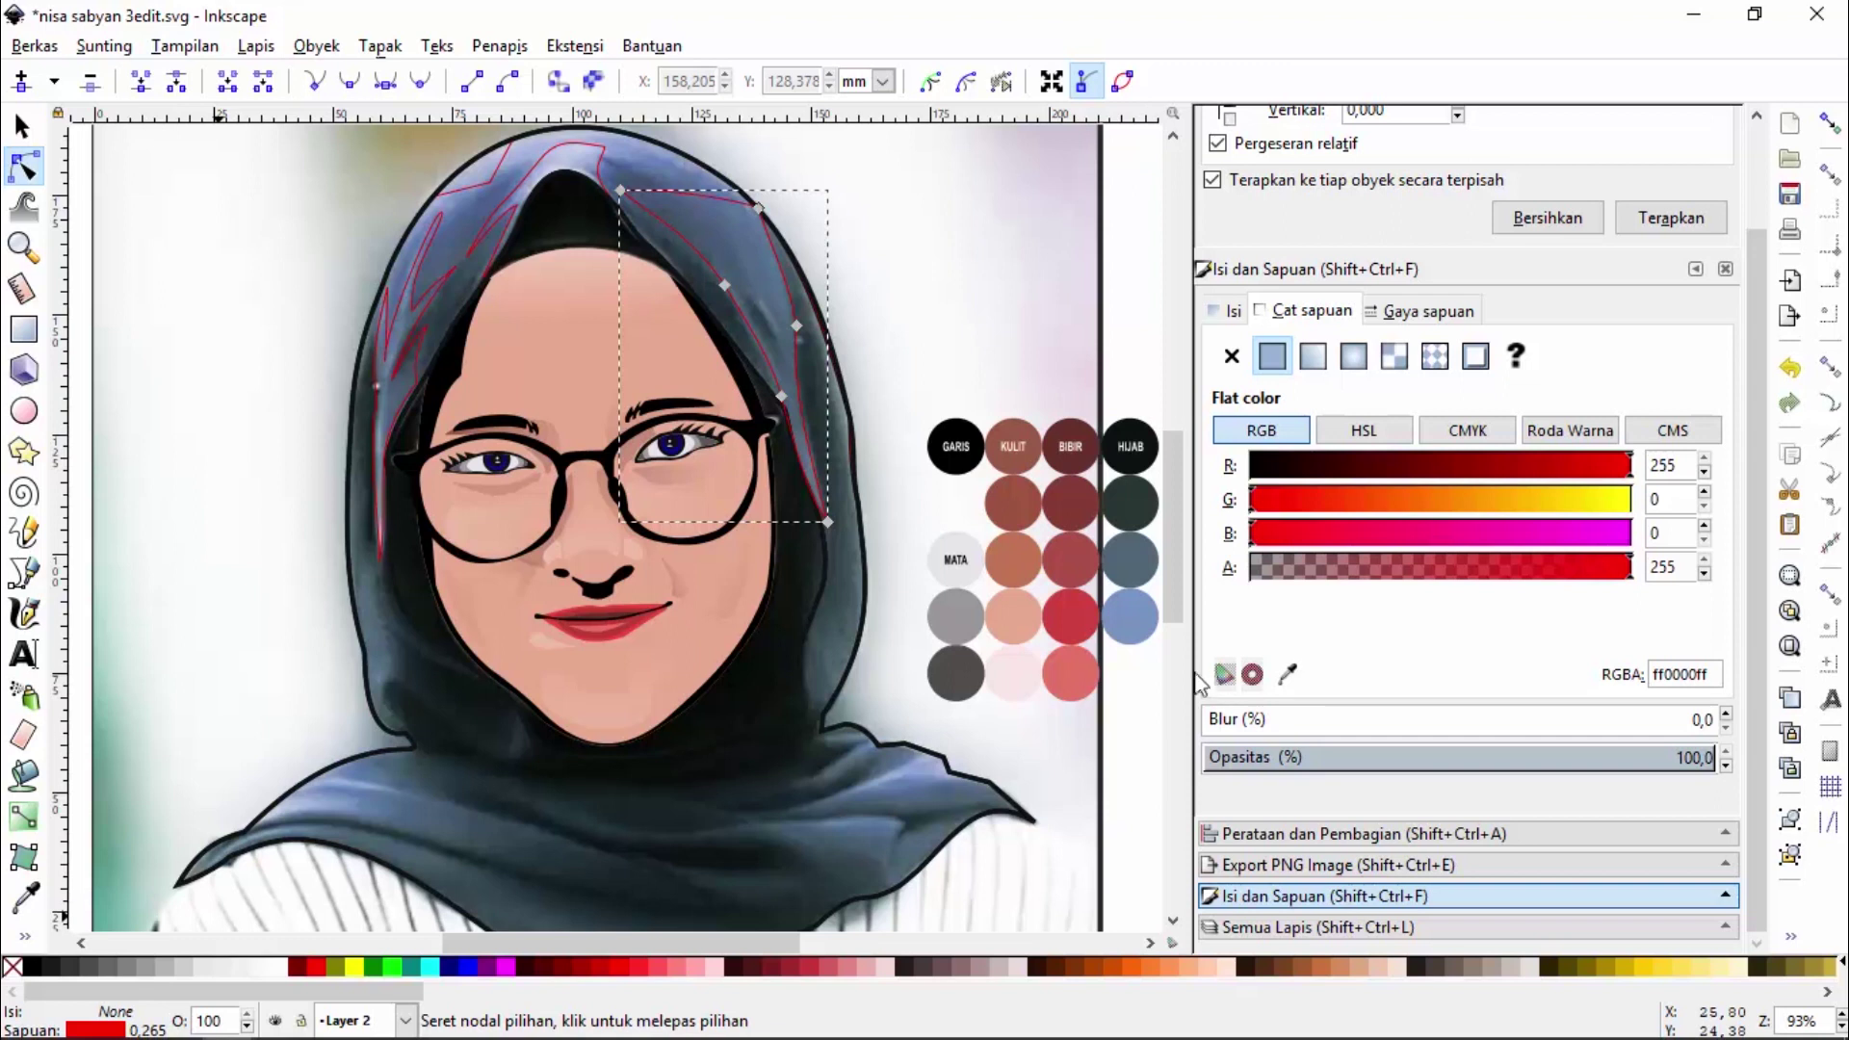
{"action": "left_click", "coordinate": [26, 574]}
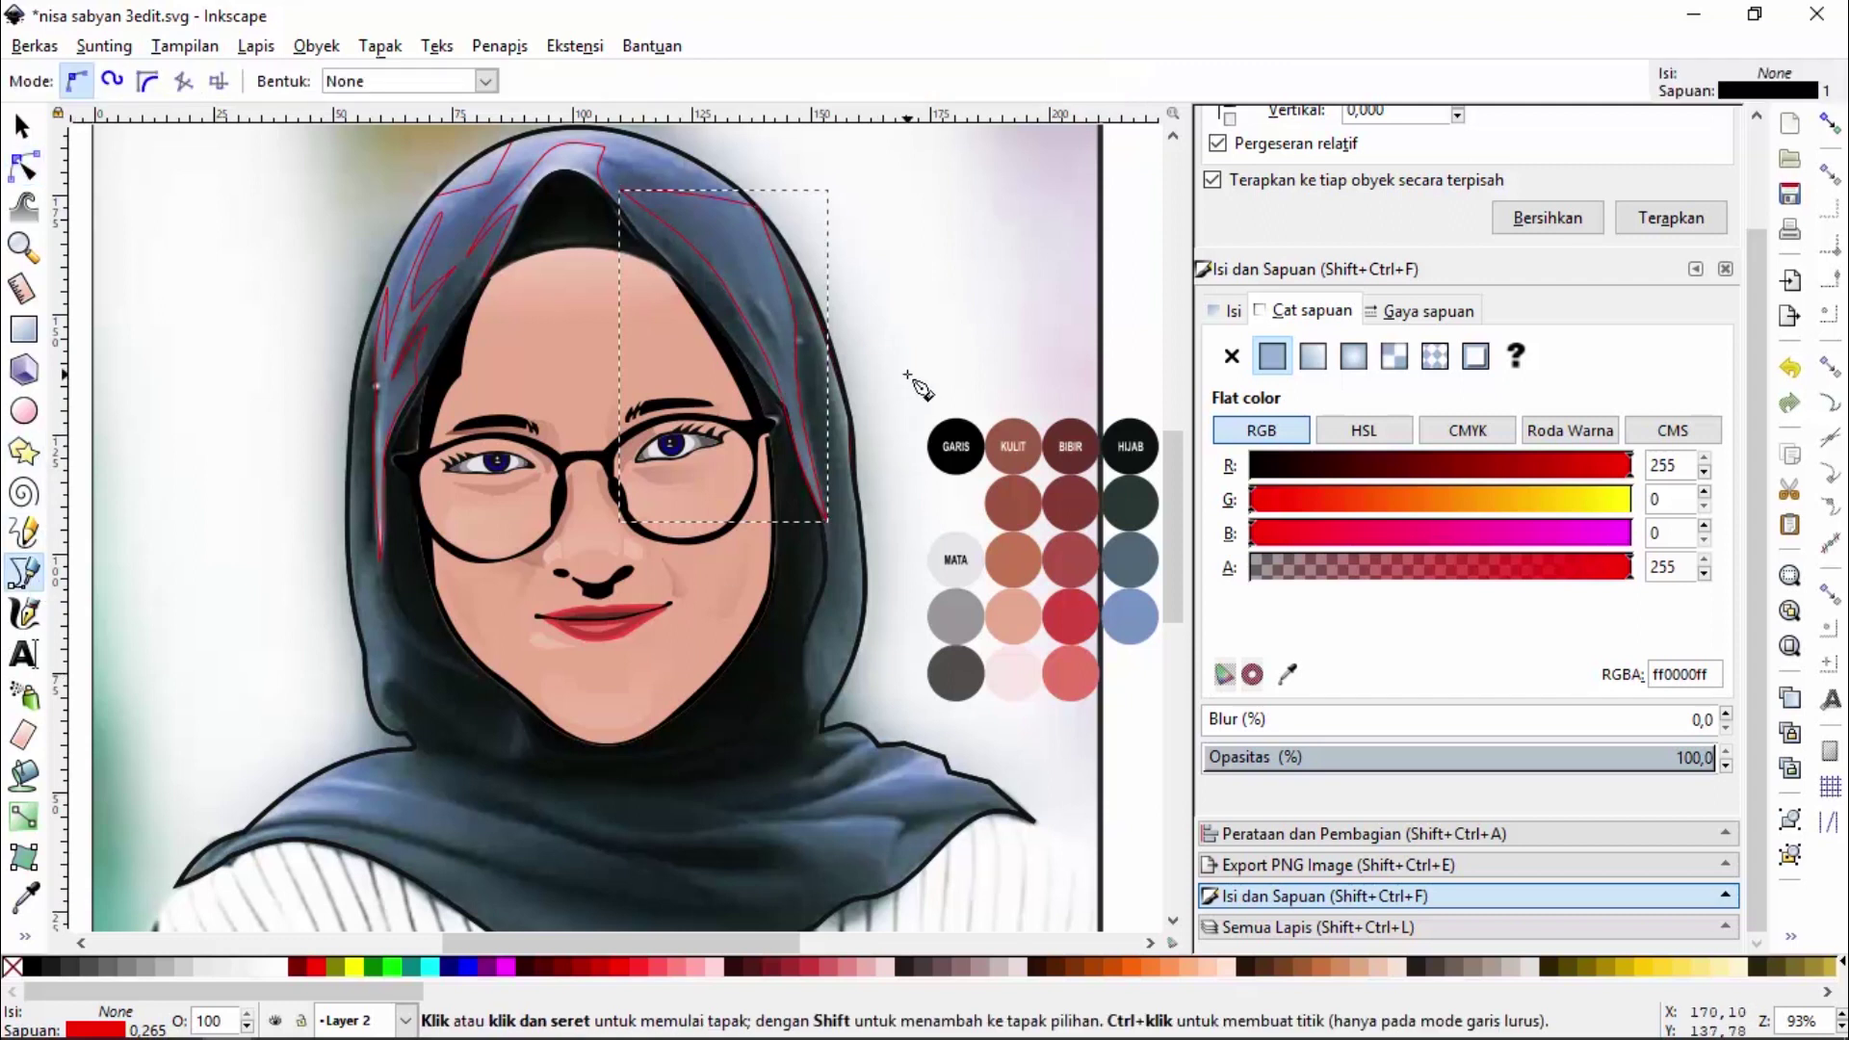
{"action": "left_click", "coordinate": [828, 747]}
{"action": "left_click_drag", "start_coordinate": [859, 739], "coordinate": [866, 739]}
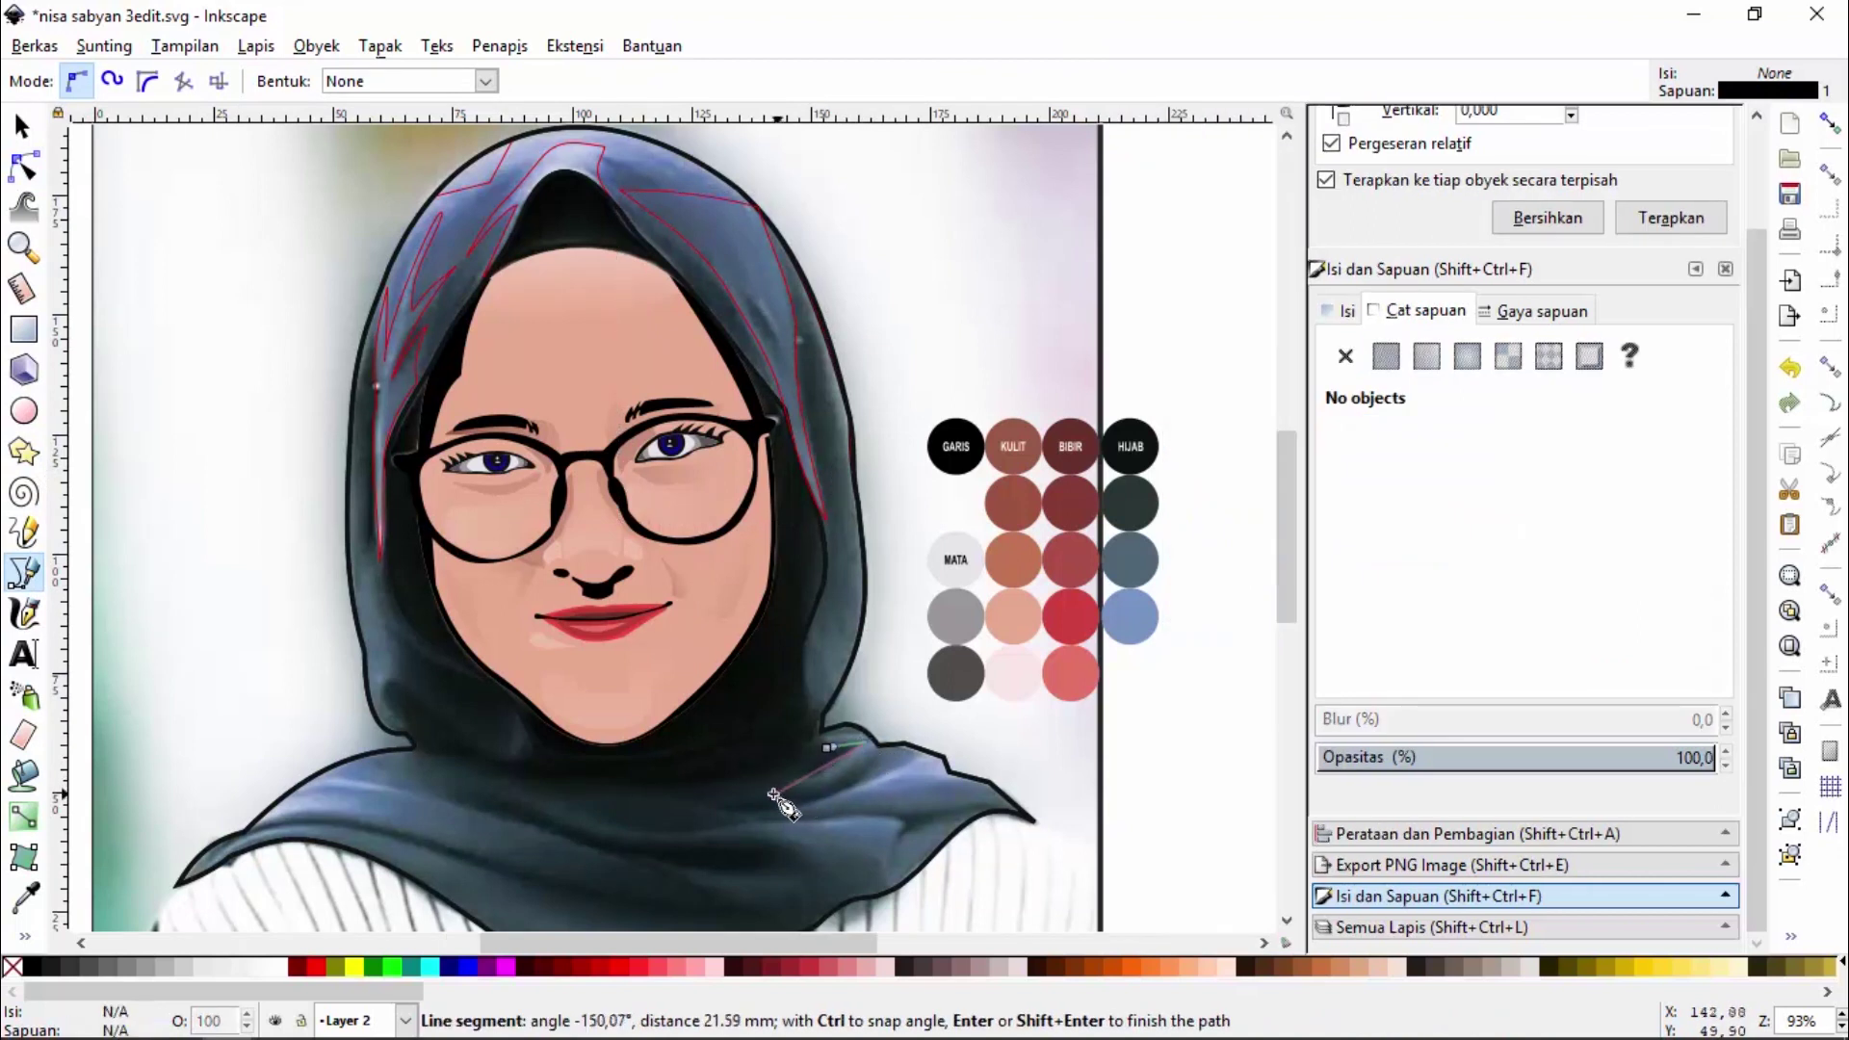
{"action": "left_click", "coordinate": [770, 796]}
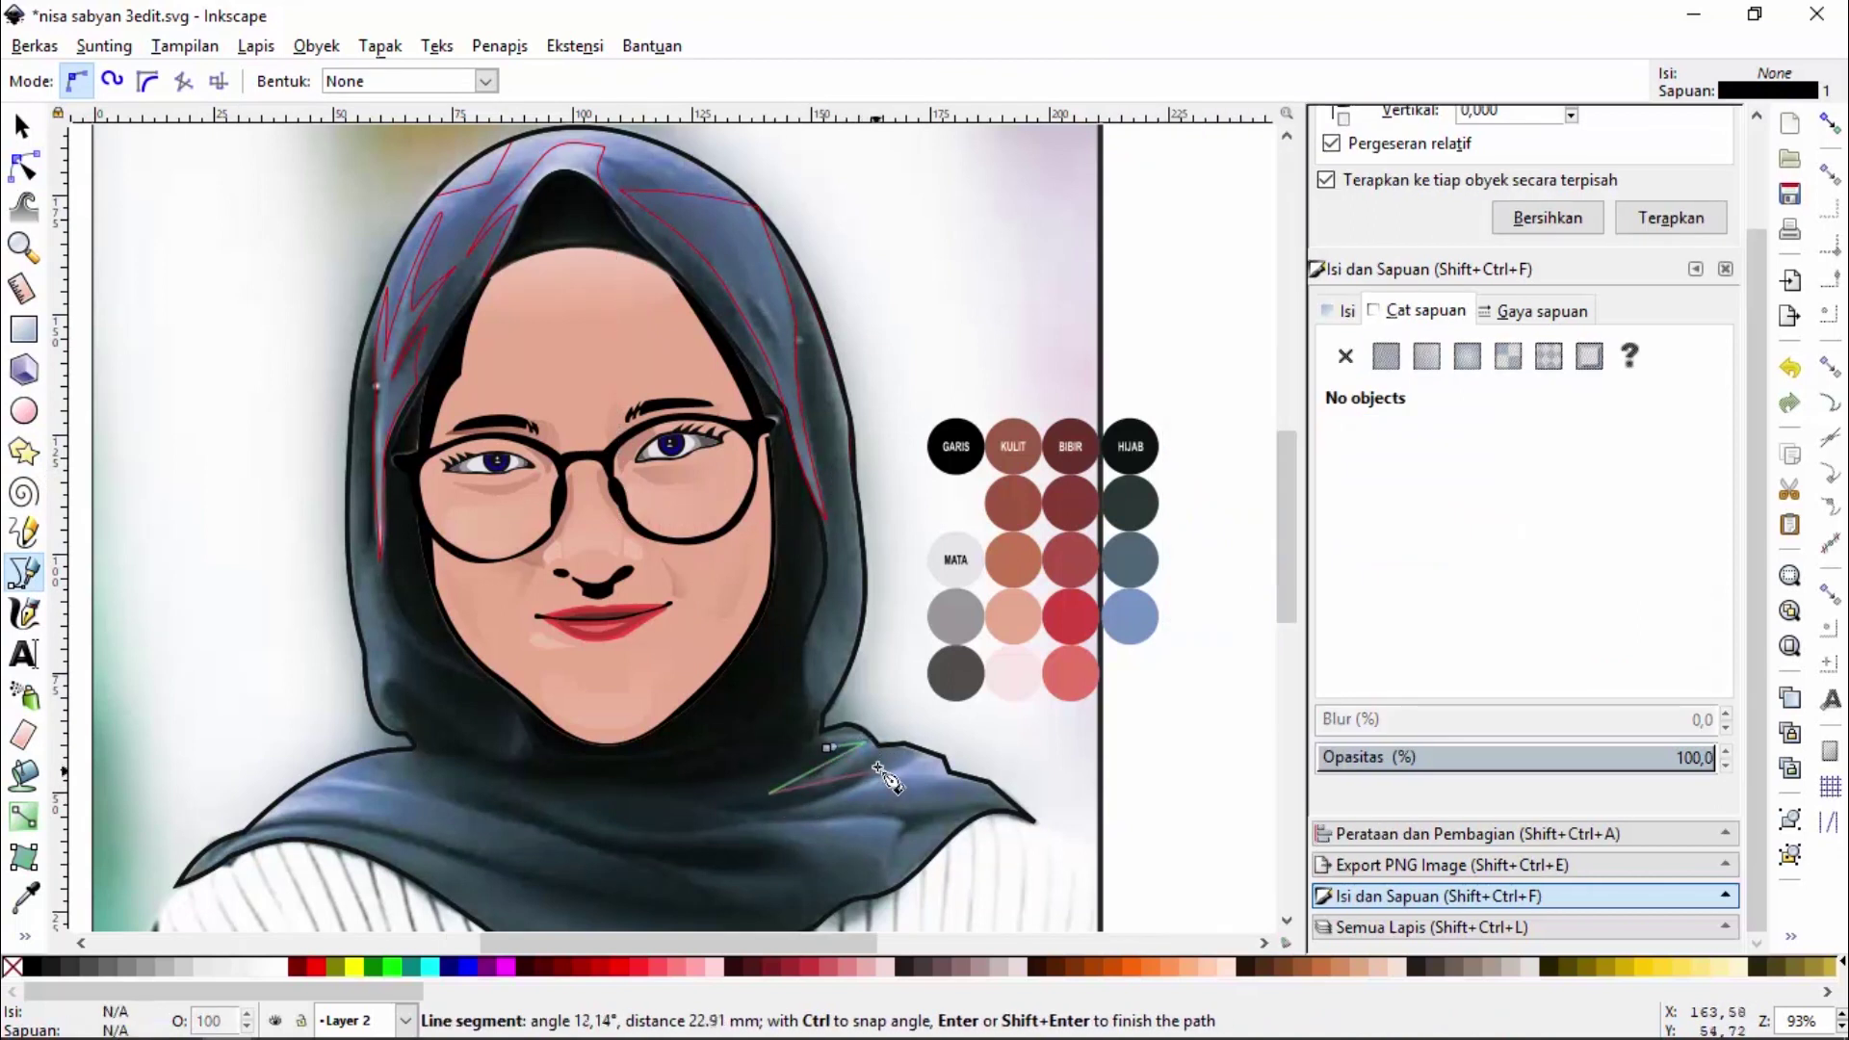
{"action": "left_click", "coordinate": [874, 764]}
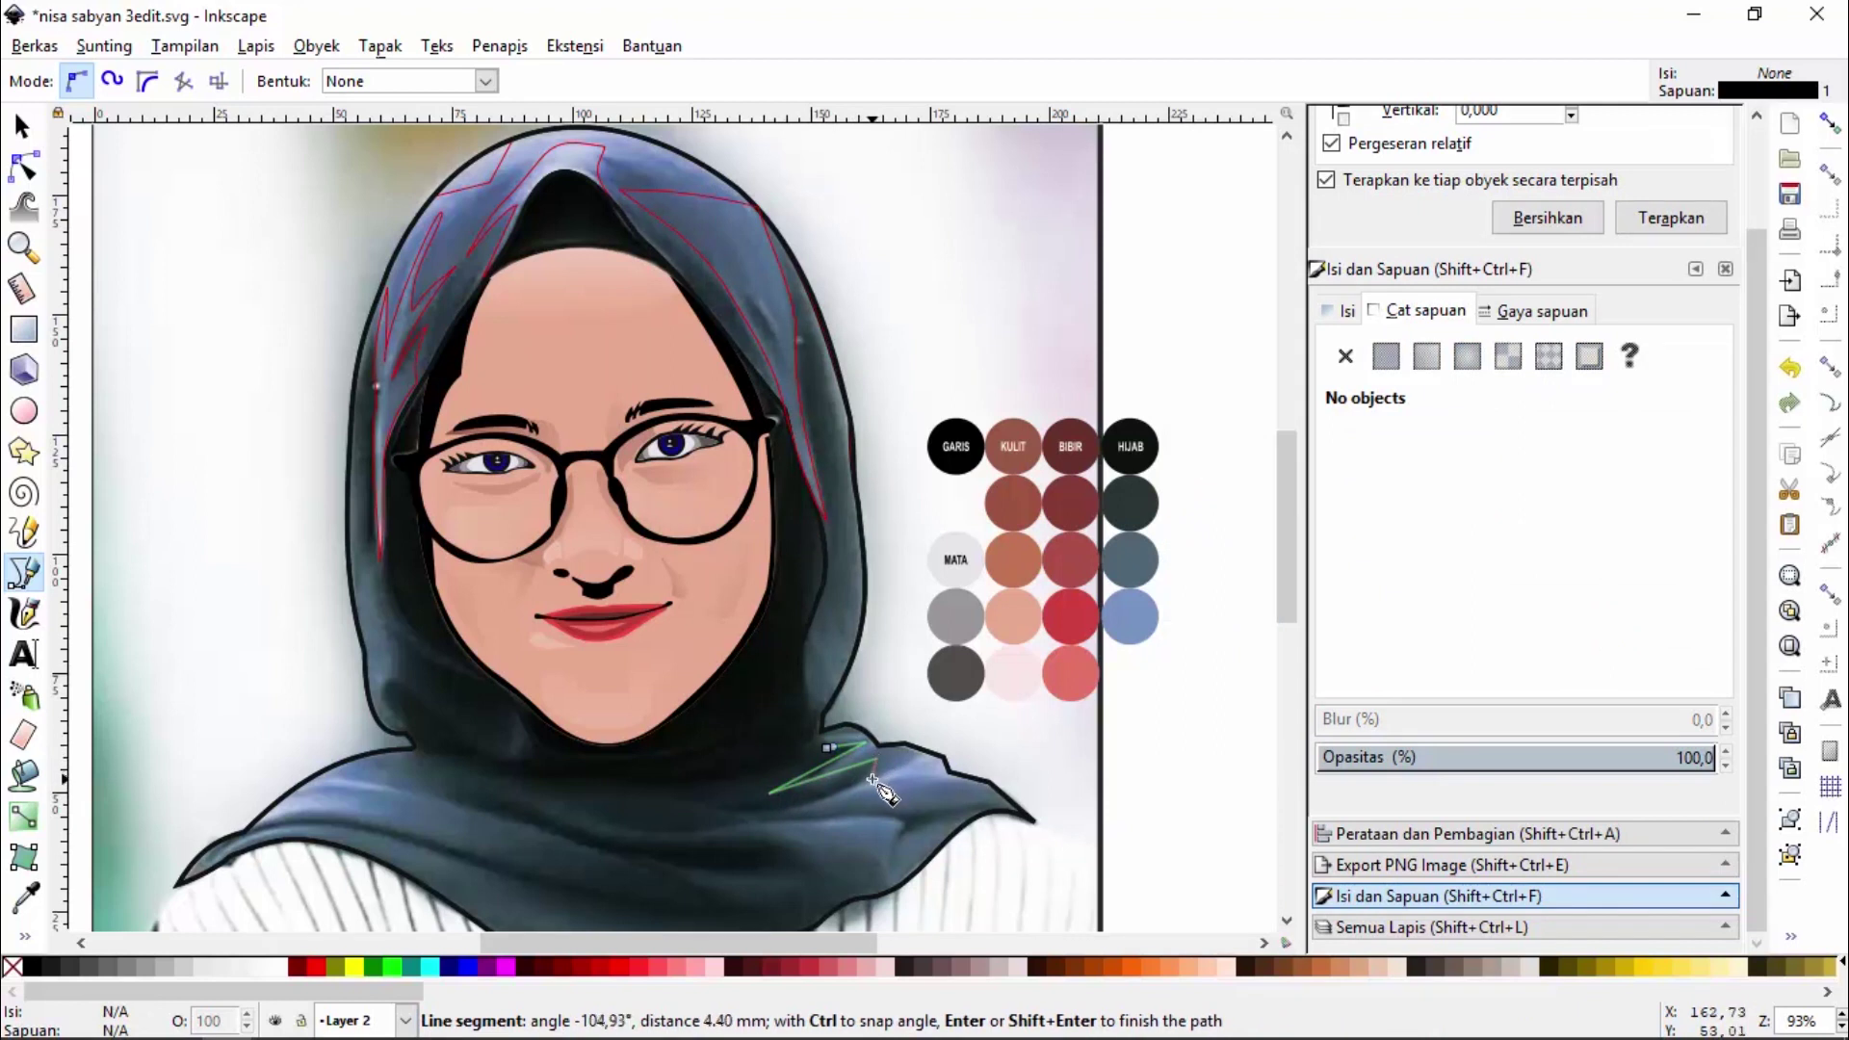
{"action": "left_click", "coordinate": [866, 782]}
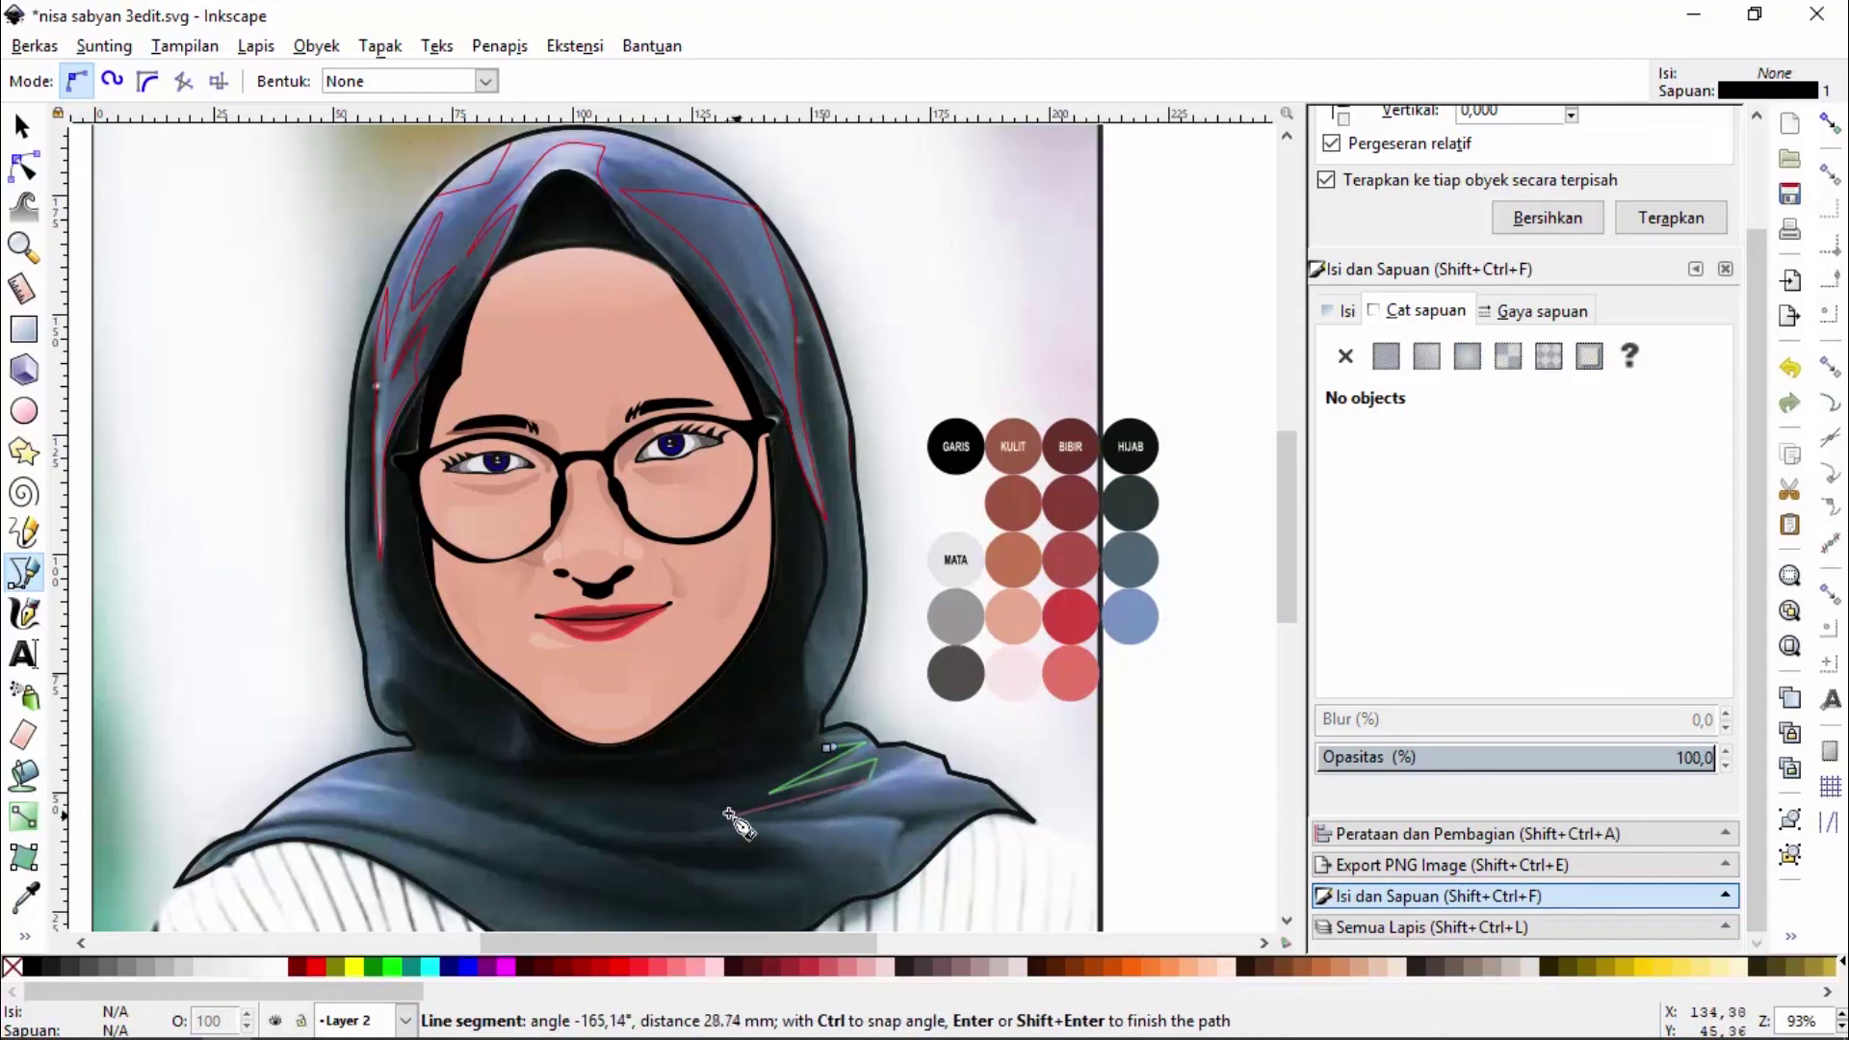
{"action": "left_click", "coordinate": [709, 807]}
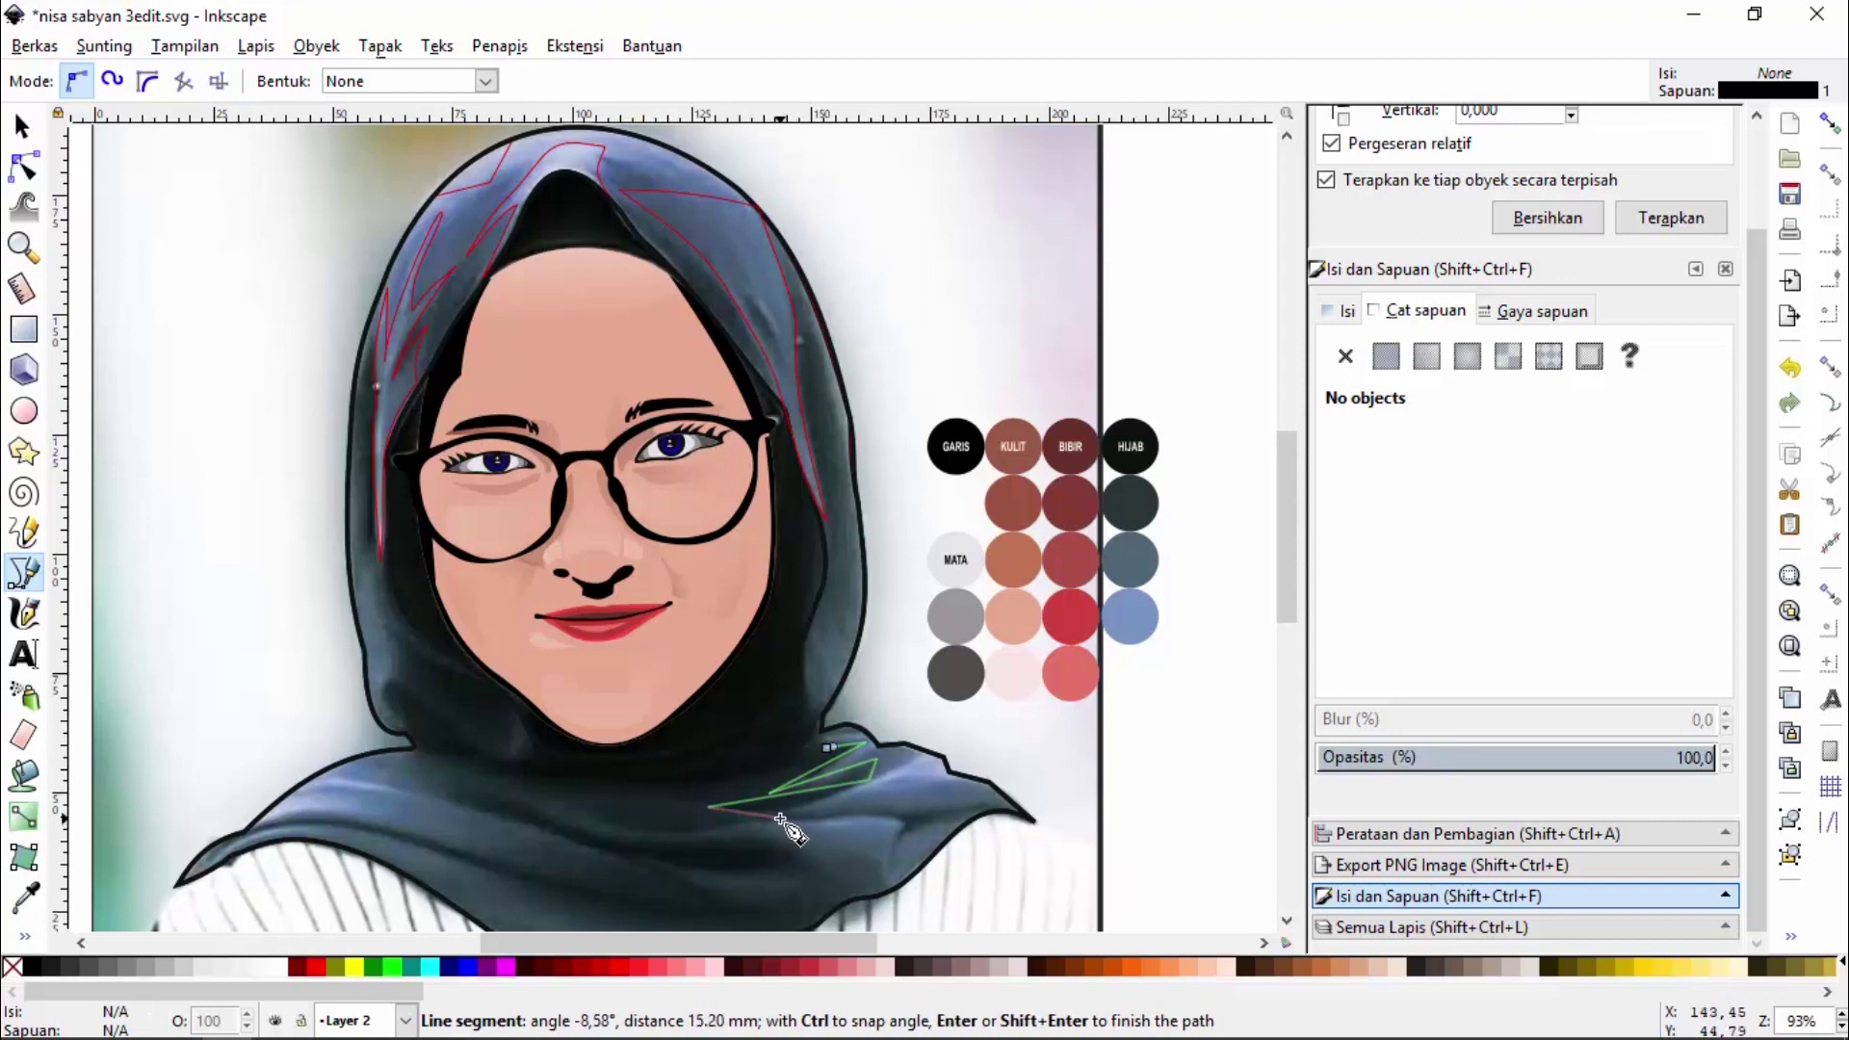
Complete the outline around the drape's right tip and notch, close it, and set stroke R 255
{"action": "left_click", "coordinate": [892, 792]}
{"action": "left_click", "coordinate": [983, 781]}
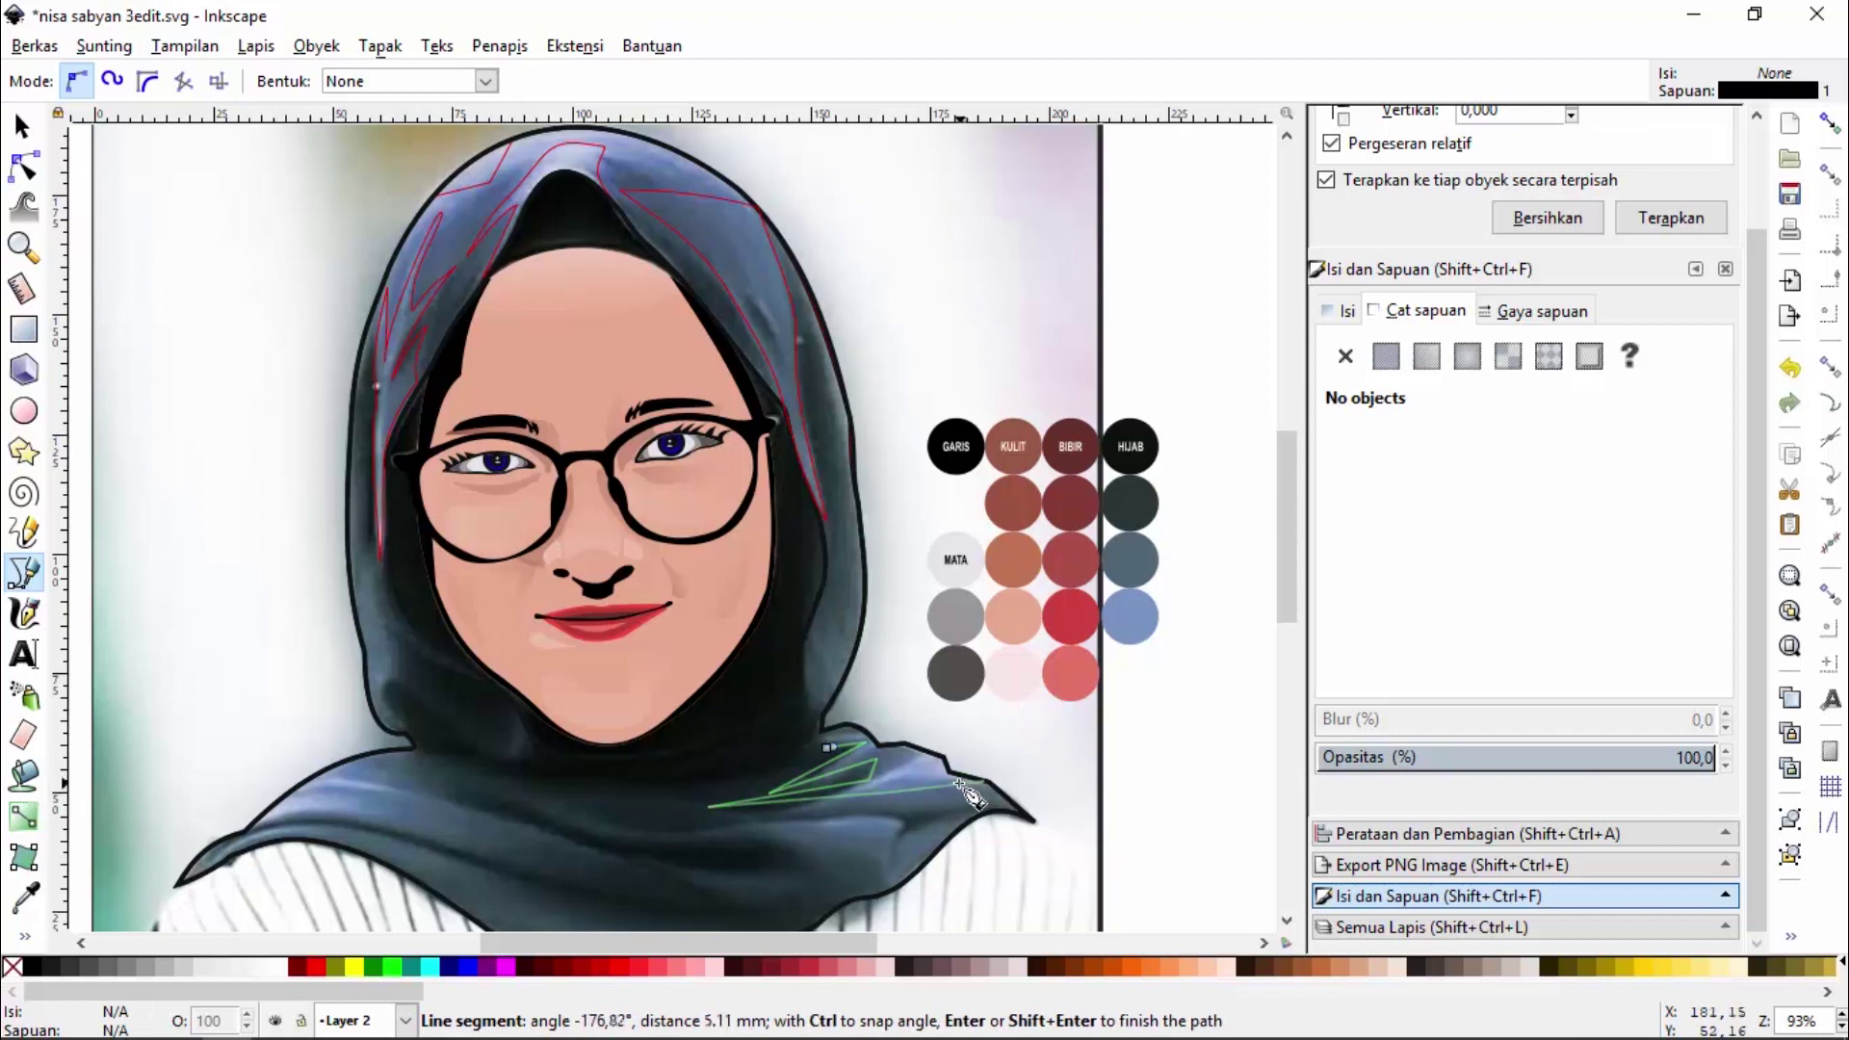
{"action": "left_click", "coordinate": [918, 757]}
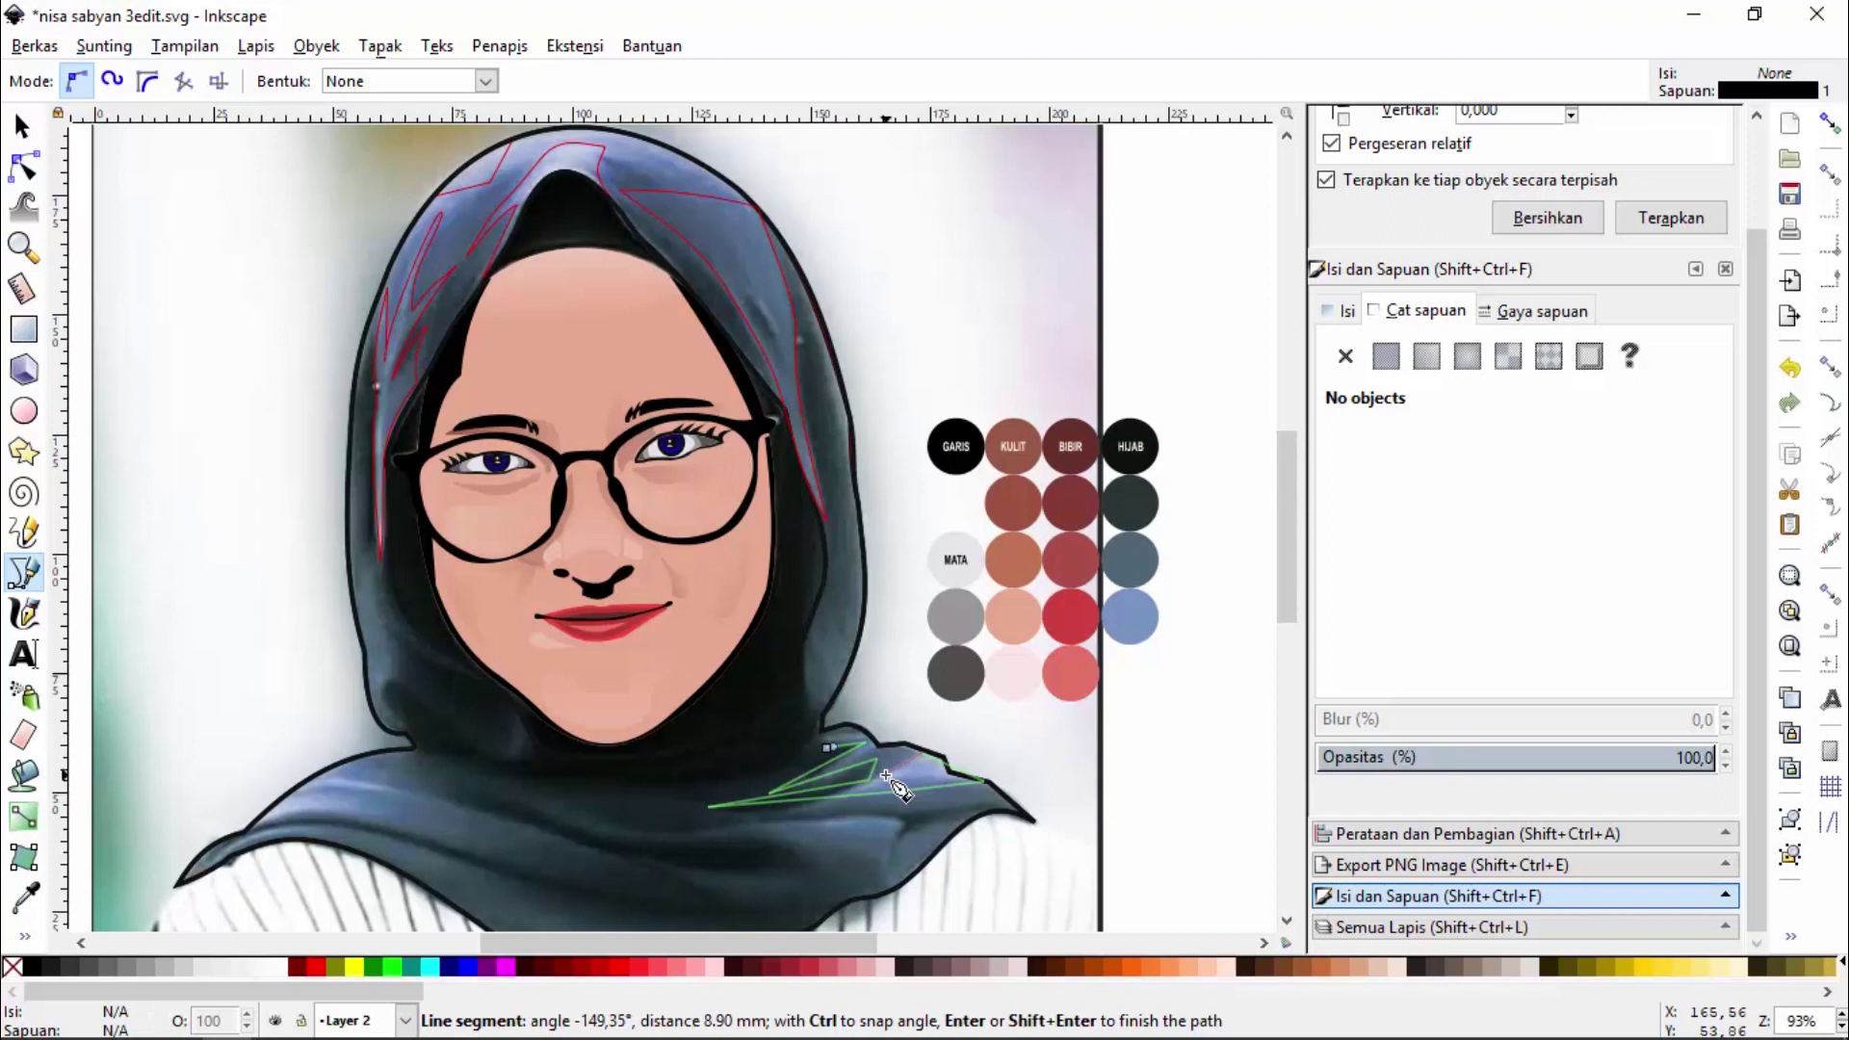
{"action": "left_click", "coordinate": [883, 775]}
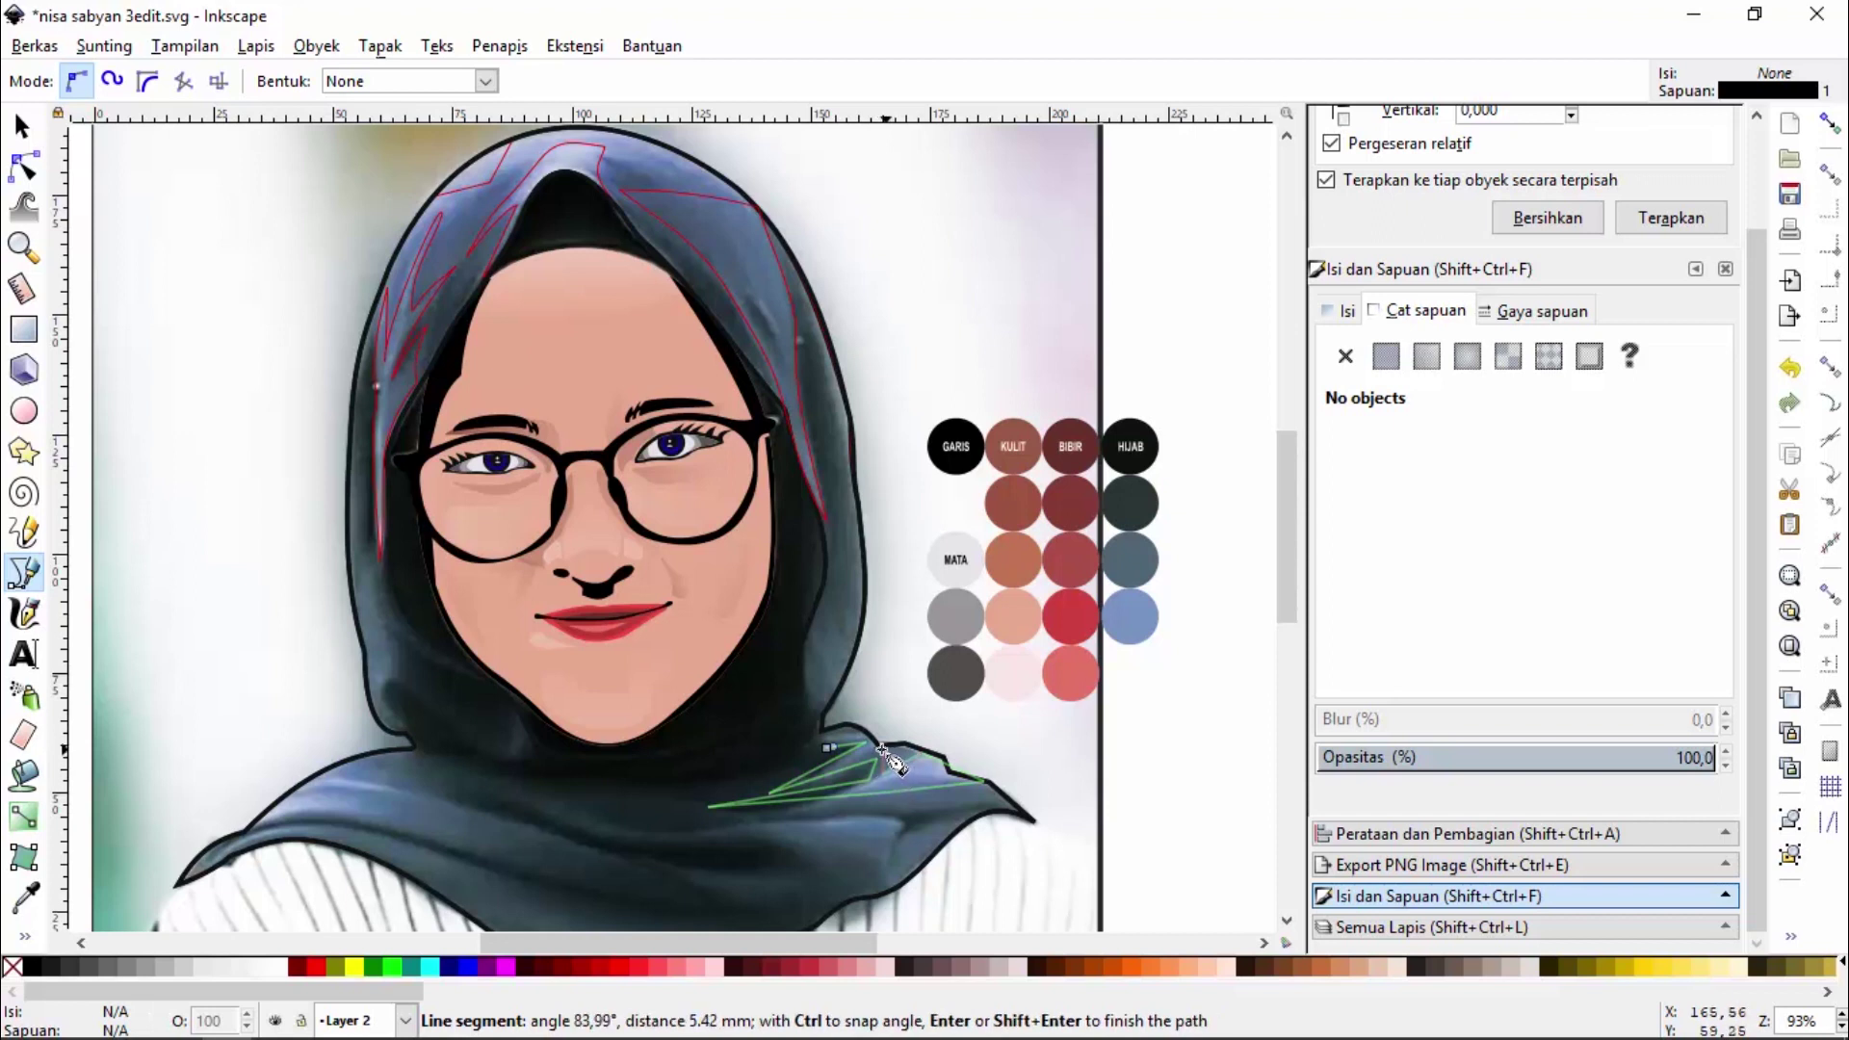
{"action": "left_click", "coordinate": [883, 750]}
{"action": "left_click", "coordinate": [874, 751]}
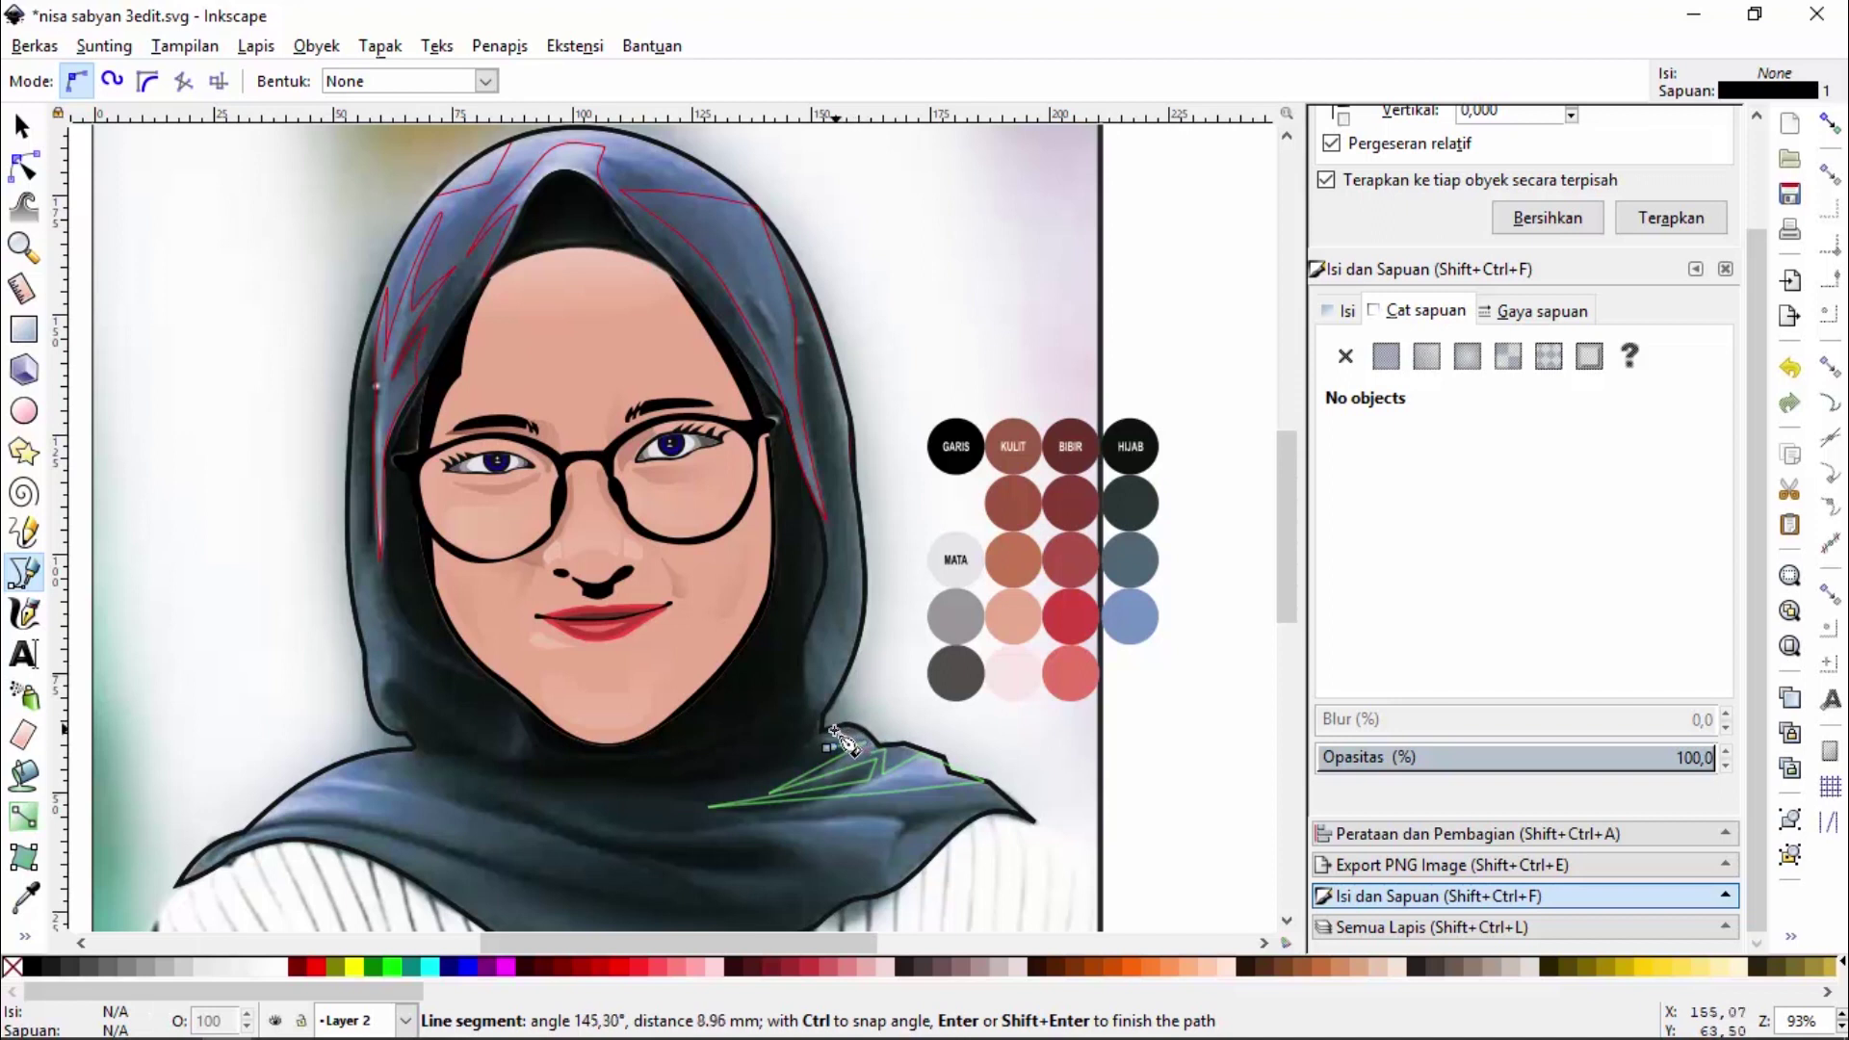
{"action": "left_click", "coordinate": [830, 740]}
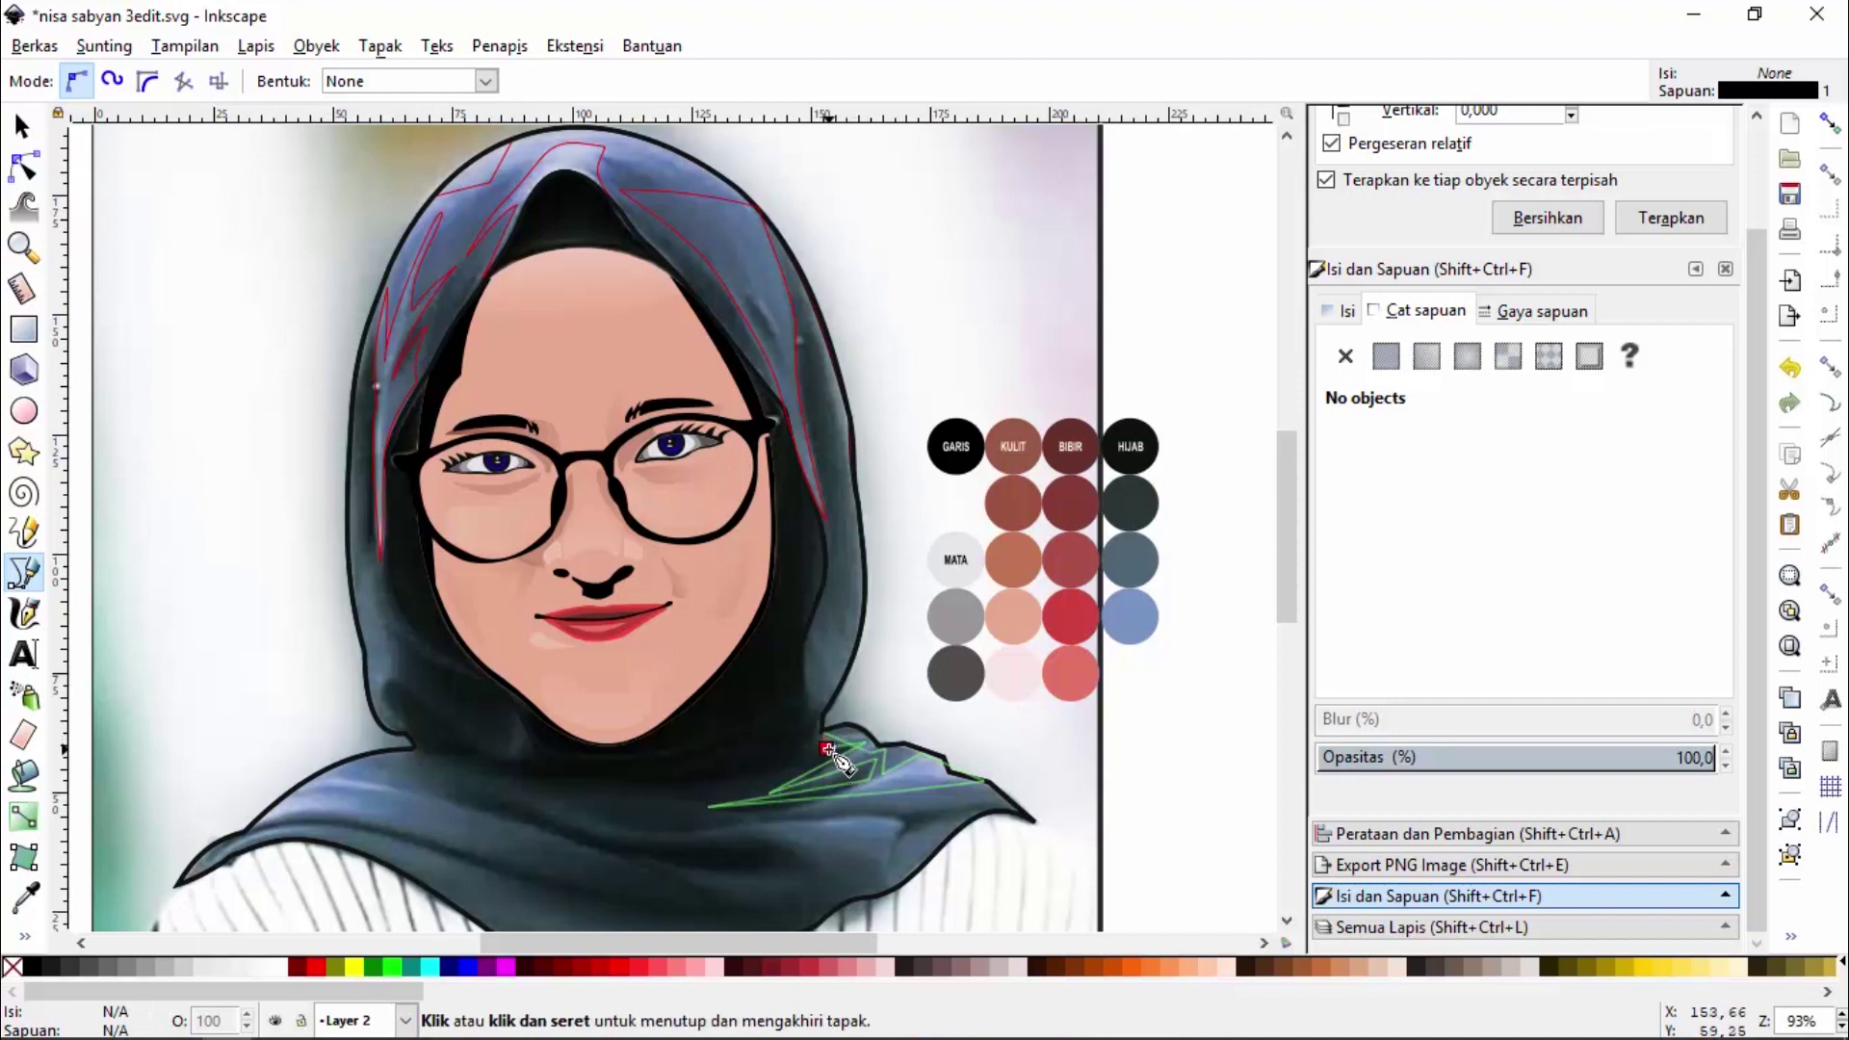
{"action": "left_click", "coordinate": [828, 750]}
{"action": "left_click", "coordinate": [1629, 466]}
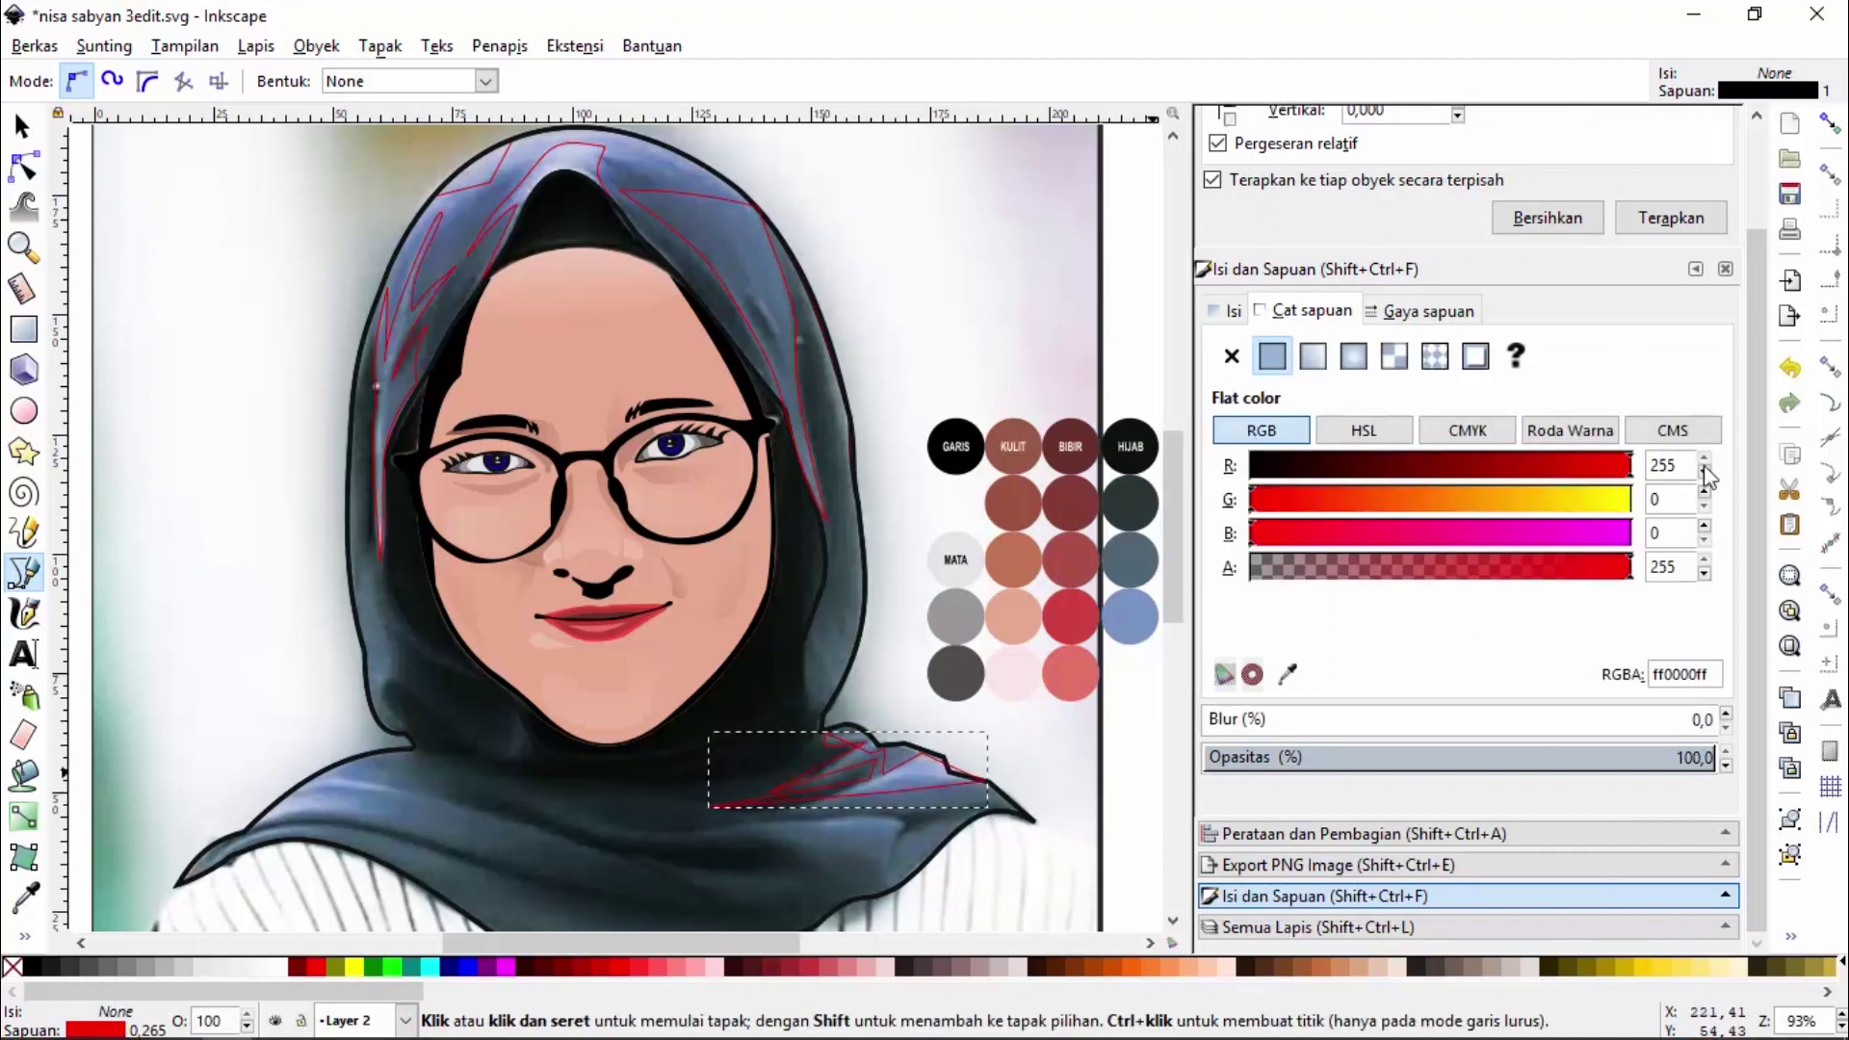
Zoom onto the shoulder fold and bend its notch, inner and bottom edges into curves
{"action": "left_click", "coordinate": [23, 247]}
{"action": "left_click_drag", "start_coordinate": [670, 676], "coordinate": [1039, 841]}
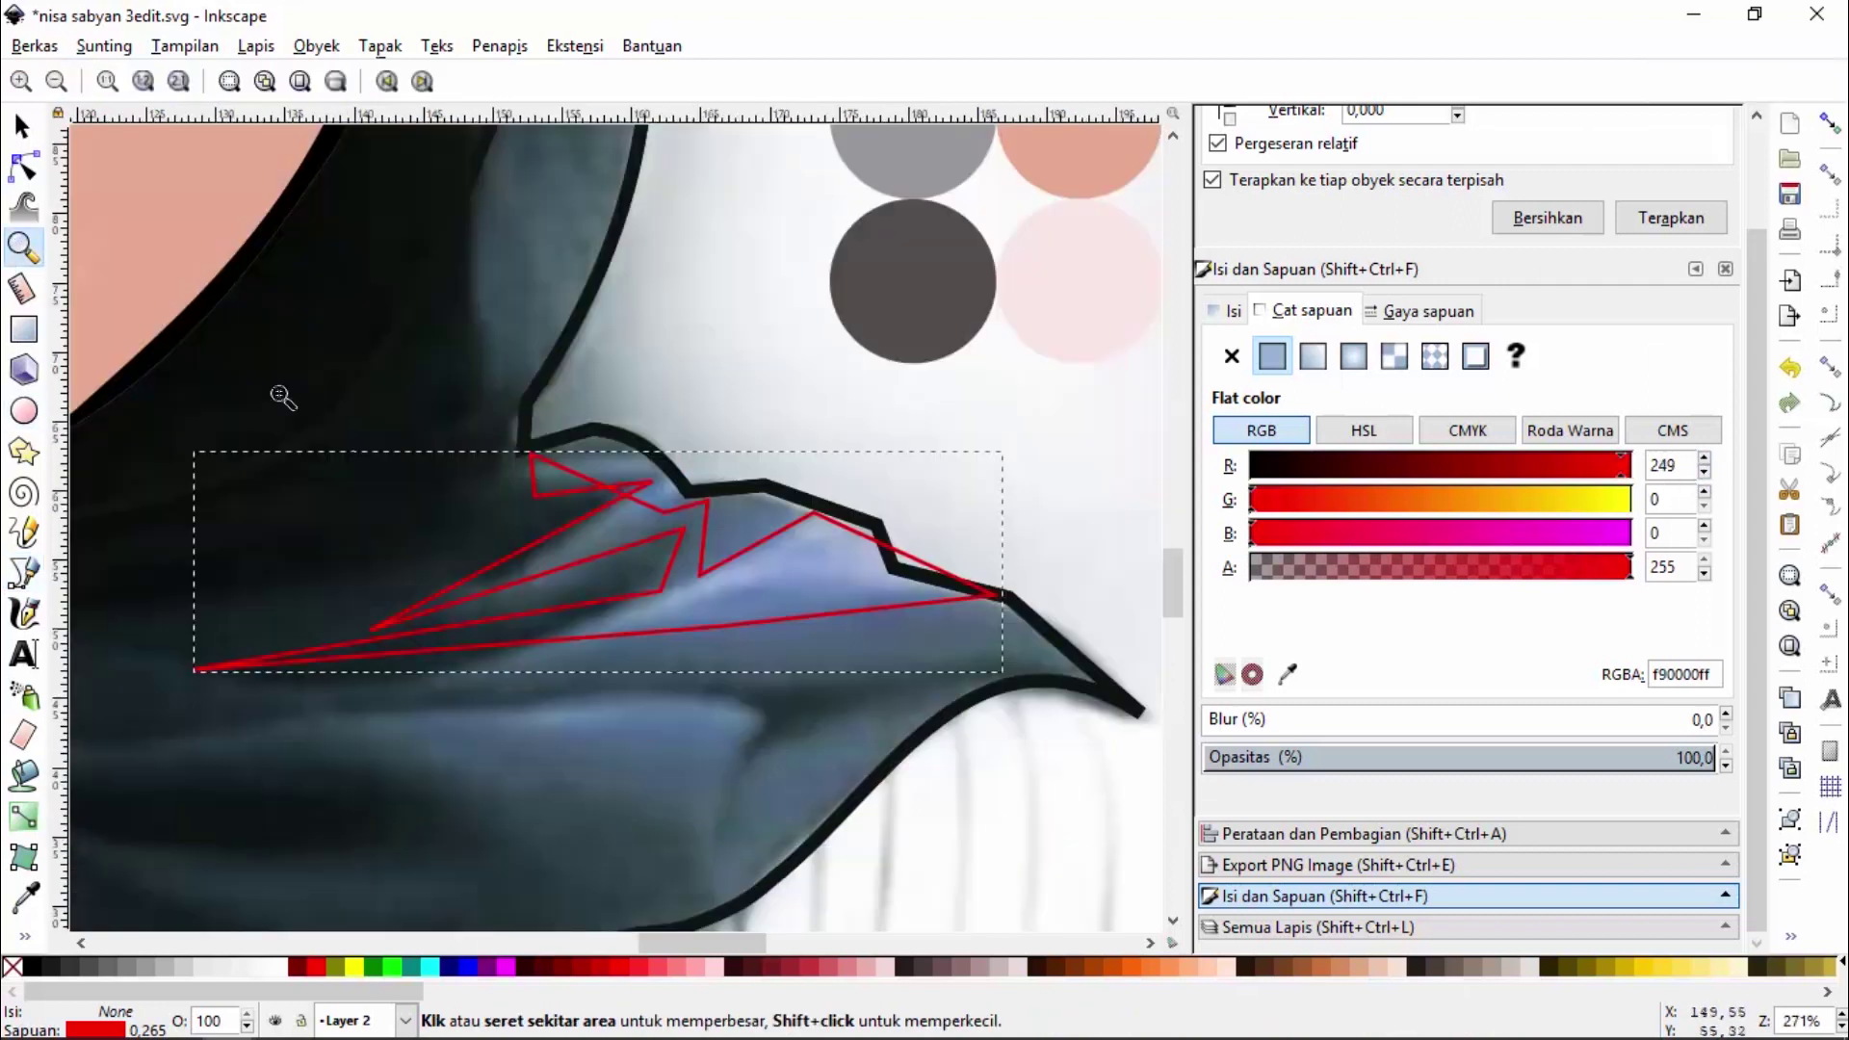
{"action": "left_click", "coordinate": [23, 167]}
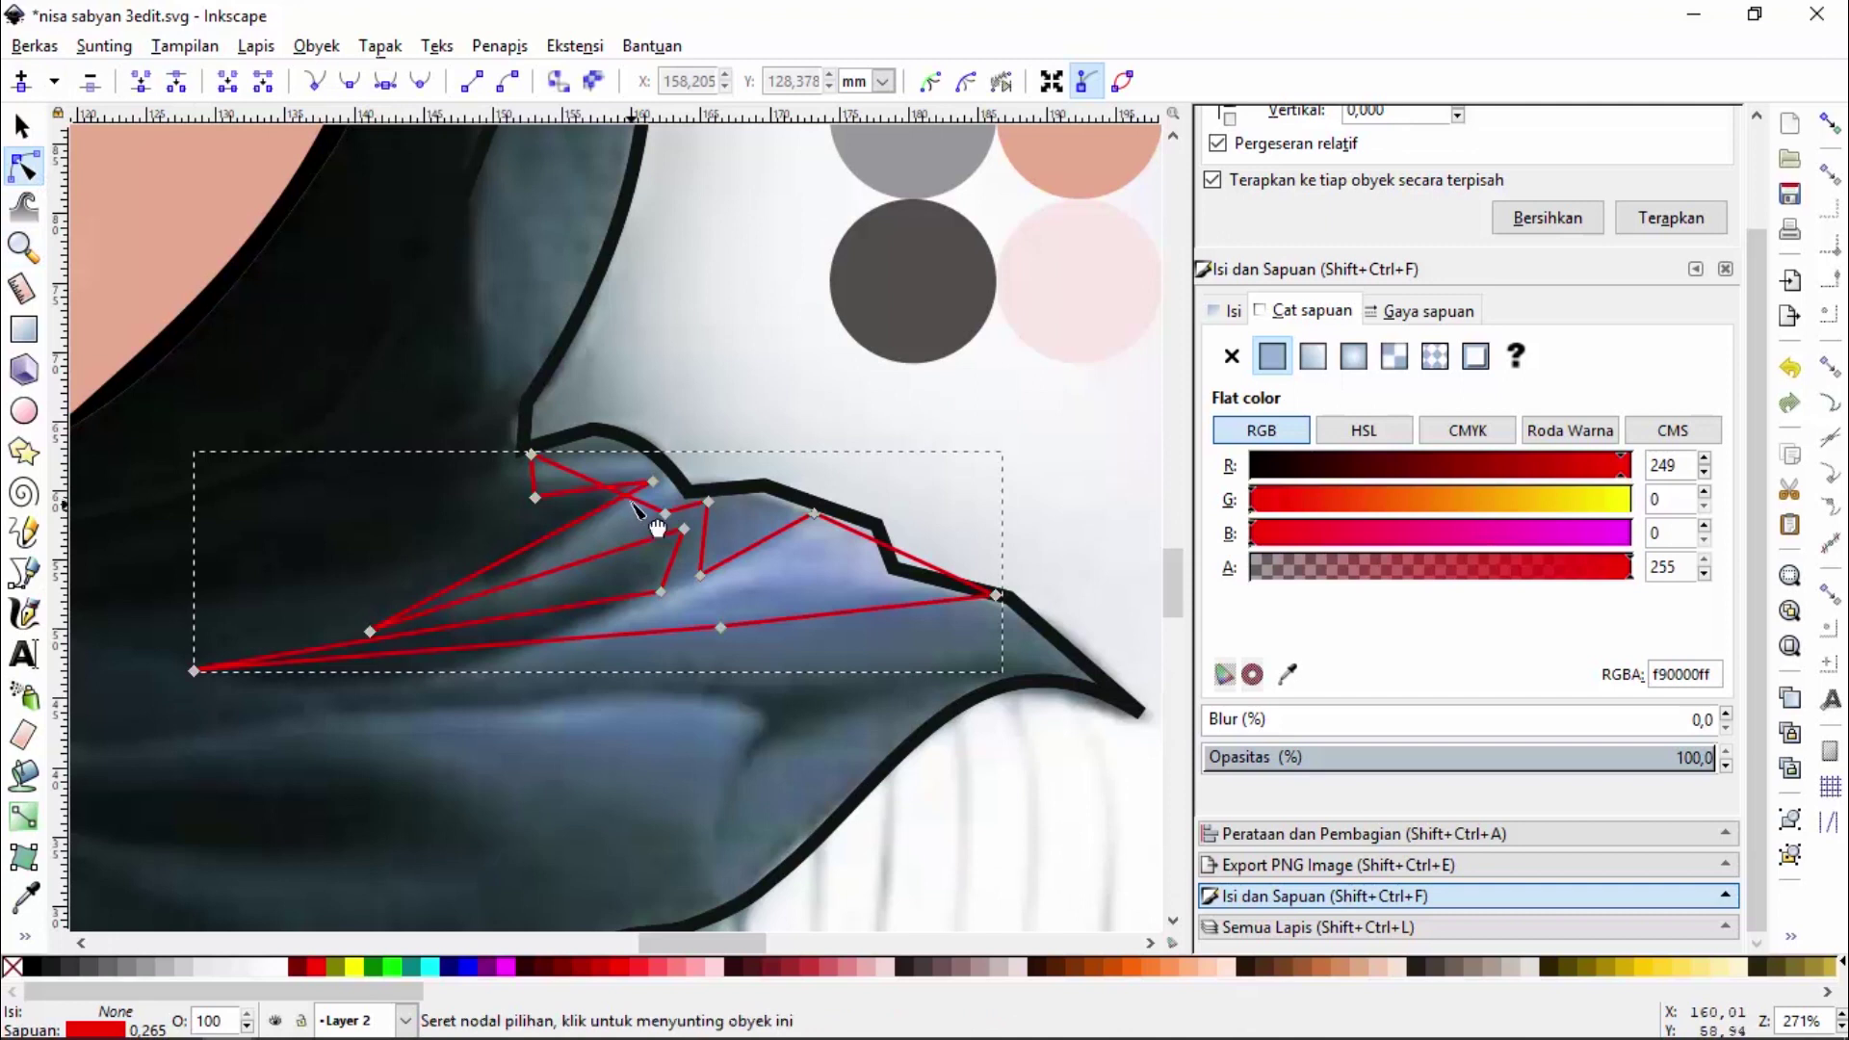
{"action": "left_click_drag", "start_coordinate": [613, 480], "coordinate": [636, 447]}
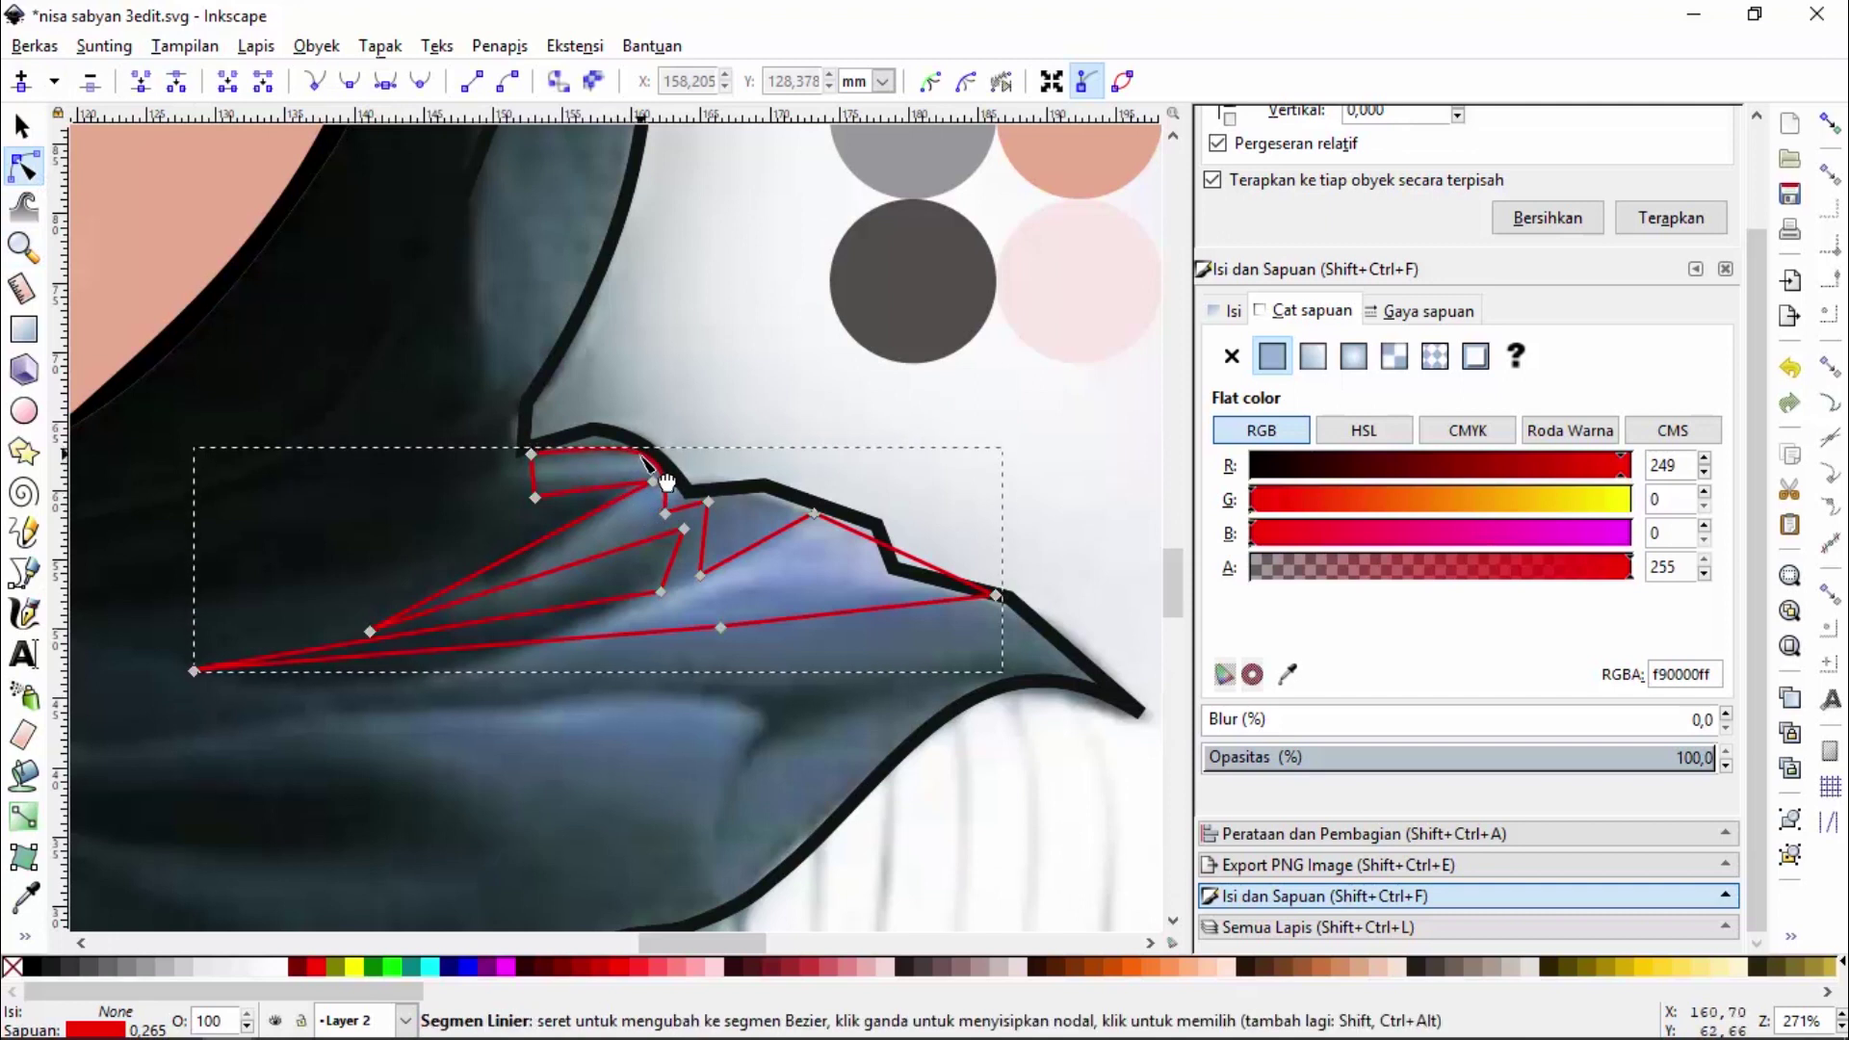
{"action": "mouse_move", "coordinate": [657, 474]}
{"action": "left_mouse_down"}
{"action": "mouse_move", "coordinate": [693, 517]}
{"action": "mouse_move", "coordinate": [660, 475]}
{"action": "mouse_move", "coordinate": [612, 532]}
{"action": "left_mouse_up"}
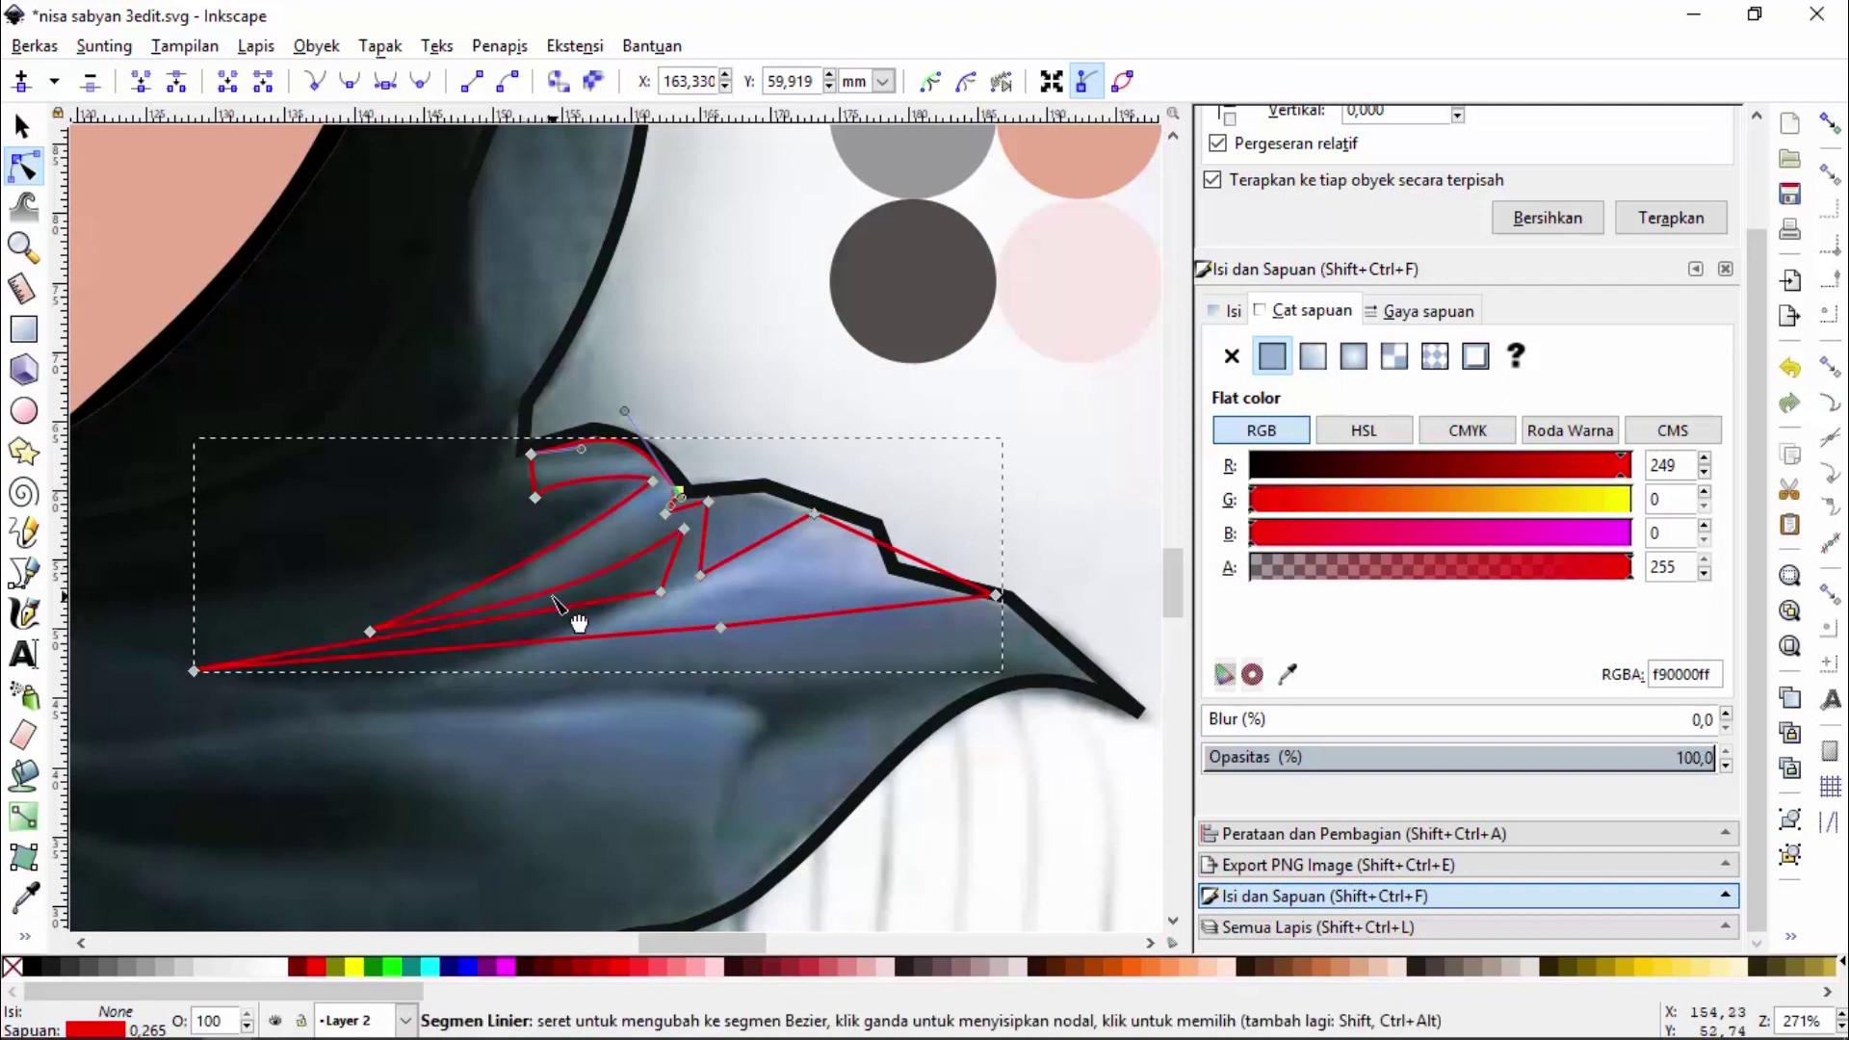
{"action": "left_click_drag", "start_coordinate": [674, 562], "coordinate": [685, 570]}
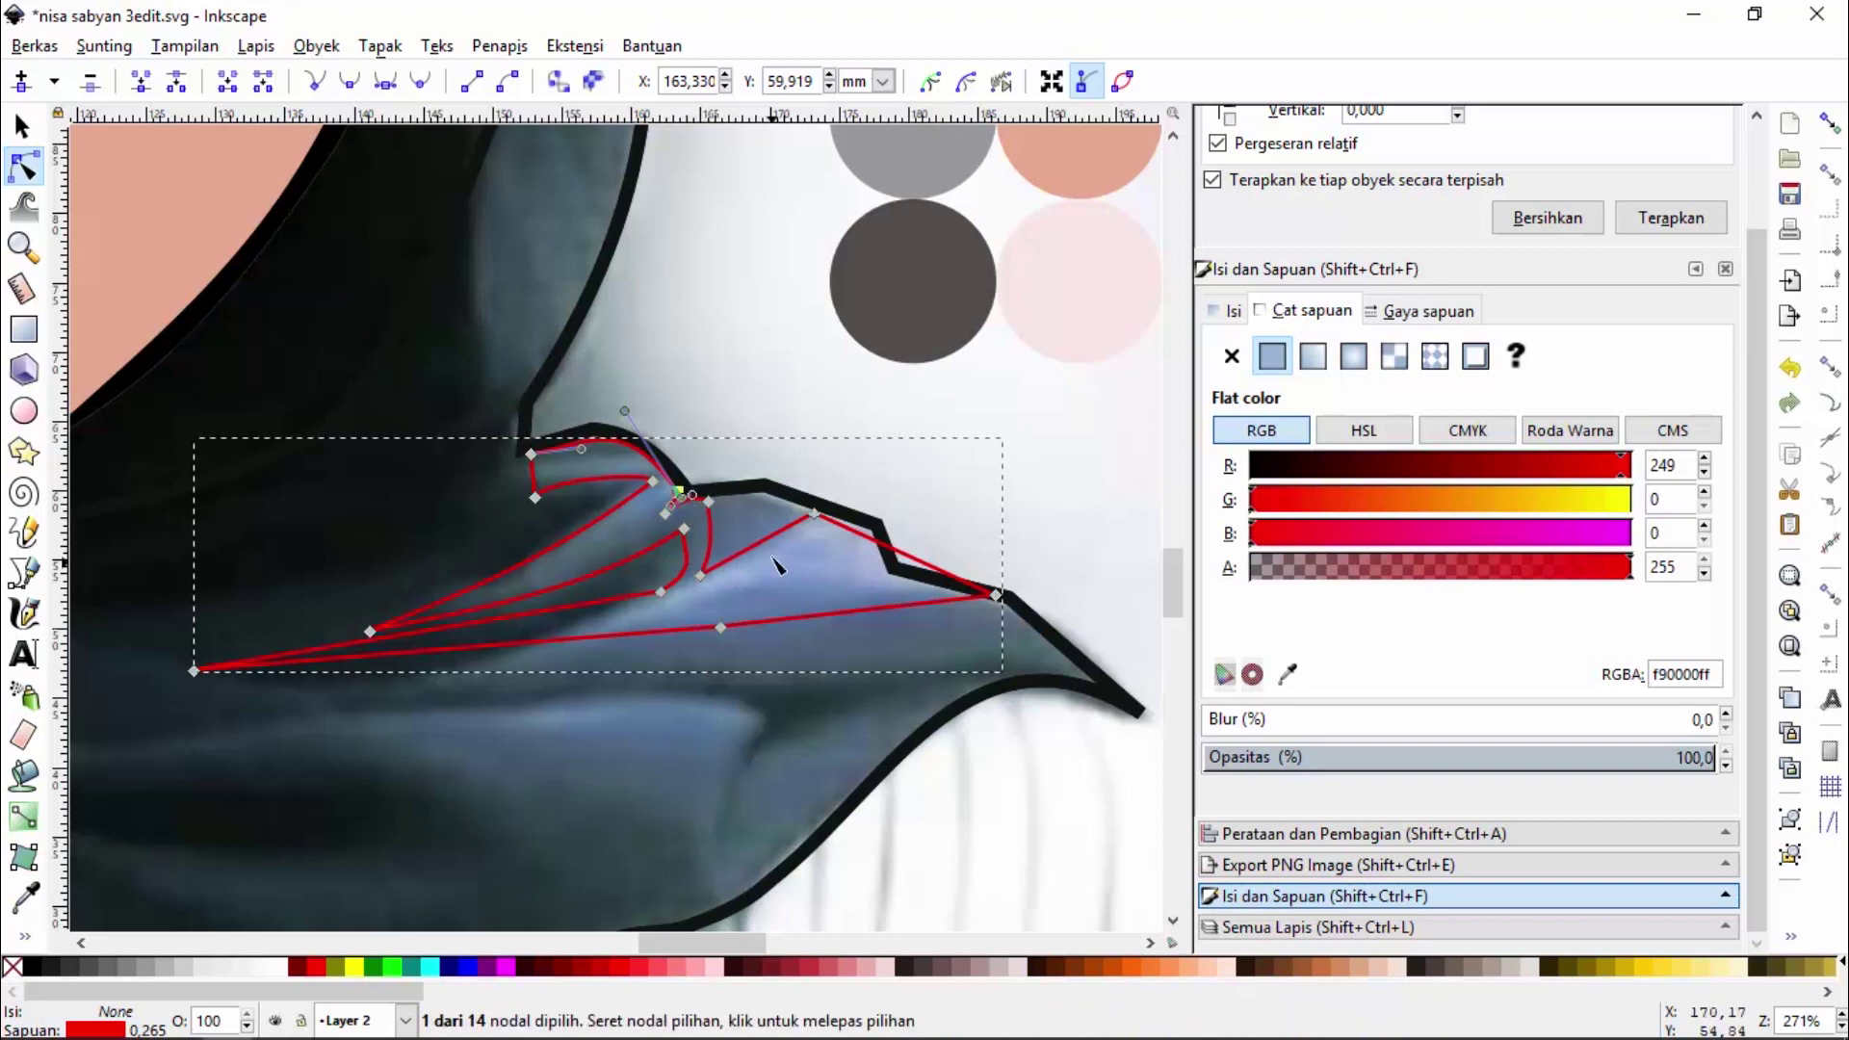
{"action": "left_click_drag", "start_coordinate": [771, 544], "coordinate": [785, 568]}
{"action": "mouse_move", "coordinate": [577, 621]}
{"action": "left_mouse_down"}
{"action": "mouse_move", "coordinate": [528, 665]}
{"action": "mouse_move", "coordinate": [550, 698]}
{"action": "left_mouse_up"}
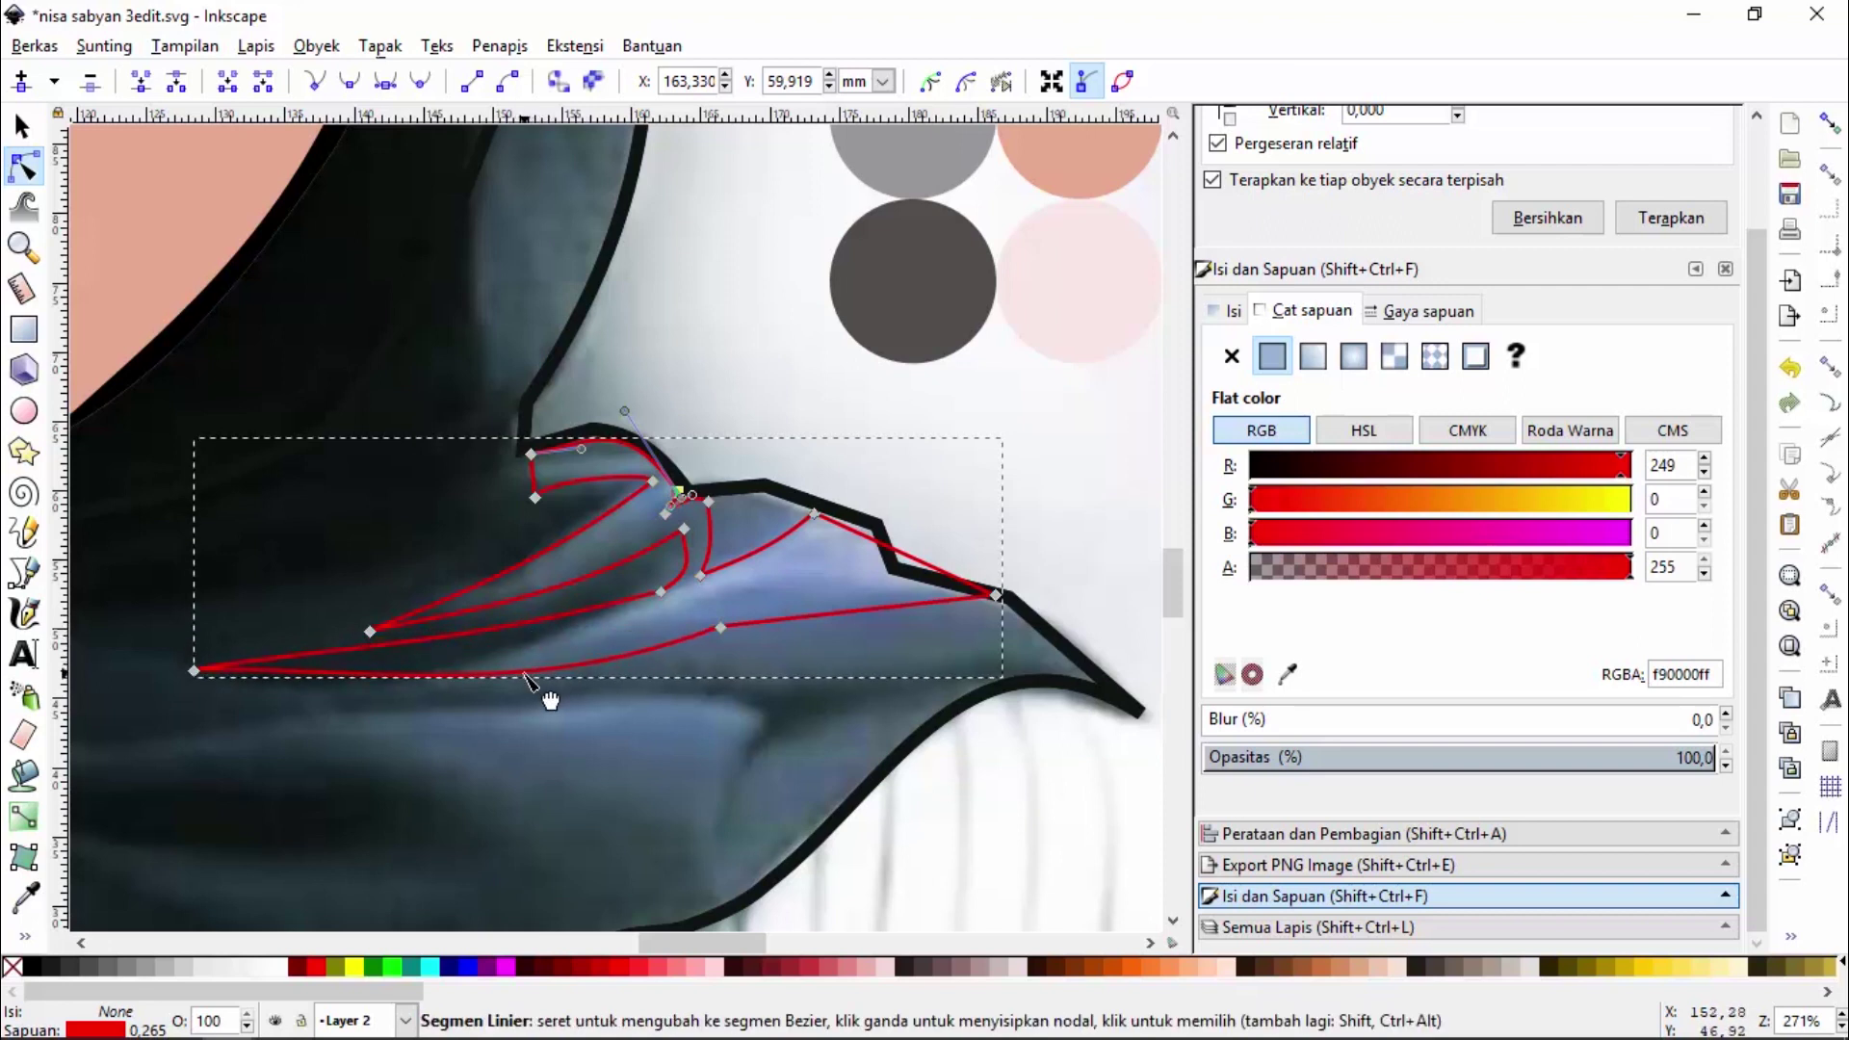
{"action": "left_click_drag", "start_coordinate": [421, 664], "coordinate": [430, 698]}
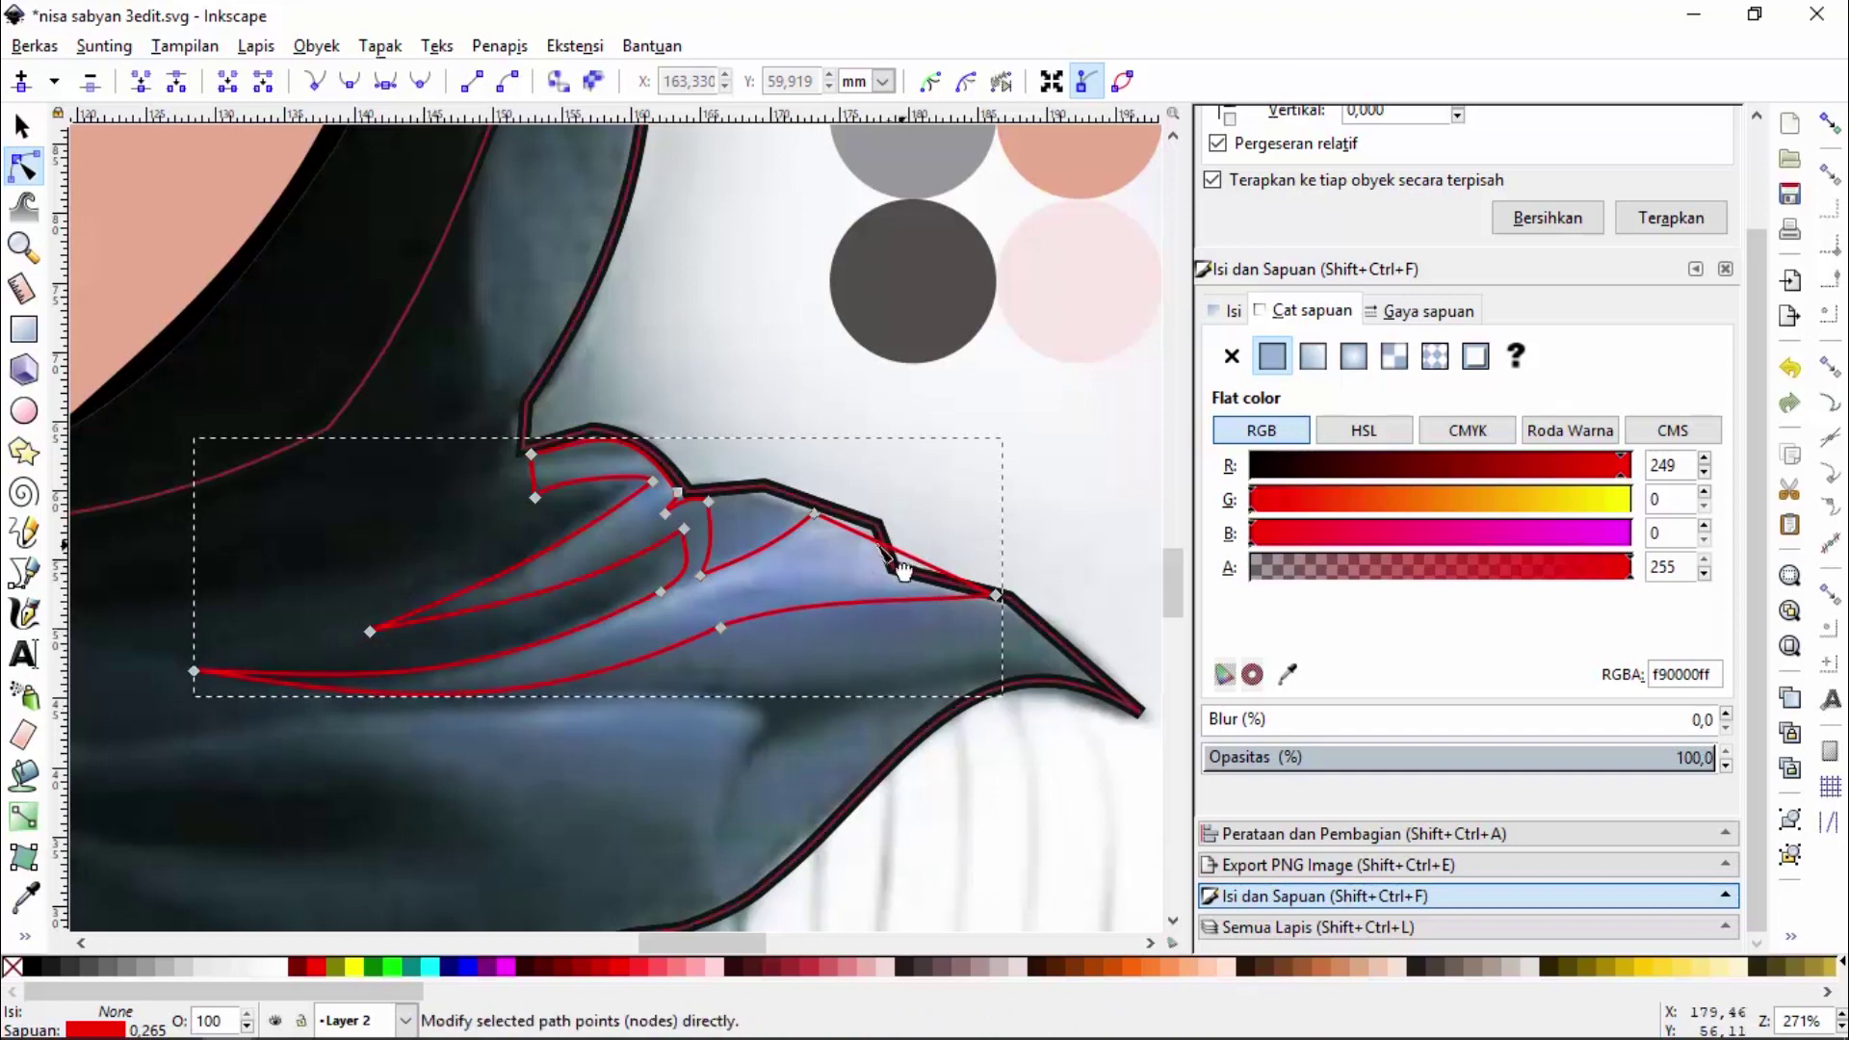
Add nodes so the fold's edge follows the hijab's dark outline, then zoom out
{"action": "left_click", "coordinate": [869, 540]}
{"action": "double_click", "coordinate": [869, 542]}
{"action": "mouse_move", "coordinate": [869, 542]}
{"action": "left_mouse_down"}
{"action": "mouse_move", "coordinate": [872, 526]}
{"action": "mouse_move", "coordinate": [896, 574]}
{"action": "left_mouse_up"}
{"action": "double_click", "coordinate": [922, 556]}
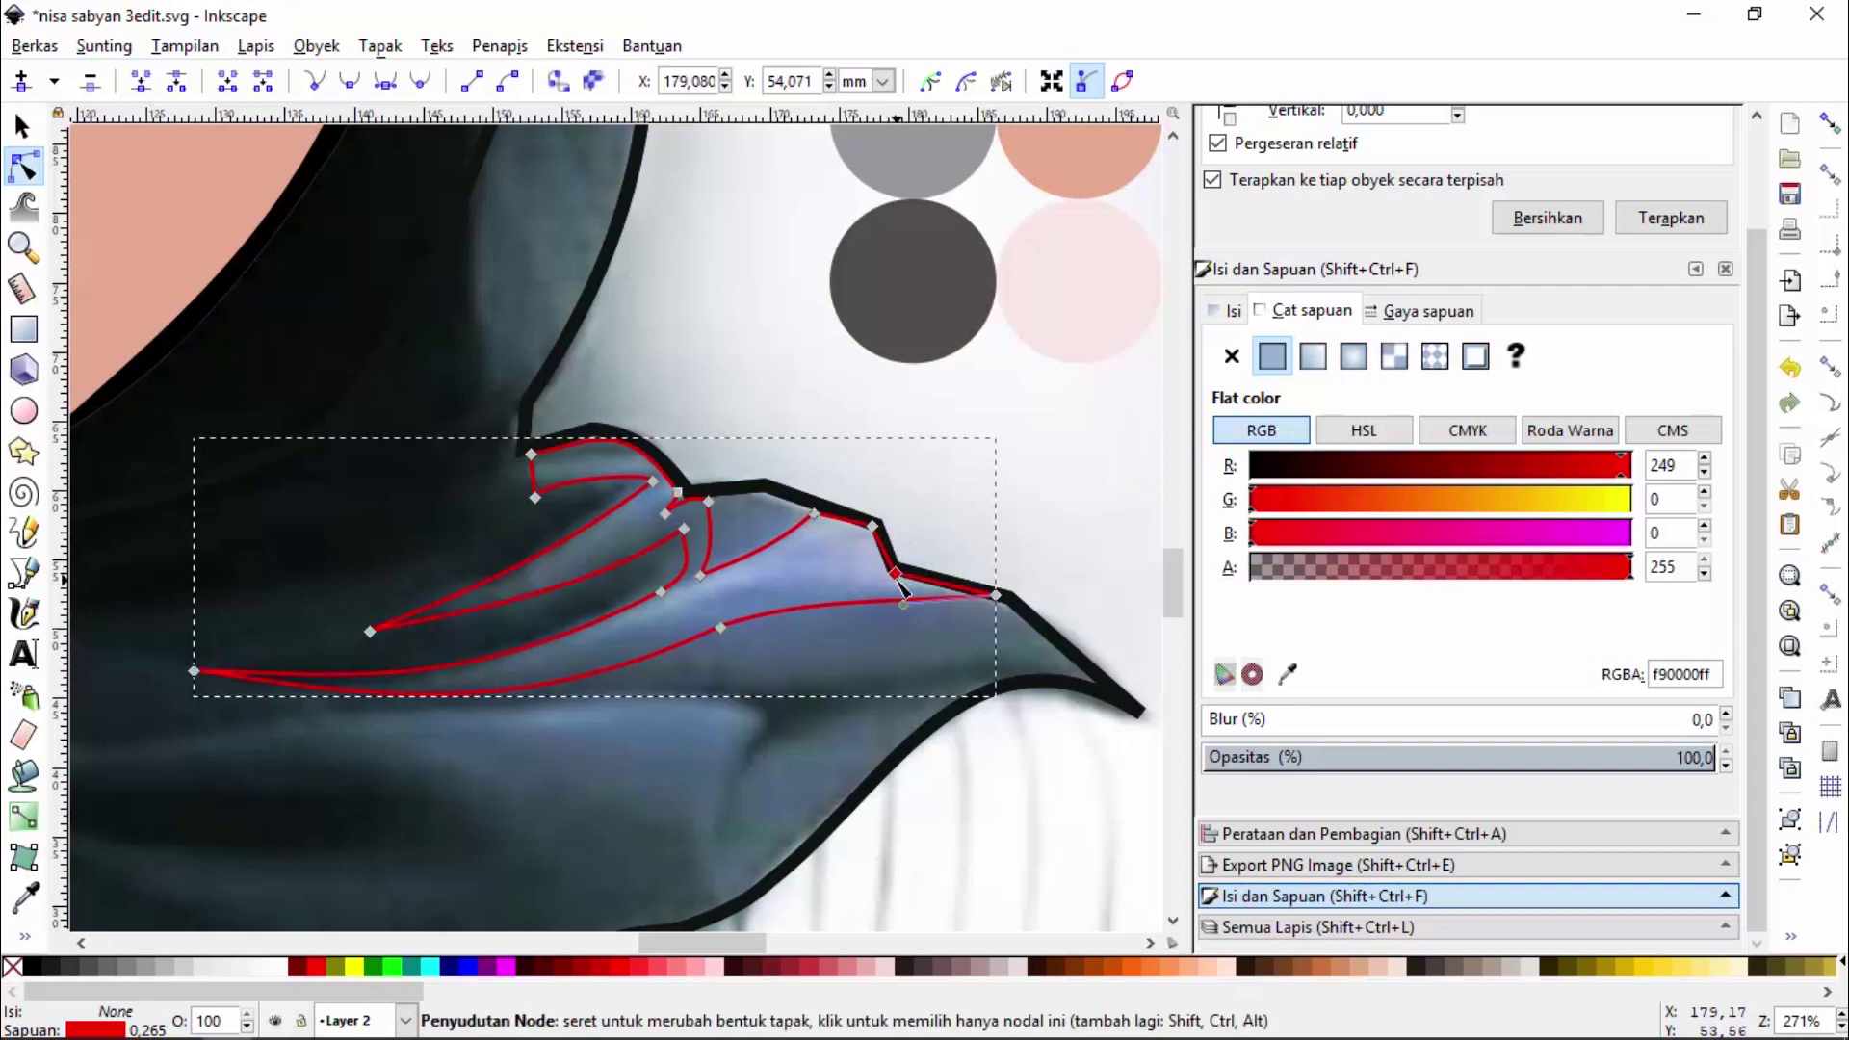
{"action": "left_click", "coordinate": [21, 248]}
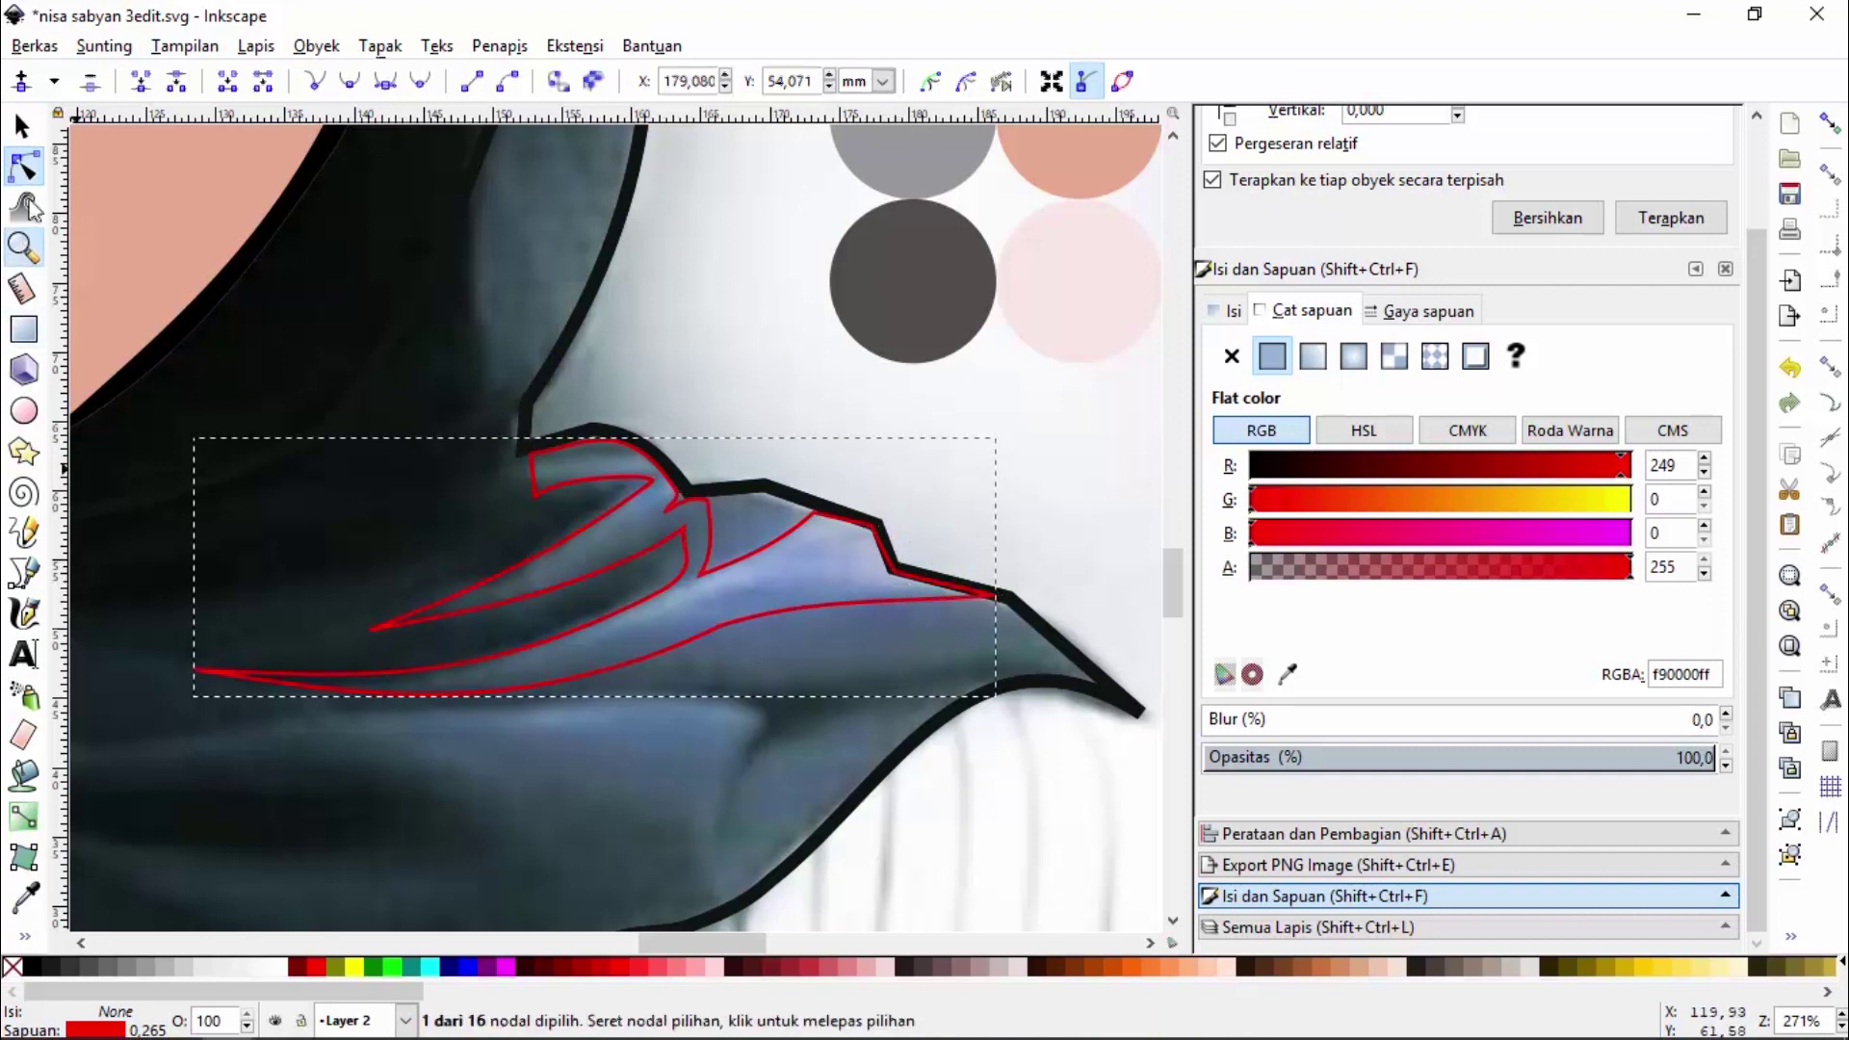
{"action": "left_click", "coordinate": [55, 82]}
{"action": "left_click", "coordinate": [55, 82]}
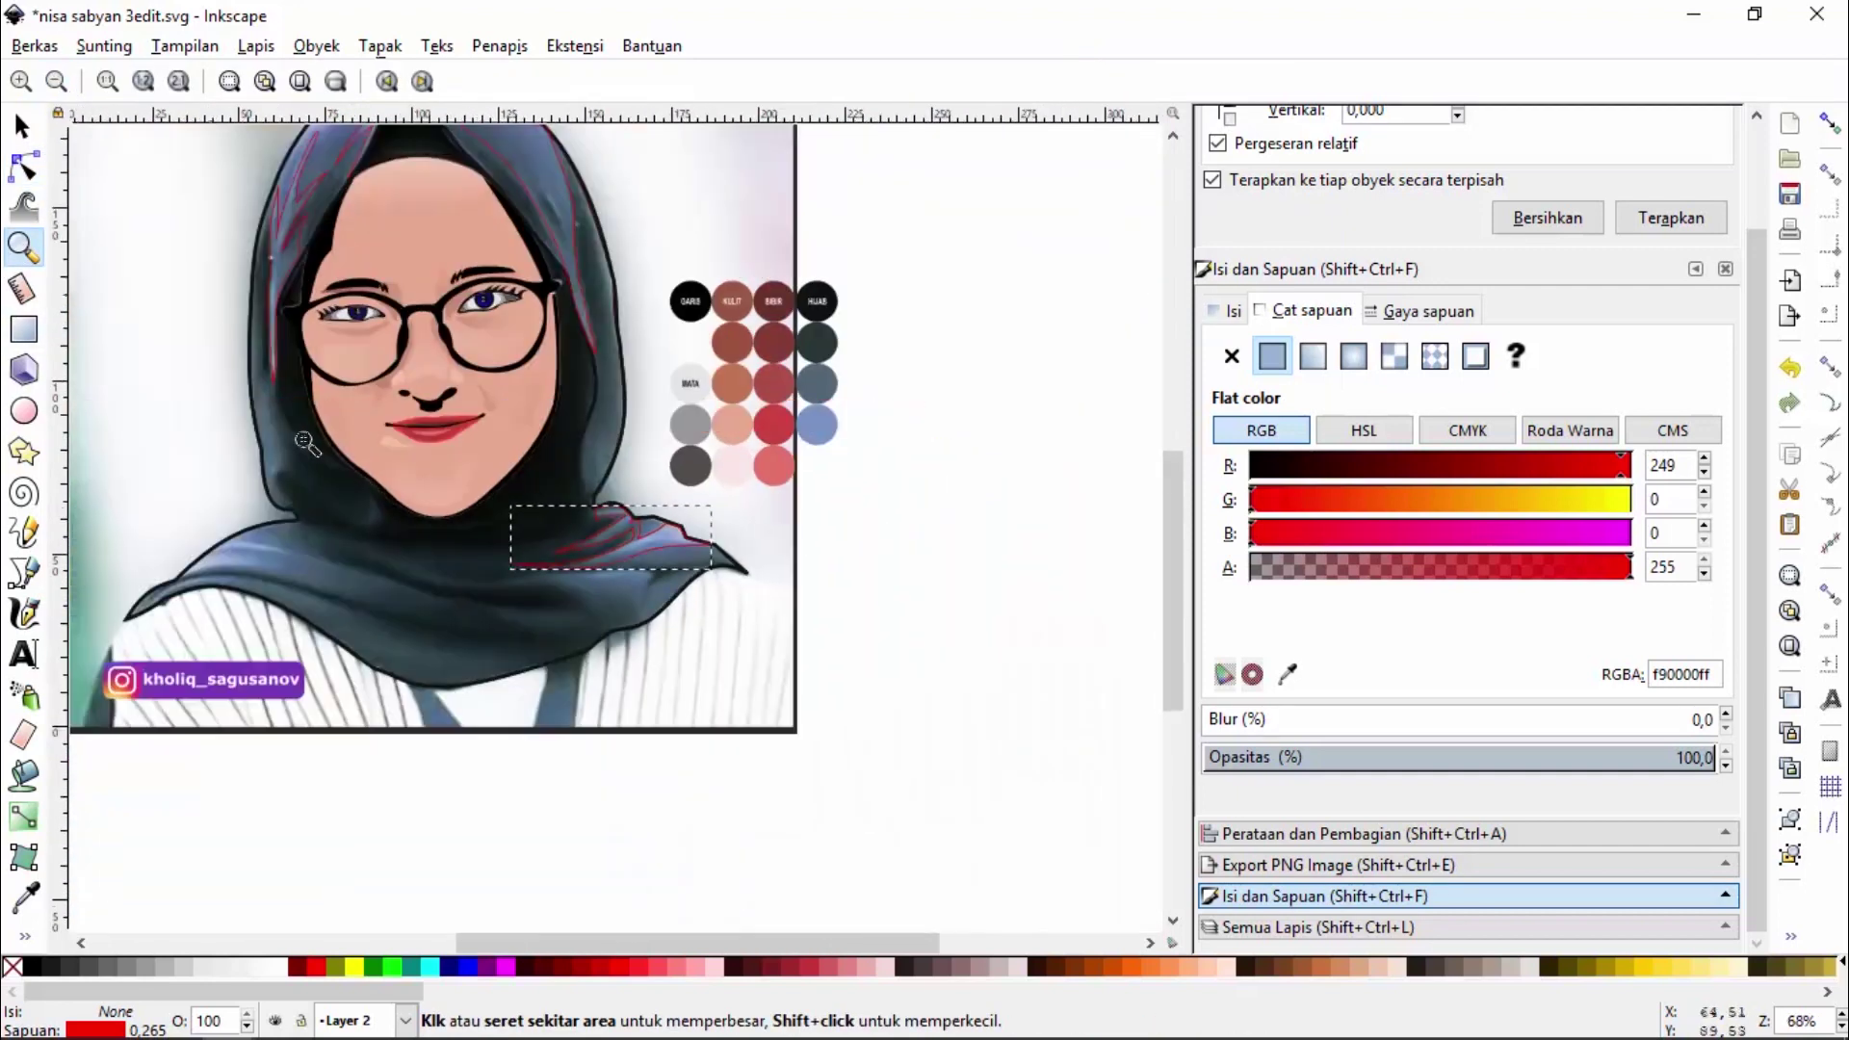
Zoom onto the lower face and trace a closed eight-corner fold across the drape below the chin
{"action": "left_click_drag", "start_coordinate": [141, 410], "coordinate": [804, 723]}
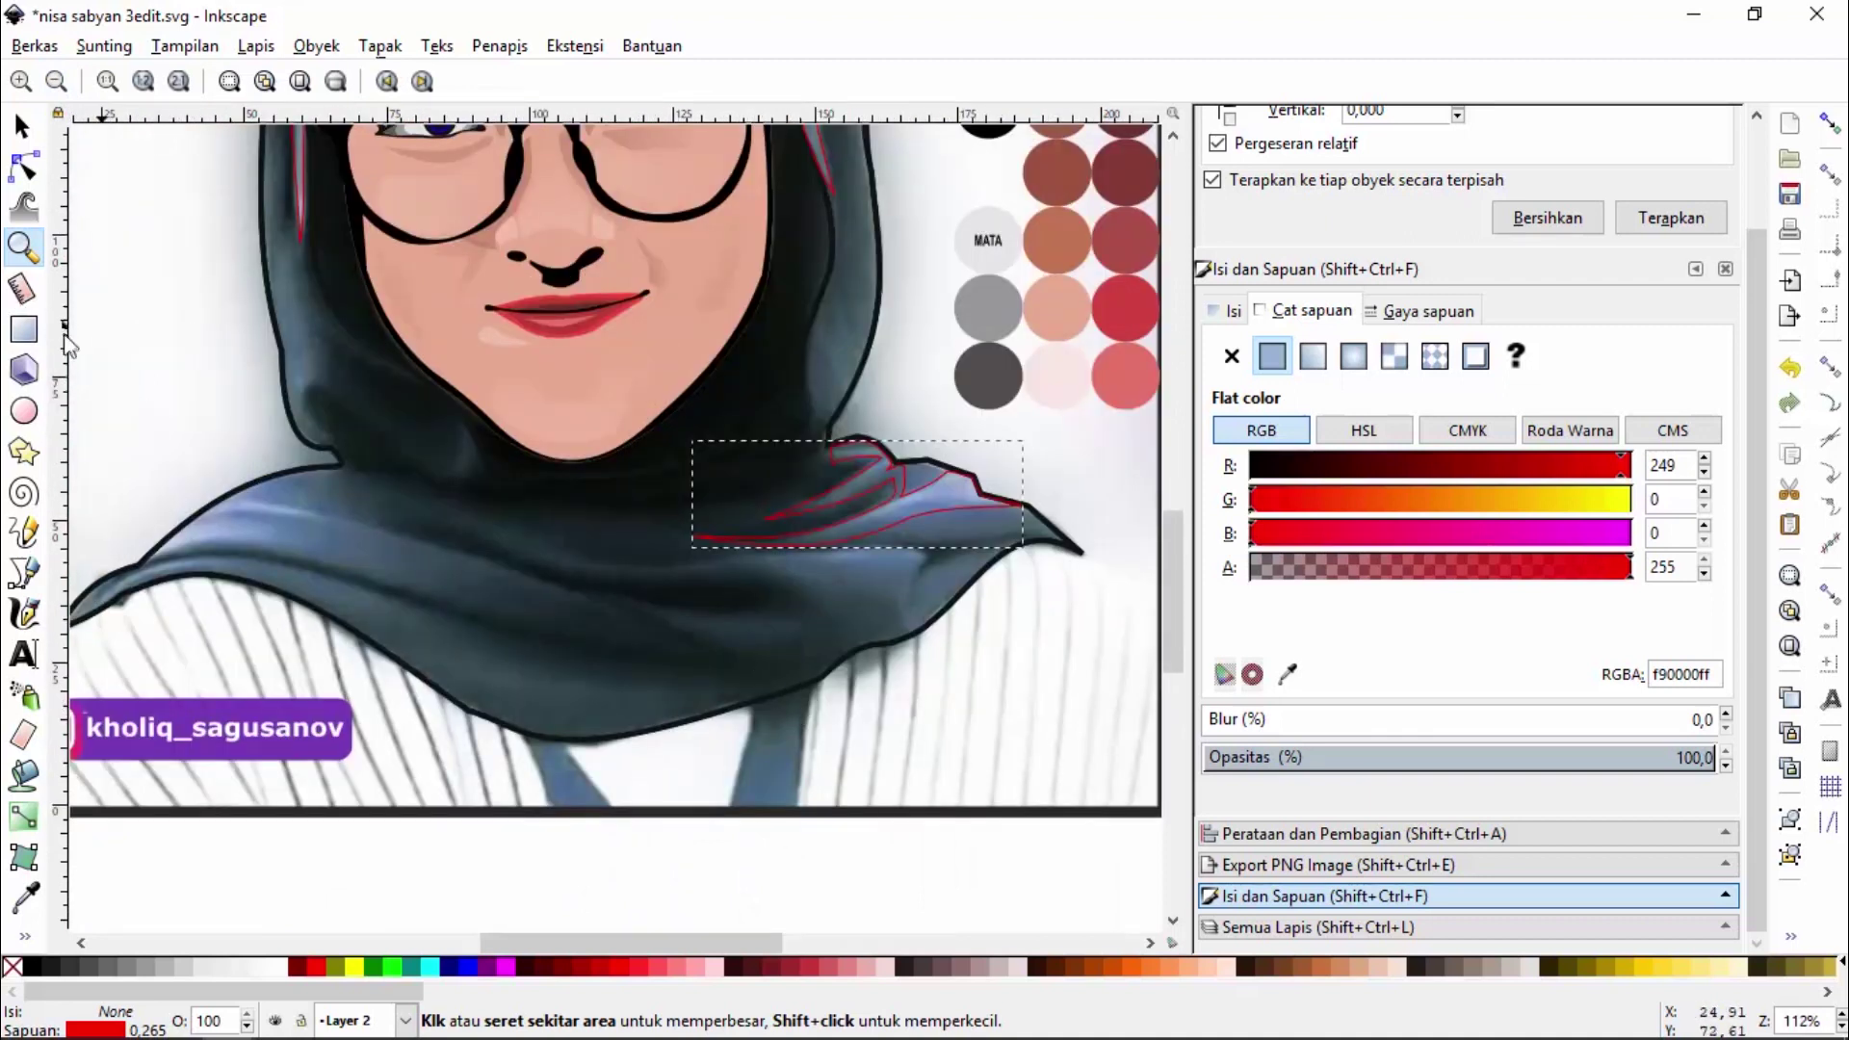
{"action": "left_click", "coordinate": [23, 573]}
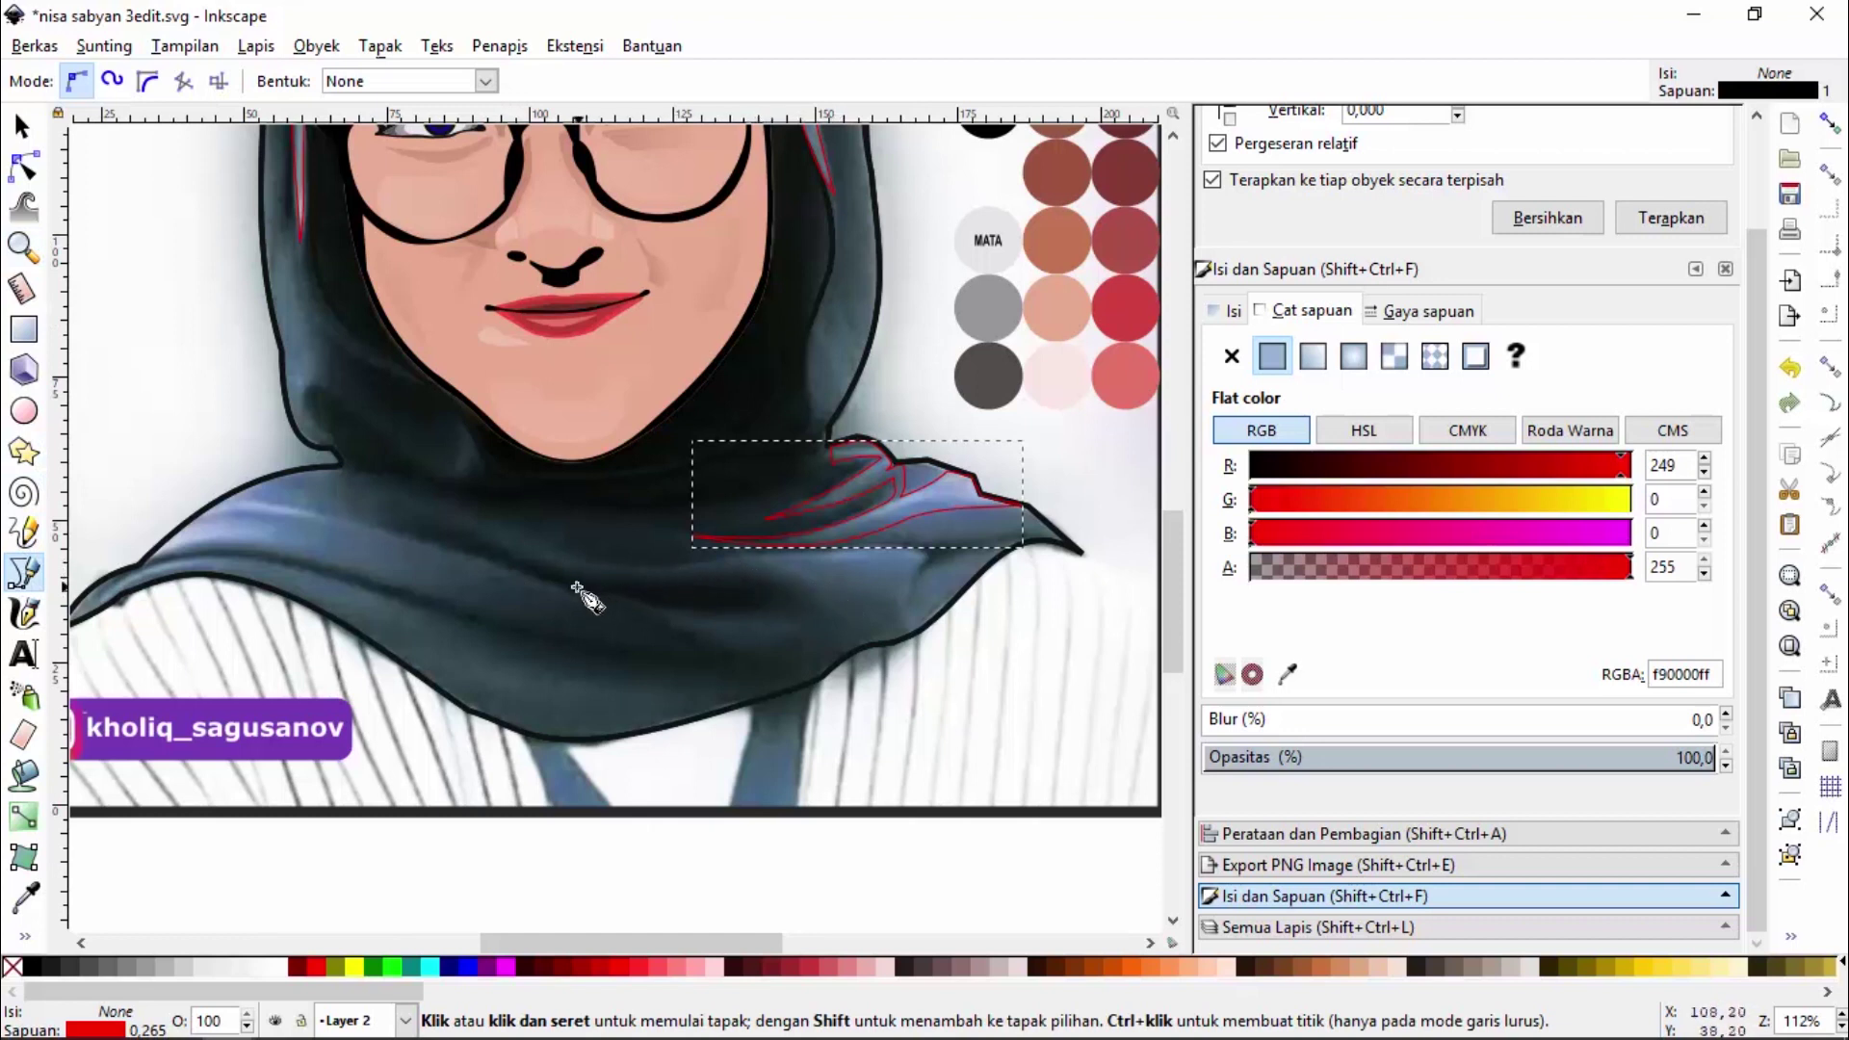
{"action": "left_click", "coordinate": [401, 504]}
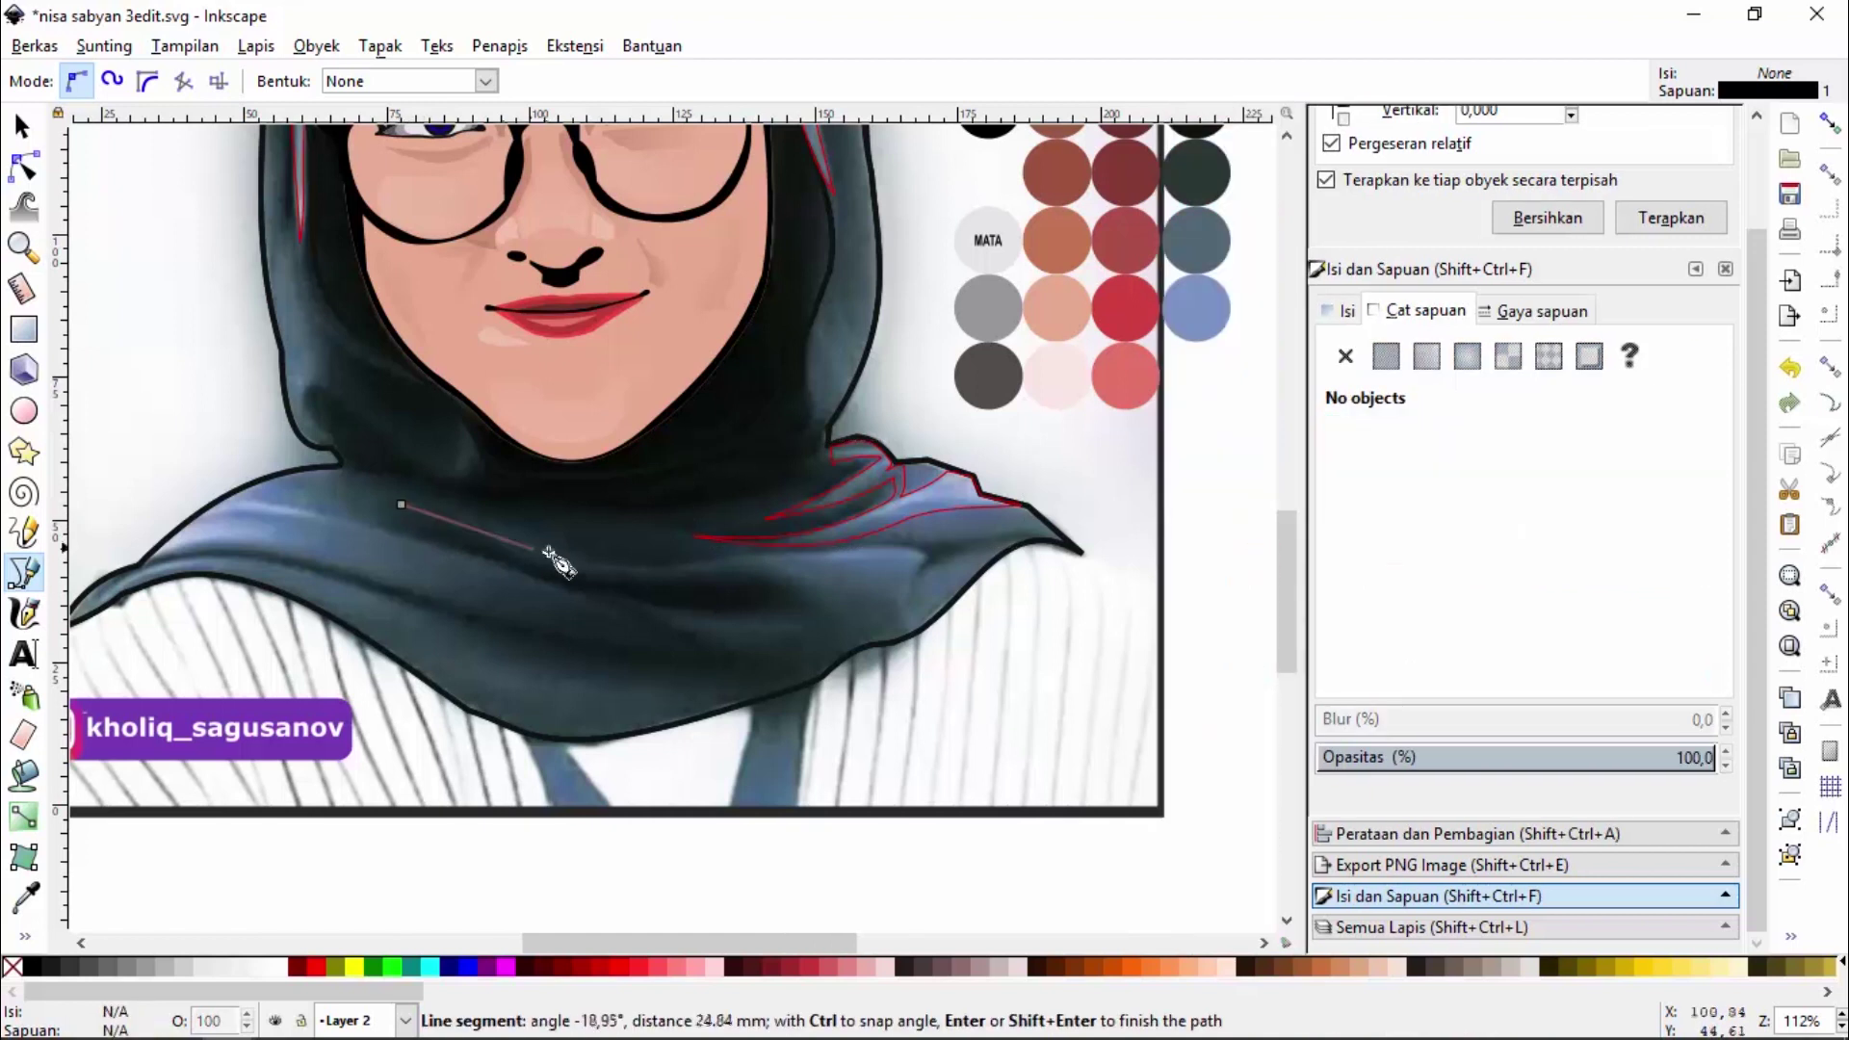
{"action": "left_click", "coordinate": [757, 568]}
{"action": "left_click", "coordinate": [824, 615]}
{"action": "left_click", "coordinate": [624, 595]}
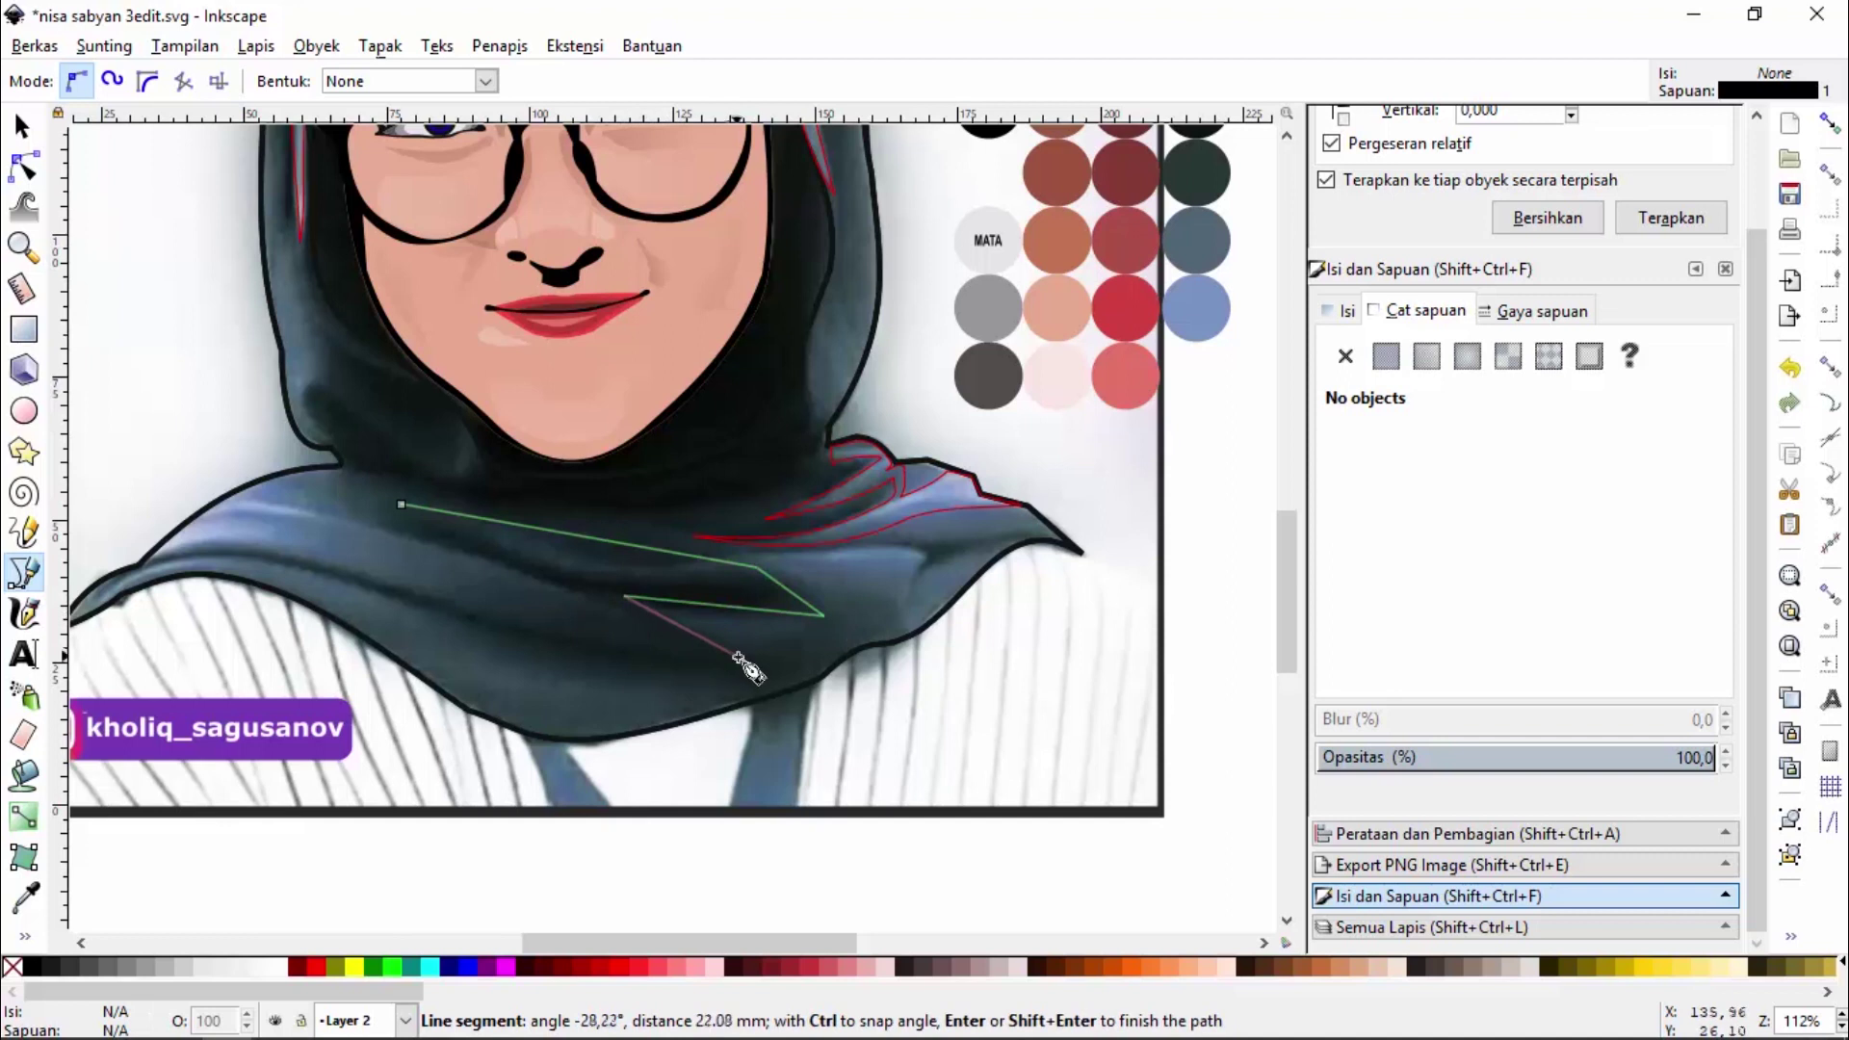
{"action": "left_click", "coordinate": [756, 657]}
{"action": "left_click", "coordinate": [912, 631]}
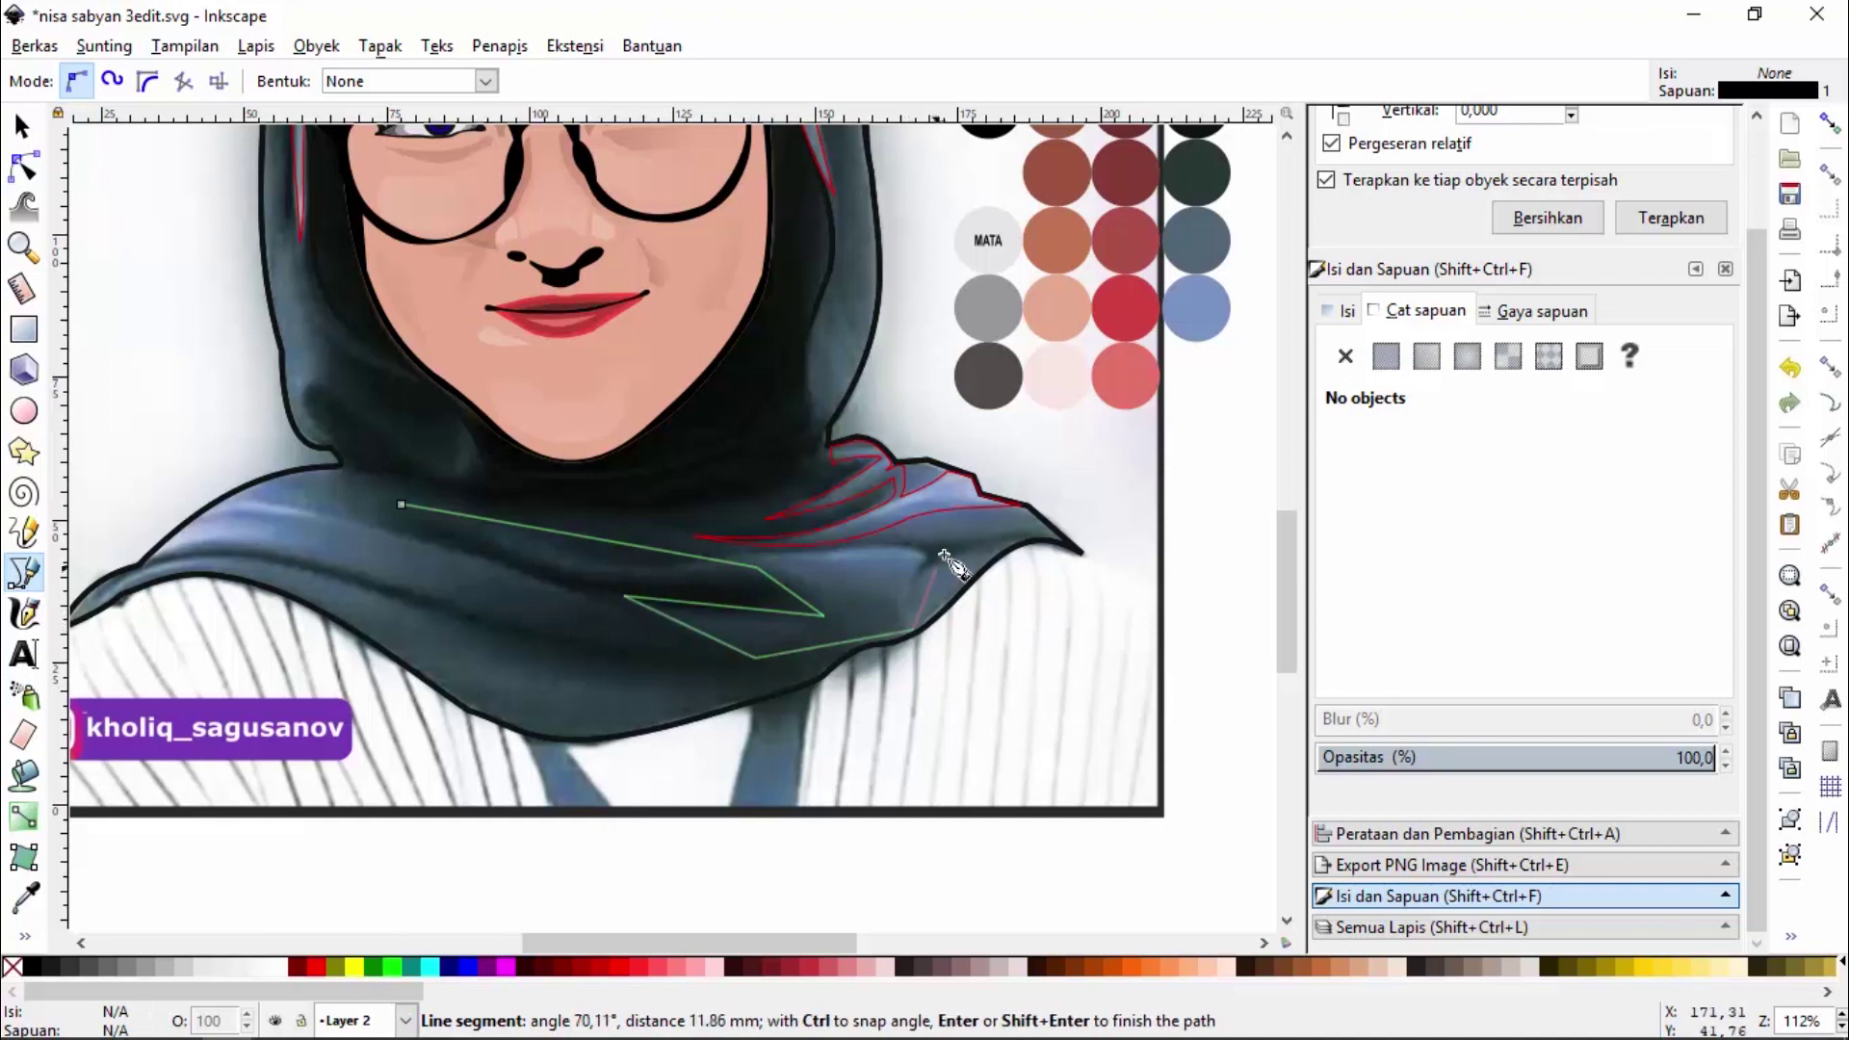
{"action": "left_click", "coordinate": [929, 555]}
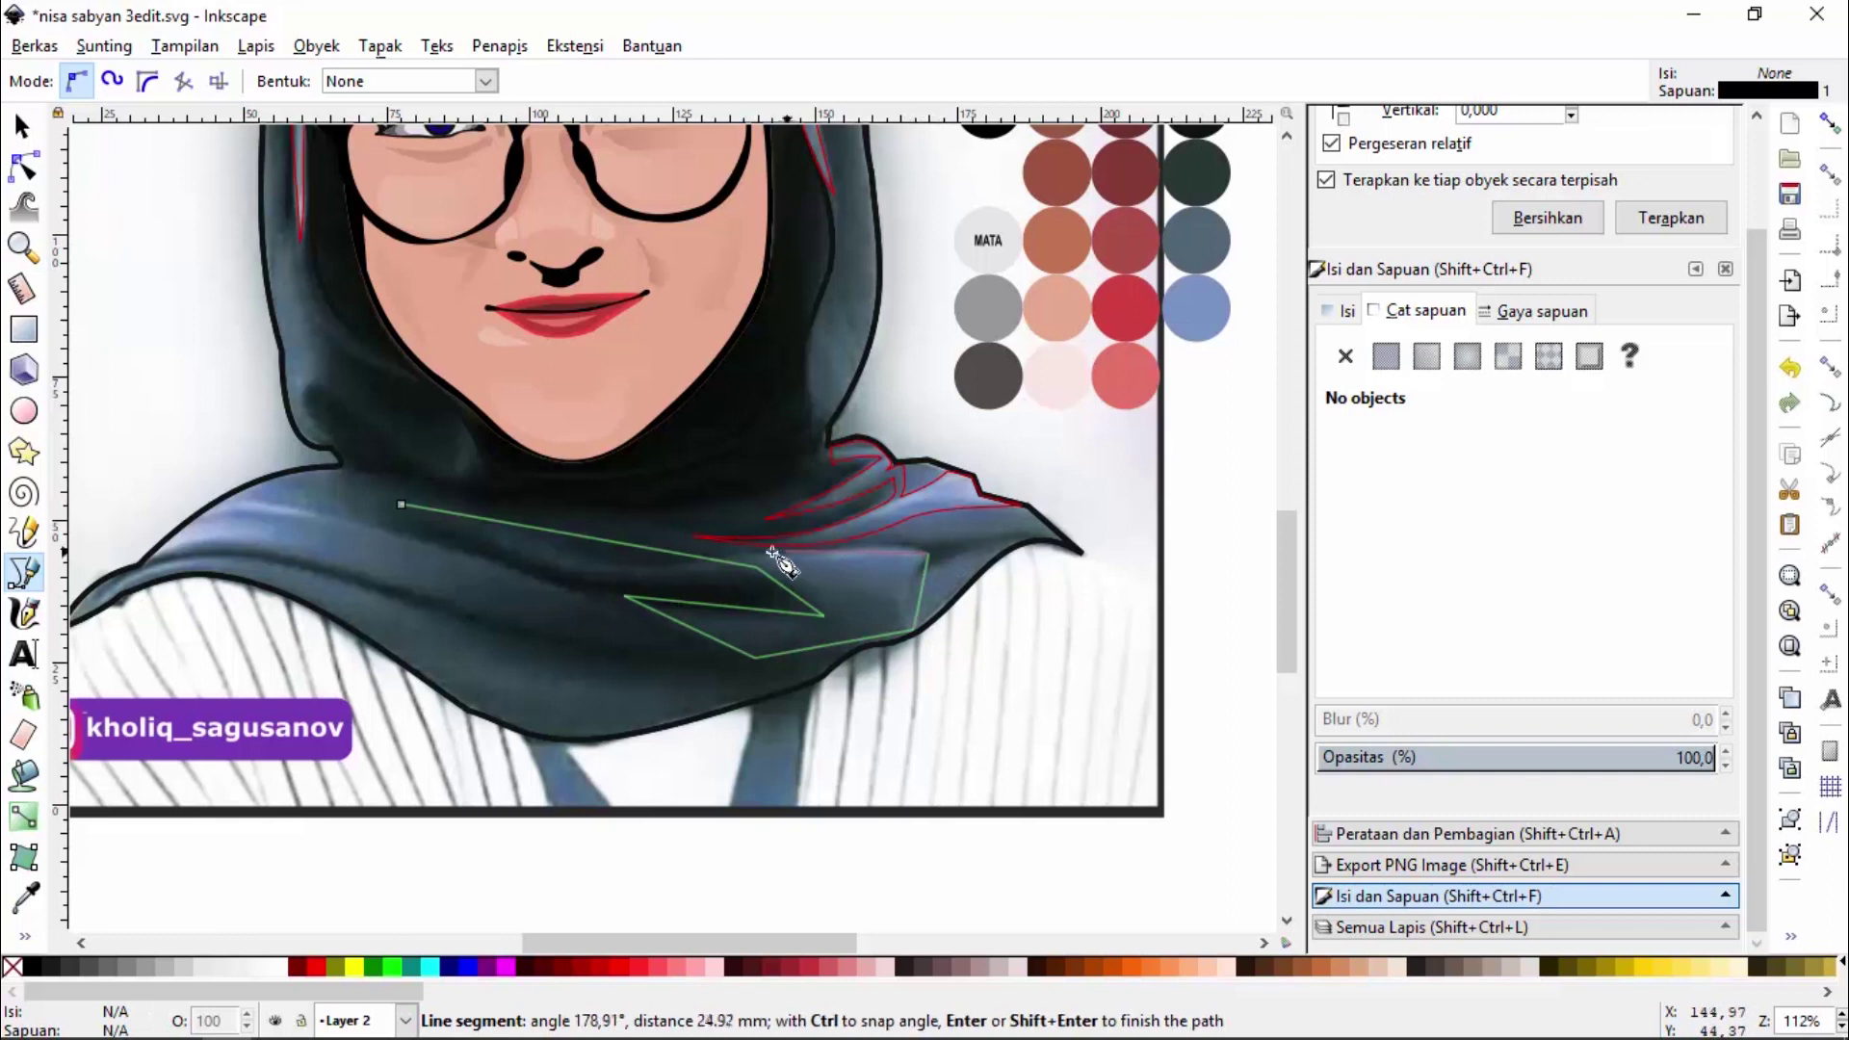
{"action": "left_click", "coordinate": [727, 551]}
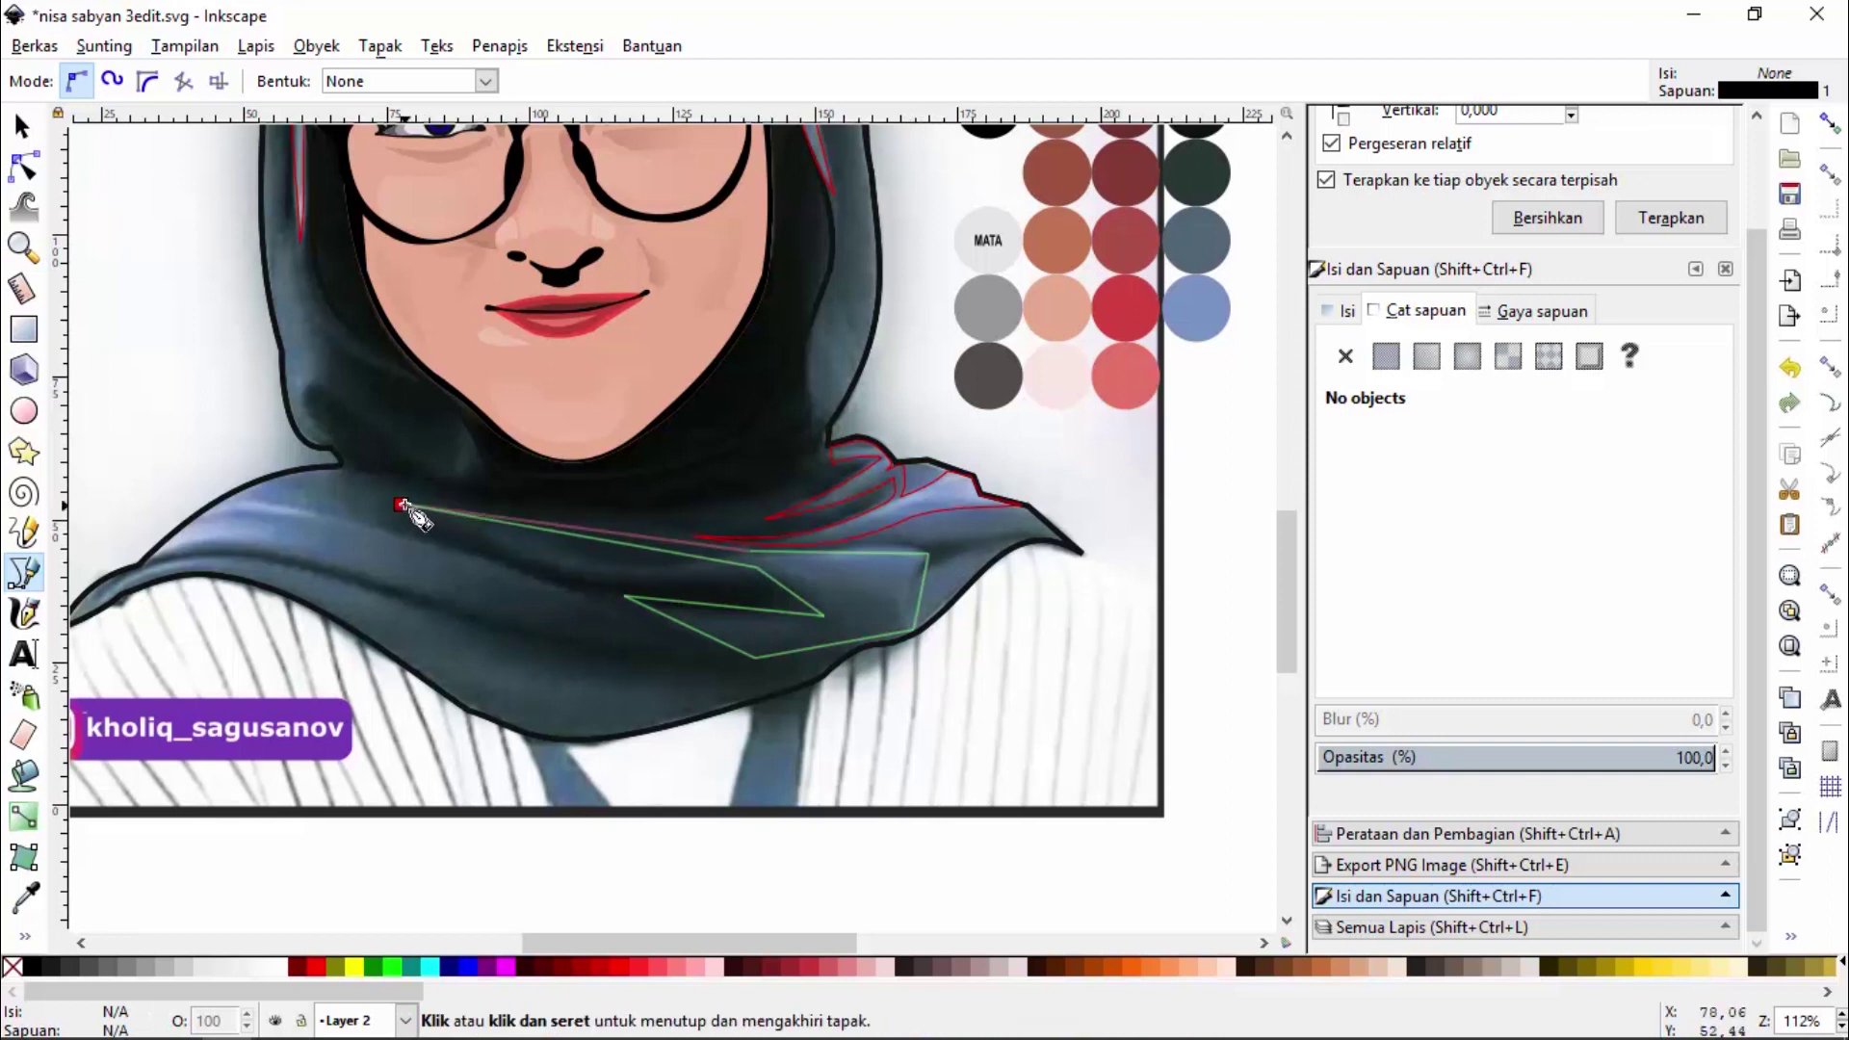
{"action": "left_click", "coordinate": [401, 504]}
Give the drape fold a red stroke, adjust an upper node and curve its right edge
{"action": "left_click_drag", "start_coordinate": [1614, 471], "coordinate": [1748, 474]}
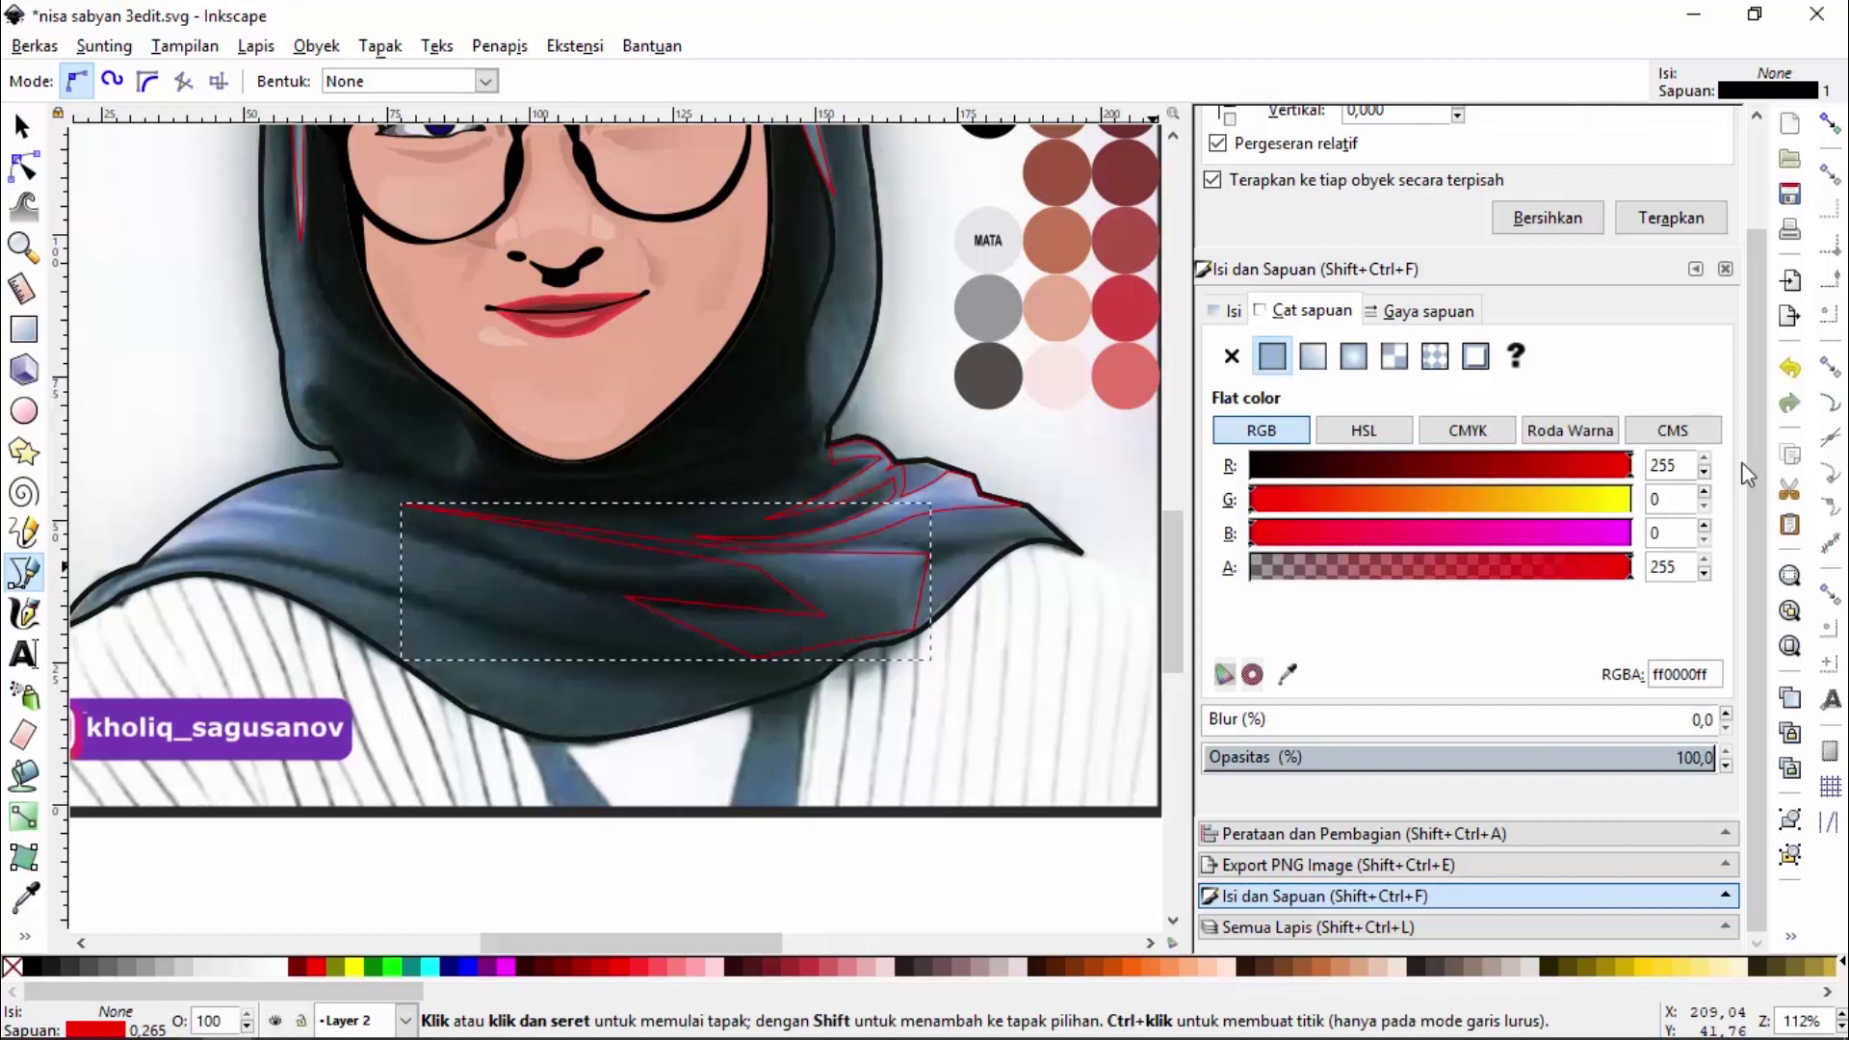
{"action": "left_click", "coordinate": [21, 174]}
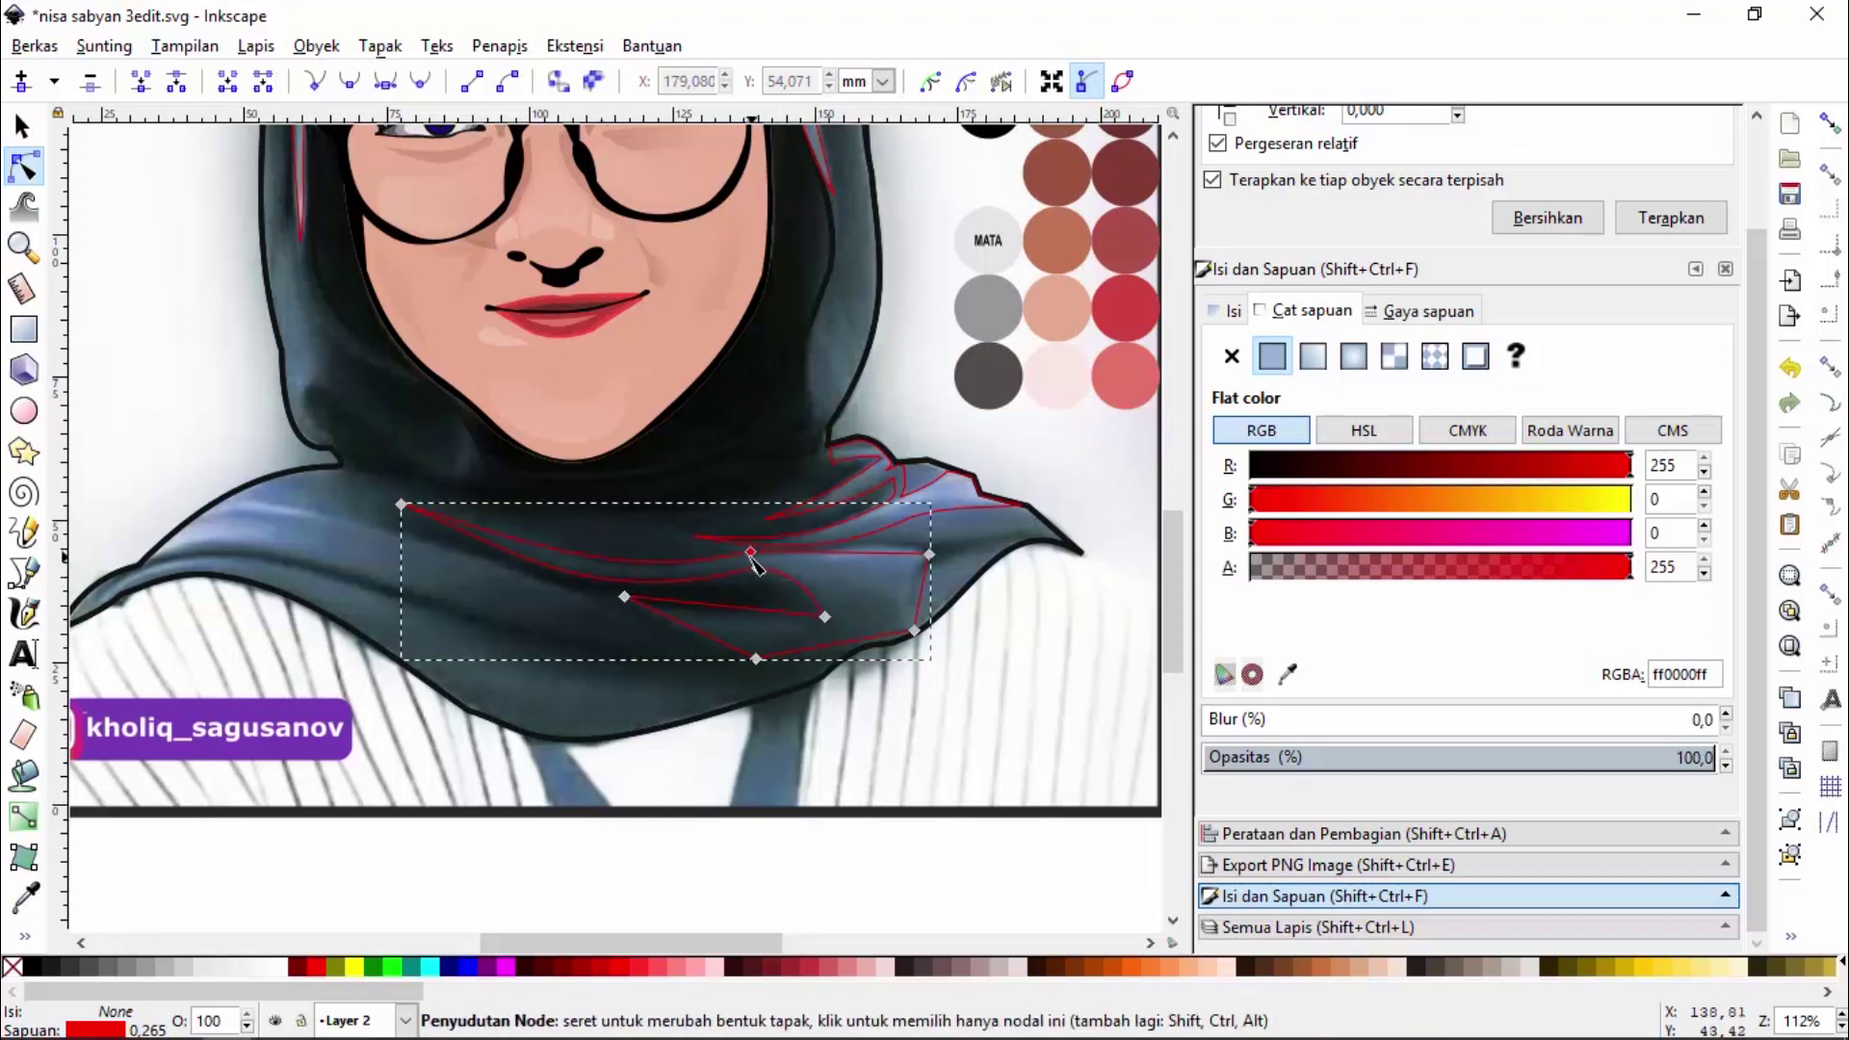
{"action": "left_click_drag", "start_coordinate": [750, 553], "coordinate": [750, 556]}
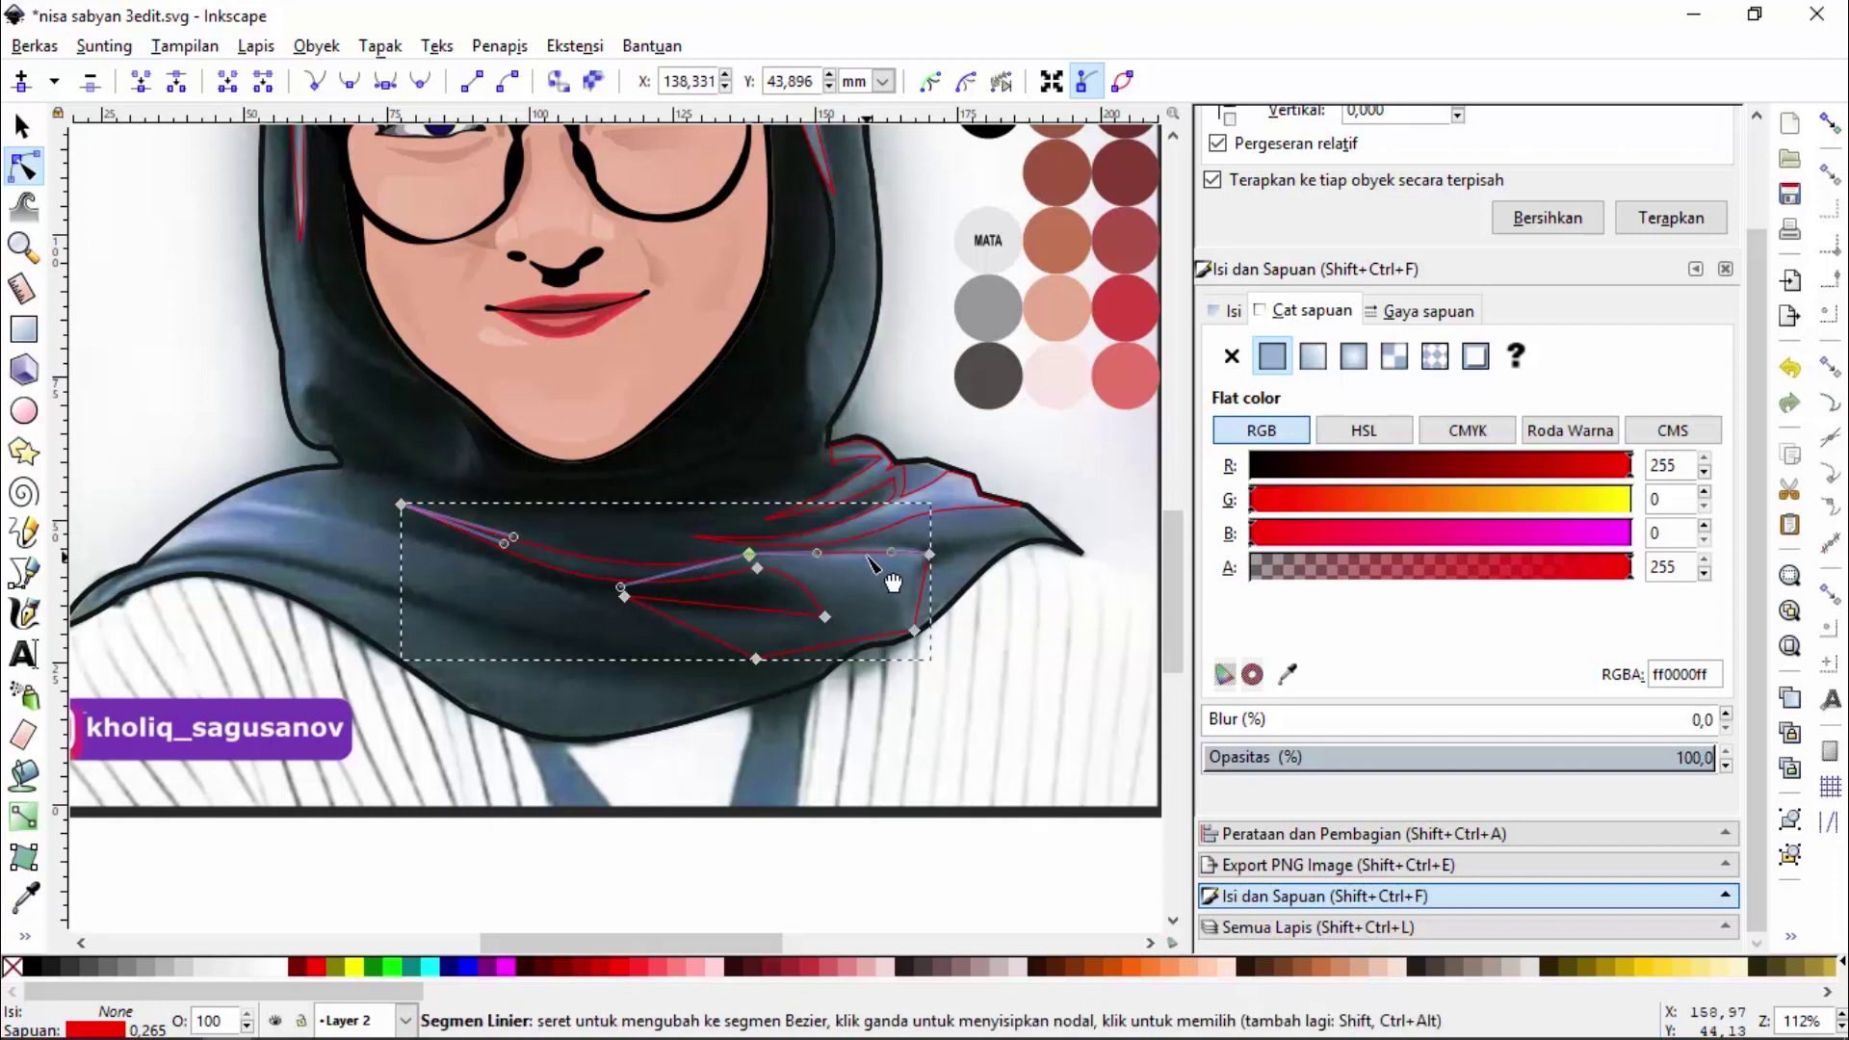
{"action": "left_click_drag", "start_coordinate": [928, 605], "coordinate": [913, 607]}
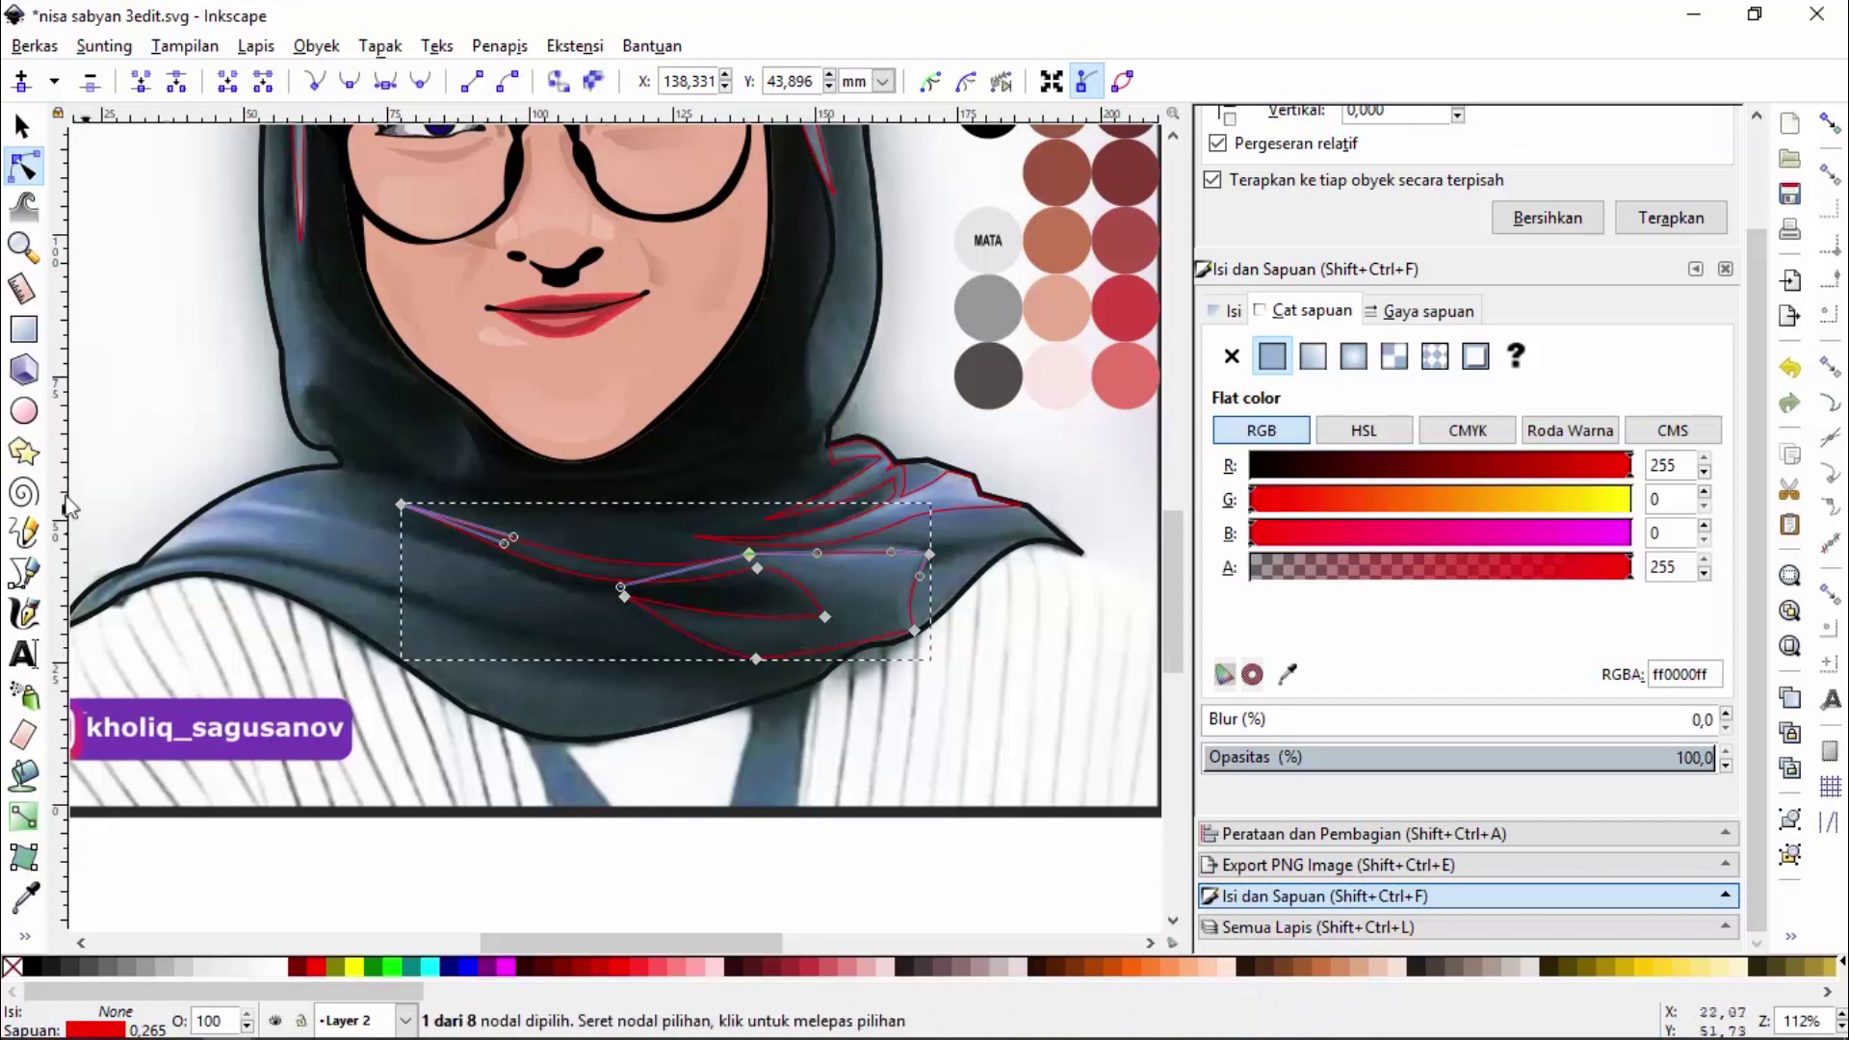
Draw a closed zigzag shape on the hijab's left shoulder with a red outline (R 255)
{"action": "left_click", "coordinate": [24, 572]}
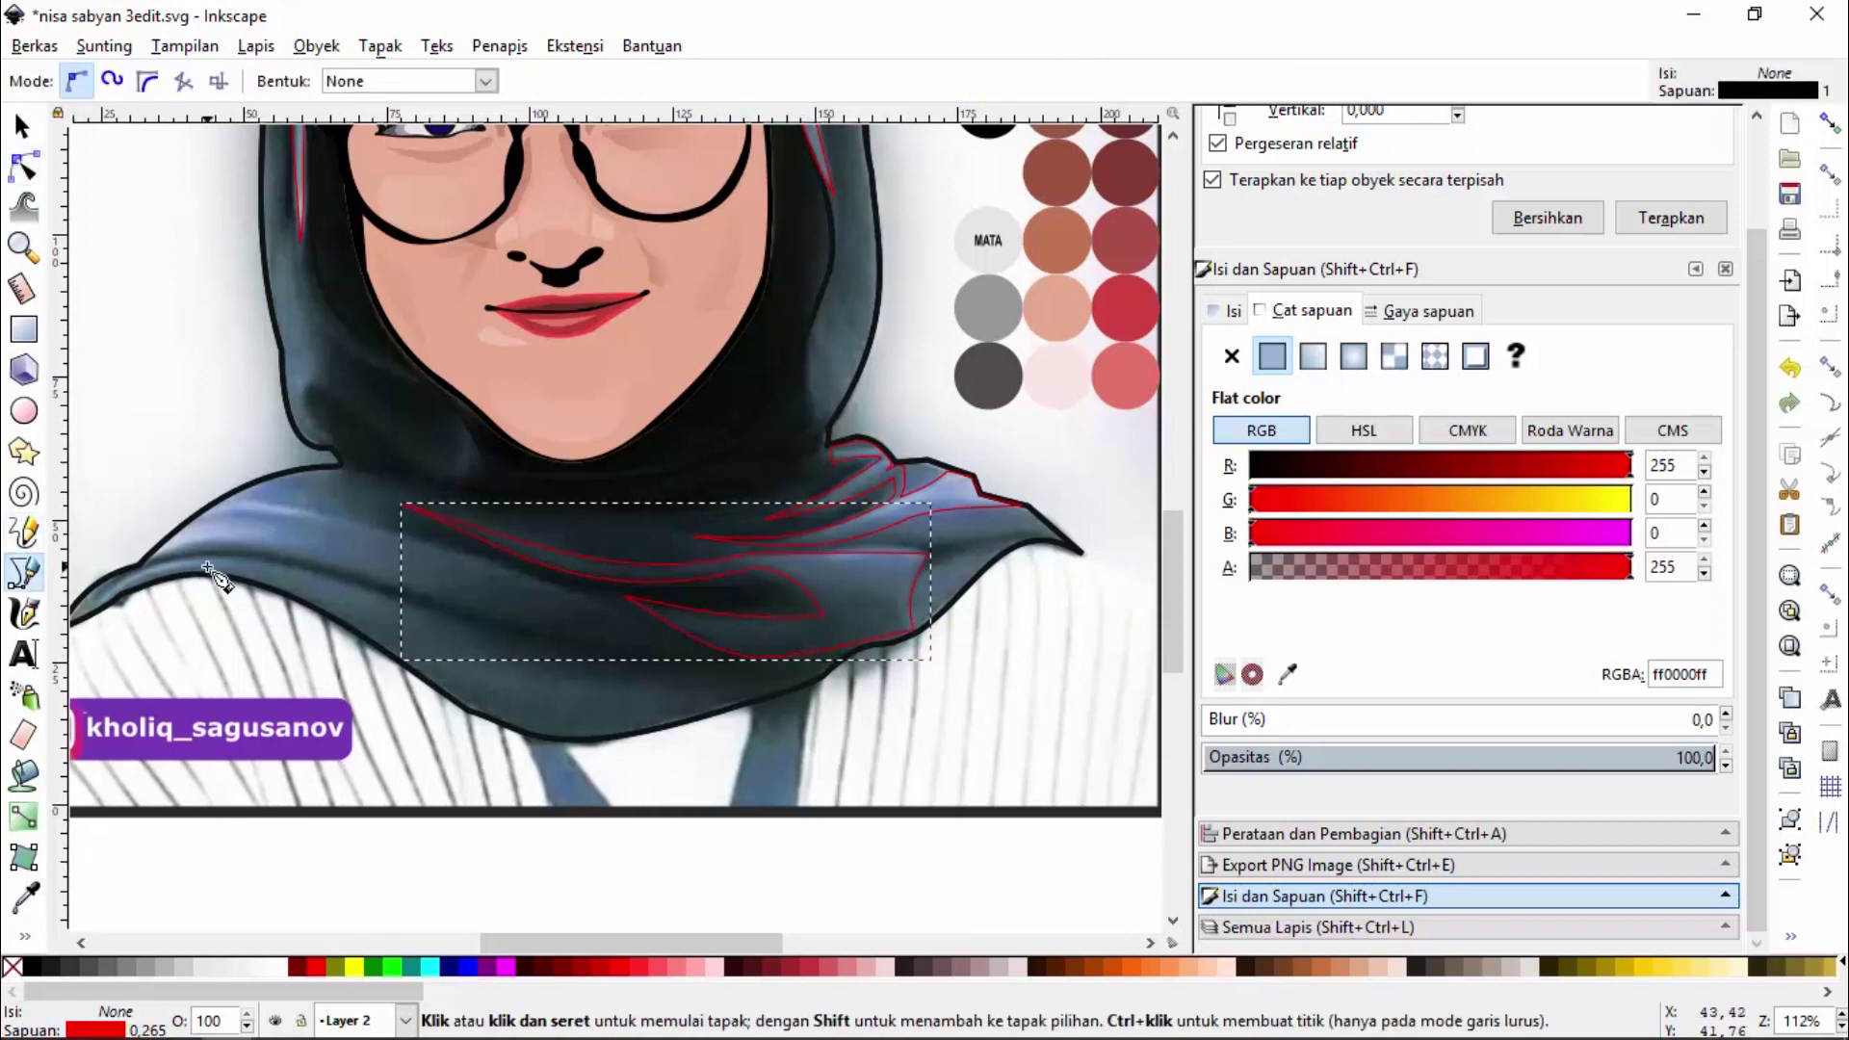
{"action": "left_click", "coordinate": [156, 558]}
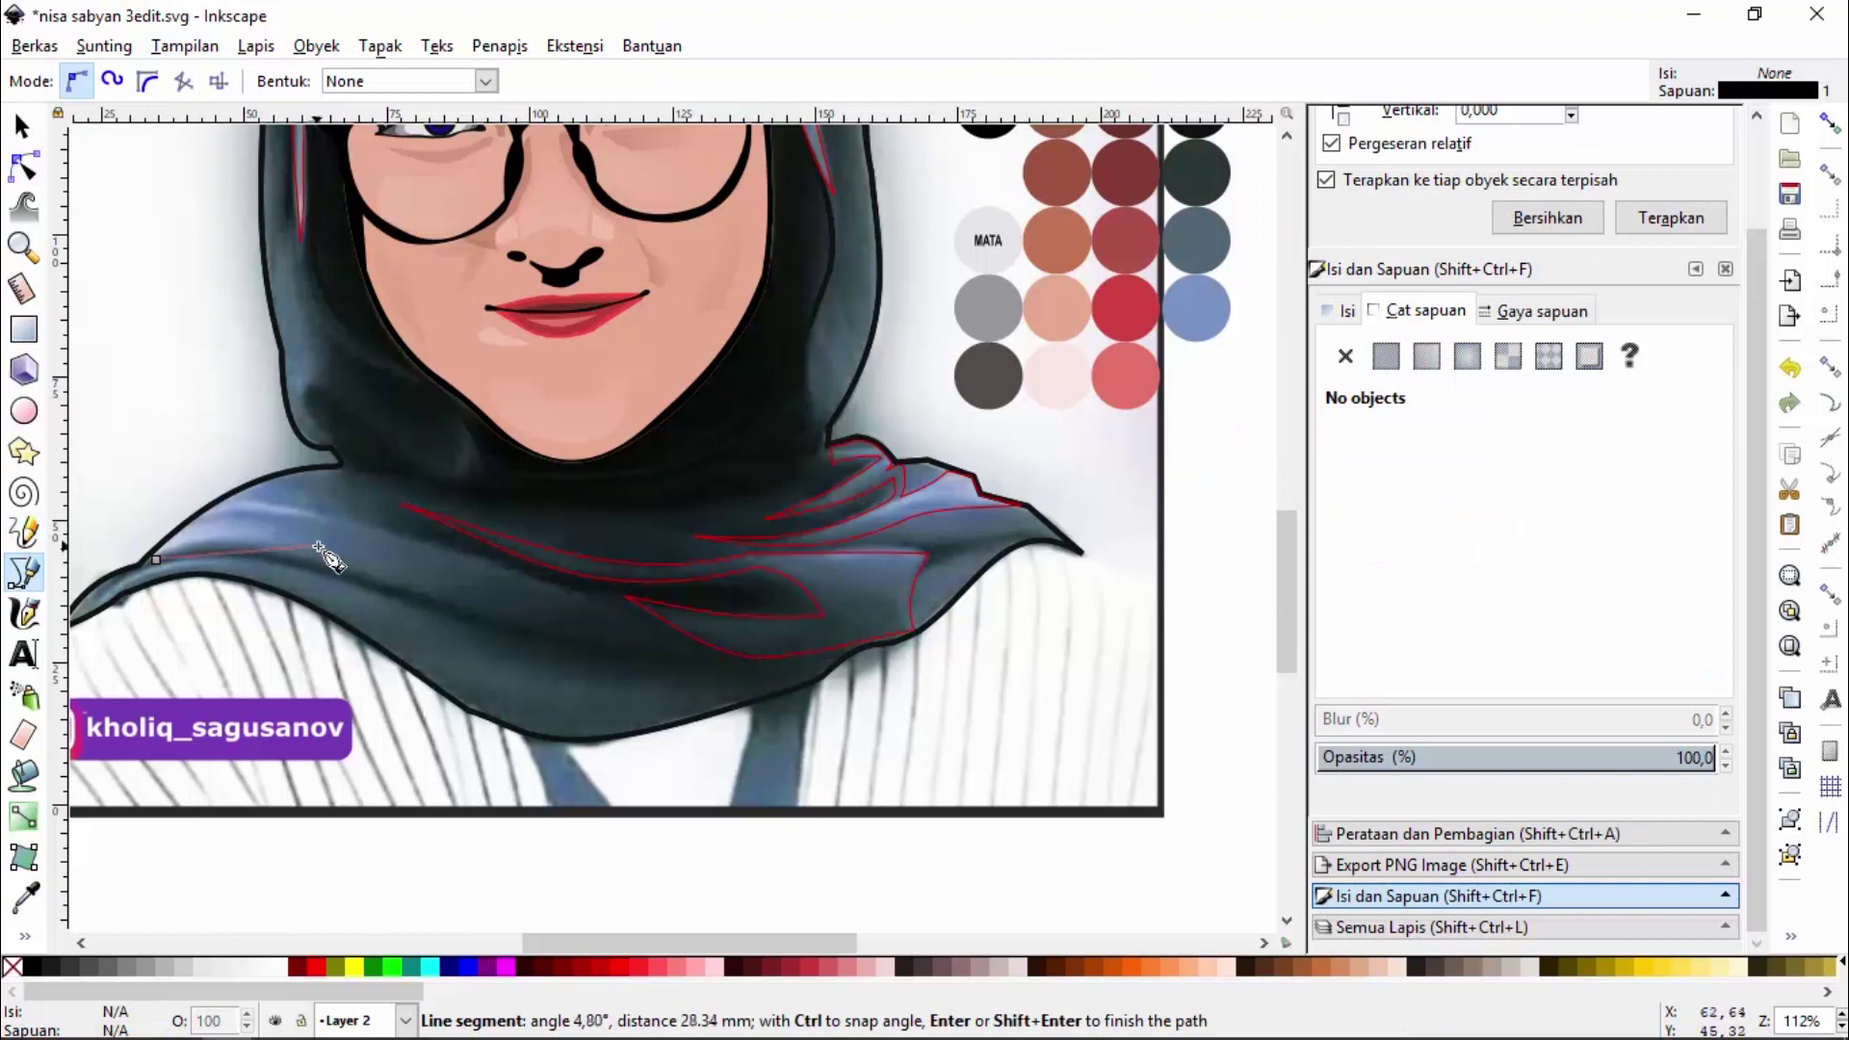
{"action": "left_click", "coordinate": [232, 514]}
{"action": "left_click", "coordinate": [316, 513]}
{"action": "left_click", "coordinate": [224, 499]}
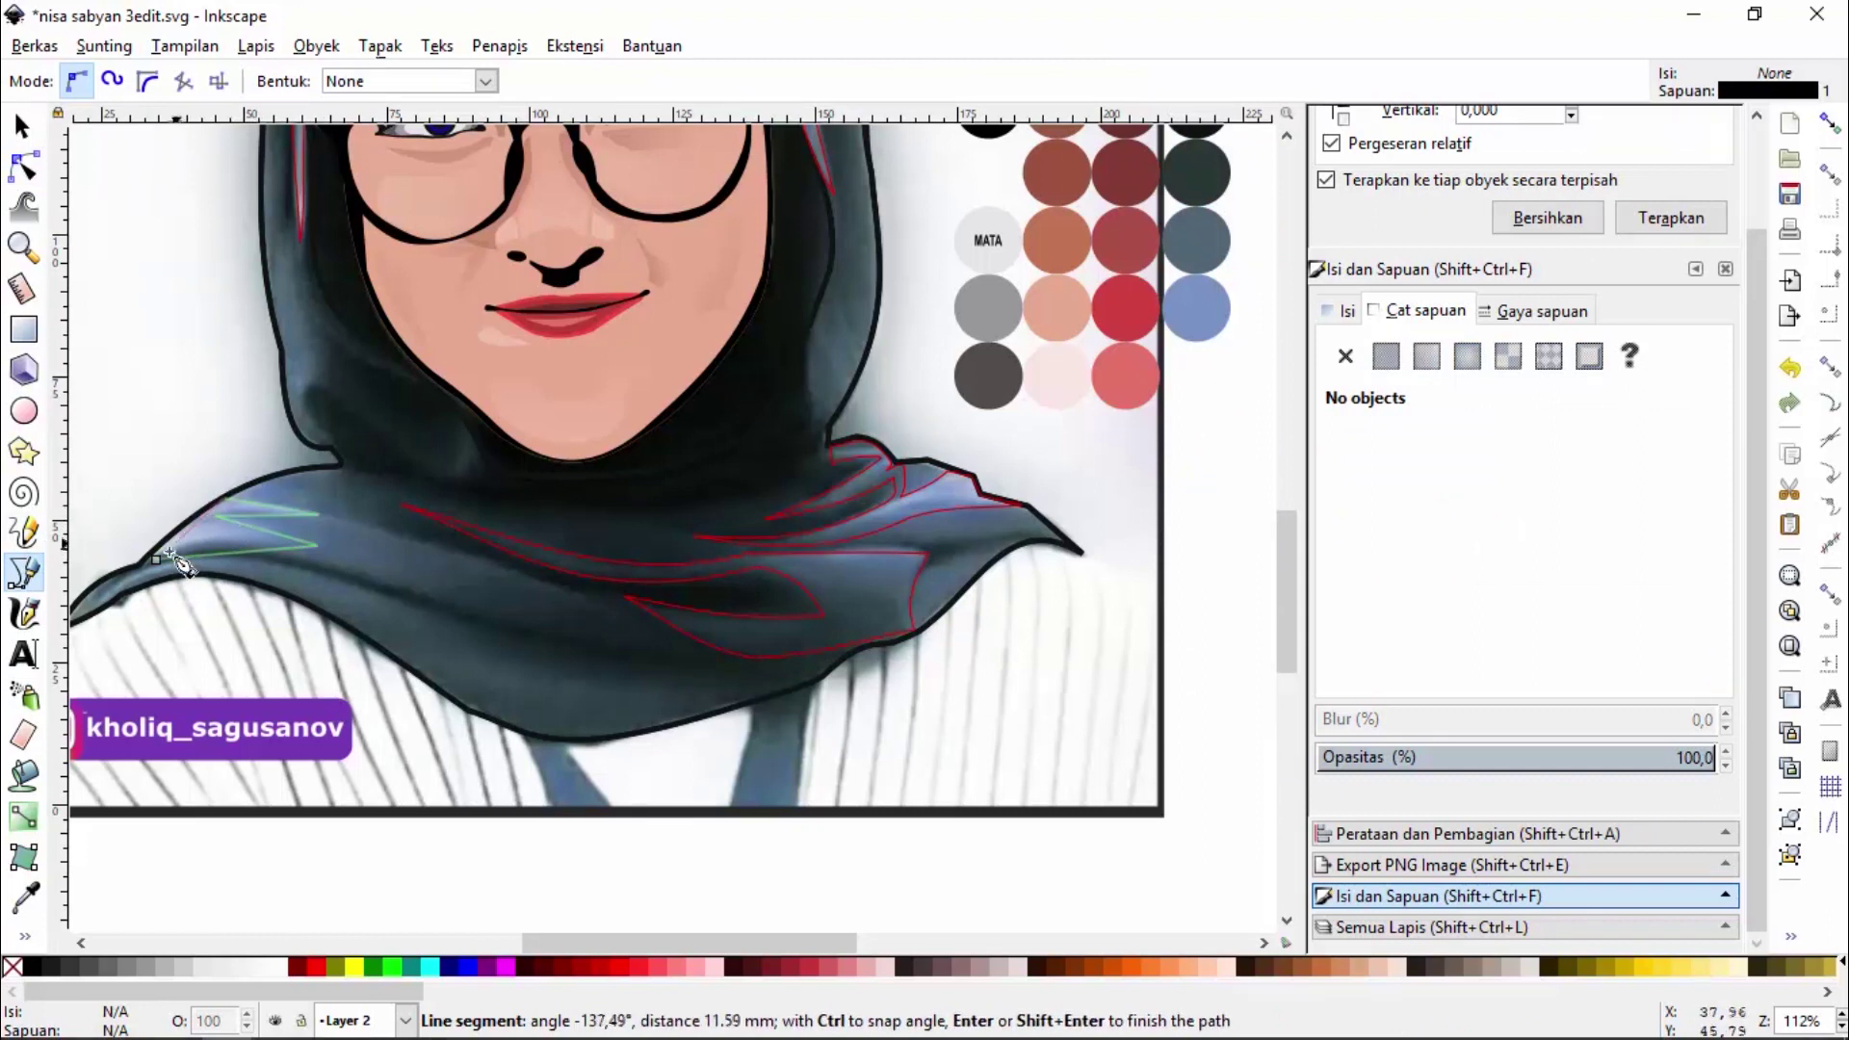
{"action": "left_click", "coordinate": [156, 559]}
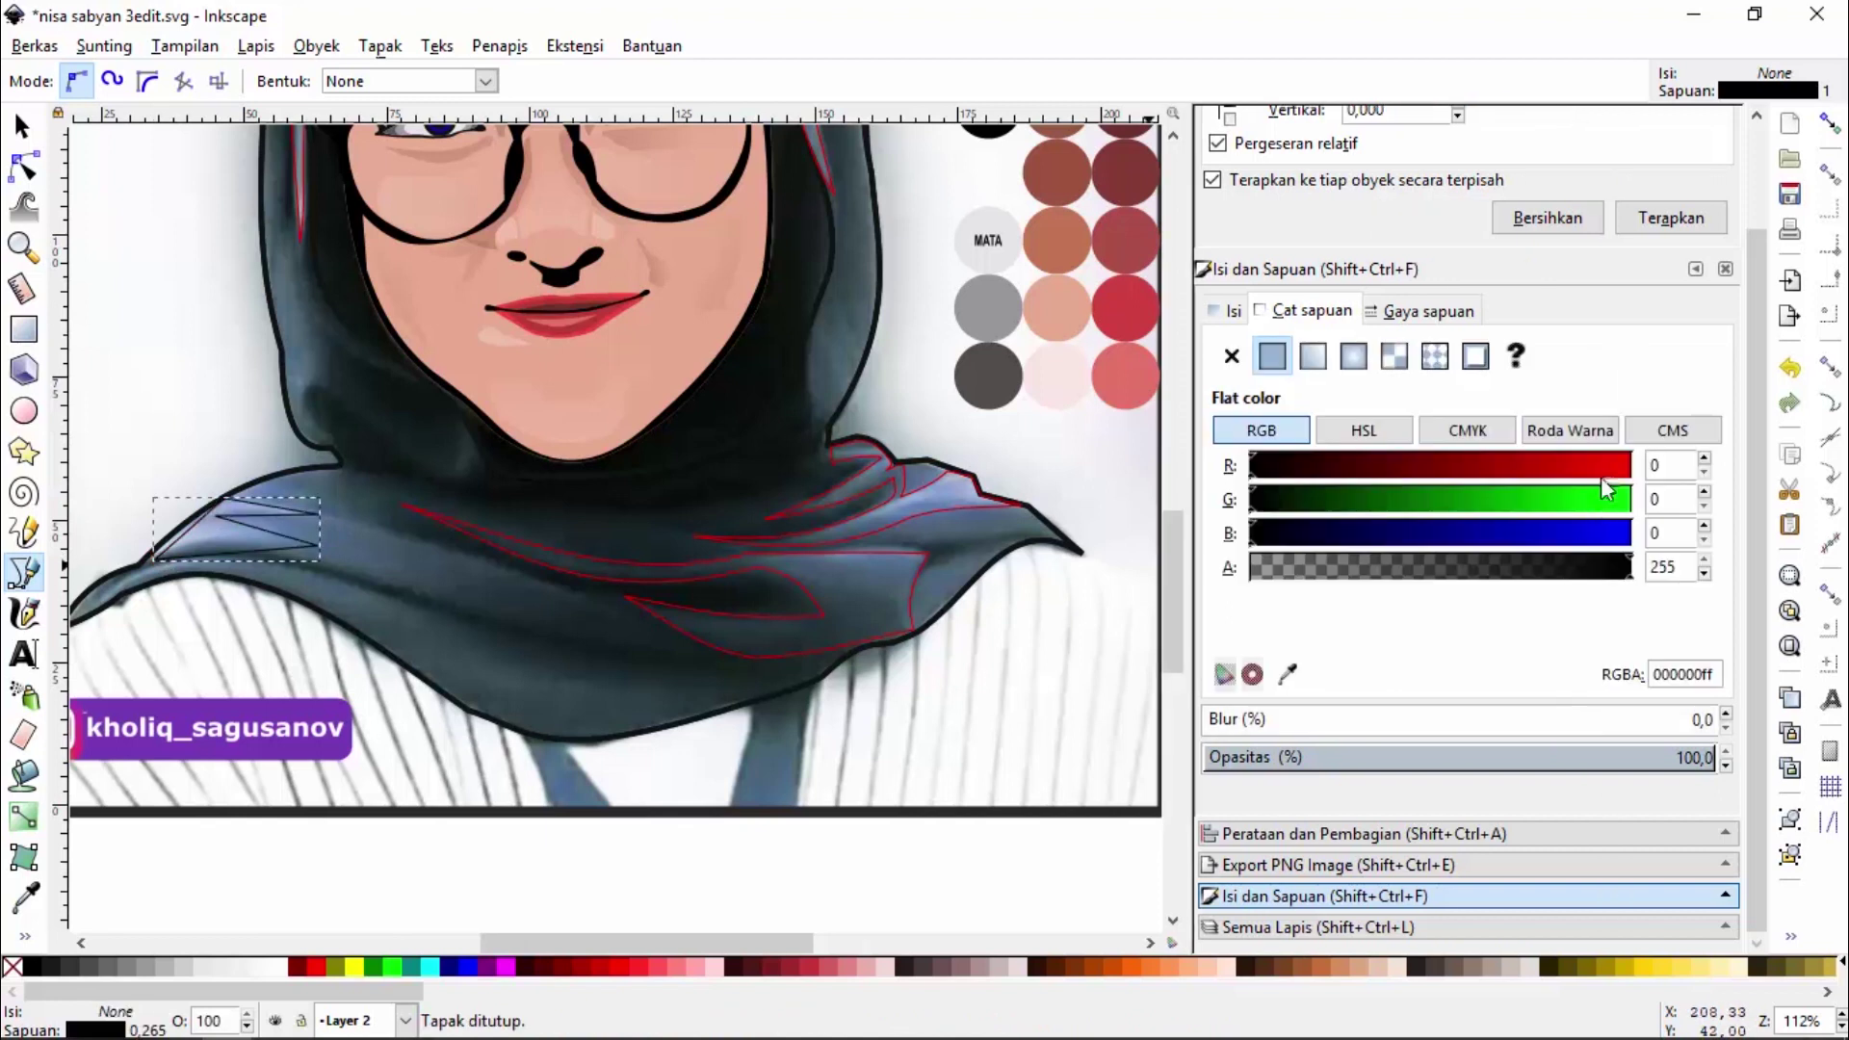
{"action": "left_click_drag", "start_coordinate": [1603, 472], "coordinate": [1681, 471]}
Select a segment of the zigzag shape with the Node tool to start curving its edges
{"action": "left_click", "coordinate": [24, 167]}
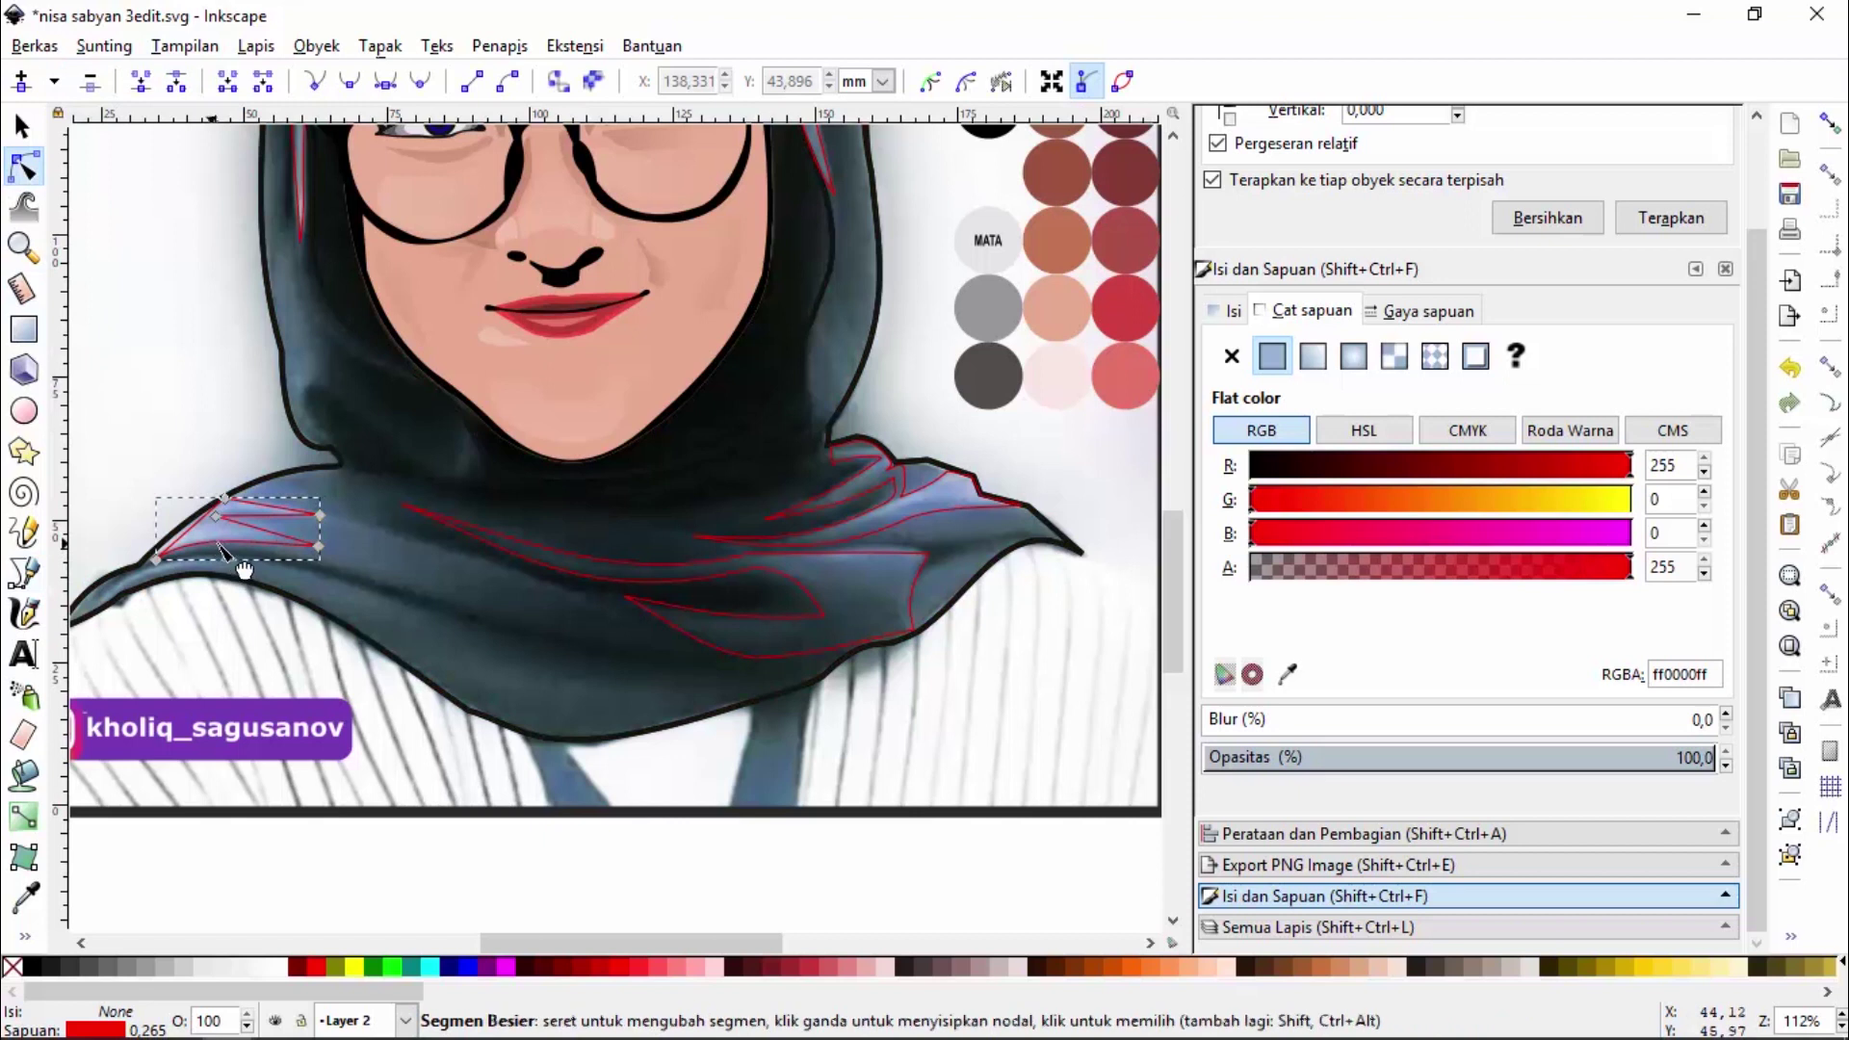
{"action": "left_click", "coordinate": [269, 526]}
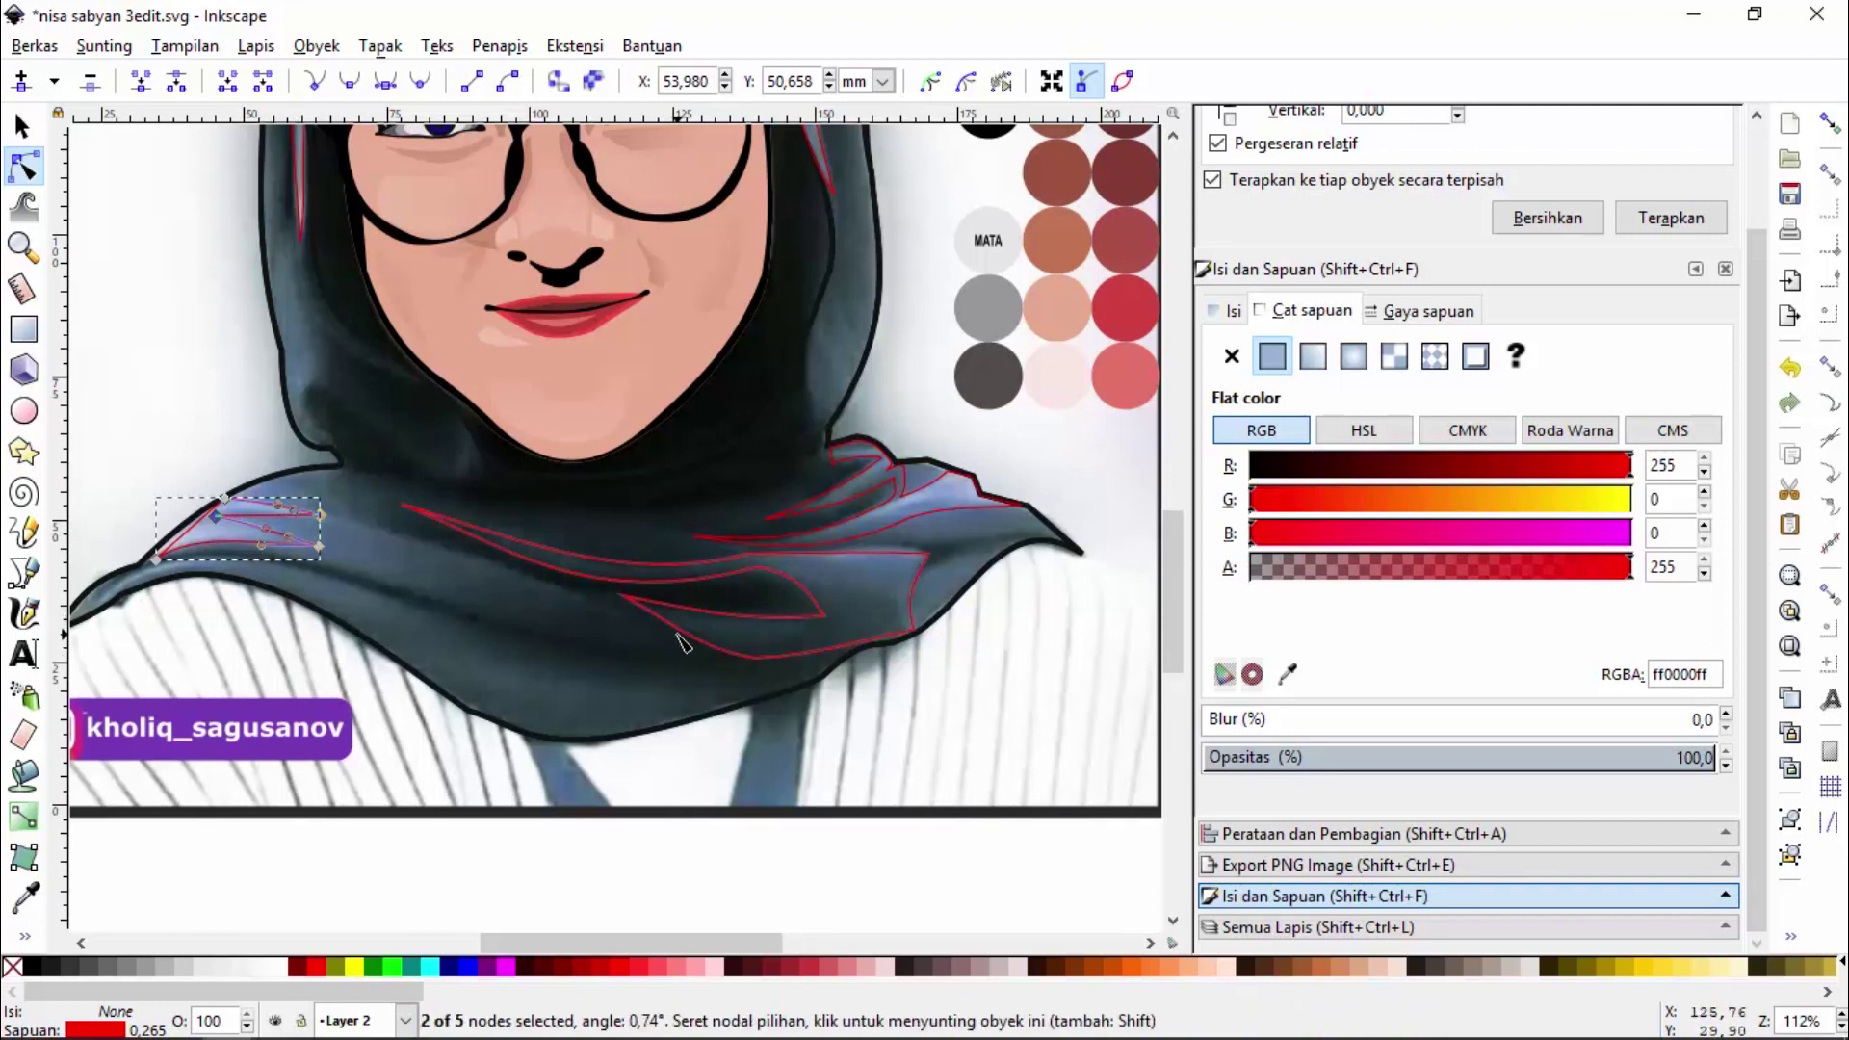
{"action": "left_click", "coordinate": [23, 249]}
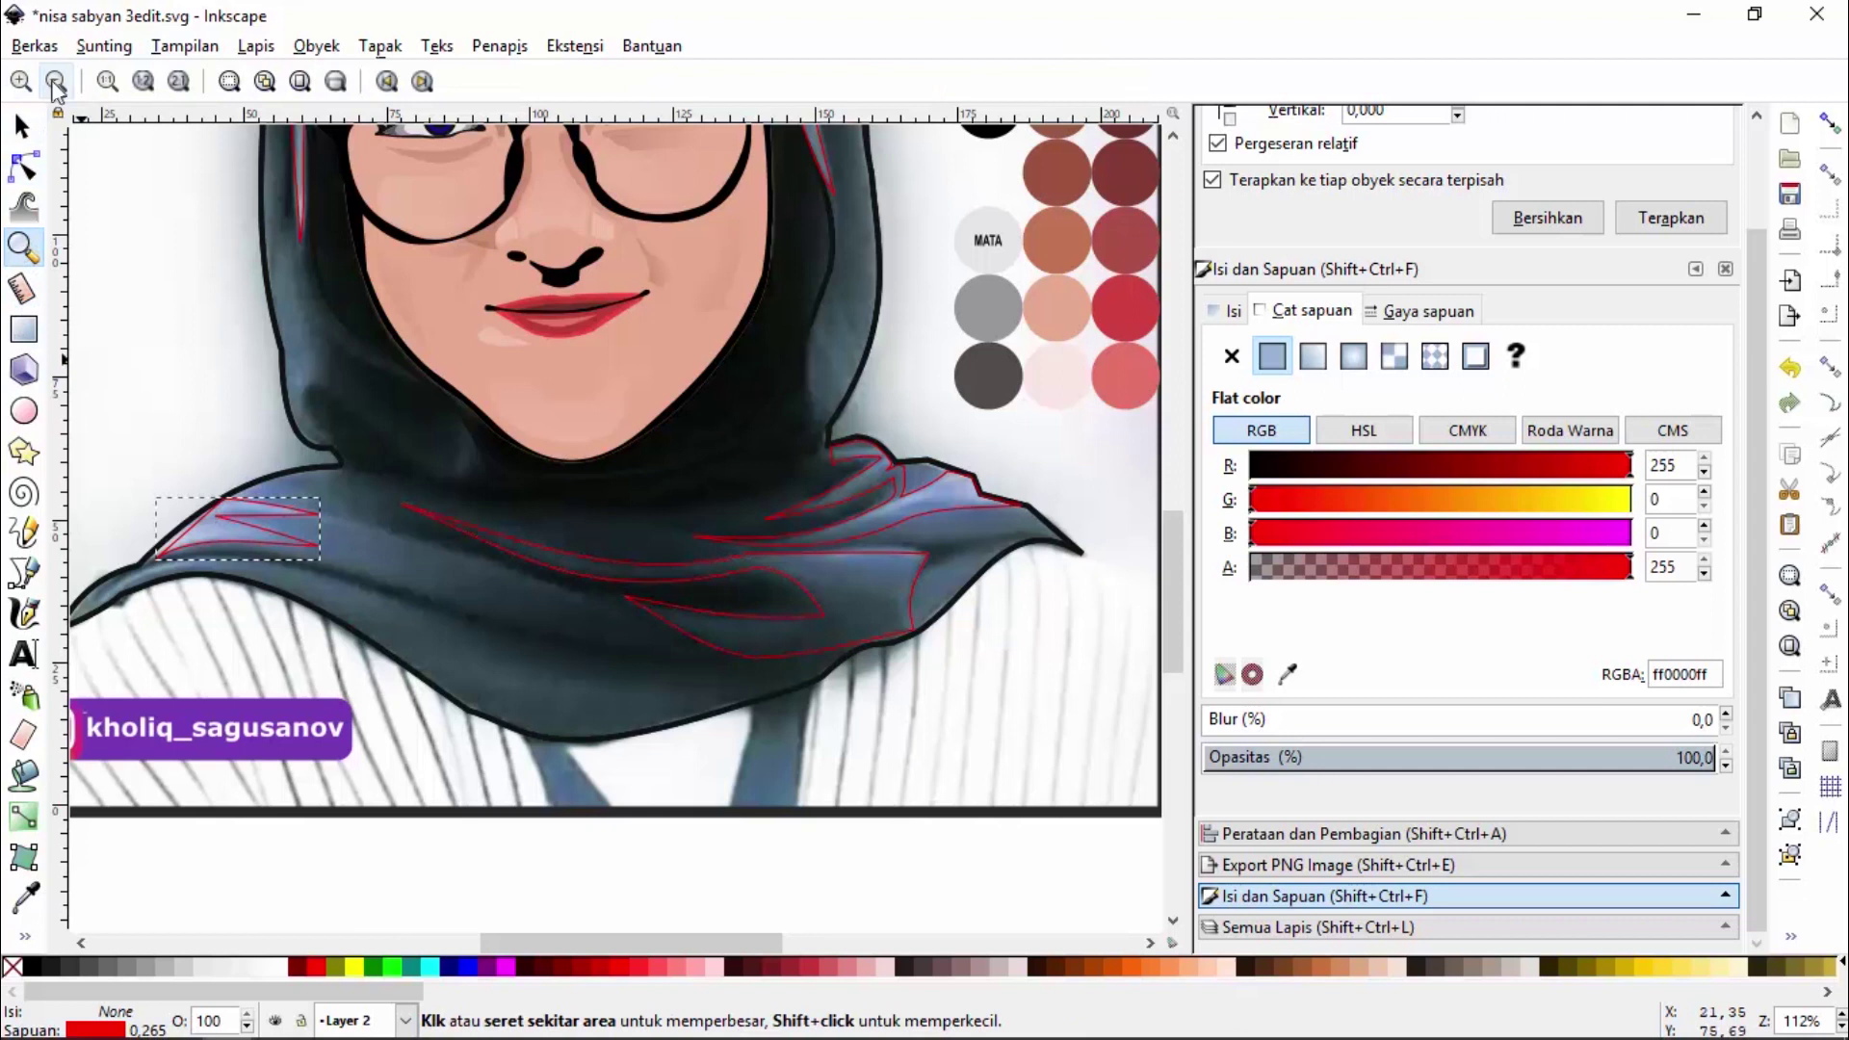
Fit the portrait in view and draw a closed fold along the lower-left hijab edge, outlined green (G 255)
{"action": "left_click", "coordinate": [56, 81]}
{"action": "left_click", "coordinate": [56, 81]}
{"action": "left_click_drag", "start_coordinate": [386, 222], "coordinate": [785, 643]}
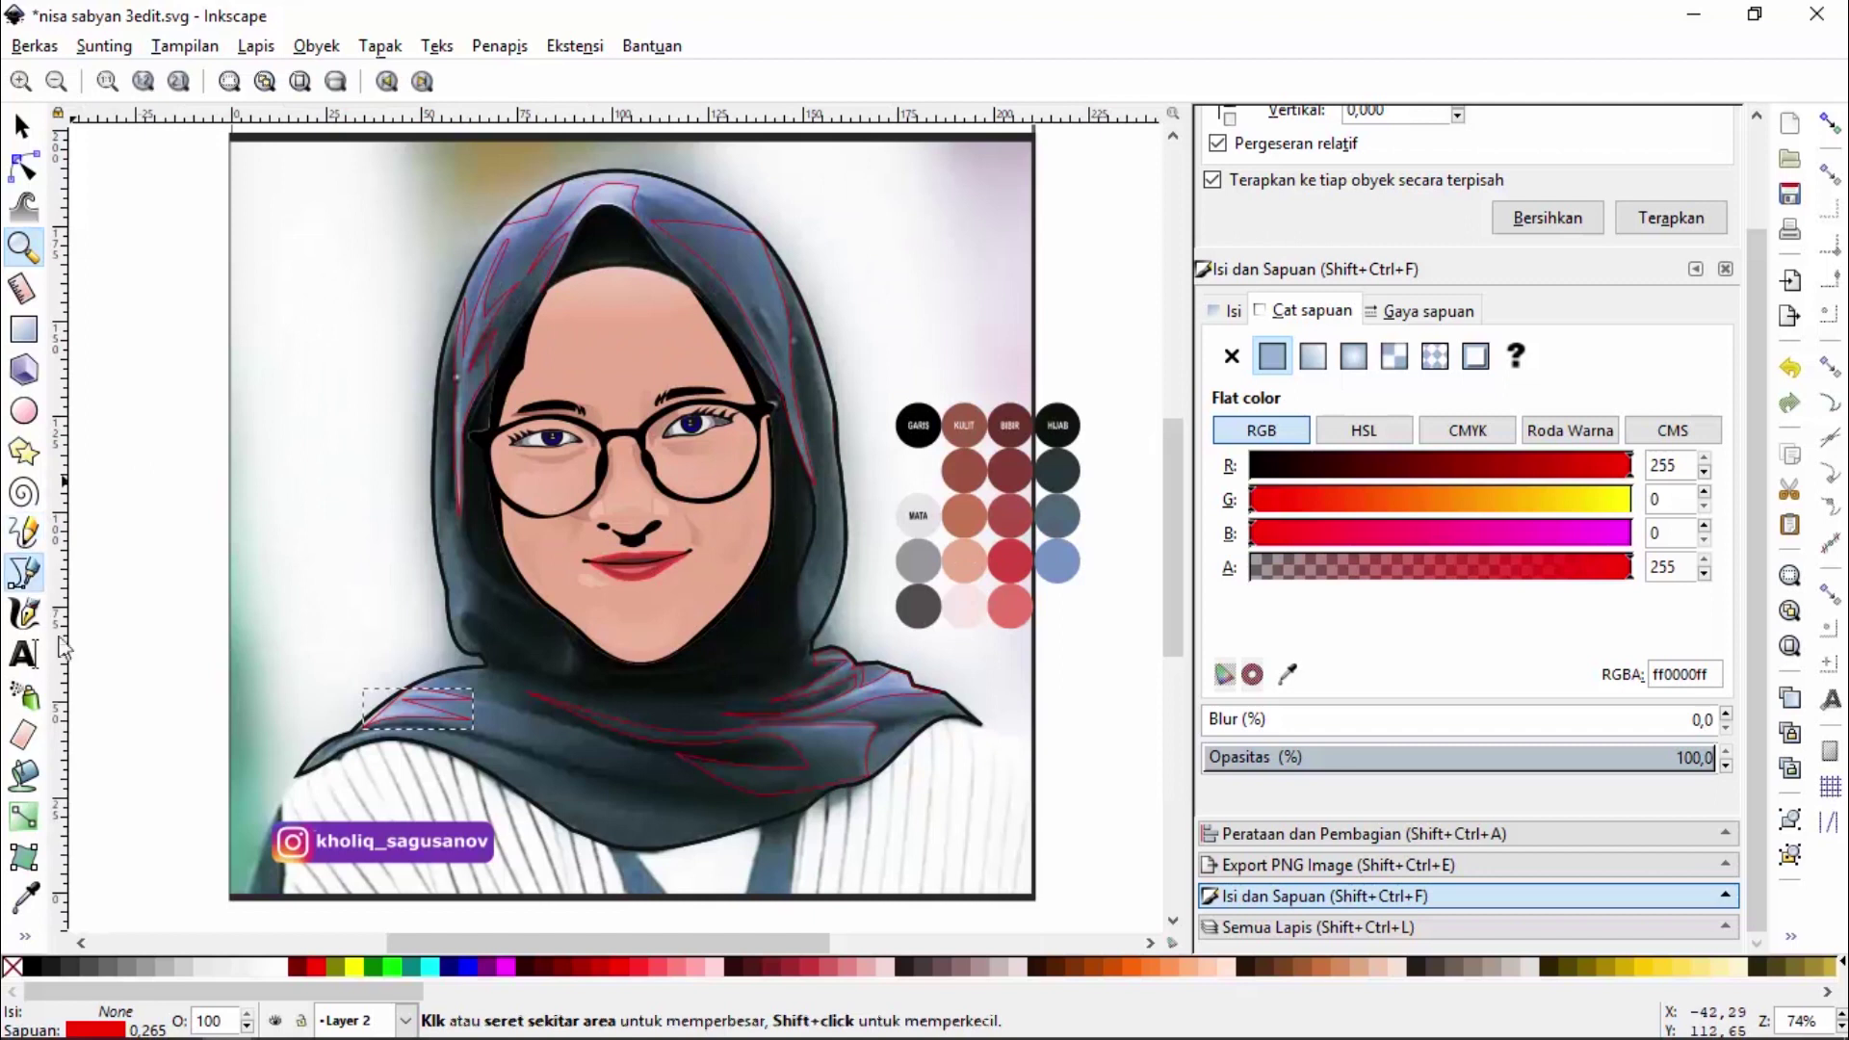
{"action": "left_click", "coordinate": [27, 570]}
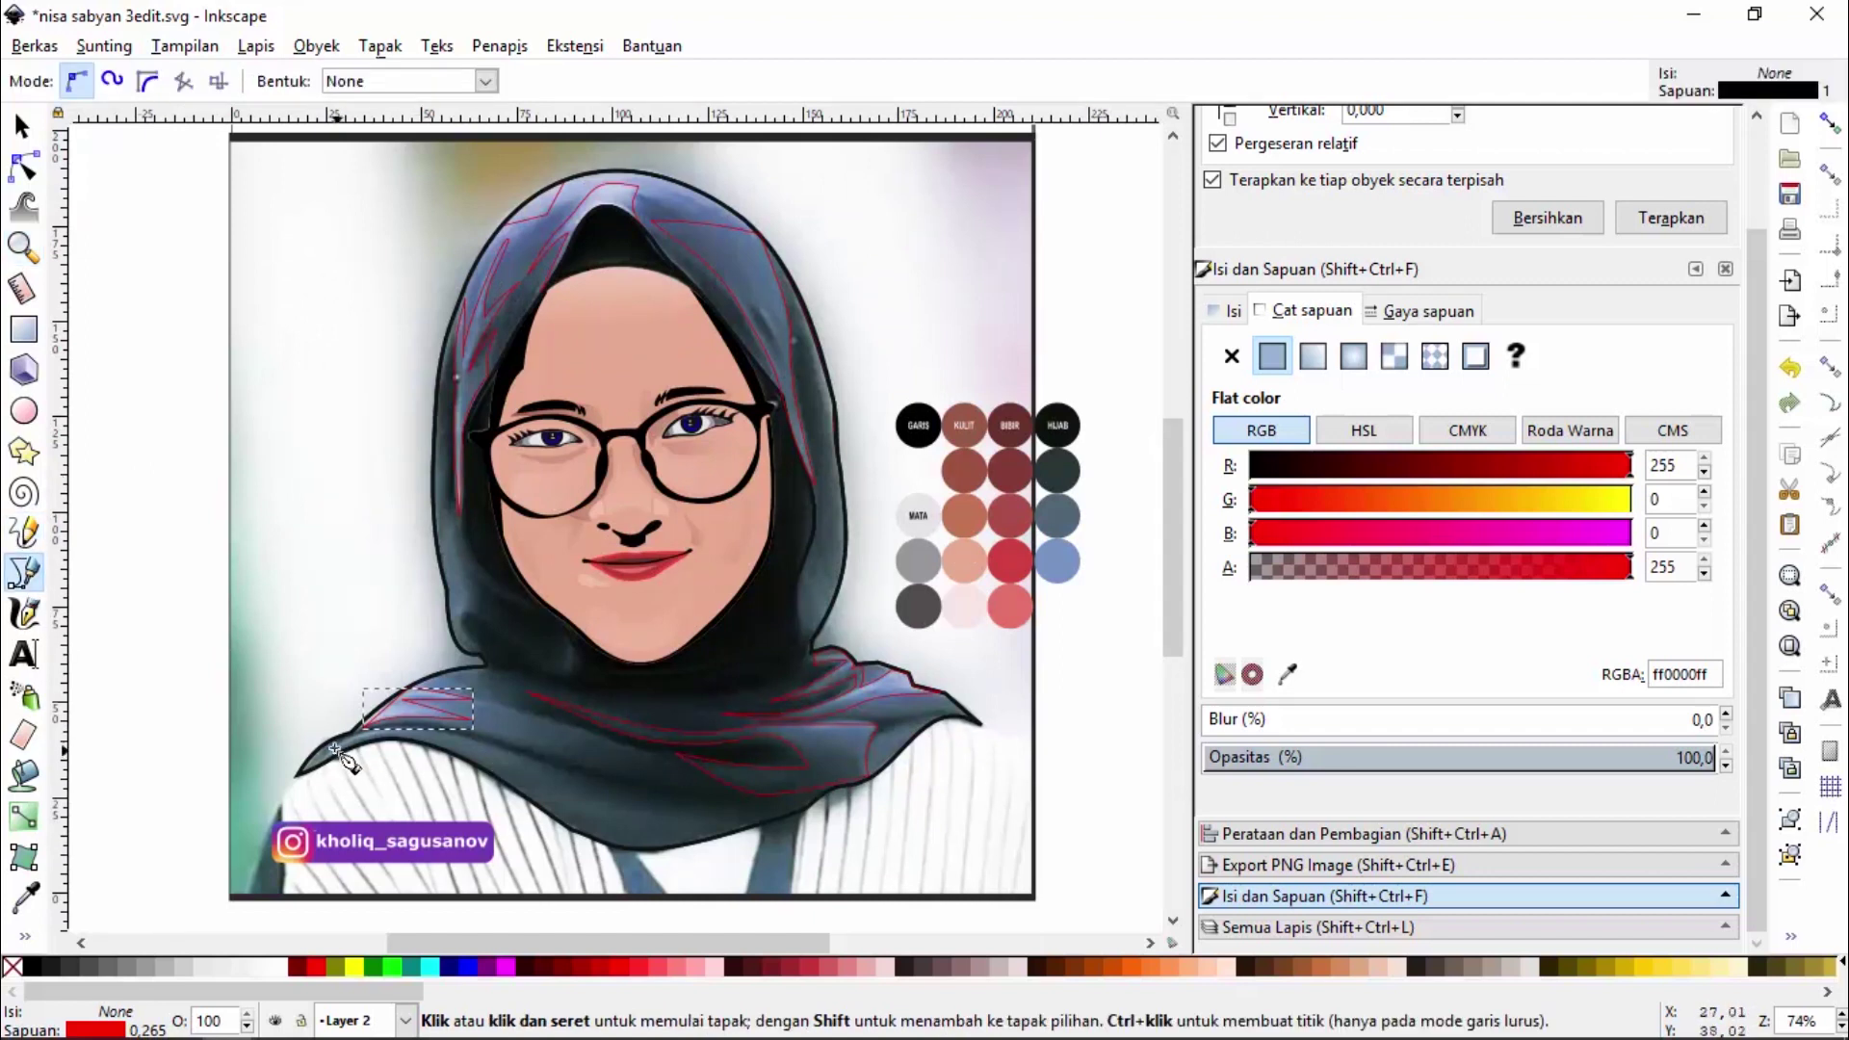
{"action": "left_click", "coordinate": [332, 747]}
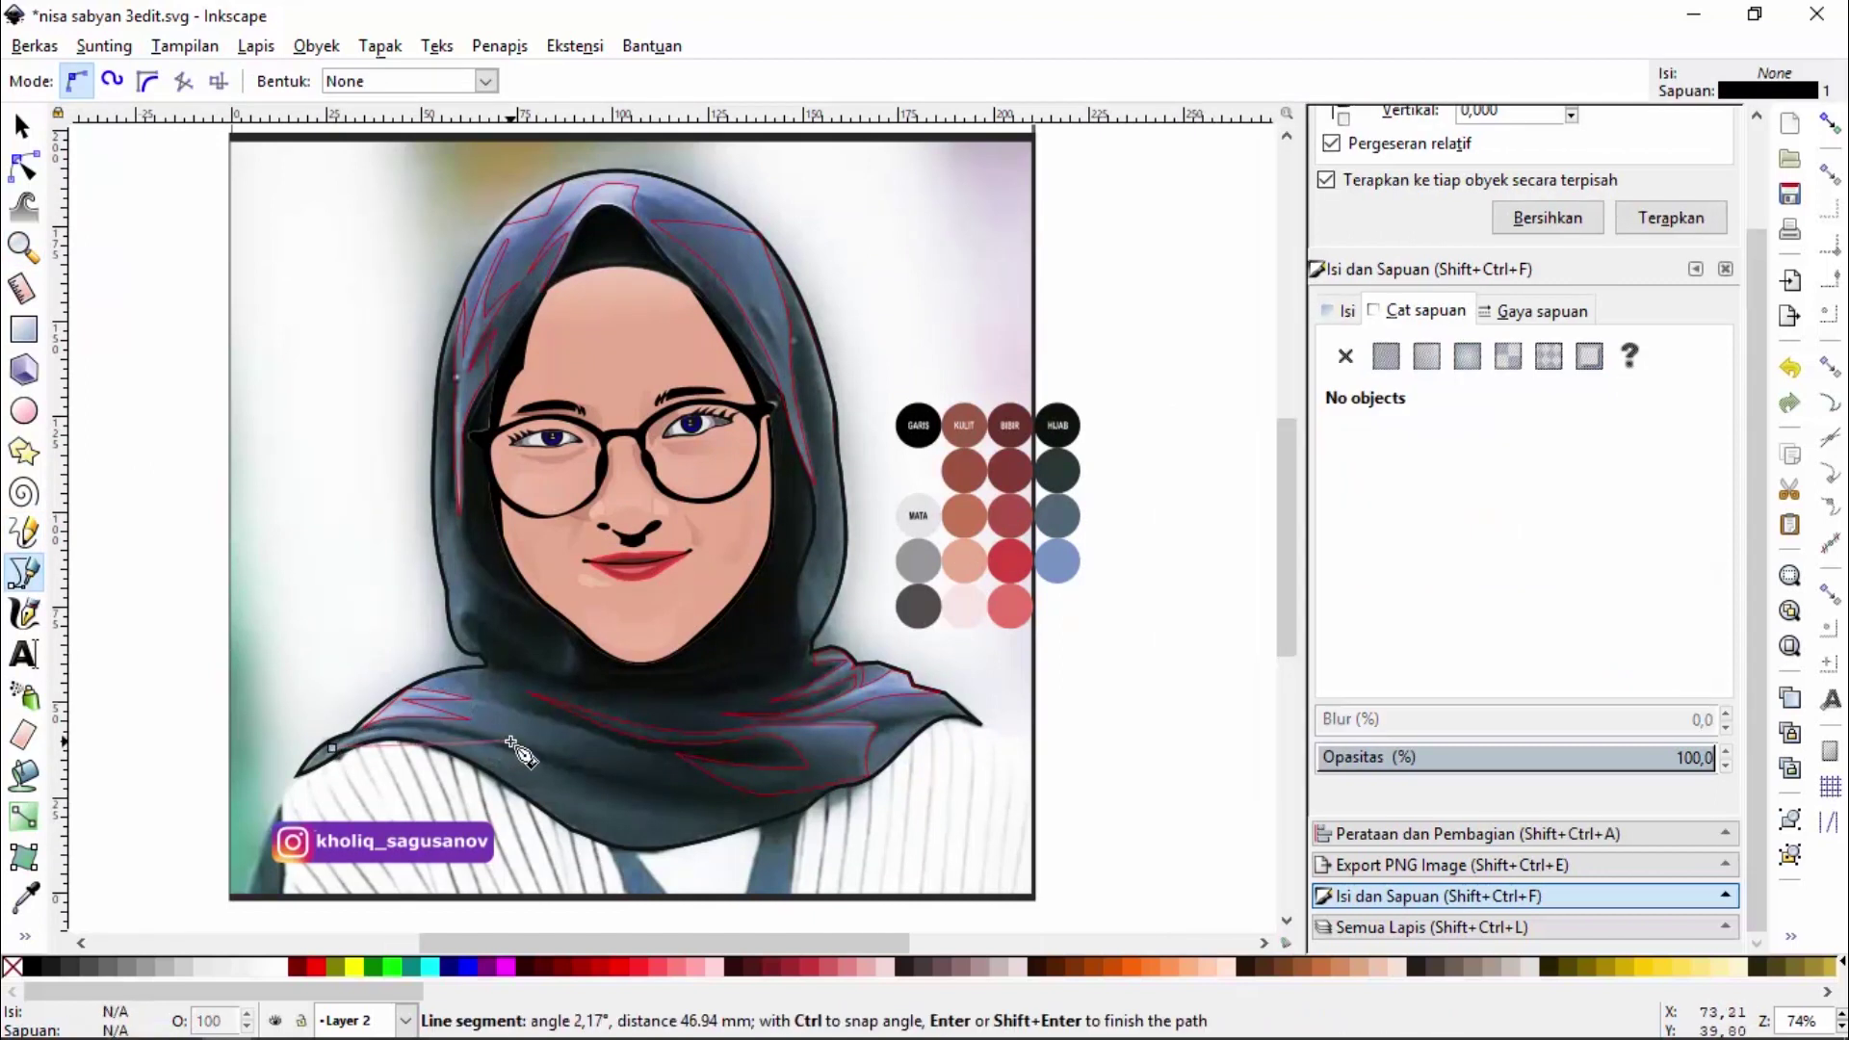
{"action": "left_click", "coordinate": [508, 742]}
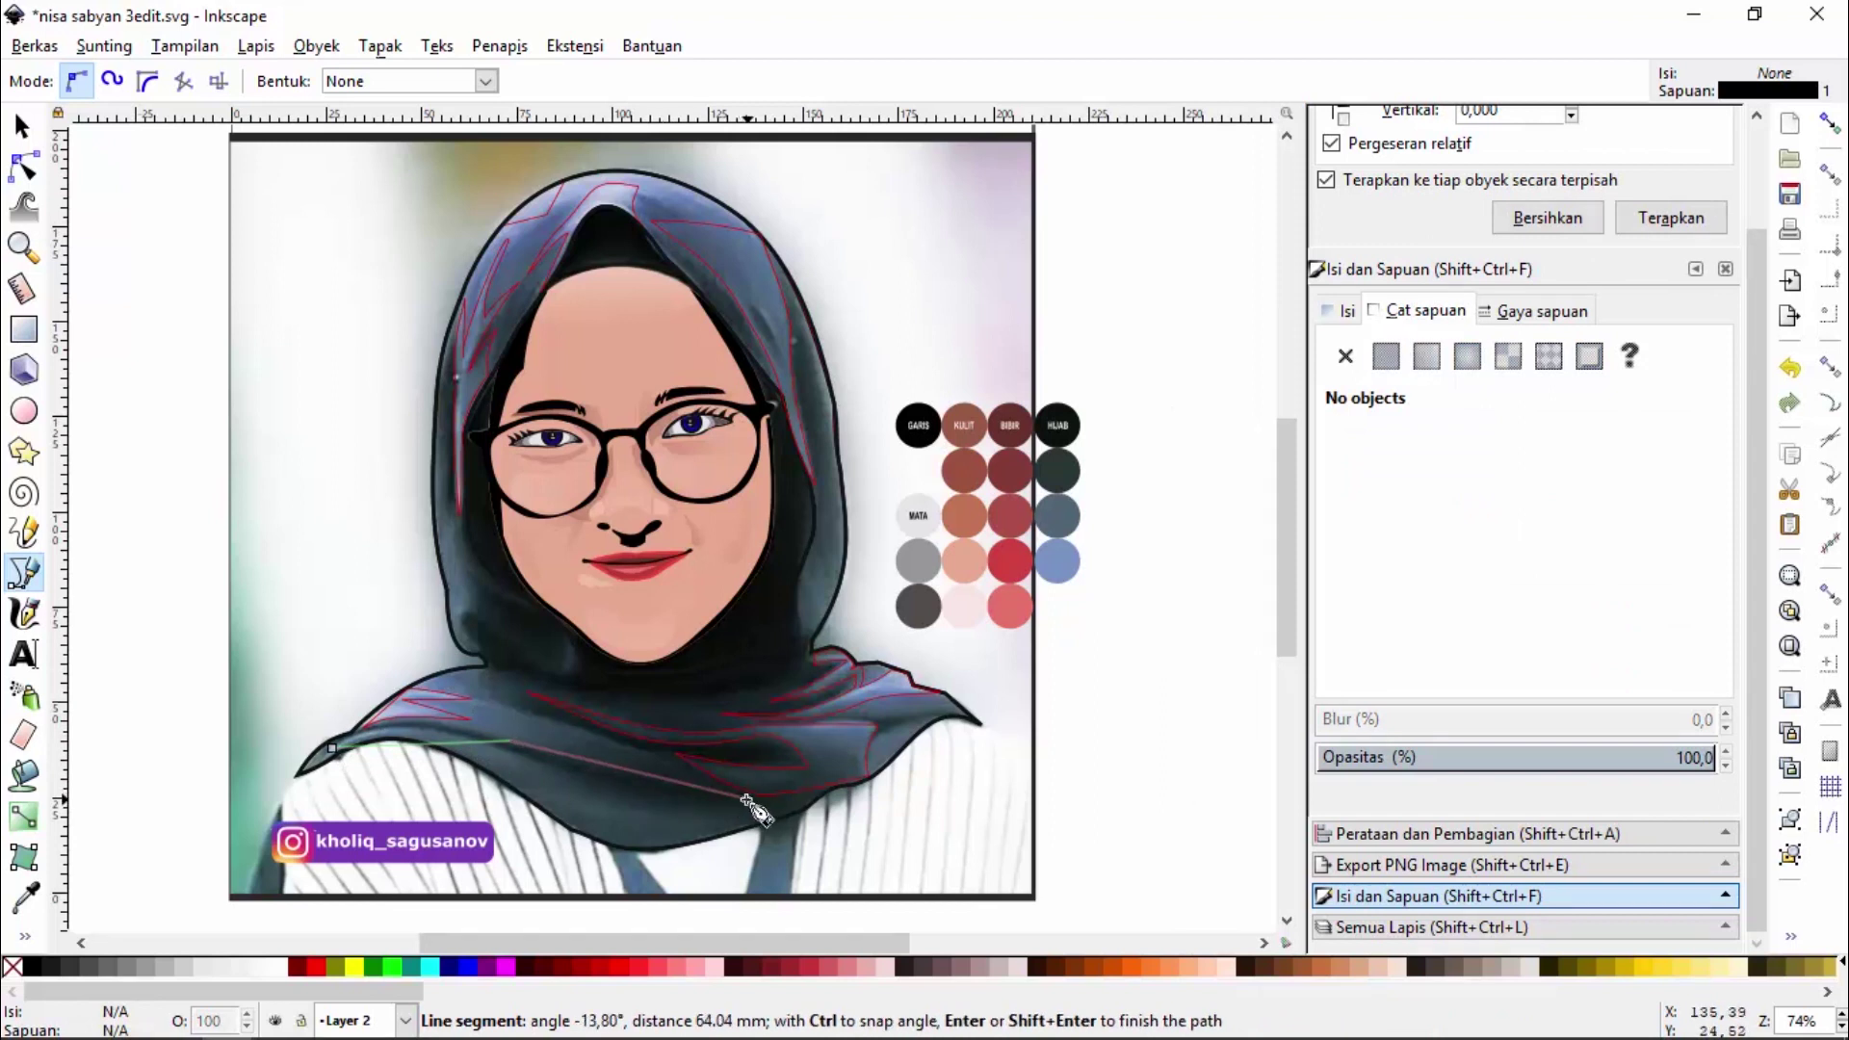
{"action": "left_click", "coordinate": [746, 798]}
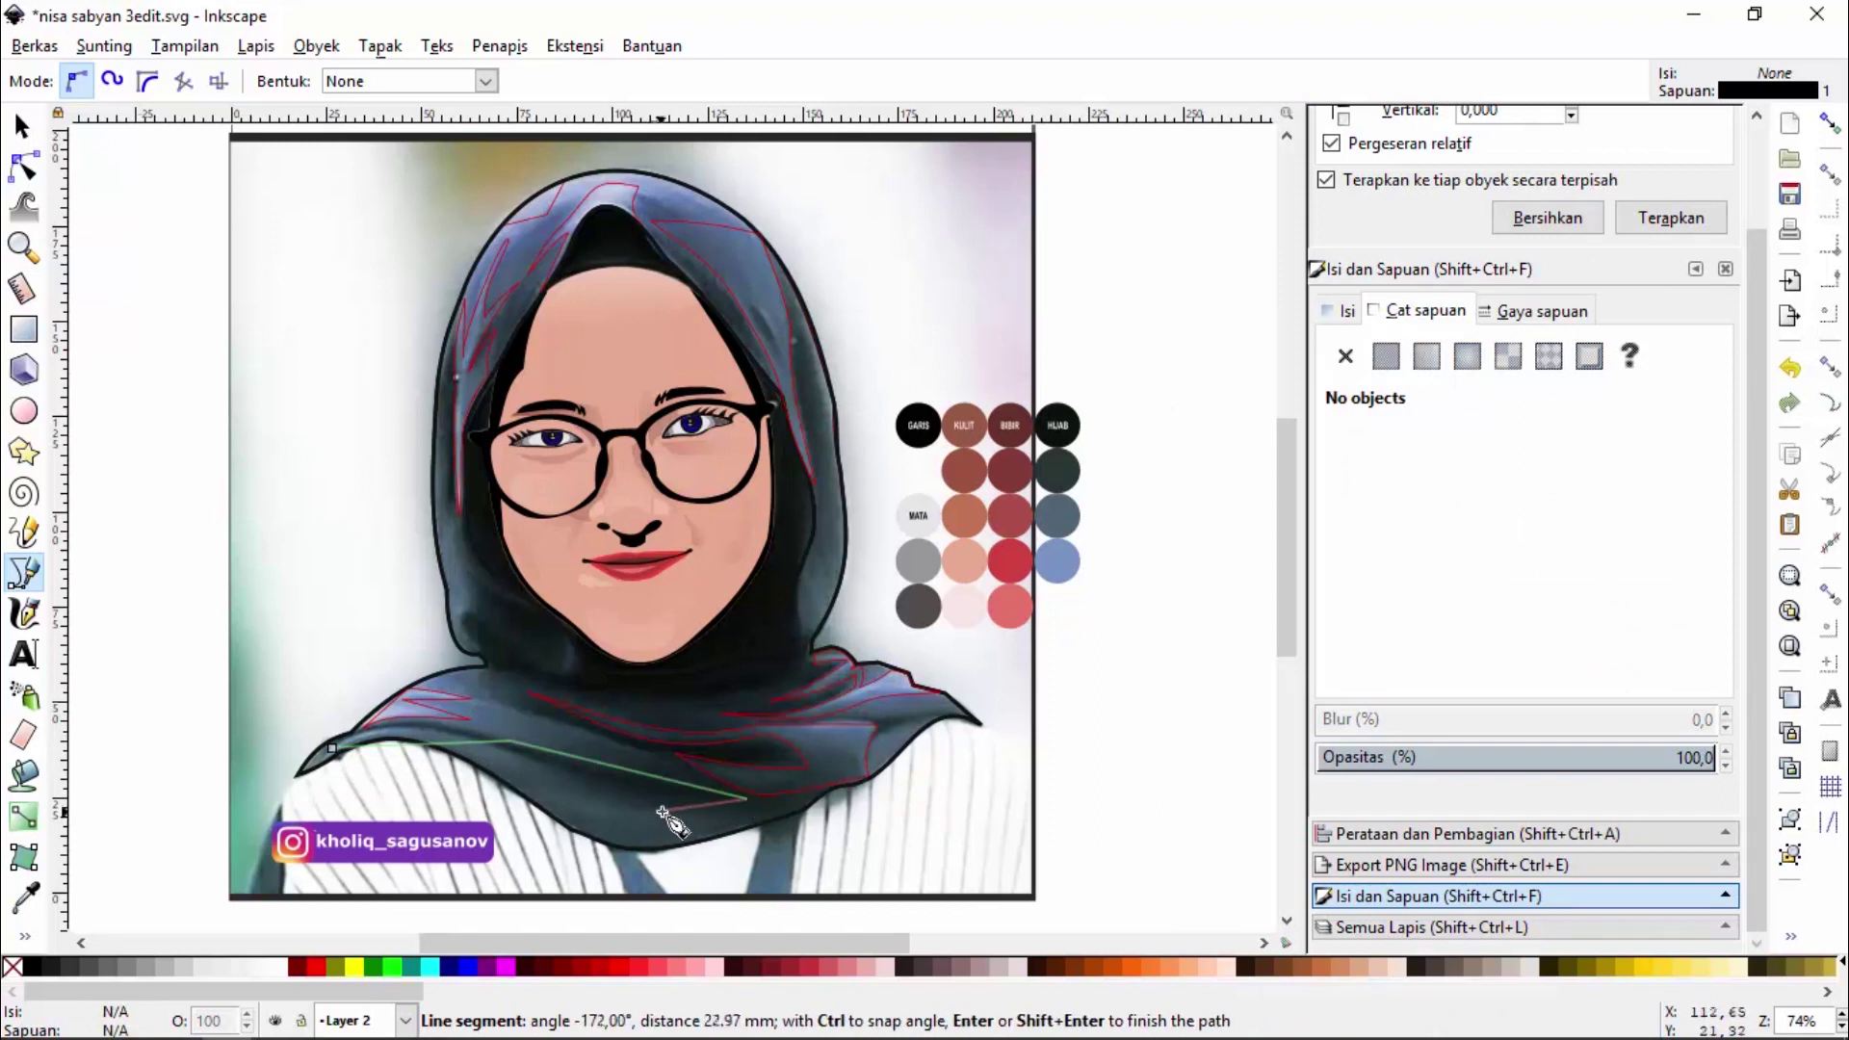
{"action": "left_click", "coordinate": [566, 776]}
{"action": "left_click", "coordinate": [334, 744]}
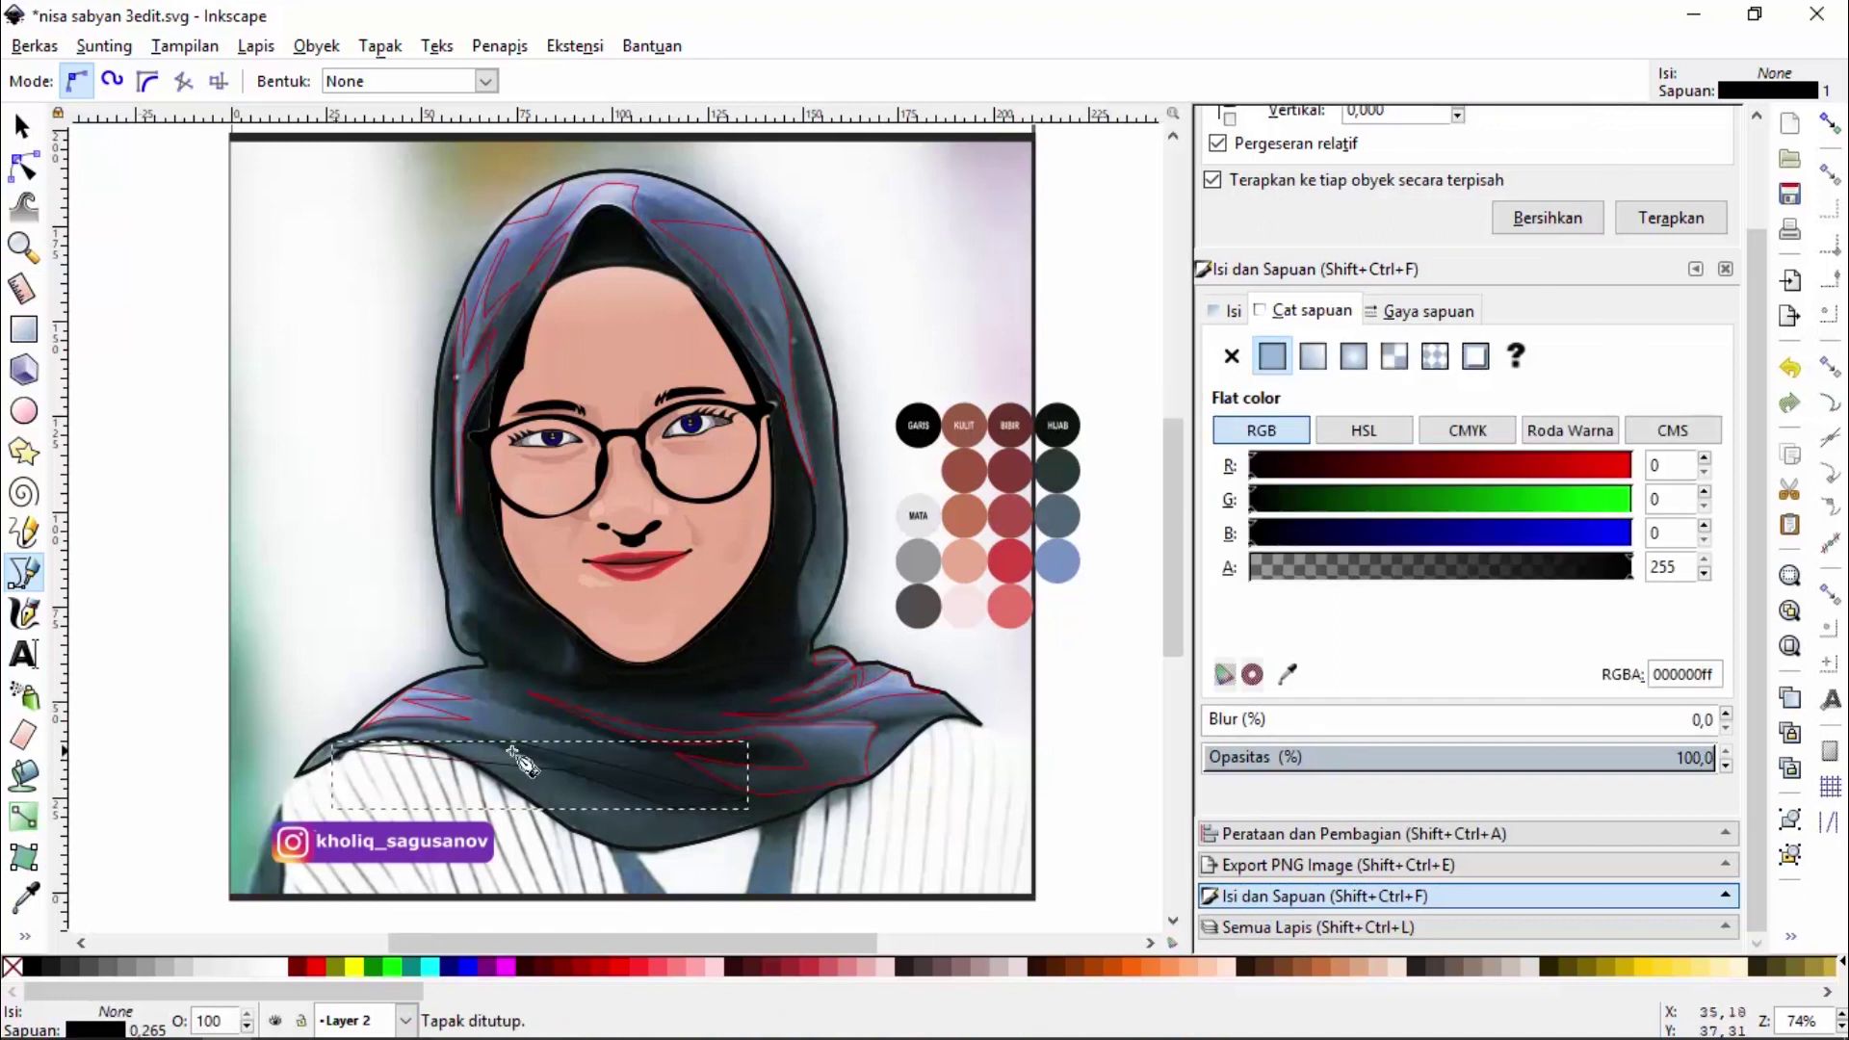
{"action": "left_click_drag", "start_coordinate": [1568, 508], "coordinate": [1642, 503]}
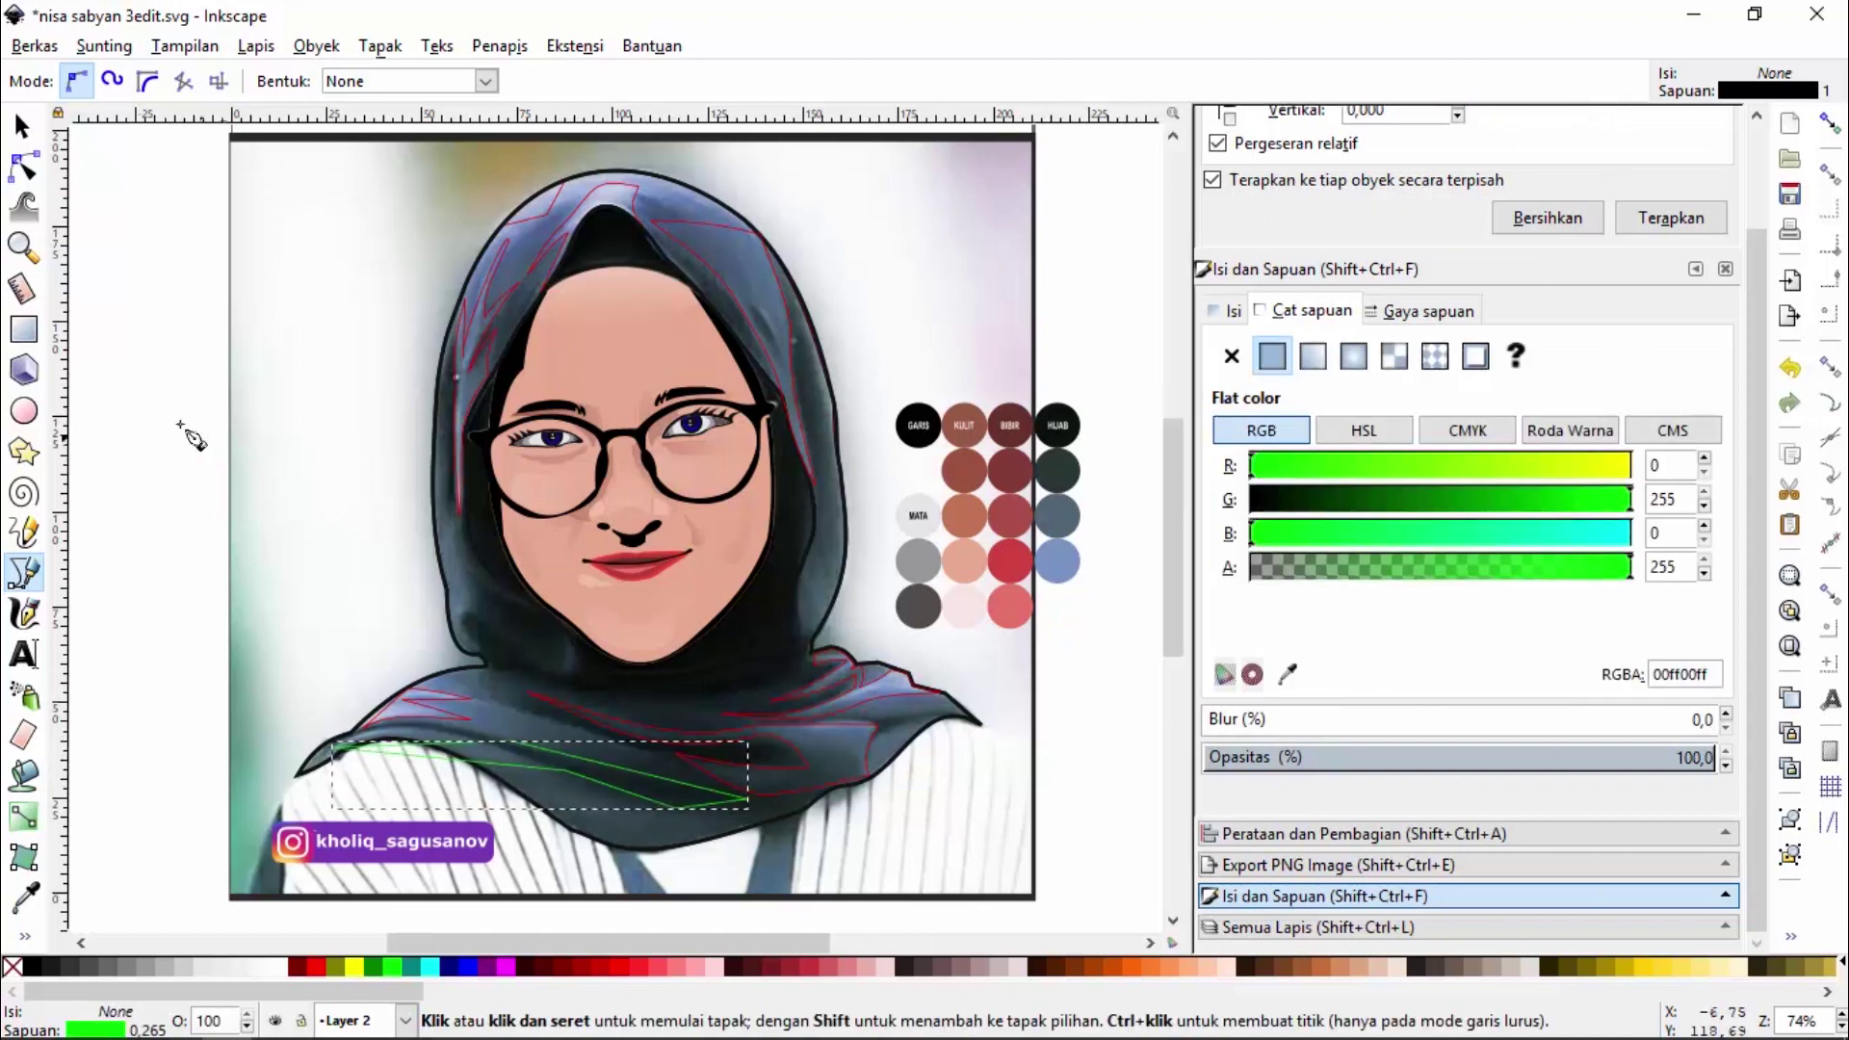
Curve the fold's upper and lower edges and add a node on the lower edge
{"action": "left_click", "coordinate": [23, 166]}
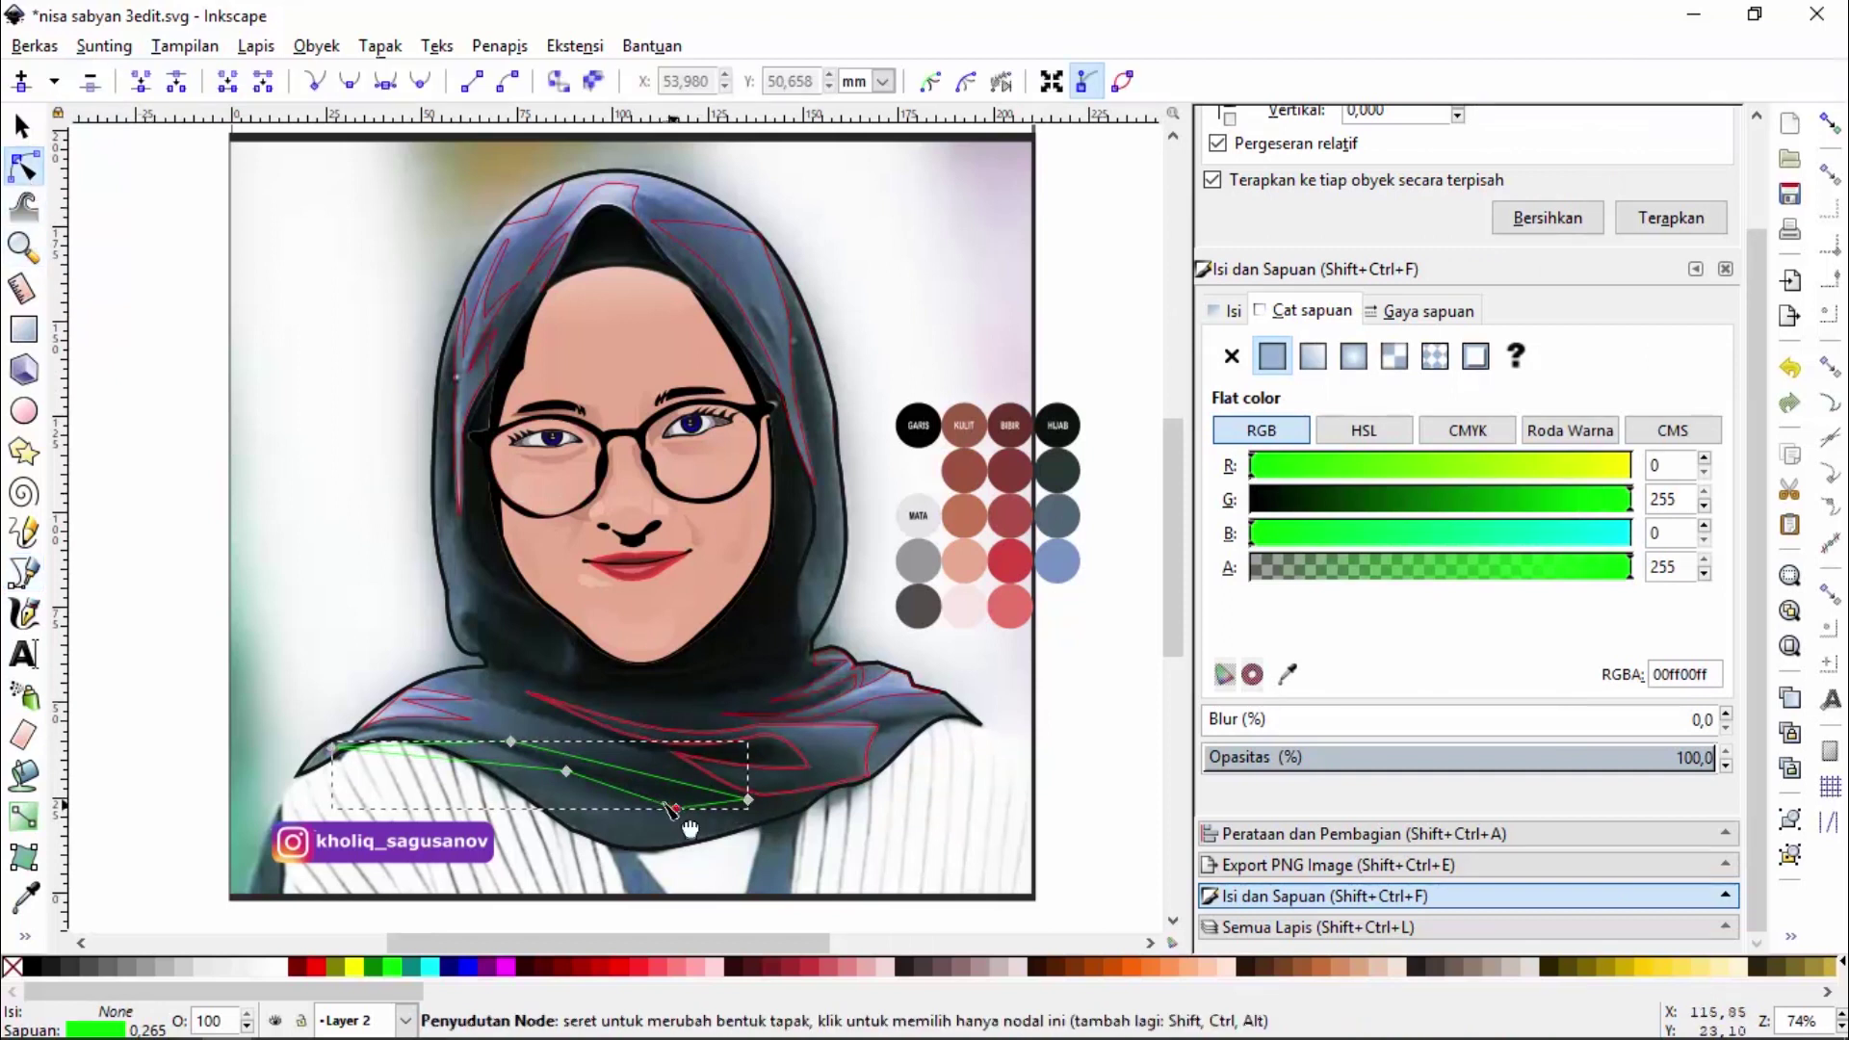
{"action": "left_click_drag", "start_coordinate": [621, 797], "coordinate": [719, 816]}
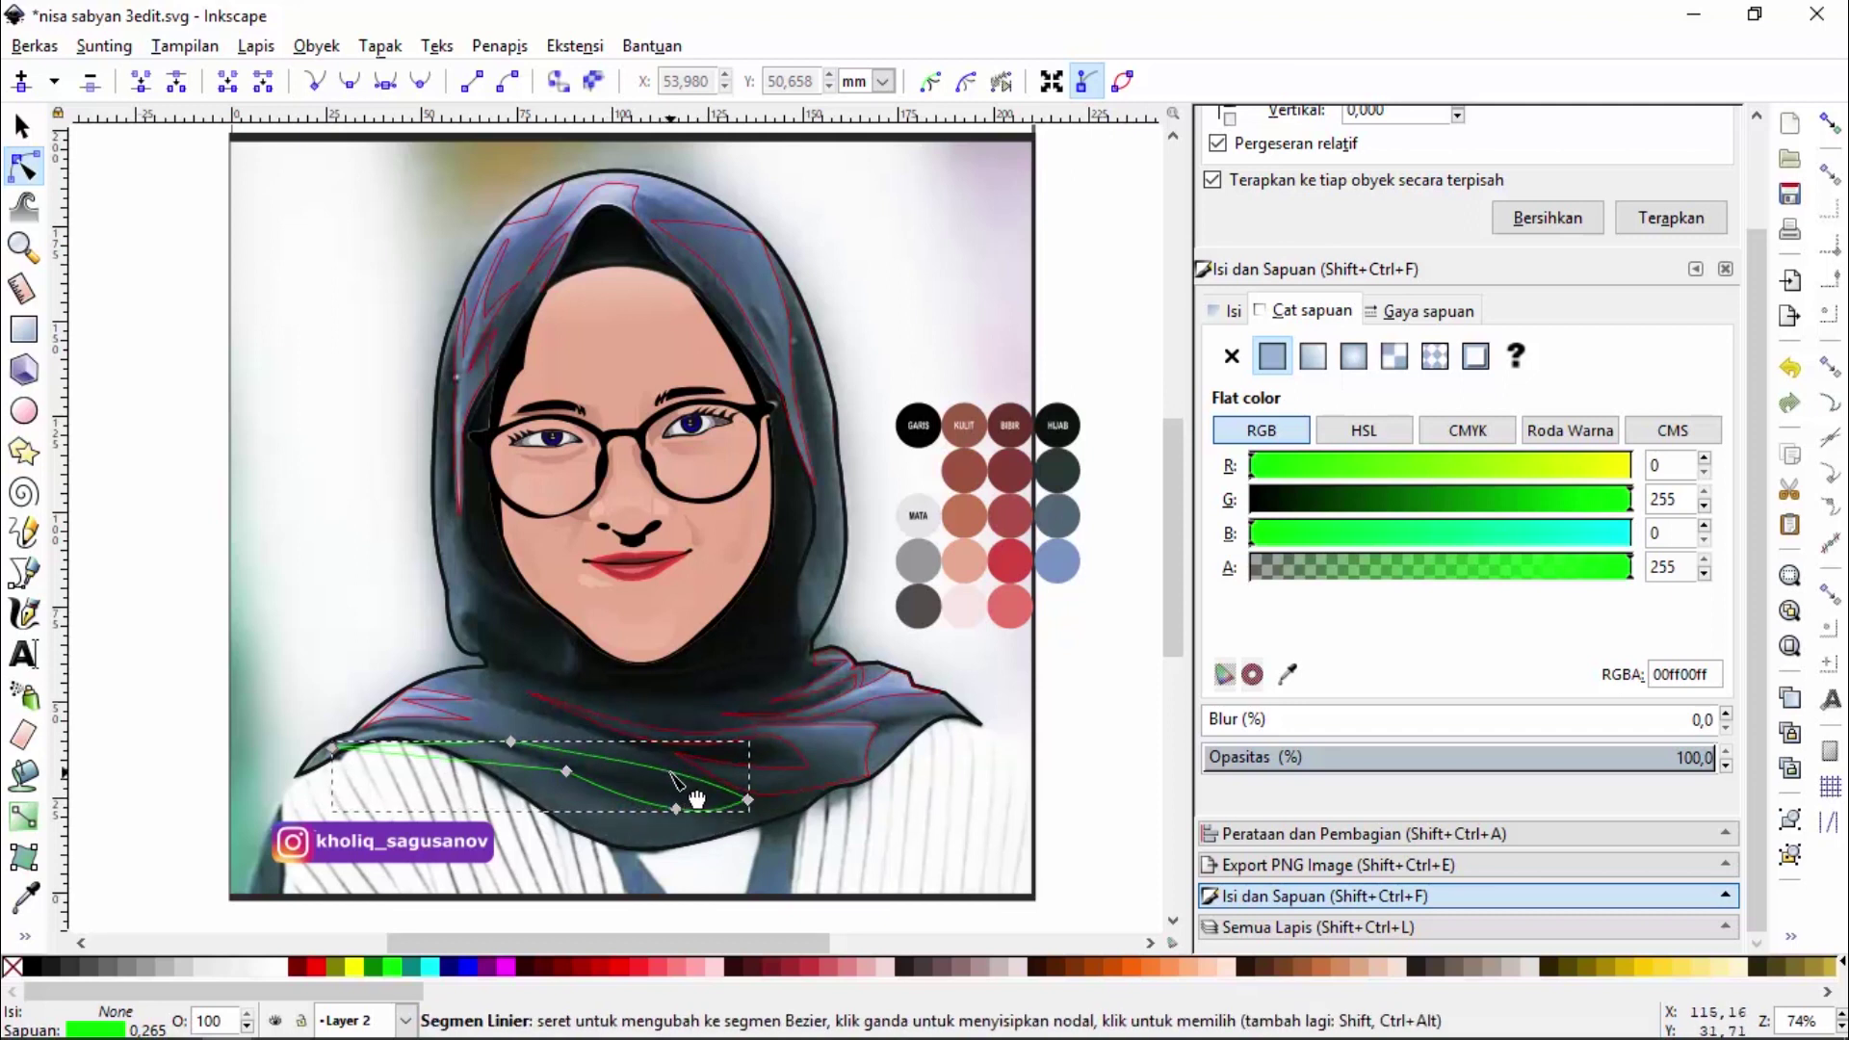
{"action": "mouse_move", "coordinate": [447, 752]}
{"action": "left_mouse_down"}
{"action": "mouse_move", "coordinate": [433, 724]}
{"action": "mouse_move", "coordinate": [398, 727]}
{"action": "left_mouse_up"}
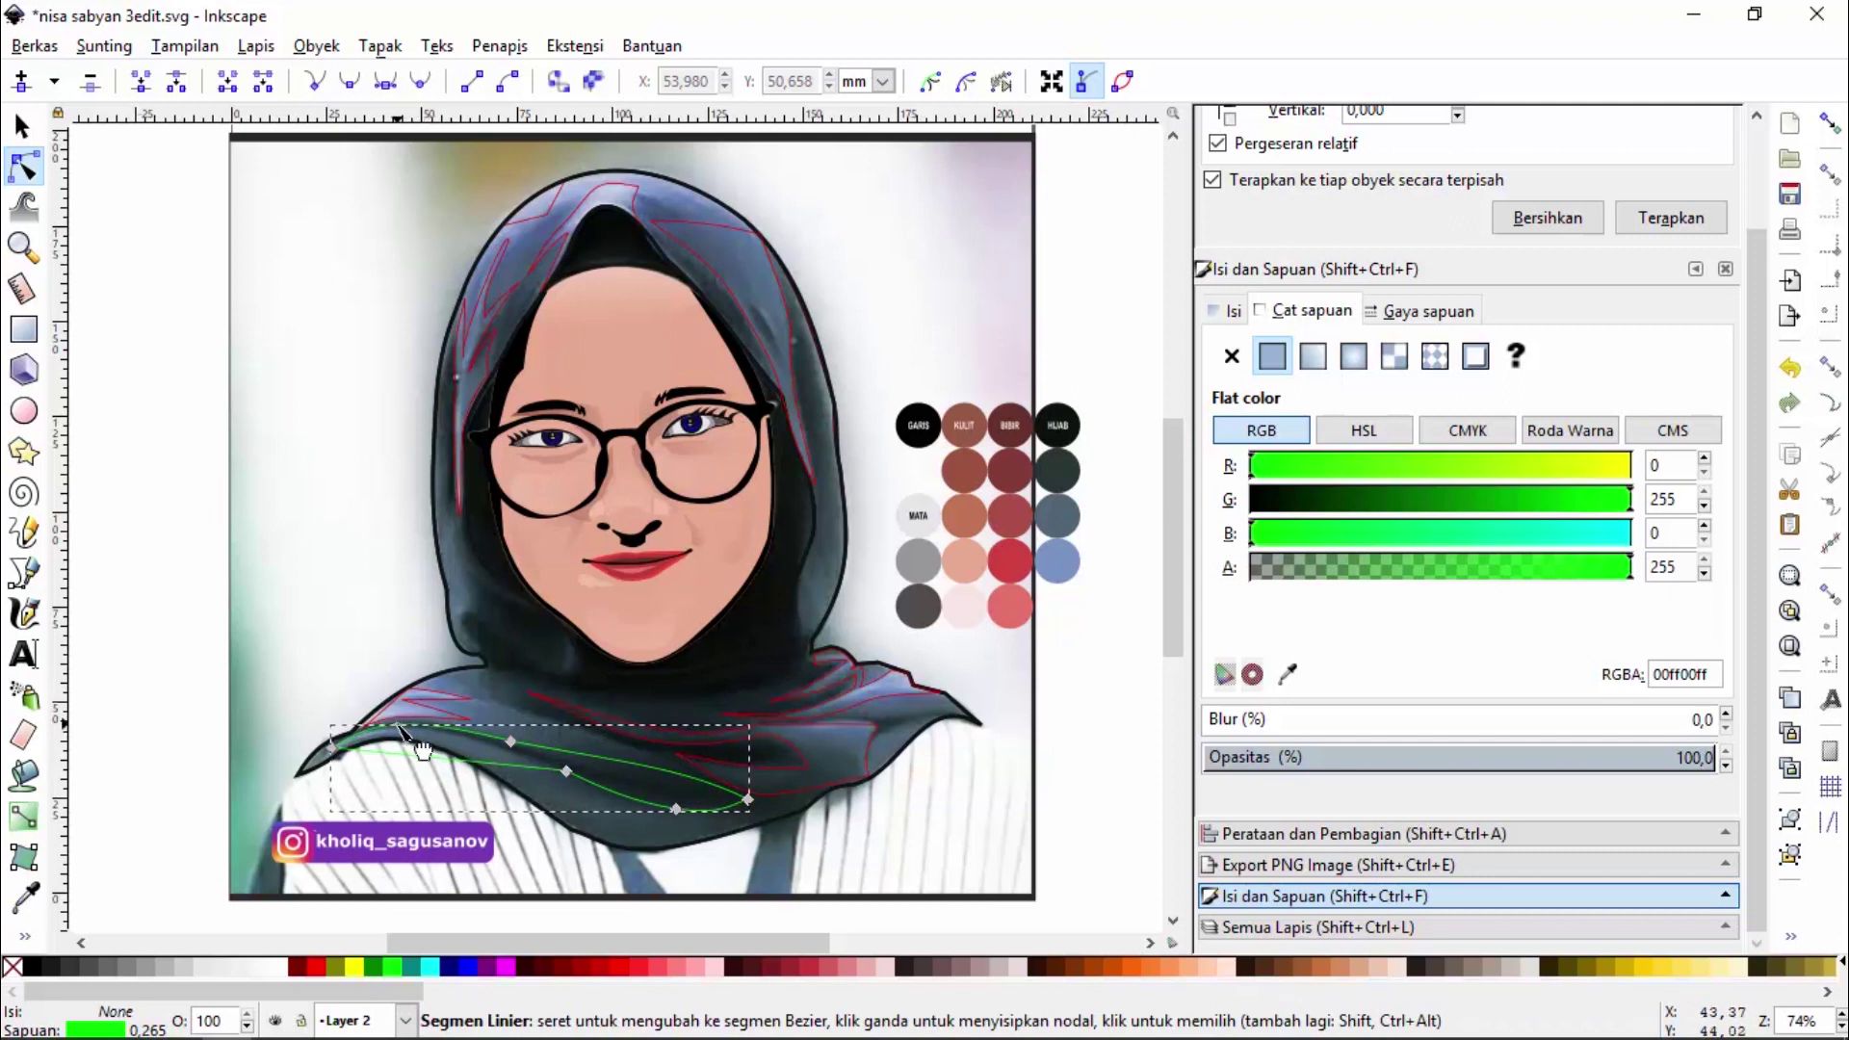
{"action": "left_click_drag", "start_coordinate": [392, 725], "coordinate": [427, 733]}
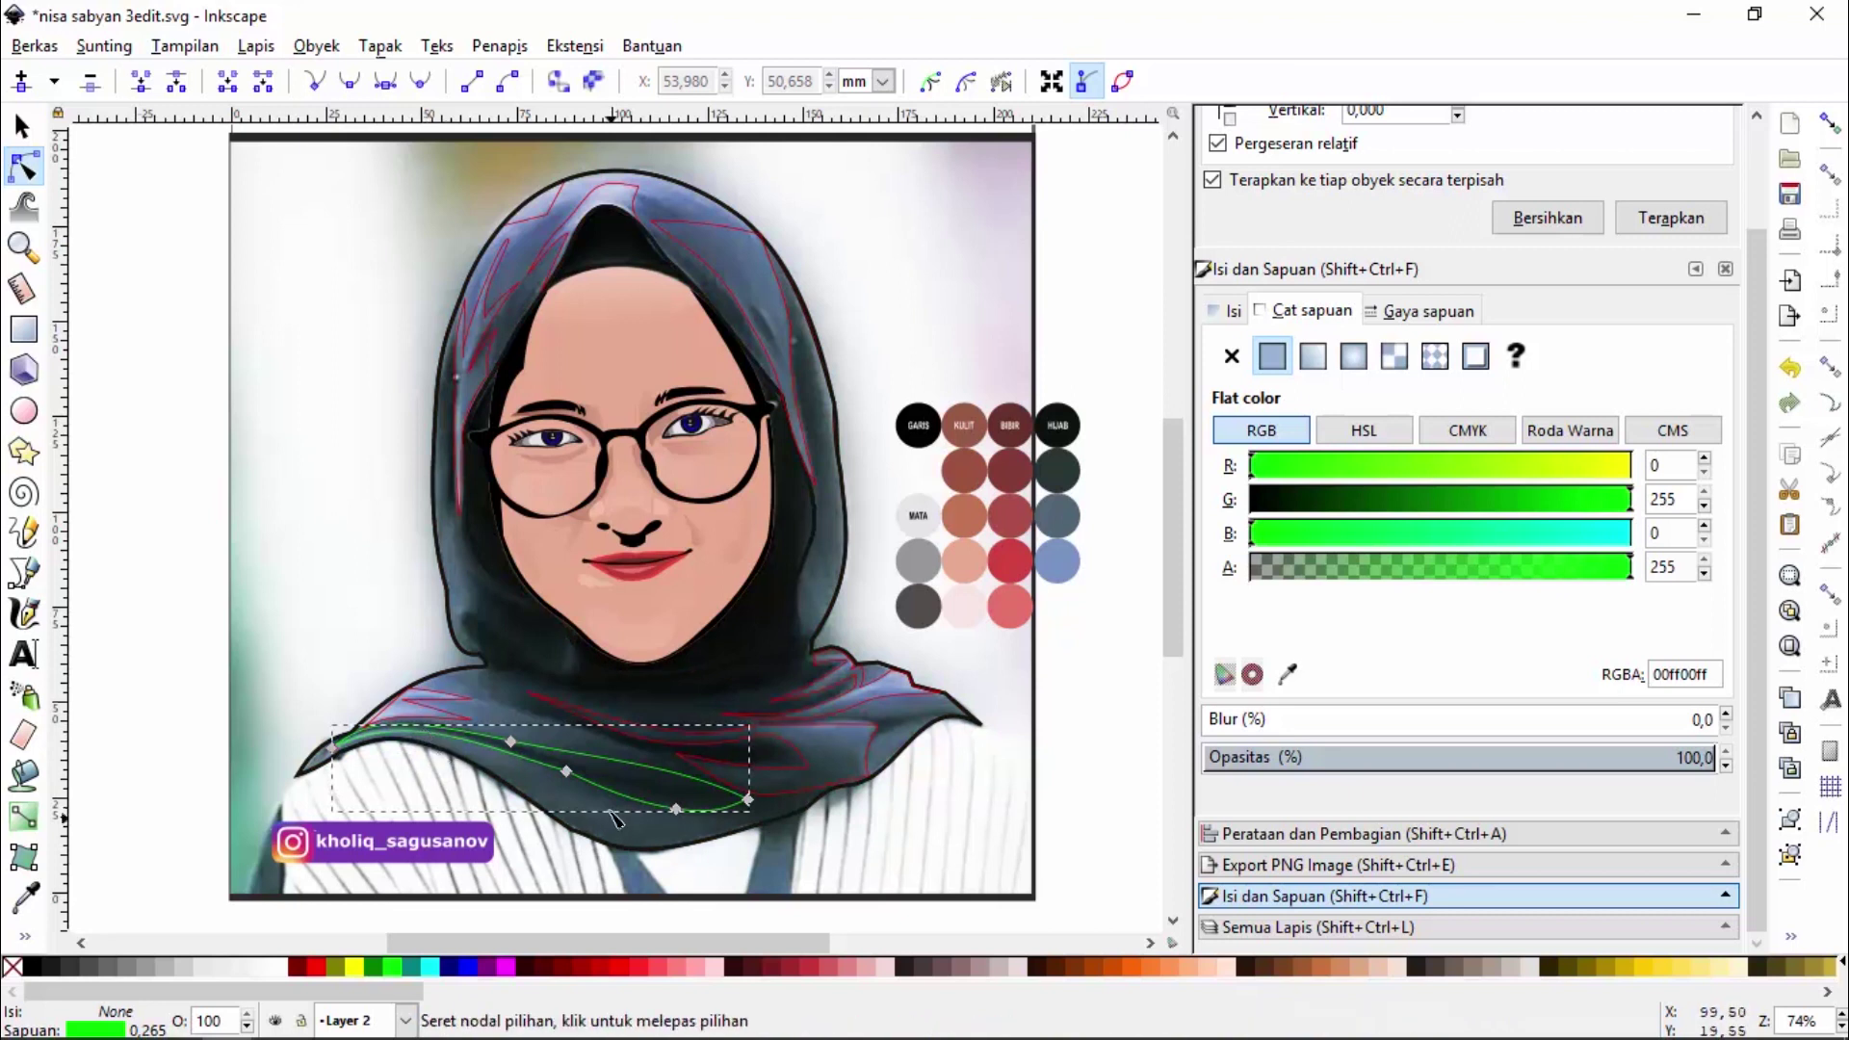
{"action": "left_click_drag", "start_coordinate": [652, 784], "coordinate": [654, 802]}
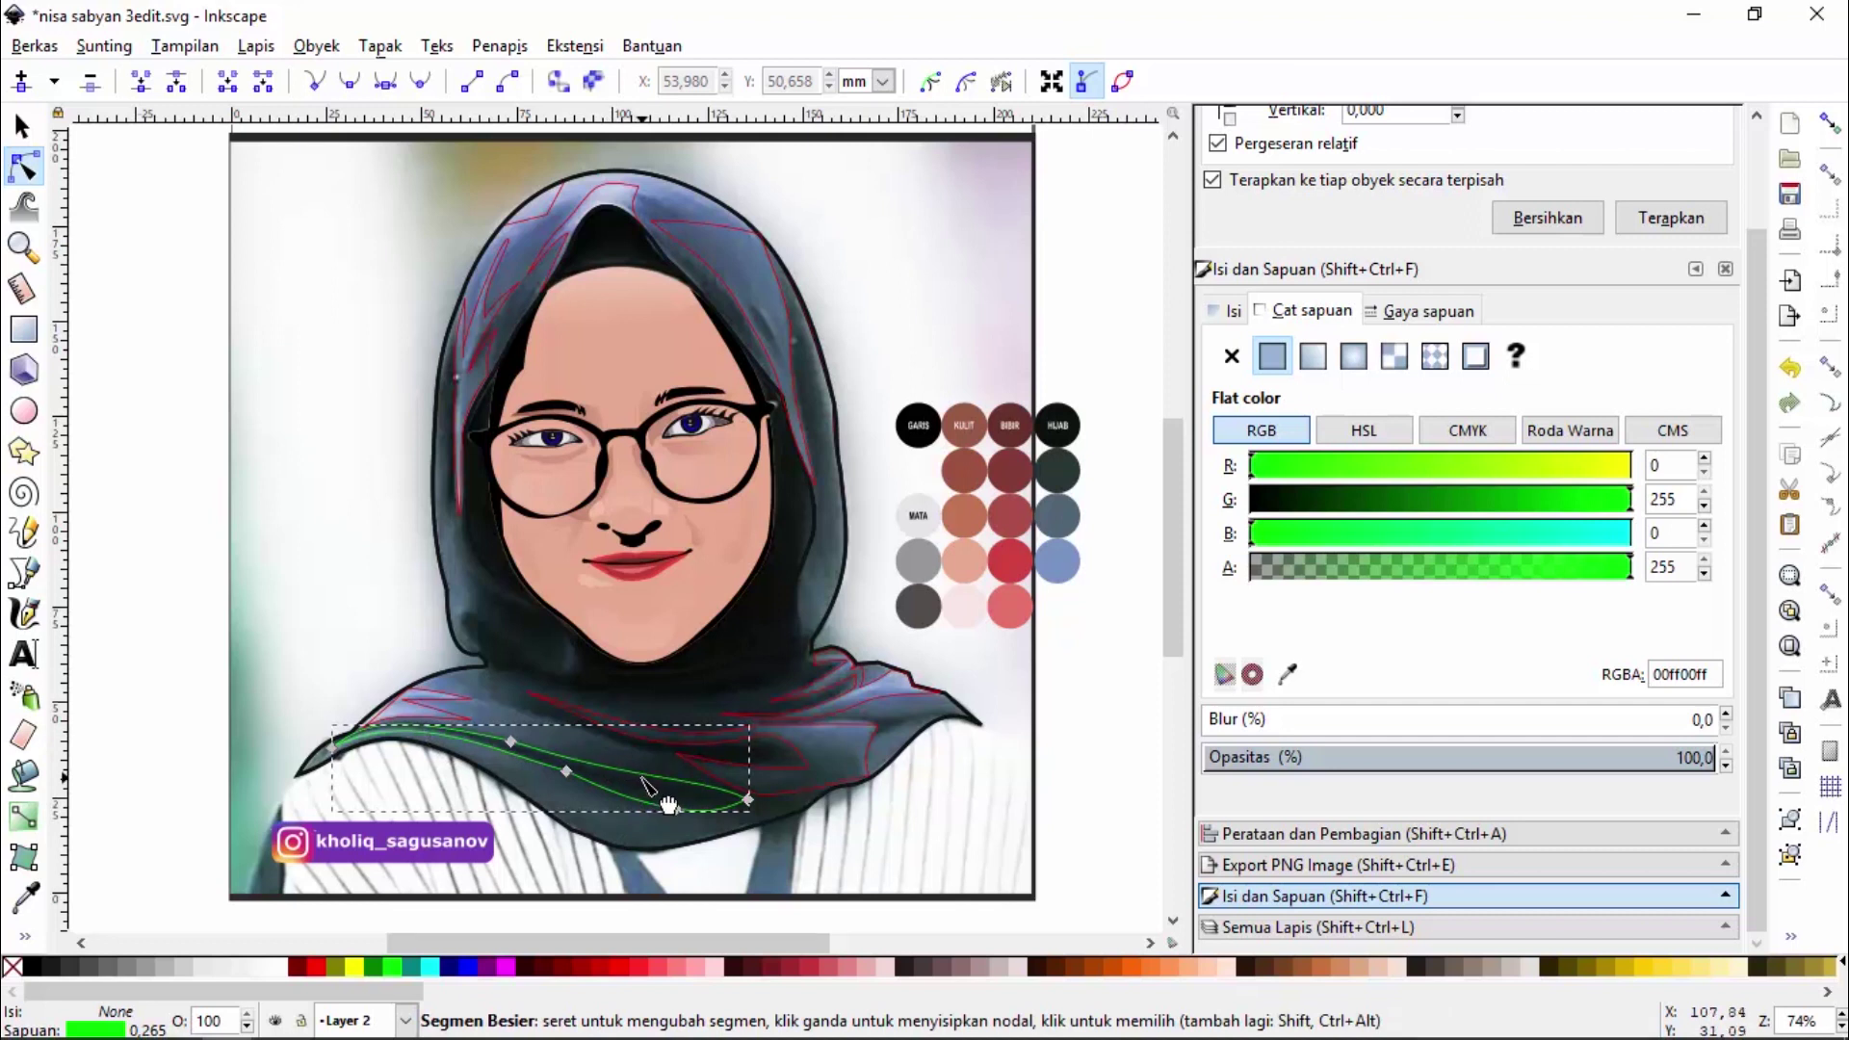
{"action": "double_click", "coordinate": [672, 807]}
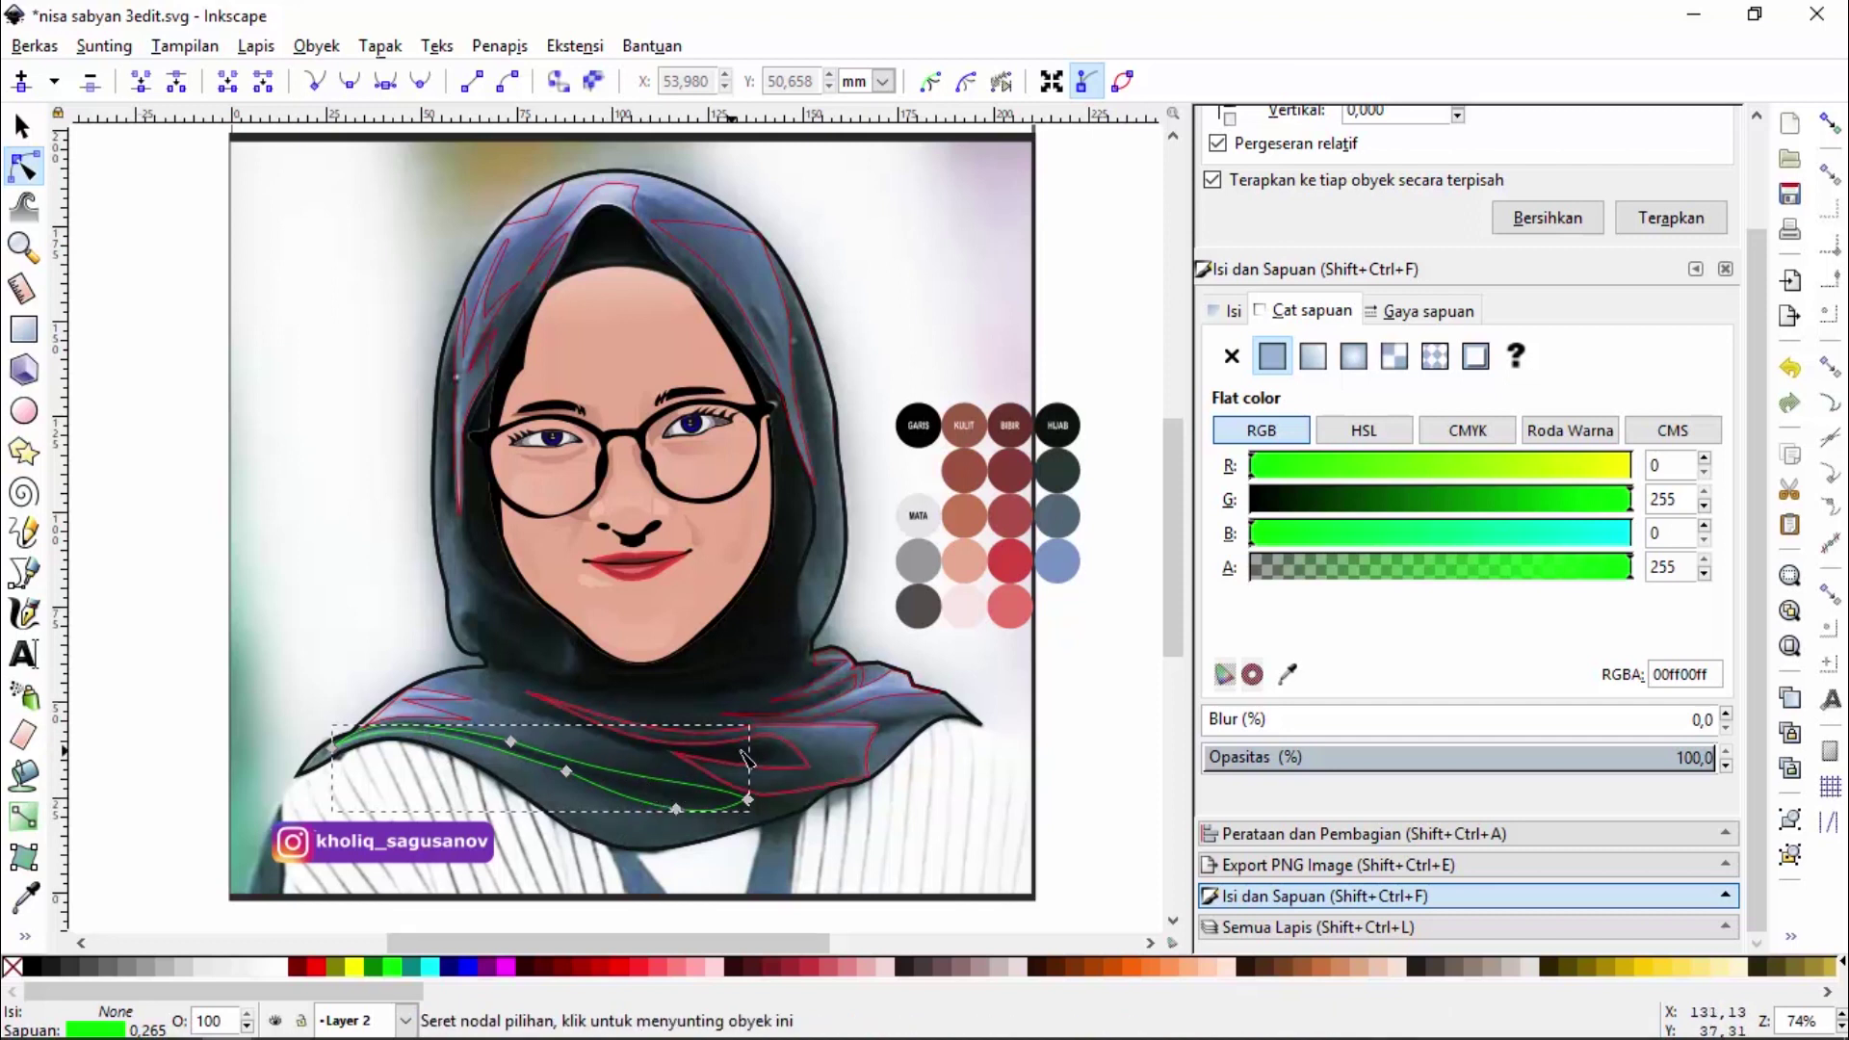
{"action": "left_click", "coordinate": [25, 574]}
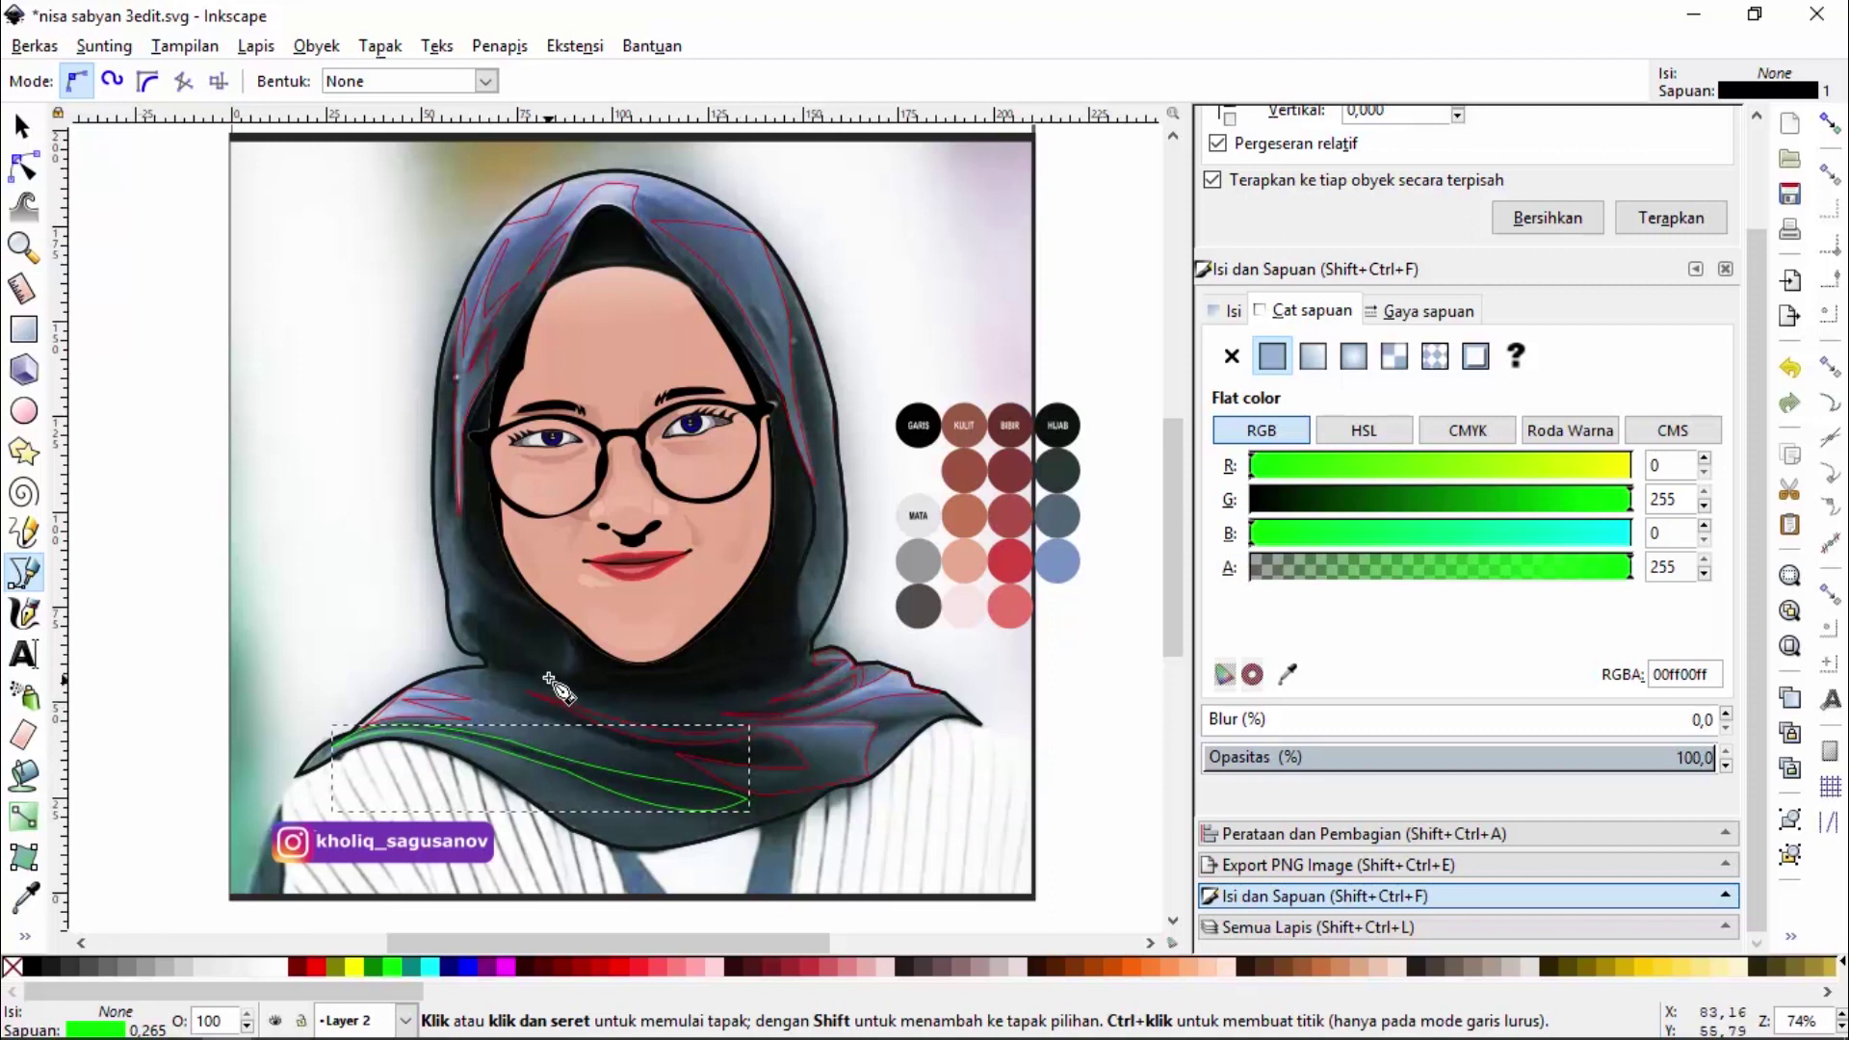
Draw a small closed fold shape beside the chin with a green outline
{"action": "left_click", "coordinate": [544, 669]}
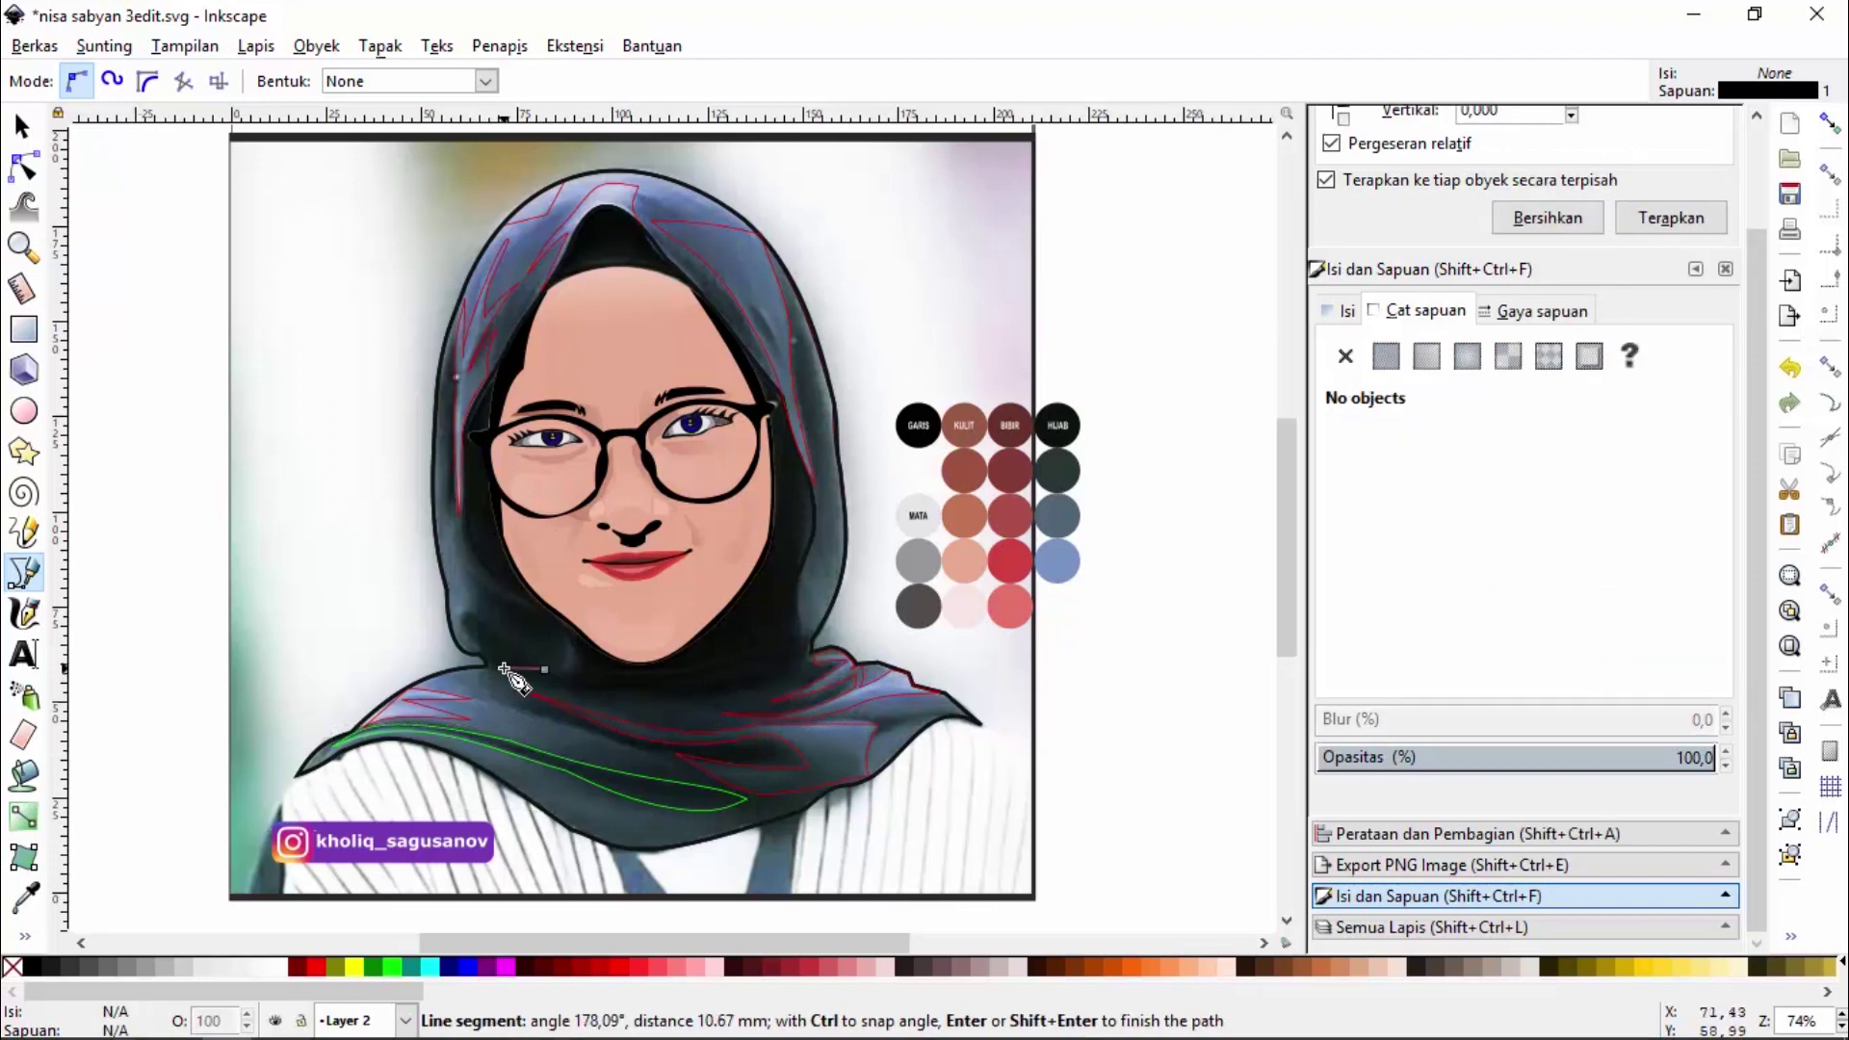
{"action": "left_click", "coordinate": [473, 637]}
{"action": "left_click", "coordinate": [489, 626]}
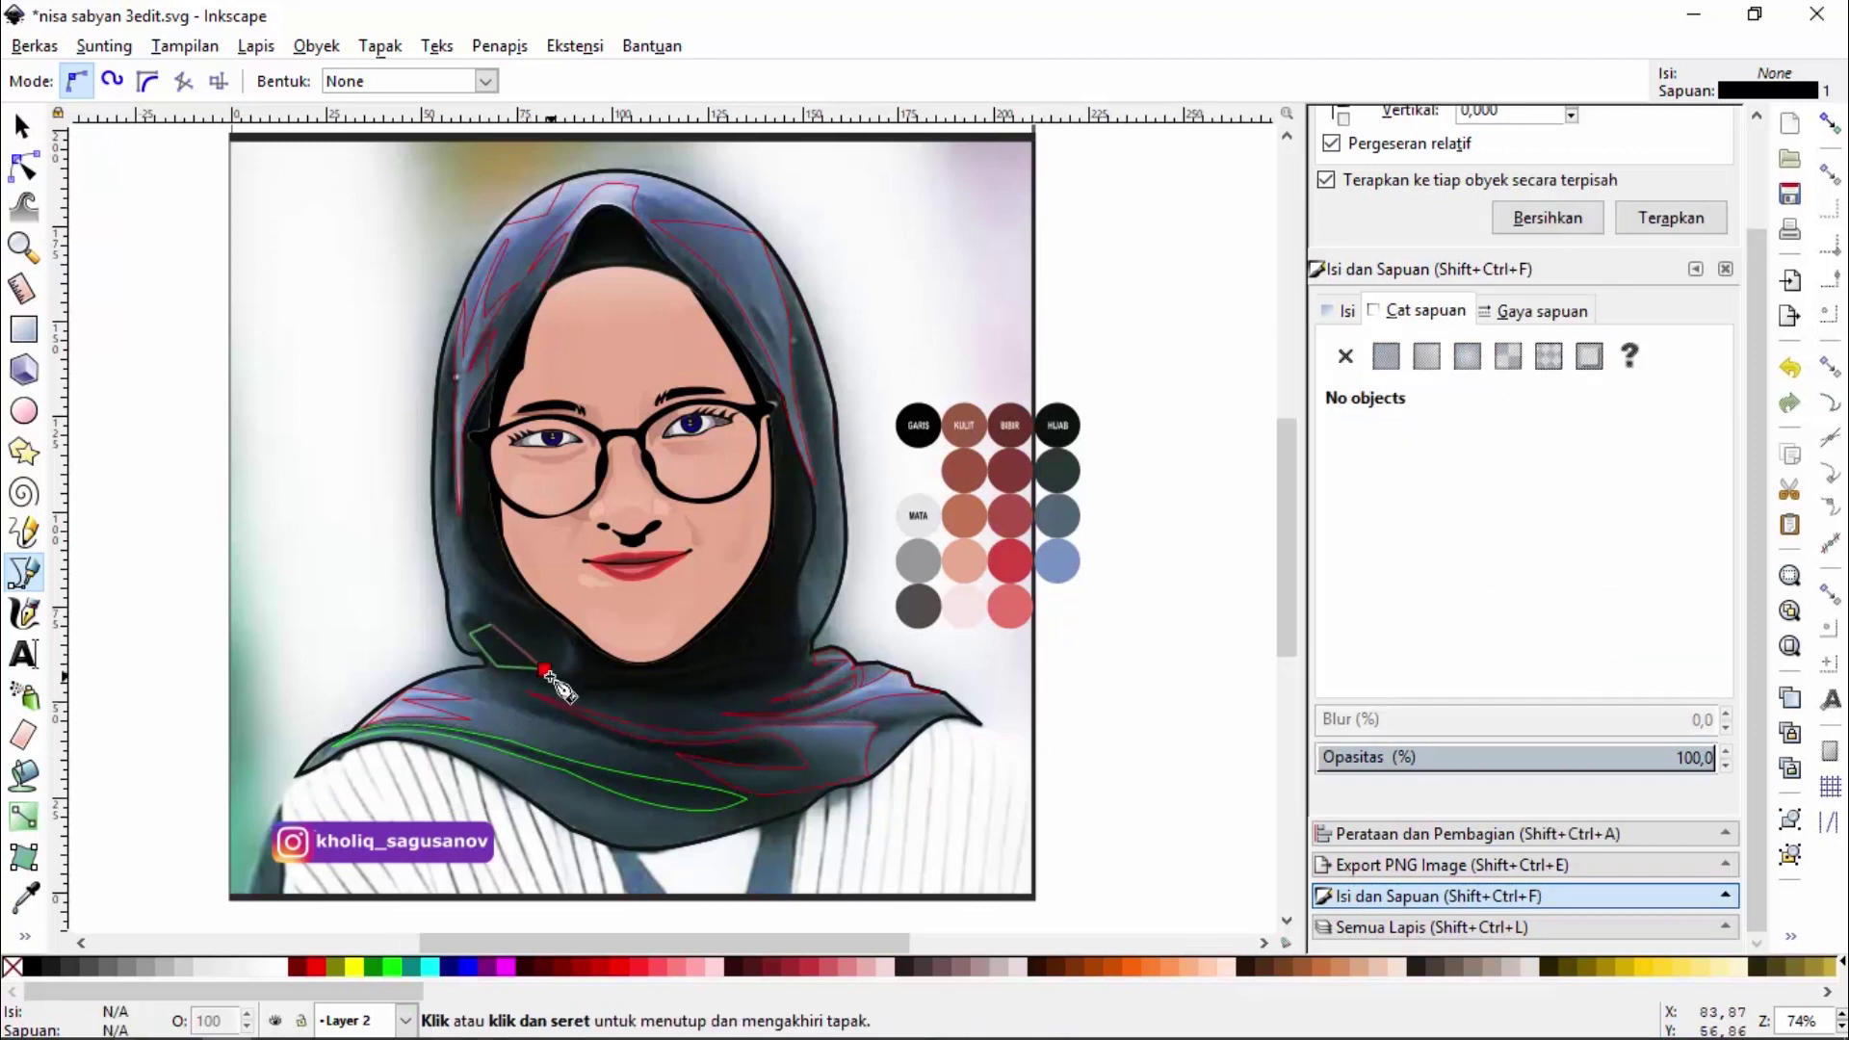
{"action": "left_click", "coordinate": [546, 669]}
{"action": "left_click_drag", "start_coordinate": [1622, 511], "coordinate": [1671, 513]}
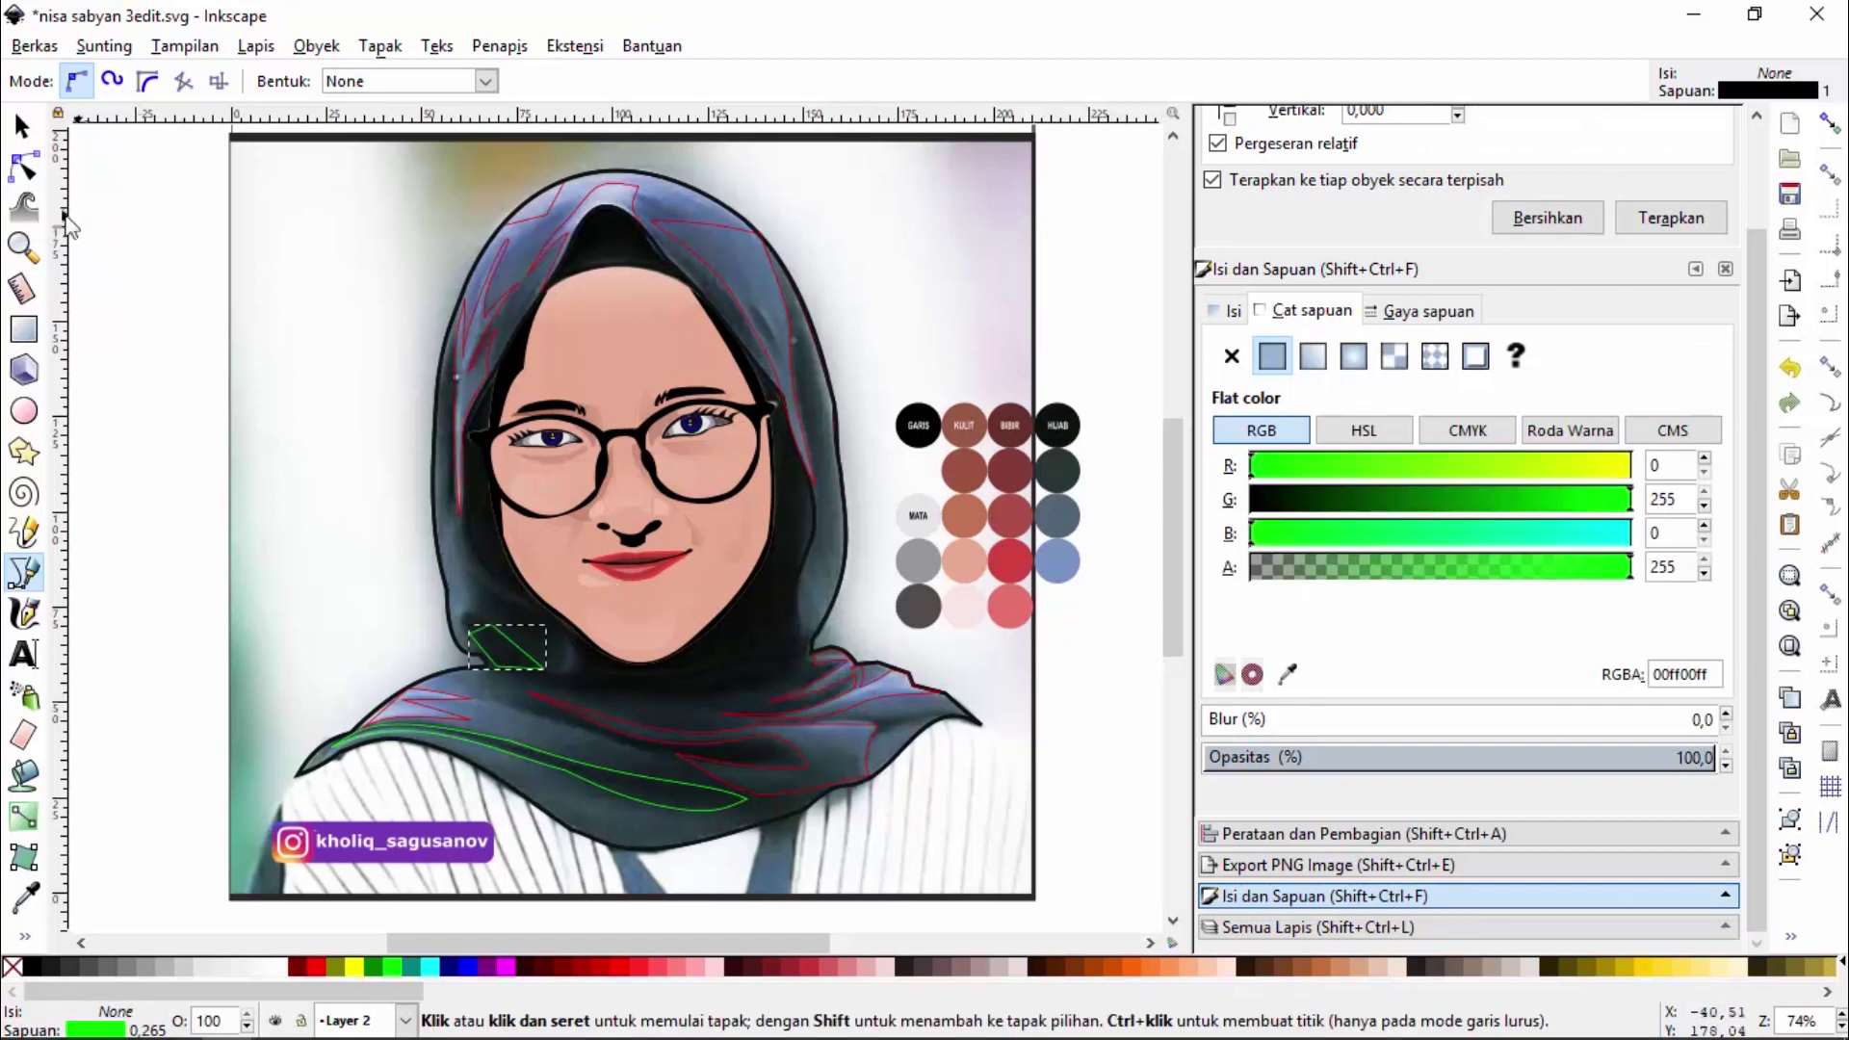
Zoom in on the face and bend the small fold's edges and bottom point into leaf-like curves
{"action": "left_click", "coordinate": [23, 247]}
{"action": "left_click_drag", "start_coordinate": [371, 299], "coordinate": [731, 759]}
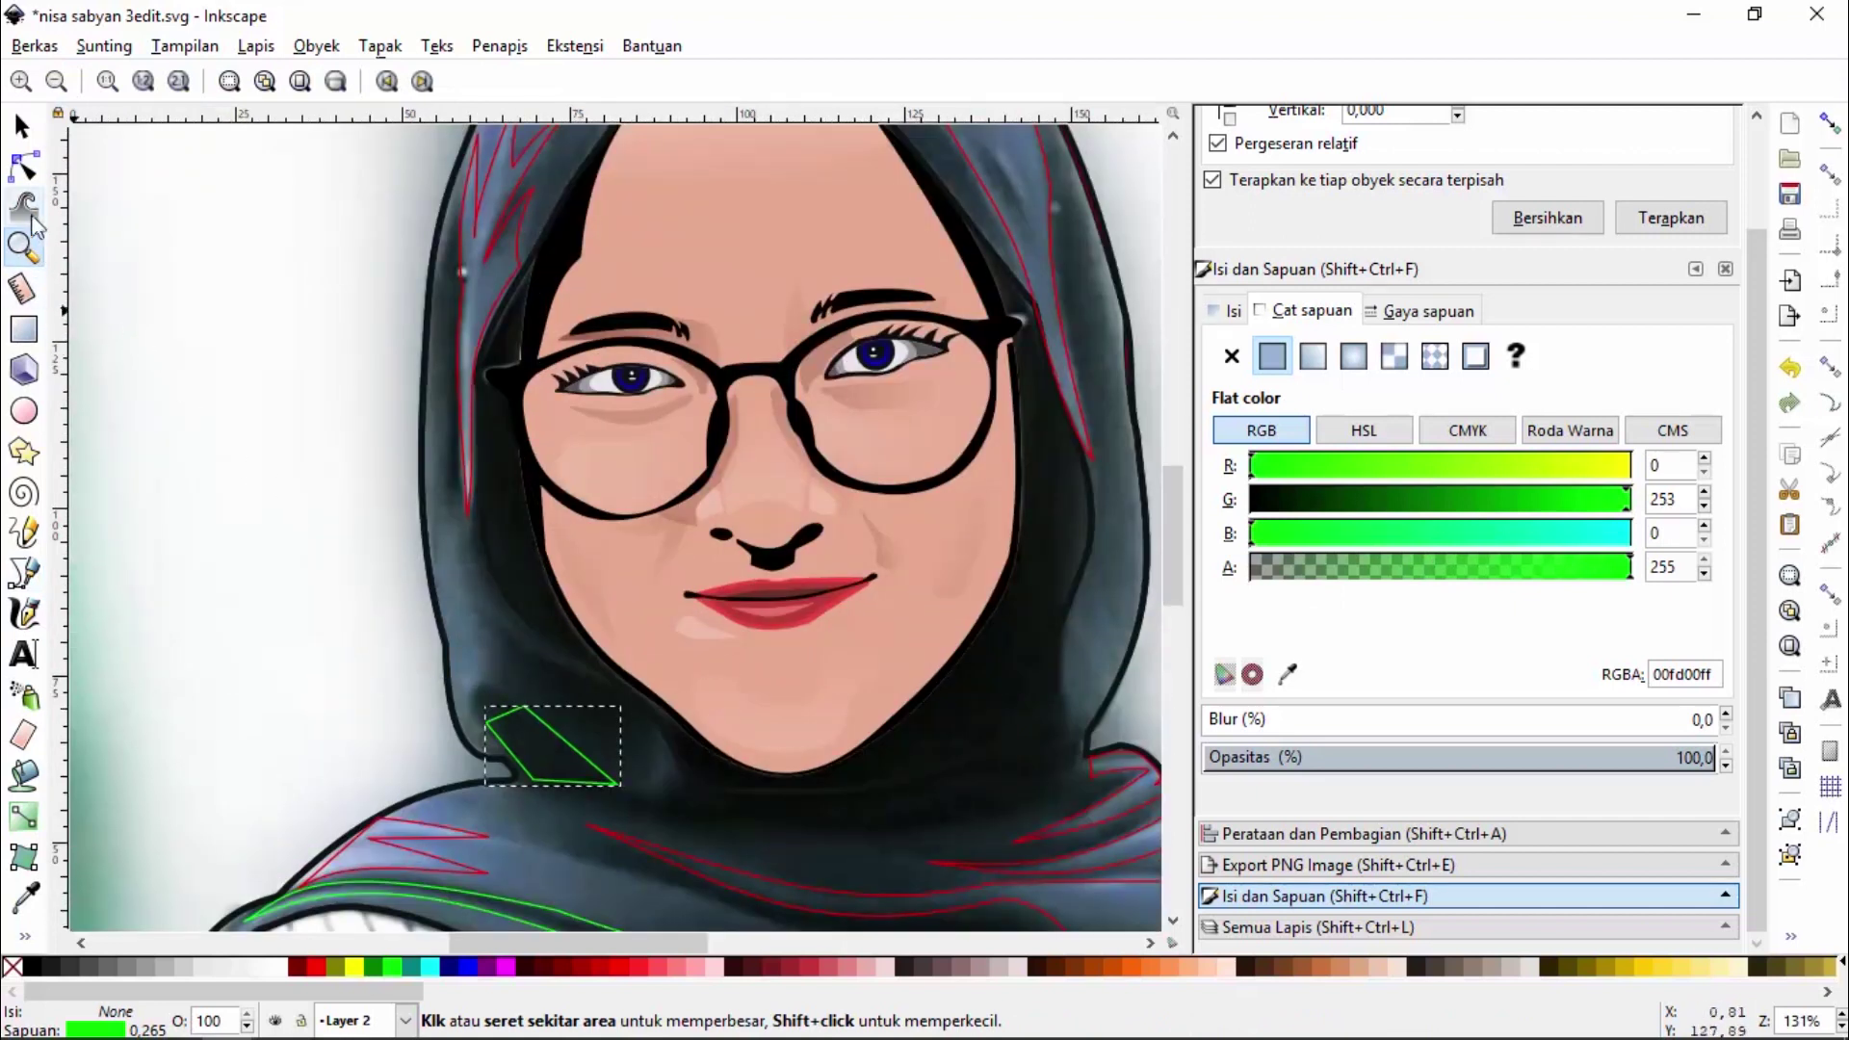
{"action": "left_click", "coordinate": [23, 167]}
{"action": "left_click_drag", "start_coordinate": [505, 715], "coordinate": [571, 758]}
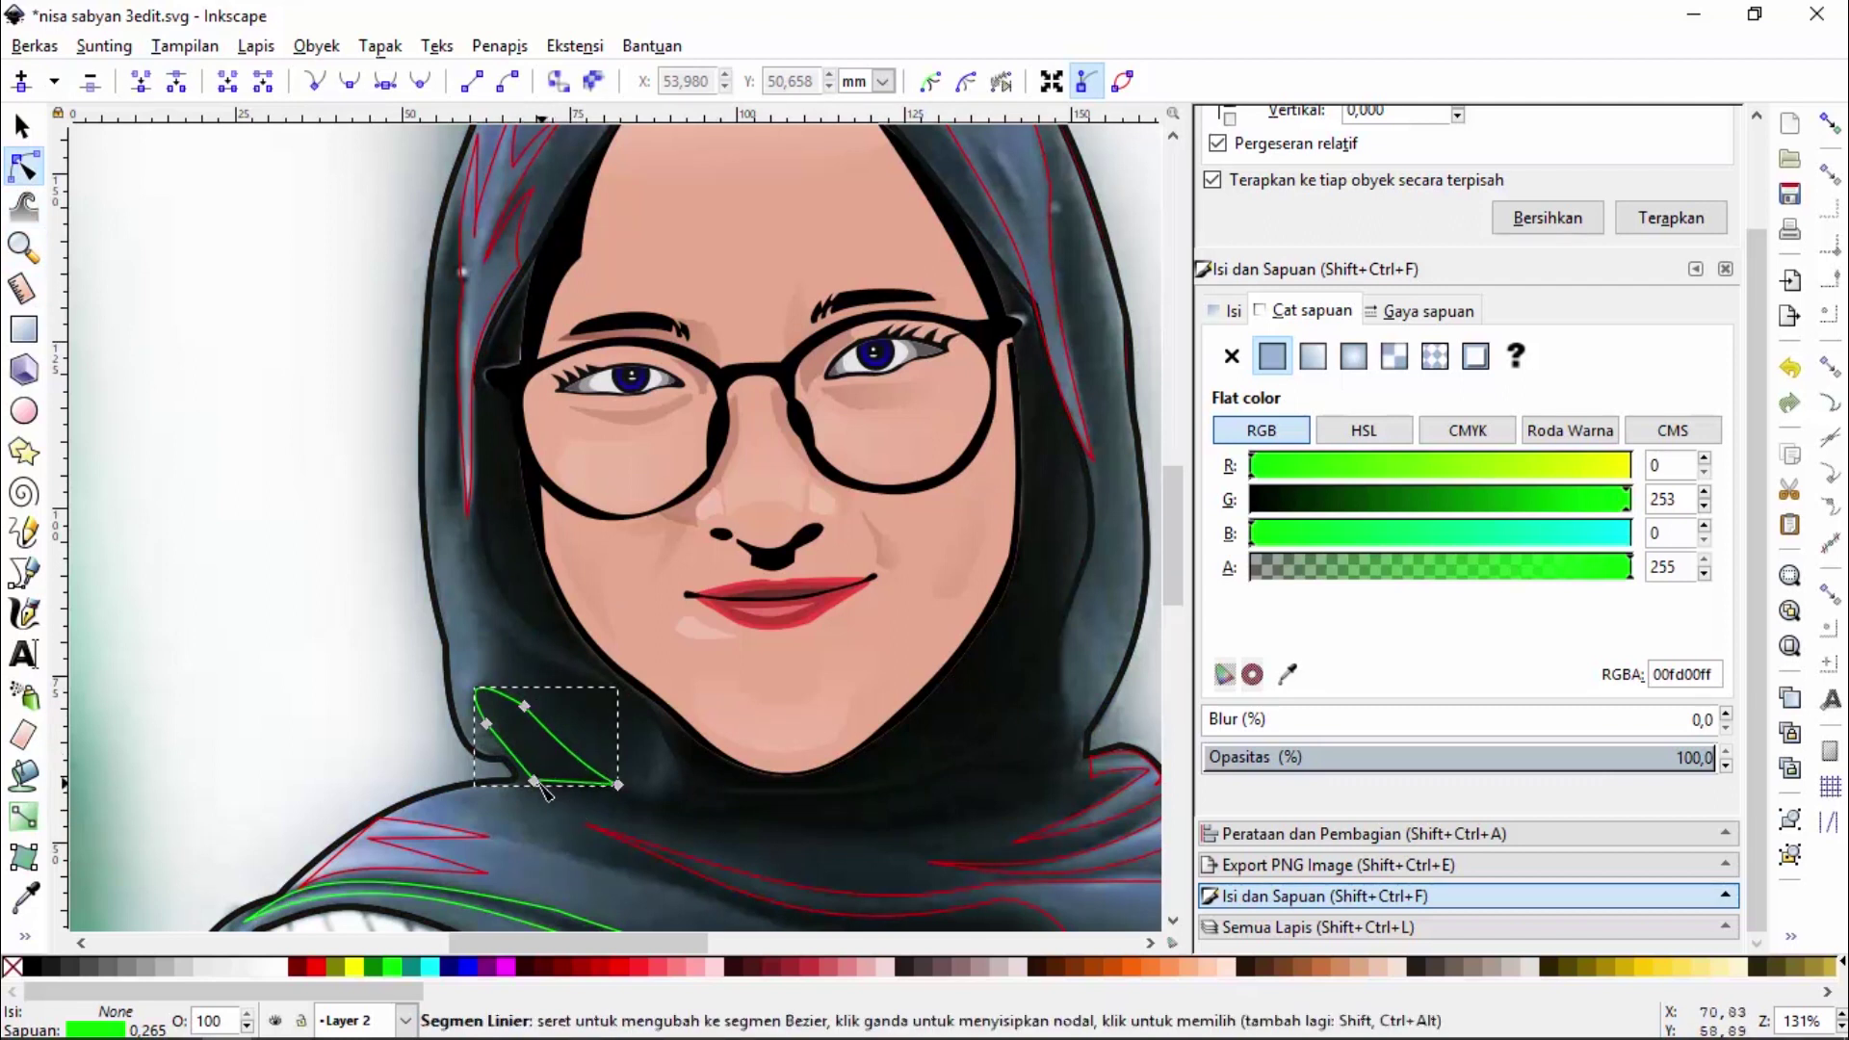
{"action": "left_click_drag", "start_coordinate": [536, 780], "coordinate": [629, 799]}
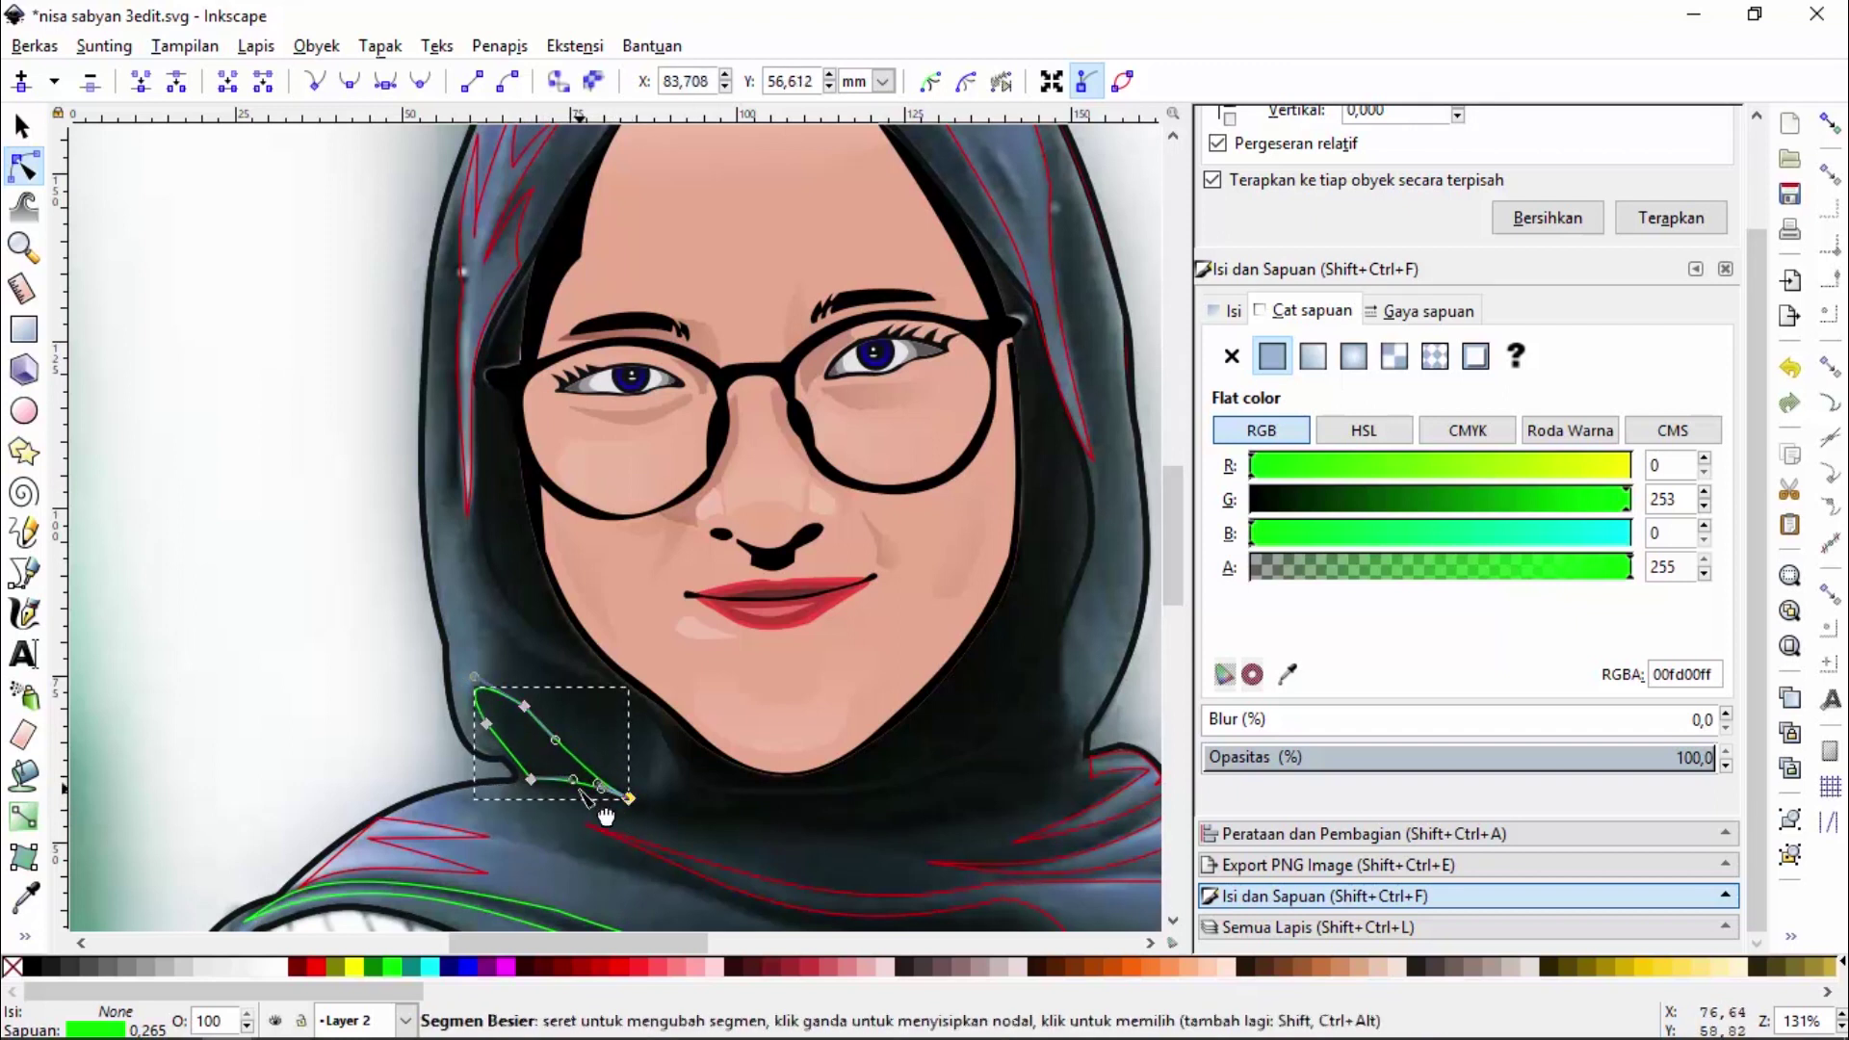
Trace a narrow closed fold down the hijab's left edge with its outline green set to 255
{"action": "left_click", "coordinate": [26, 574]}
{"action": "left_click", "coordinate": [460, 200]}
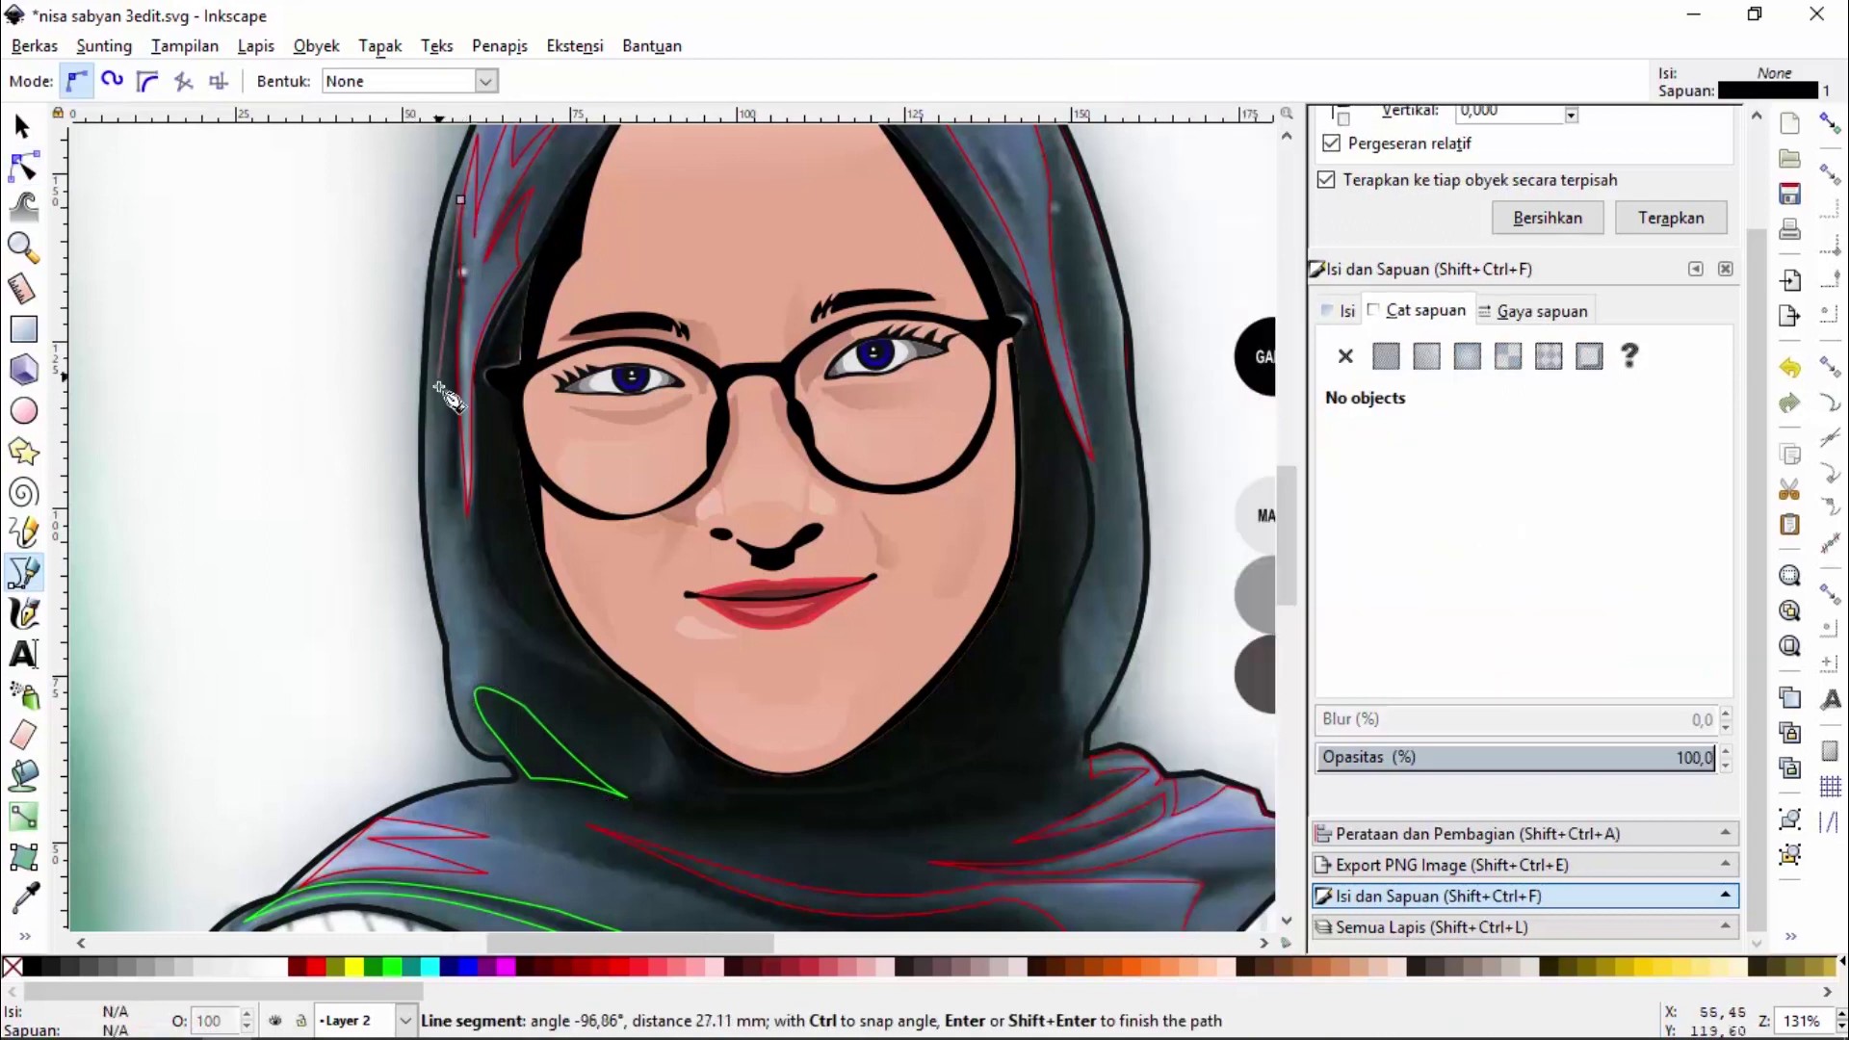
{"action": "left_click", "coordinate": [433, 548]}
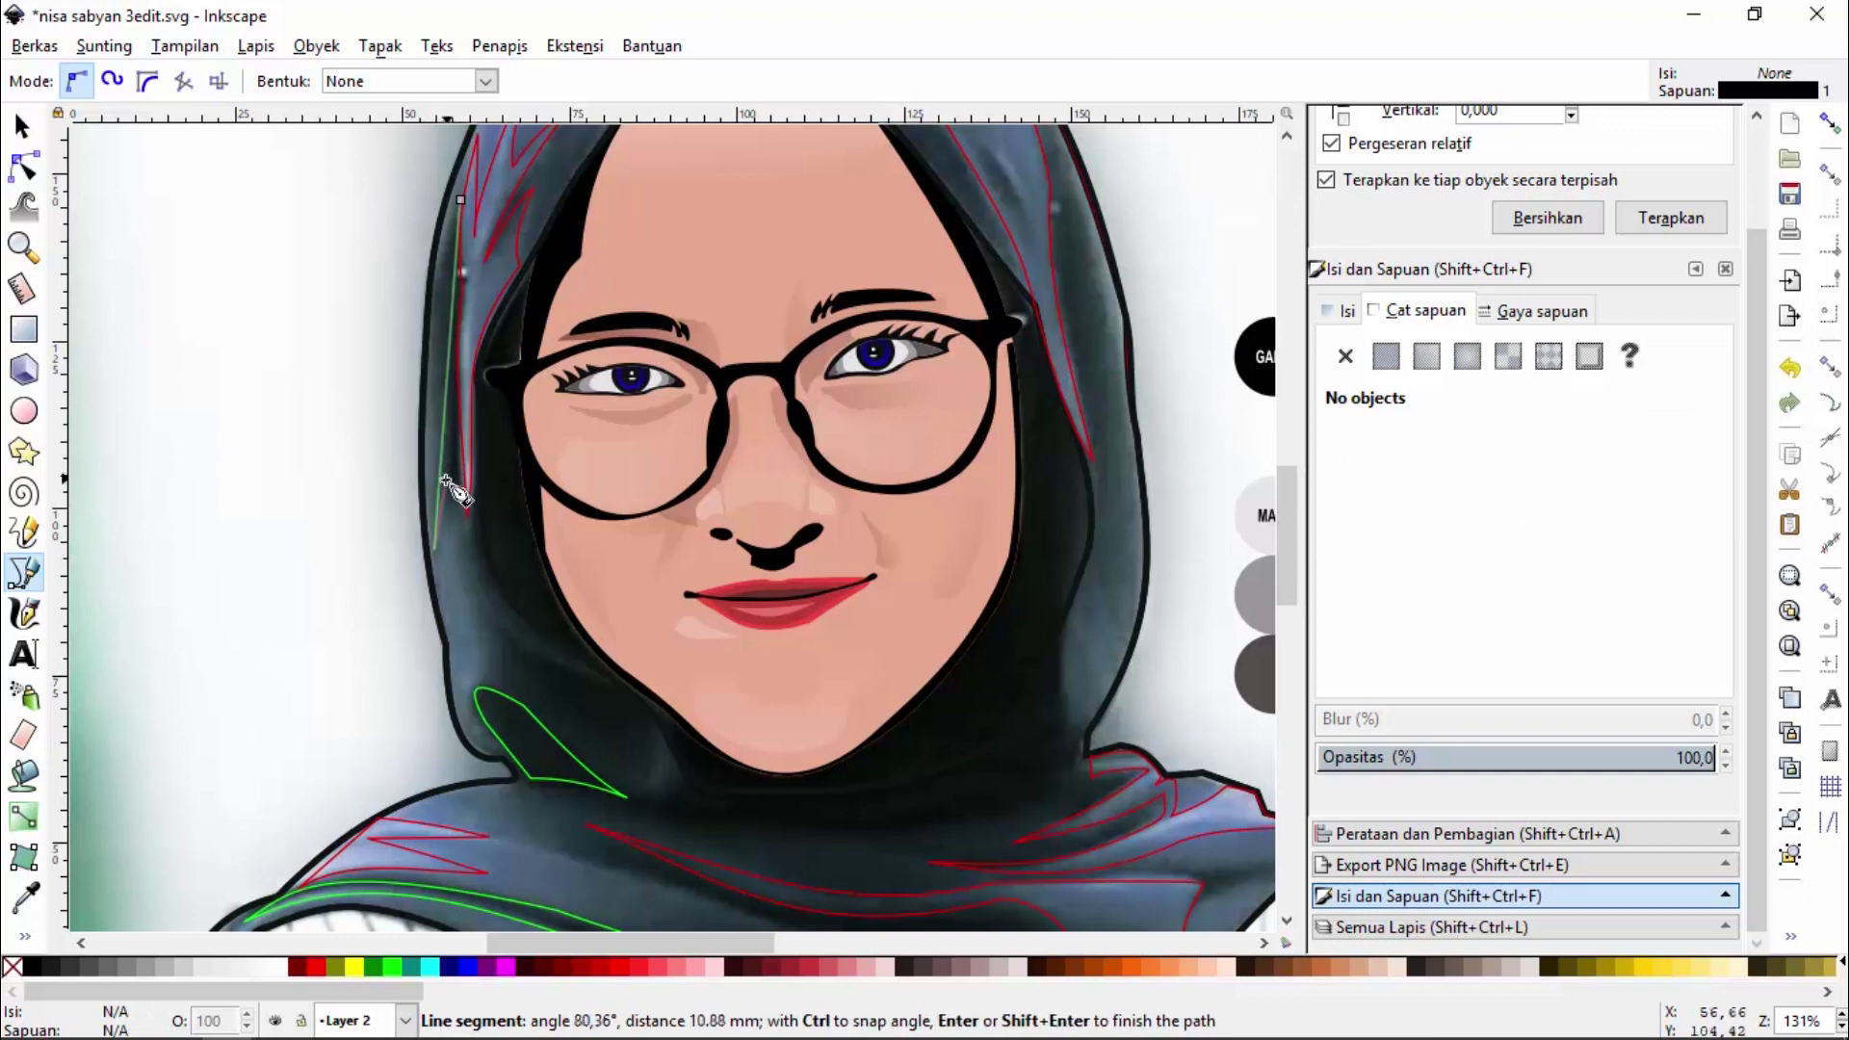
{"action": "left_click", "coordinate": [445, 484]}
{"action": "left_click", "coordinate": [464, 523]}
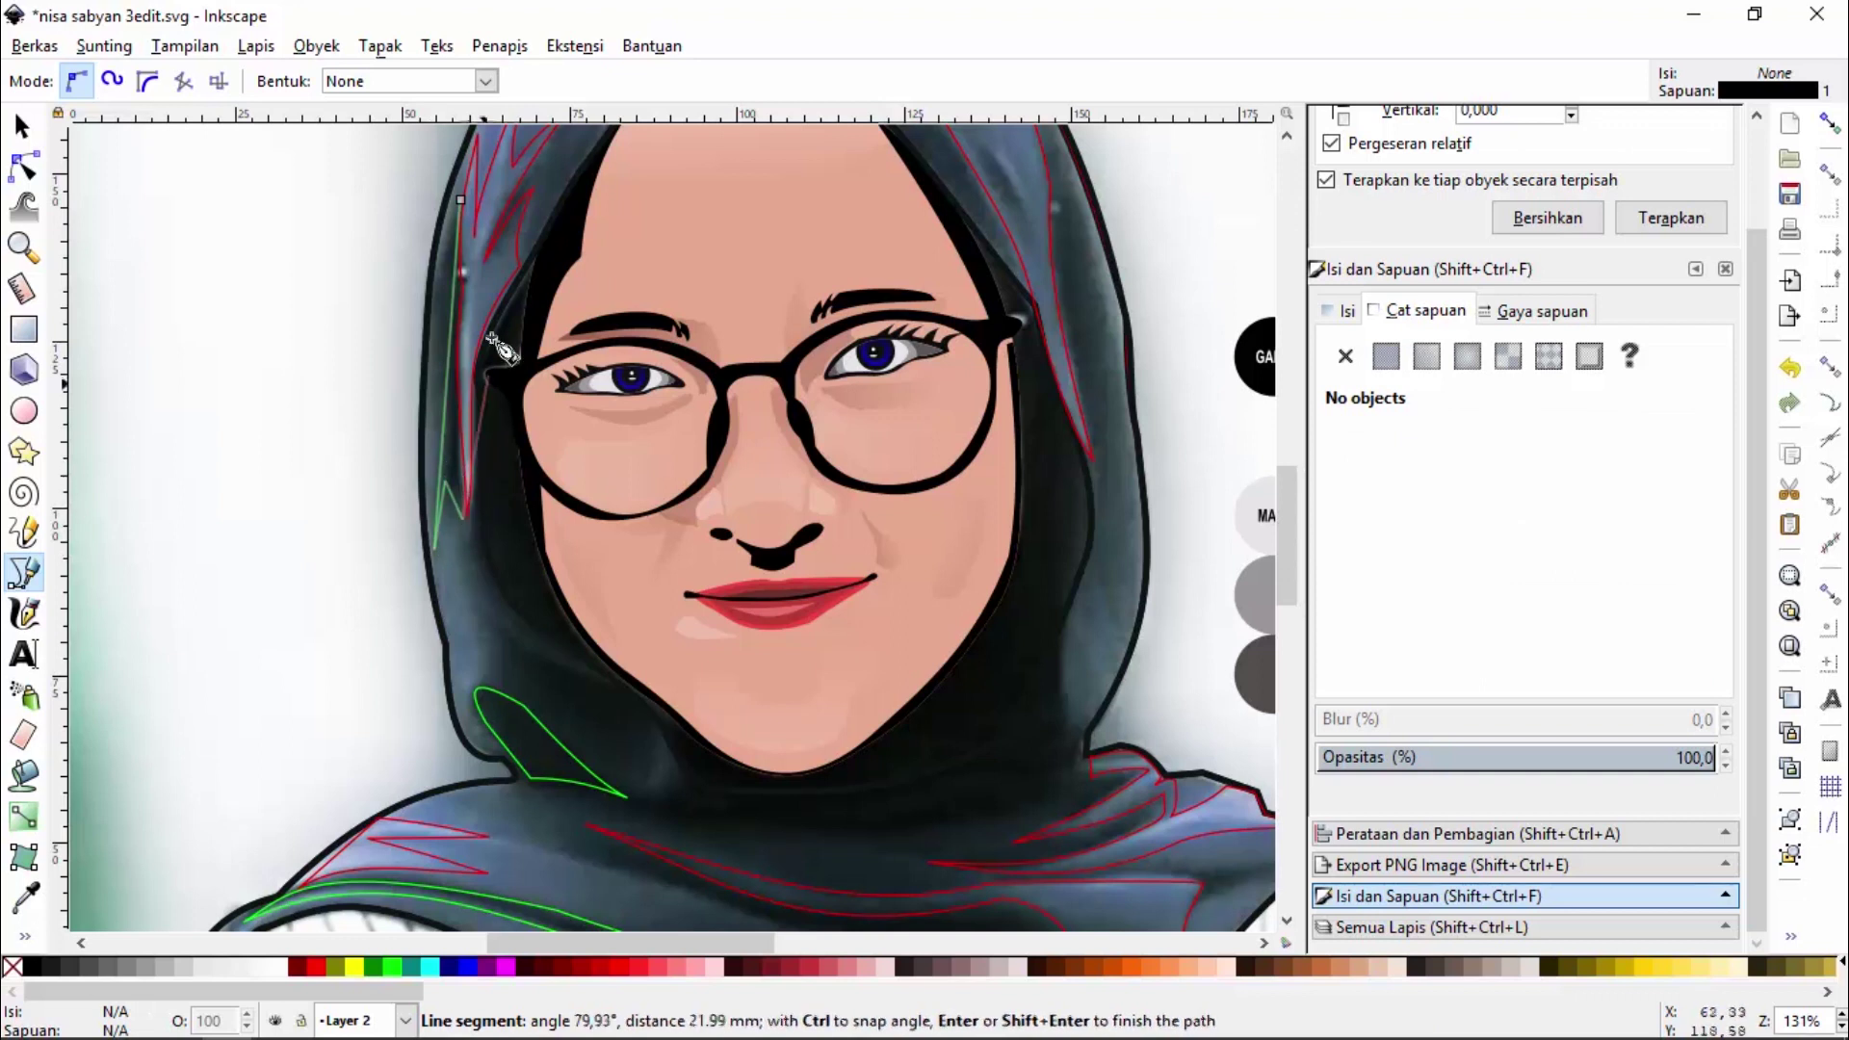
{"action": "left_click", "coordinate": [460, 199]}
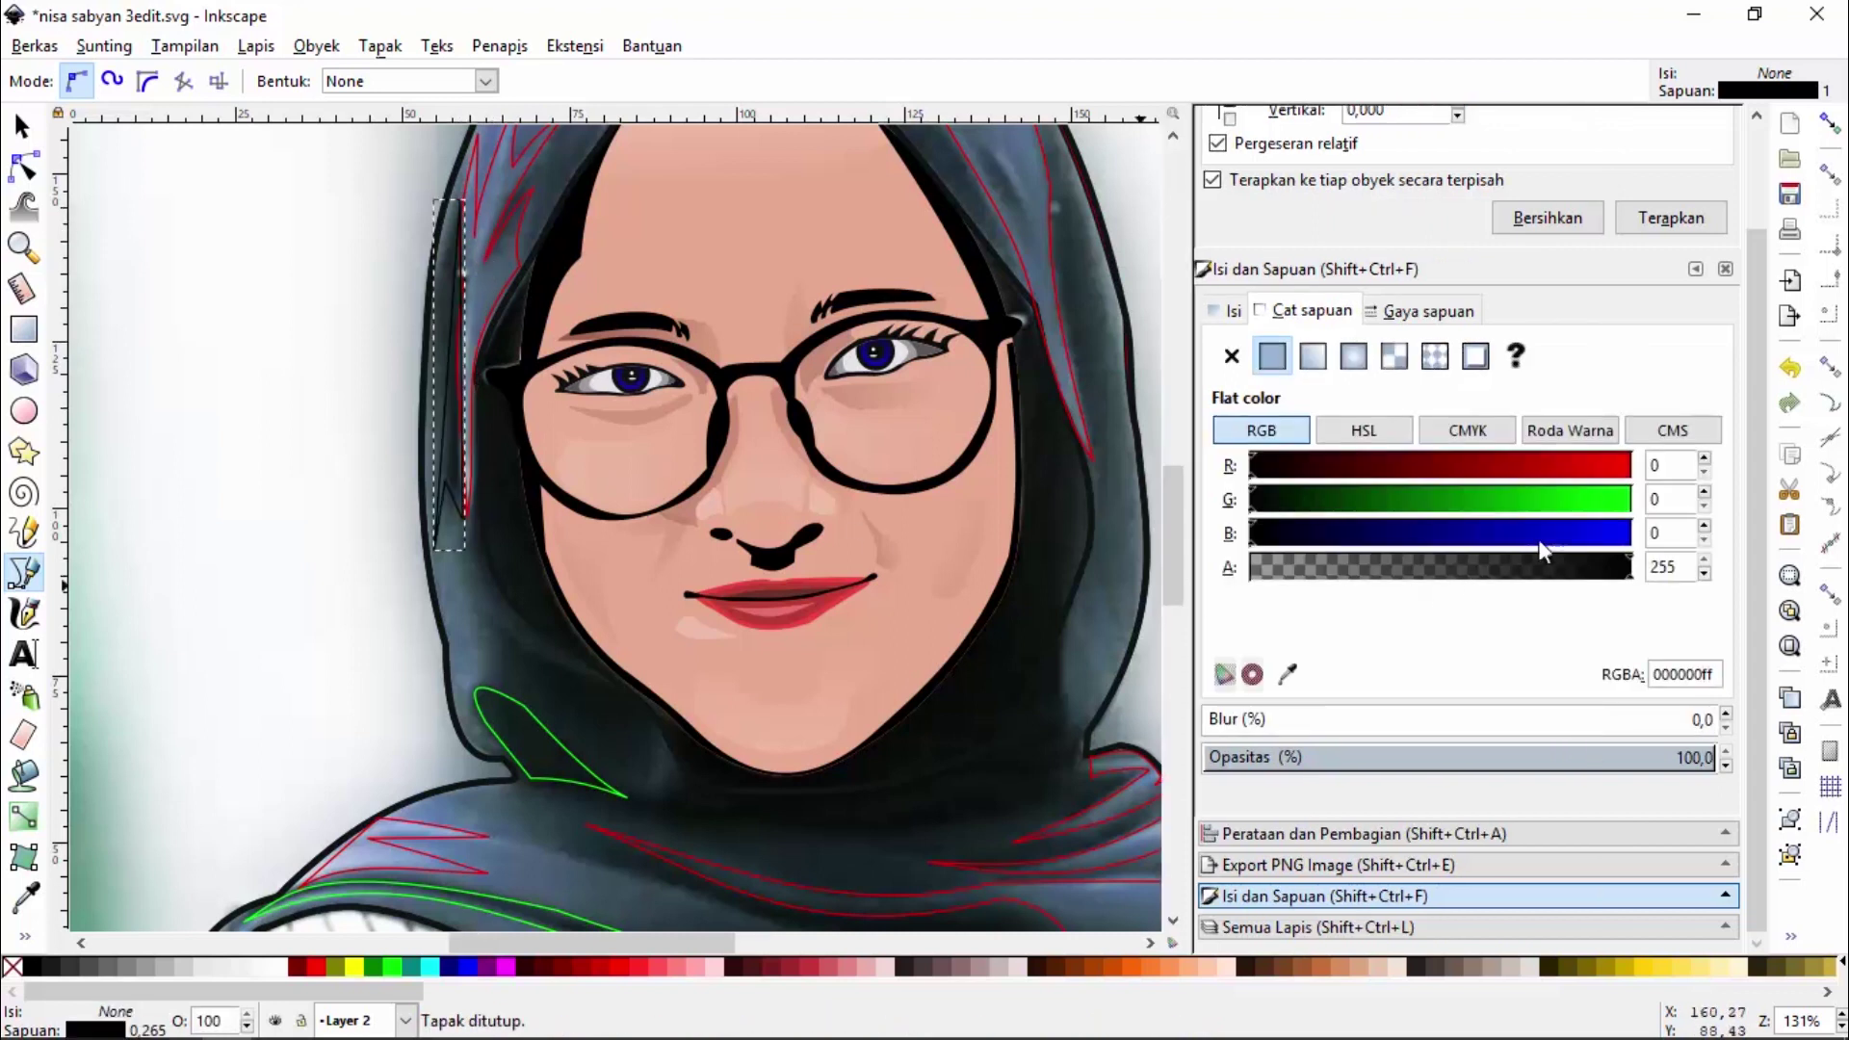
{"action": "triple_click", "coordinate": [1671, 499]}
{"action": "type", "text": "255"}
{"action": "key", "text": "Return"}
Curve the narrow fold's left and right sides with the Node tool
{"action": "left_click", "coordinate": [23, 167]}
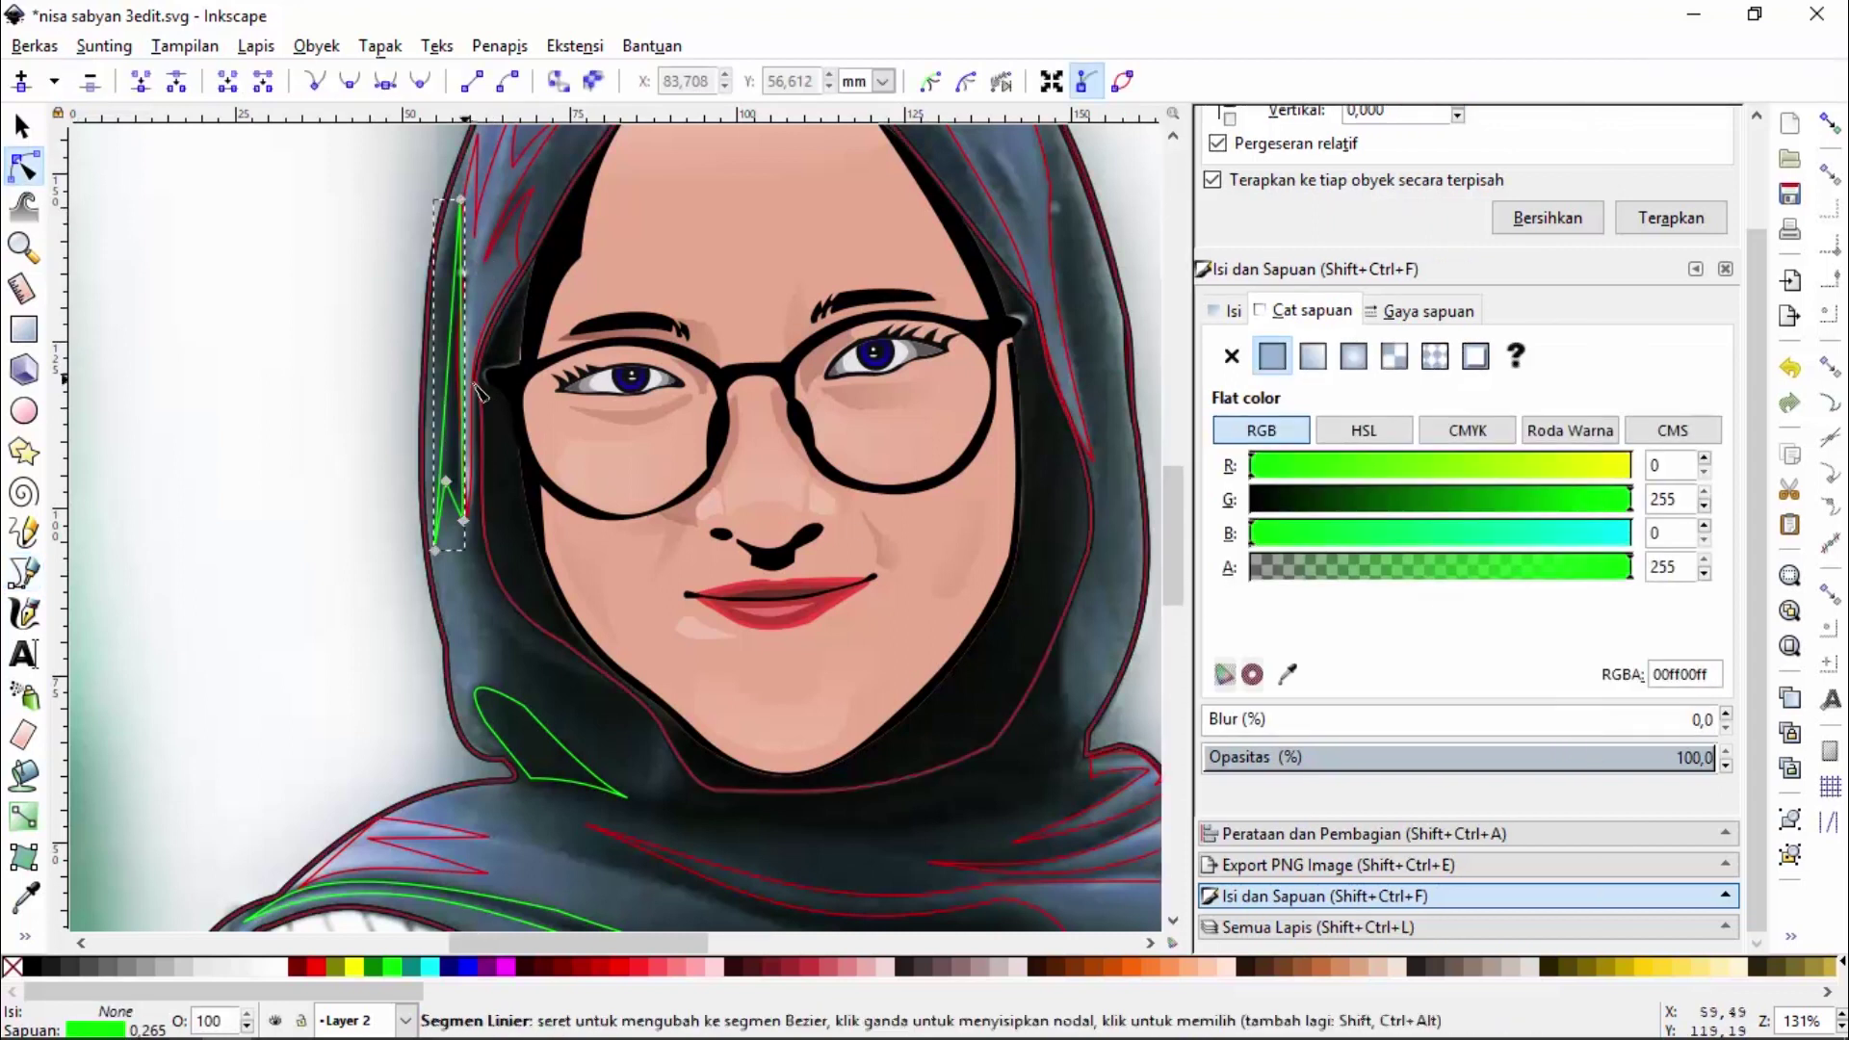
{"action": "left_click_drag", "start_coordinate": [458, 385], "coordinate": [441, 376]}
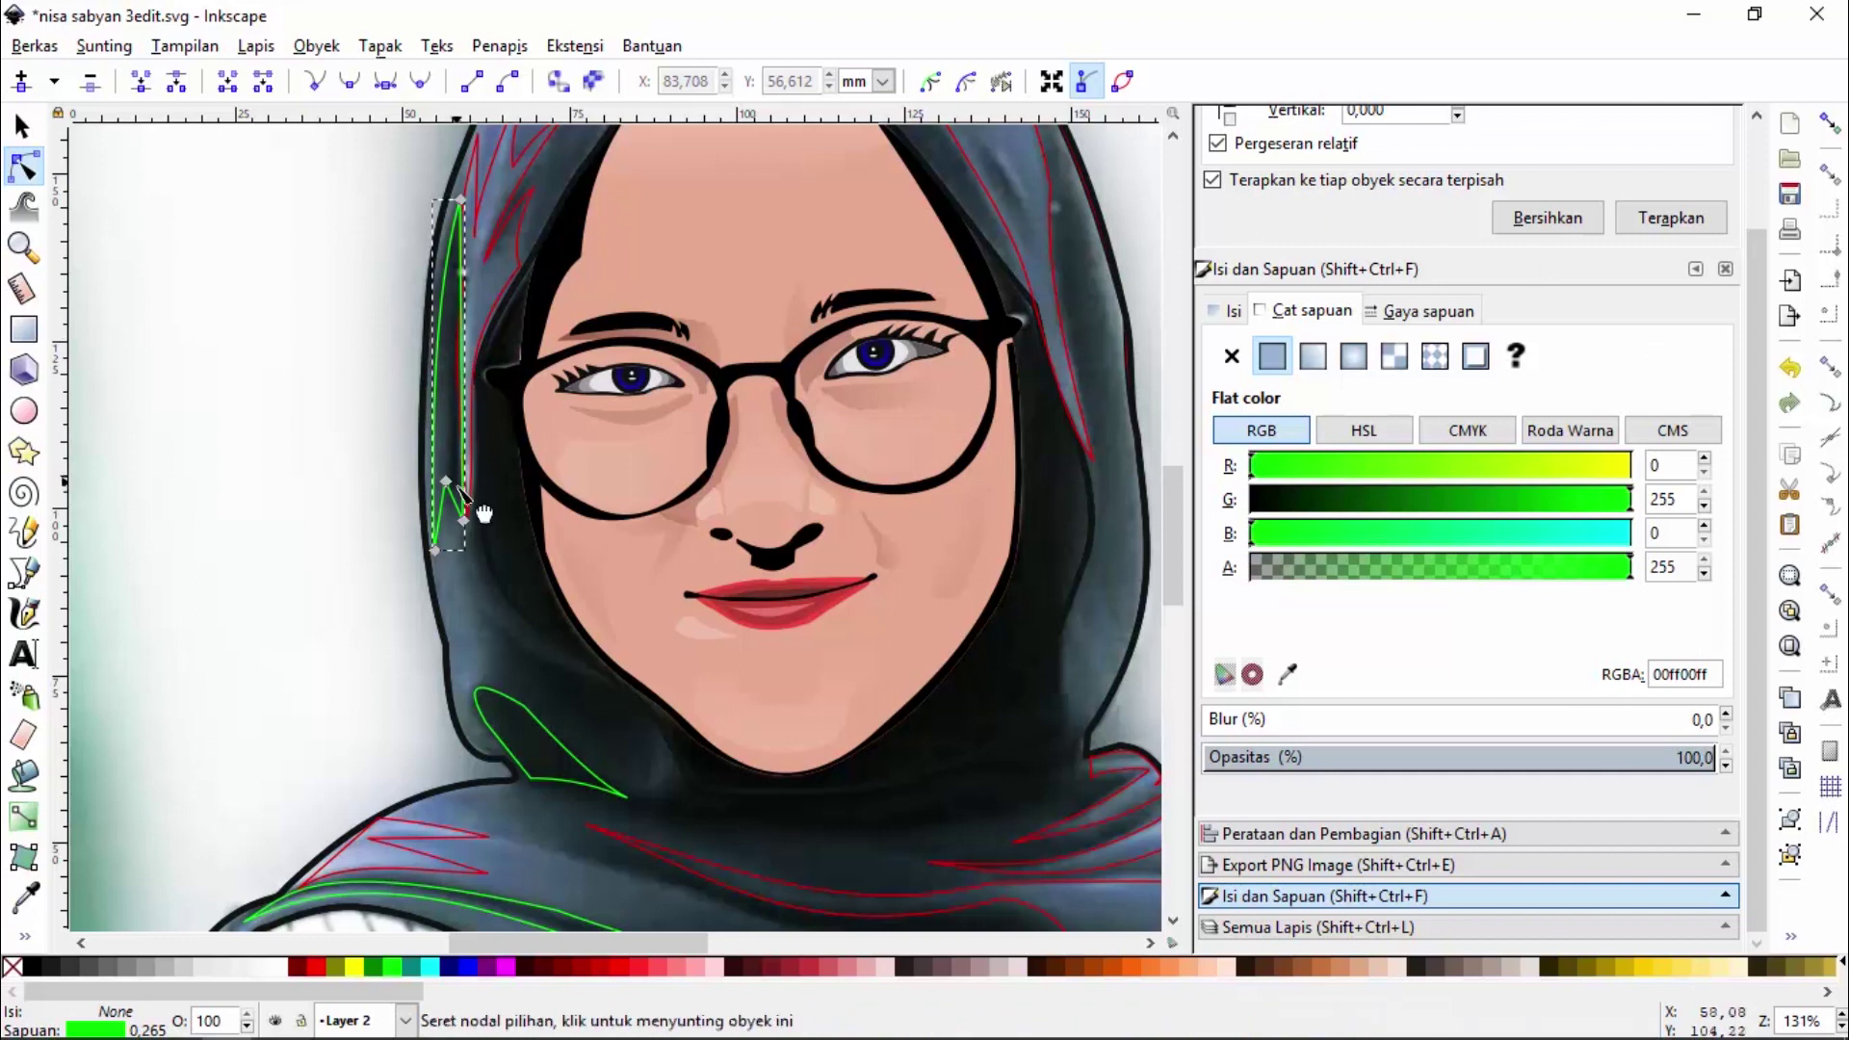
{"action": "left_click_drag", "start_coordinate": [463, 448], "coordinate": [459, 454]}
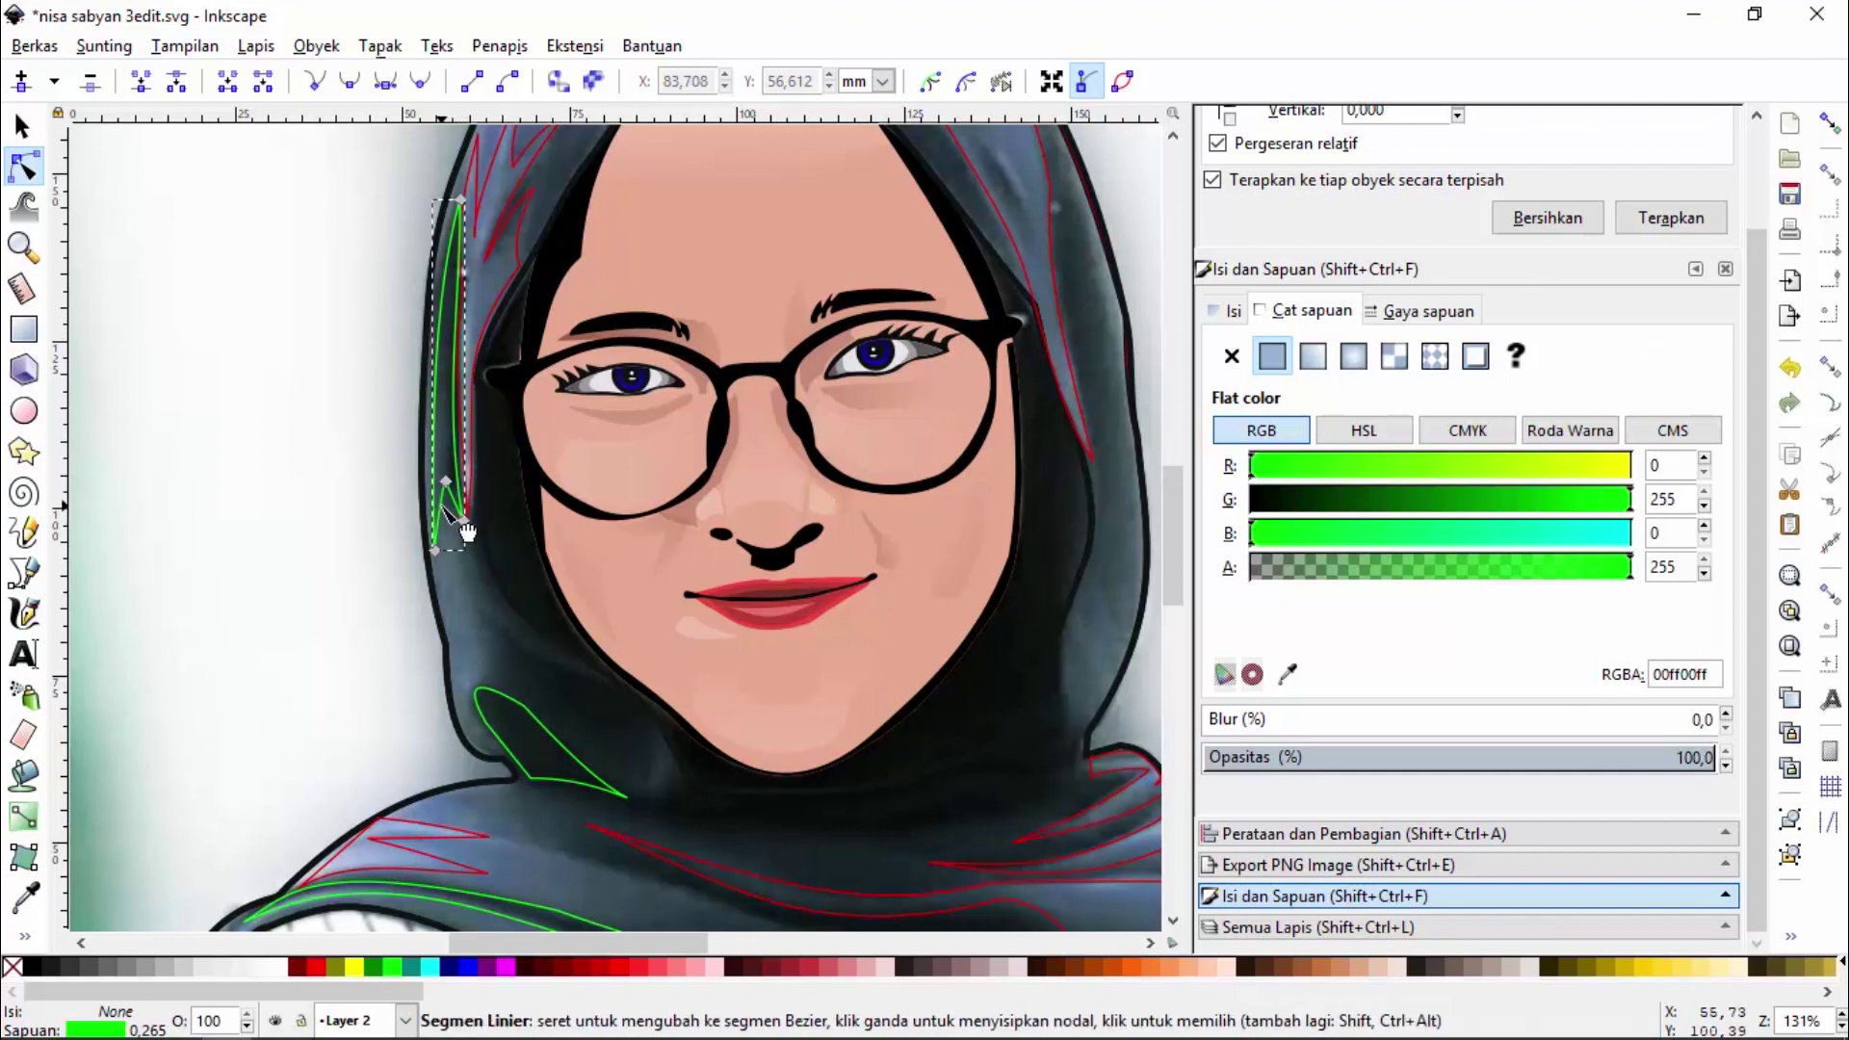
{"action": "left_click", "coordinate": [24, 572]}
Draw a three-point fold beside the lower left cheek with a green outline
{"action": "left_click", "coordinate": [483, 612]}
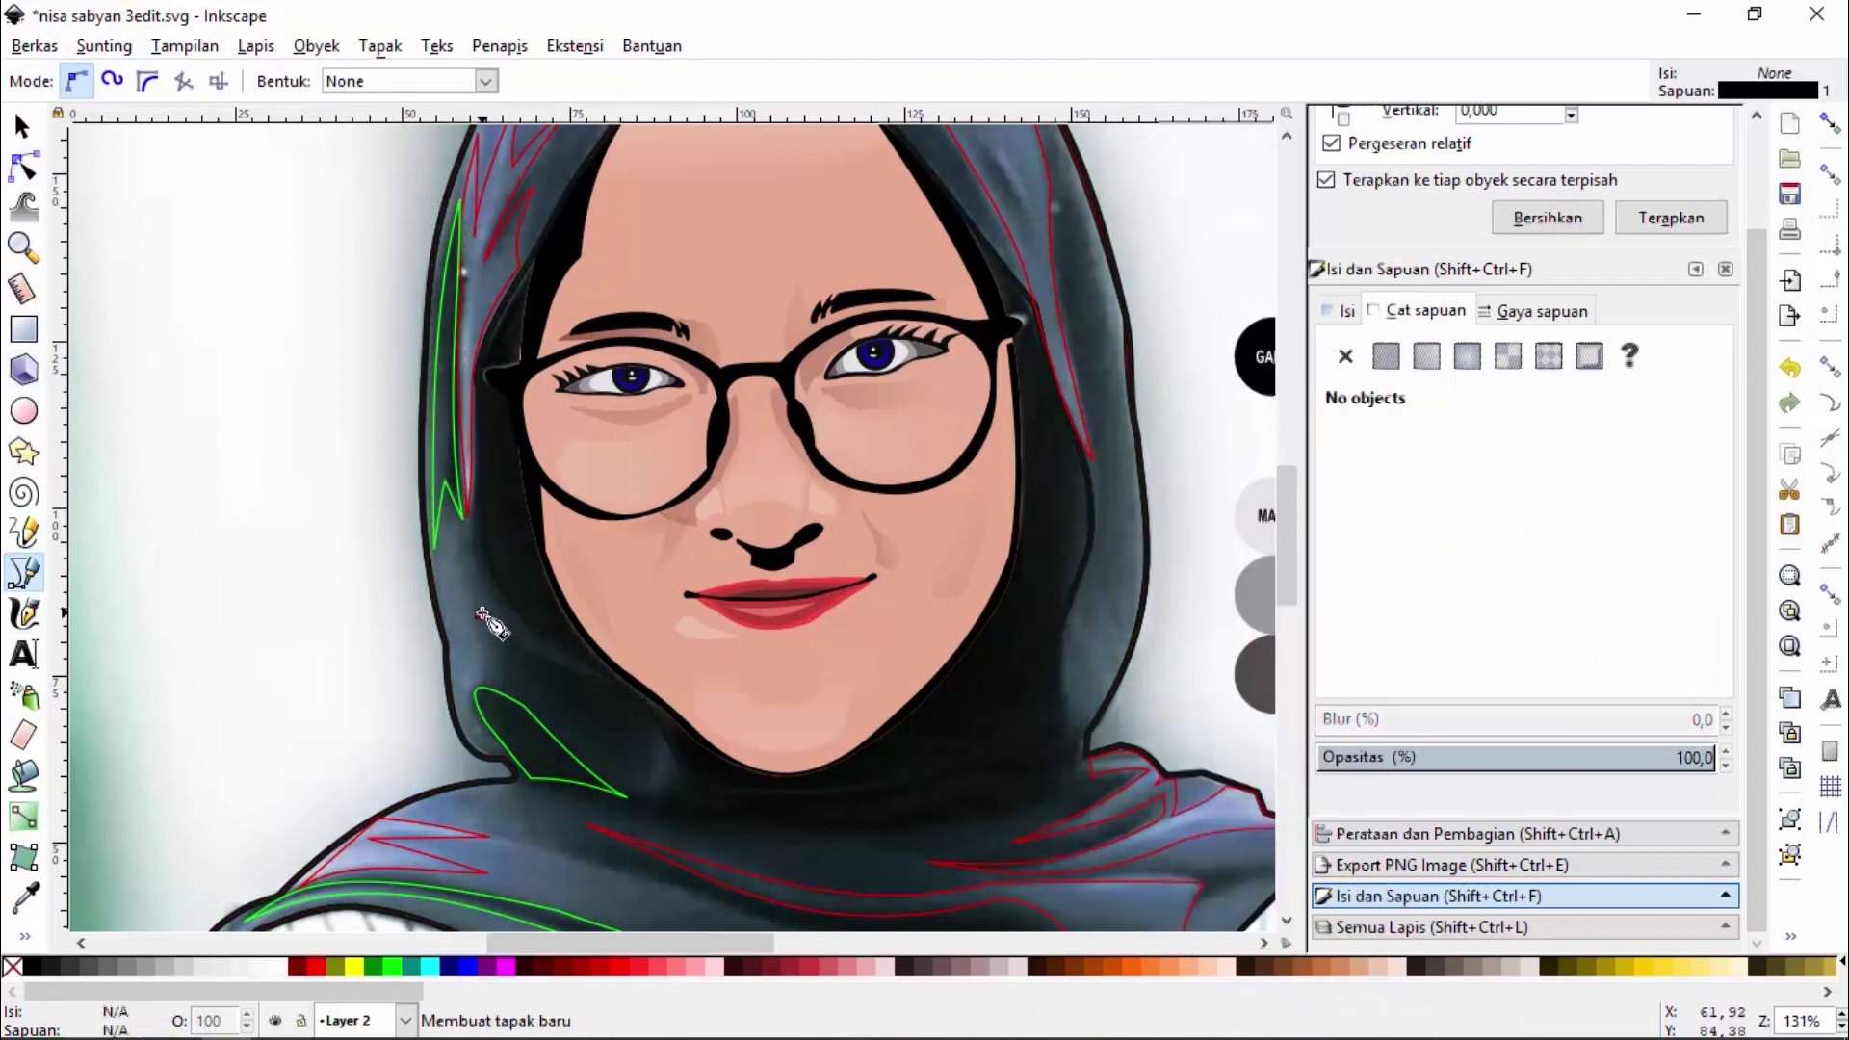
{"action": "left_click", "coordinate": [596, 680]}
{"action": "left_click", "coordinate": [643, 782]}
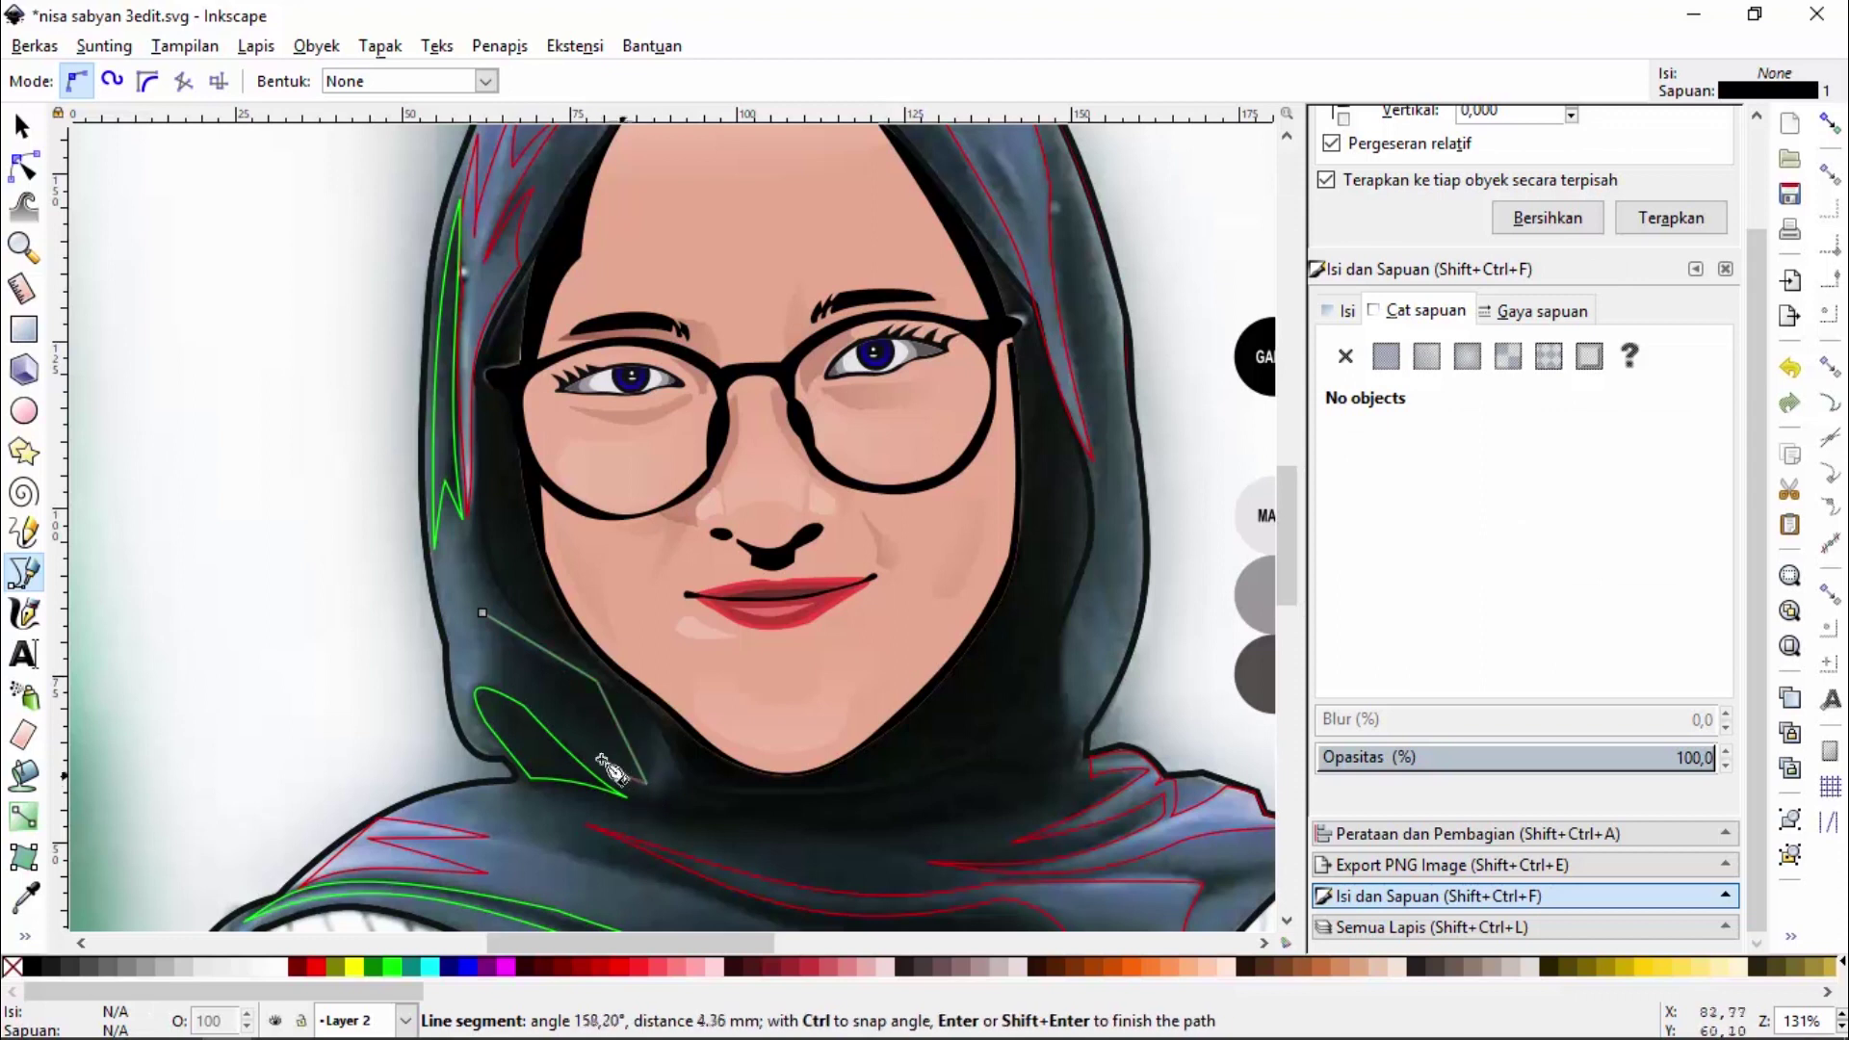
{"action": "left_click", "coordinate": [481, 614]}
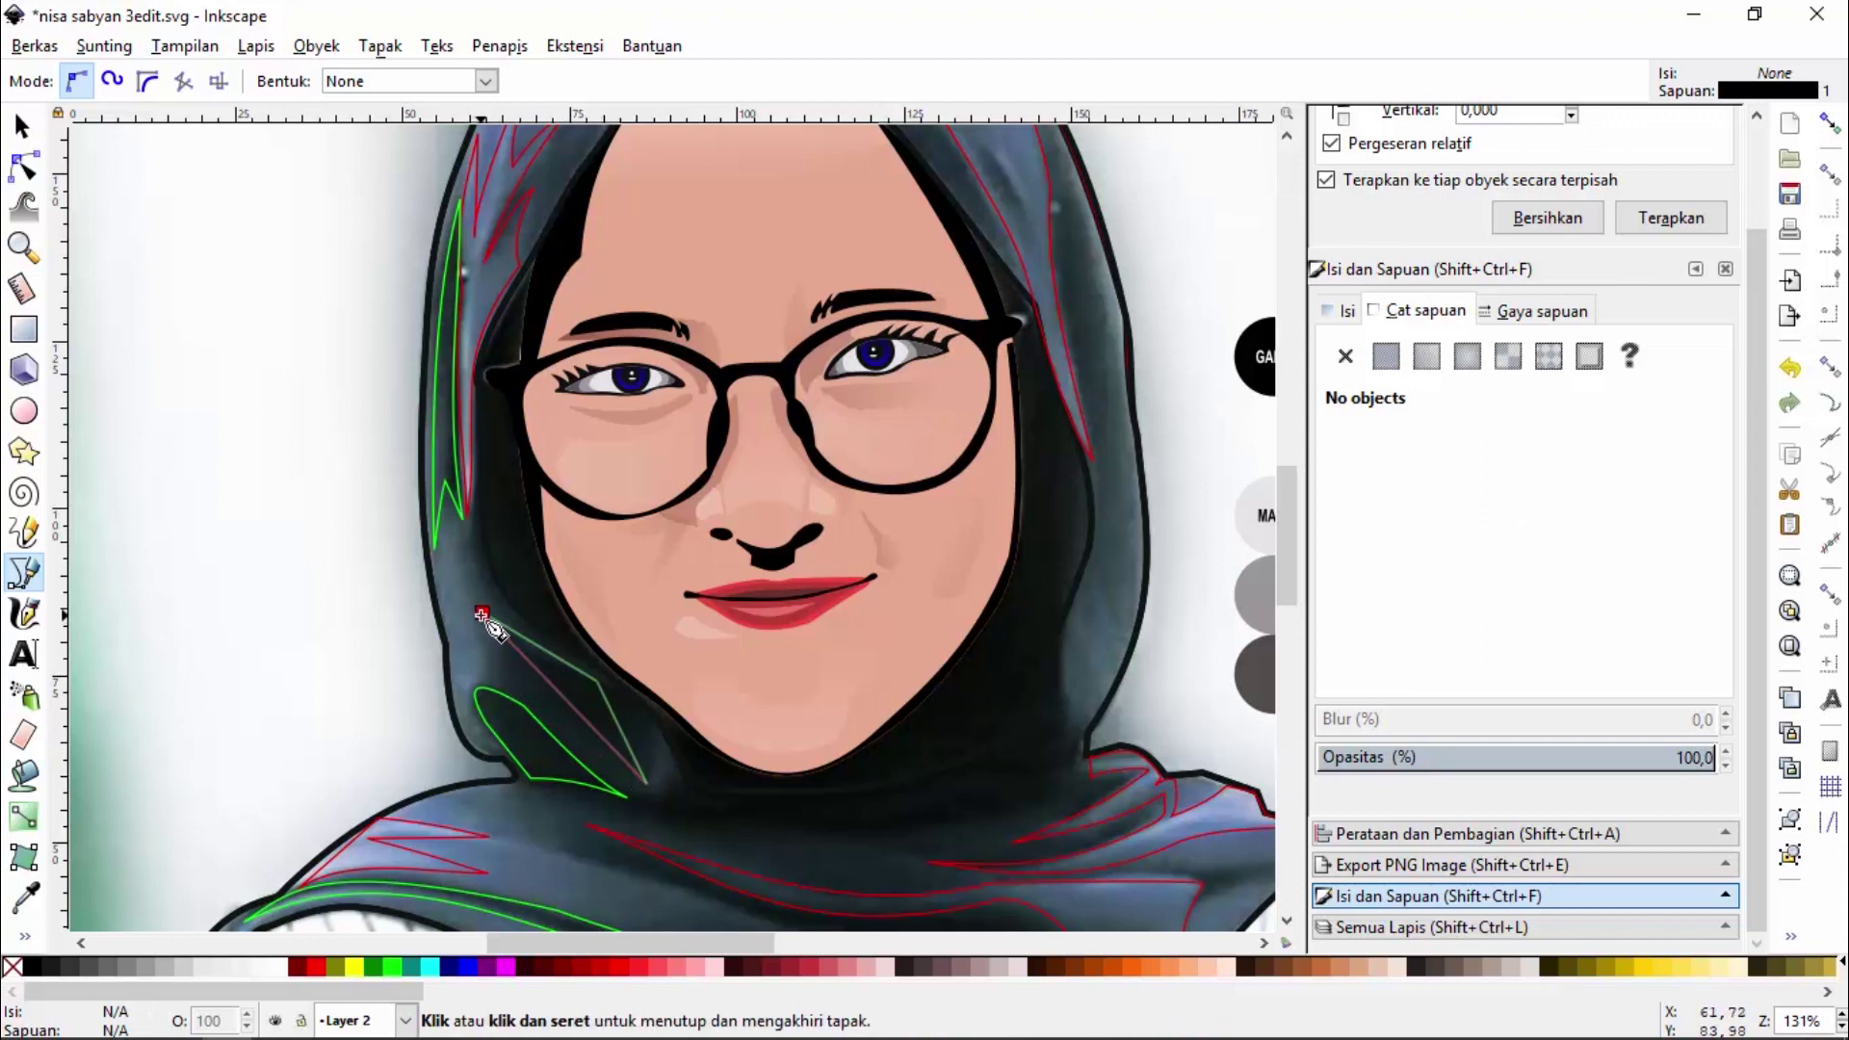
{"action": "left_click", "coordinate": [1623, 498]}
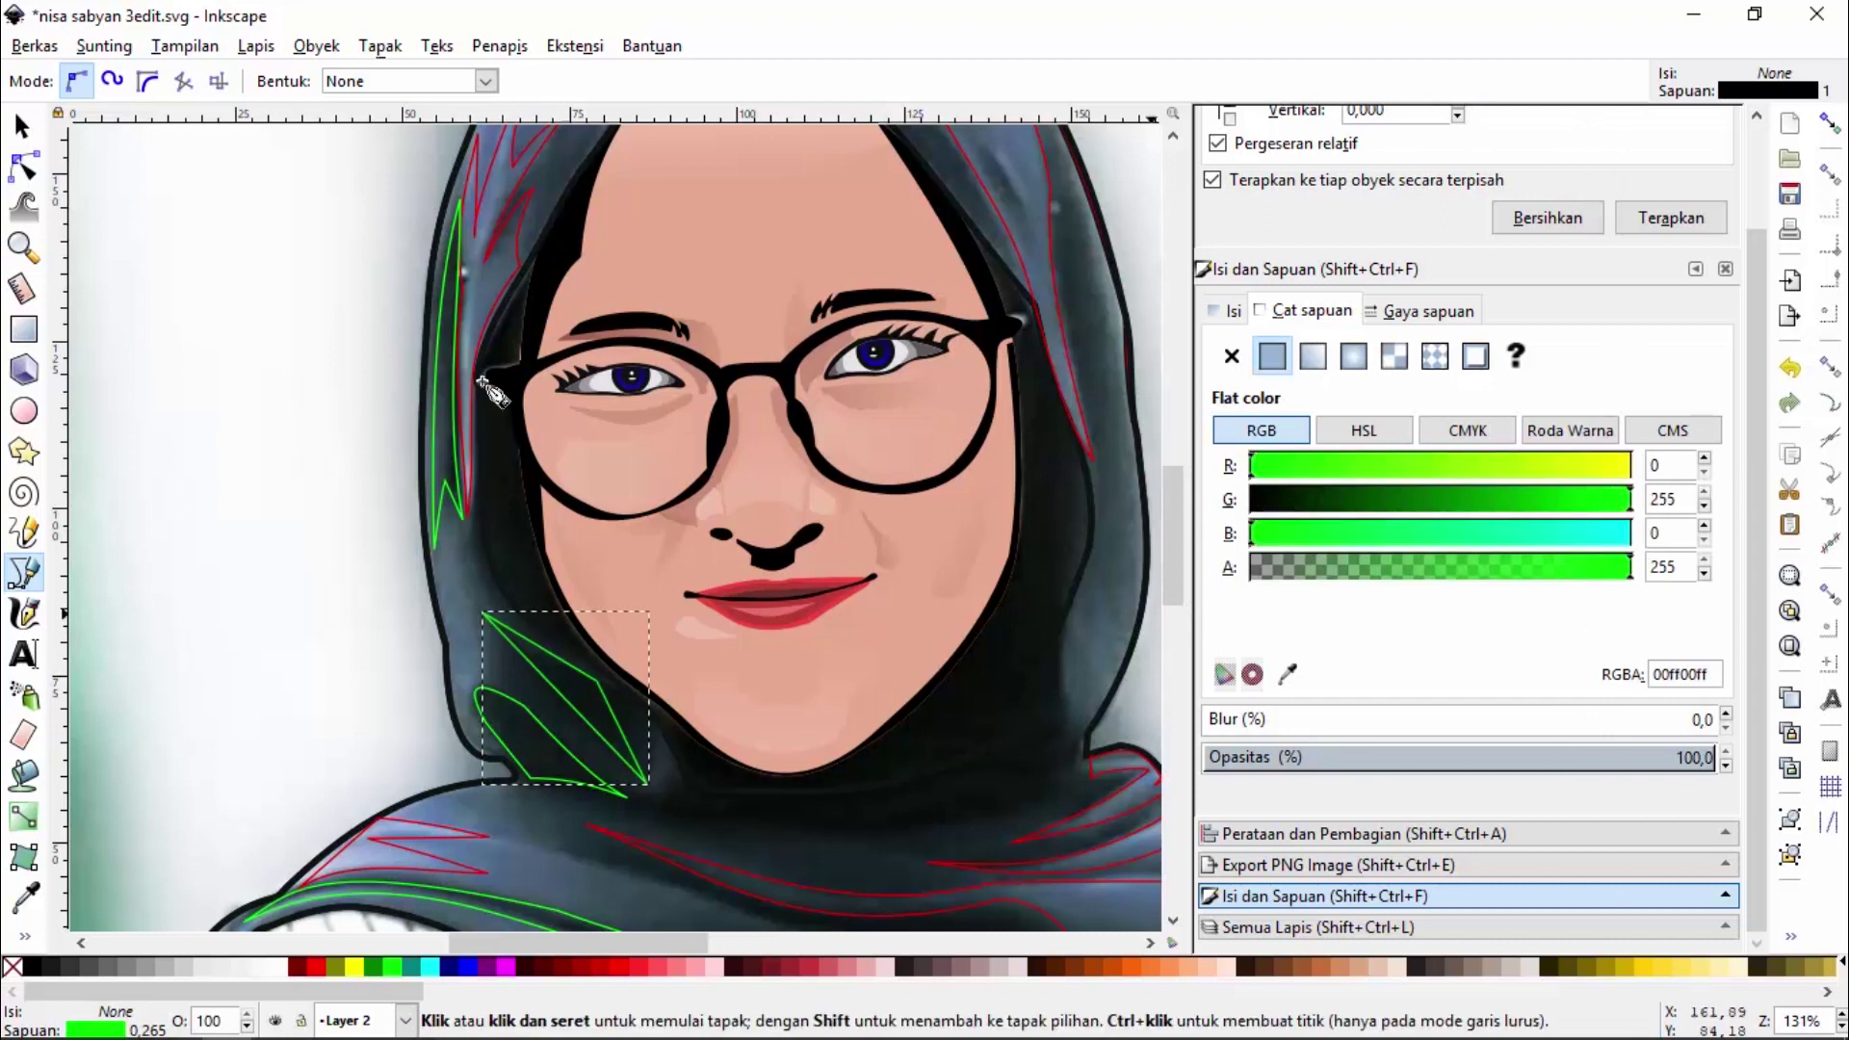
Bow the fold's right side outward and add an extra node on its outline
{"action": "left_click", "coordinate": [24, 168]}
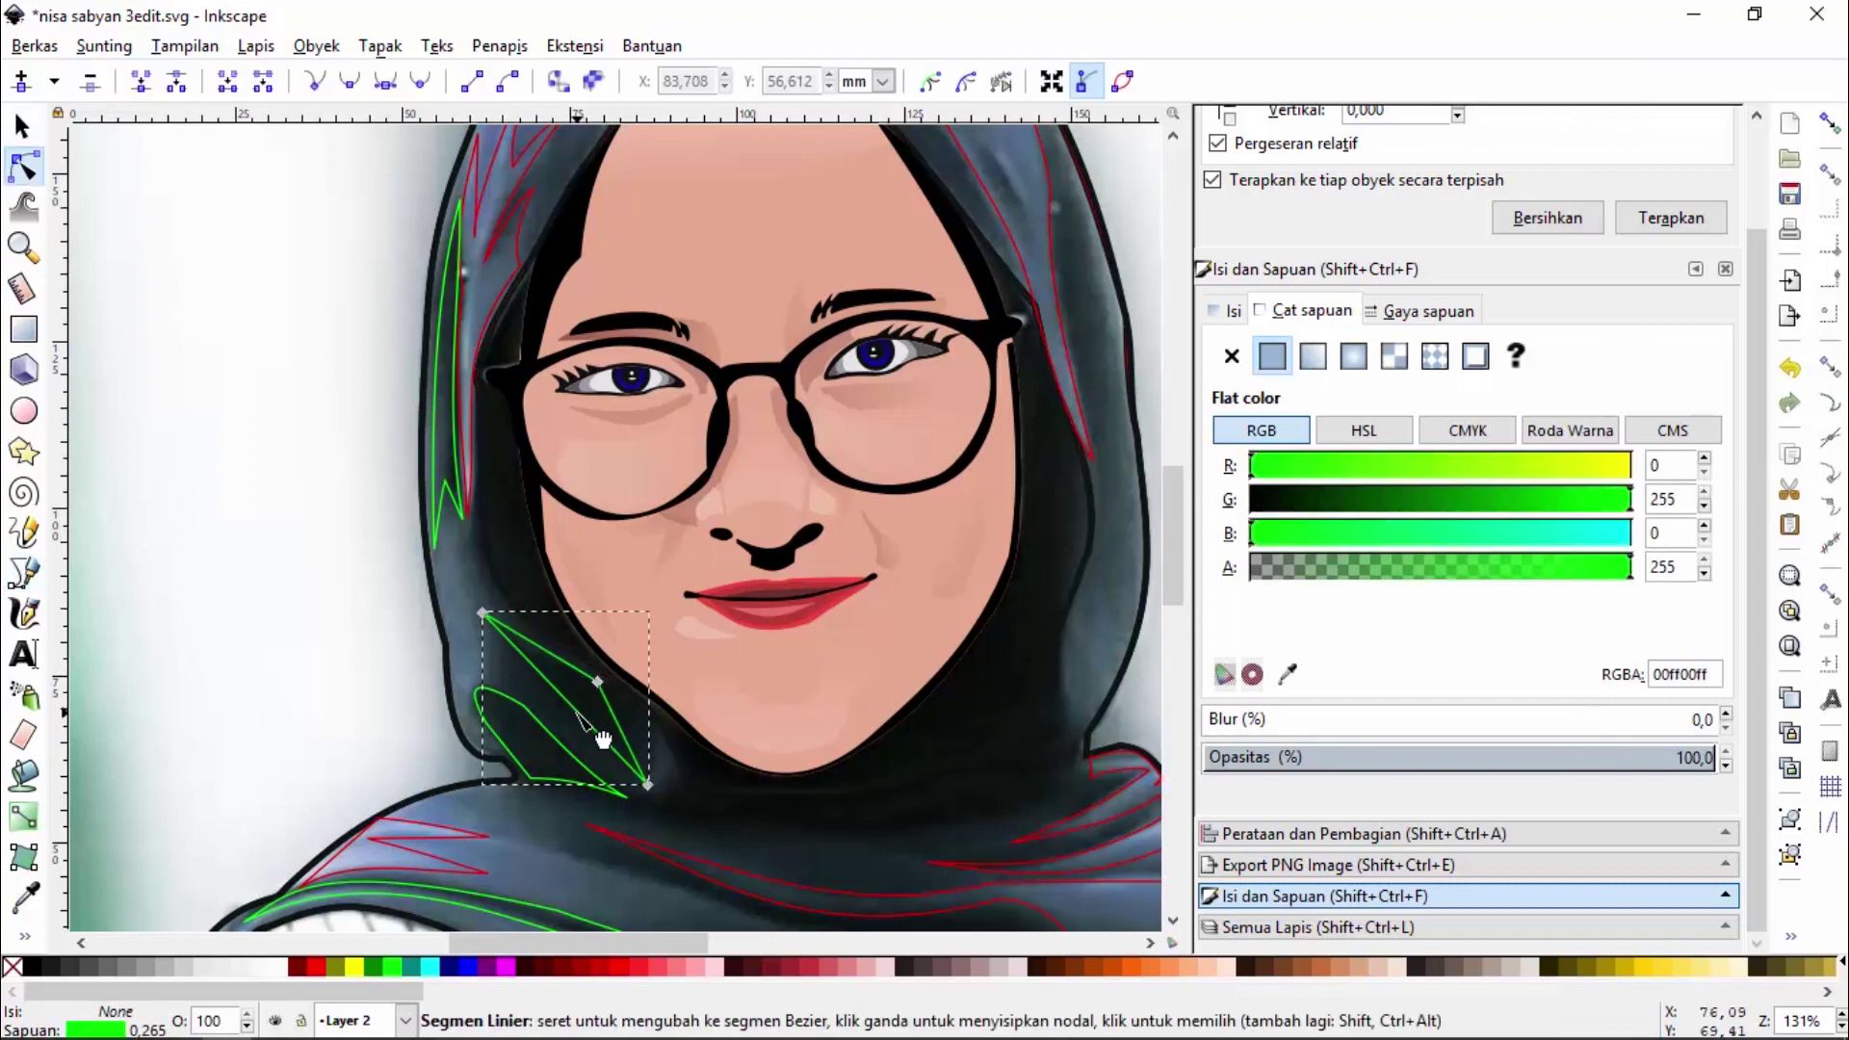
{"action": "left_click_drag", "start_coordinate": [594, 734], "coordinate": [621, 730]}
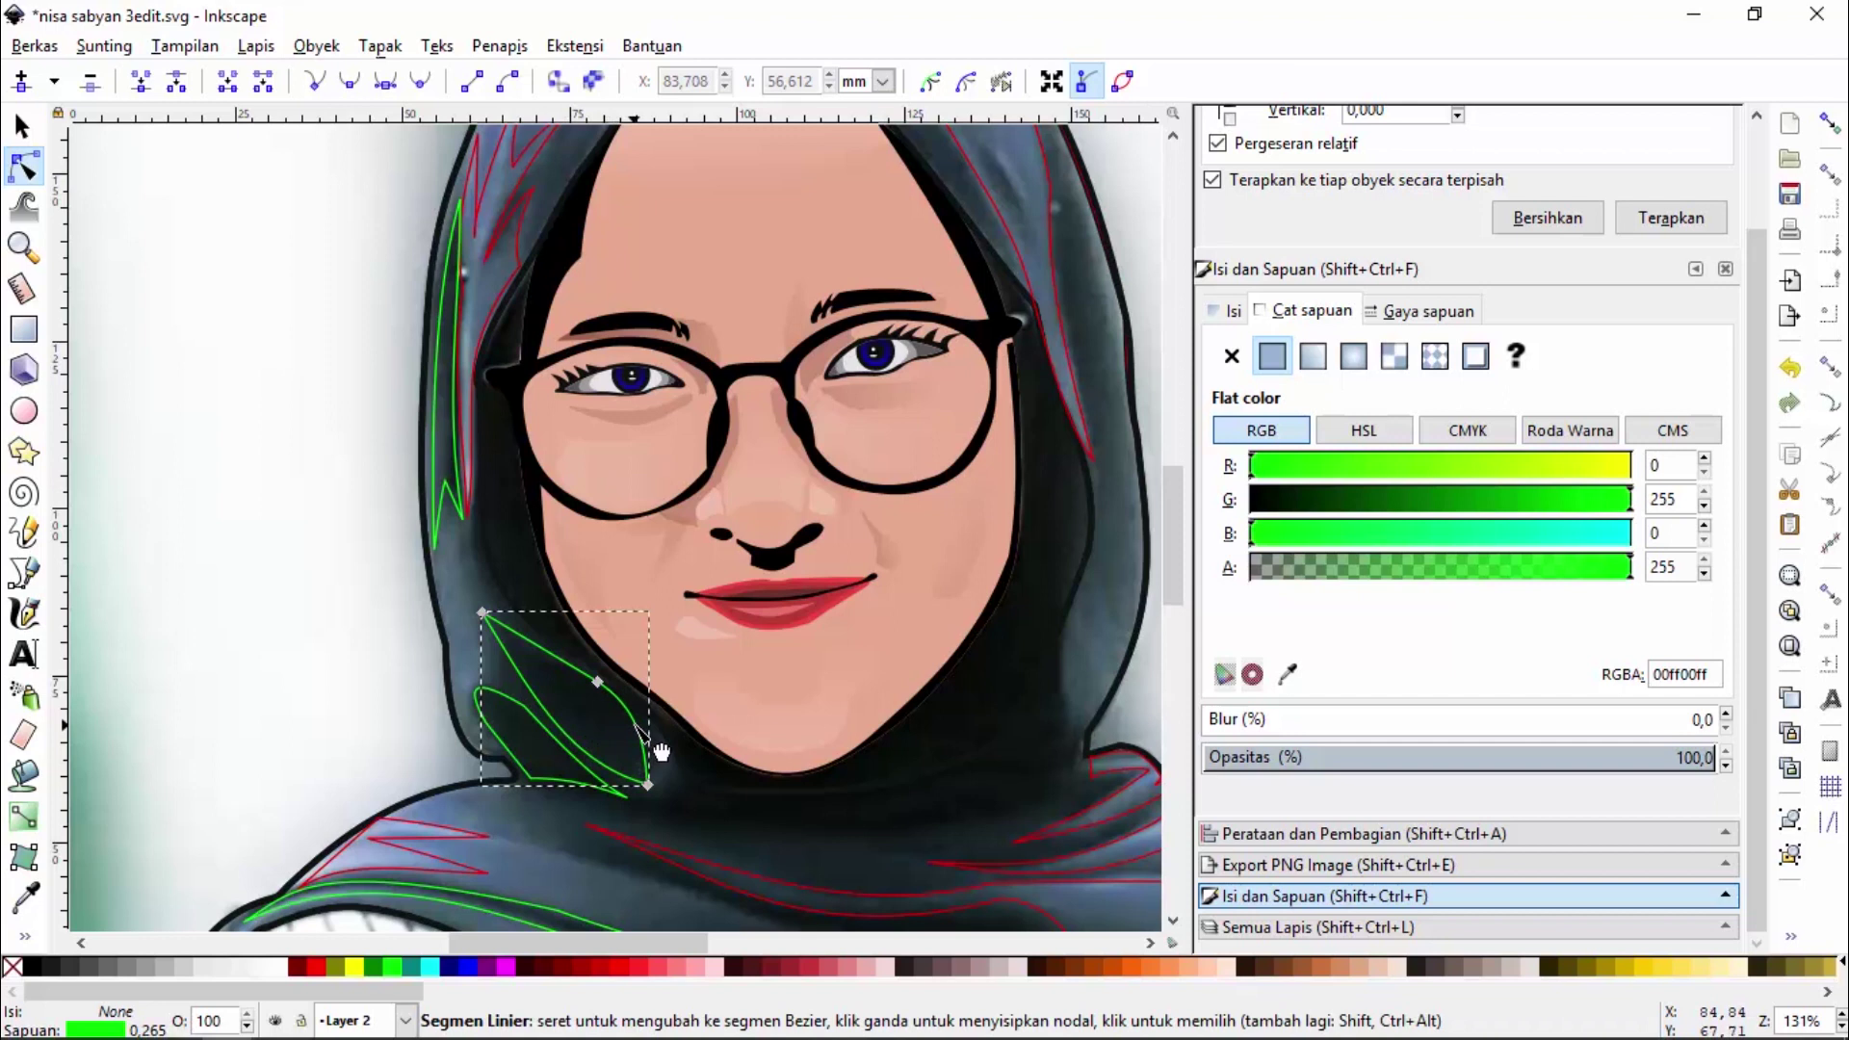
{"action": "double_click", "coordinate": [595, 680]}
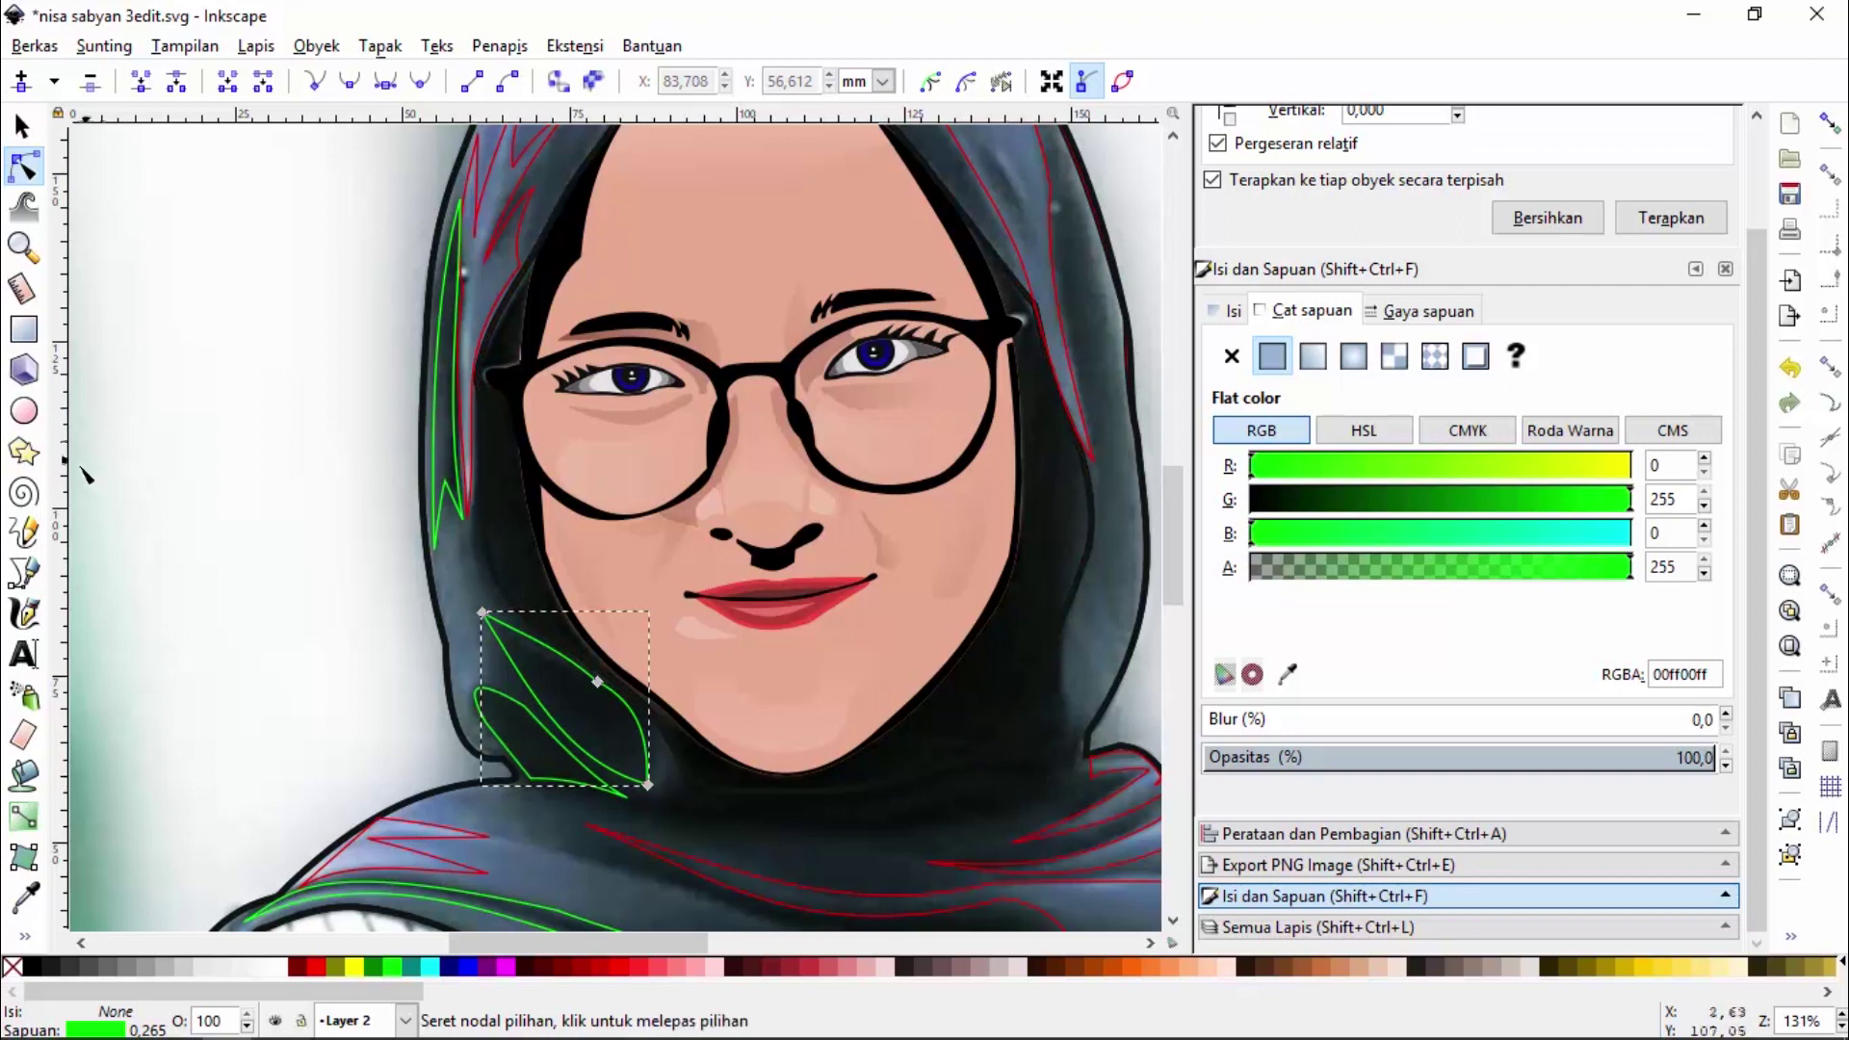
{"action": "left_click", "coordinate": [23, 573]}
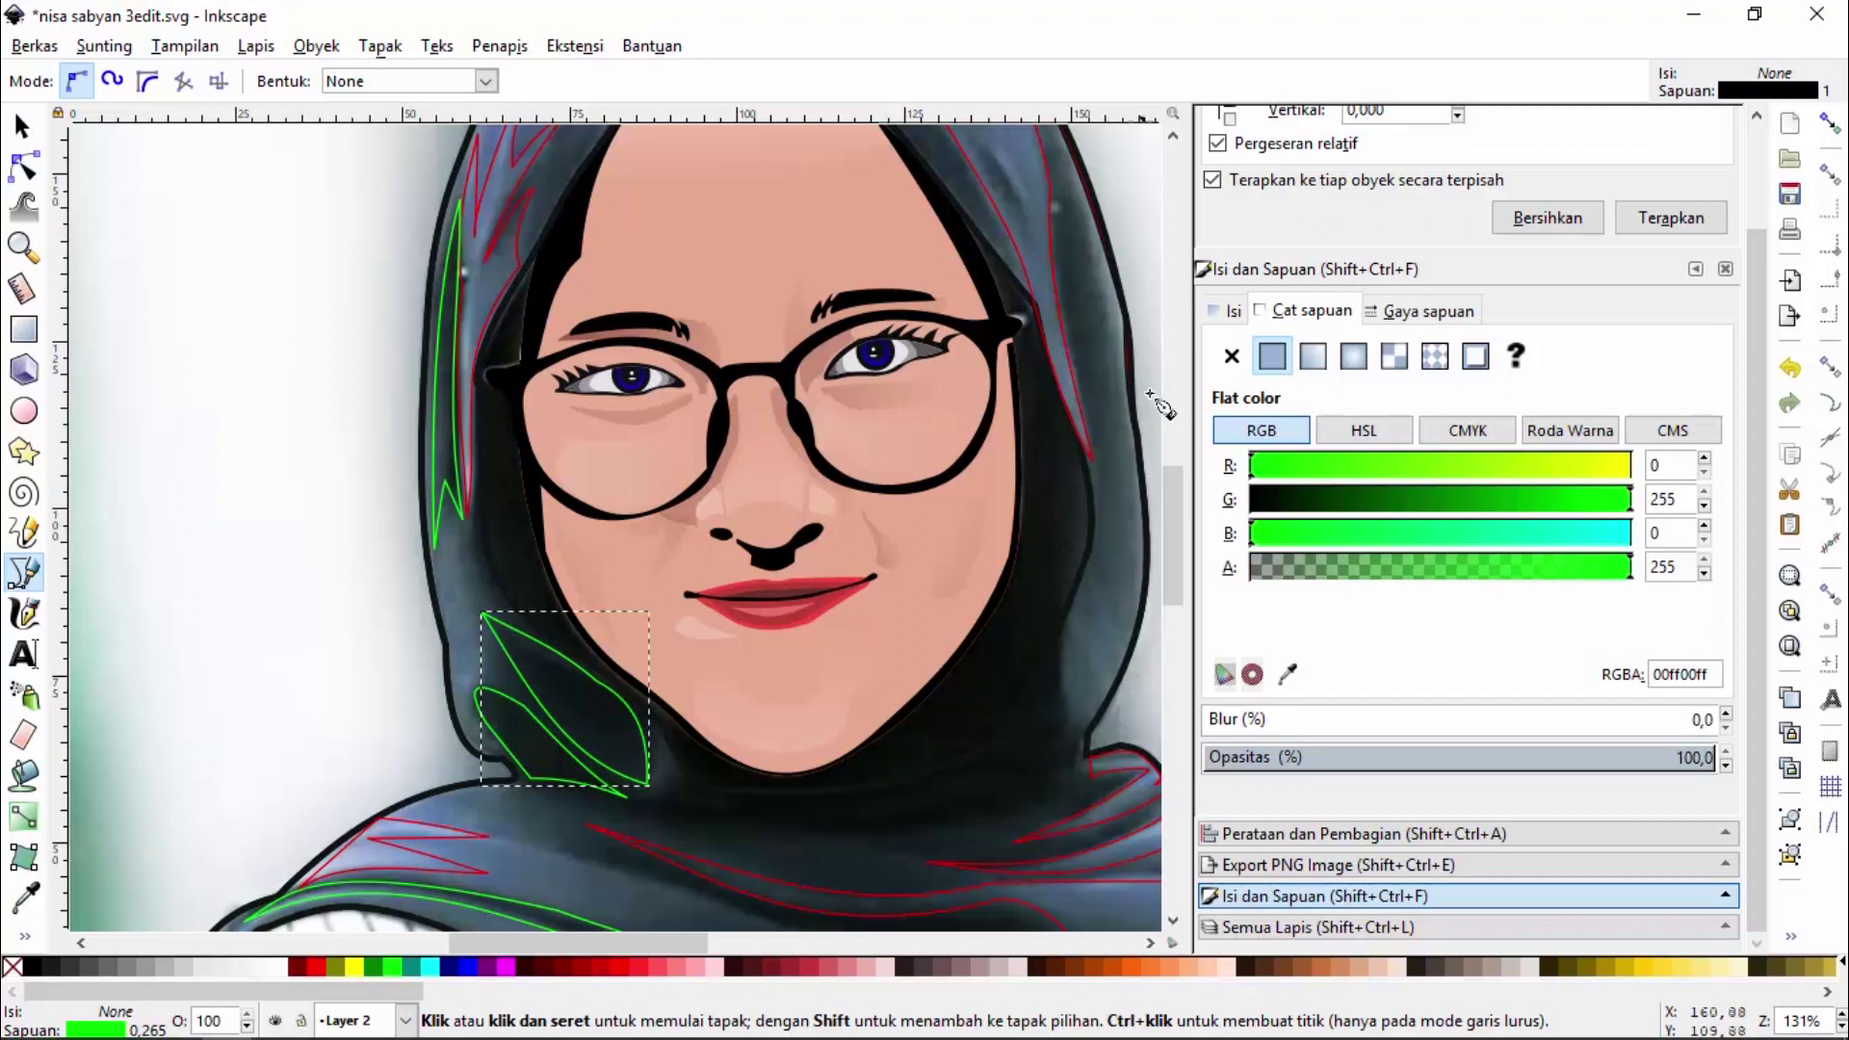
Trace a long narrow closed fold along the hijab's right edge beside the face
{"action": "left_click", "coordinate": [1047, 146]}
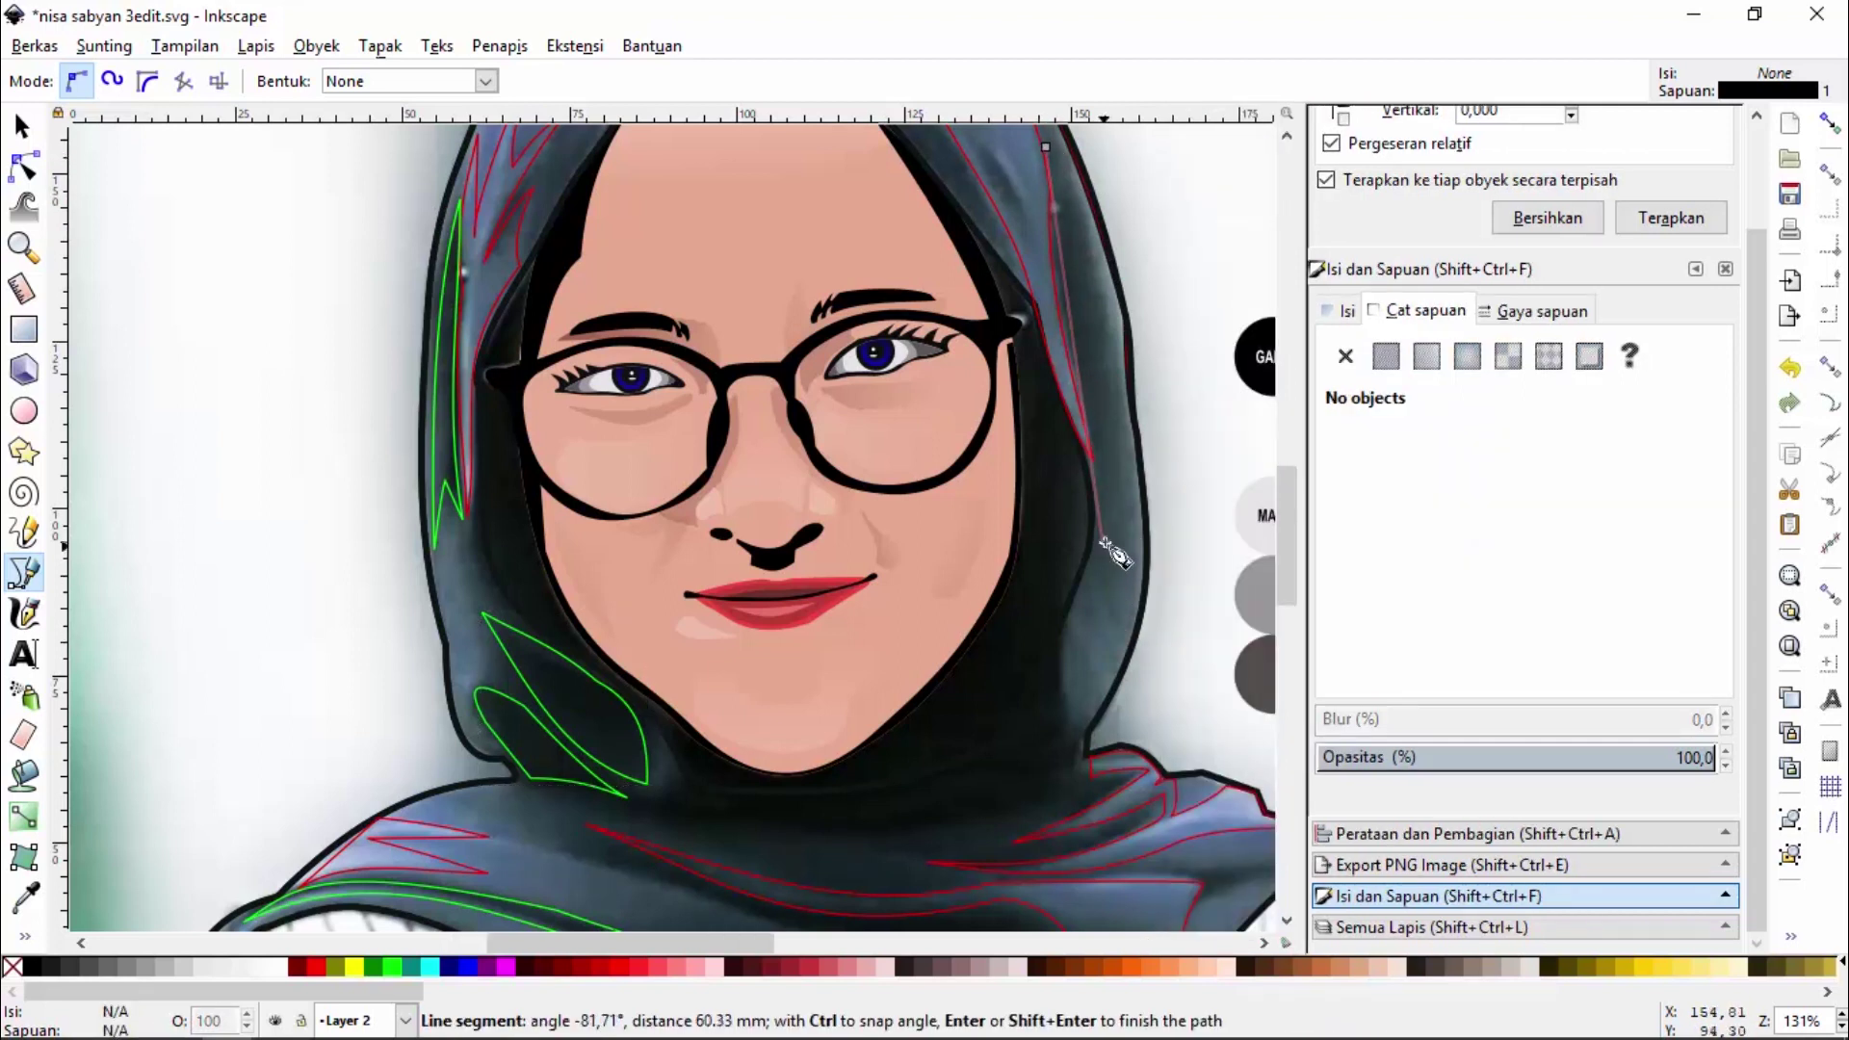
{"action": "left_click", "coordinate": [1117, 616]}
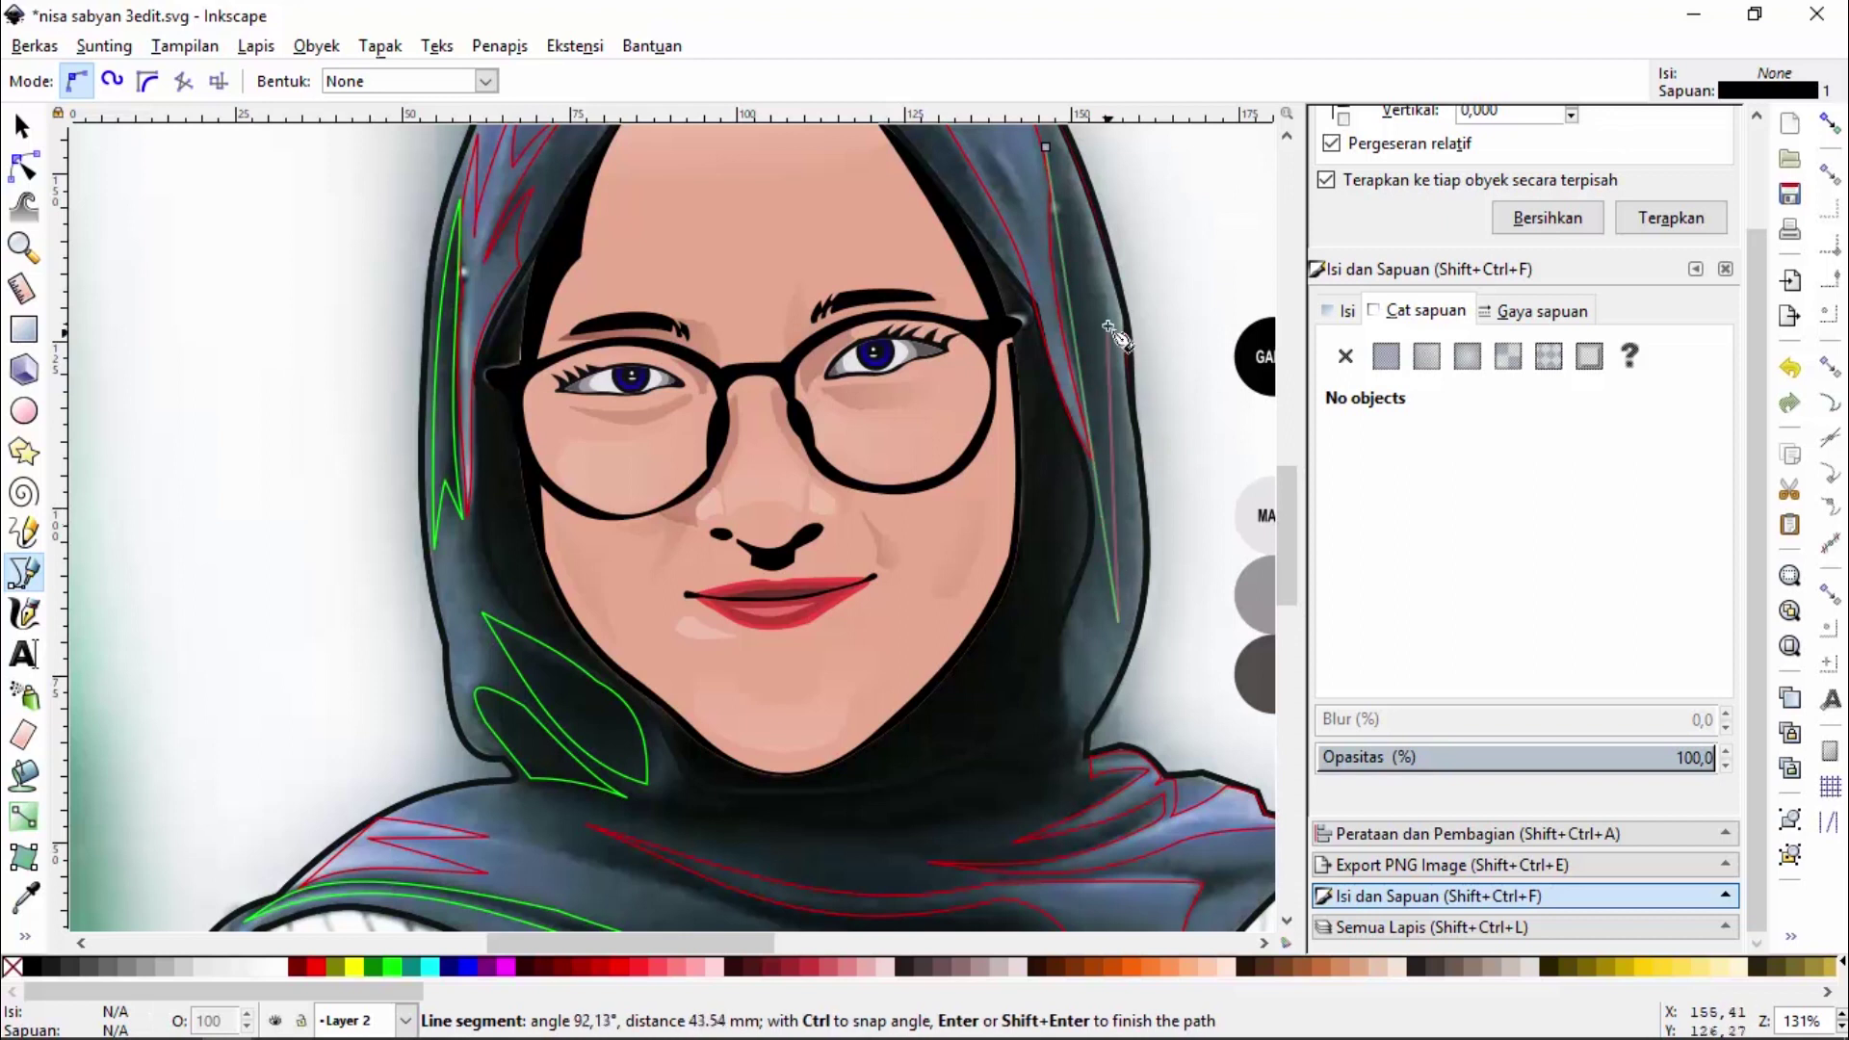
{"action": "left_click", "coordinate": [1098, 265]}
{"action": "left_click", "coordinate": [1048, 146]}
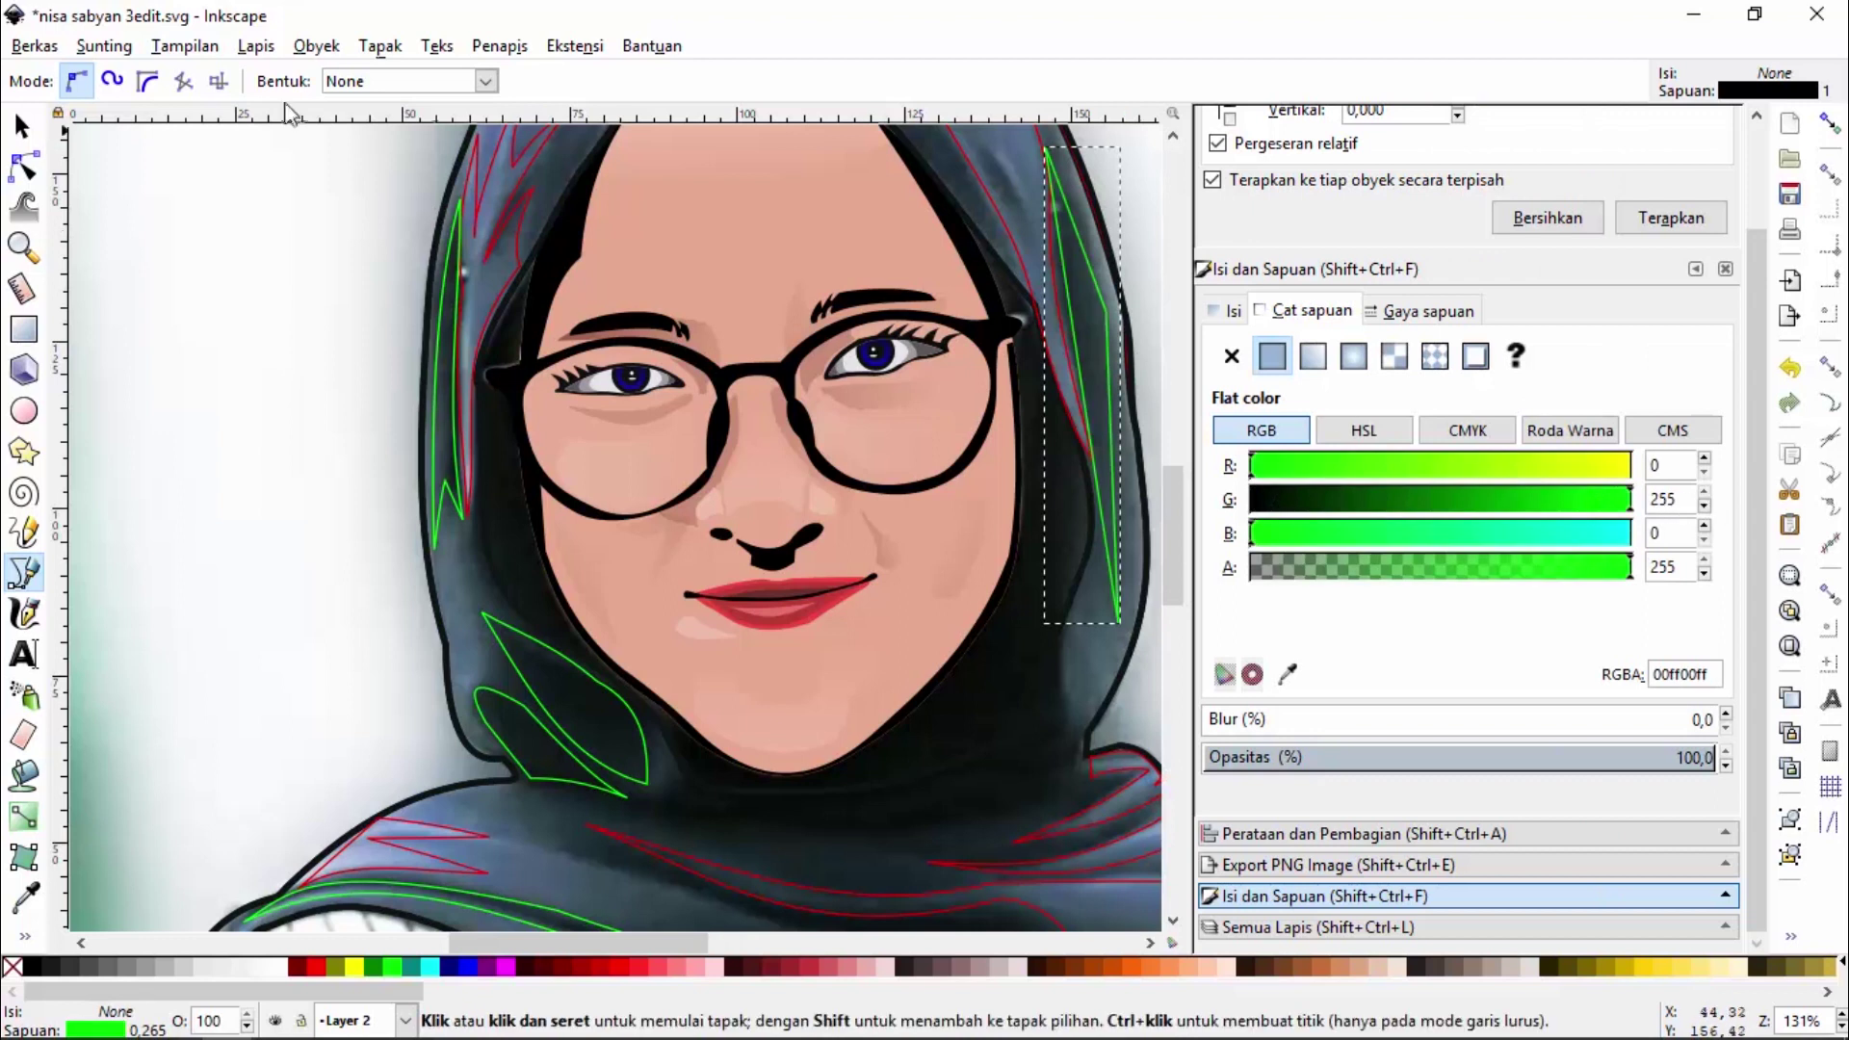
Move a lower node of the right-edge fold up and curve its lower segment
{"action": "left_click", "coordinate": [44, 166]}
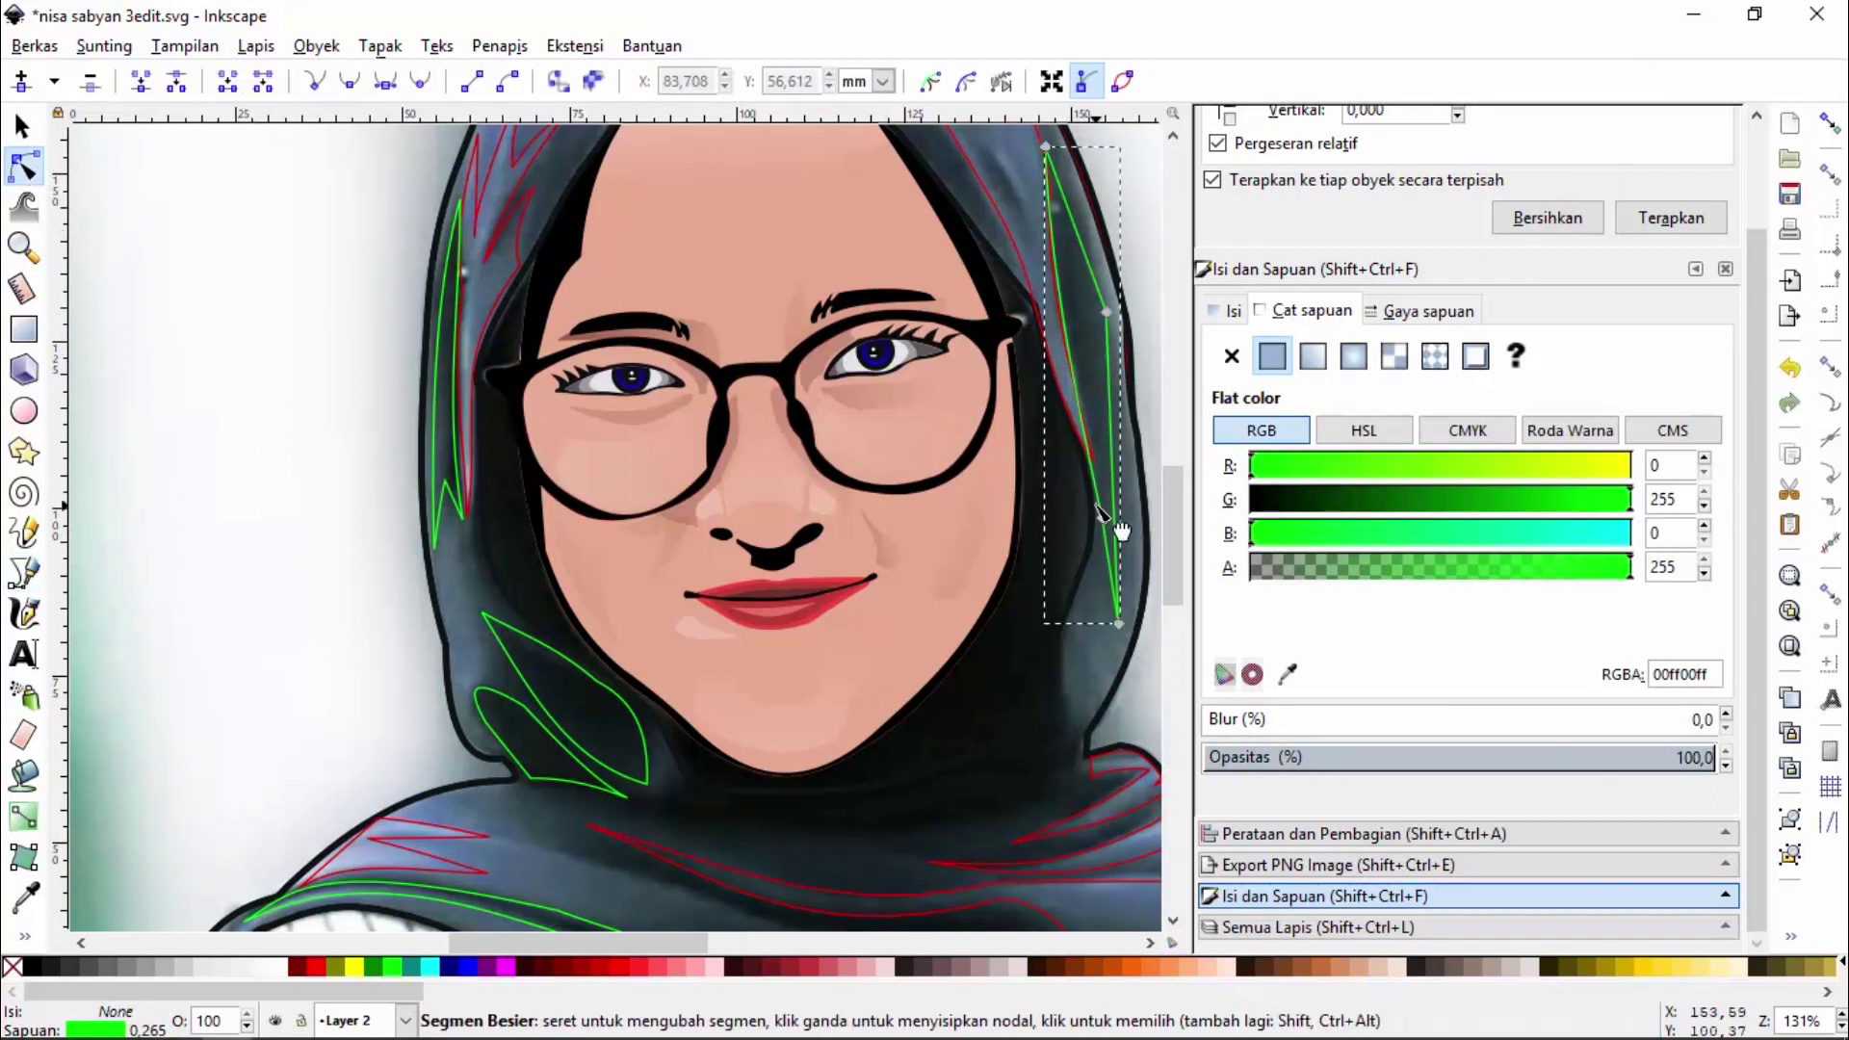
{"action": "left_click_drag", "start_coordinate": [1105, 521], "coordinate": [1094, 464]}
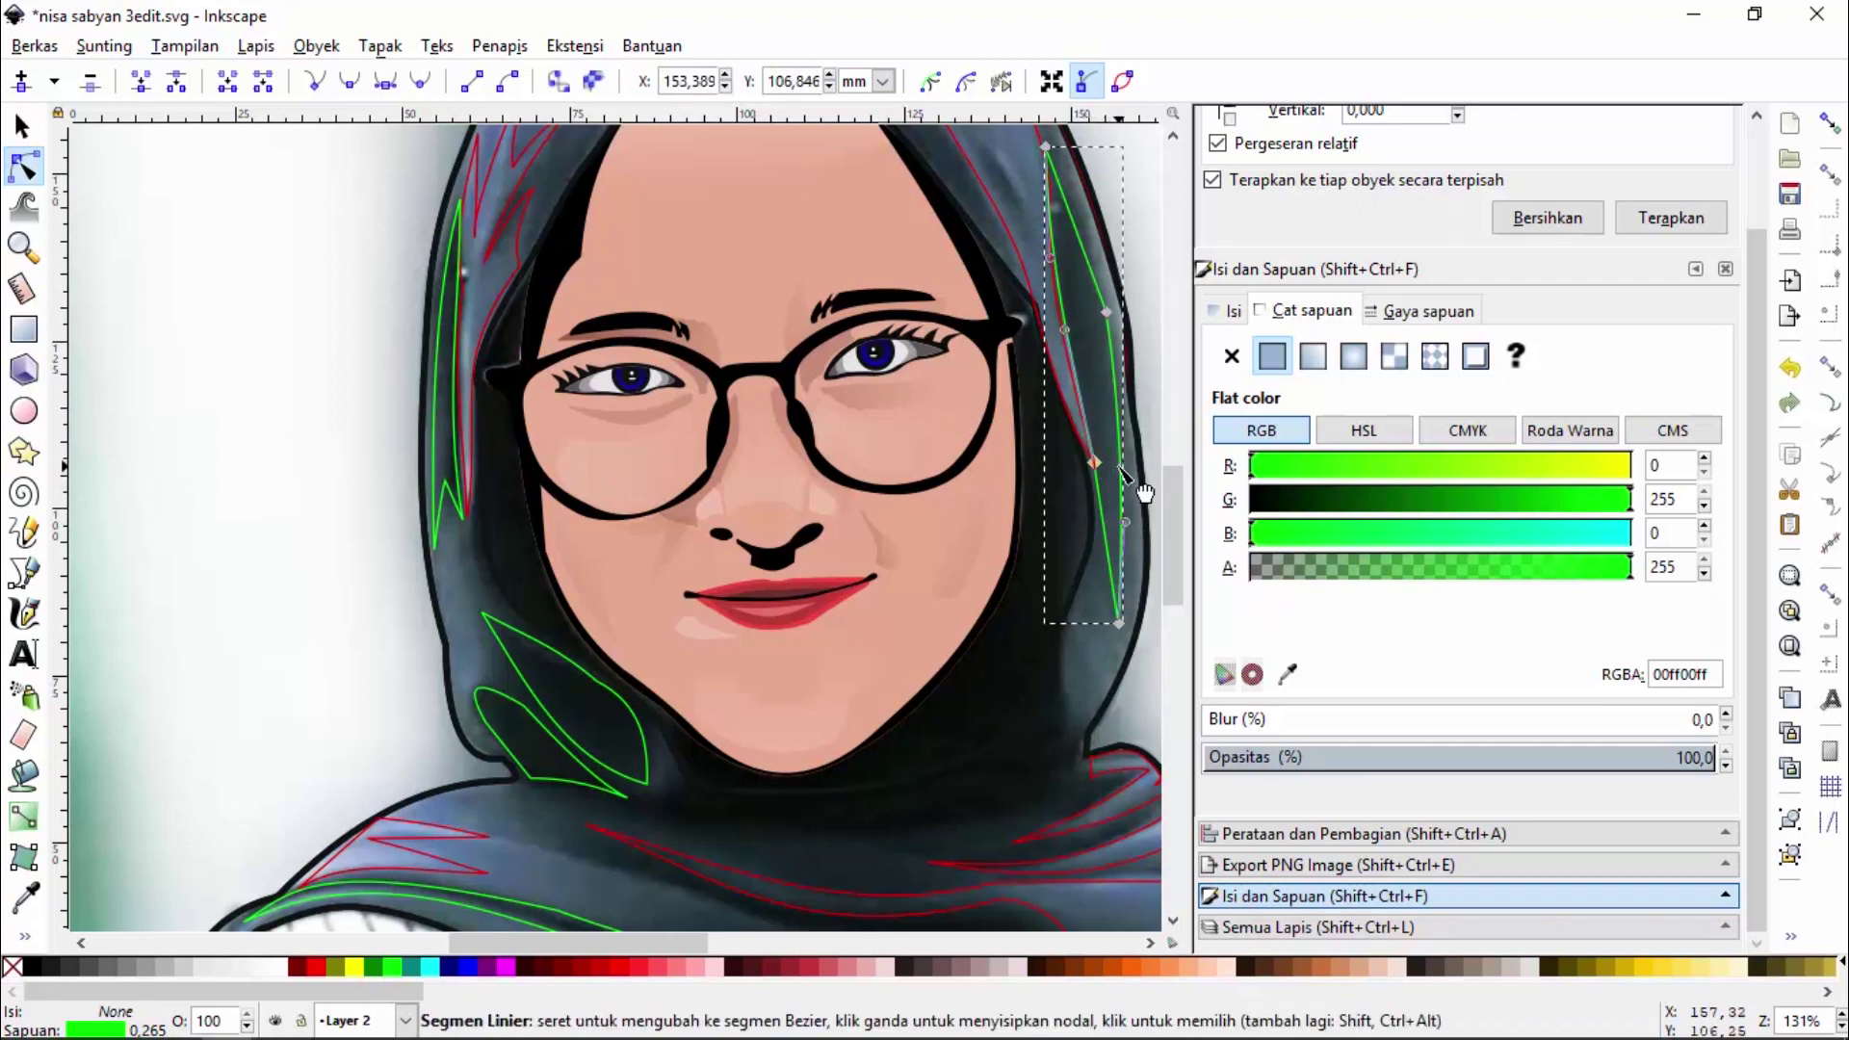
{"action": "left_click_drag", "start_coordinate": [1119, 530], "coordinate": [1110, 510]}
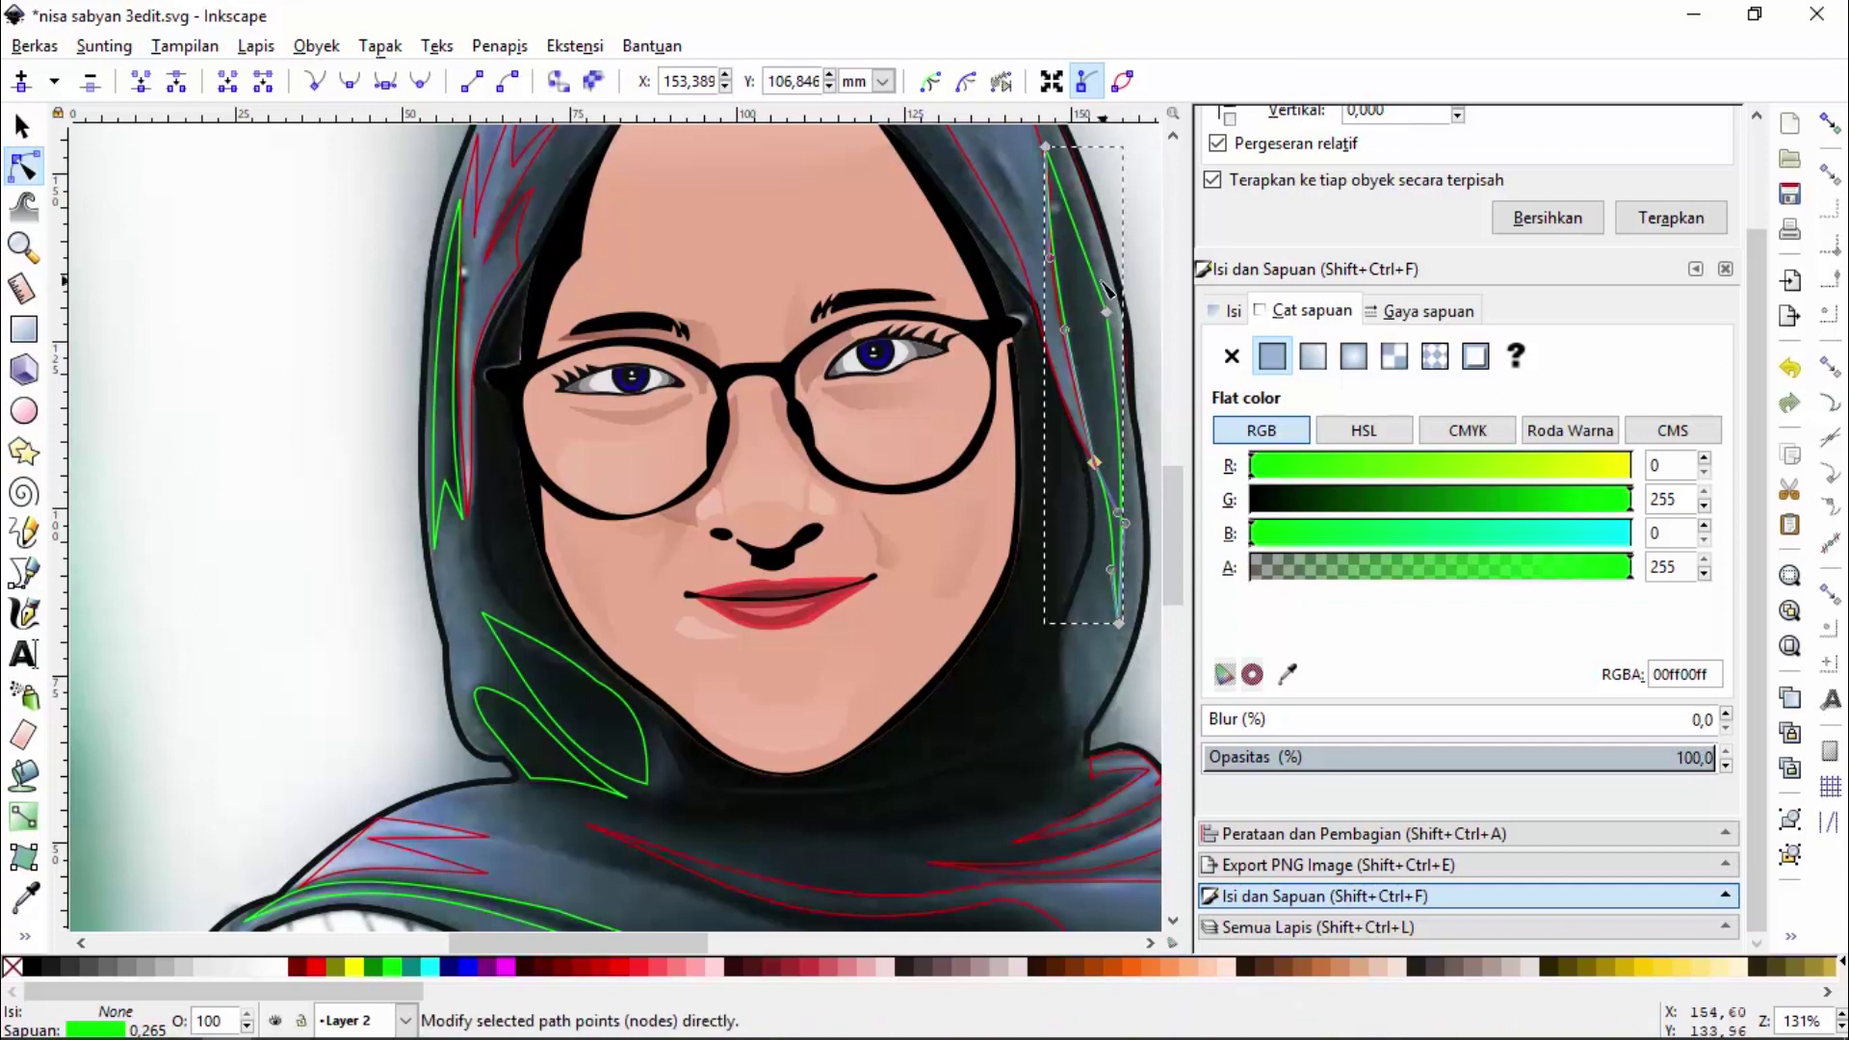
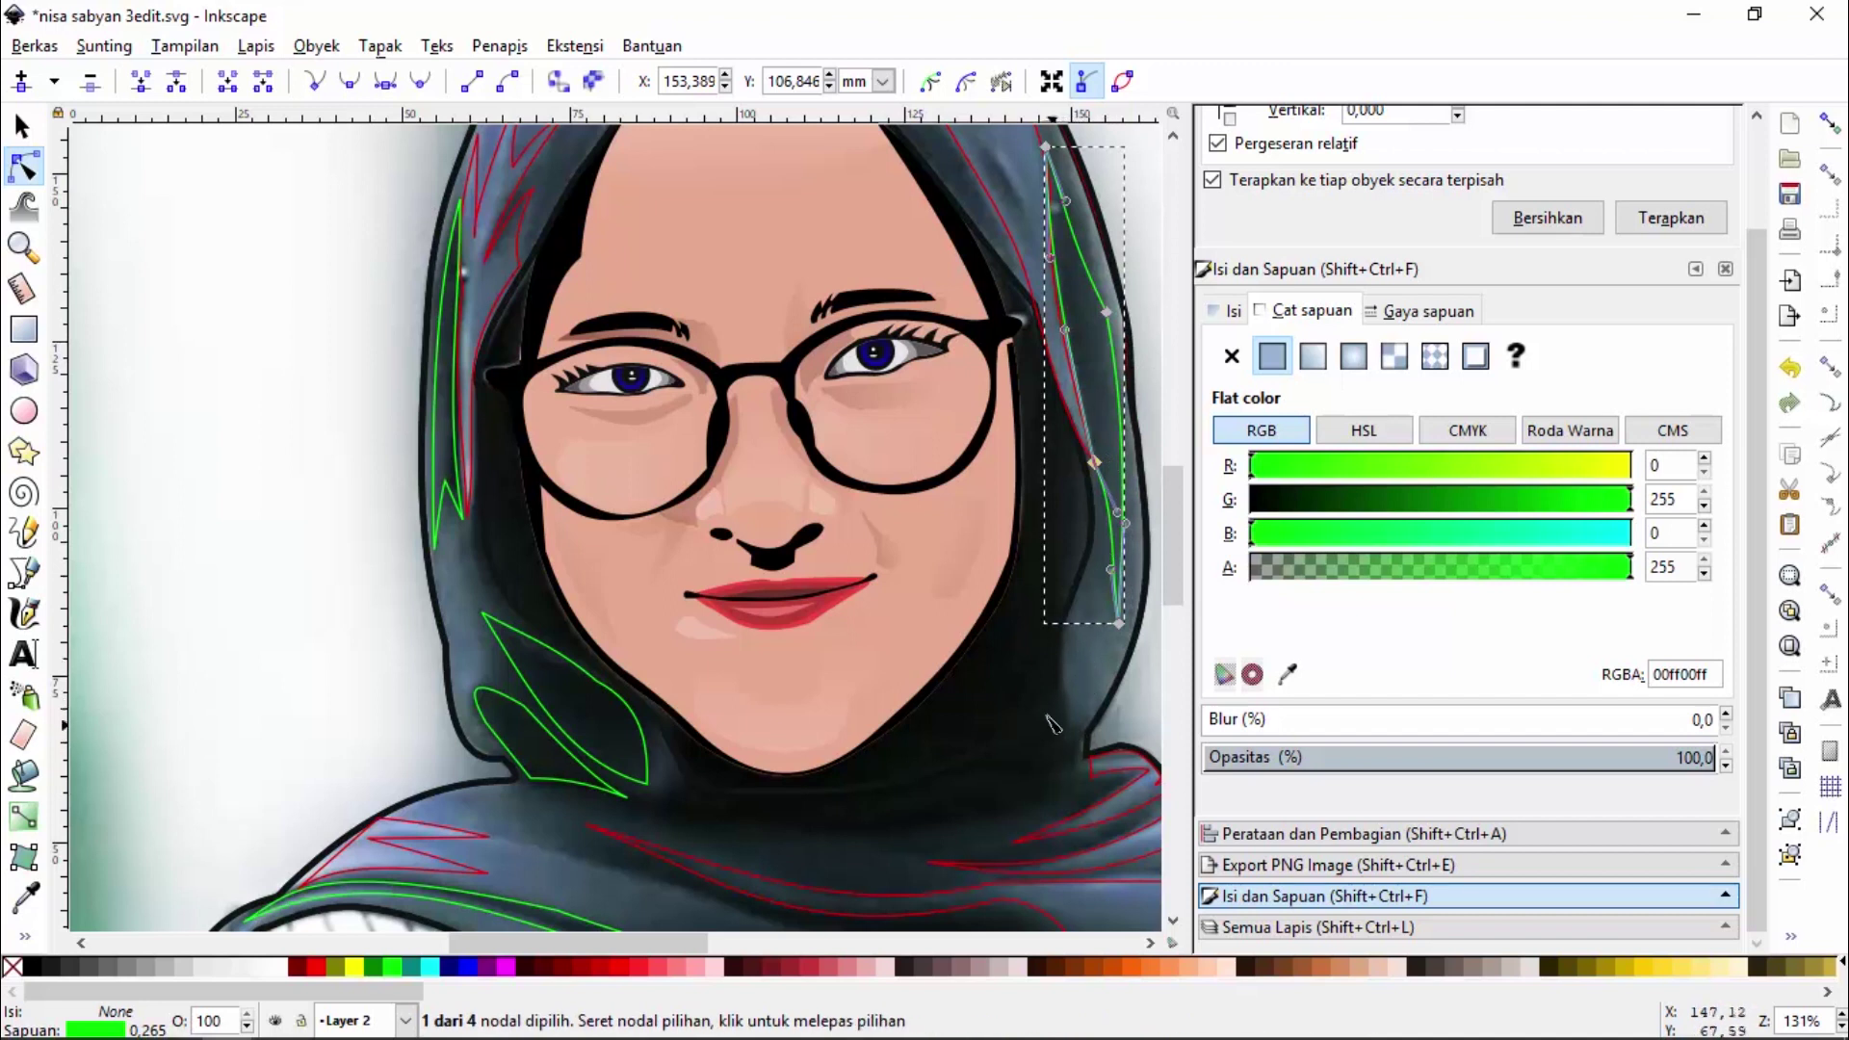
Trace a closed pen outline of the shadow beneath the chin, across the hijab fold
{"action": "left_click", "coordinate": [23, 572]}
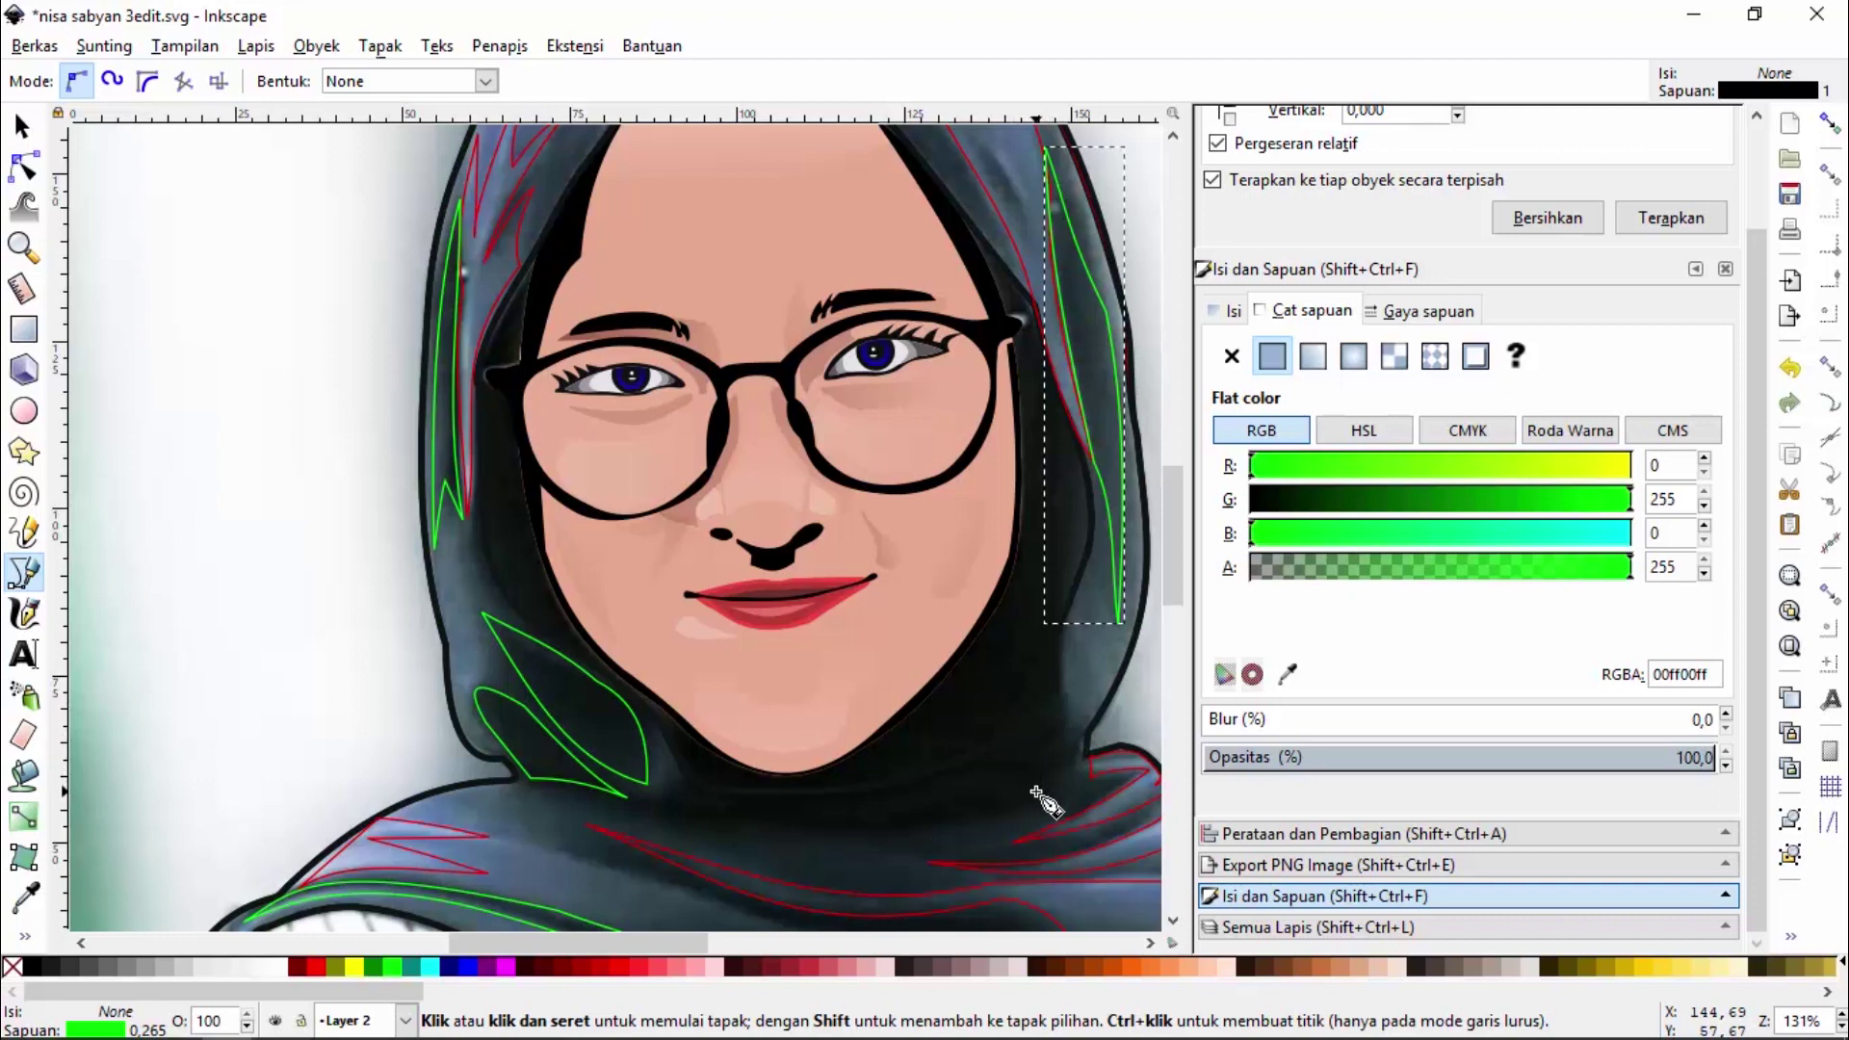
{"action": "left_click", "coordinate": [1060, 637]}
{"action": "left_click", "coordinate": [1056, 737]}
{"action": "left_click", "coordinate": [1079, 740]}
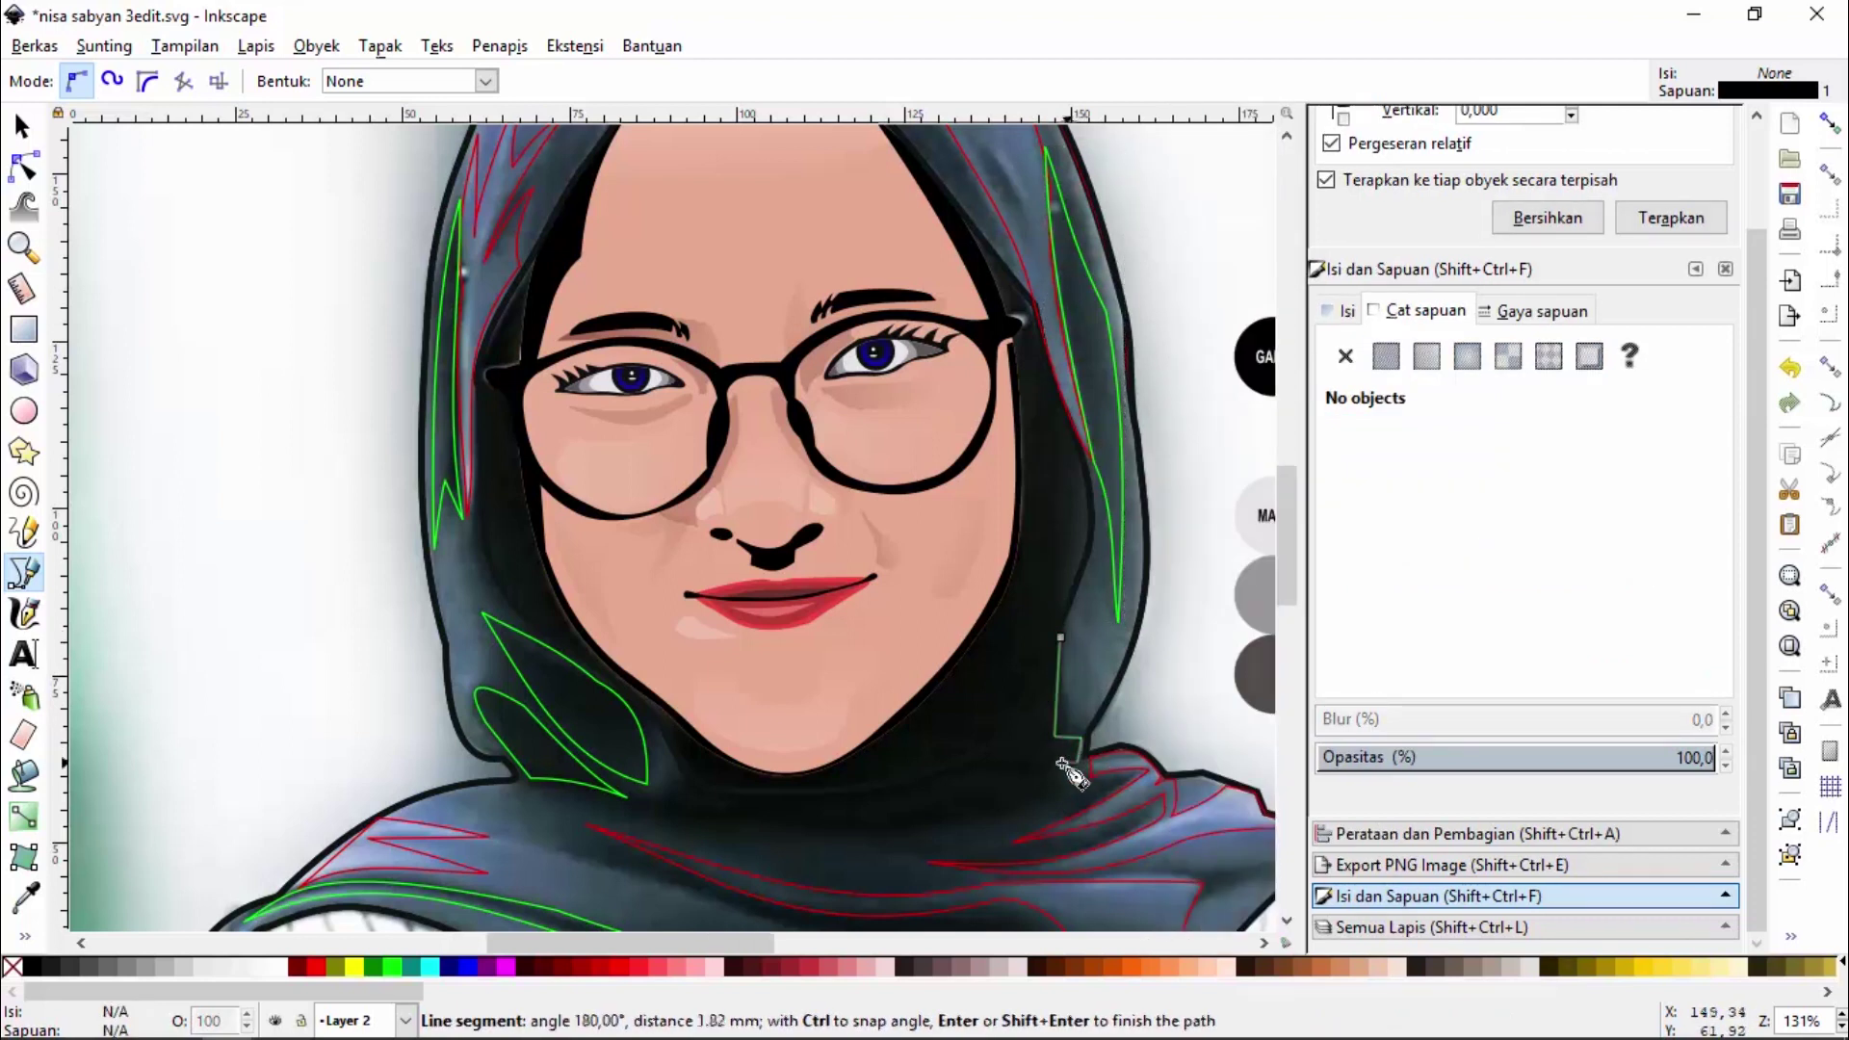
{"action": "left_click", "coordinate": [1036, 775]}
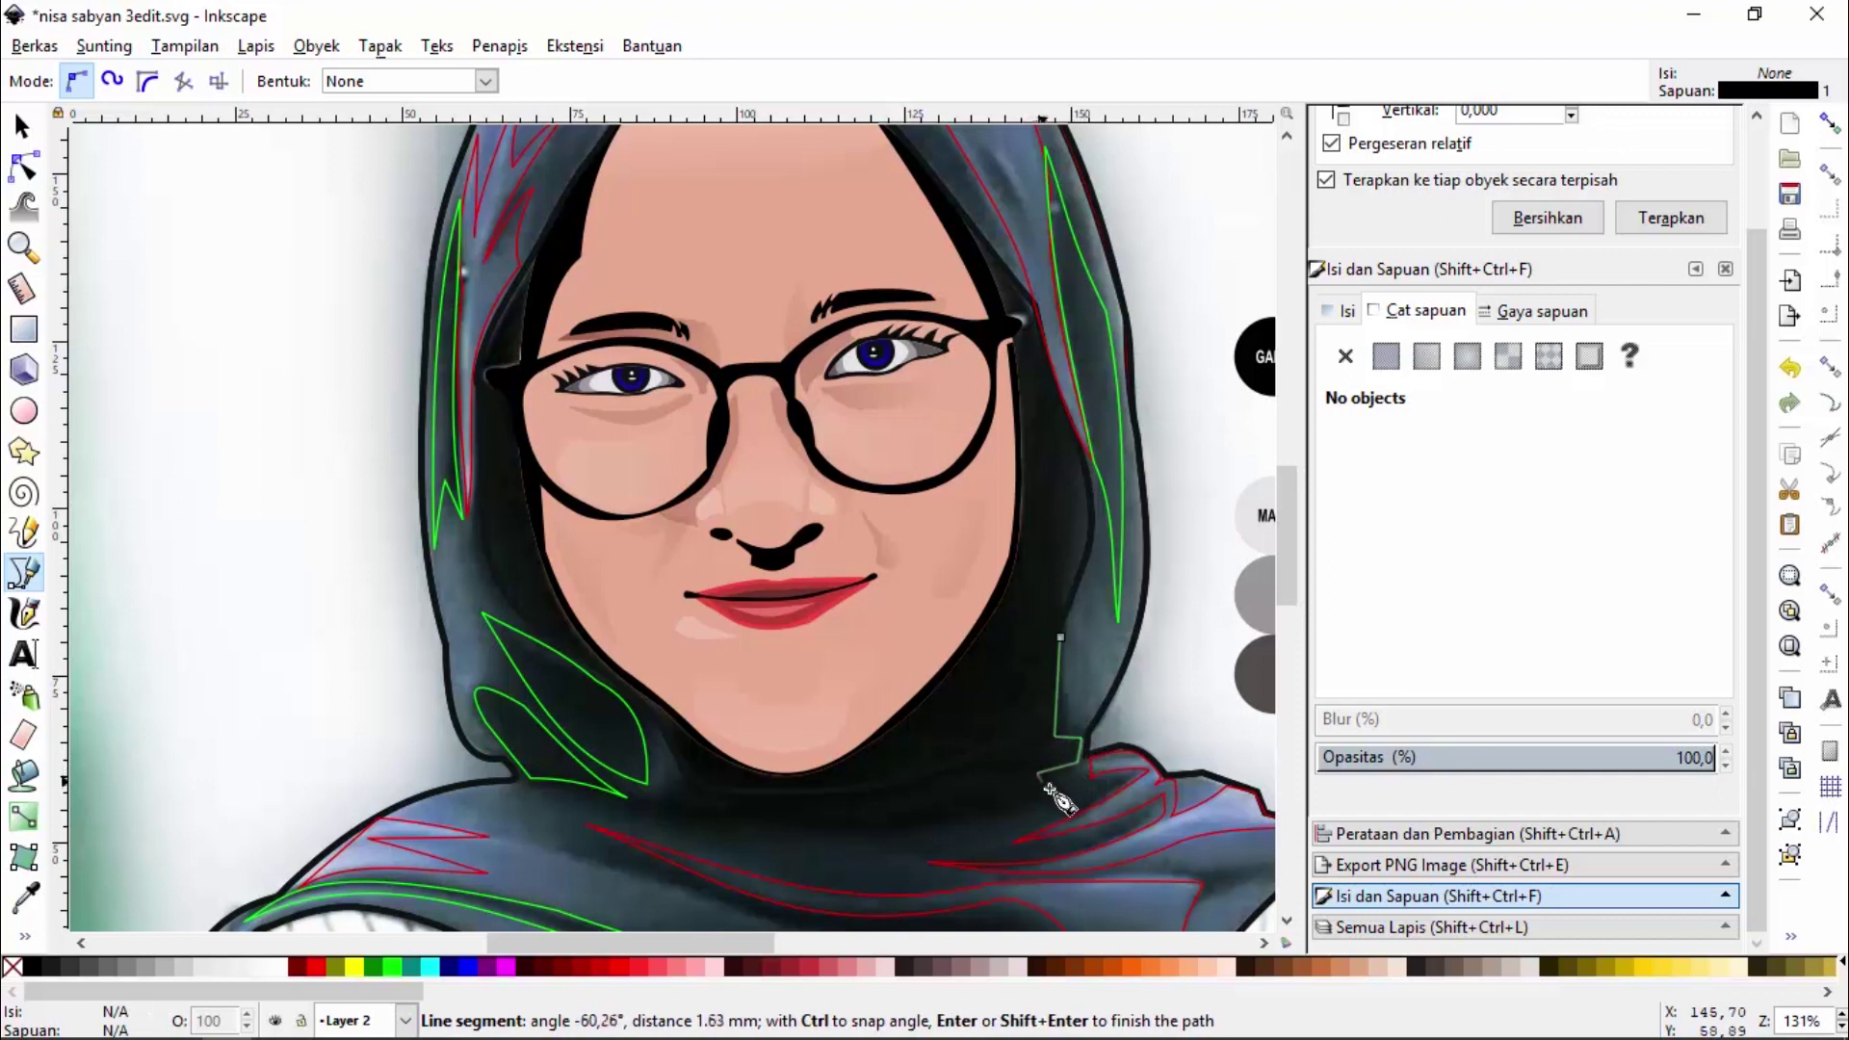
{"action": "left_click", "coordinate": [1092, 778]}
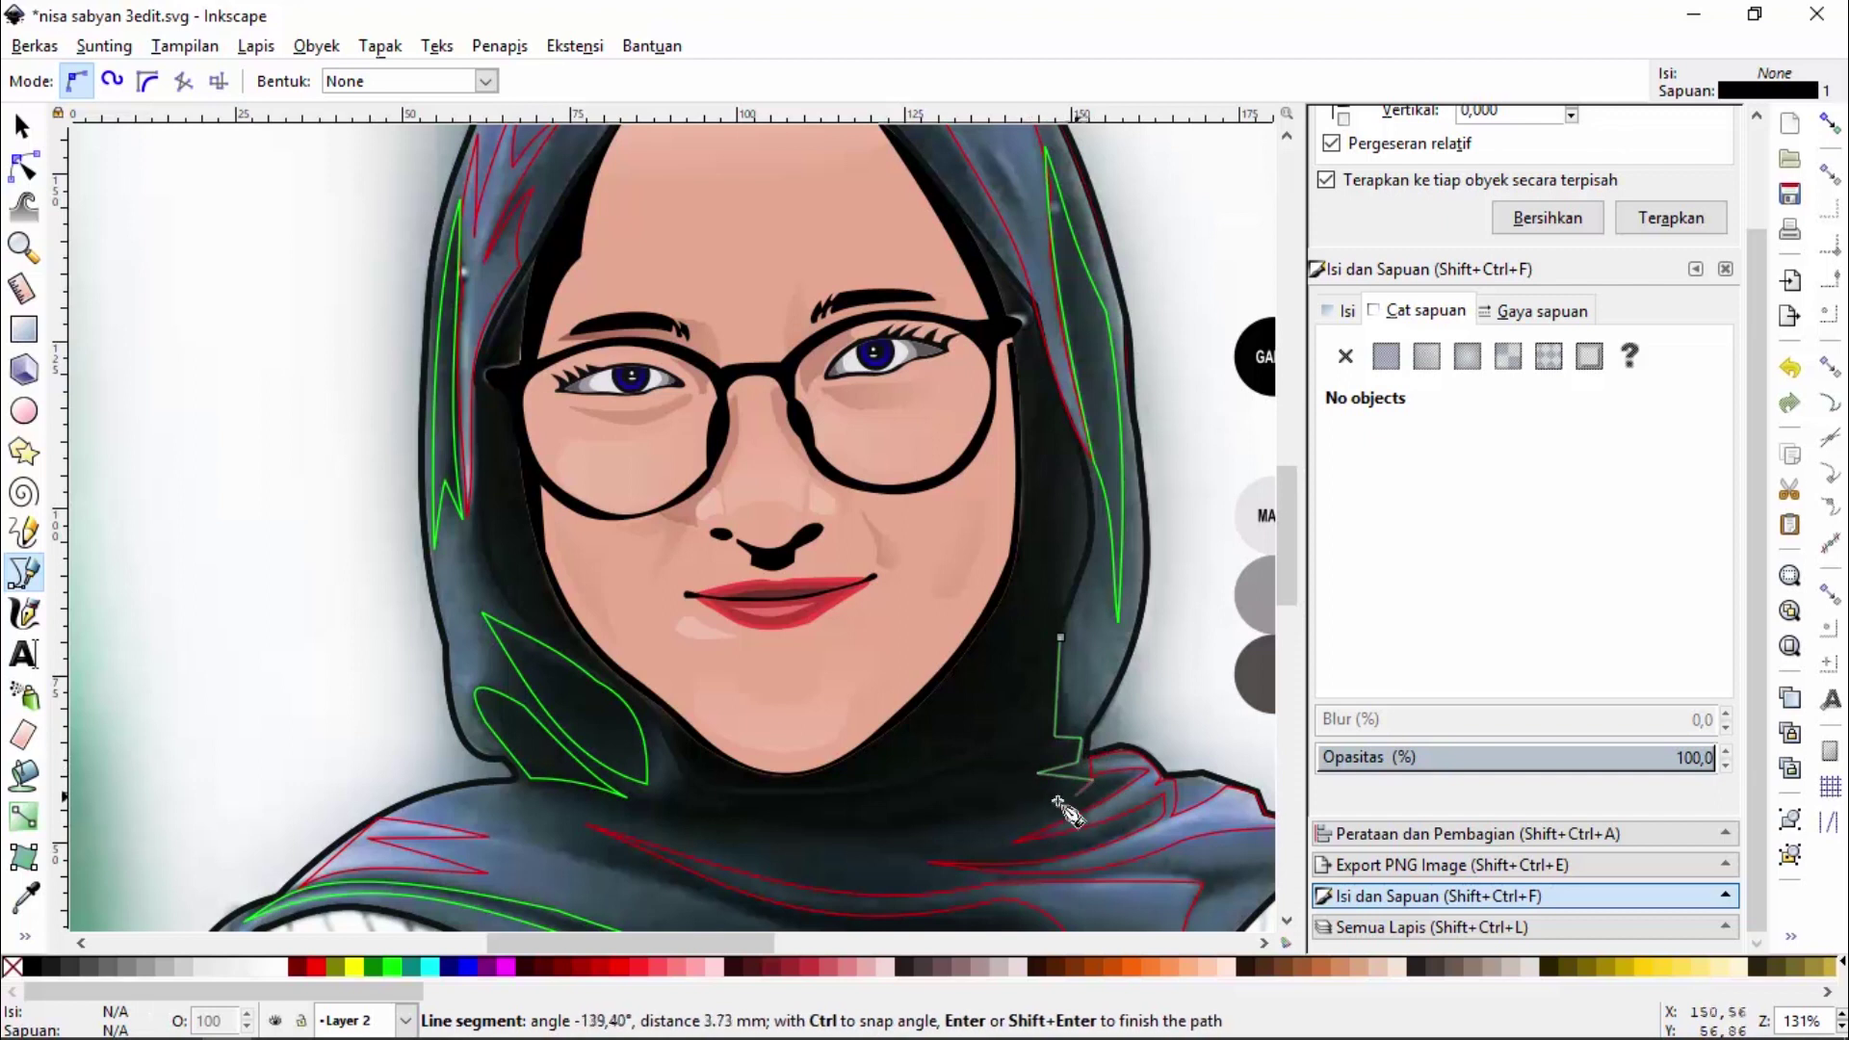
{"action": "left_click", "coordinate": [783, 832]}
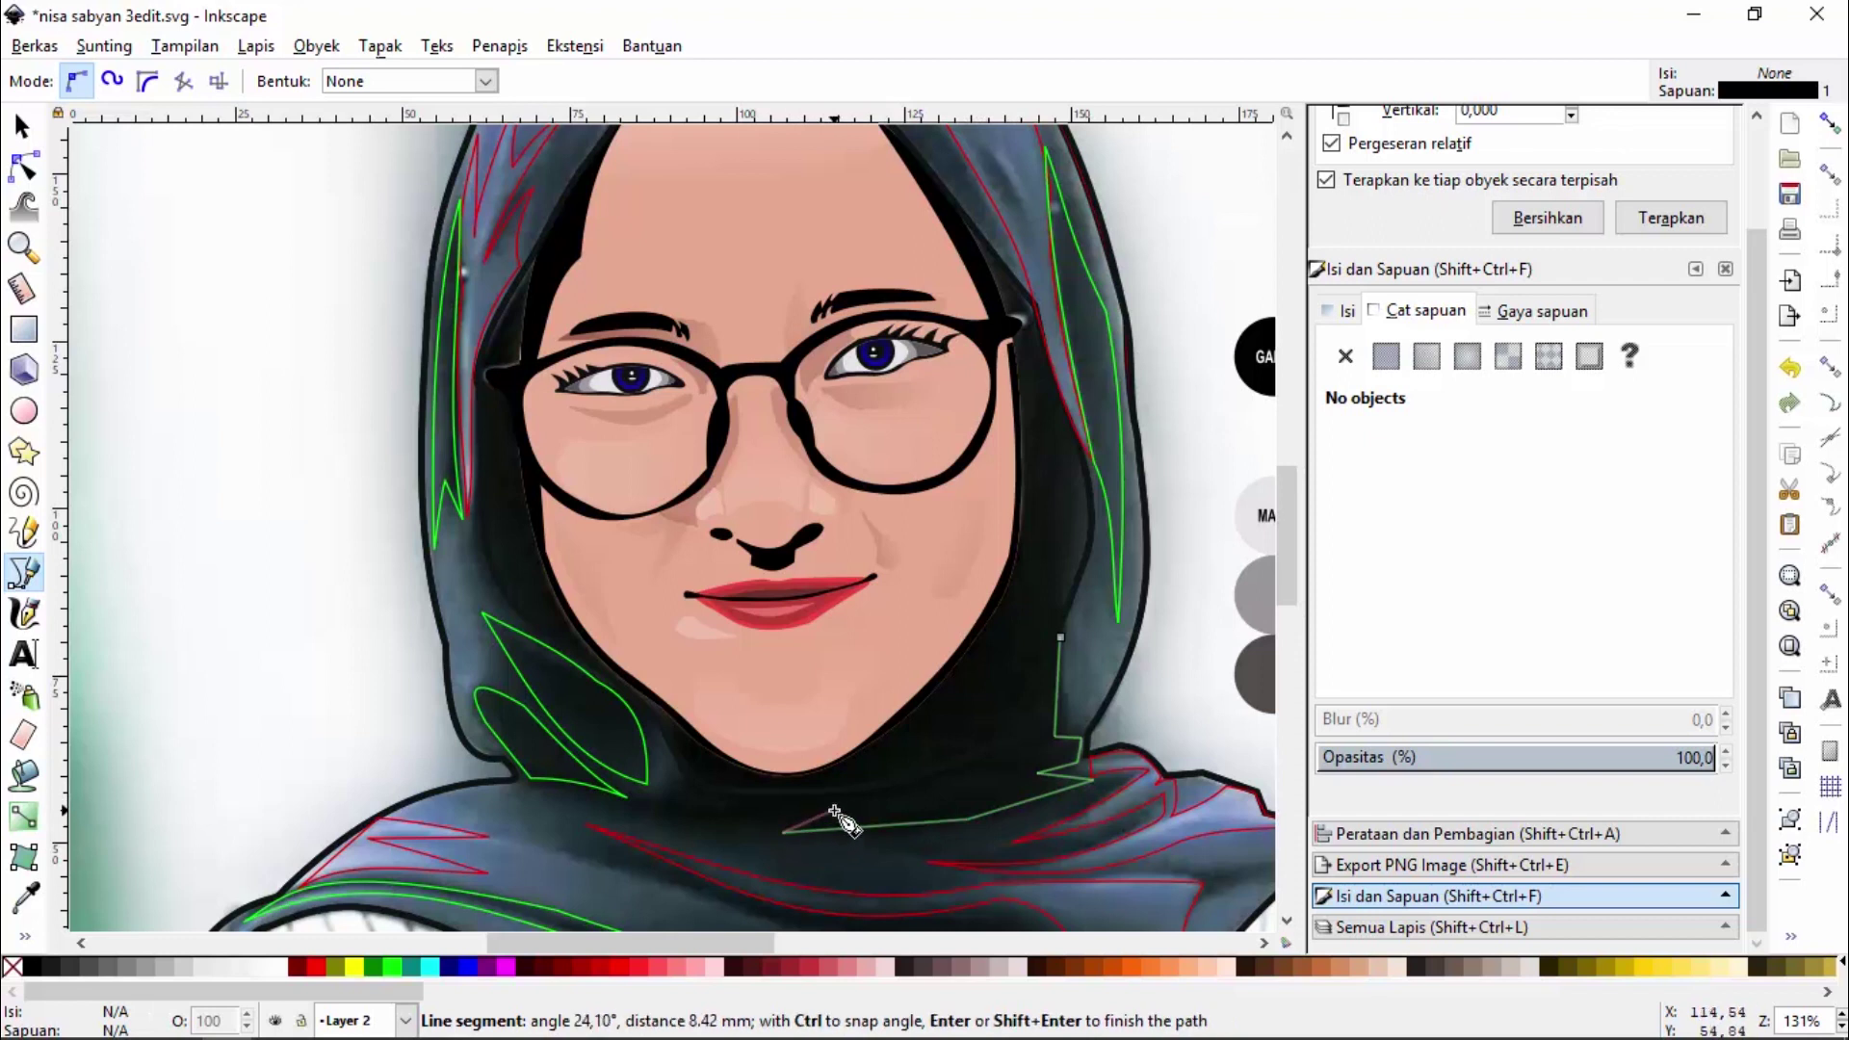
{"action": "left_click", "coordinate": [832, 810]}
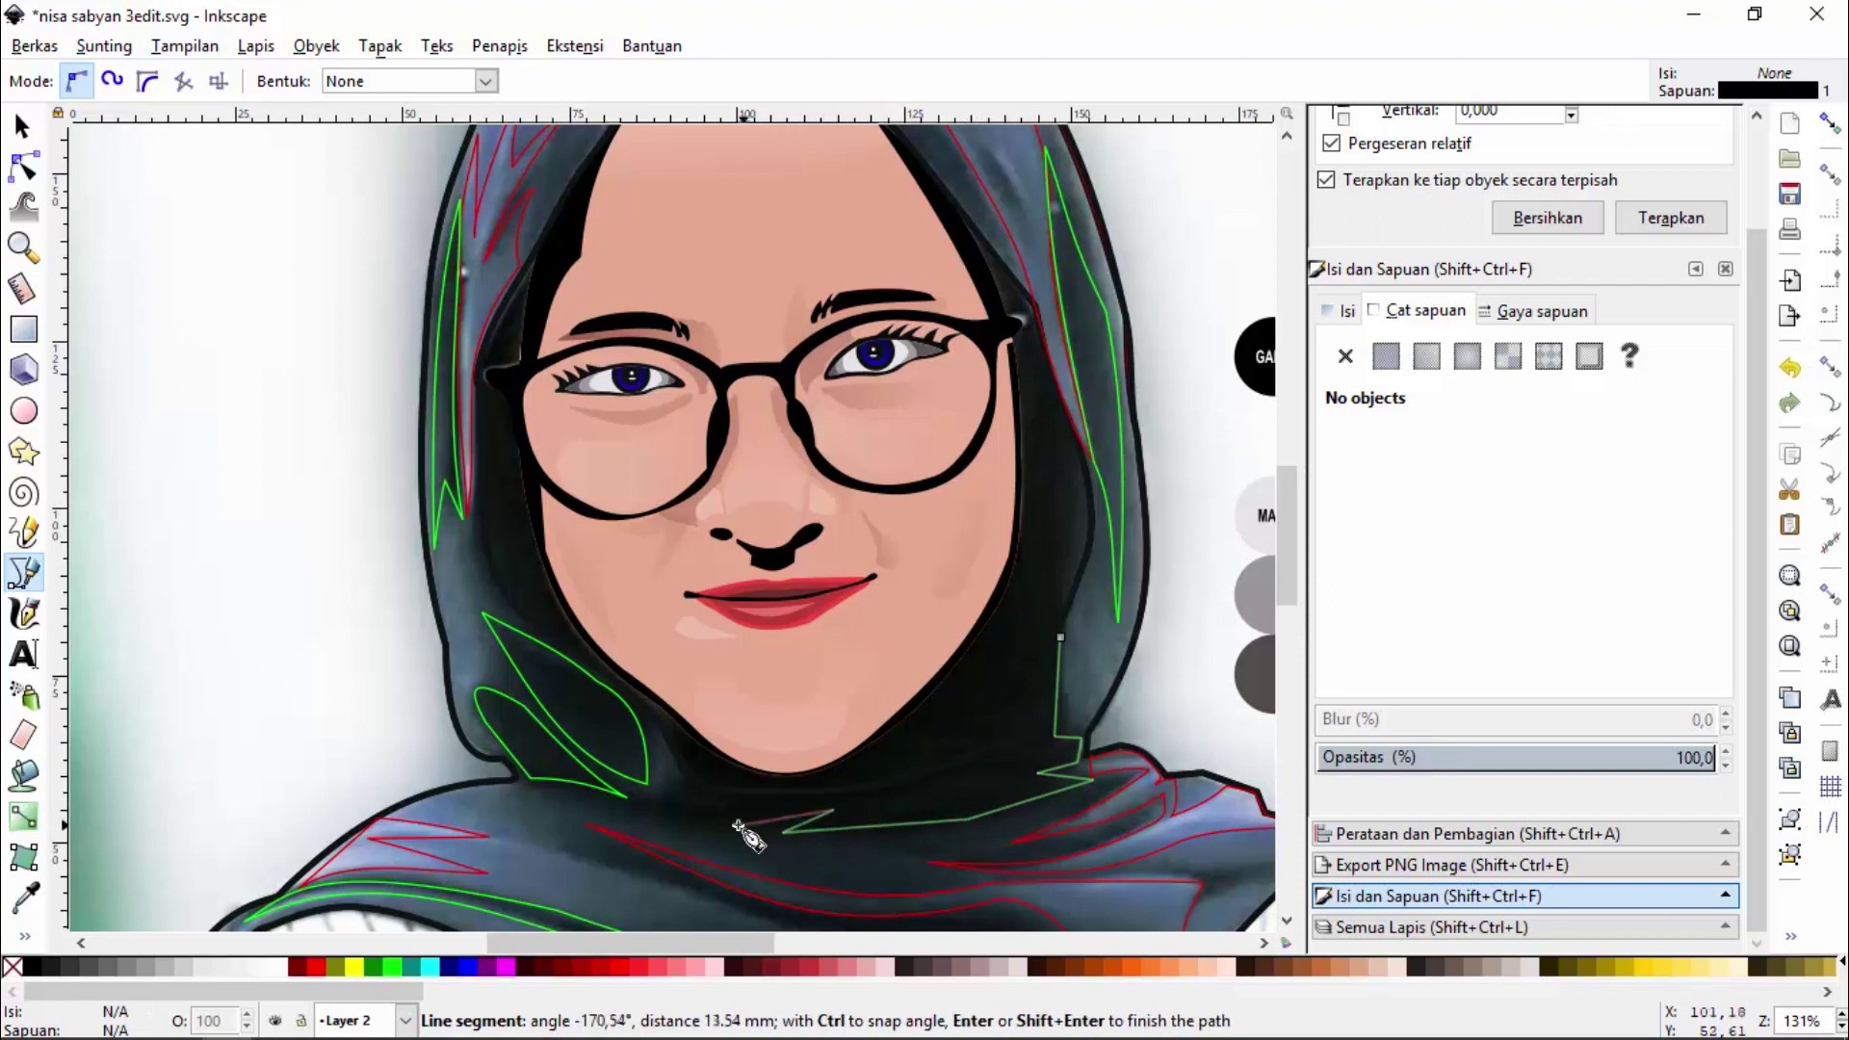
{"action": "left_click", "coordinate": [638, 813]}
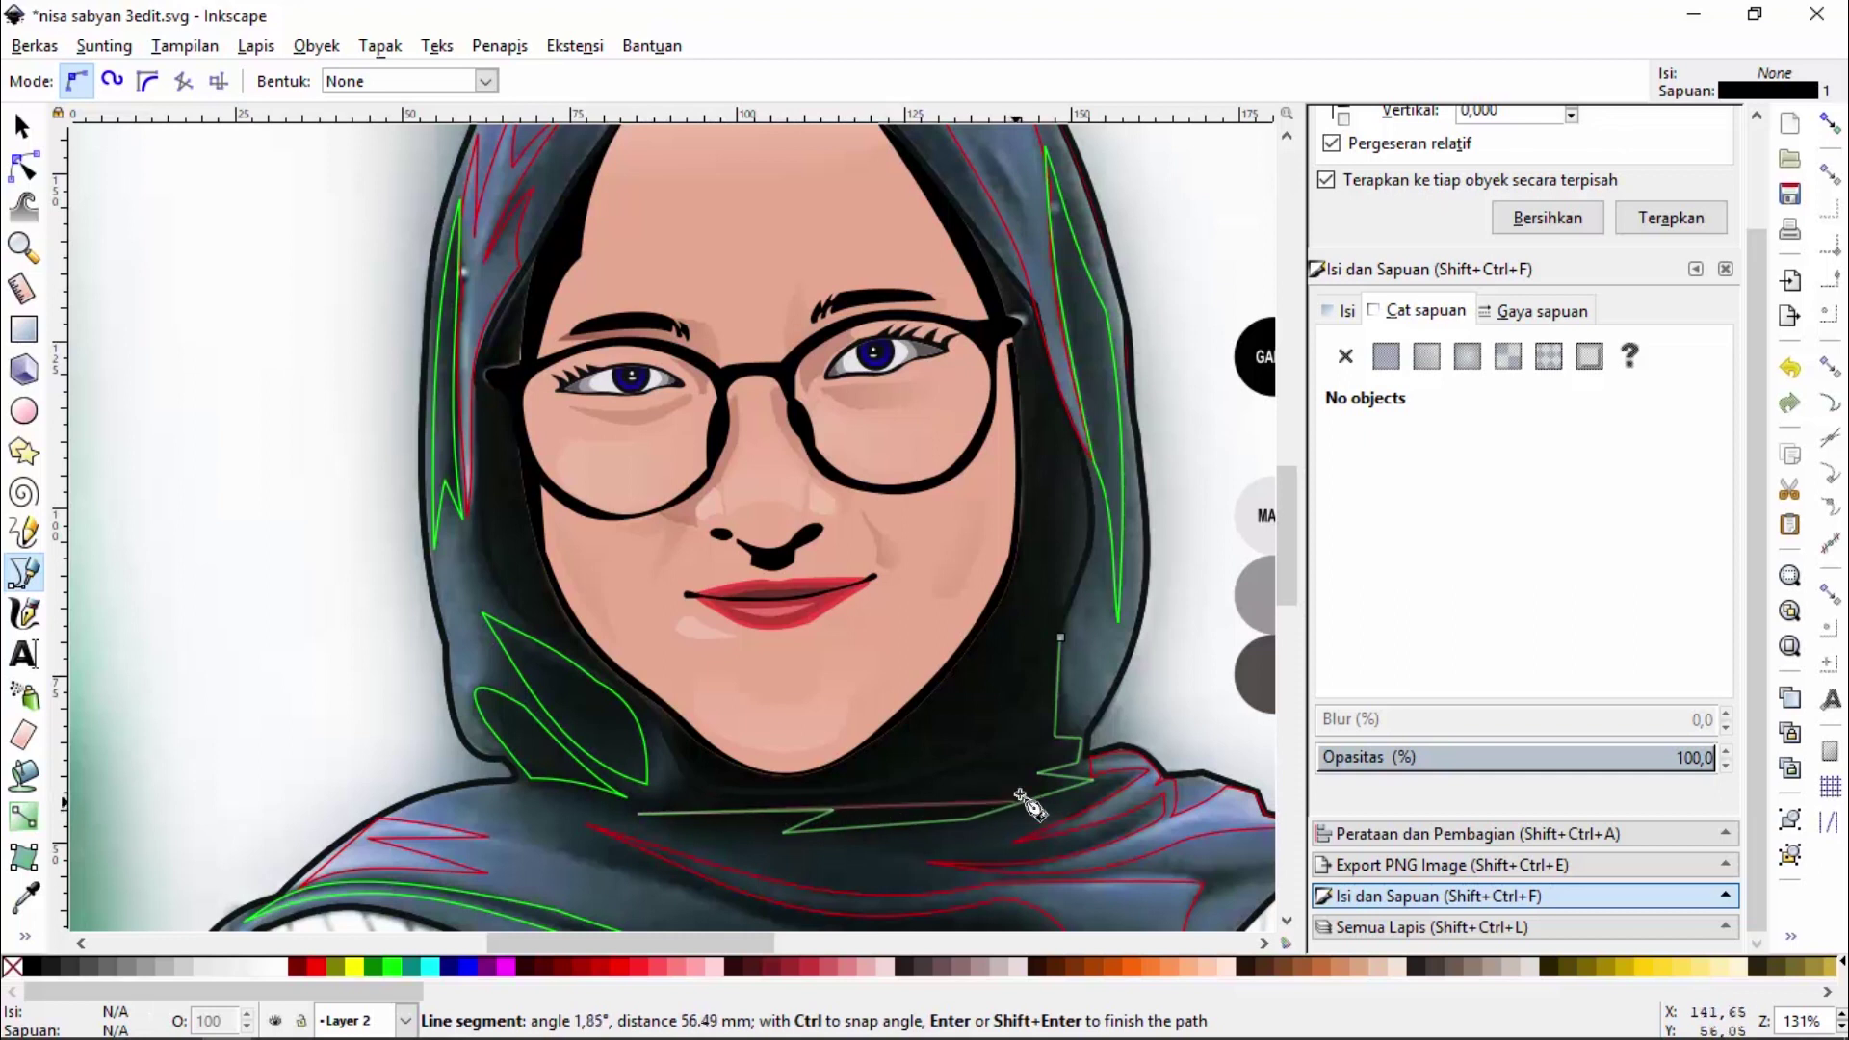
{"action": "left_click", "coordinate": [1012, 740]}
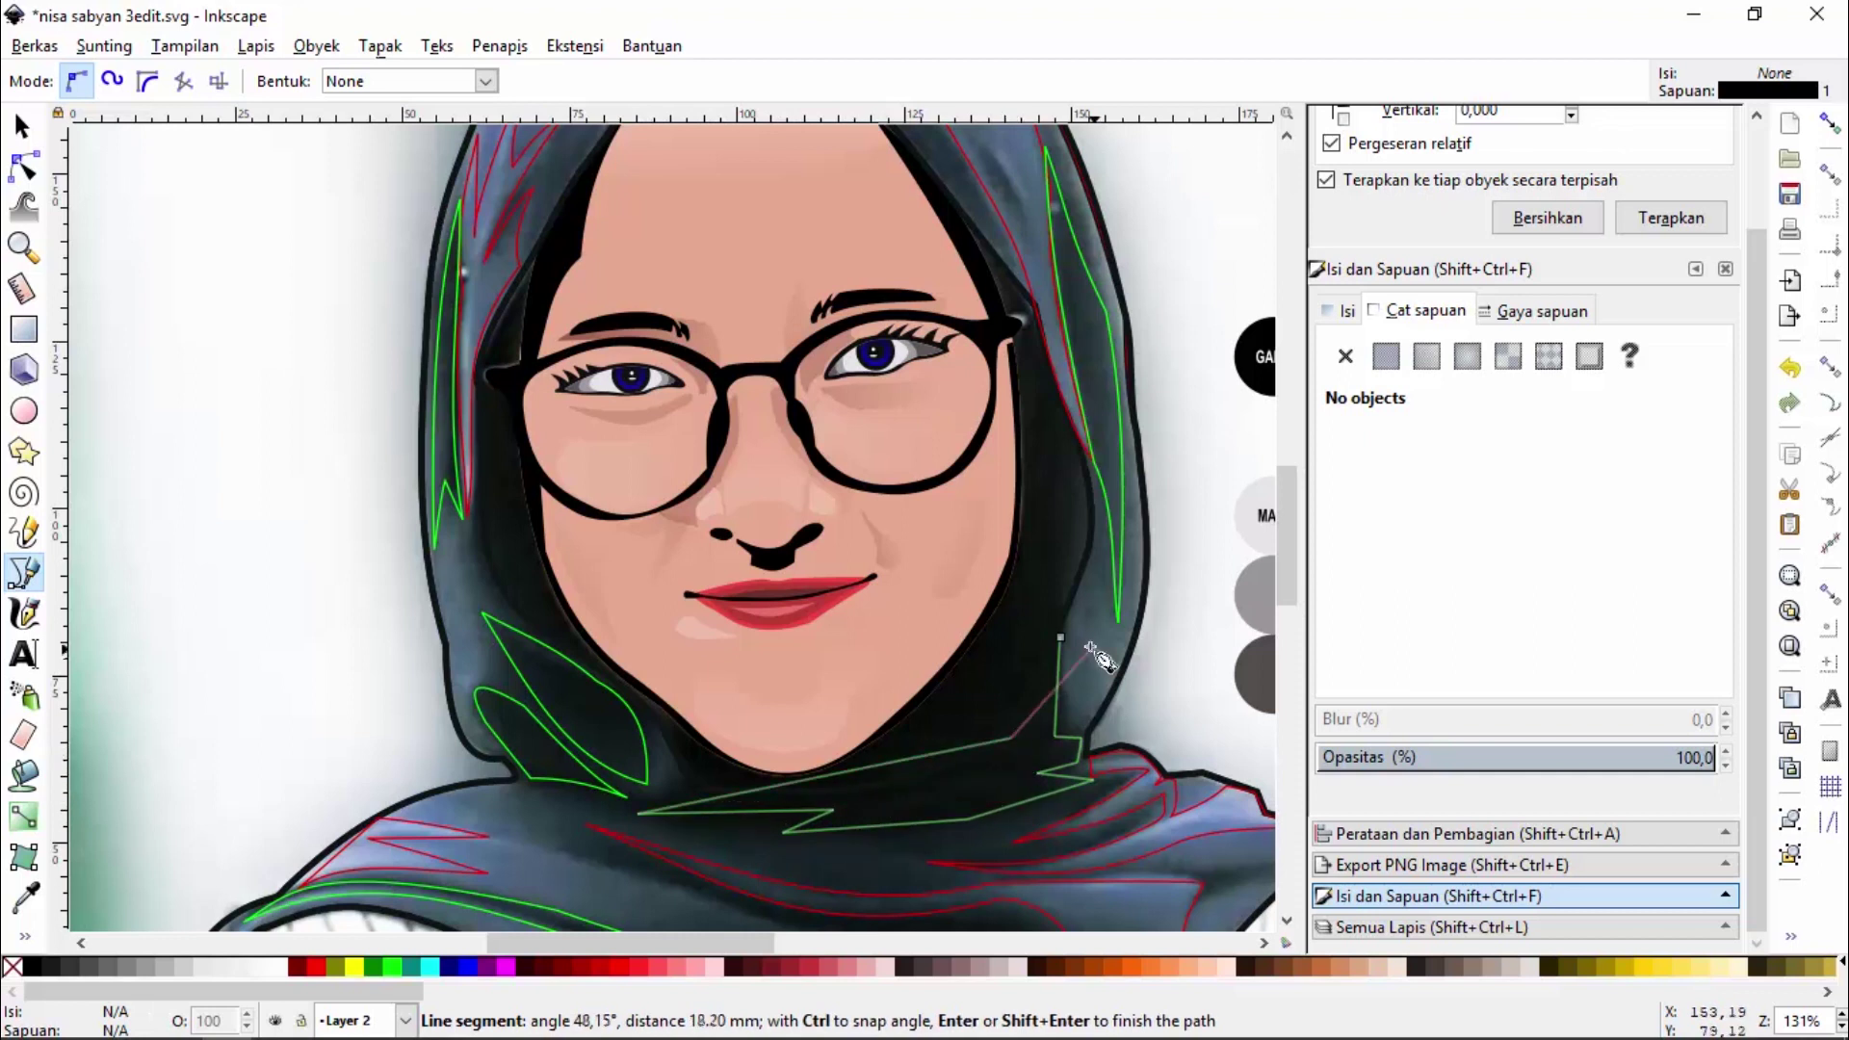
{"action": "left_click", "coordinate": [1060, 638]}
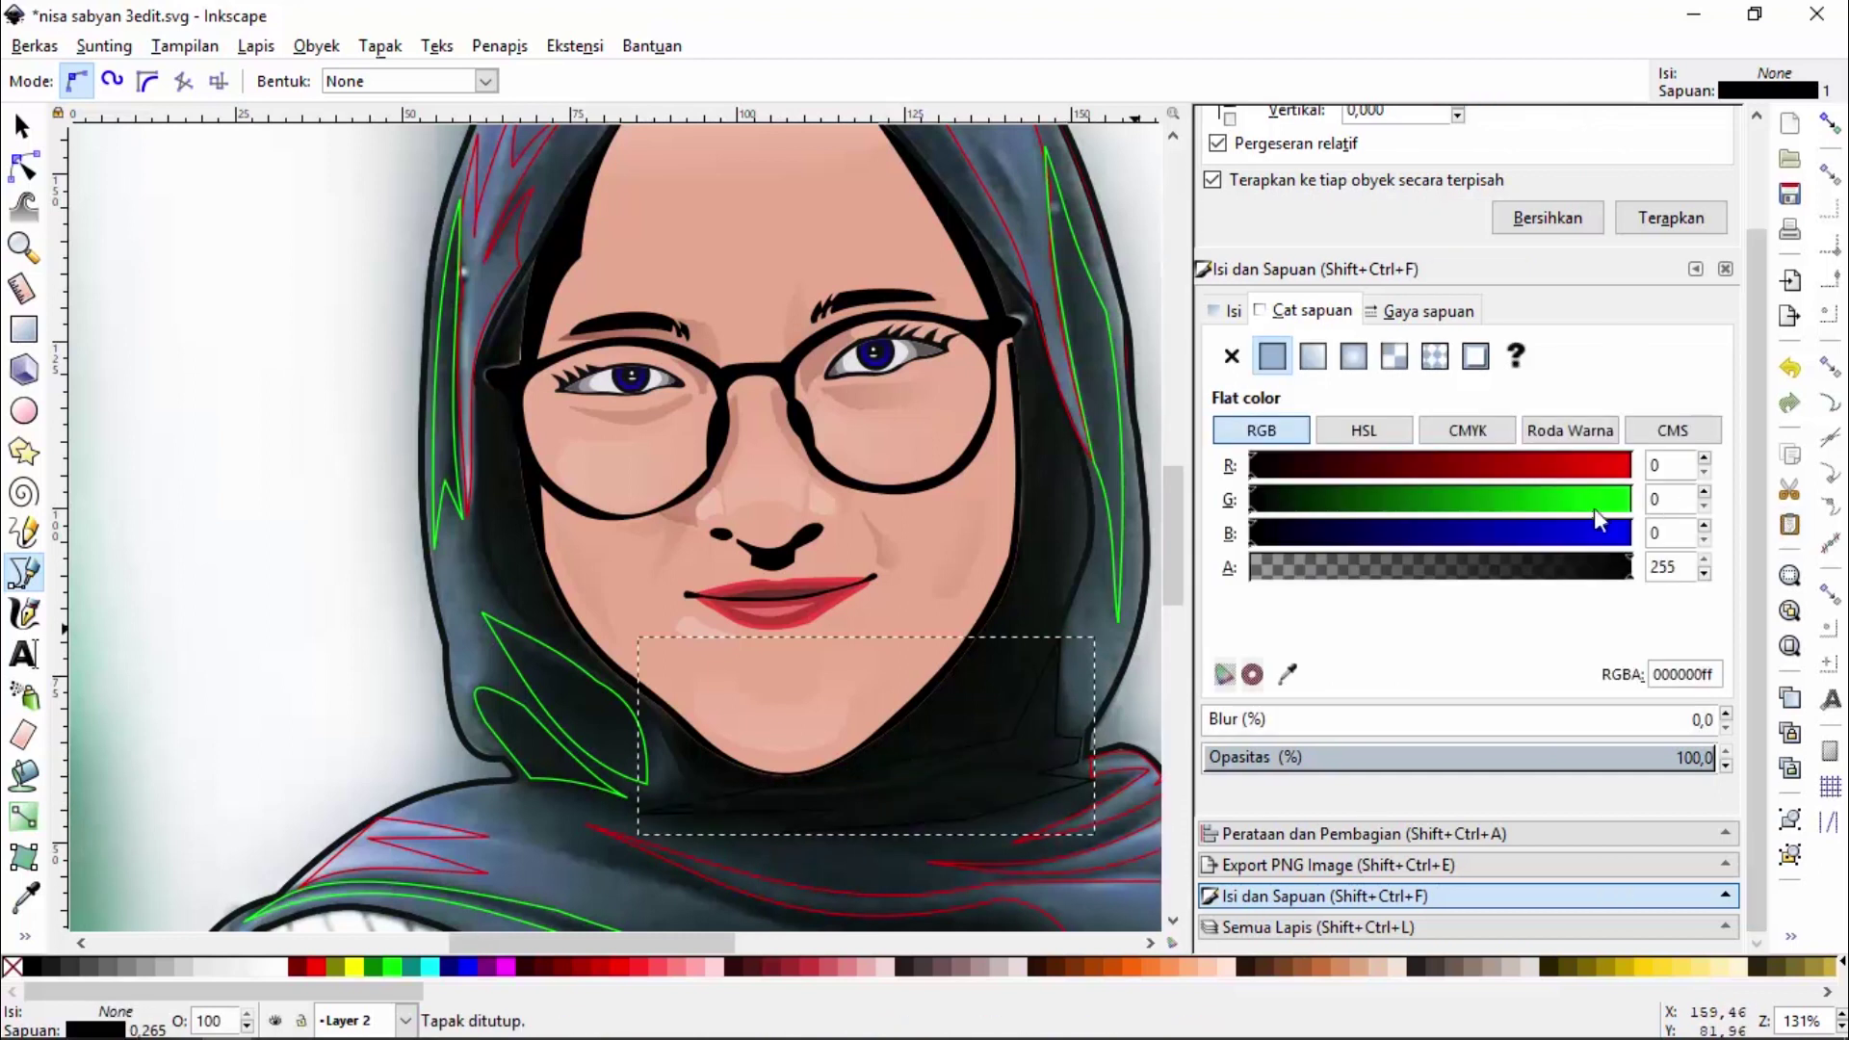
Curve the bottom, left-end and right-hand edges of the chin shadow outline to follow the fold
{"action": "left_click", "coordinate": [23, 167]}
{"action": "left_click_drag", "start_coordinate": [900, 815], "coordinate": [905, 830]}
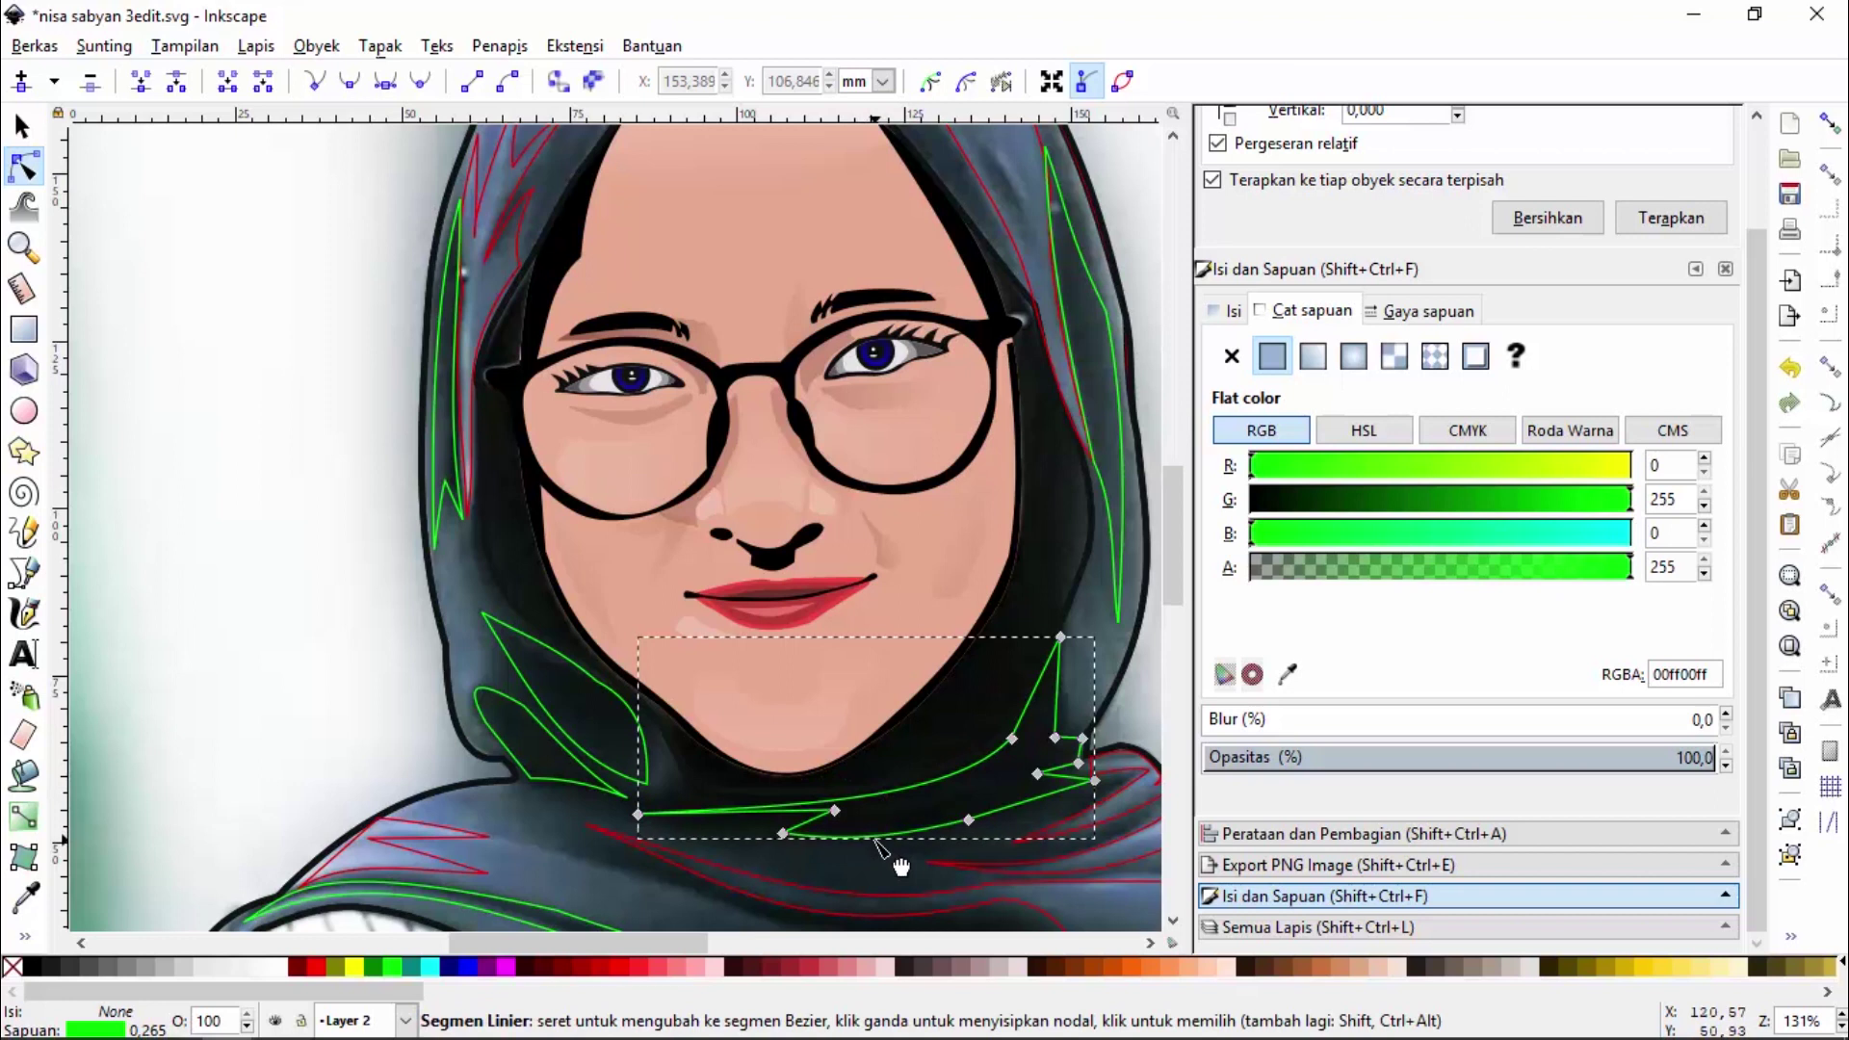
{"action": "left_click_drag", "start_coordinate": [775, 831], "coordinate": [792, 841]}
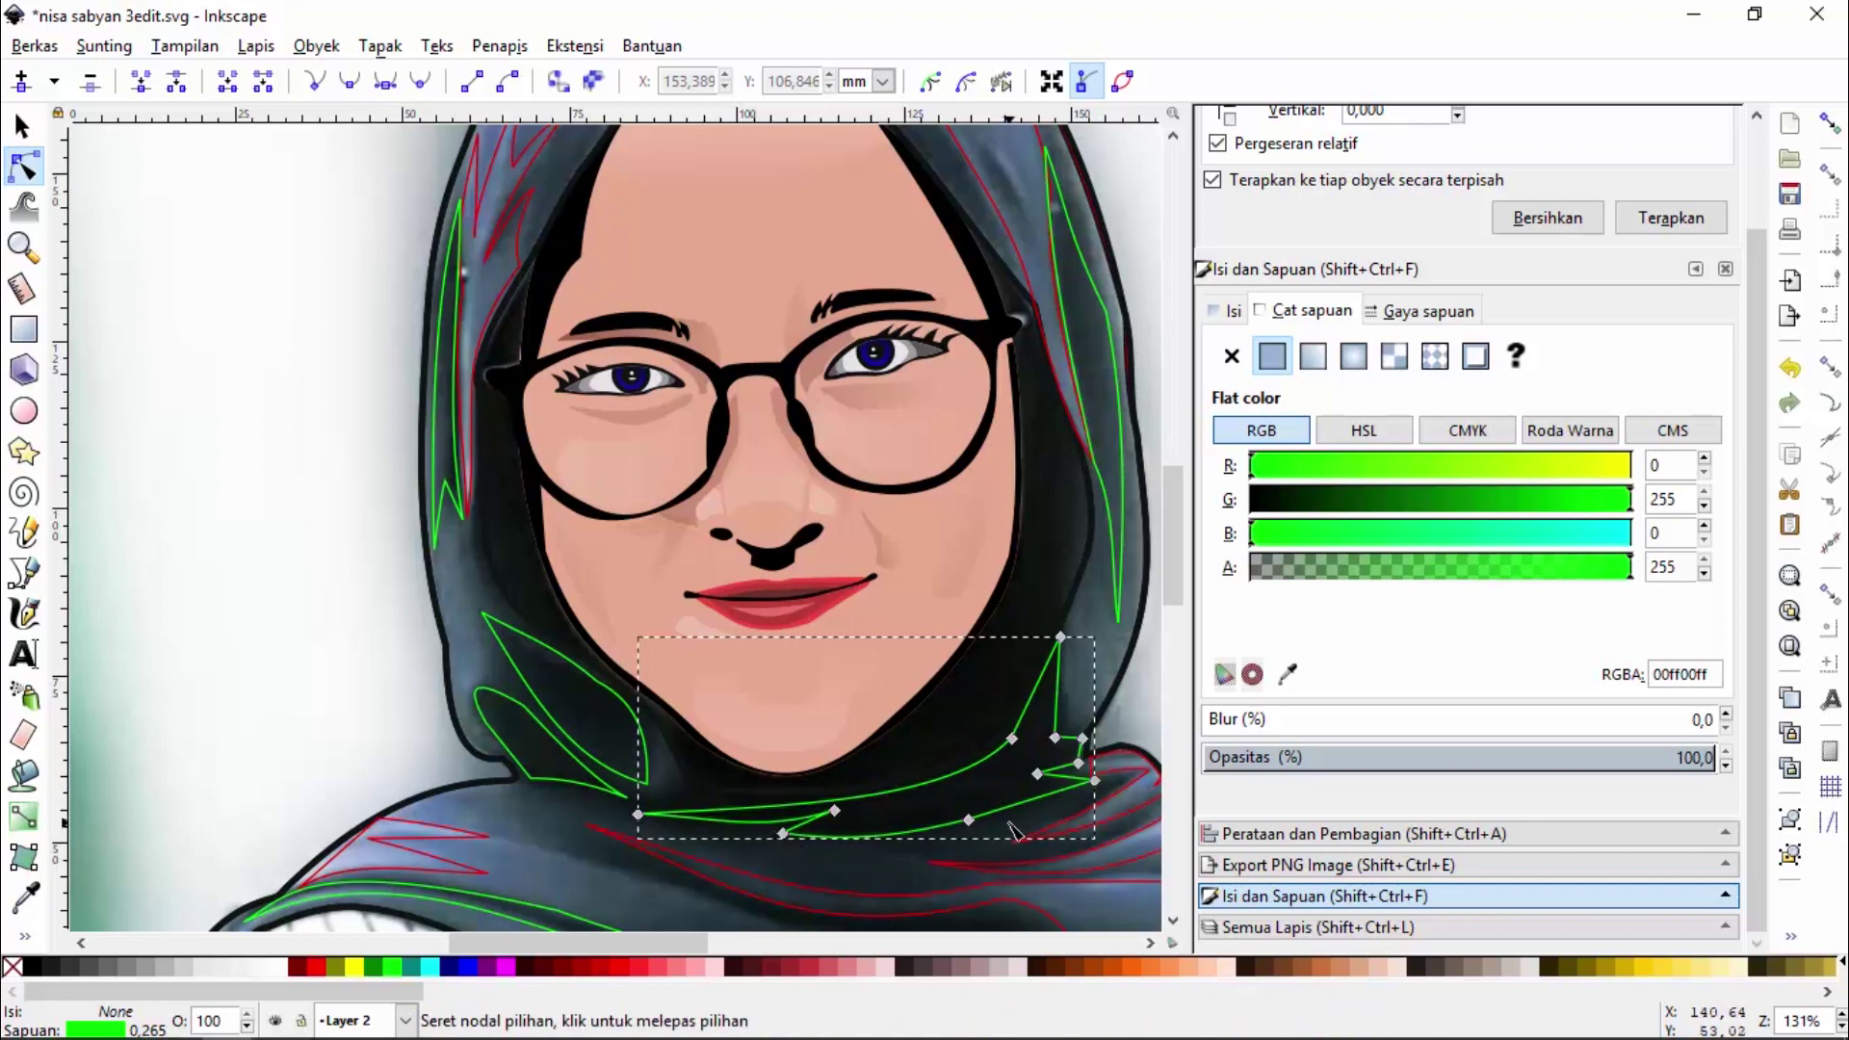
{"action": "left_click_drag", "start_coordinate": [1035, 802], "coordinate": [1046, 826]}
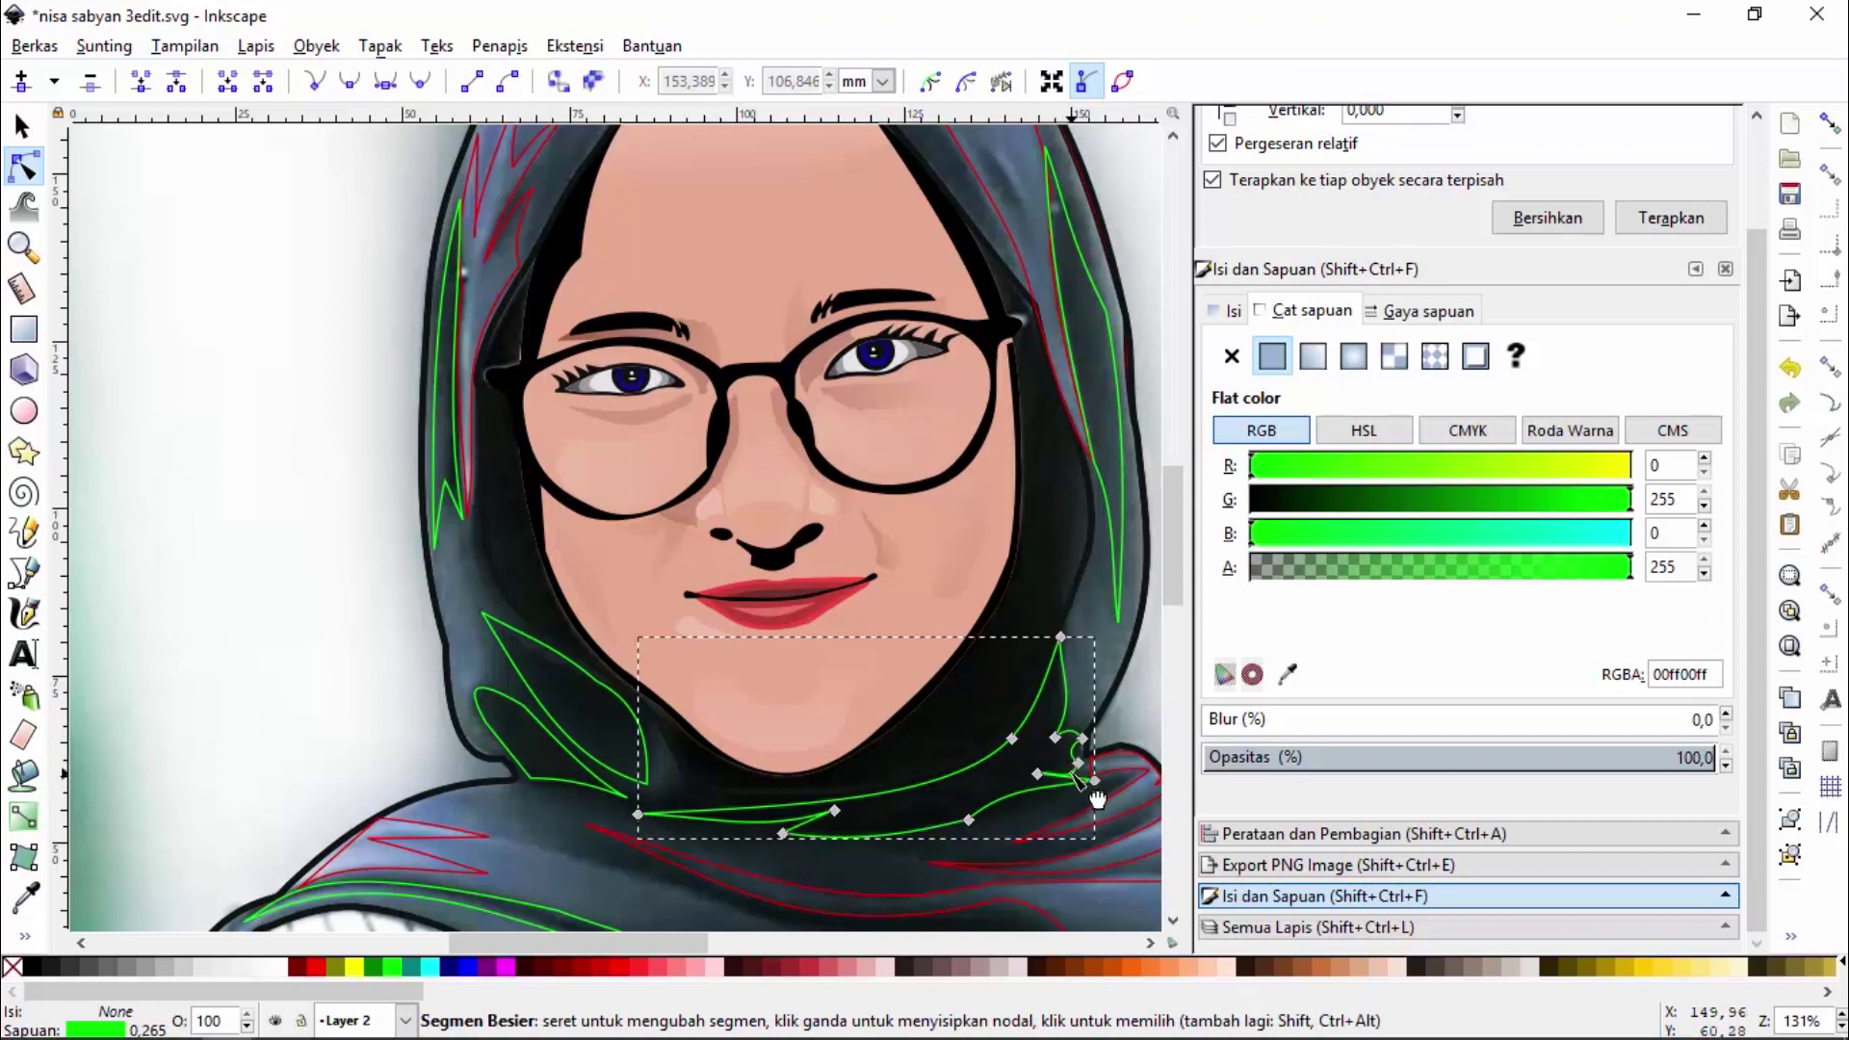
Select the six green shadow outlines, from the hijab sides and leaf shape to the chin and lower hijab
{"action": "left_click", "coordinate": [23, 246]}
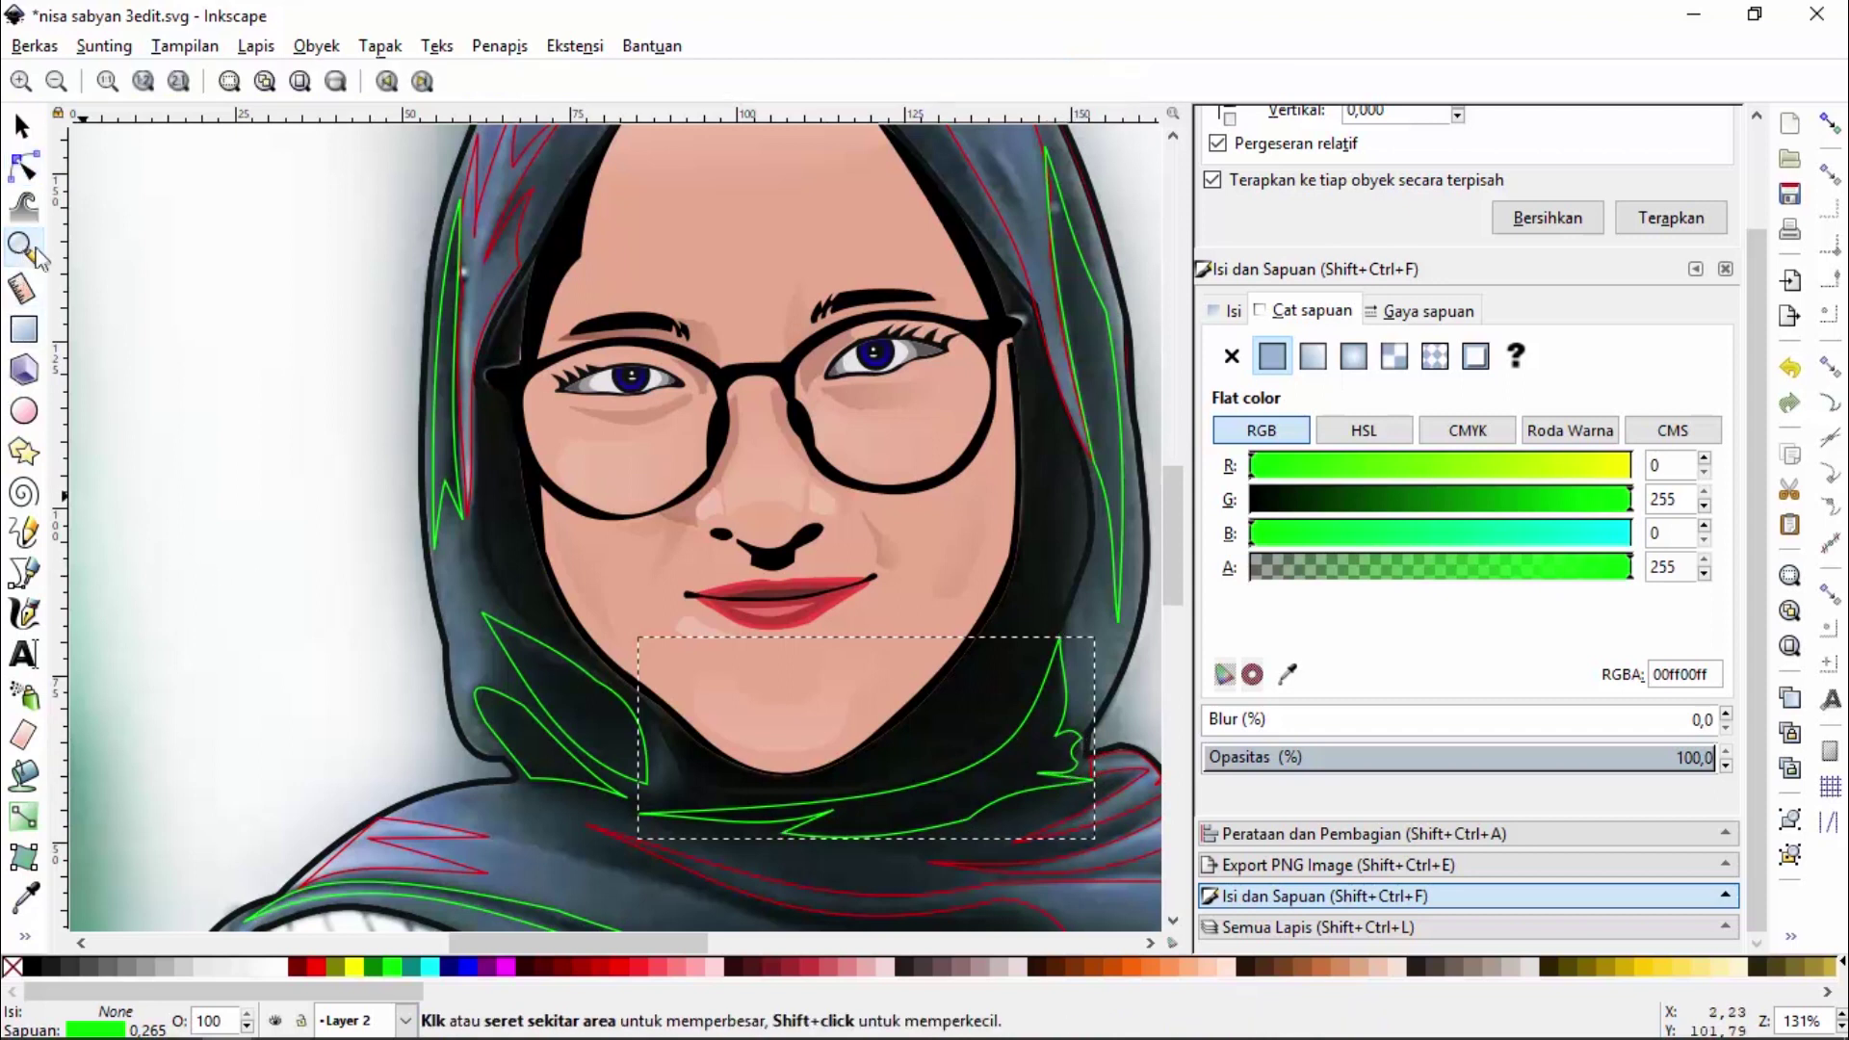
{"action": "left_click", "coordinate": [55, 81]}
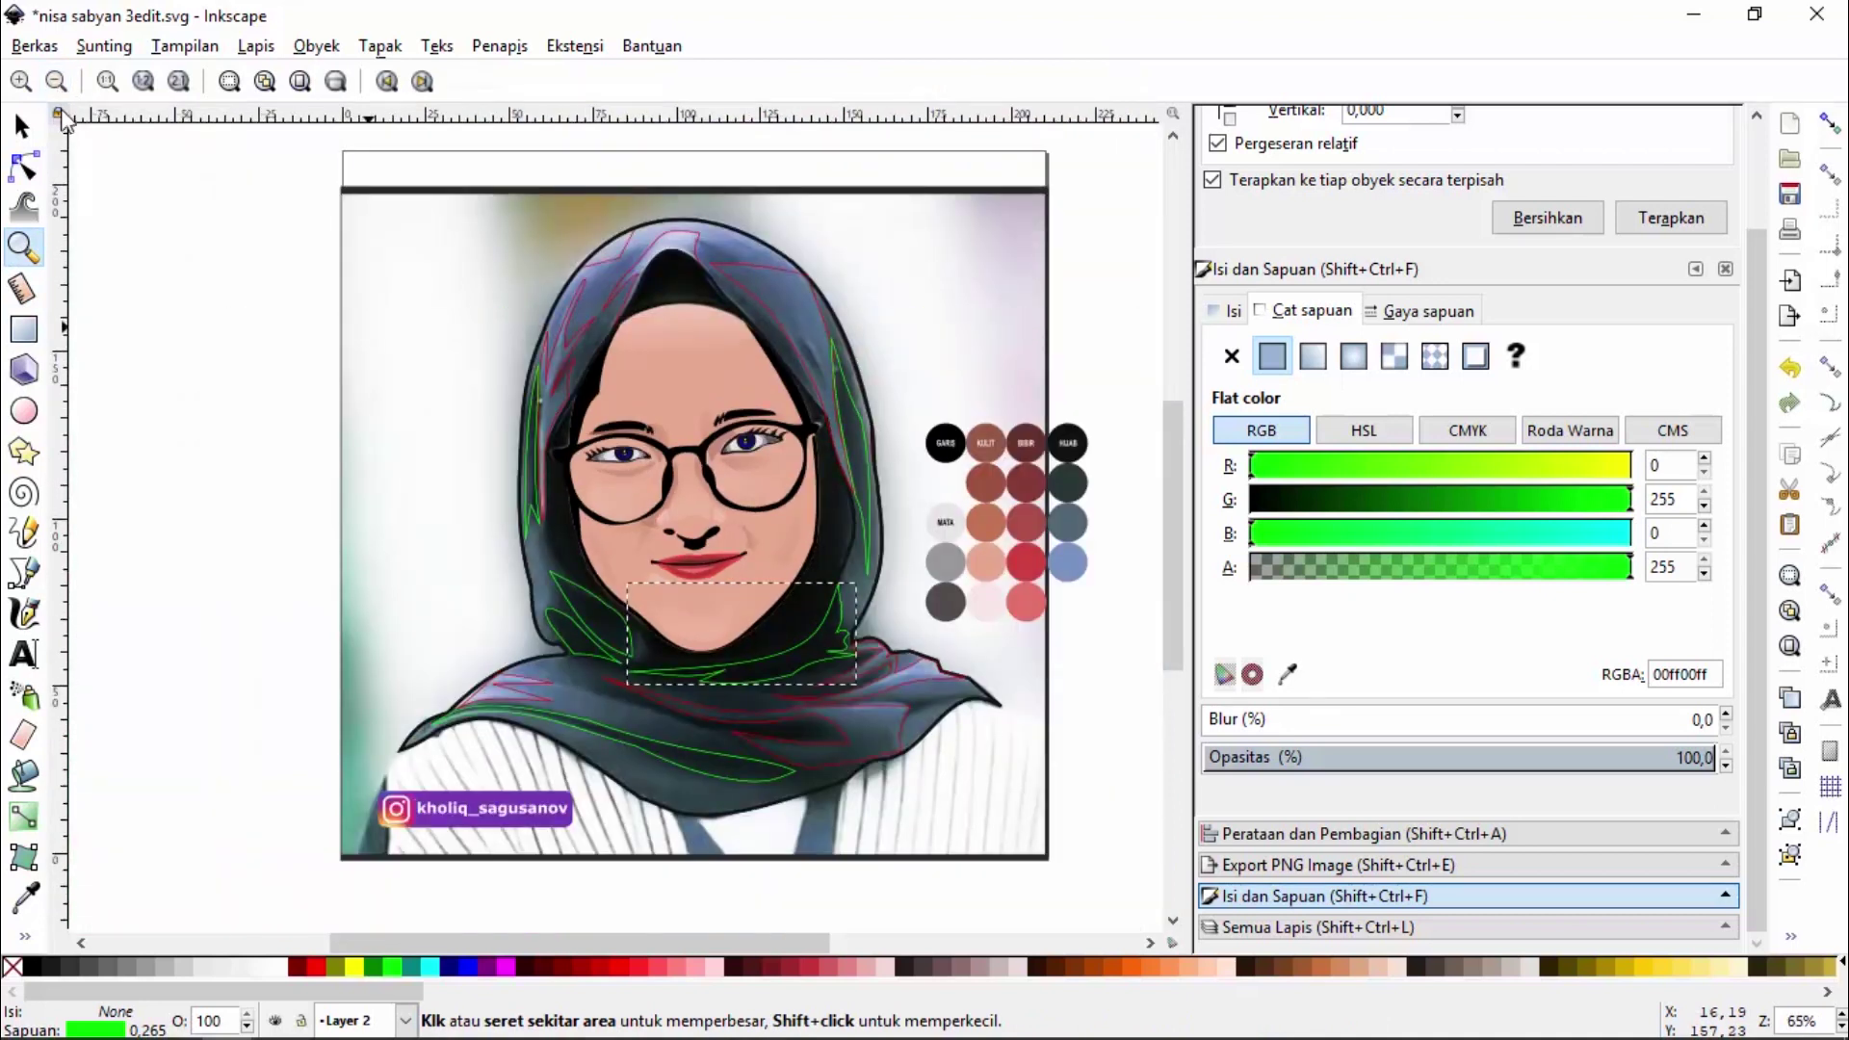
{"action": "left_click_drag", "start_coordinate": [332, 162], "coordinate": [1152, 827]}
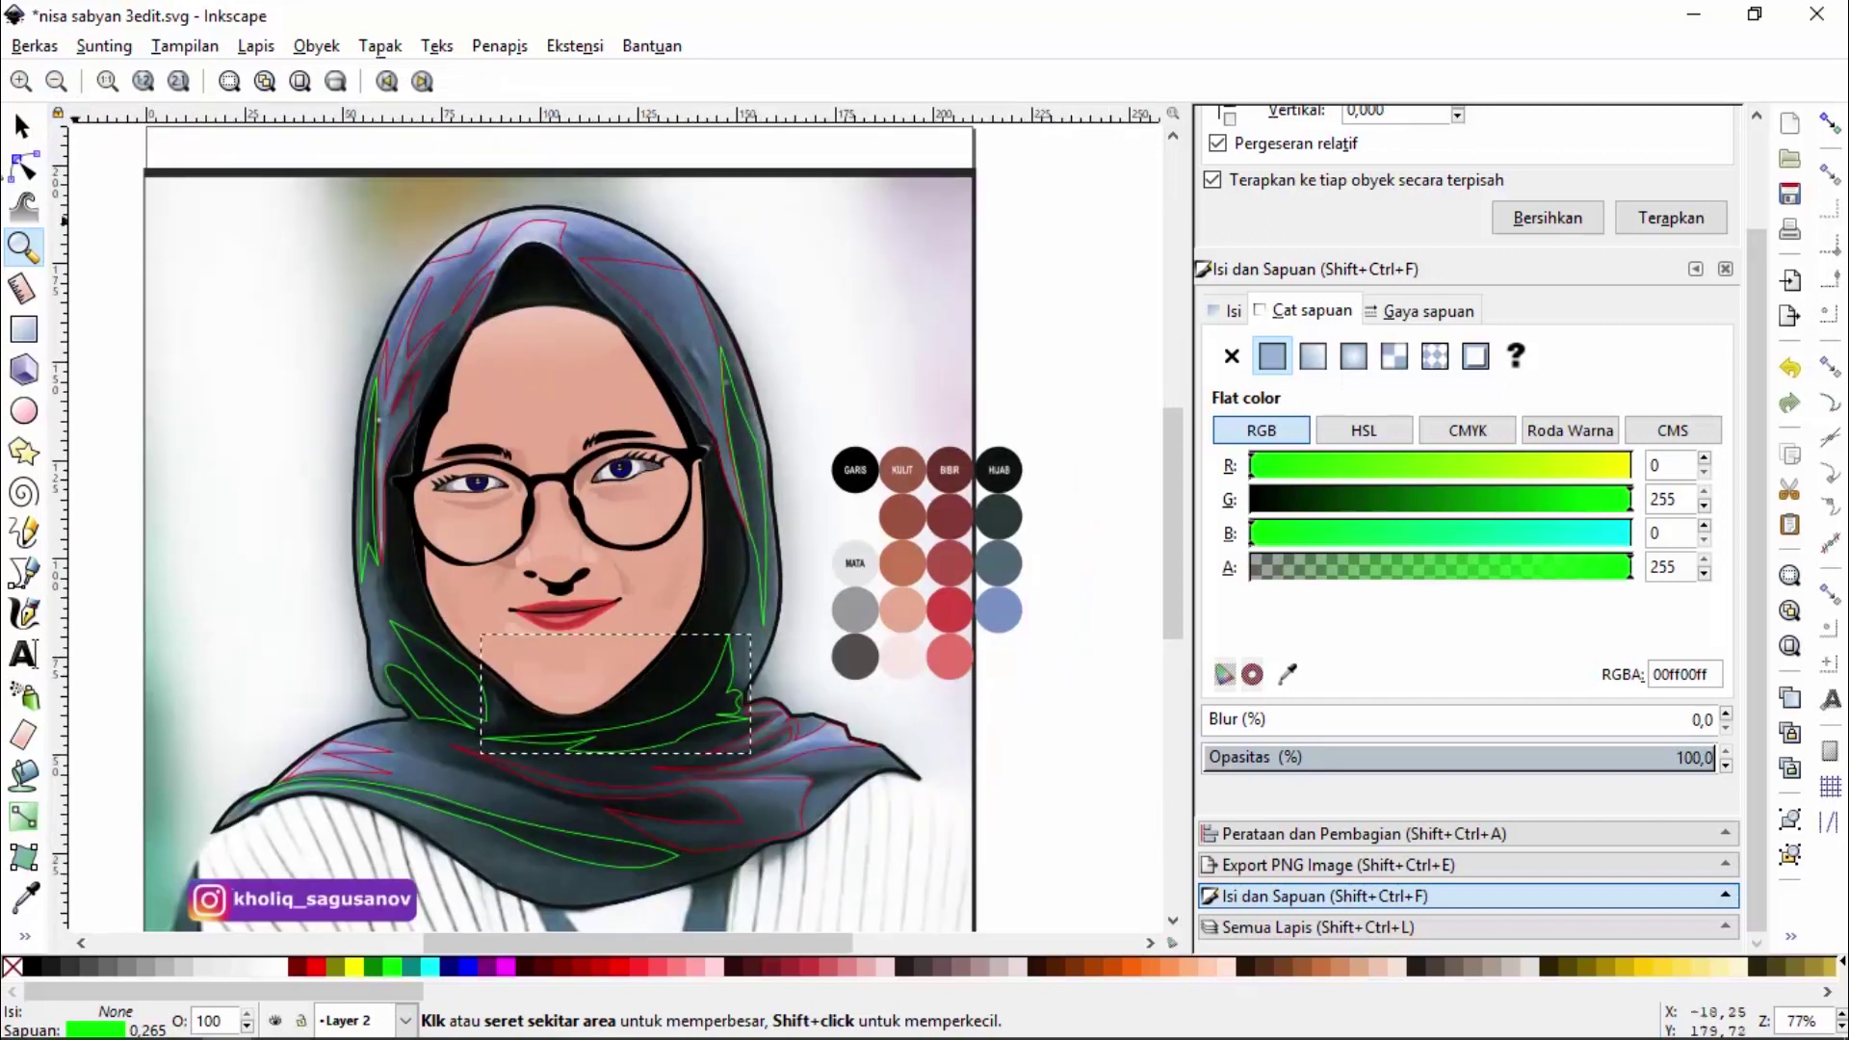
{"action": "left_click", "coordinate": [21, 125]}
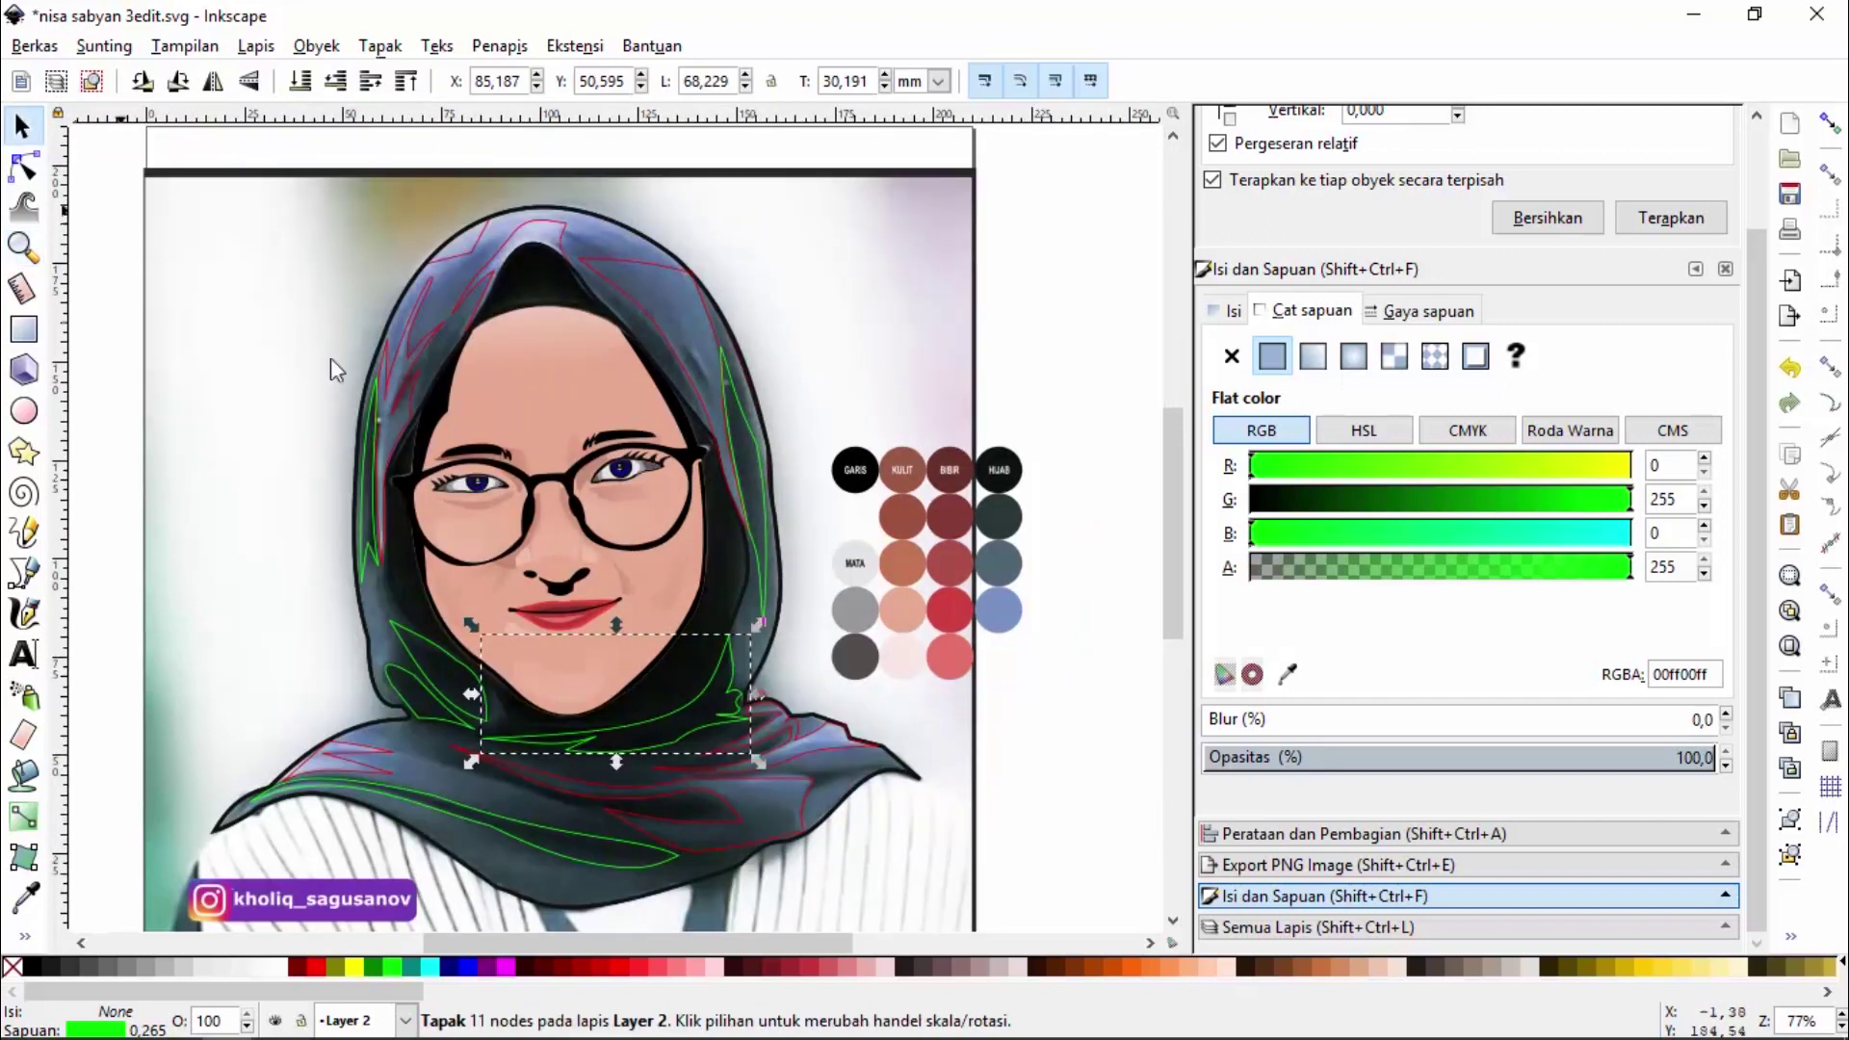
{"action": "left_click", "coordinate": [751, 436]}
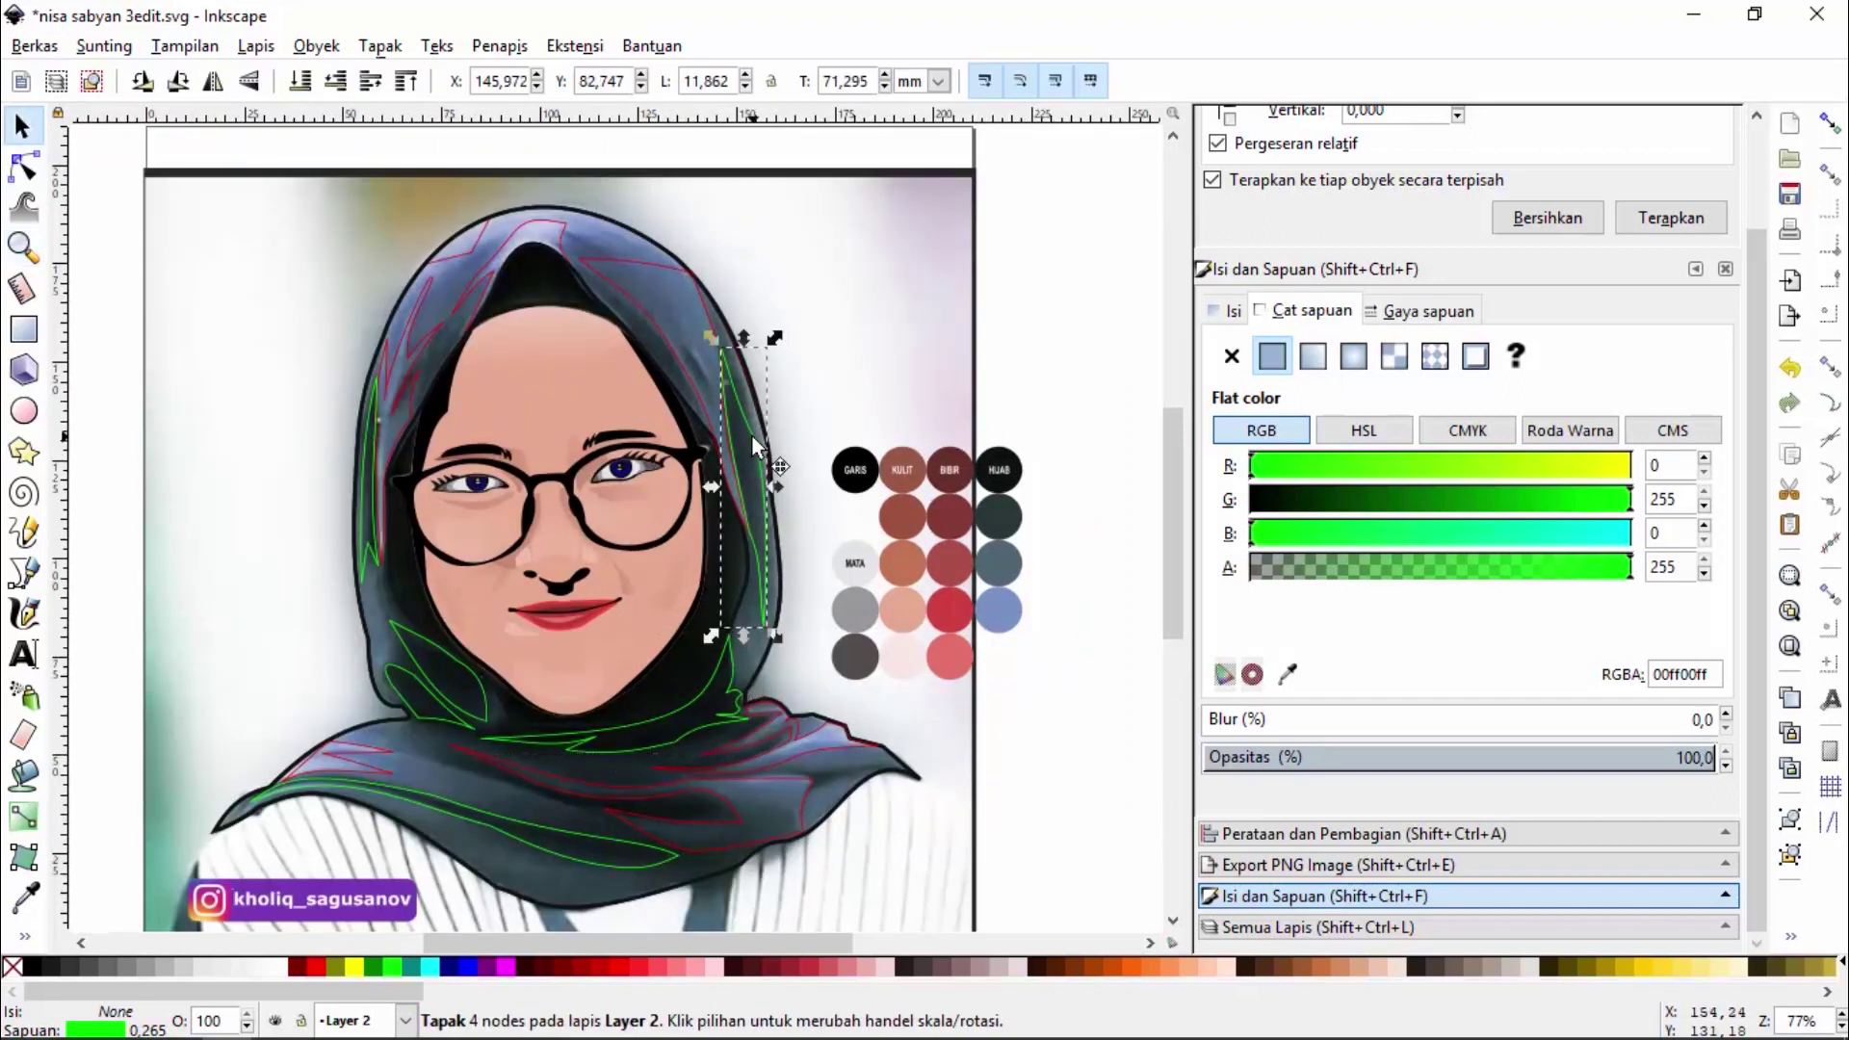
{"action": "left_click", "coordinate": [369, 501], "text": "shift"}
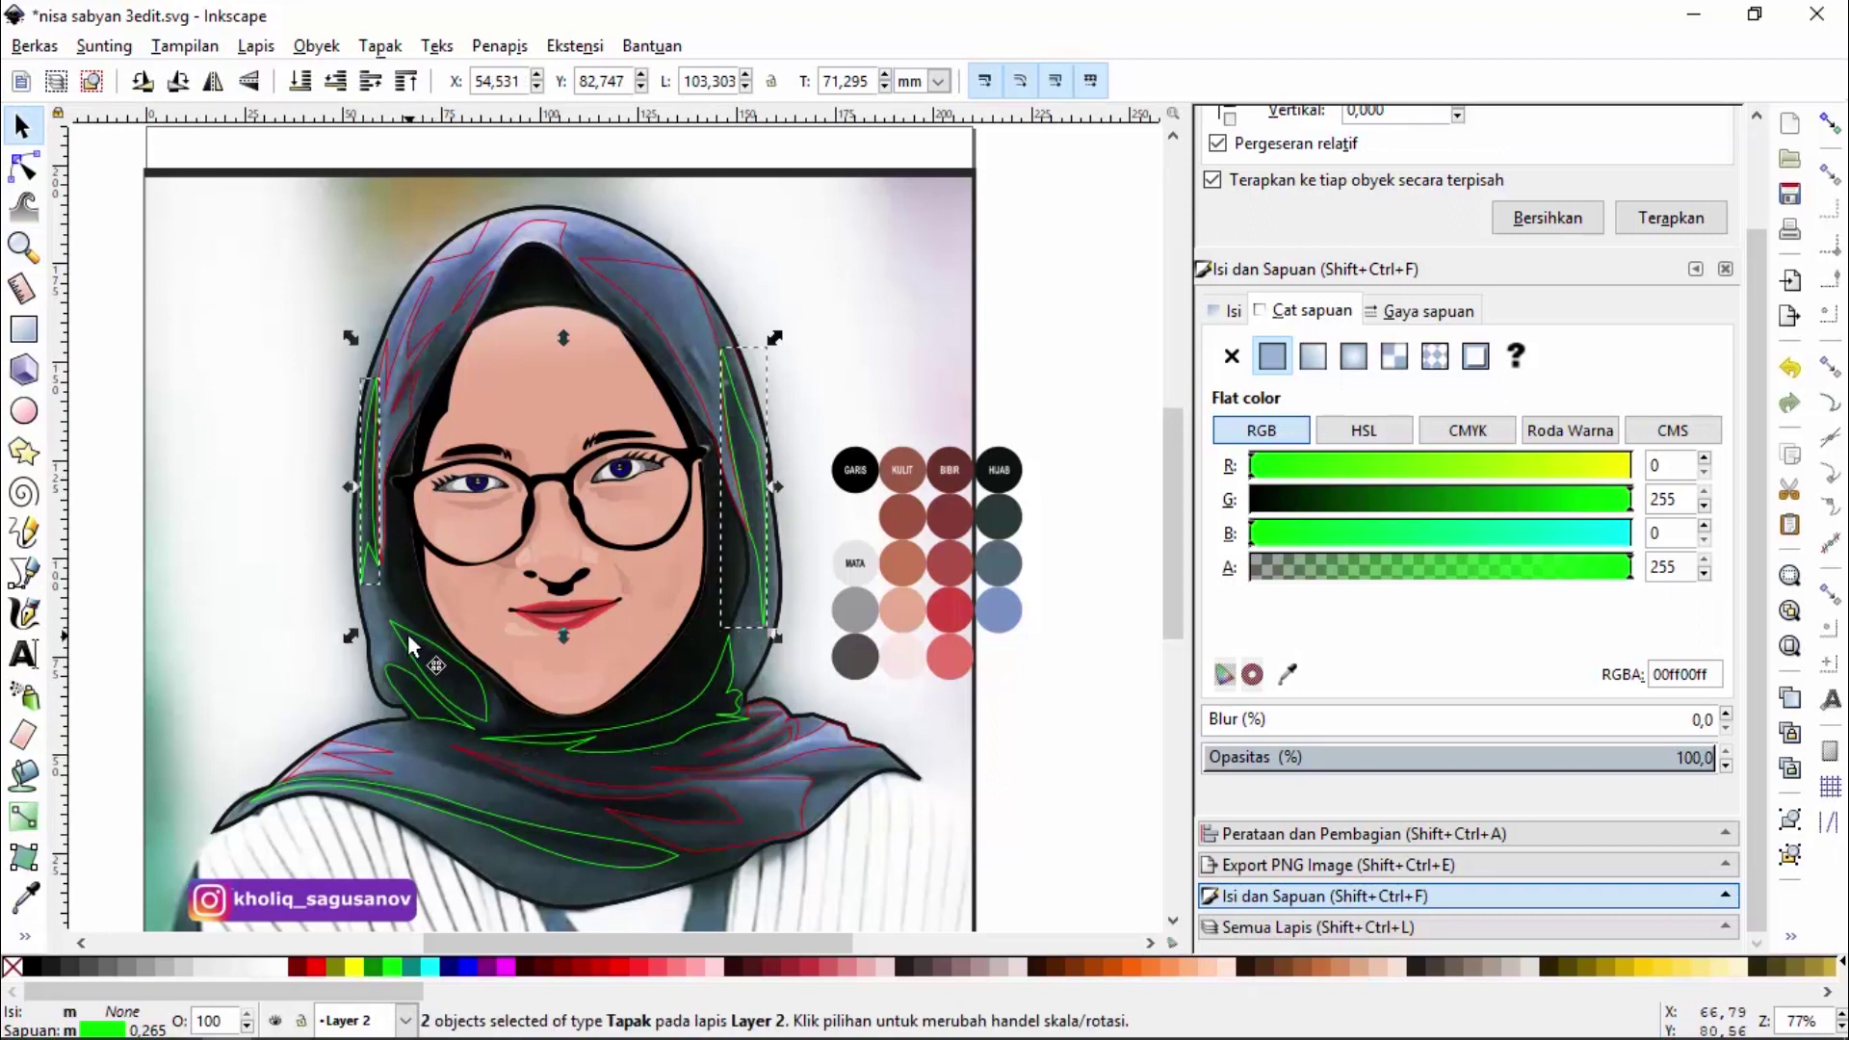
{"action": "left_click", "coordinate": [400, 675], "text": "shift"}
{"action": "left_click", "coordinate": [399, 667], "text": "shift"}
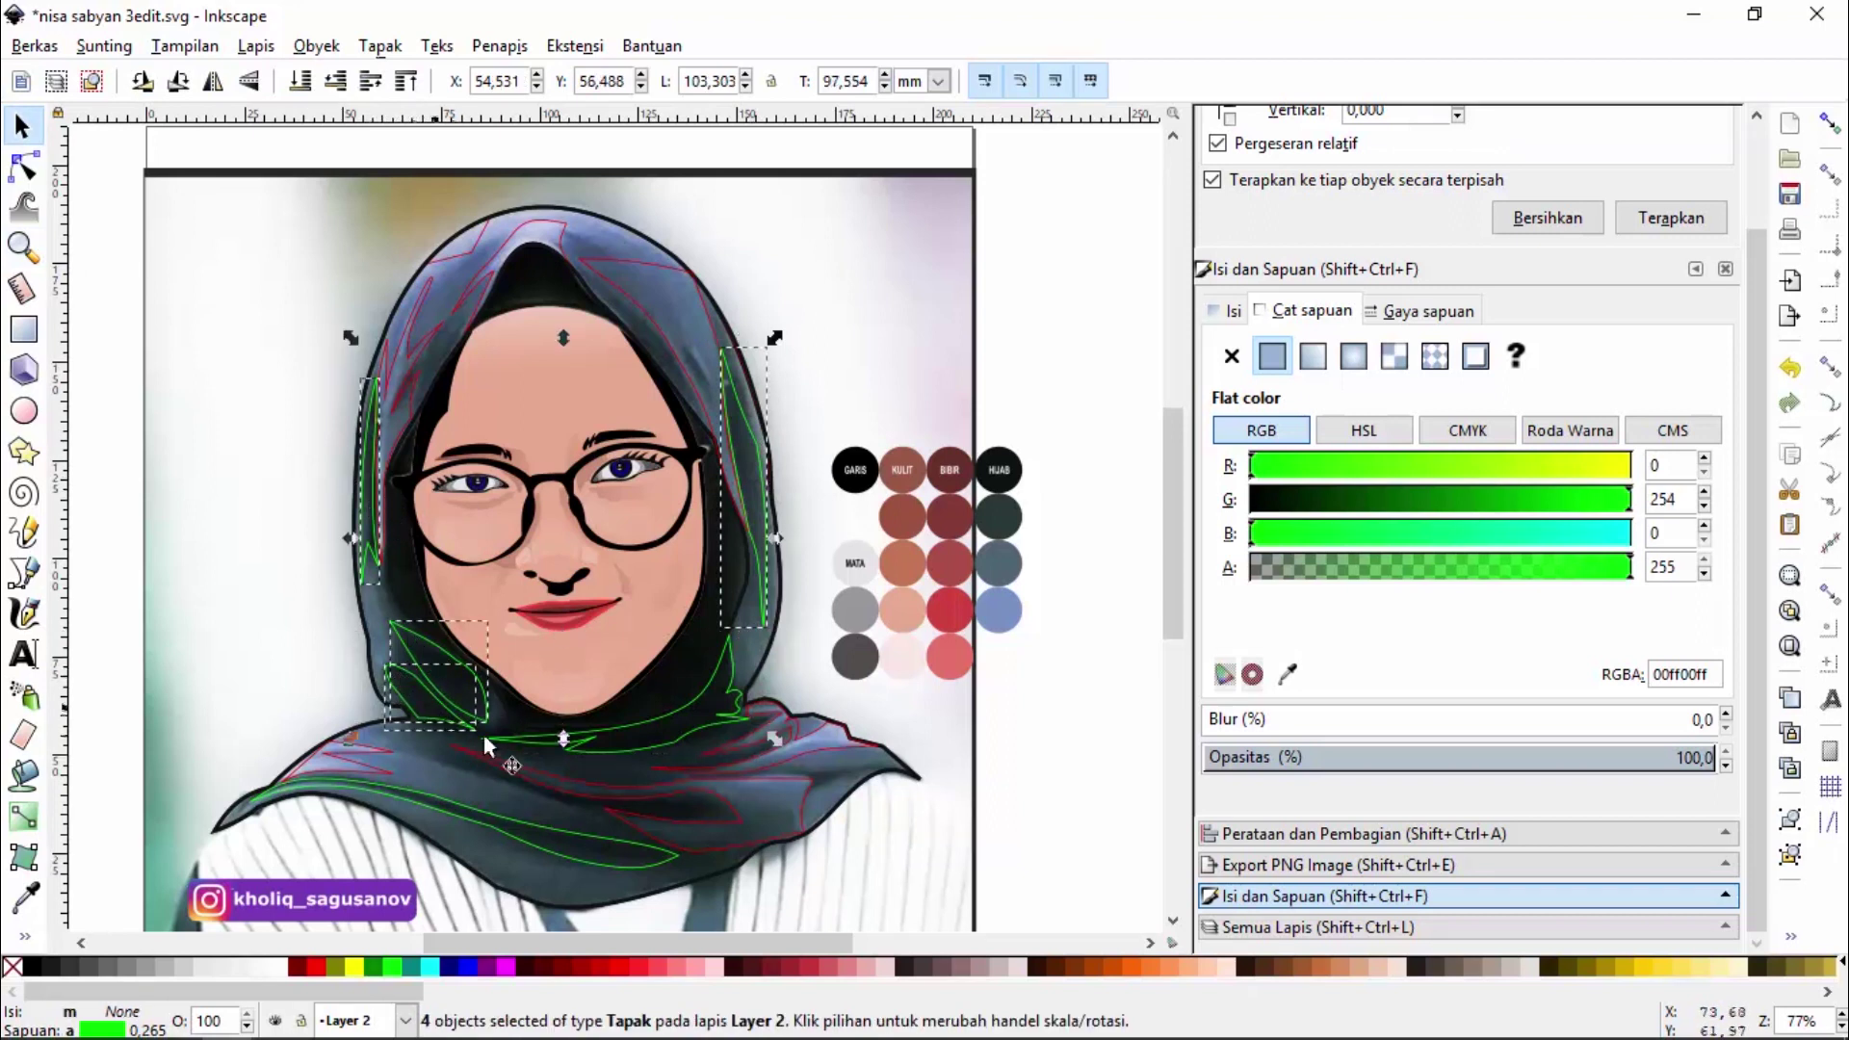
{"action": "left_click", "coordinate": [593, 749], "text": "shift"}
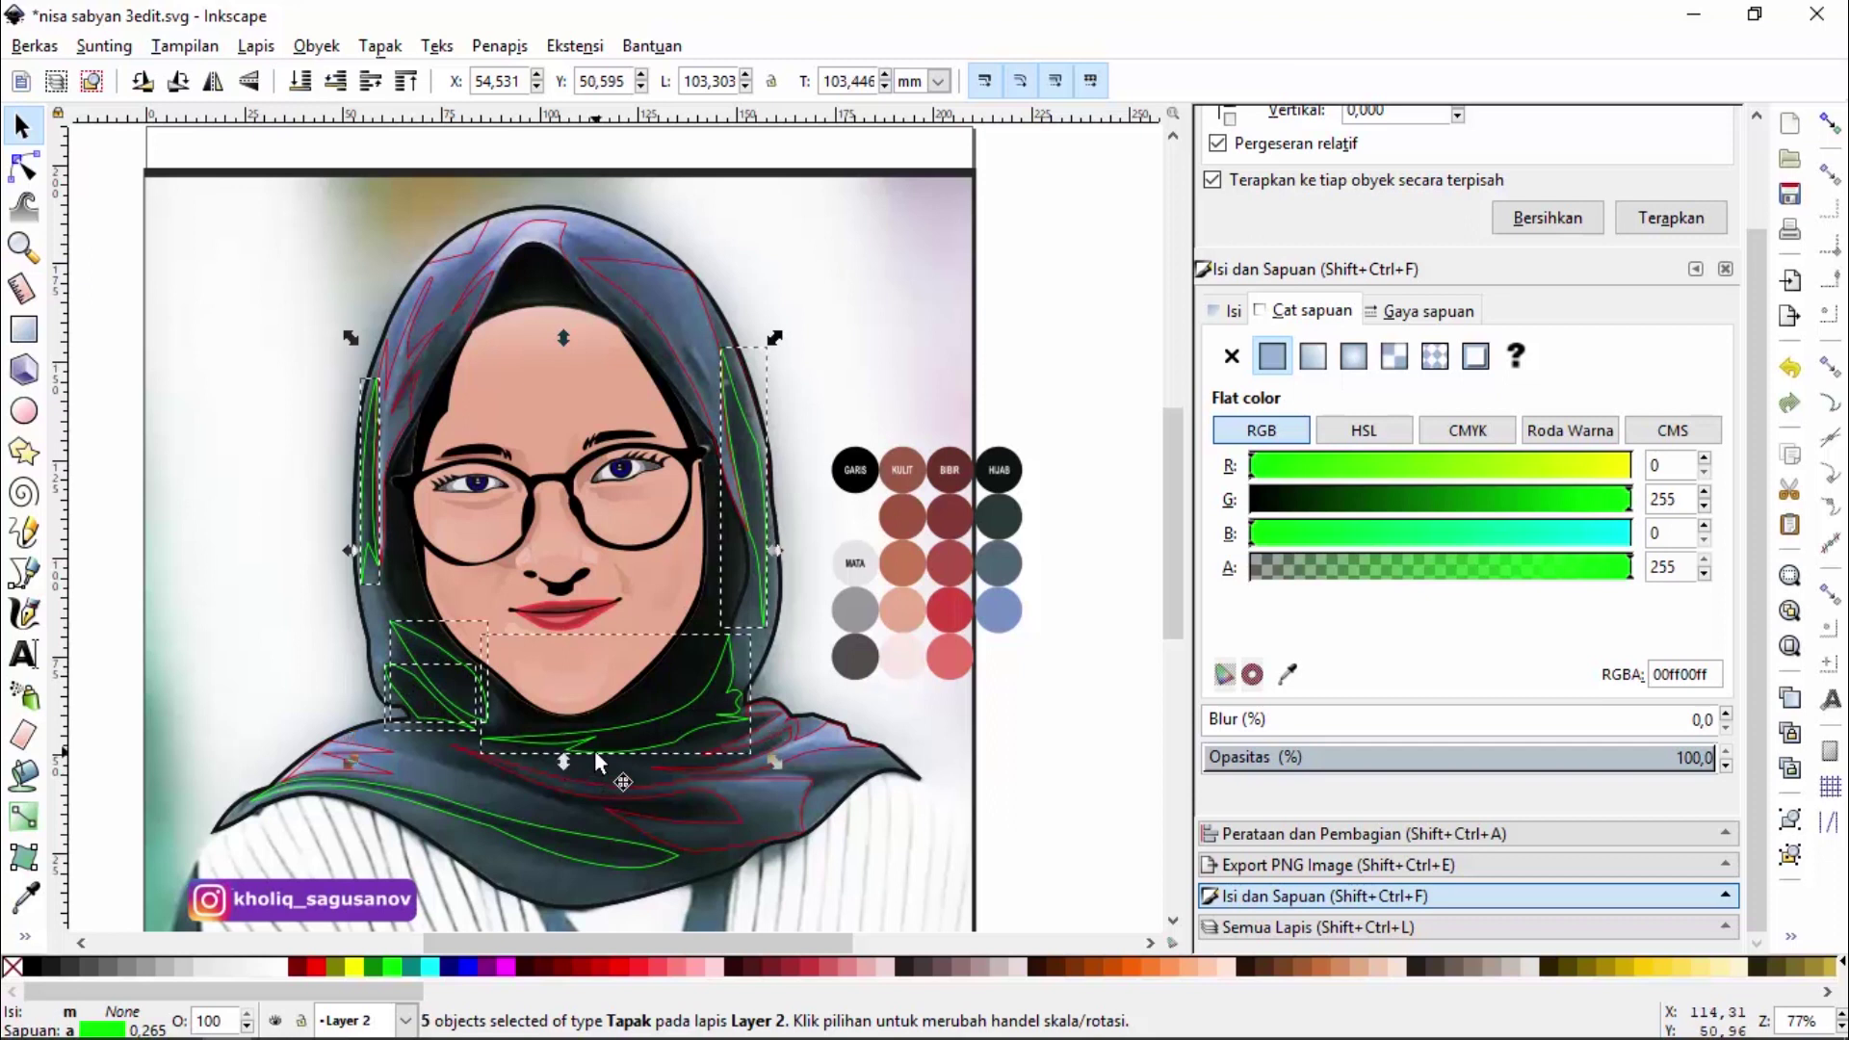
{"action": "left_click", "coordinate": [616, 836], "text": "shift"}
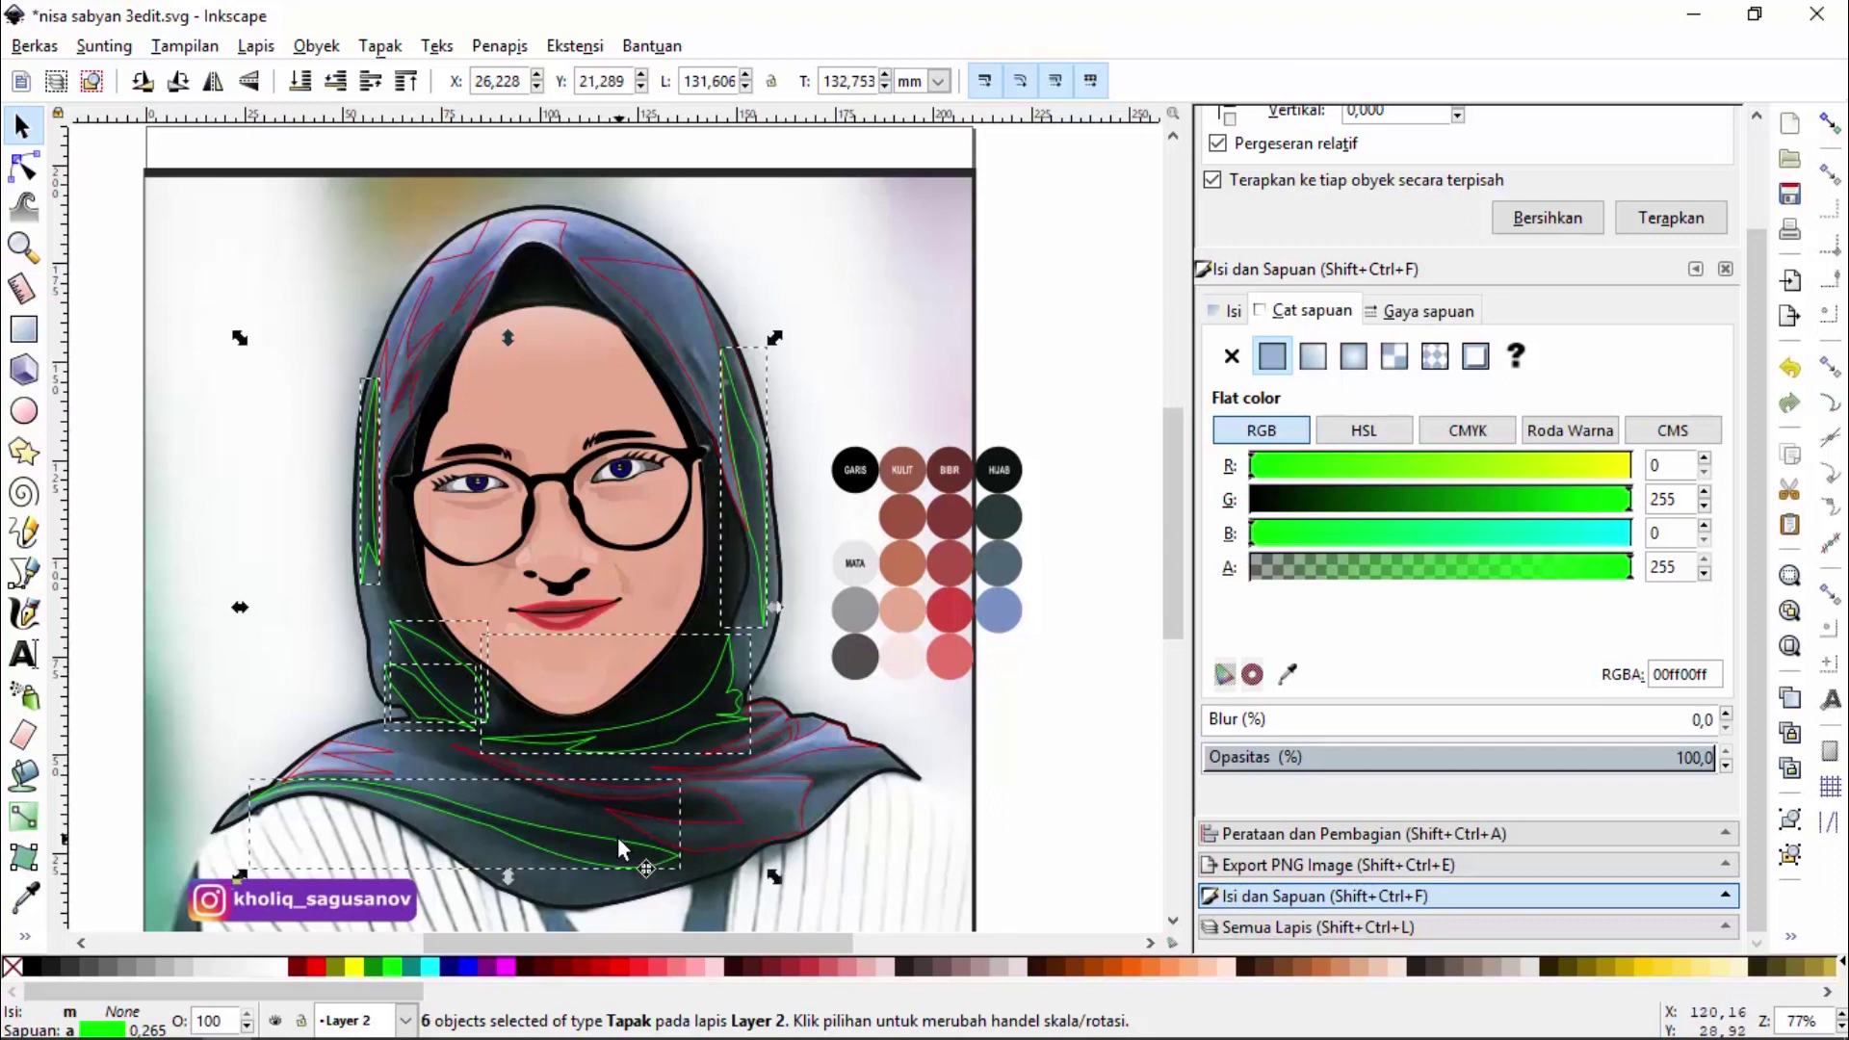
Union the six green outlines, set stroke to none, and fill with the dark HIJAB swatch colour
{"action": "left_click", "coordinate": [384, 47]}
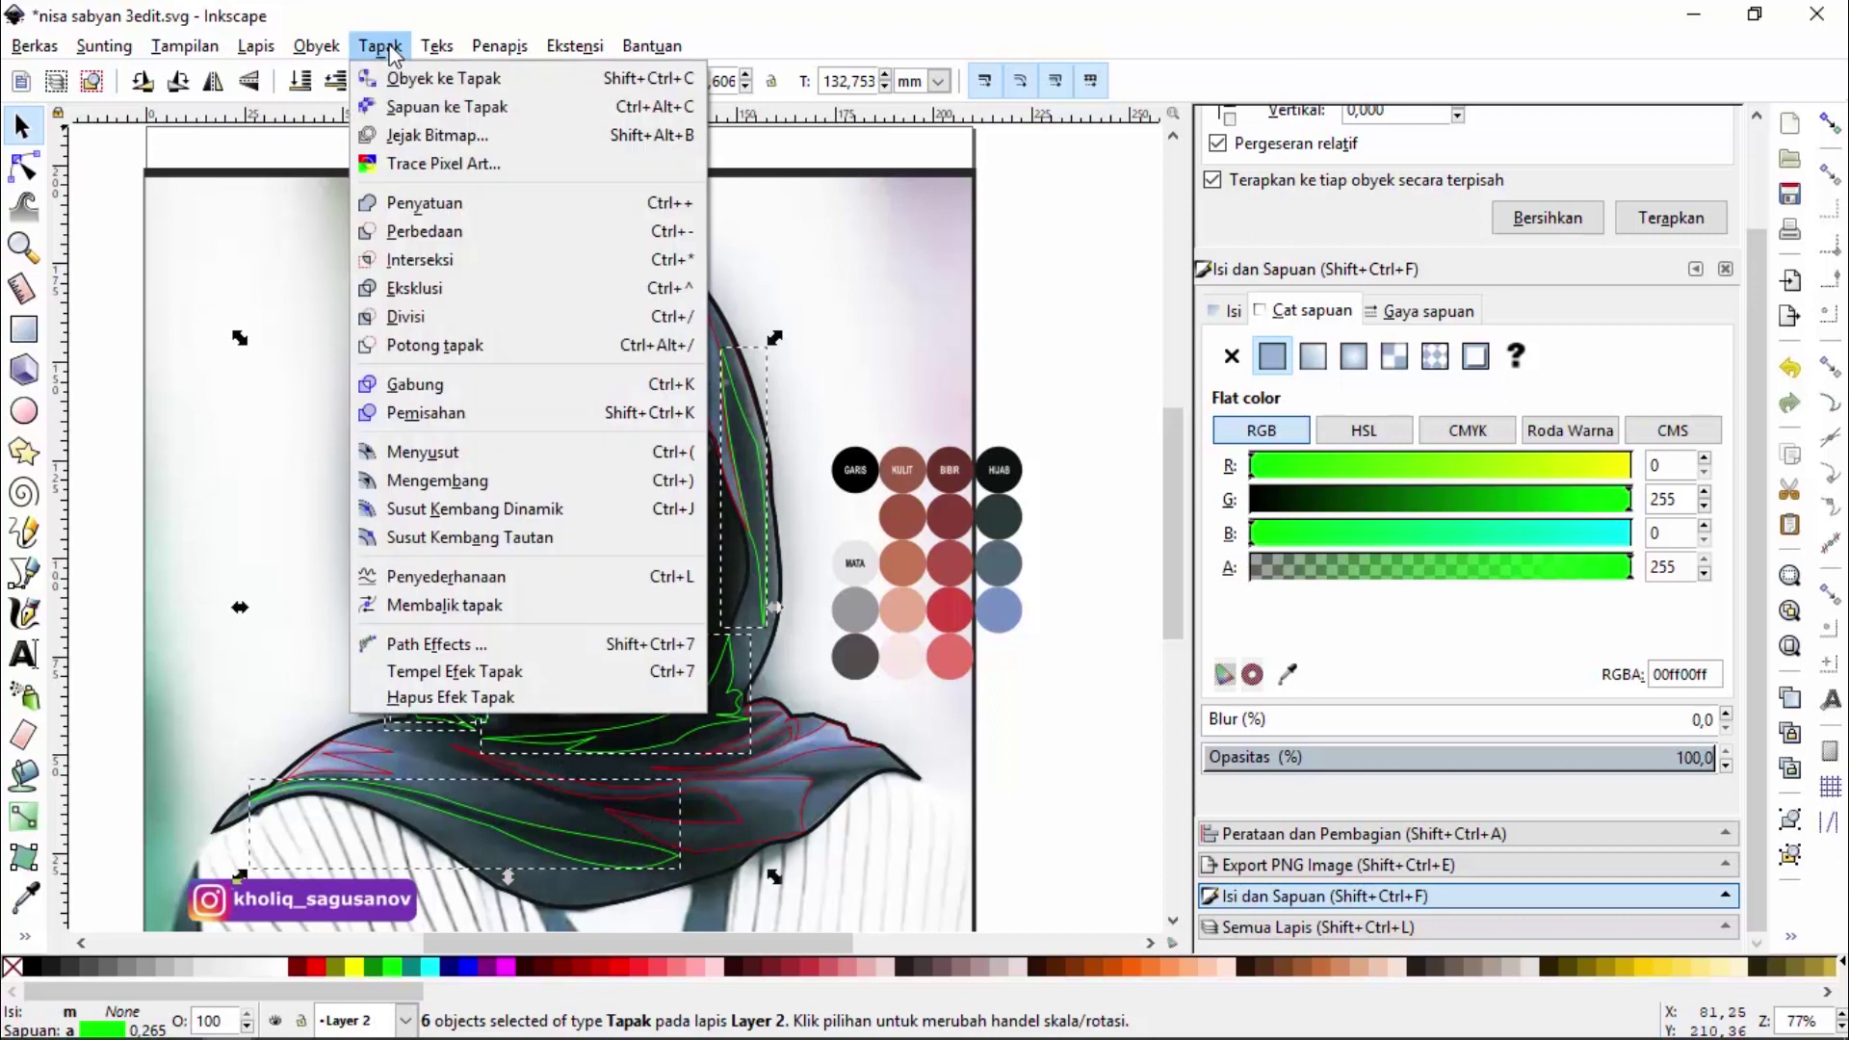
{"action": "left_click", "coordinate": [436, 204]}
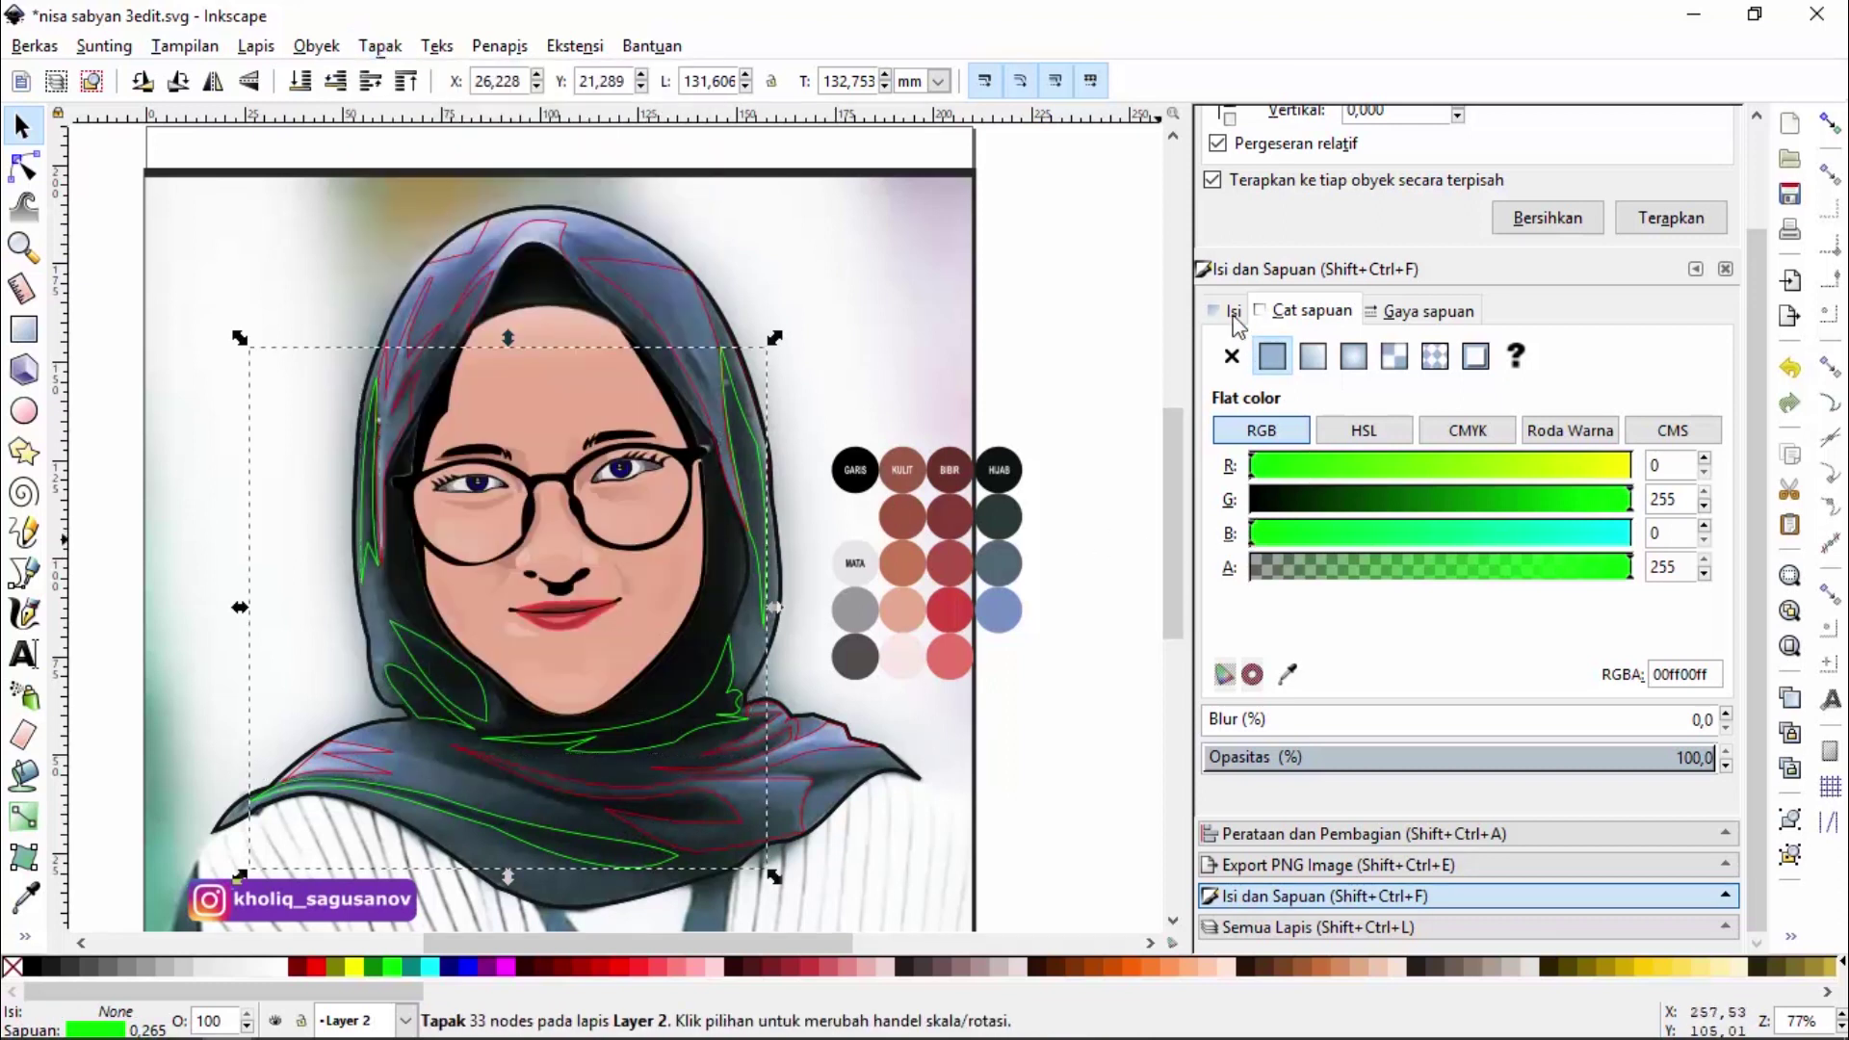
{"action": "left_click", "coordinate": [1233, 356]}
{"action": "left_click", "coordinate": [1345, 311]}
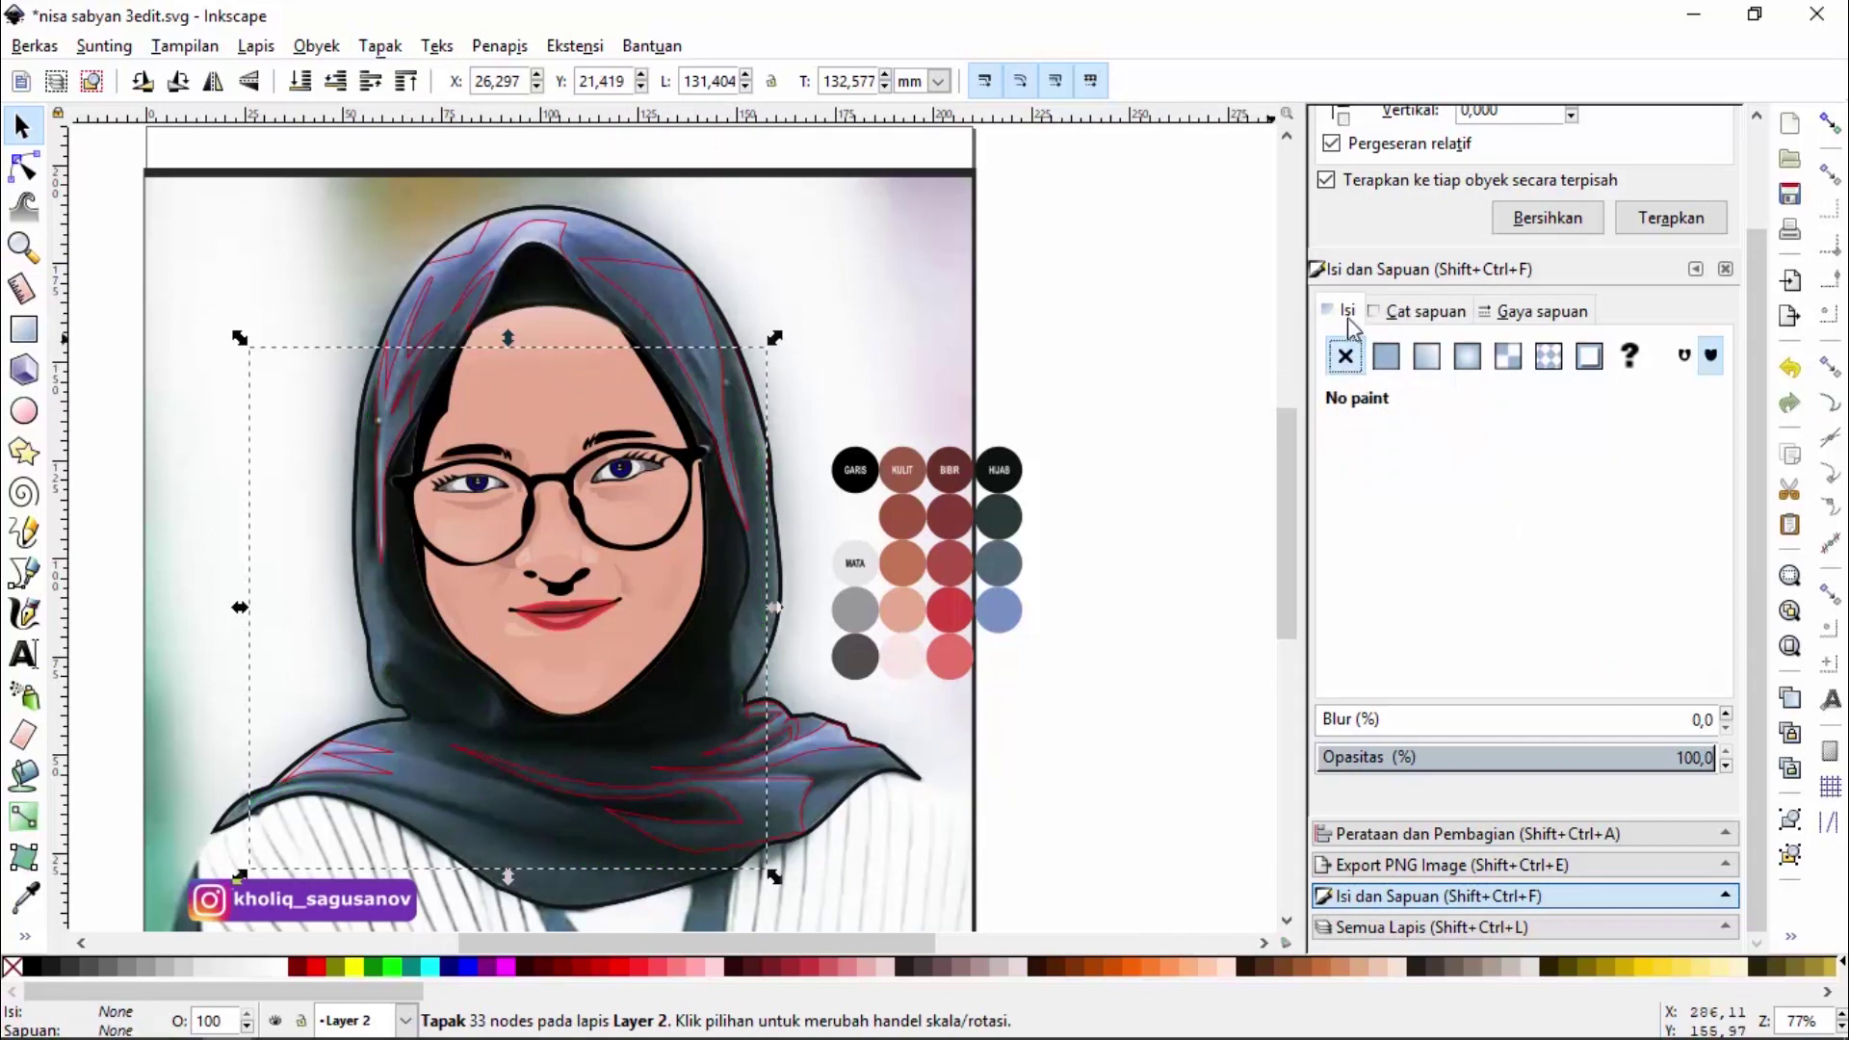
{"action": "left_click", "coordinate": [1385, 357]}
{"action": "left_click", "coordinate": [1291, 675]}
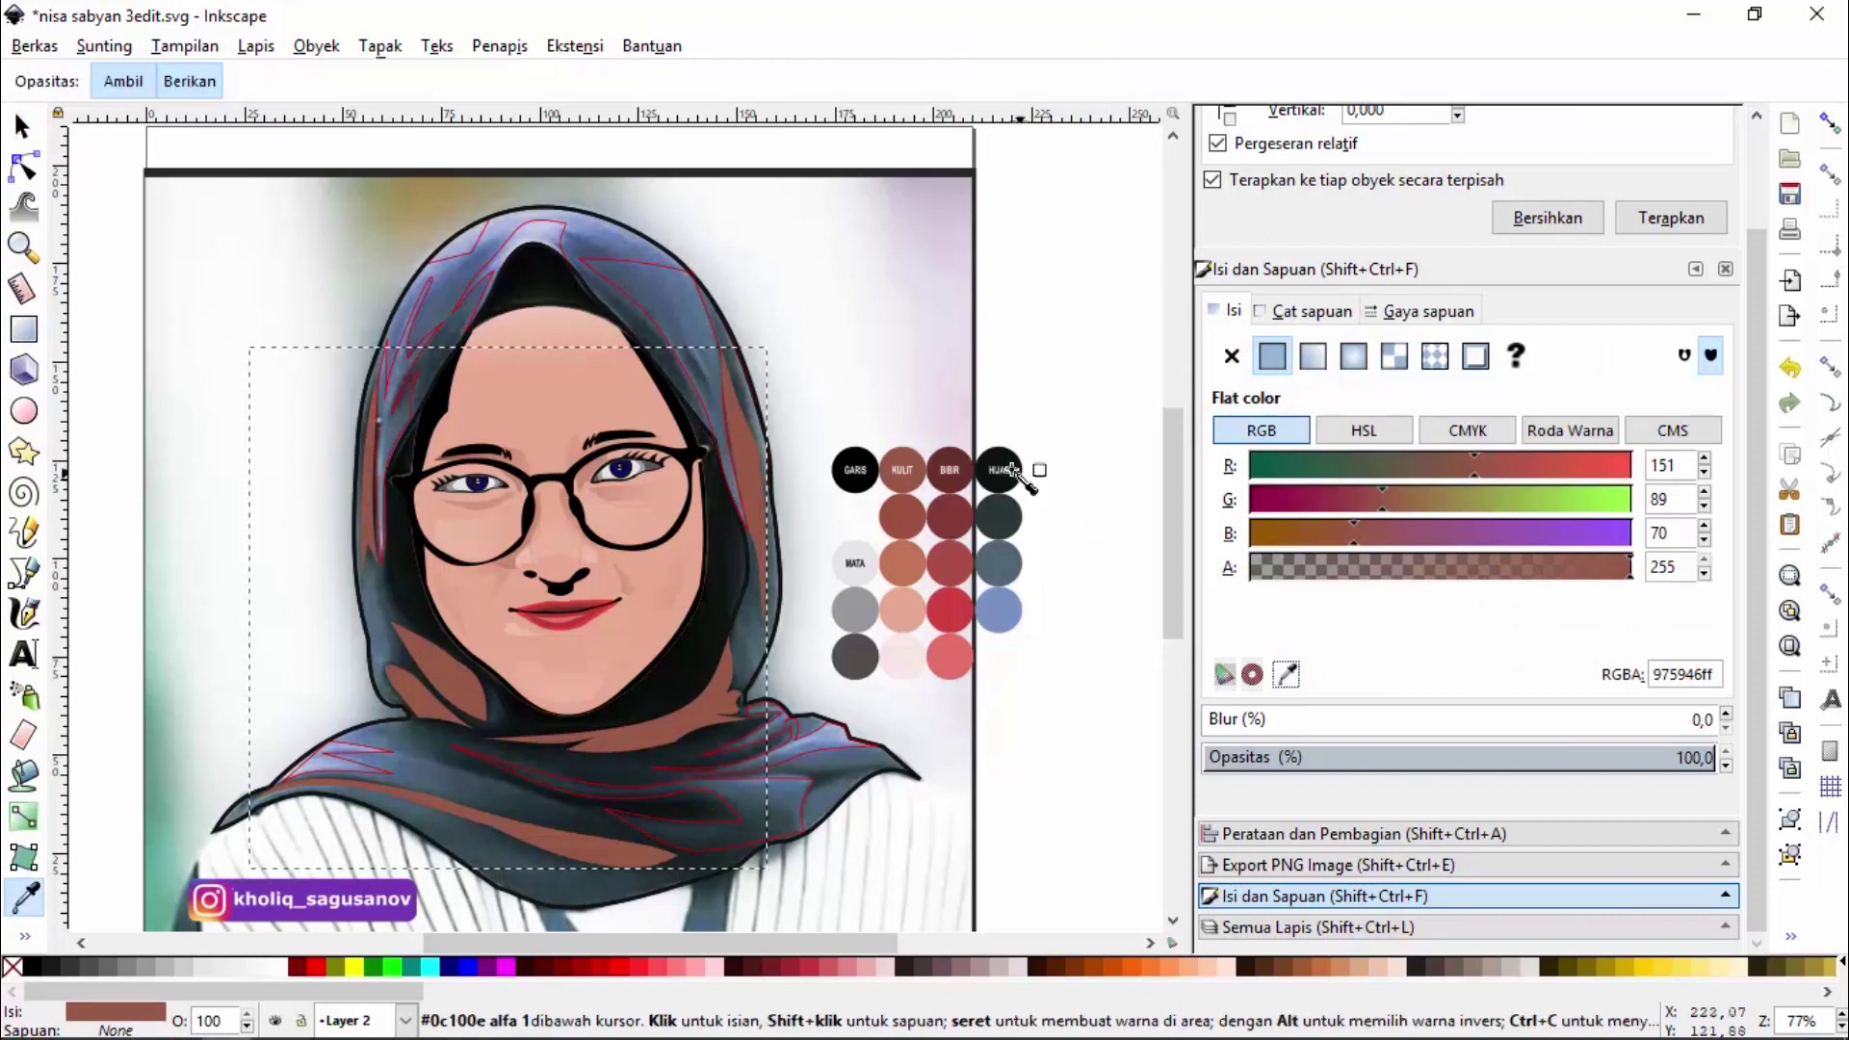
{"action": "left_click", "coordinate": [1005, 470]}
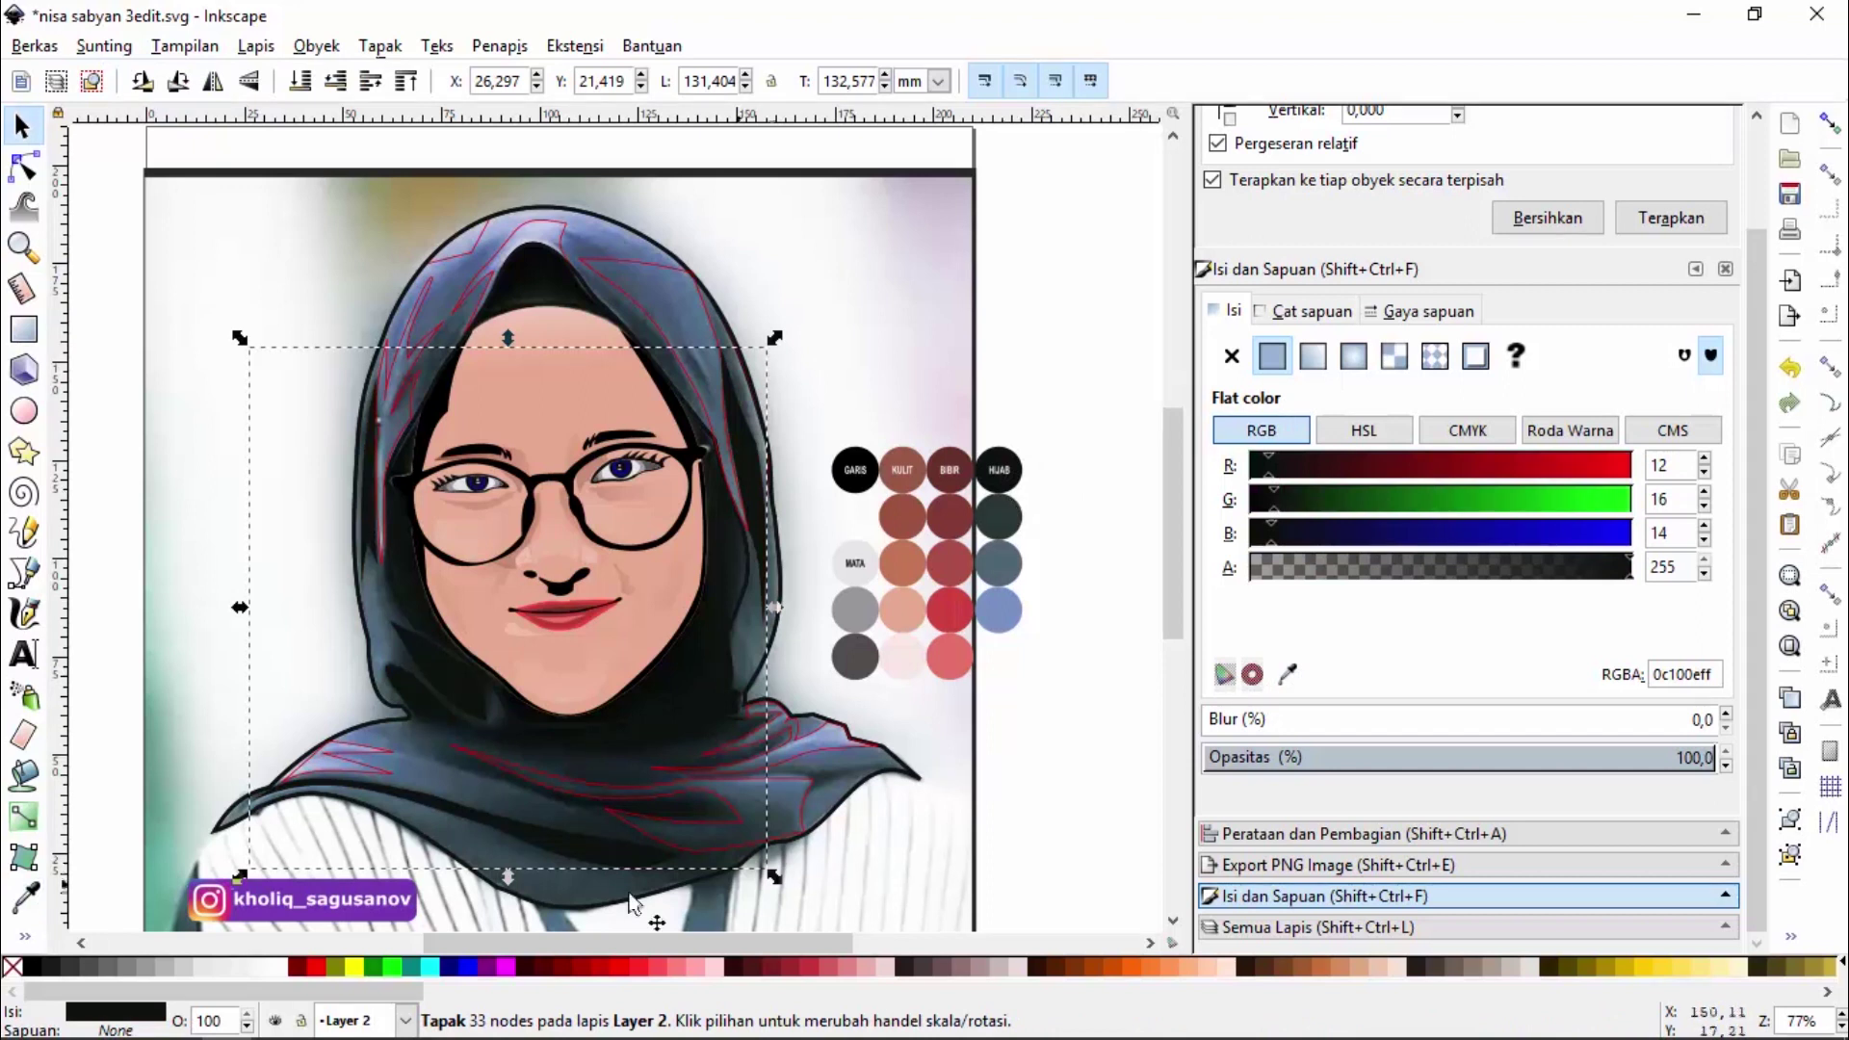
{"action": "left_click", "coordinate": [347, 766]}
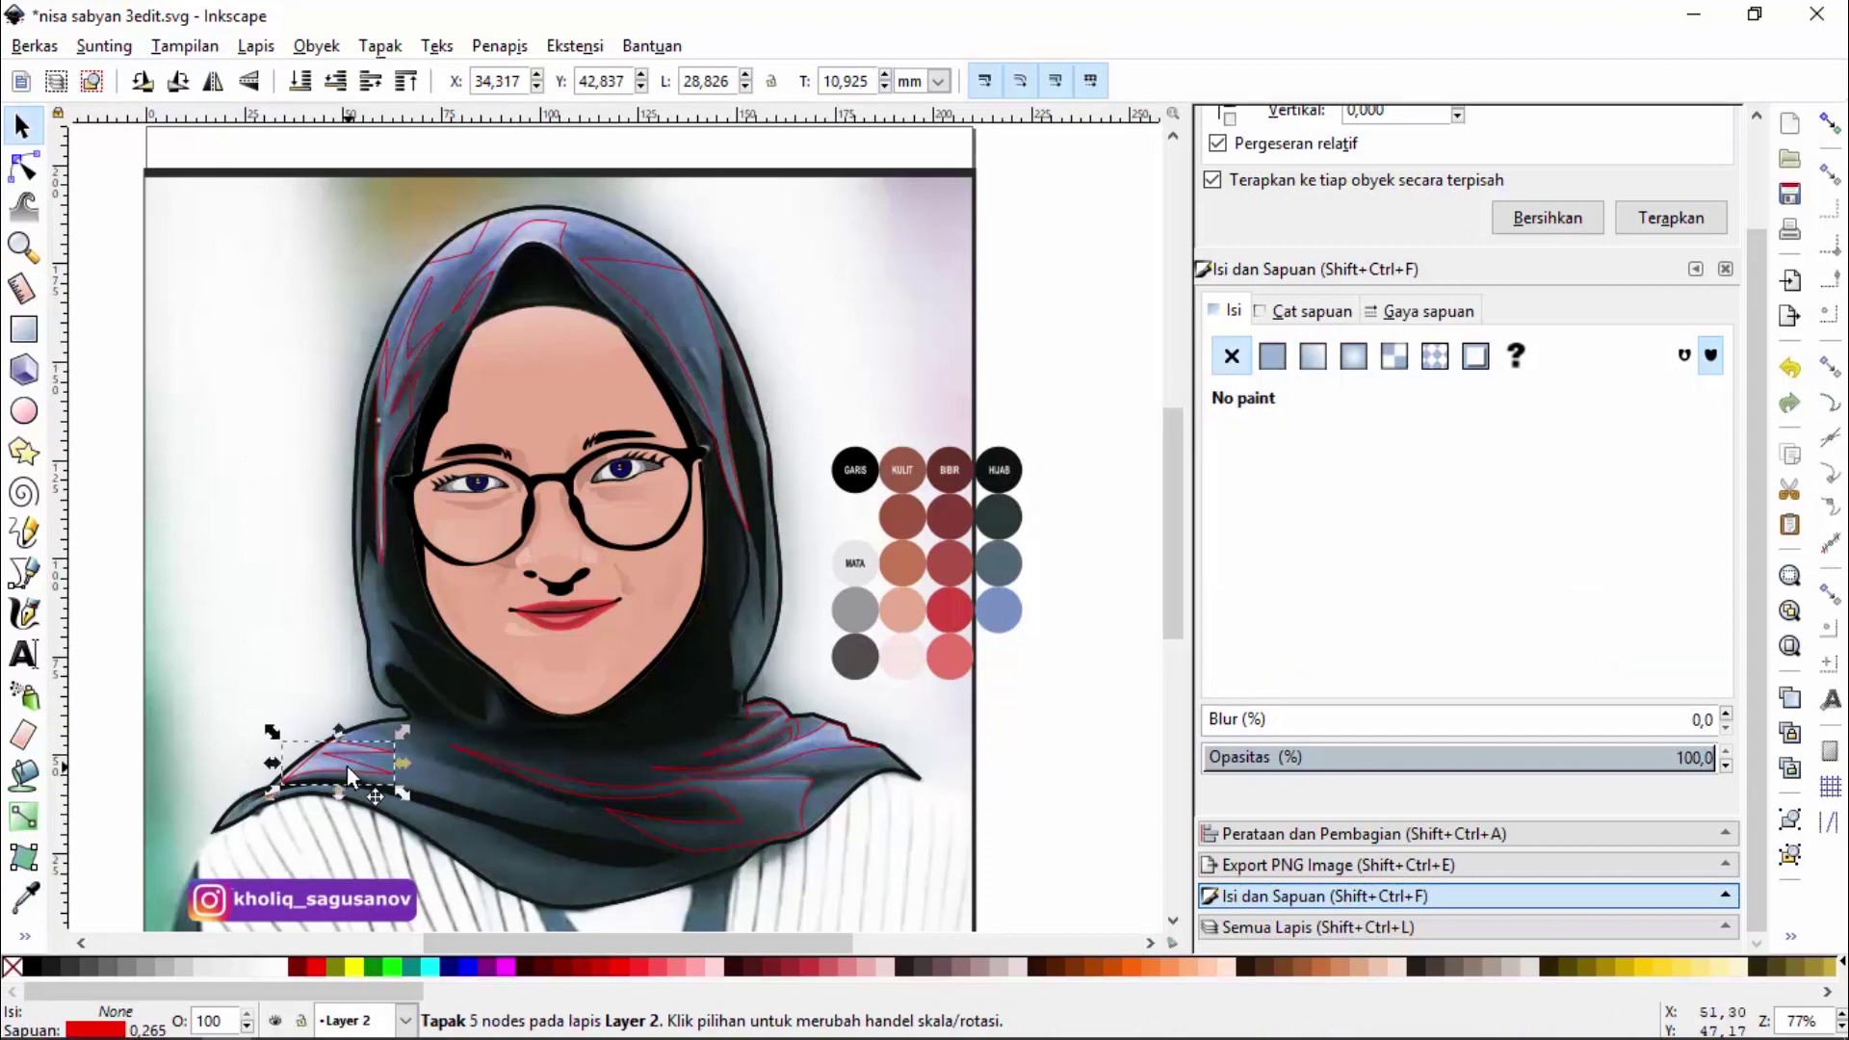
Add three more red fold lines on the hijab to the selection
{"action": "left_click", "coordinate": [662, 821], "text": "shift"}
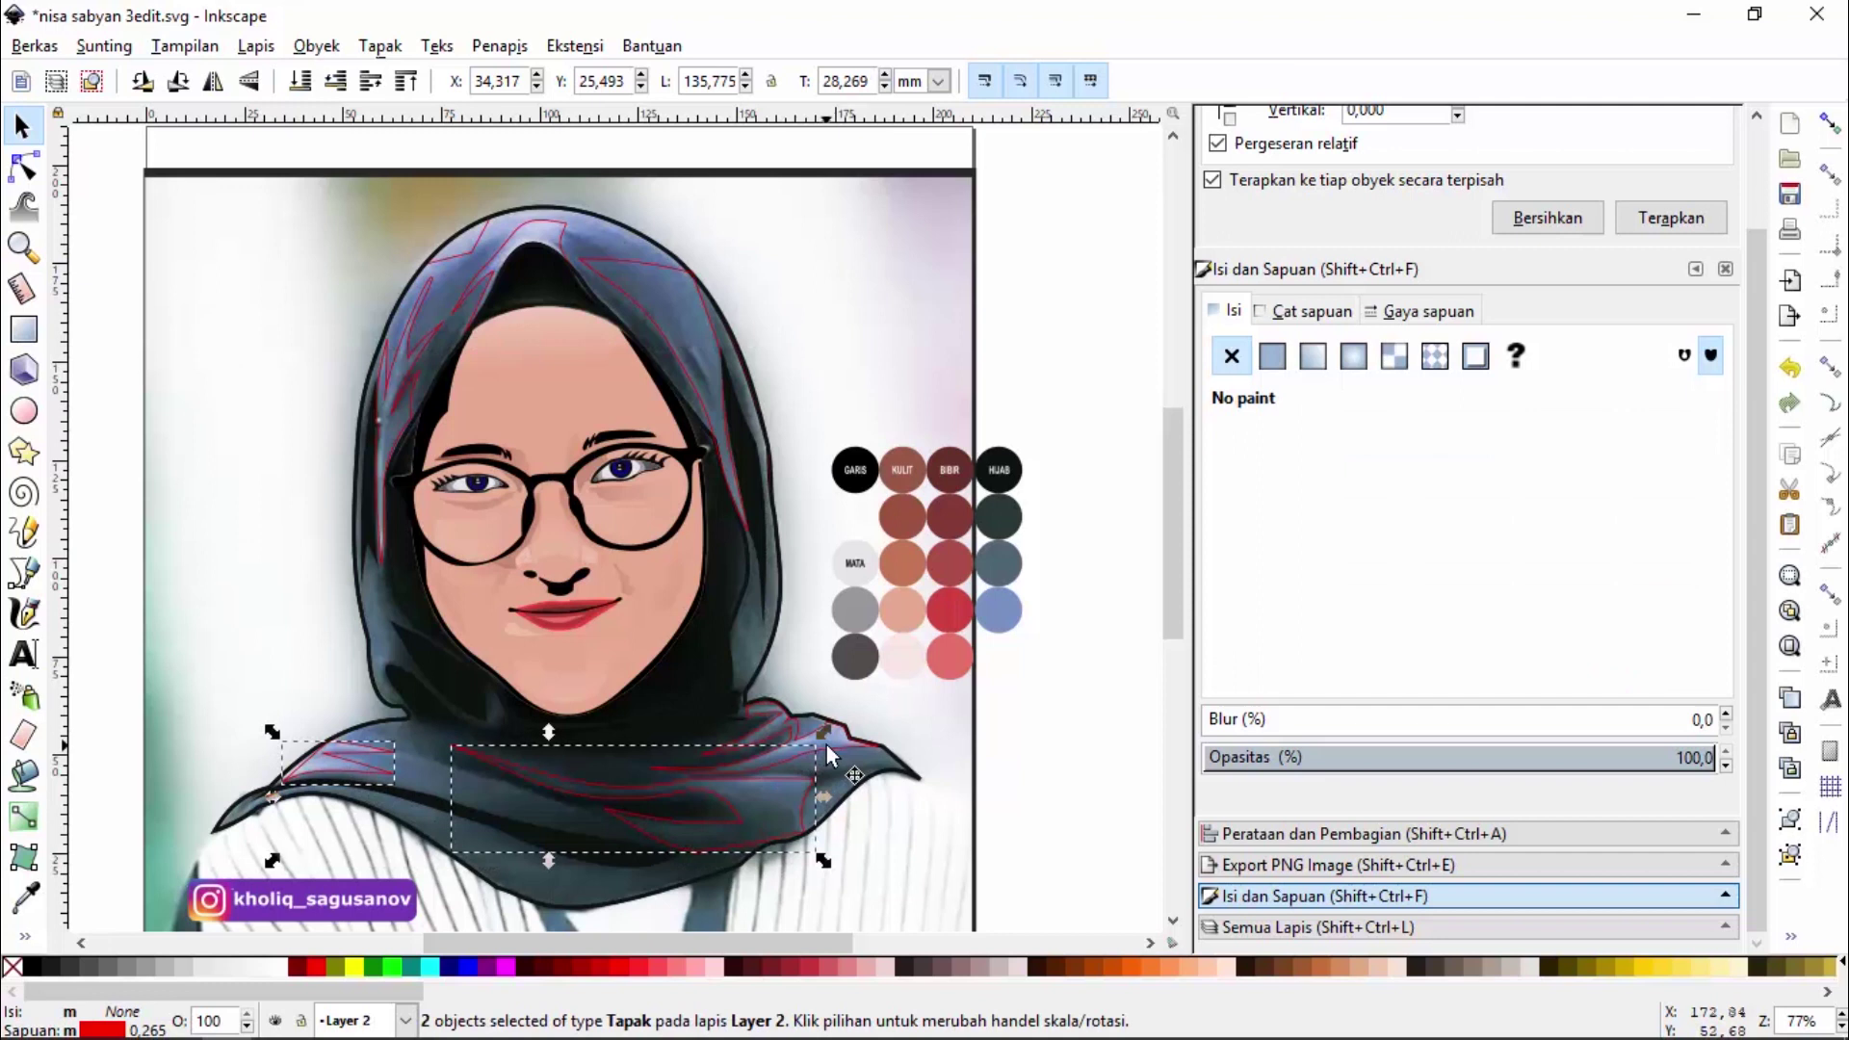
{"action": "left_click", "coordinate": [830, 756], "text": "shift"}
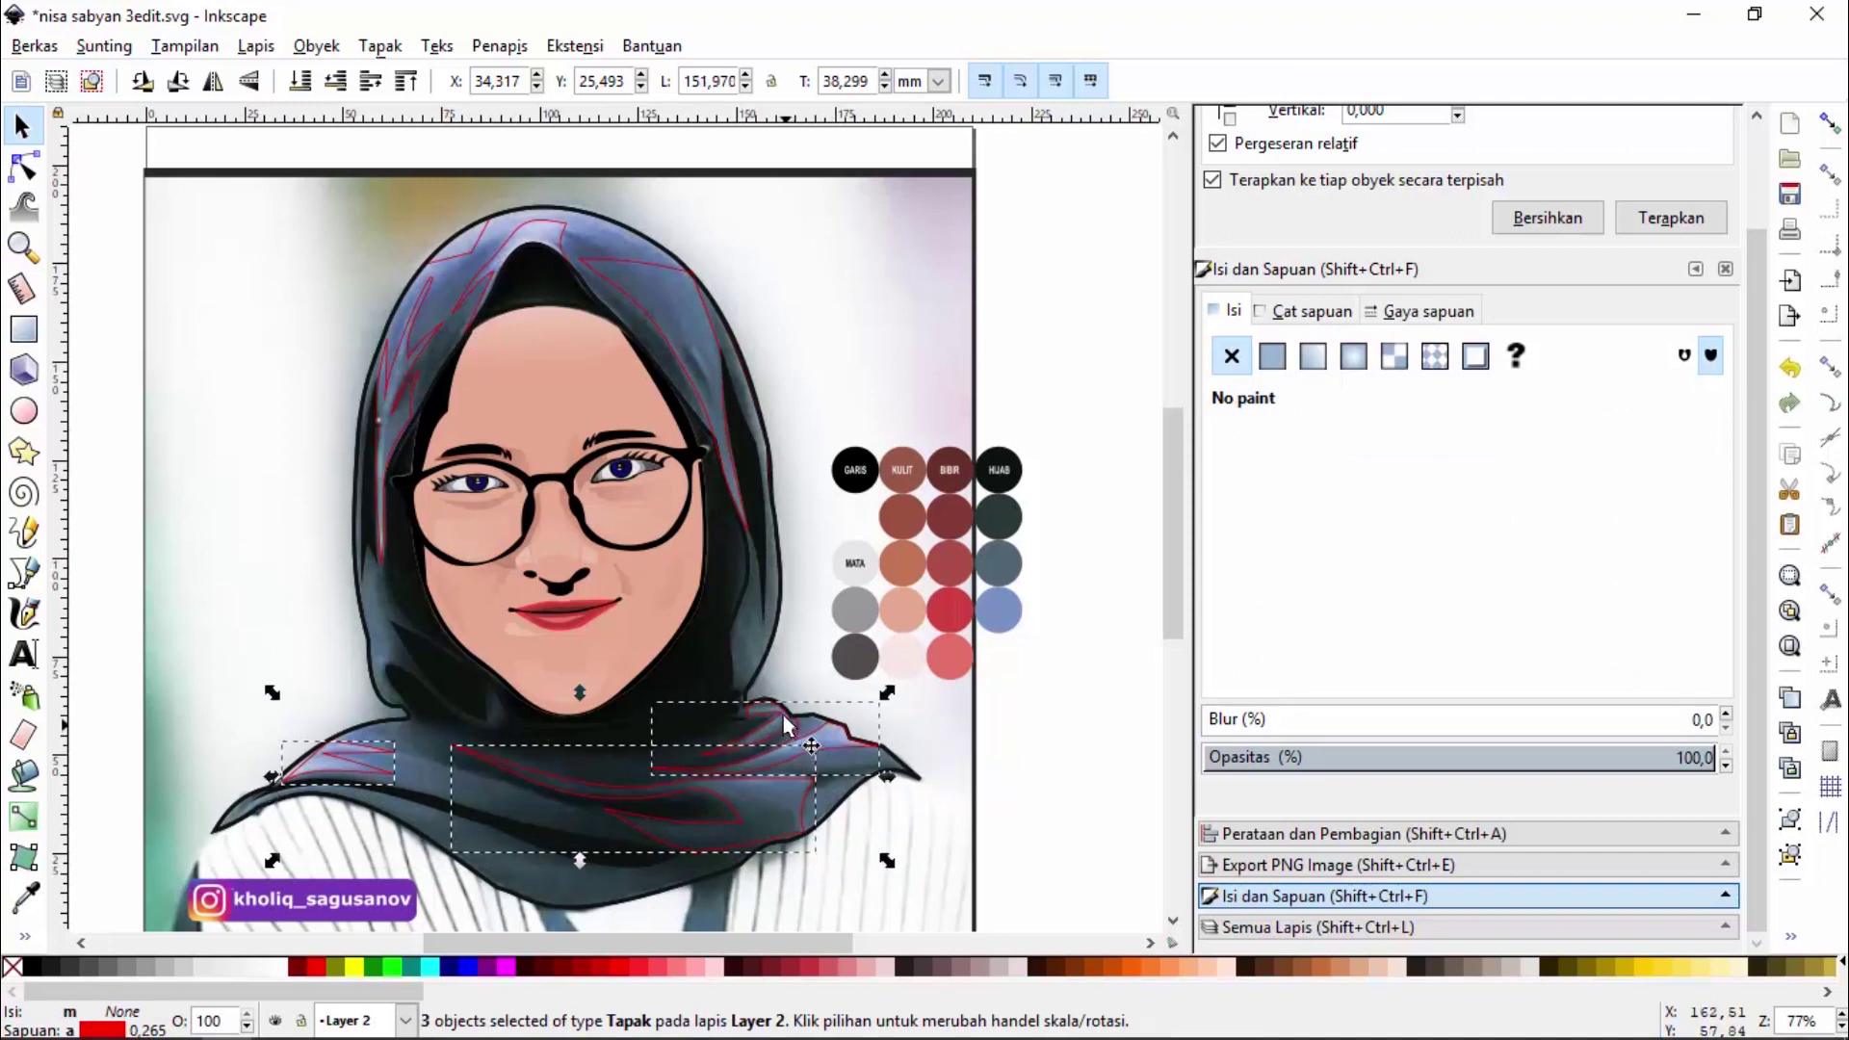
{"action": "left_click", "coordinate": [736, 476], "text": "shift"}
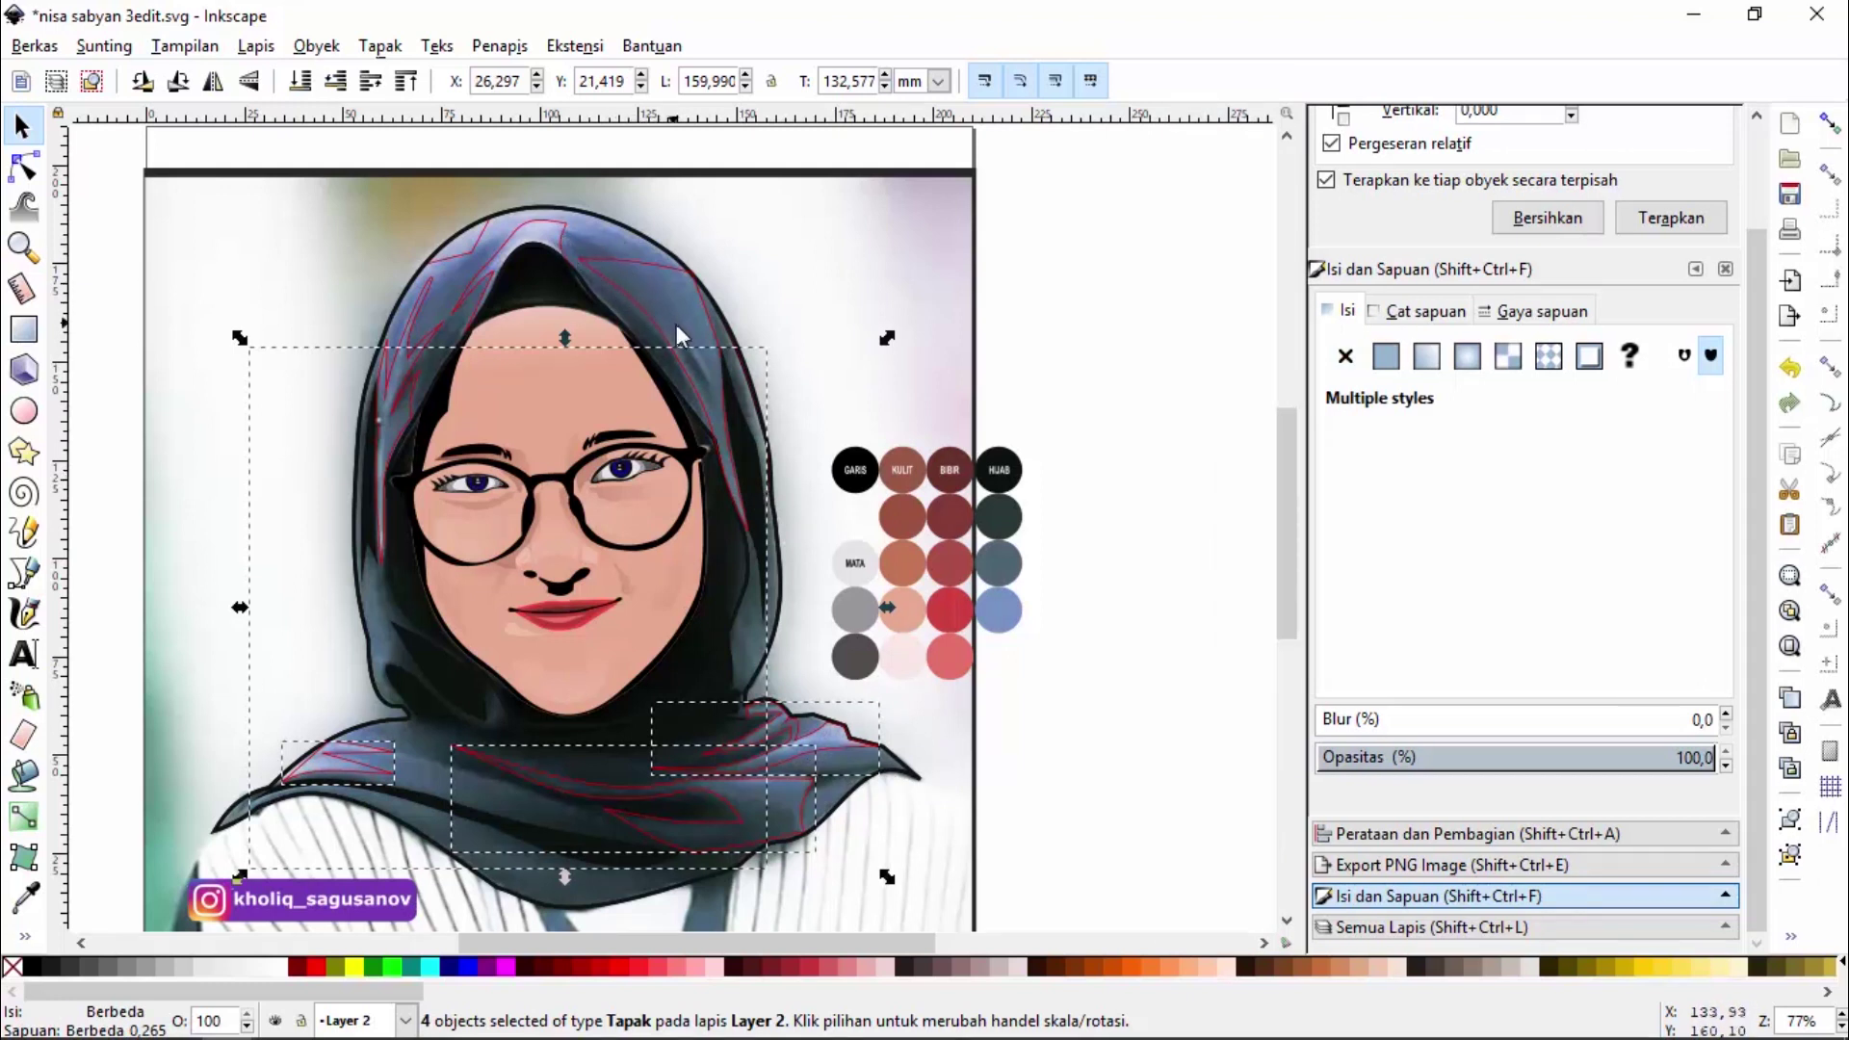
Select the three highlight pieces at the top of the hijab together, after one retry
{"action": "left_click", "coordinate": [550, 245]}
{"action": "left_click", "coordinate": [505, 237], "text": "ctrl"}
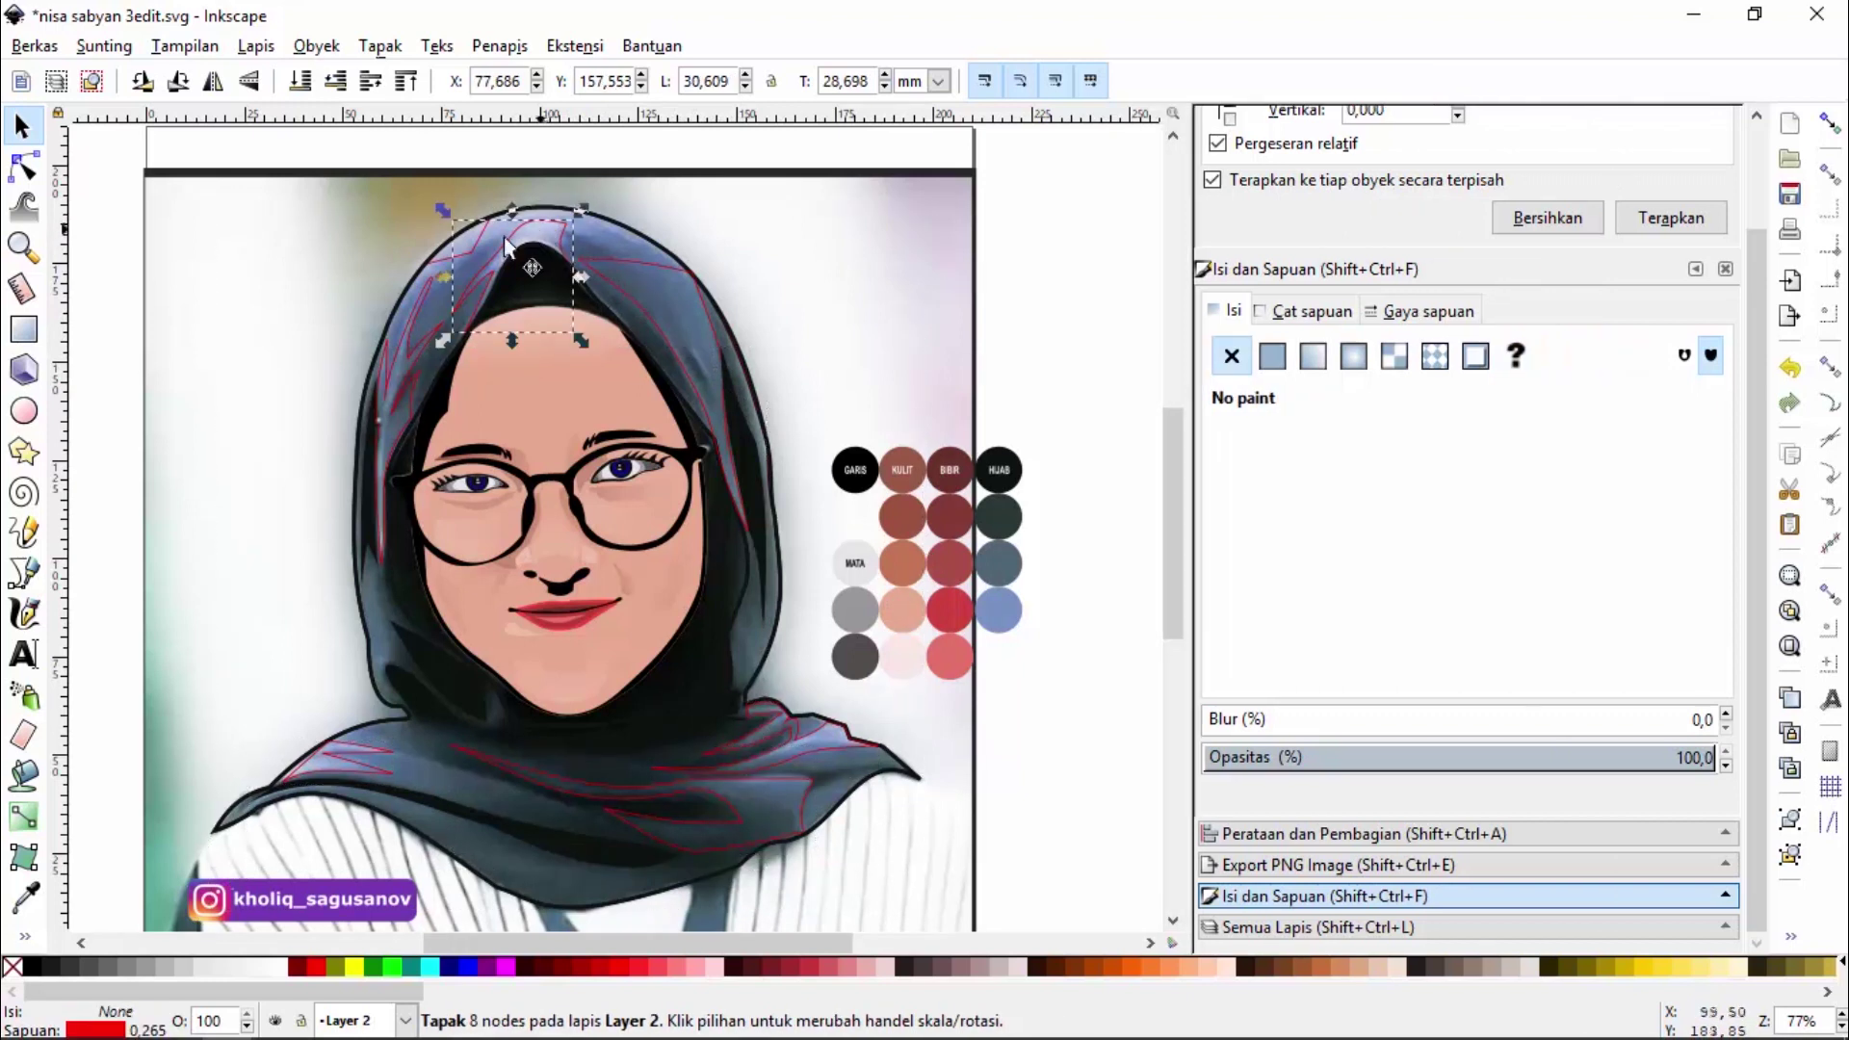
{"action": "left_click", "coordinate": [476, 237], "text": "shift"}
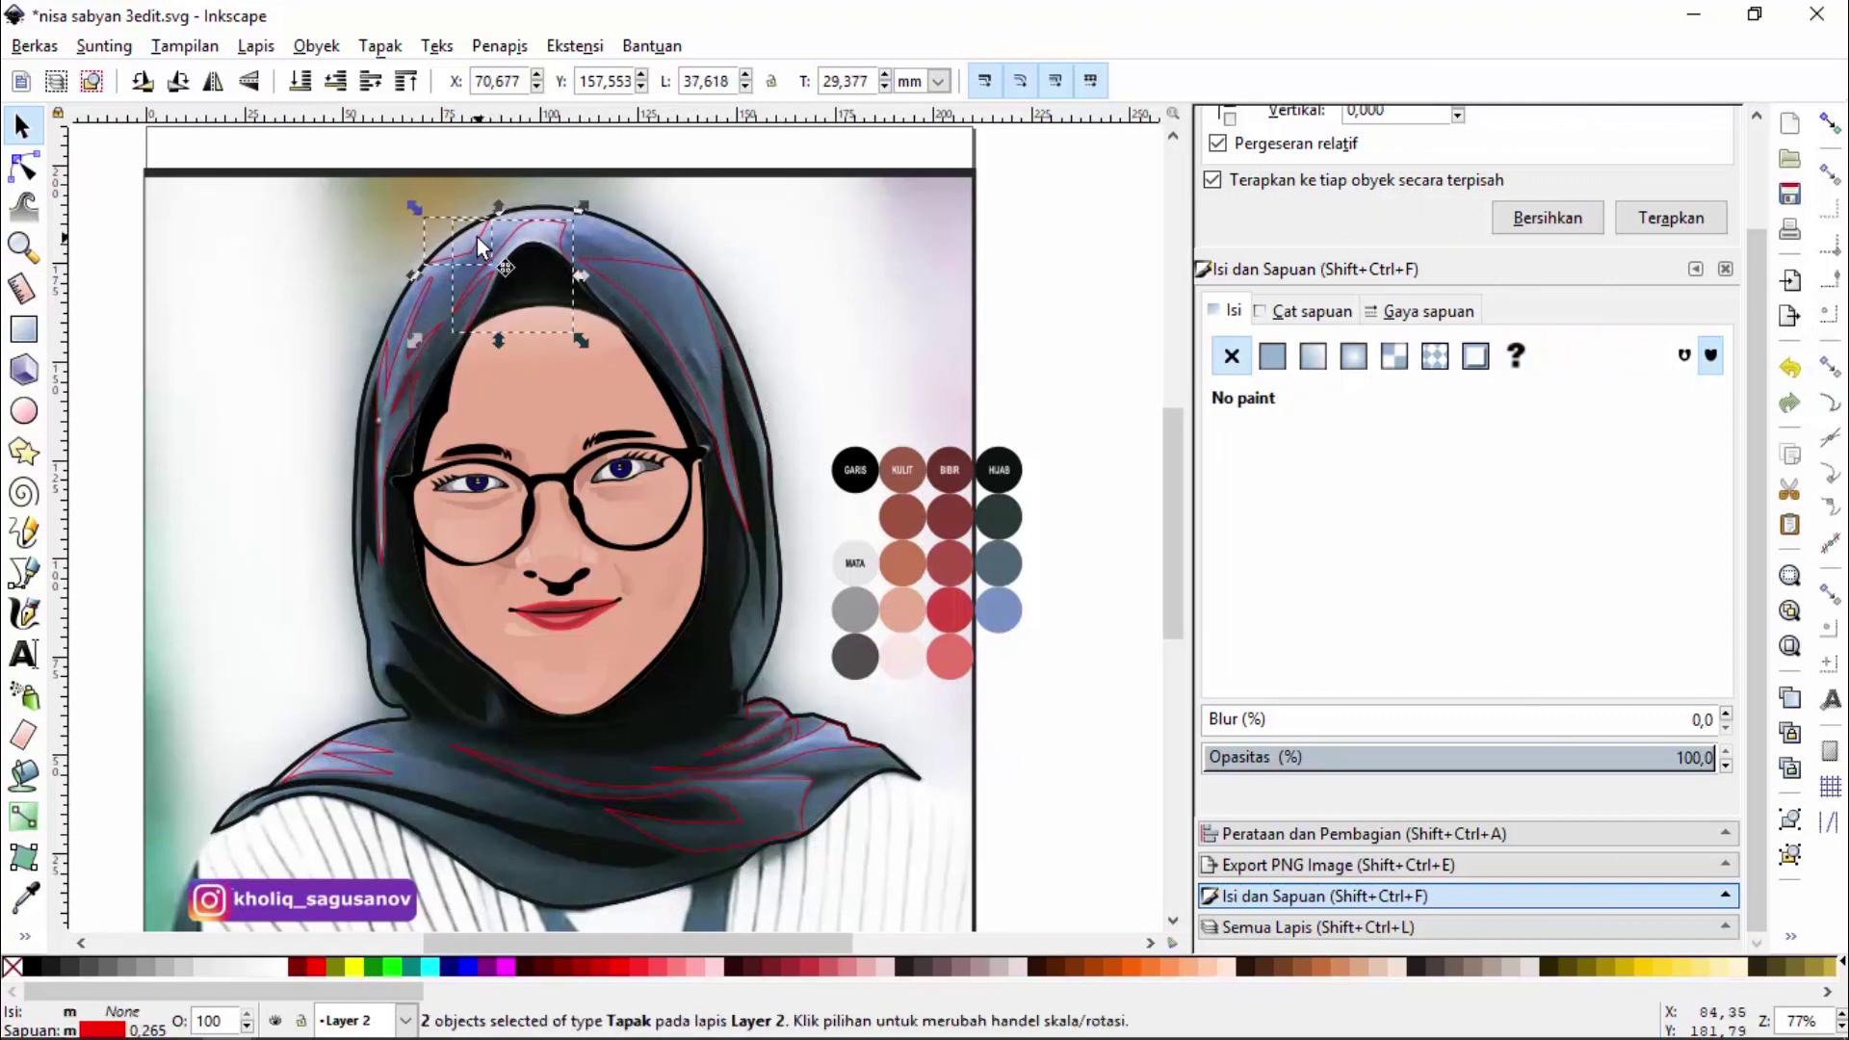
{"action": "left_click", "coordinate": [384, 376], "text": "shift"}
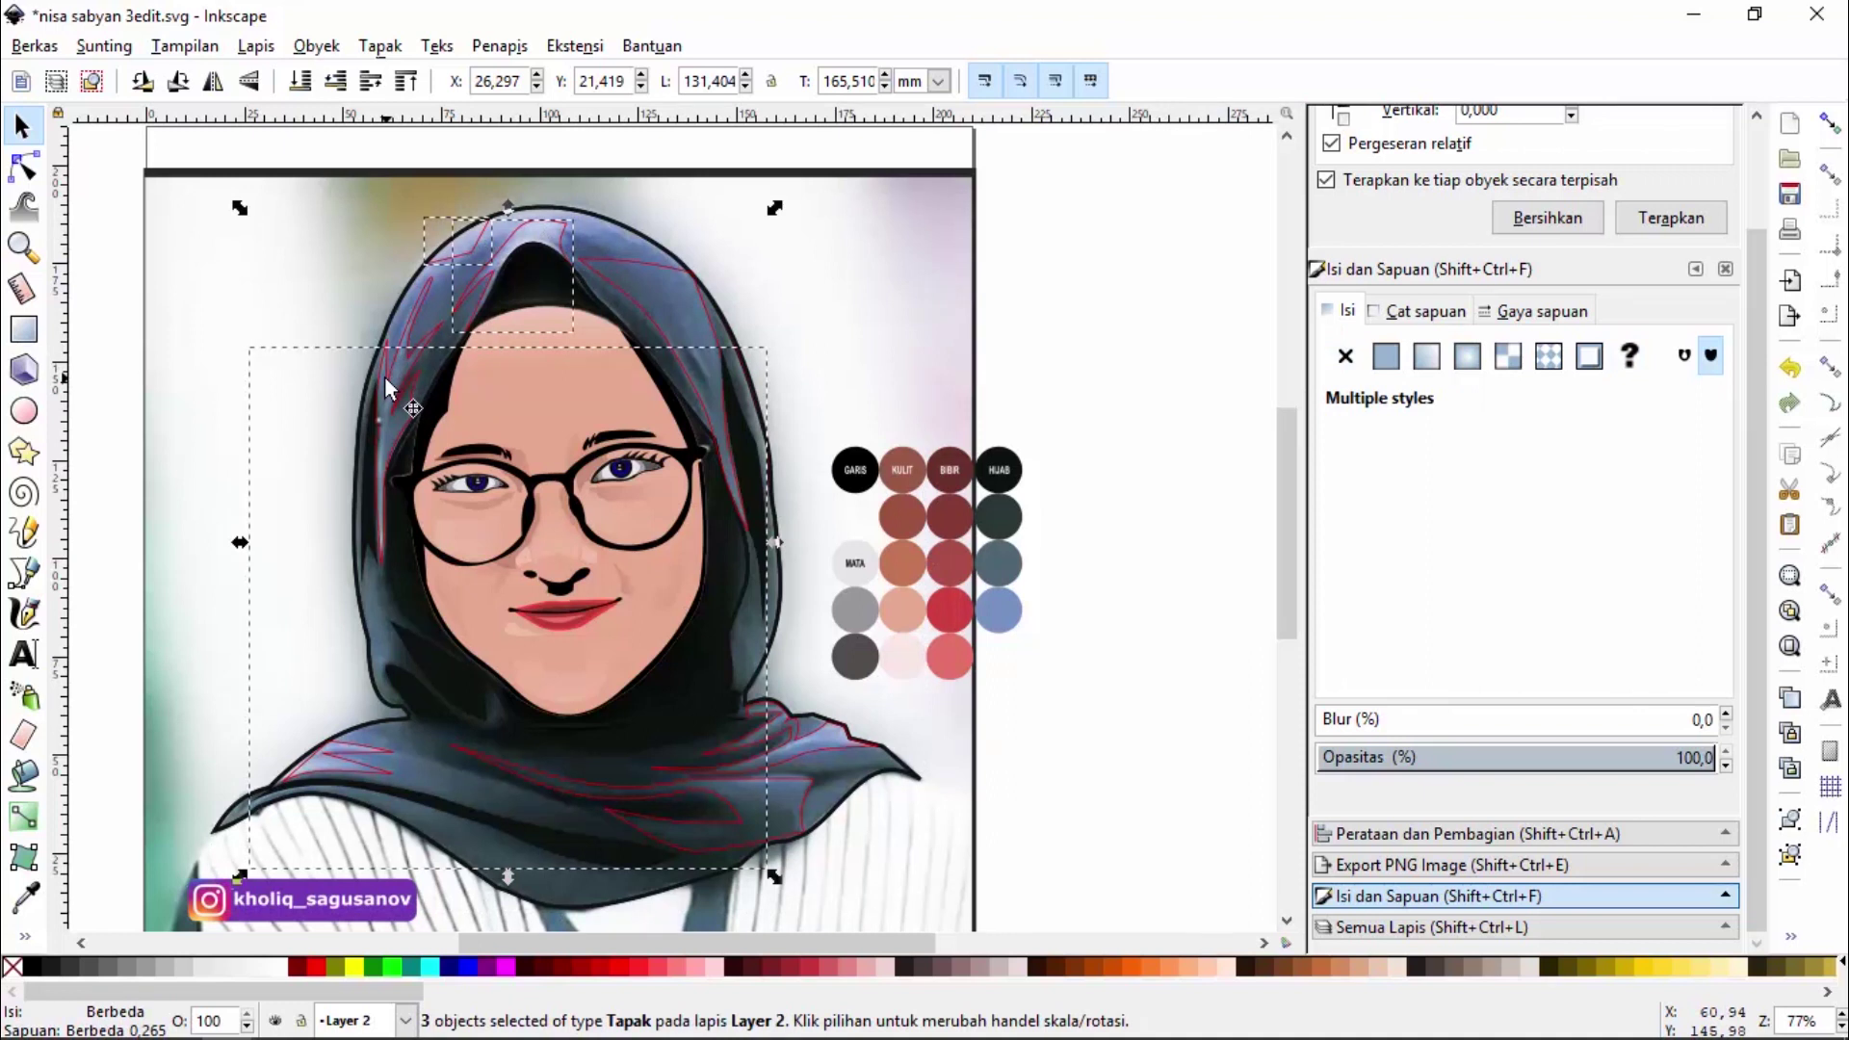
{"action": "left_click", "coordinate": [1073, 361]}
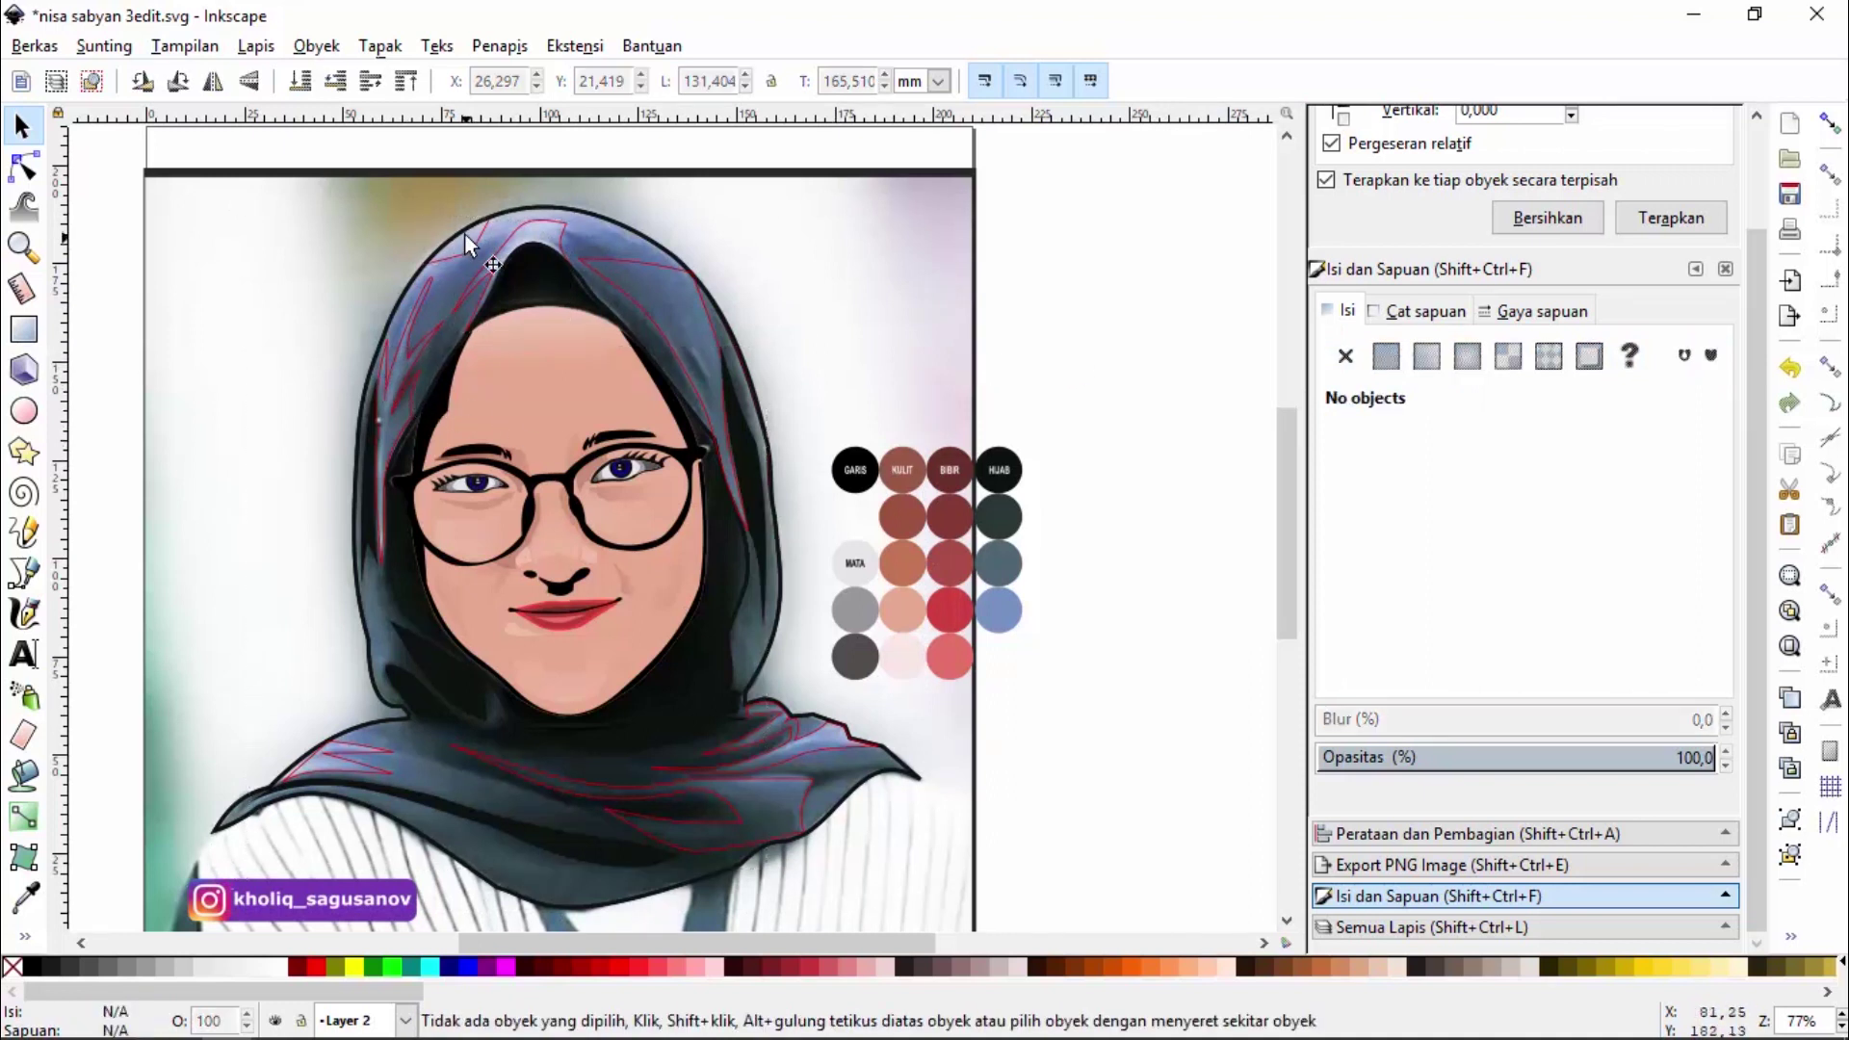
{"action": "left_click", "coordinate": [472, 243]}
{"action": "left_click", "coordinate": [539, 223], "text": "shift"}
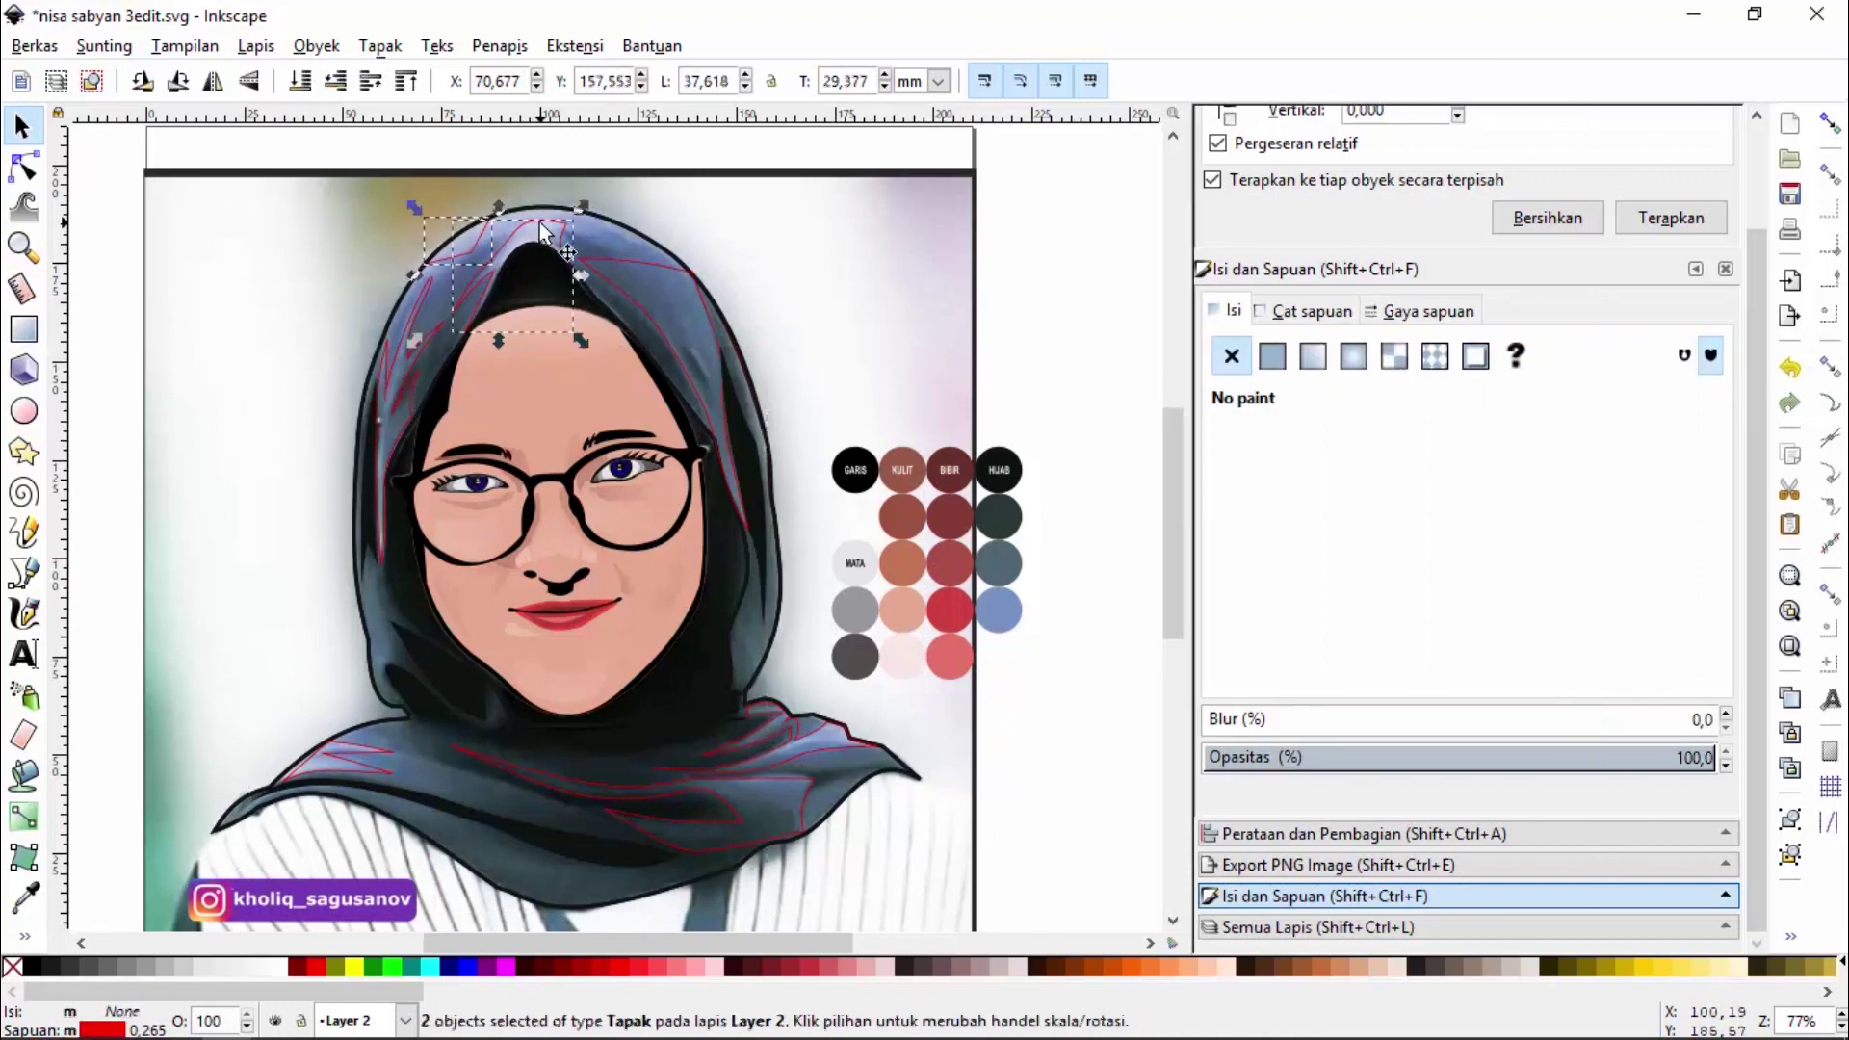
{"action": "left_click", "coordinate": [624, 257], "text": "shift"}
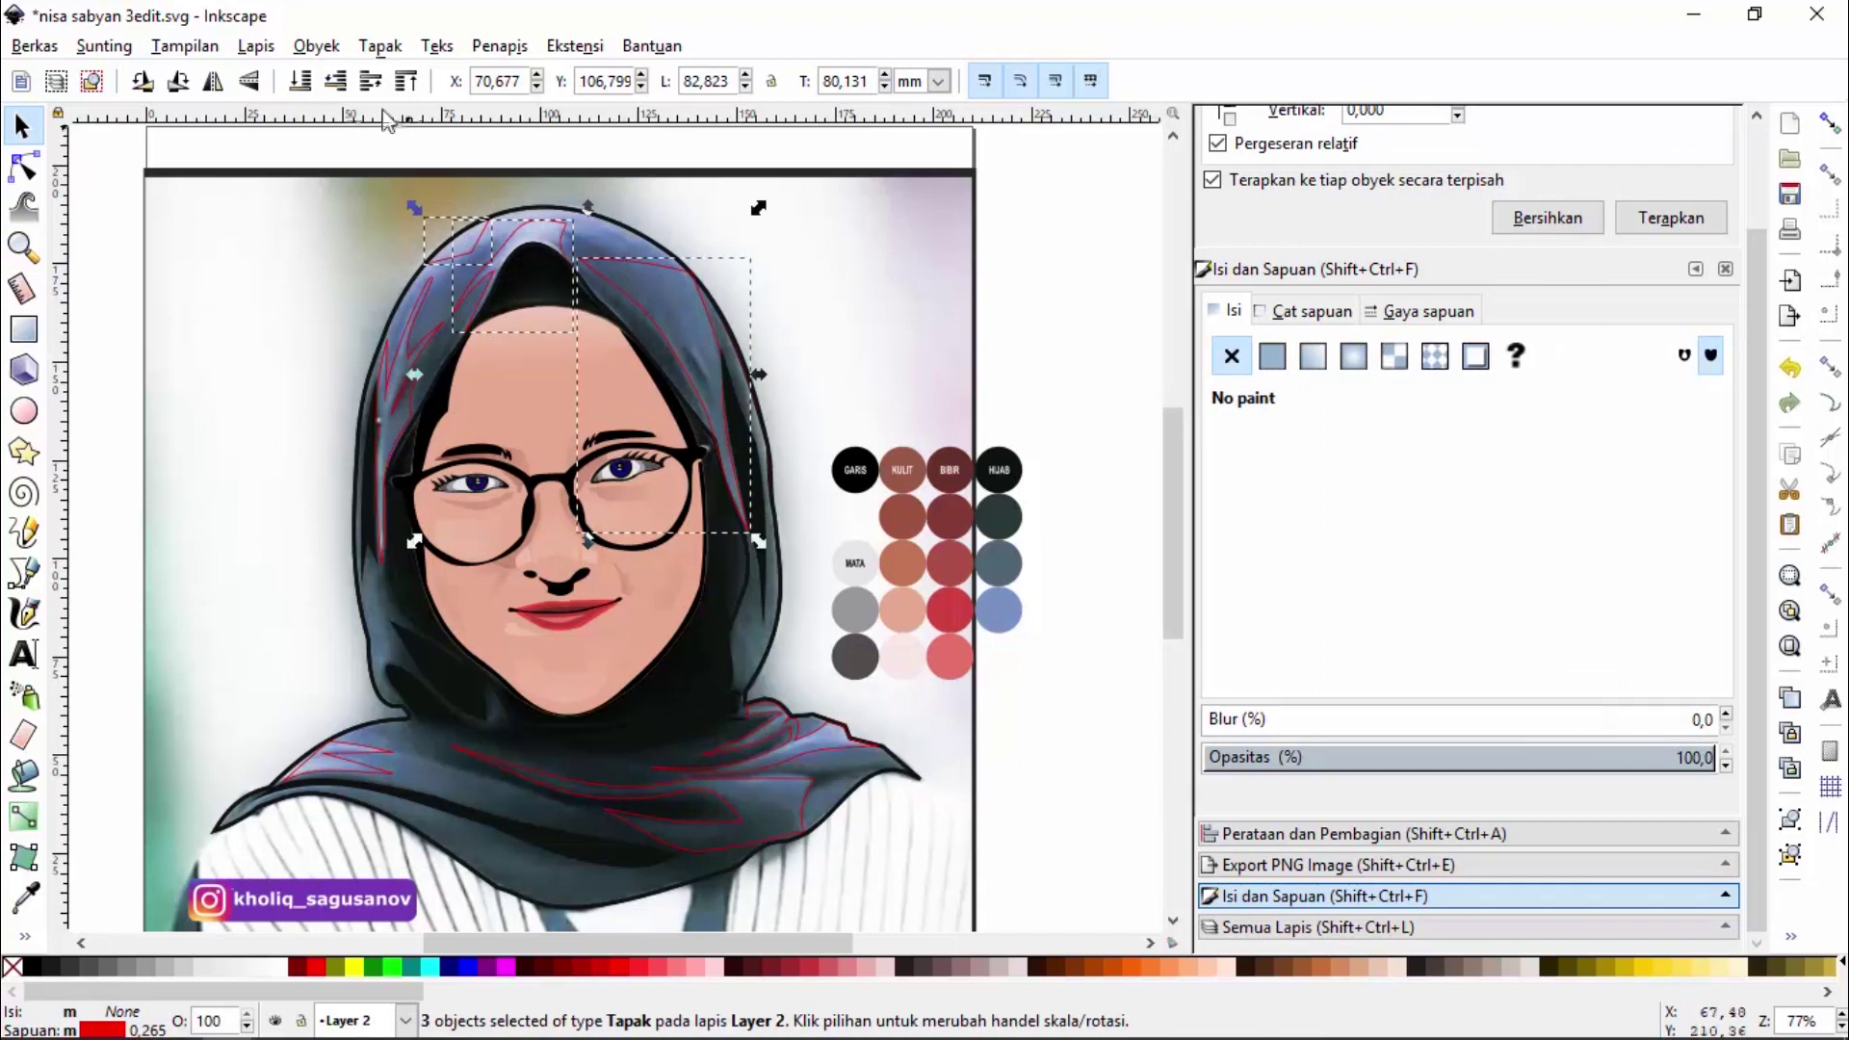
{"action": "left_click", "coordinate": [380, 45]}
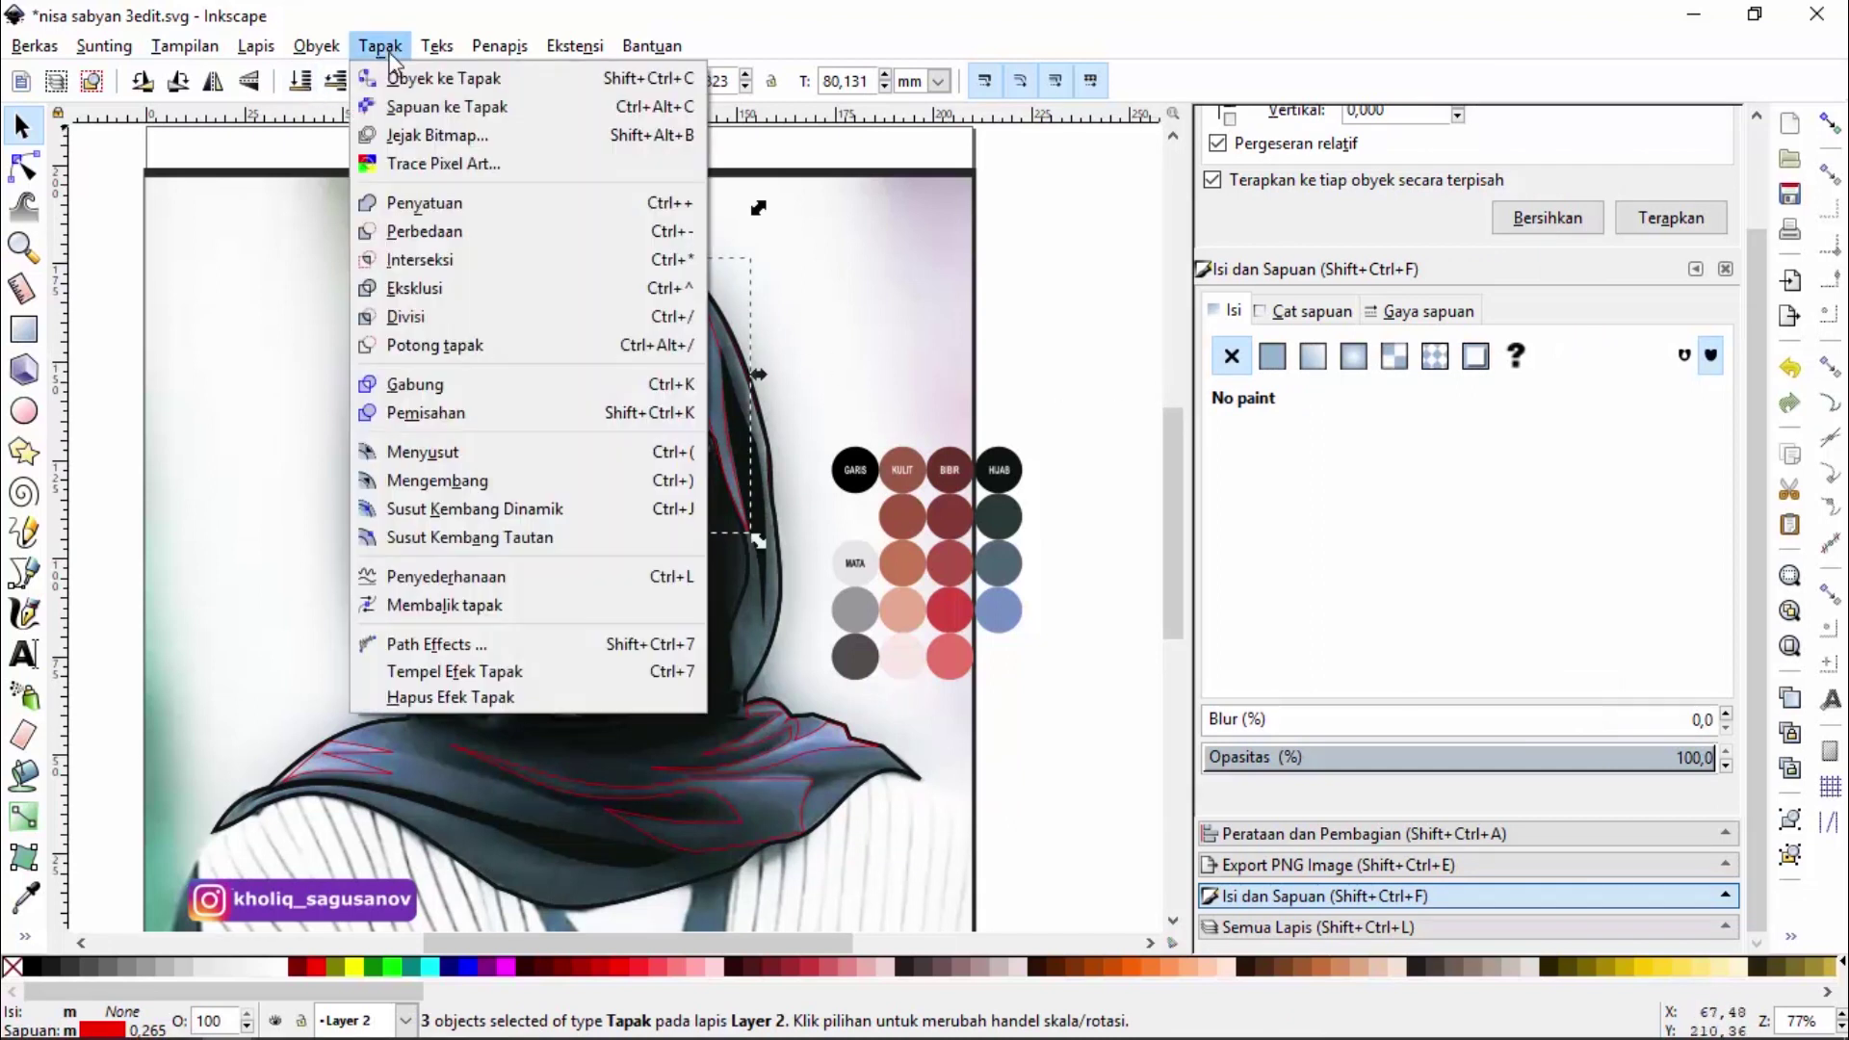
Union the hijab-top highlights and fill them with the light blue from the hijab swatch
{"action": "left_click", "coordinate": [431, 206]}
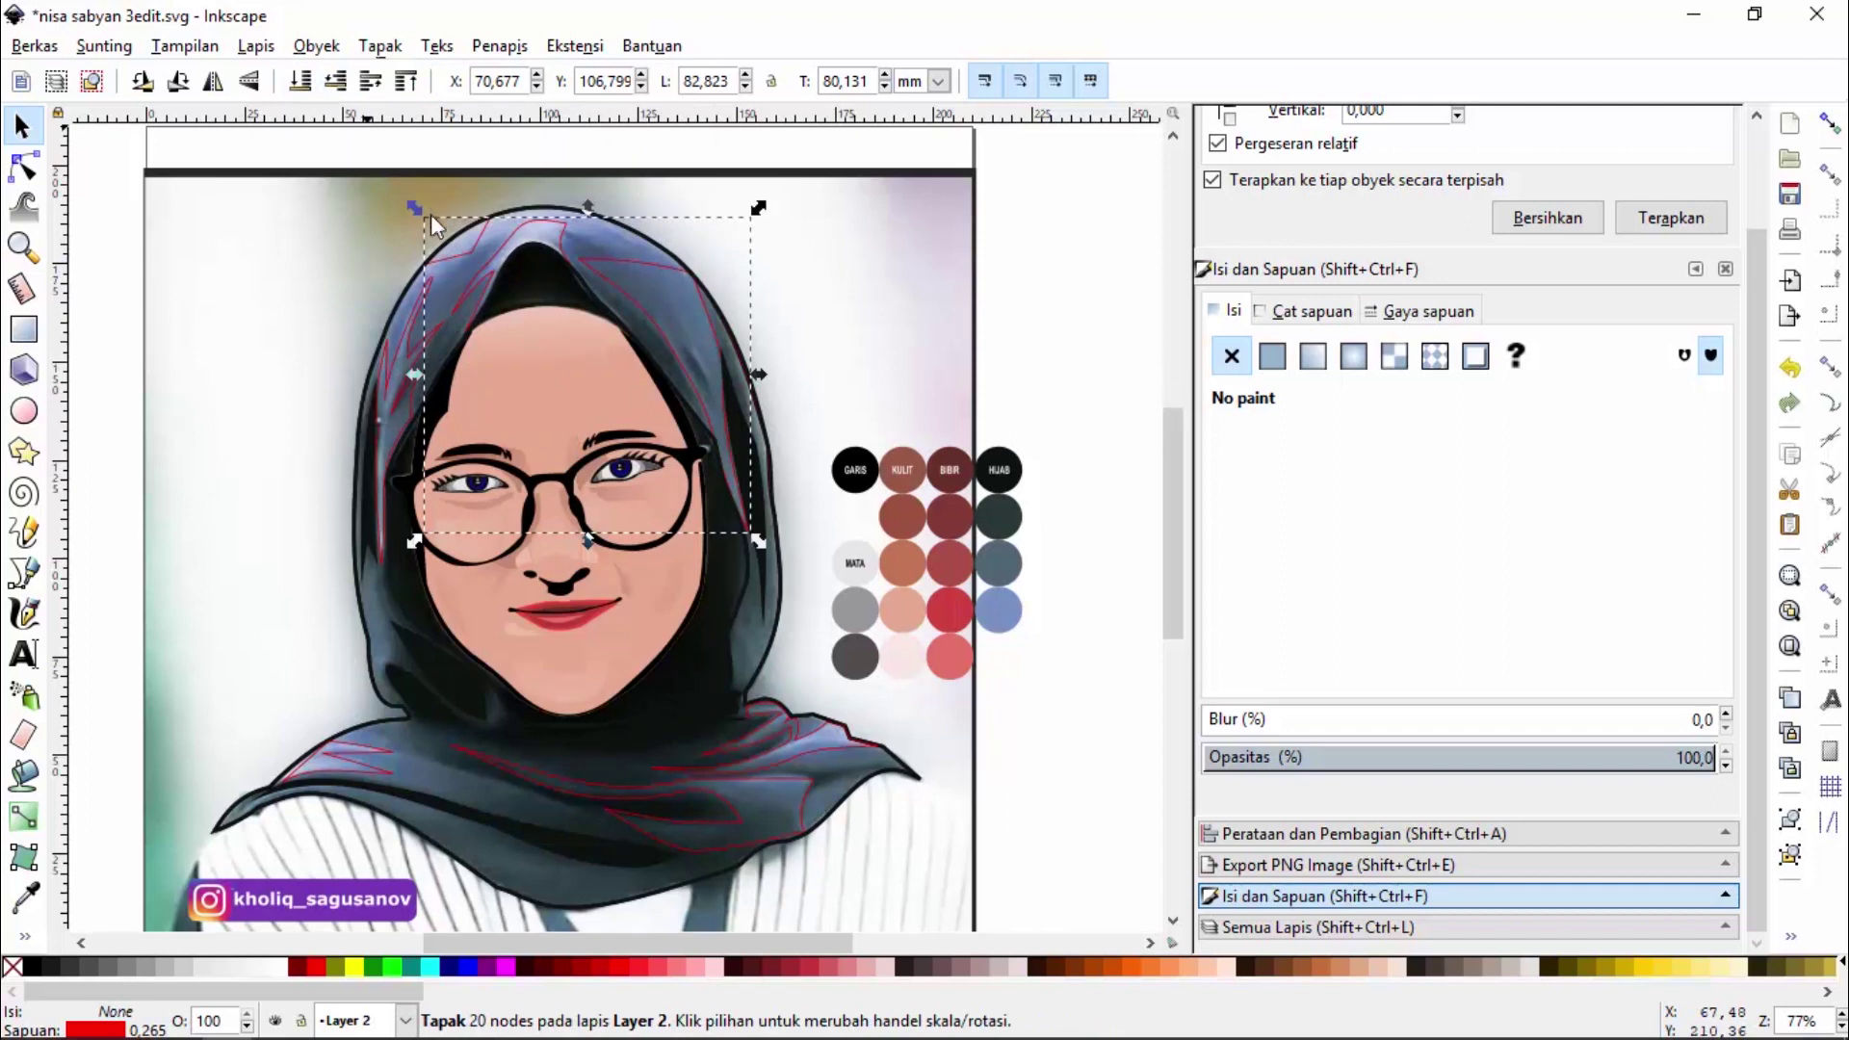
{"action": "left_click", "coordinate": [1273, 361]}
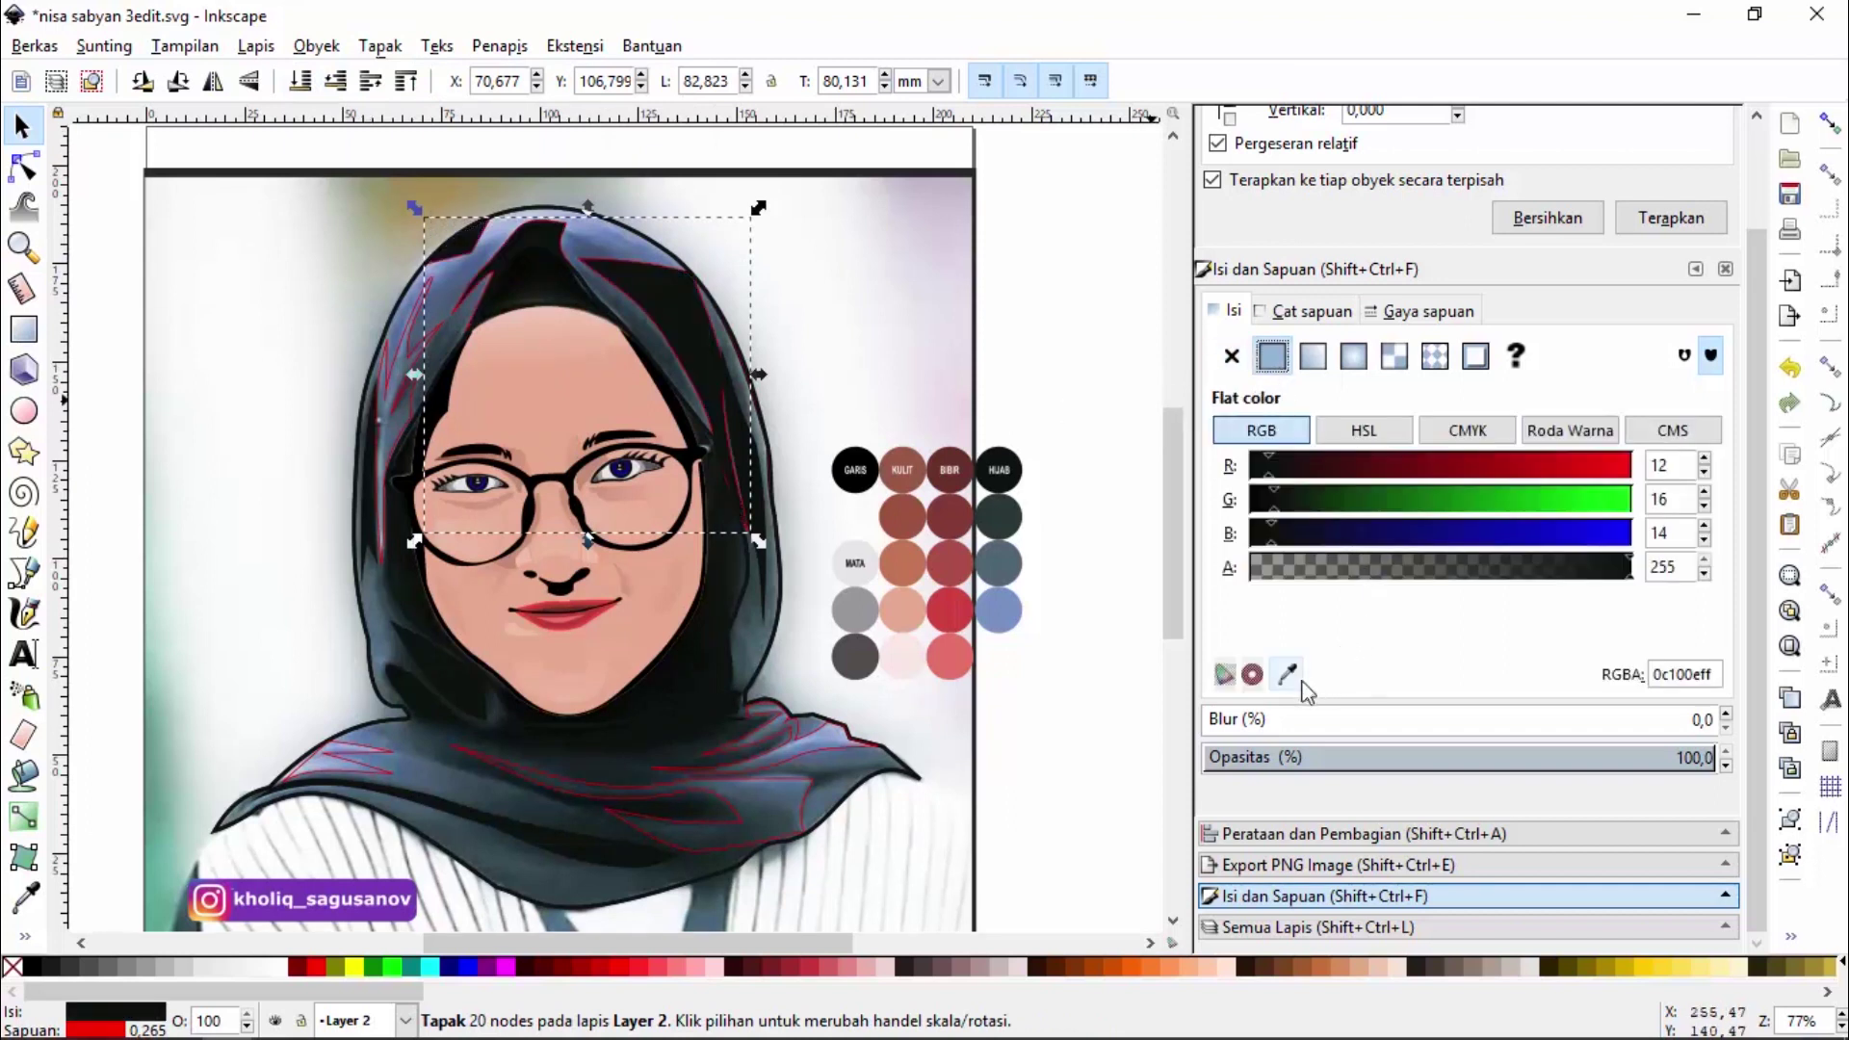
{"action": "left_click", "coordinate": [1288, 674]}
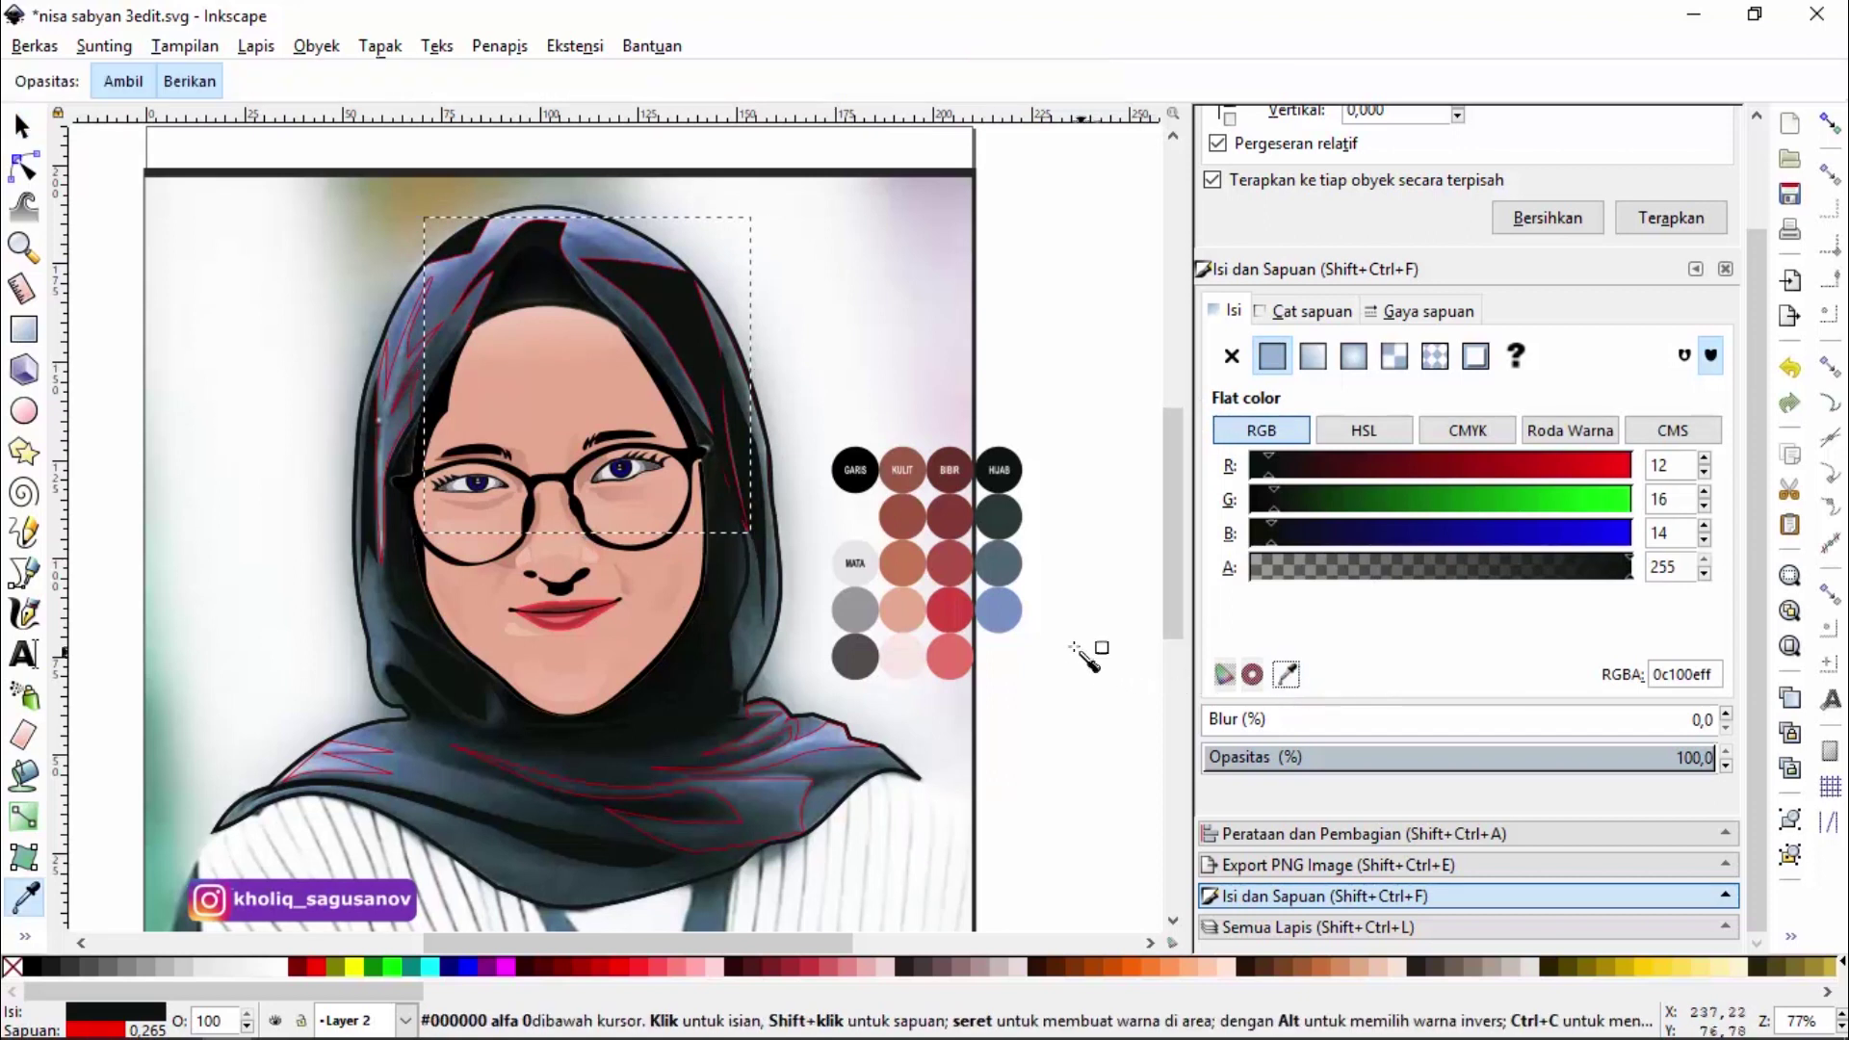
{"action": "left_click", "coordinate": [999, 609]}
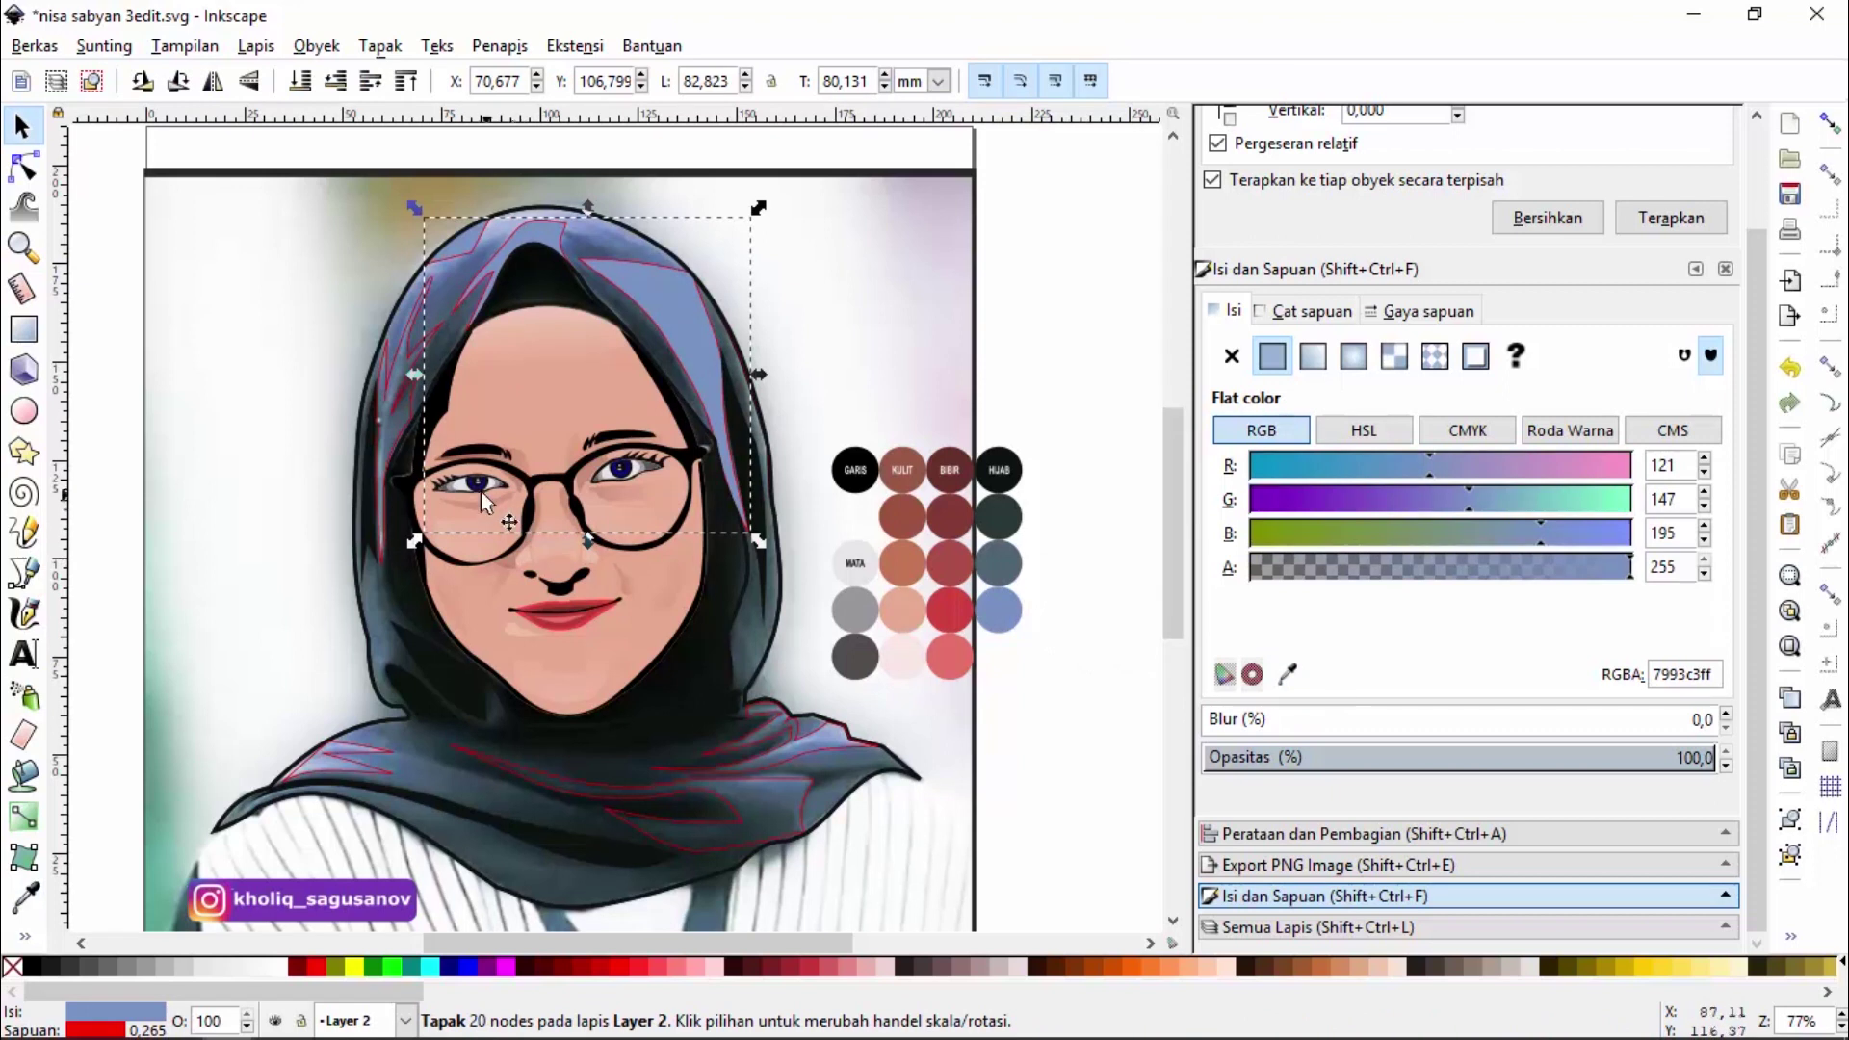
Merge the left, top, lower-right and bottom fold highlights into one blue shape with Ctrl+K
{"action": "left_click", "coordinate": [383, 418]}
{"action": "left_click", "coordinate": [391, 390]}
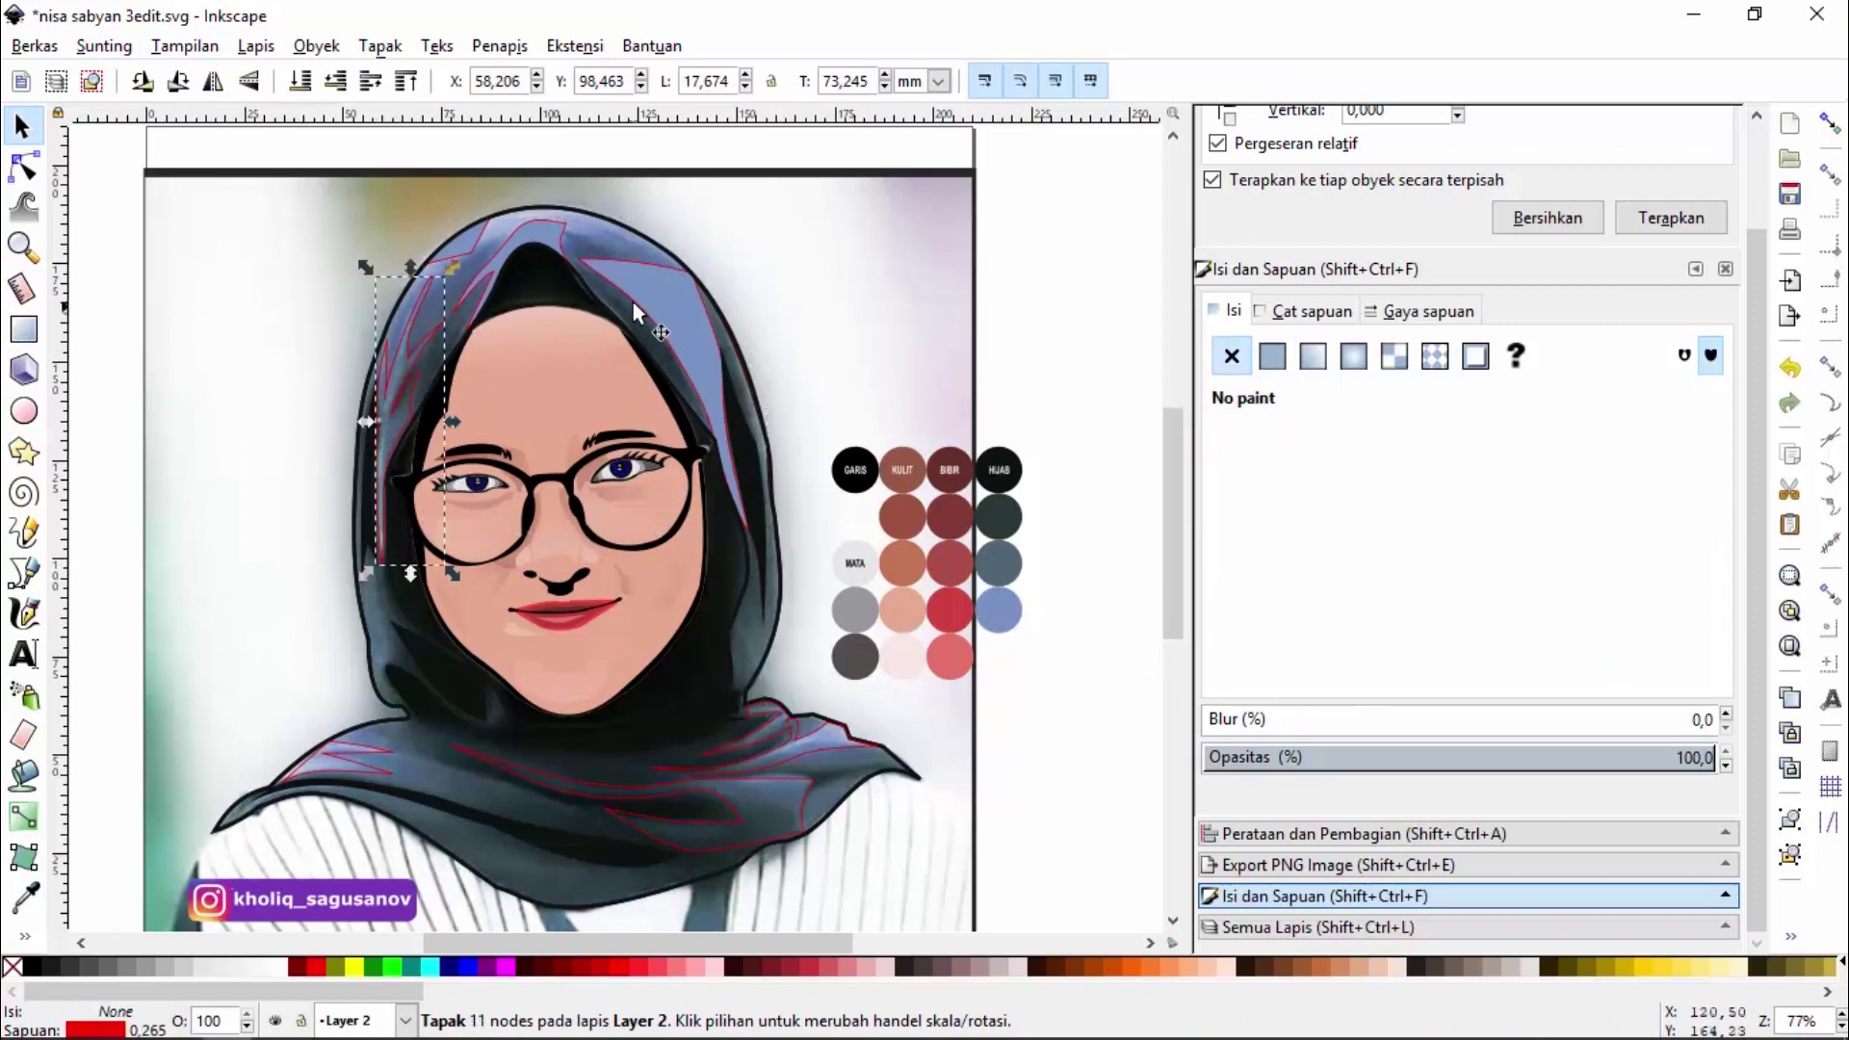
{"action": "left_click", "coordinate": [660, 270], "text": "shift"}
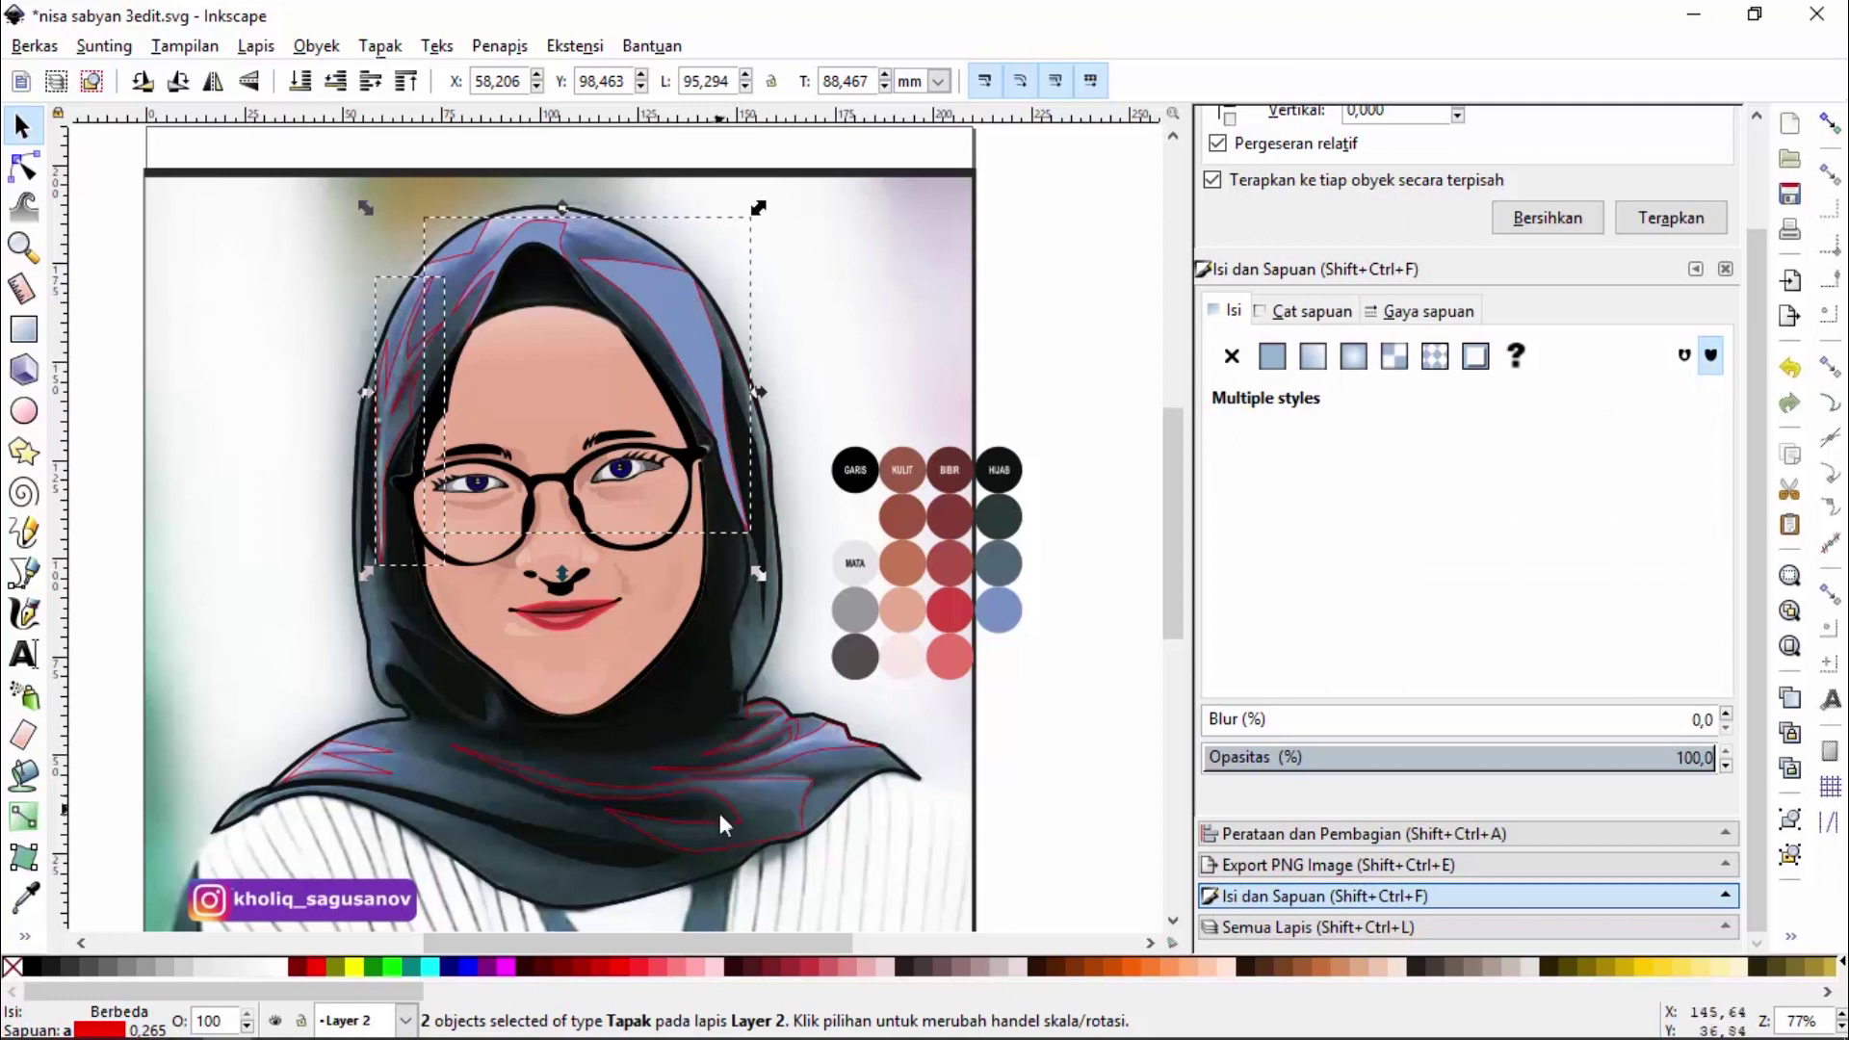
{"action": "left_click", "coordinate": [771, 736], "text": "shift"}
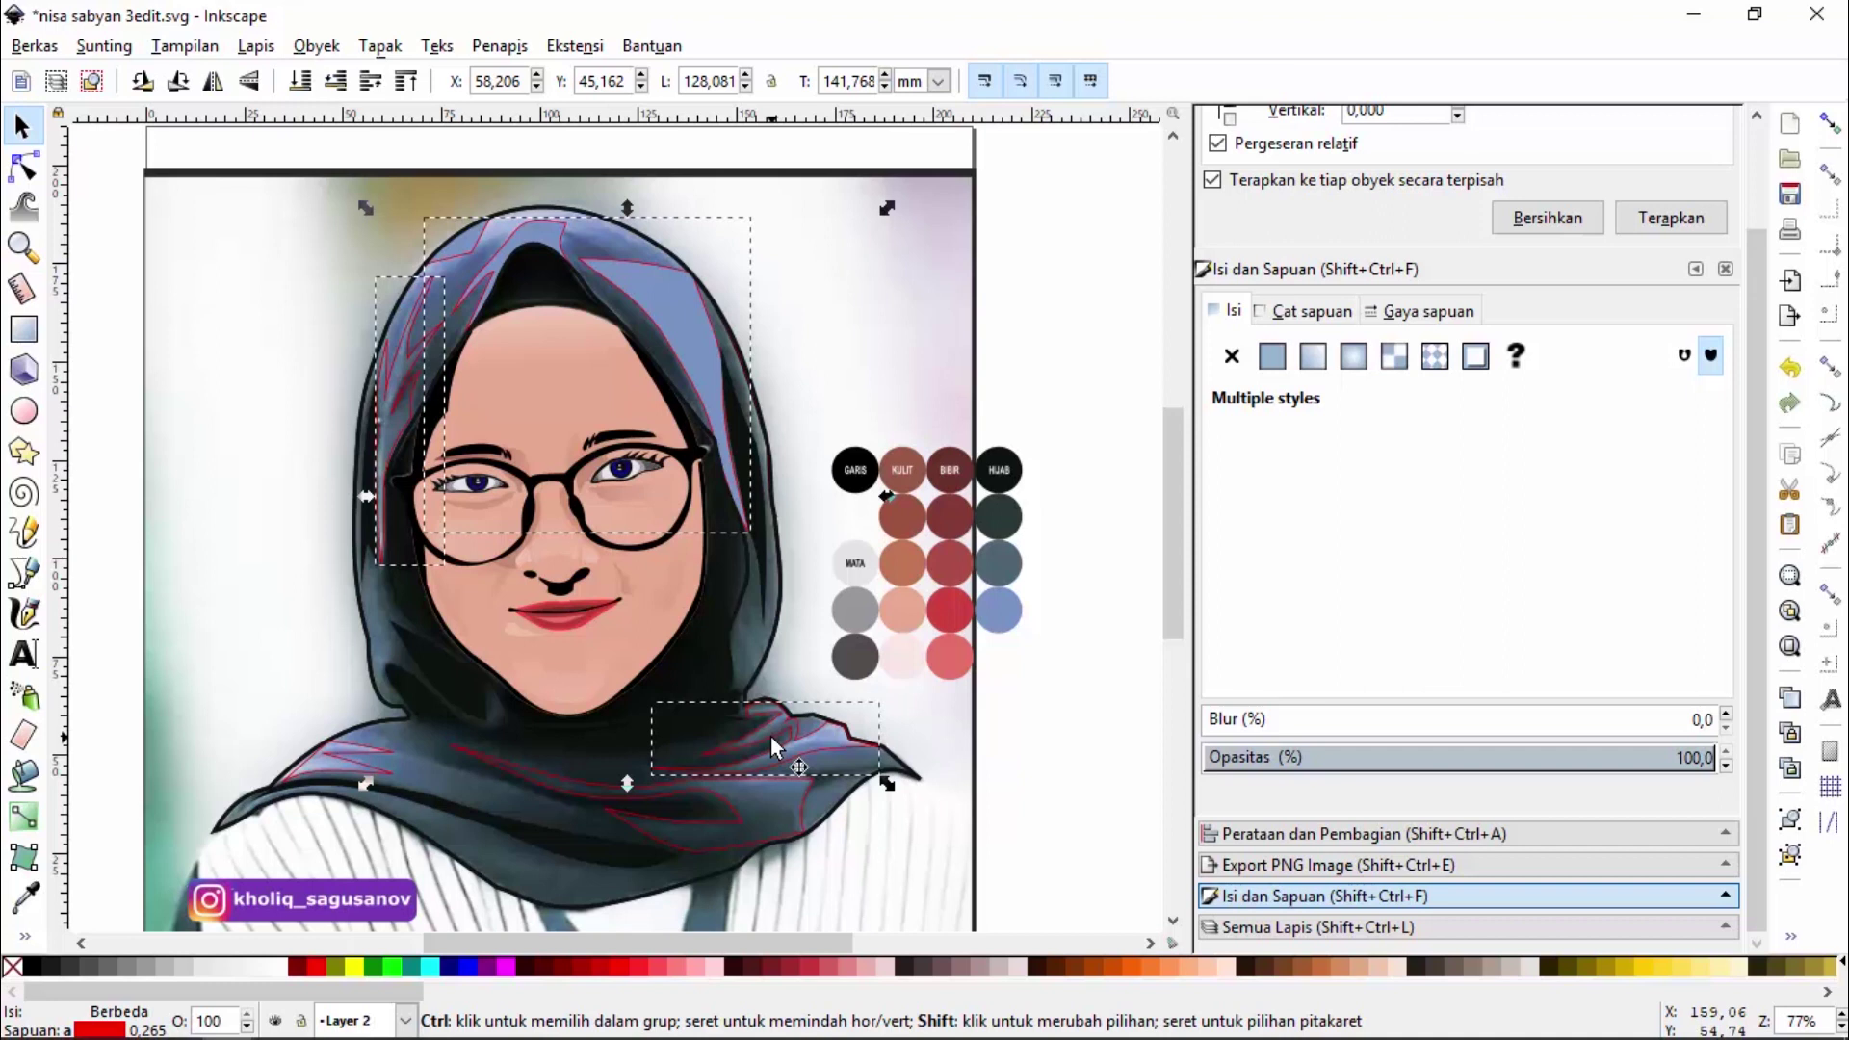
{"action": "key", "text": "ctrl+k"}
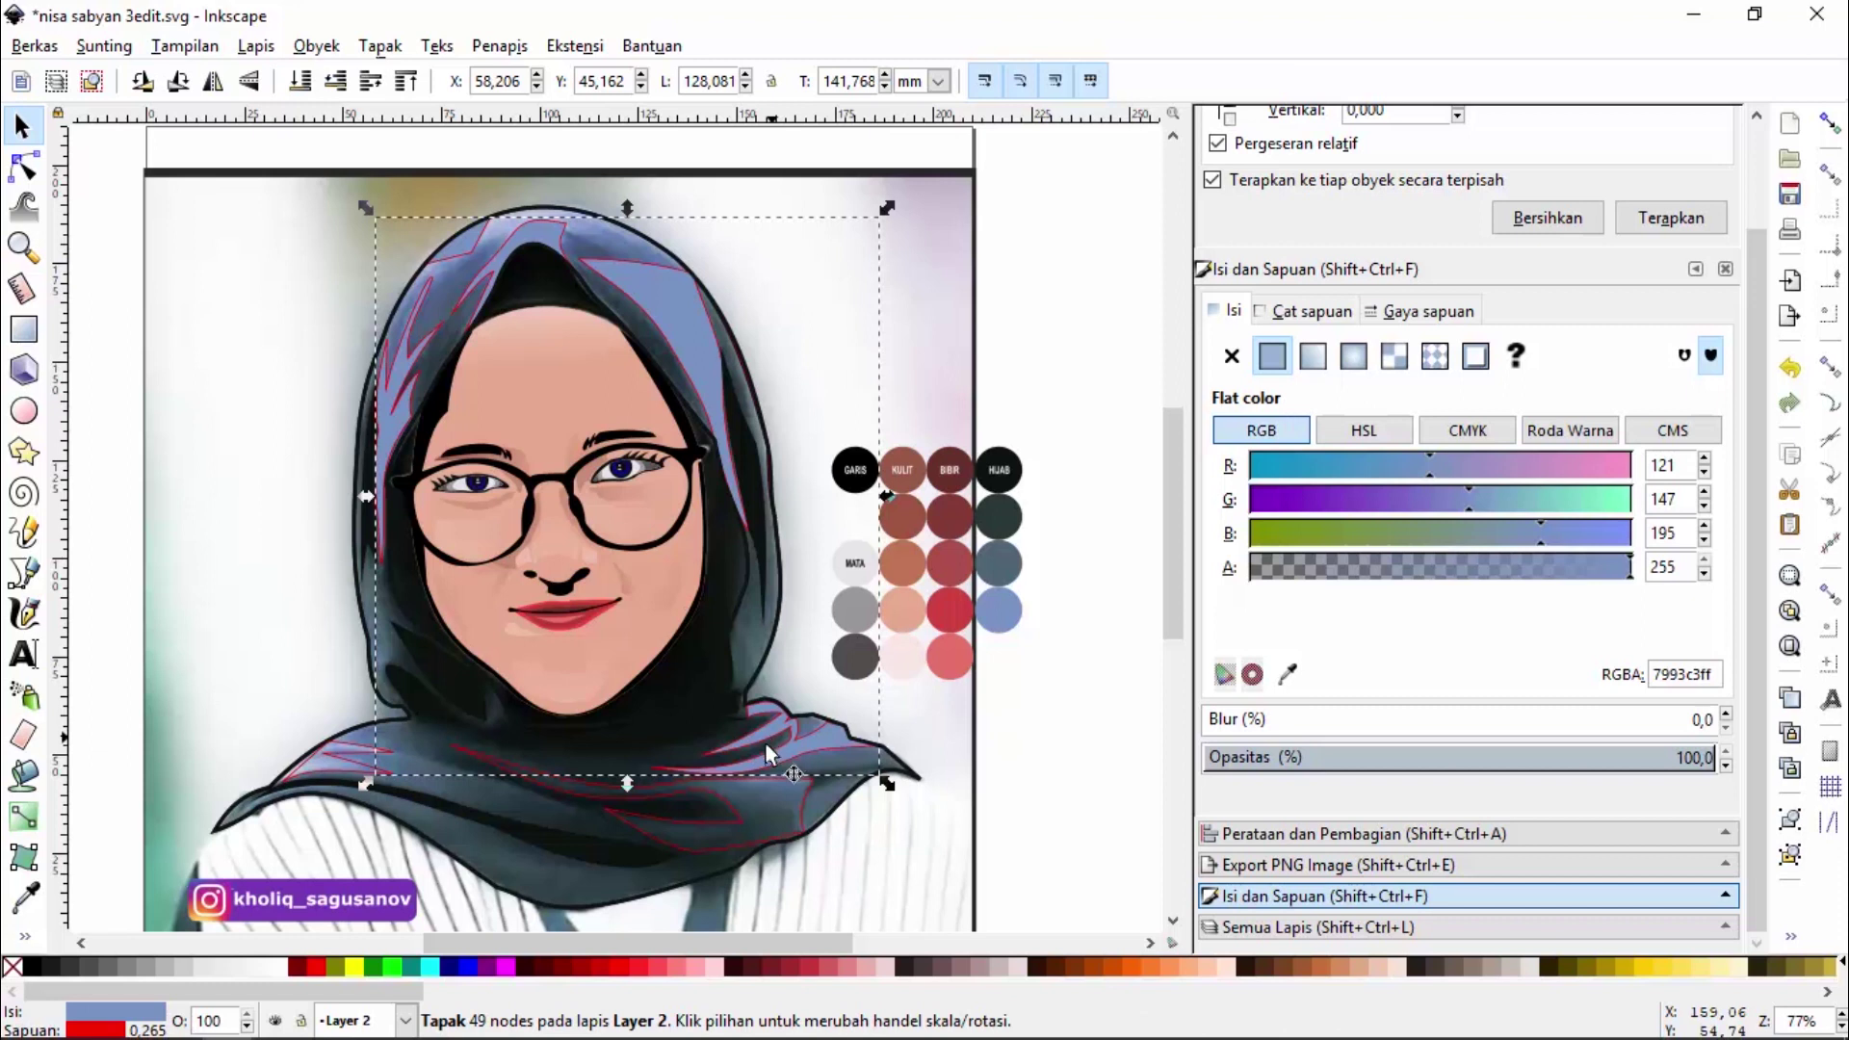
{"action": "left_click", "coordinate": [342, 748], "text": "shift"}
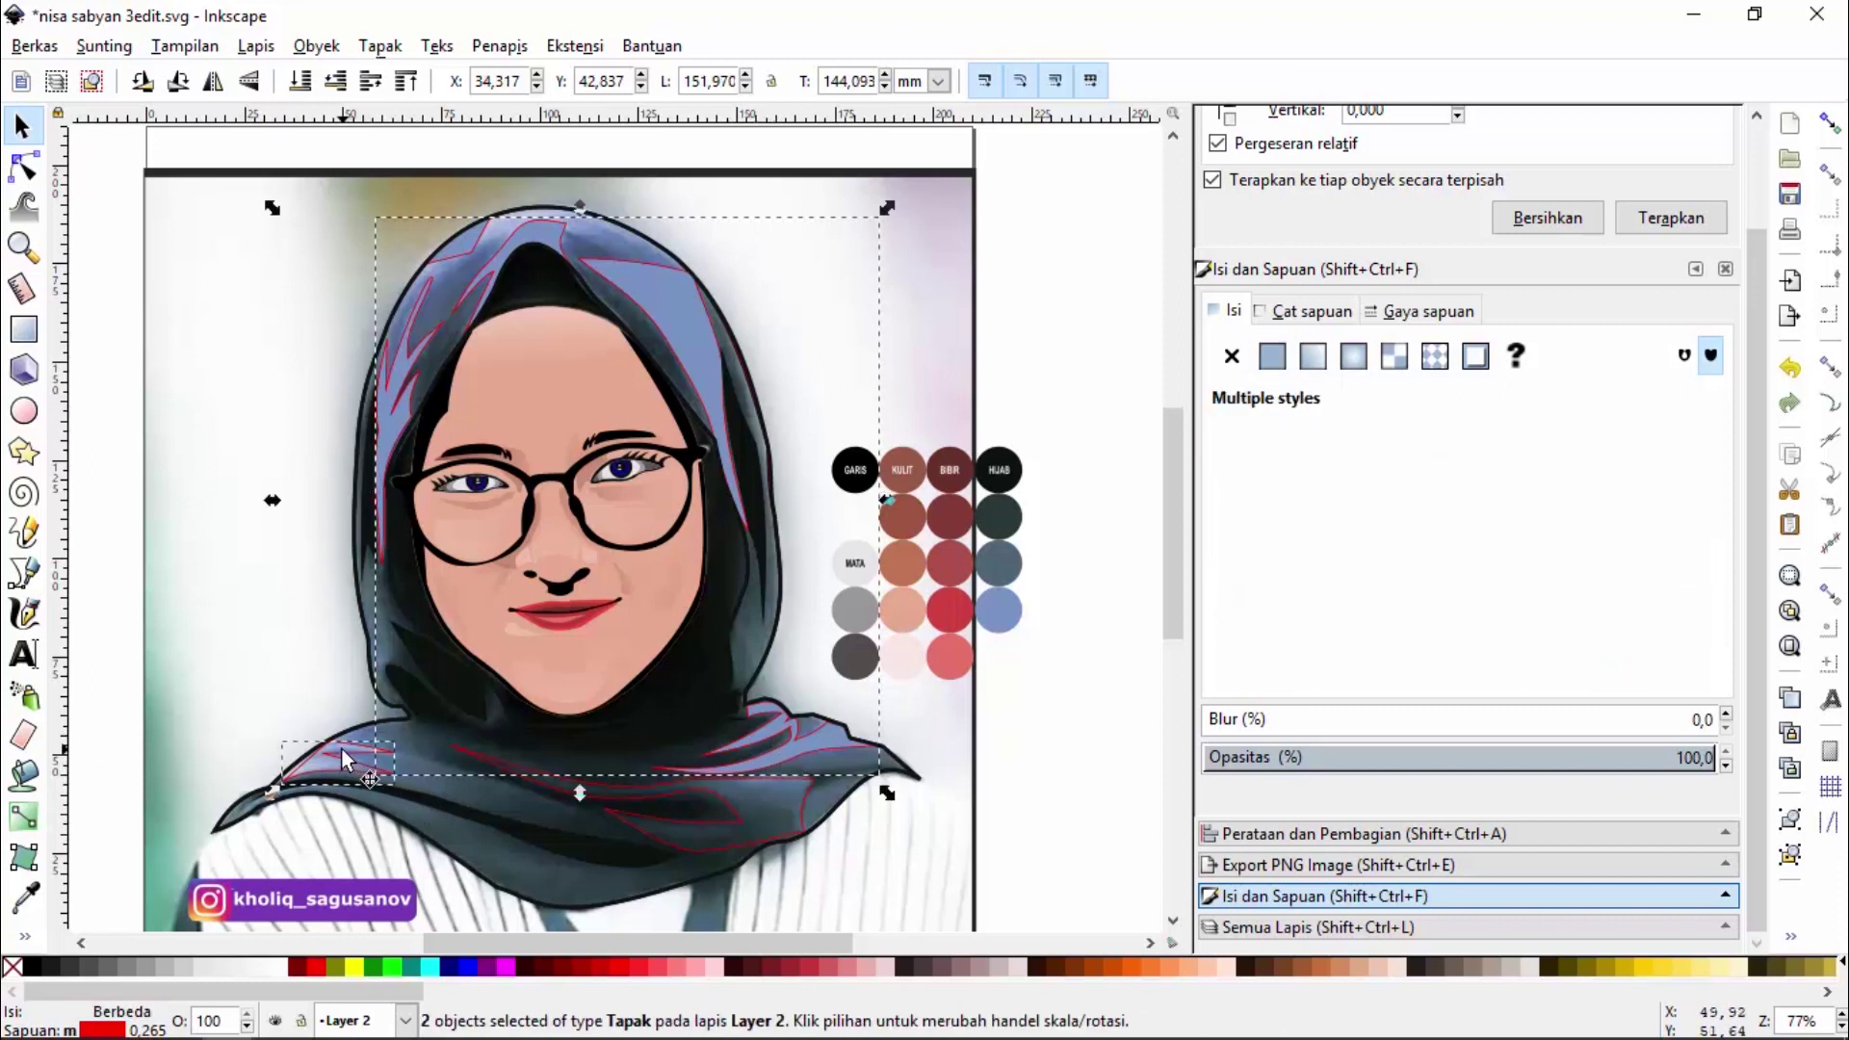
{"action": "left_click", "coordinate": [609, 796], "text": "shift"}
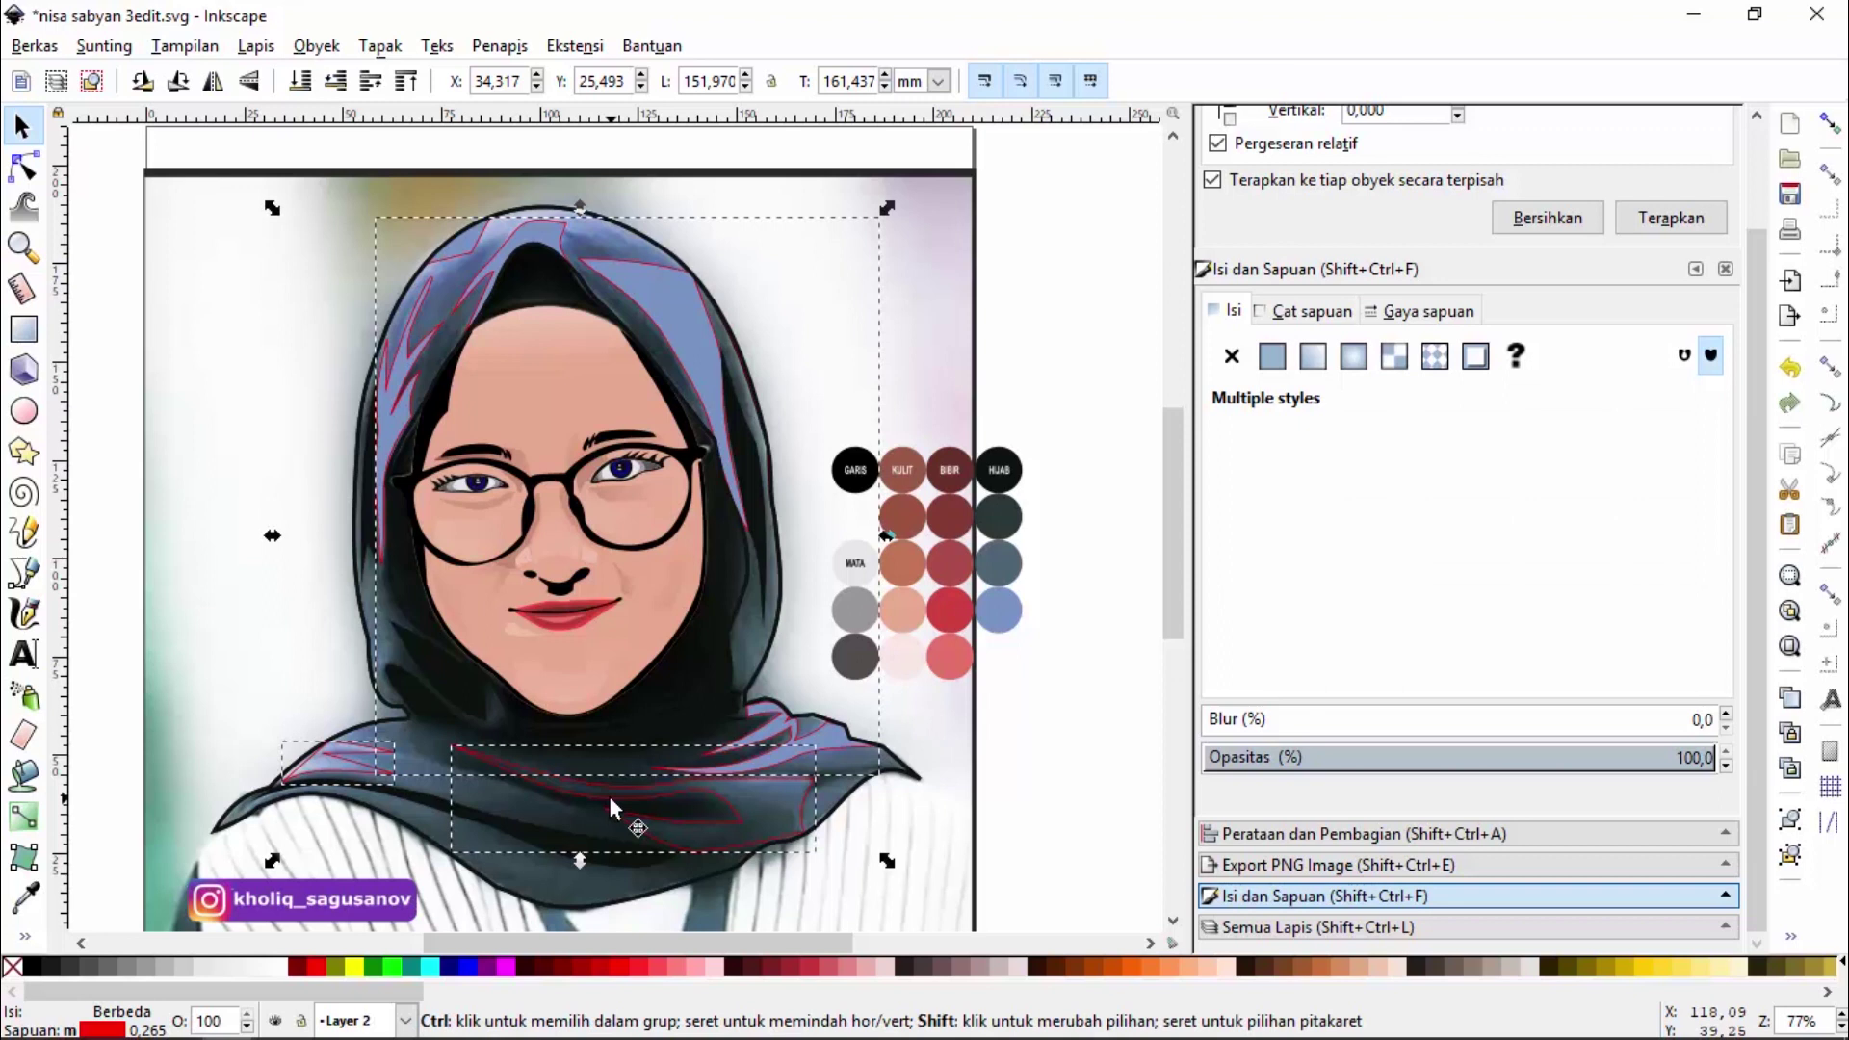
{"action": "key", "text": "ctrl+k"}
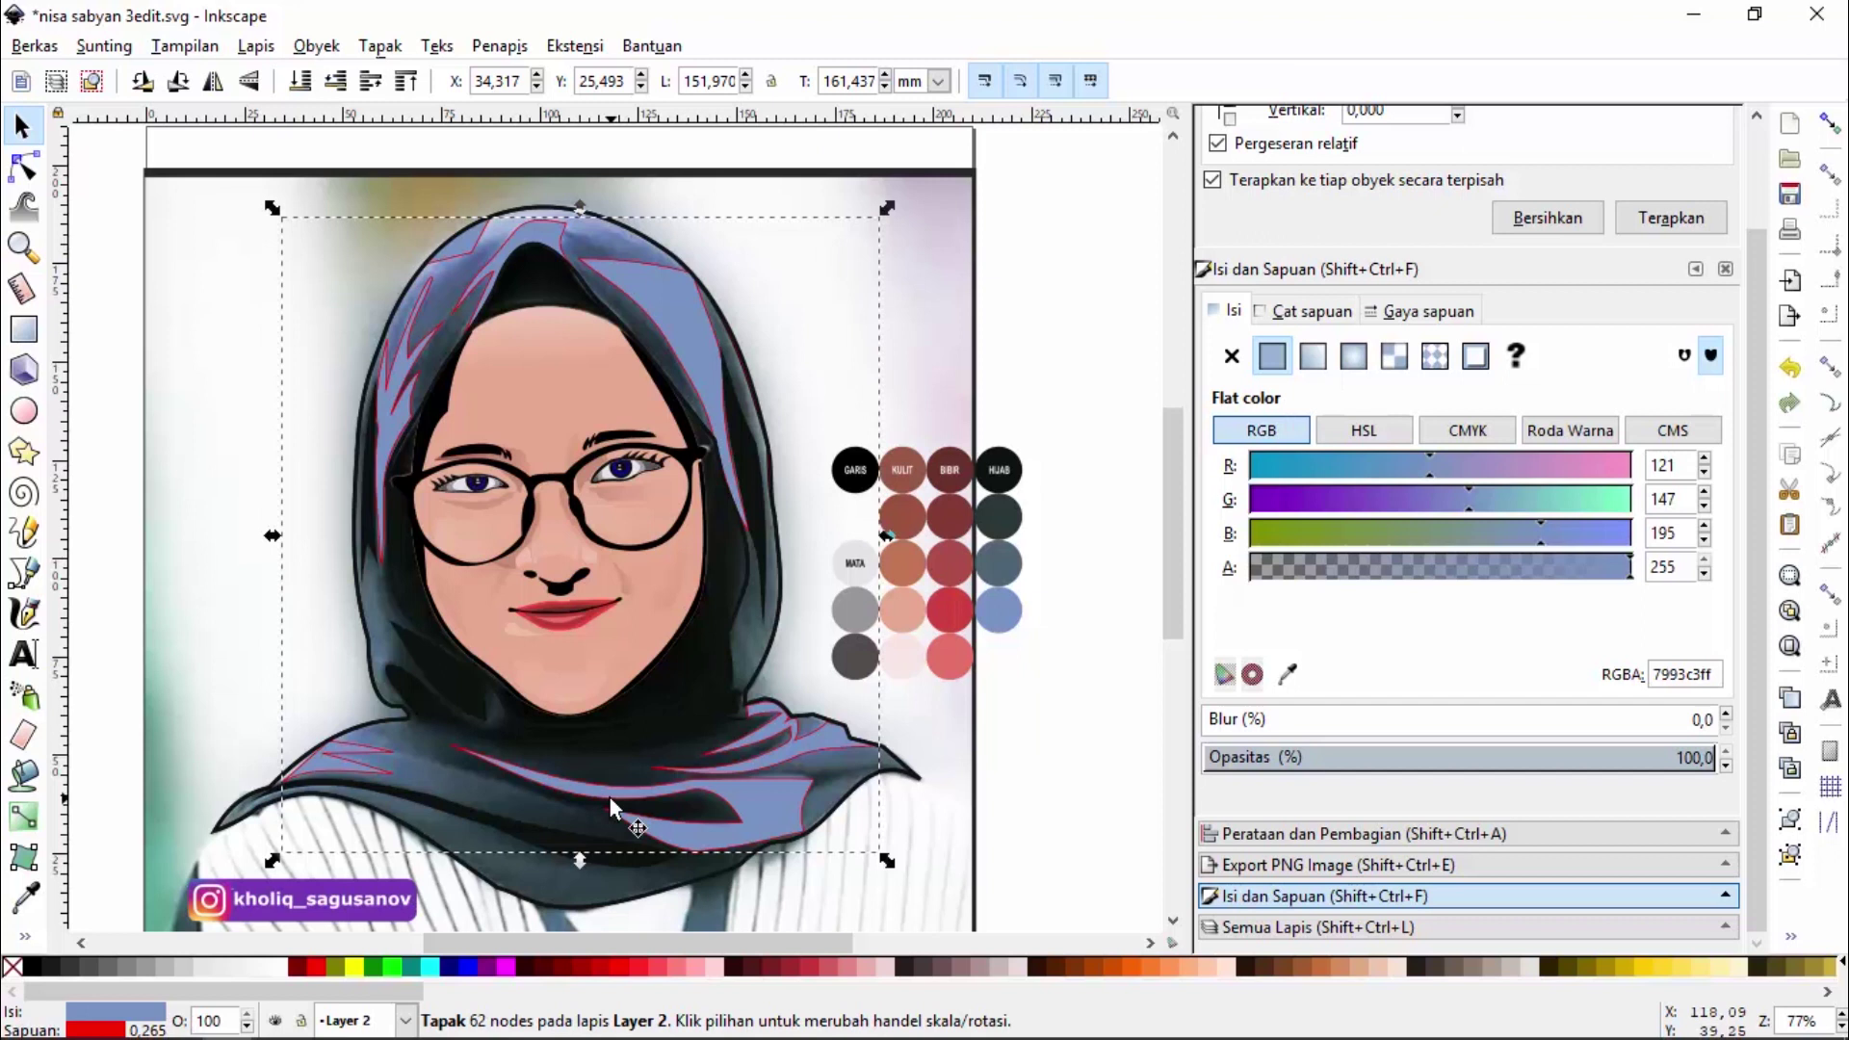
{"action": "left_click", "coordinate": [609, 795]}
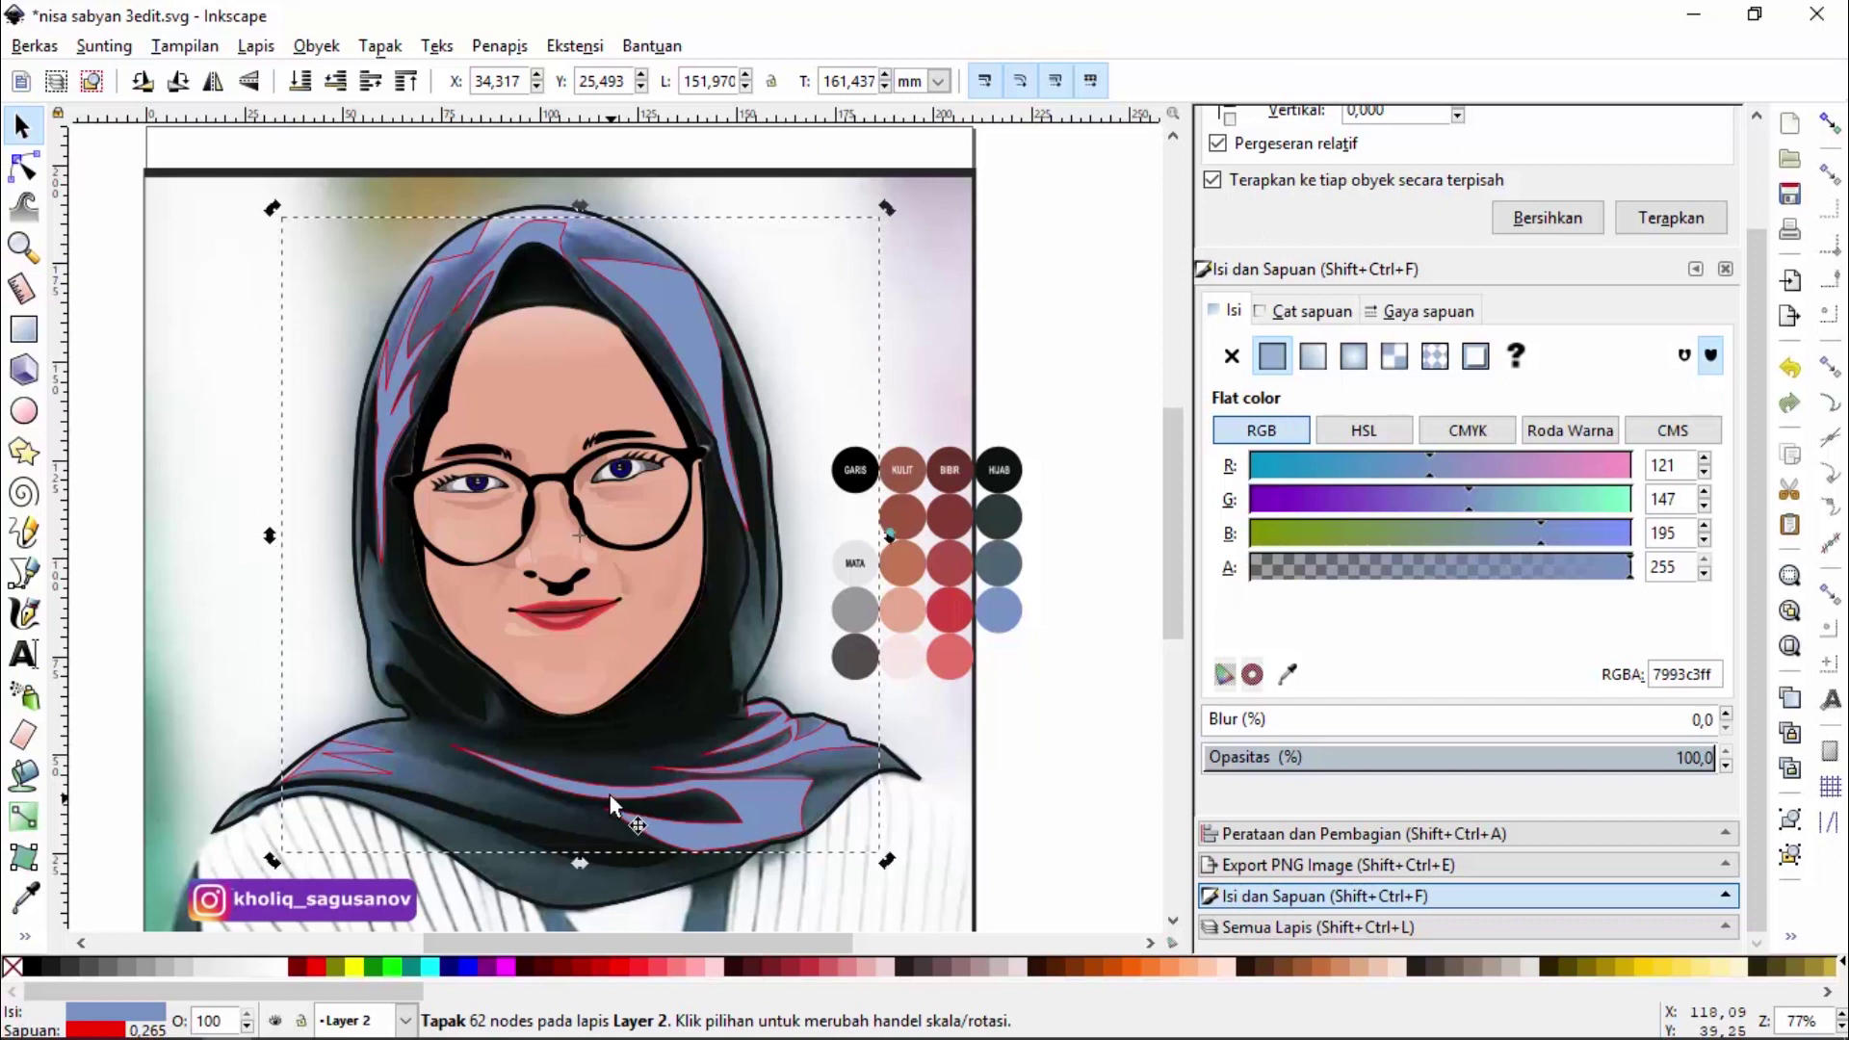
Select the blue highlight shape inside the hijab group
{"action": "key", "text": "Escape"}
{"action": "left_click", "coordinate": [345, 767]}
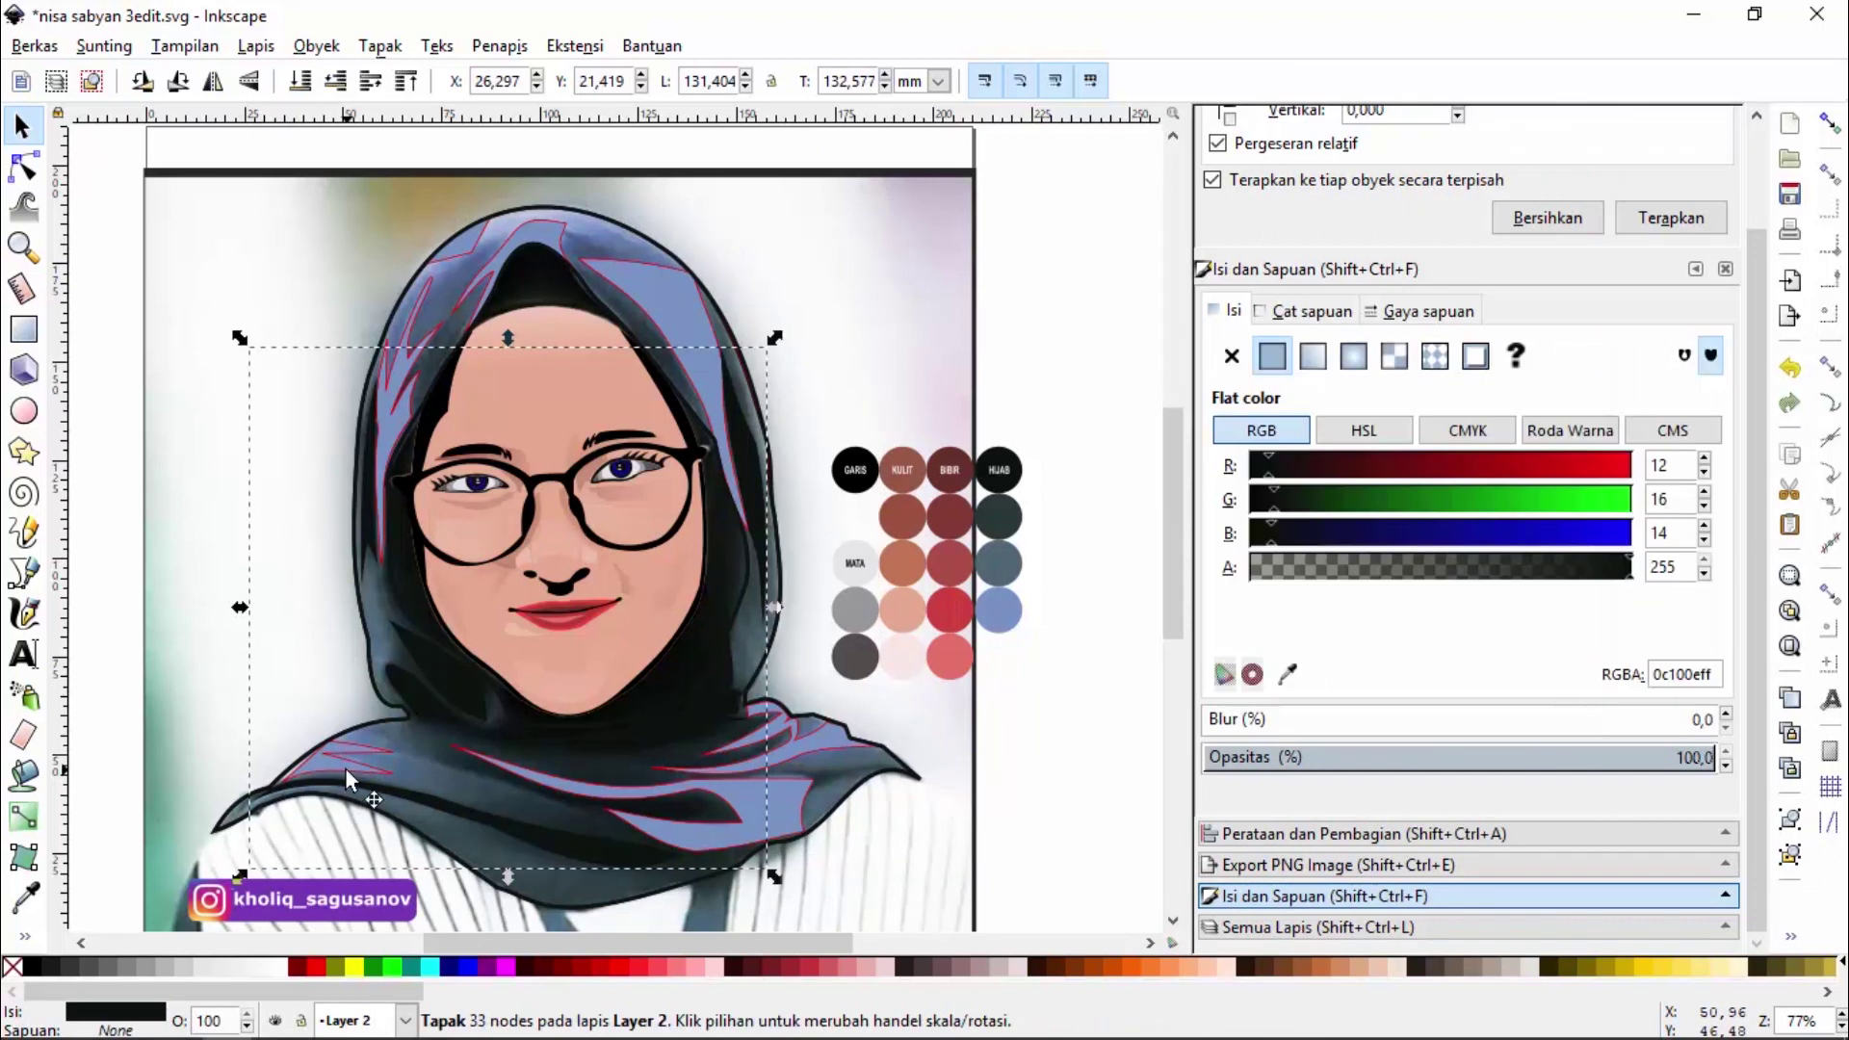
{"action": "left_click", "coordinate": [332, 753]}
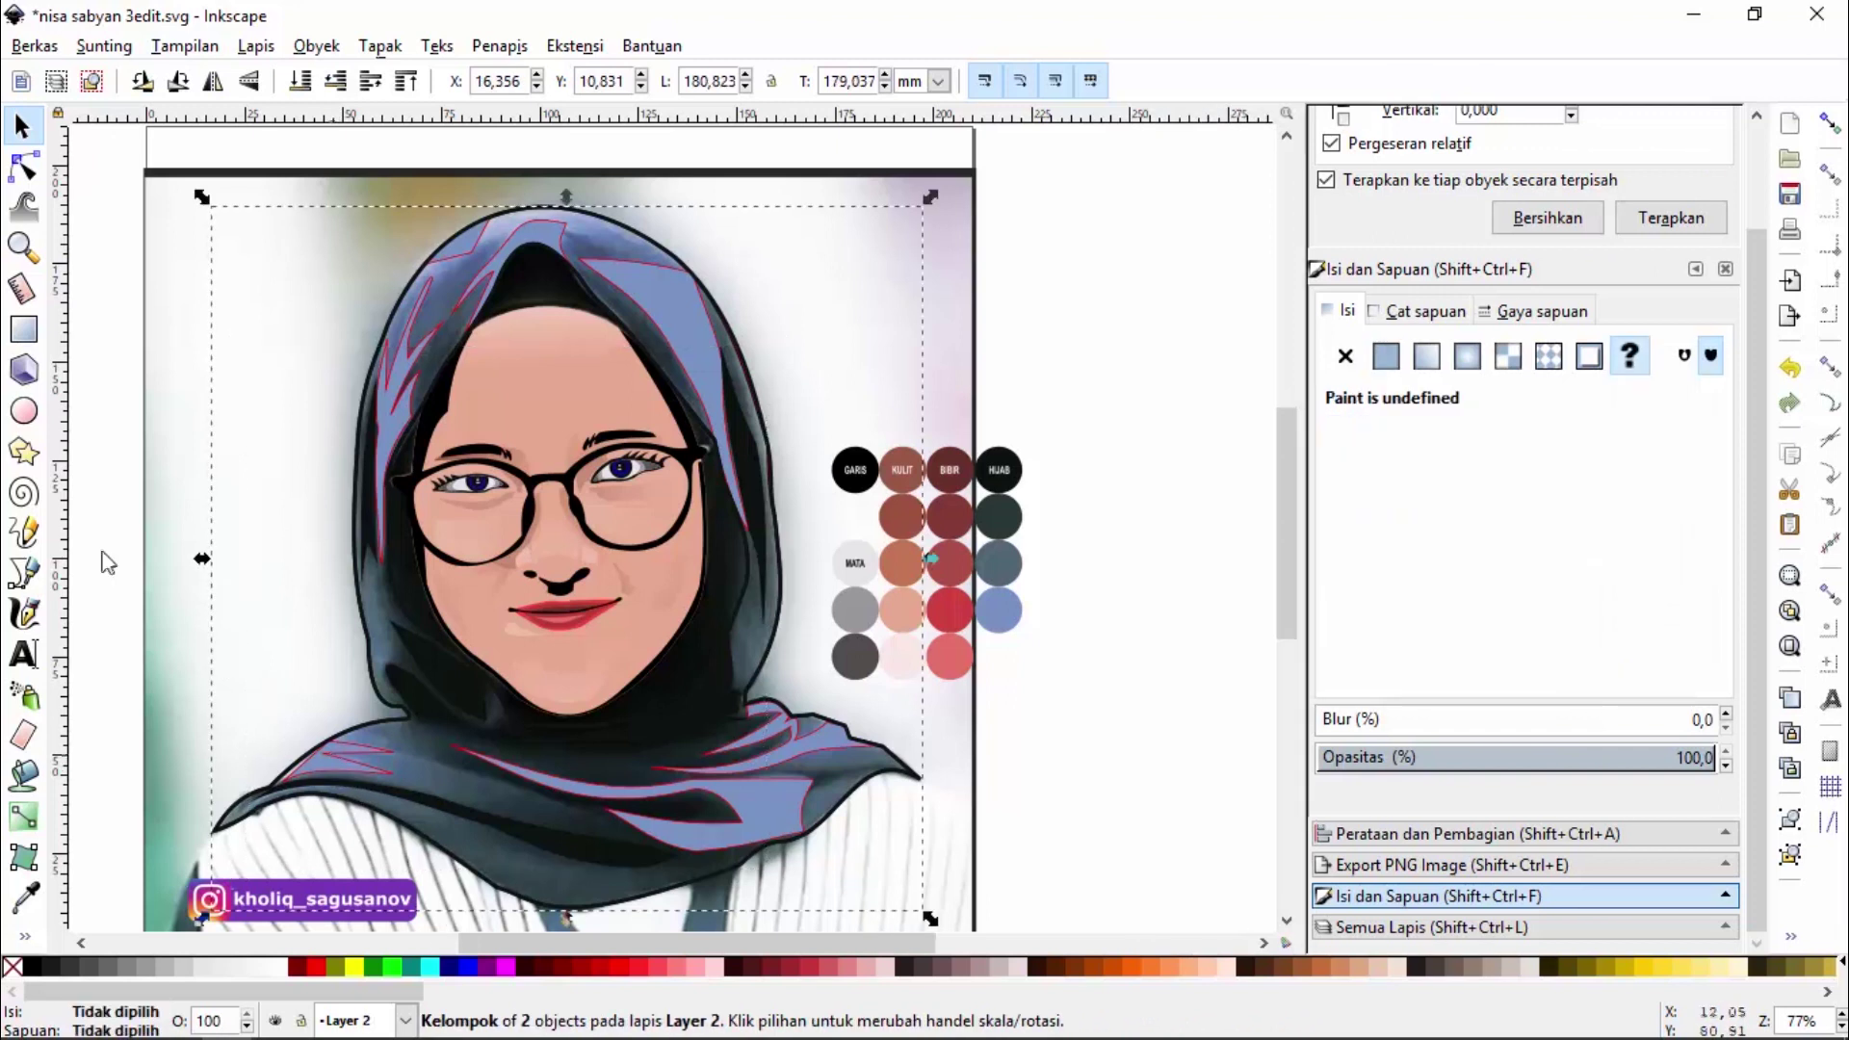
{"action": "left_click", "coordinate": [23, 167]}
{"action": "left_click", "coordinate": [331, 742]}
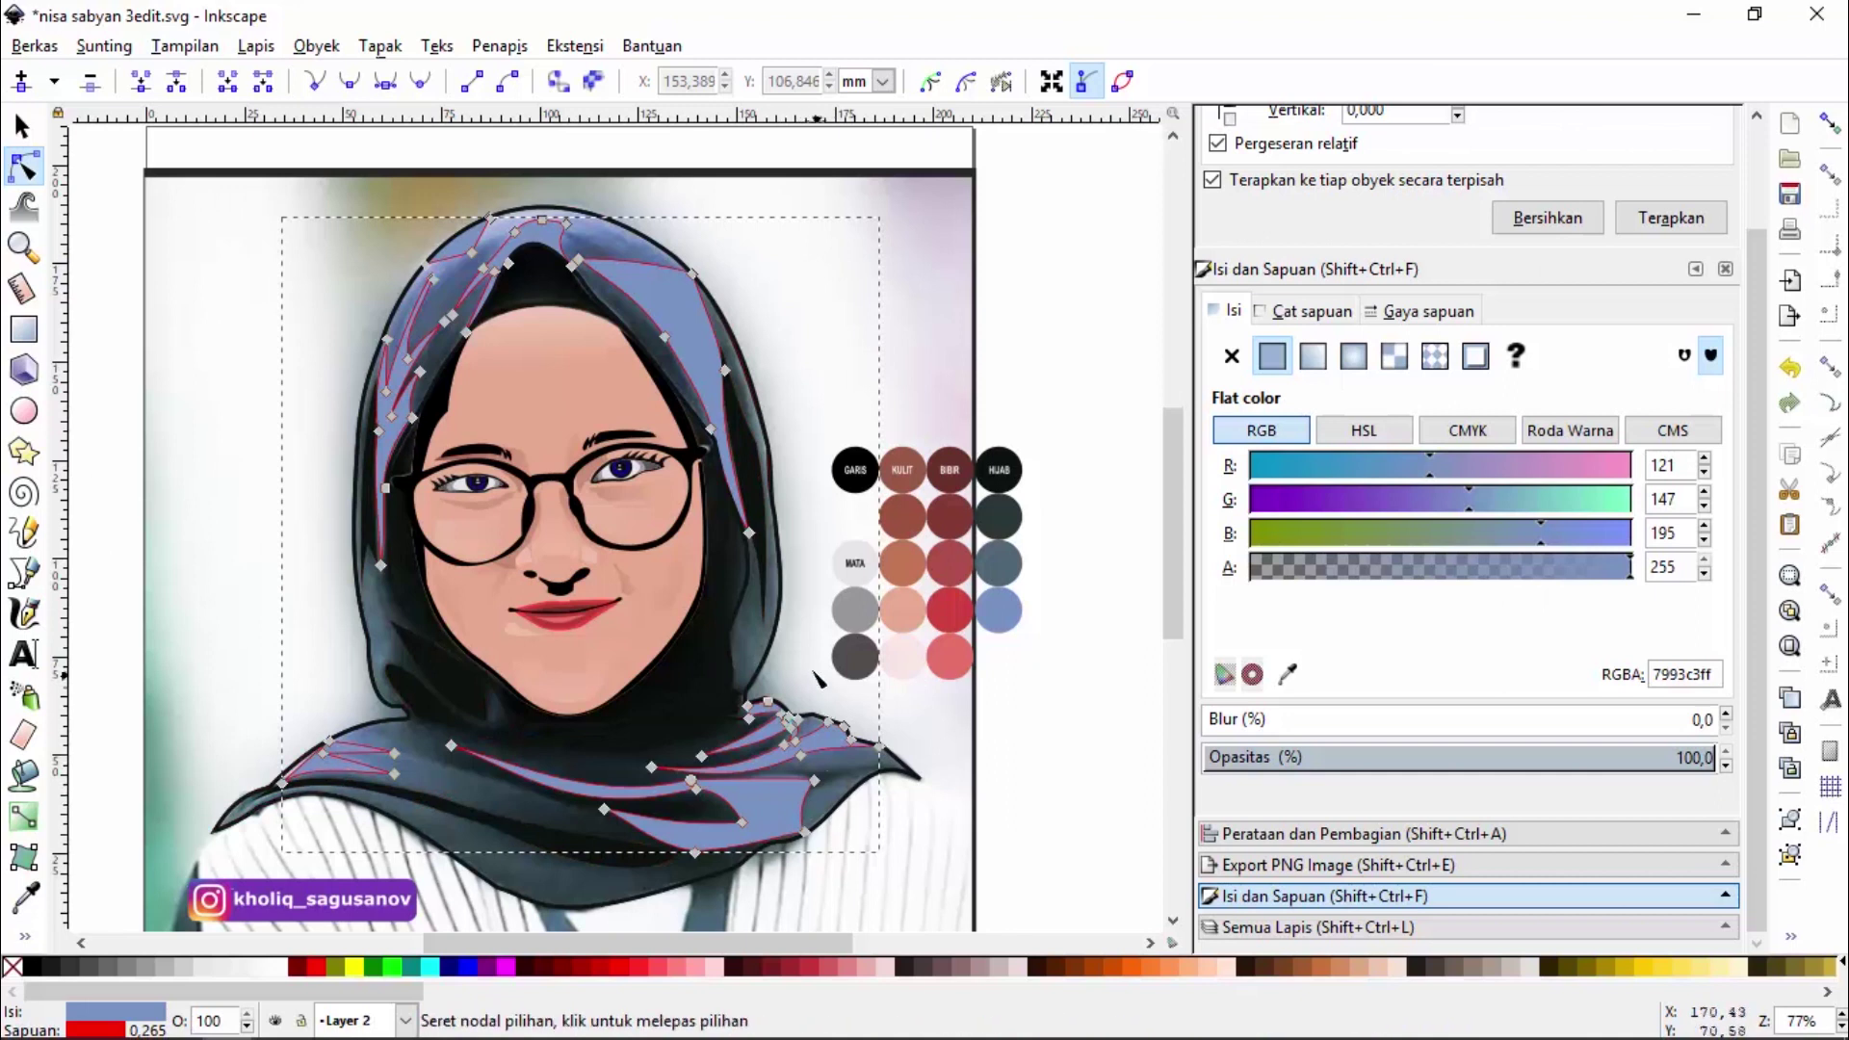
Keep the highlight's flat blue fill and set its stroke to none, removing the red outline
{"action": "left_click", "coordinate": [1231, 357]}
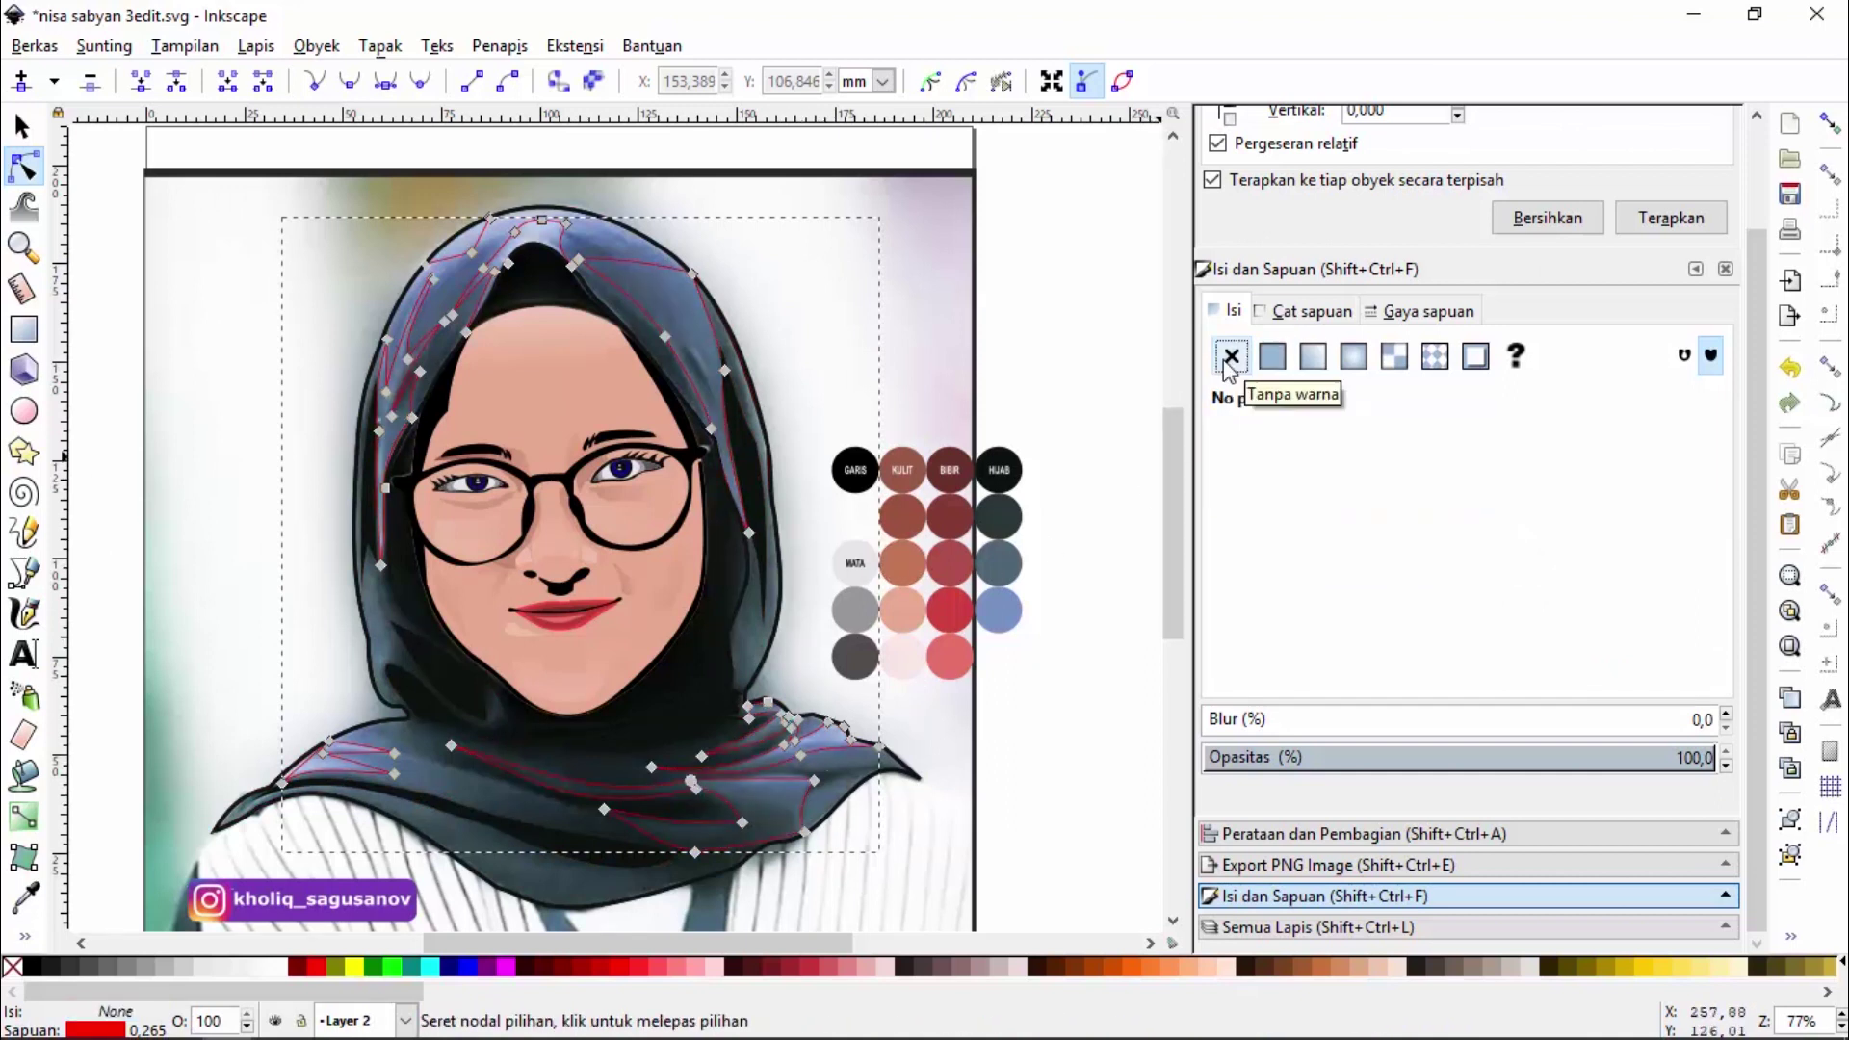
{"action": "left_click", "coordinate": [1272, 358]}
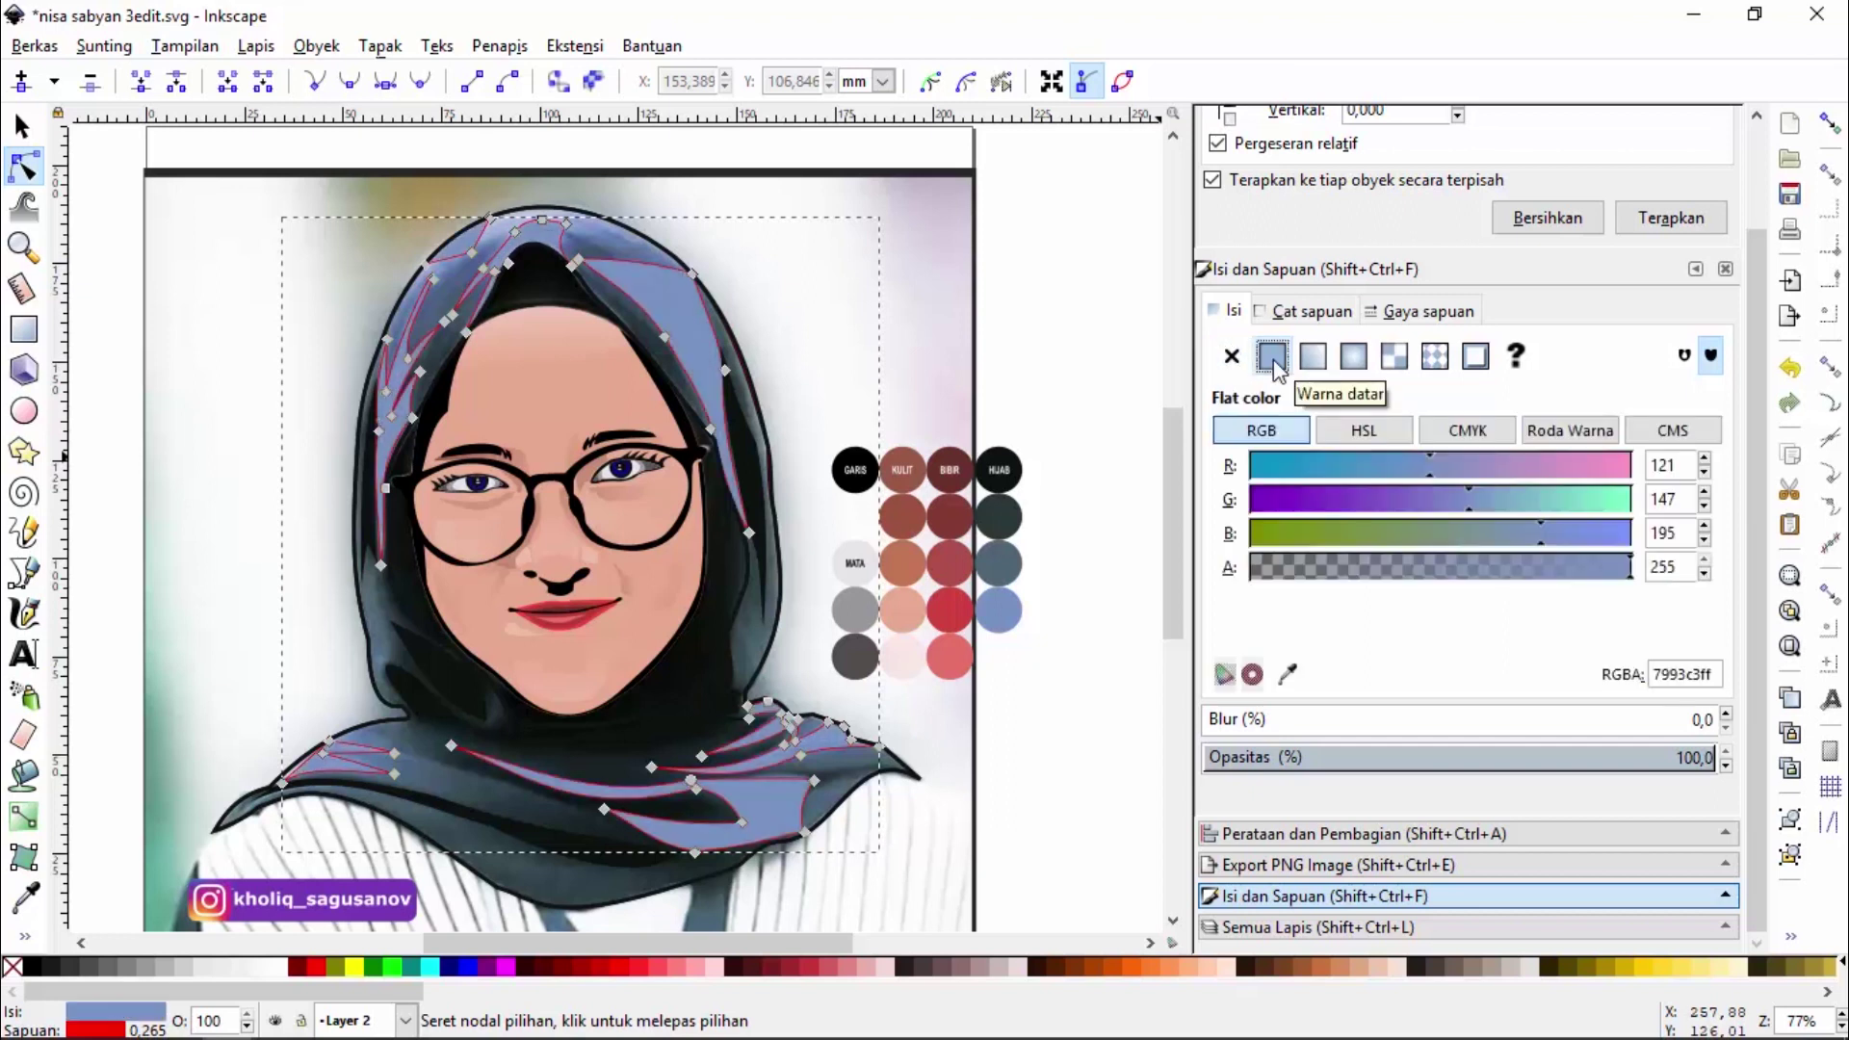
{"action": "left_click", "coordinate": [1279, 321]}
{"action": "left_click", "coordinate": [1233, 358]}
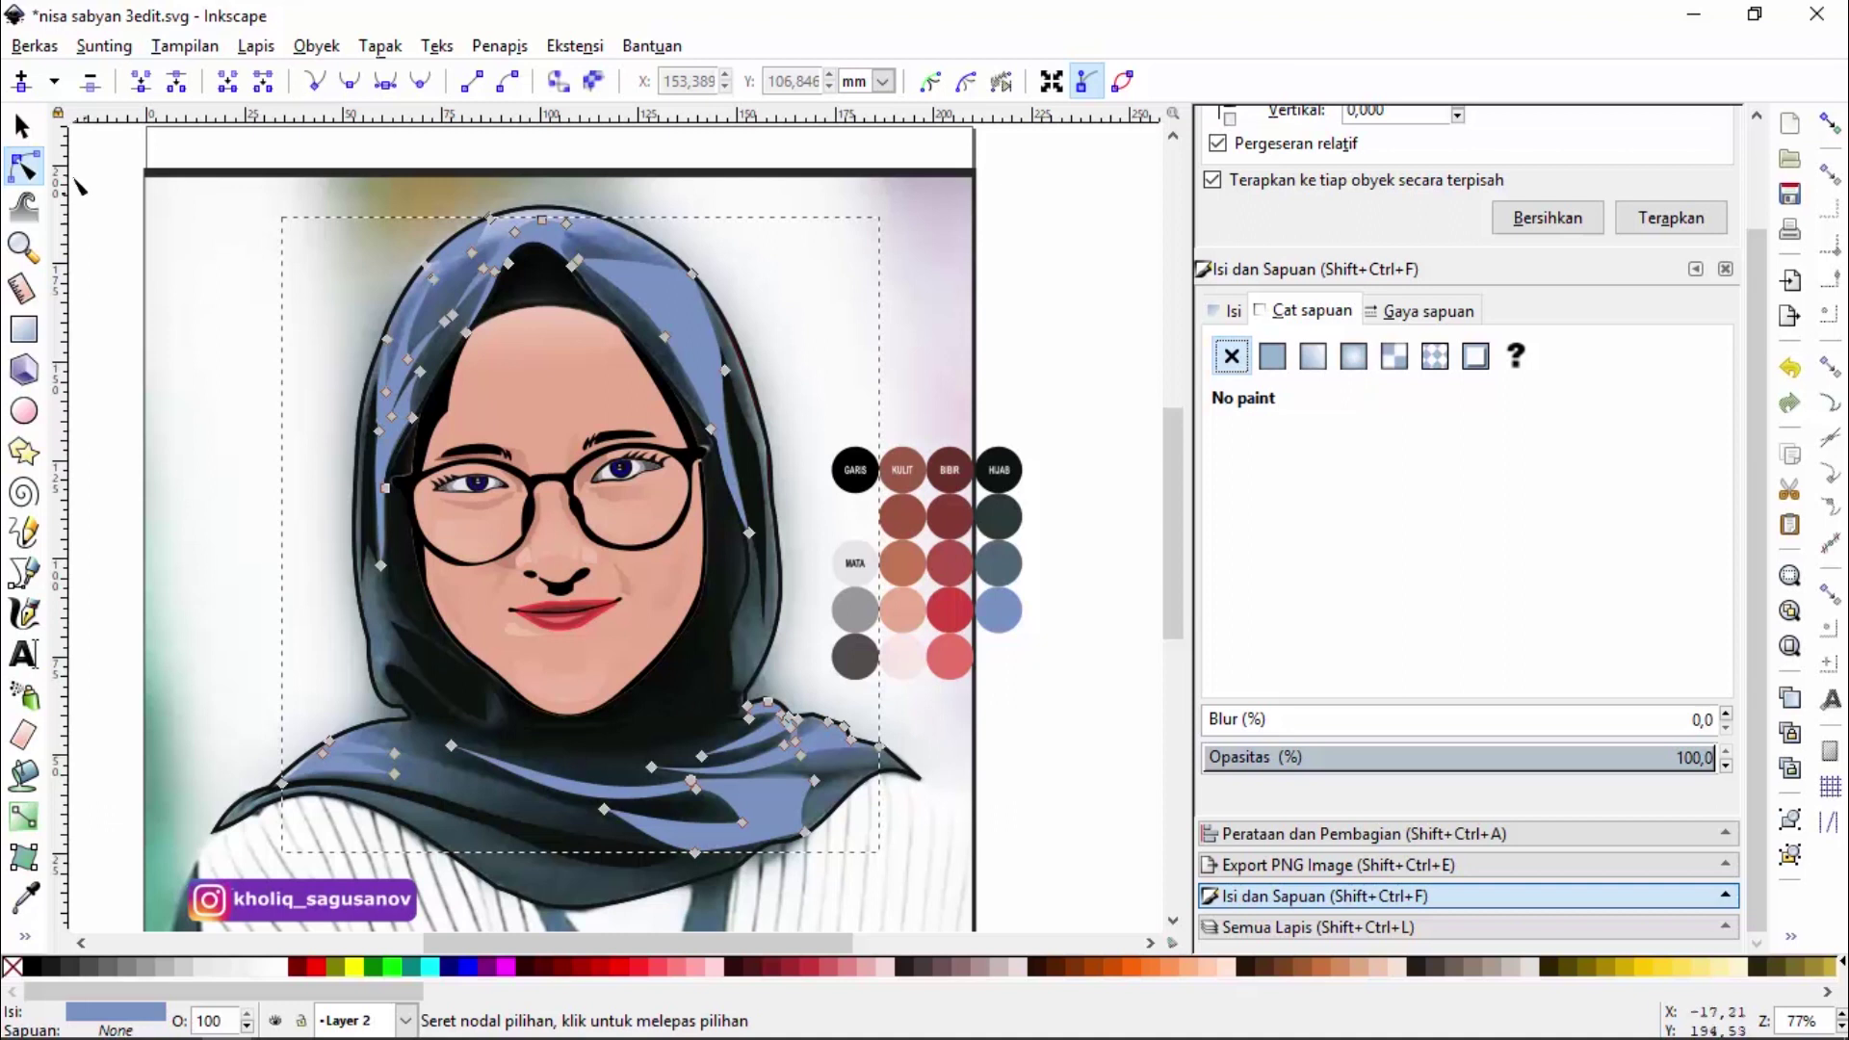
{"action": "left_click", "coordinate": [23, 128]}
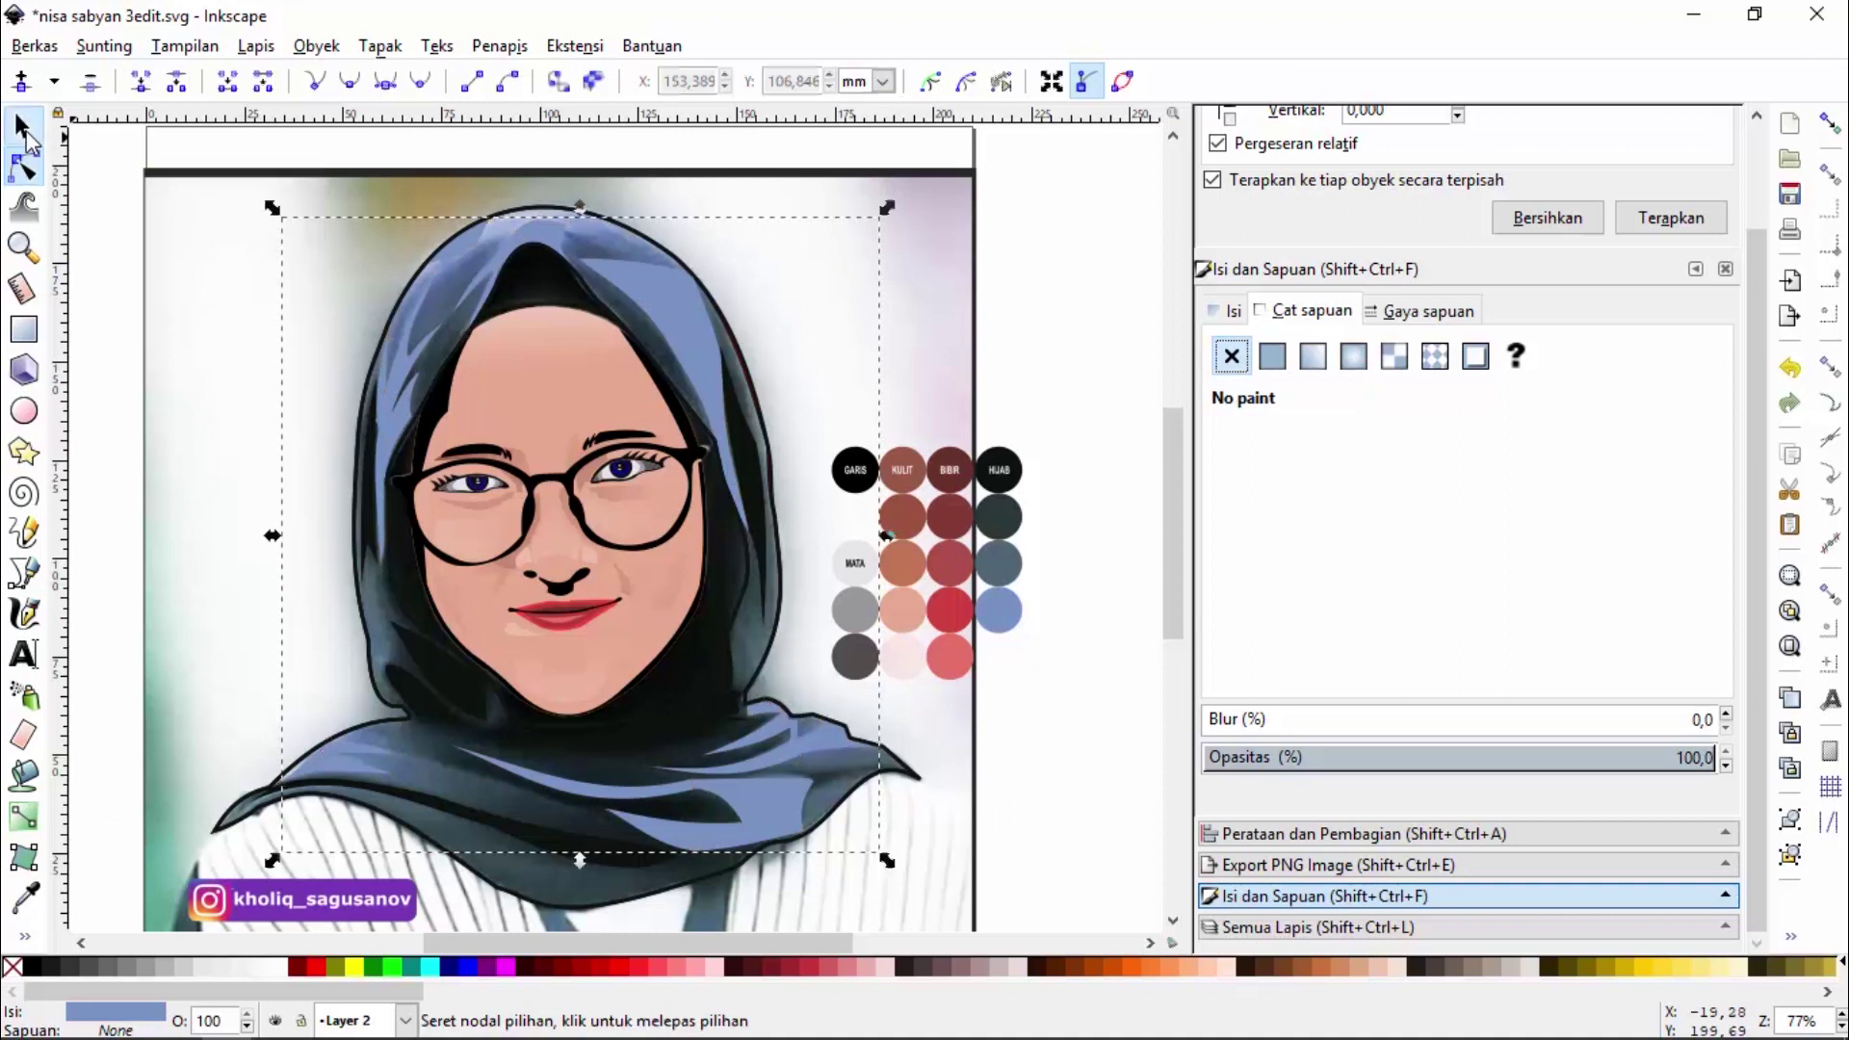
Fill the hijab group with the slate blue-grey 506777 picked from the canvas
{"action": "left_click", "coordinate": [755, 411]}
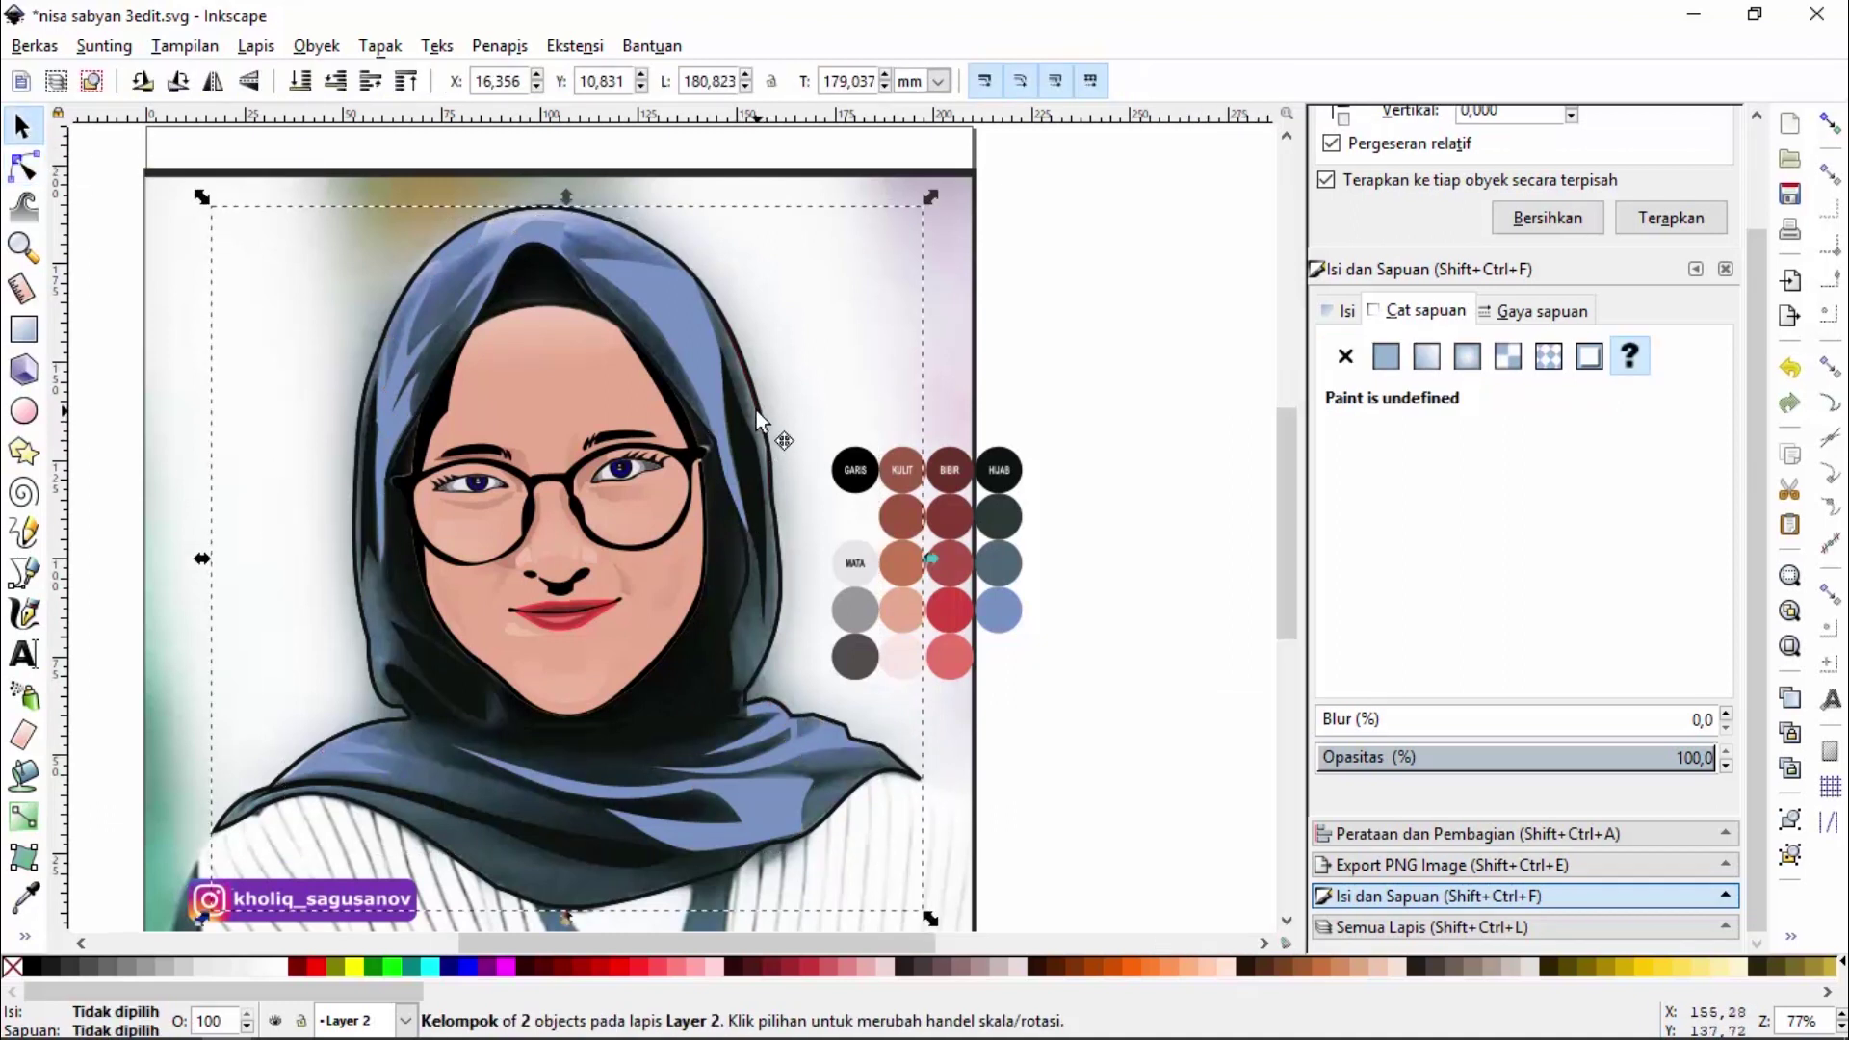
{"action": "left_click", "coordinate": [1349, 314]}
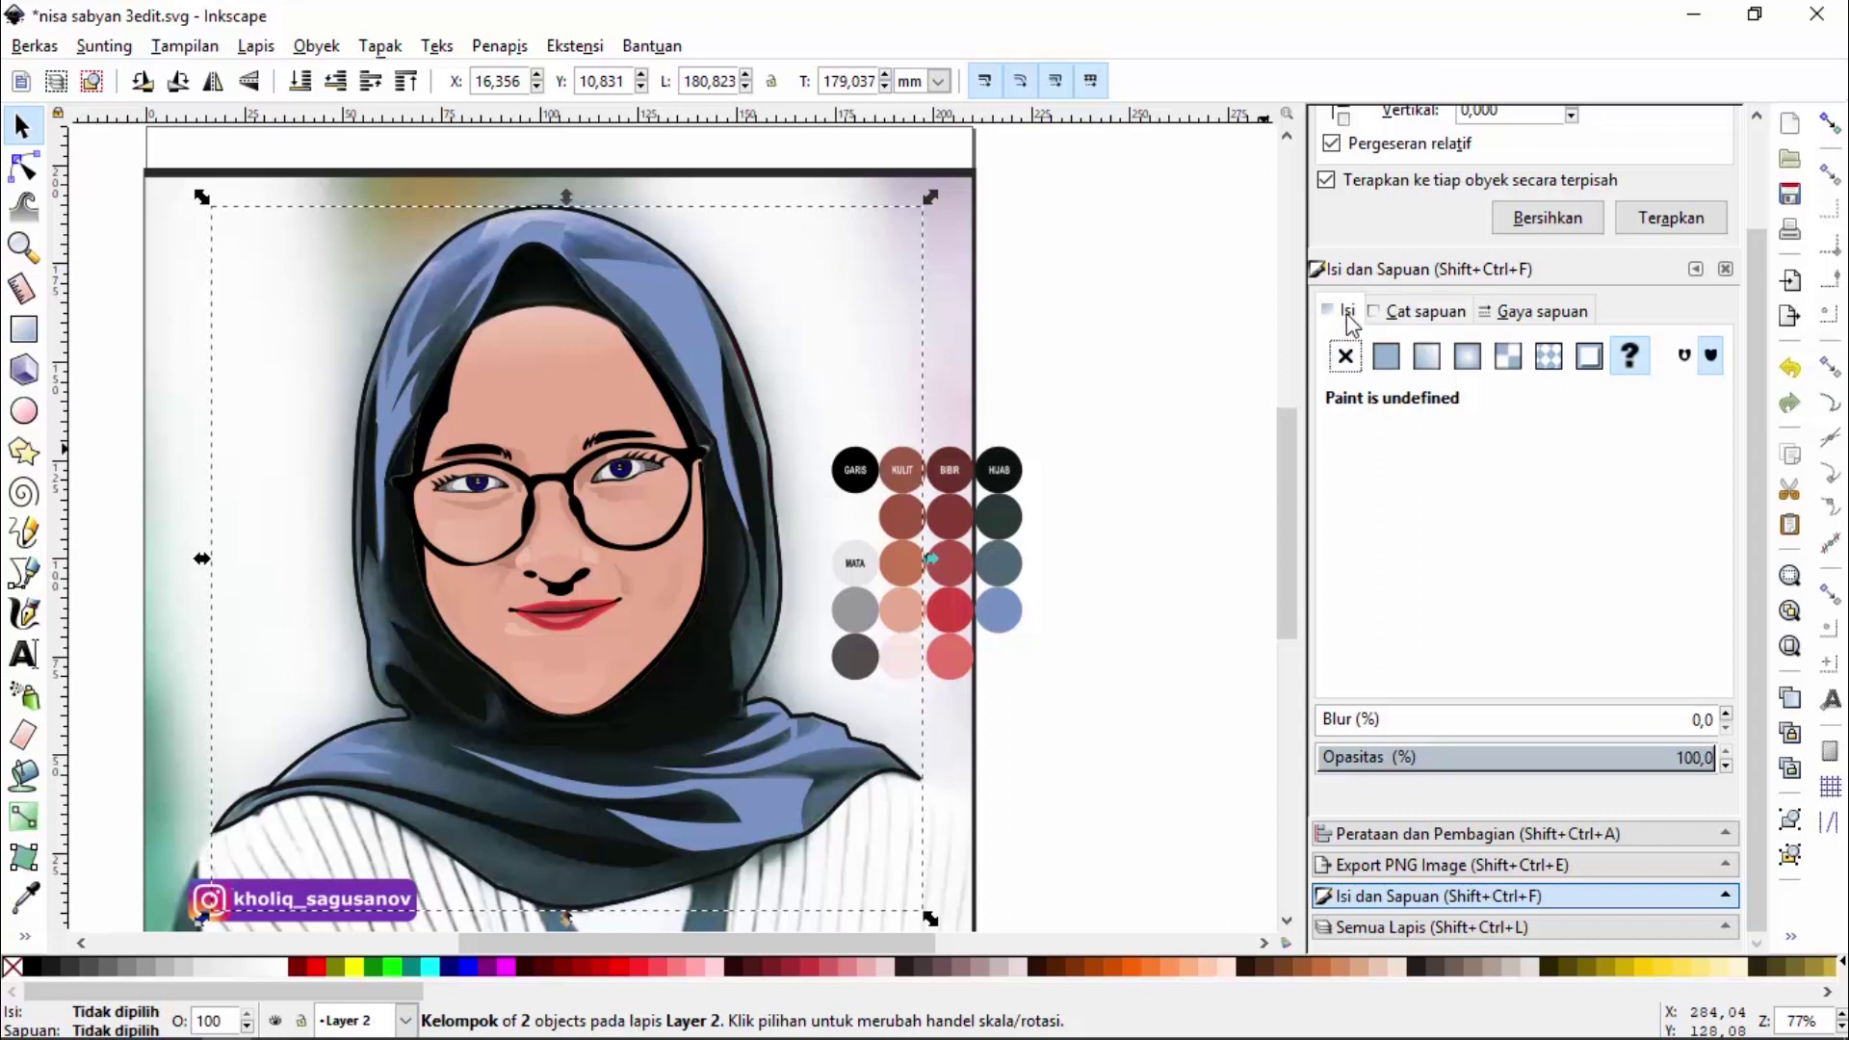
{"action": "left_click", "coordinate": [1386, 356]}
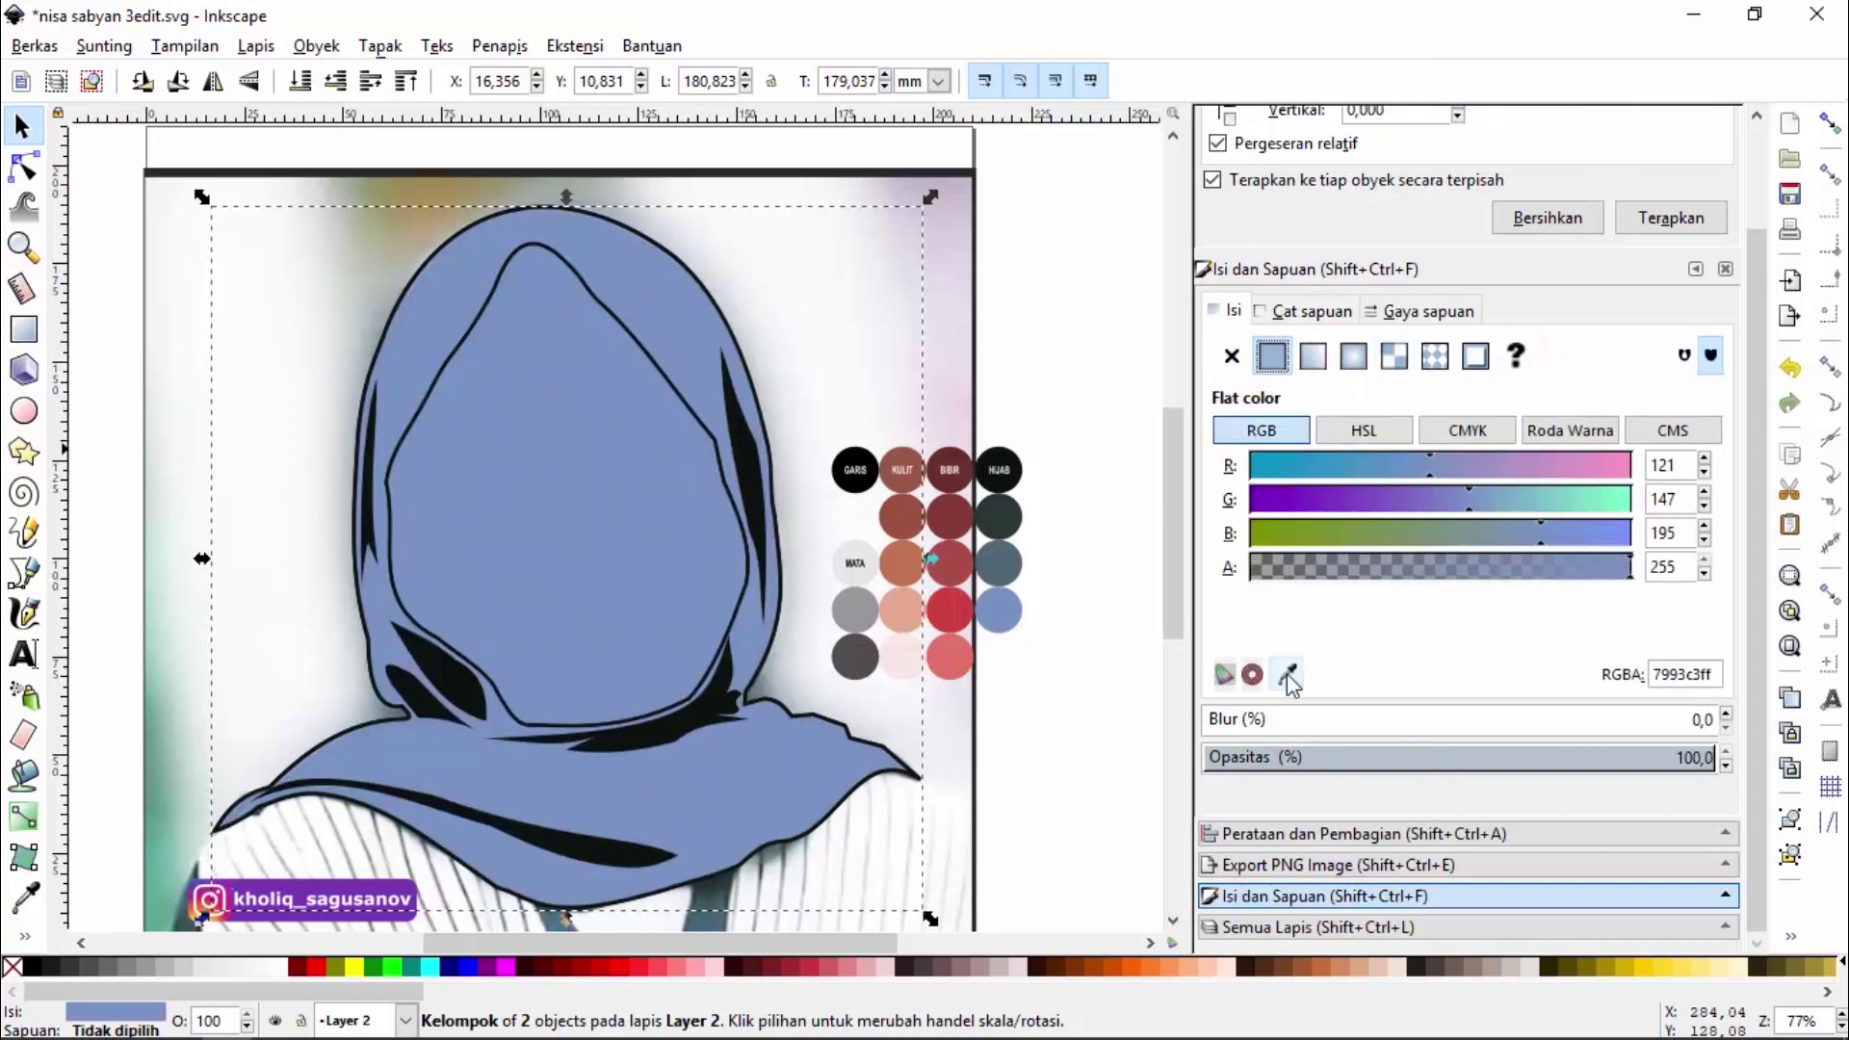
{"action": "left_click", "coordinate": [1286, 674]}
{"action": "left_click", "coordinate": [997, 568]}
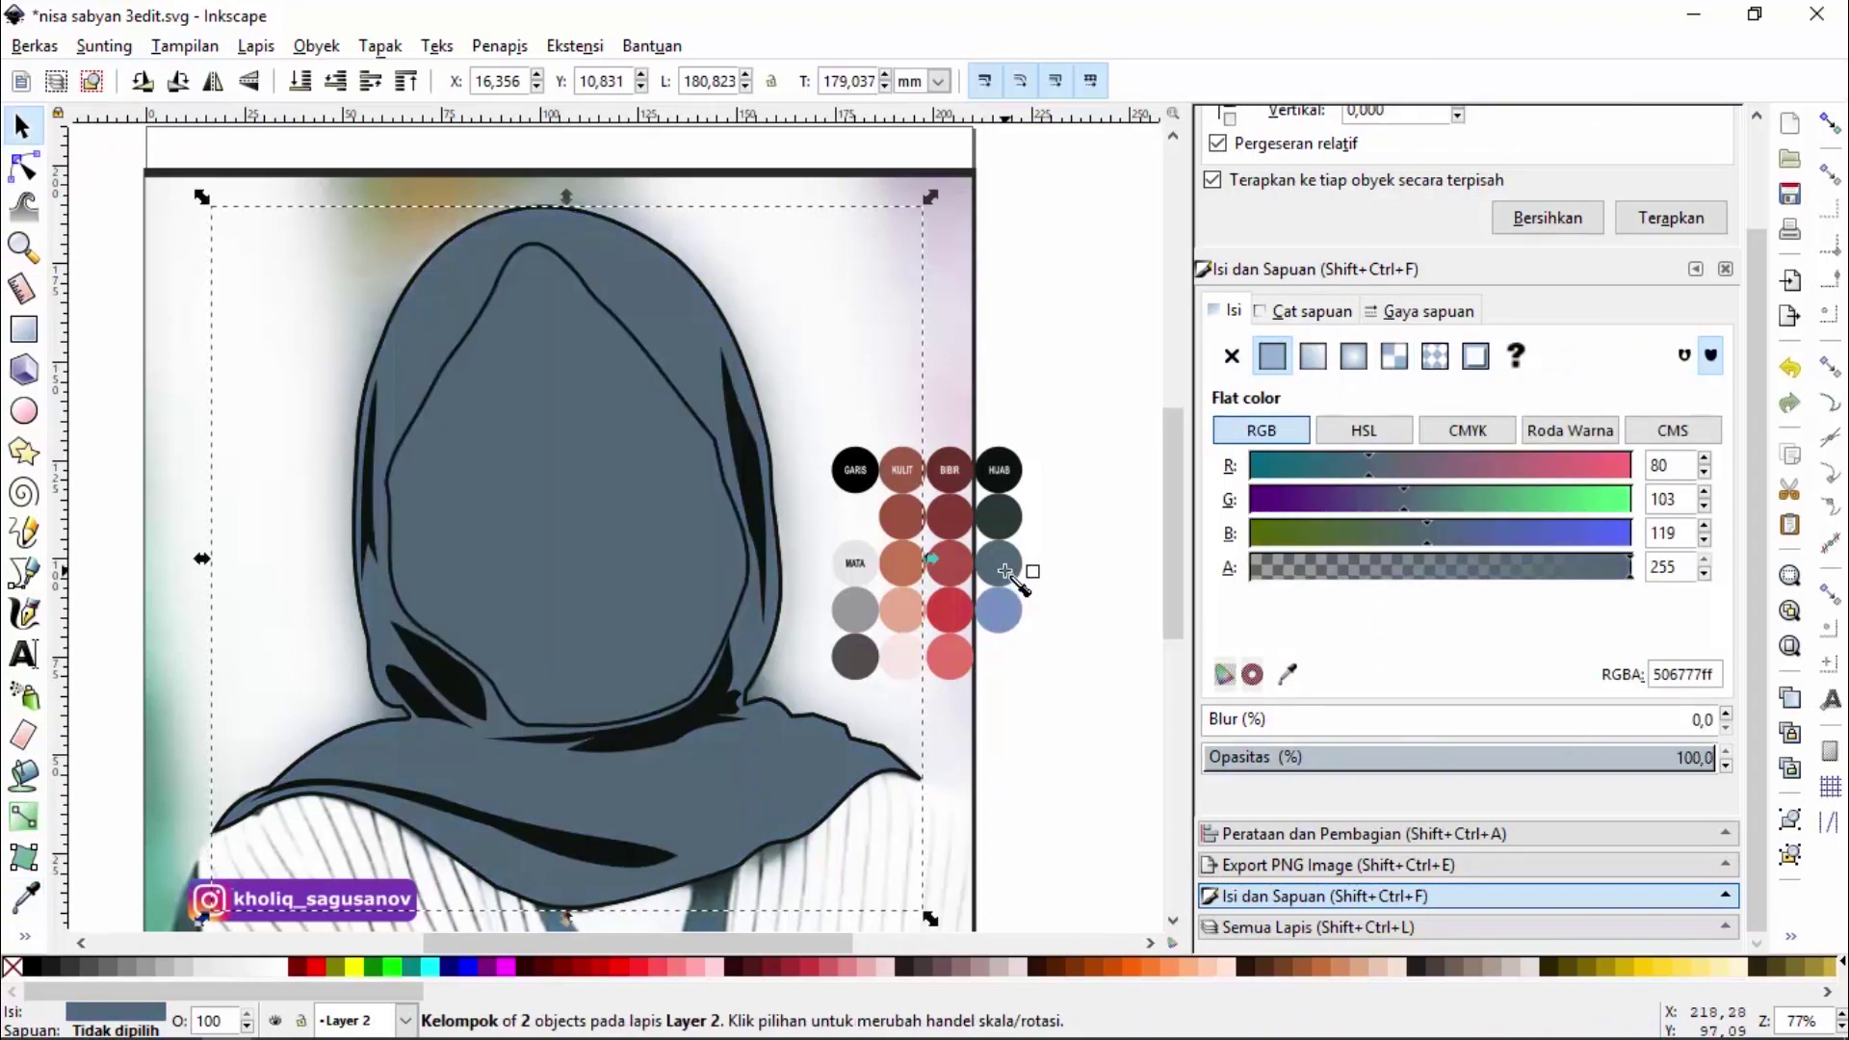
{"action": "left_click", "coordinate": [1059, 390]}
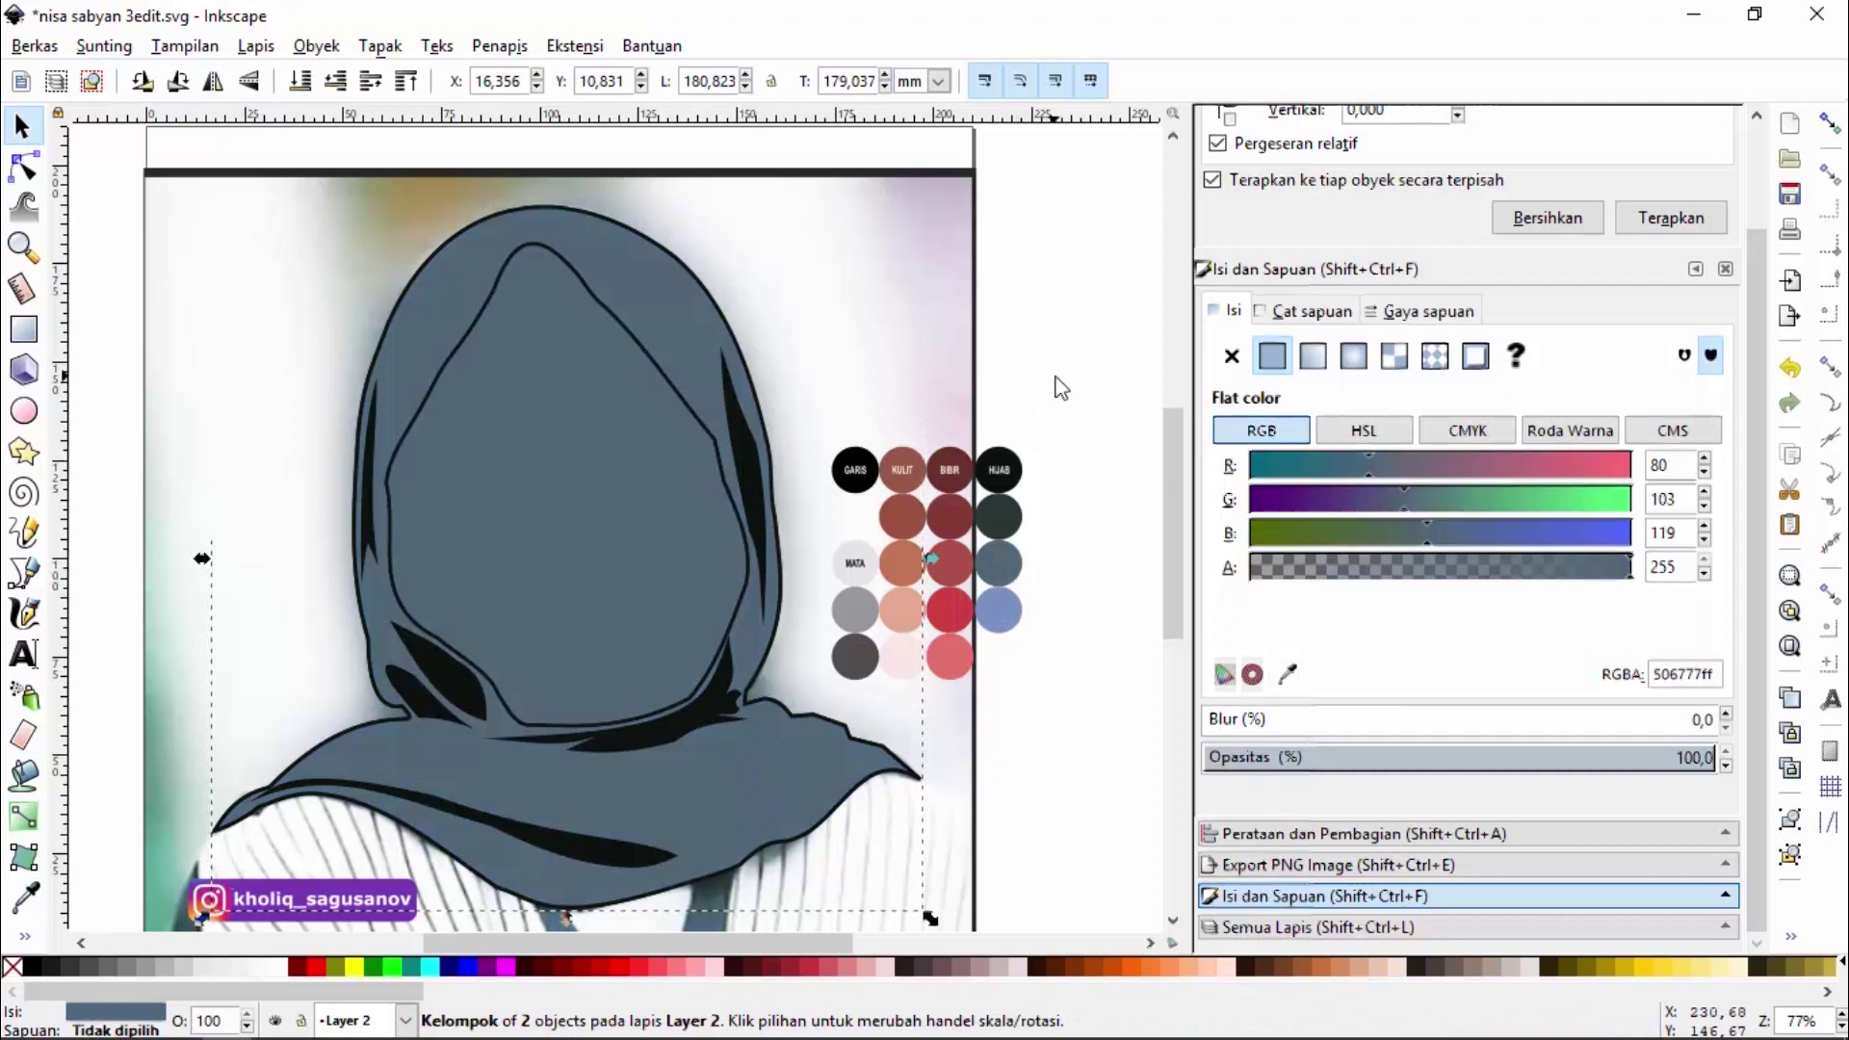
{"action": "left_click", "coordinate": [690, 290]}
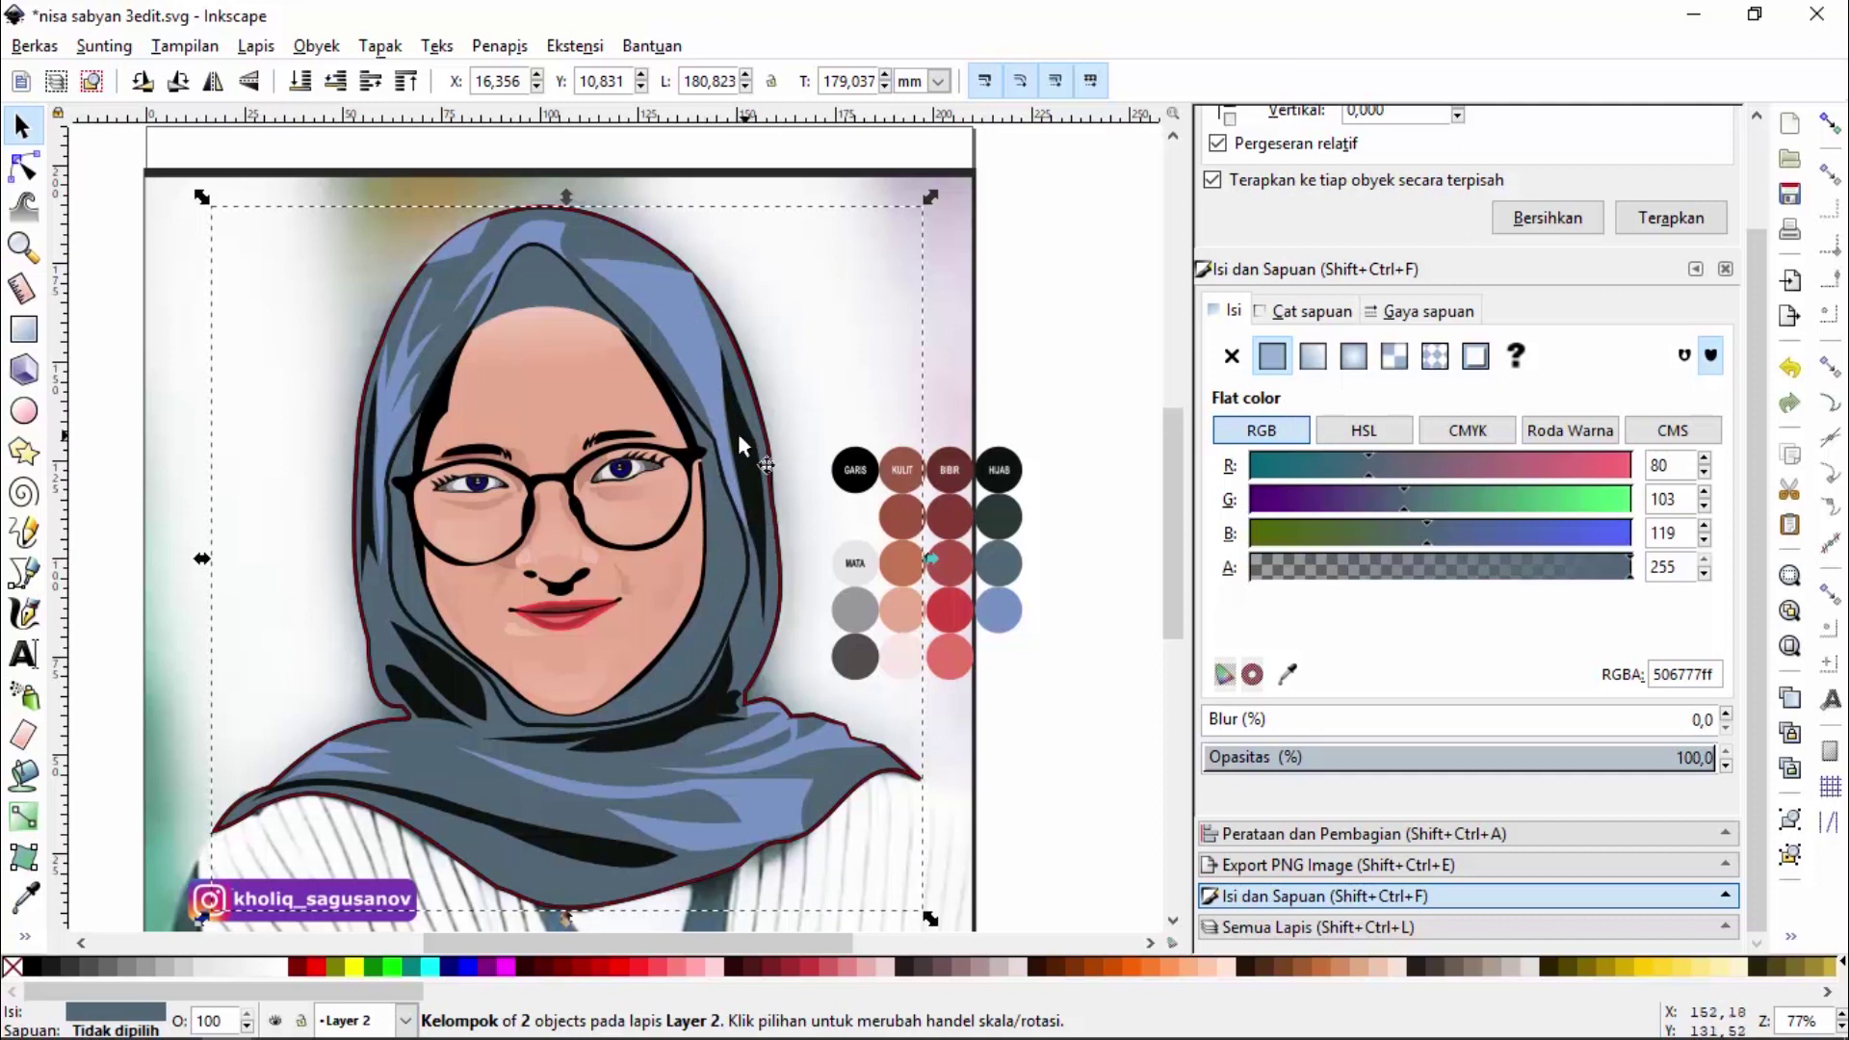
Try filling the inner hood piece with HIJAB black, then undo, remove the fill and test-move it
{"action": "left_click", "coordinate": [703, 427]}
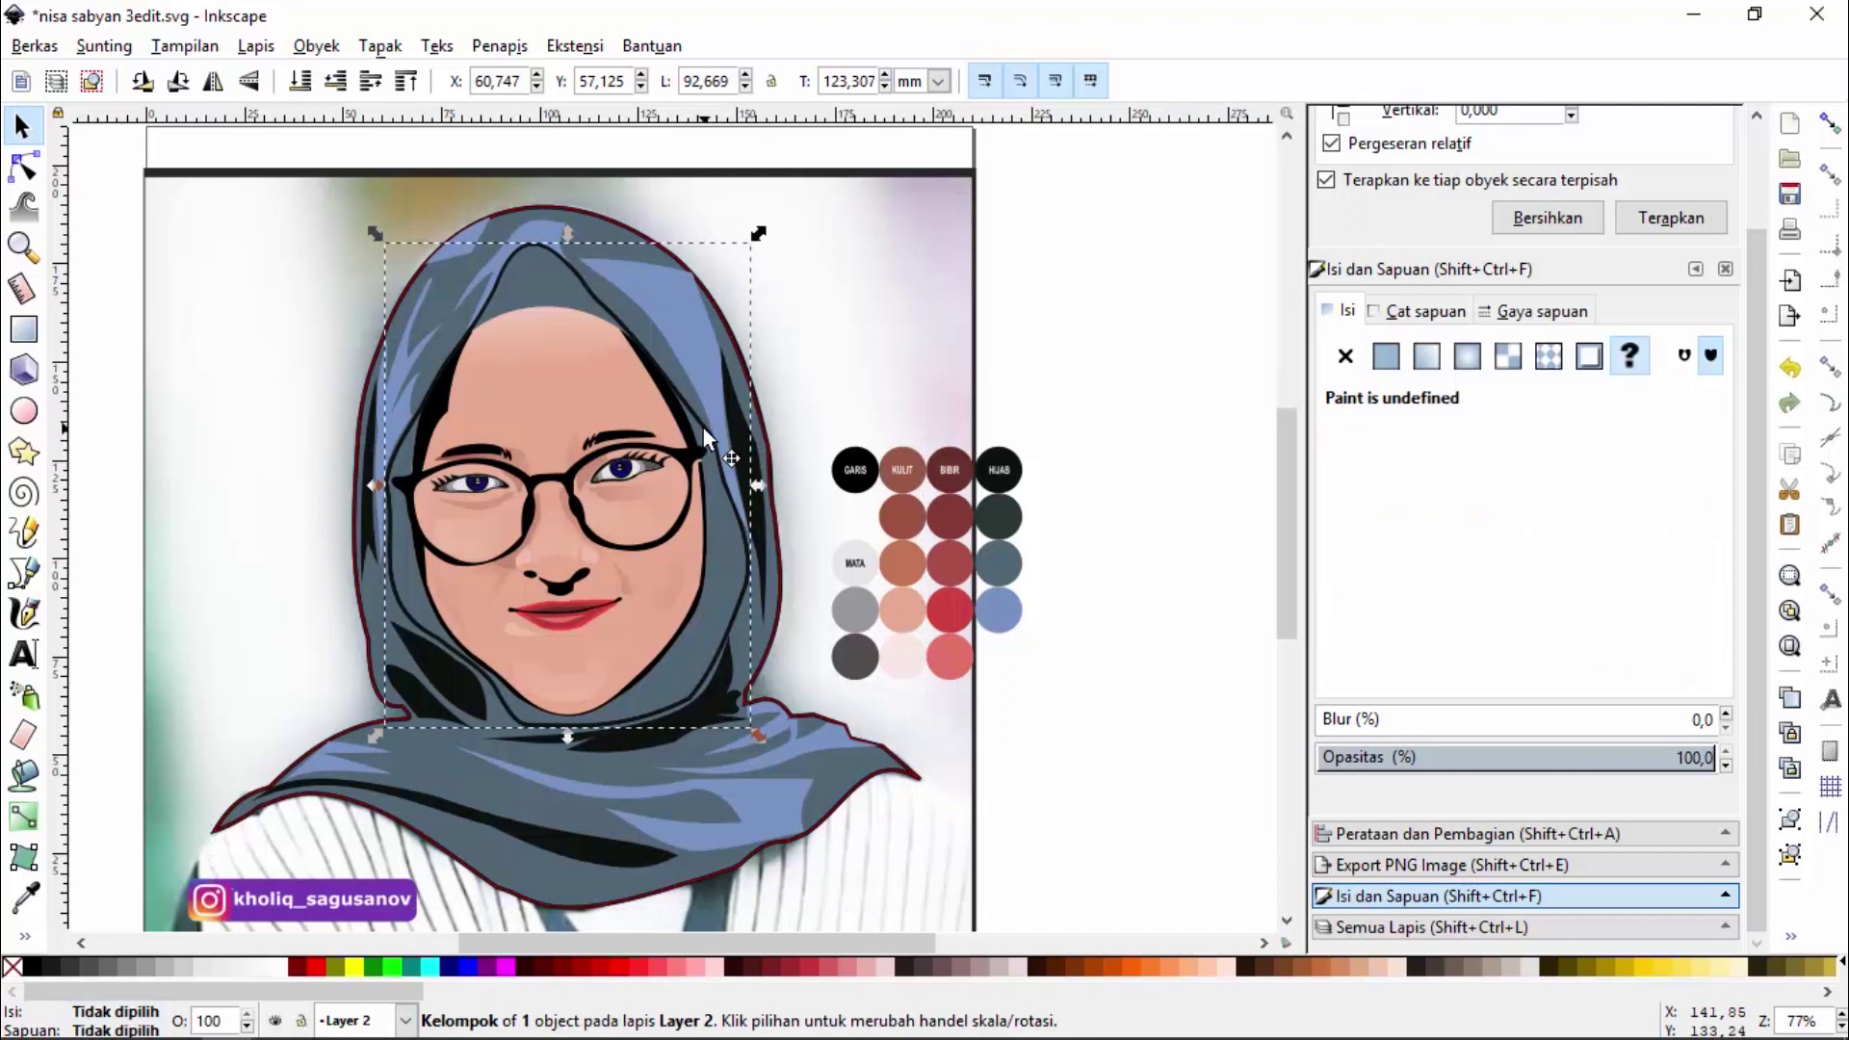
{"action": "left_click", "coordinate": [1391, 366]}
{"action": "left_click", "coordinate": [1286, 674]}
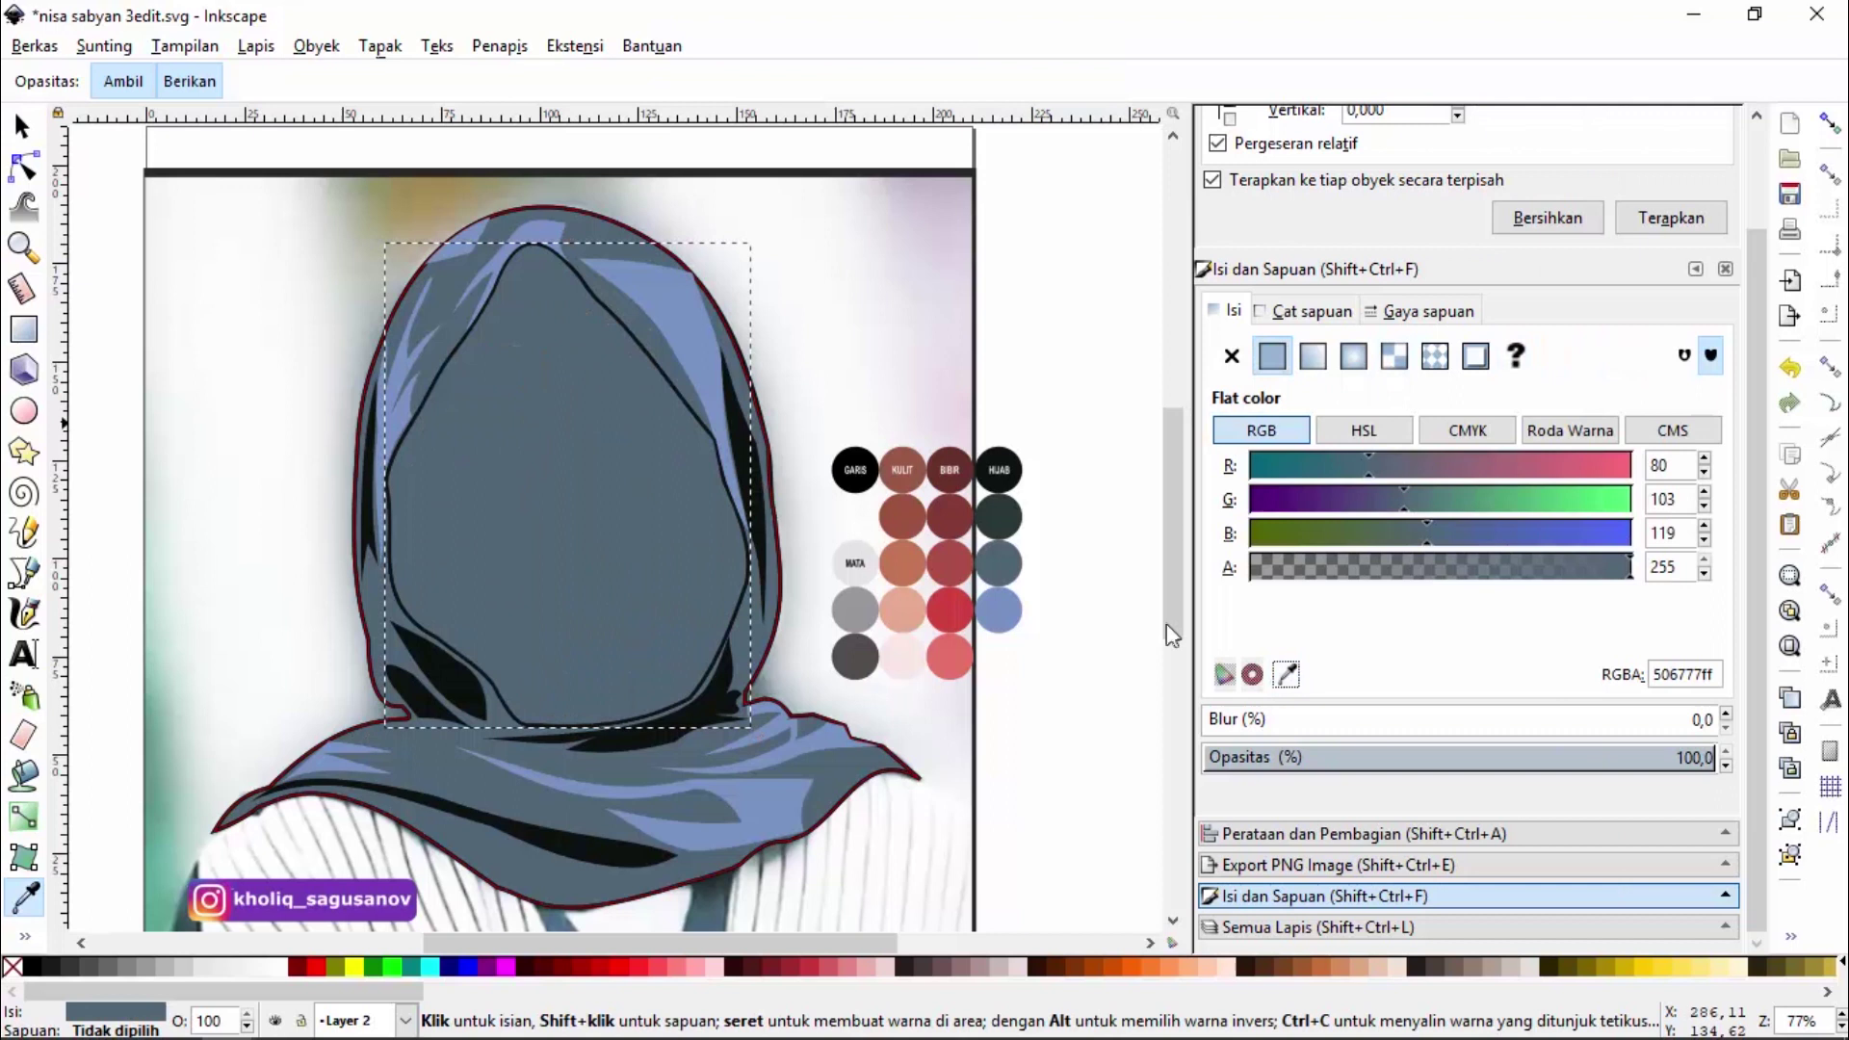
{"action": "left_click", "coordinate": [1008, 483]}
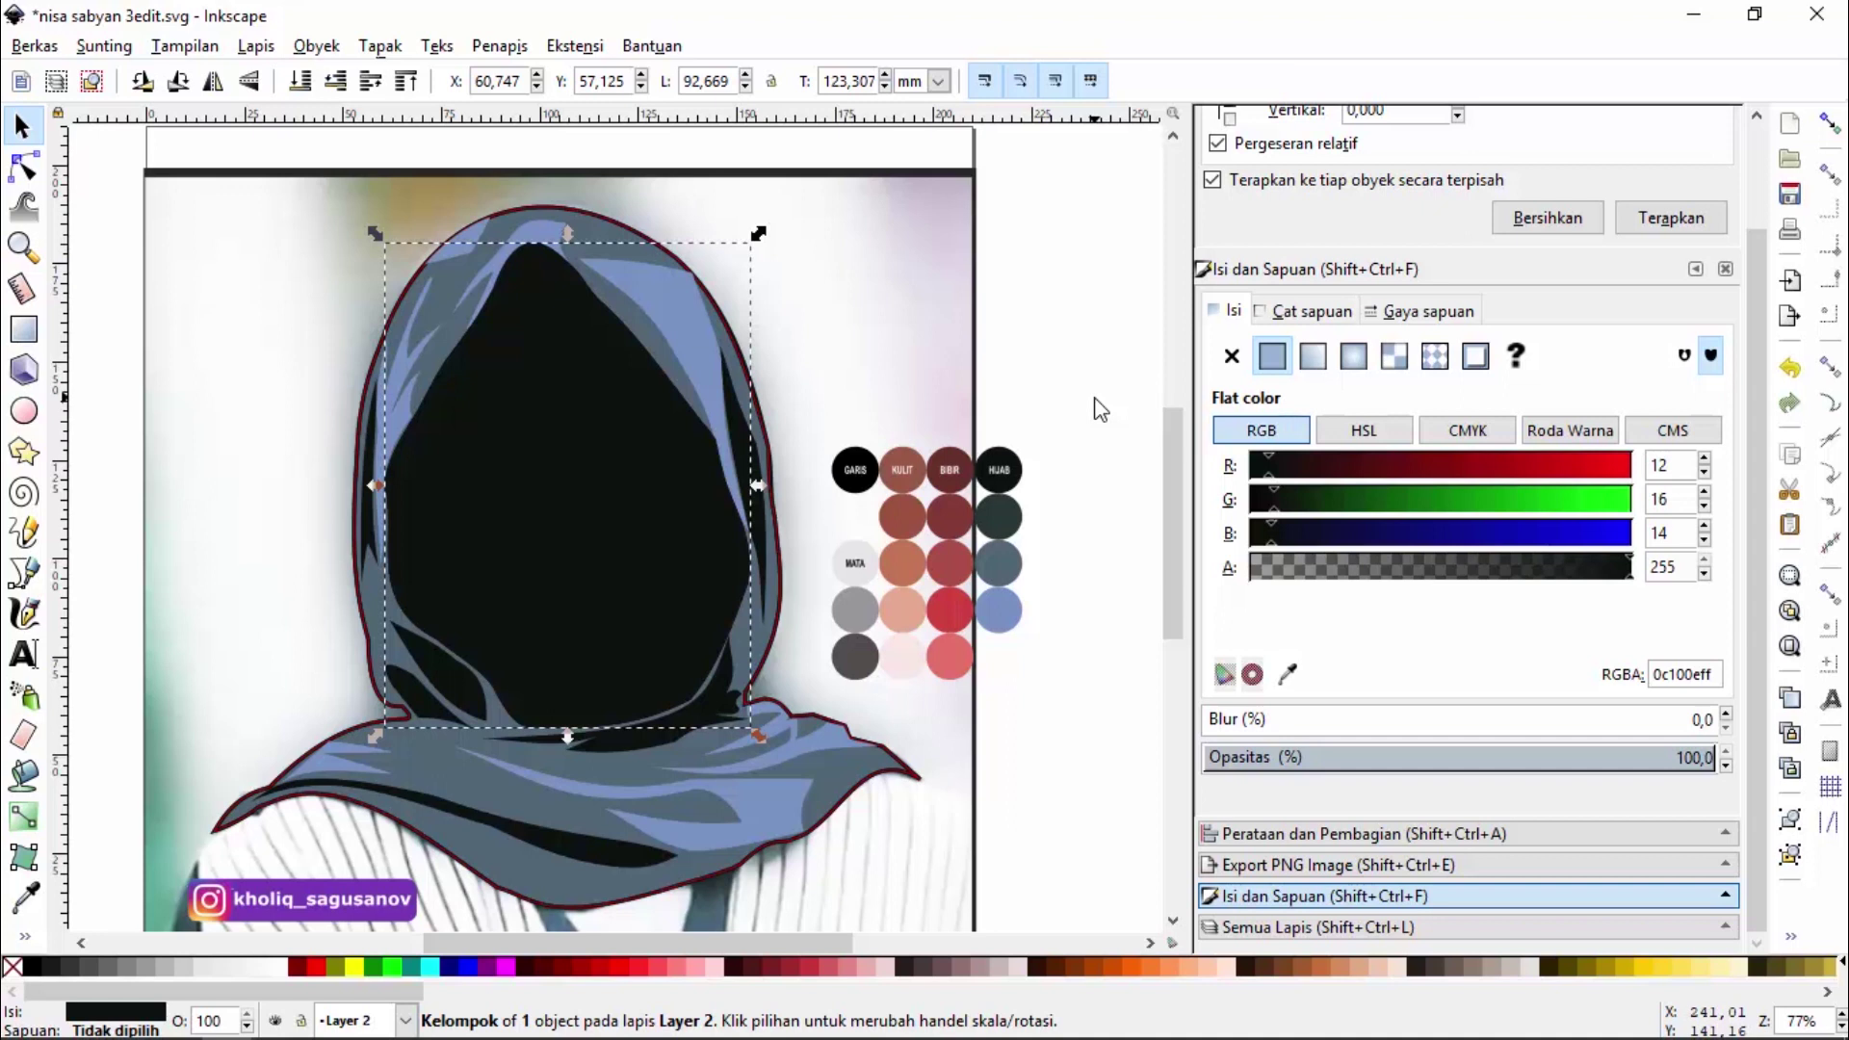
{"action": "key", "text": "ctrl"}
{"action": "left_click", "coordinate": [1082, 424]}
{"action": "left_click", "coordinate": [684, 488]}
{"action": "key", "text": "ctrl+shift+v"}
{"action": "left_click", "coordinate": [682, 409]}
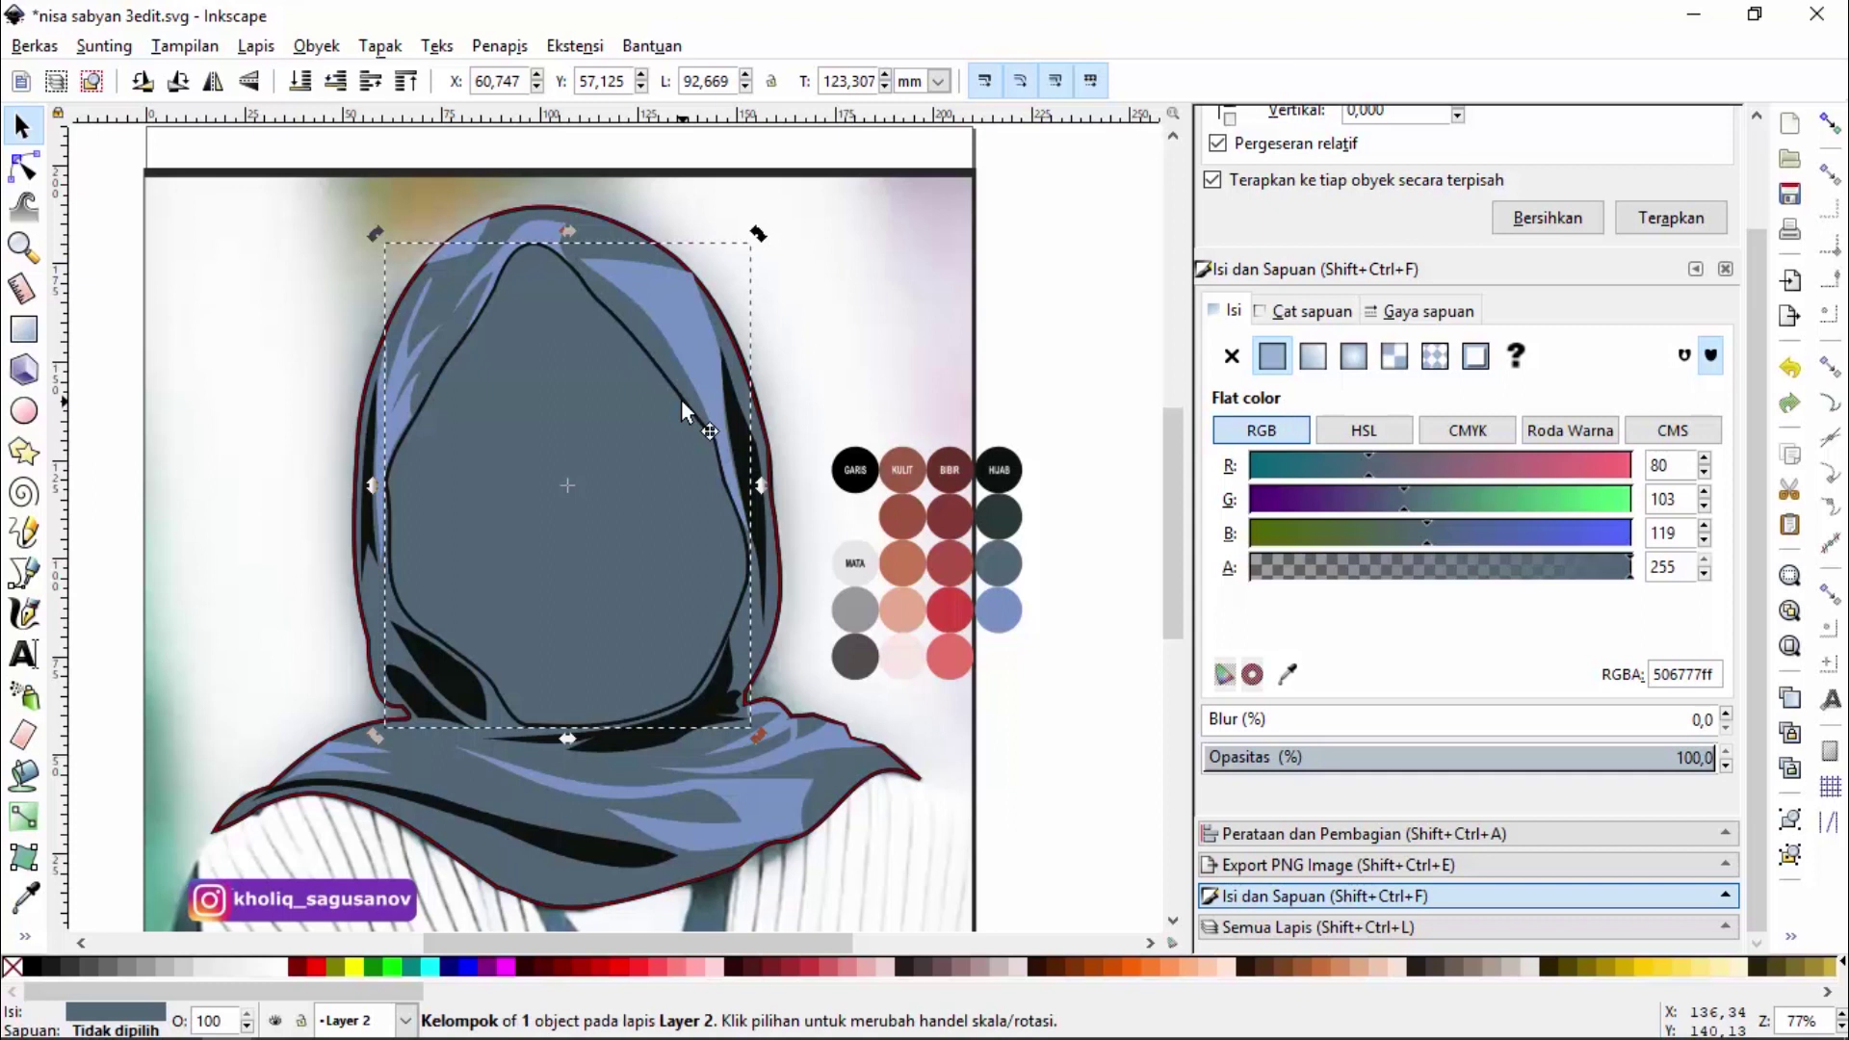
{"action": "left_click", "coordinate": [1233, 358]}
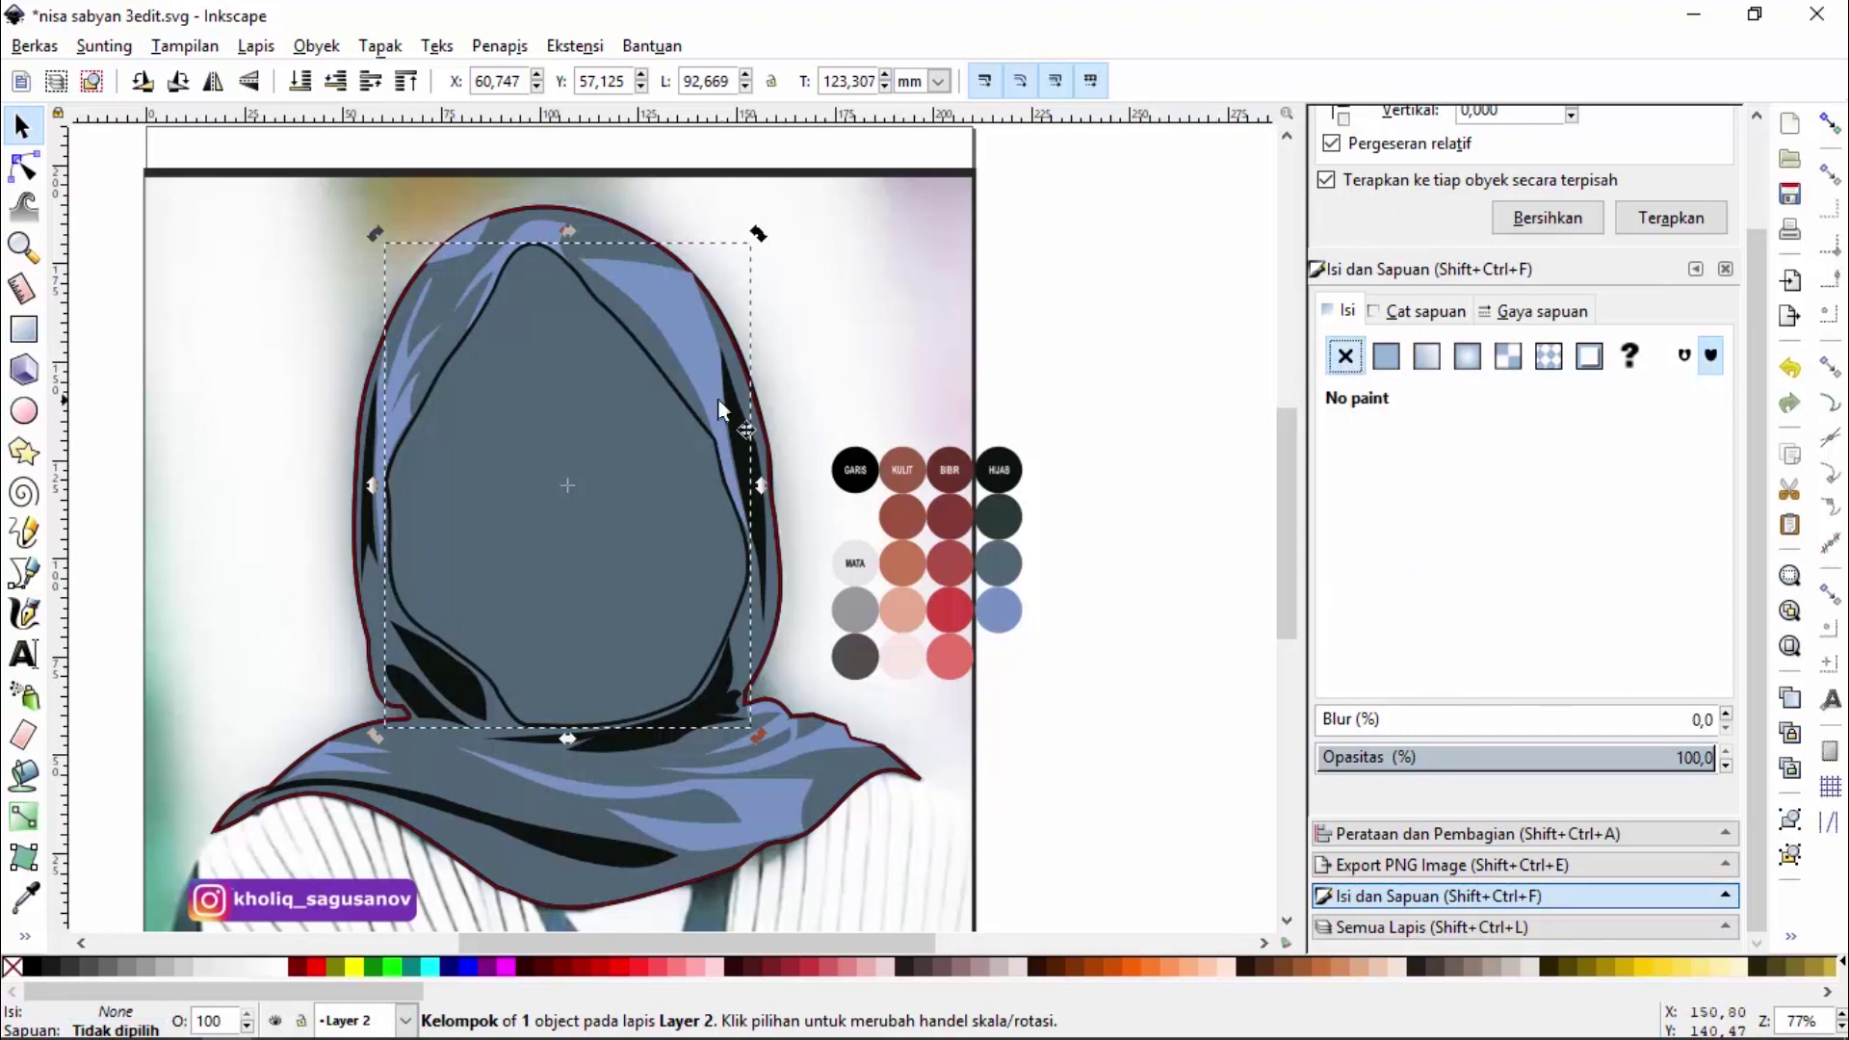
{"action": "left_click_drag", "start_coordinate": [693, 407], "coordinate": [441, 502]}
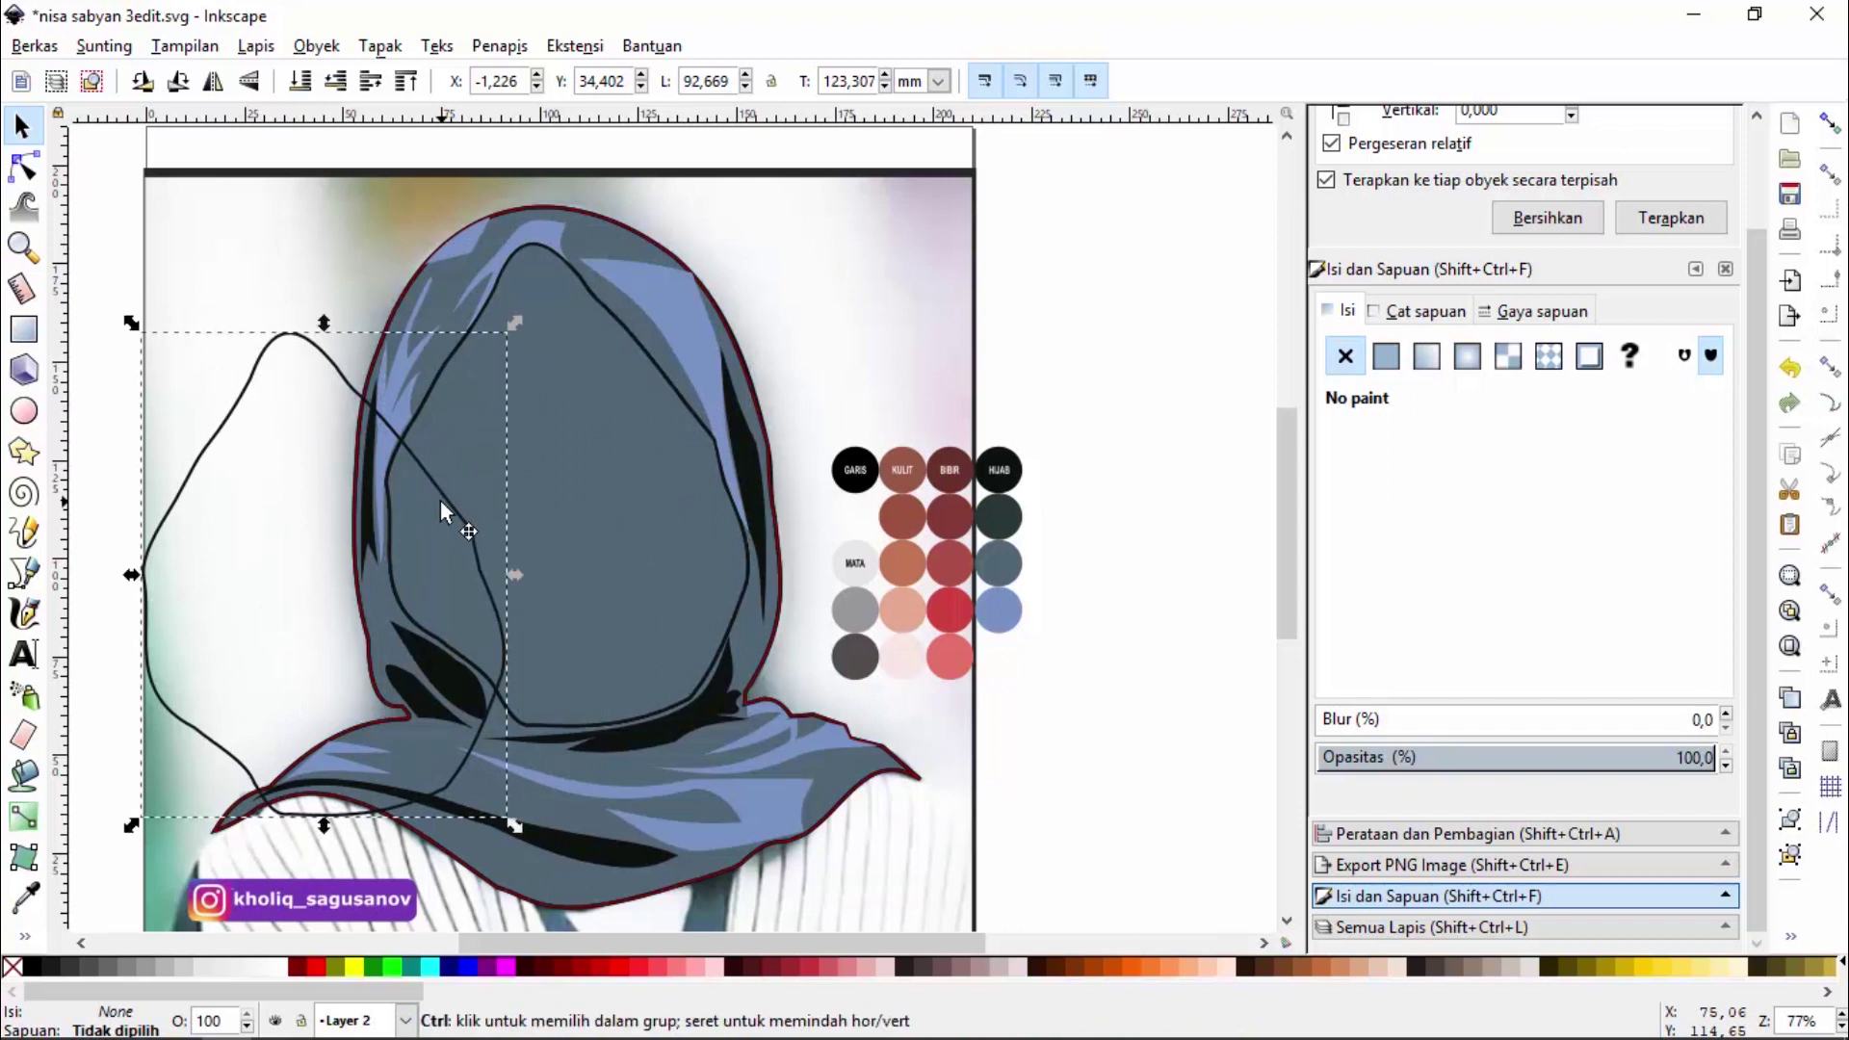
{"action": "key", "text": "ctrl+z"}
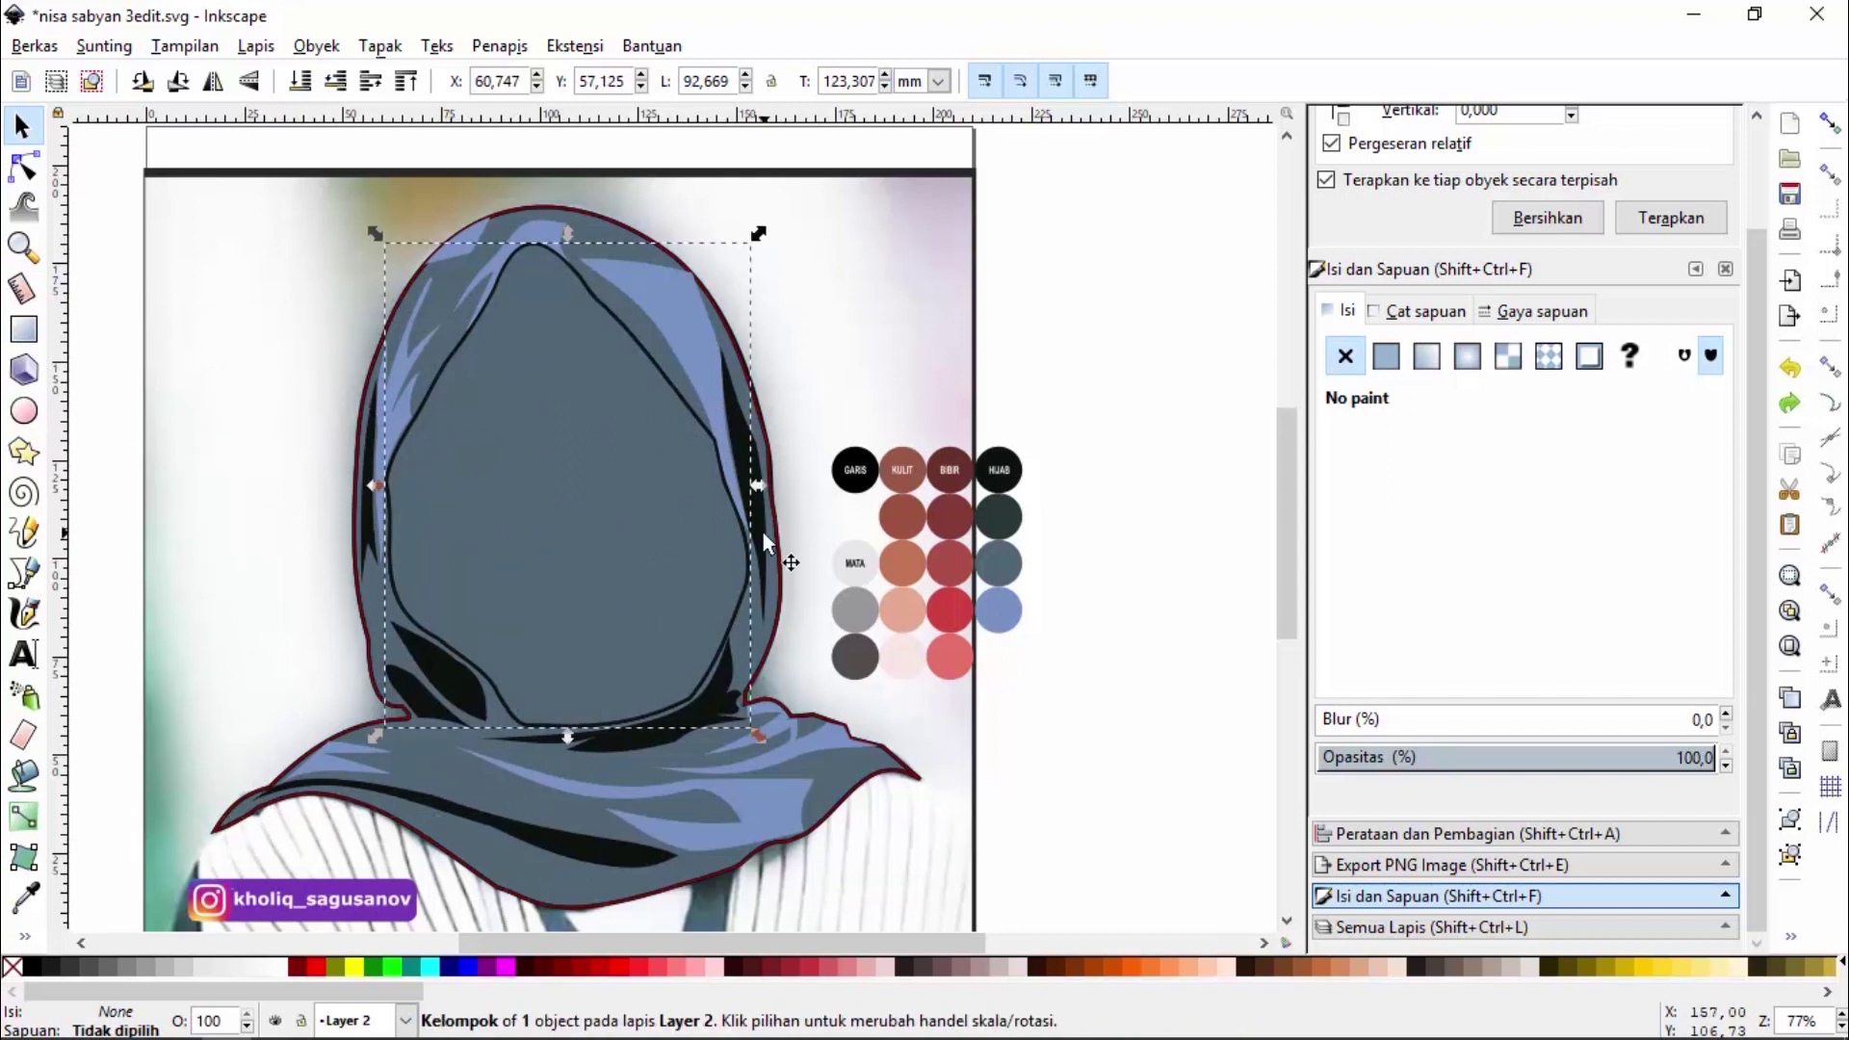
Reapply the HIJAB swatch black 0c100e to the inner hood piece and deselect to check
{"action": "left_click", "coordinate": [1118, 385]}
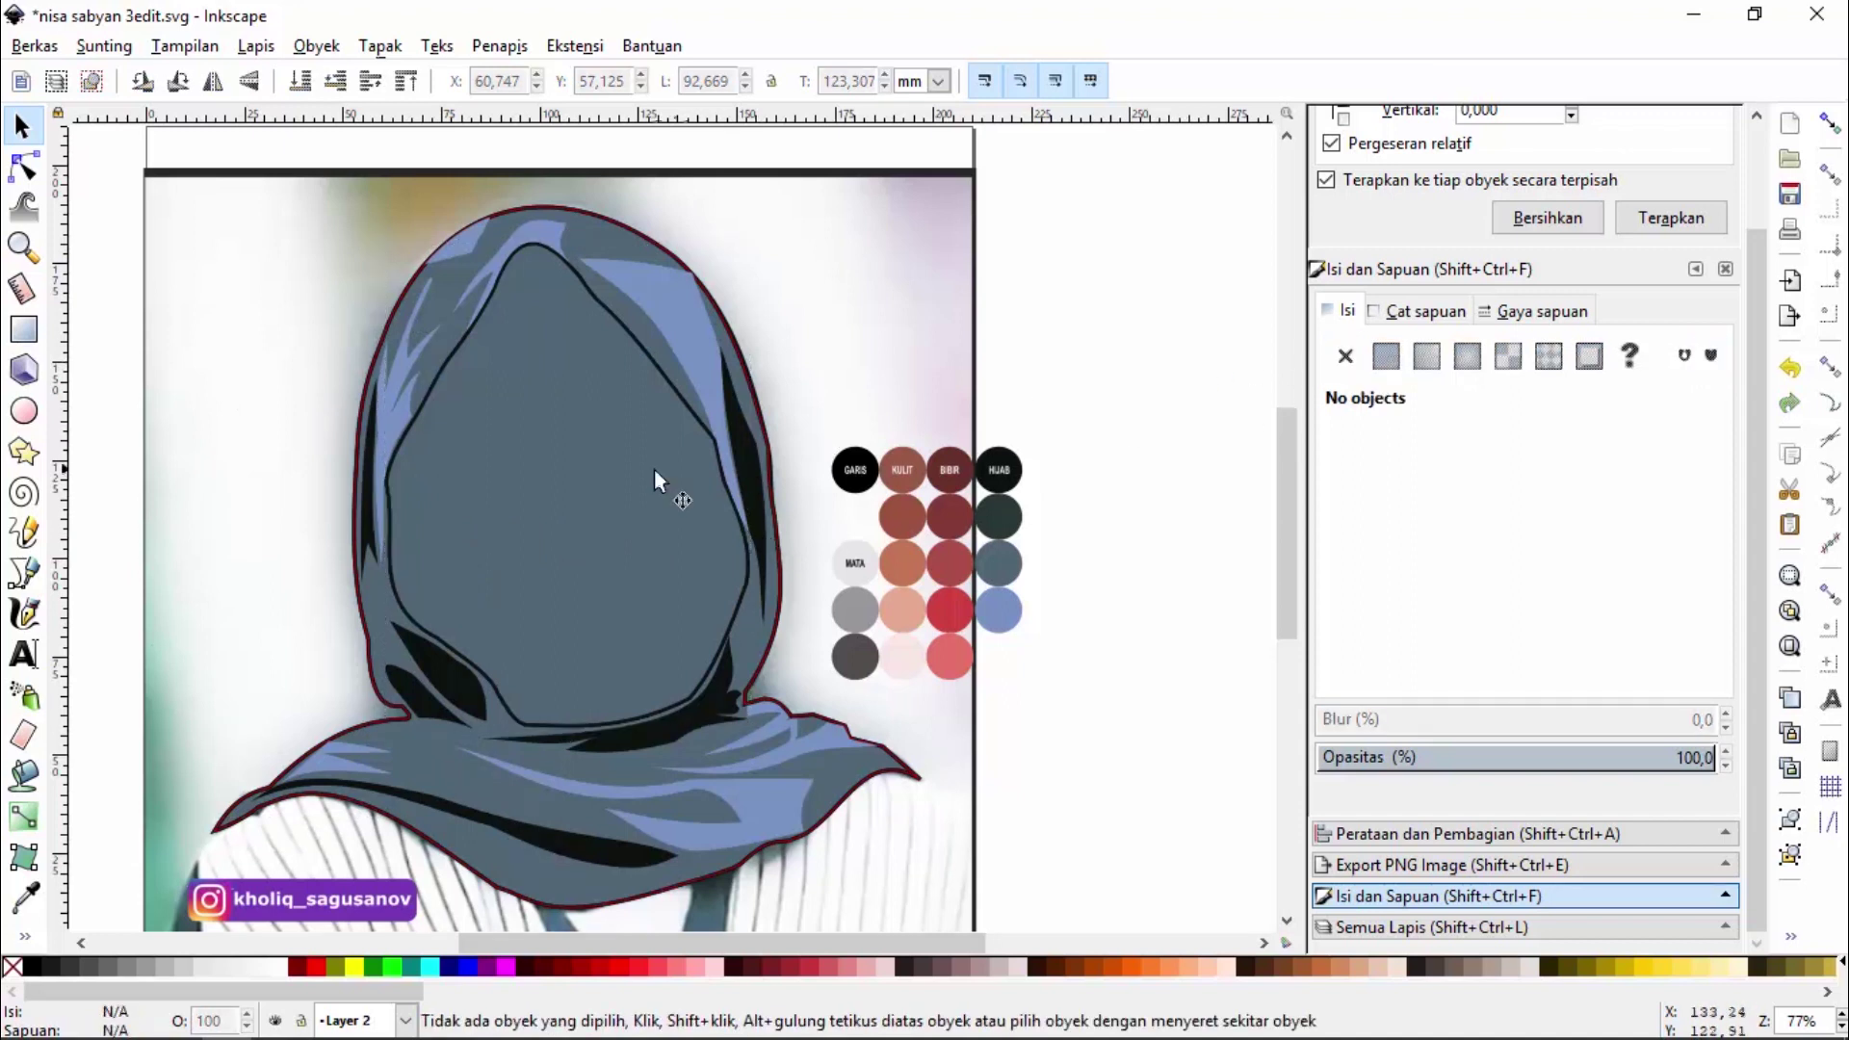
{"action": "left_click", "coordinate": [651, 470]}
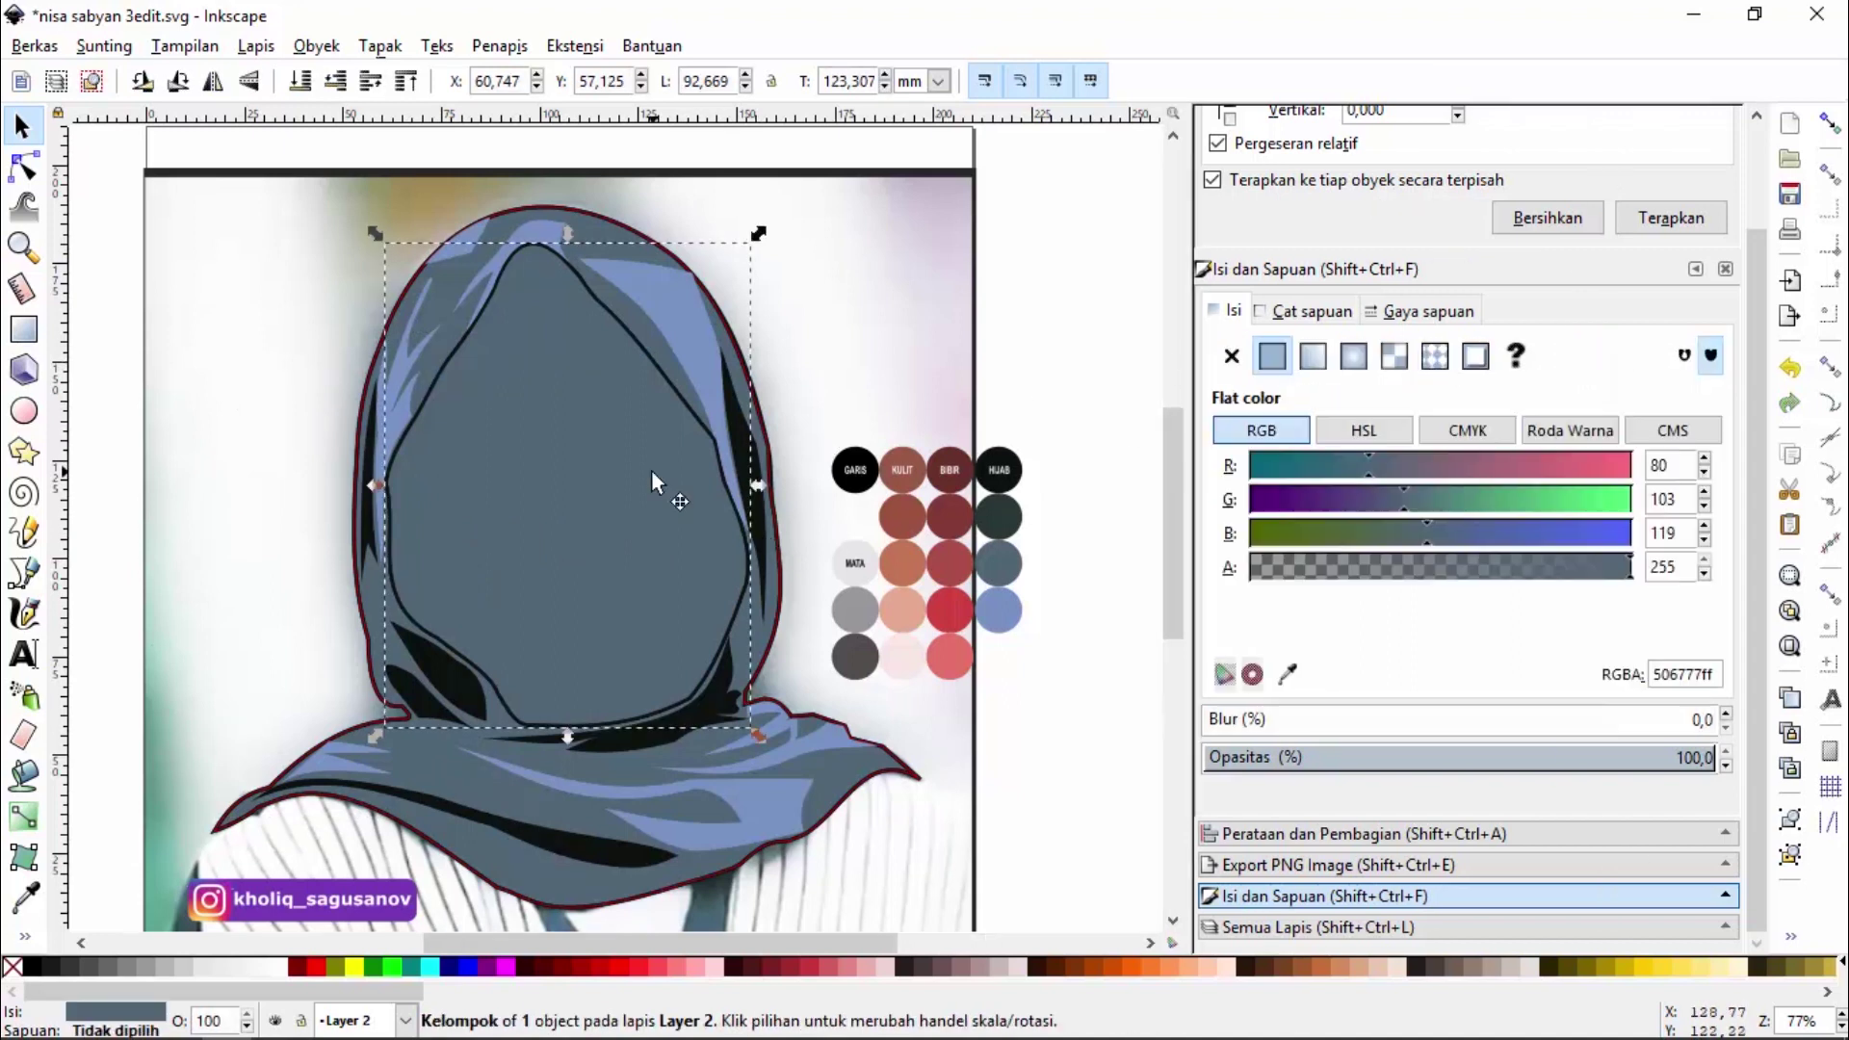
{"action": "left_click", "coordinate": [1287, 674]}
{"action": "left_click", "coordinate": [1001, 468]}
{"action": "key", "text": "s"}
{"action": "left_click", "coordinate": [1078, 335]}
{"action": "left_click", "coordinate": [509, 508]}
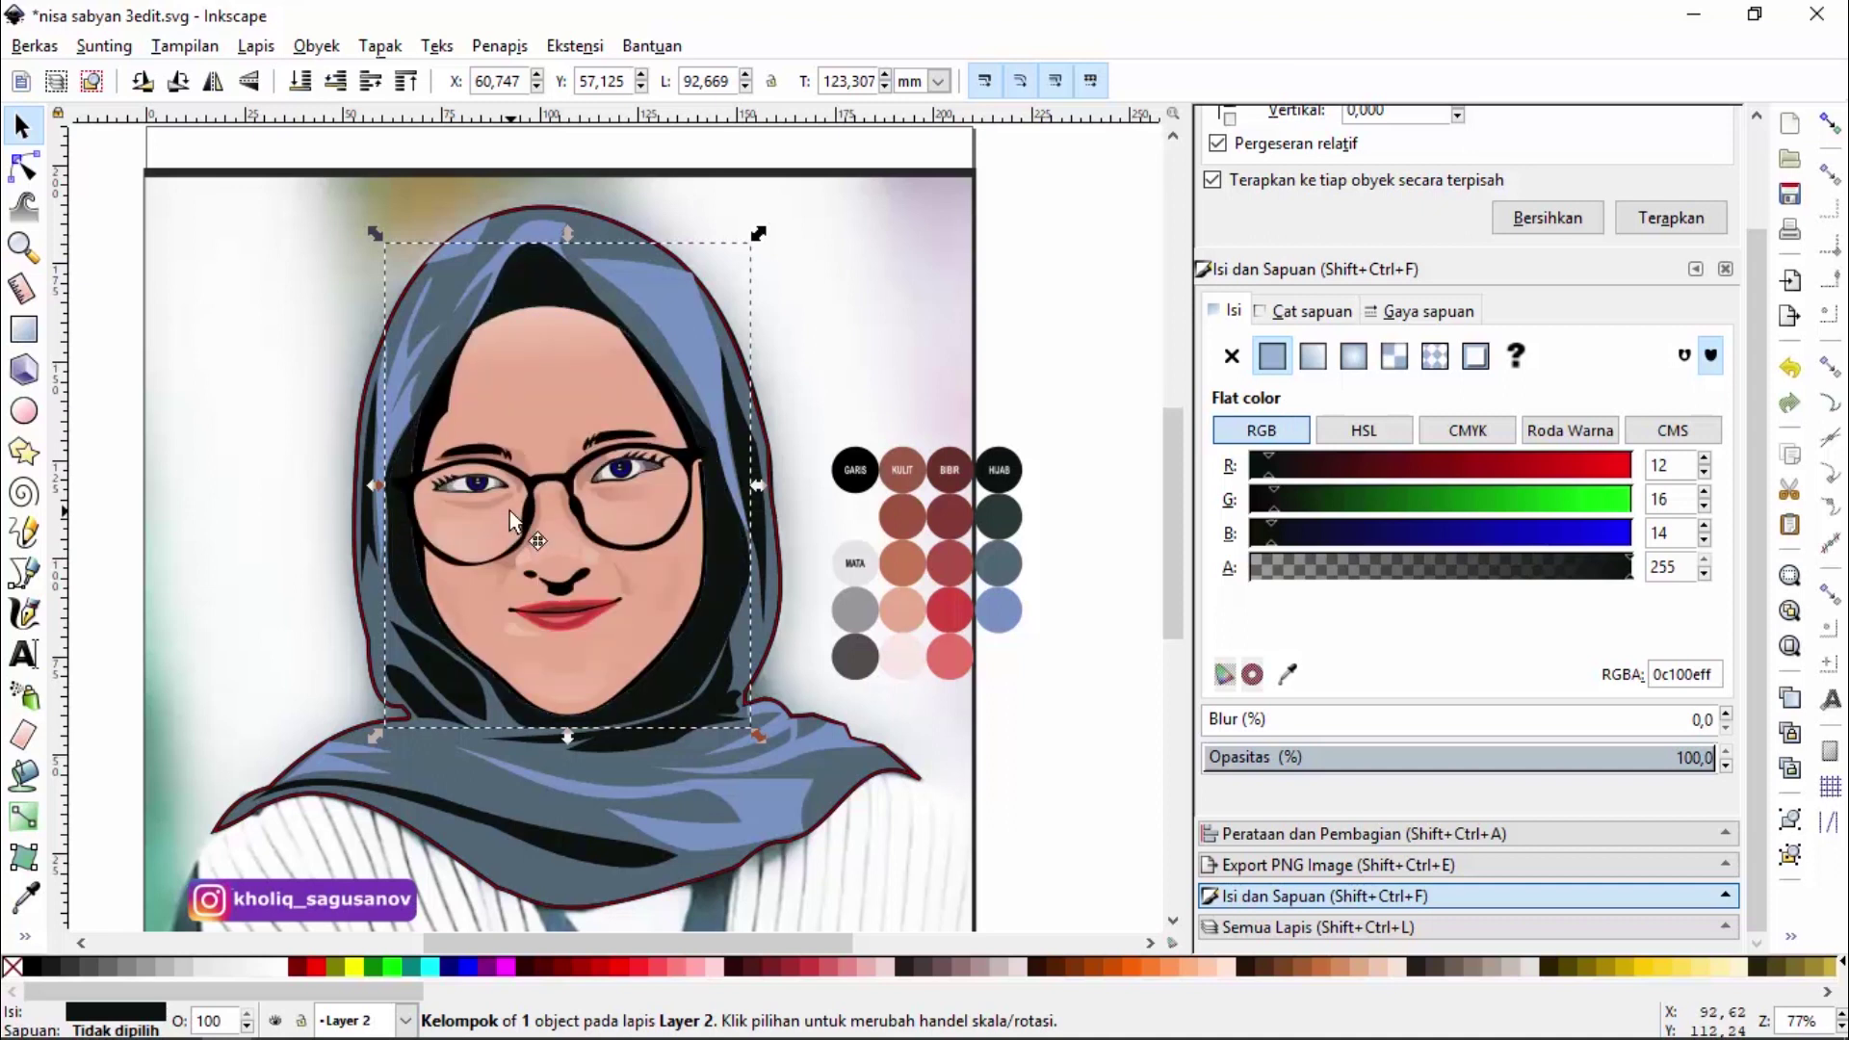
{"action": "left_click", "coordinate": [1043, 345]}
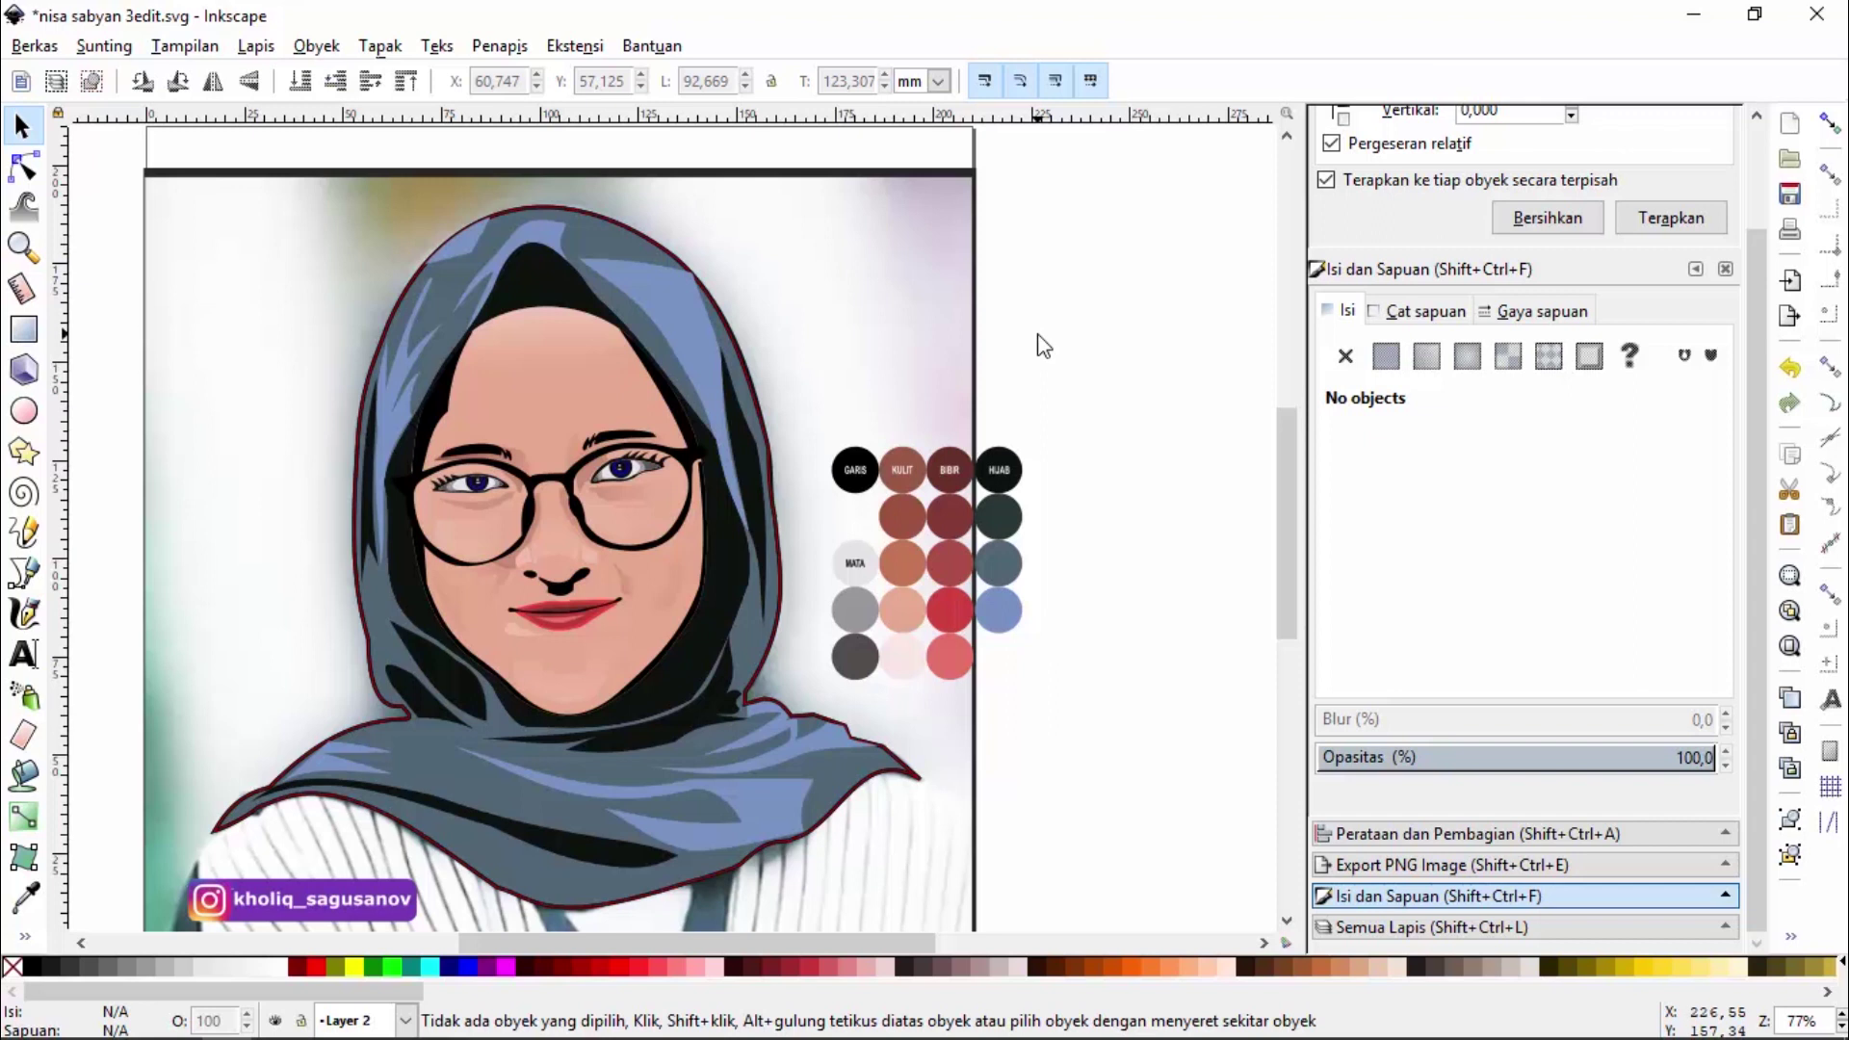
Give the hijab outline path a dark 0c100e stroke widened to about 1.065 mm
{"action": "left_click", "coordinate": [772, 647]}
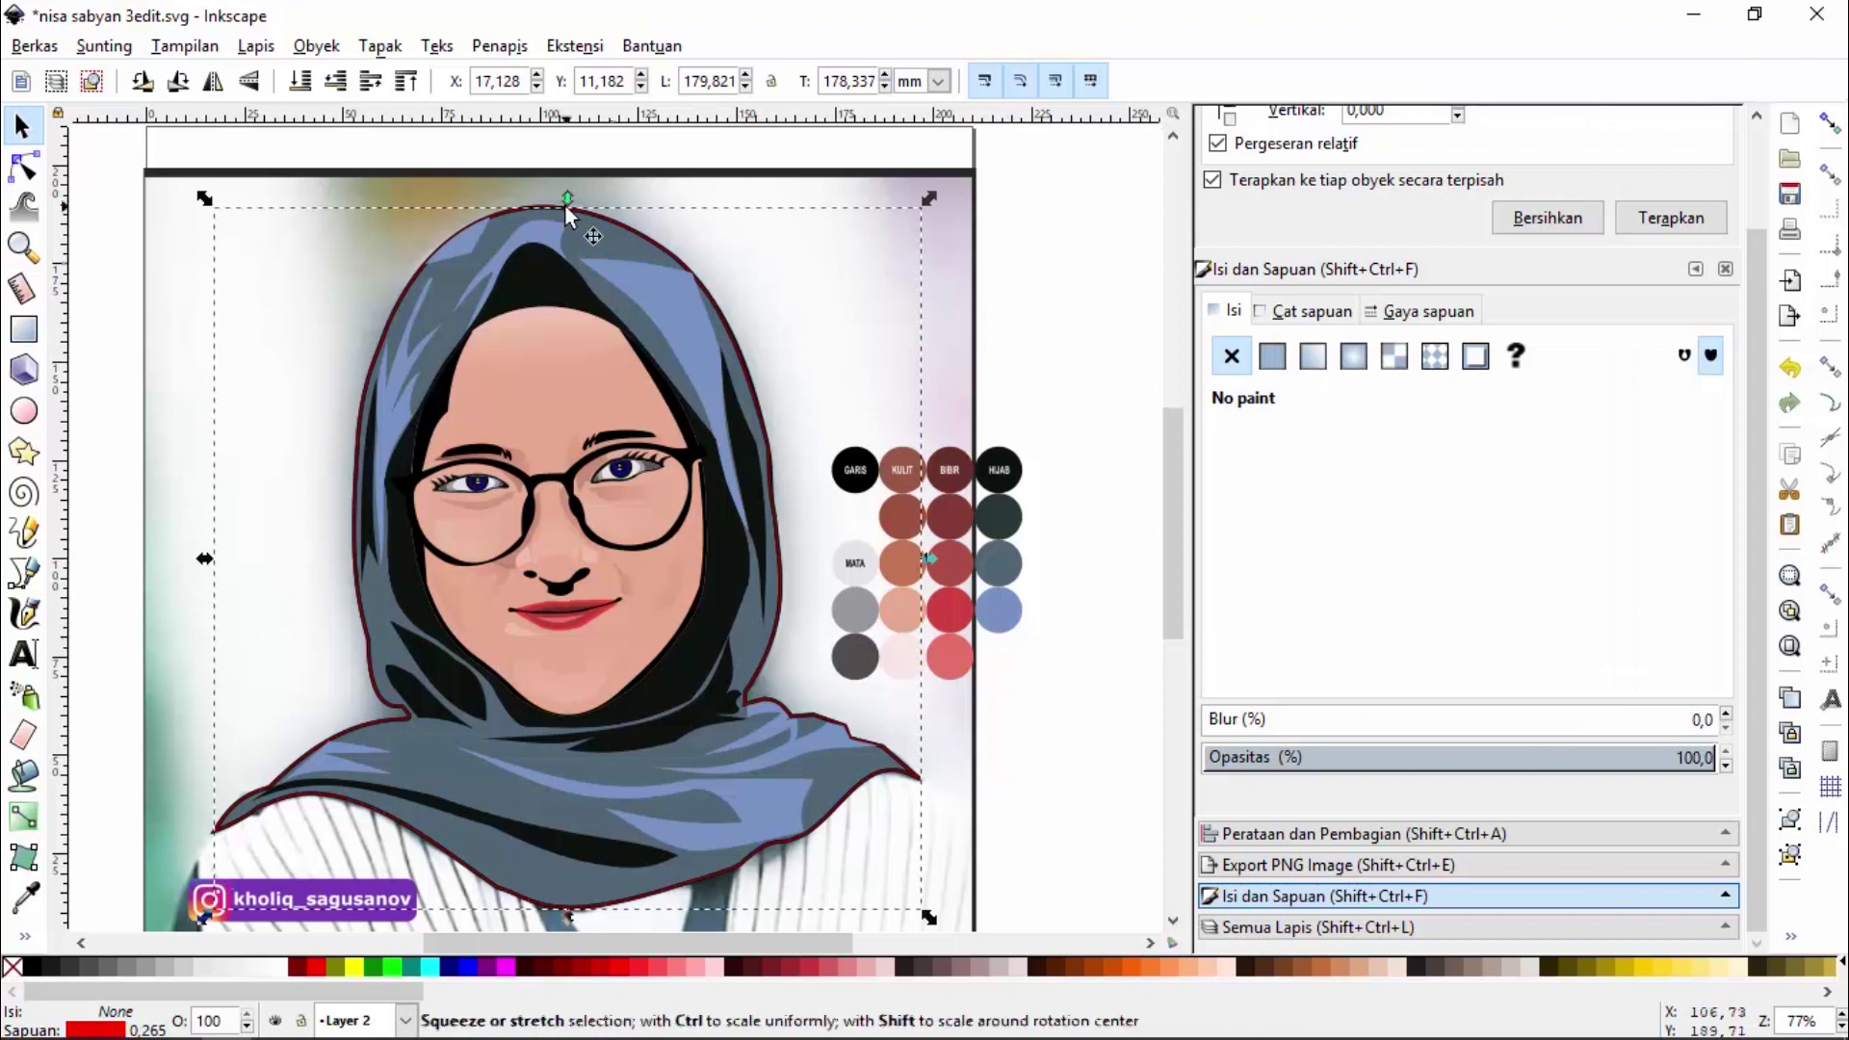
{"action": "left_click_drag", "start_coordinate": [582, 212], "coordinate": [438, 419]}
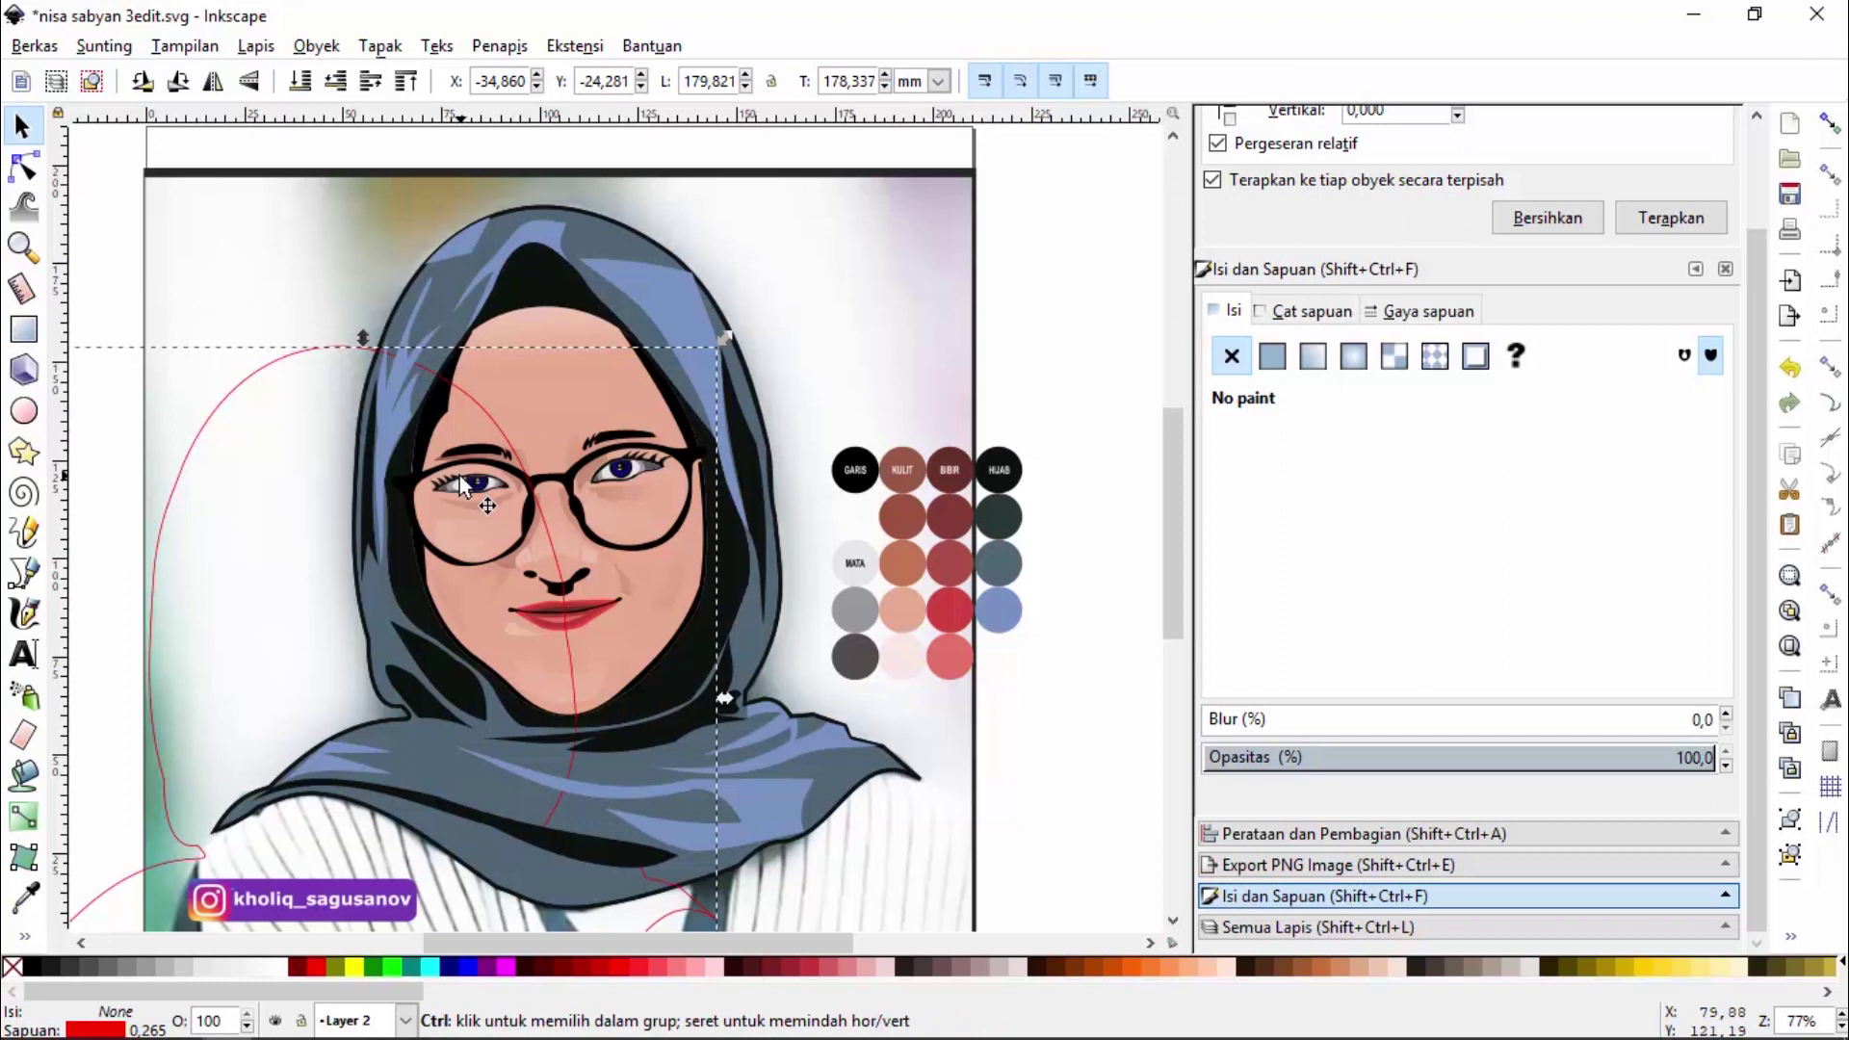
{"action": "key", "text": "ctrl+z"}
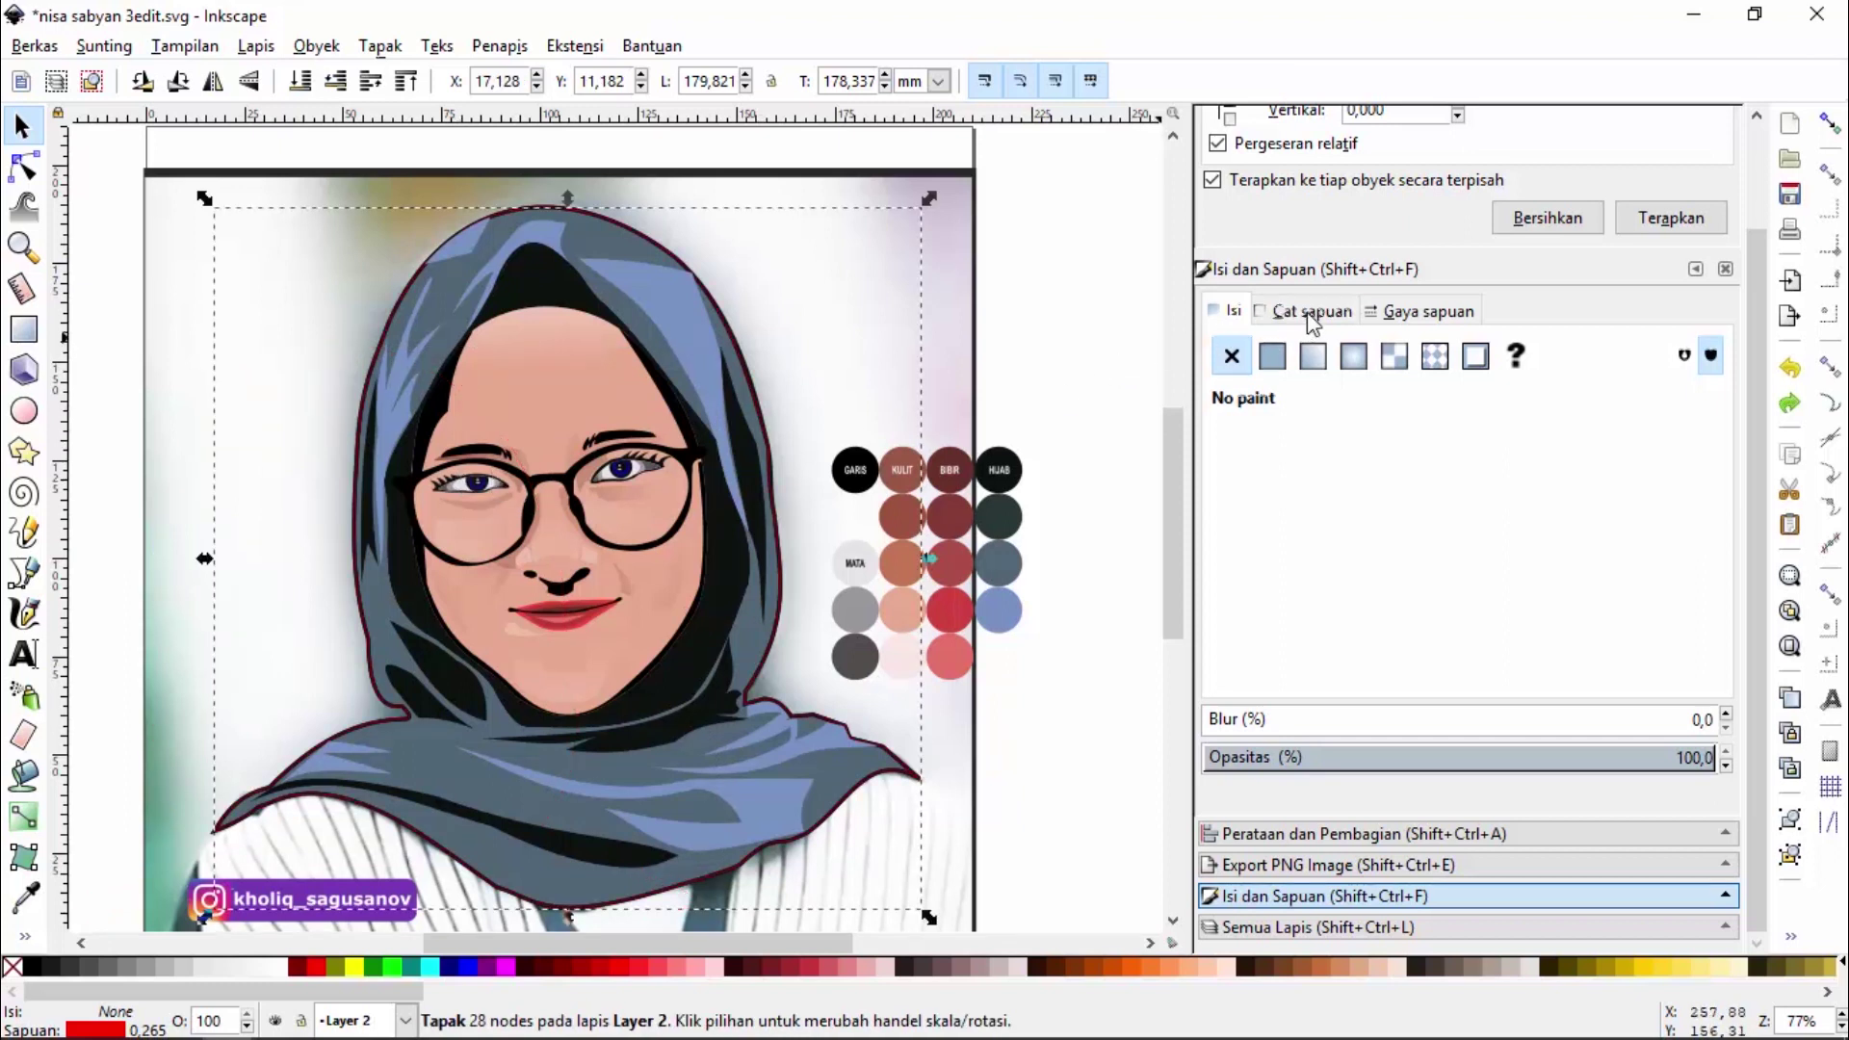
{"action": "left_click", "coordinate": [1309, 311]}
{"action": "left_click", "coordinate": [1286, 674]}
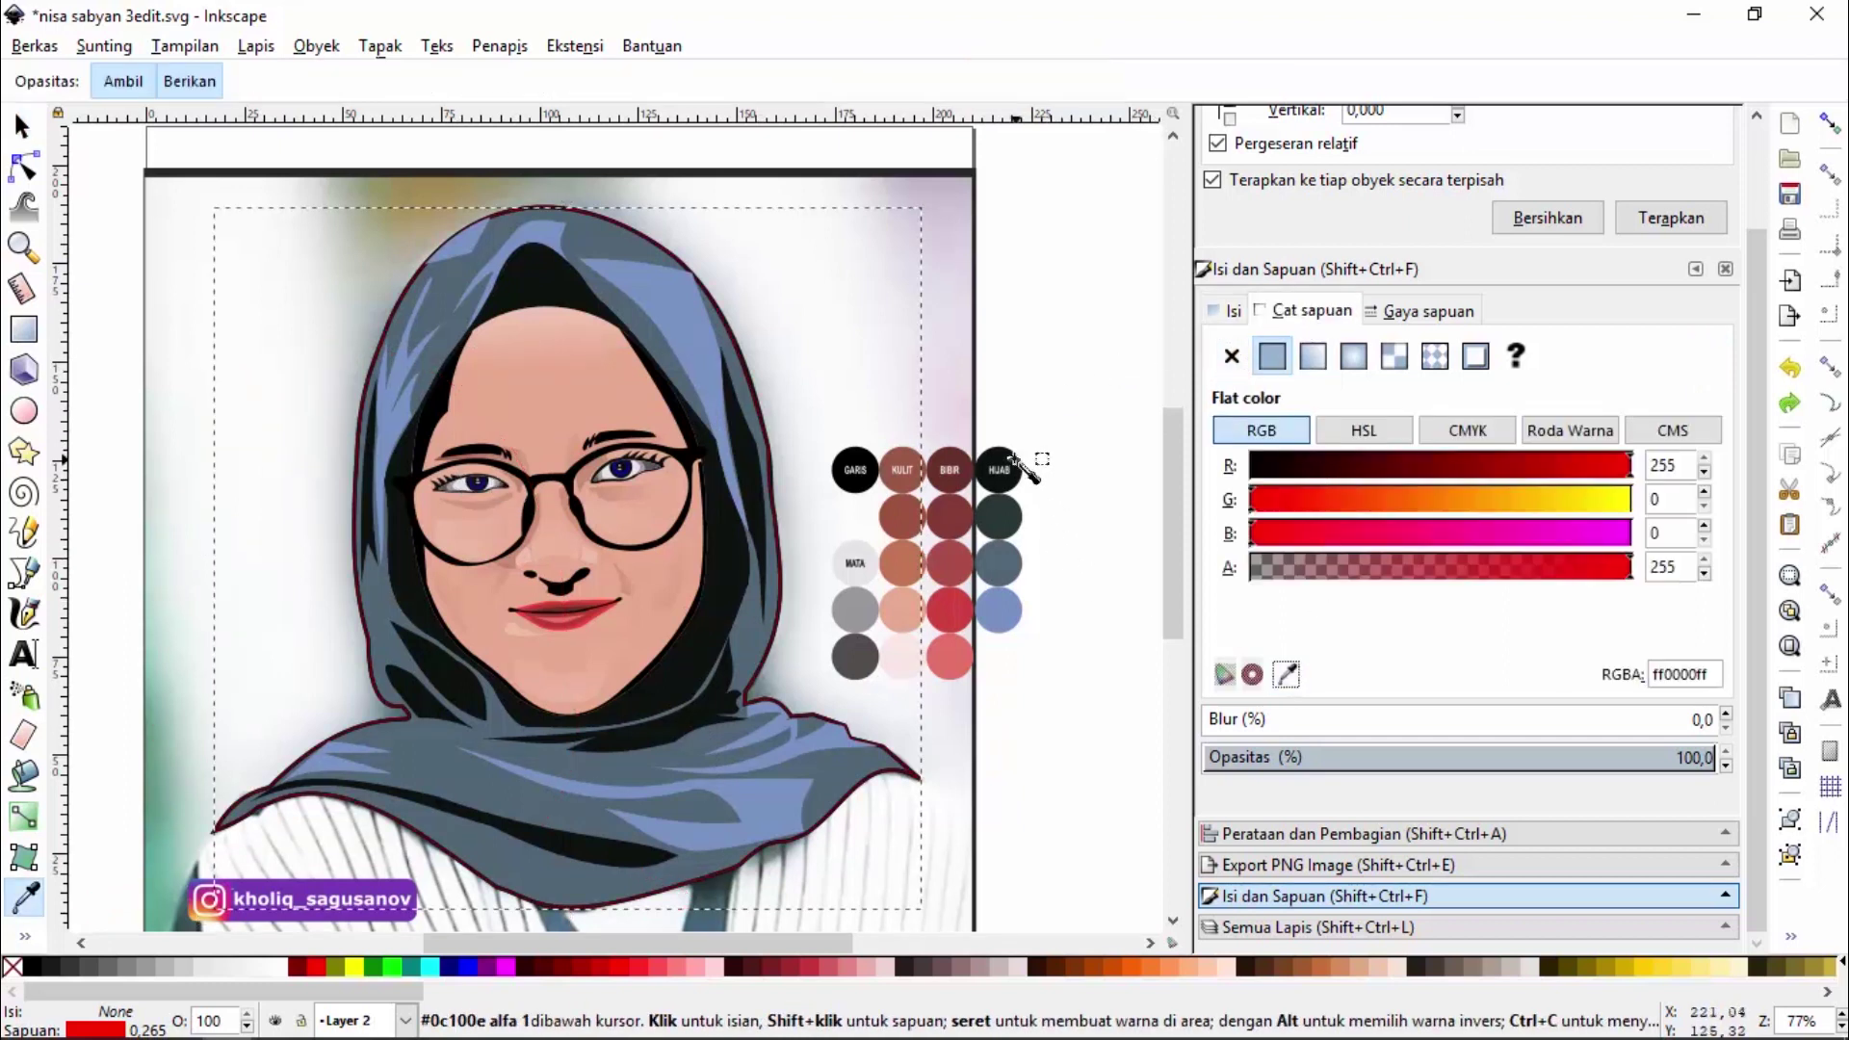
{"action": "left_click", "coordinate": [1007, 461]}
{"action": "left_click", "coordinate": [1407, 310]}
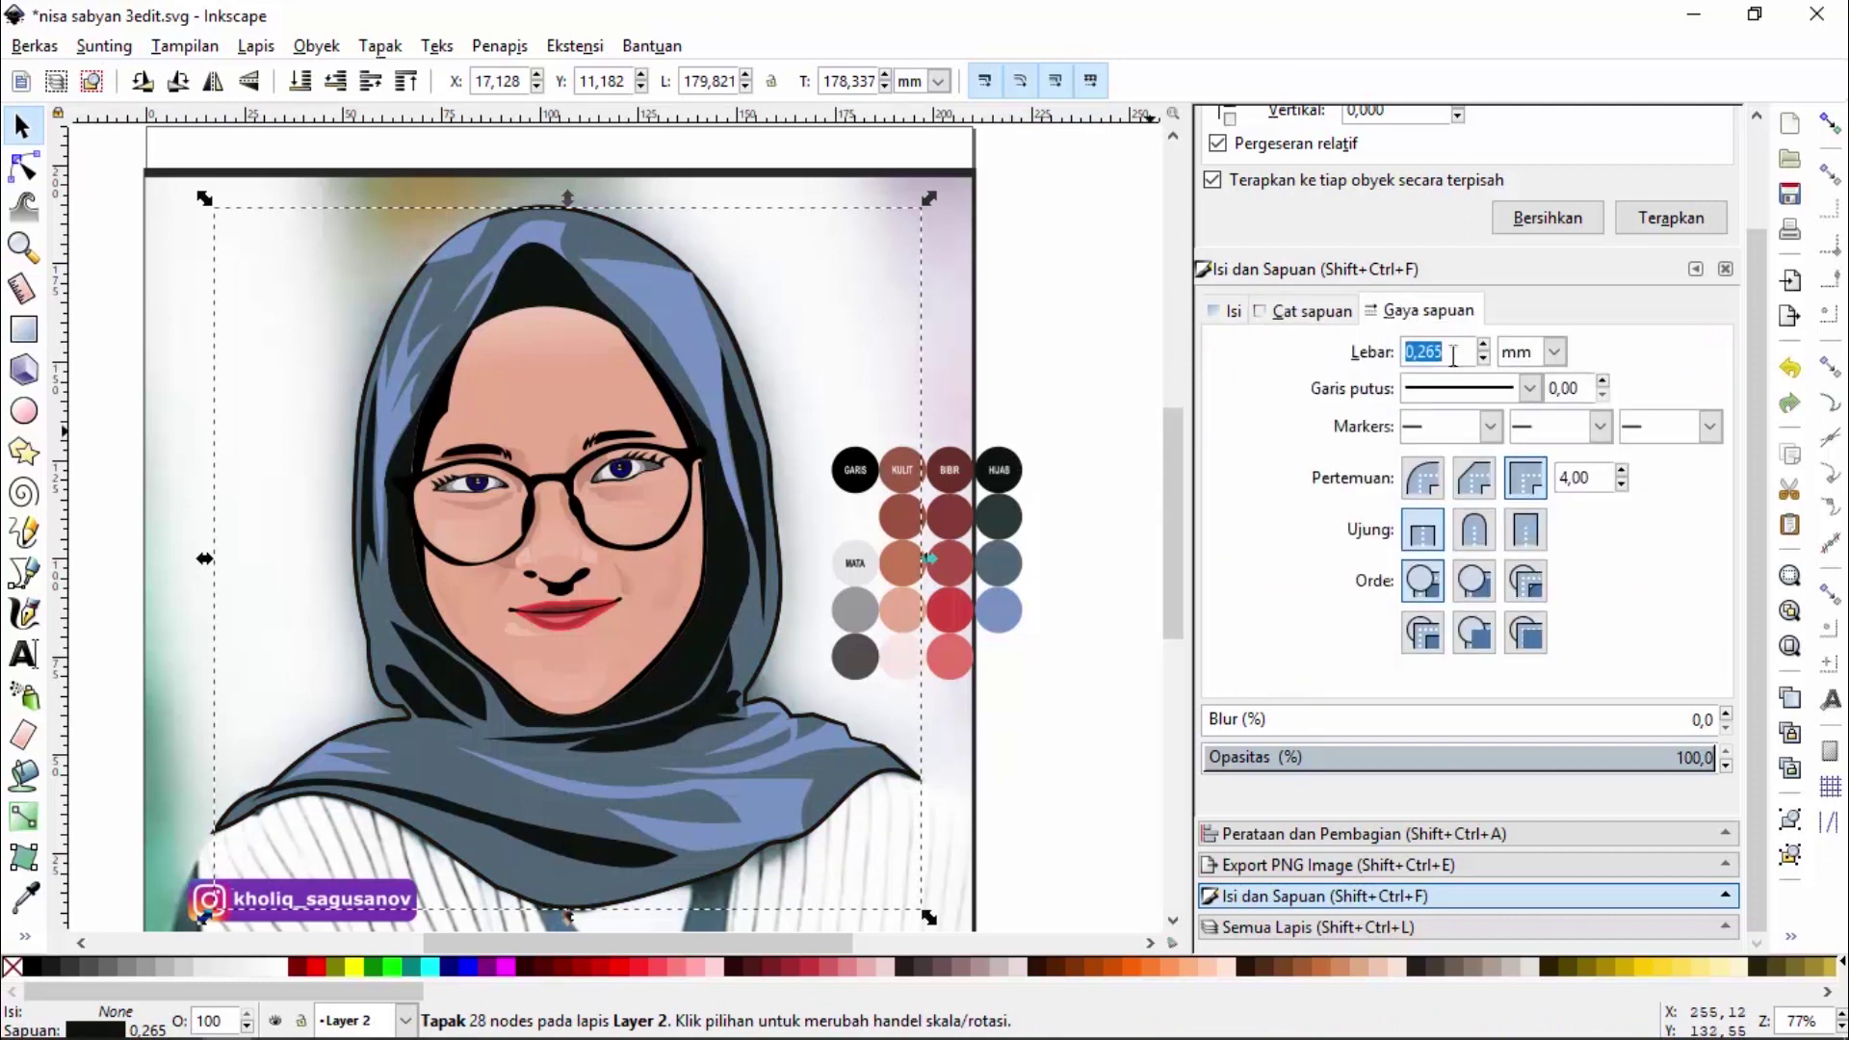
{"action": "left_click", "coordinate": [1484, 346]}
{"action": "left_click", "coordinate": [1484, 346]}
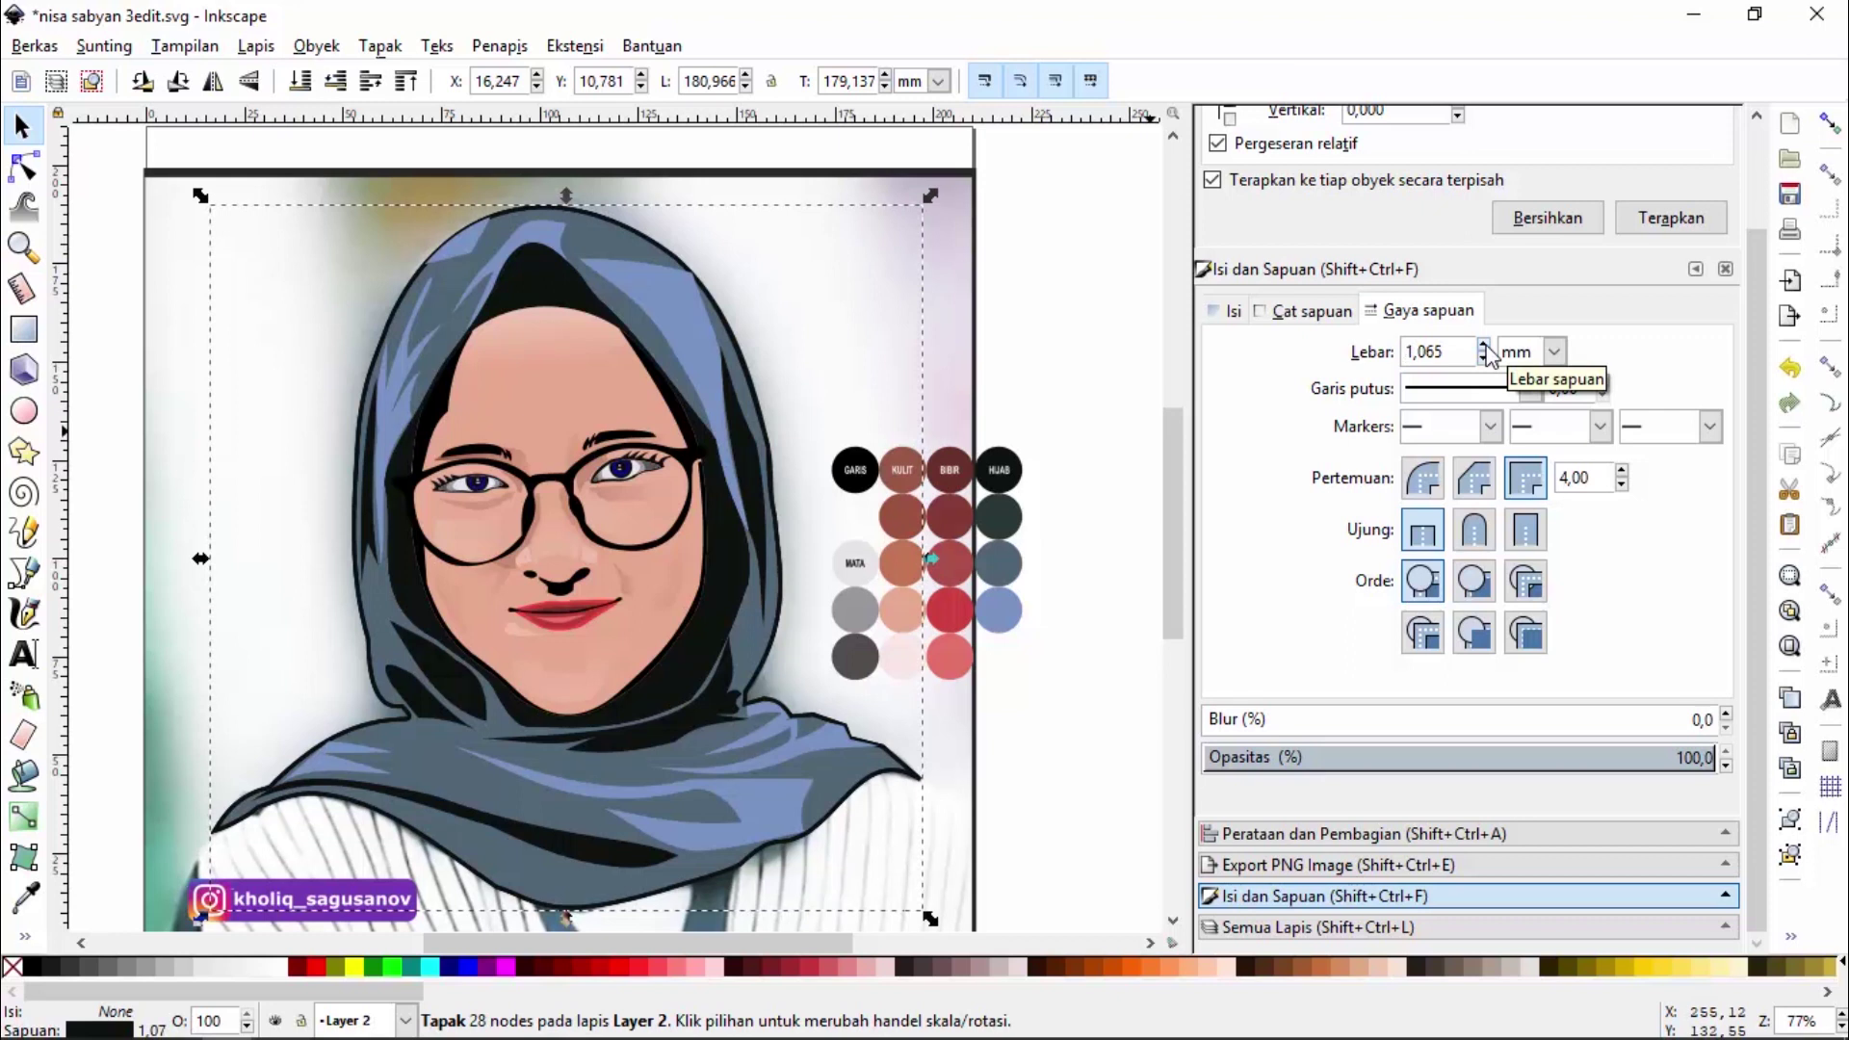
{"action": "left_click", "coordinate": [759, 806]}
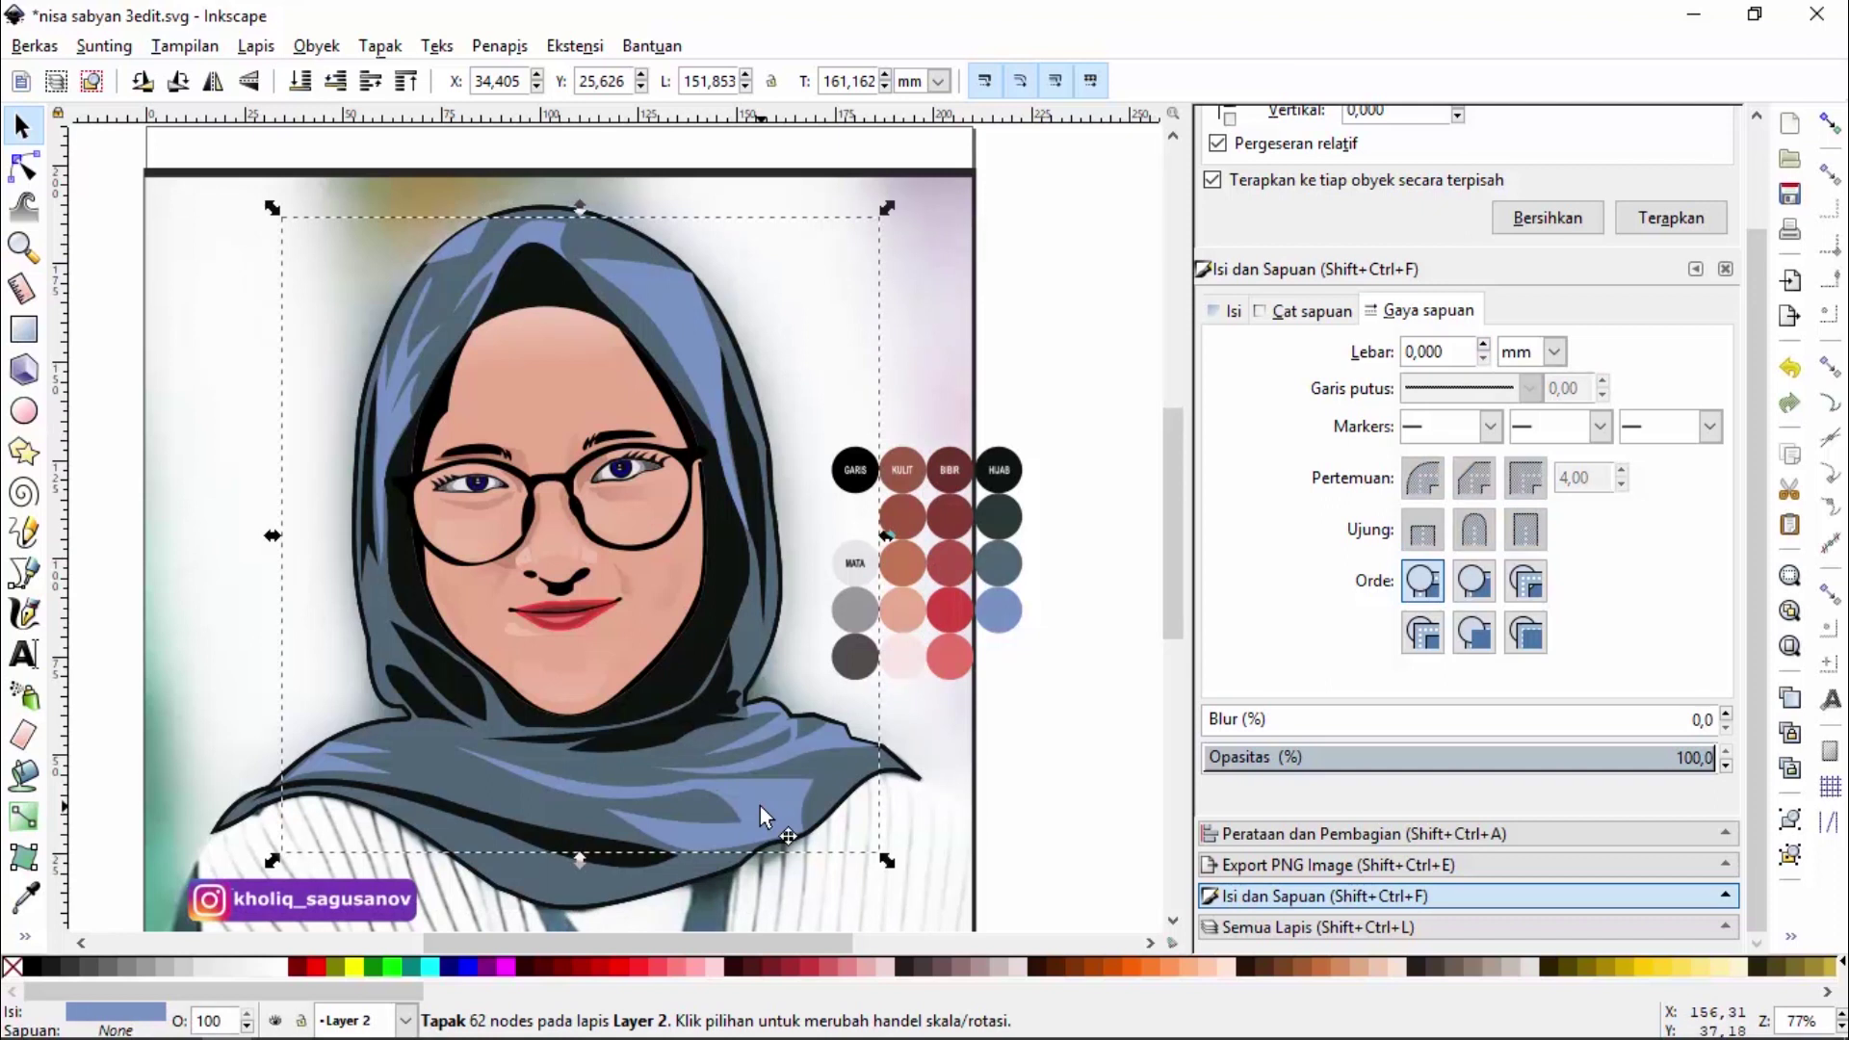
Lower the blue highlight's opacity and switch its fill to a linear gradient
{"action": "left_click", "coordinate": [1237, 314]}
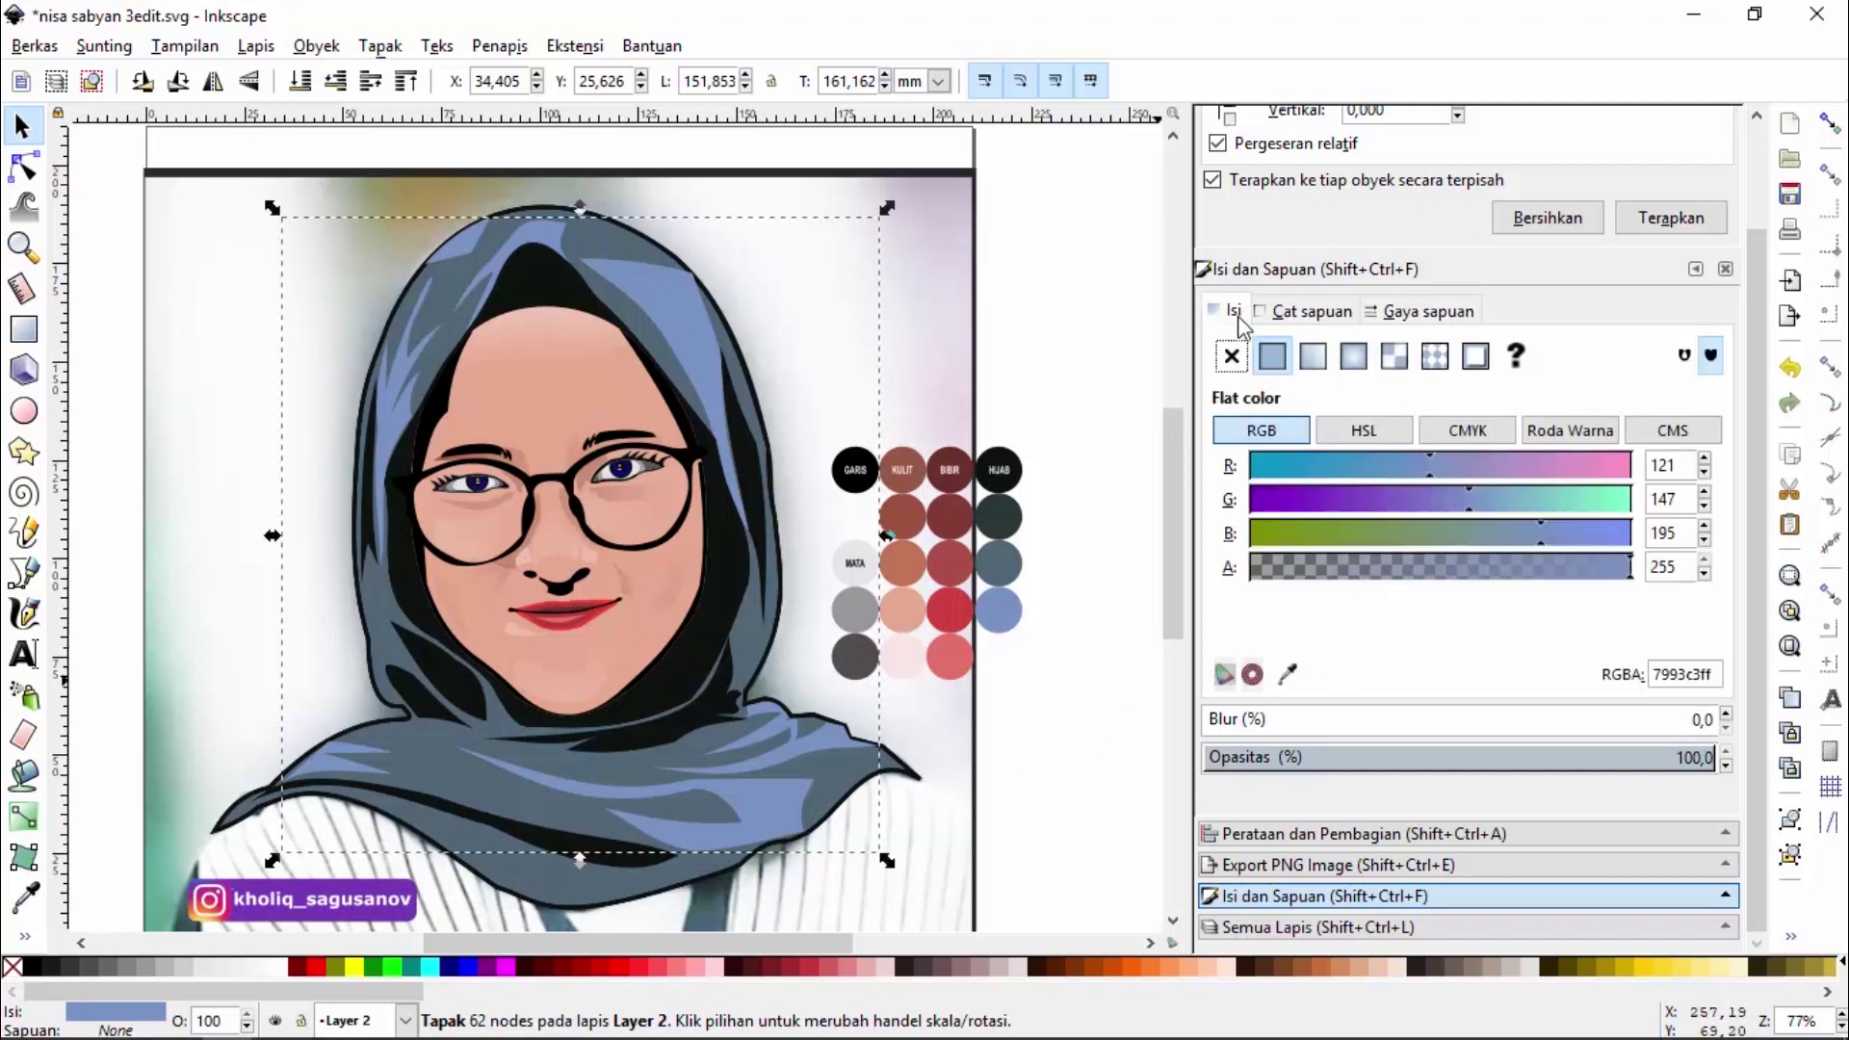
{"action": "mouse_move", "coordinate": [1509, 759]}
{"action": "left_mouse_down"}
{"action": "mouse_move", "coordinate": [1442, 759]}
{"action": "mouse_move", "coordinate": [1731, 756]}
{"action": "left_mouse_up"}
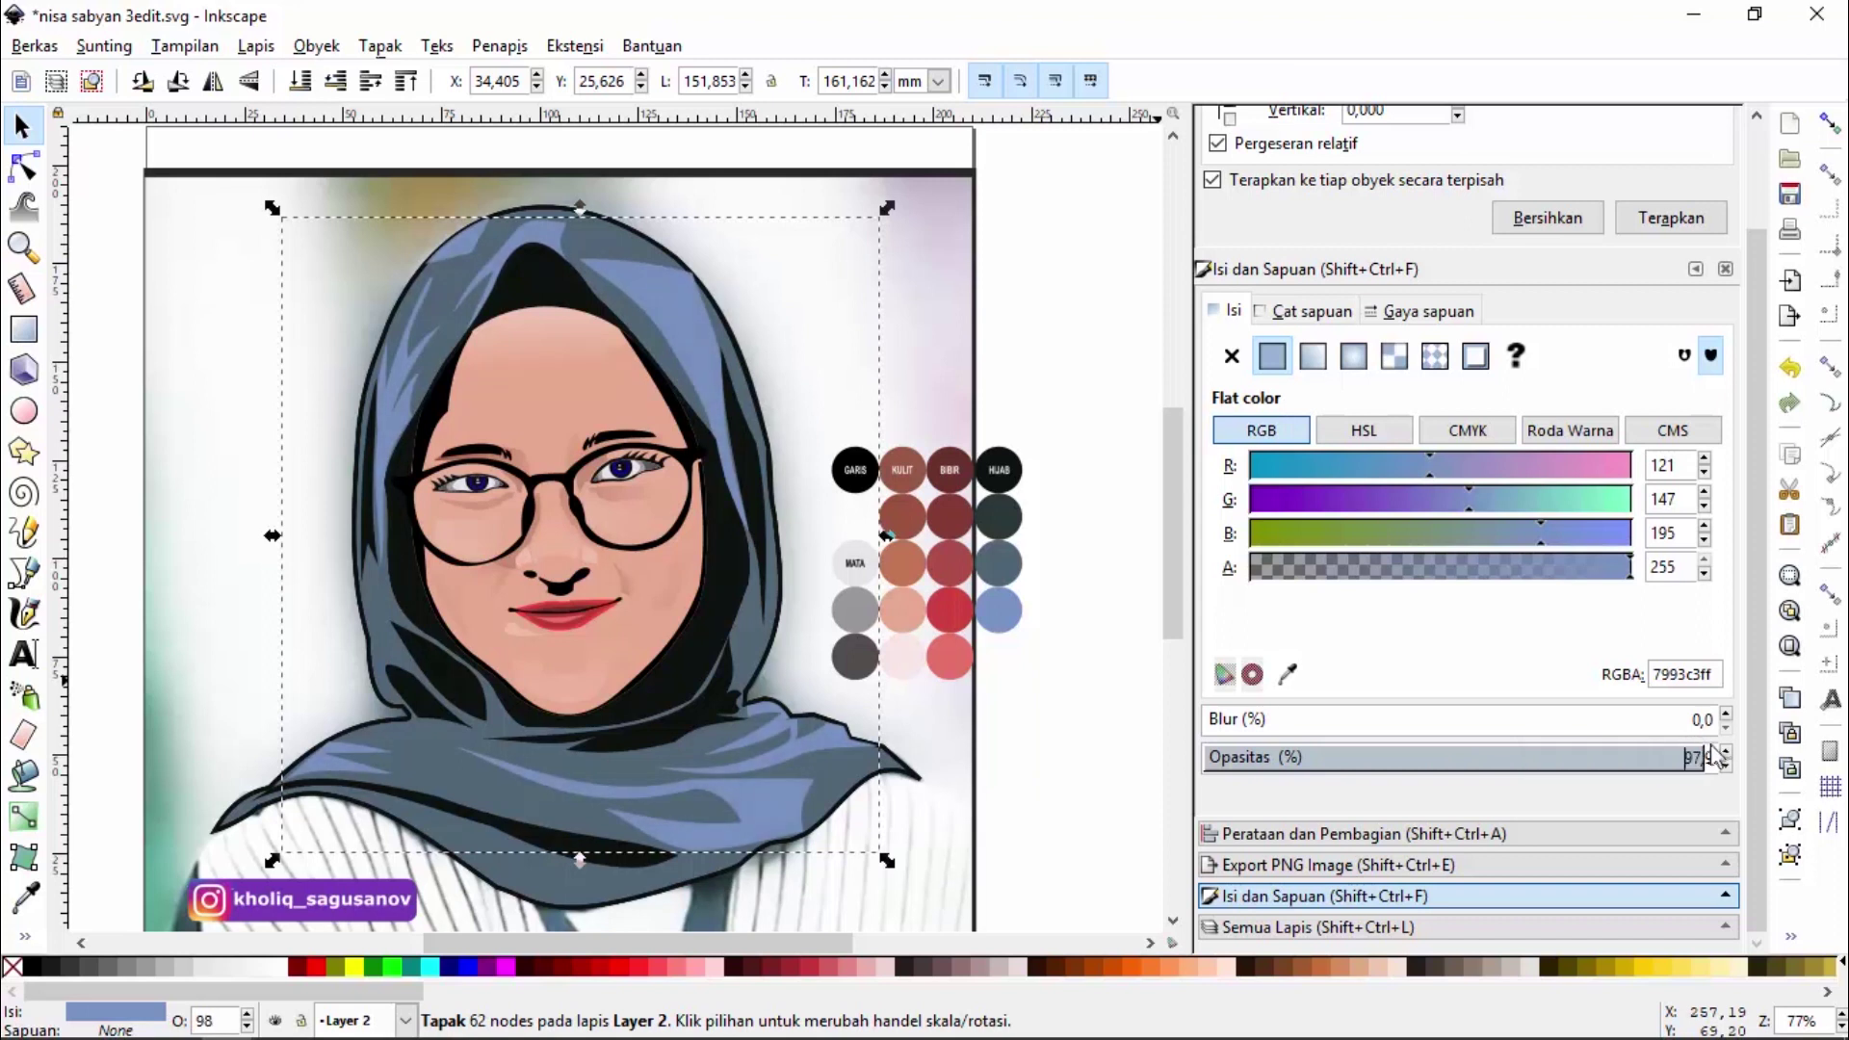
{"action": "left_click", "coordinate": [1314, 358]}
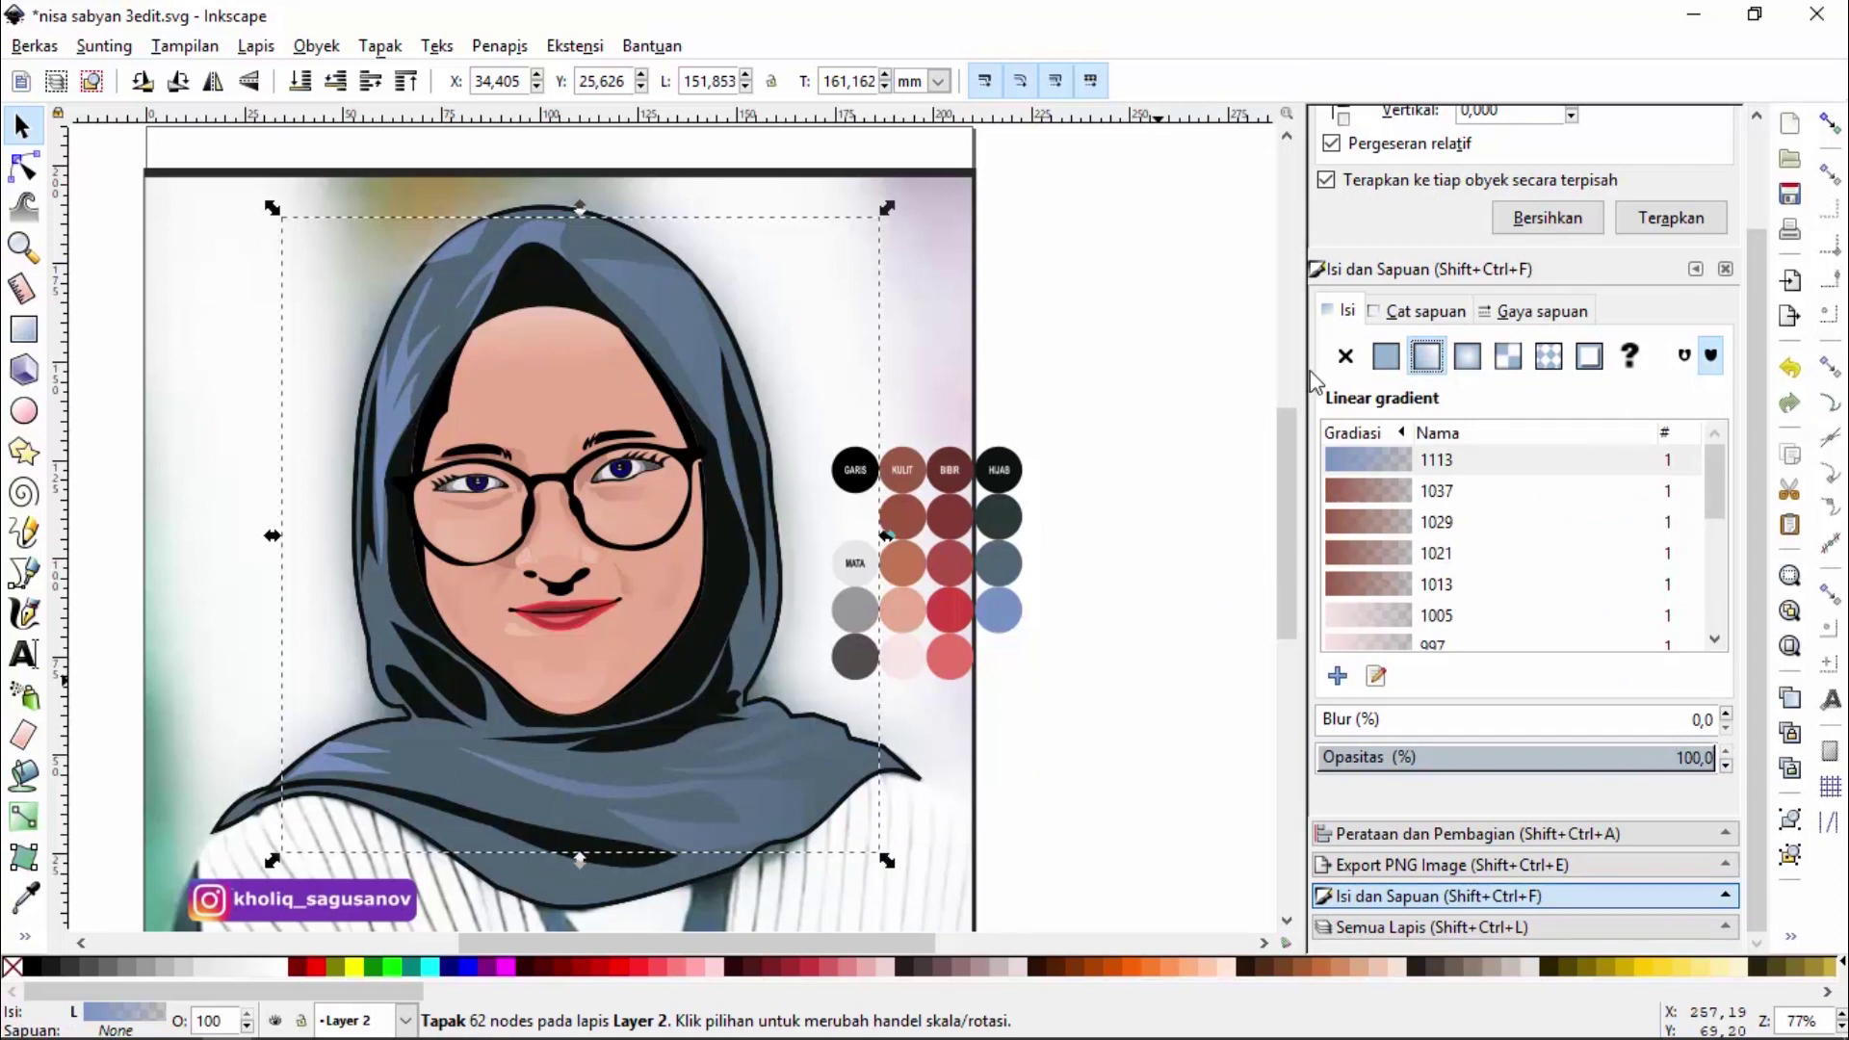
Angle the gradient from solid blue at lower left to transparent beside the face
{"action": "left_click", "coordinate": [1376, 675]}
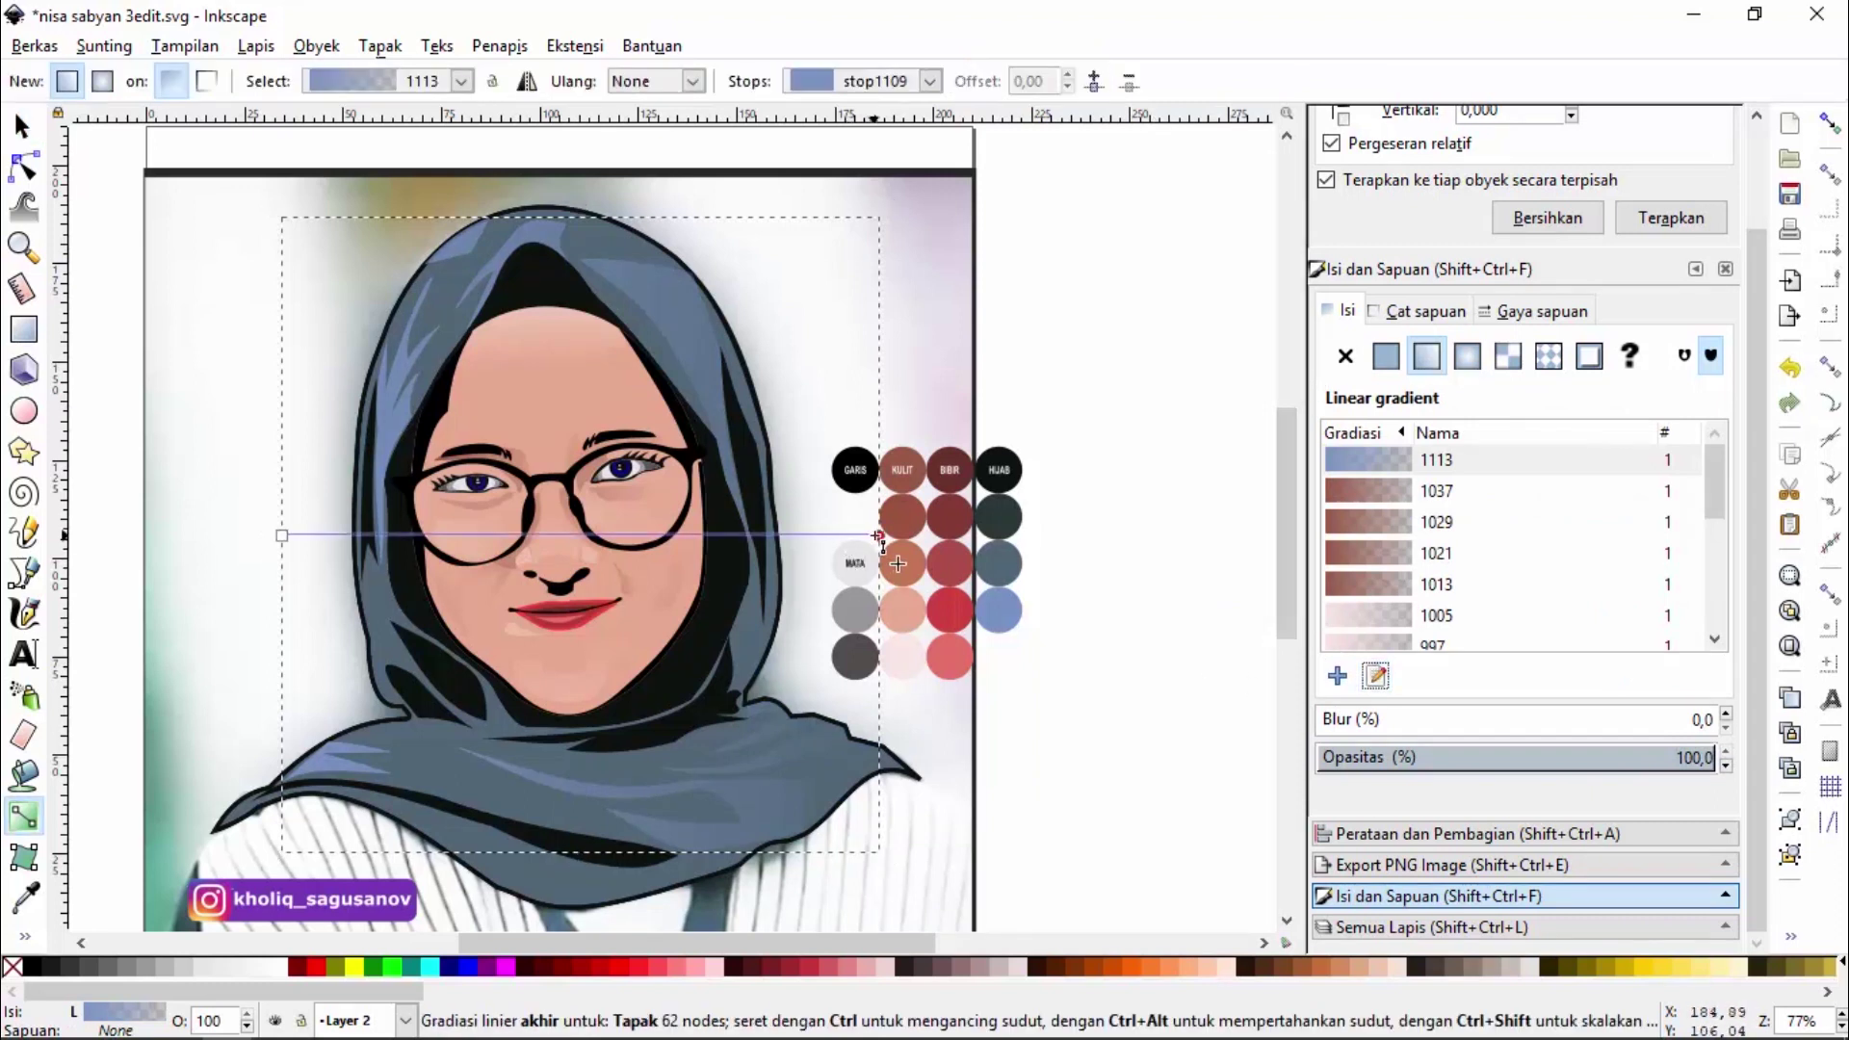
{"action": "mouse_move", "coordinate": [876, 534]}
{"action": "left_mouse_down"}
{"action": "mouse_move", "coordinate": [1078, 445]}
{"action": "mouse_move", "coordinate": [308, 569]}
{"action": "mouse_move", "coordinate": [740, 318]}
{"action": "mouse_move", "coordinate": [956, 290]}
{"action": "left_mouse_up"}
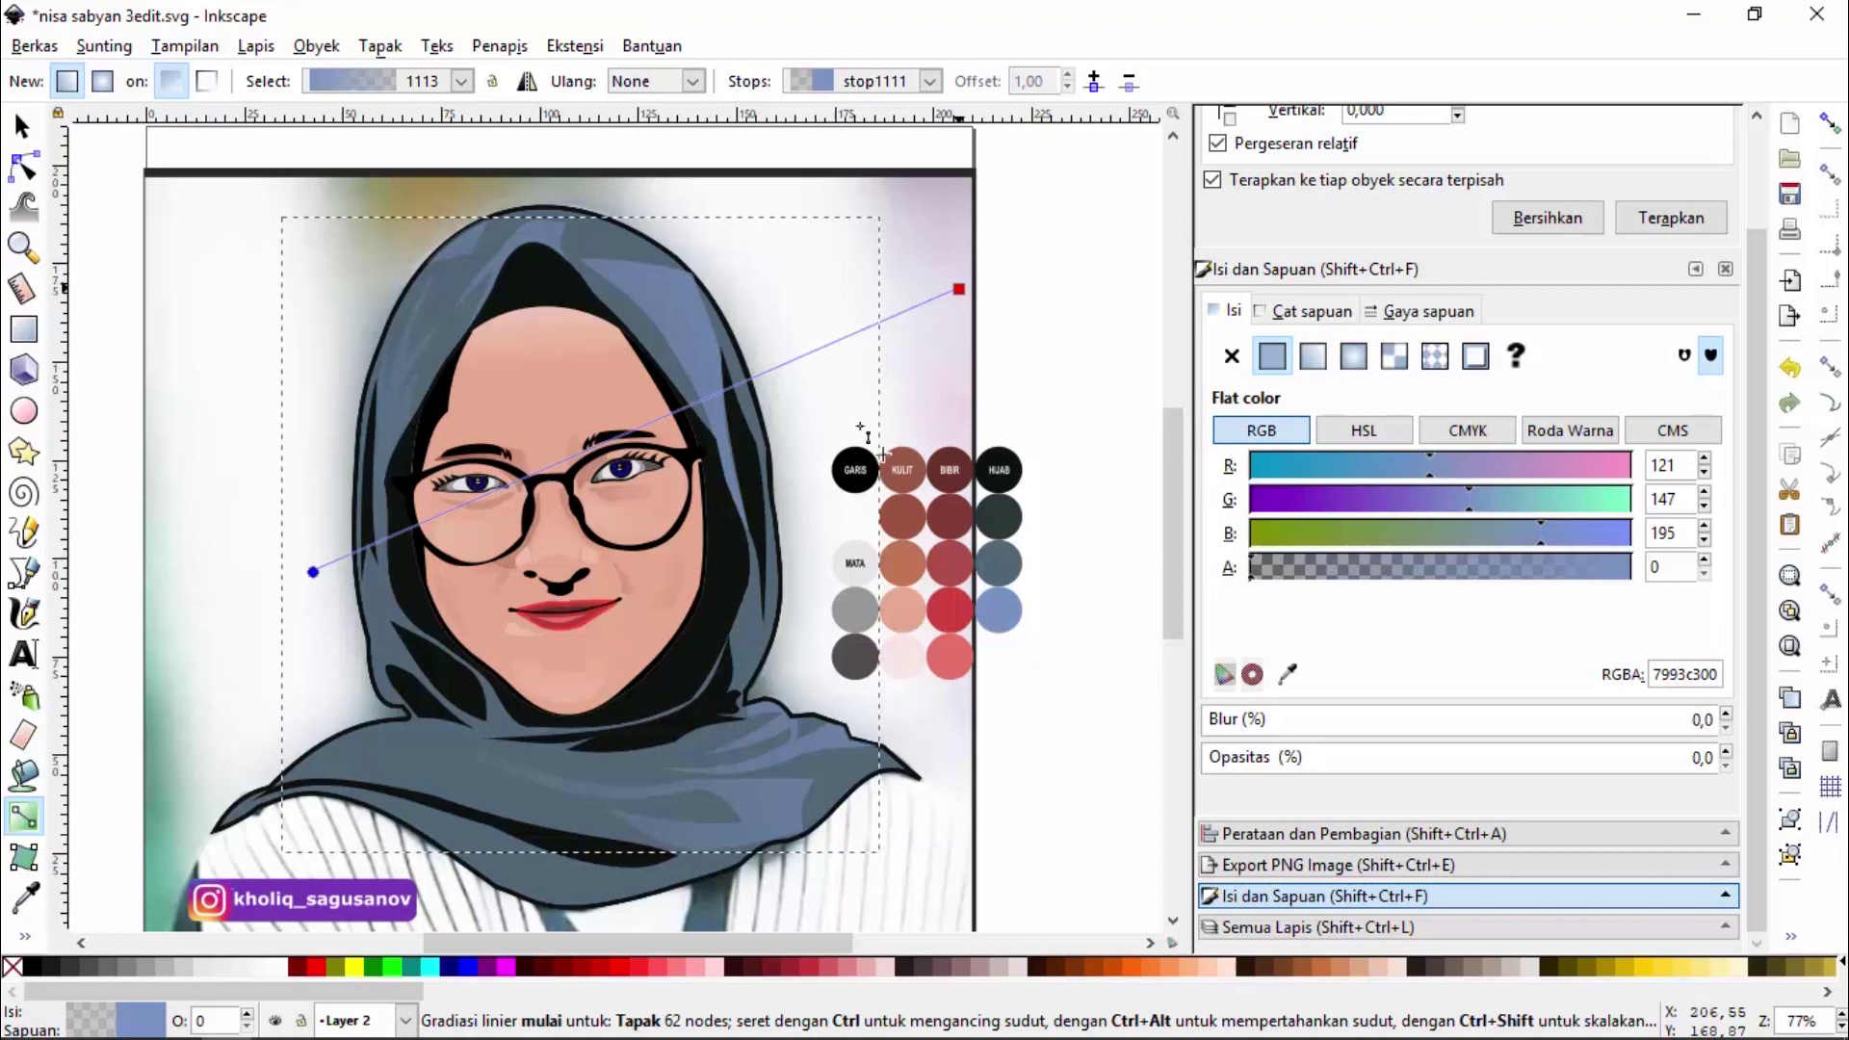
{"action": "mouse_move", "coordinate": [863, 373]}
{"action": "left_mouse_down"}
{"action": "mouse_move", "coordinate": [856, 552]}
{"action": "mouse_move", "coordinate": [858, 408]}
{"action": "left_mouse_up"}
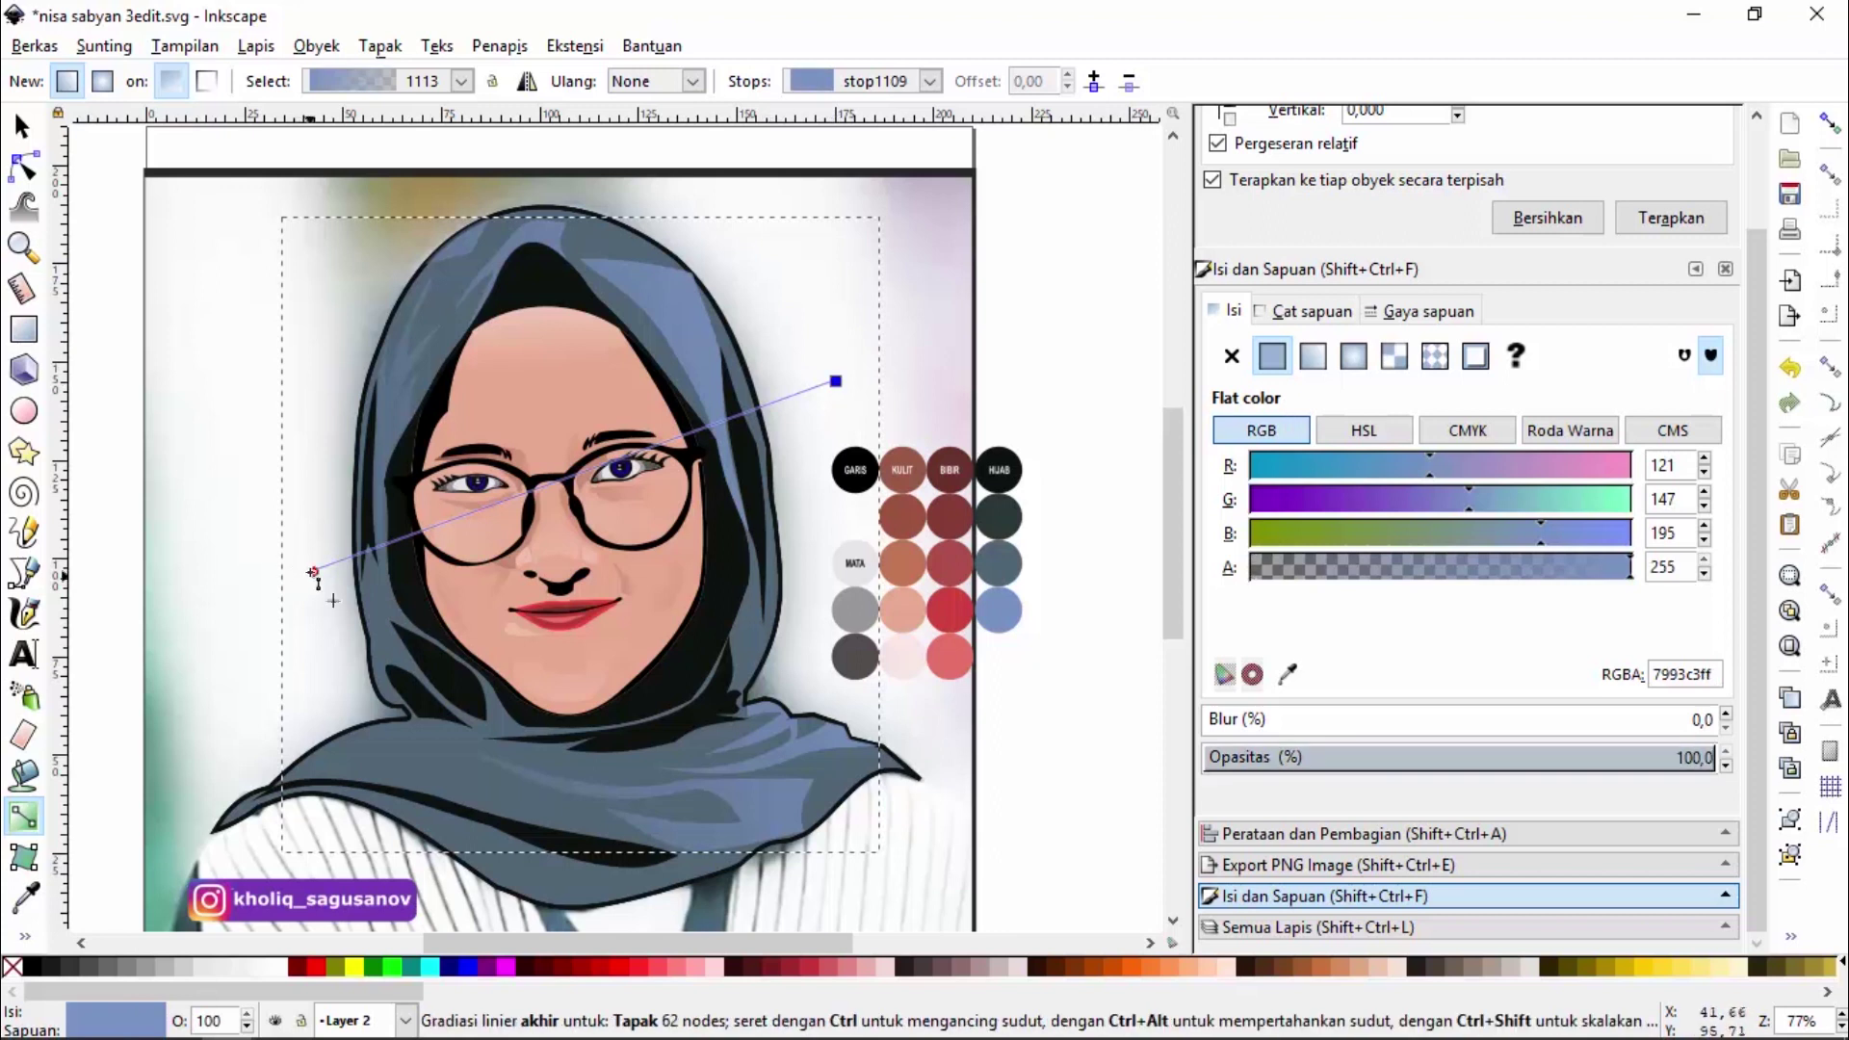
{"action": "mouse_move", "coordinate": [333, 595]}
{"action": "left_mouse_down"}
{"action": "mouse_move", "coordinate": [399, 550]}
{"action": "mouse_move", "coordinate": [314, 620]}
{"action": "mouse_move", "coordinate": [274, 600]}
{"action": "left_mouse_up"}
{"action": "left_click", "coordinate": [836, 382]}
{"action": "left_click_drag", "start_coordinate": [818, 340], "coordinate": [807, 271]}
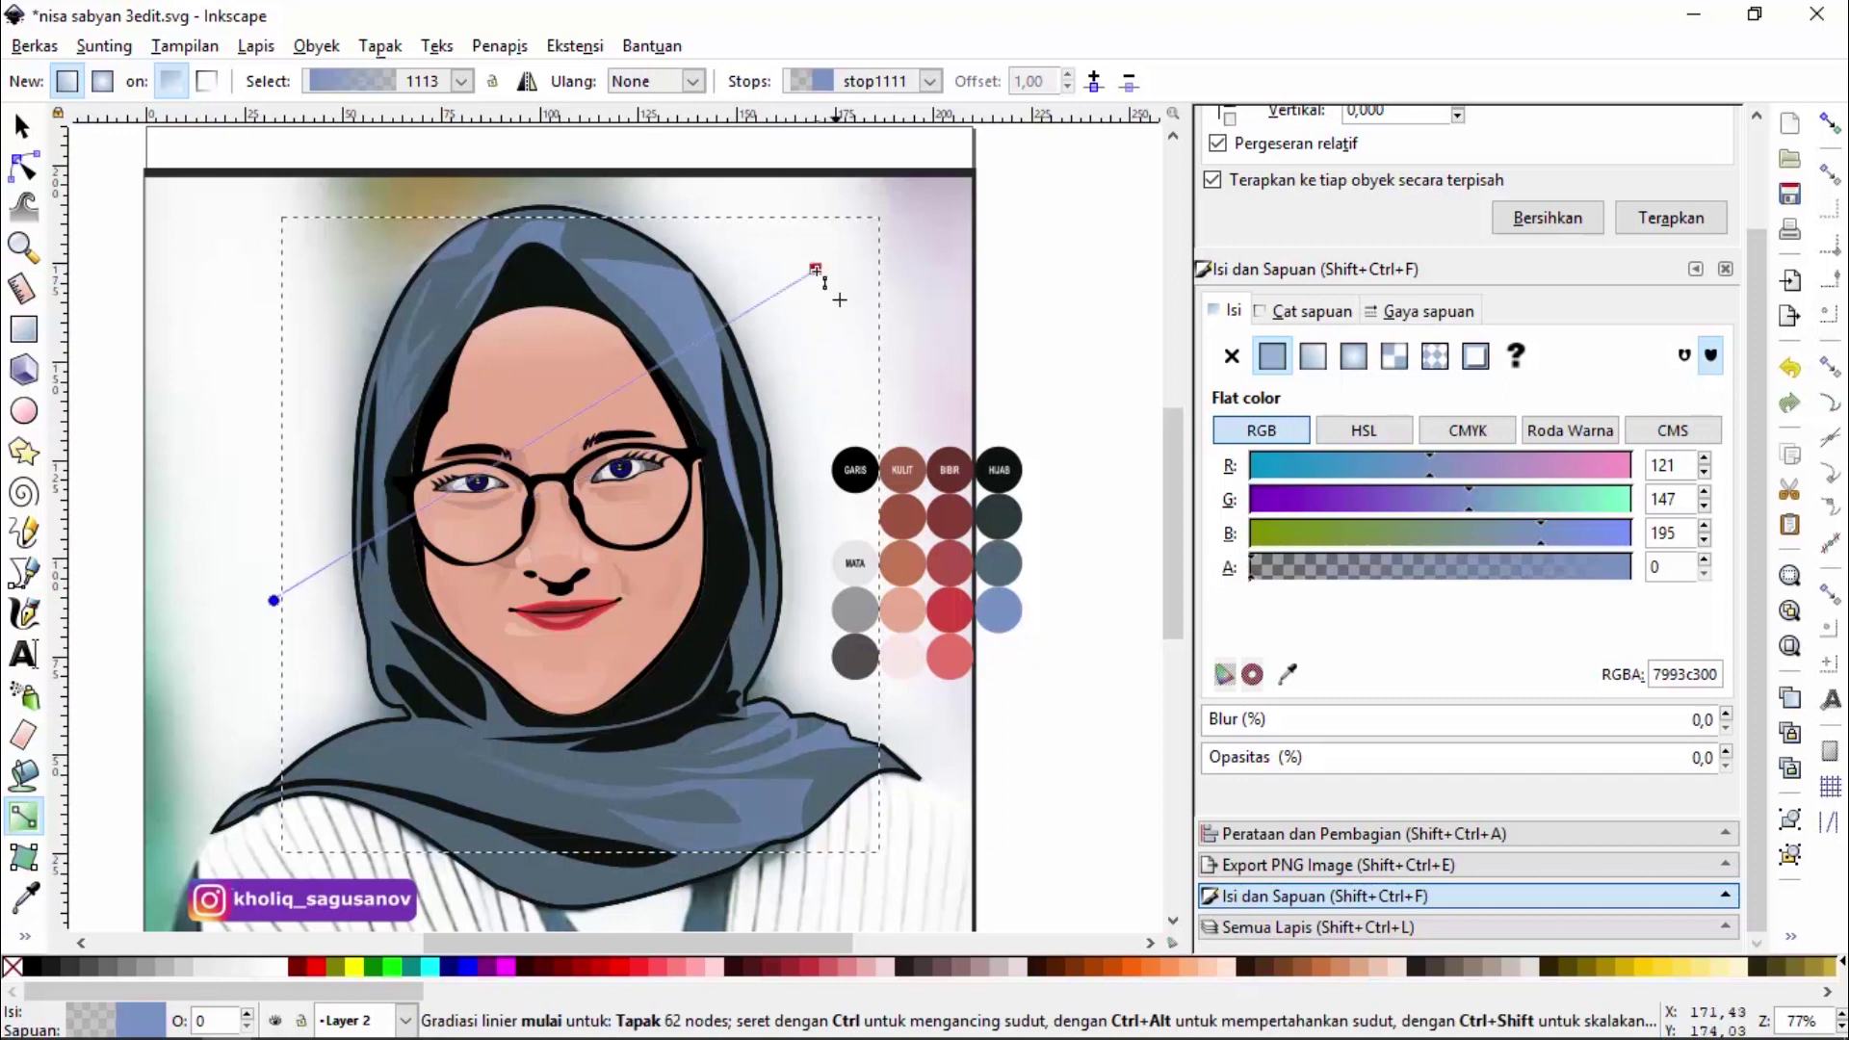
{"action": "mouse_move", "coordinate": [807, 271]}
{"action": "left_mouse_down"}
{"action": "mouse_move", "coordinate": [875, 444]}
{"action": "mouse_move", "coordinate": [877, 417]}
{"action": "left_mouse_up"}
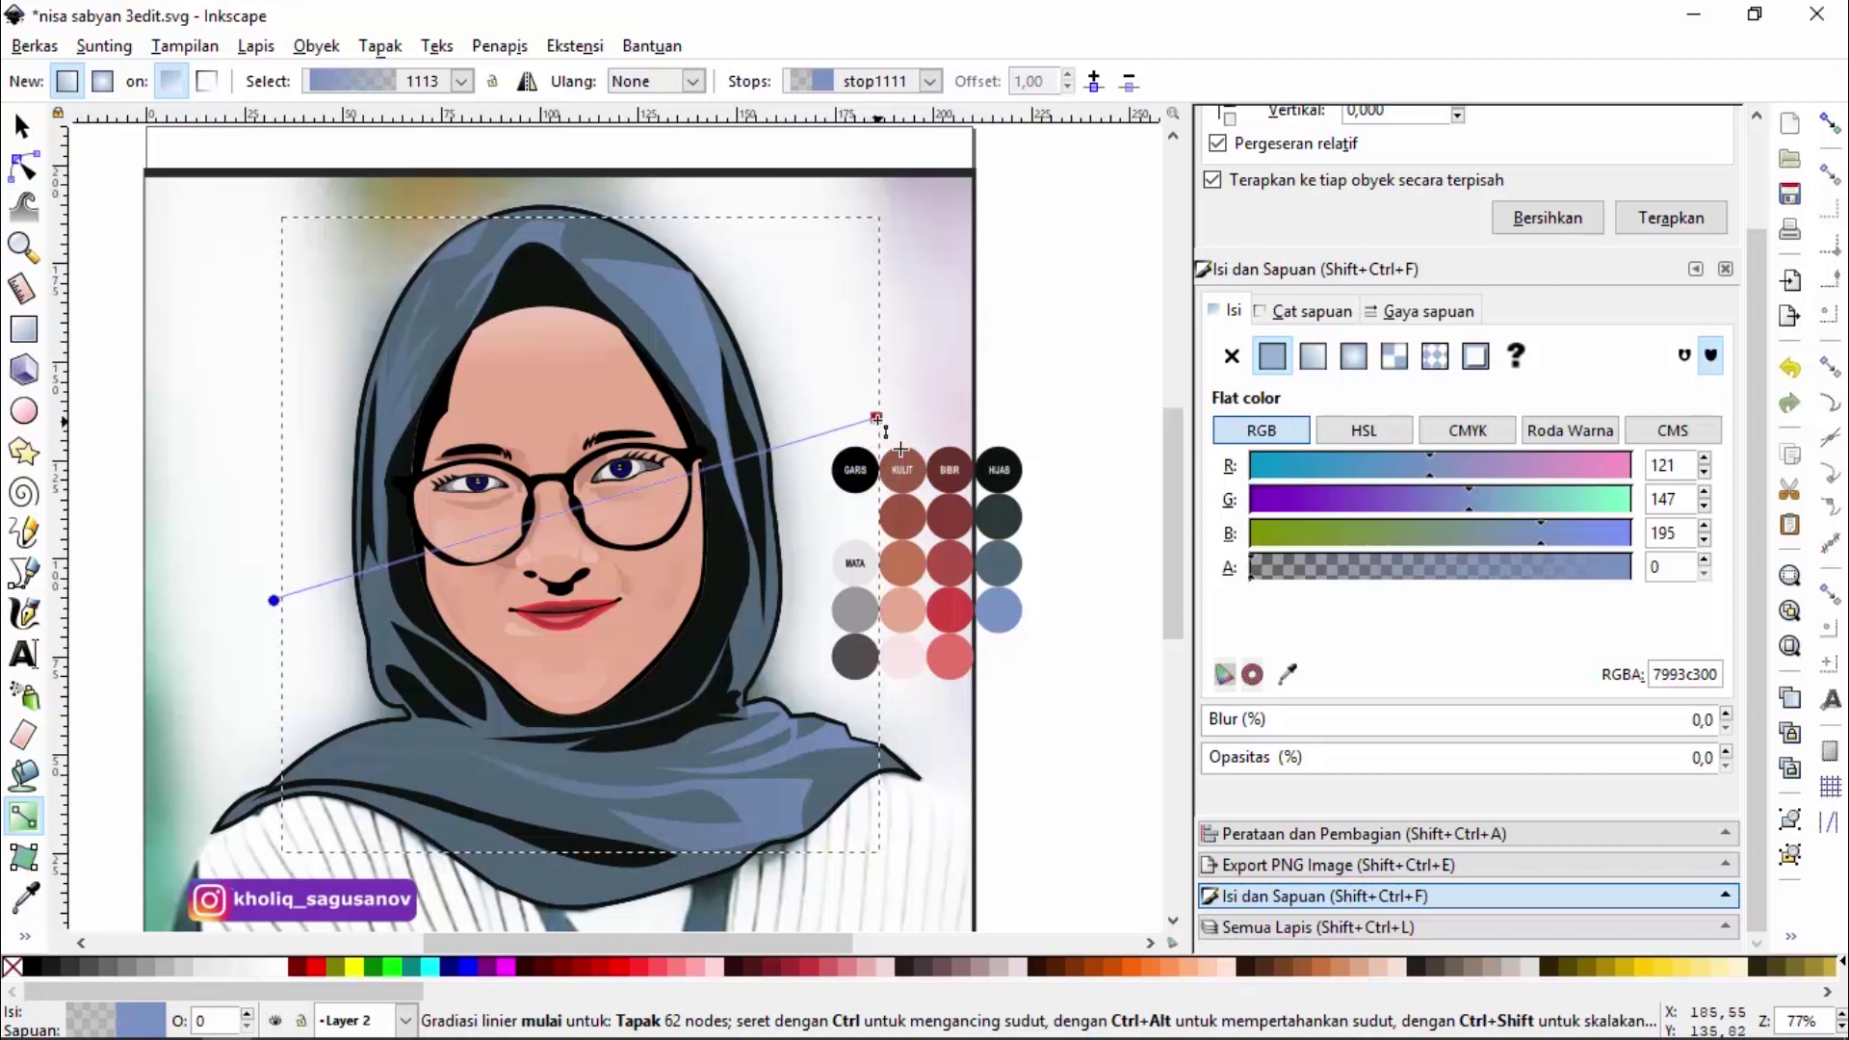
{"action": "key", "text": "Escape"}
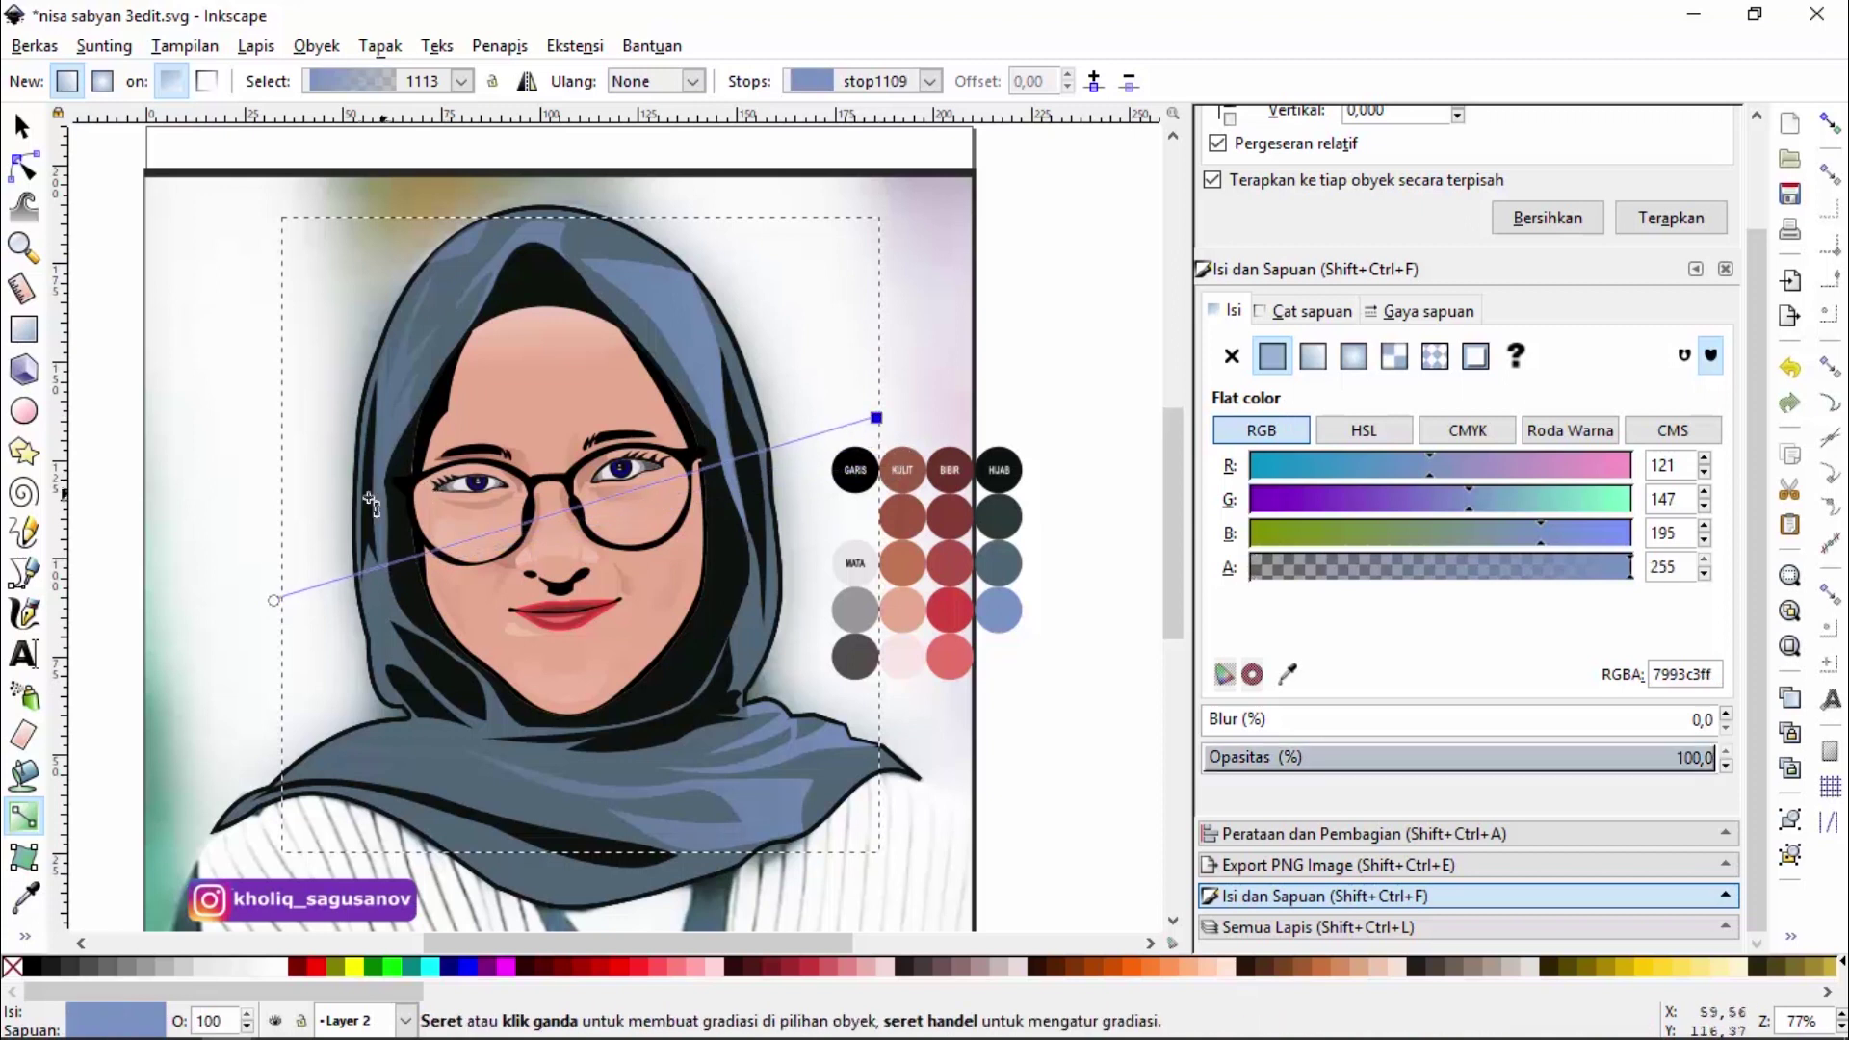
Drop the black shading shape to about 30% opacity, then zoom out to the whole portrait
{"action": "key", "text": "s"}
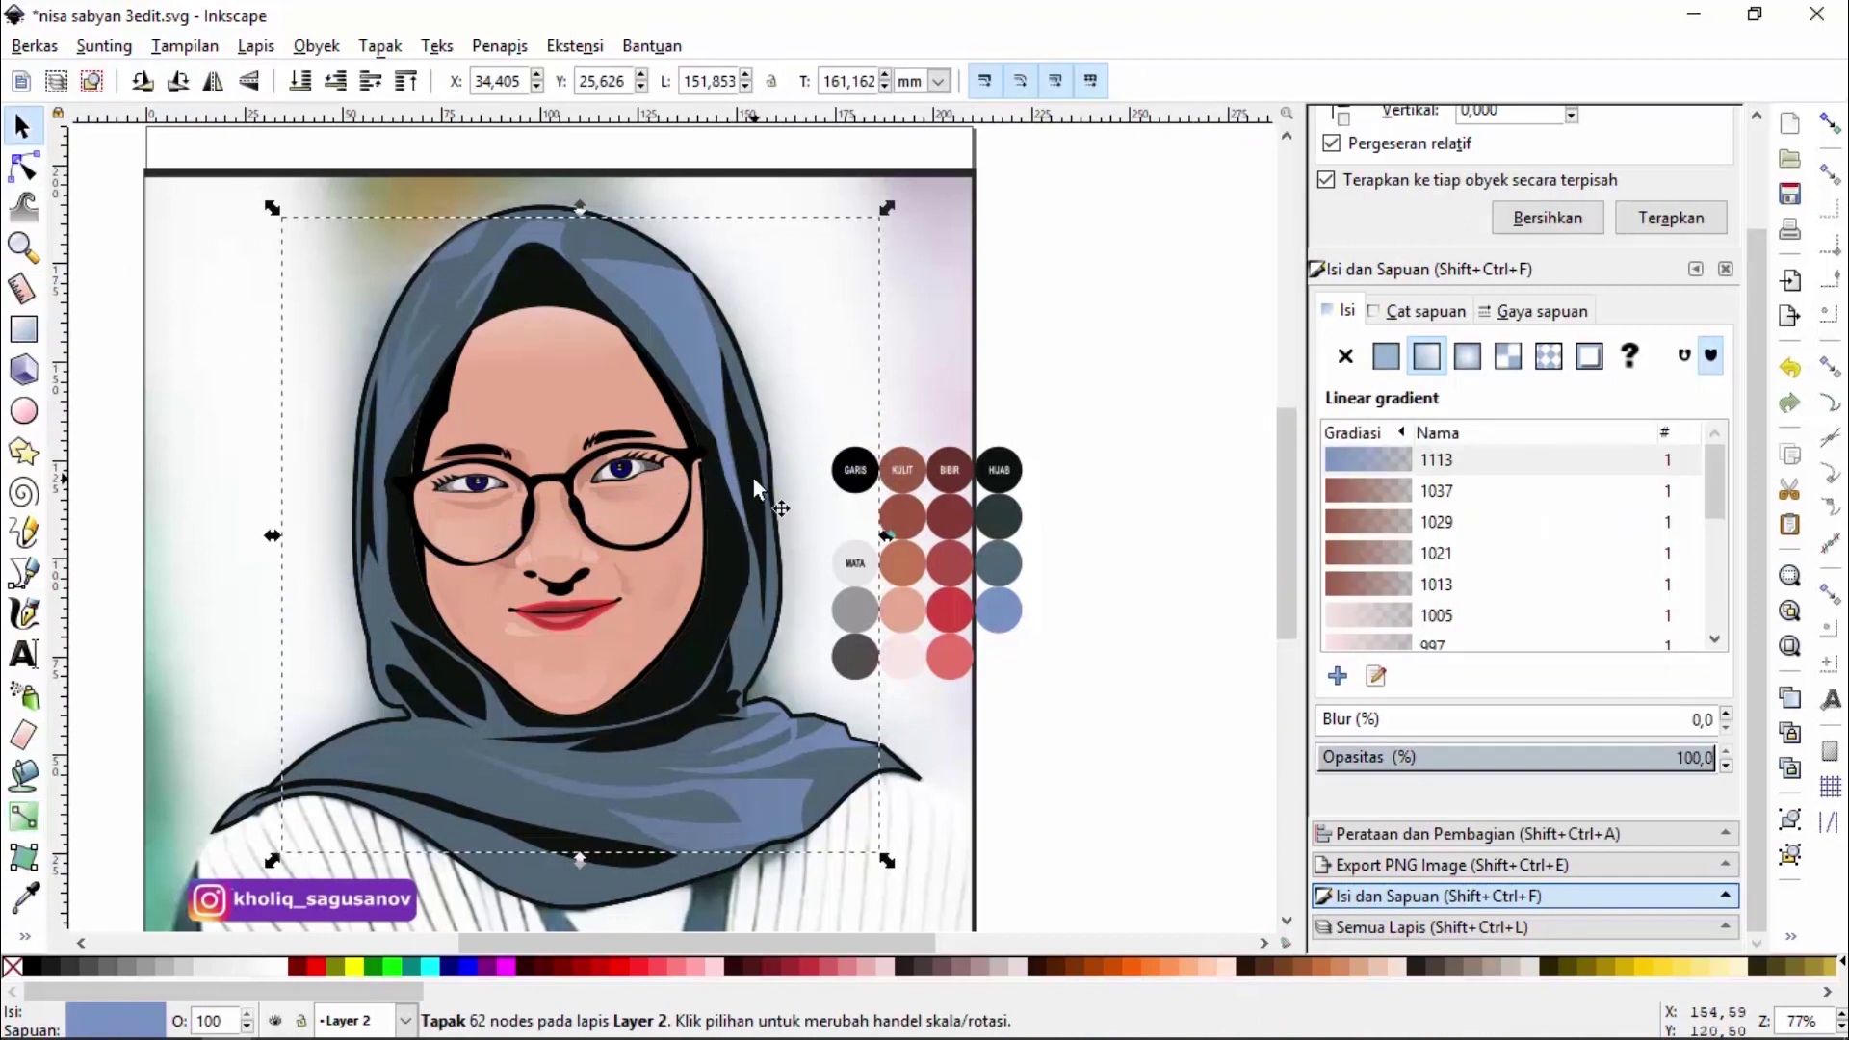
{"action": "left_click", "coordinate": [754, 478]}
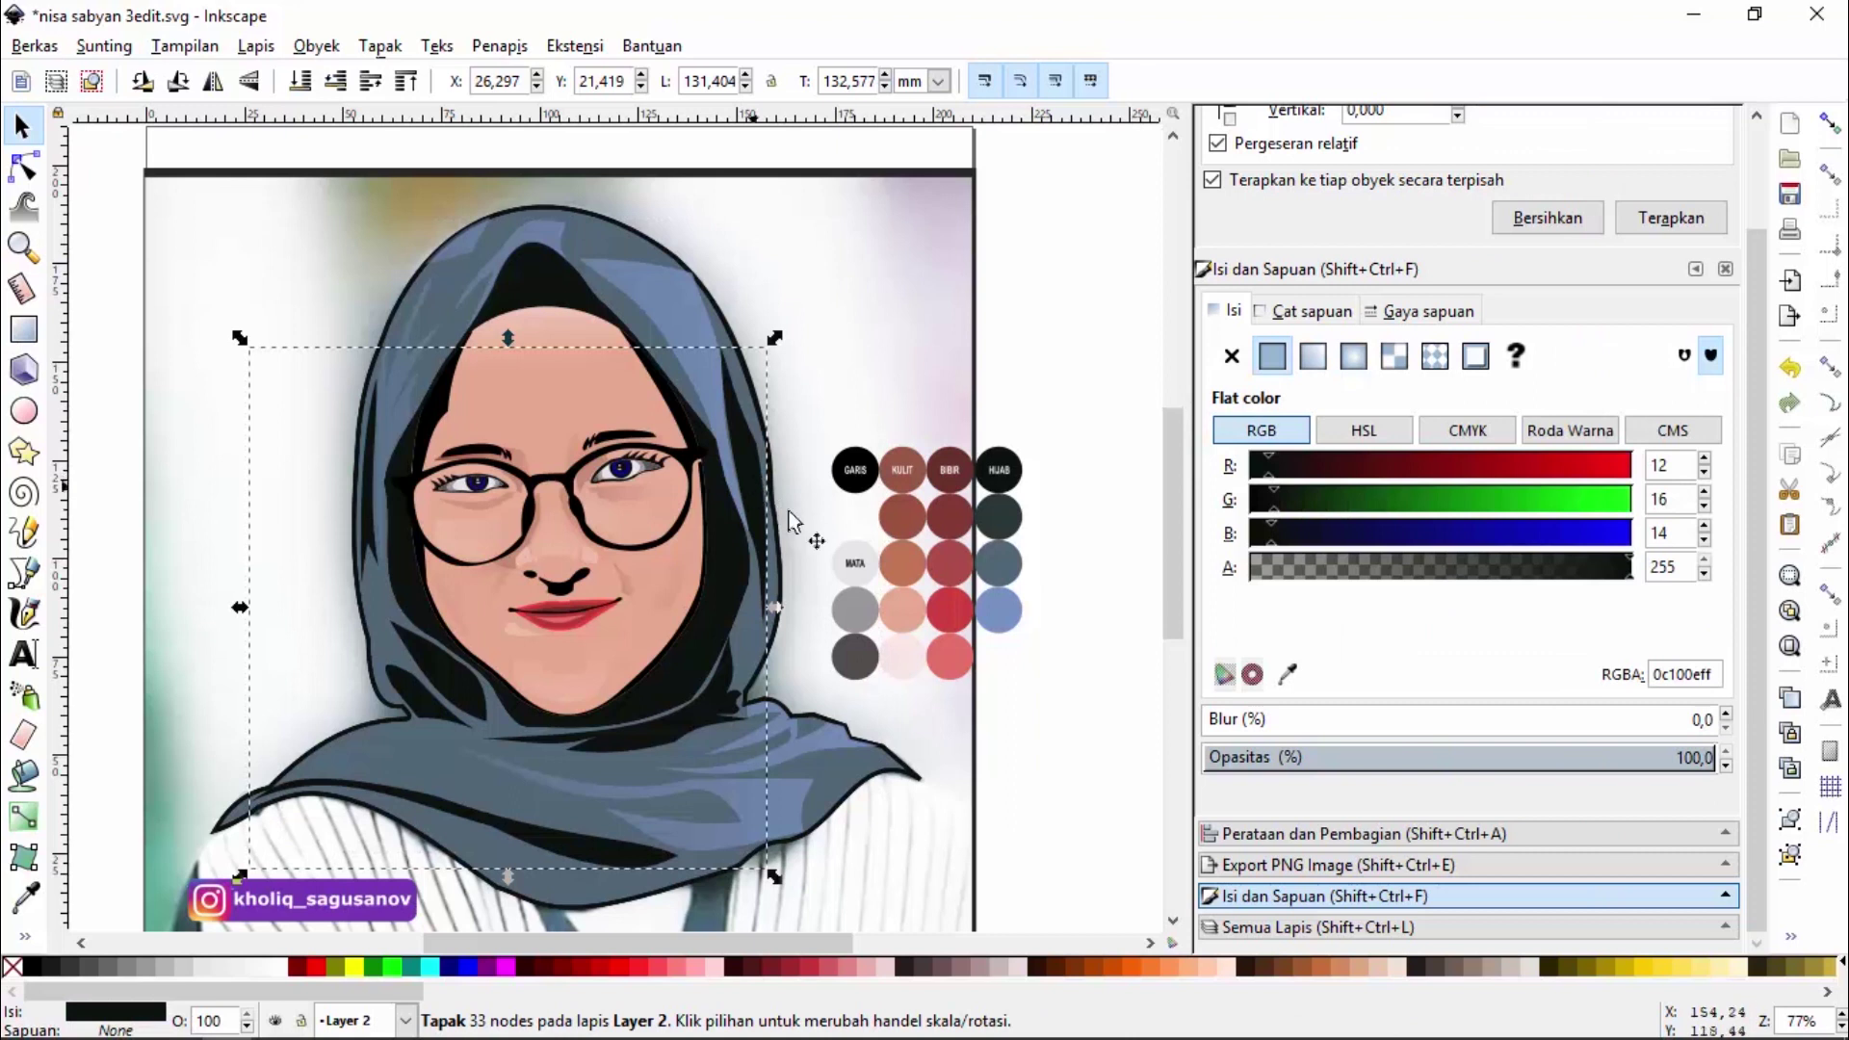
{"action": "left_click_drag", "start_coordinate": [1457, 765], "coordinate": [1359, 768]}
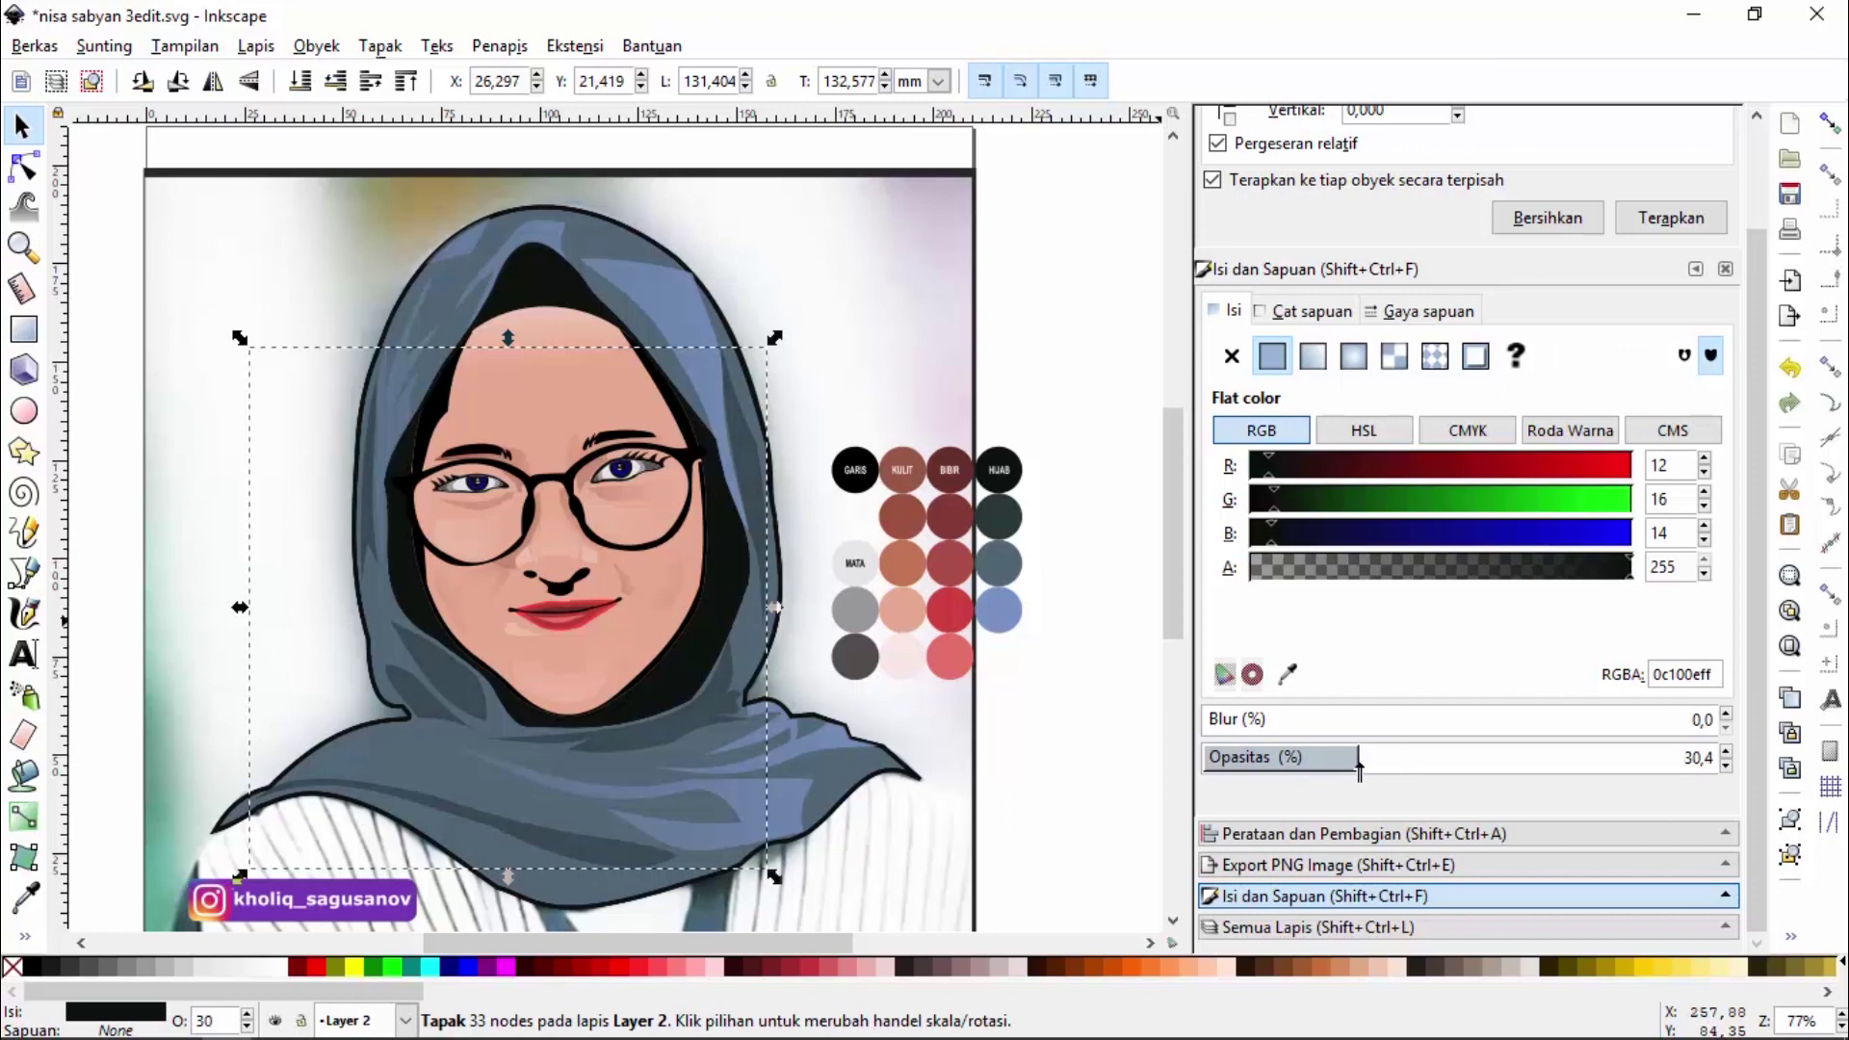
{"action": "left_click", "coordinate": [1045, 431]}
{"action": "left_click", "coordinate": [21, 247]}
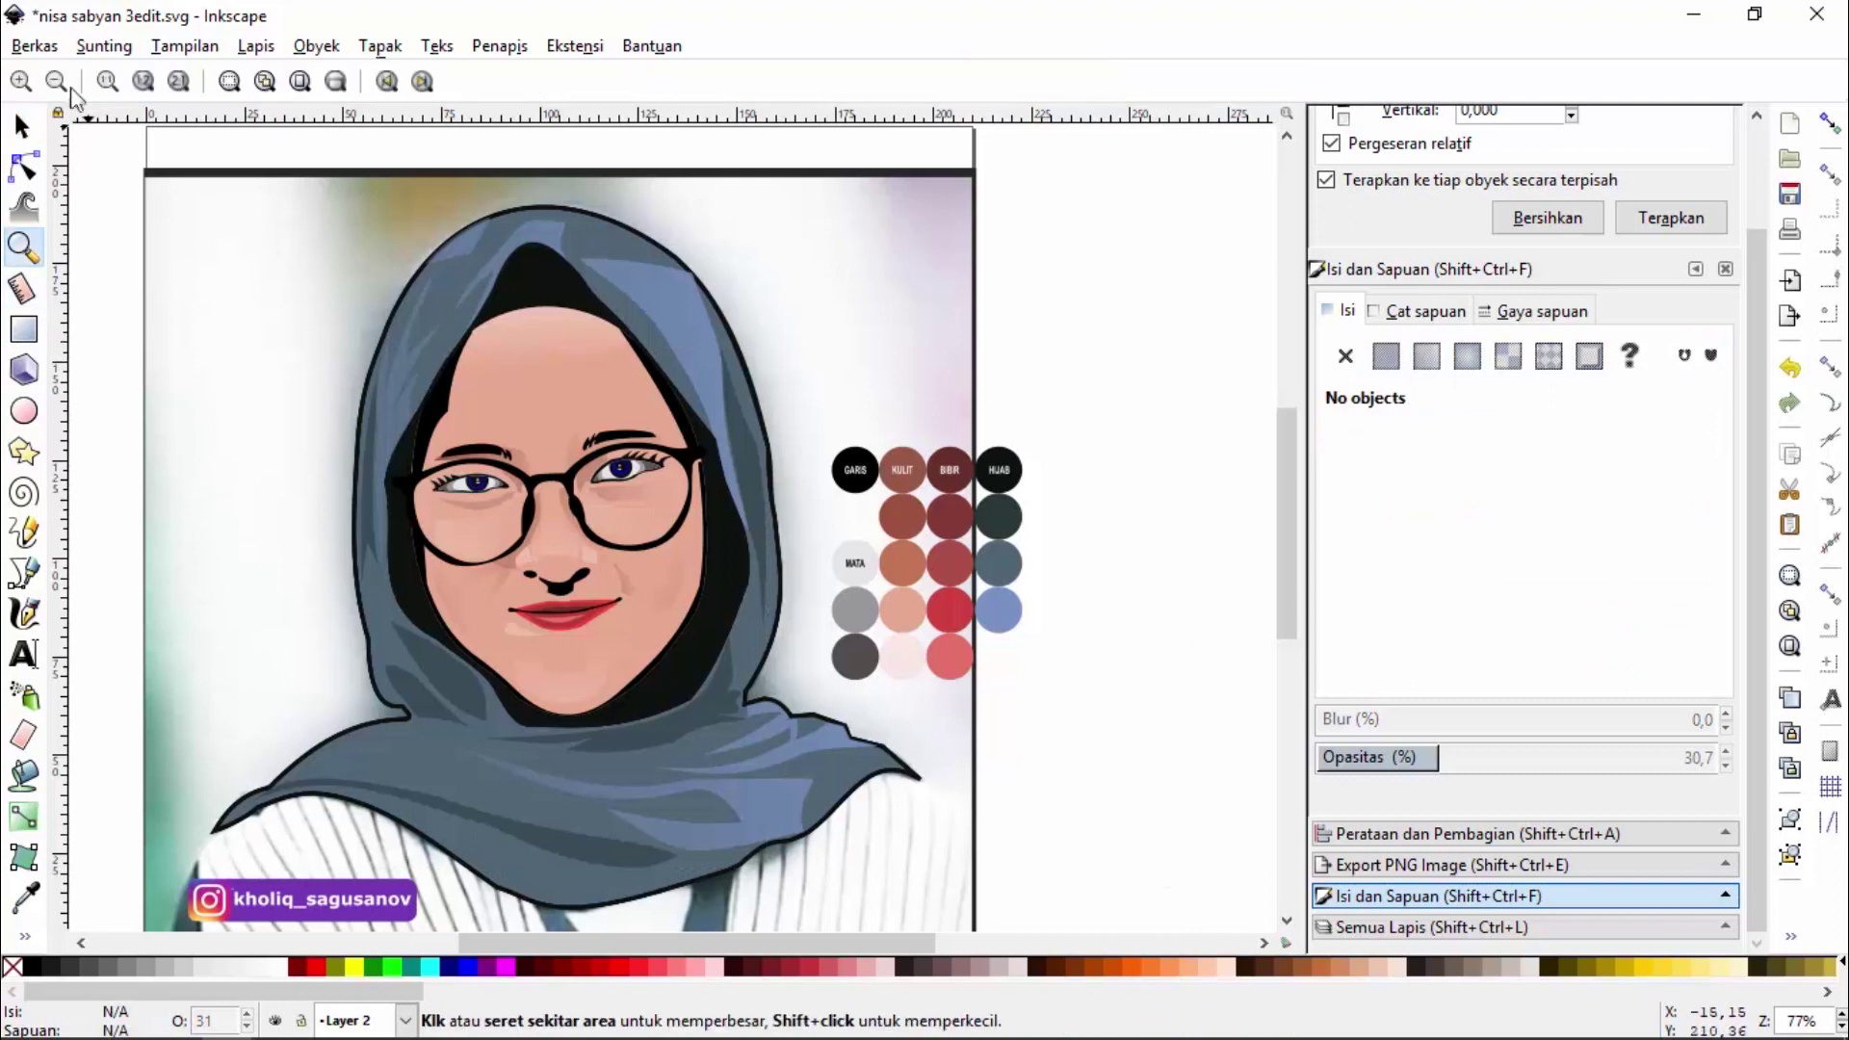
{"action": "left_click", "coordinate": [56, 81]}
Draw a closed outline from the bottom-left corner along the hijab edge to the bottom-right corner
{"action": "left_click_drag", "start_coordinate": [337, 544], "coordinate": [900, 812]}
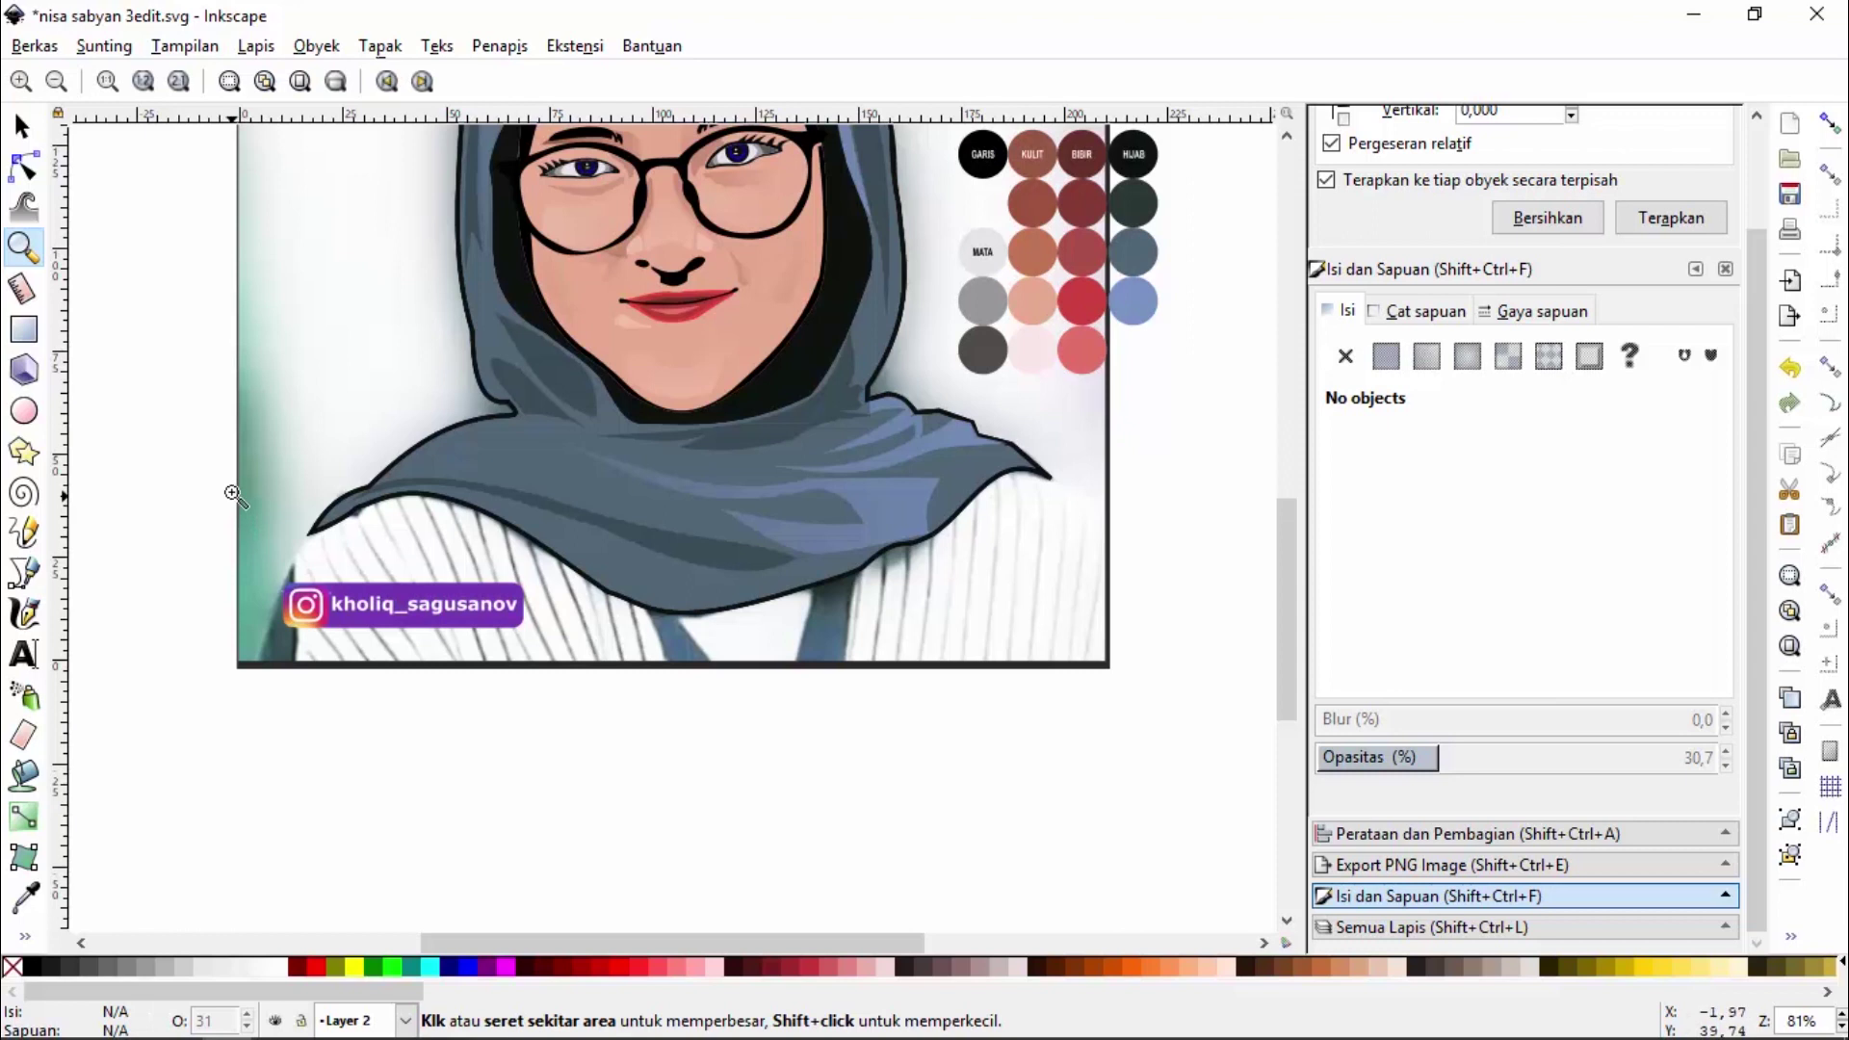
{"action": "left_click", "coordinate": [23, 575]}
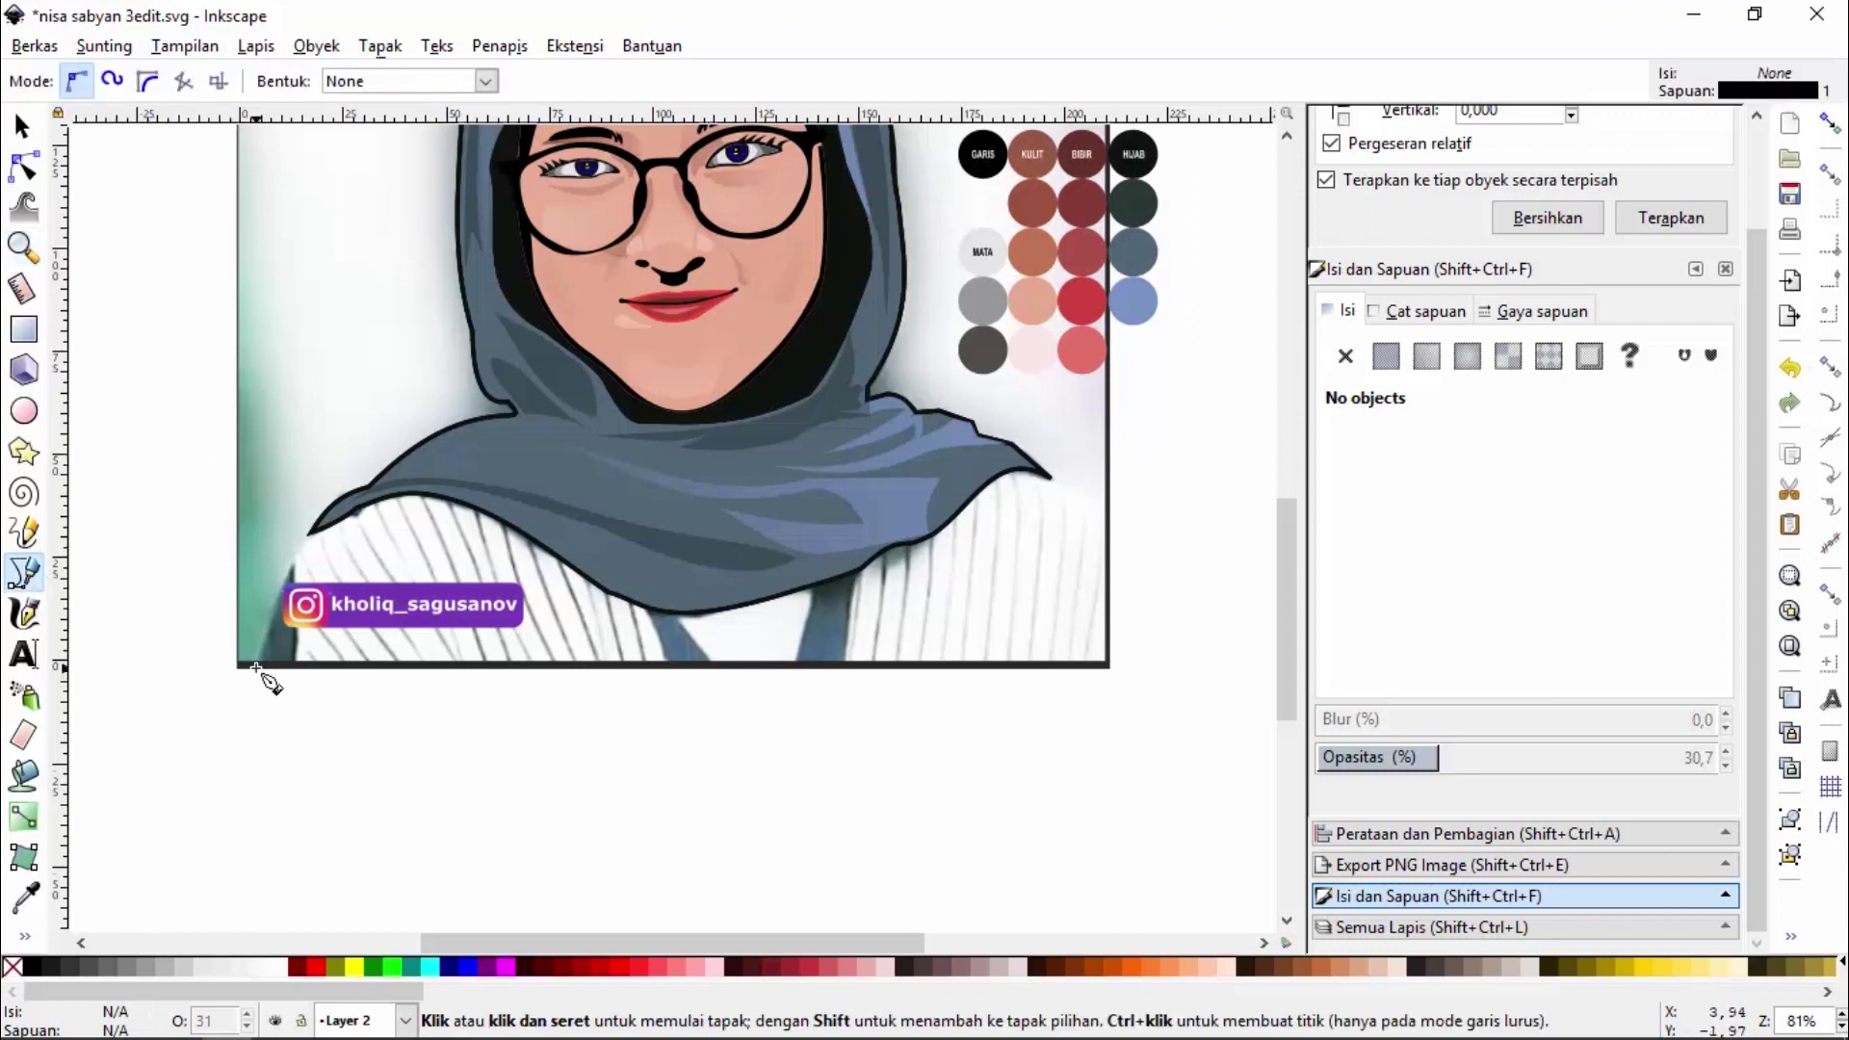
{"action": "left_click", "coordinate": [256, 668]}
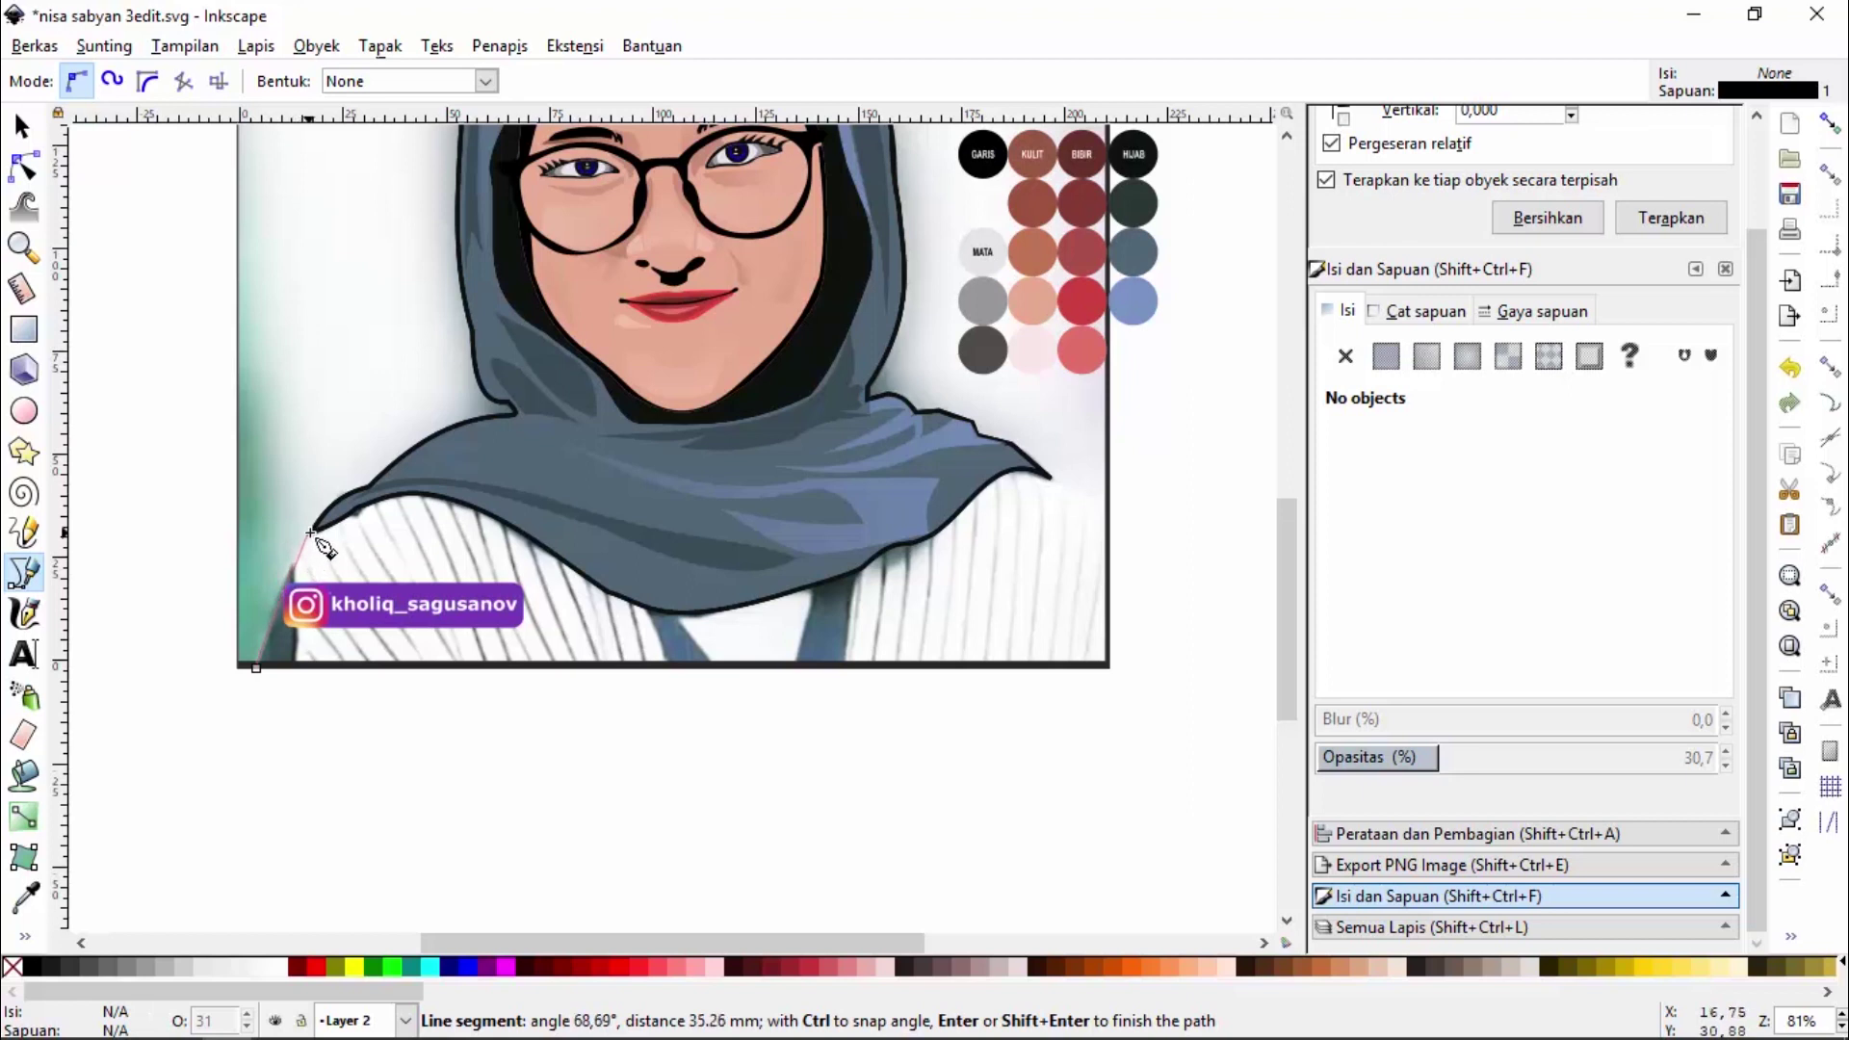
{"action": "left_click", "coordinate": [313, 532]}
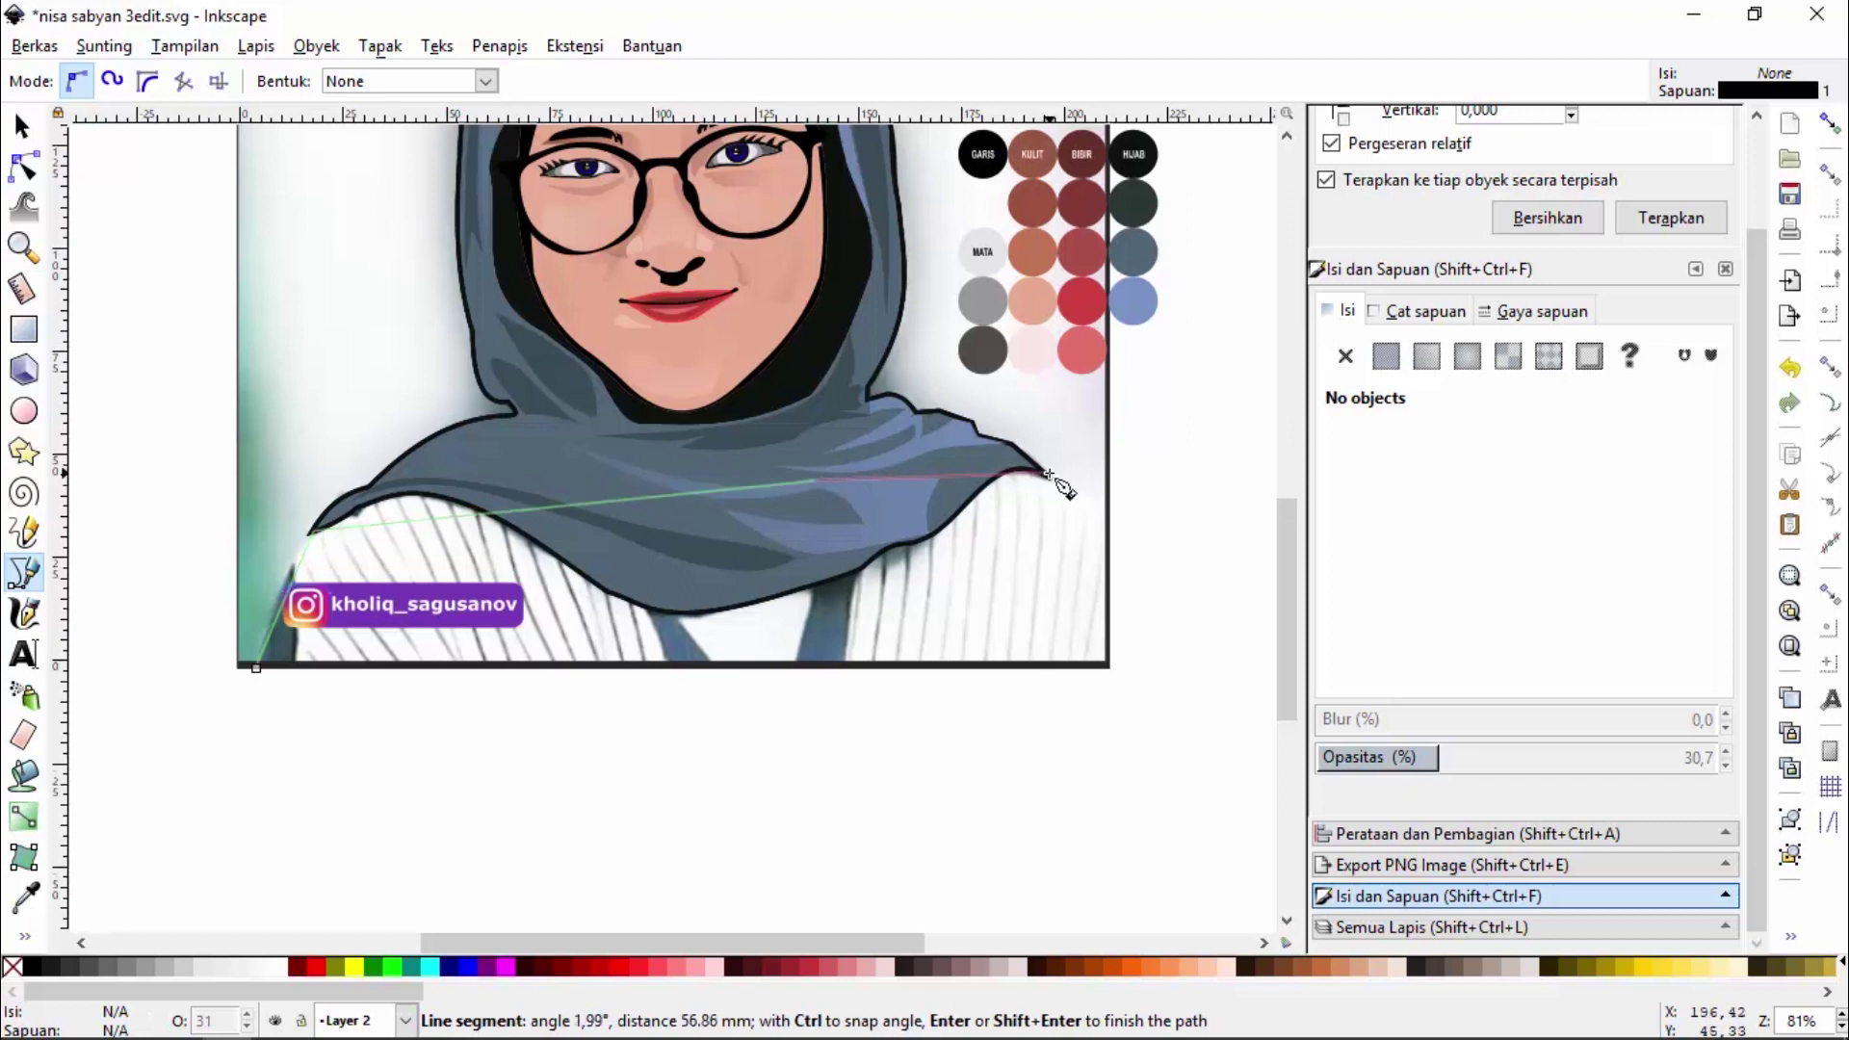
{"action": "left_click", "coordinate": [1011, 457]}
{"action": "left_click", "coordinate": [1049, 475]}
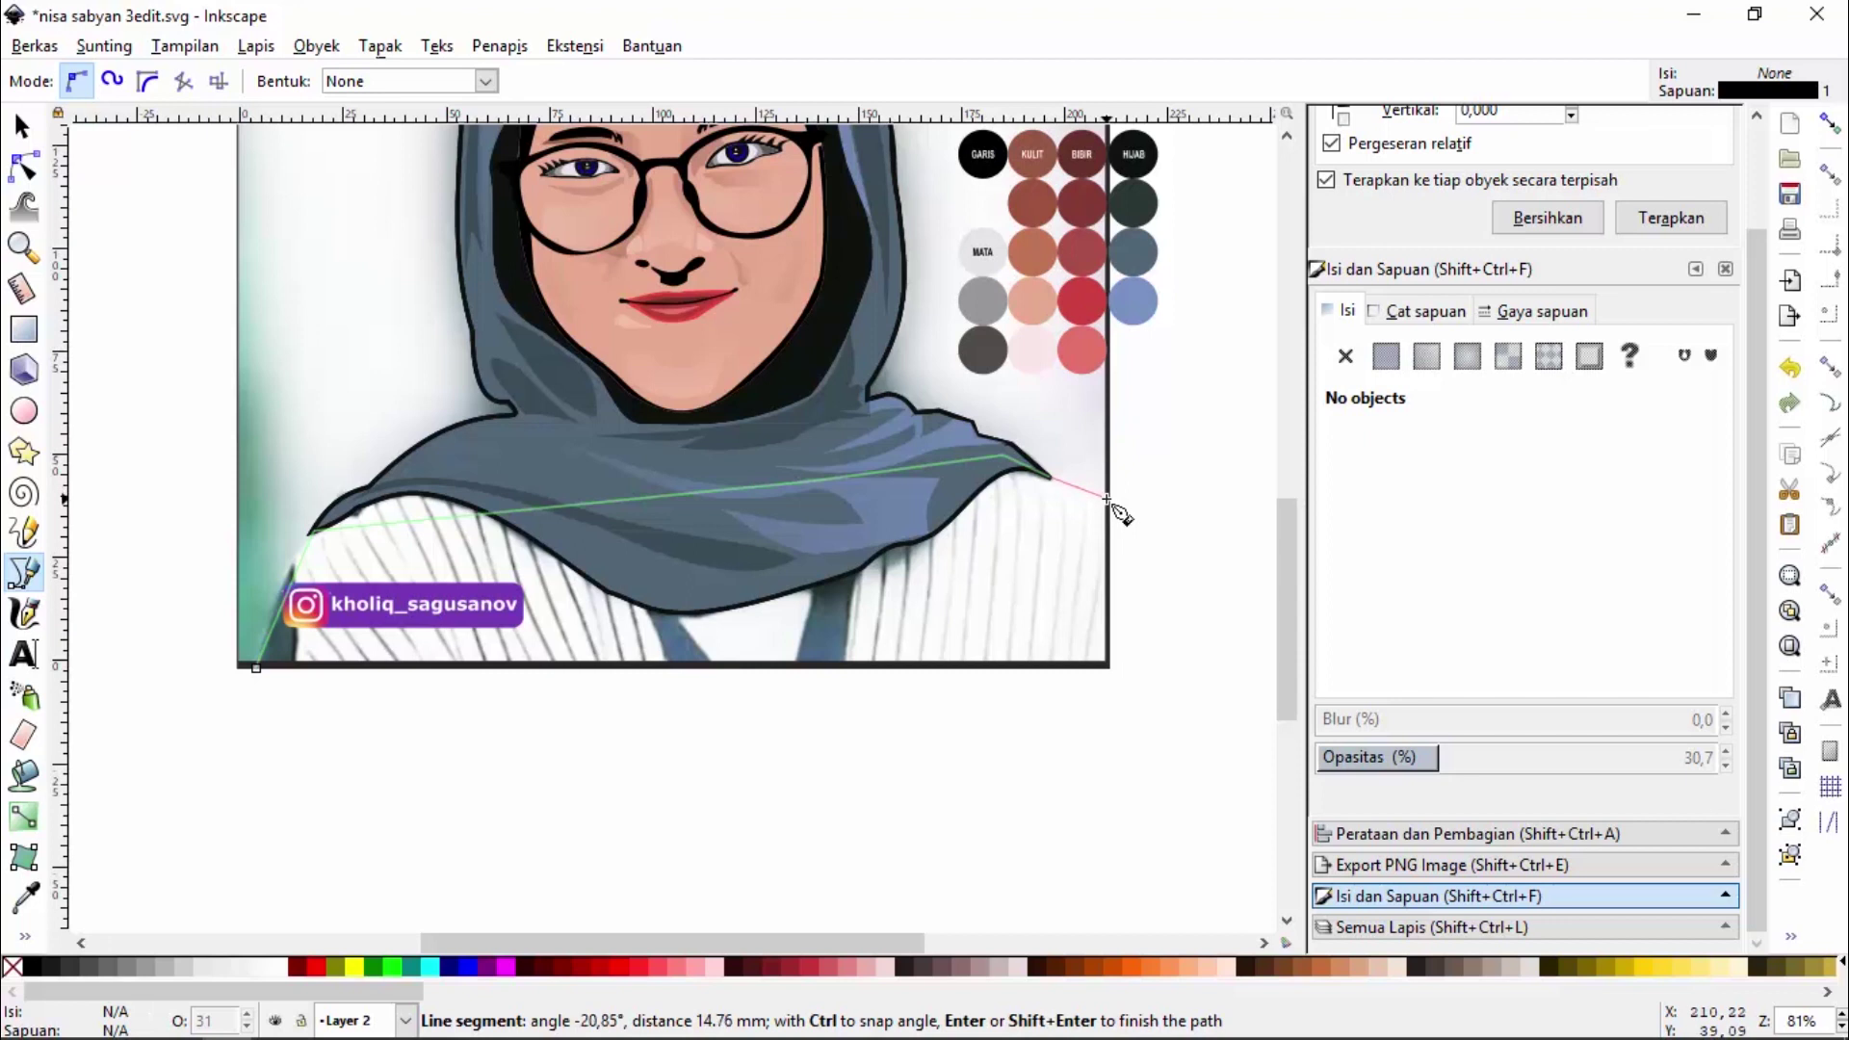
{"action": "left_click", "coordinate": [1107, 498]}
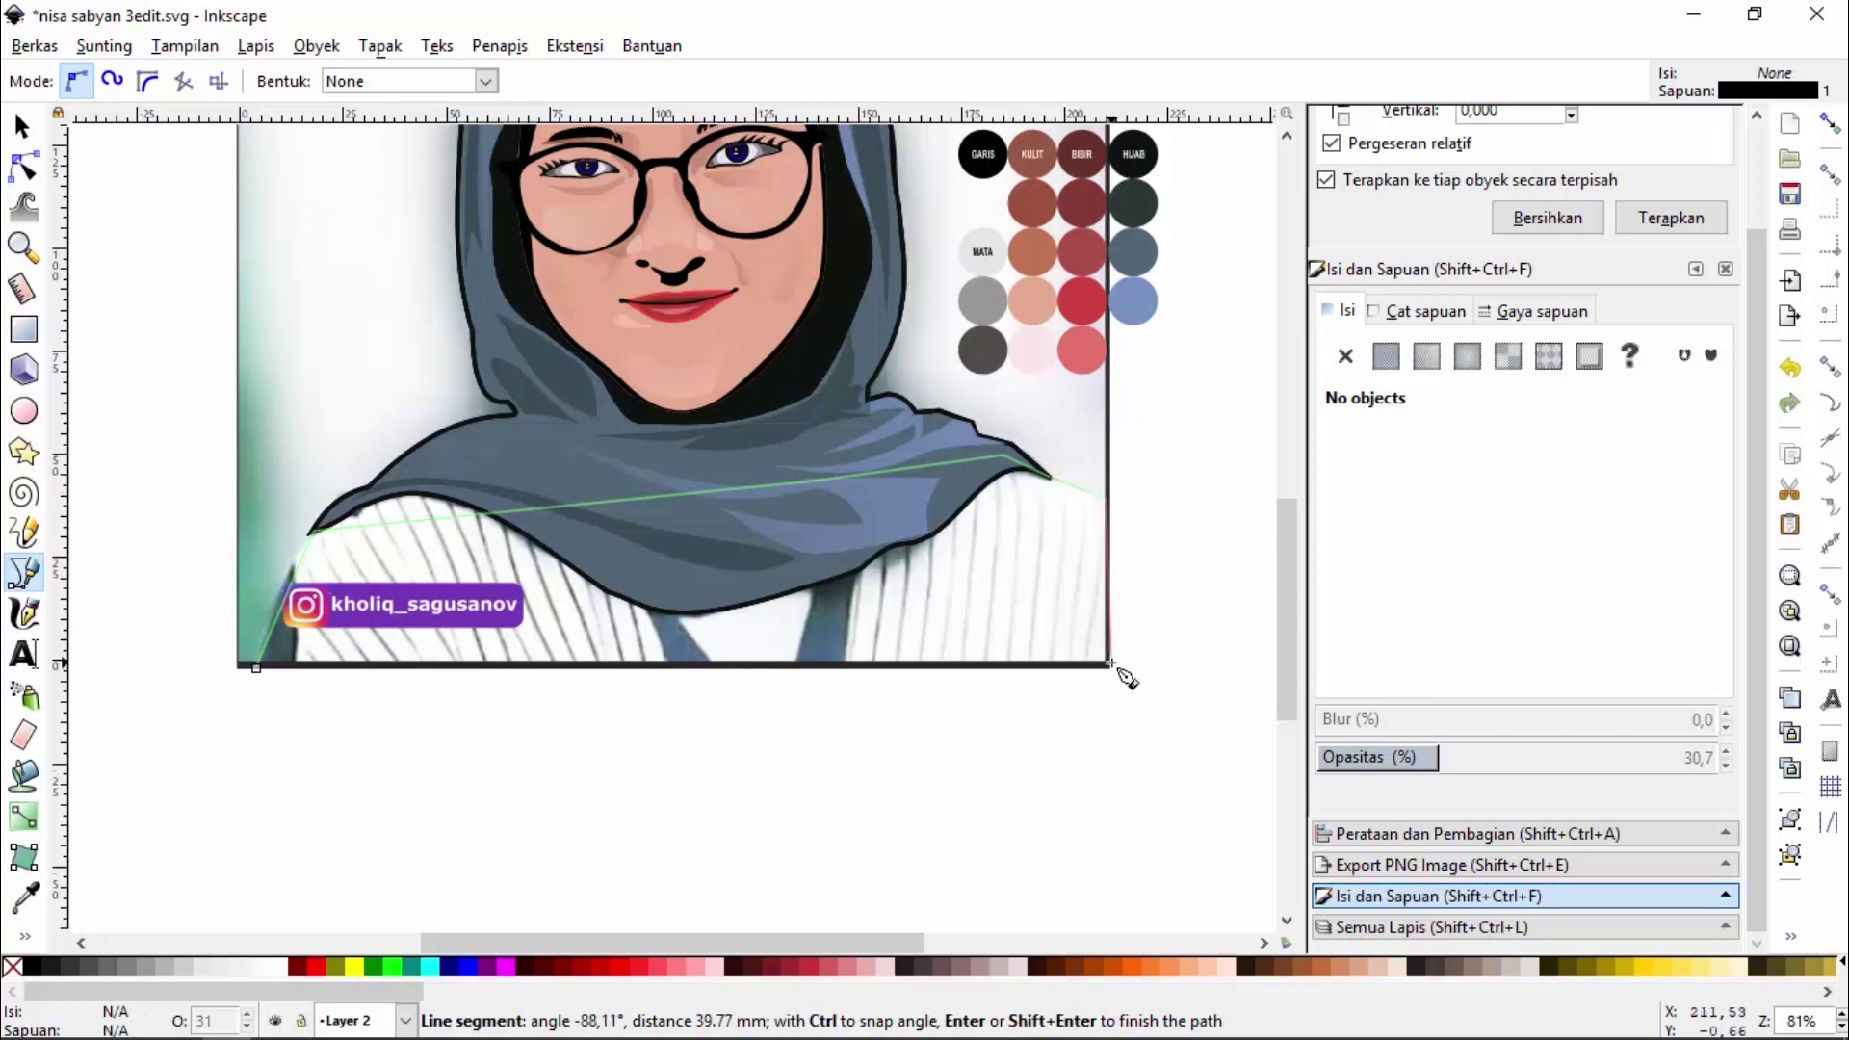
{"action": "left_click", "coordinate": [1107, 665]}
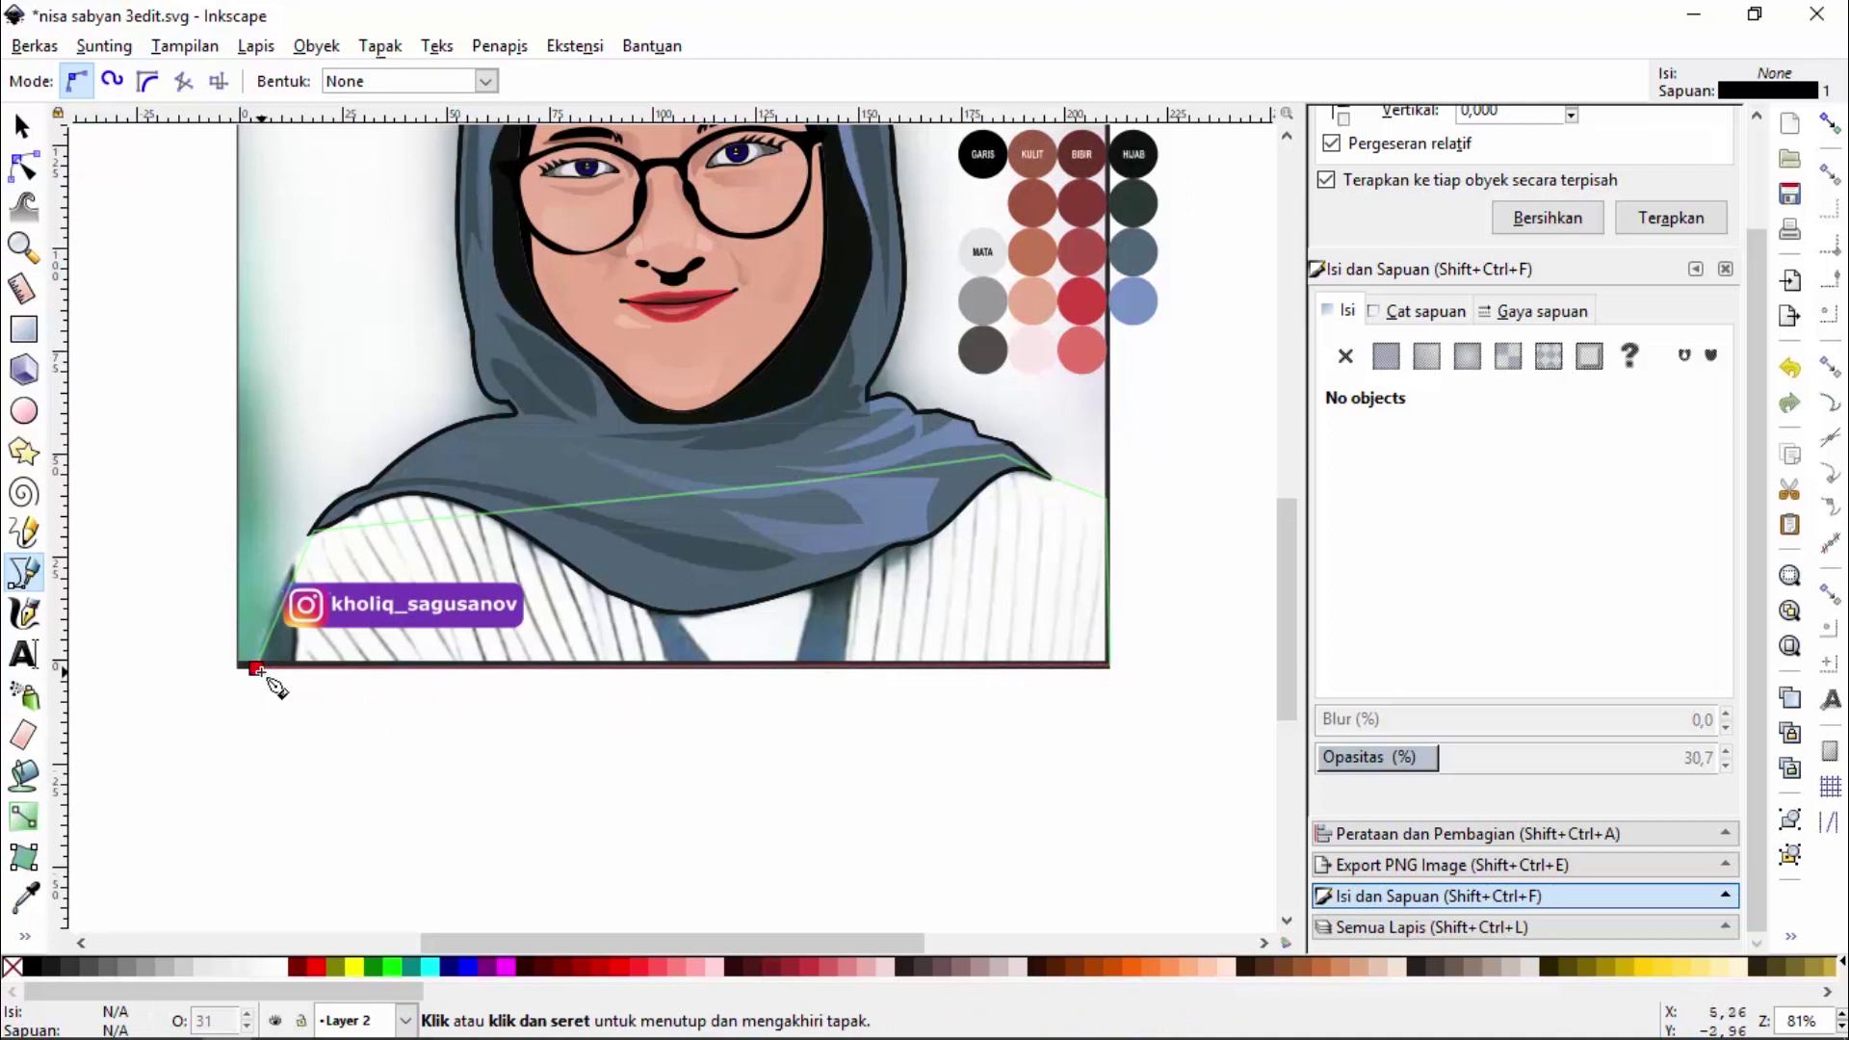
{"action": "left_click", "coordinate": [254, 667]}
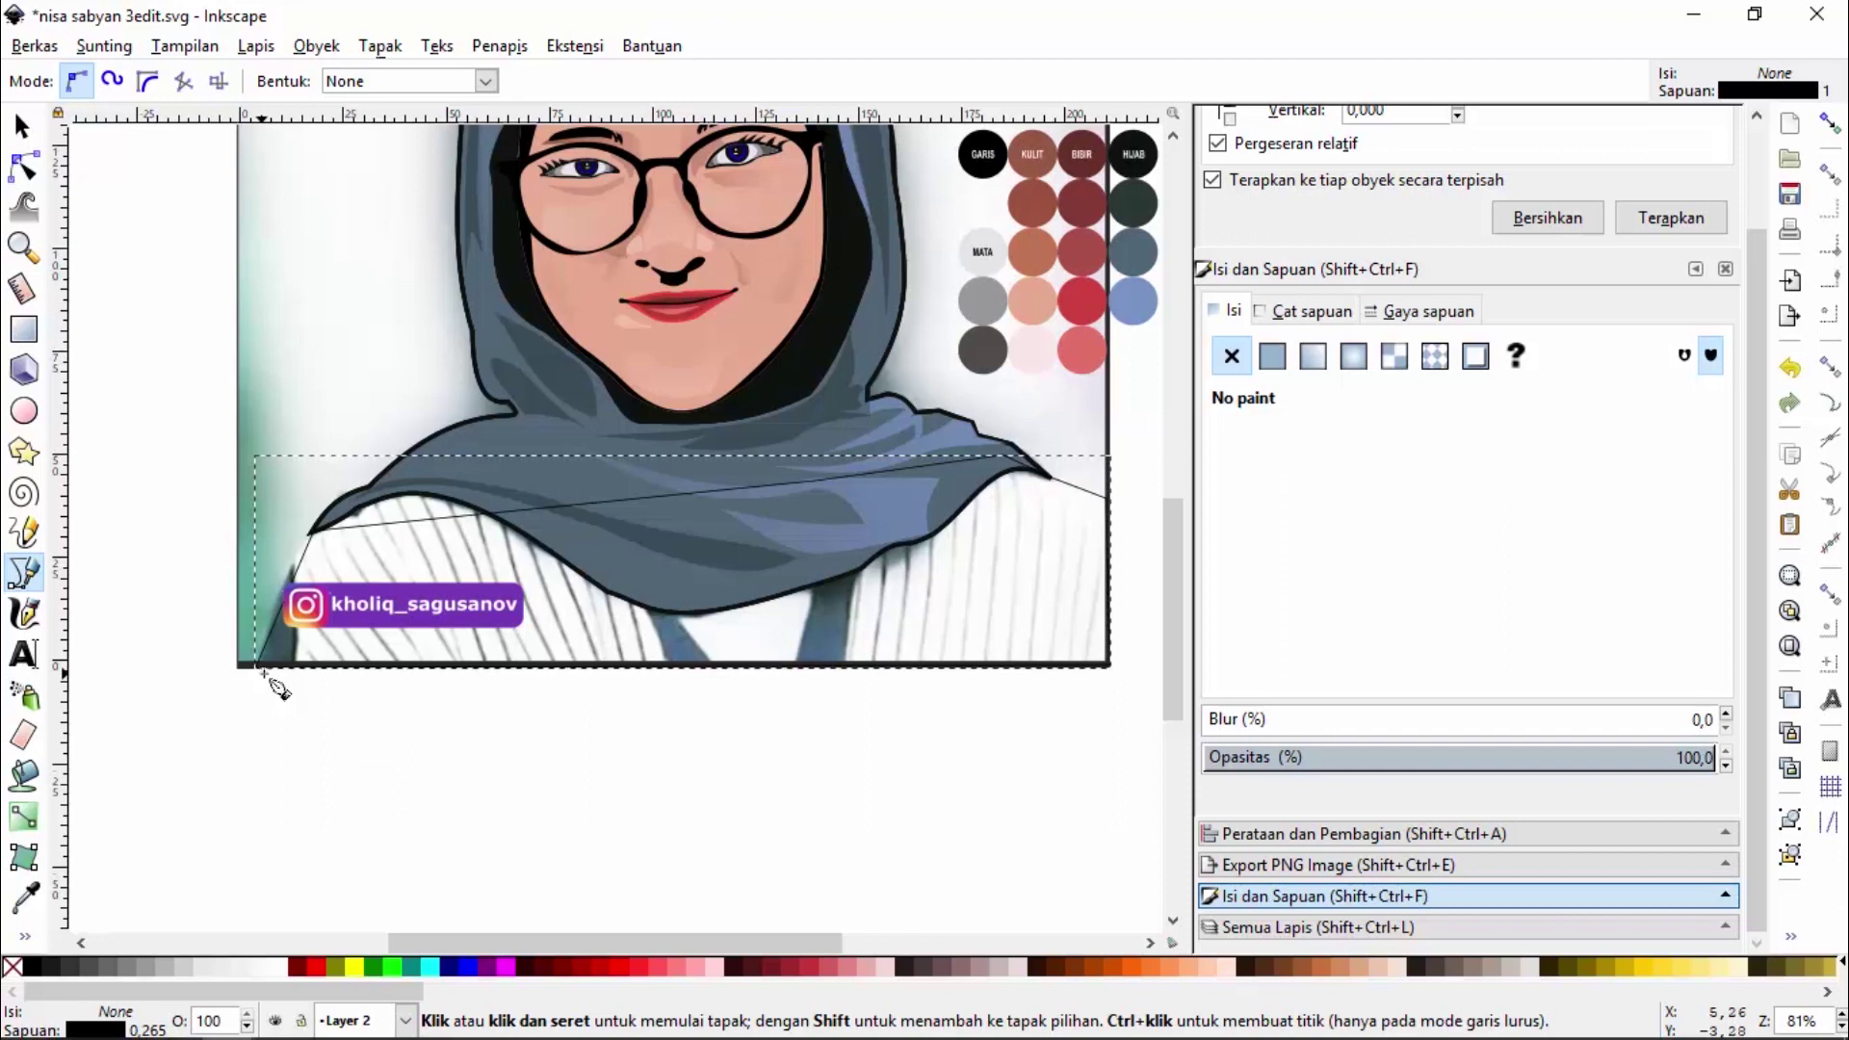
{"action": "left_click", "coordinate": [24, 167]}
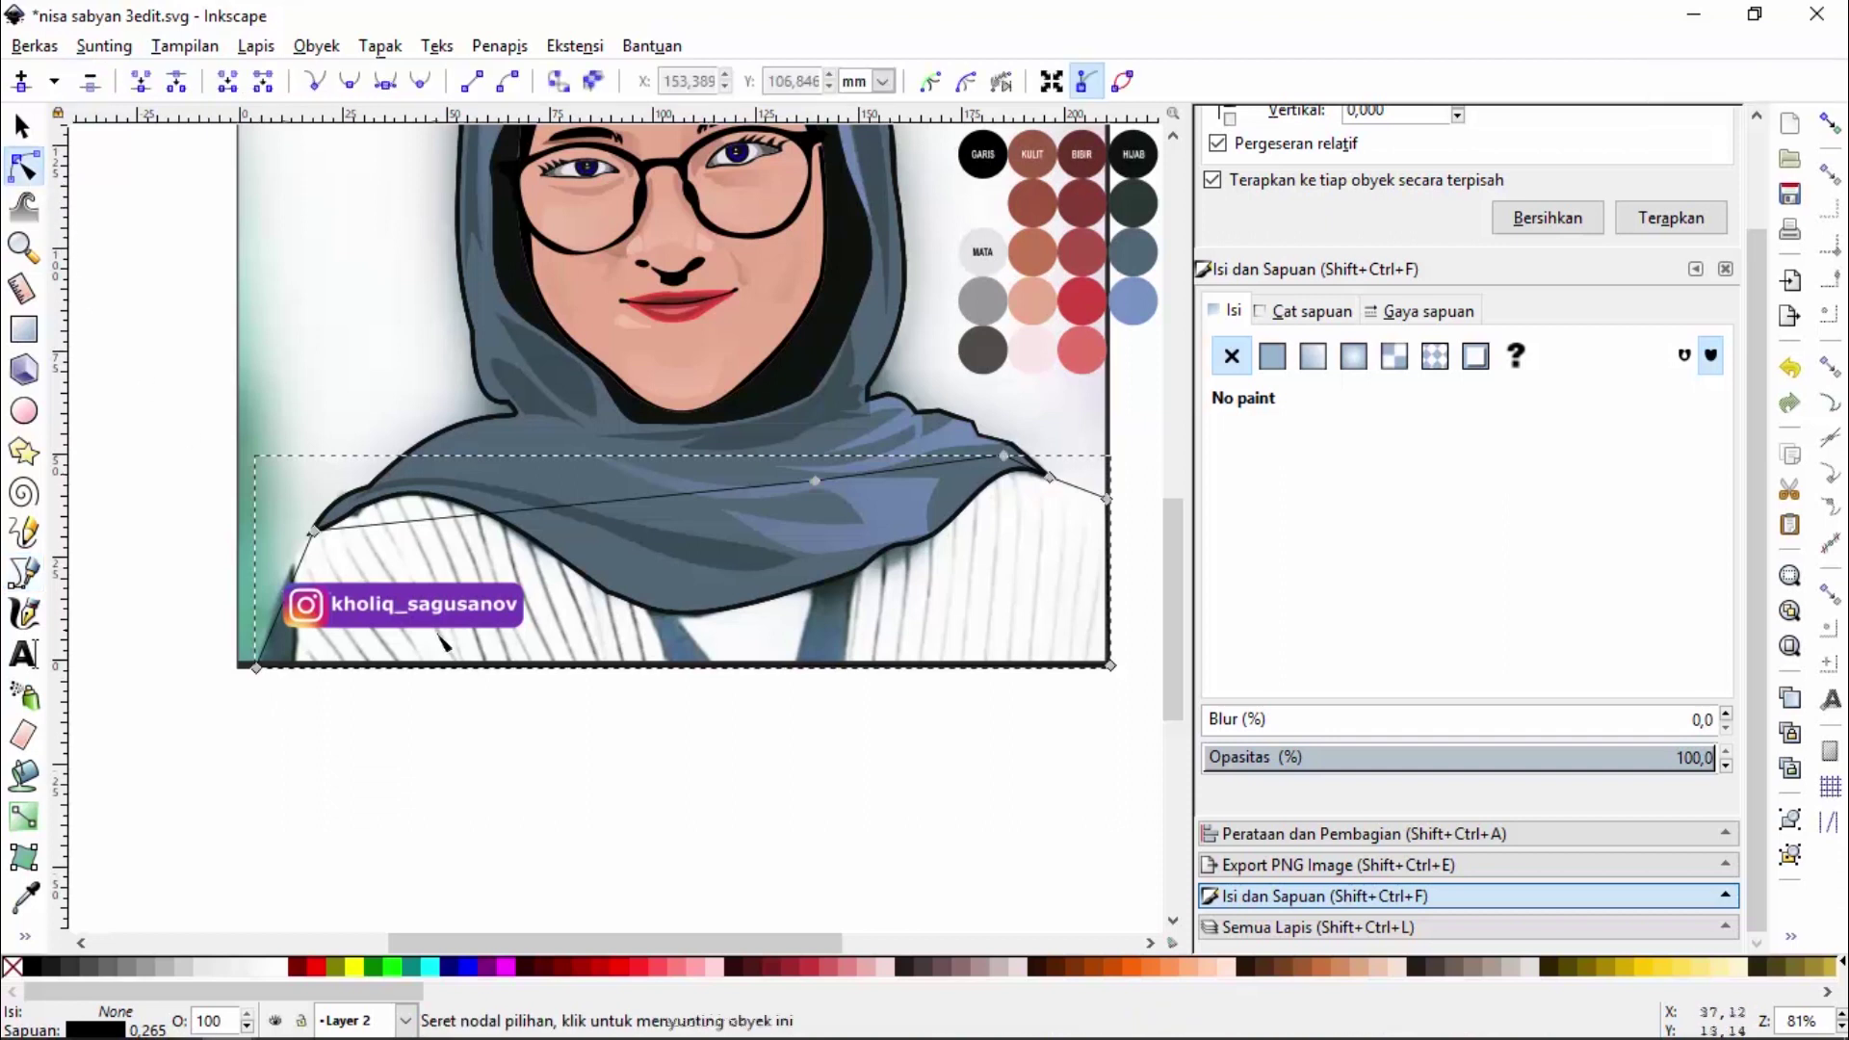
Add a node on the outline's top edge and pull it onto the hijab's lower-left edge
{"action": "double_click", "coordinate": [453, 518]}
{"action": "left_click_drag", "start_coordinate": [452, 519], "coordinate": [398, 479]}
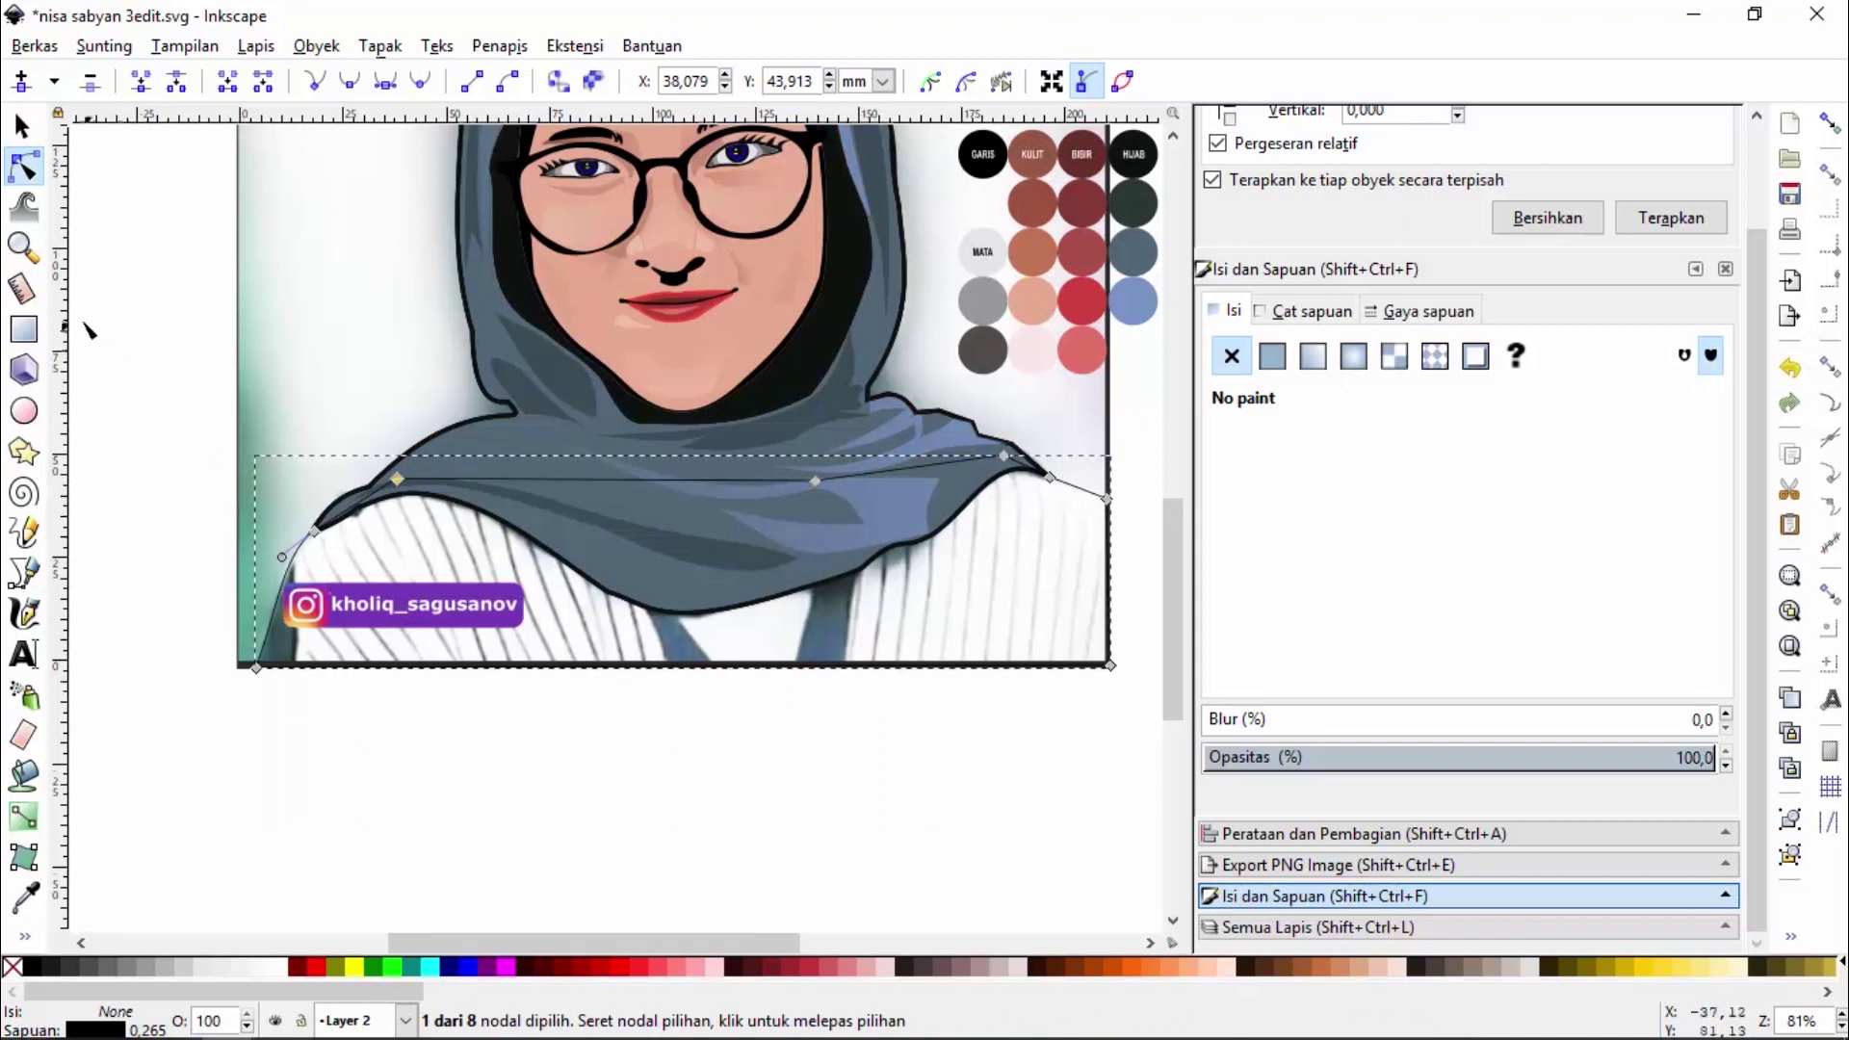
{"action": "left_click", "coordinate": [24, 572]}
Outline the left and right strap pieces as two closed shapes
{"action": "left_click", "coordinate": [644, 603]}
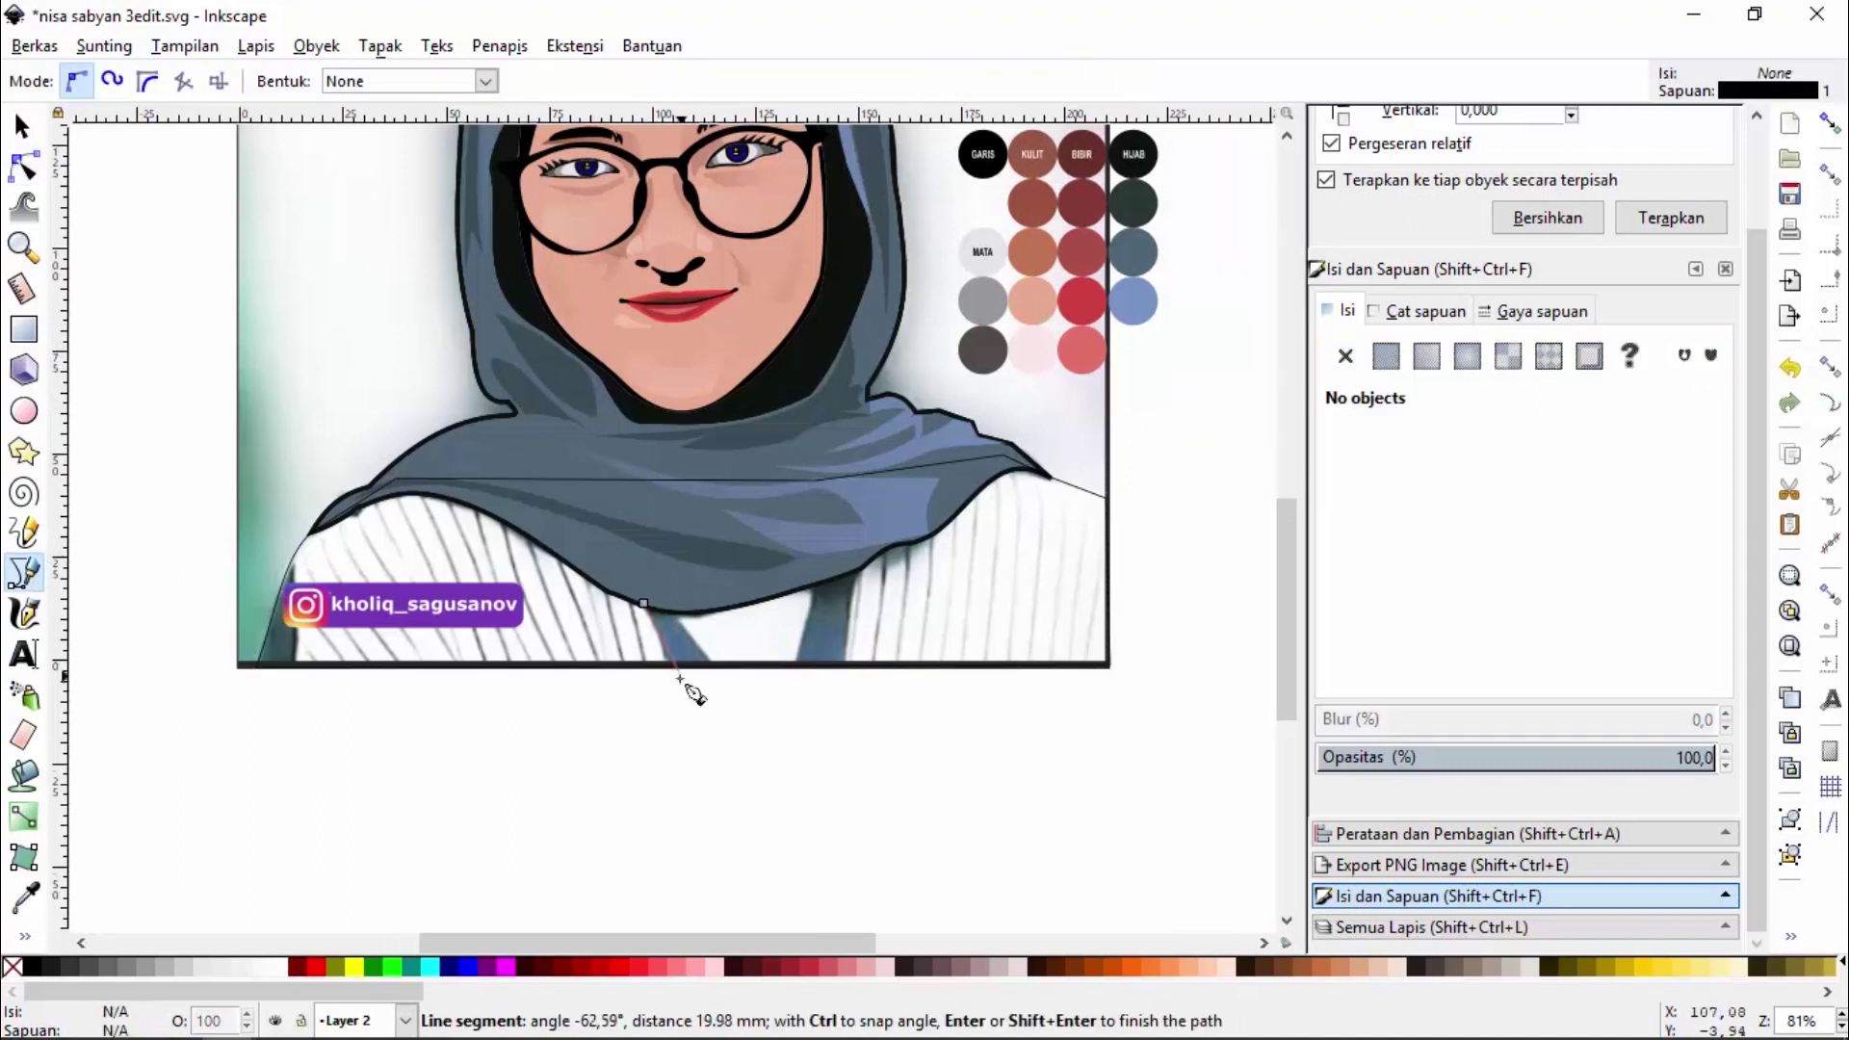
{"action": "left_click", "coordinate": [678, 683]}
{"action": "left_click", "coordinate": [728, 682]}
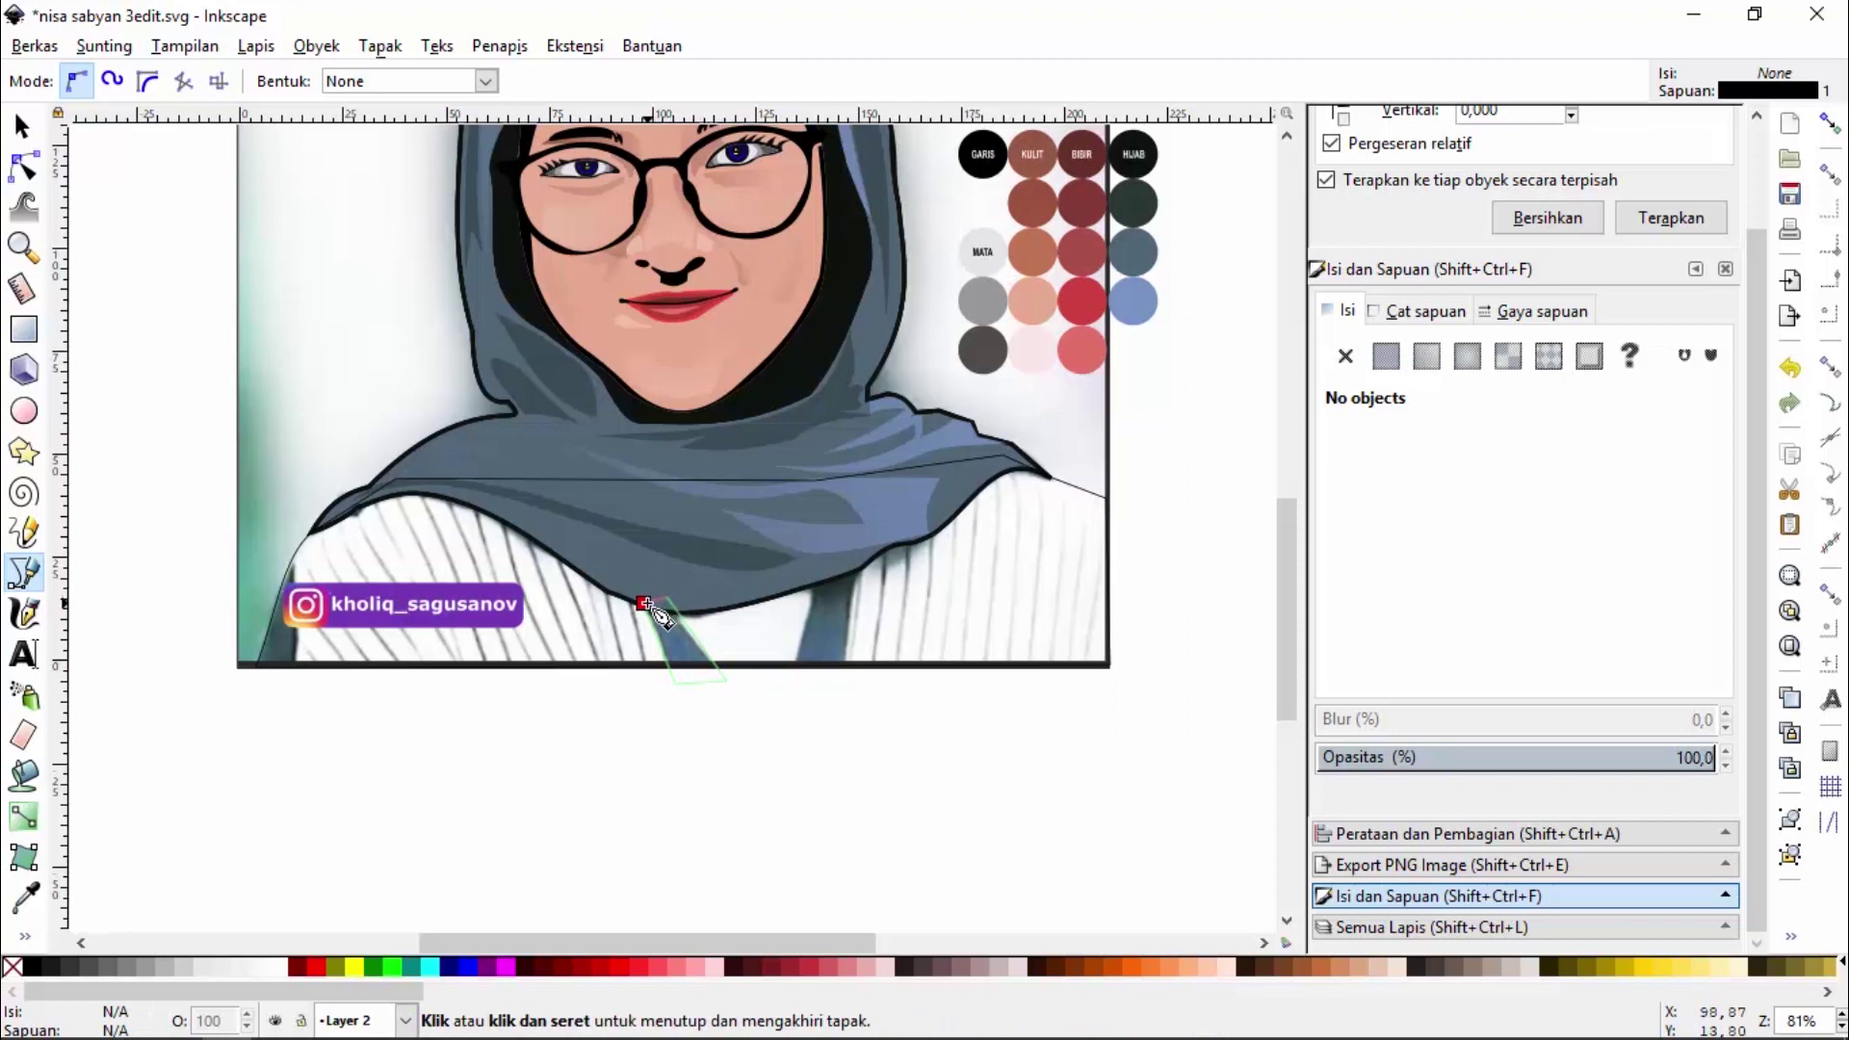
{"action": "left_click", "coordinate": [643, 603]}
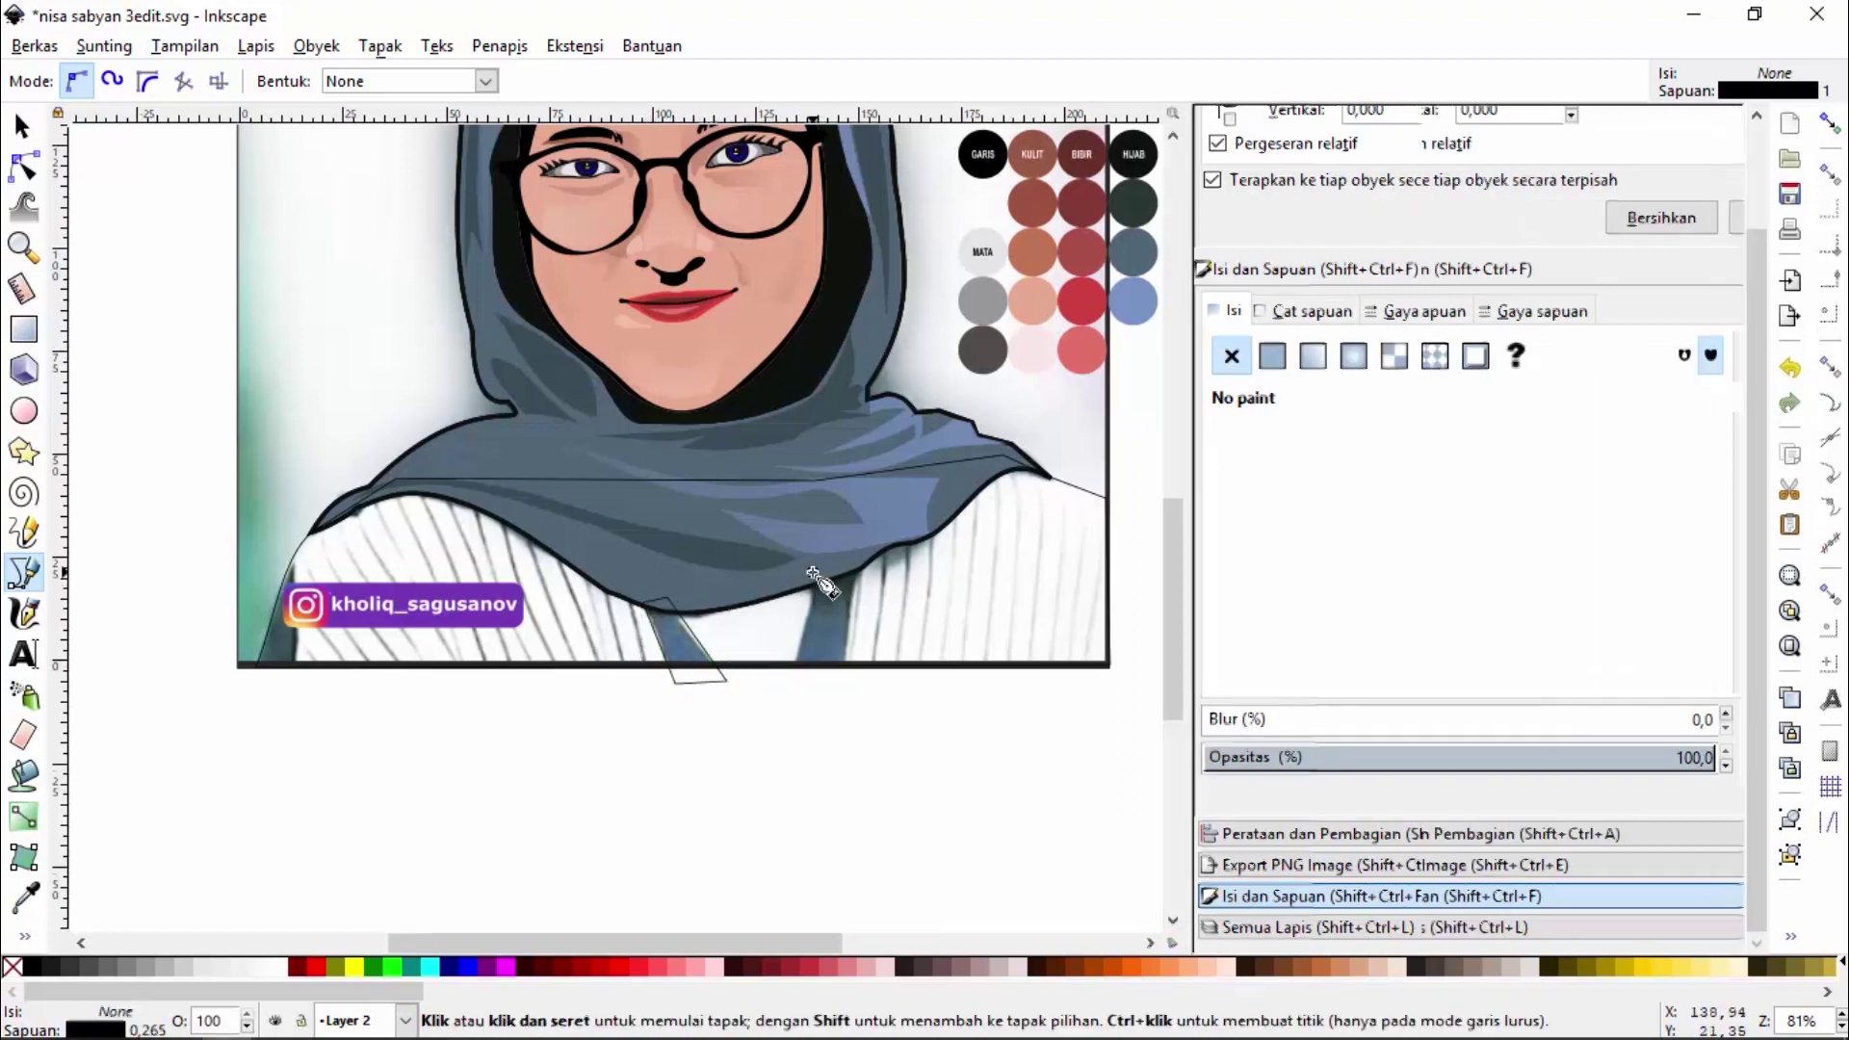
{"action": "left_click", "coordinate": [812, 572]}
{"action": "left_click_drag", "start_coordinate": [848, 680], "coordinate": [848, 703]}
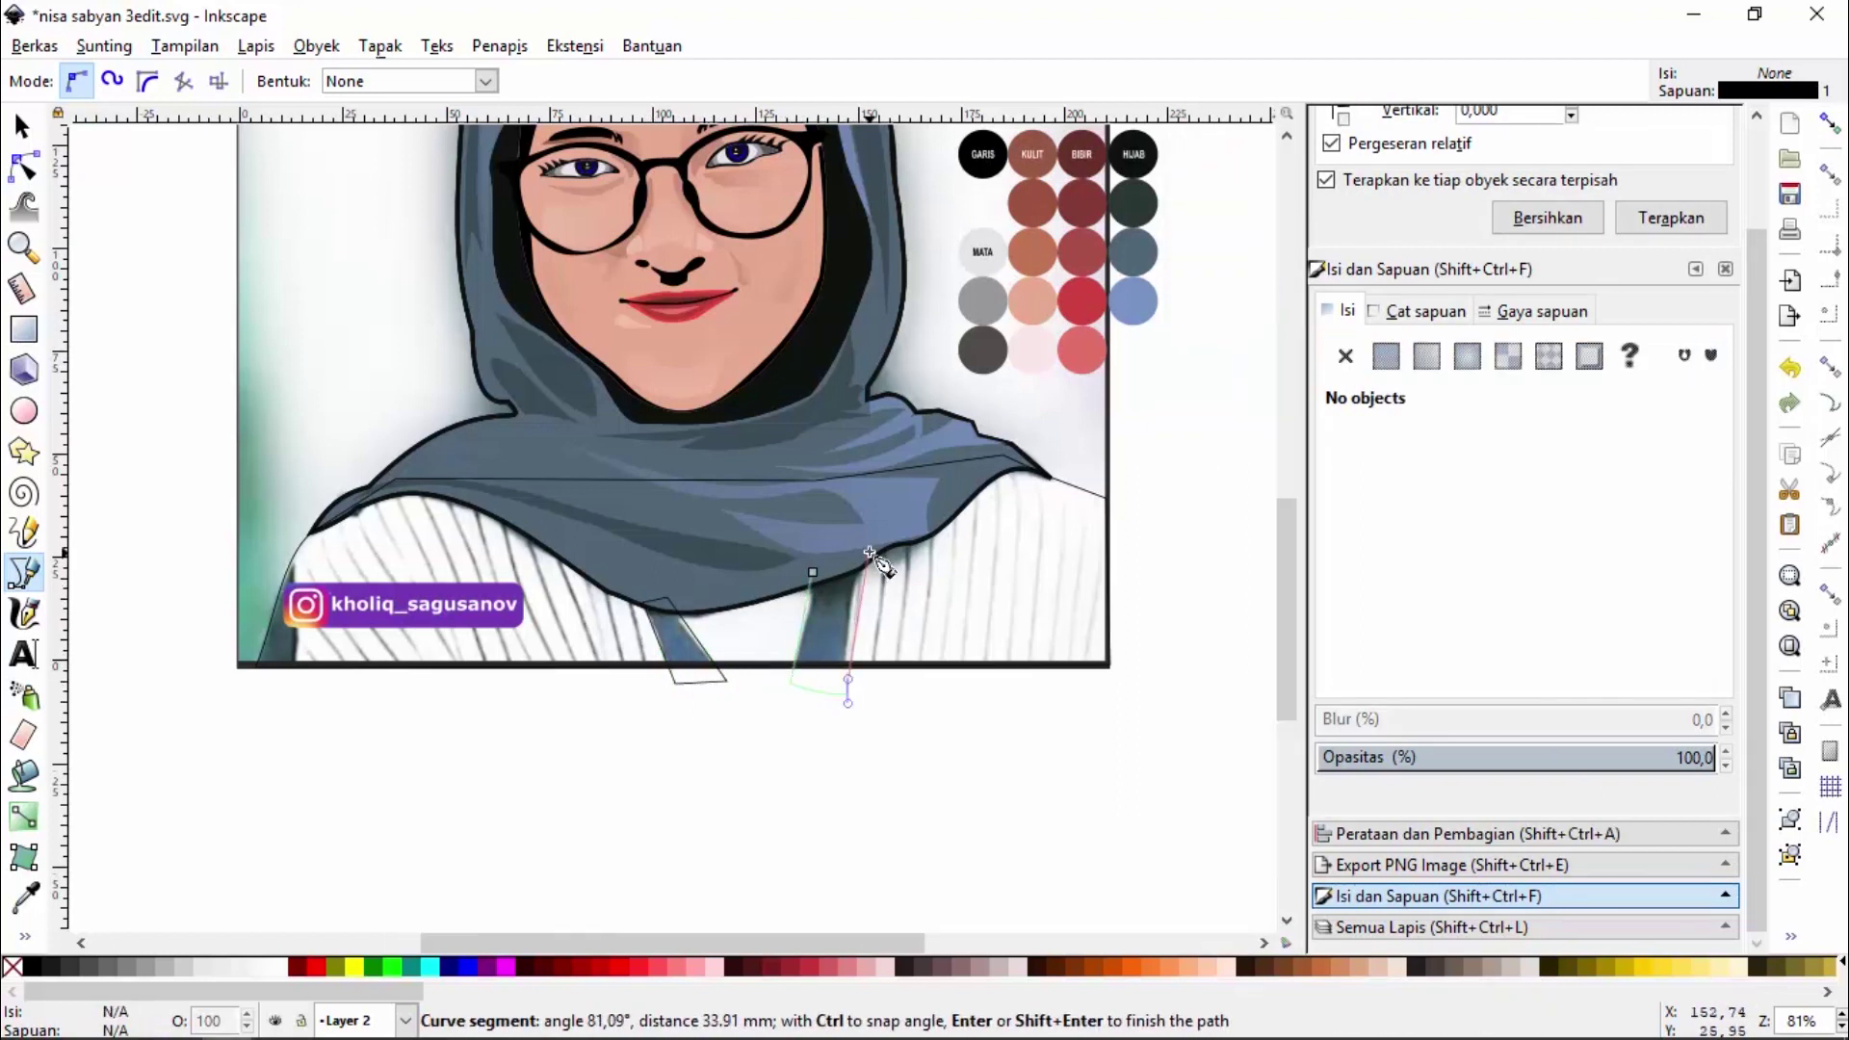
{"action": "left_click", "coordinate": [860, 553]}
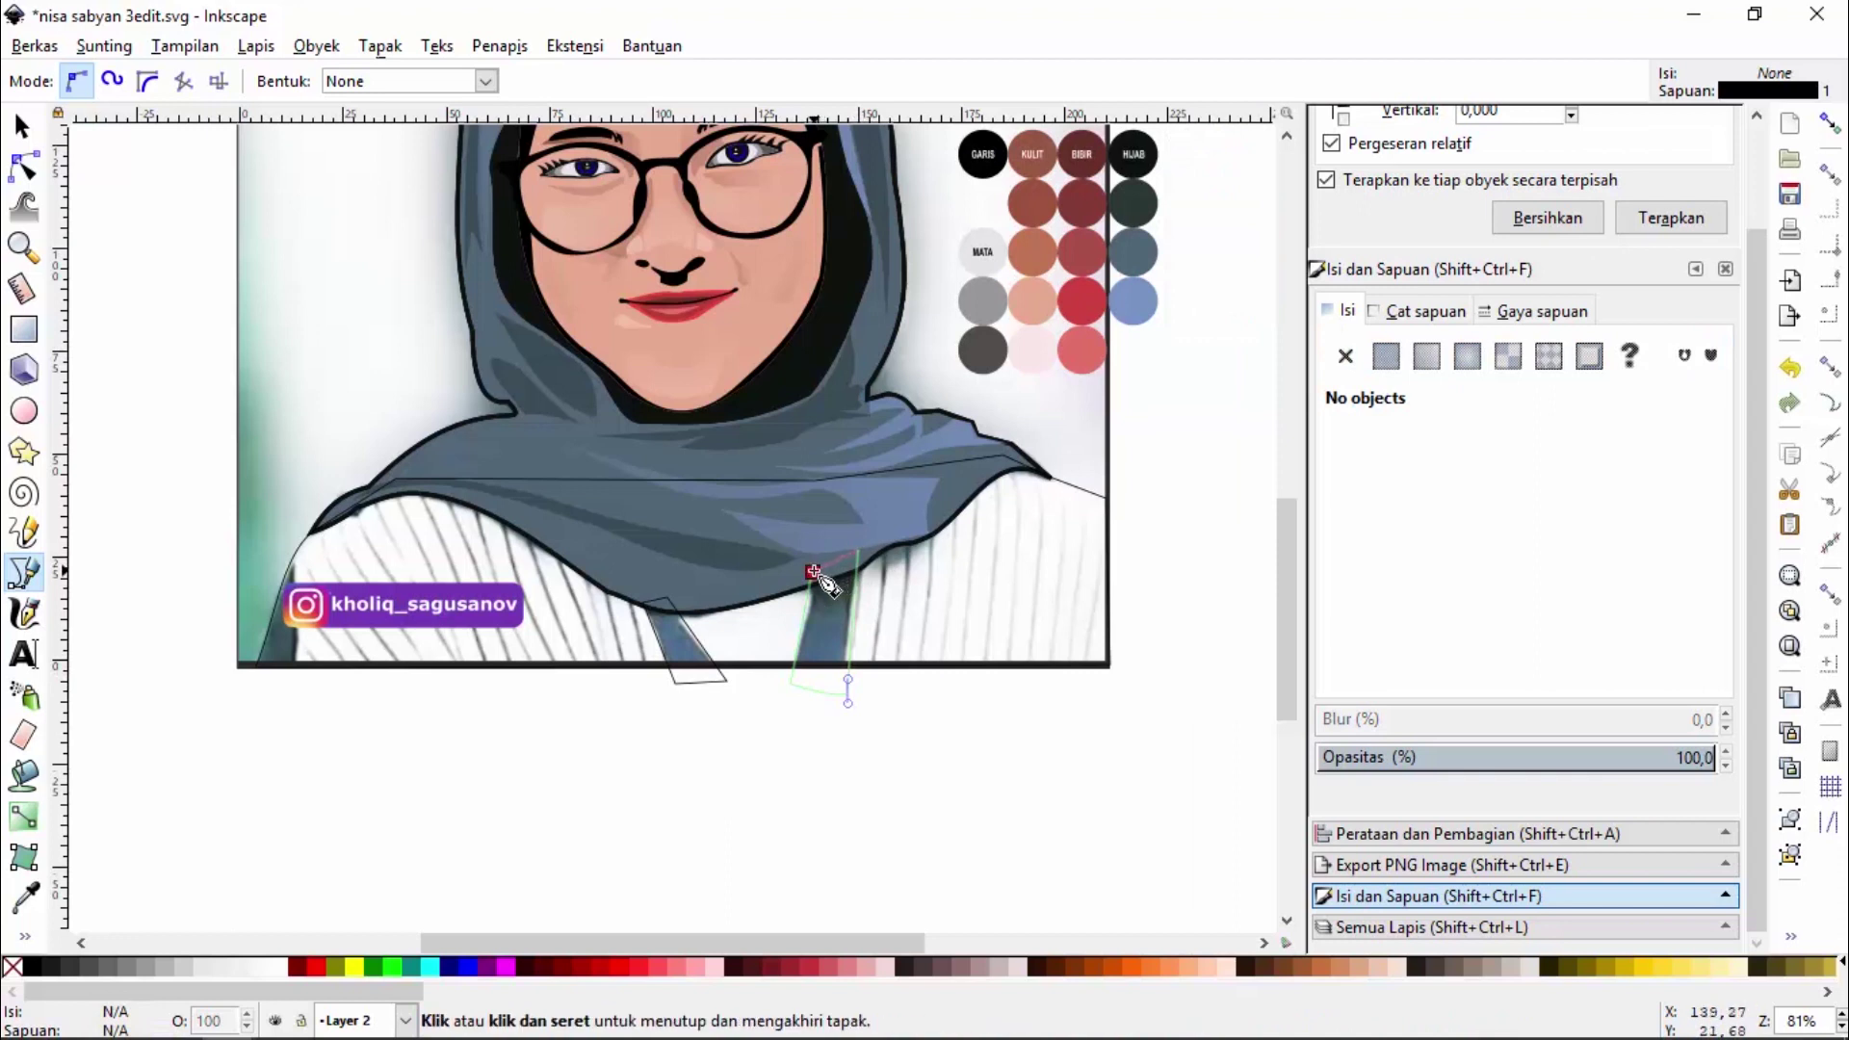
{"action": "left_click", "coordinate": [813, 572]}
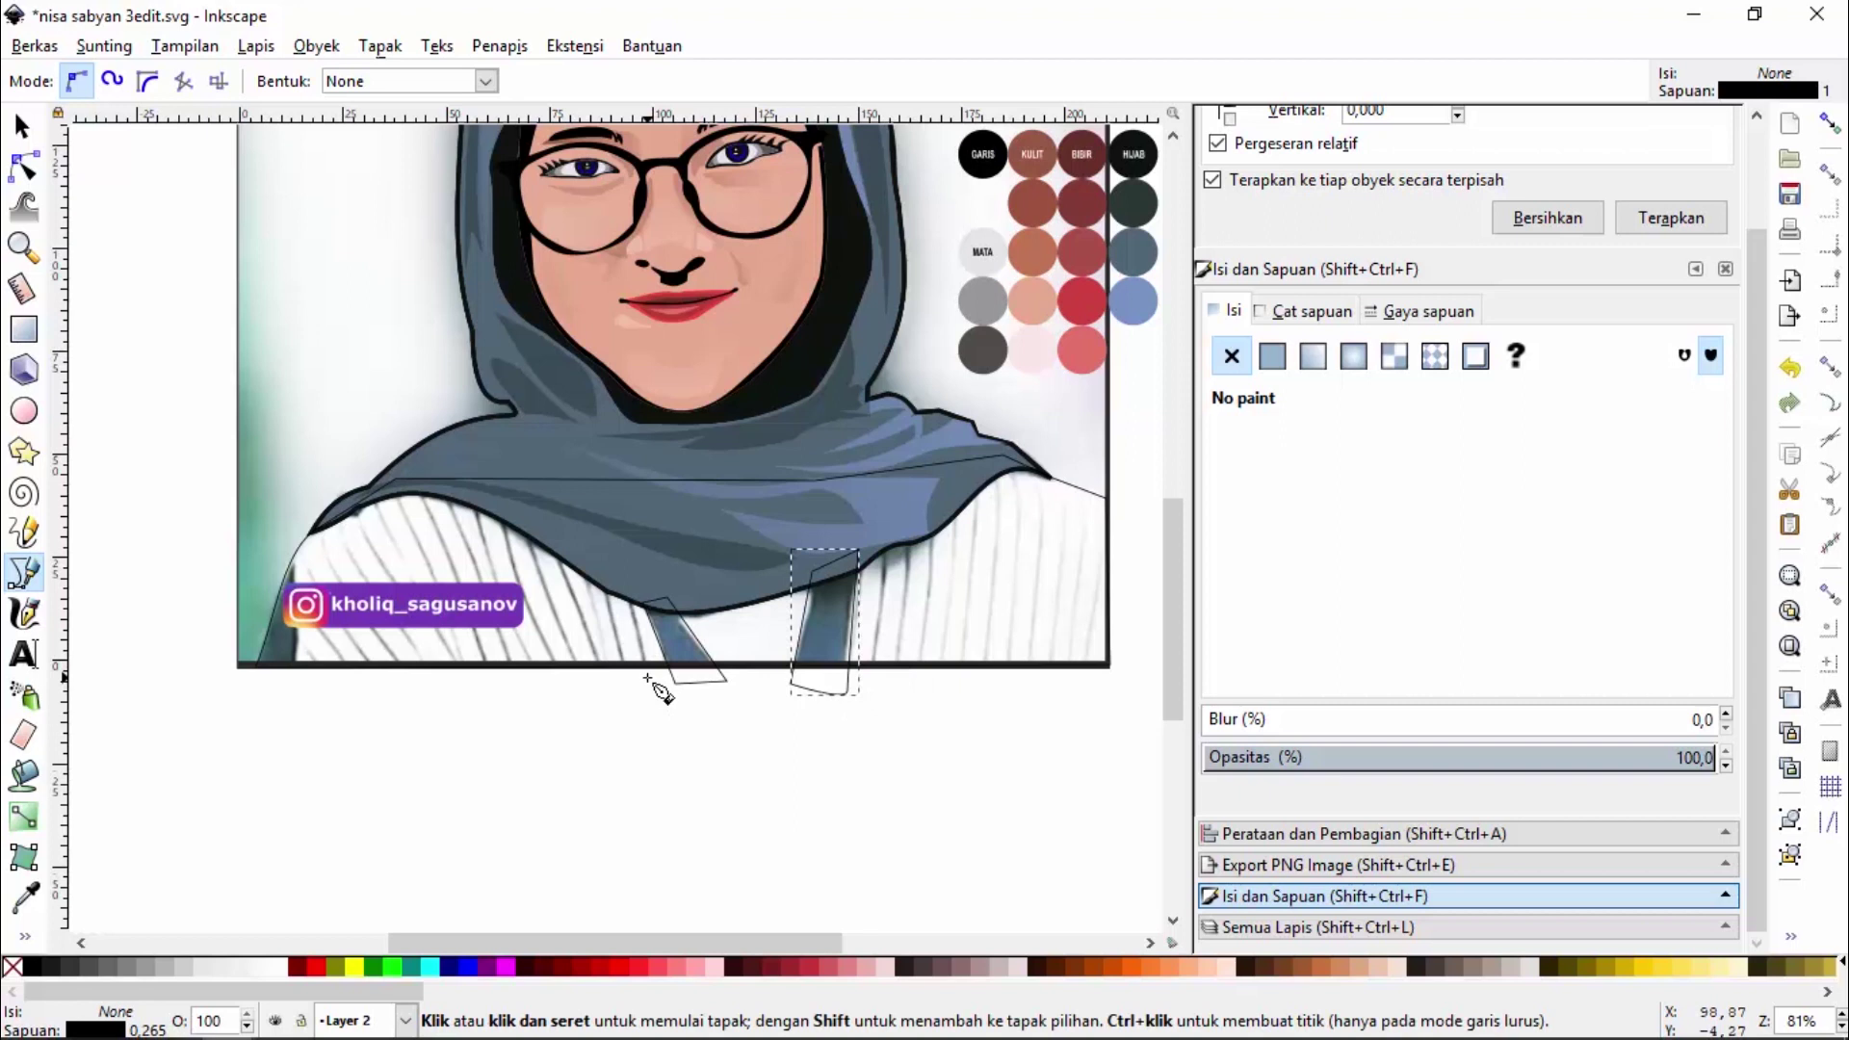
Draw a short line along the left strap's edge
{"action": "left_click", "coordinate": [649, 677]}
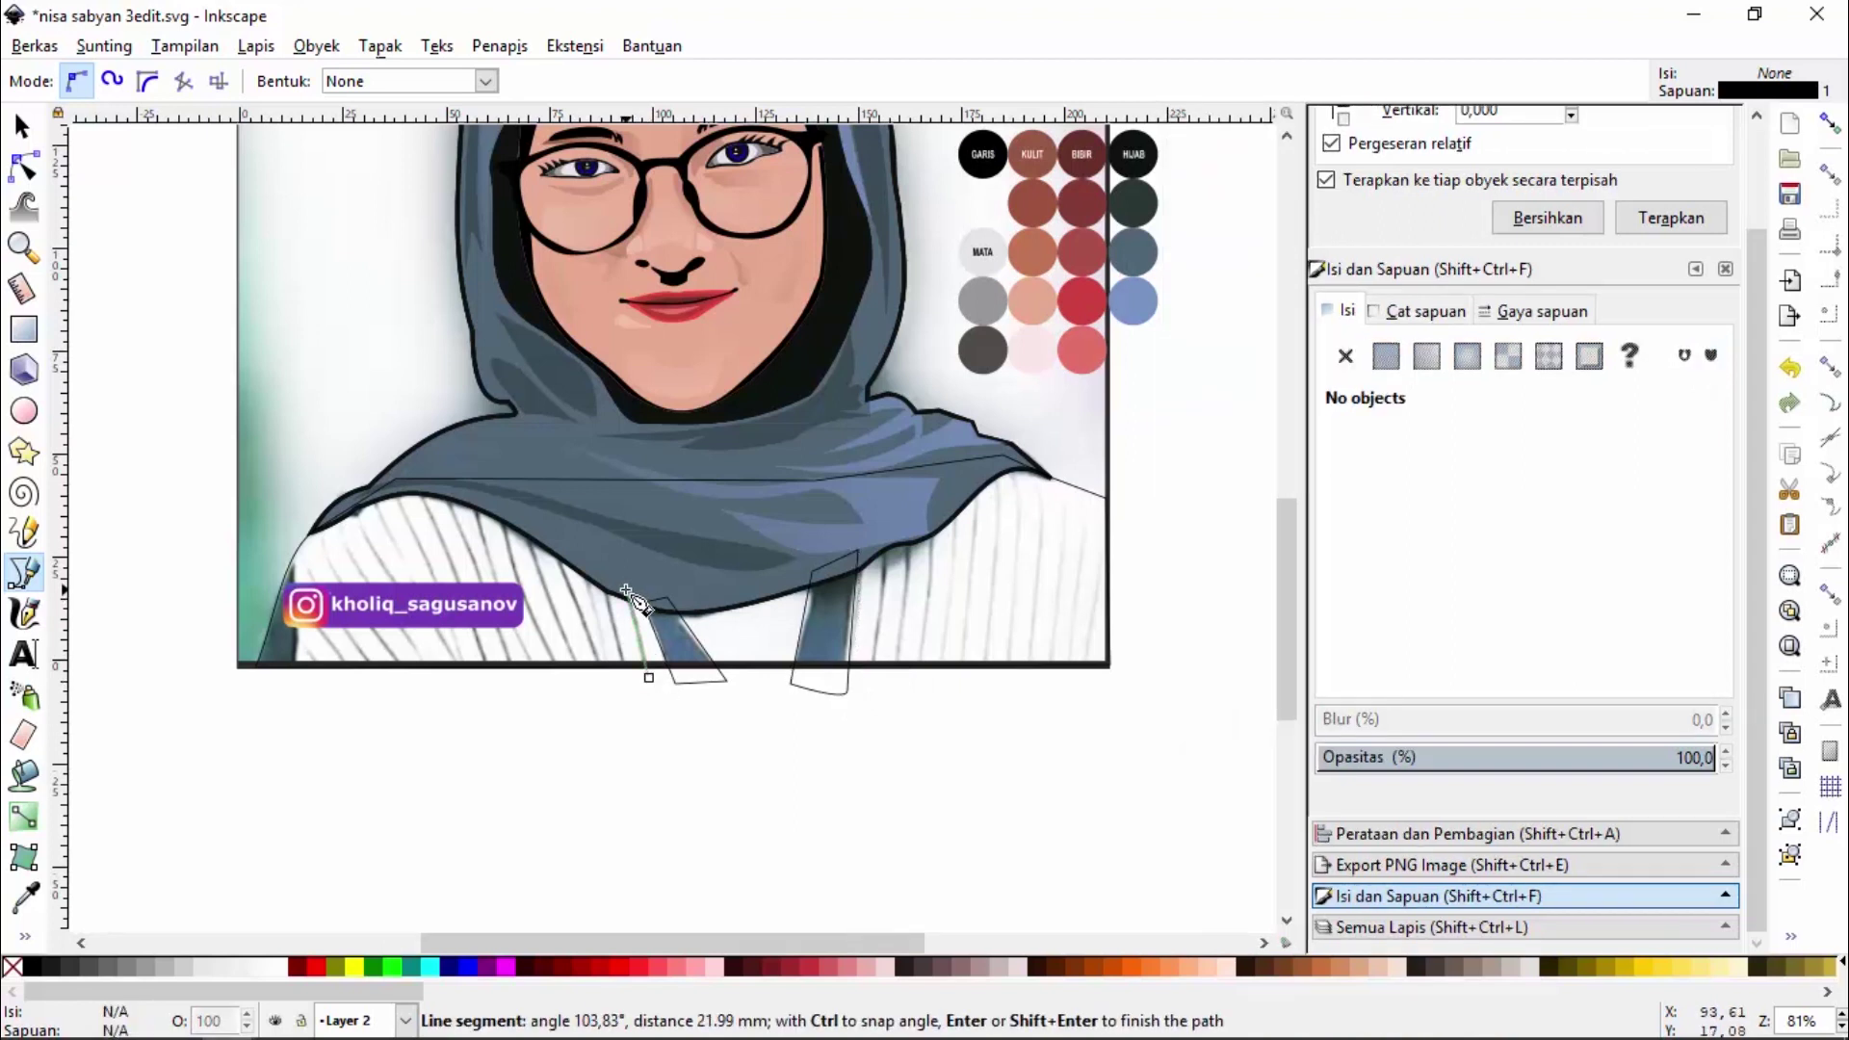
{"action": "double_click", "coordinate": [626, 591]}
{"action": "left_click", "coordinate": [23, 248]}
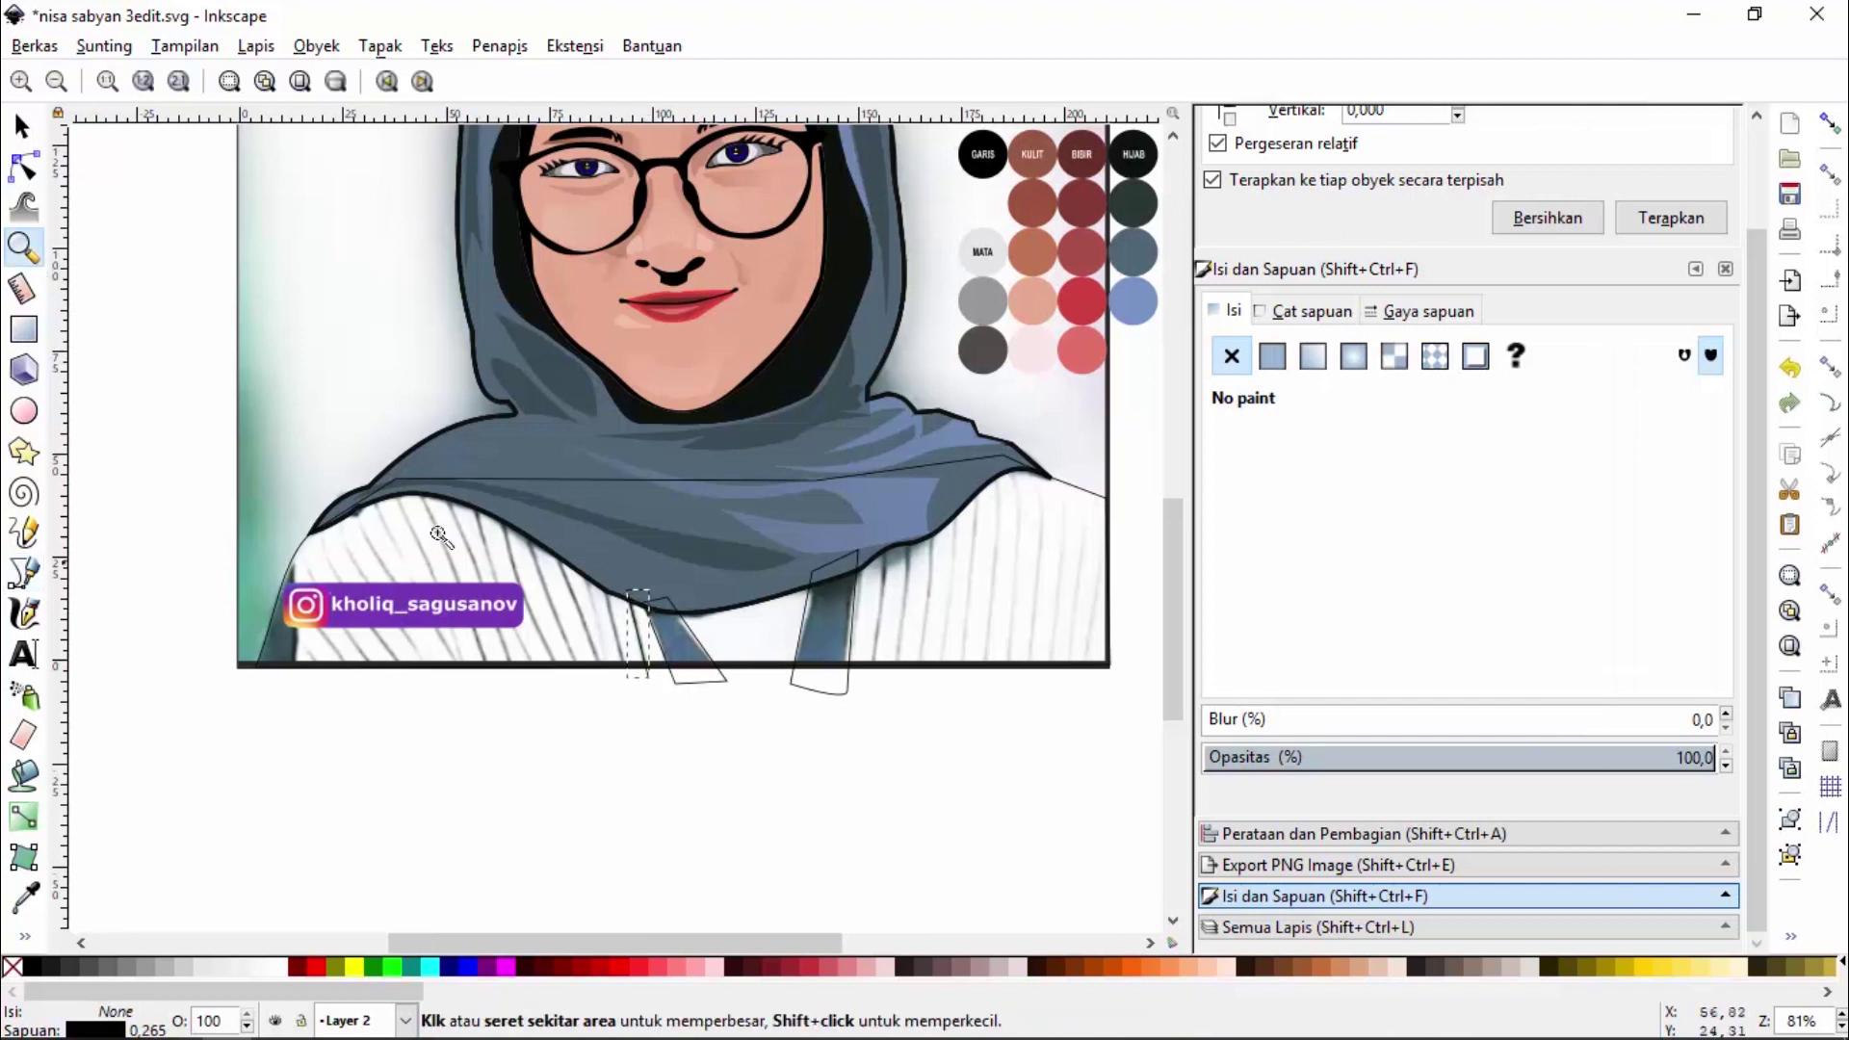
Zoom in on the strap pieces and bring up the stroke style settings
{"action": "left_click_drag", "start_coordinate": [349, 464], "coordinate": [917, 742]}
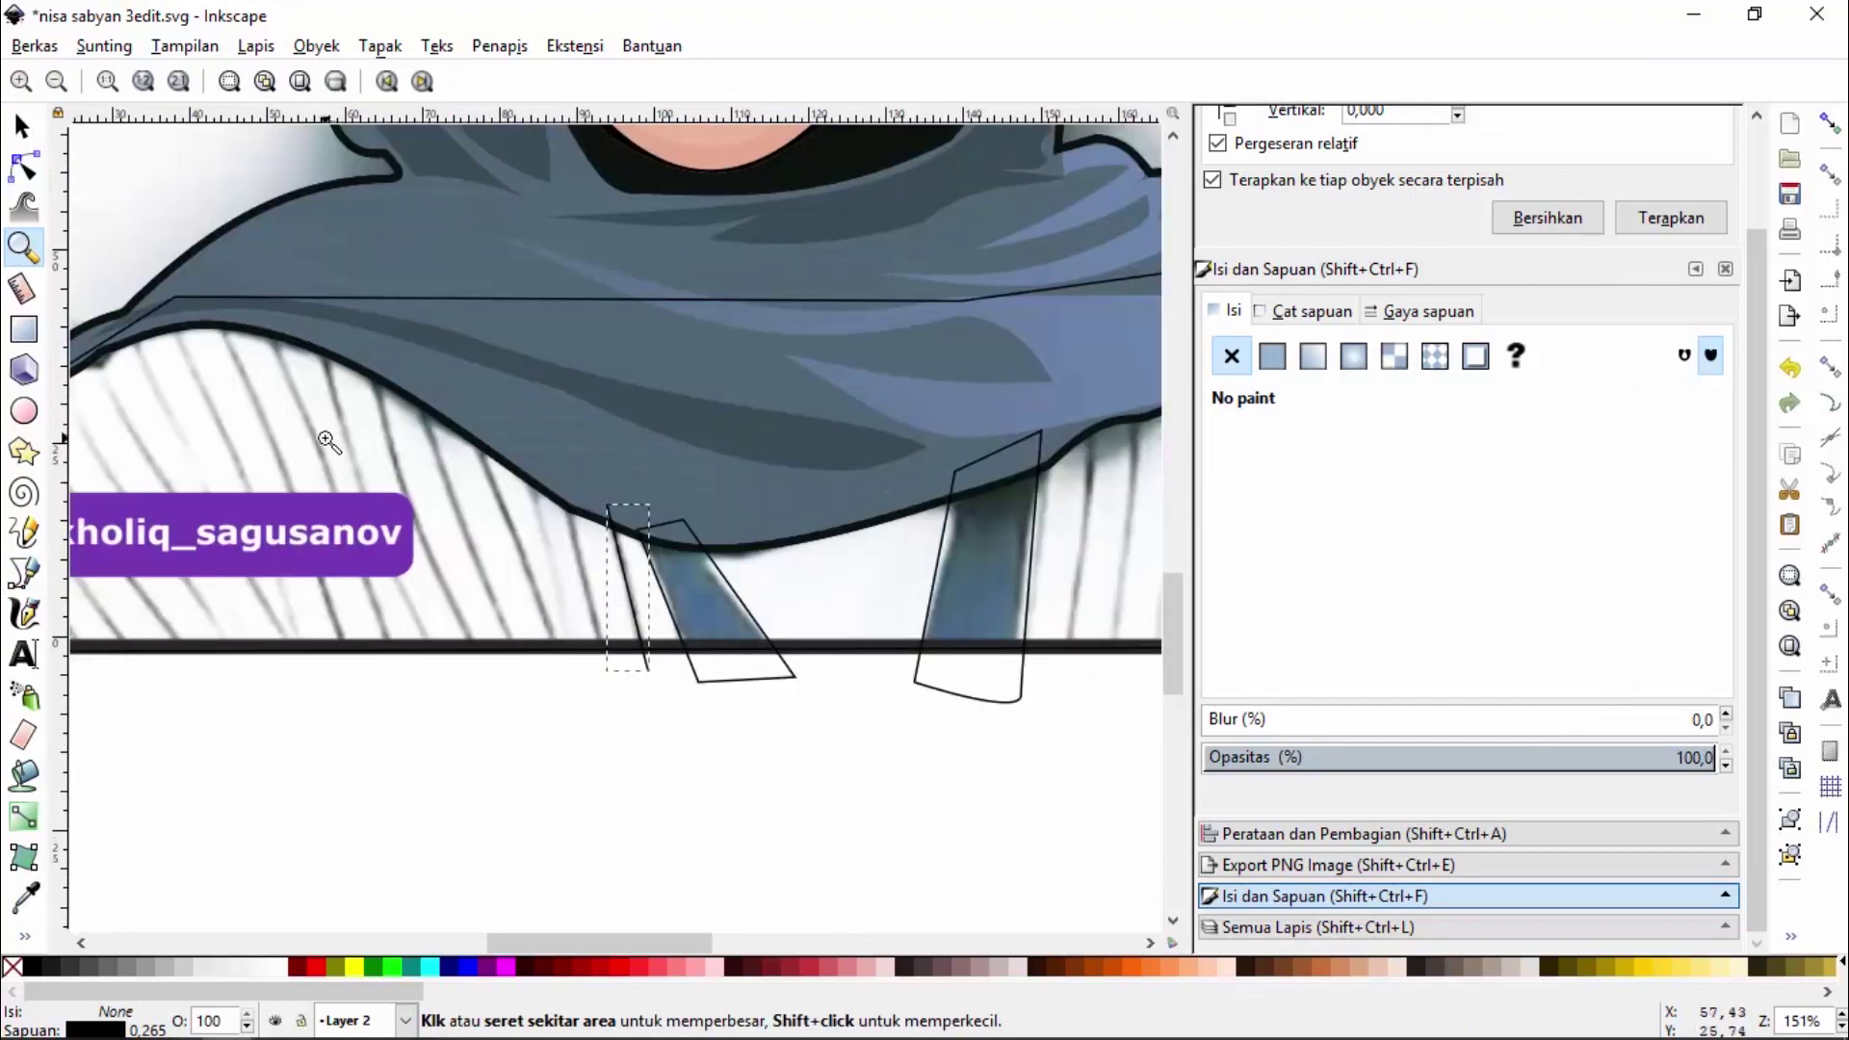
{"action": "left_click", "coordinate": [23, 126]}
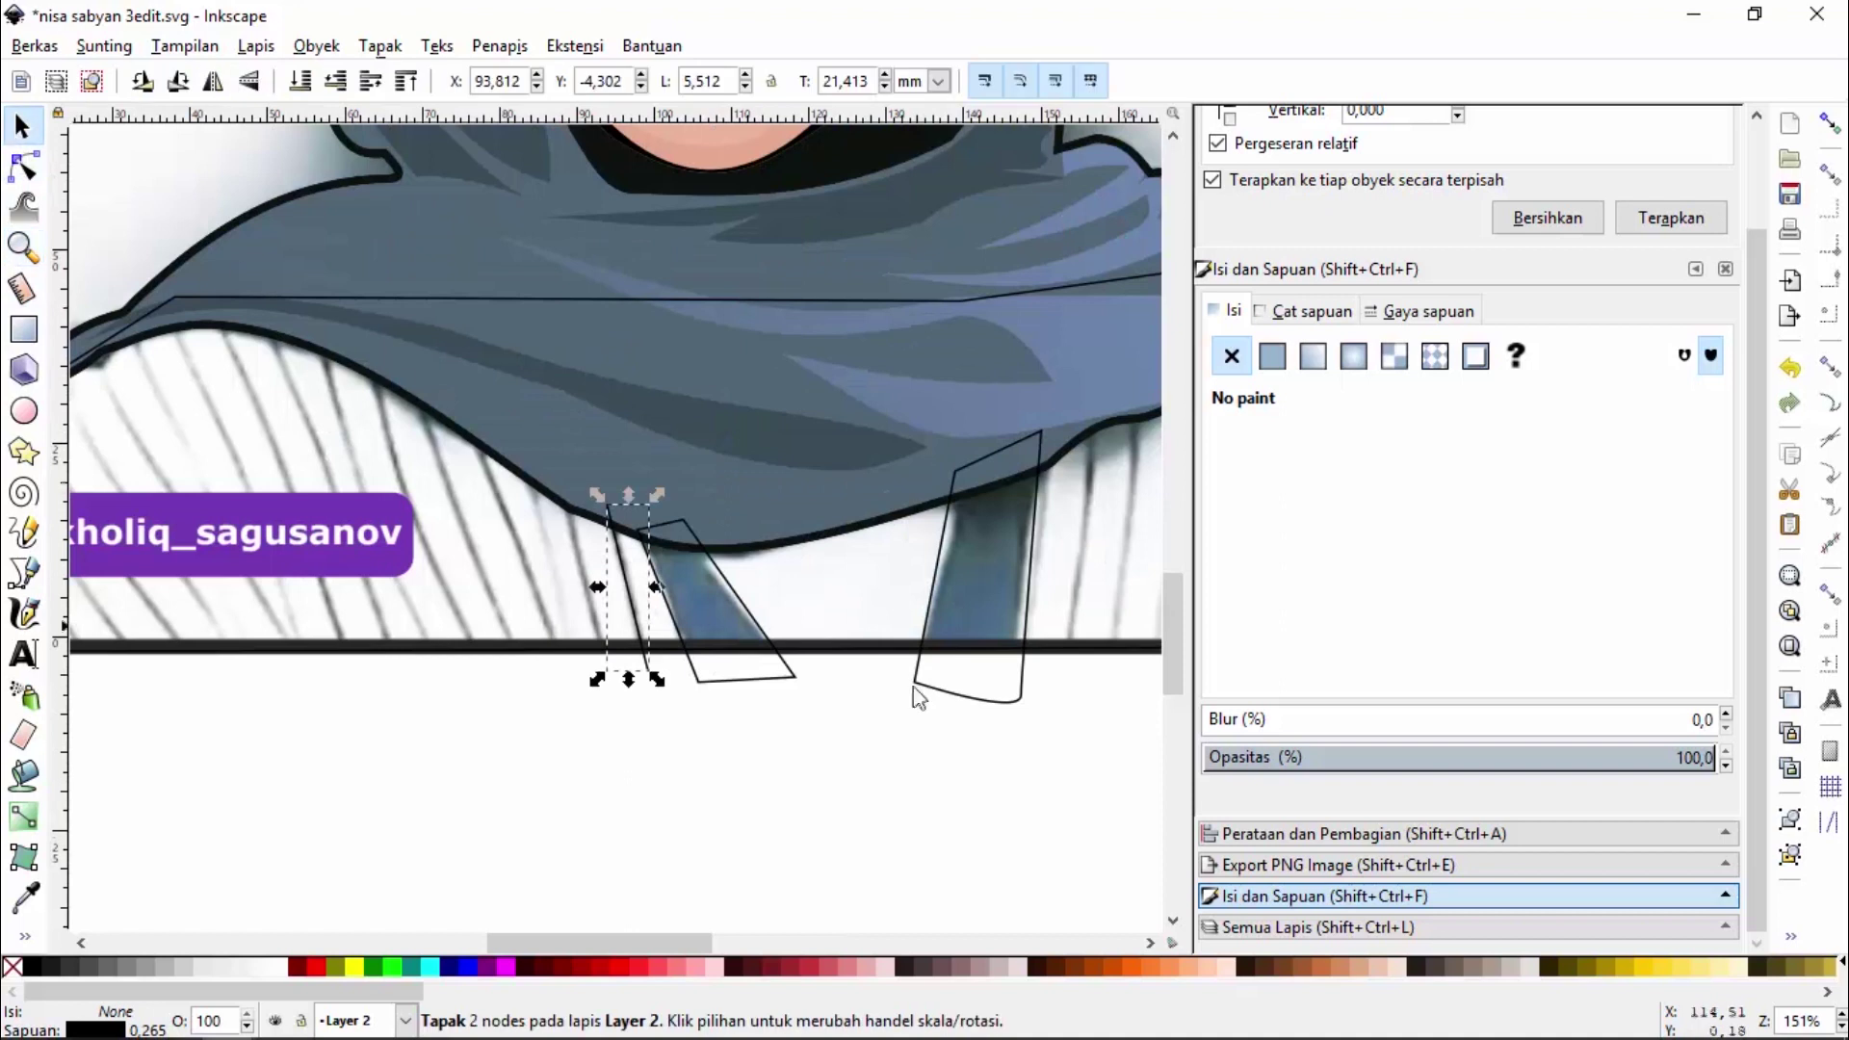
{"action": "left_click", "coordinate": [1419, 314]}
{"action": "scroll", "coordinate": [1491, 345], "scroll_direction": "up", "scroll_amount": 2}
{"action": "scroll", "coordinate": [1491, 345], "scroll_direction": "up", "scroll_amount": 2}
{"action": "scroll", "coordinate": [1491, 345], "scroll_direction": "up", "scroll_amount": 2}
{"action": "scroll", "coordinate": [1491, 344], "scroll_direction": "up", "scroll_amount": 1}
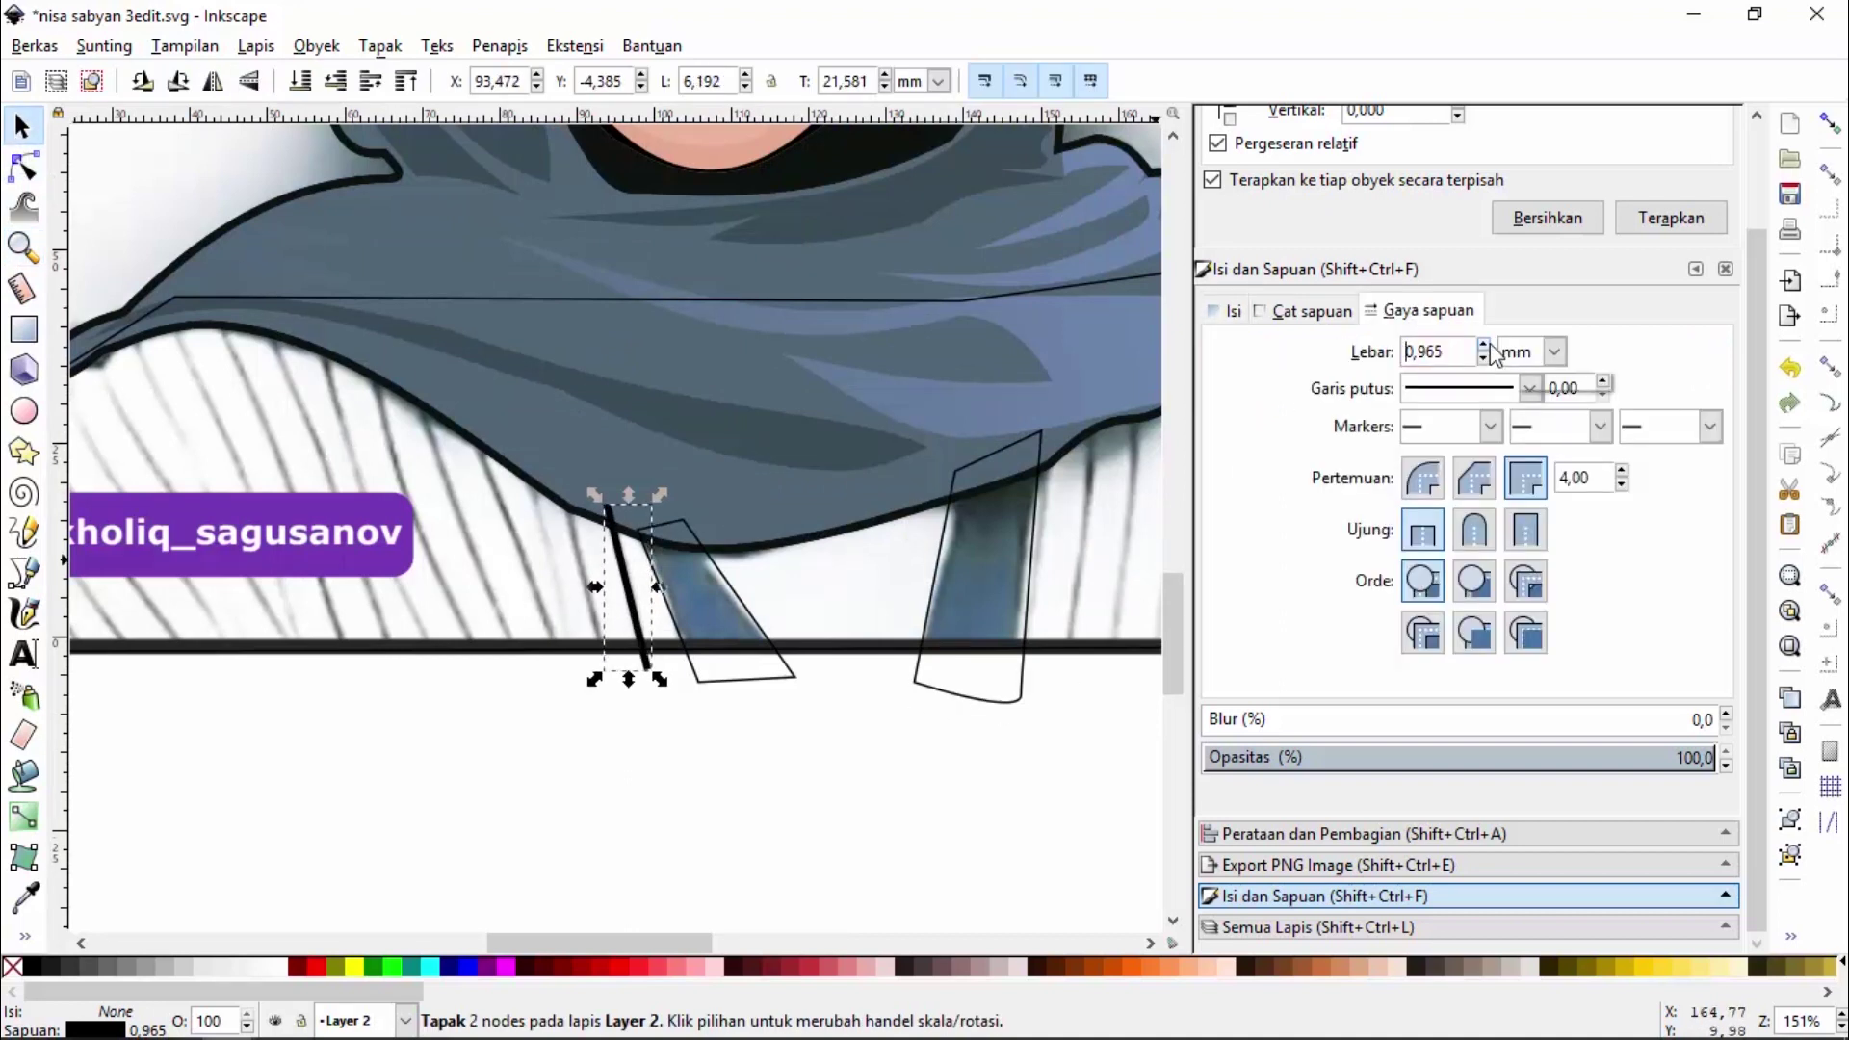
Fill both strap pieces with flat hijab blue sampled from the drawing
{"action": "left_click", "coordinate": [1016, 701]}
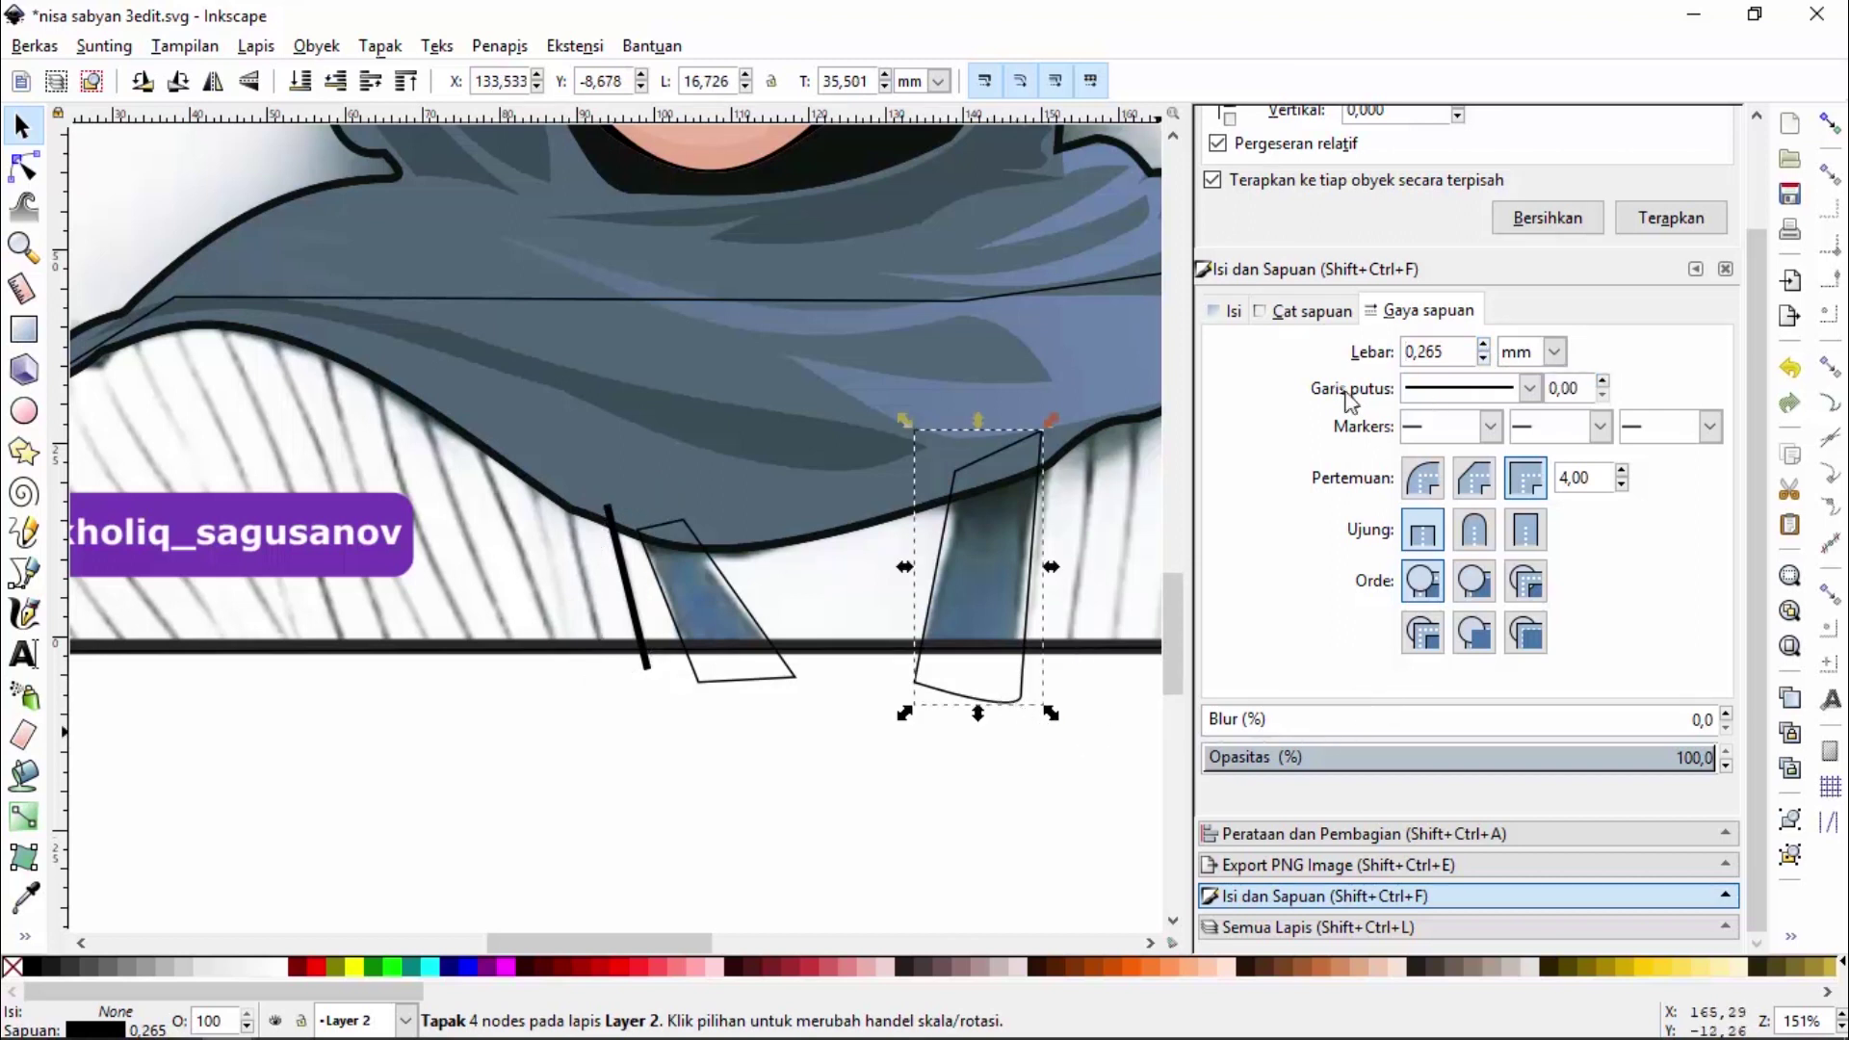
{"action": "left_click", "coordinate": [1233, 311]}
{"action": "left_click", "coordinate": [1272, 356]}
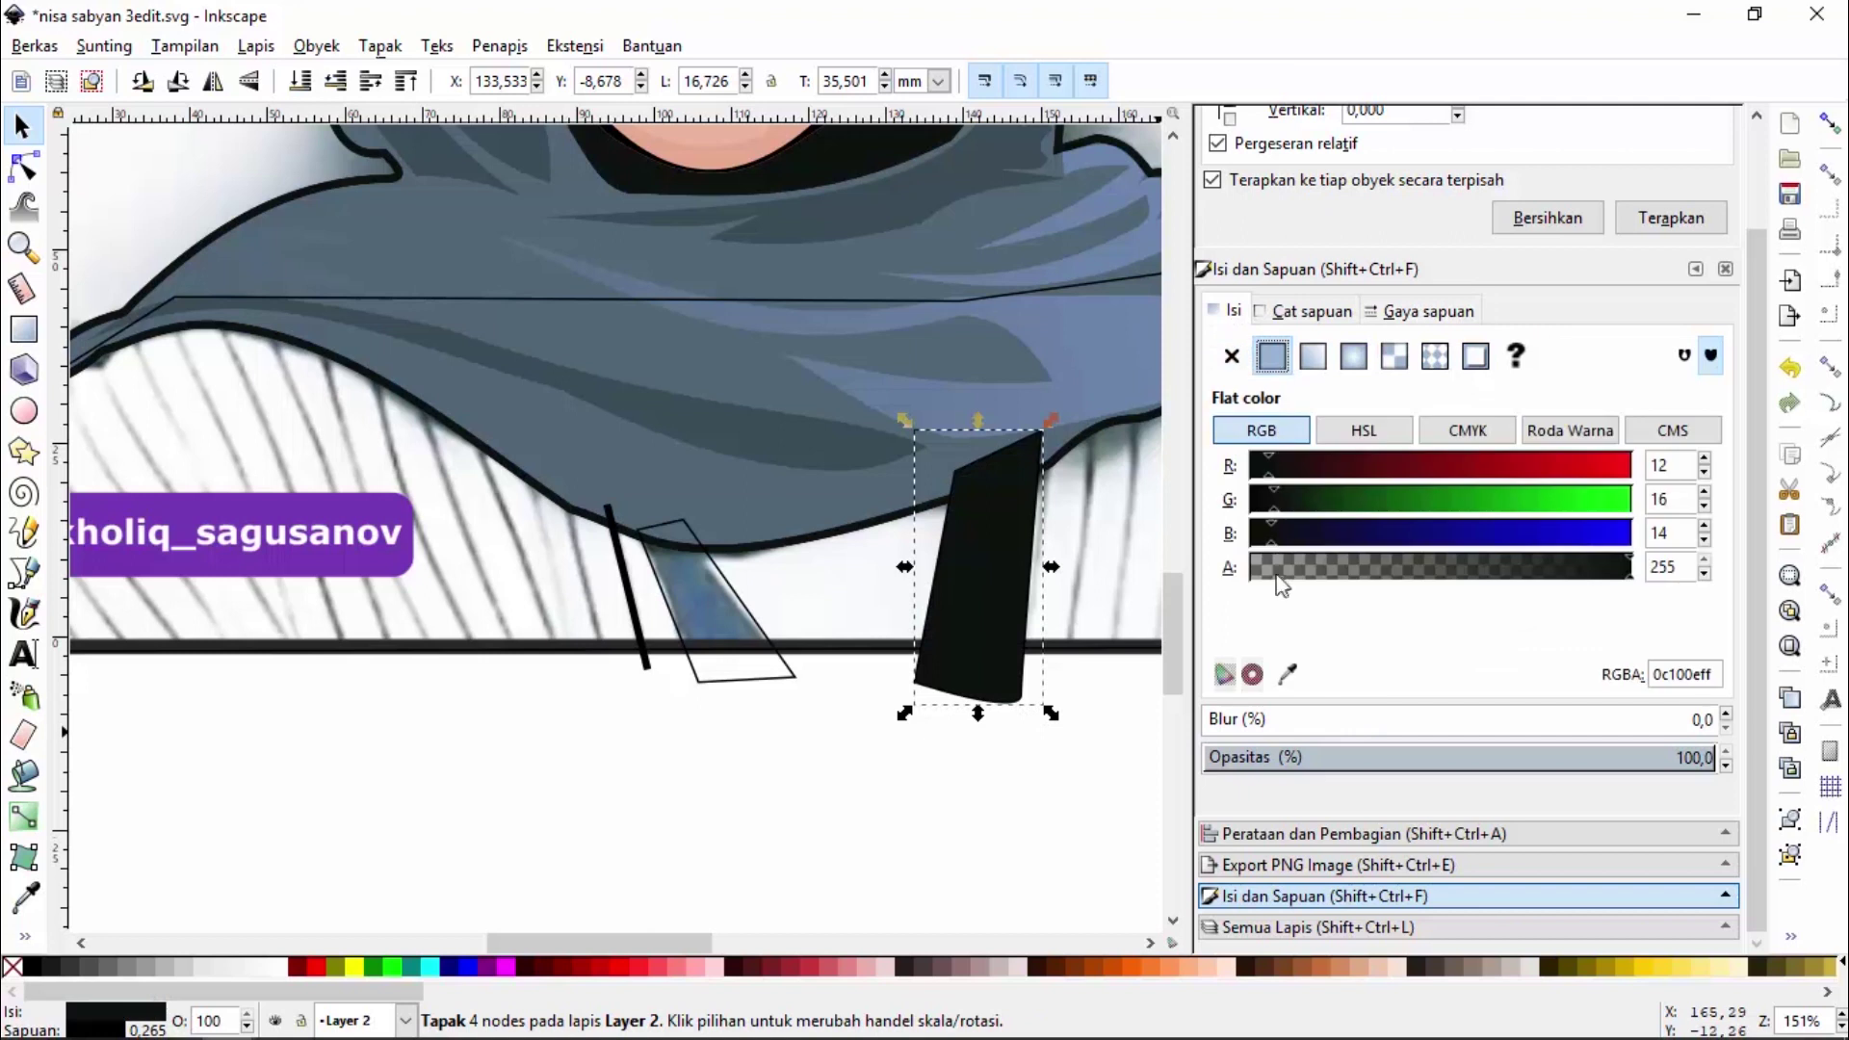
{"action": "left_click", "coordinate": [1289, 674]}
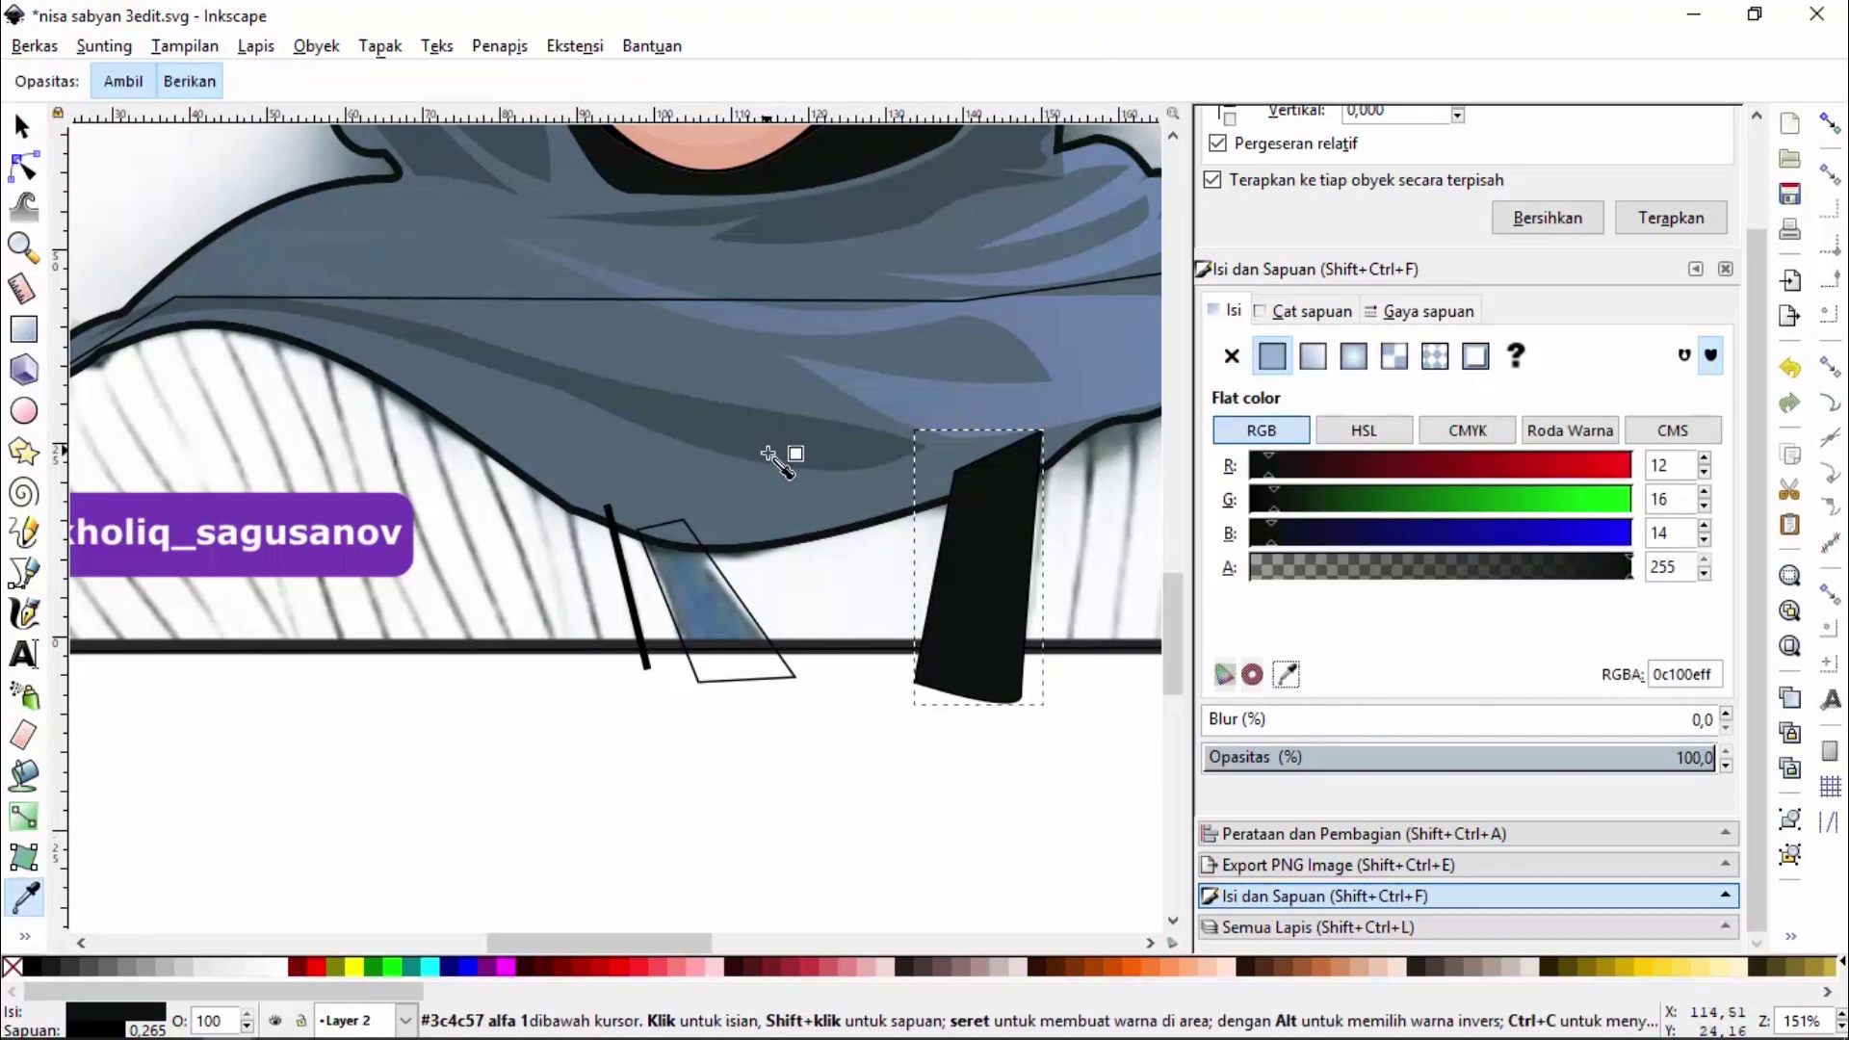
{"action": "left_click", "coordinate": [941, 418]}
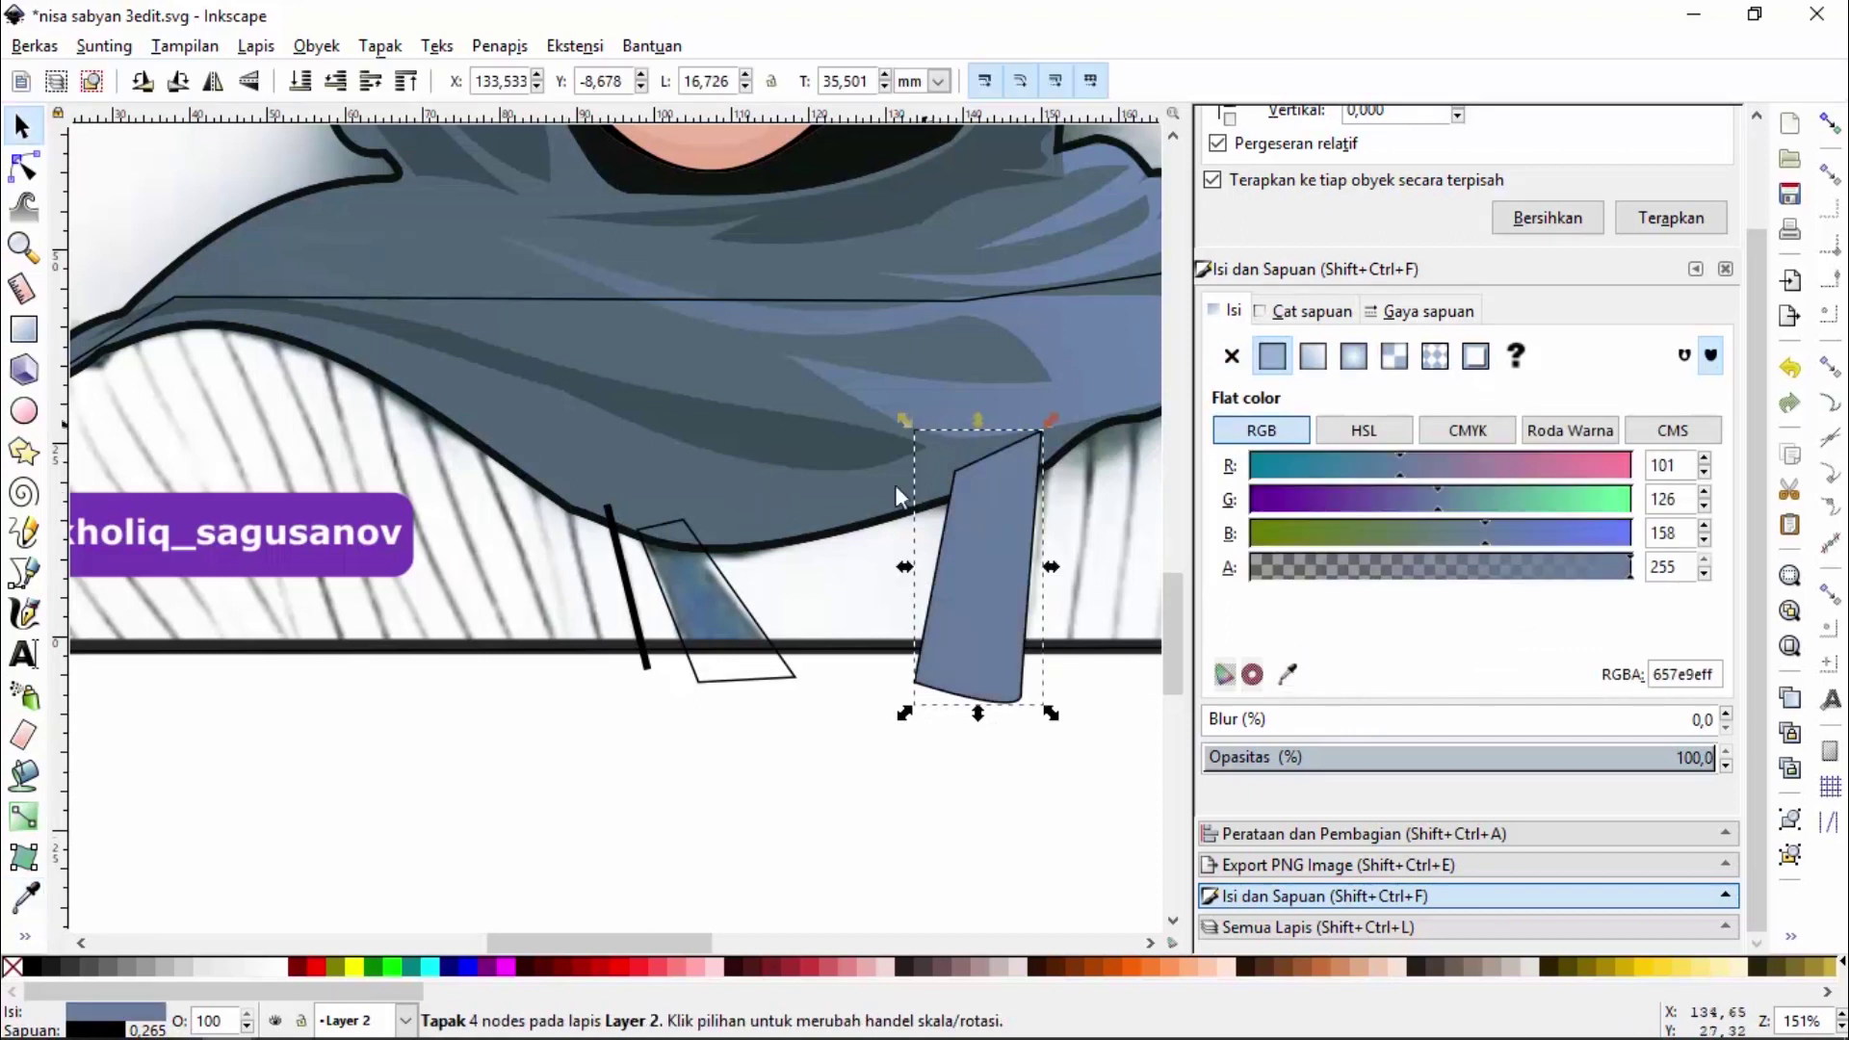
{"action": "left_click", "coordinate": [784, 668]}
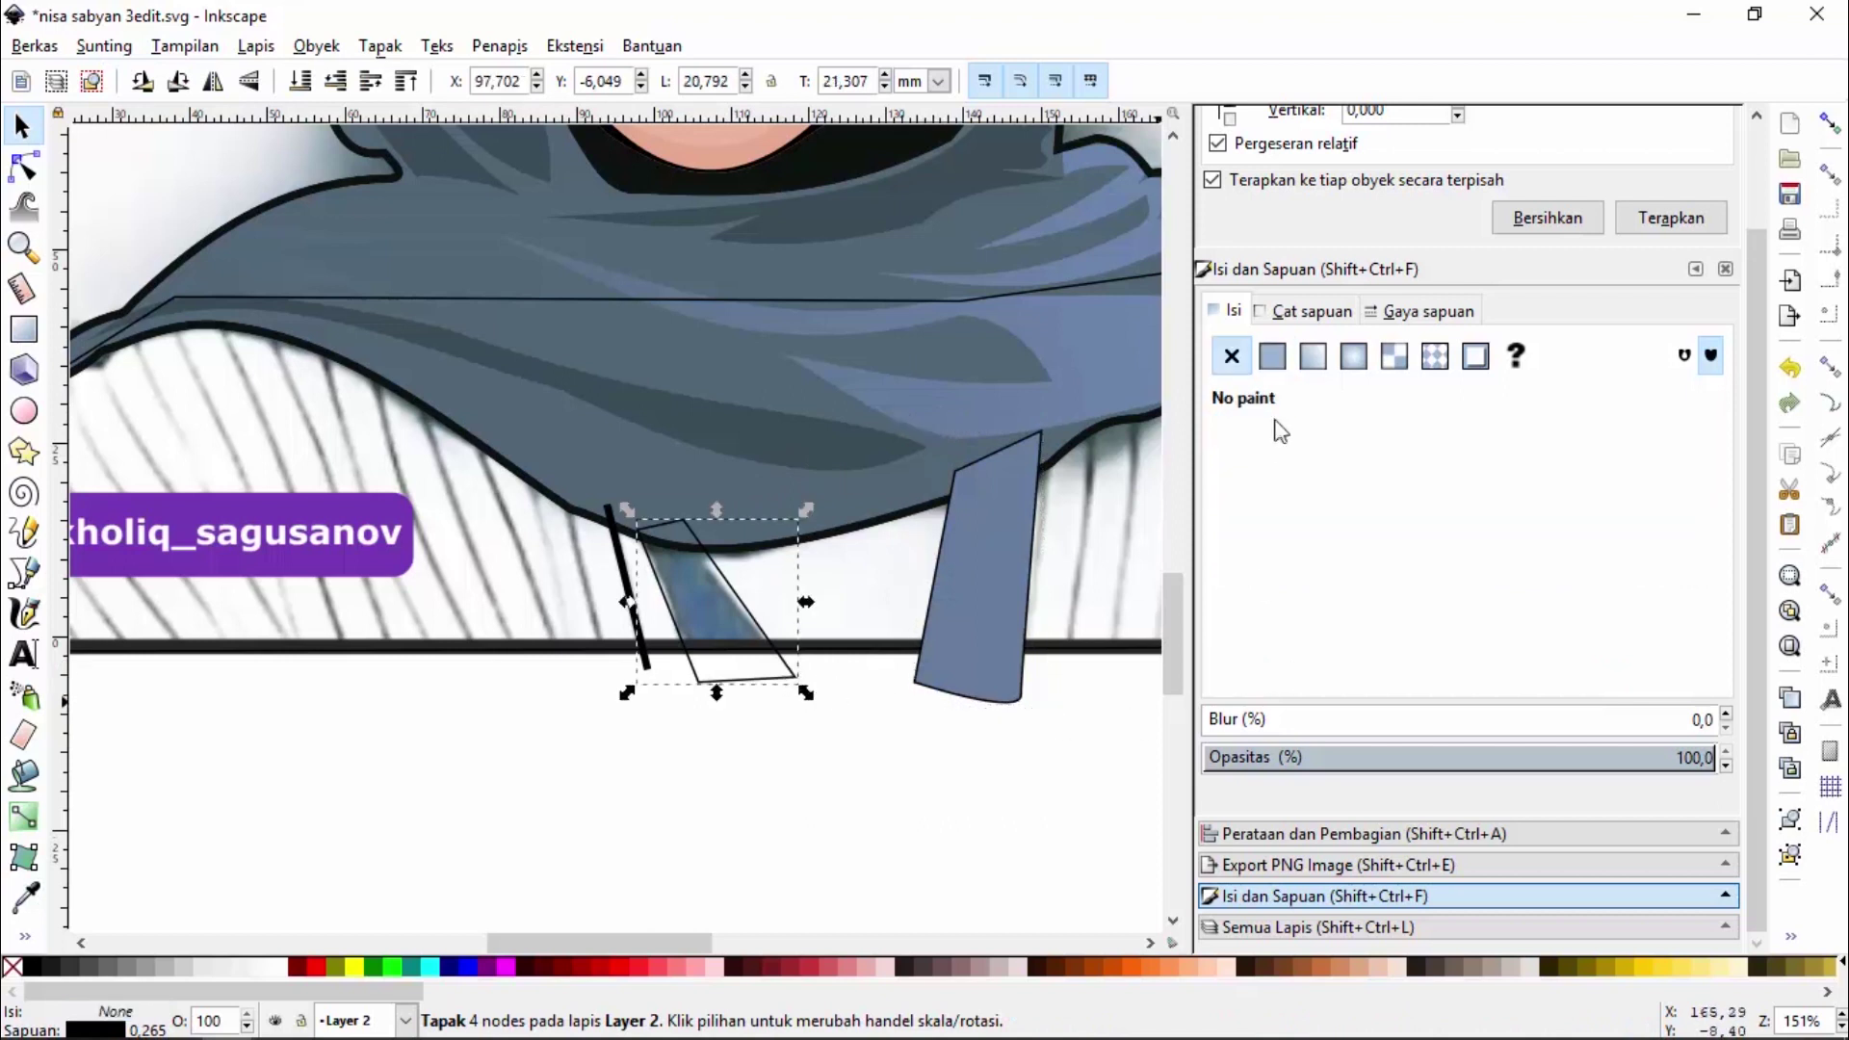
{"action": "left_click", "coordinate": [1271, 356]}
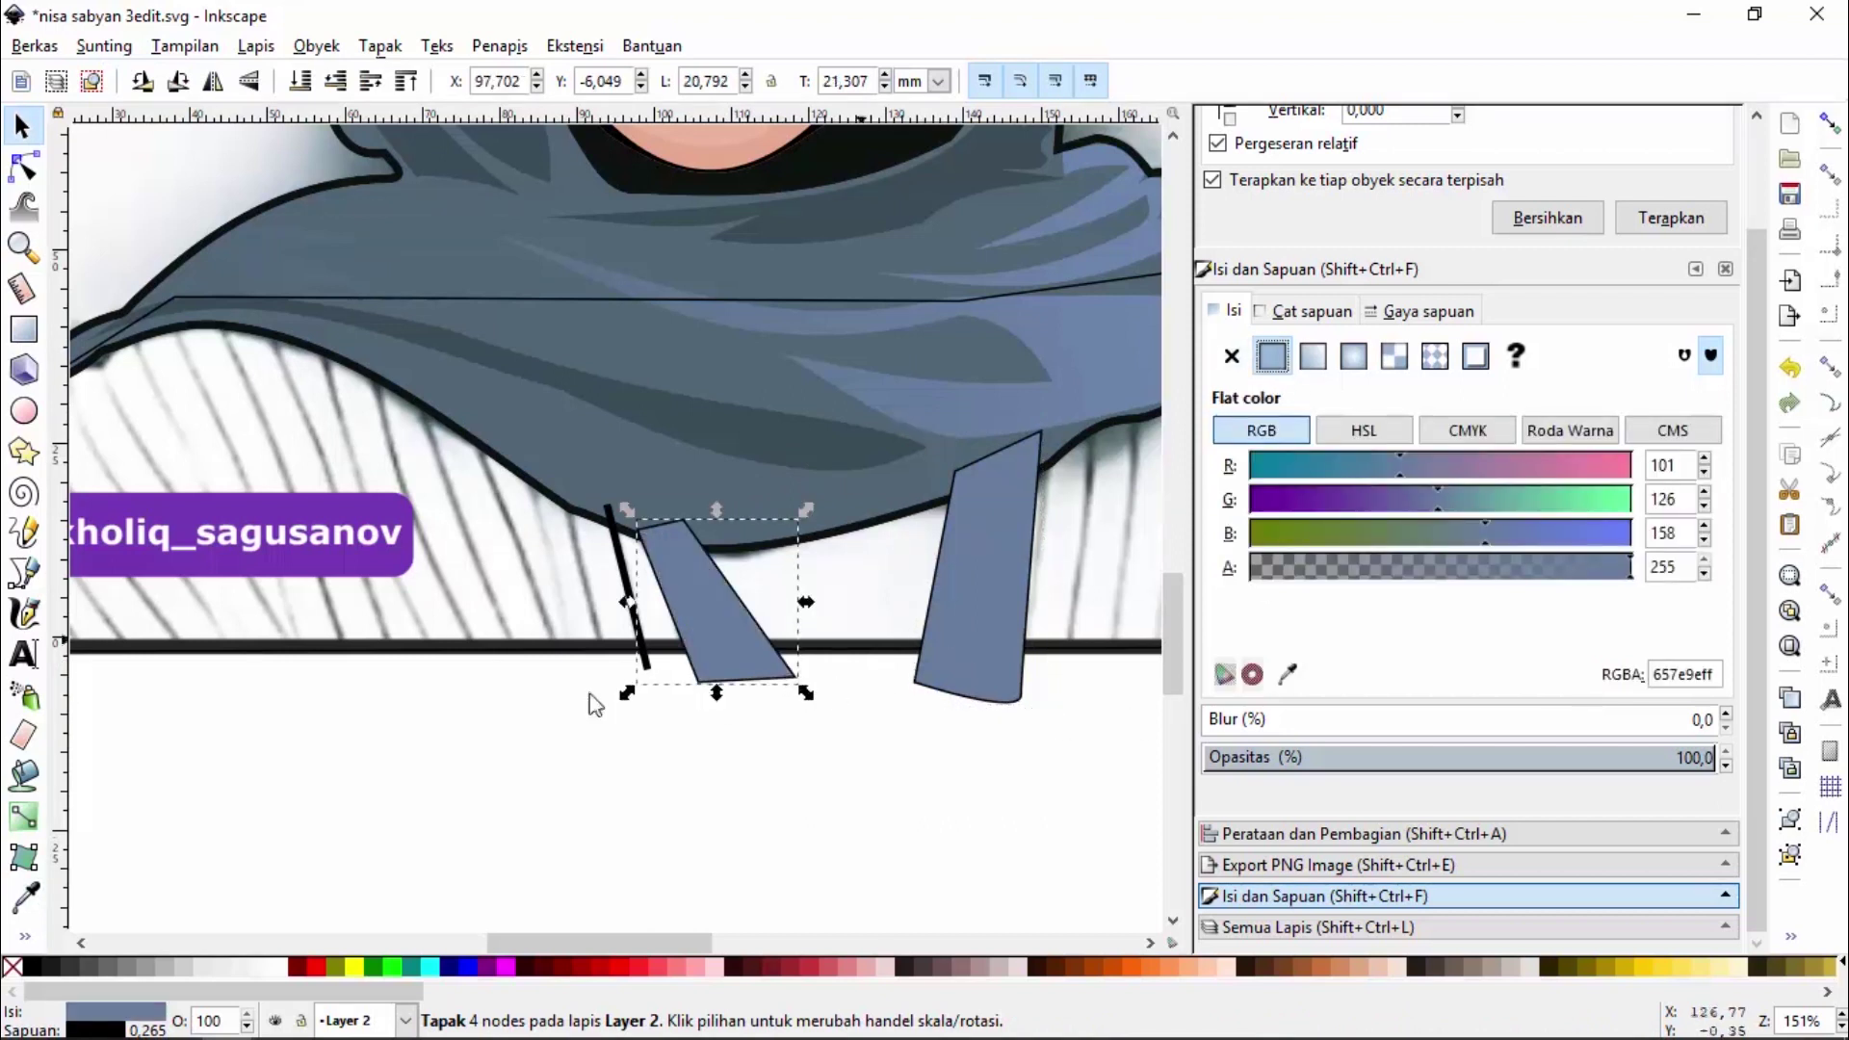
Recolour the thin black line's stroke with blue sampled from the drawing
{"action": "left_click", "coordinate": [645, 663]}
{"action": "left_click", "coordinate": [1309, 311]}
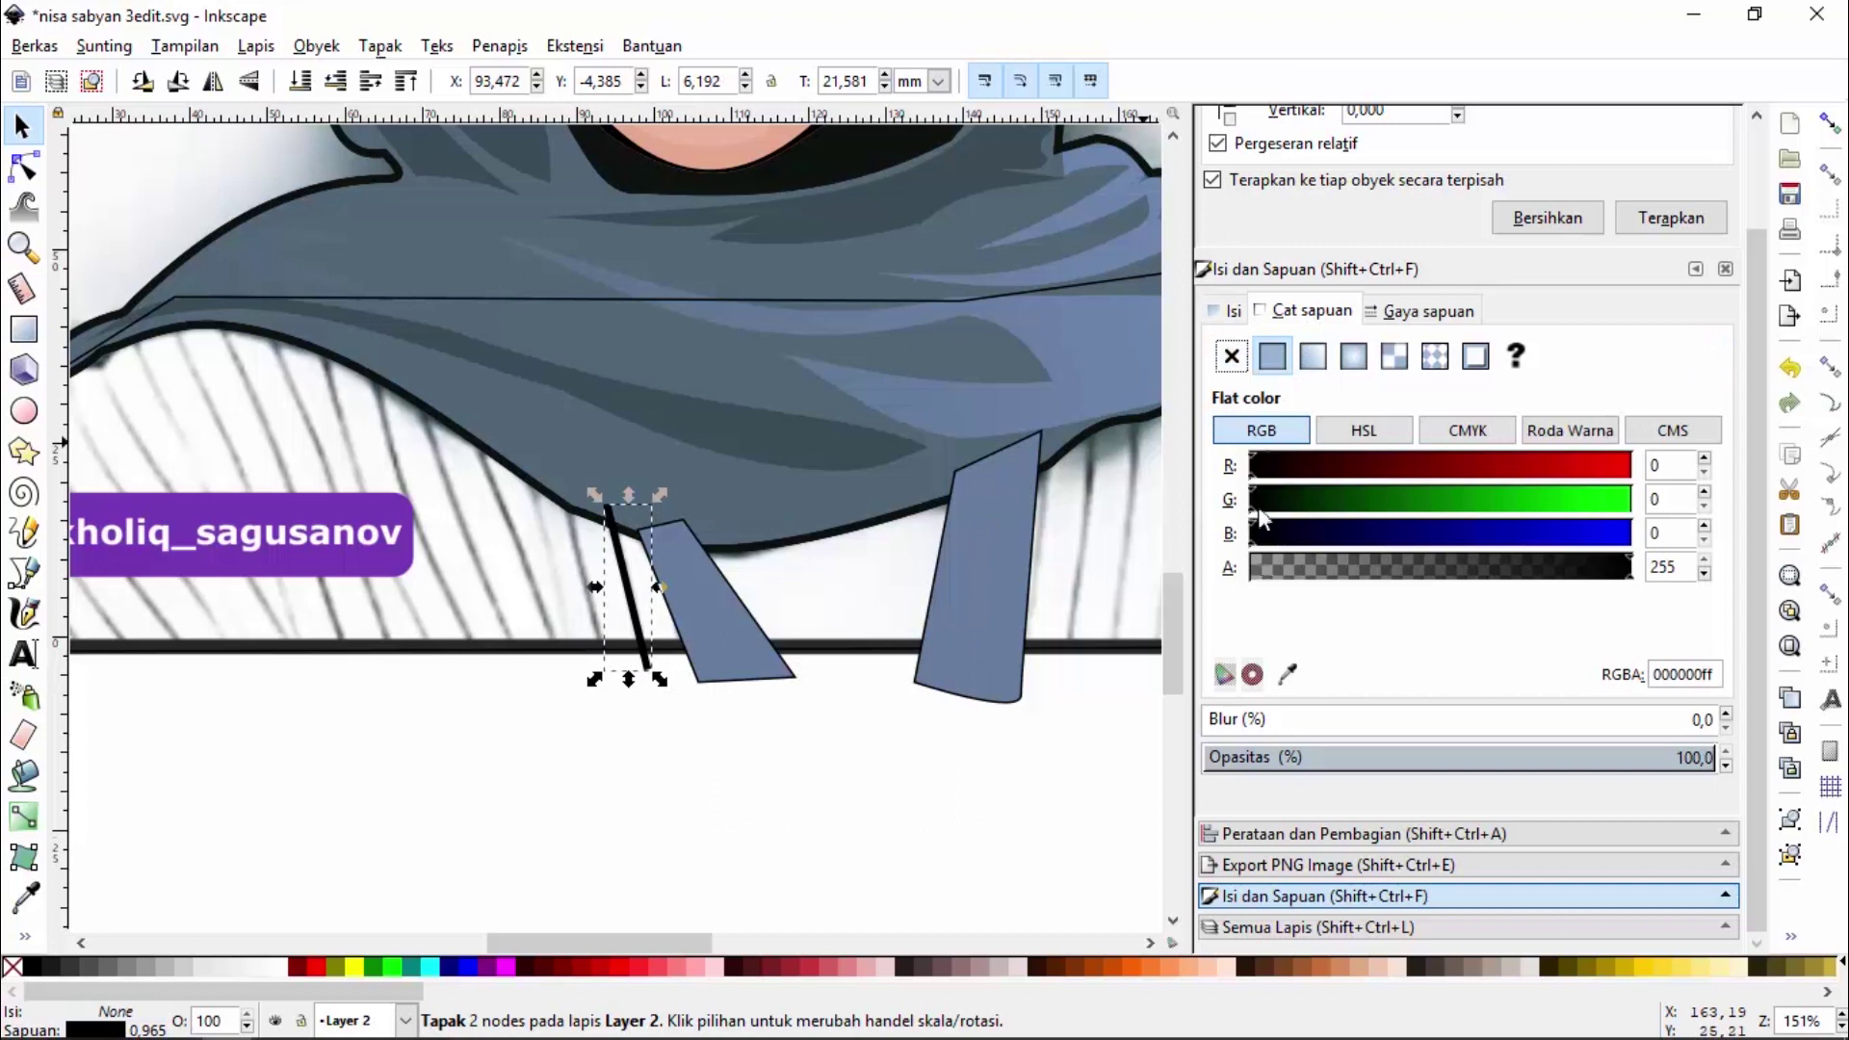
{"action": "left_click", "coordinate": [1288, 674]}
{"action": "left_click", "coordinate": [1090, 384]}
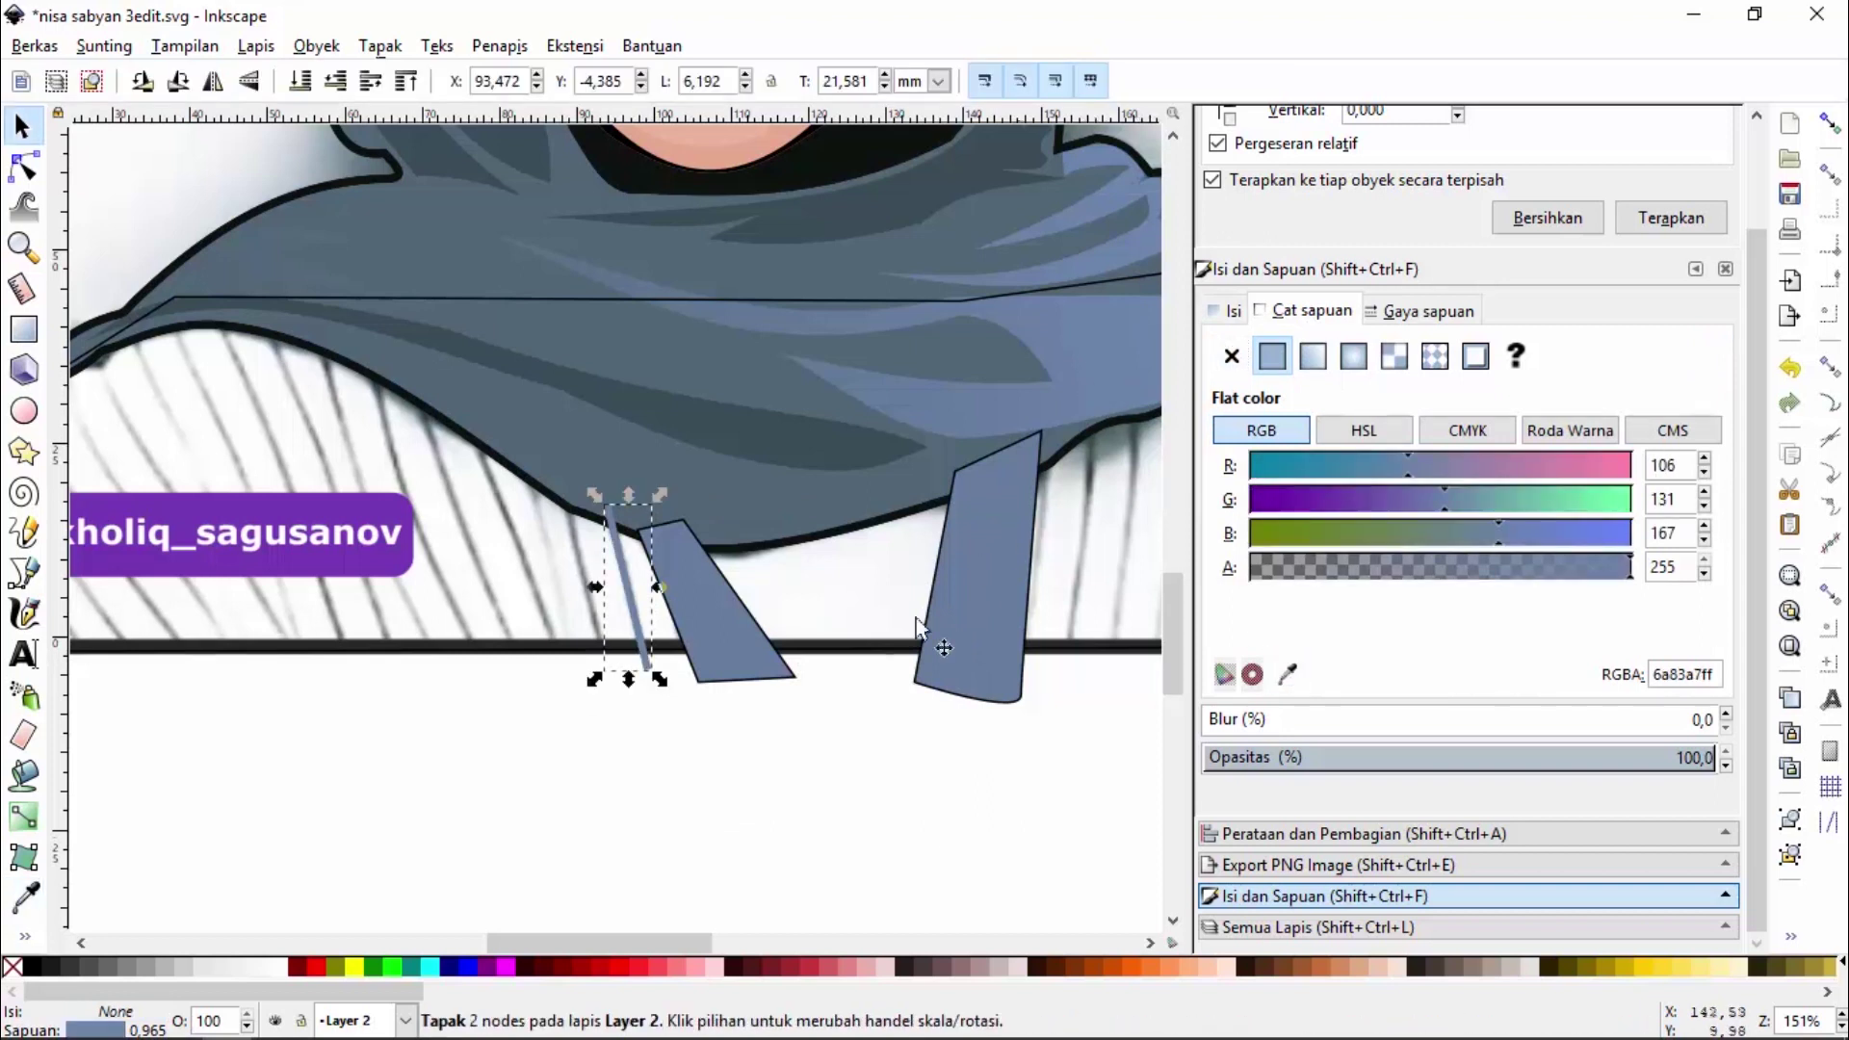
Remove the outlines from the left trapezoid and the right hanging piece
{"action": "left_click", "coordinate": [779, 678]}
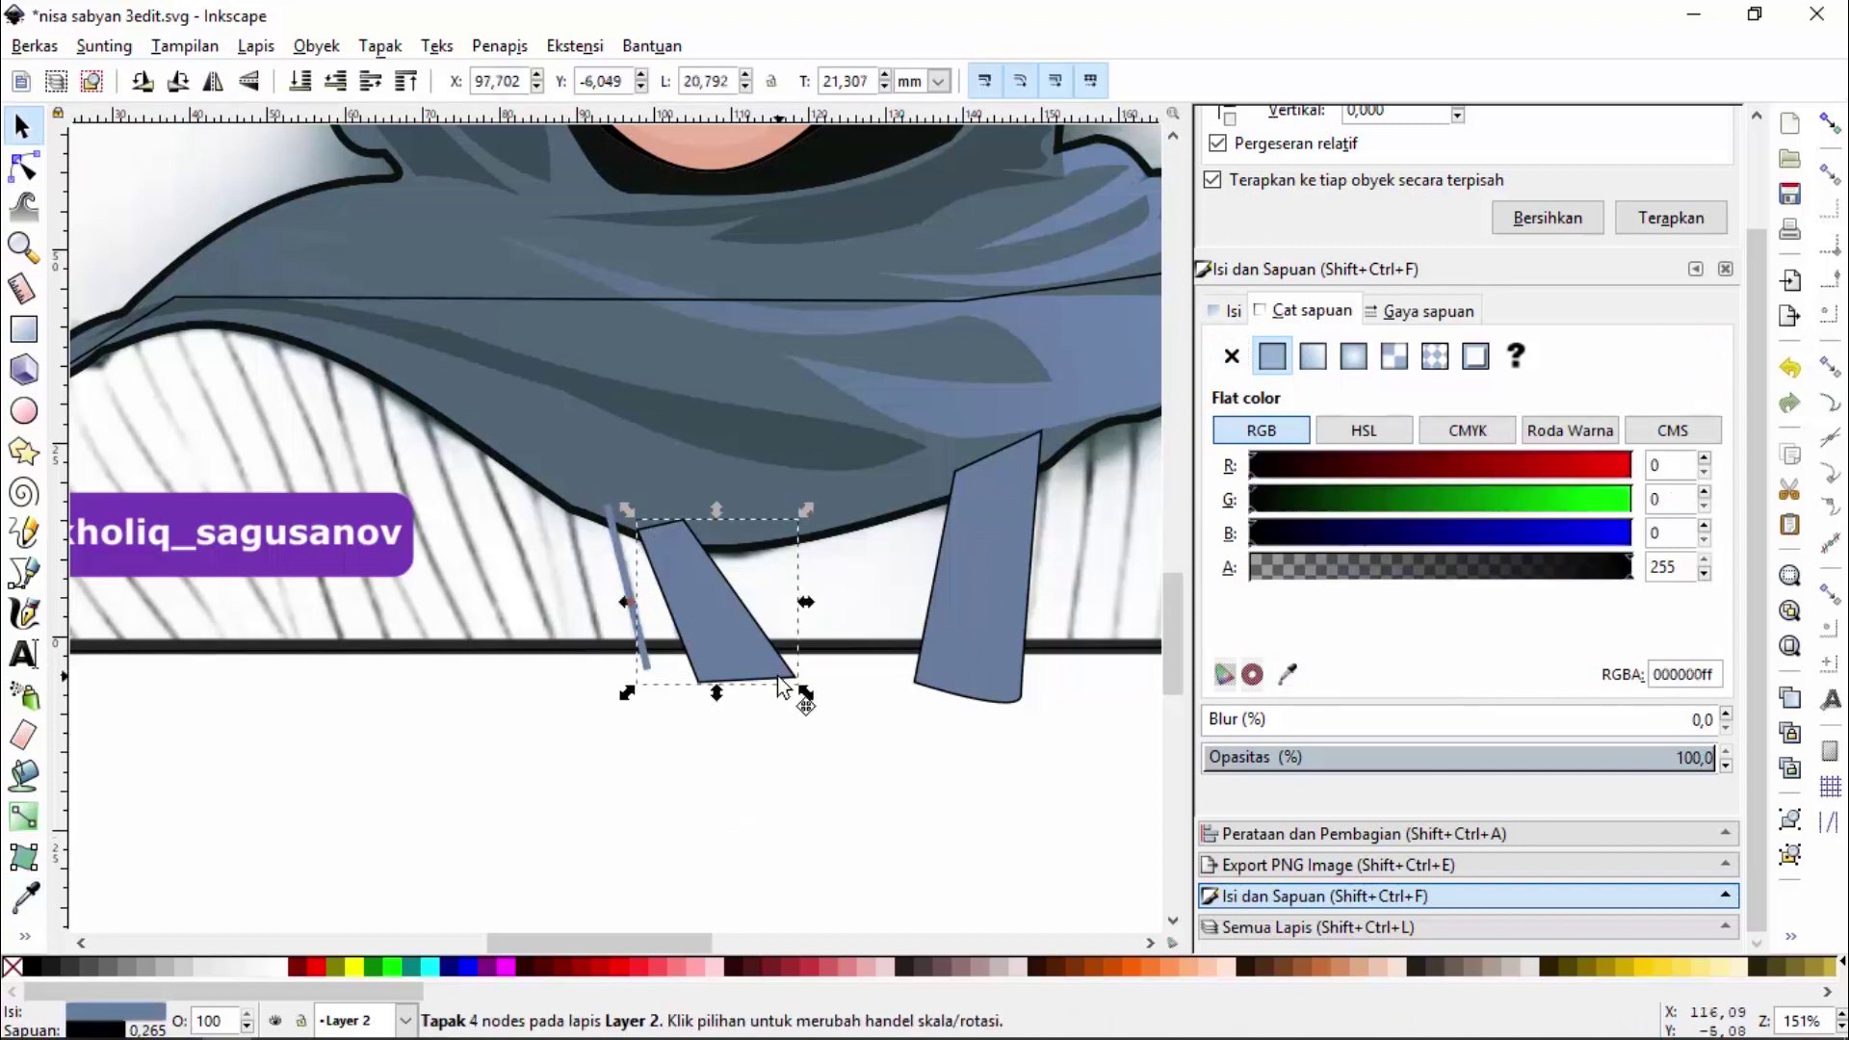
{"action": "left_click", "coordinate": [1230, 356]}
{"action": "left_click", "coordinate": [1014, 663]}
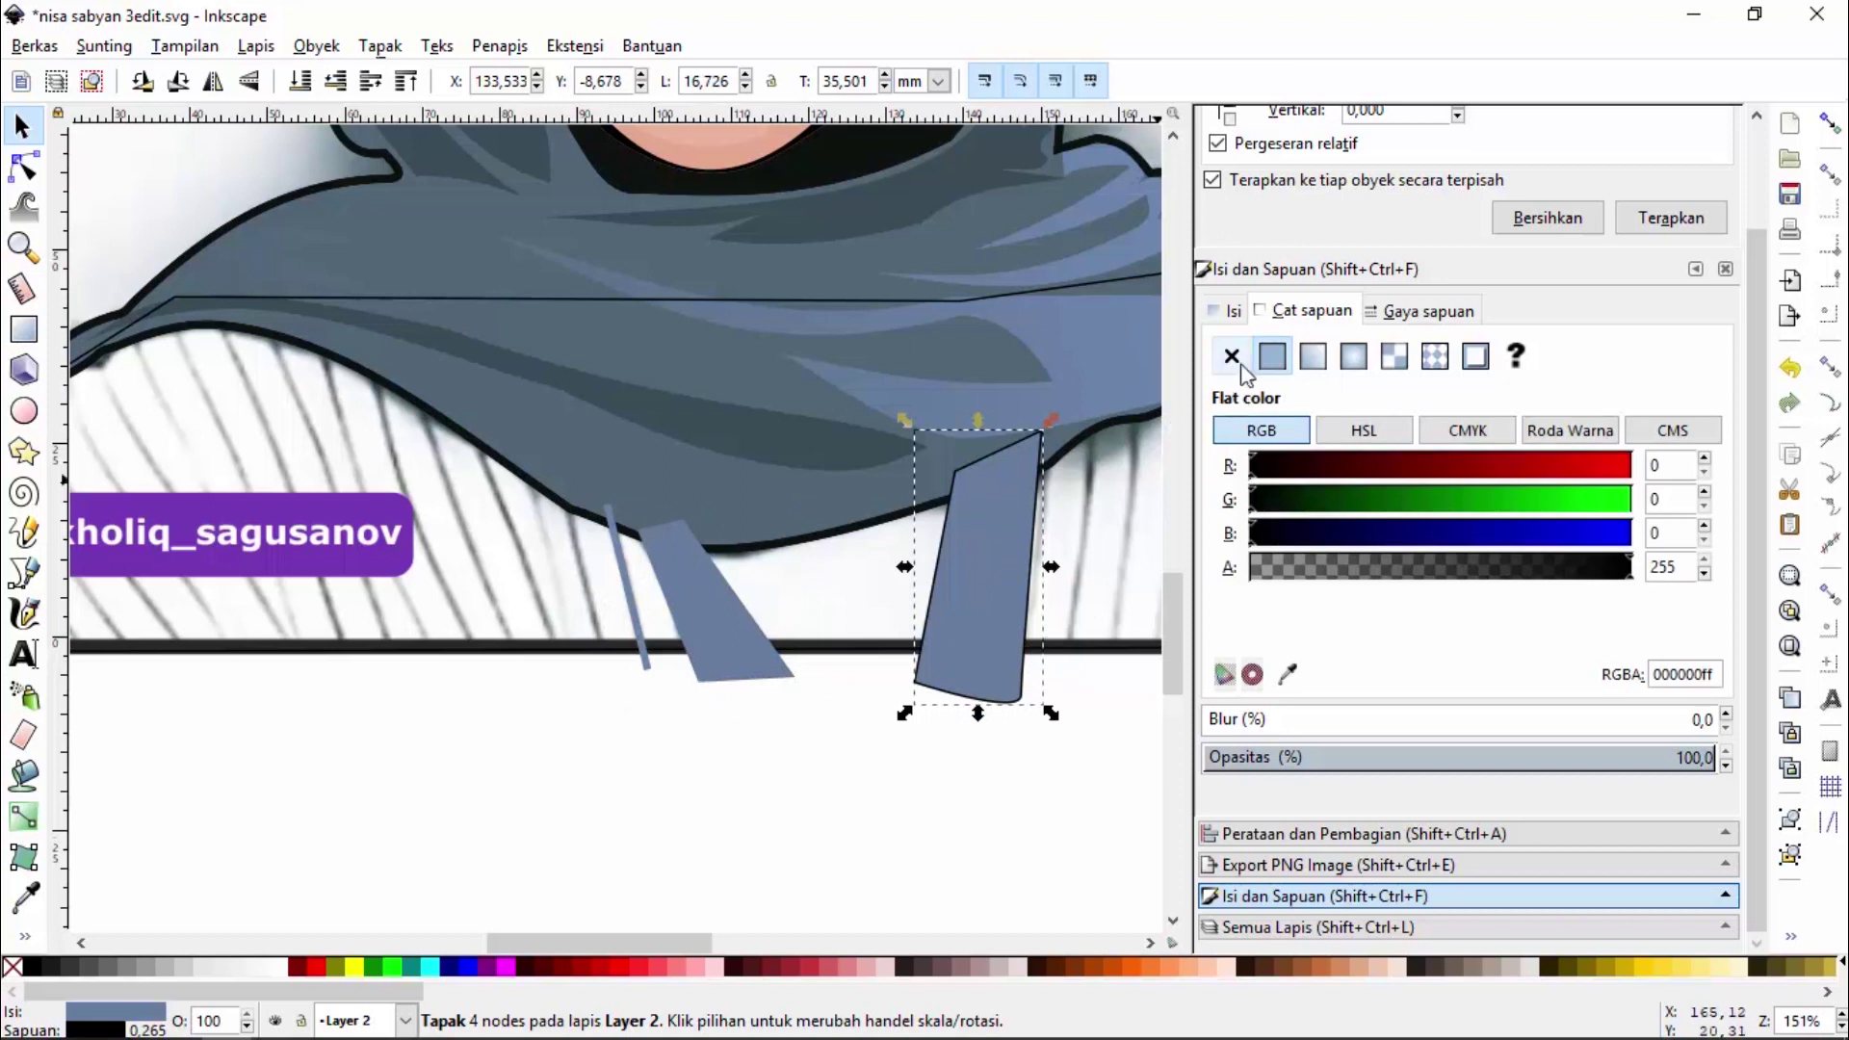
{"action": "left_click", "coordinate": [1232, 358]}
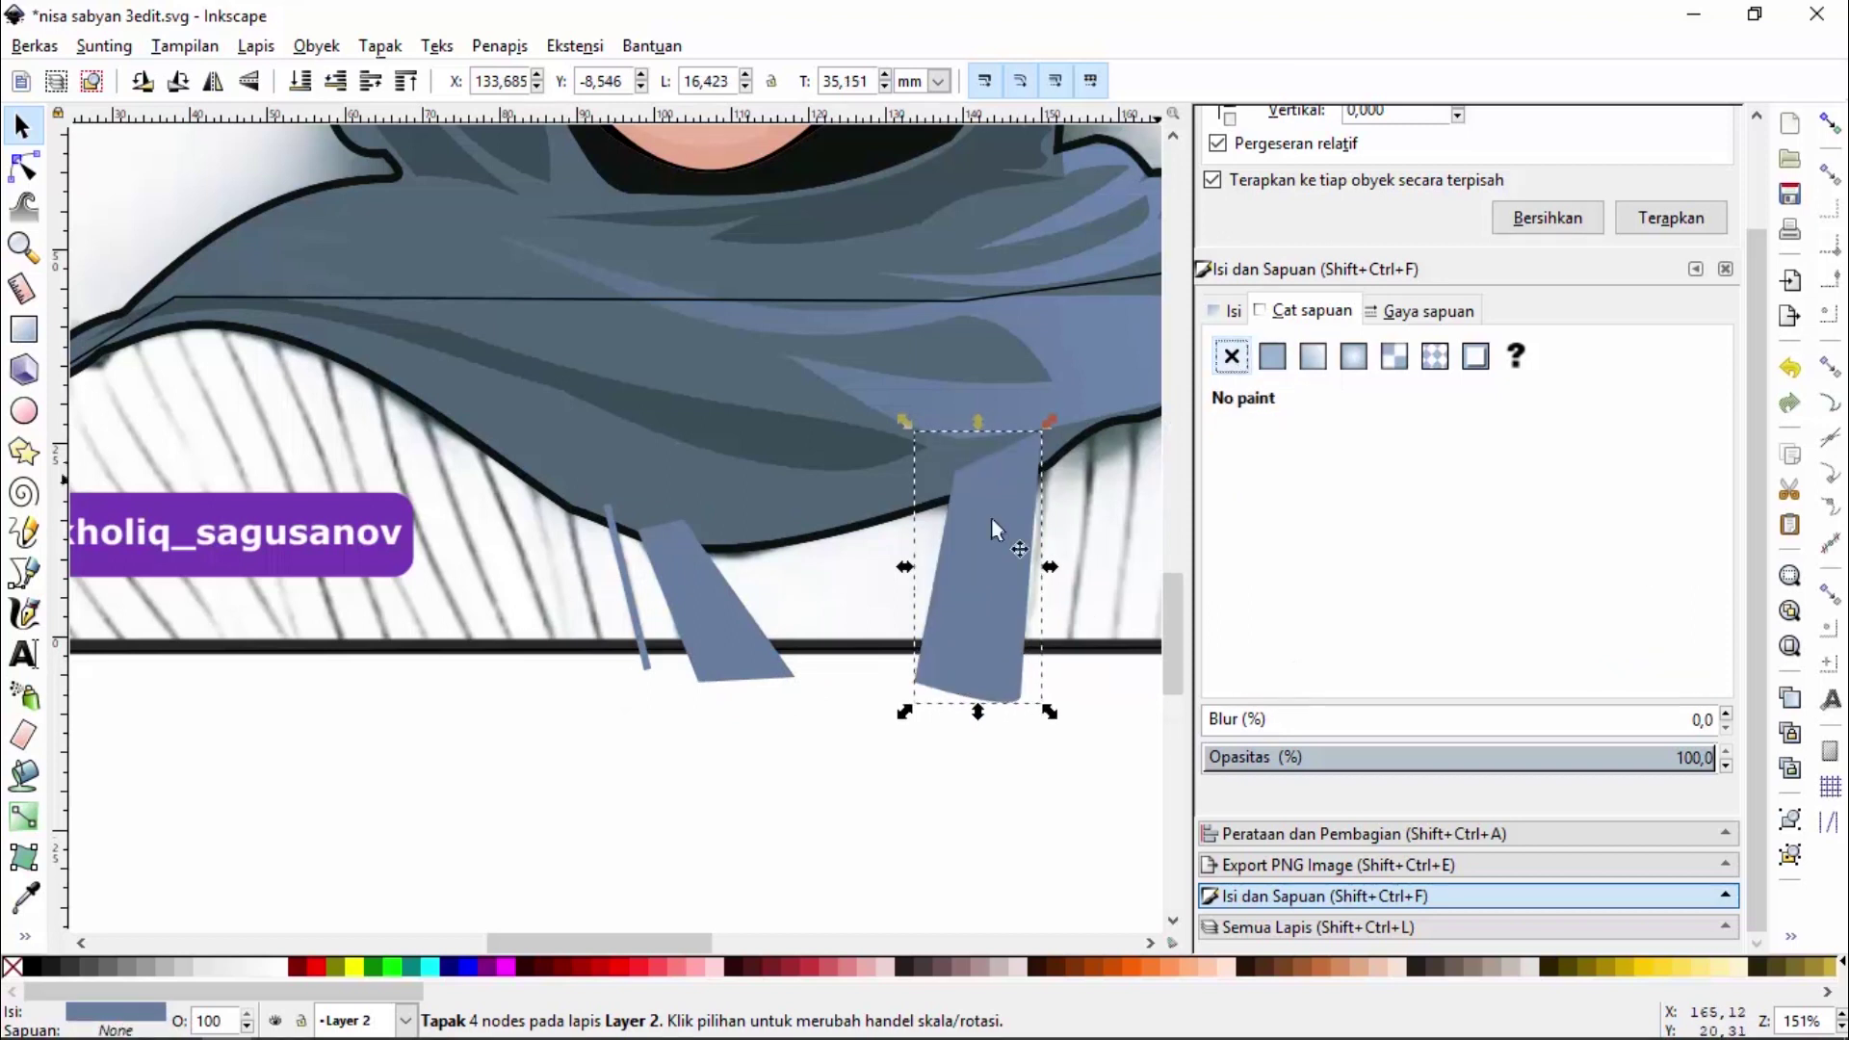
{"action": "left_click", "coordinate": [630, 603]}
Duplicate the thin blue line and place the copy as a stripe near the shirt's left edge
{"action": "key", "text": "ctrl+d"}
{"action": "left_click_drag", "start_coordinate": [631, 601], "coordinate": [497, 537]}
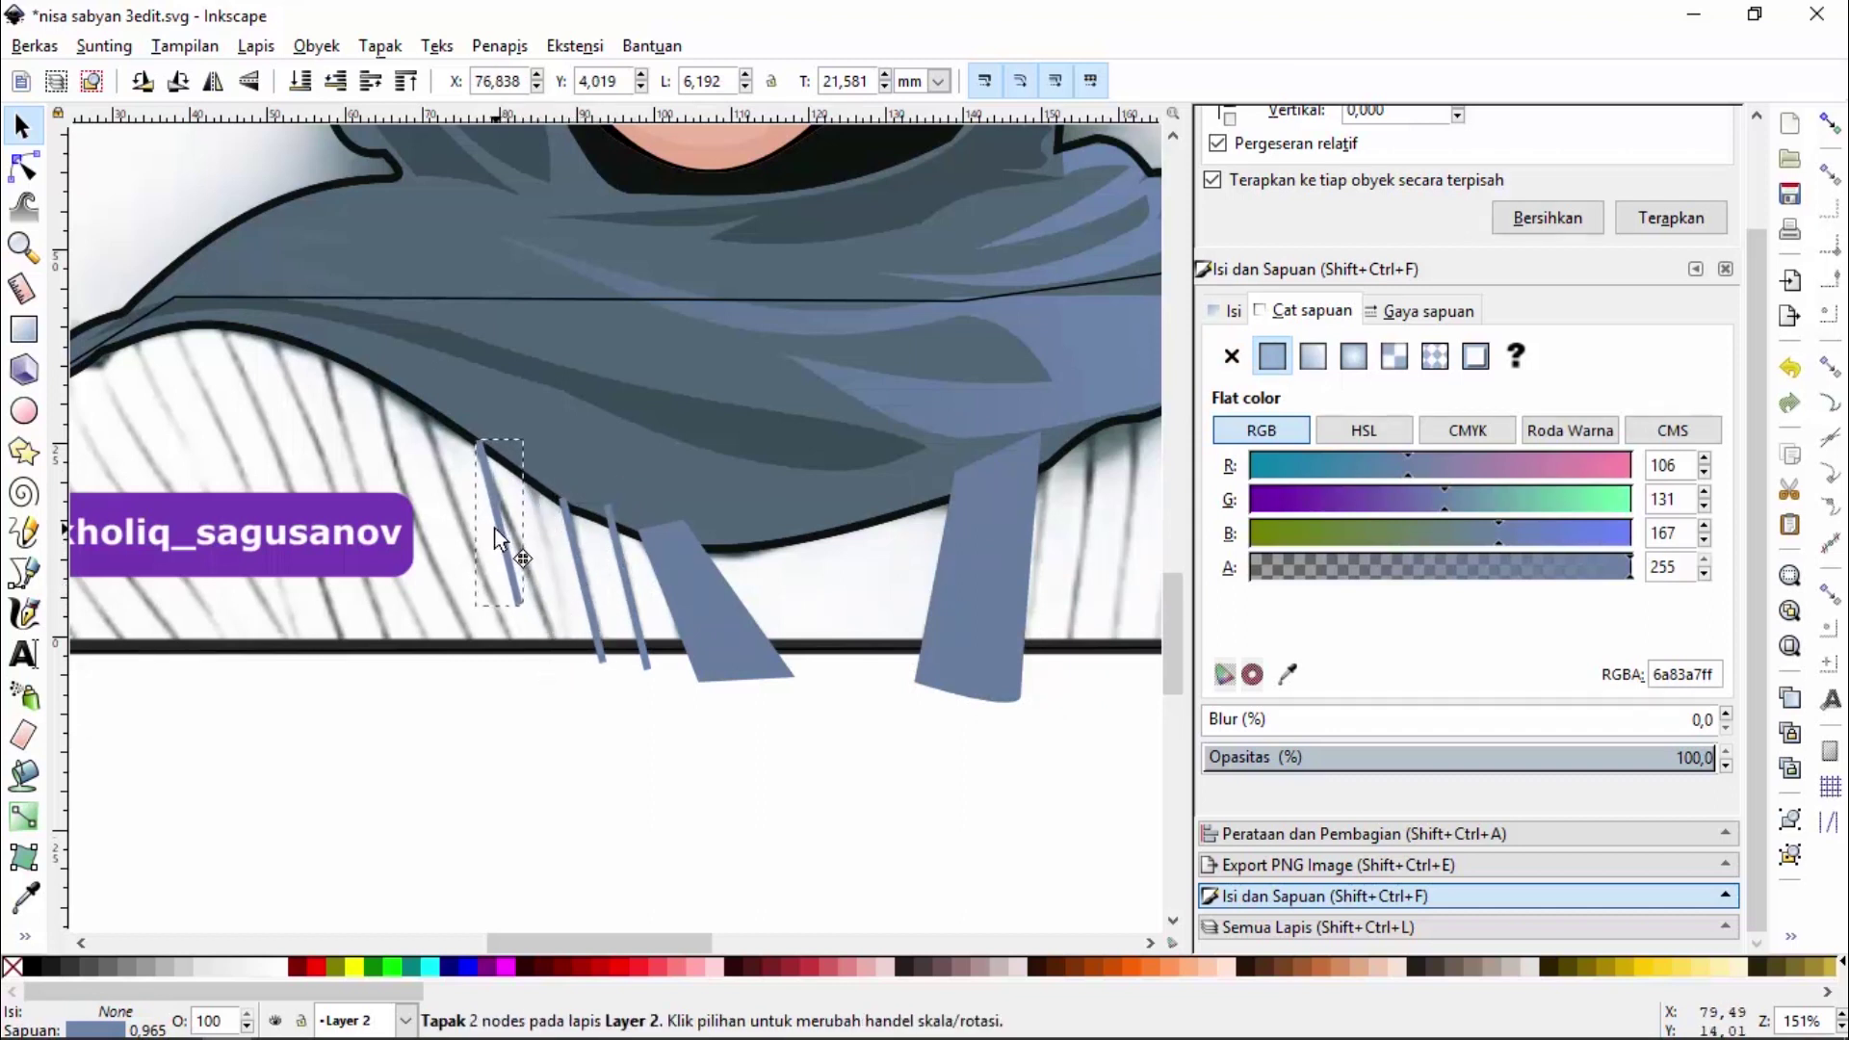
{"action": "key", "text": "n"}
{"action": "left_click_drag", "start_coordinate": [521, 606], "coordinate": [553, 652]}
{"action": "key", "text": "s"}
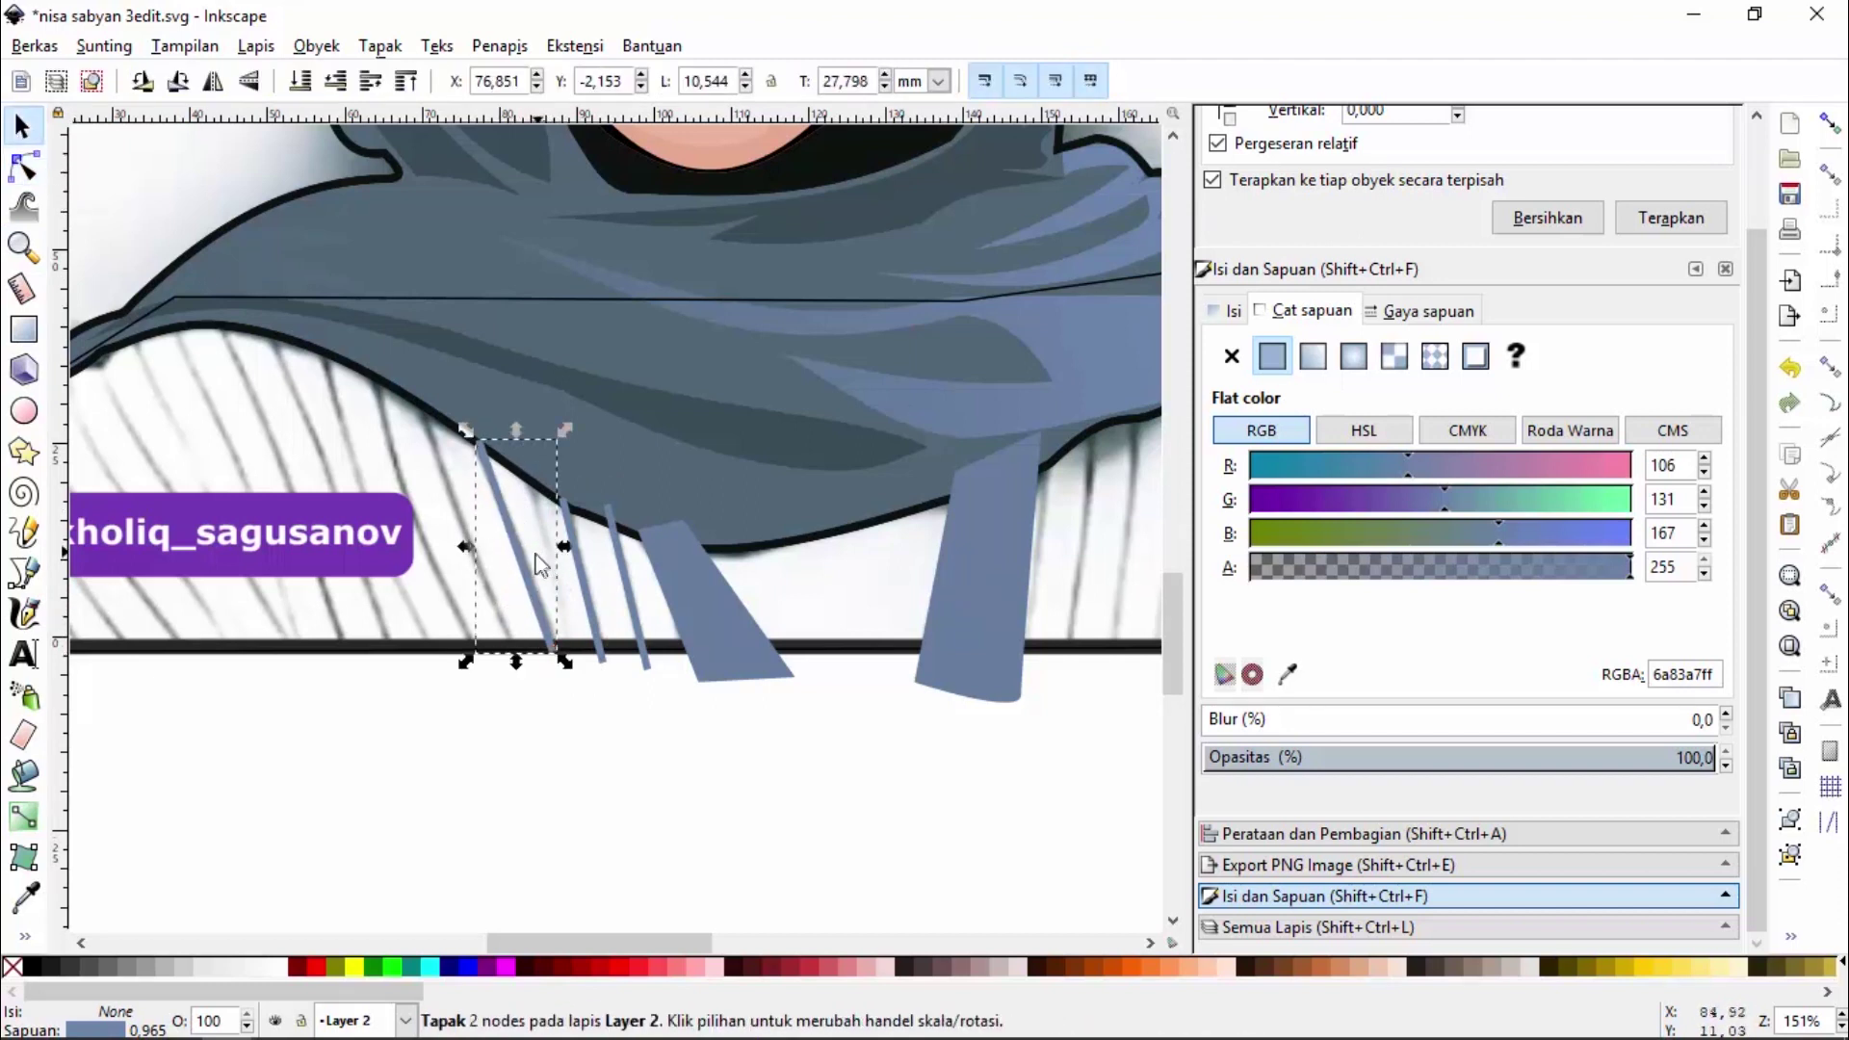
{"action": "left_click_drag", "start_coordinate": [521, 563], "coordinate": [405, 492]}
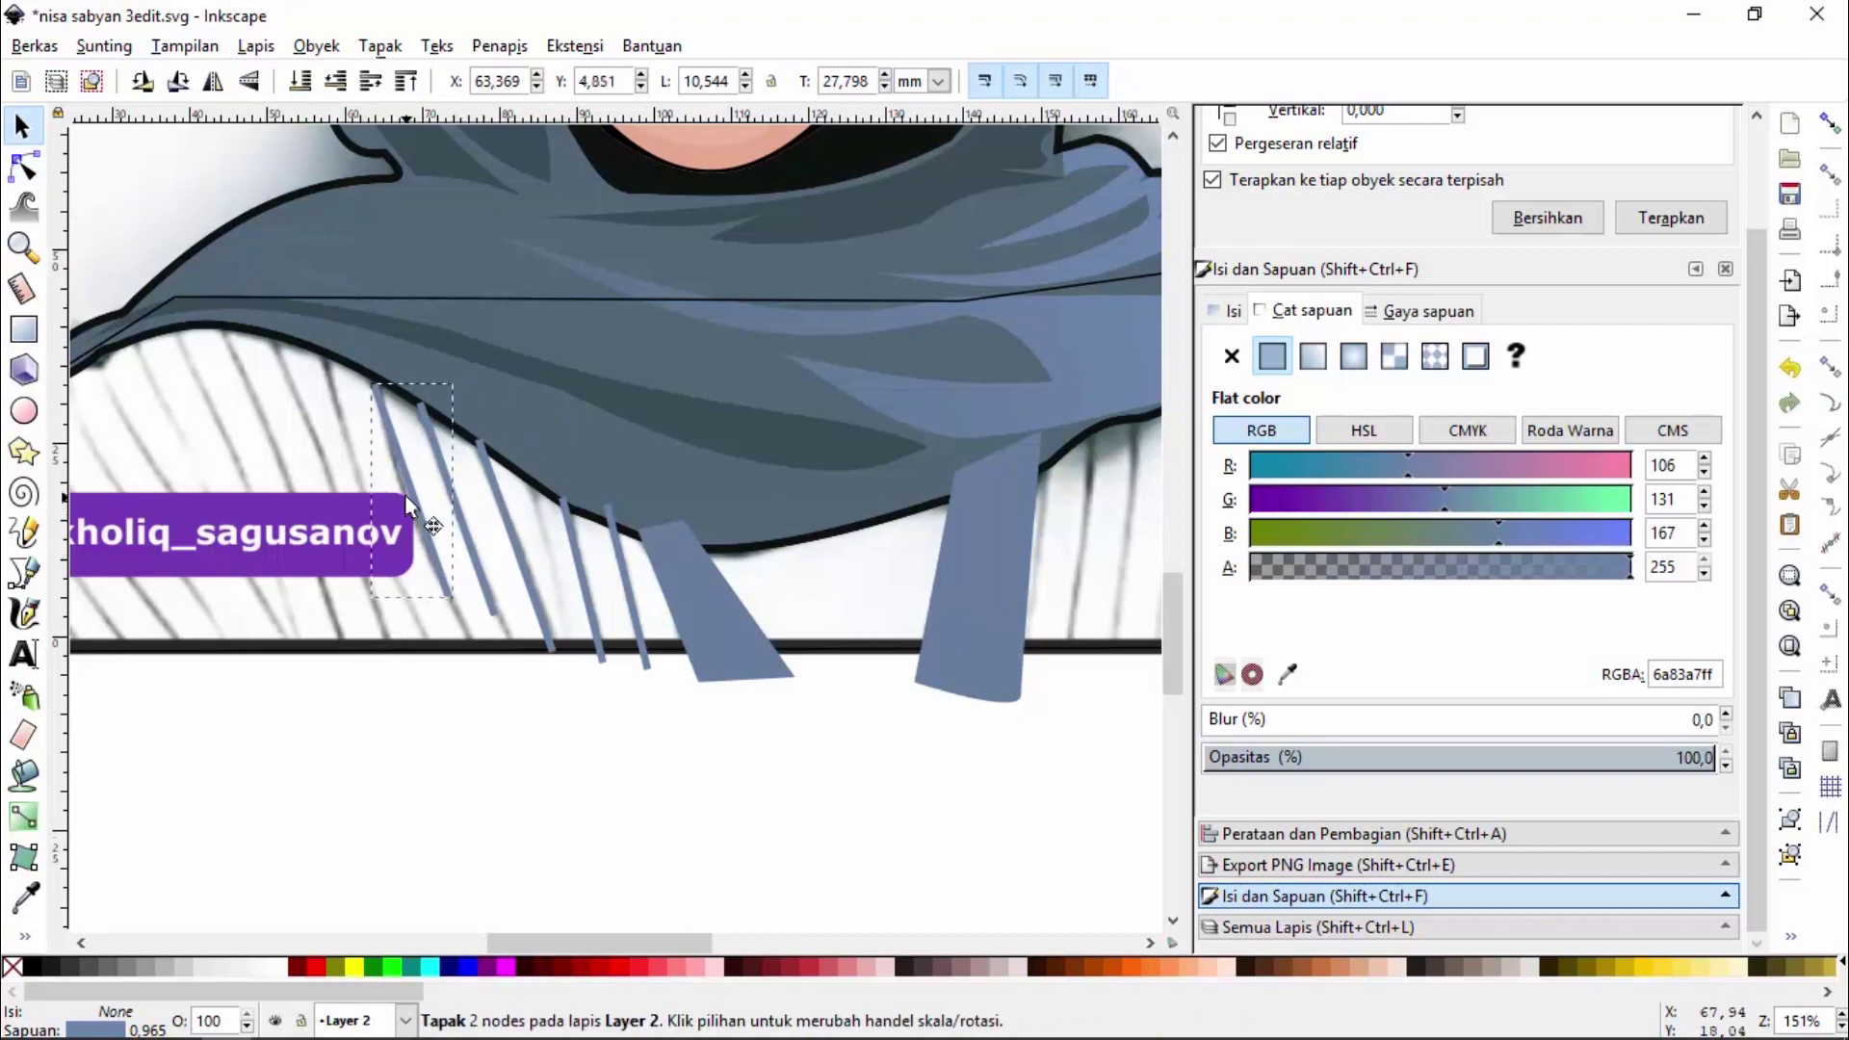
{"action": "mouse_move", "coordinate": [414, 502]}
{"action": "left_mouse_down"}
{"action": "mouse_move", "coordinate": [303, 429]}
{"action": "mouse_move", "coordinate": [173, 443]}
{"action": "left_mouse_up"}
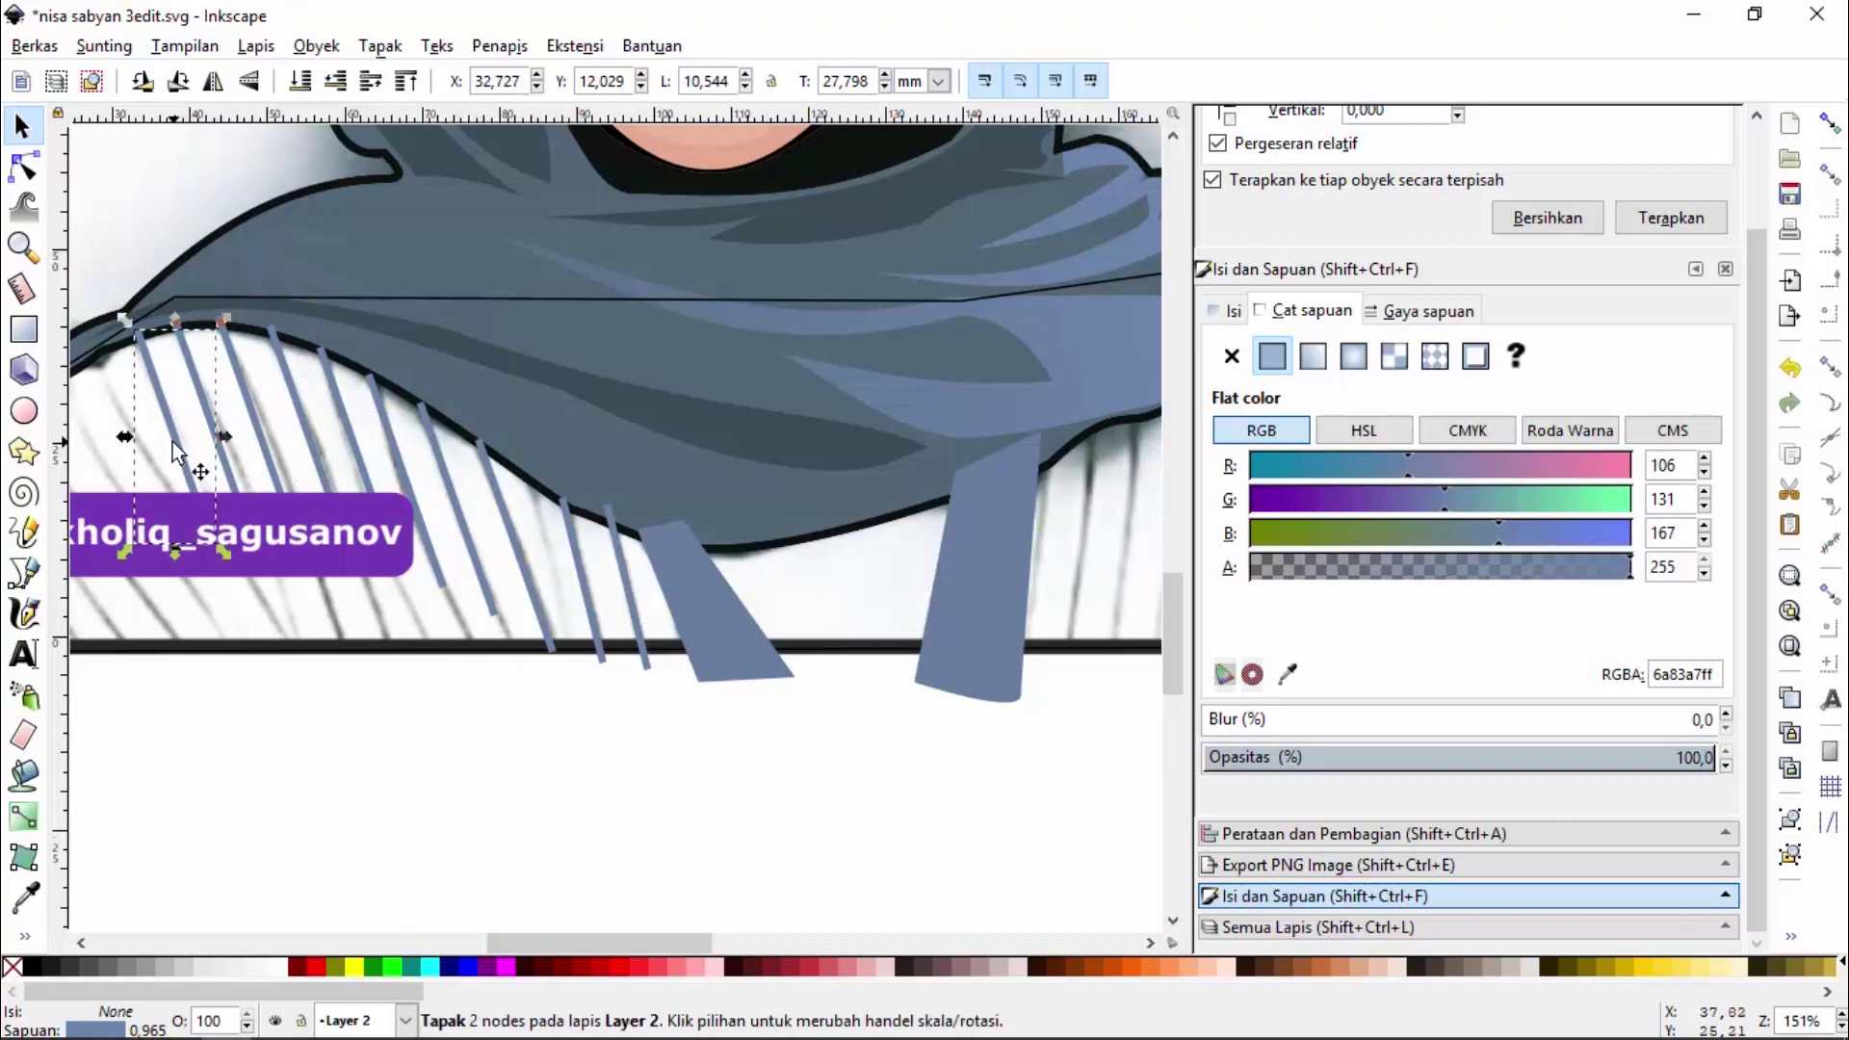
{"action": "left_click_drag", "start_coordinate": [172, 441], "coordinate": [134, 472]}
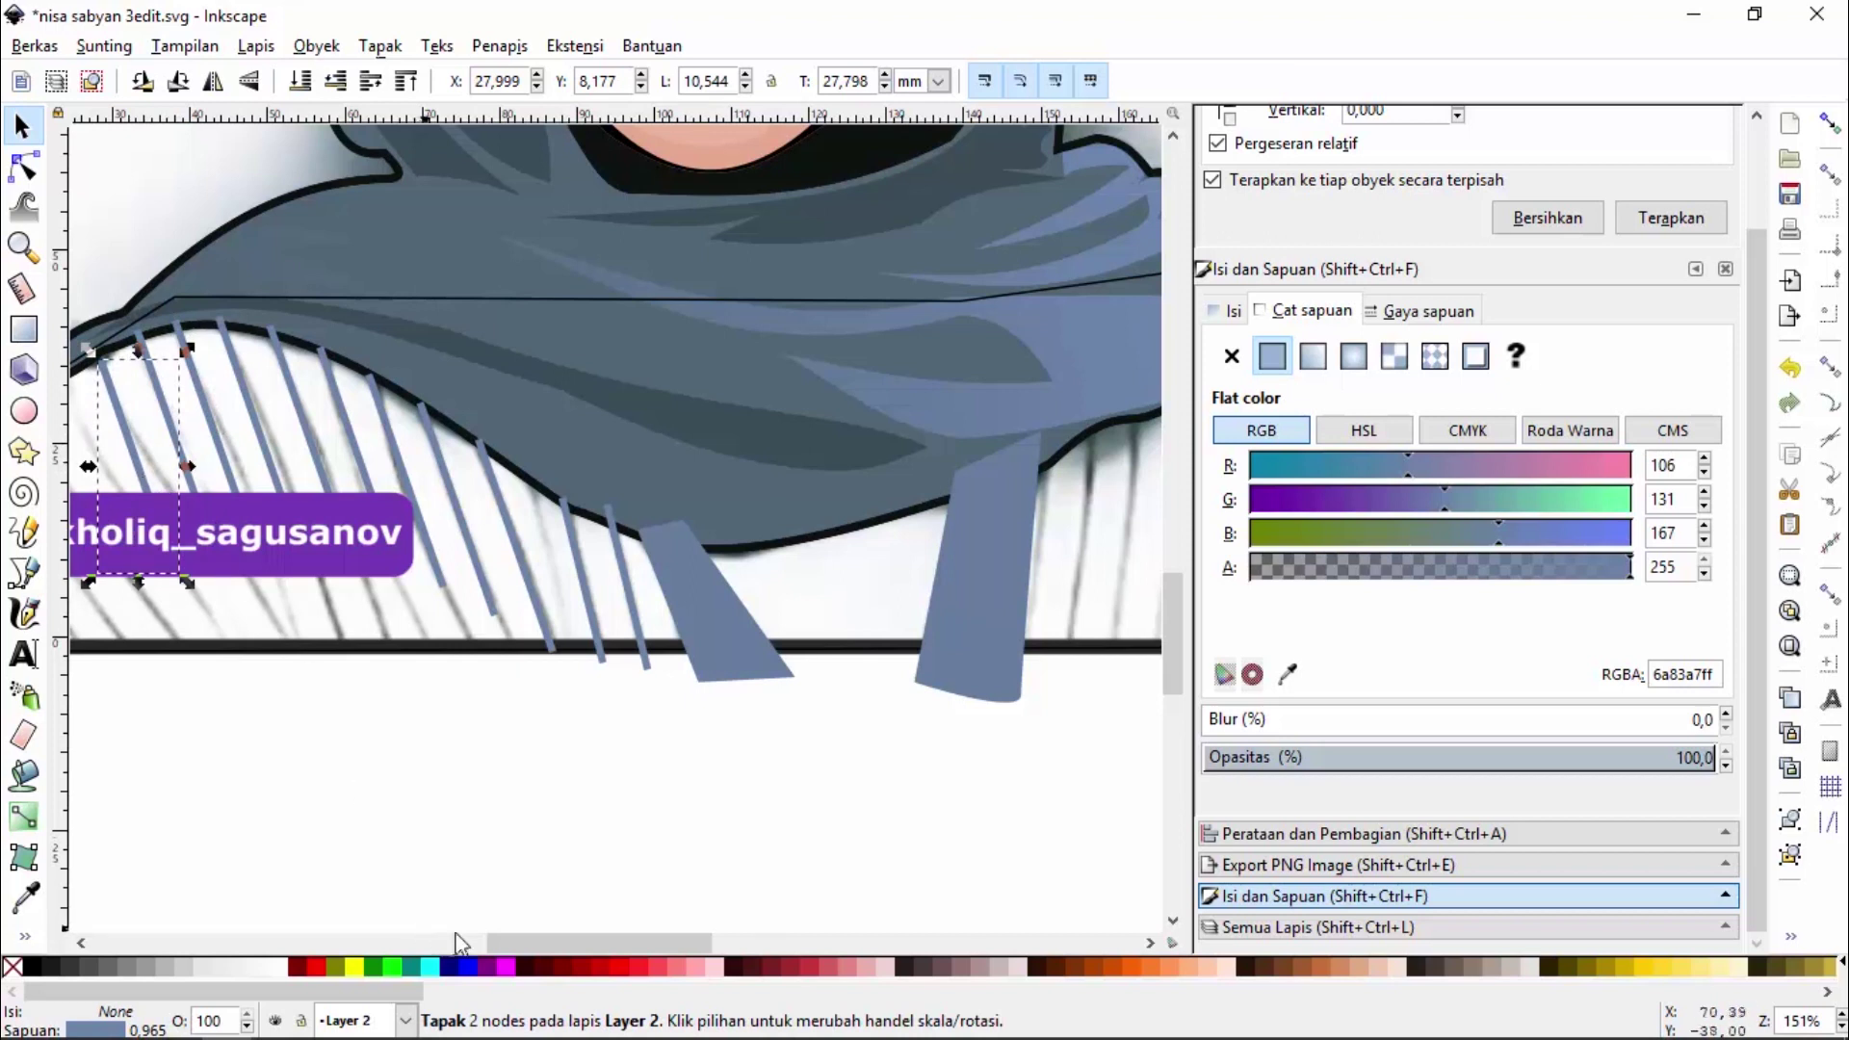
{"action": "left_click_drag", "start_coordinate": [541, 941], "coordinate": [500, 941]}
{"action": "mouse_move", "coordinate": [335, 469]}
{"action": "left_mouse_down"}
{"action": "mouse_move", "coordinate": [226, 502]}
{"action": "mouse_move", "coordinate": [206, 558]}
{"action": "left_mouse_up"}
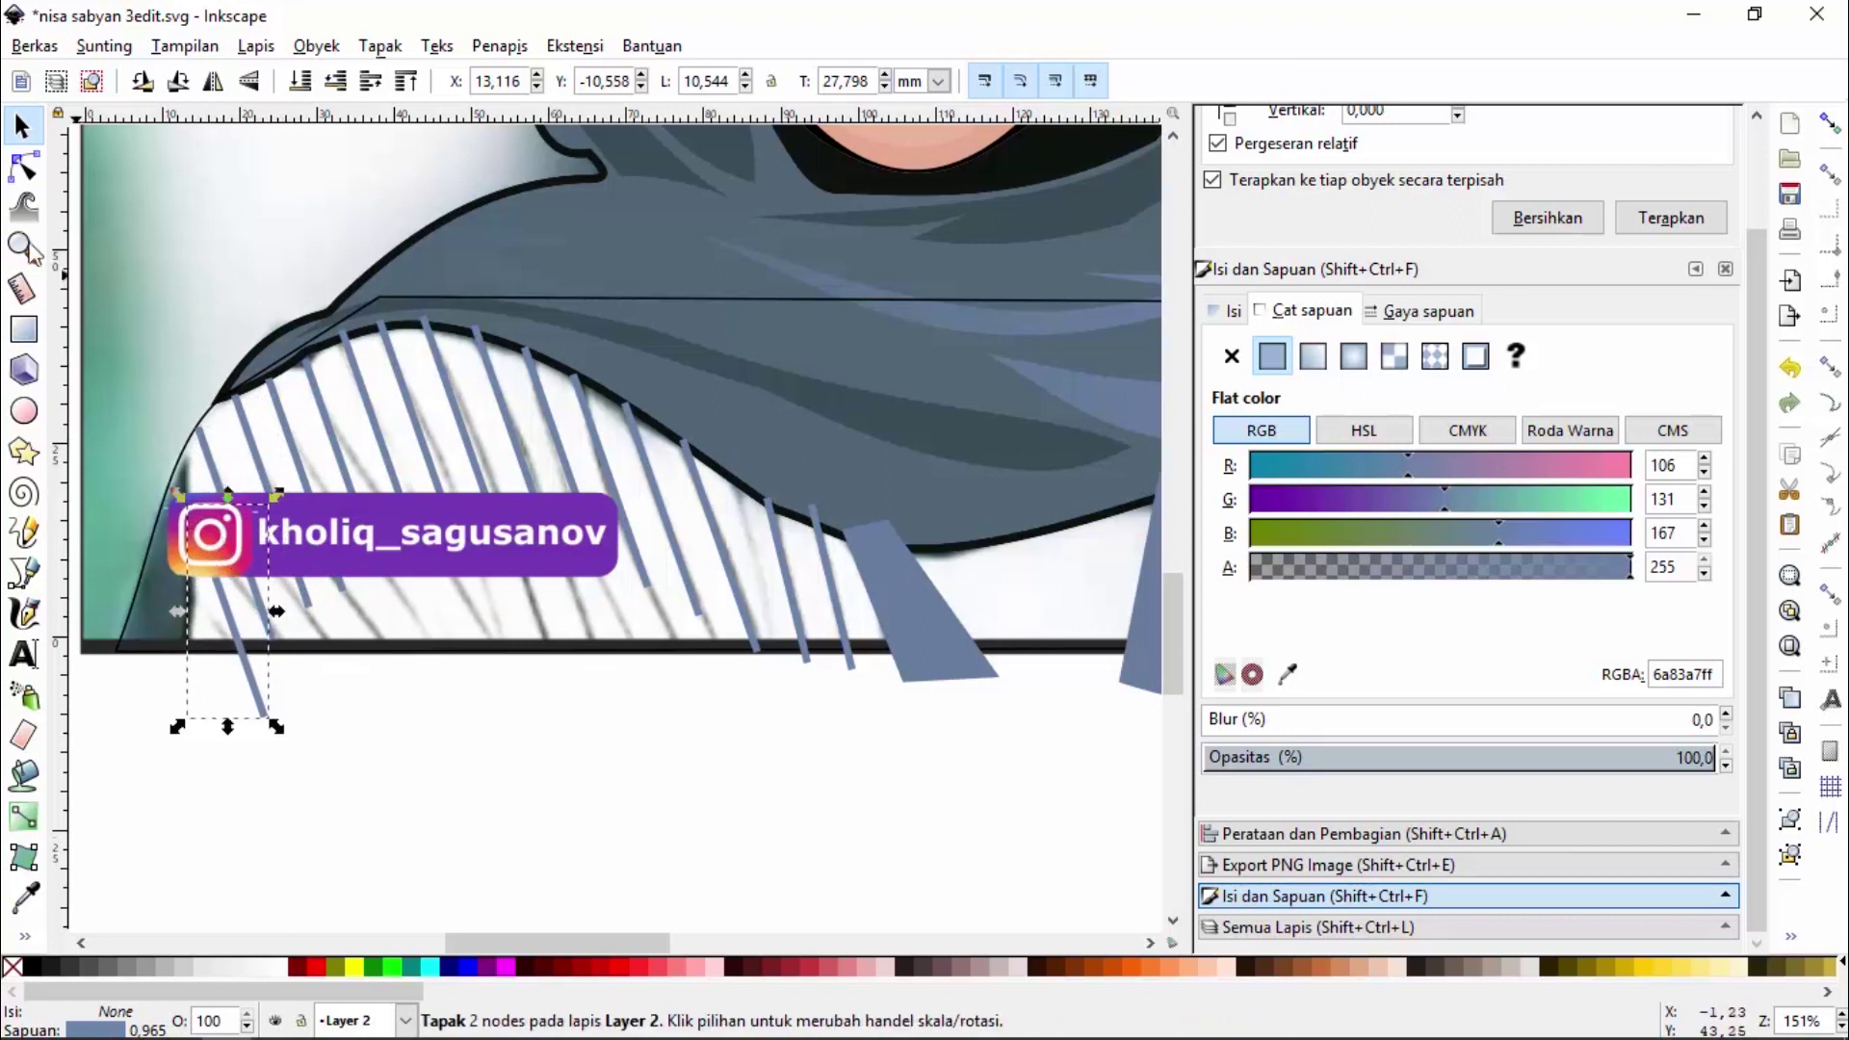
Shorten the leftmost stripe and extend the next three stripes down to the black baseline
{"action": "left_click", "coordinate": [24, 167]}
{"action": "mouse_move", "coordinate": [266, 714]}
{"action": "left_mouse_down"}
{"action": "mouse_move", "coordinate": [249, 651]}
{"action": "mouse_move", "coordinate": [368, 643]}
{"action": "left_mouse_up"}
{"action": "left_click", "coordinate": [345, 591]}
{"action": "left_click", "coordinate": [384, 573]}
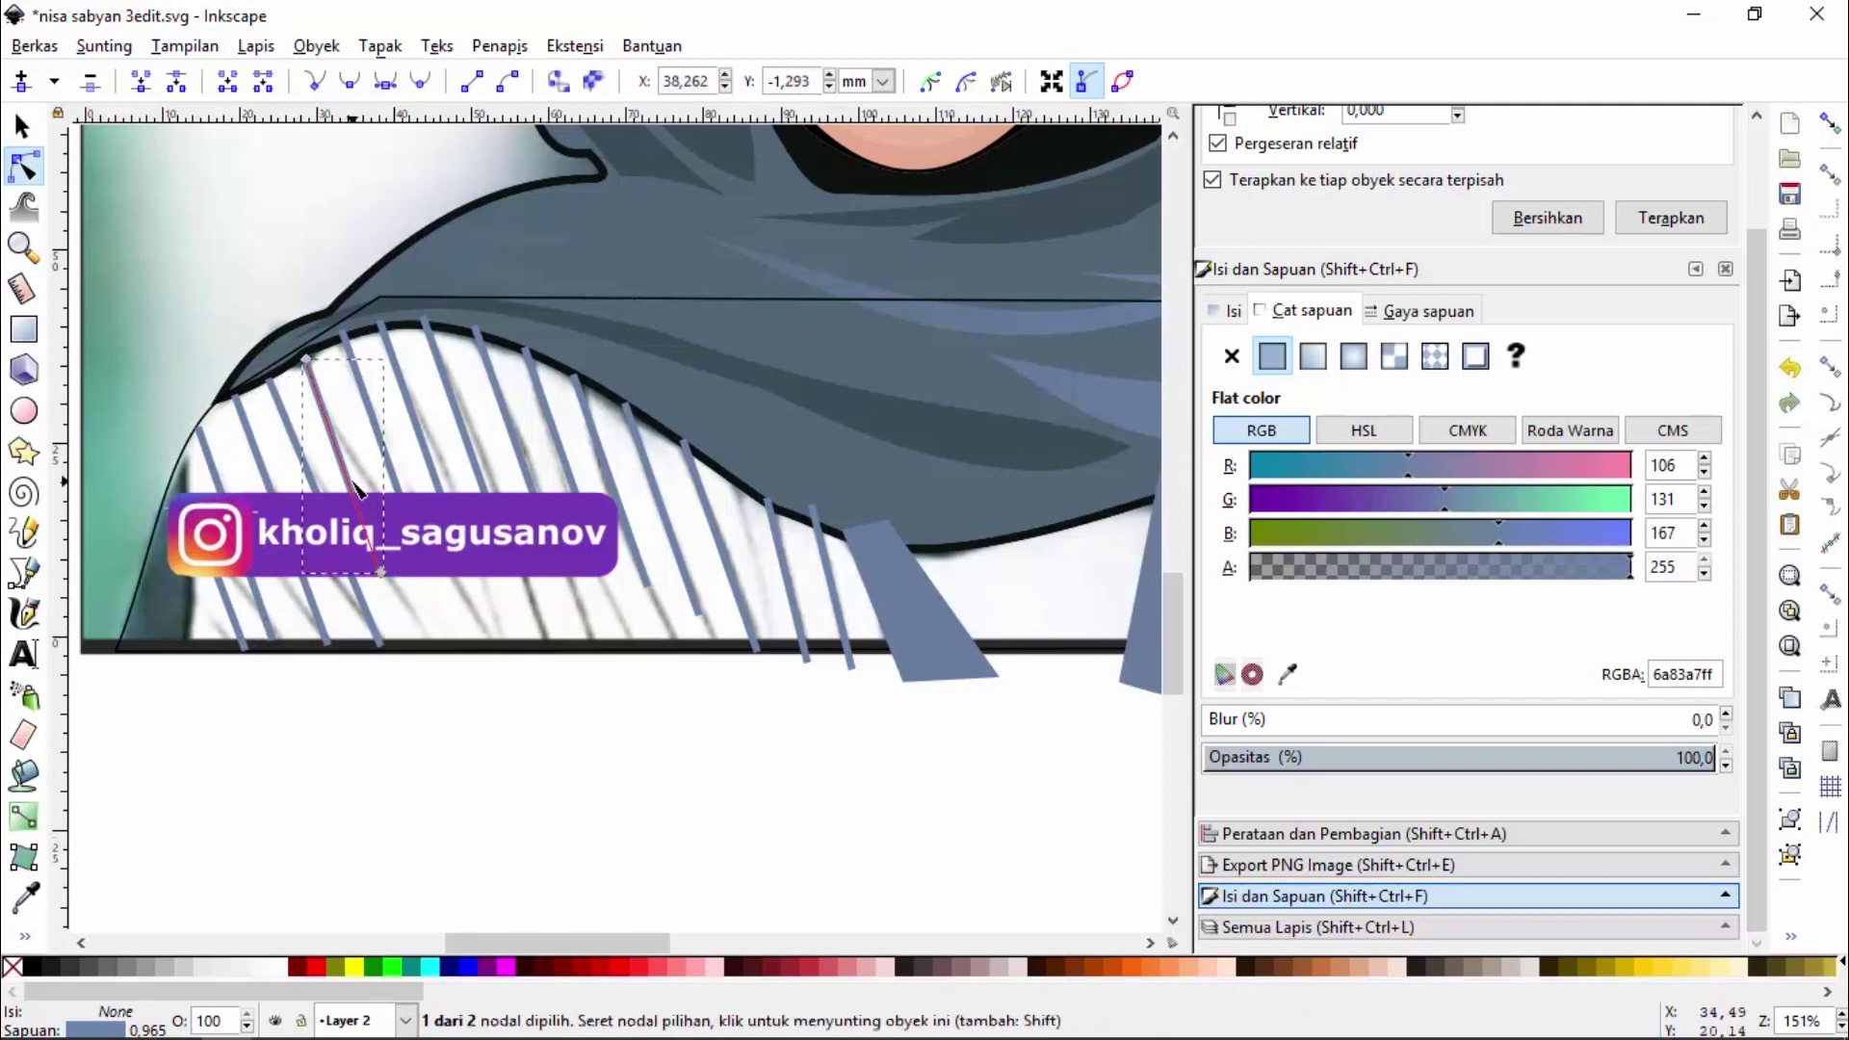
{"action": "left_click_drag", "start_coordinate": [383, 573], "coordinate": [436, 645]}
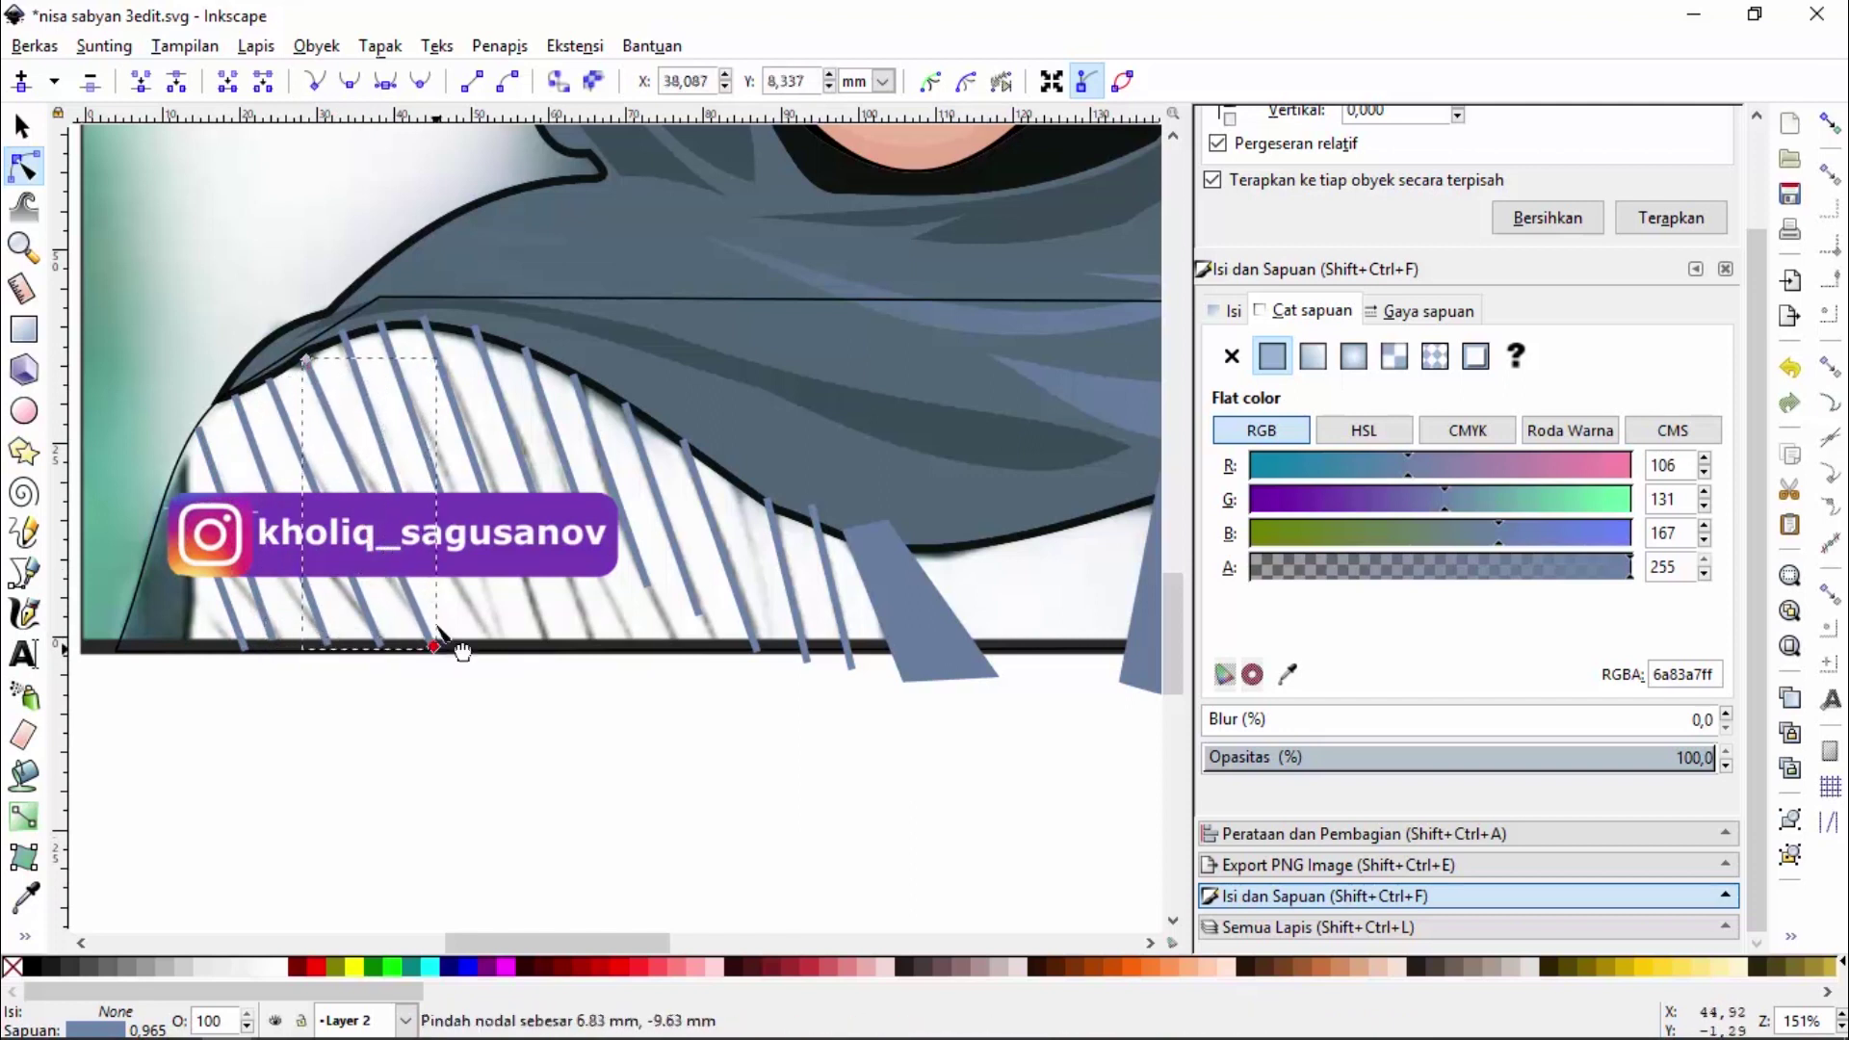
{"action": "left_click", "coordinate": [434, 555]}
{"action": "left_click_drag", "start_coordinate": [424, 556], "coordinate": [471, 645]}
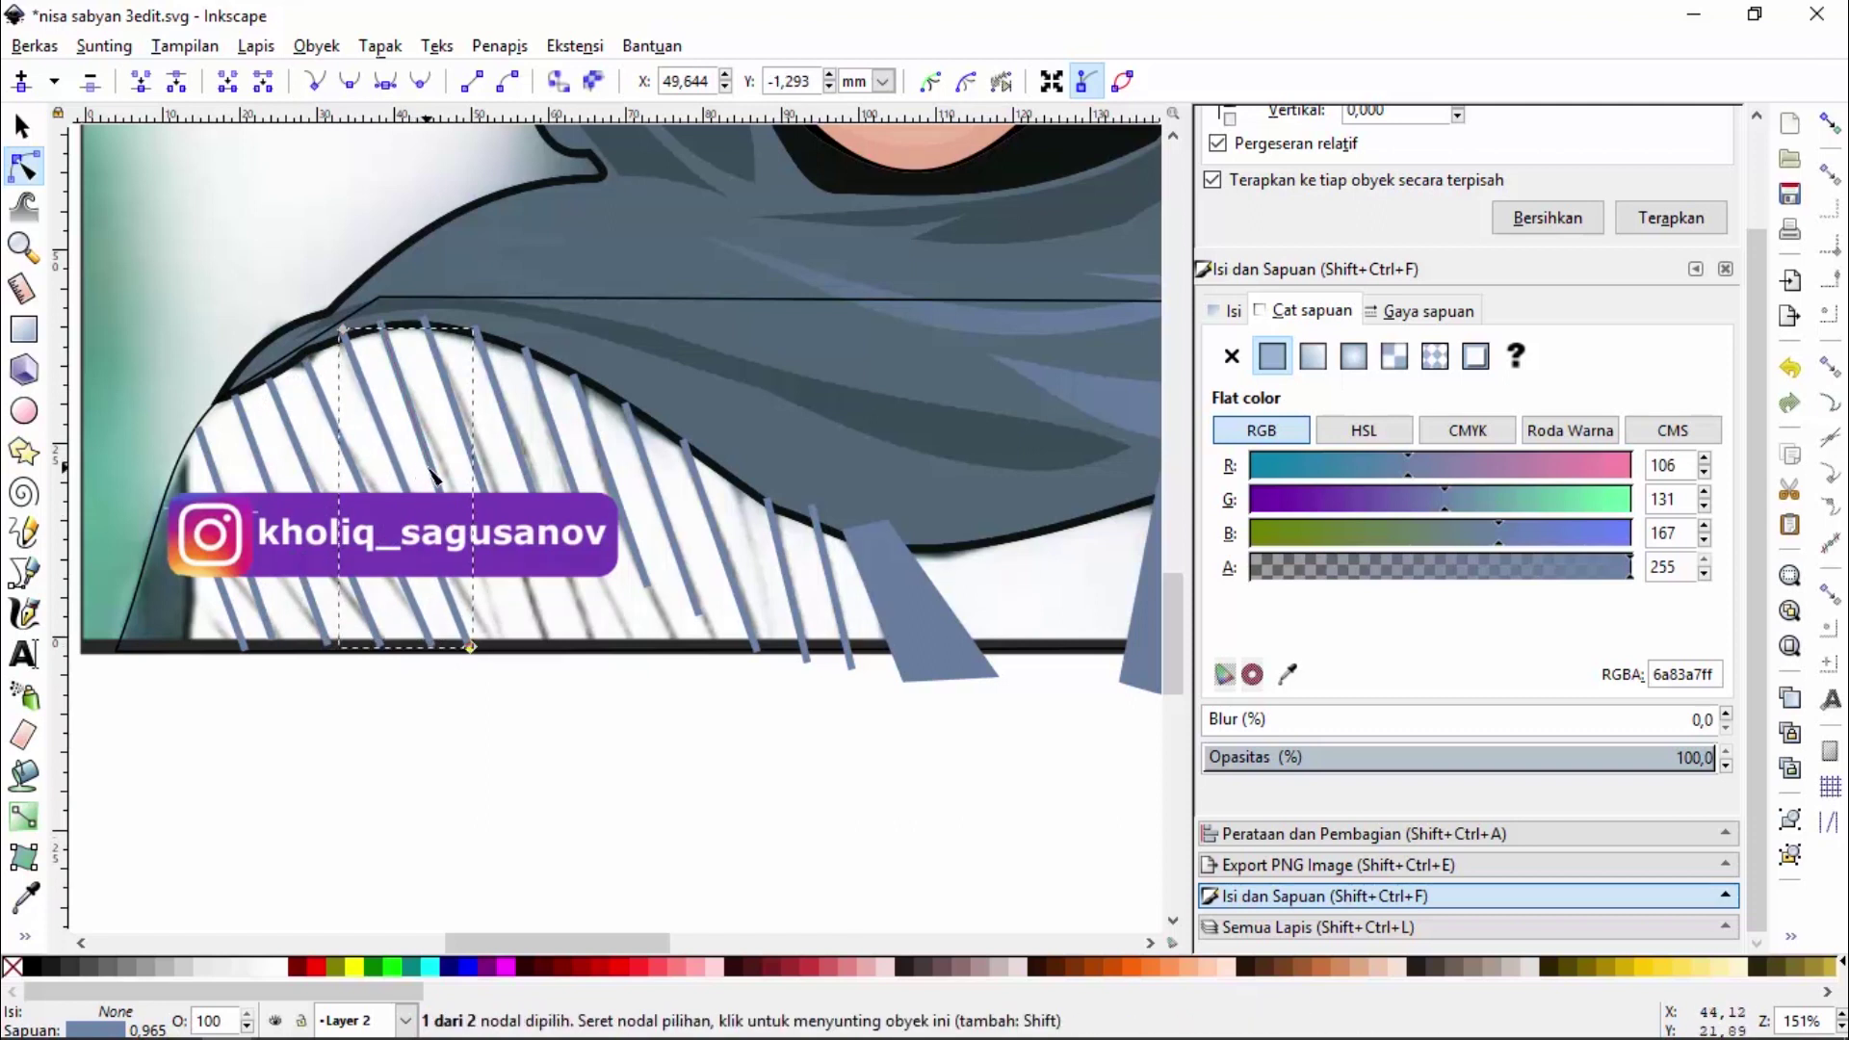
{"action": "left_click", "coordinate": [470, 540]}
{"action": "left_click_drag", "start_coordinate": [473, 564], "coordinate": [517, 650]}
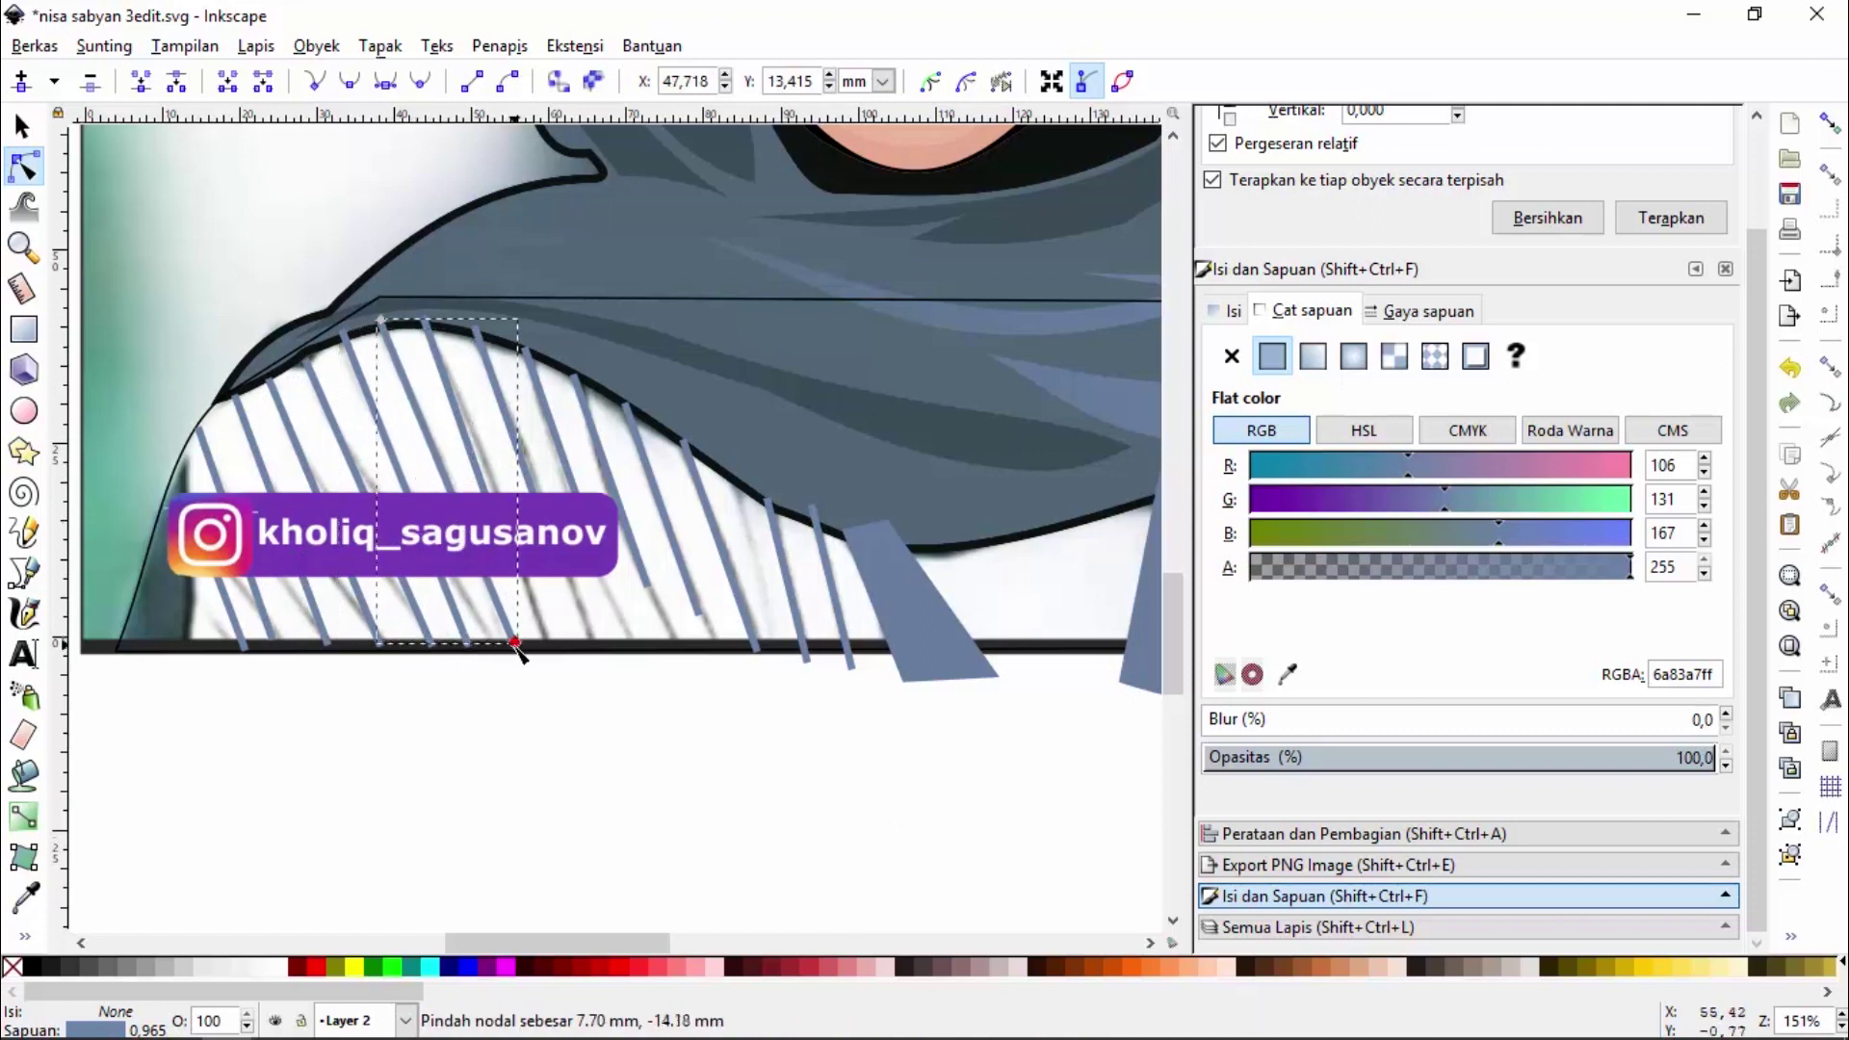
Extend four more diagonal stripes' bottom ends onto the black baseline
{"action": "left_click", "coordinate": [489, 493]}
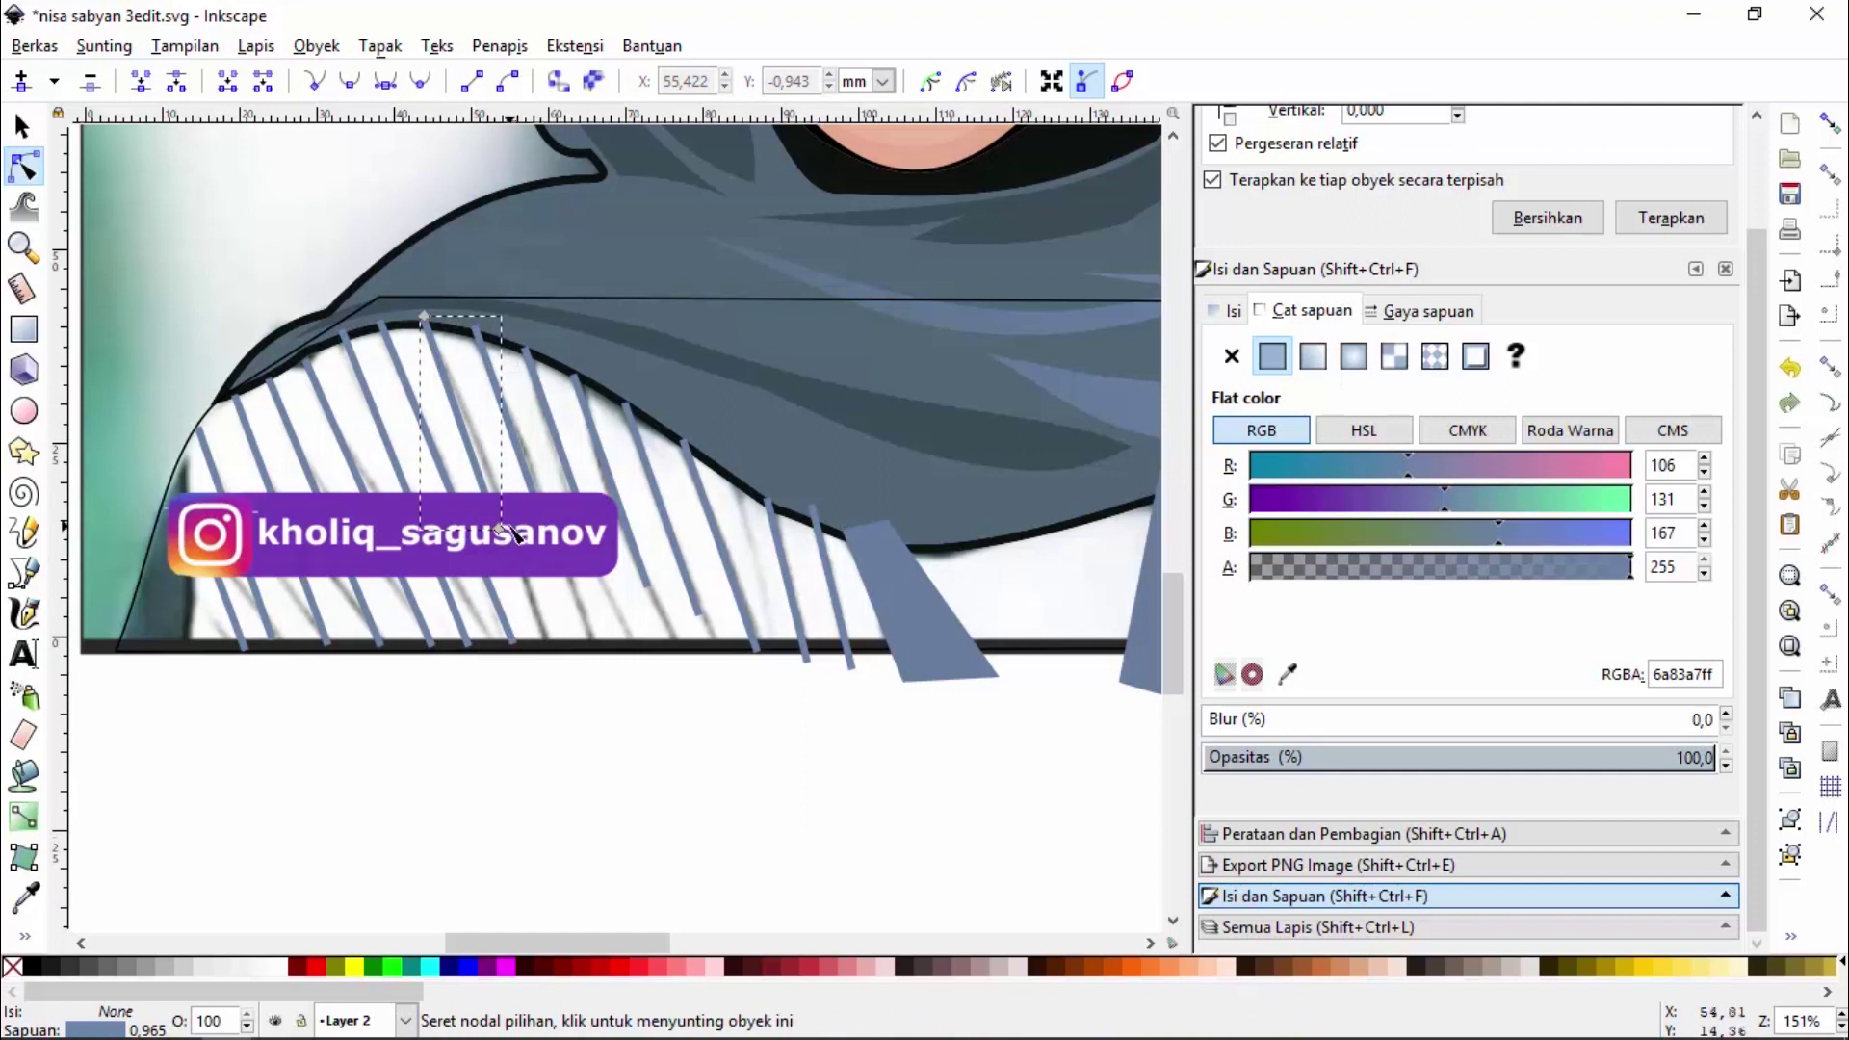
{"action": "left_click_drag", "start_coordinate": [501, 530], "coordinate": [556, 644]}
{"action": "left_click", "coordinate": [535, 485]}
{"action": "left_click_drag", "start_coordinate": [553, 538], "coordinate": [597, 644]}
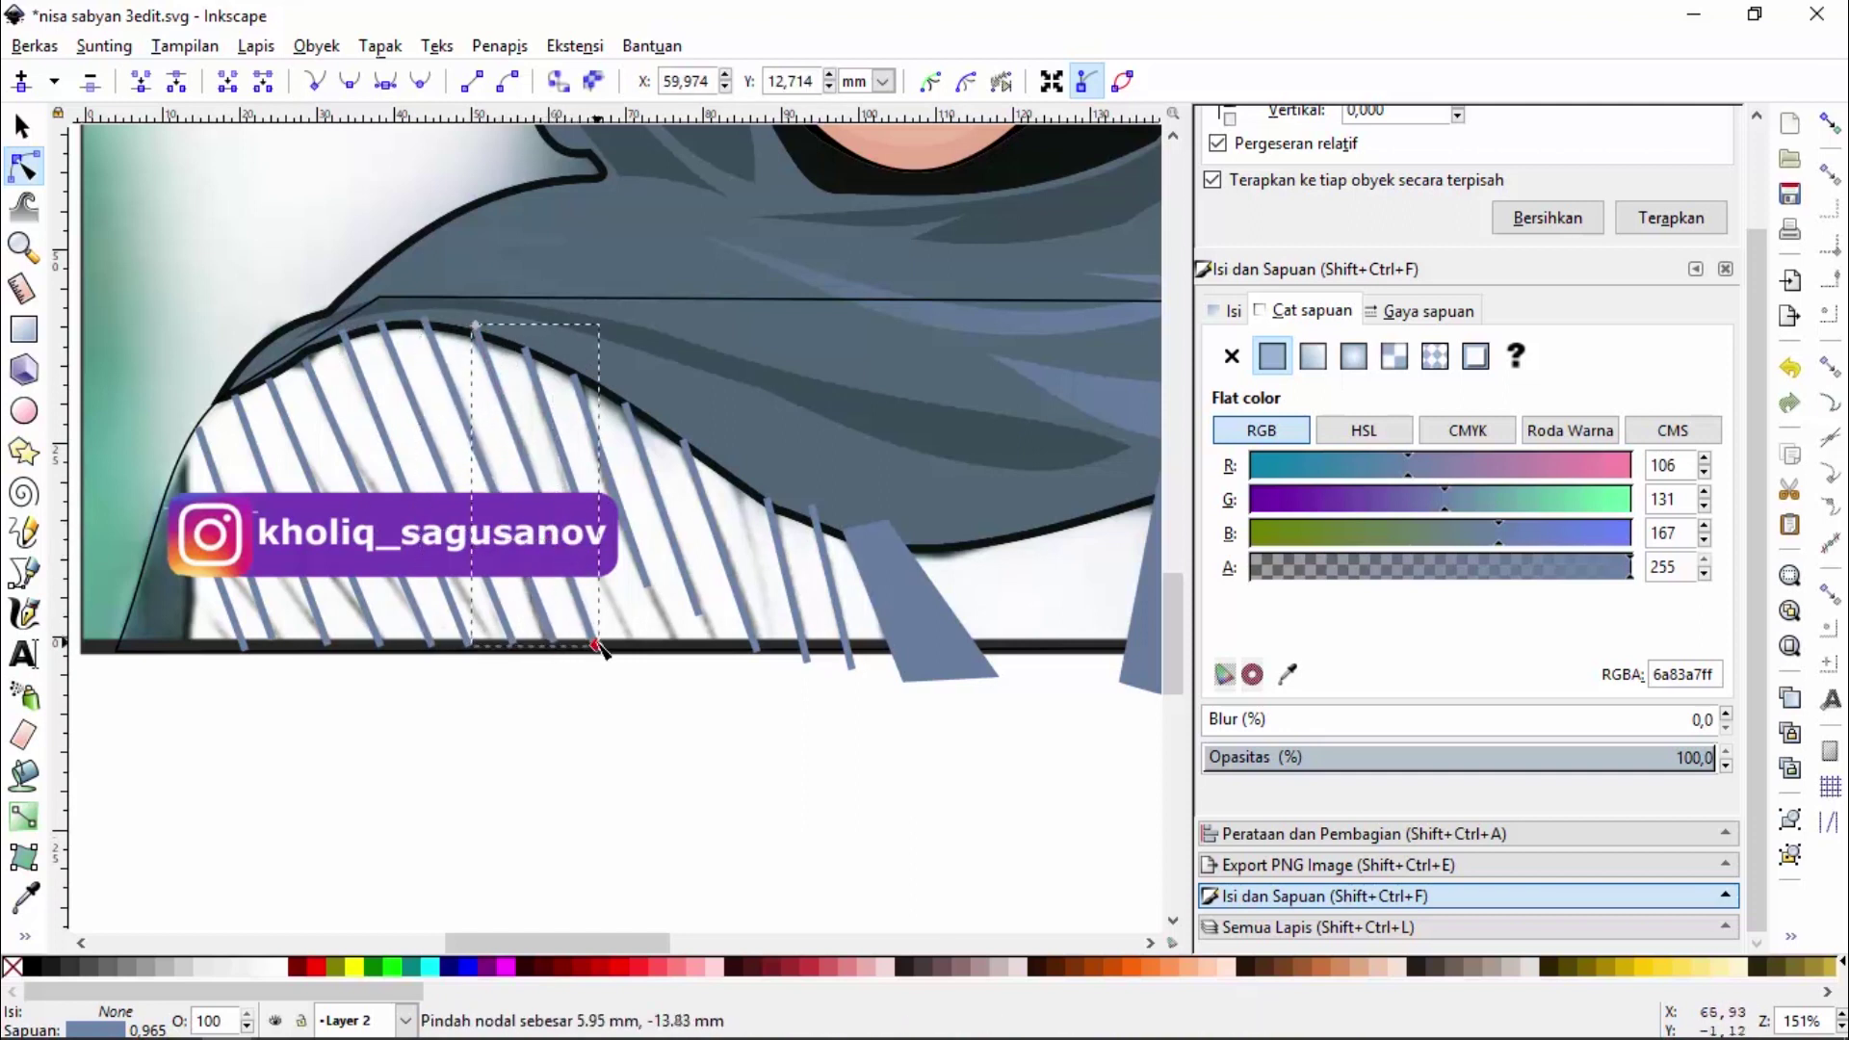
{"action": "left_click", "coordinate": [616, 573]}
{"action": "left_click_drag", "start_coordinate": [617, 582], "coordinate": [640, 645]}
{"action": "left_click", "coordinate": [648, 579]}
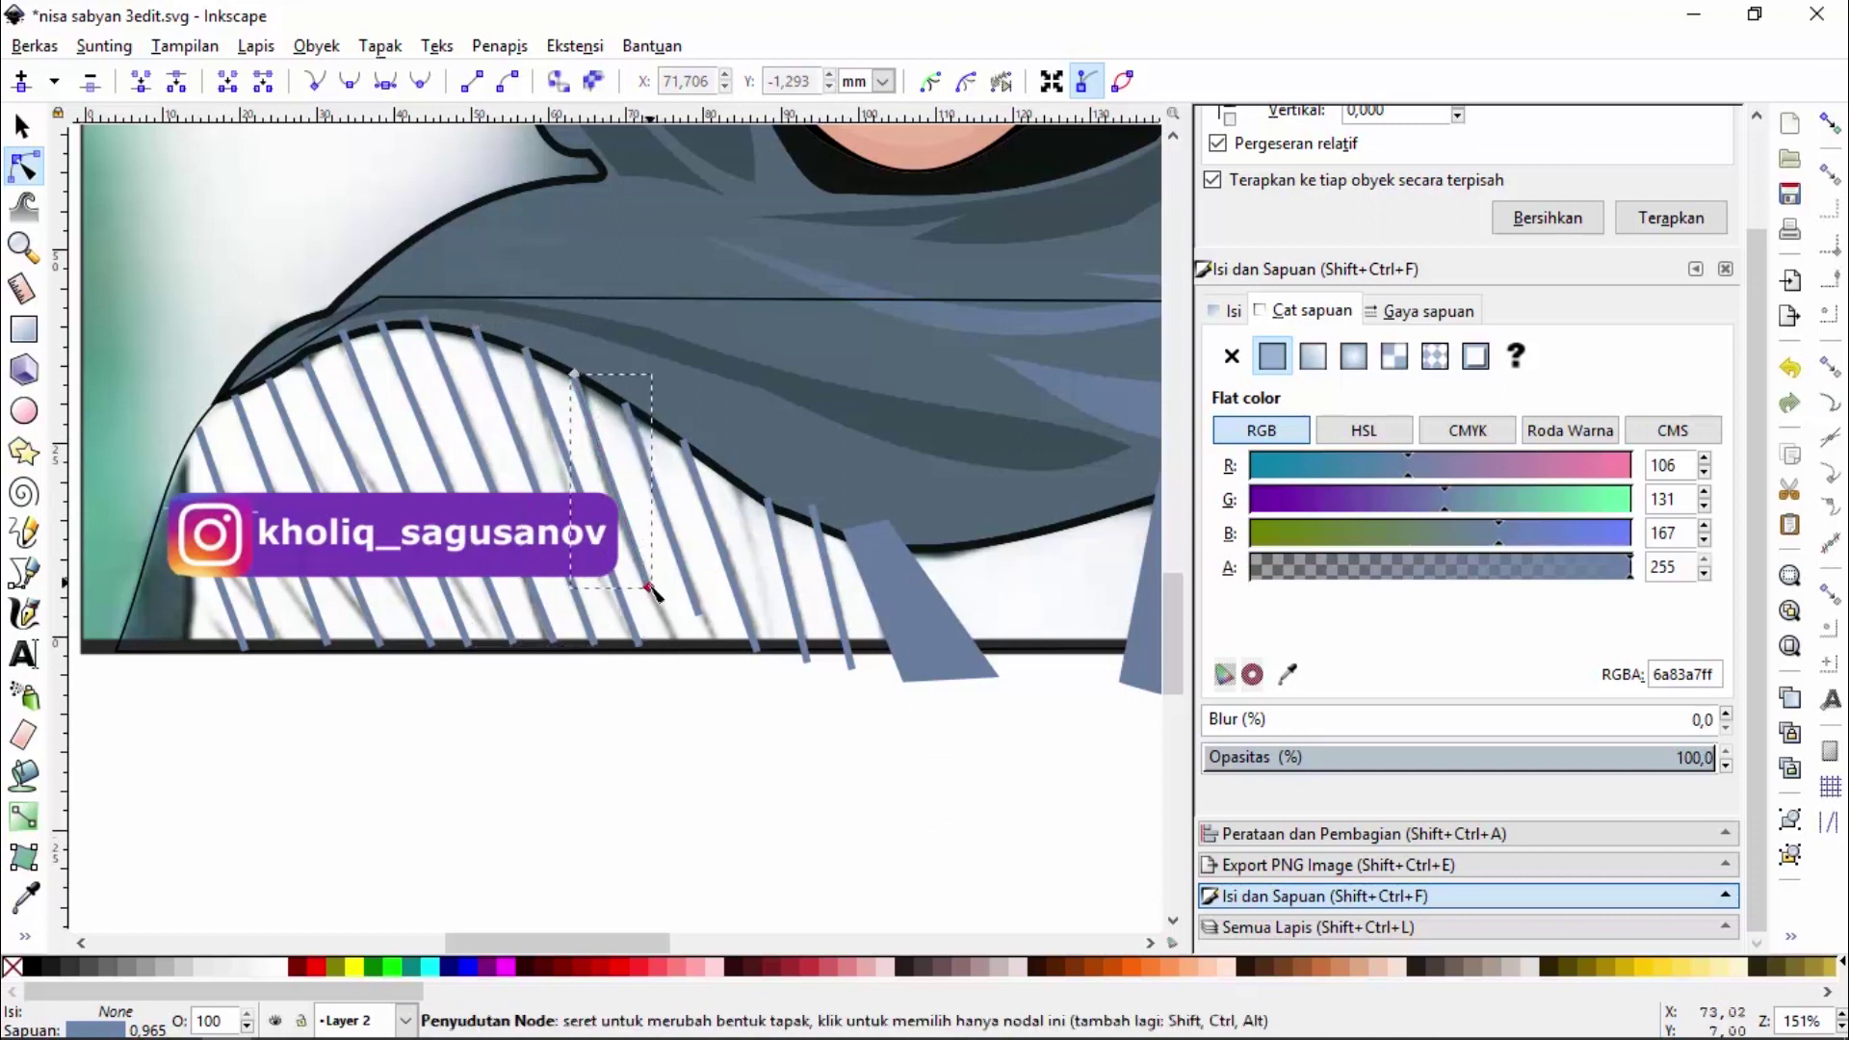
{"action": "mouse_move", "coordinate": [650, 585]}
{"action": "left_mouse_down"}
{"action": "mouse_move", "coordinate": [680, 655]}
{"action": "mouse_move", "coordinate": [718, 647]}
{"action": "left_mouse_up"}
{"action": "left_click", "coordinate": [704, 620]}
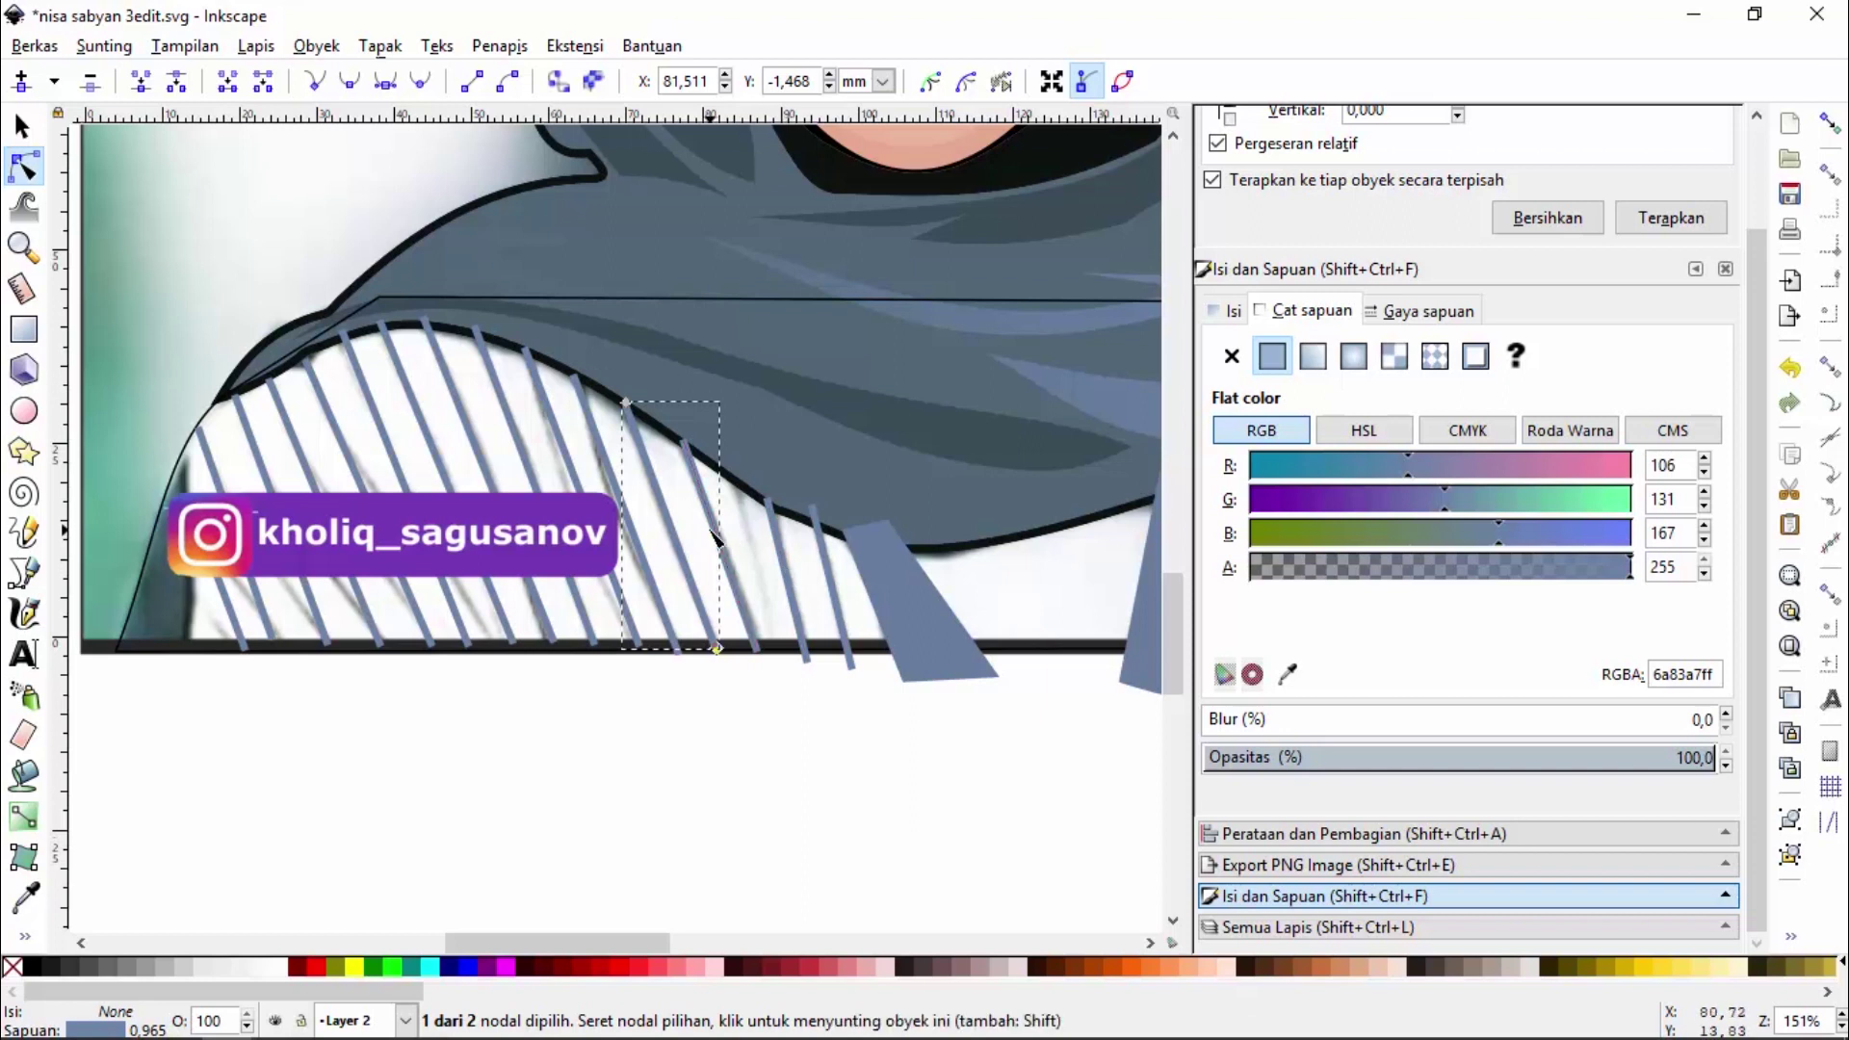
Shift the rightmost stripe down-right and adjust its and its neighbour's bottom ends
{"action": "key", "text": "s"}
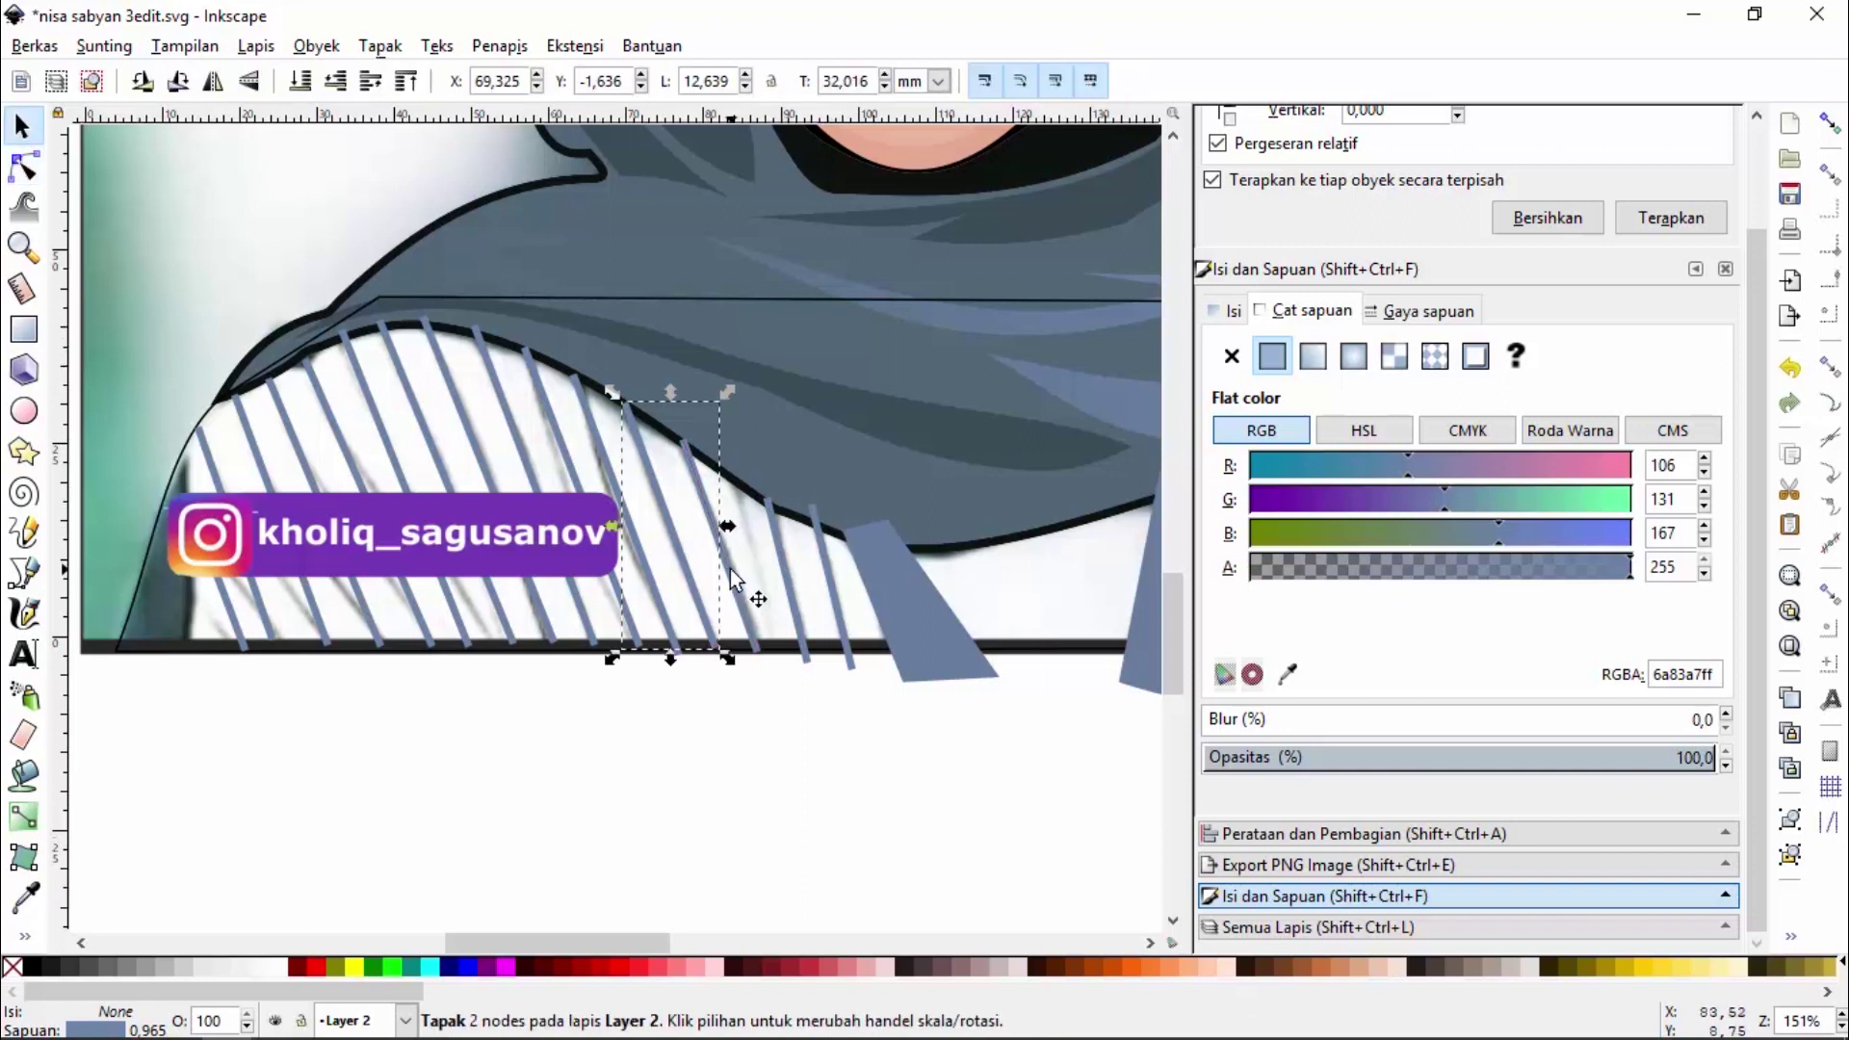
{"action": "mouse_move", "coordinate": [732, 572]}
{"action": "left_mouse_down"}
{"action": "mouse_move", "coordinate": [795, 611]}
{"action": "mouse_move", "coordinate": [741, 575]}
{"action": "left_mouse_up"}
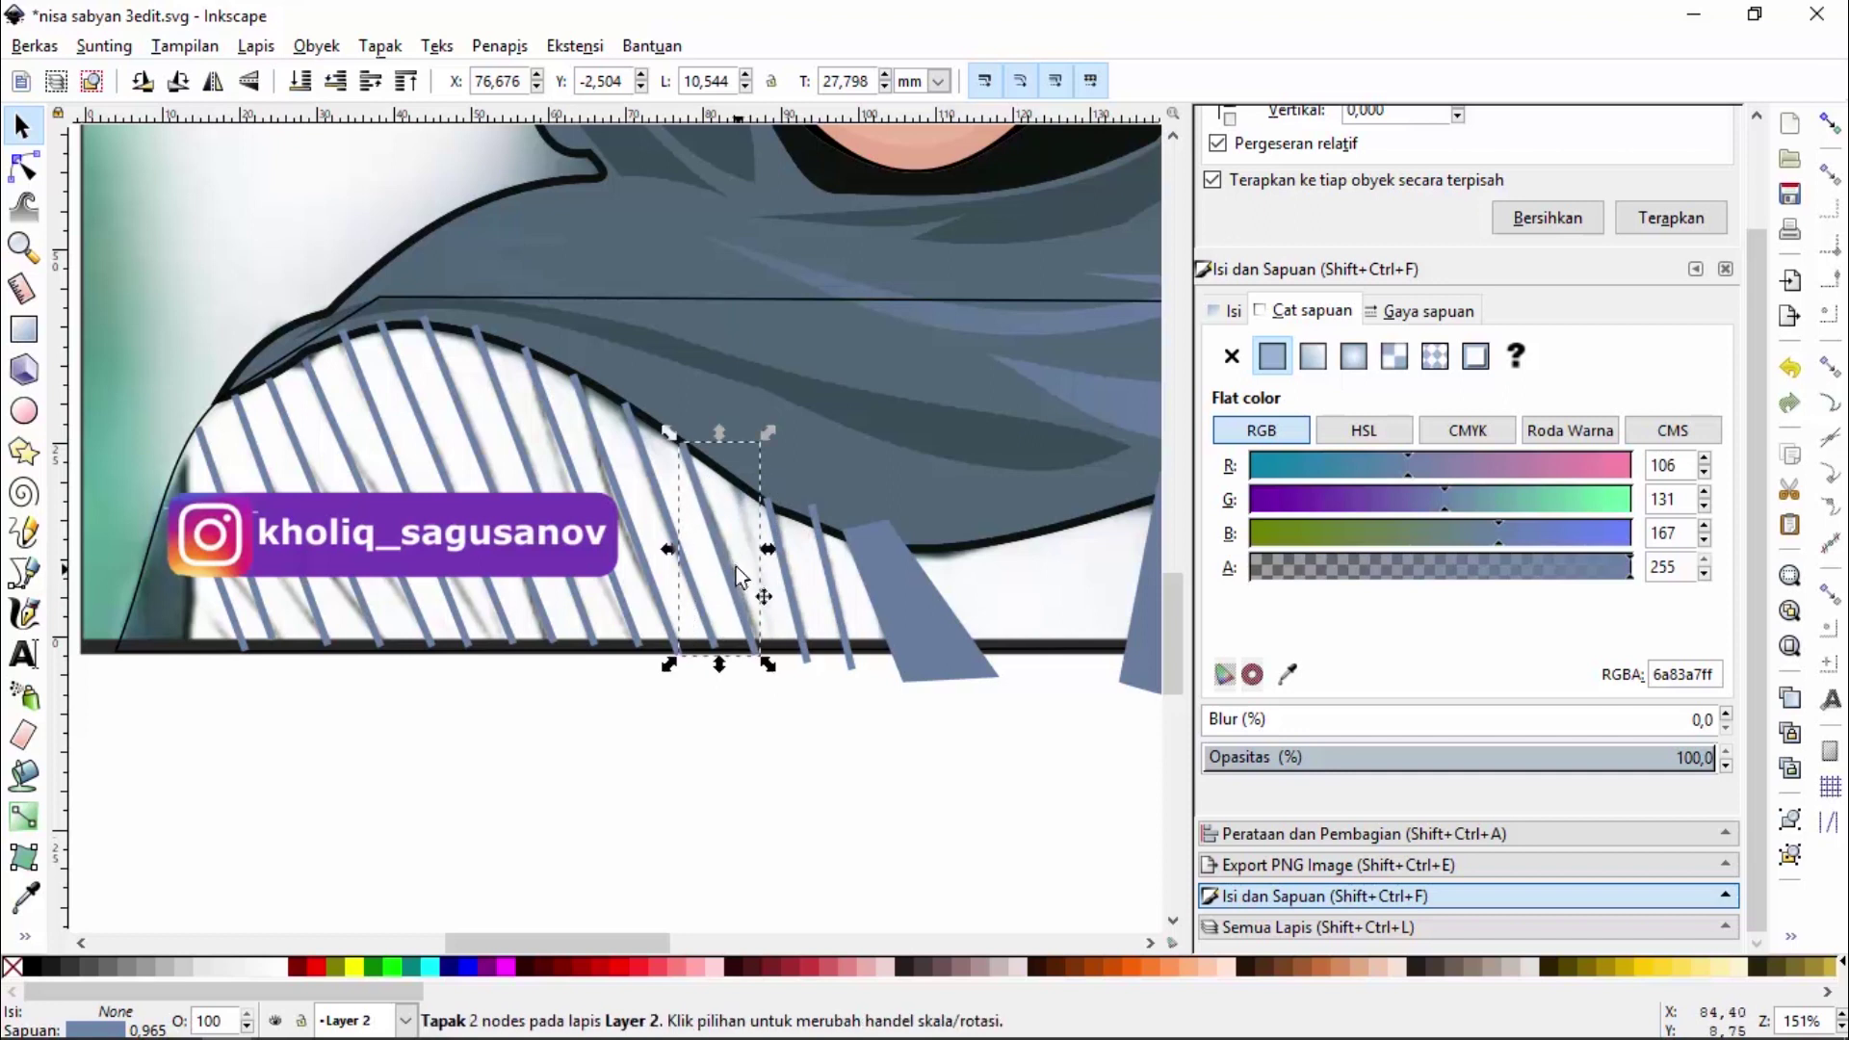
{"action": "left_click_drag", "start_coordinate": [737, 575], "coordinate": [788, 608]}
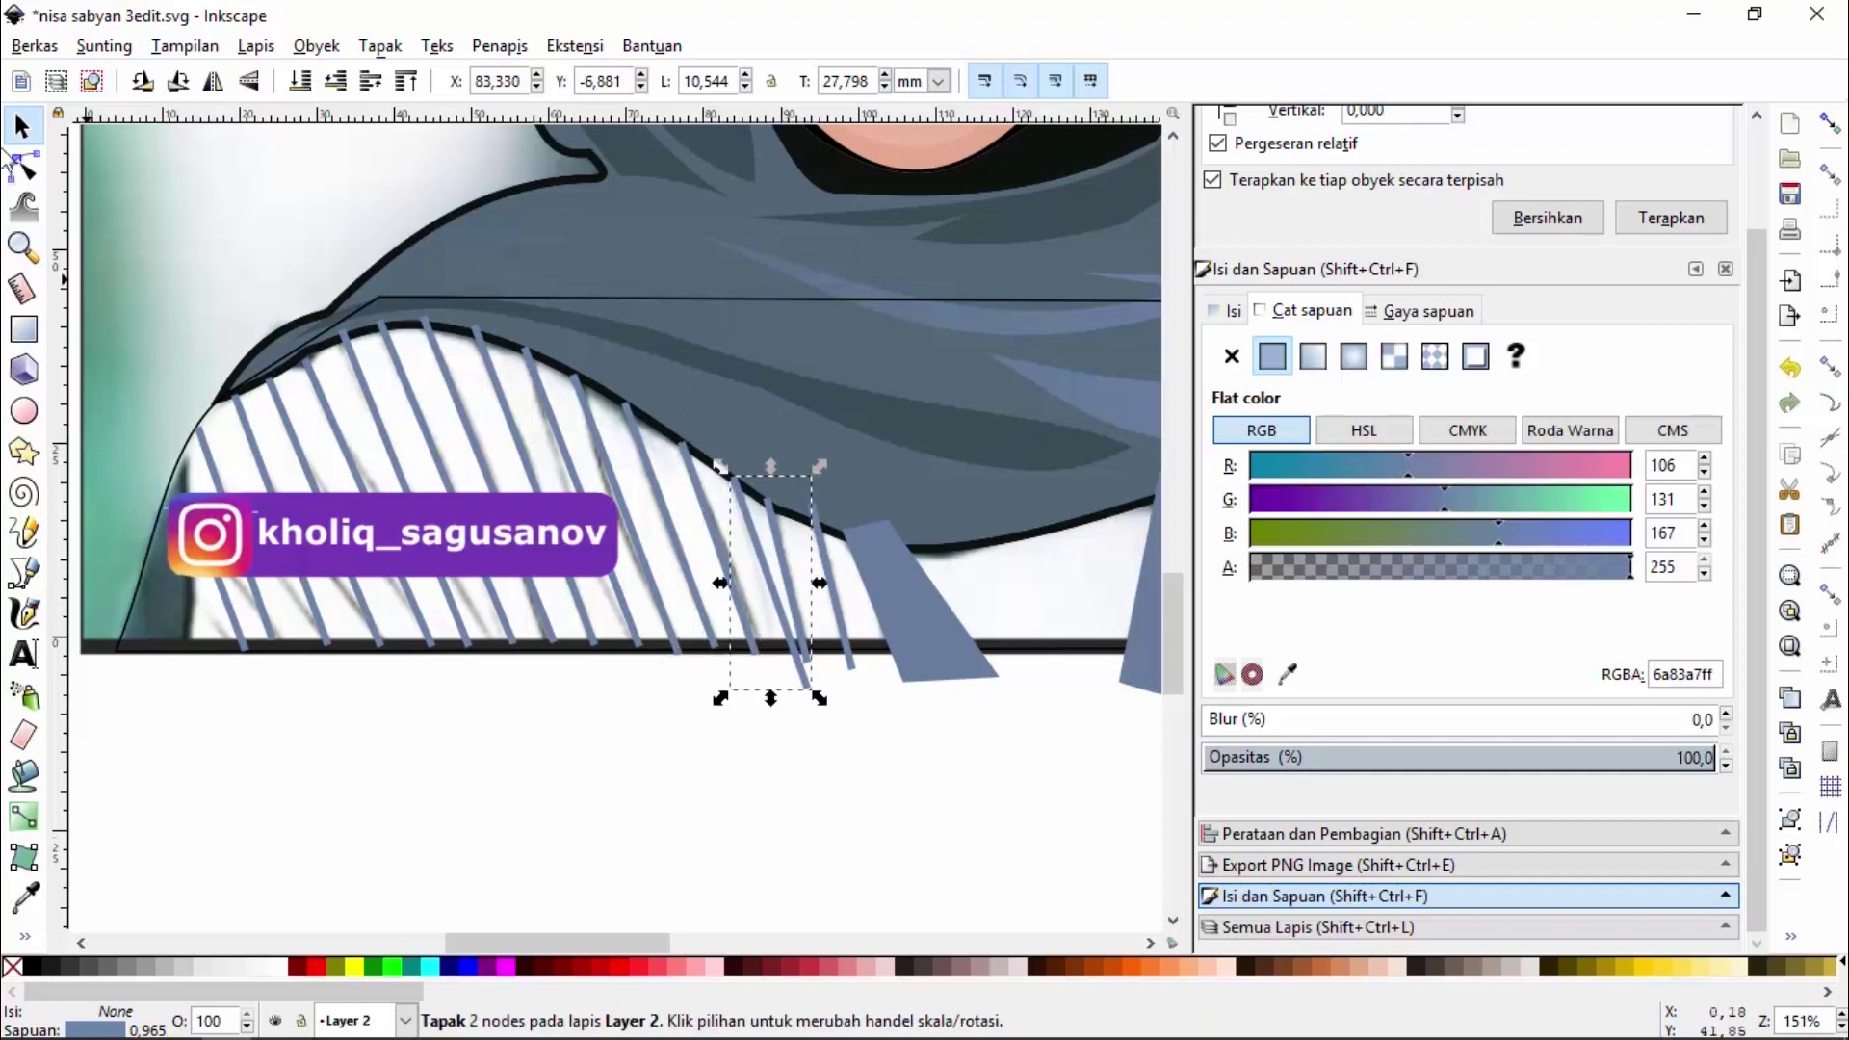
{"action": "left_click", "coordinate": [23, 166]}
{"action": "left_click_drag", "start_coordinate": [807, 688], "coordinate": [807, 663]}
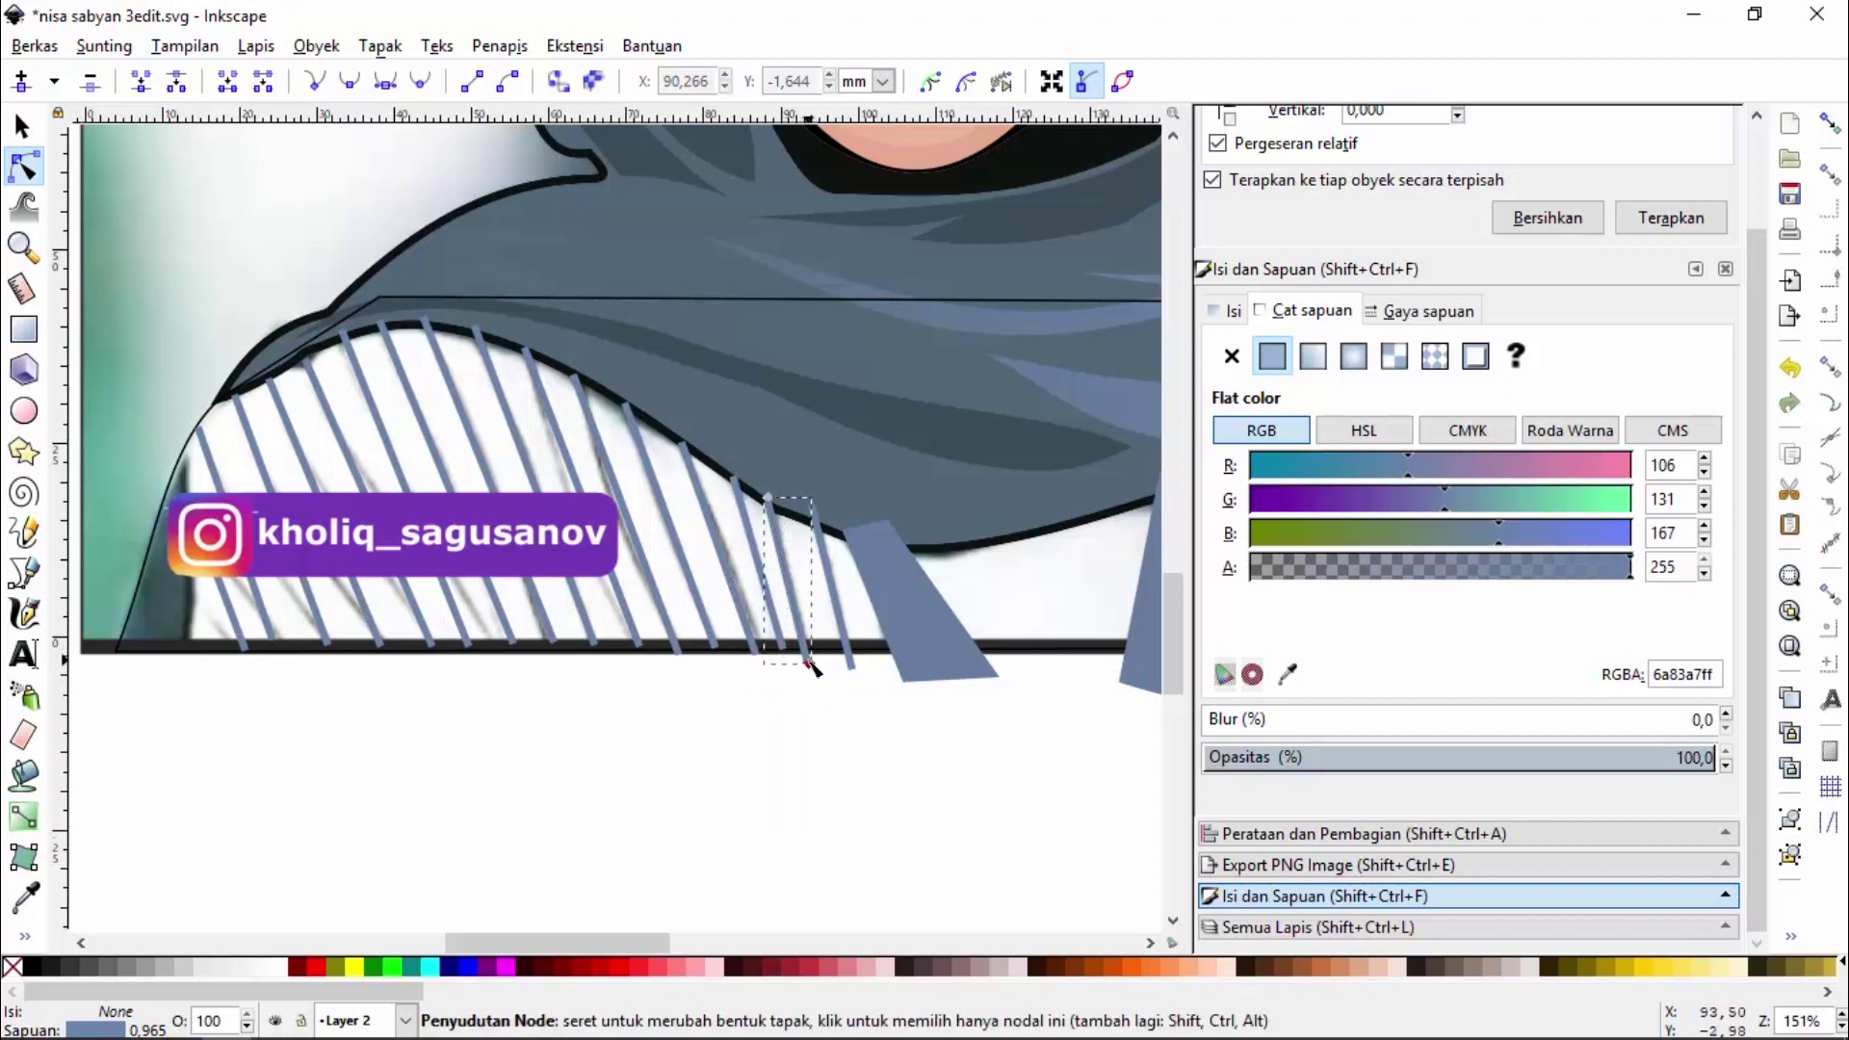
{"action": "left_click", "coordinate": [837, 665]}
{"action": "left_click_drag", "start_coordinate": [851, 659], "coordinate": [851, 659]}
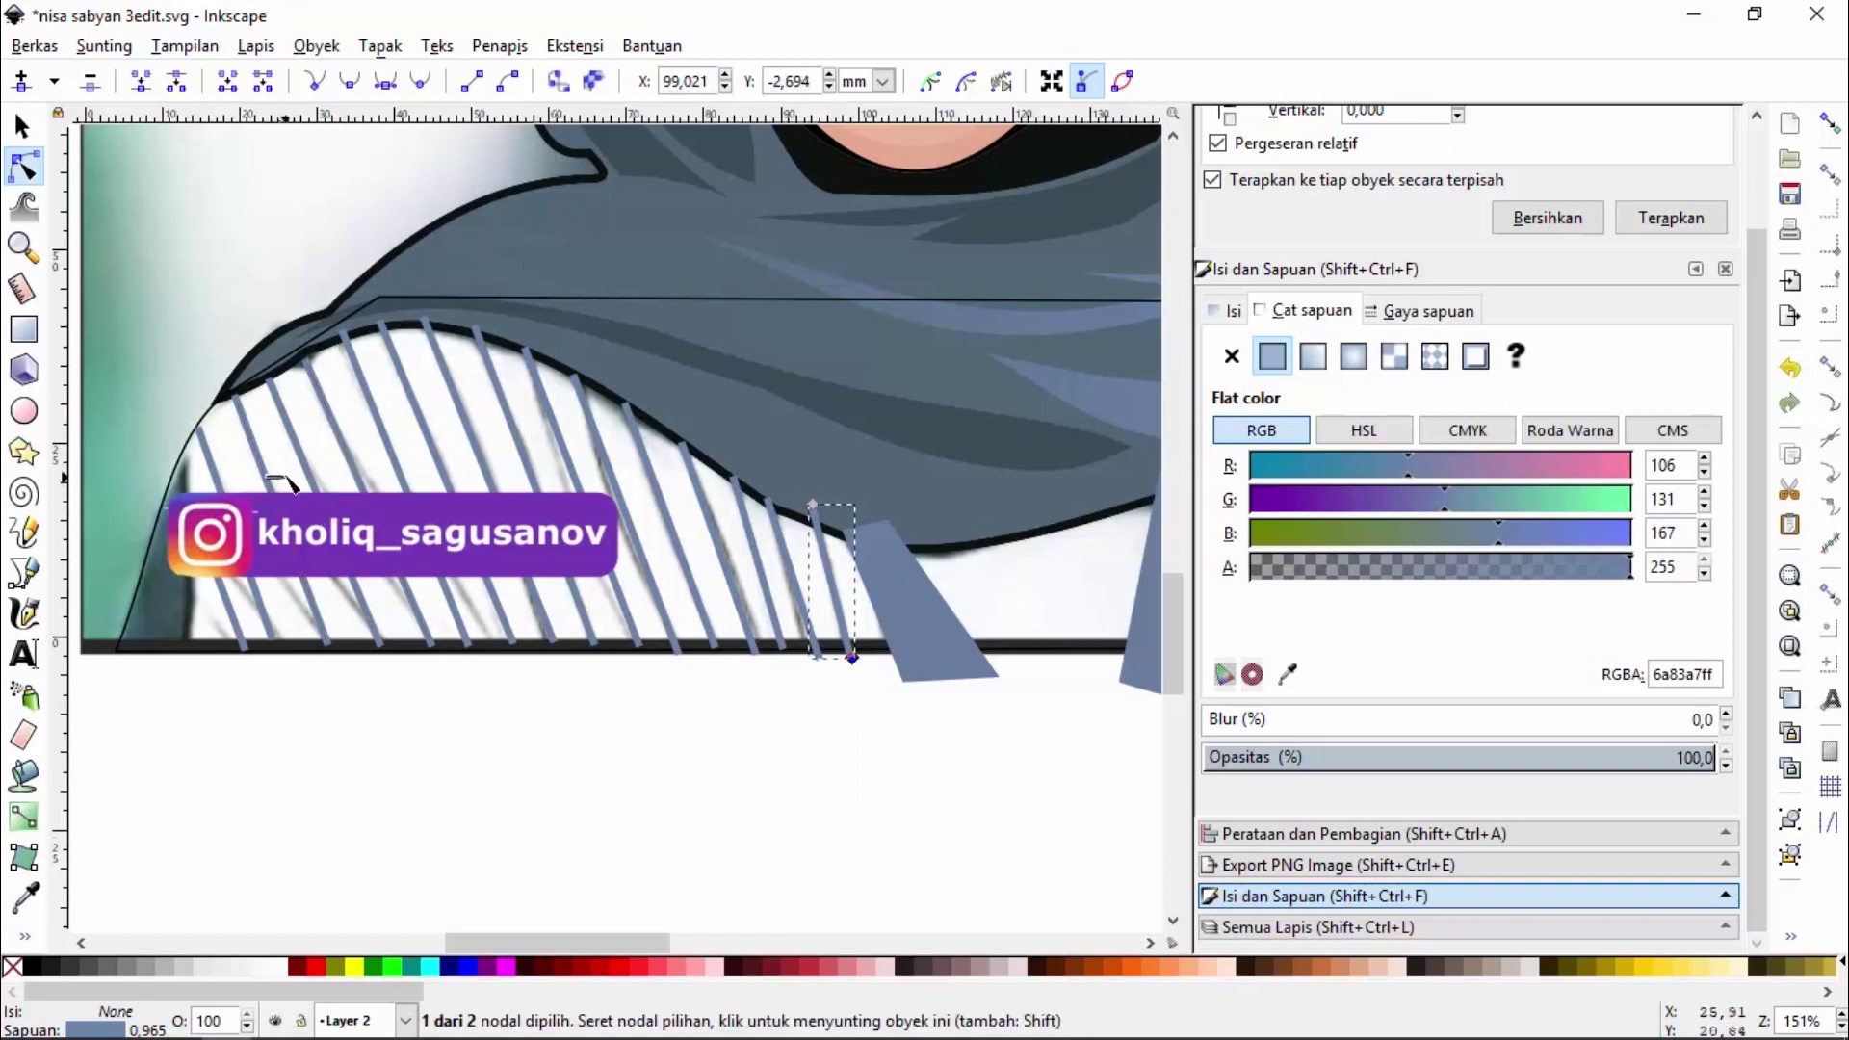
{"action": "left_click", "coordinate": [23, 246]}
Duplicate the left-shoulder stripes and drag the copies toward the right side
{"action": "left_click", "coordinate": [56, 83]}
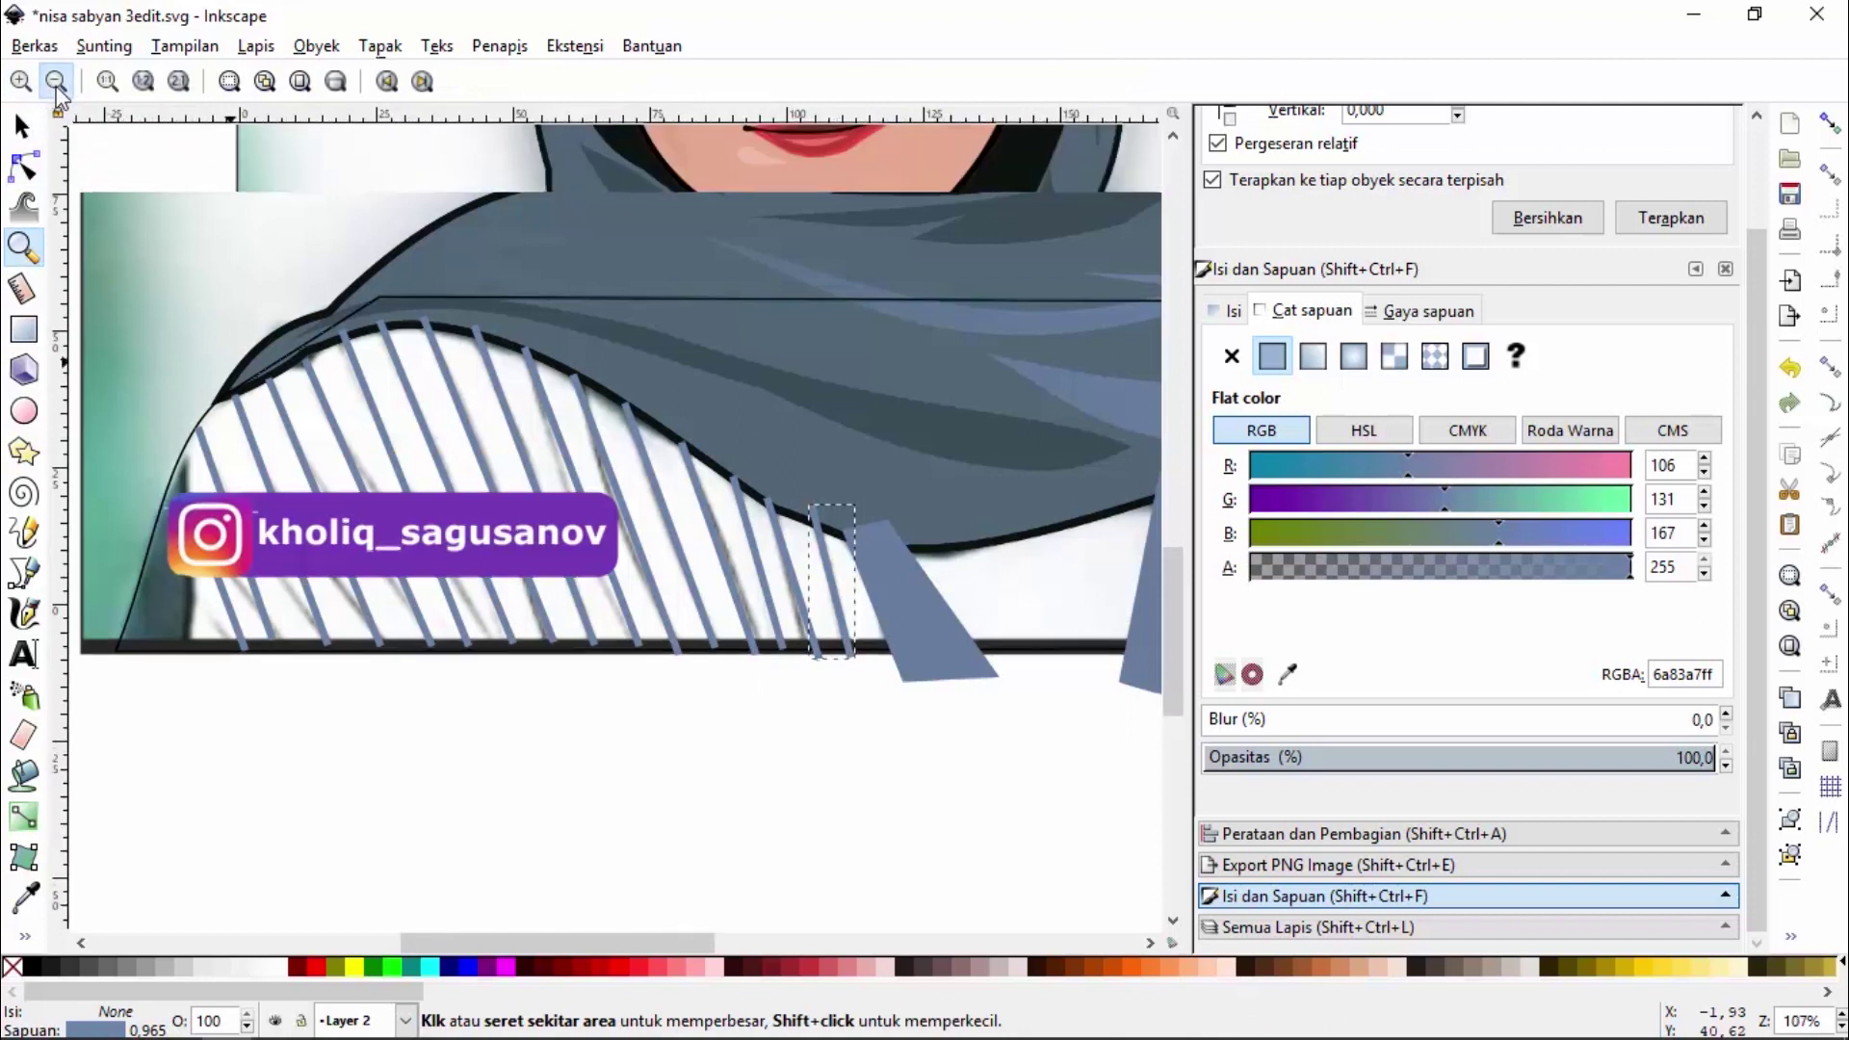
{"action": "left_click", "coordinate": [55, 83]}
{"action": "left_click_drag", "start_coordinate": [1016, 414], "coordinate": [364, 638]}
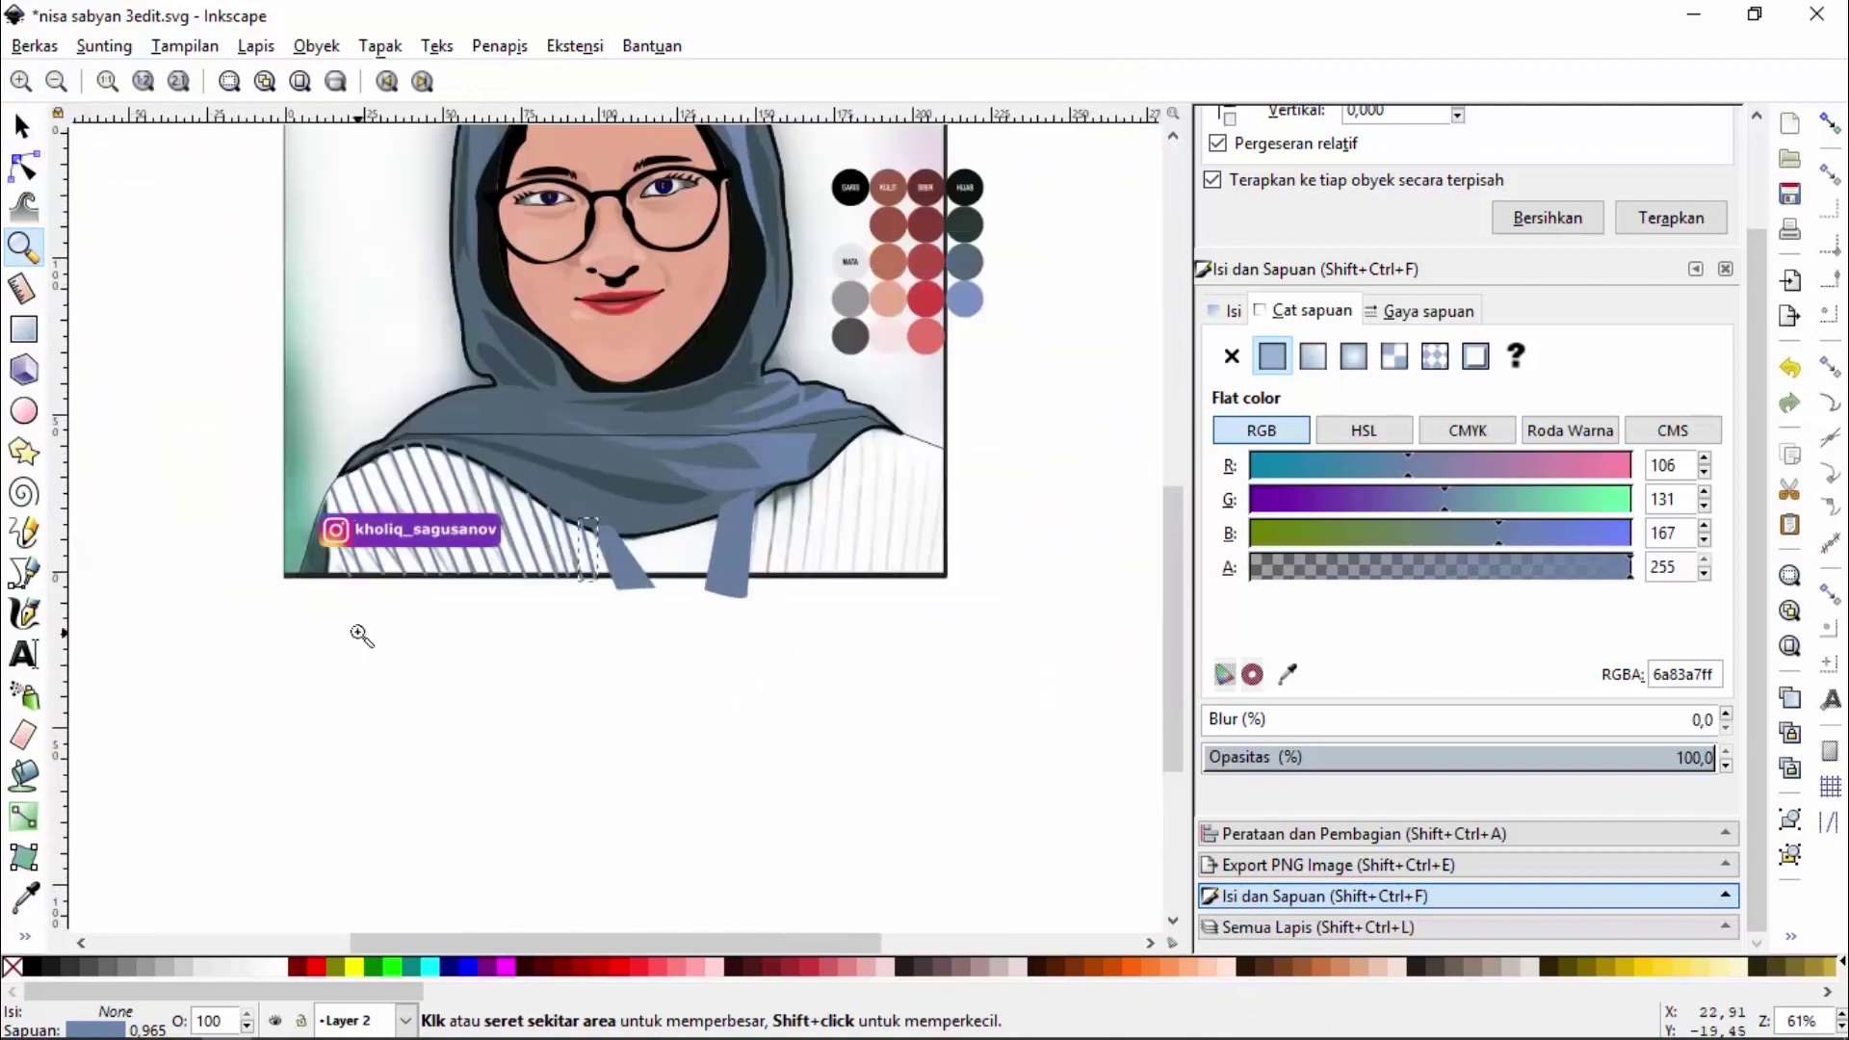
{"action": "key", "text": "s"}
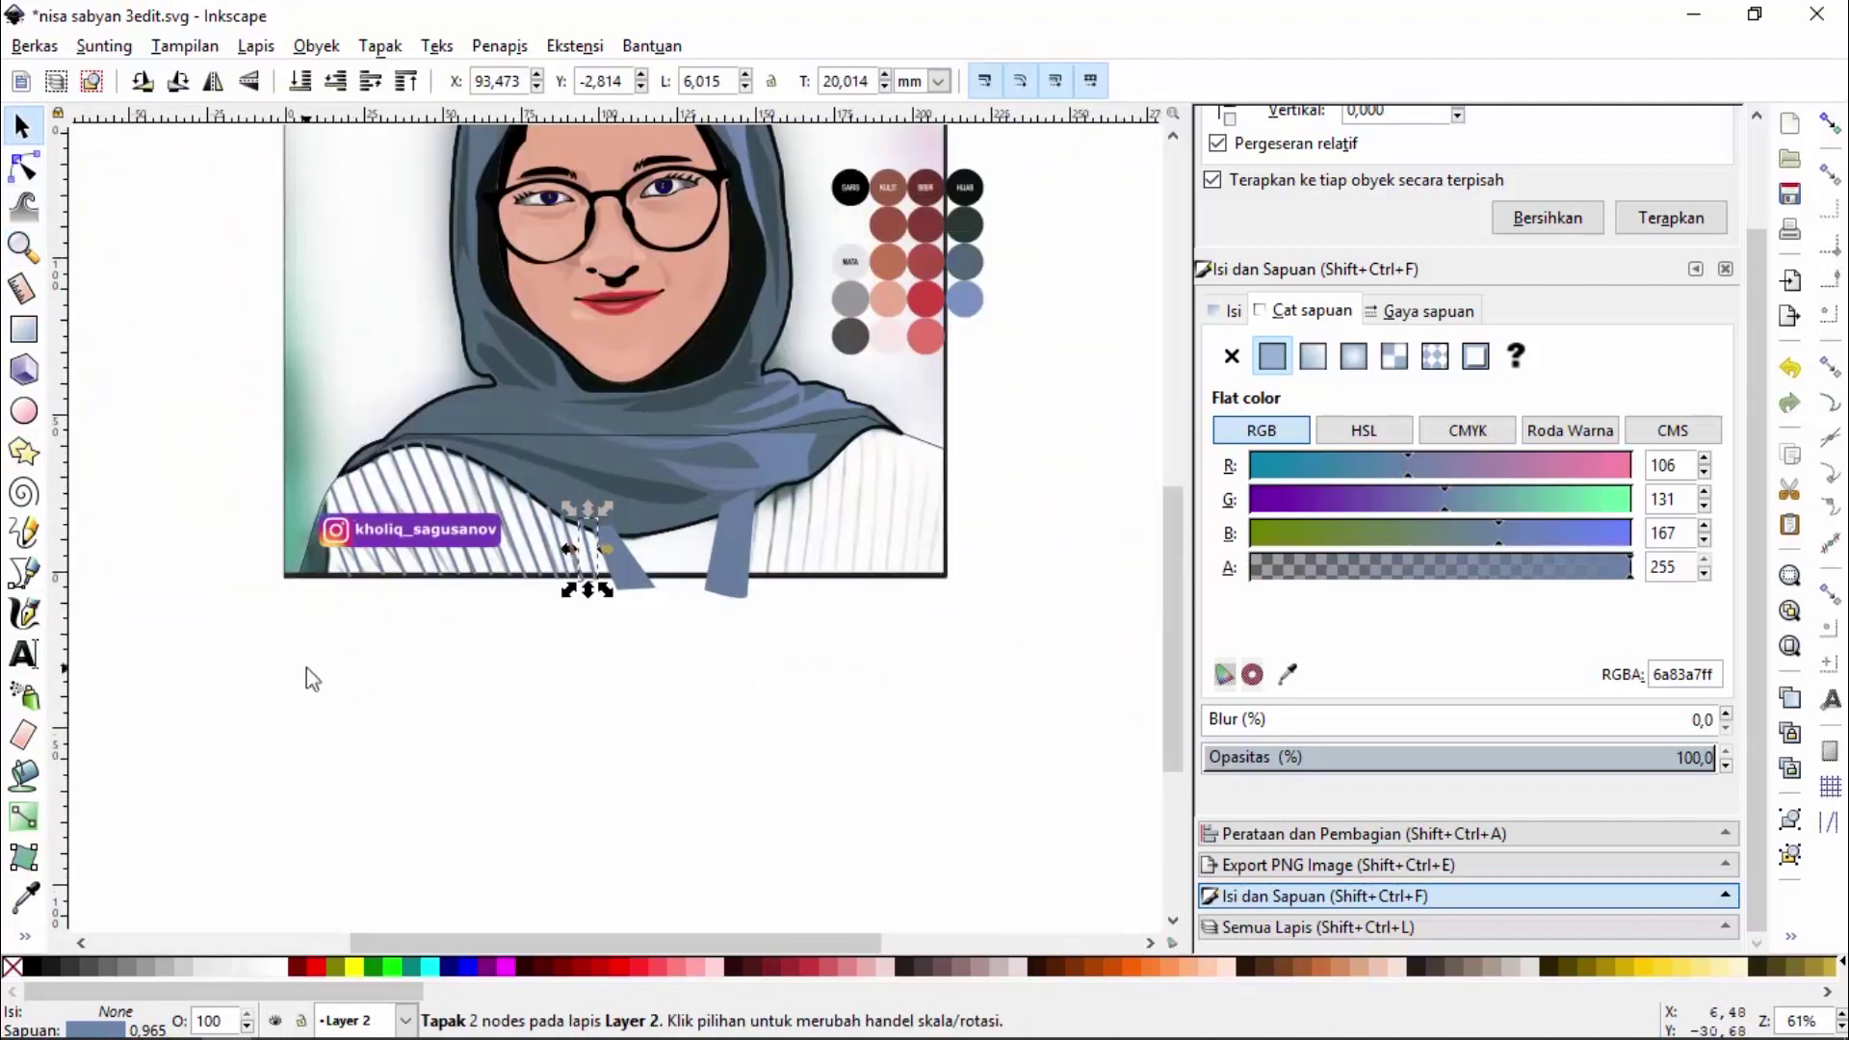
{"action": "left_click_drag", "start_coordinate": [306, 667], "coordinate": [617, 425]}
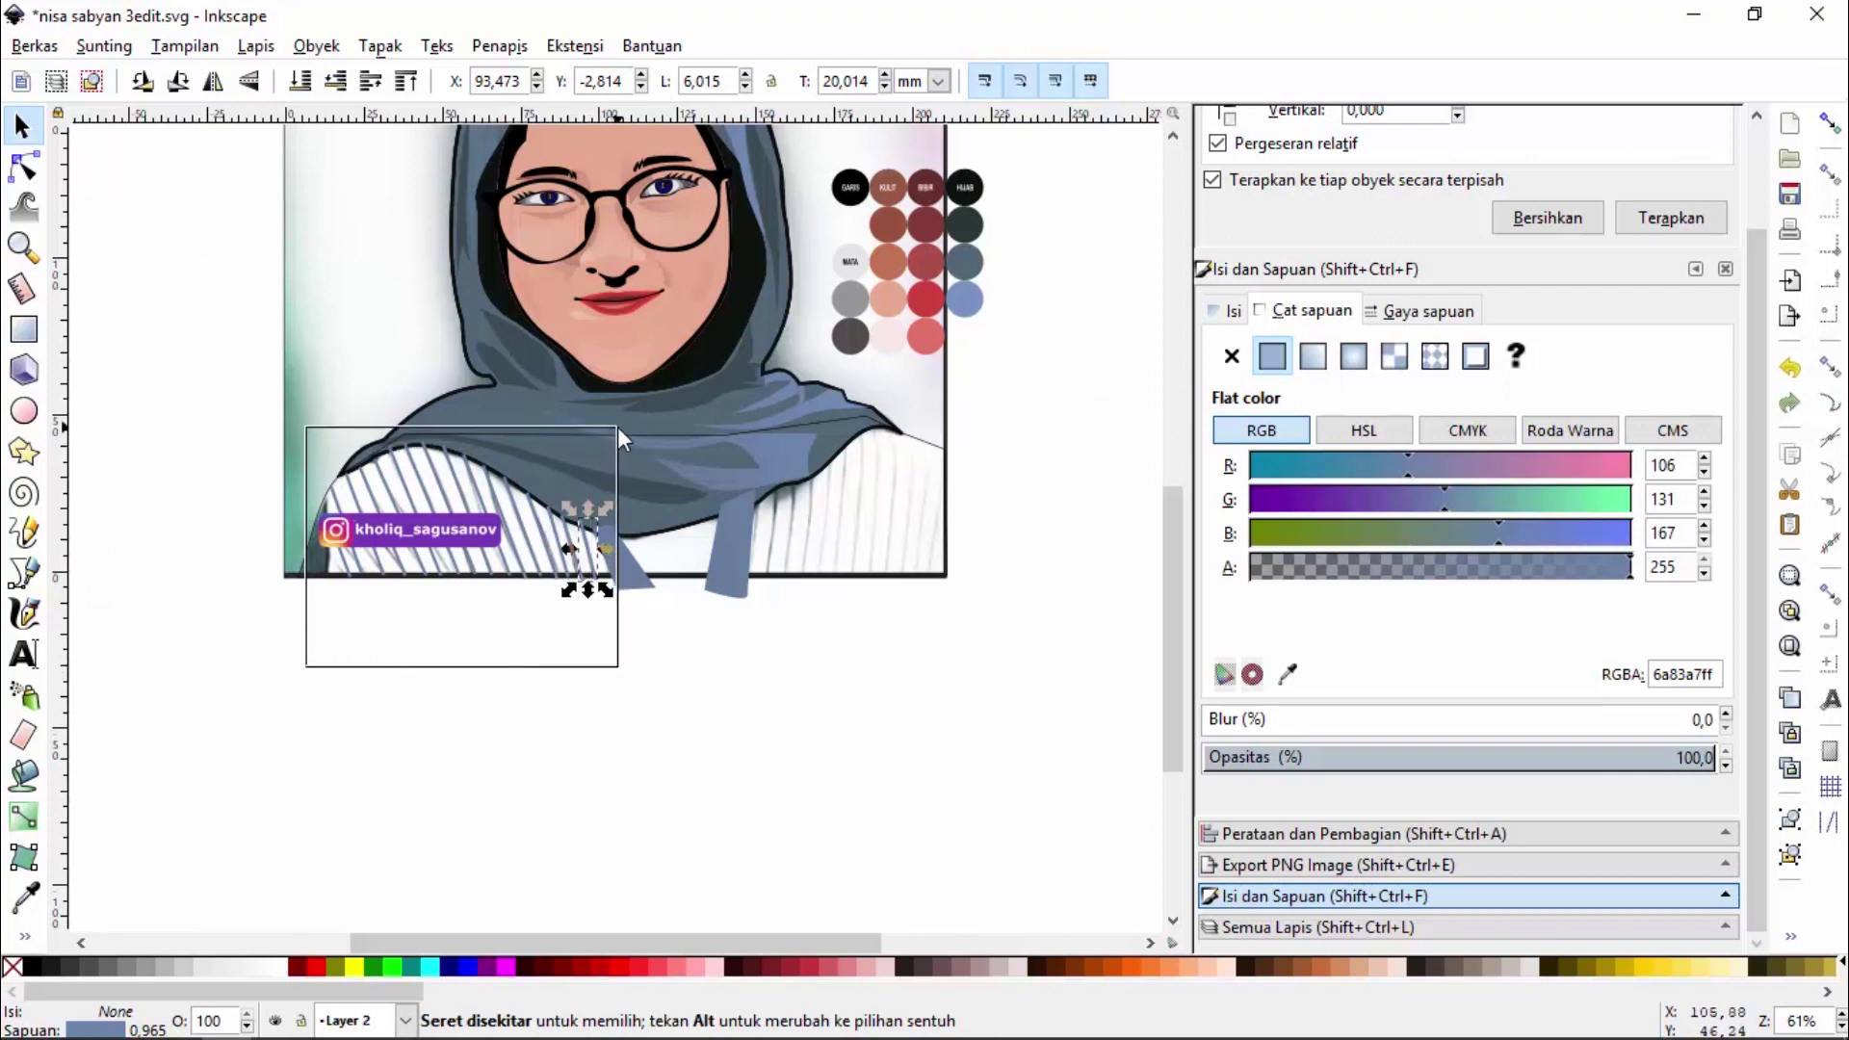
{"action": "left_click_drag", "start_coordinate": [616, 426], "coordinate": [616, 424]}
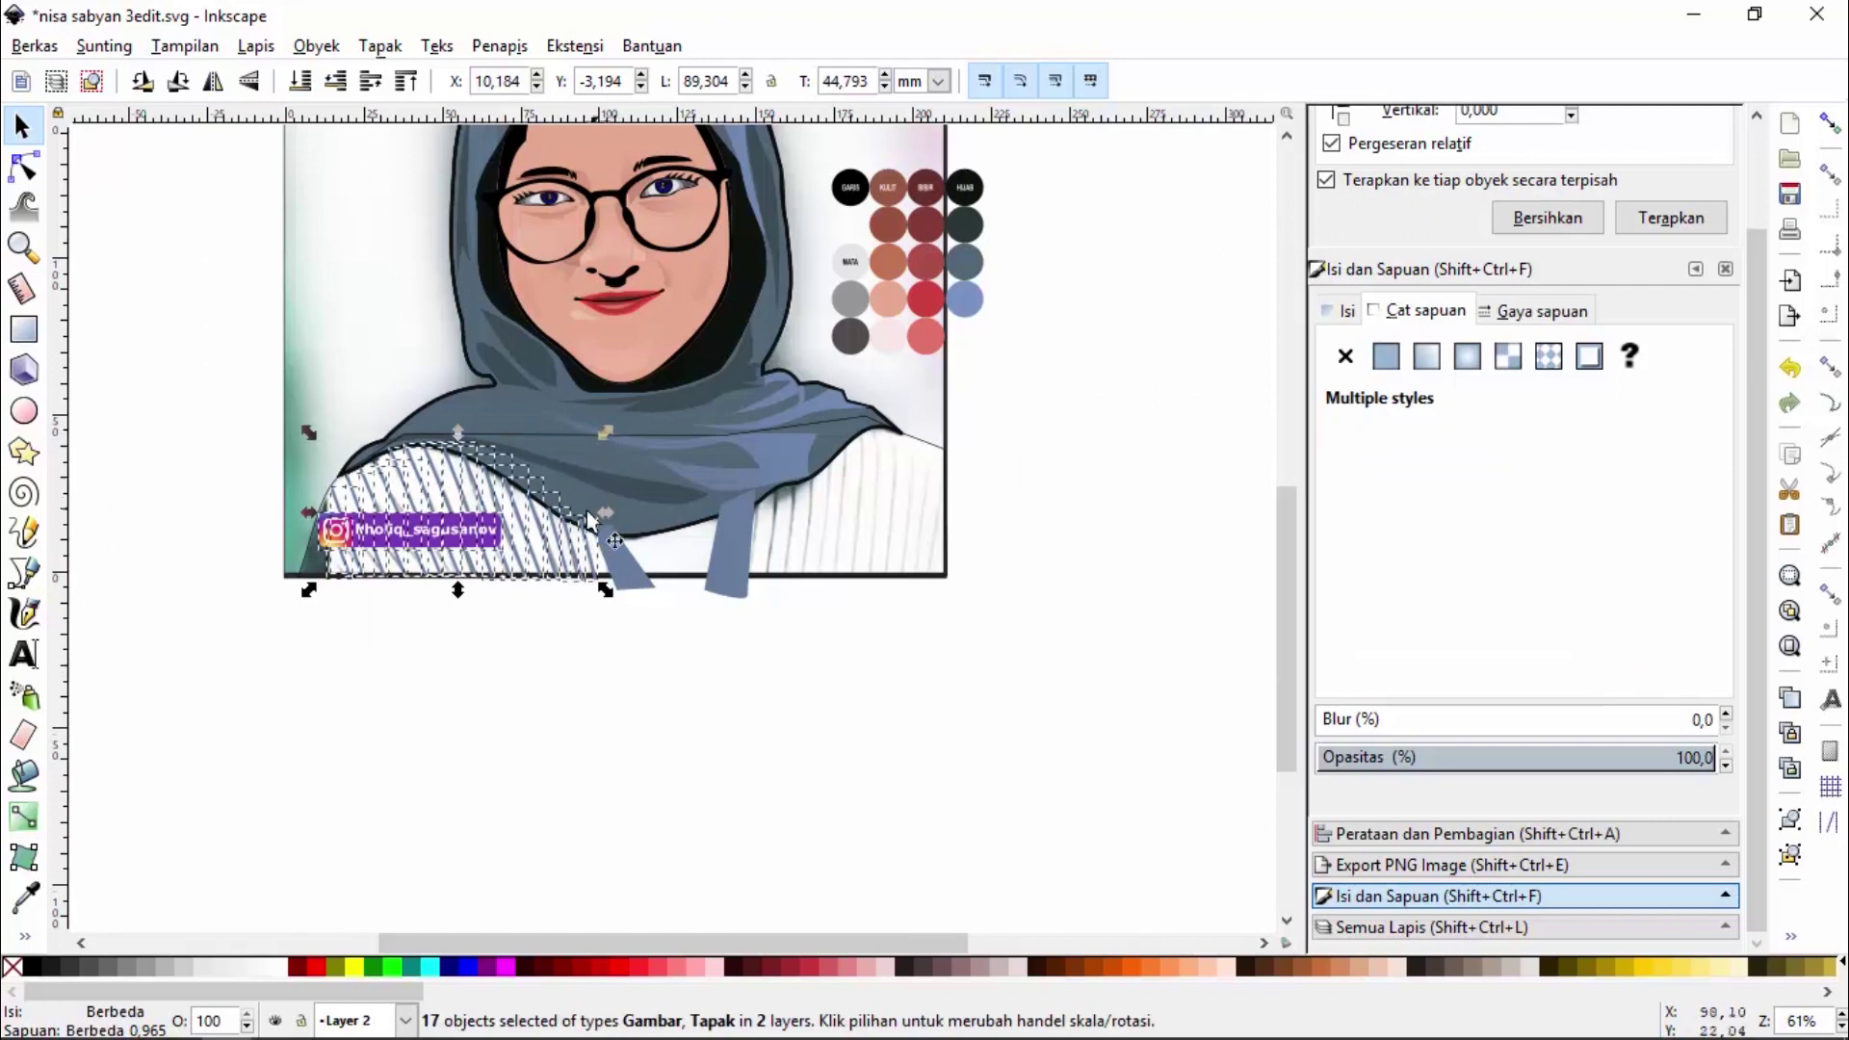
{"action": "key", "text": "ctrl+d"}
{"action": "mouse_move", "coordinate": [590, 520]}
{"action": "left_mouse_down"}
{"action": "mouse_move", "coordinate": [1023, 574]}
{"action": "mouse_move", "coordinate": [1009, 678]}
{"action": "left_mouse_up"}
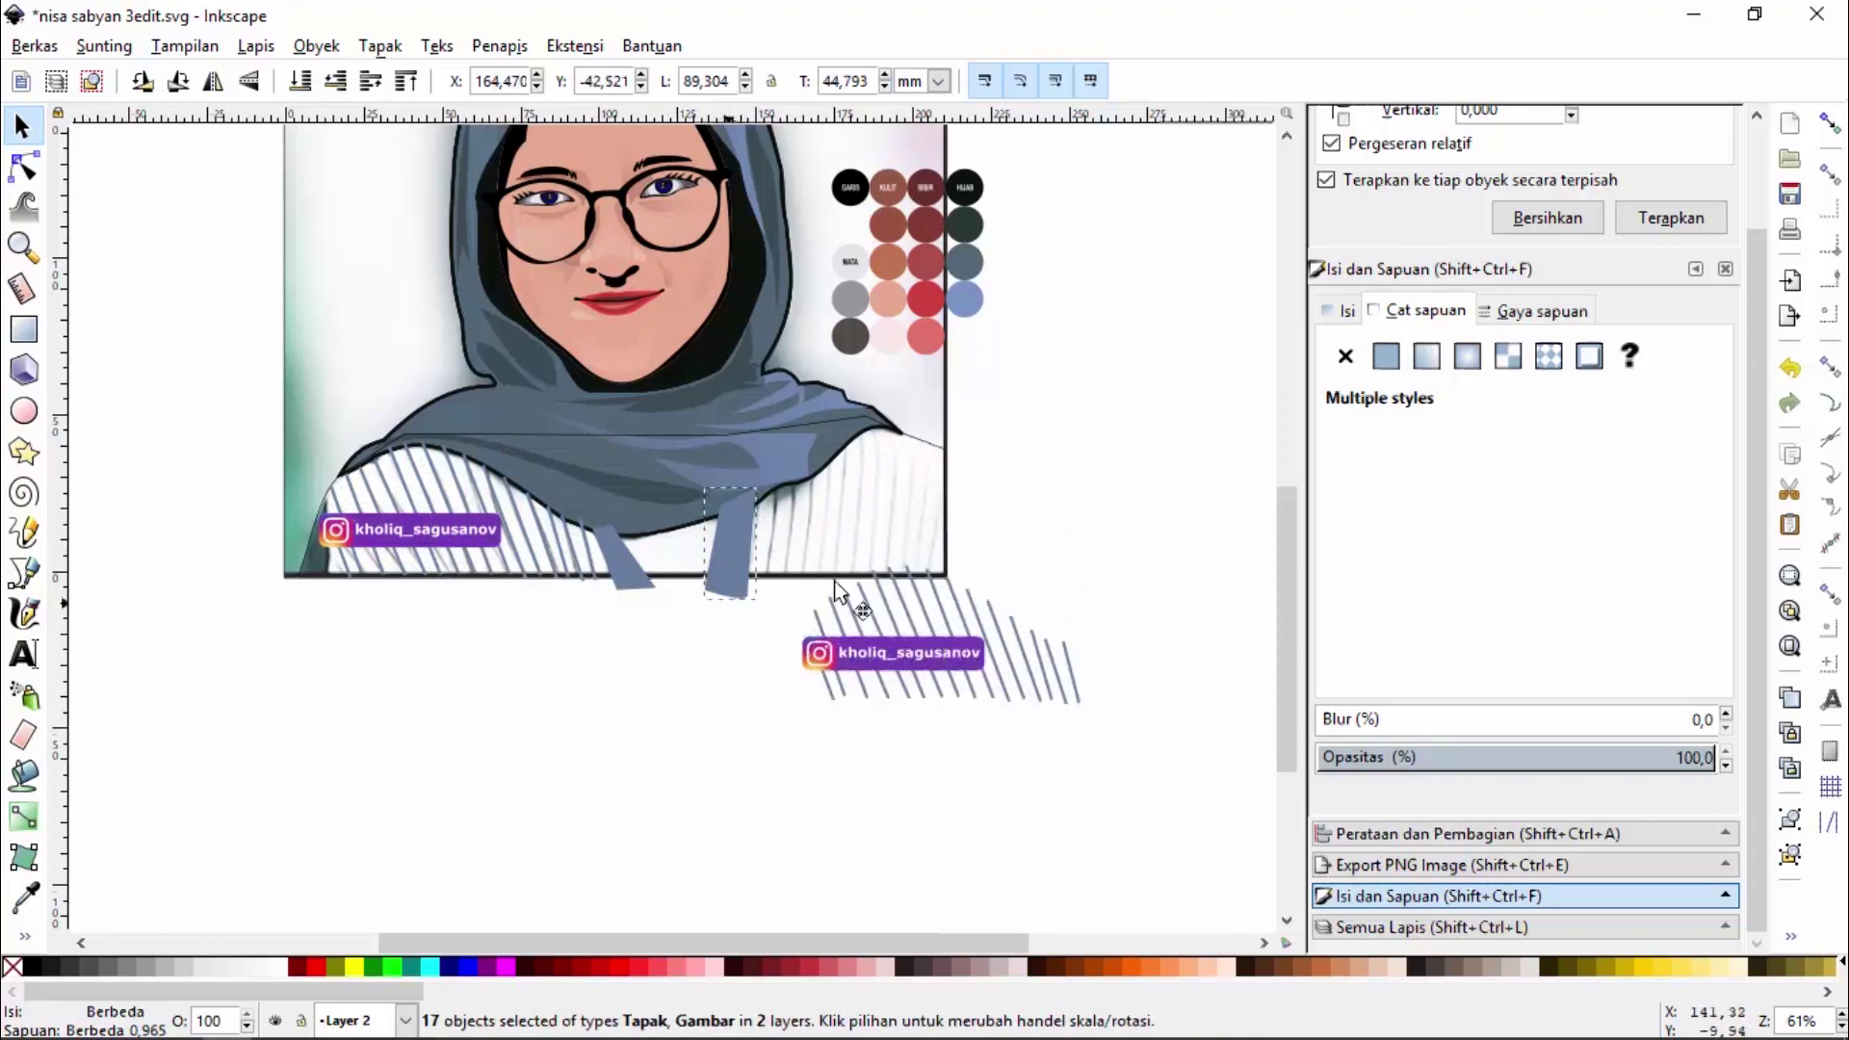
Delete the spare copy of the signature label below the portrait
{"action": "left_click_drag", "start_coordinate": [730, 539], "coordinate": [1117, 289]}
{"action": "key", "text": "ctrl+z"}
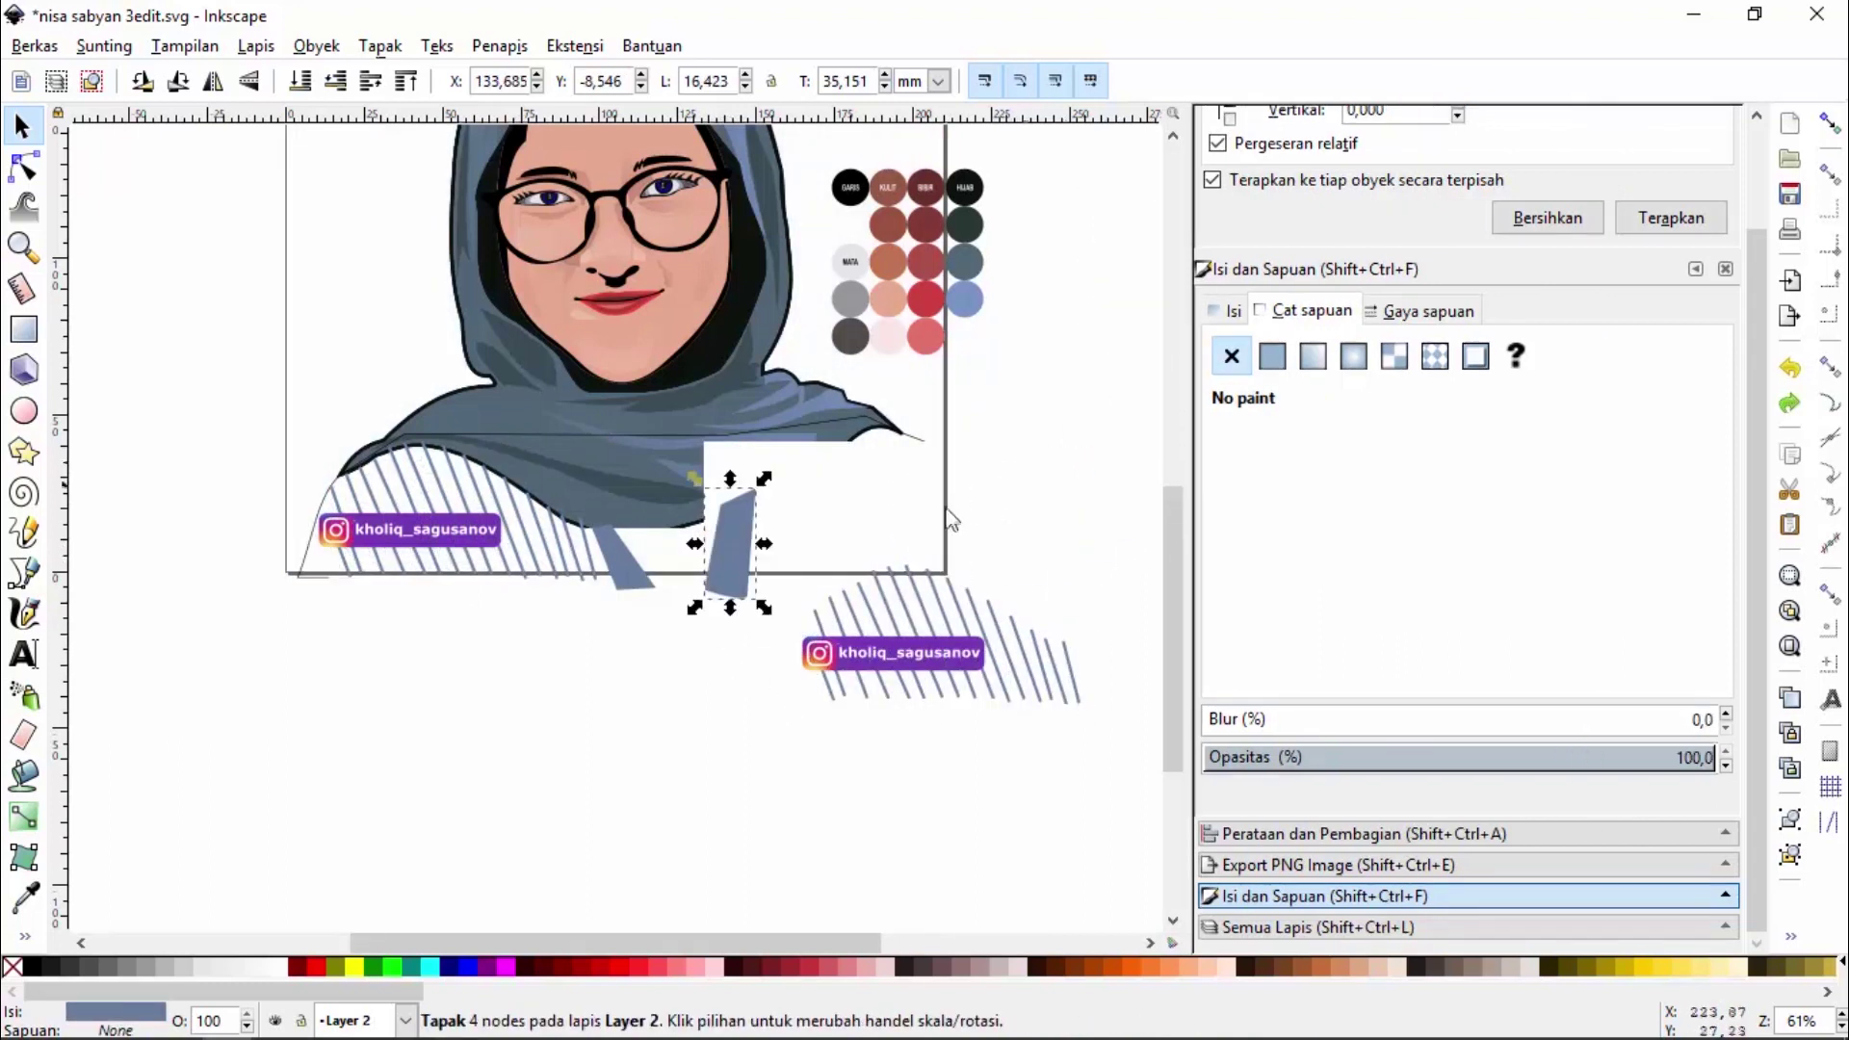
{"action": "left_click_drag", "start_coordinate": [730, 568], "coordinate": [838, 713]}
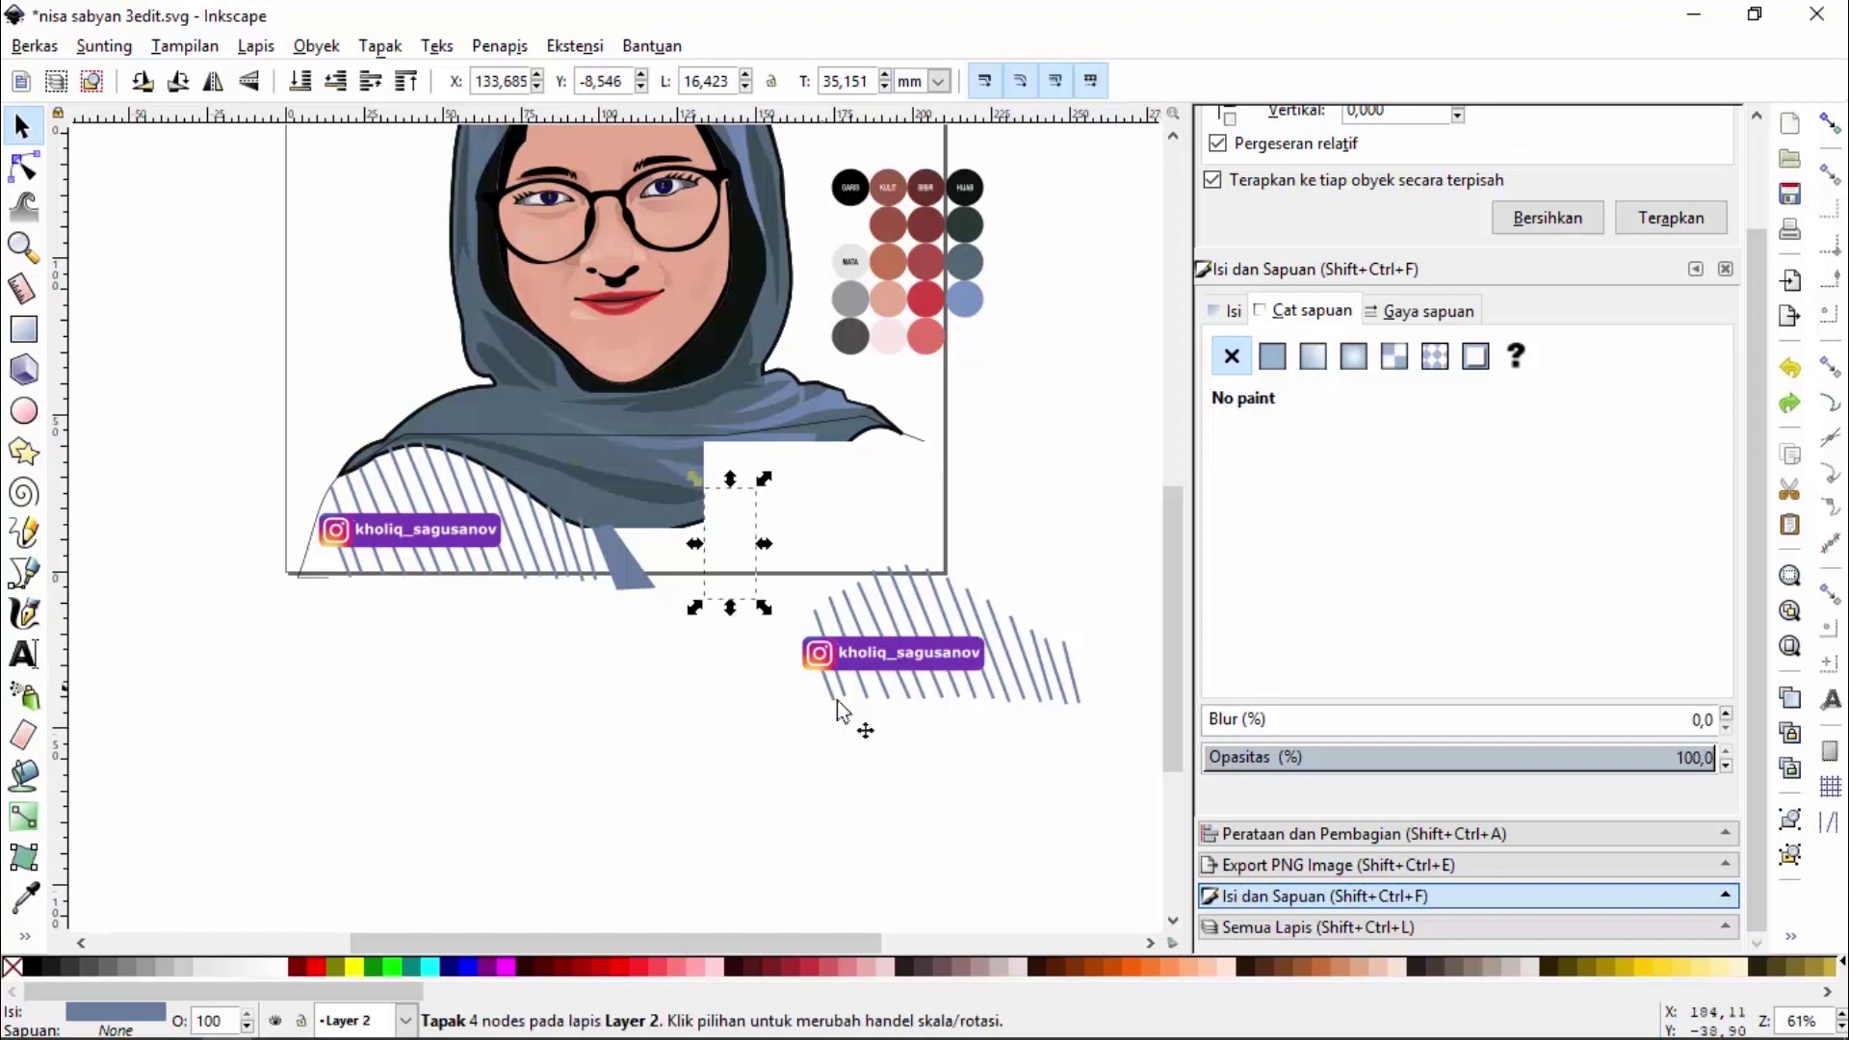
{"action": "left_click_drag", "start_coordinate": [708, 720], "coordinate": [1045, 608]}
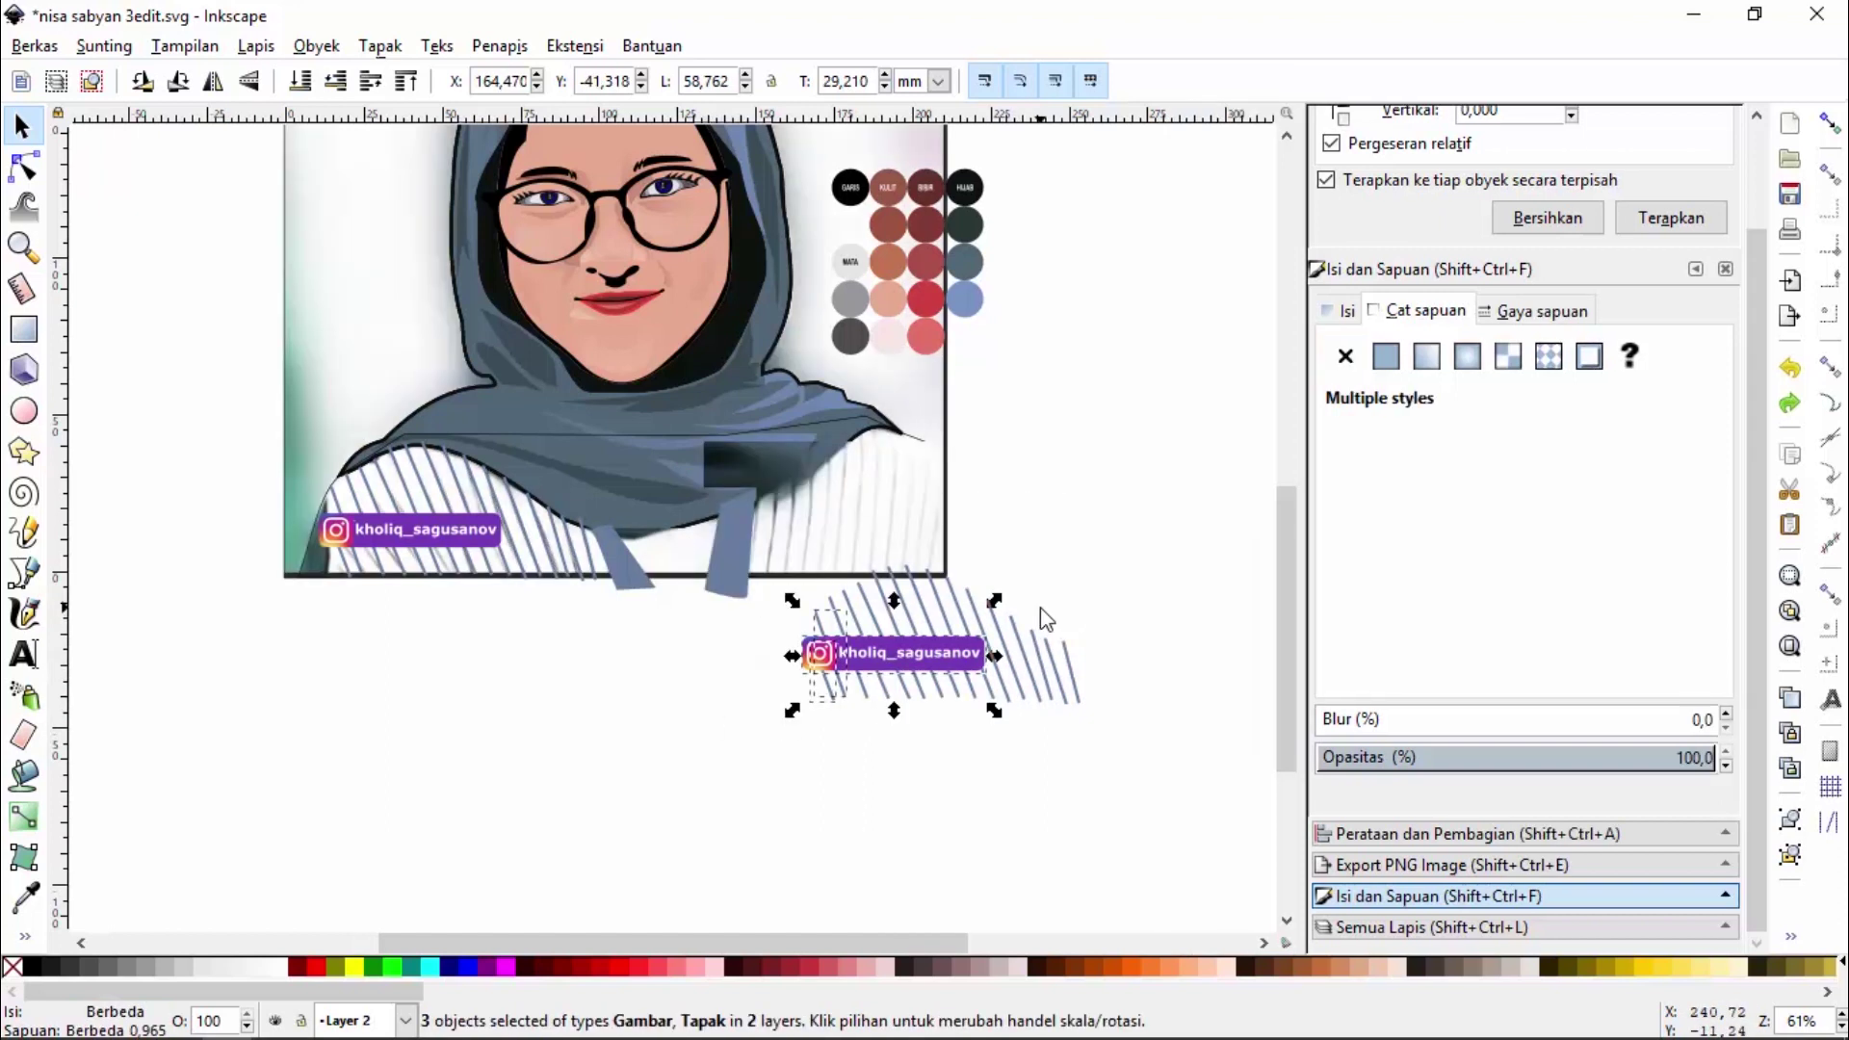
{"action": "key", "text": "Delete"}
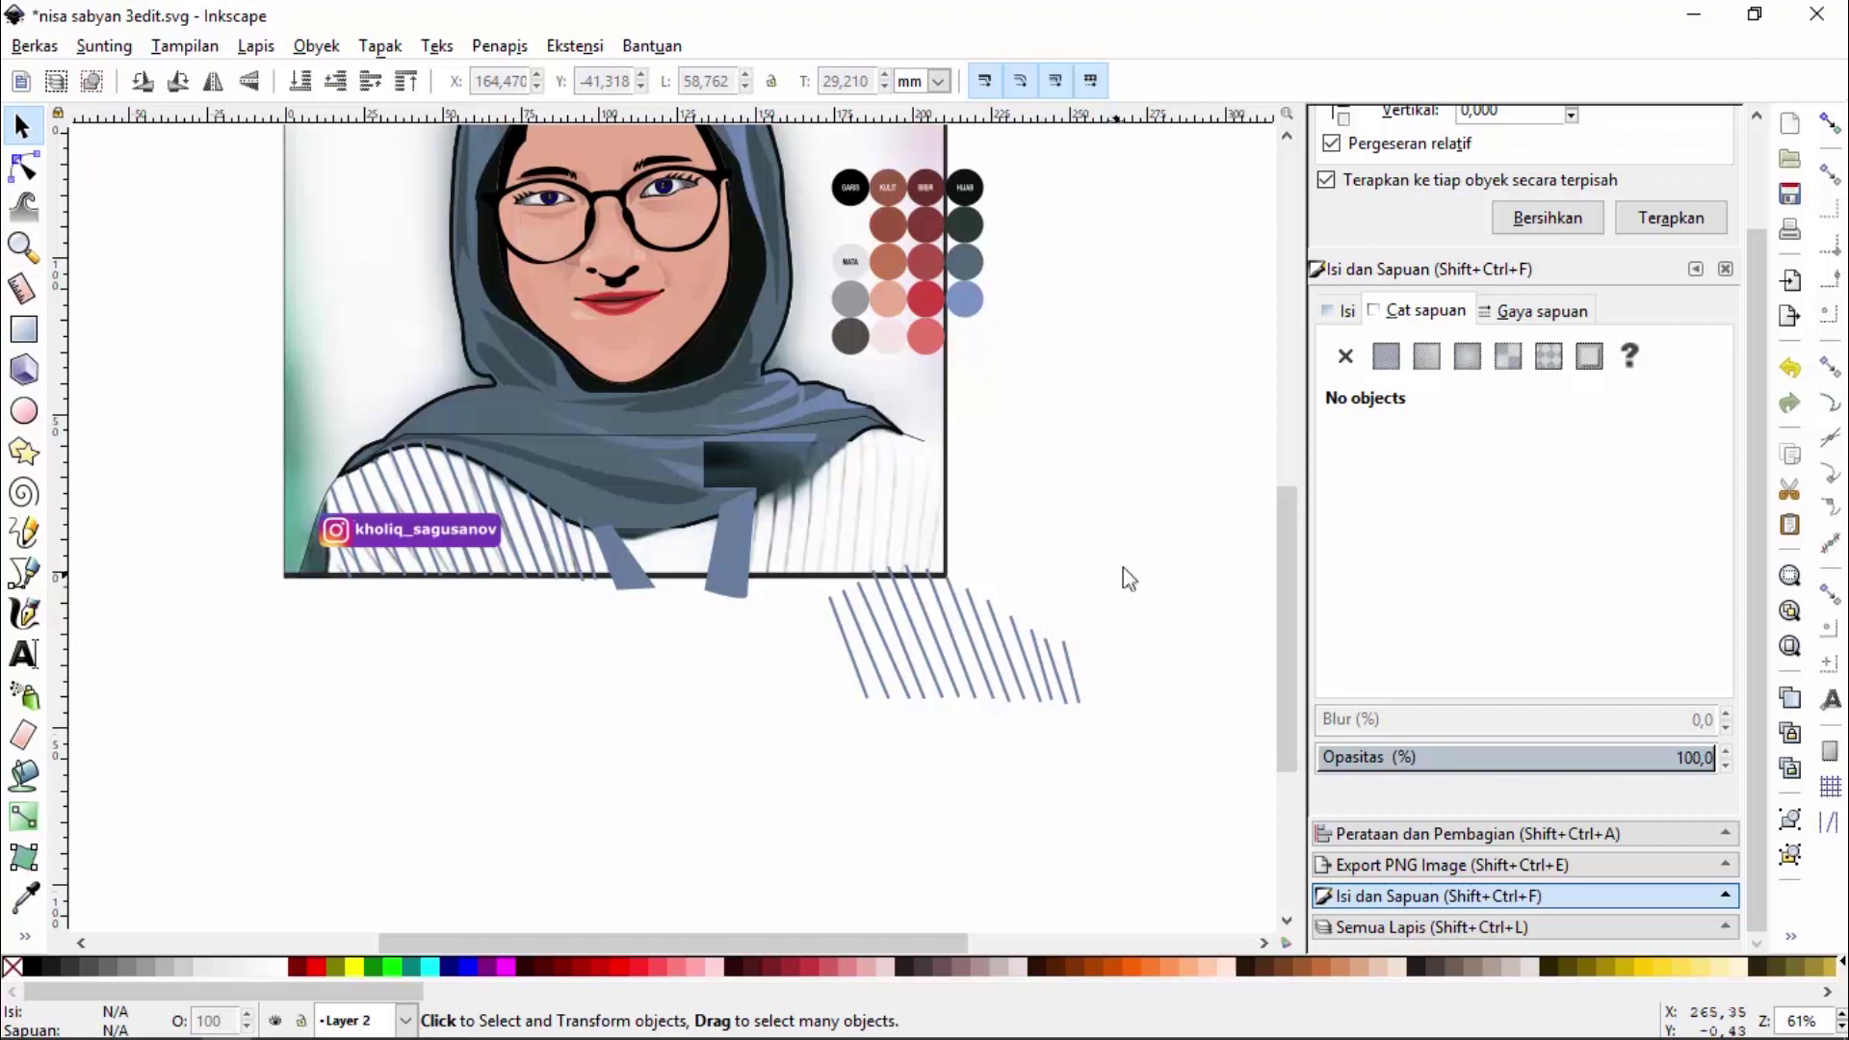
Mirror the copied stripes horizontally, place them on the shirt's right side, and stretch them taller
{"action": "left_click_drag", "start_coordinate": [1194, 503], "coordinate": [783, 813]}
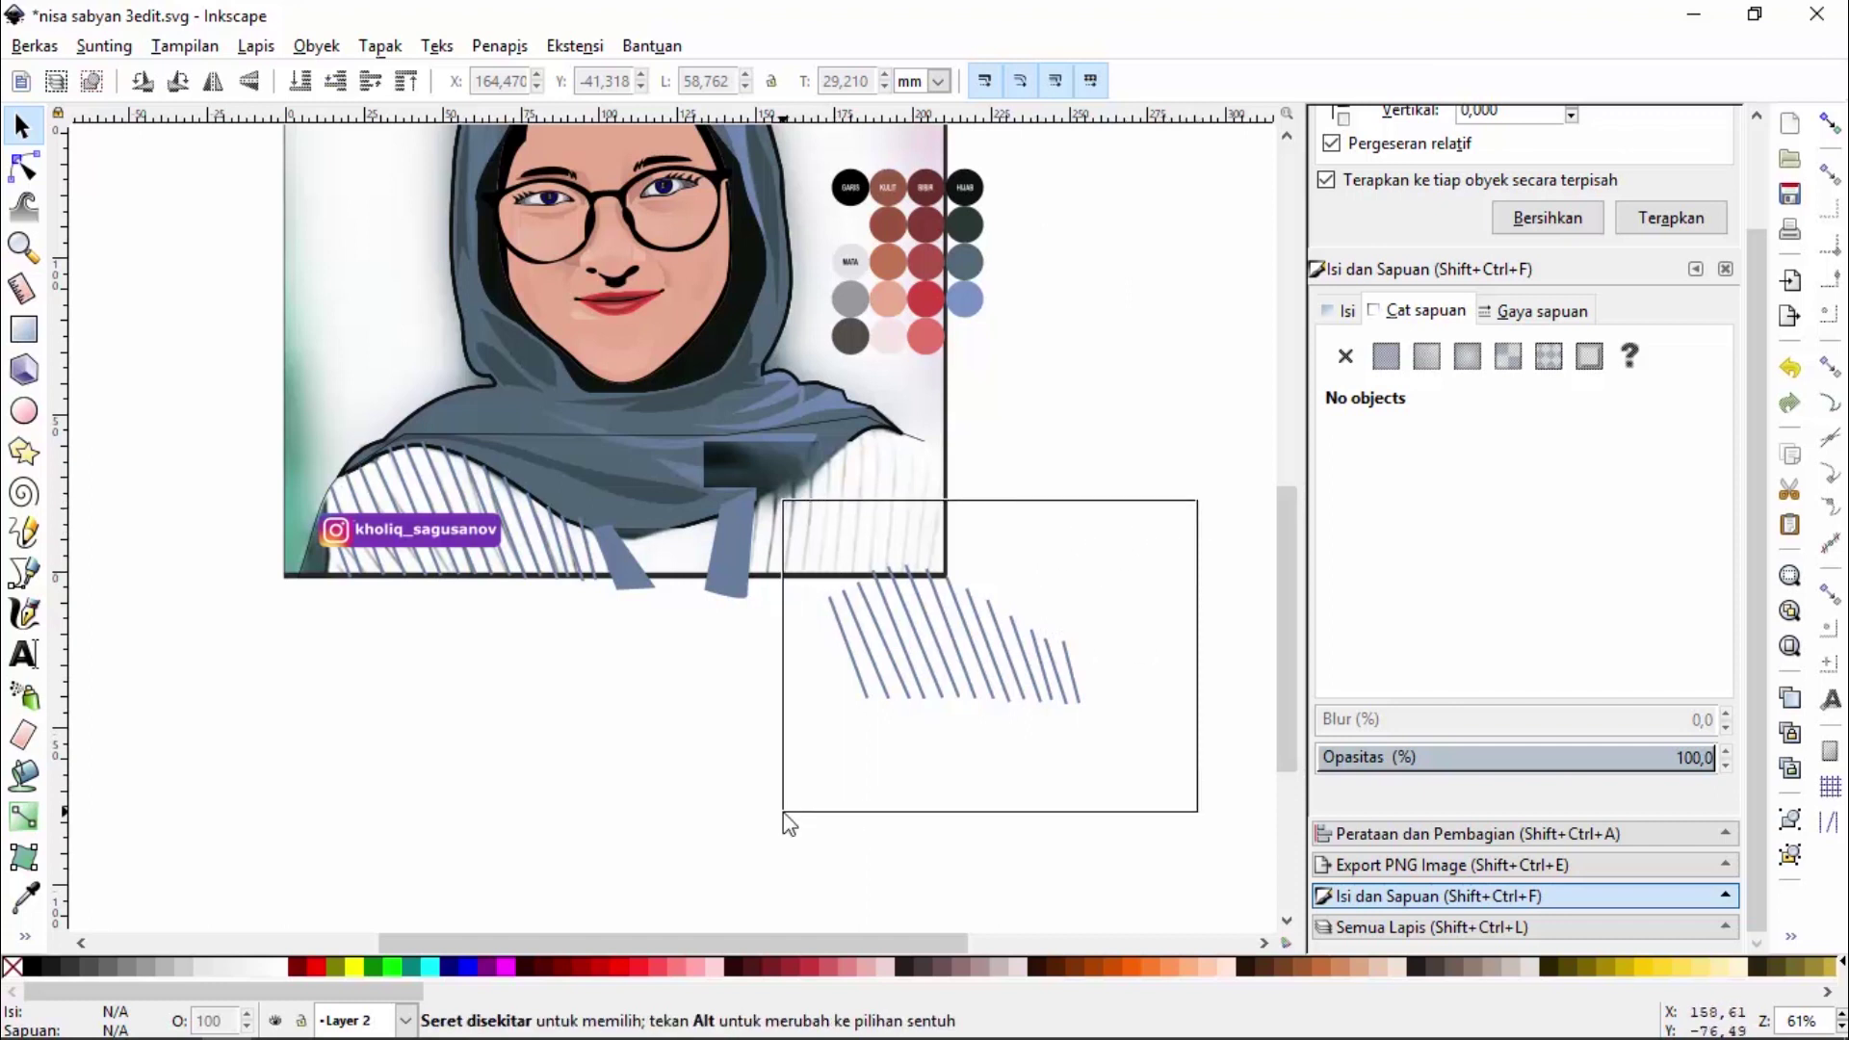
{"action": "left_click_drag", "start_coordinate": [1089, 637], "coordinate": [576, 701]}
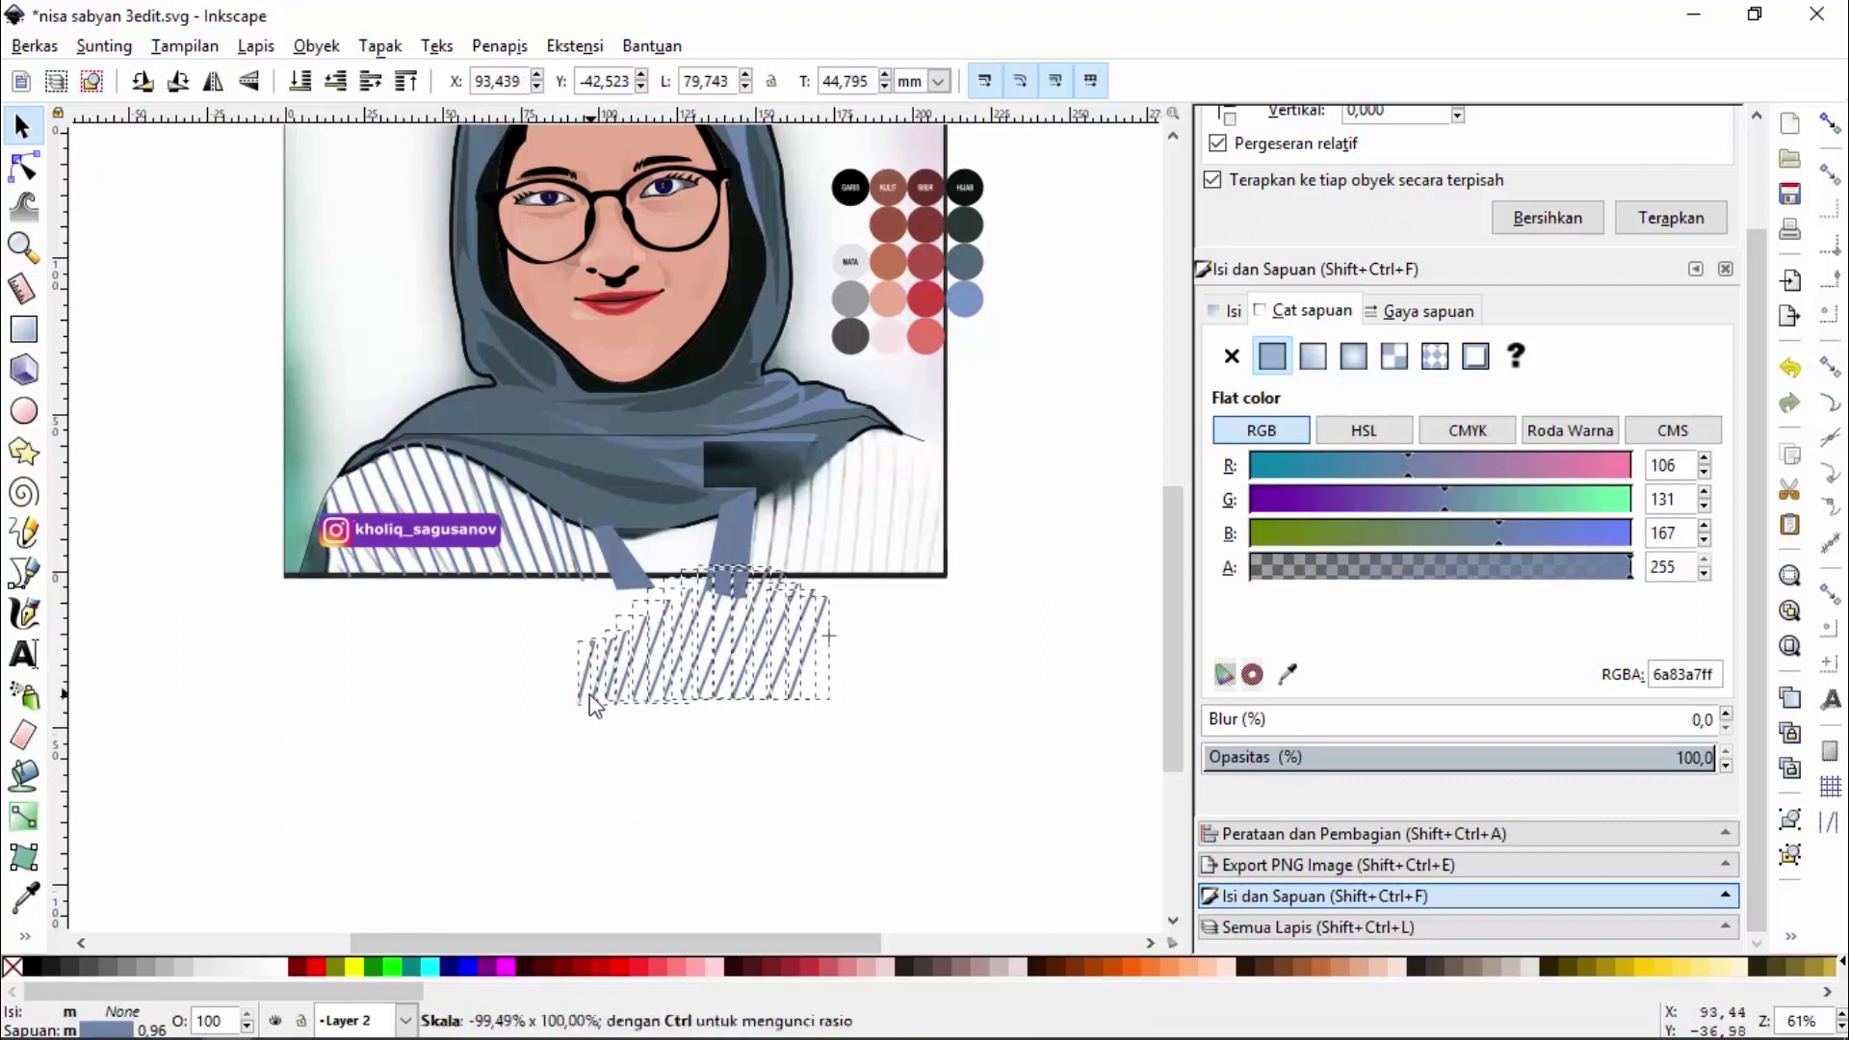
{"action": "left_click_drag", "start_coordinate": [576, 706], "coordinate": [570, 706]}
{"action": "mouse_move", "coordinate": [659, 665]}
{"action": "left_mouse_down"}
{"action": "mouse_move", "coordinate": [821, 535]}
{"action": "mouse_move", "coordinate": [808, 551]}
{"action": "left_mouse_up"}
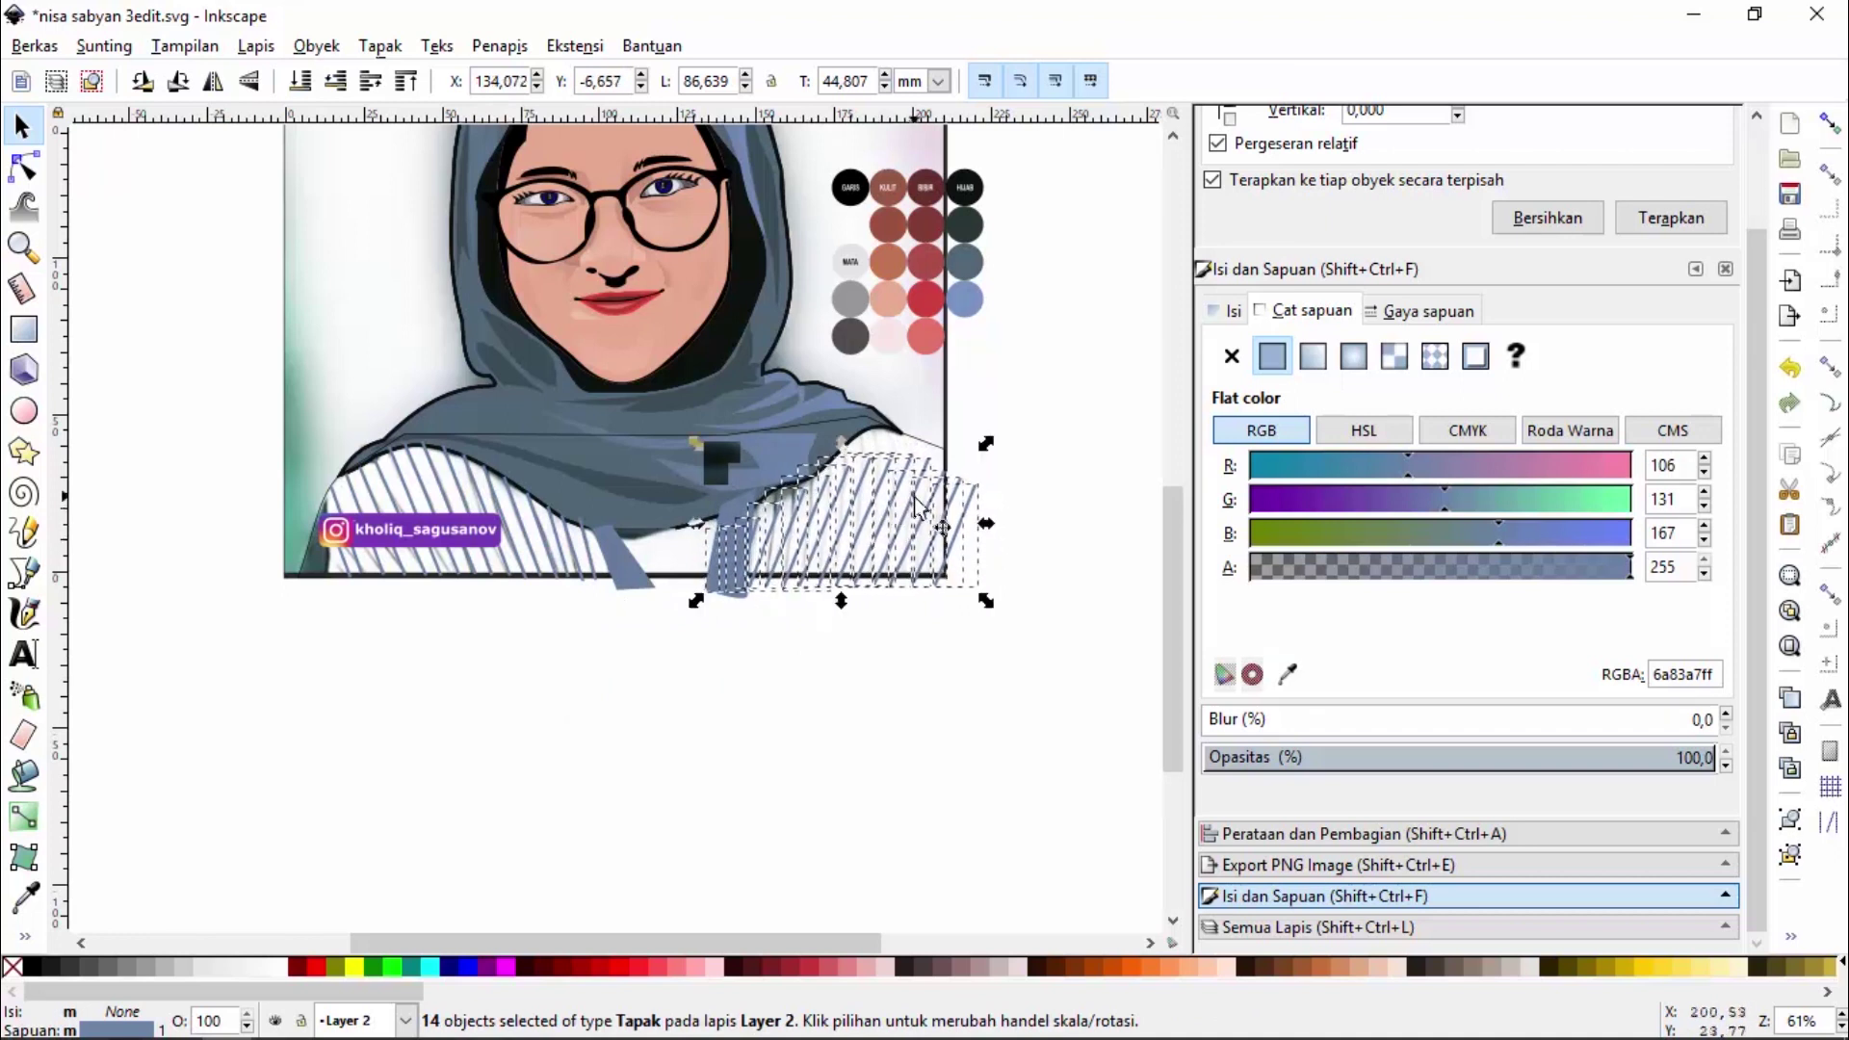
{"action": "left_click_drag", "start_coordinate": [841, 441], "coordinate": [843, 415]}
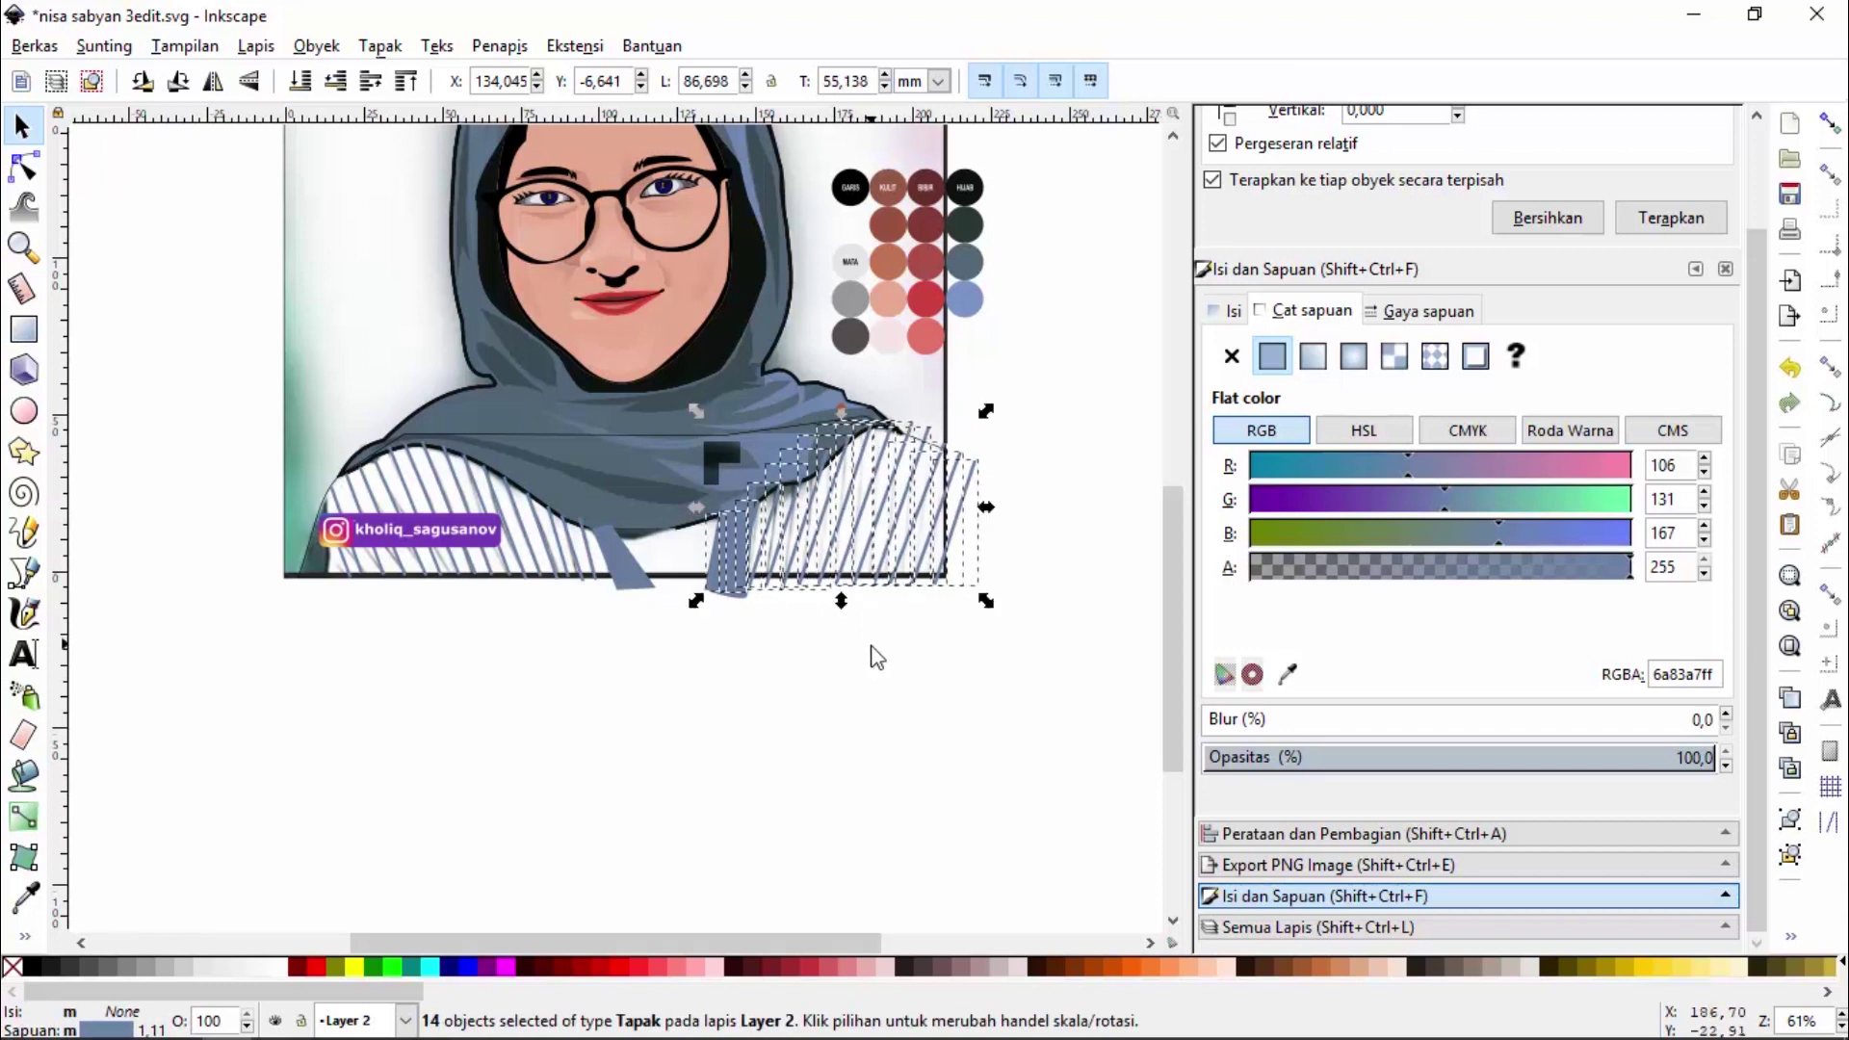
Zoom in and pull the first right-side stripe's top end down to the hijab edge
{"action": "left_click", "coordinate": [23, 248]}
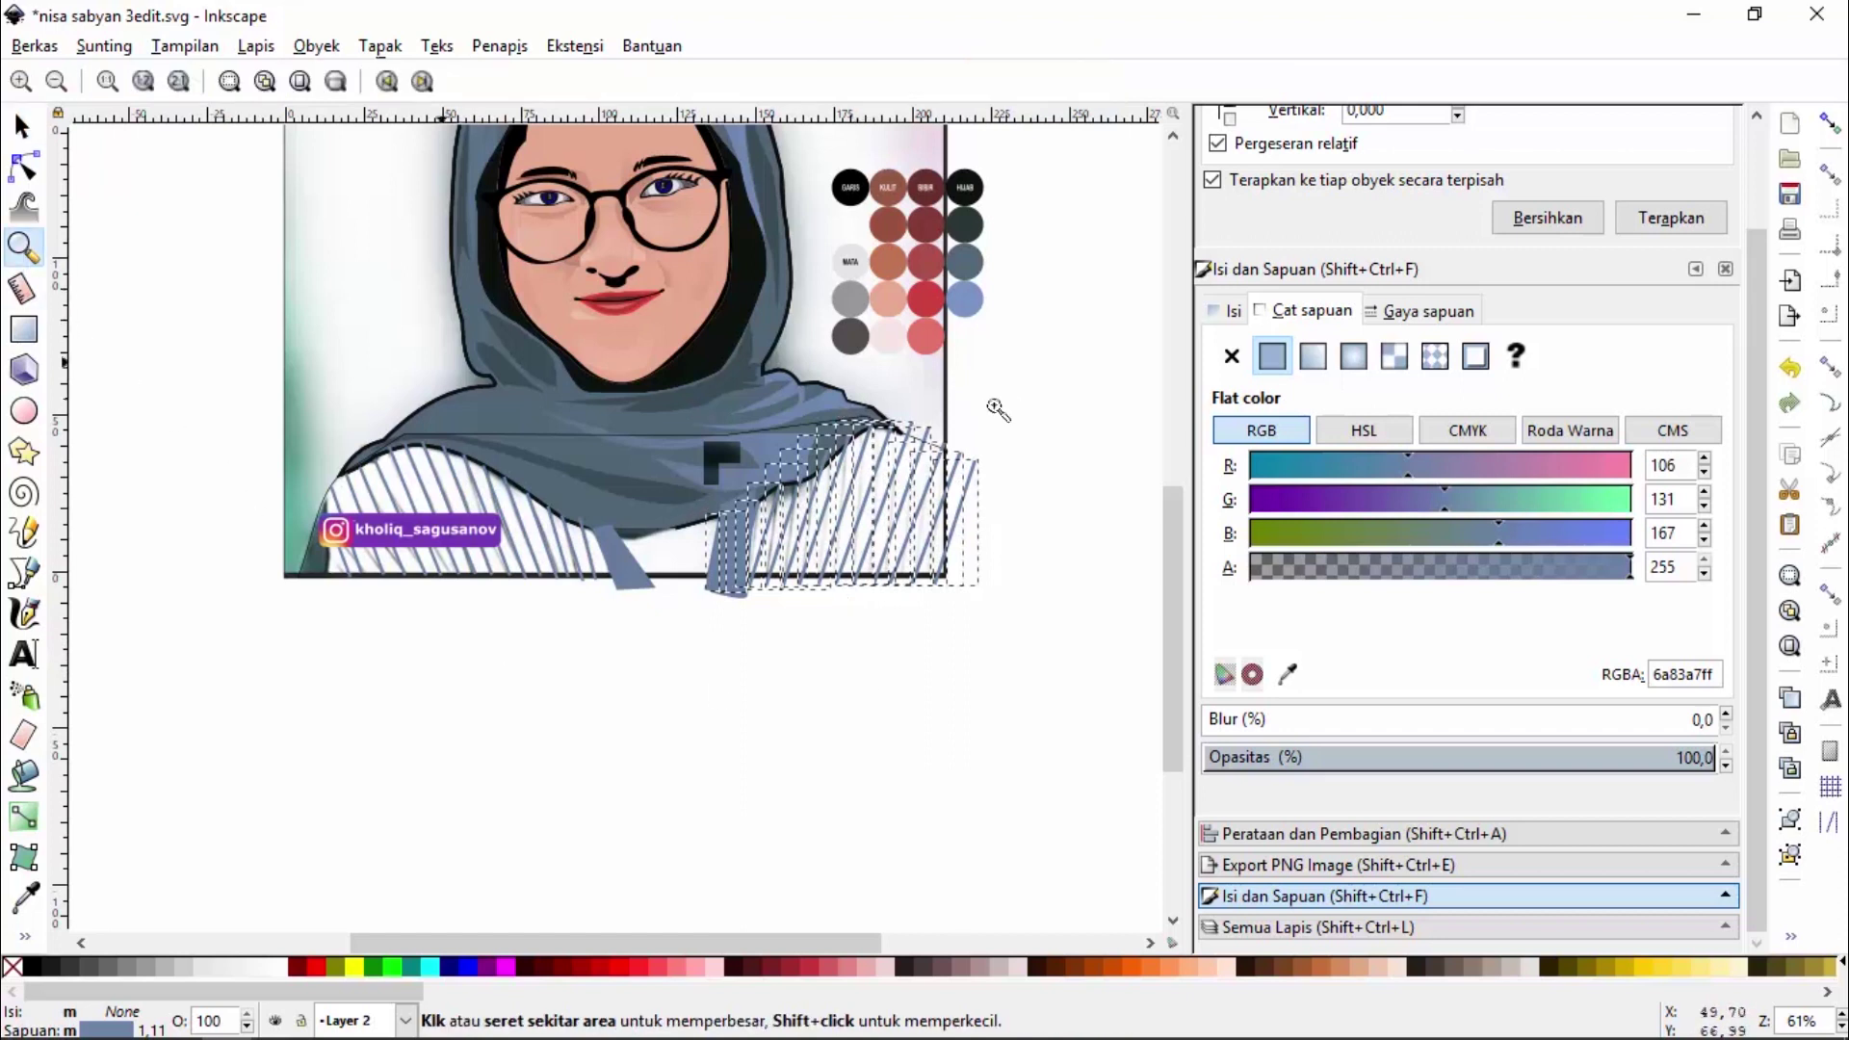
{"action": "left_click_drag", "start_coordinate": [1040, 359], "coordinate": [616, 717]}
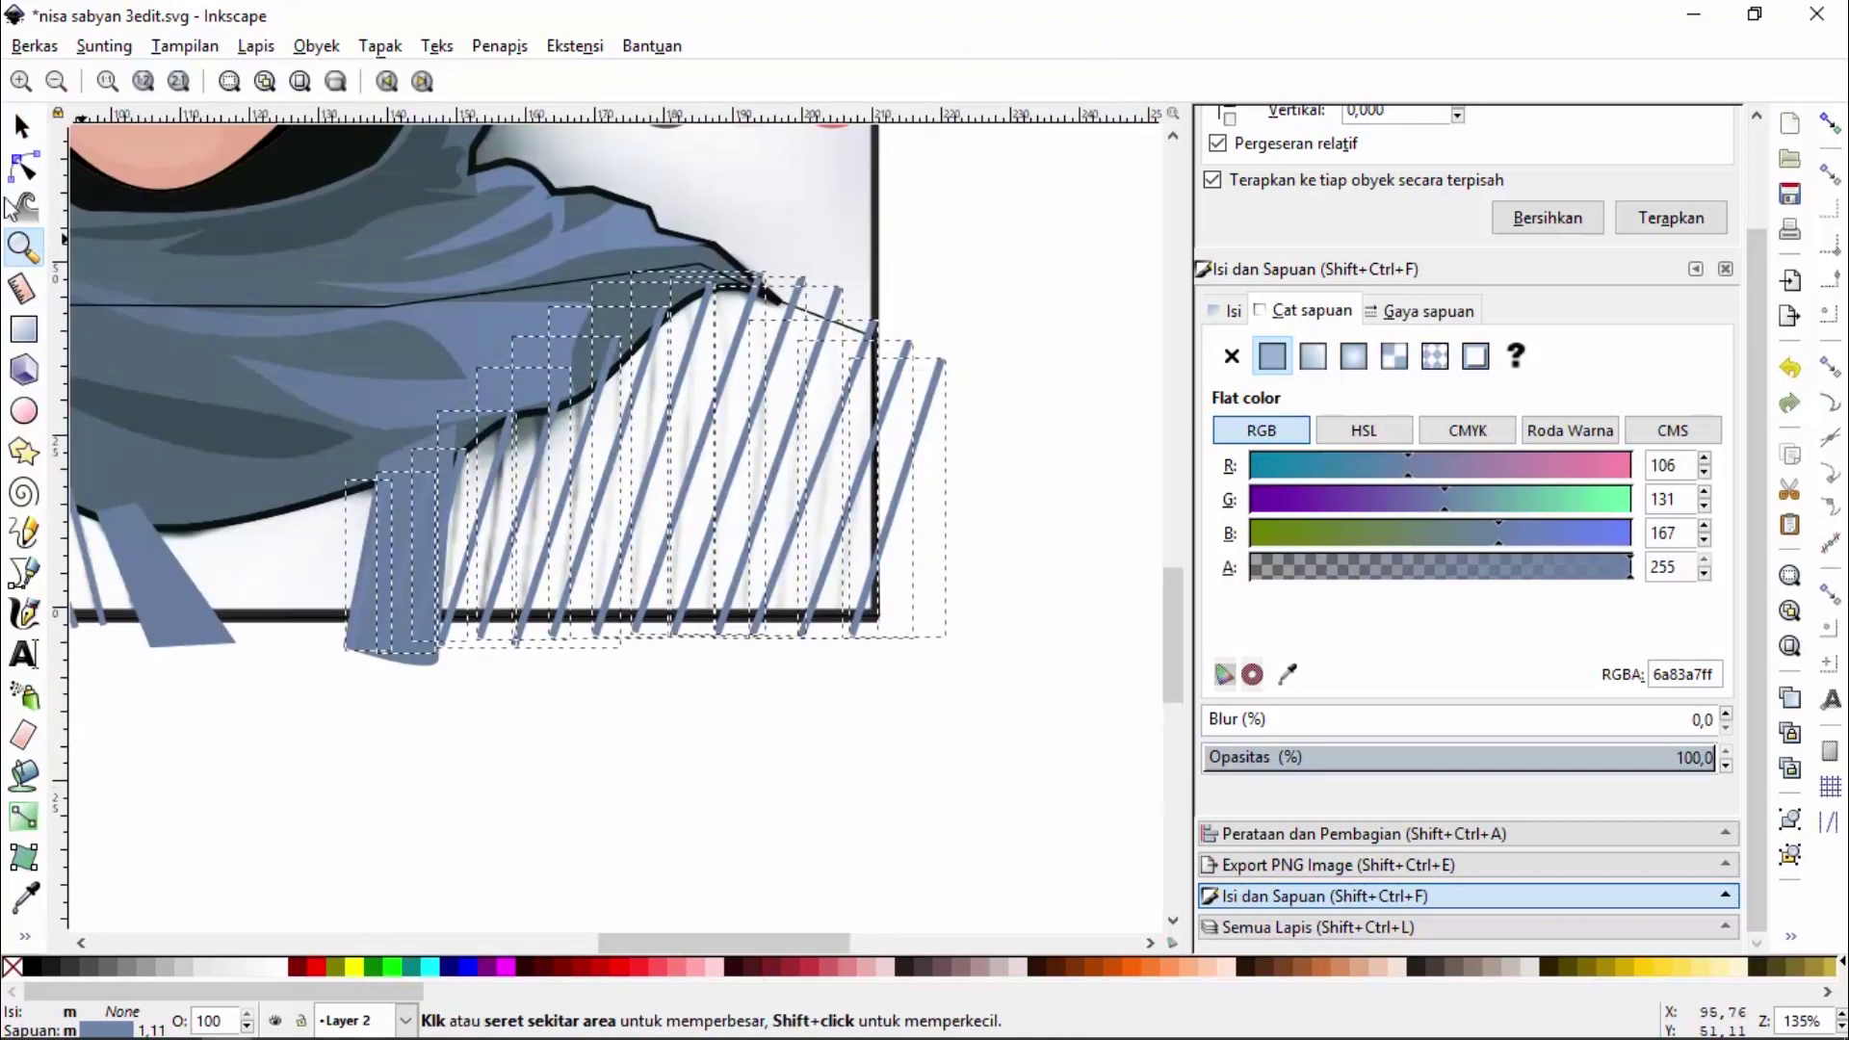
{"action": "left_click", "coordinate": [25, 173]}
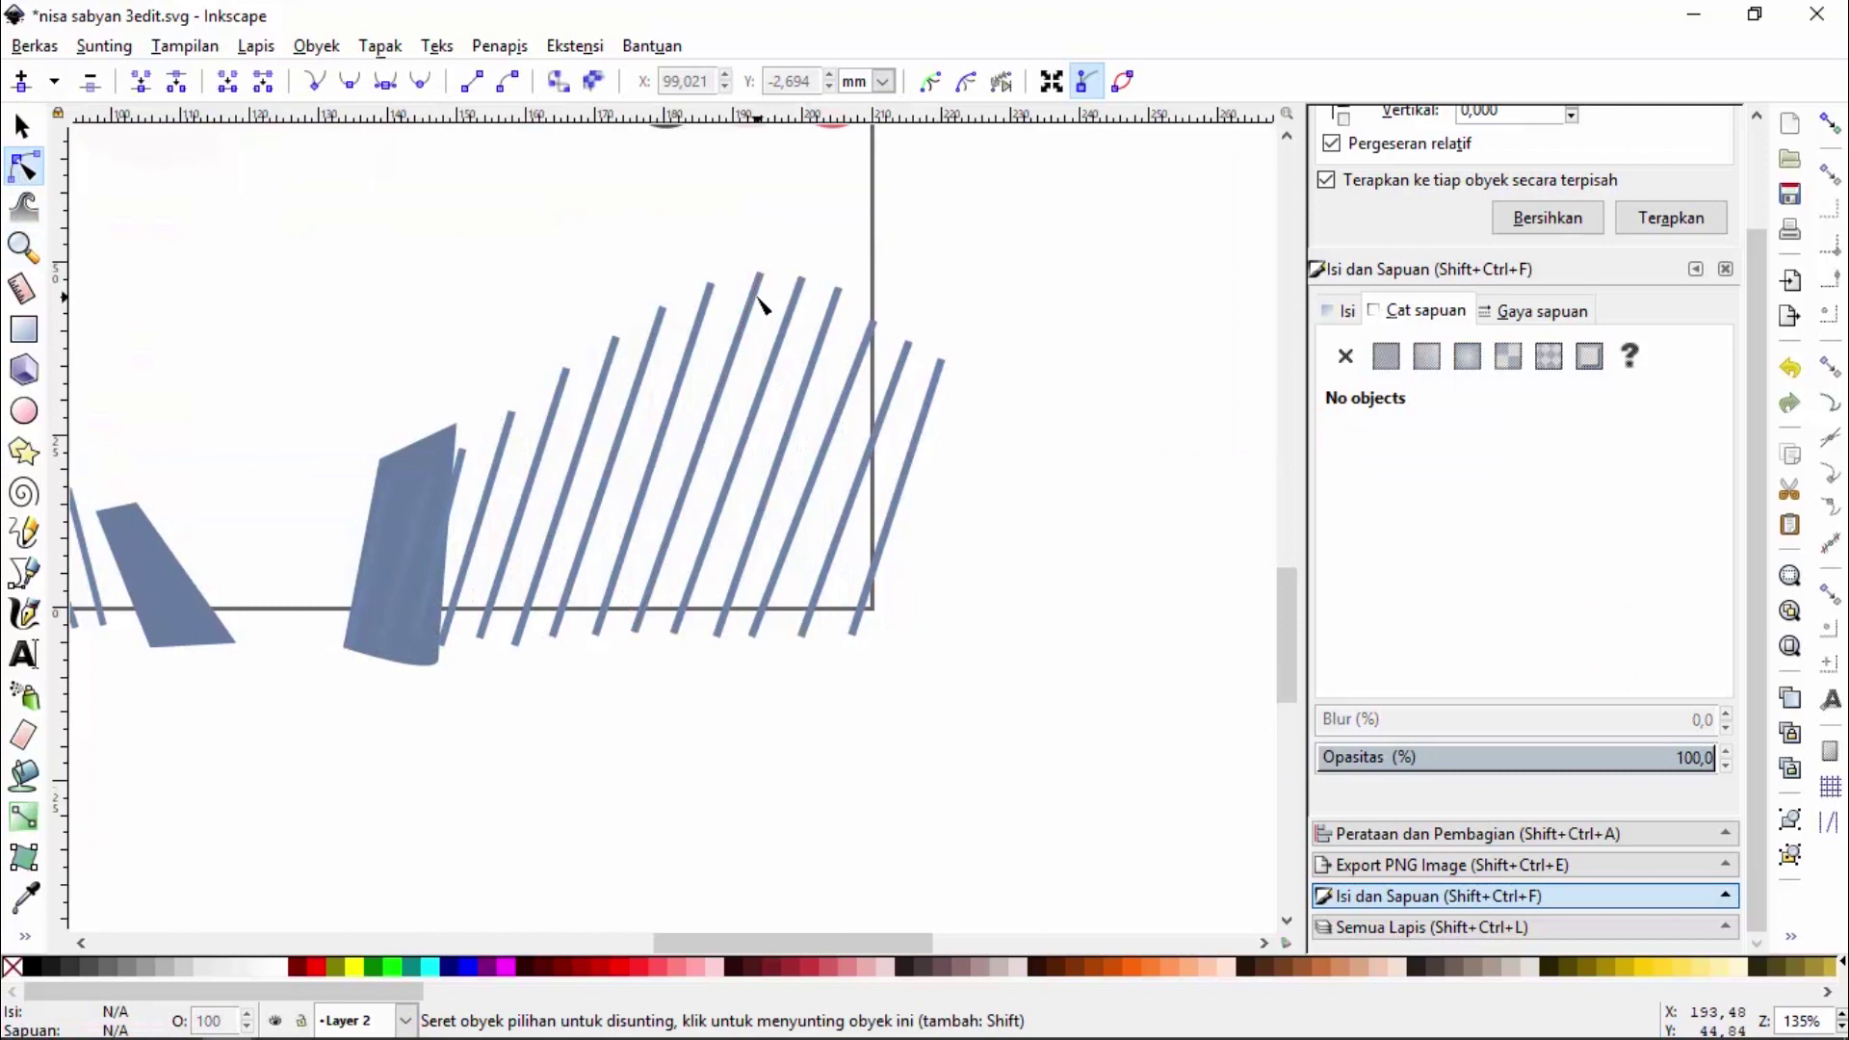
{"action": "left_click", "coordinate": [761, 305]}
{"action": "left_click_drag", "start_coordinate": [760, 276], "coordinate": [763, 294]}
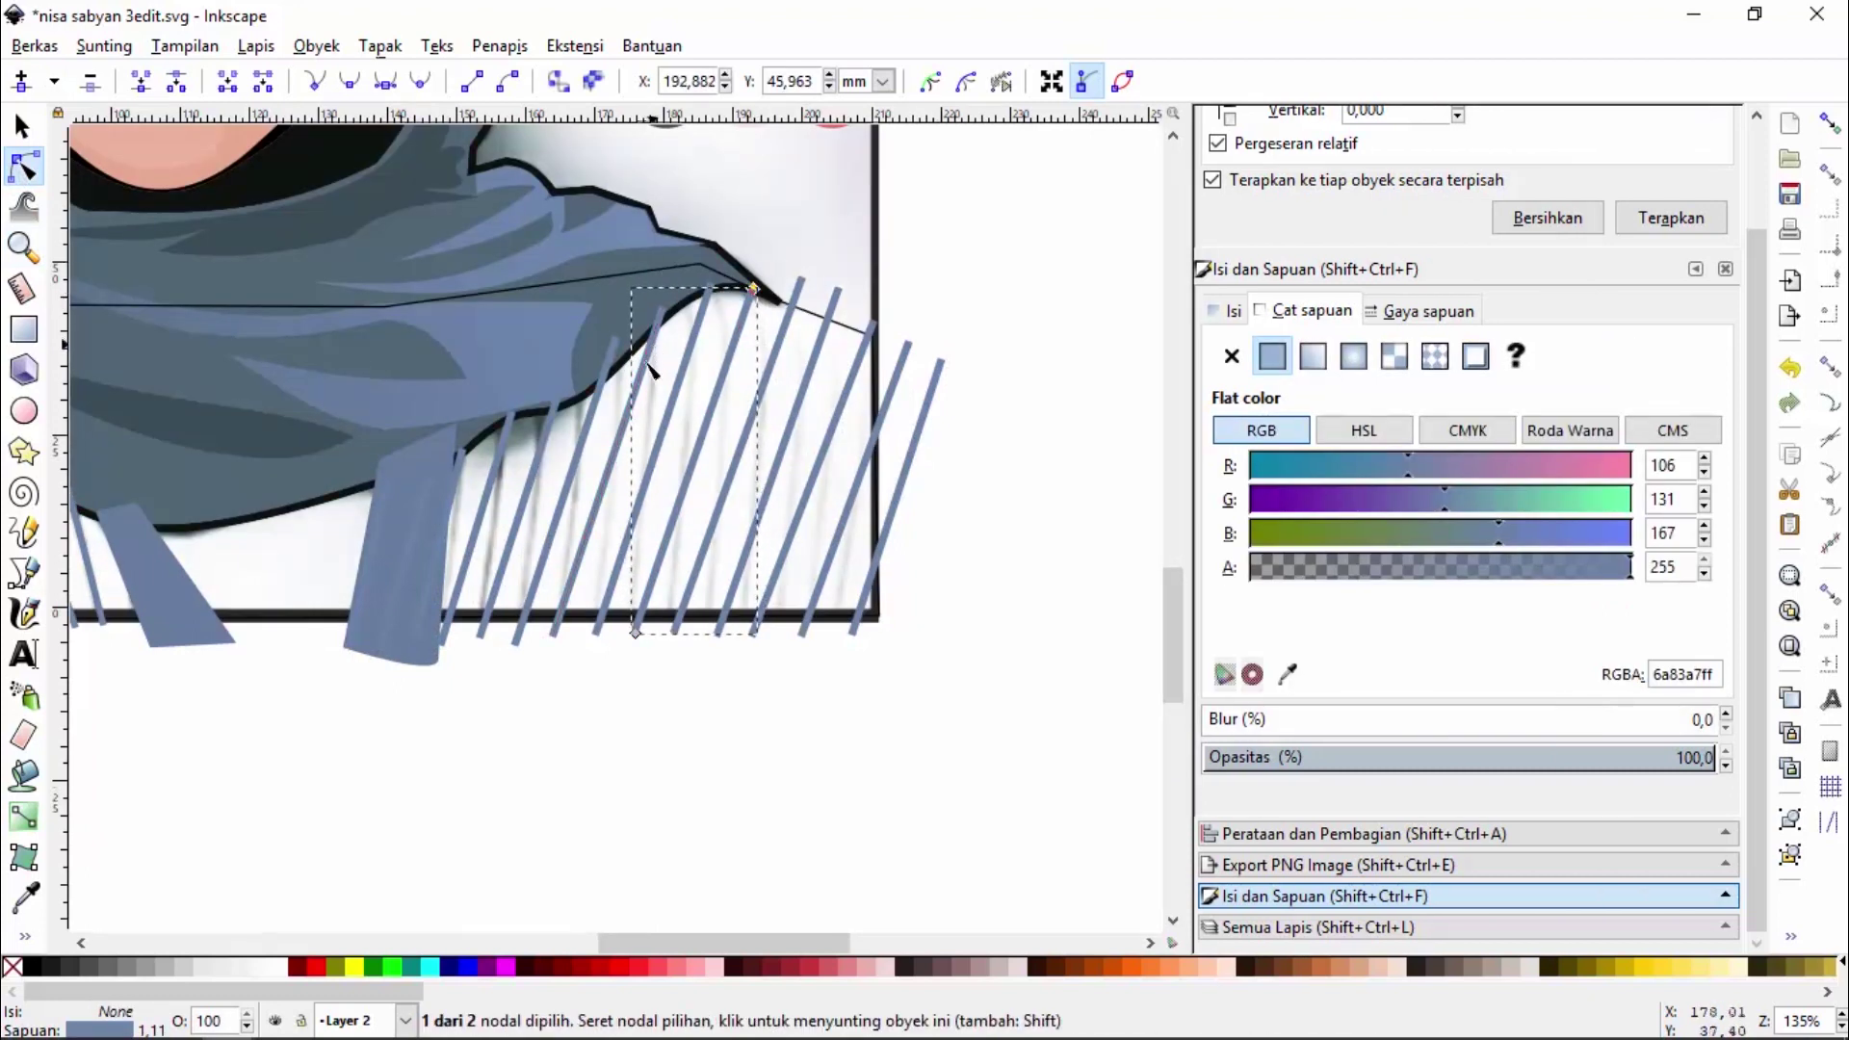
{"action": "left_click", "coordinate": [939, 552]}
Lower the remaining stripes' top ends to meet the hijab's lower edge
{"action": "left_click", "coordinate": [807, 498]}
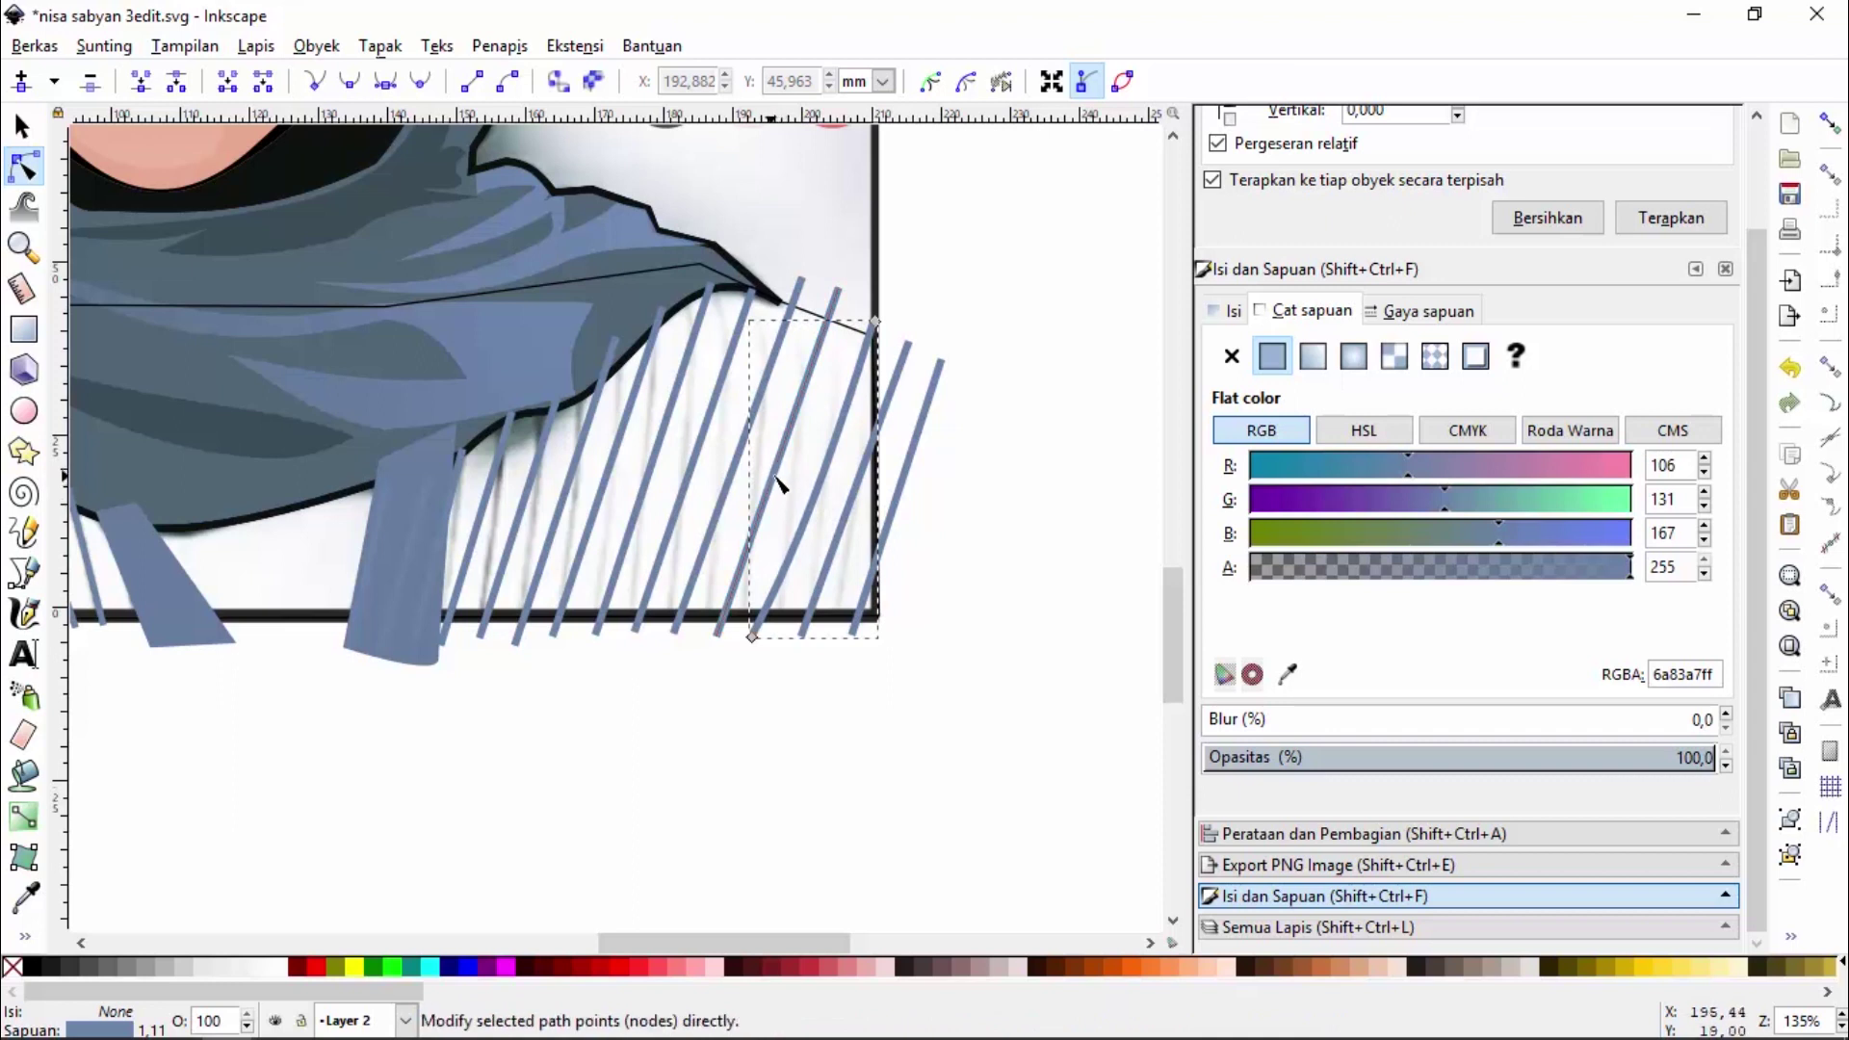
{"action": "left_click", "coordinate": [780, 476]}
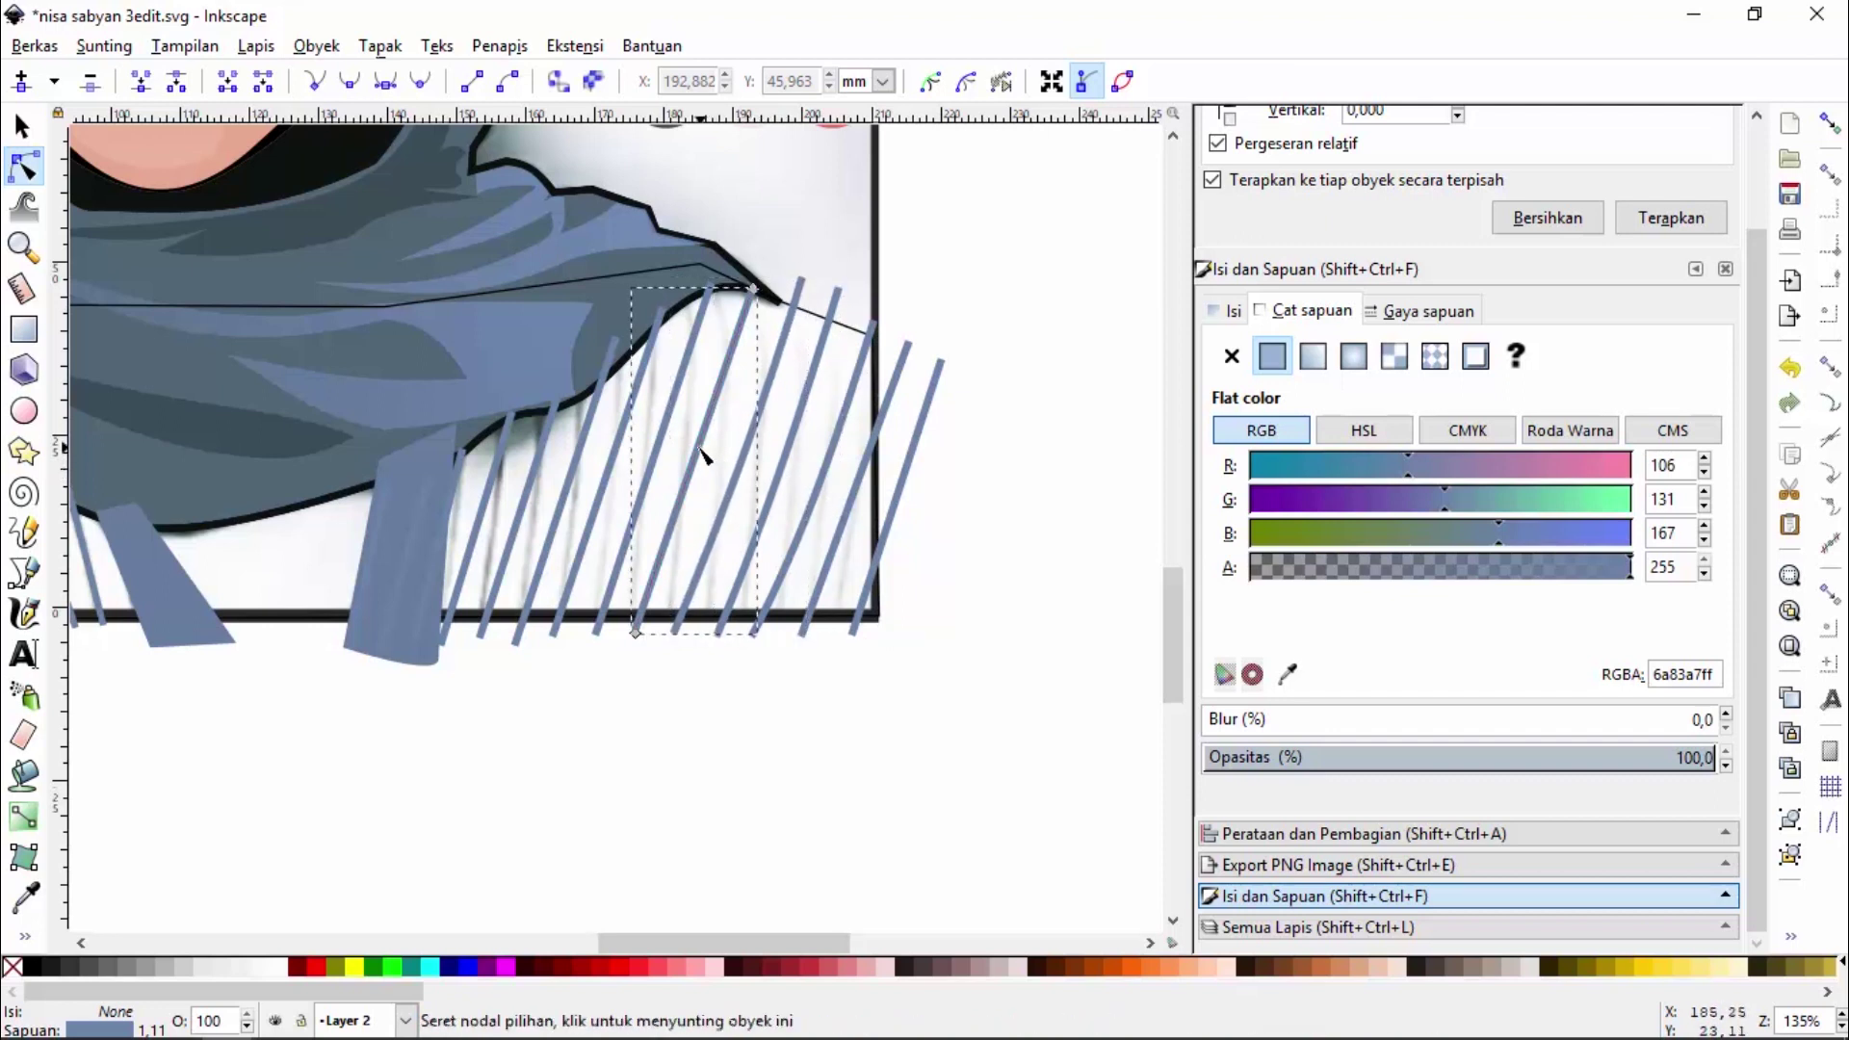
{"action": "left_click", "coordinate": [658, 460]}
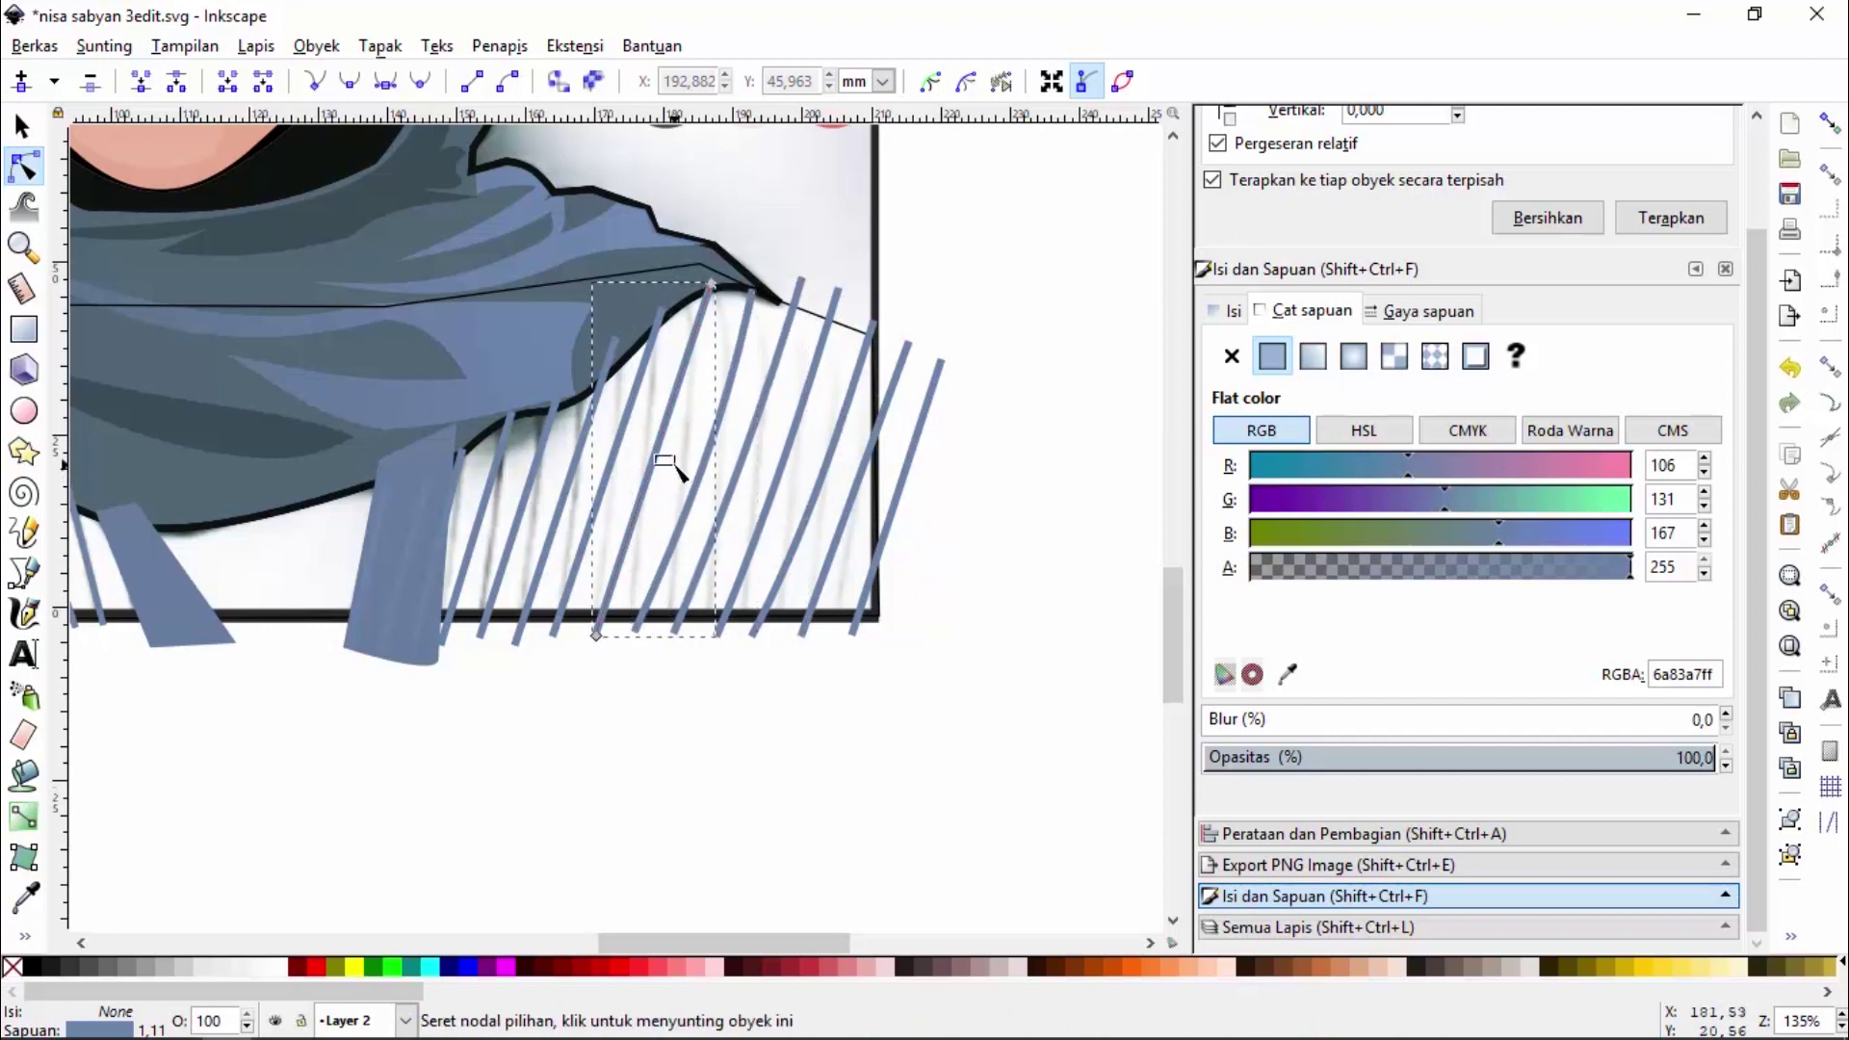
{"action": "left_click", "coordinate": [579, 483]}
{"action": "left_click", "coordinate": [532, 499]}
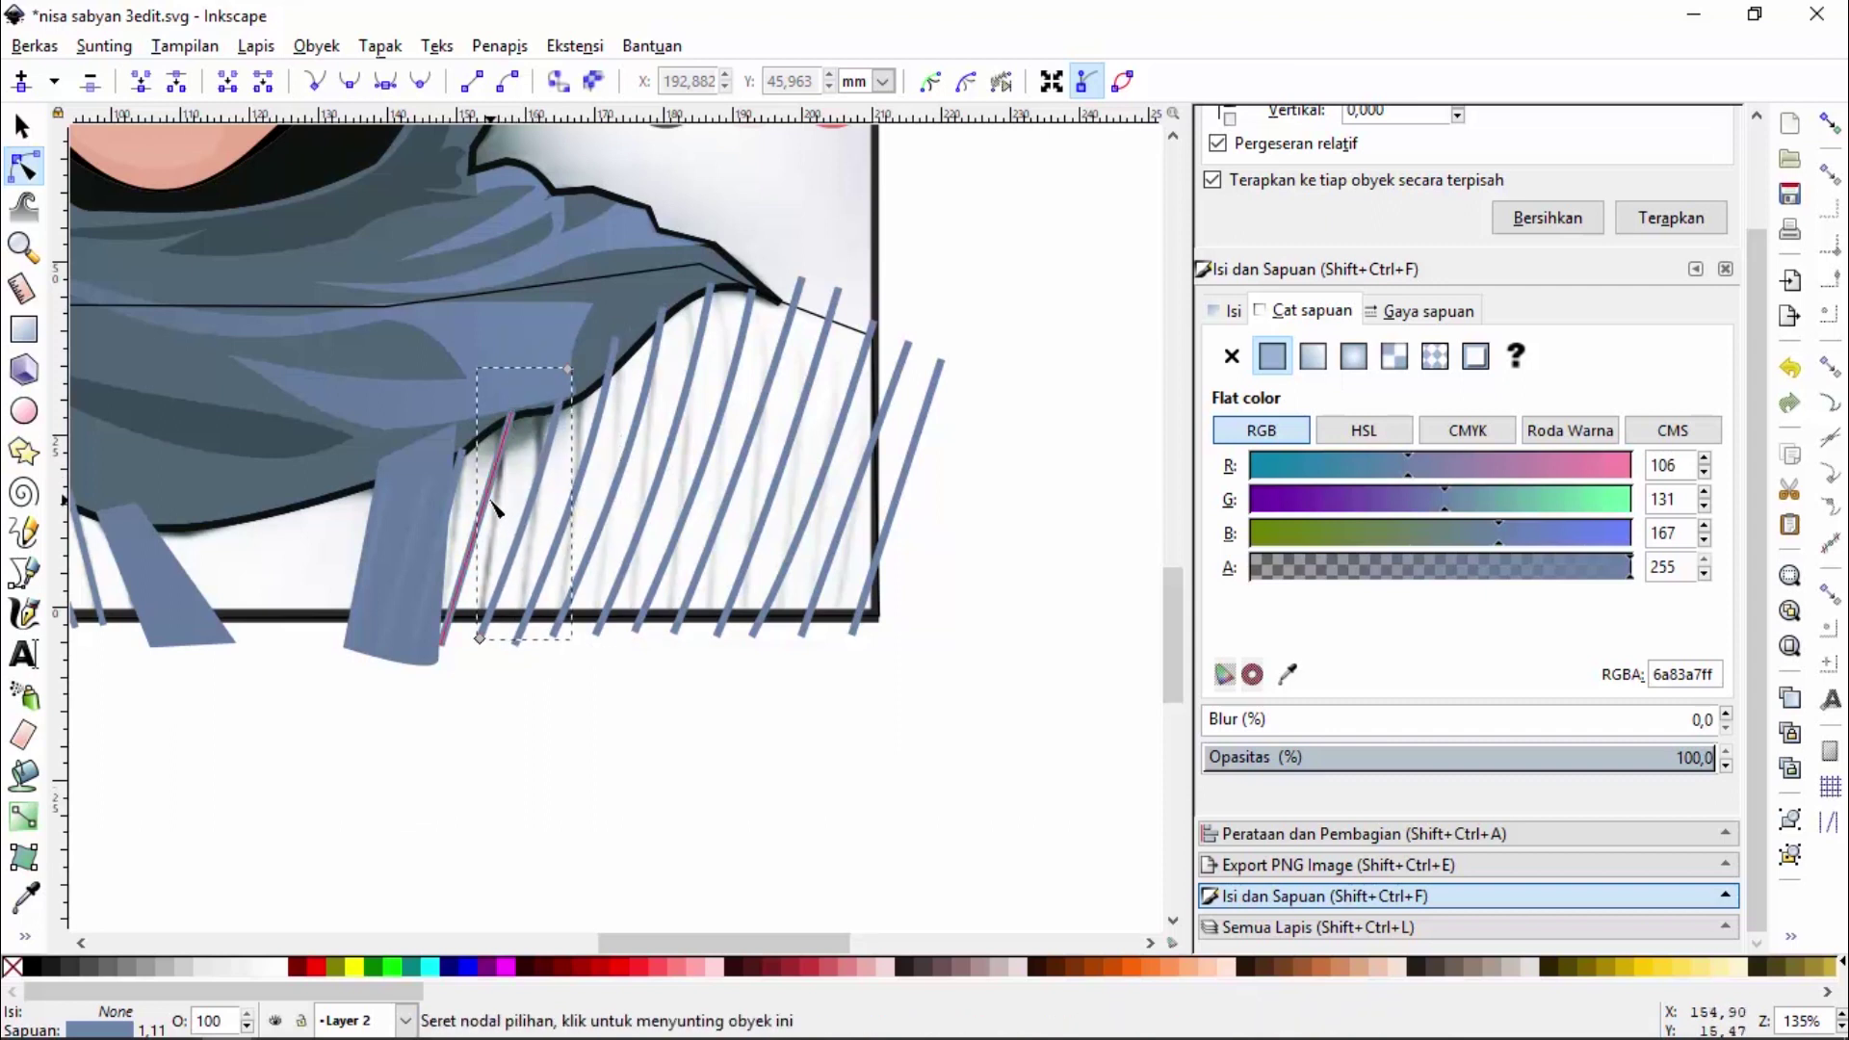
{"action": "left_click", "coordinate": [490, 500]}
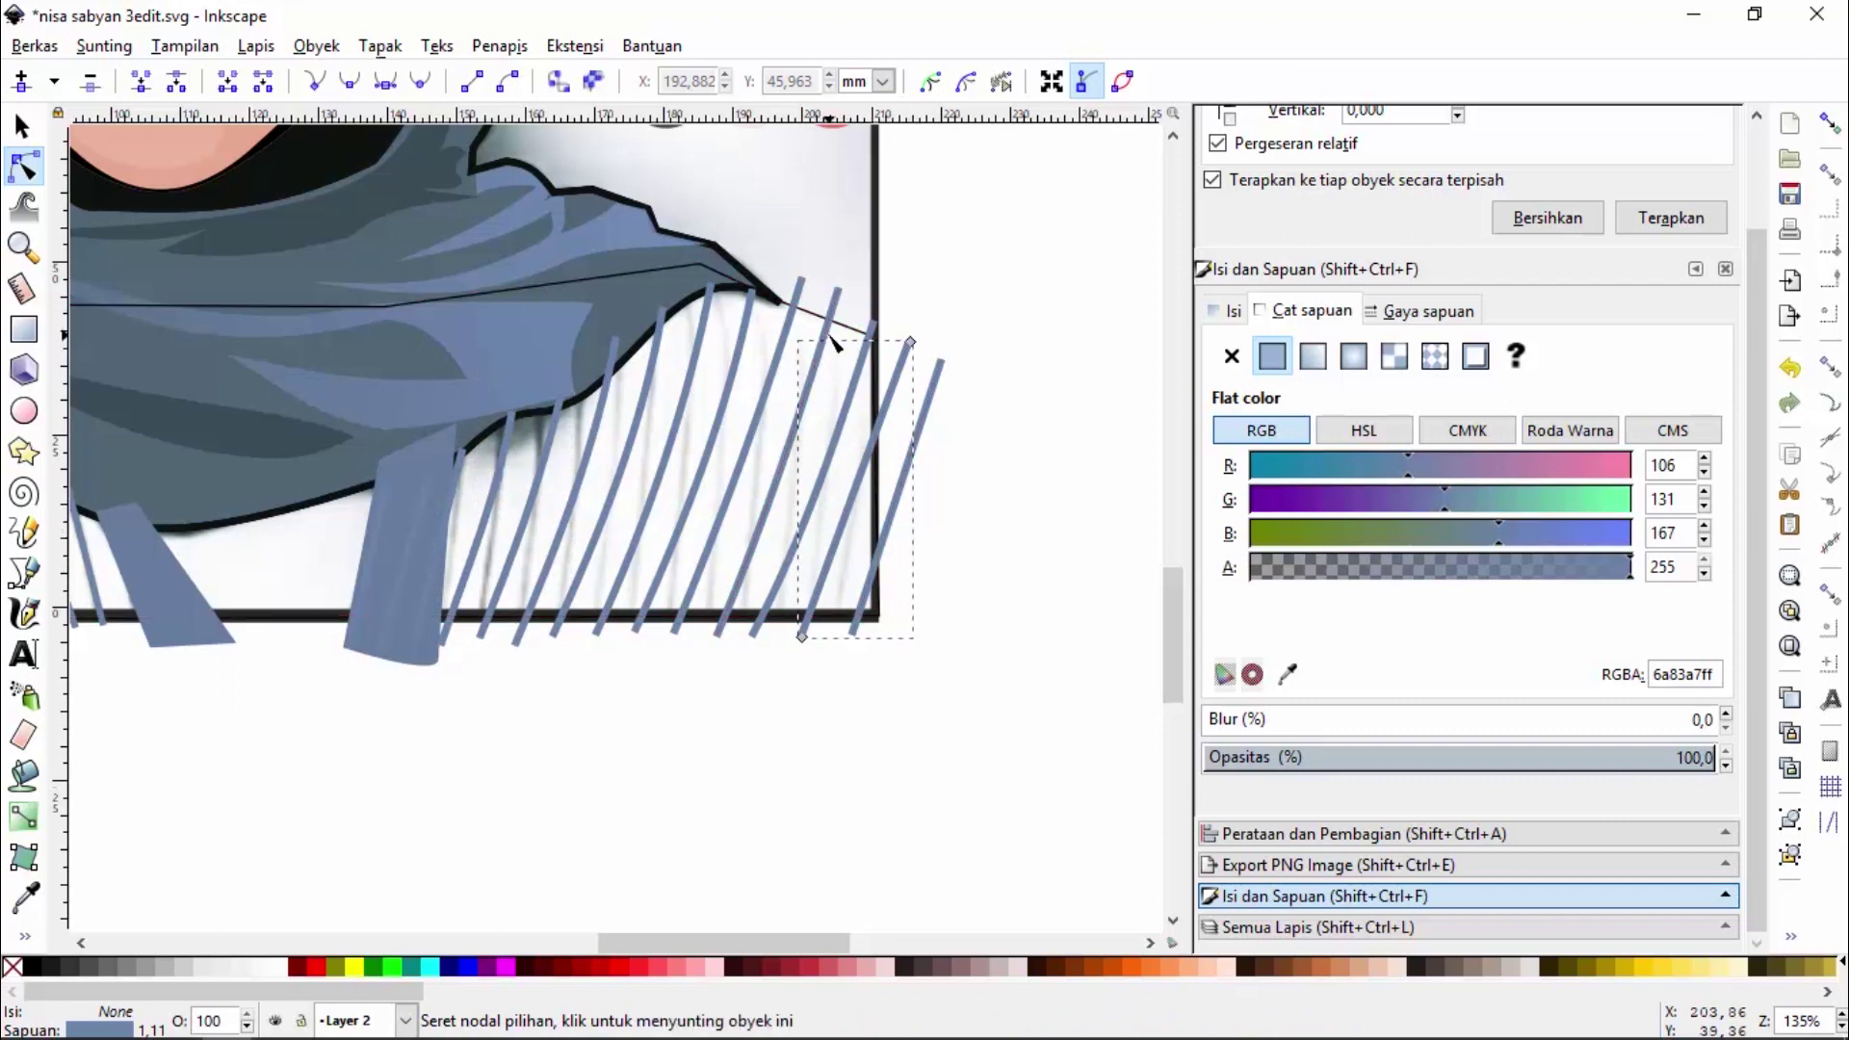
{"action": "mouse_move", "coordinate": [838, 289]}
{"action": "left_mouse_down"}
{"action": "mouse_move", "coordinate": [824, 318]}
{"action": "mouse_move", "coordinate": [795, 306]}
{"action": "left_mouse_up"}
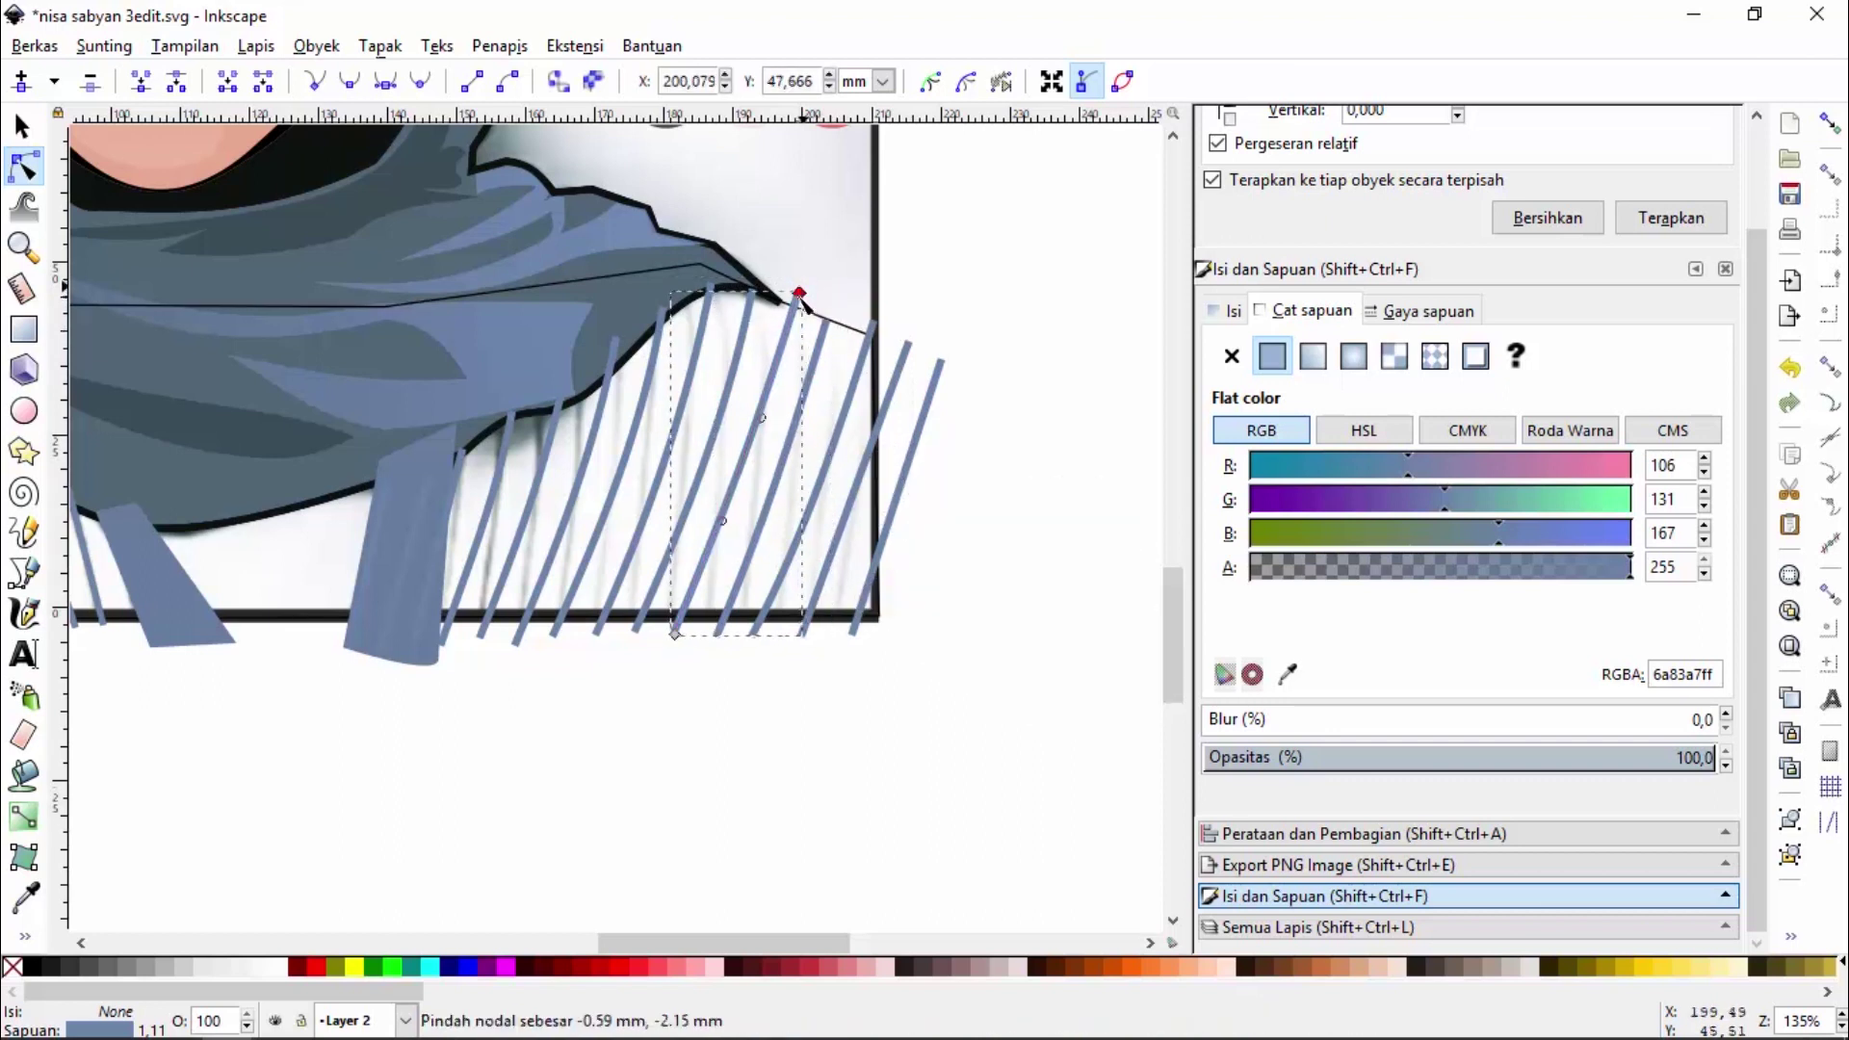
{"action": "left_click", "coordinate": [874, 331]}
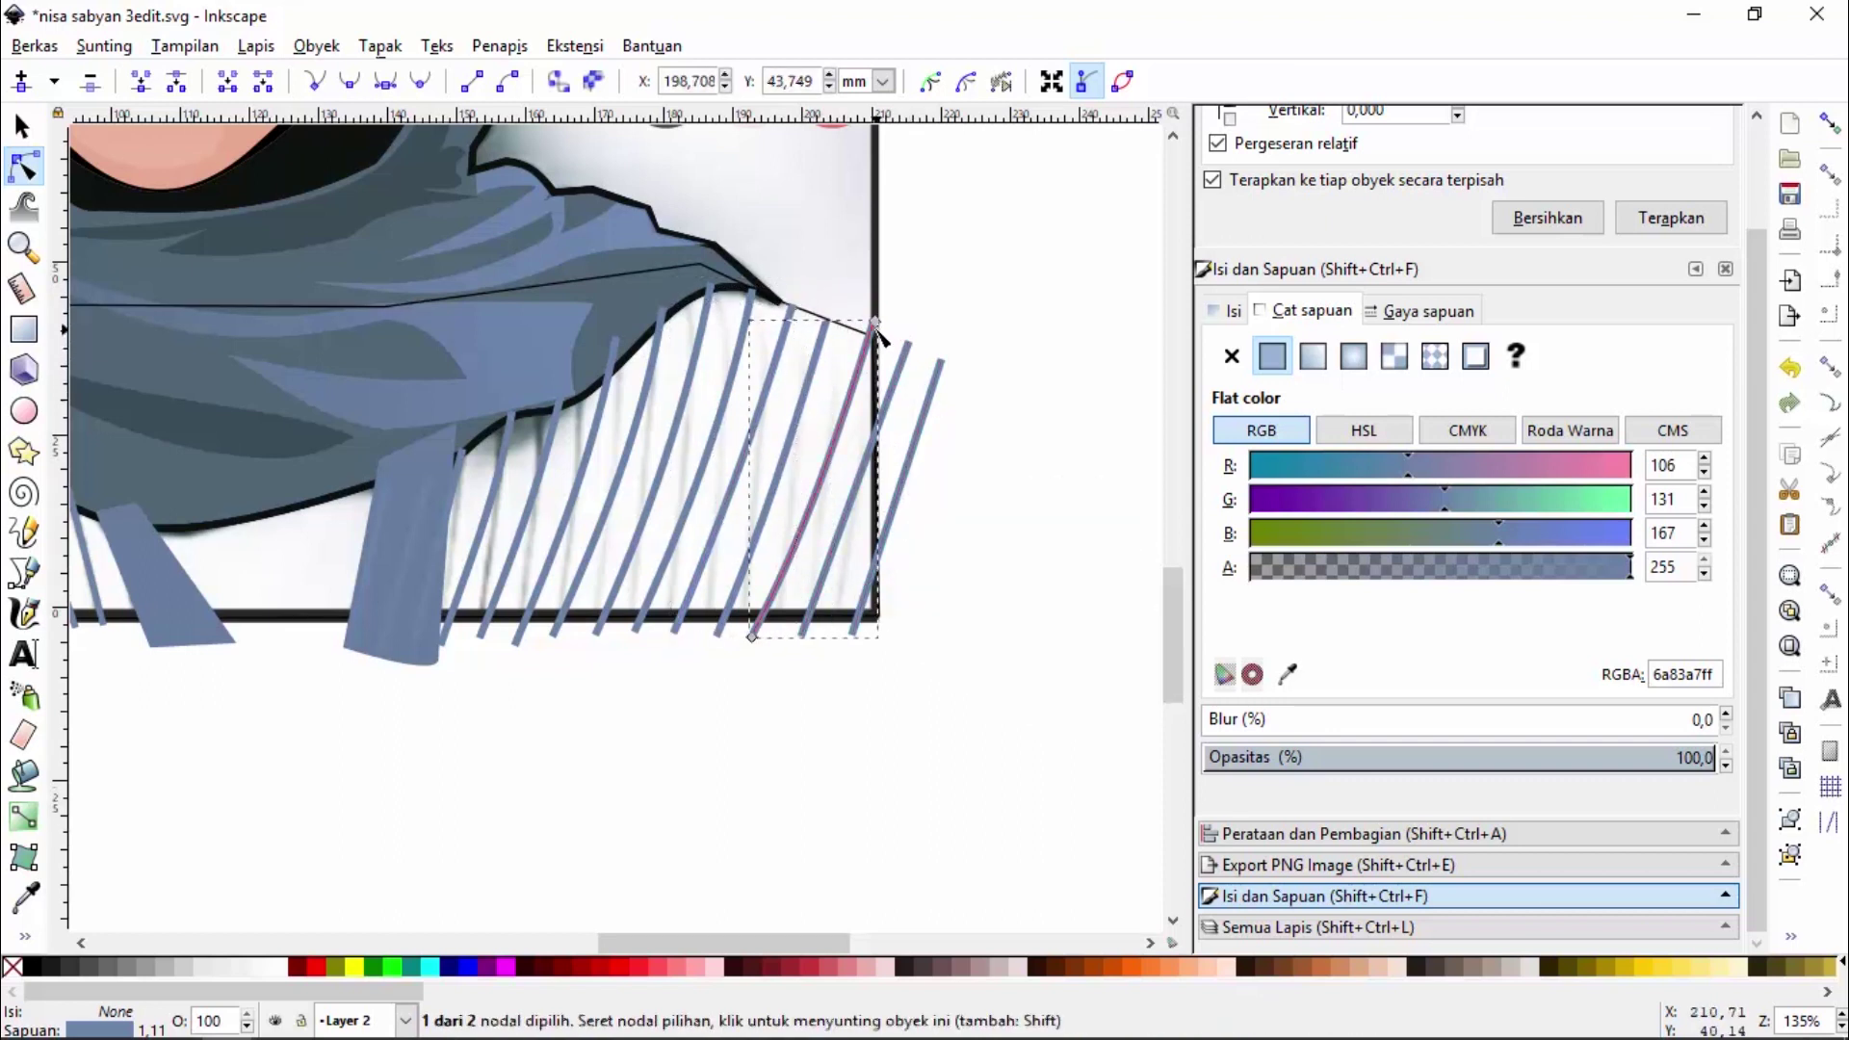
{"action": "left_click_drag", "start_coordinate": [875, 323], "coordinate": [870, 339]}
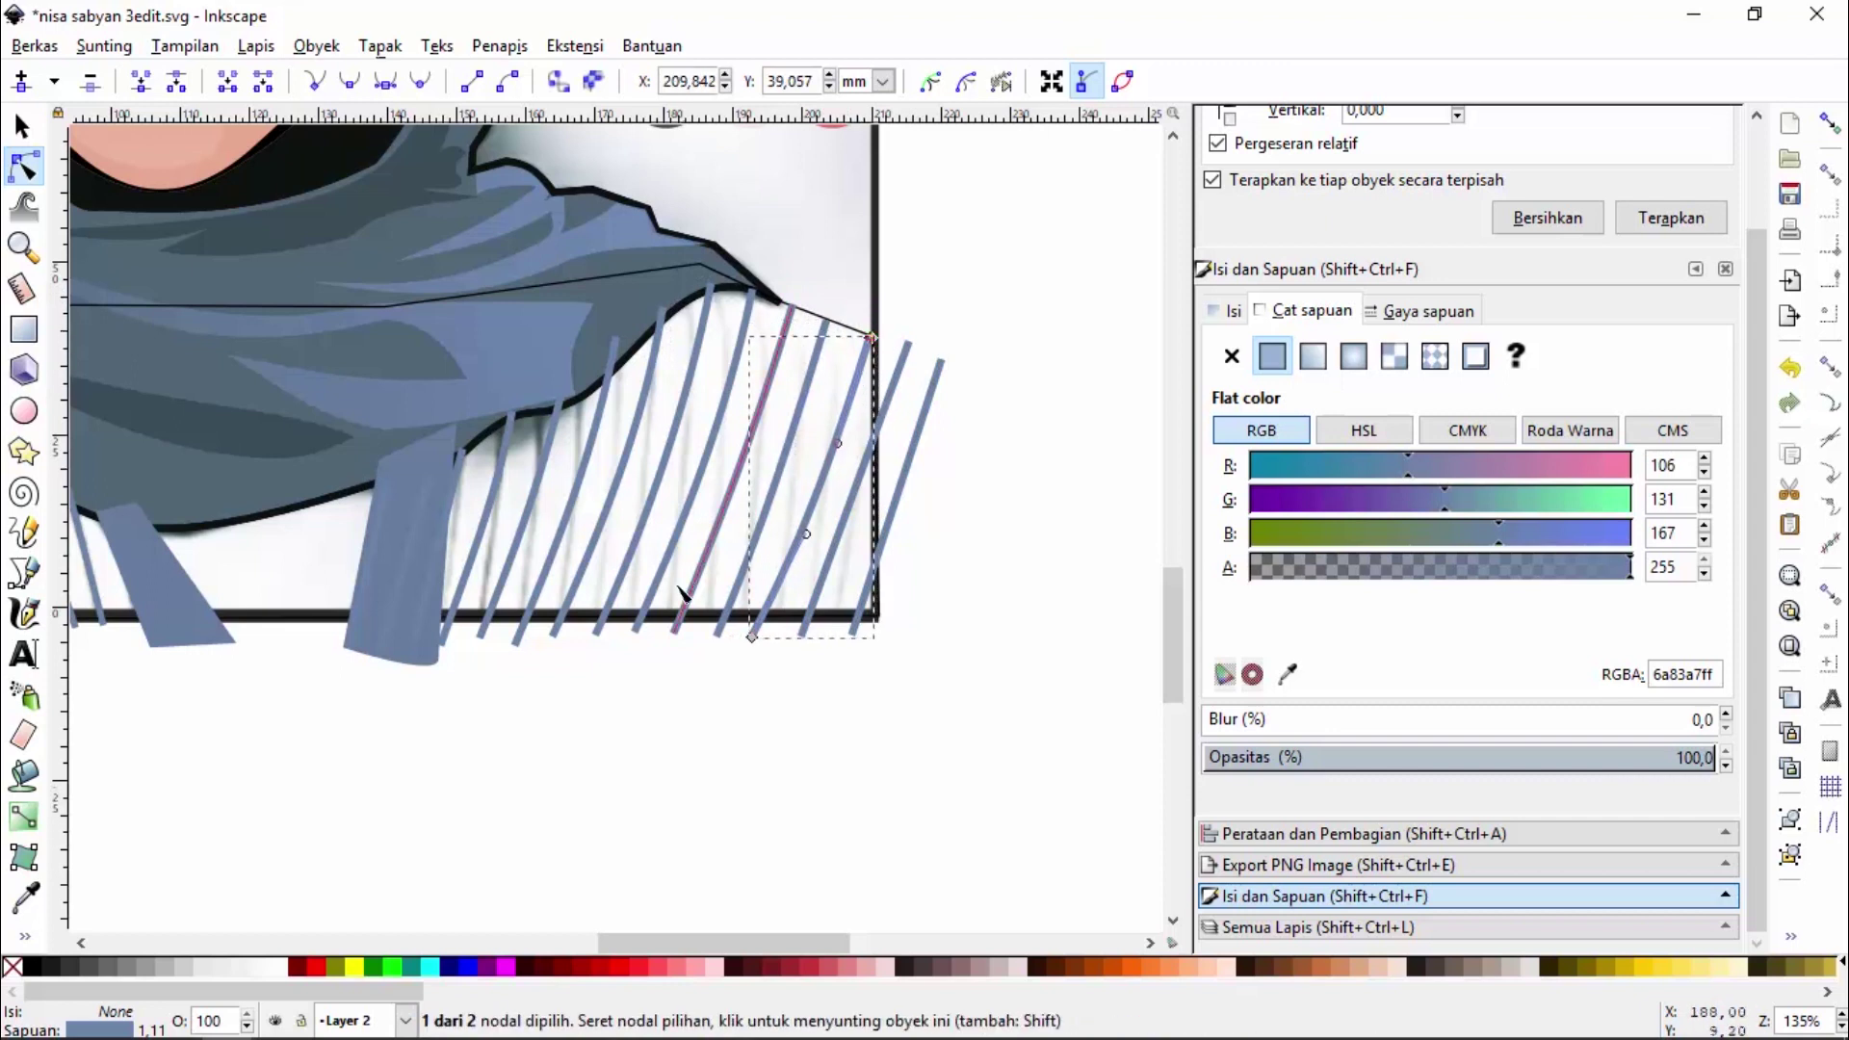
Zoom in on the left shirt stripes and reshape their tops under the scarf edge
{"action": "left_click", "coordinate": [23, 247]}
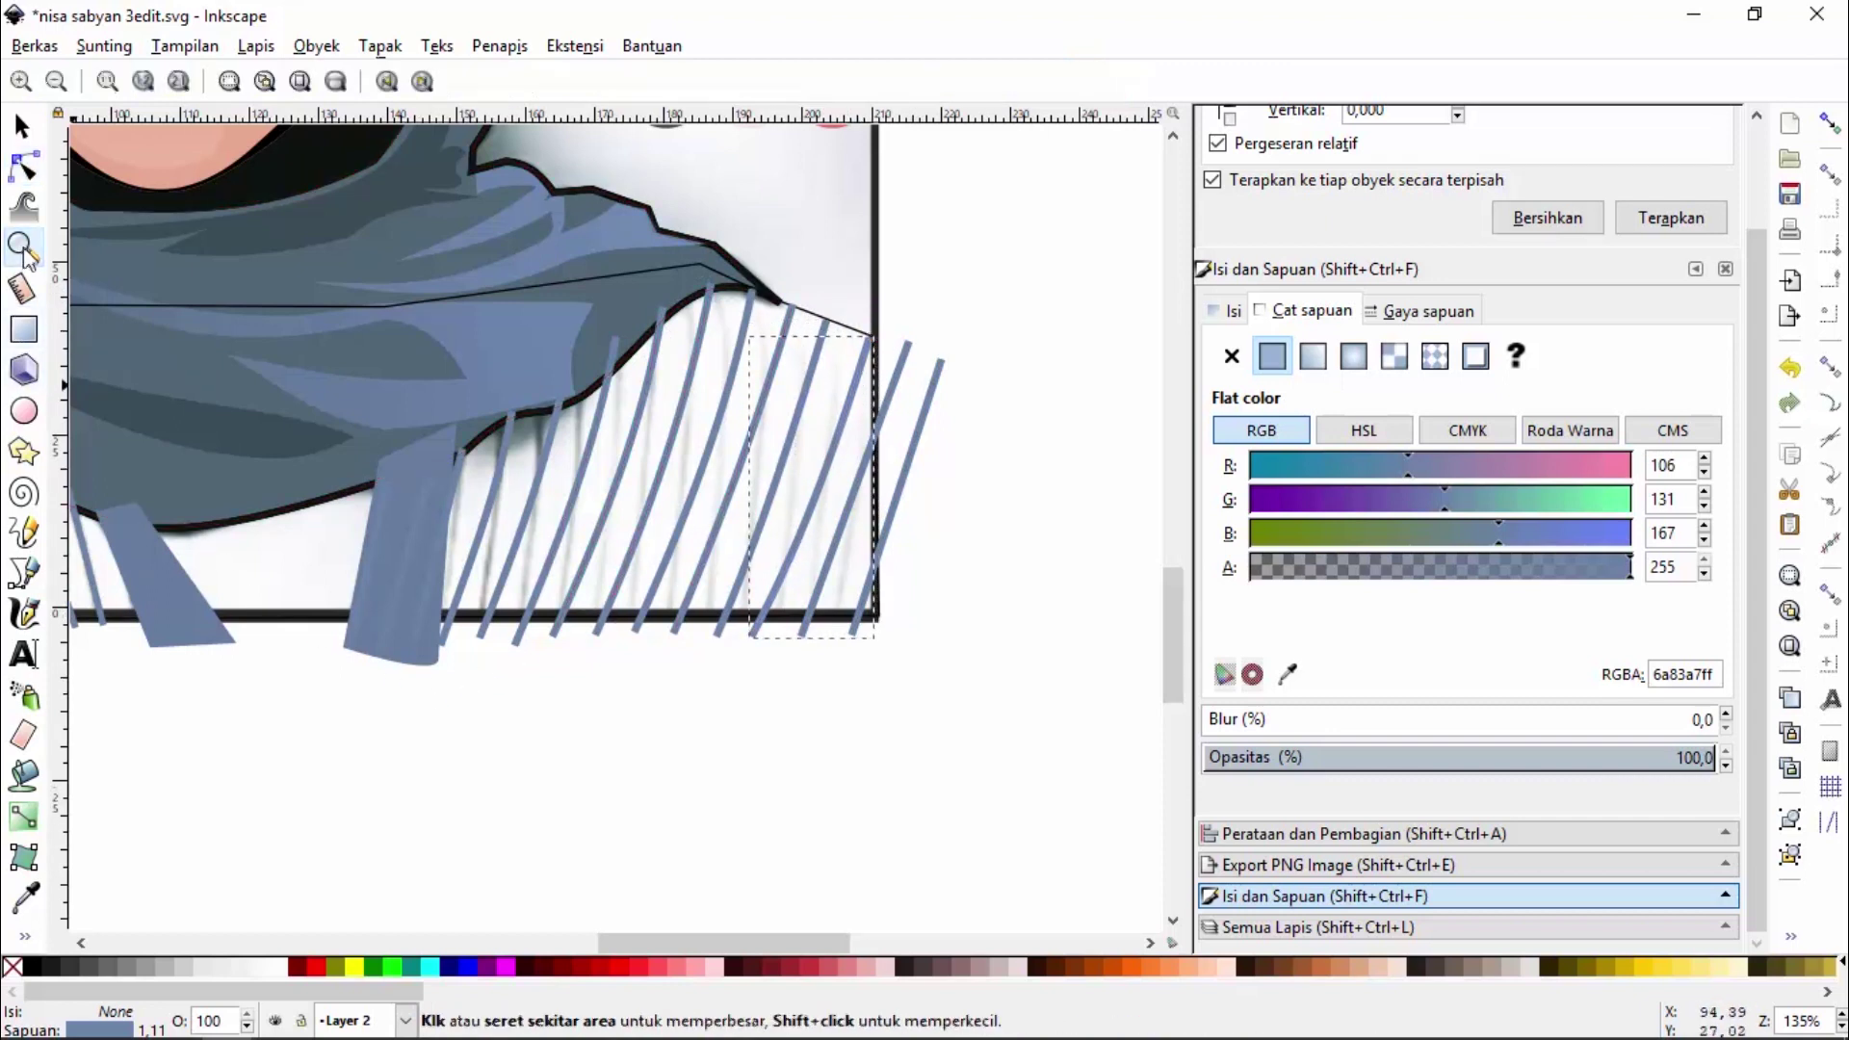
{"action": "left_click", "coordinate": [54, 85]}
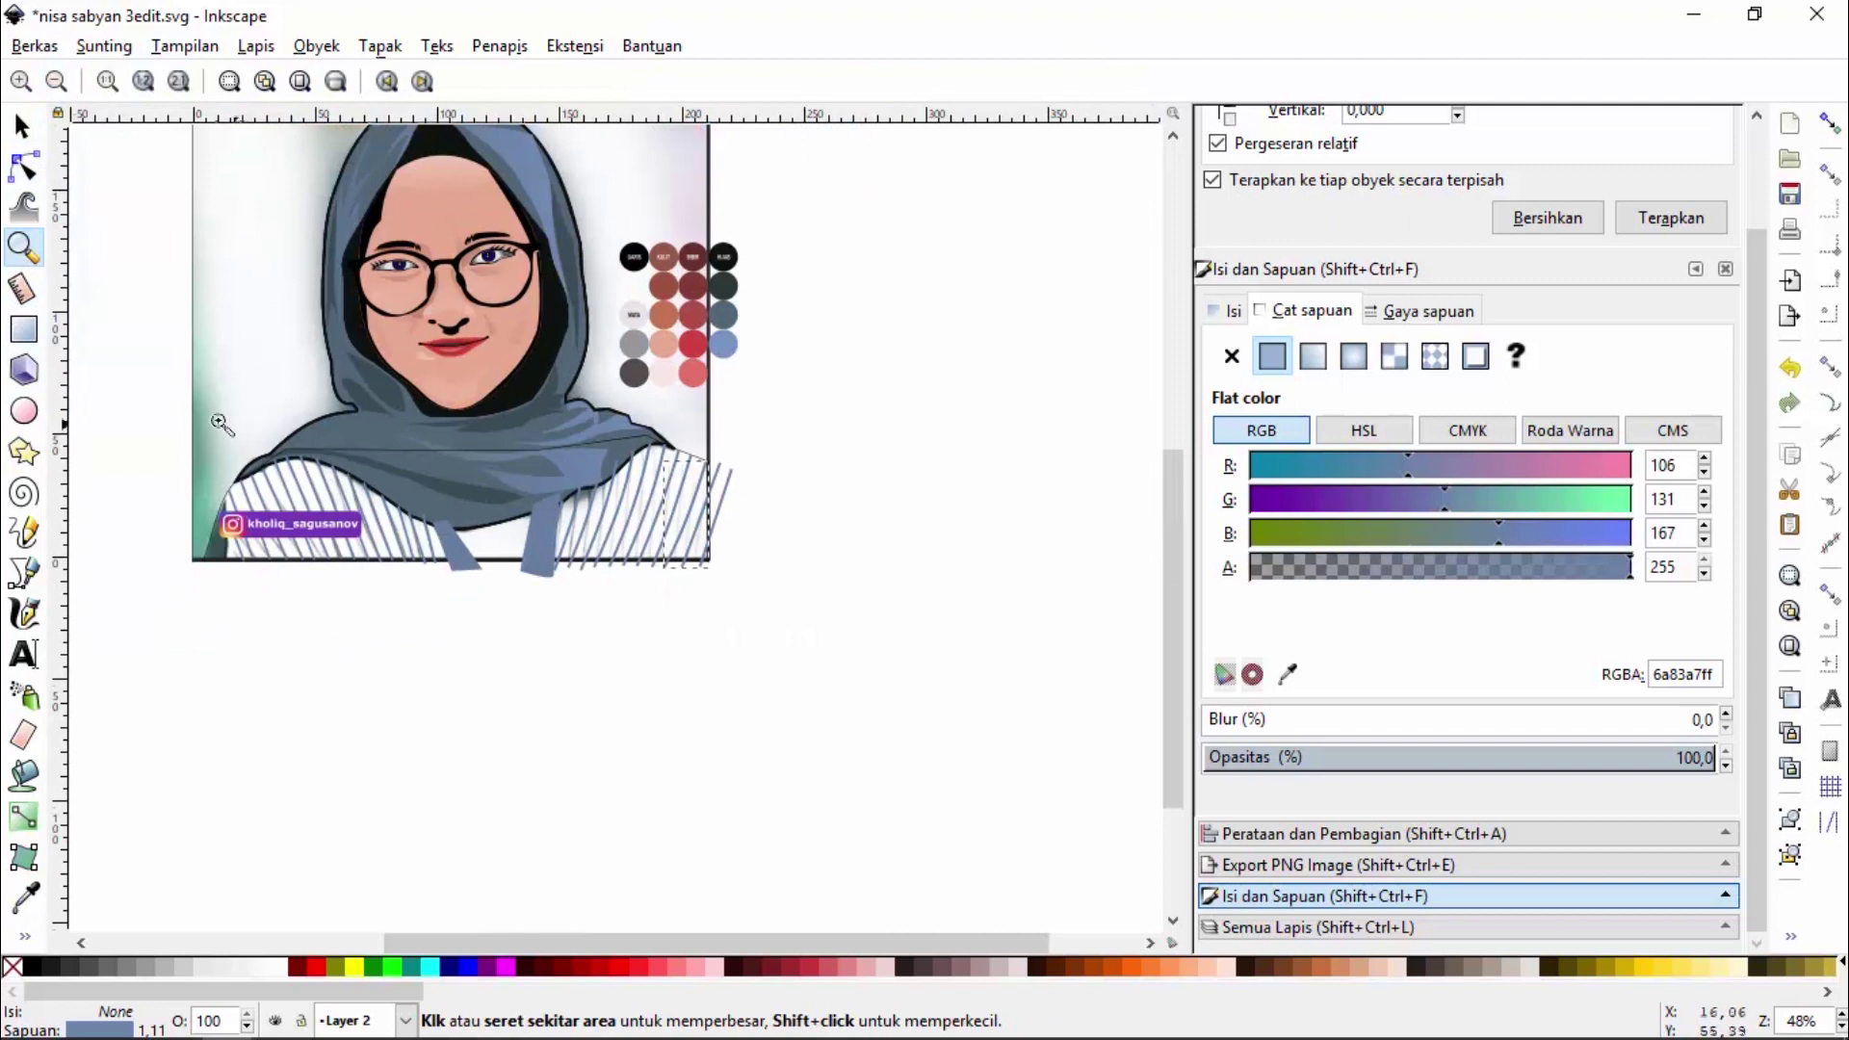
{"action": "left_click_drag", "start_coordinate": [359, 560], "coordinate": [486, 576]}
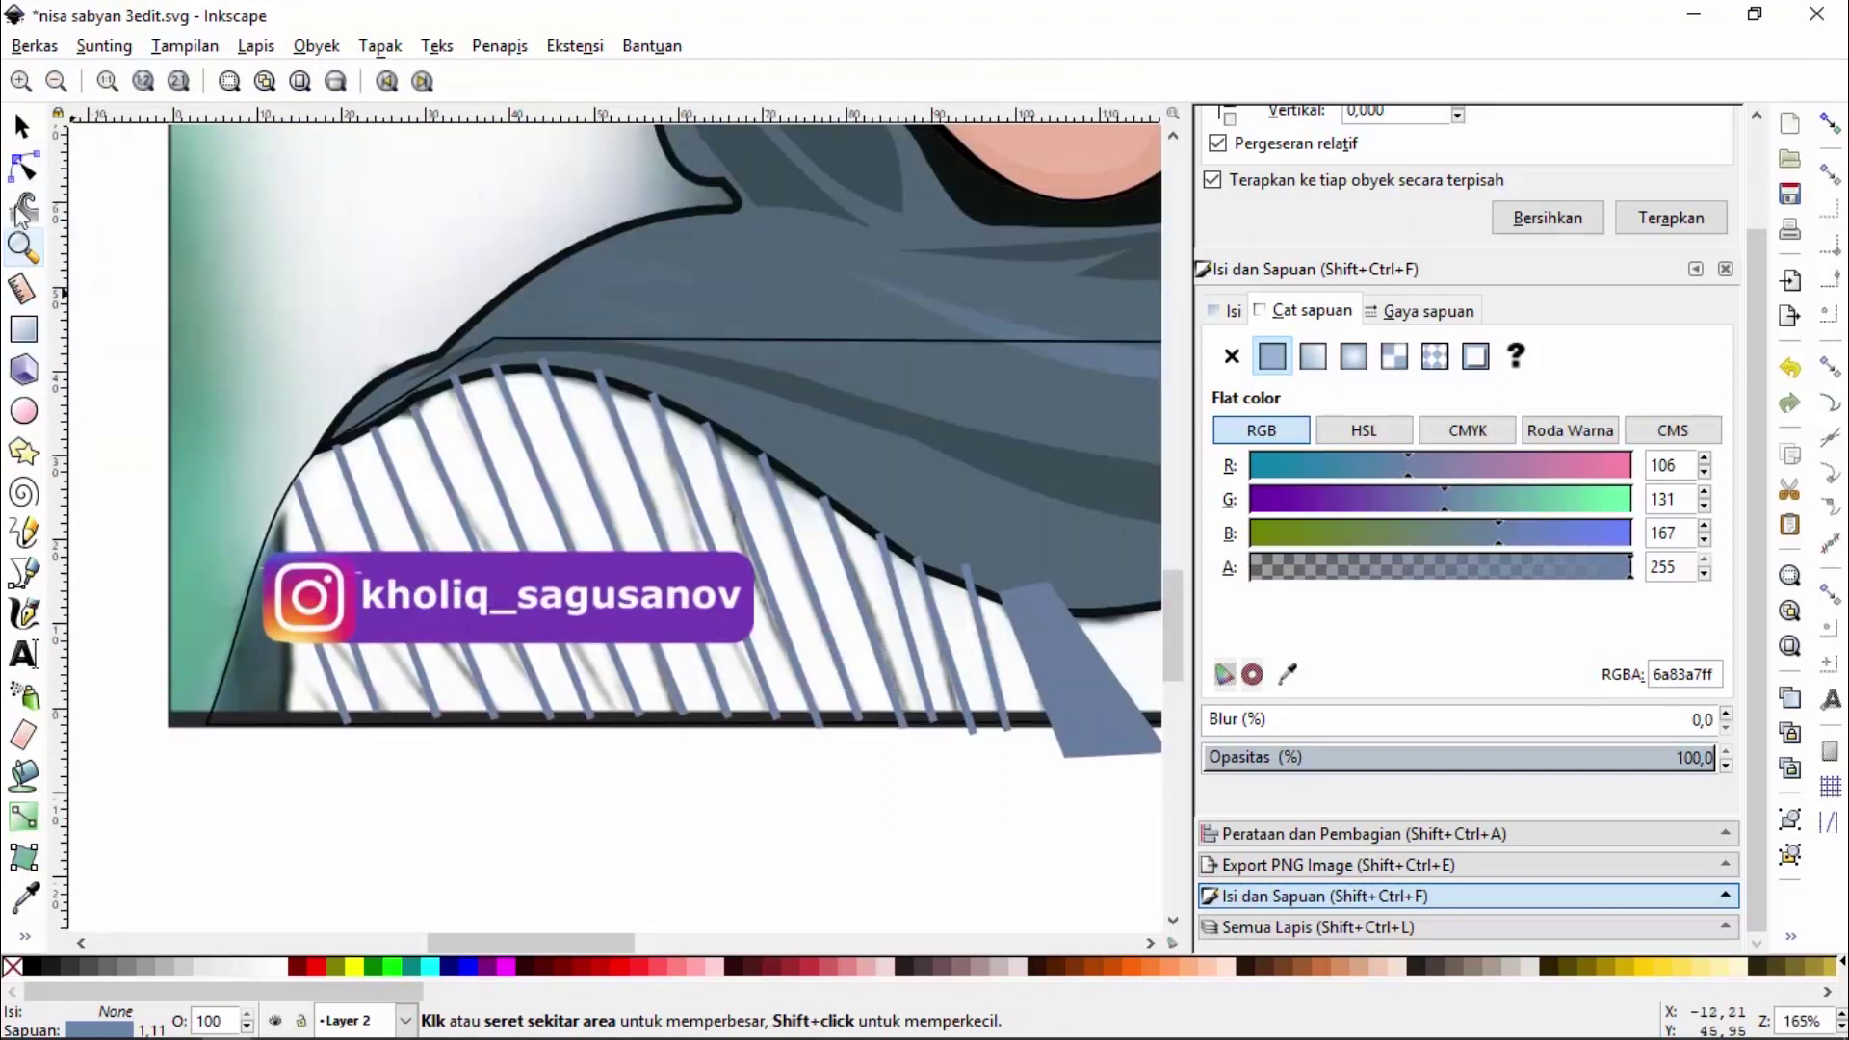
{"action": "left_click", "coordinate": [23, 167]}
{"action": "left_click", "coordinate": [370, 549]}
{"action": "left_click", "coordinate": [380, 549]}
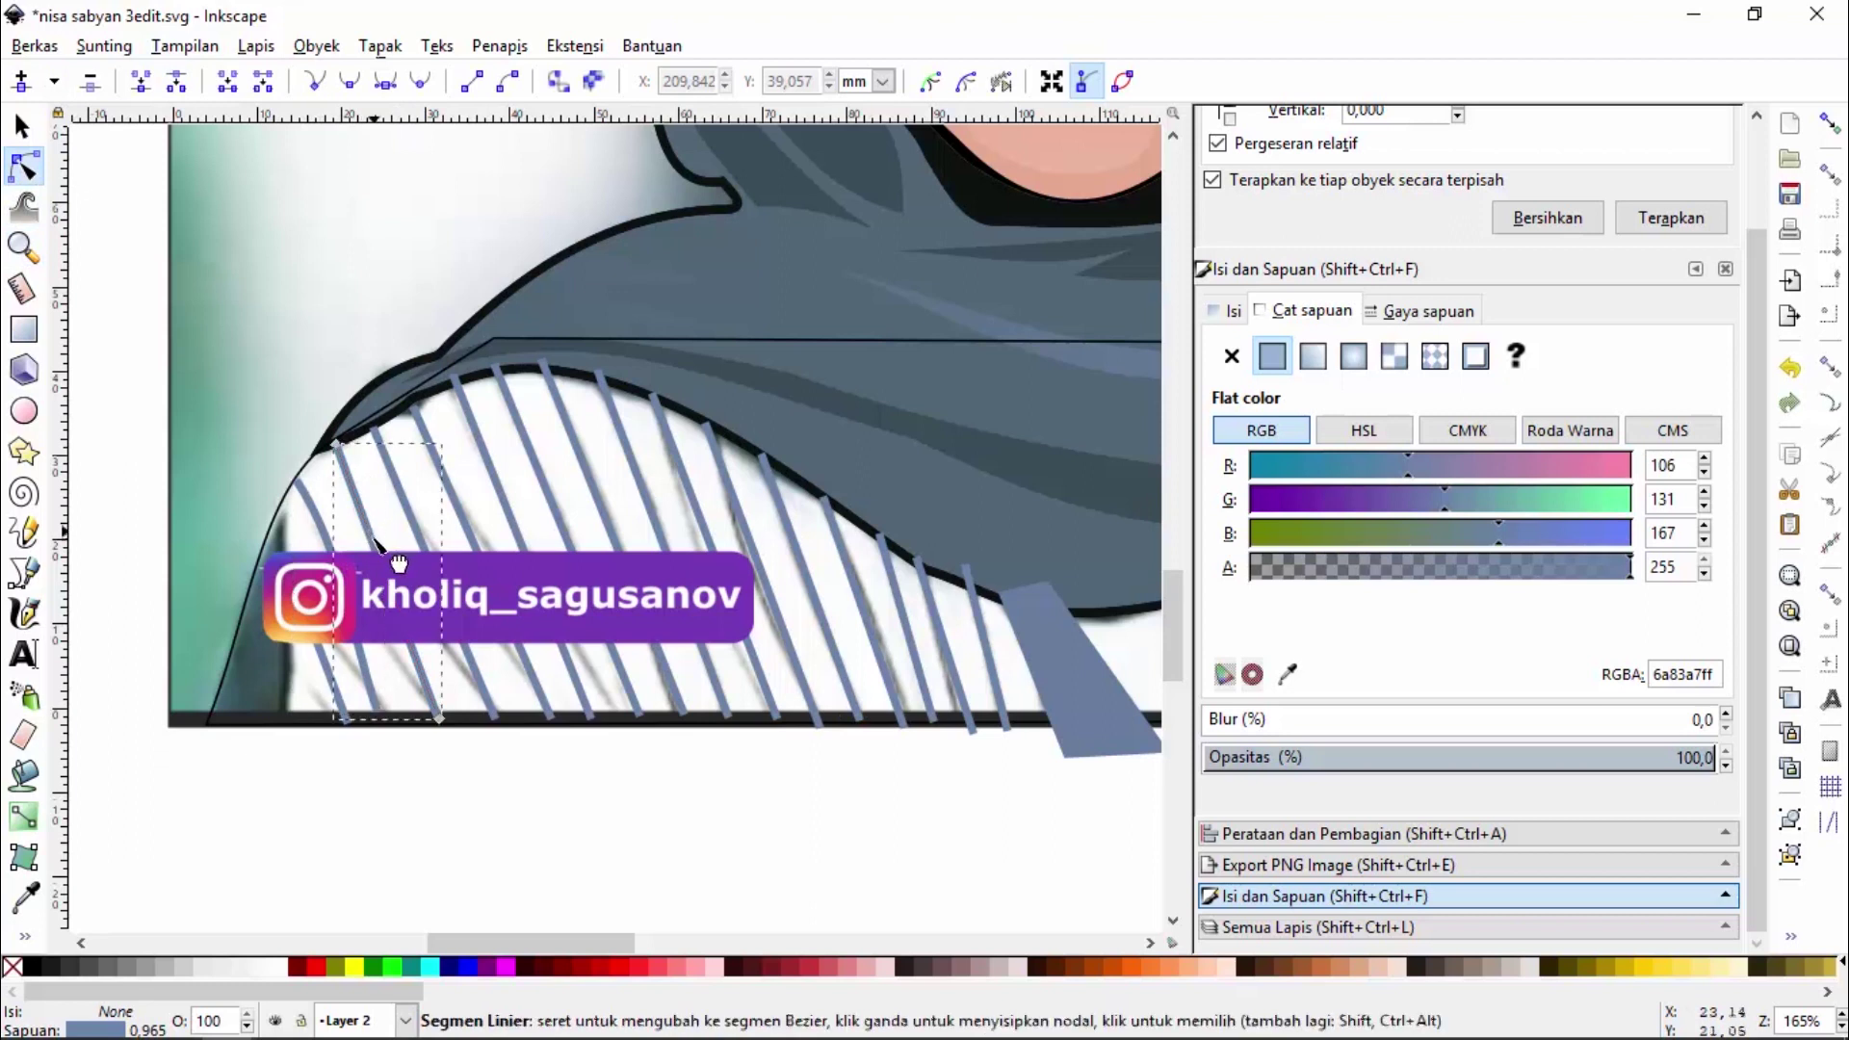
Reshape the remaining stripes up to the right strap so they end along the hijab's edge
{"action": "left_click", "coordinate": [440, 541]}
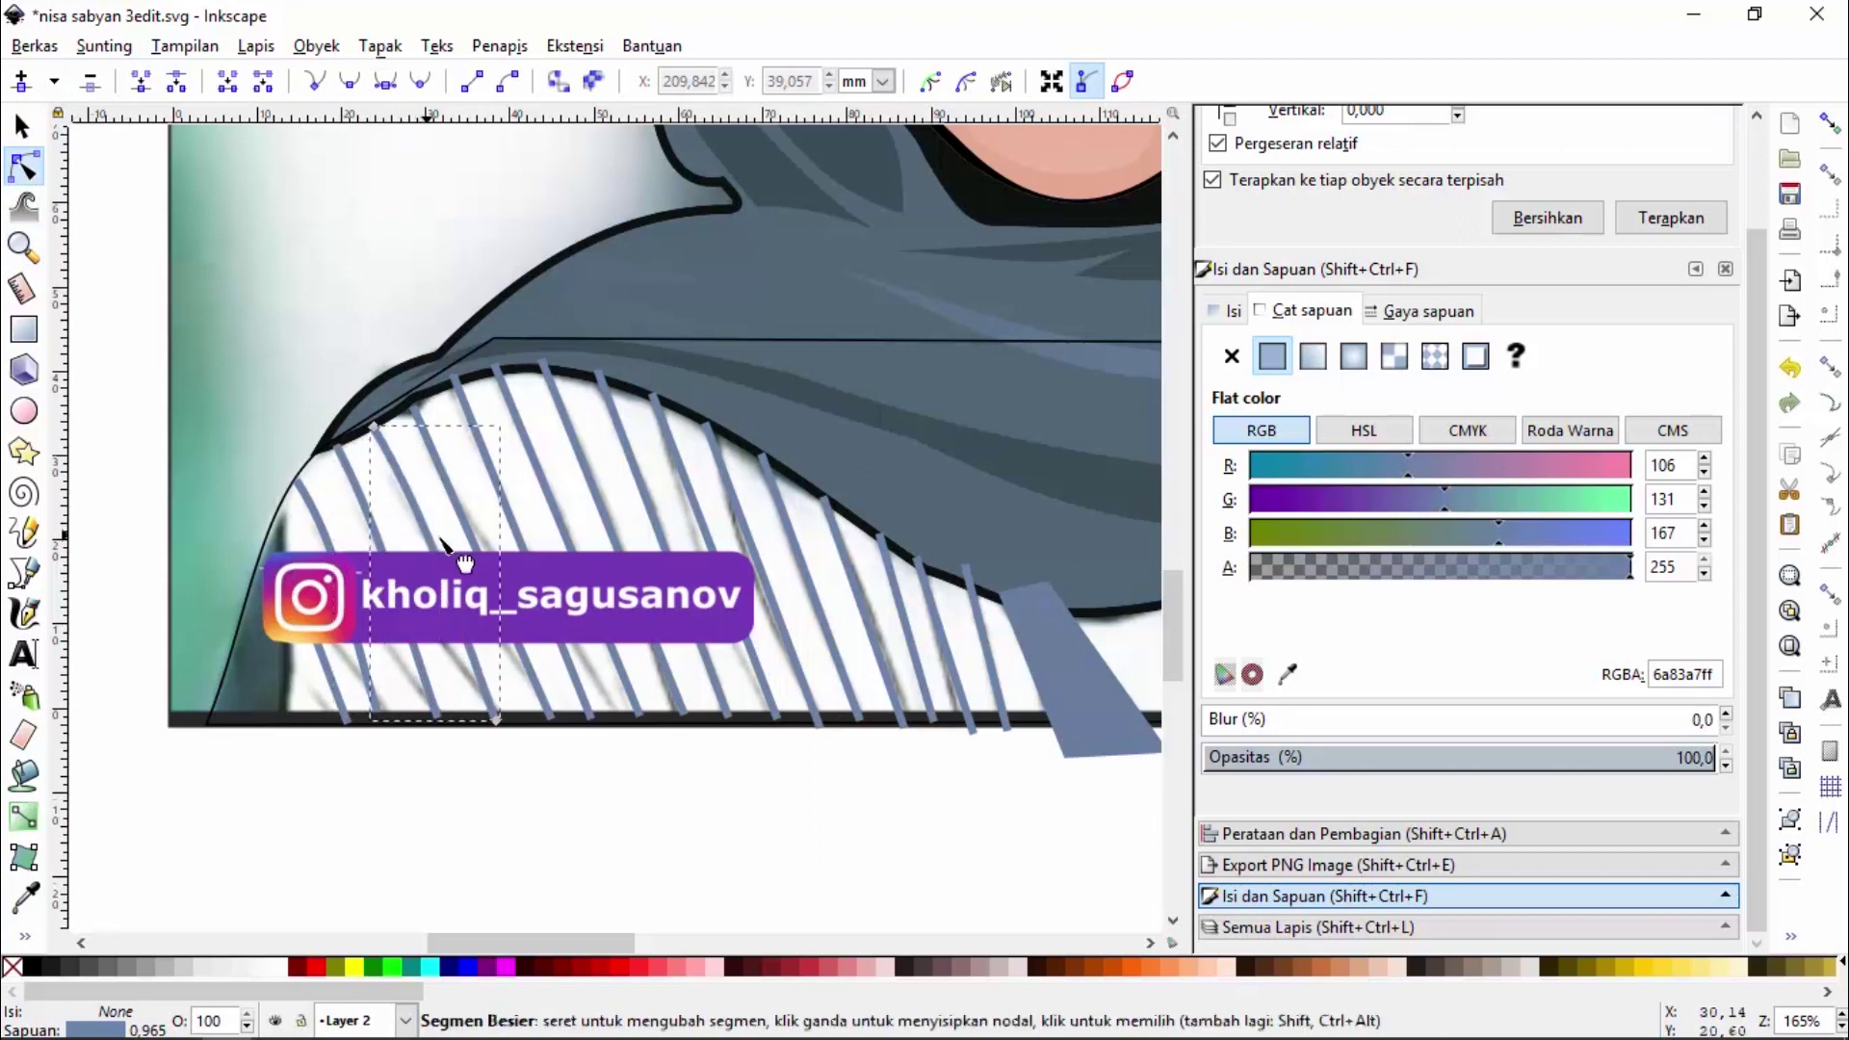
{"action": "left_click", "coordinate": [505, 547]}
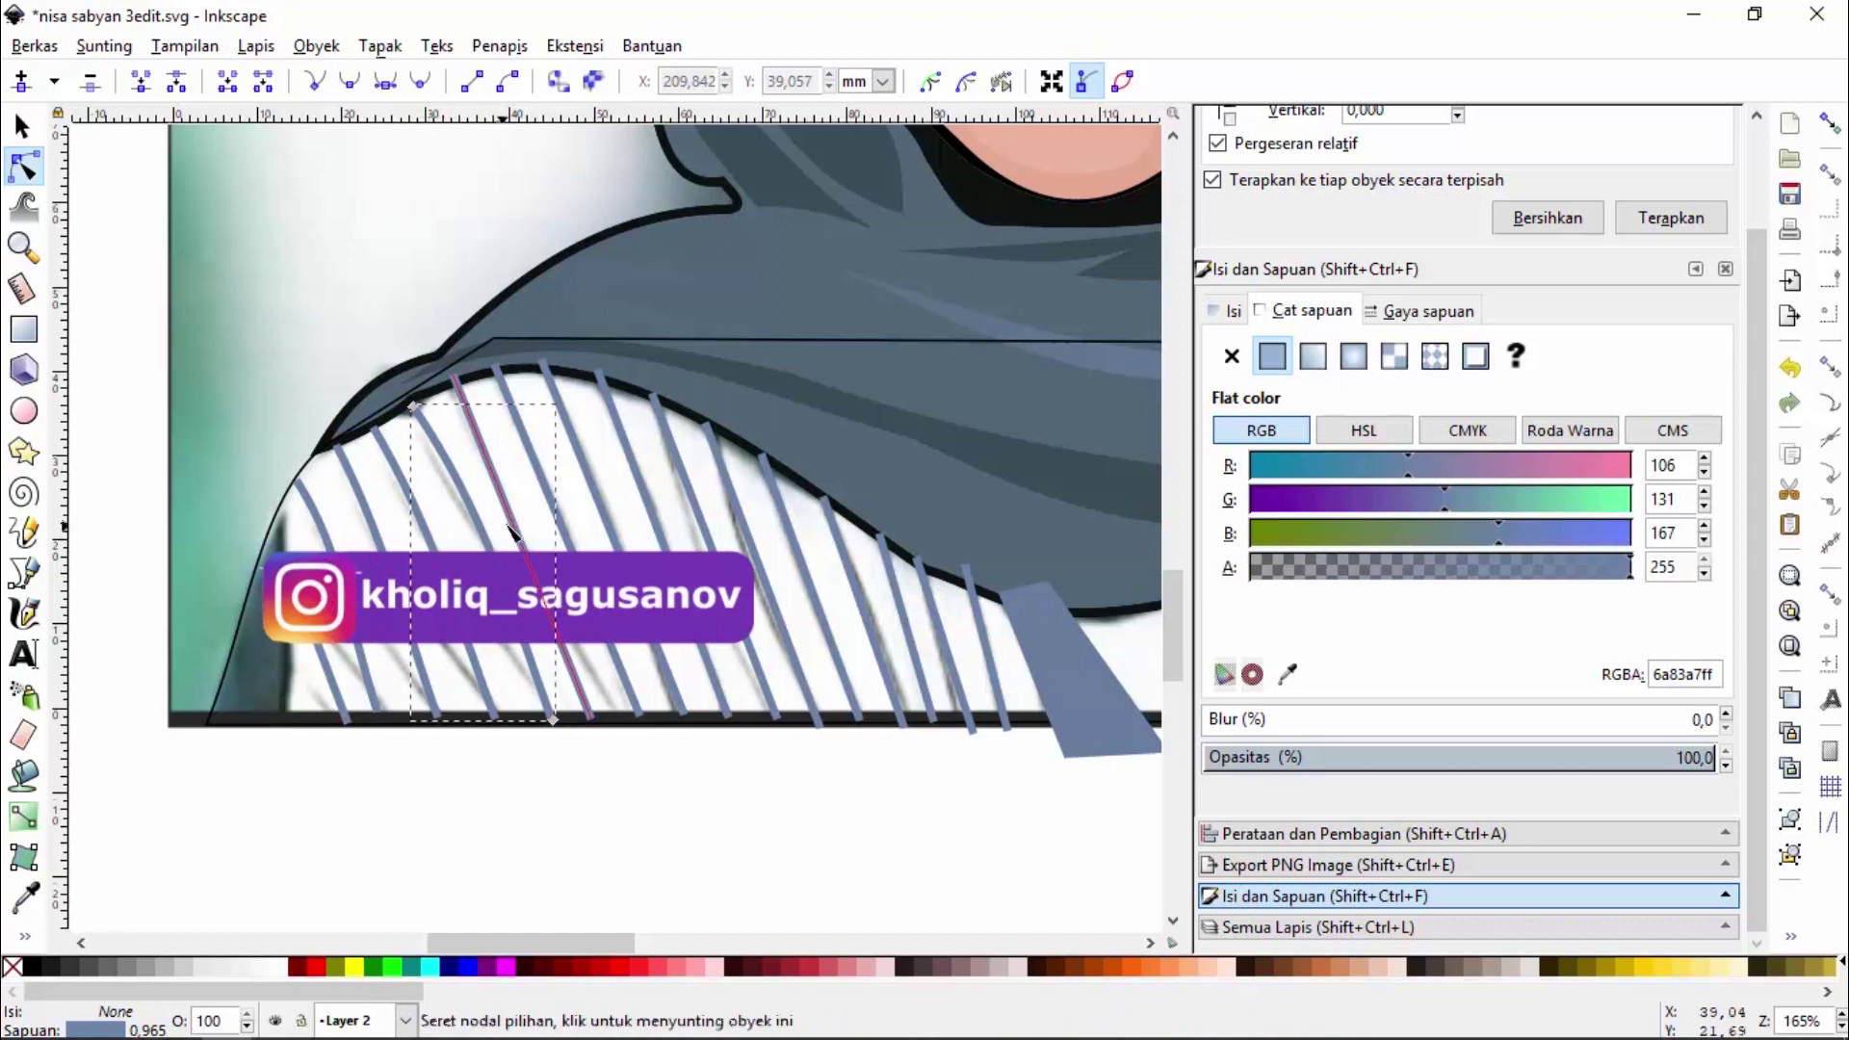
{"action": "left_click", "coordinate": [556, 530]}
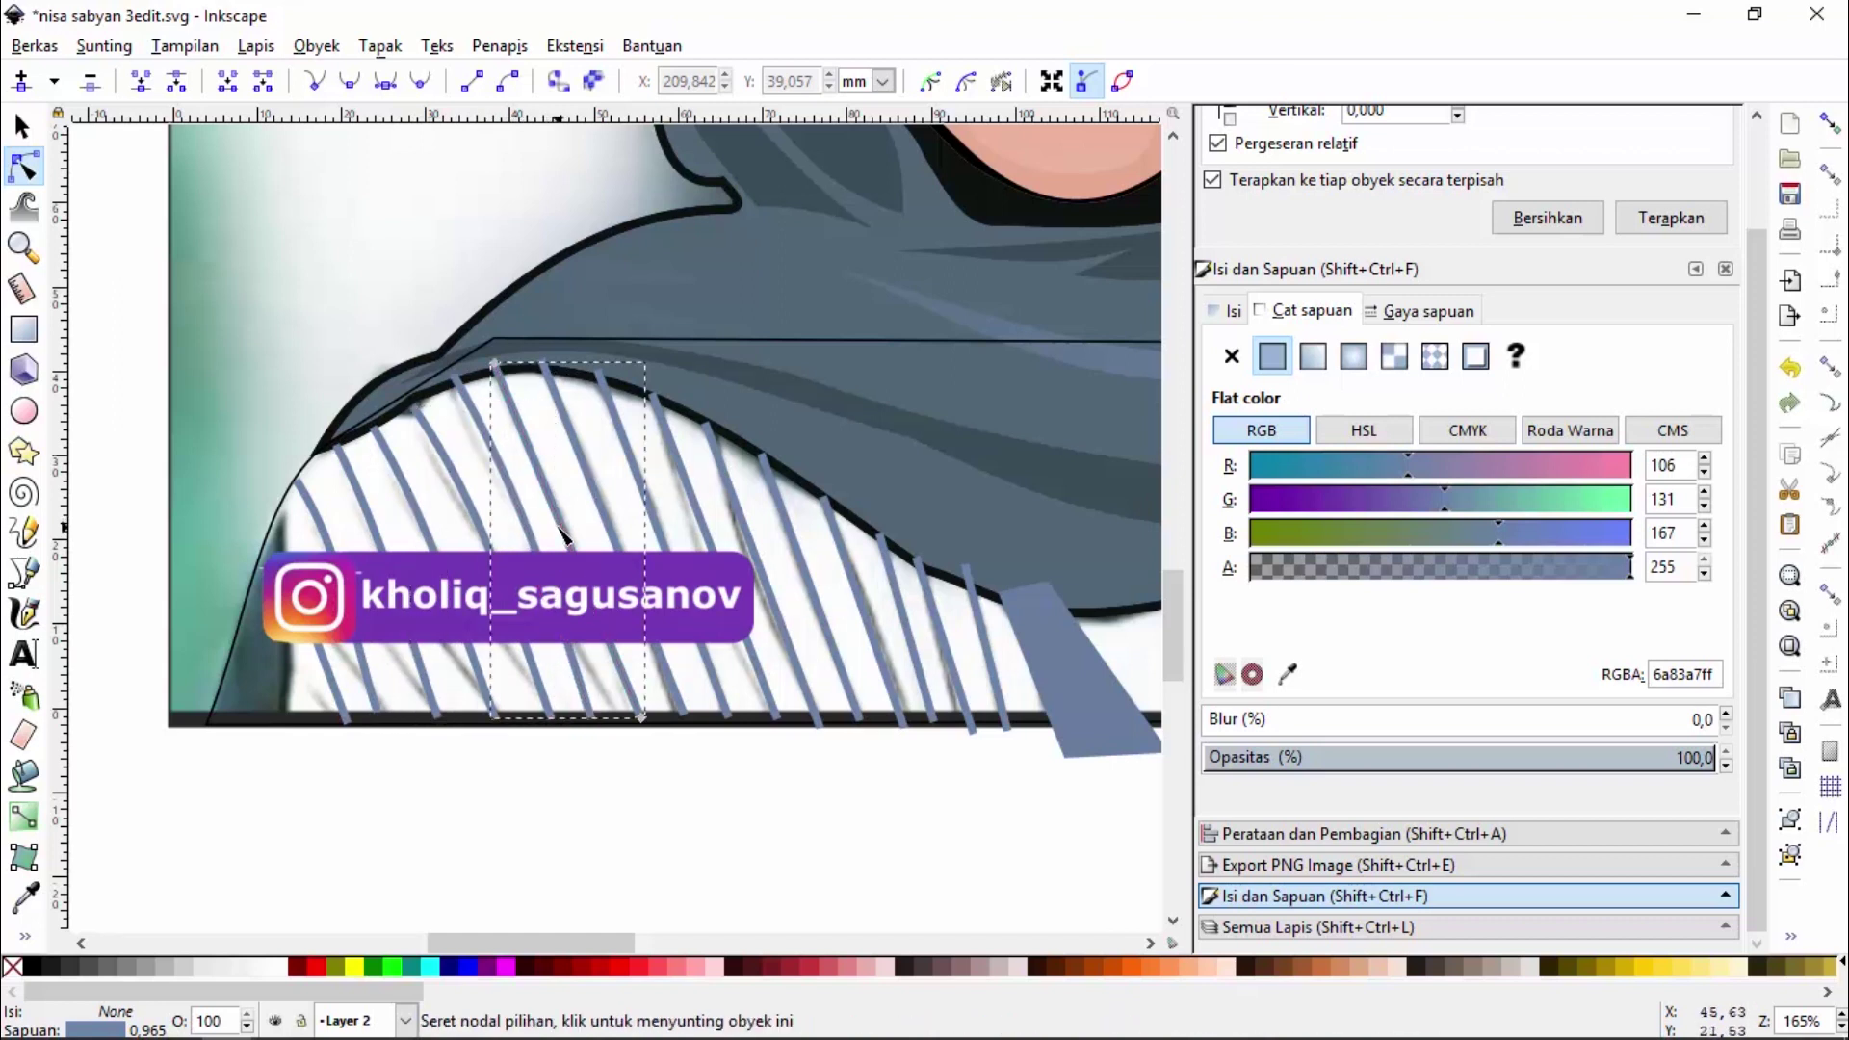
{"action": "left_click", "coordinate": [602, 530]}
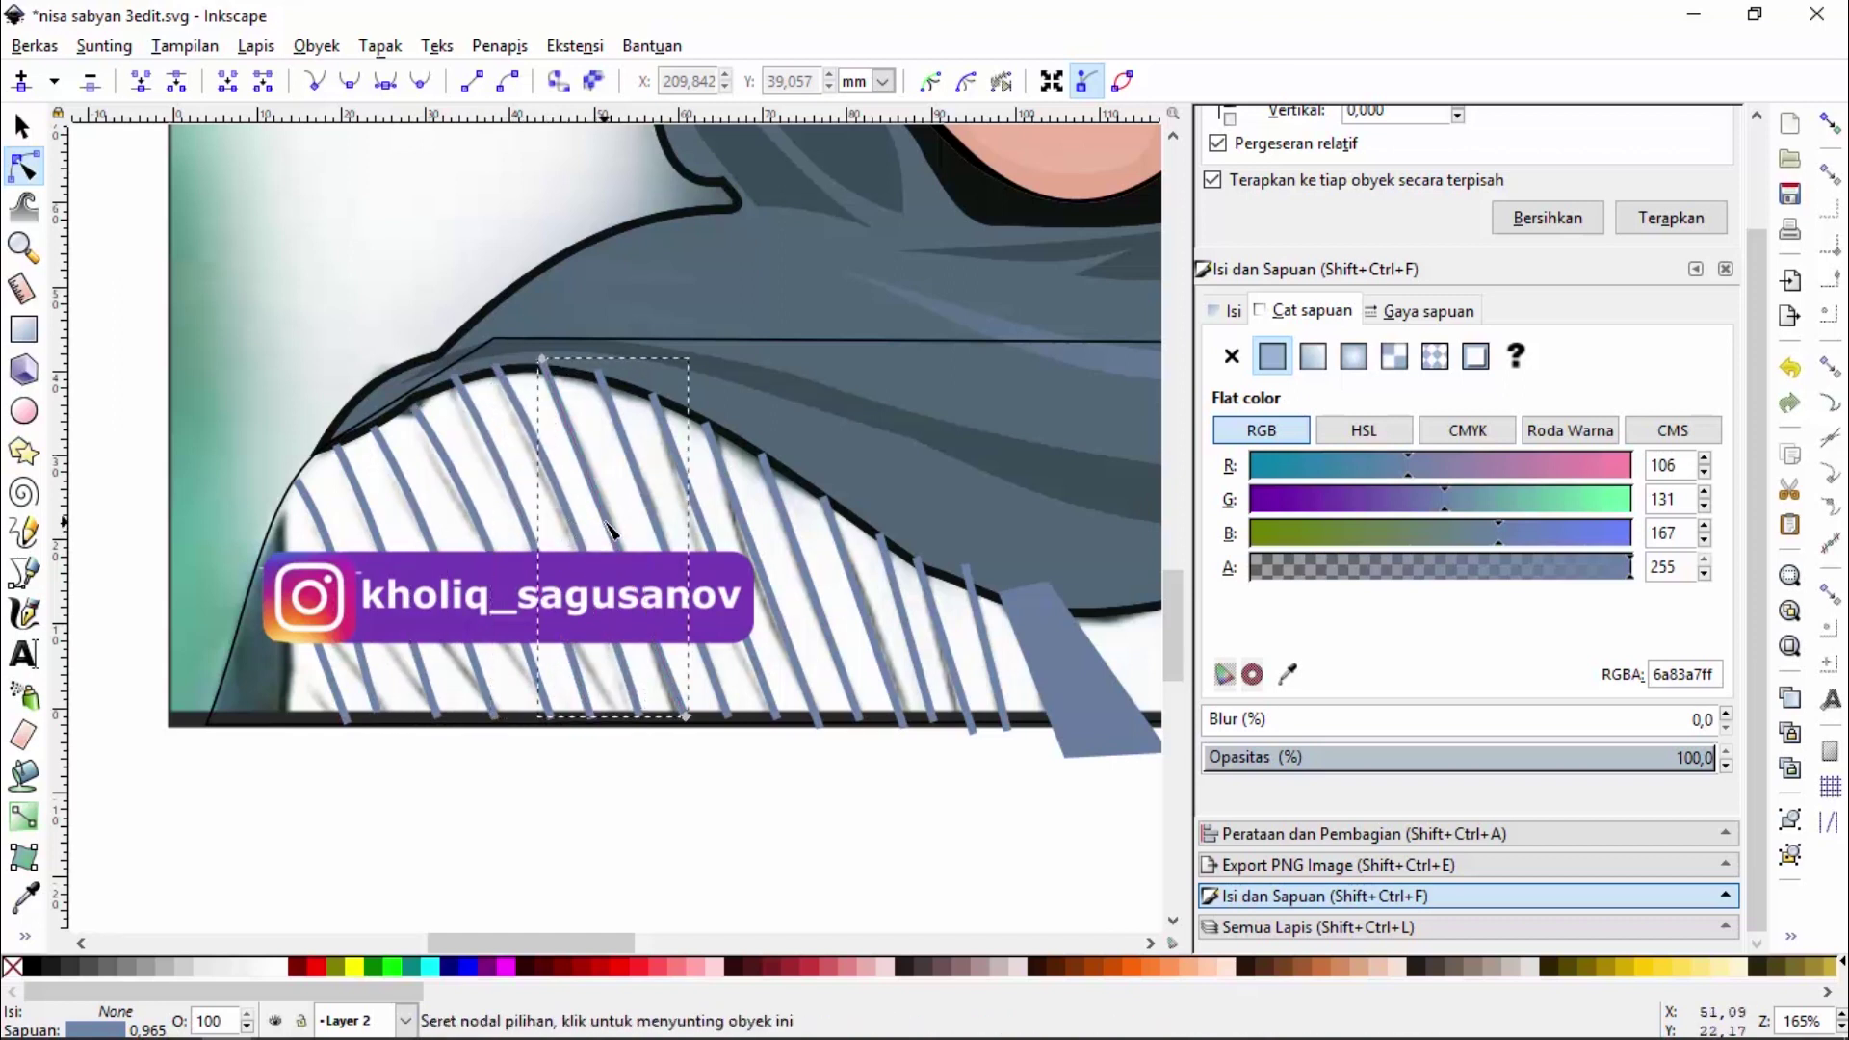
{"action": "left_click", "coordinate": [337, 682]}
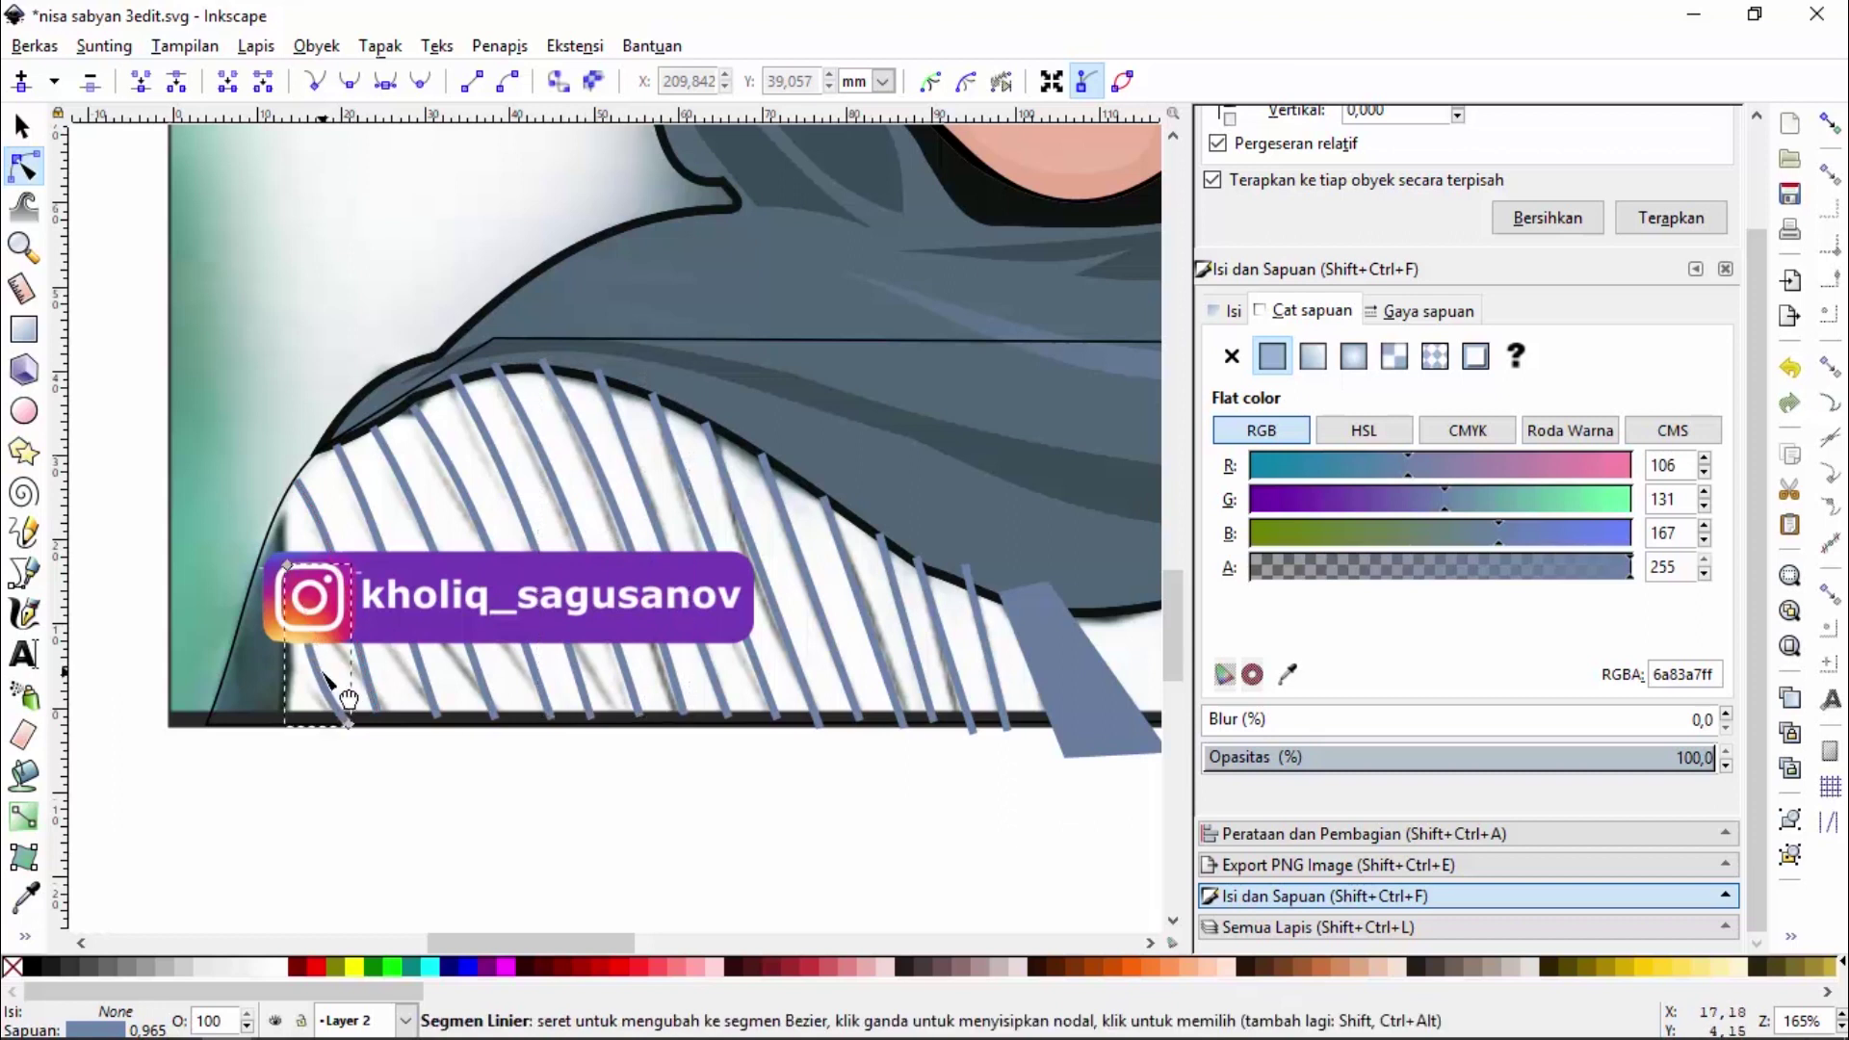
{"action": "left_click", "coordinate": [749, 563]}
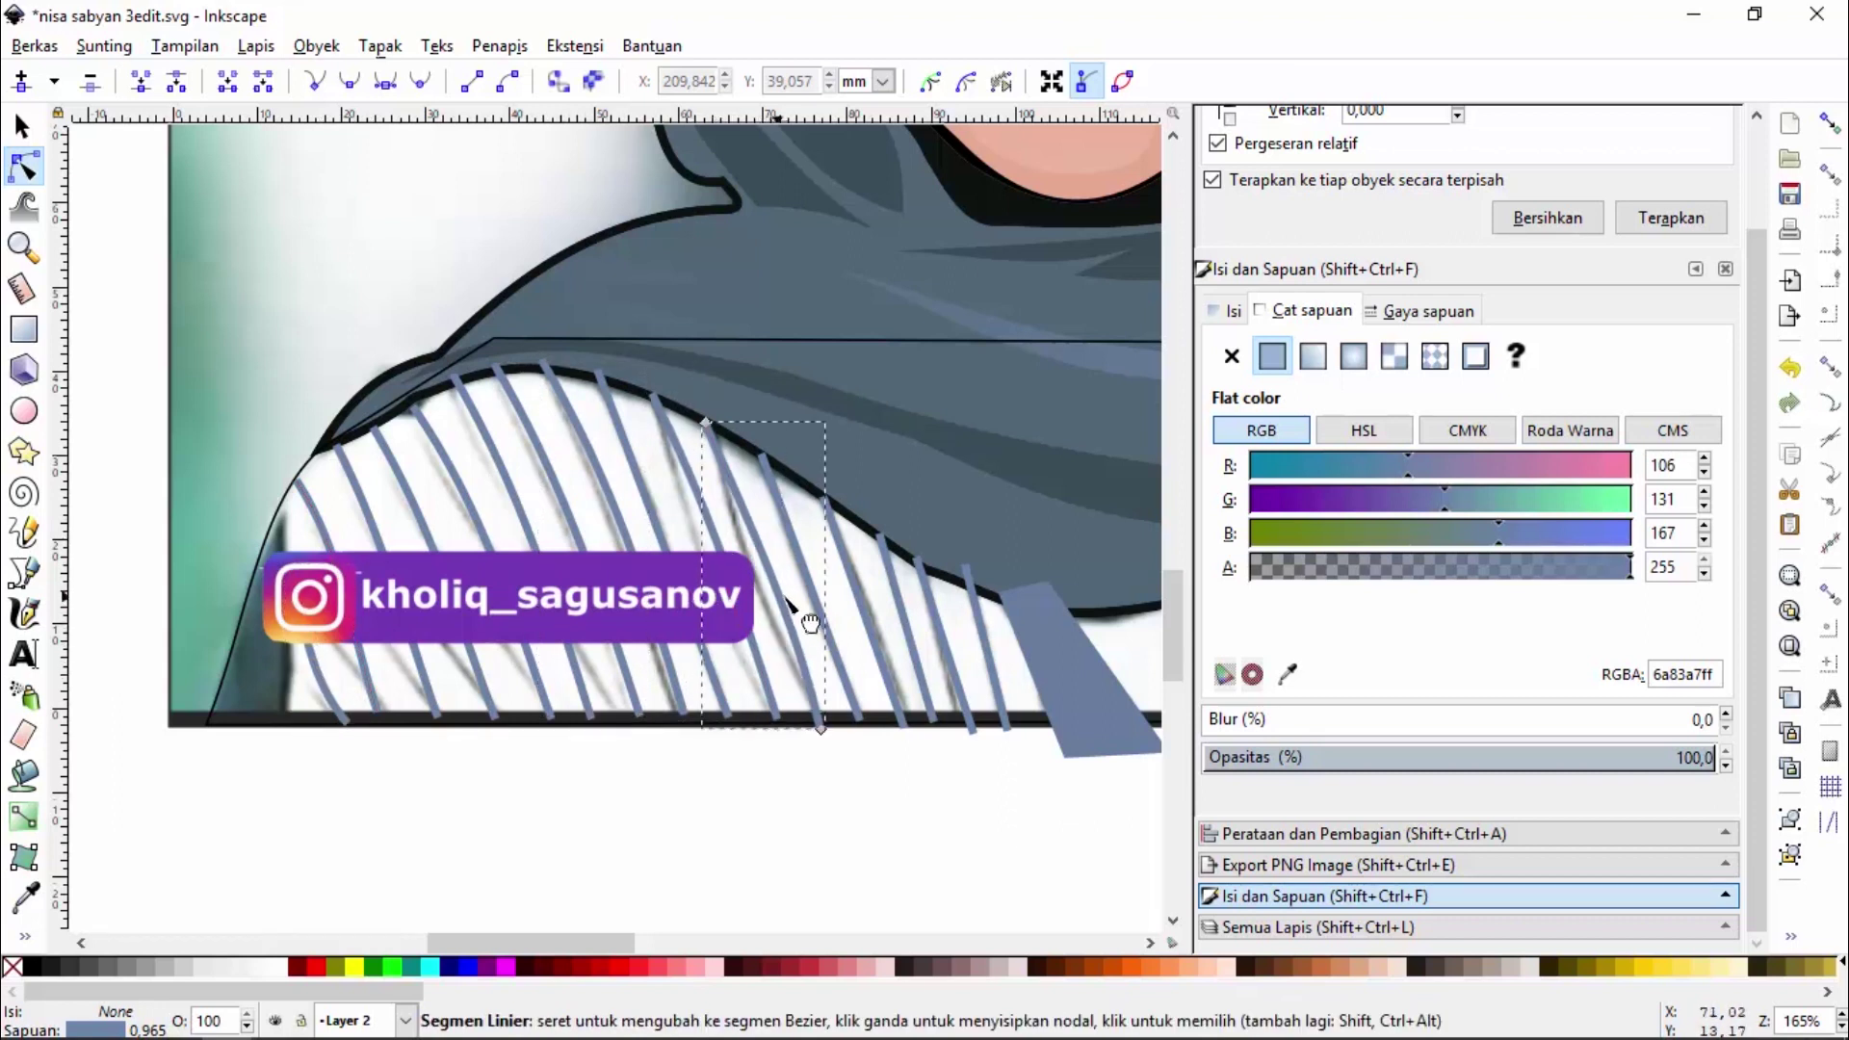
{"action": "left_click", "coordinate": [847, 626]}
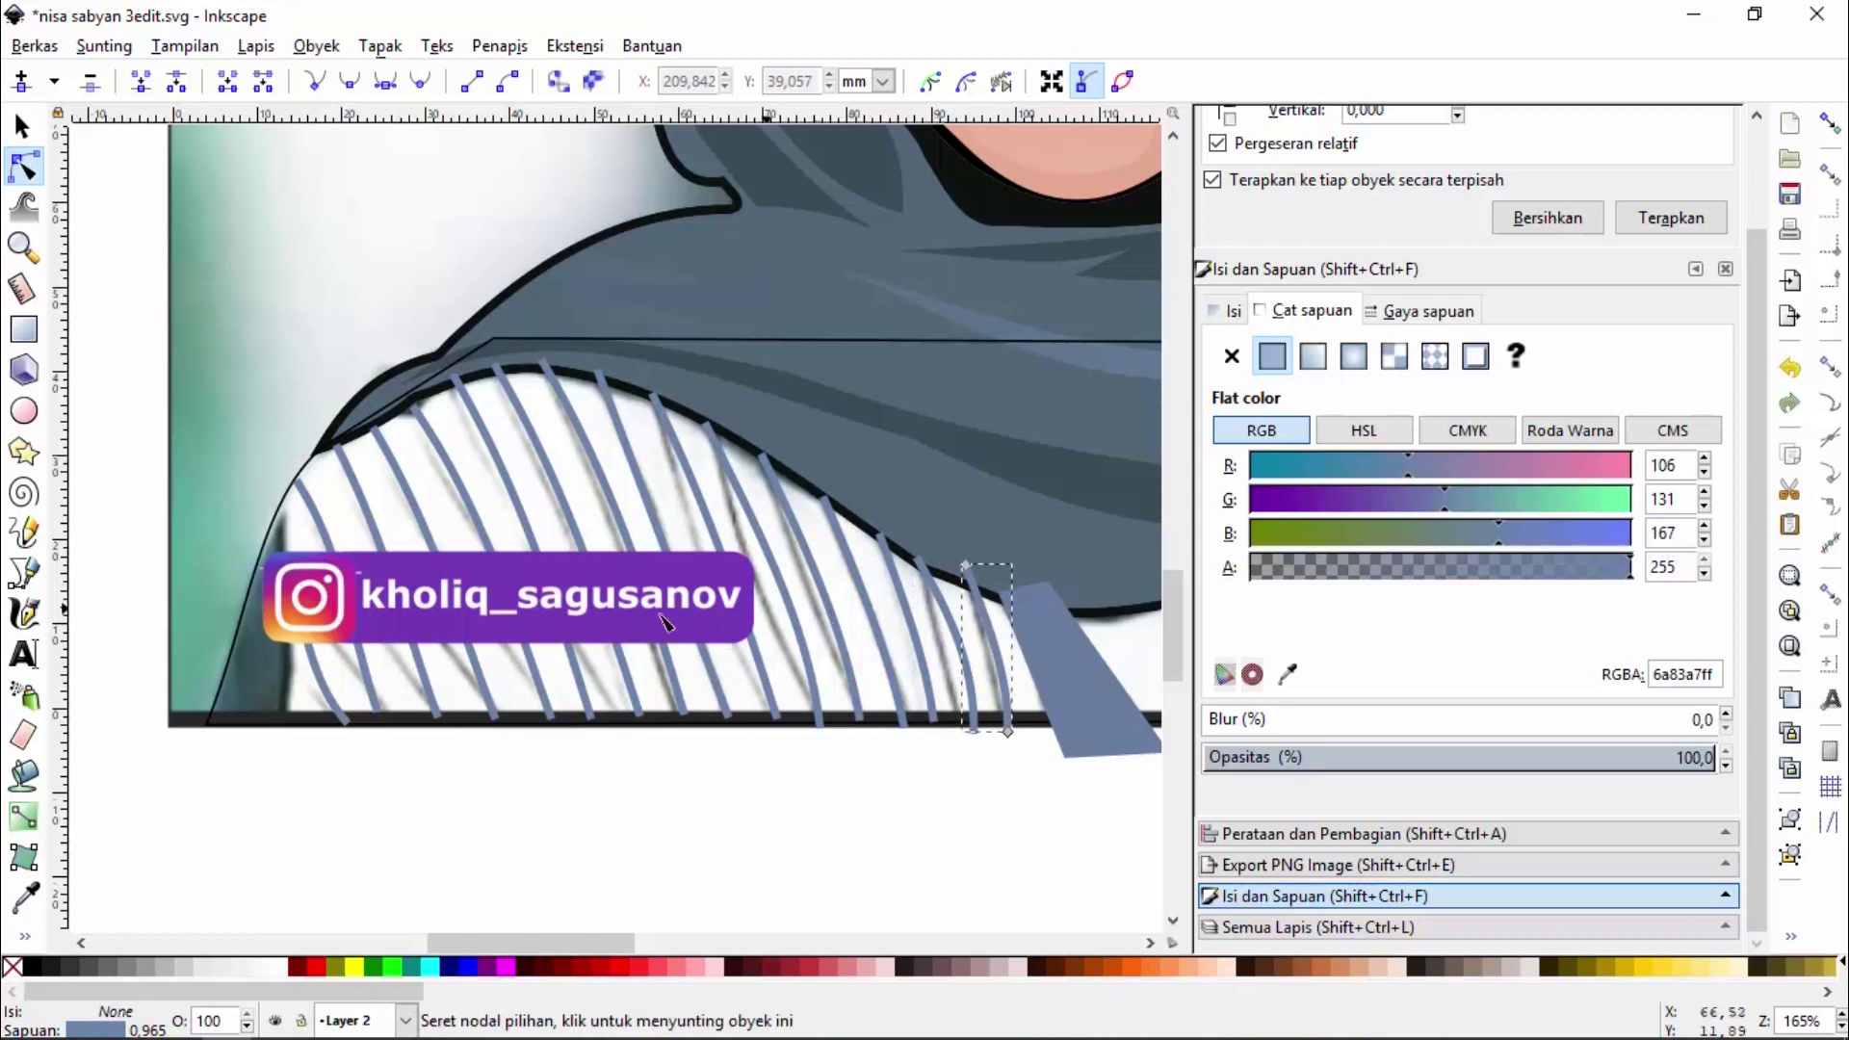
{"action": "left_click", "coordinate": [23, 572]}
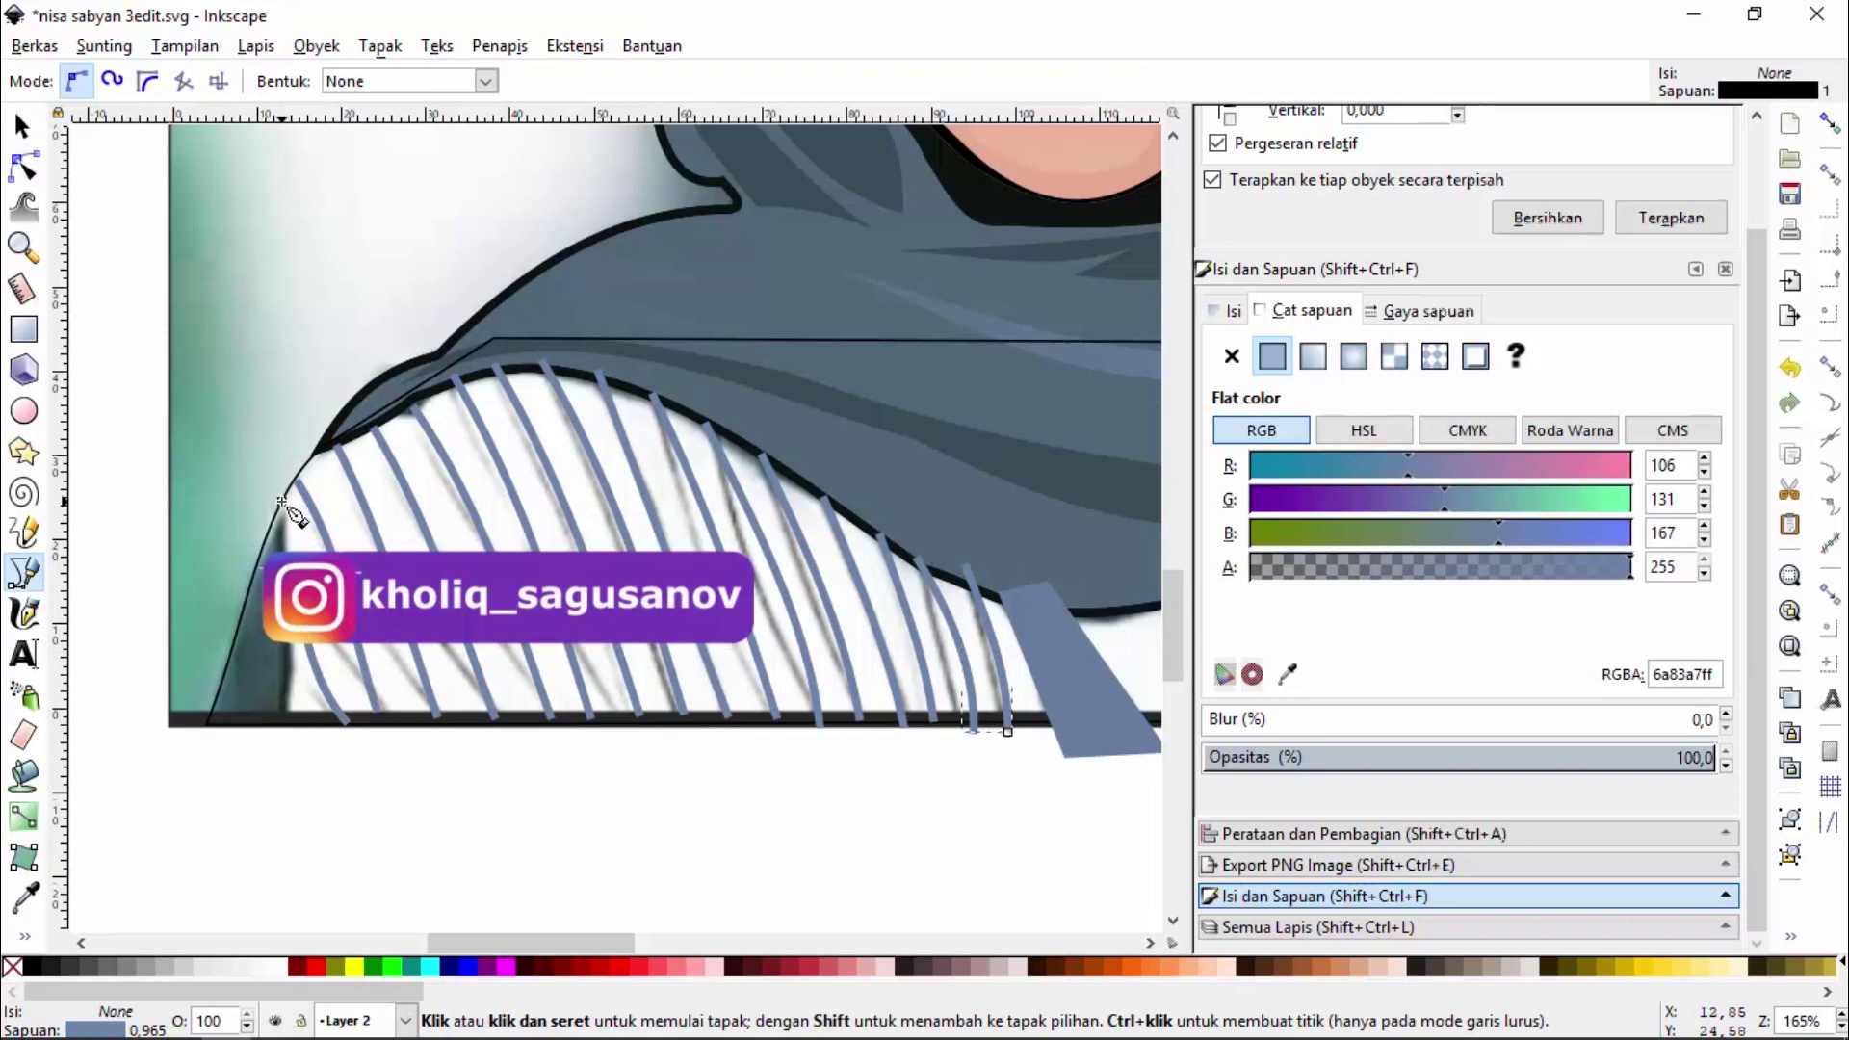
Draw a closed triangle at the shirt's lower-left edge beside the hijab's end
{"action": "left_click", "coordinate": [281, 501]}
{"action": "left_click", "coordinate": [285, 735]}
{"action": "left_click", "coordinate": [204, 735]}
{"action": "left_click", "coordinate": [281, 502]}
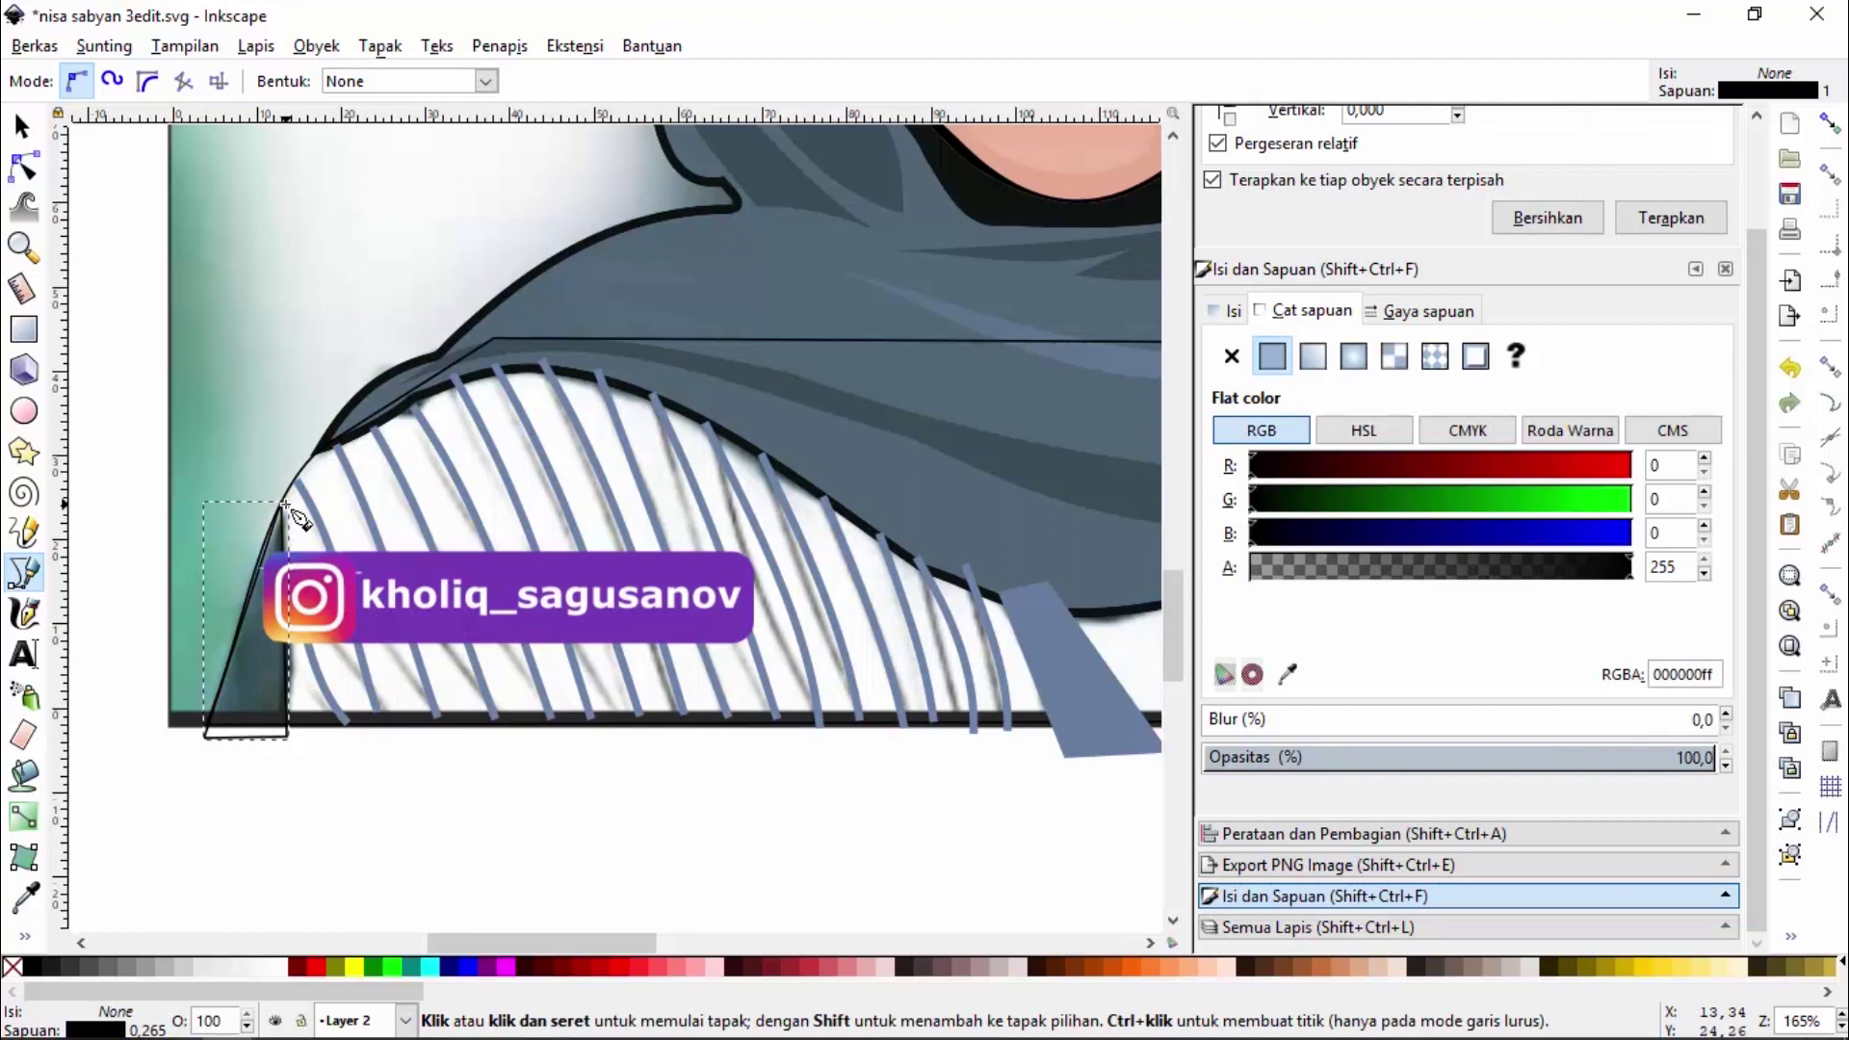
Give the triangle a green outline (G 255) and curve its left side slightly
{"action": "left_click", "coordinate": [23, 169]}
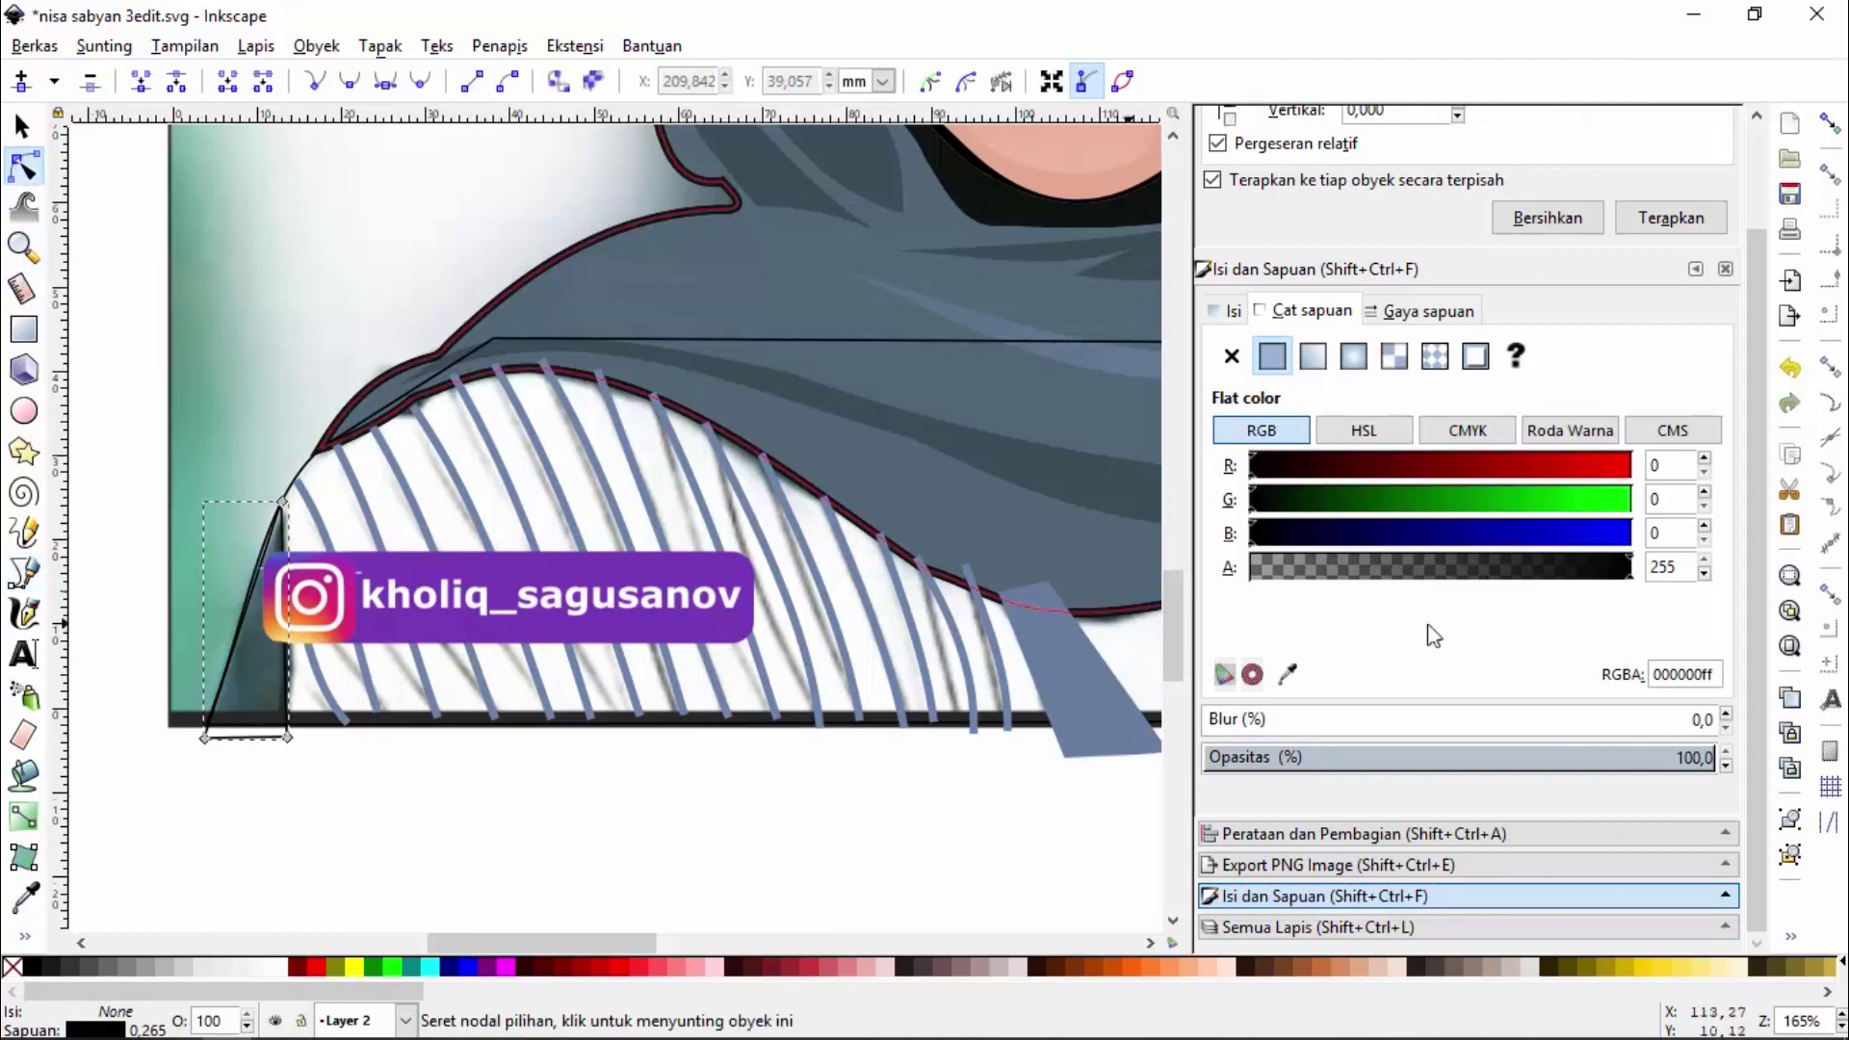
{"action": "left_click", "coordinate": [1607, 510]}
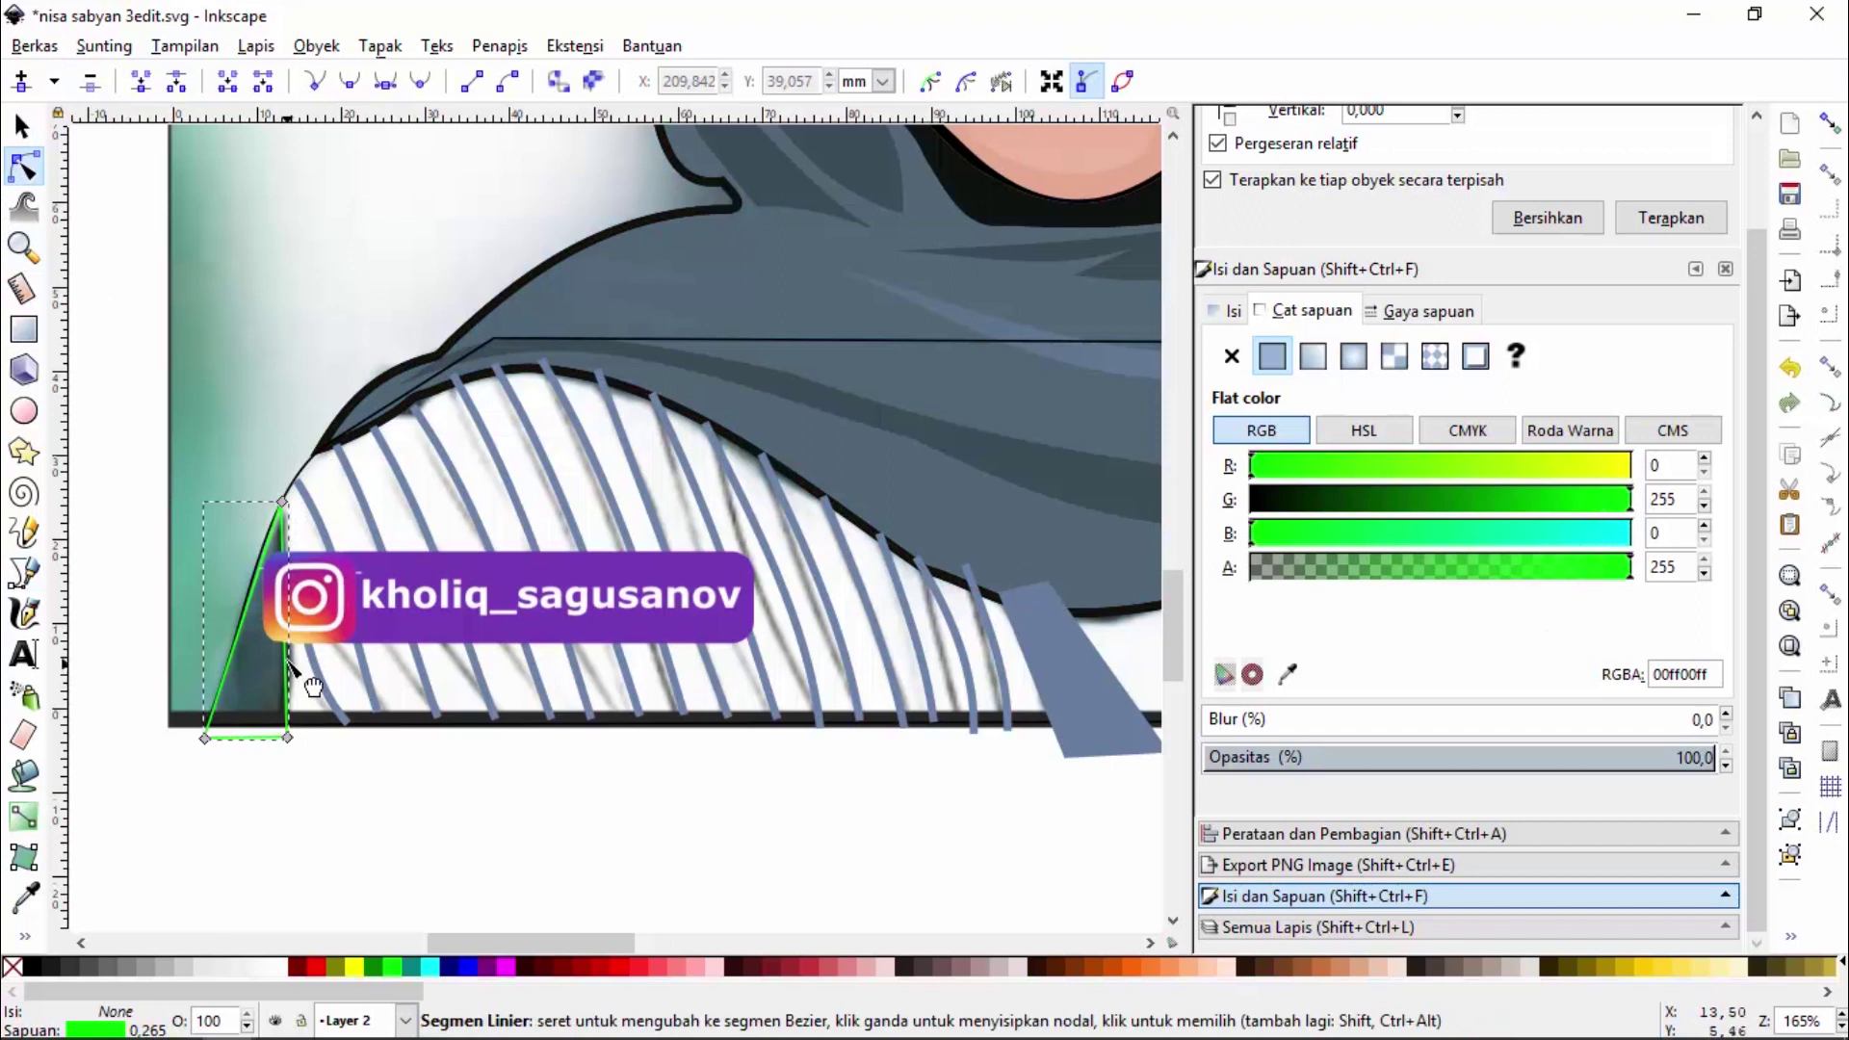
{"action": "left_click_drag", "start_coordinate": [255, 616], "coordinate": [253, 611]}
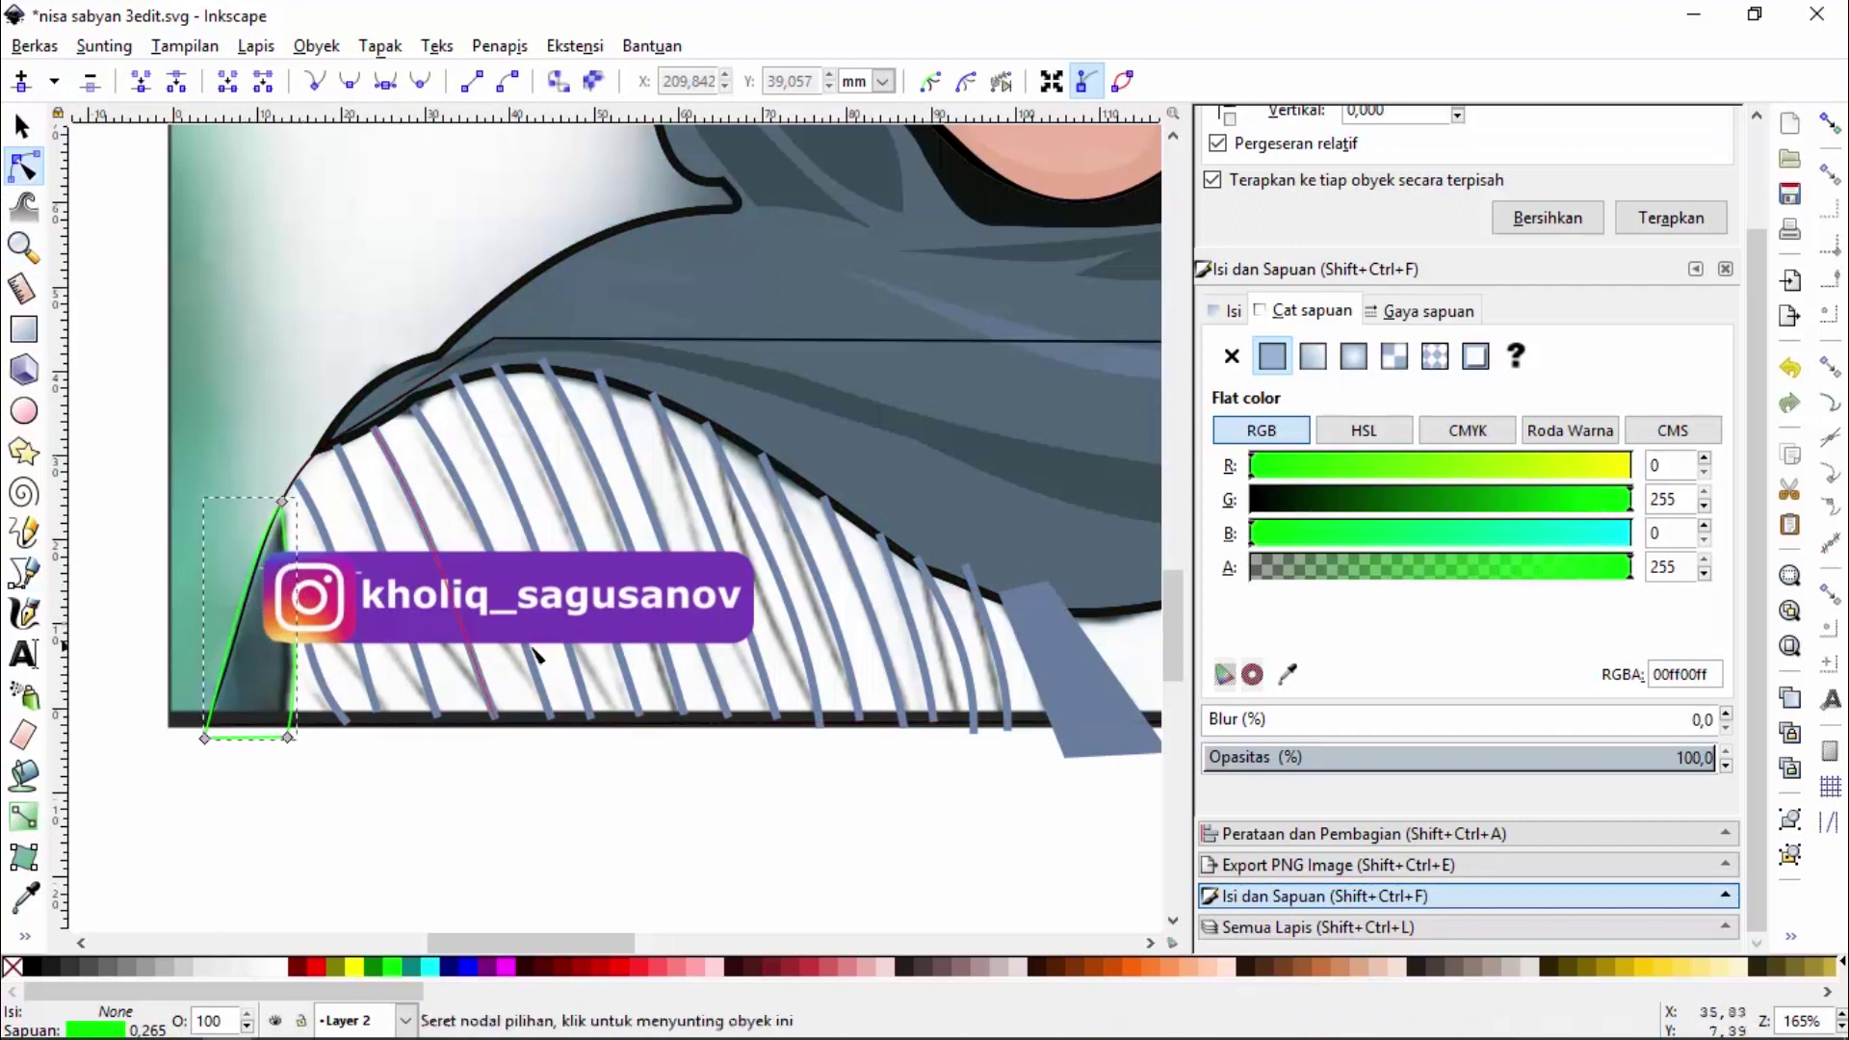
{"action": "left_click", "coordinate": [23, 247]}
Zoom to the lower half of the portrait and save the drawing
{"action": "left_click", "coordinate": [55, 83]}
{"action": "left_click", "coordinate": [55, 83]}
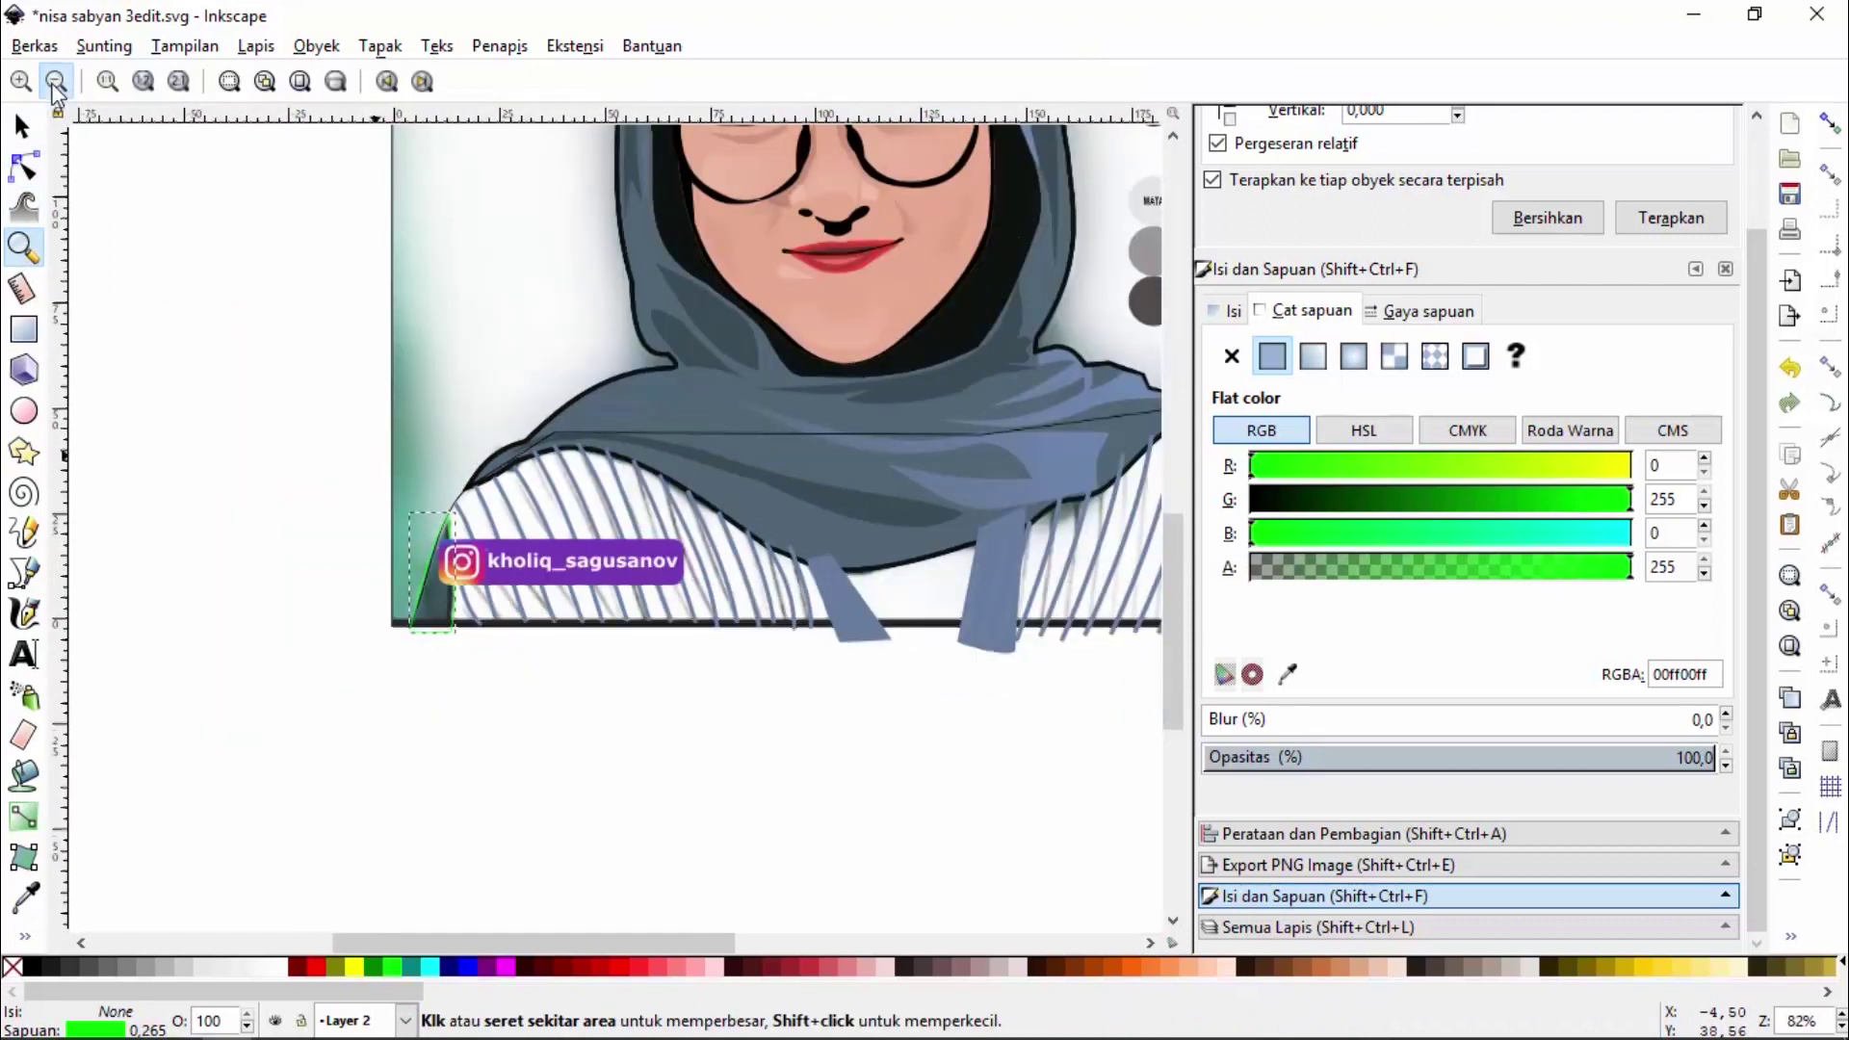
{"action": "mouse_move", "coordinate": [939, 460]}
{"action": "left_mouse_down"}
{"action": "mouse_move", "coordinate": [569, 599]}
{"action": "mouse_move", "coordinate": [472, 608]}
{"action": "left_mouse_up"}
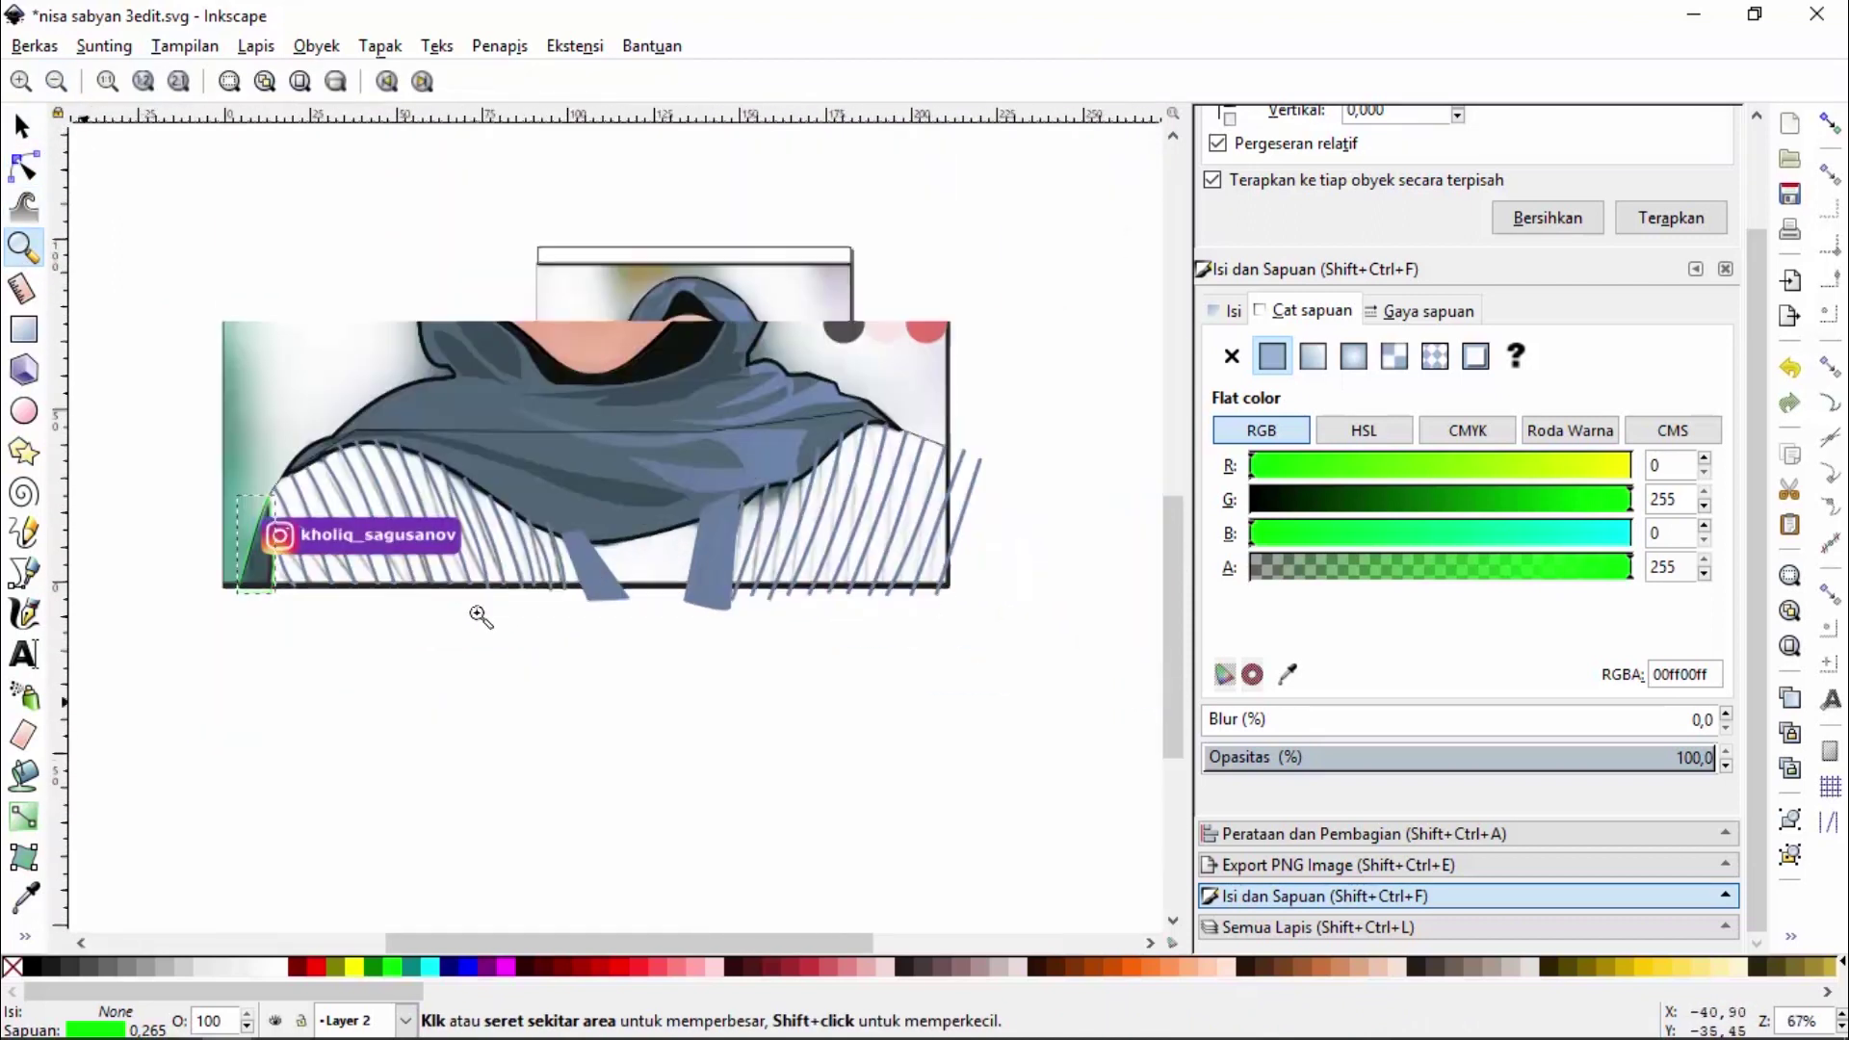
{"action": "key", "text": "ctrl+s"}
{"action": "key", "text": "s"}
Set the shirt base's stroke and flat fill both to white, ffffffff
{"action": "left_click", "coordinate": [671, 586]}
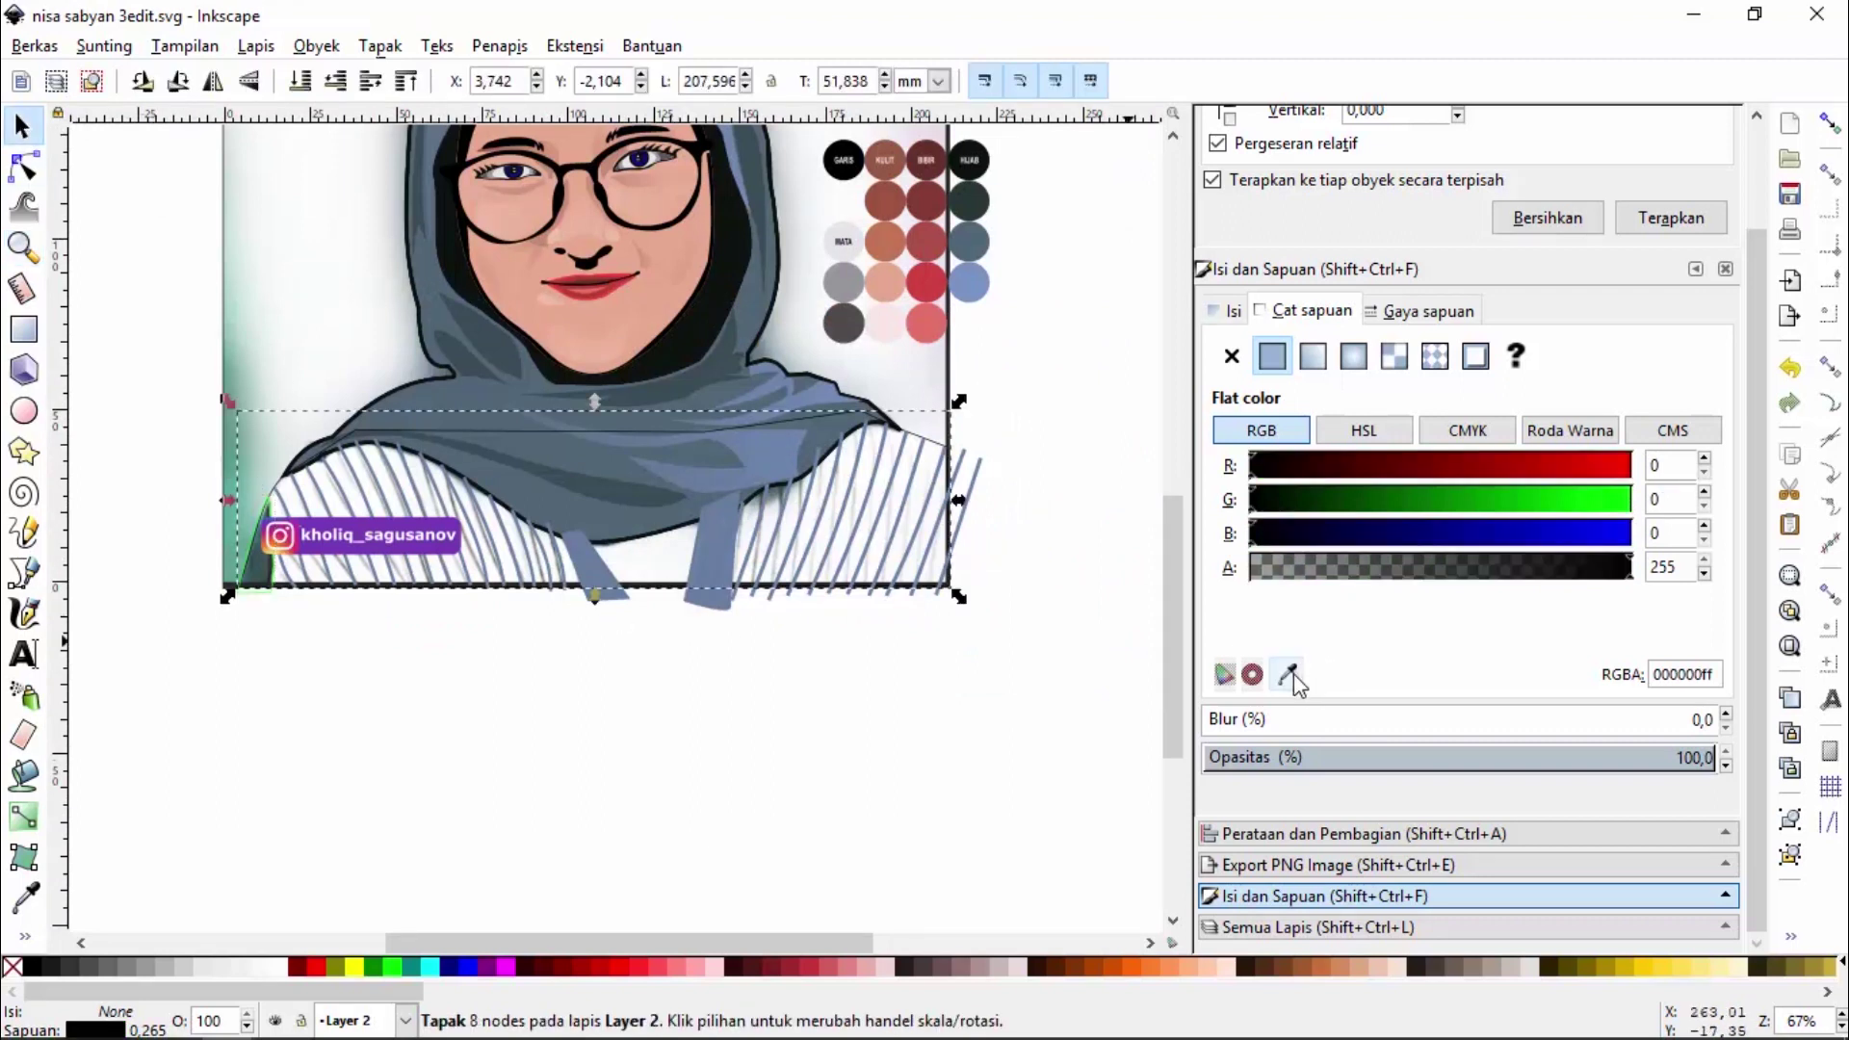
{"action": "left_click_drag", "start_coordinate": [1715, 672], "coordinate": [1565, 674]}
{"action": "type", "text": "ffffffff"}
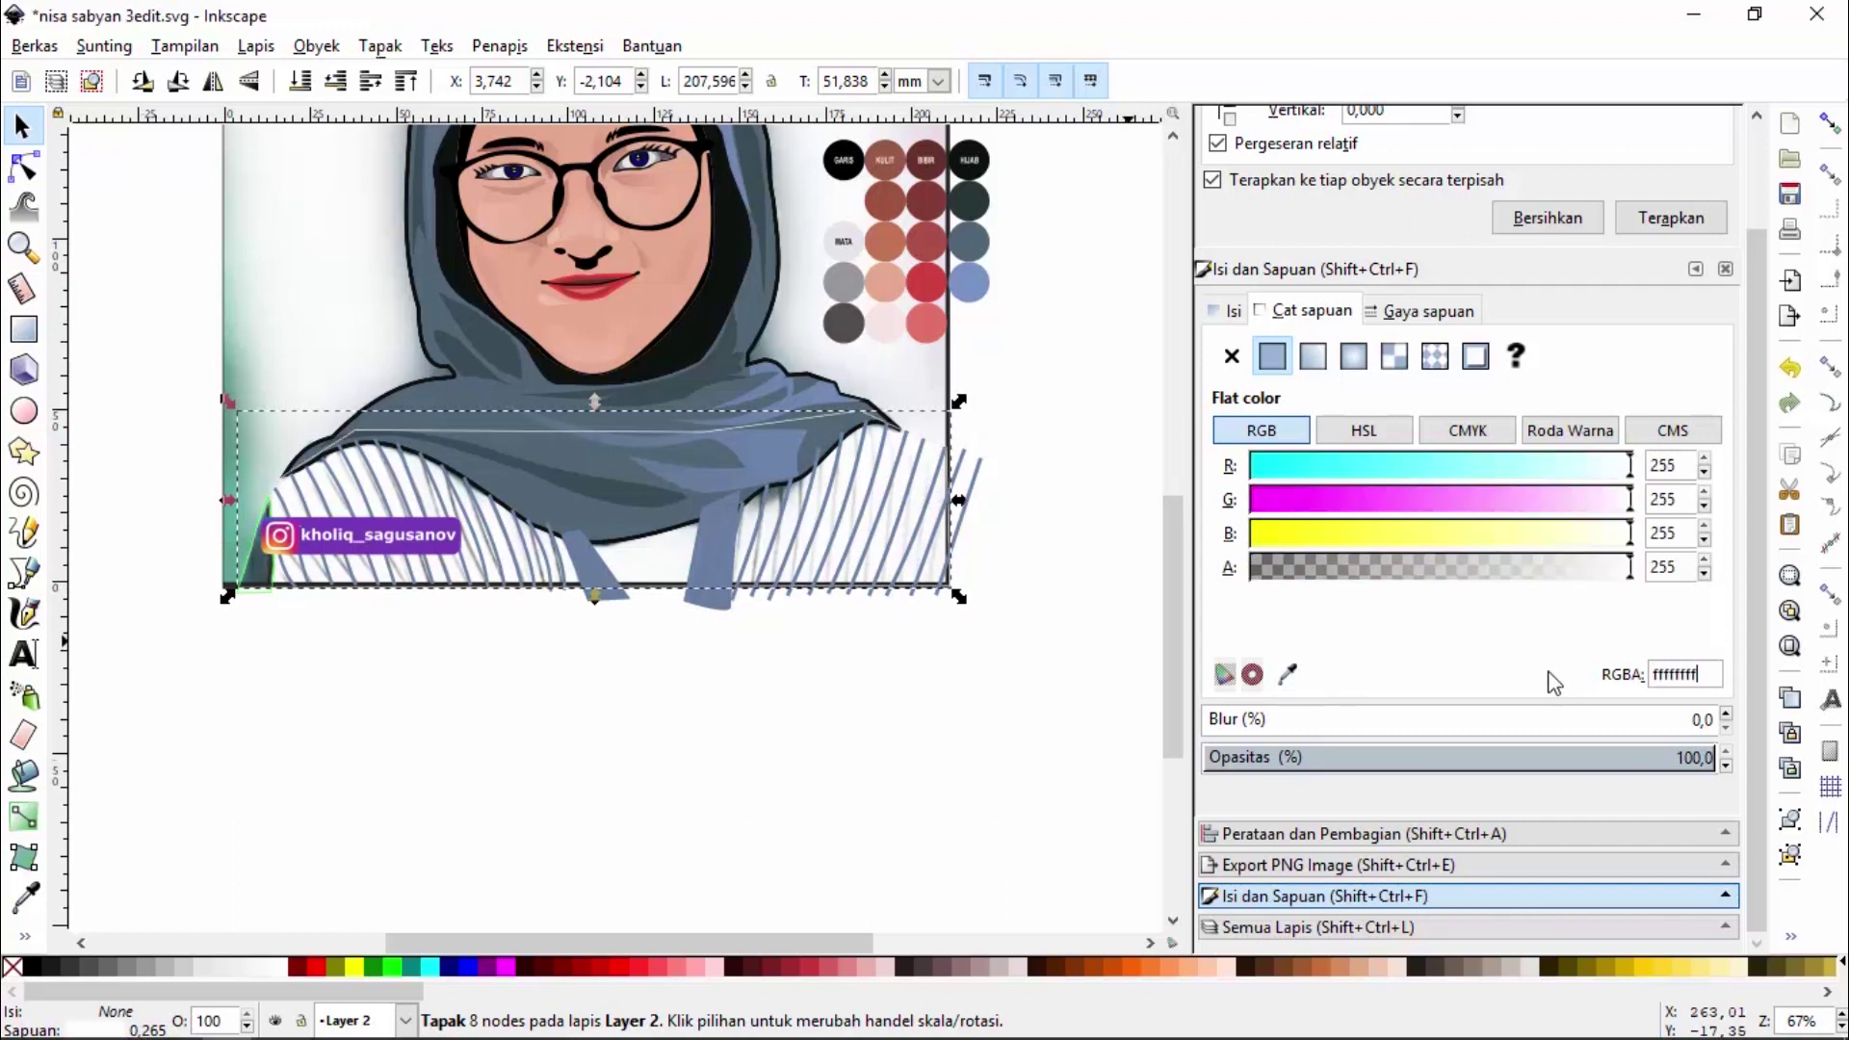
{"action": "left_click", "coordinate": [1248, 312]}
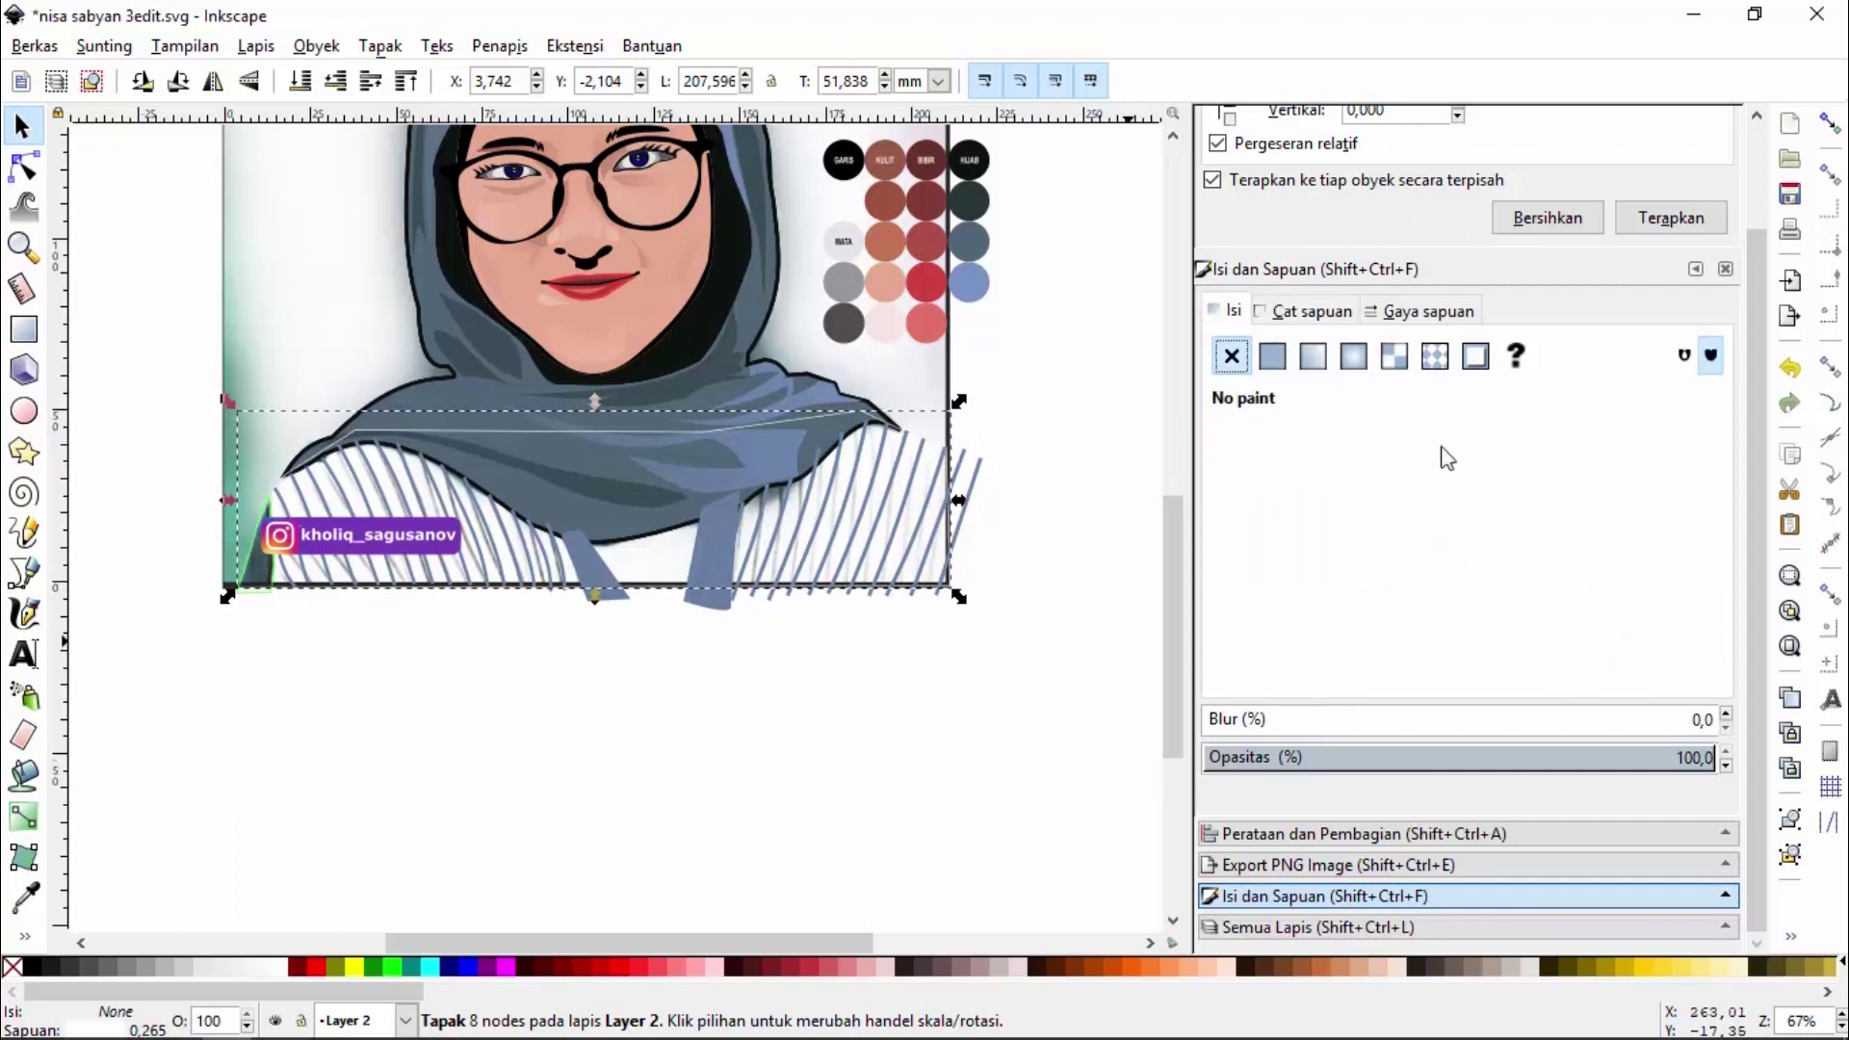
{"action": "left_click", "coordinate": [1272, 356]}
{"action": "left_click_drag", "start_coordinate": [1721, 674], "coordinate": [1568, 682]}
{"action": "type", "text": "ffffffff"}
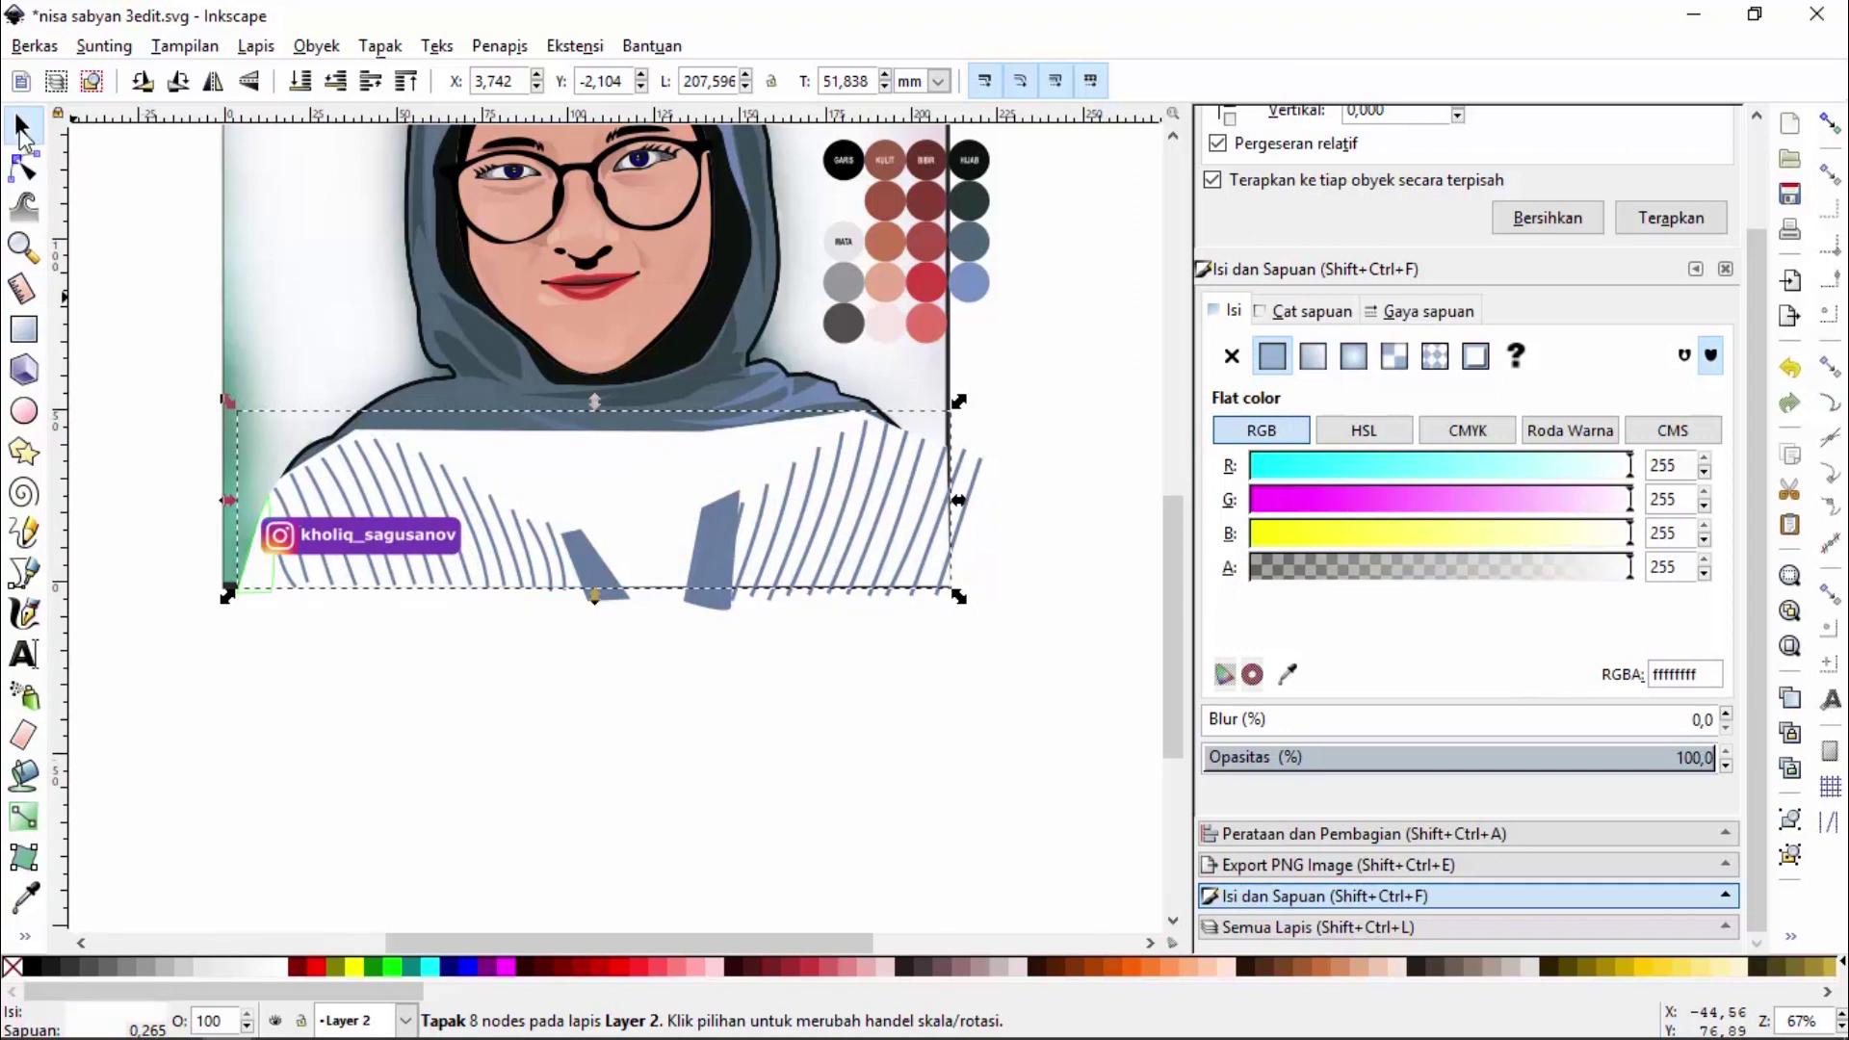
{"action": "left_click", "coordinate": [21, 125]}
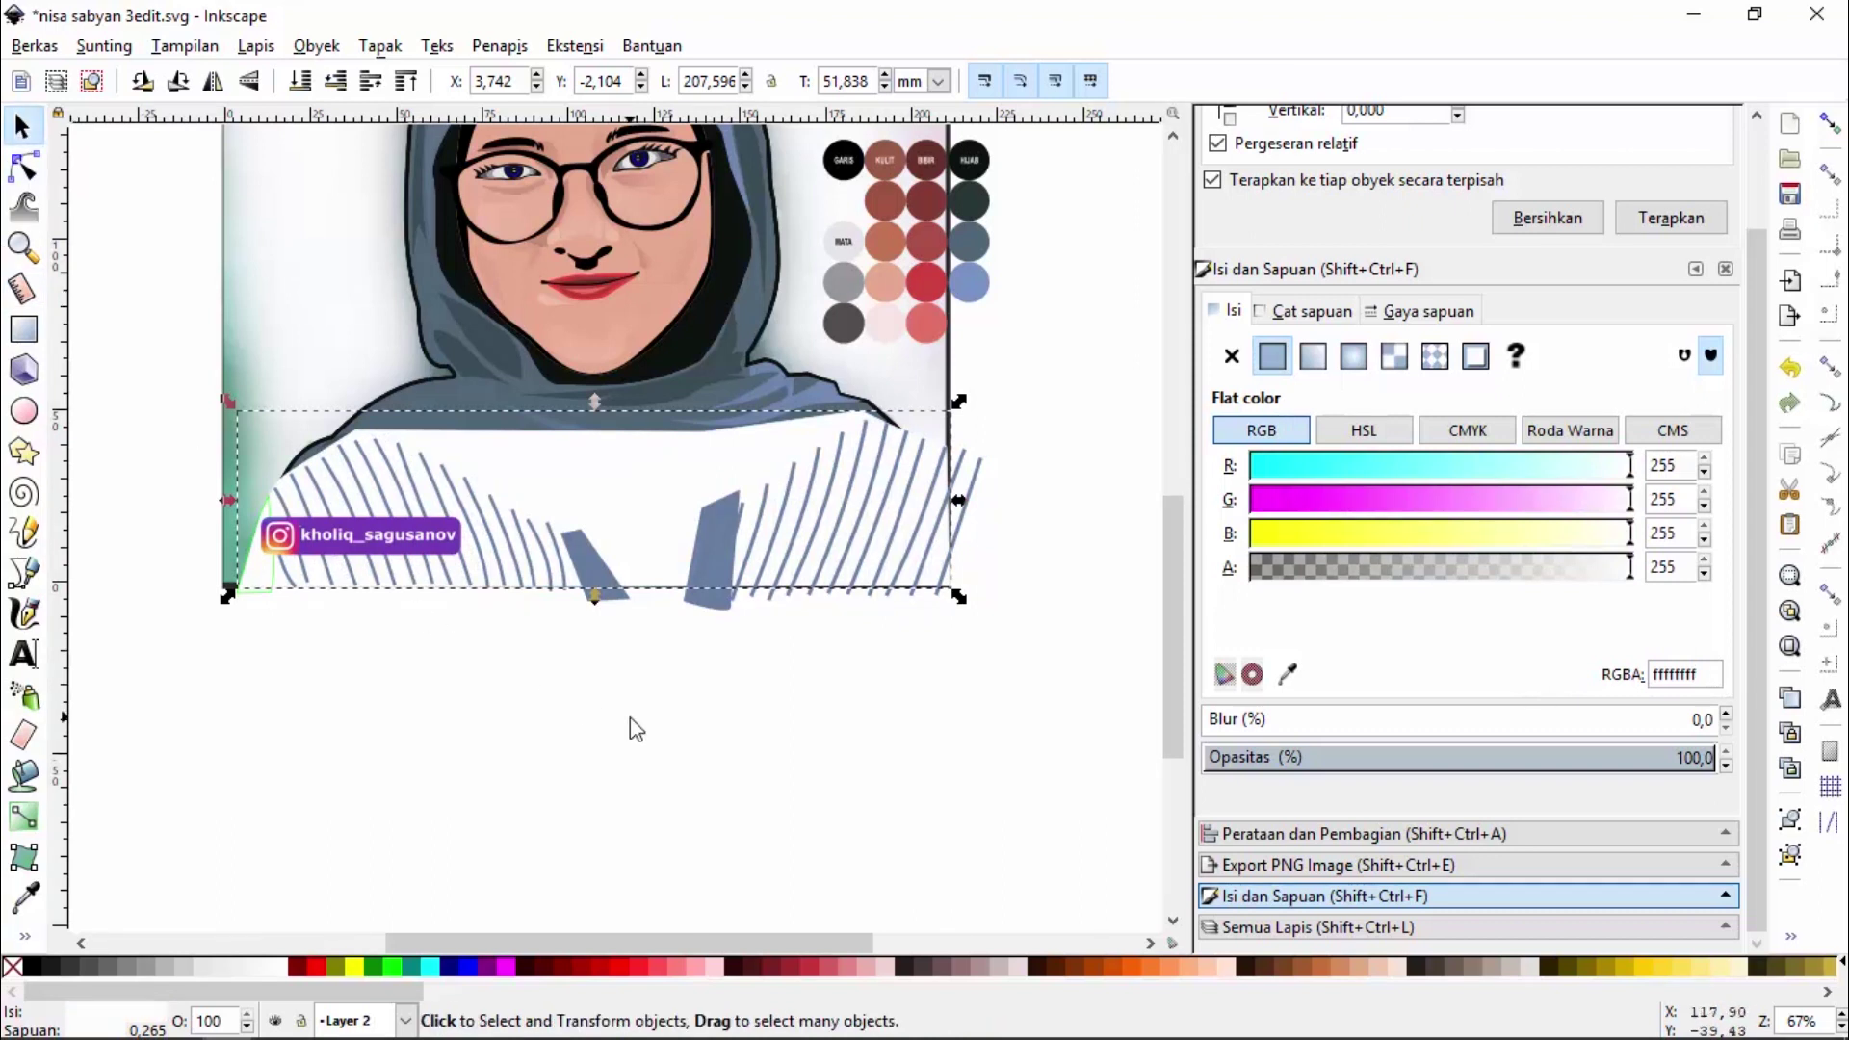
Lower the shirt base two levels behind the scarf and select the right-hand stripes
{"action": "left_click", "coordinate": [775, 724]}
{"action": "left_click", "coordinate": [627, 502]}
{"action": "key", "text": "Page_Down"}
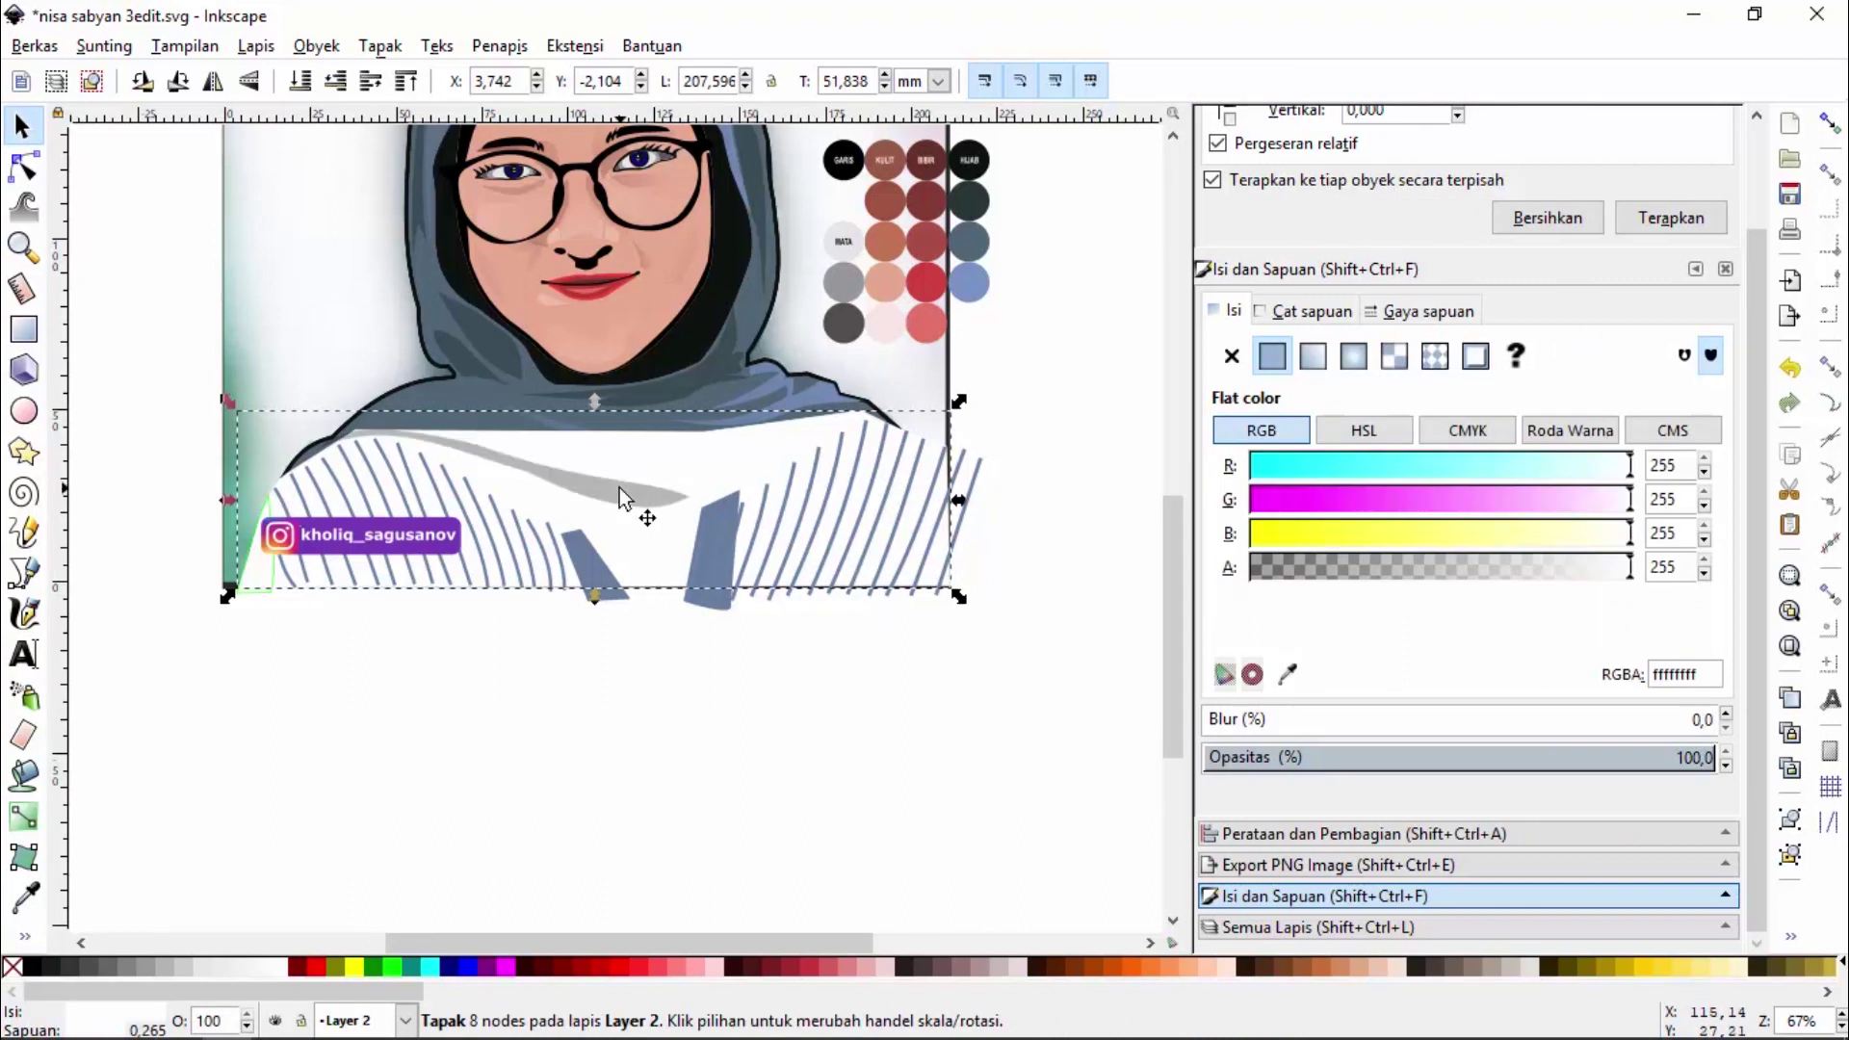
{"action": "key", "text": "Page_Down"}
{"action": "key", "text": "Page_Down"}
{"action": "key", "text": "Page_Down"}
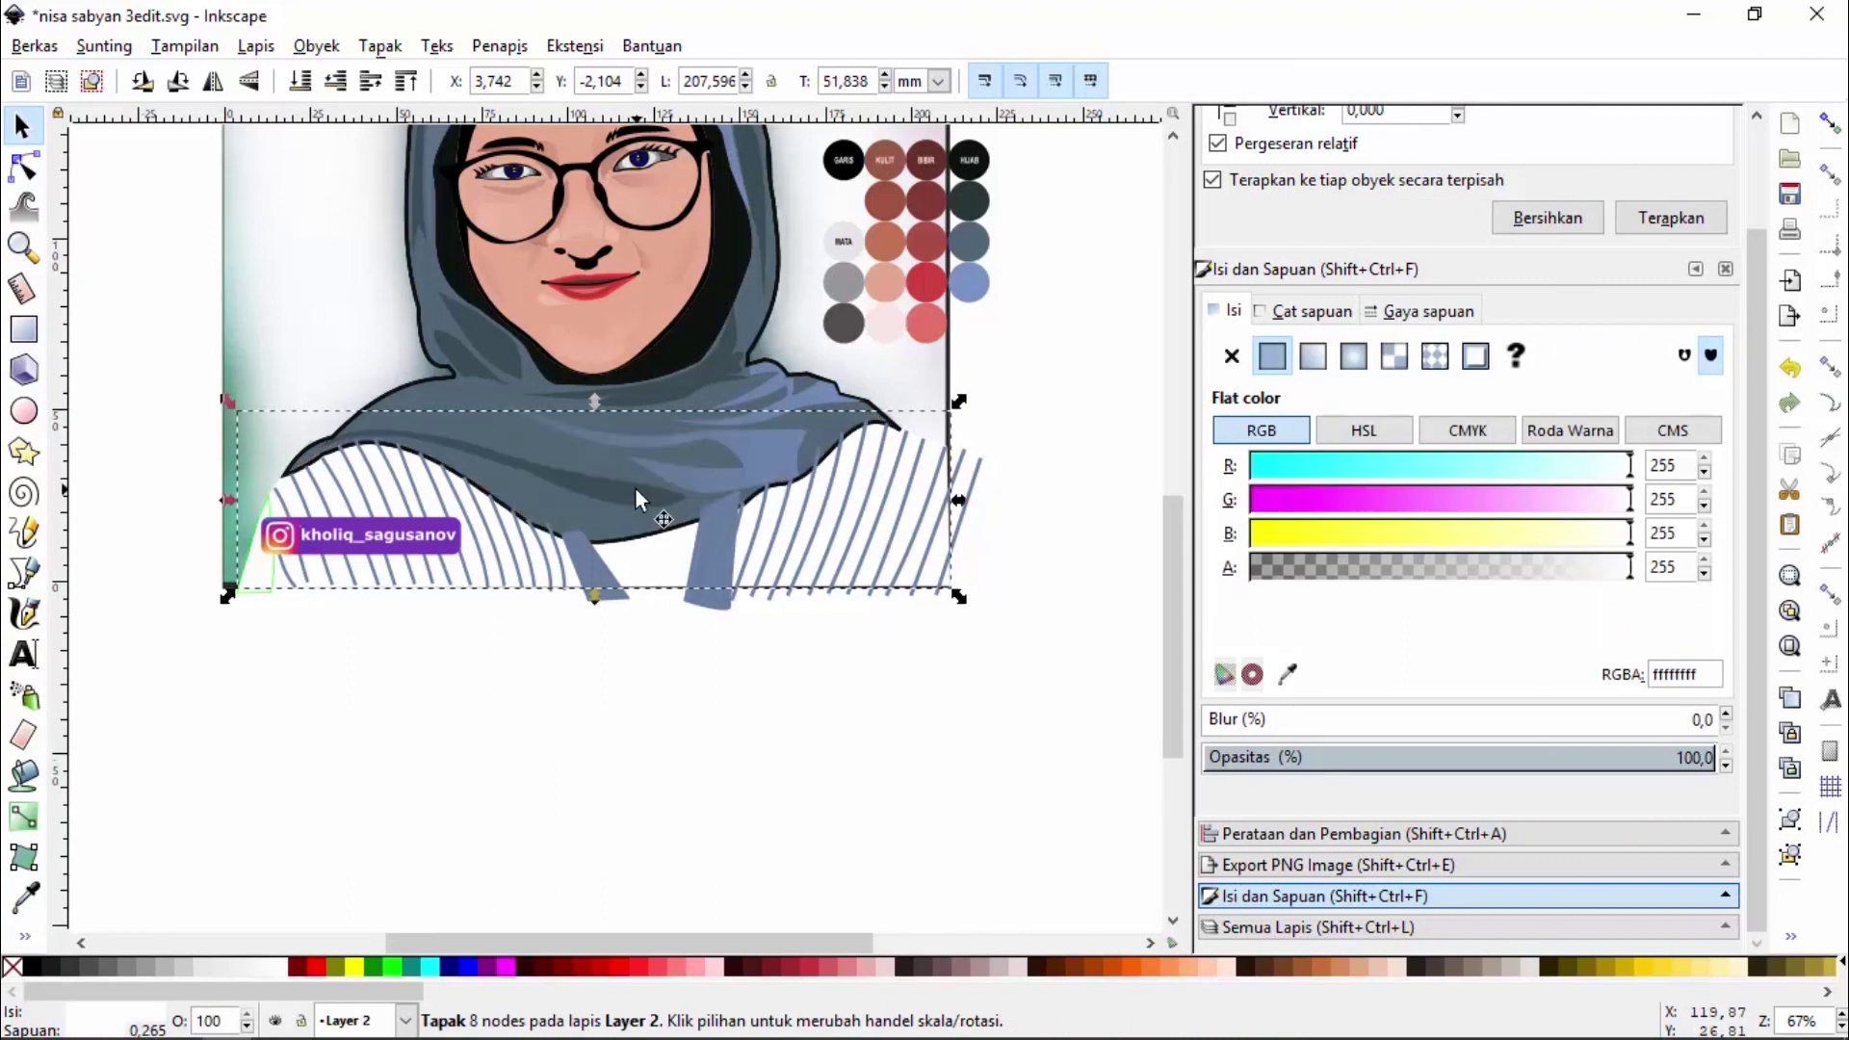
{"action": "mouse_move", "coordinate": [1070, 713]}
{"action": "left_mouse_down"}
{"action": "mouse_move", "coordinate": [651, 410]}
{"action": "mouse_move", "coordinate": [656, 431]}
{"action": "left_mouse_up"}
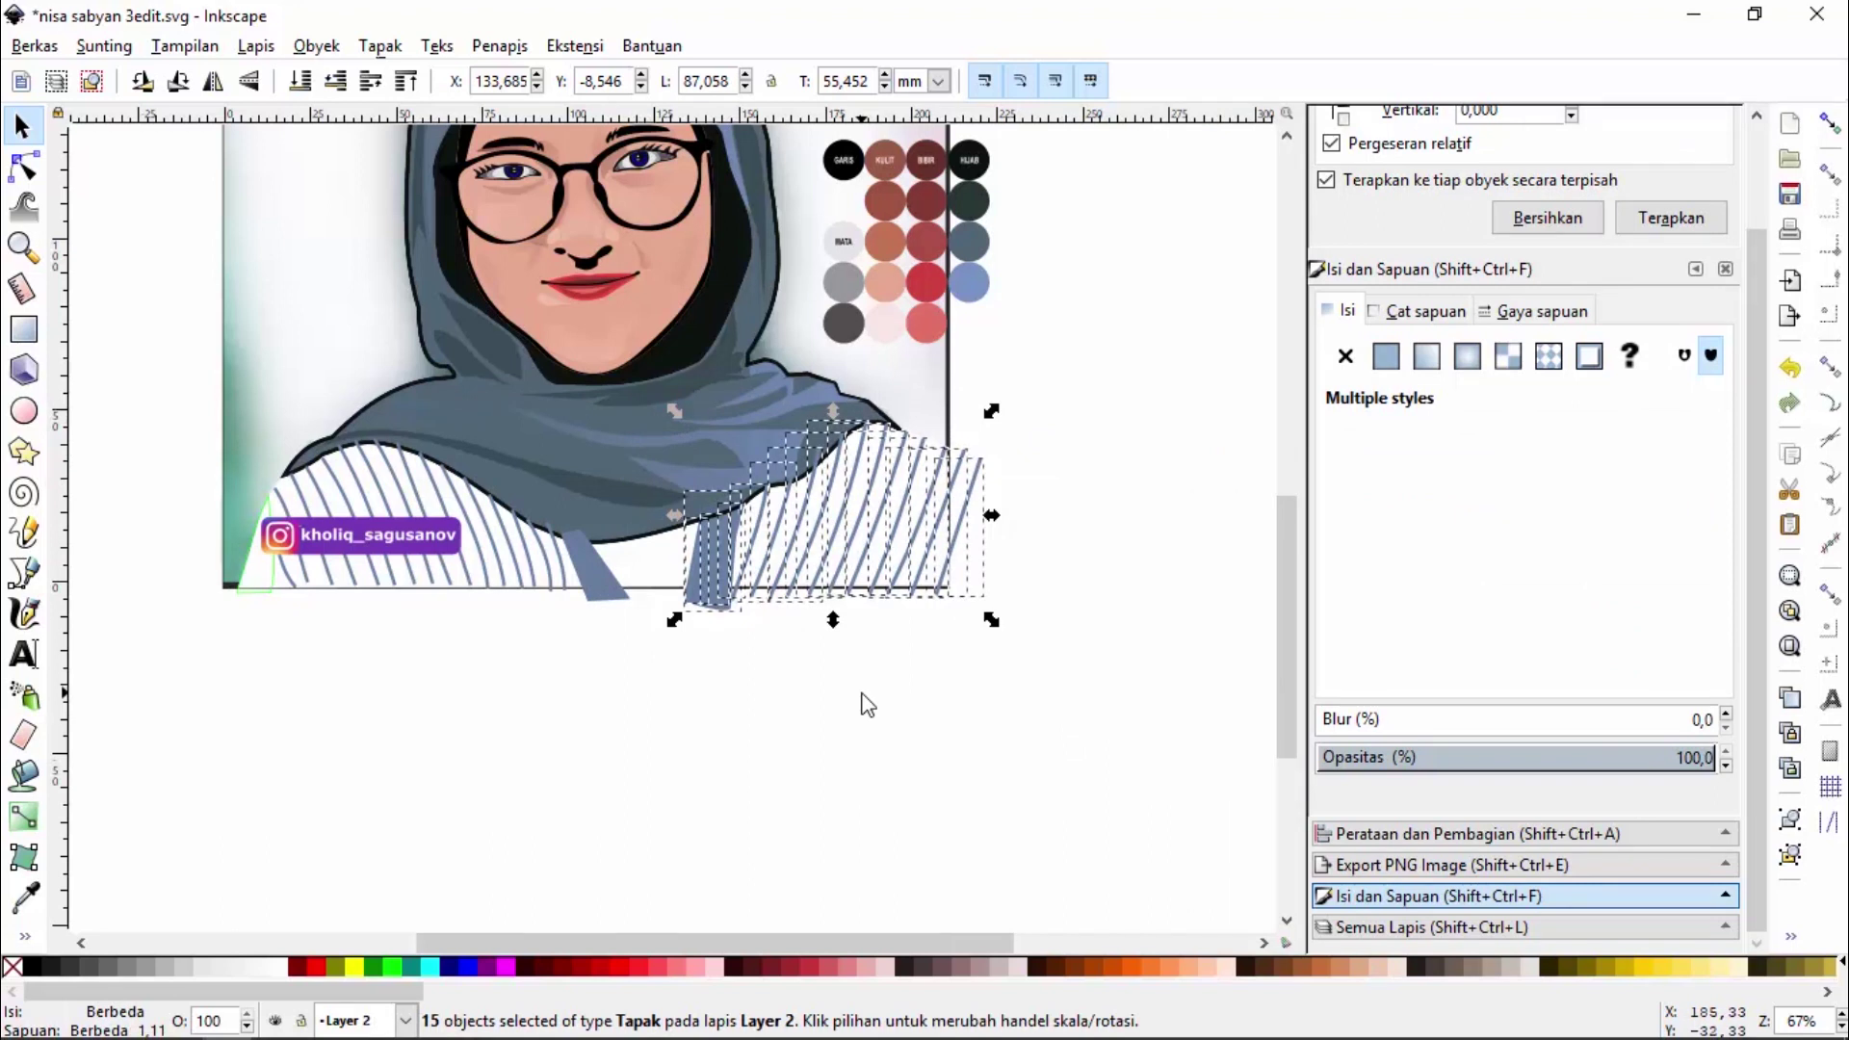
Adjust the right-hand stripes' stacking and group the 15 stripes together
{"action": "key", "text": "Page_Up"}
{"action": "key", "text": "Page_Up"}
{"action": "key", "text": "Page_Up"}
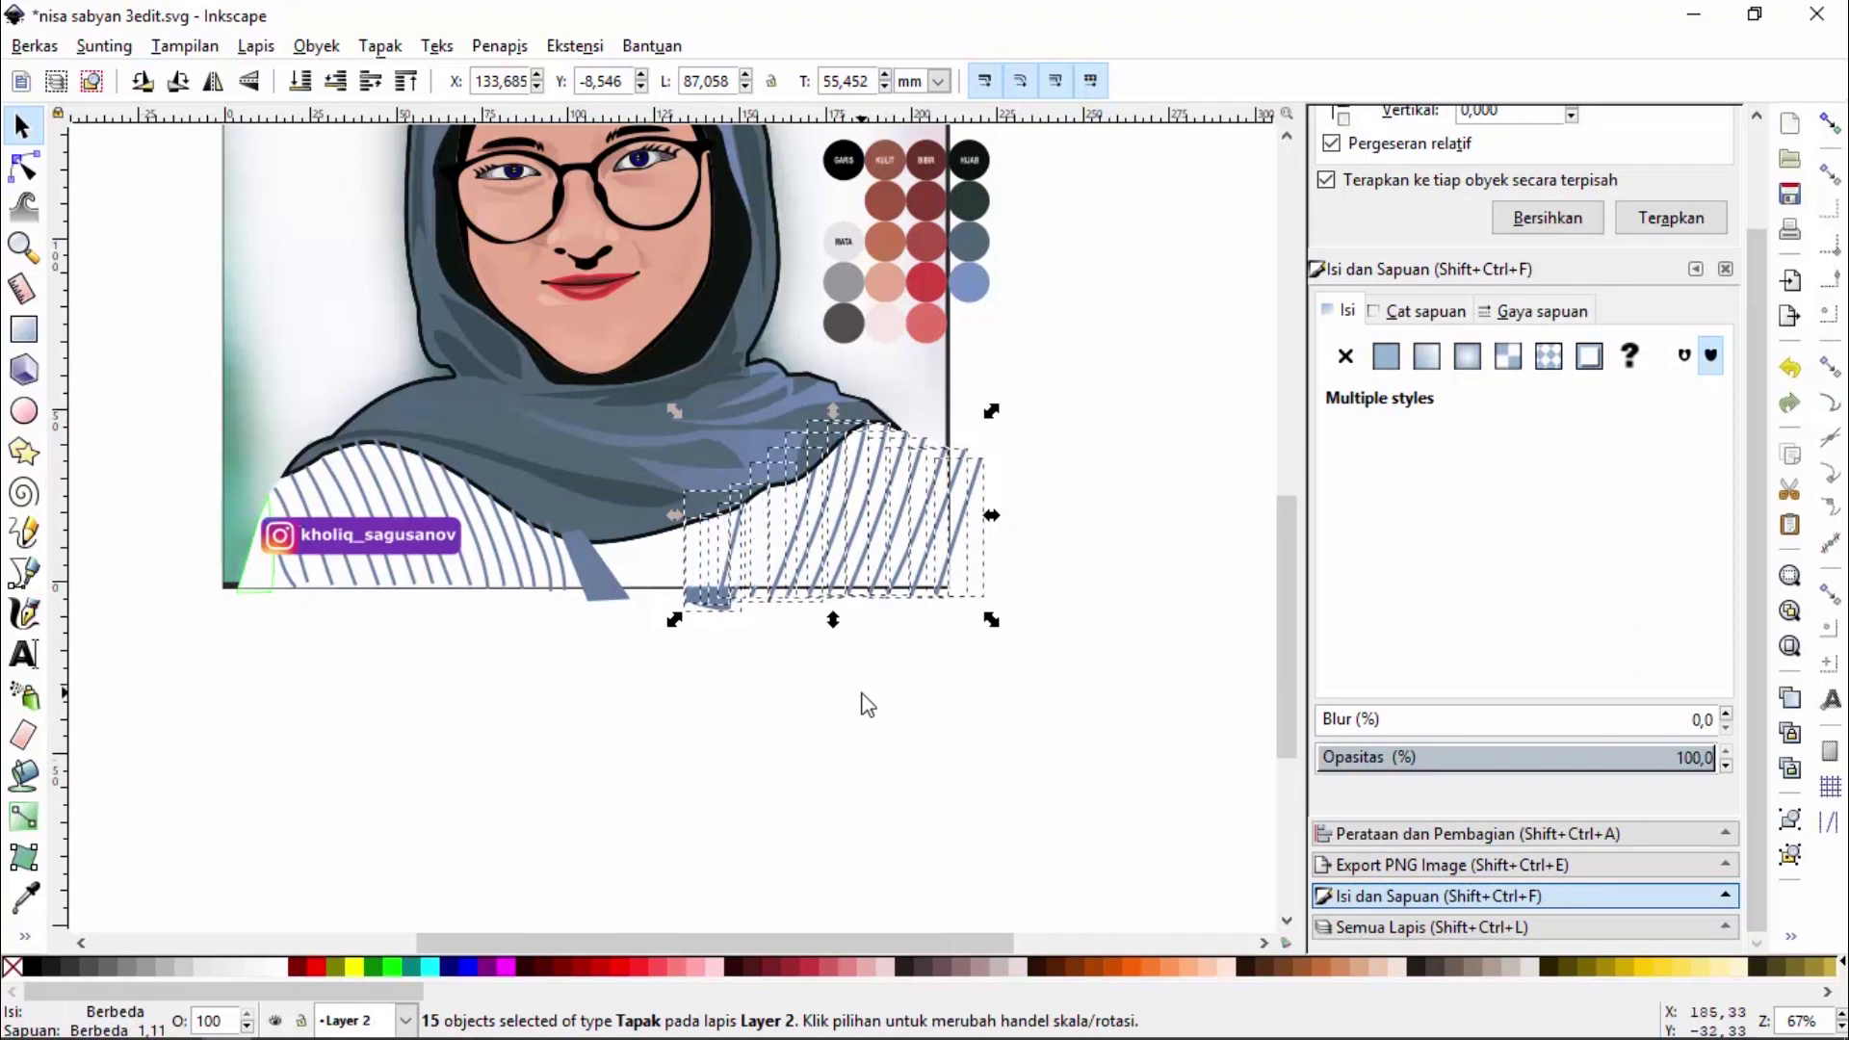
{"action": "key", "text": "Page_Down"}
{"action": "key", "text": "Page_Down"}
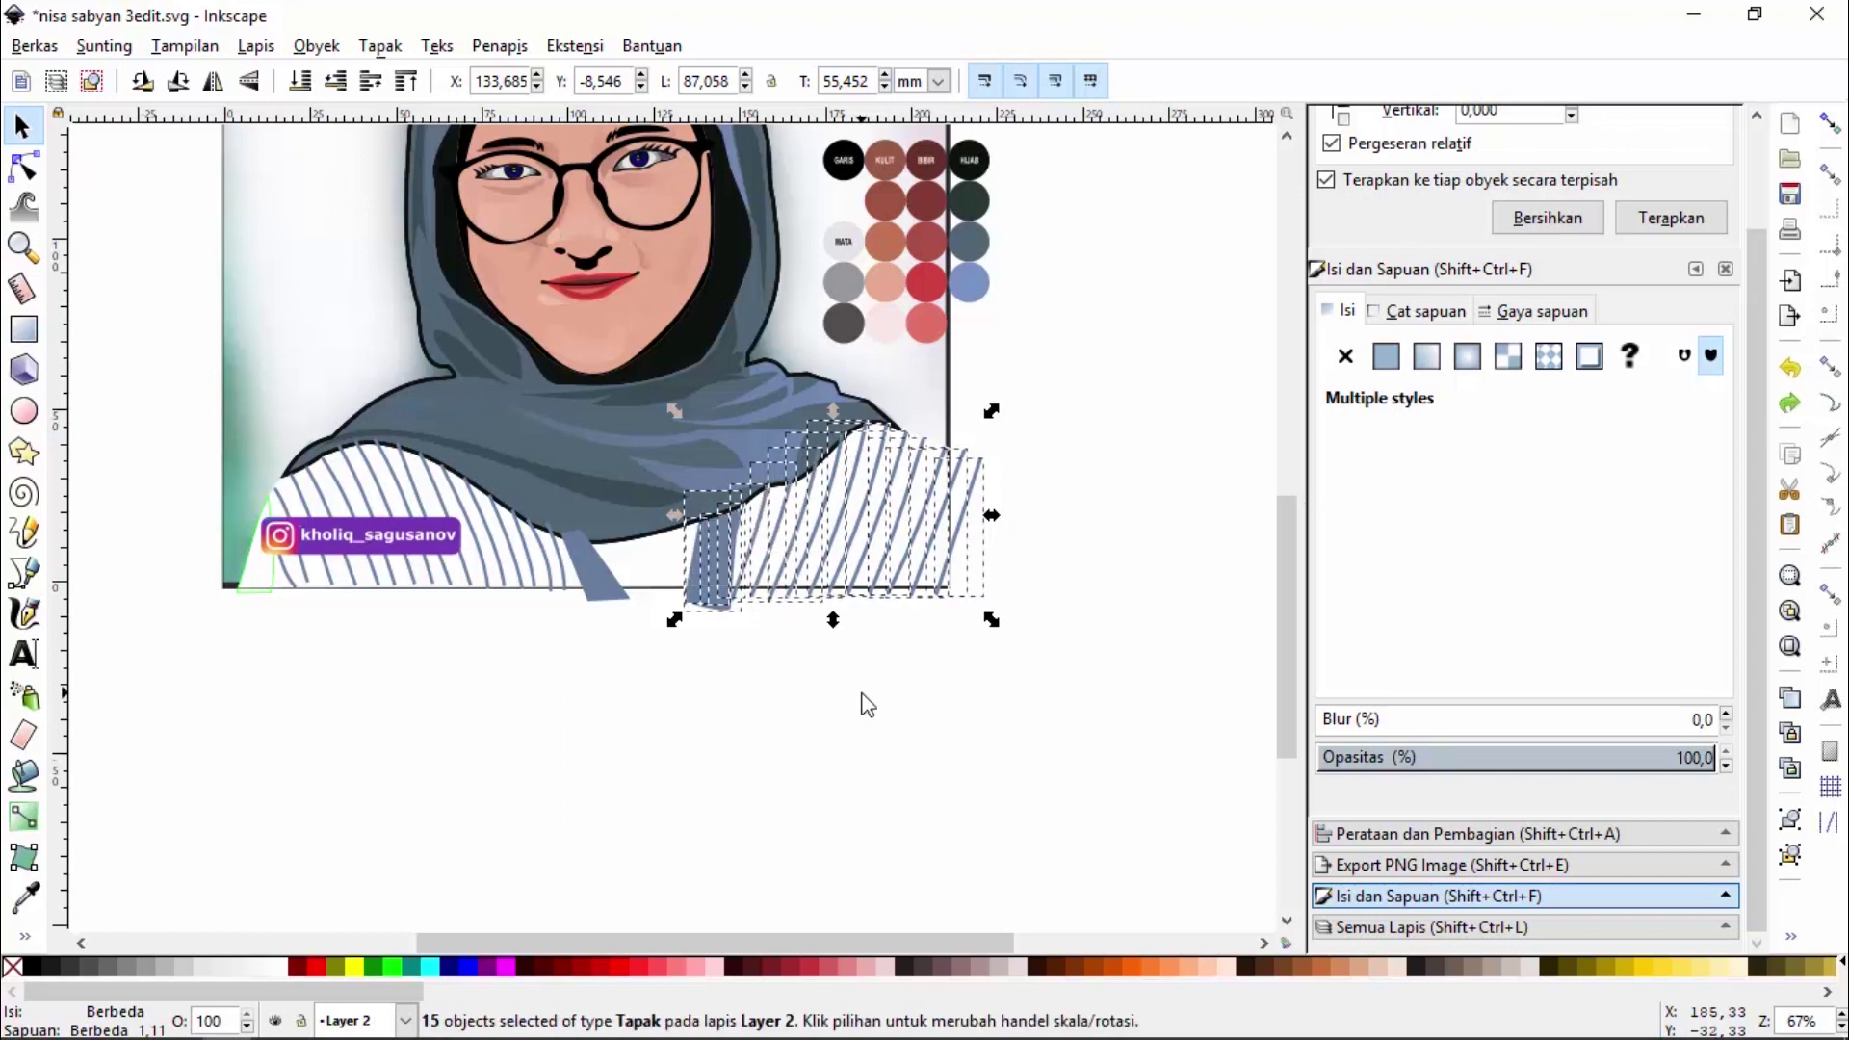
{"action": "key", "text": "ctrl+g"}
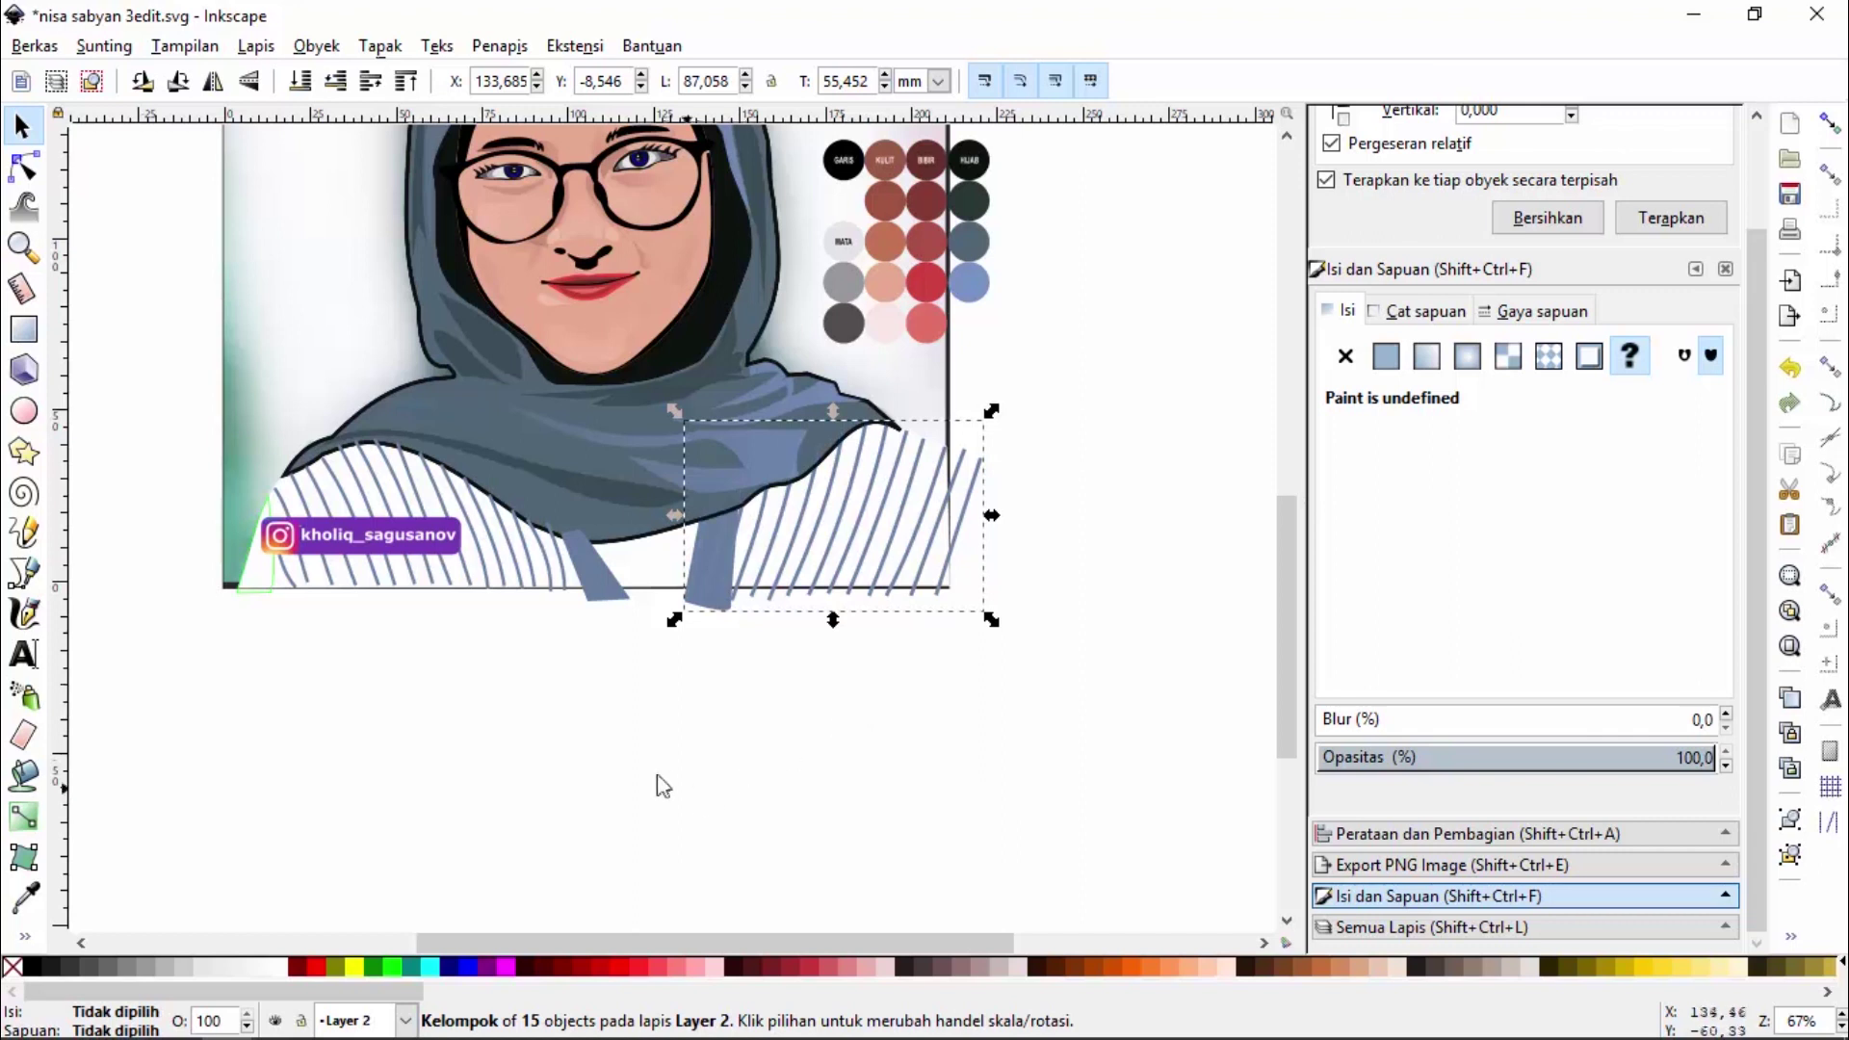
Move the Instagram badge off the drawing, below the page
{"action": "left_click_drag", "start_coordinate": [666, 698], "coordinate": [228, 420]}
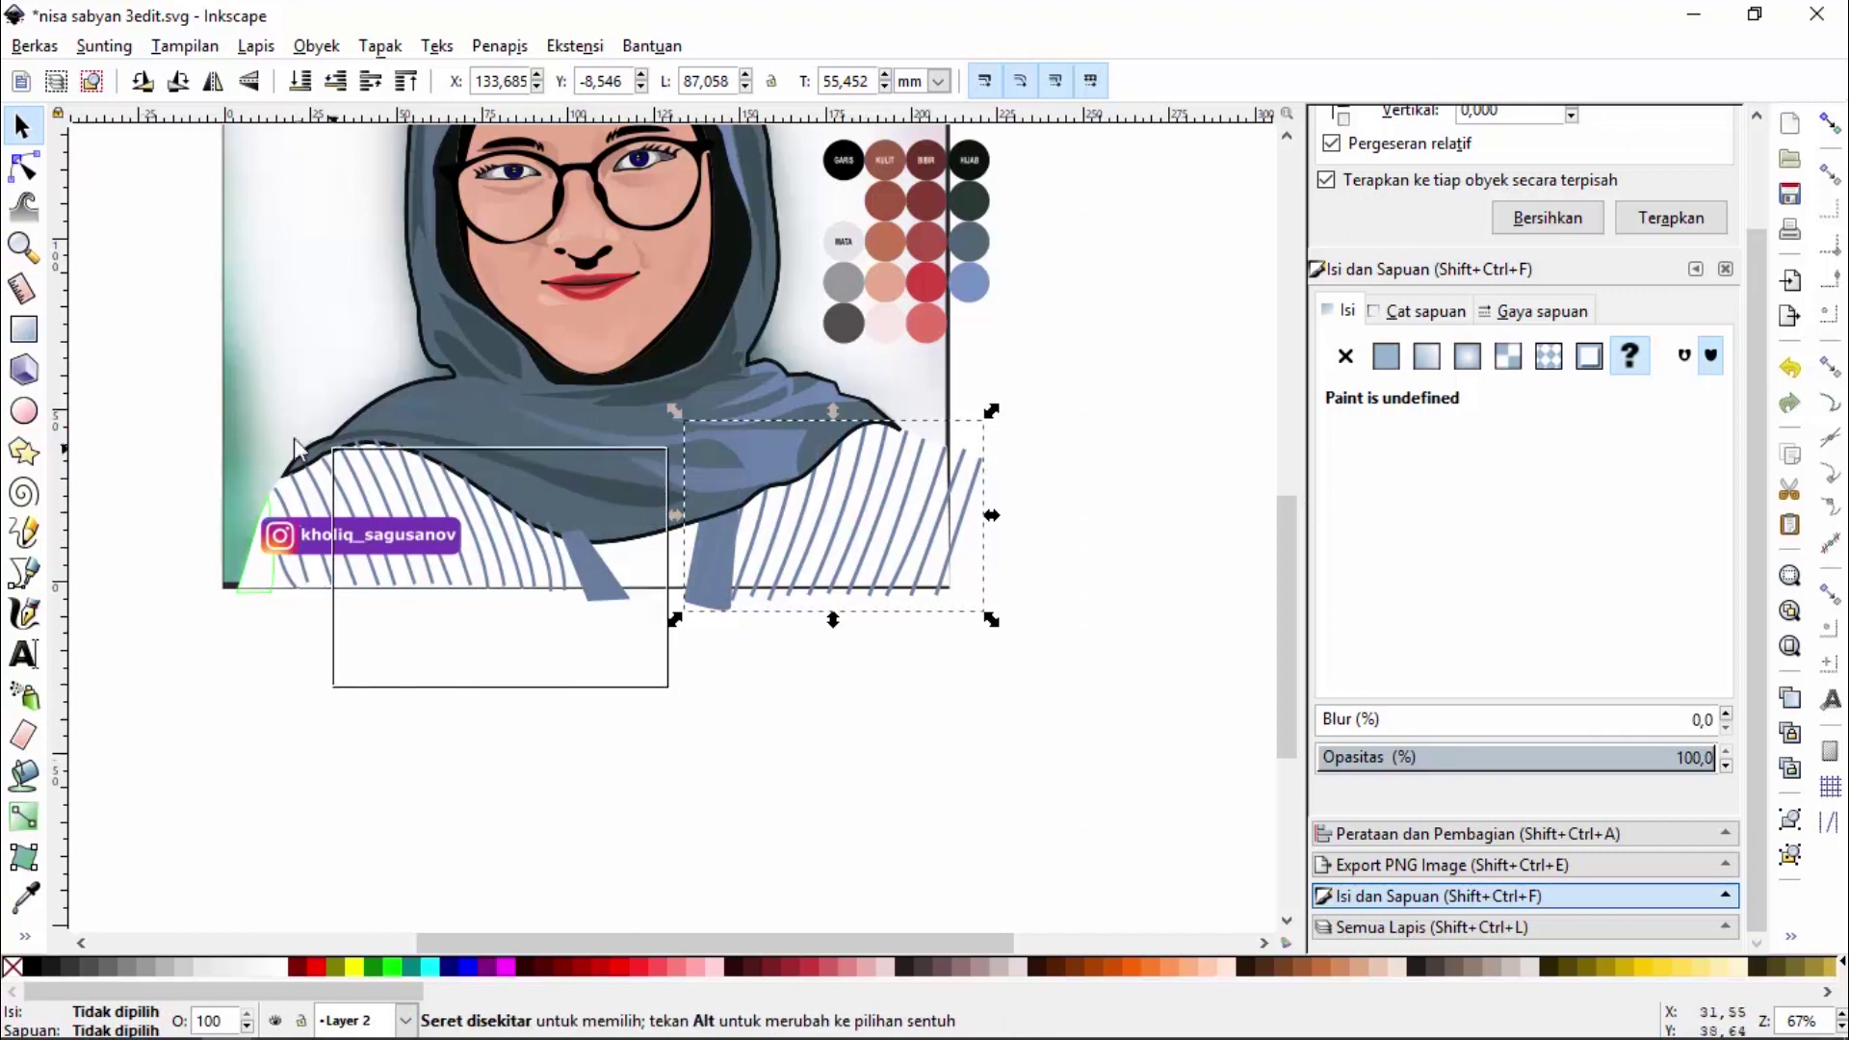
{"action": "left_click", "coordinate": [384, 710]}
{"action": "left_click", "coordinate": [345, 546]}
{"action": "left_click_drag", "start_coordinate": [347, 543], "coordinate": [224, 706]}
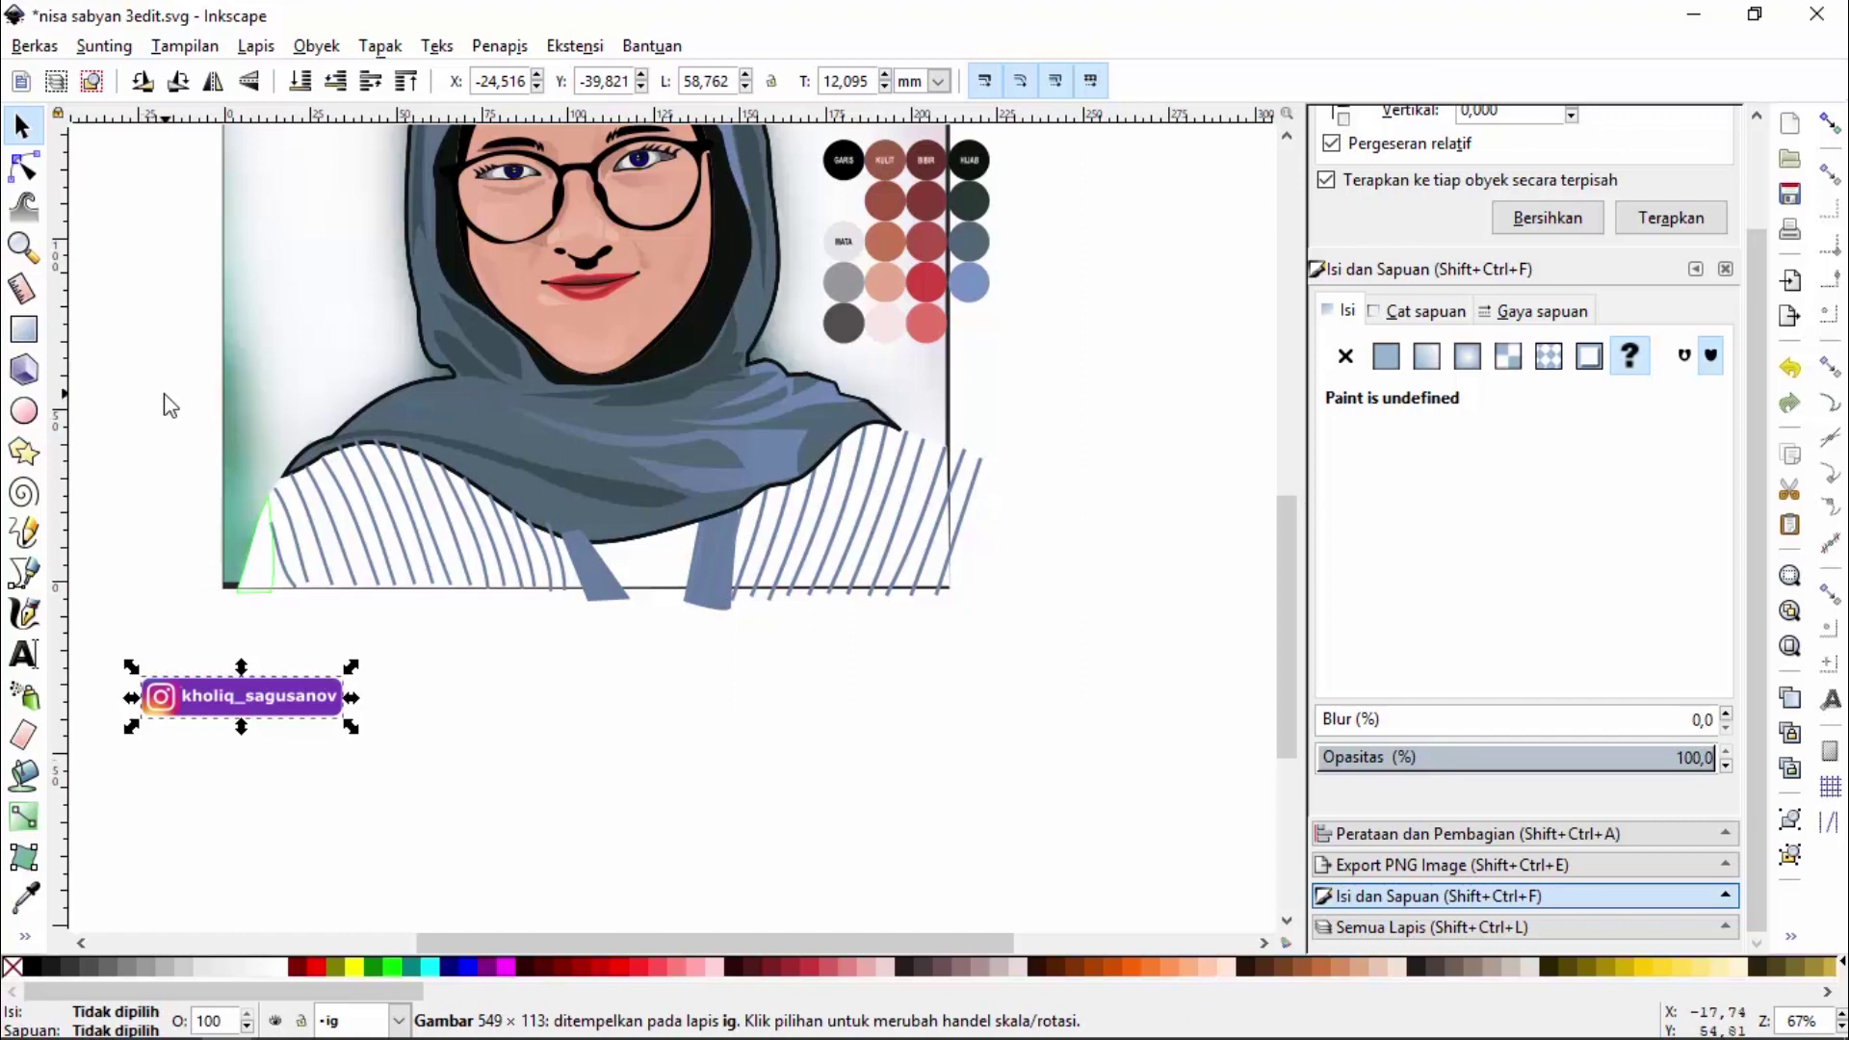
Gather the seventeen left-hand stripes into one group, then select the small lower-left triangle
{"action": "left_click_drag", "start_coordinate": [165, 383], "coordinate": [656, 678]}
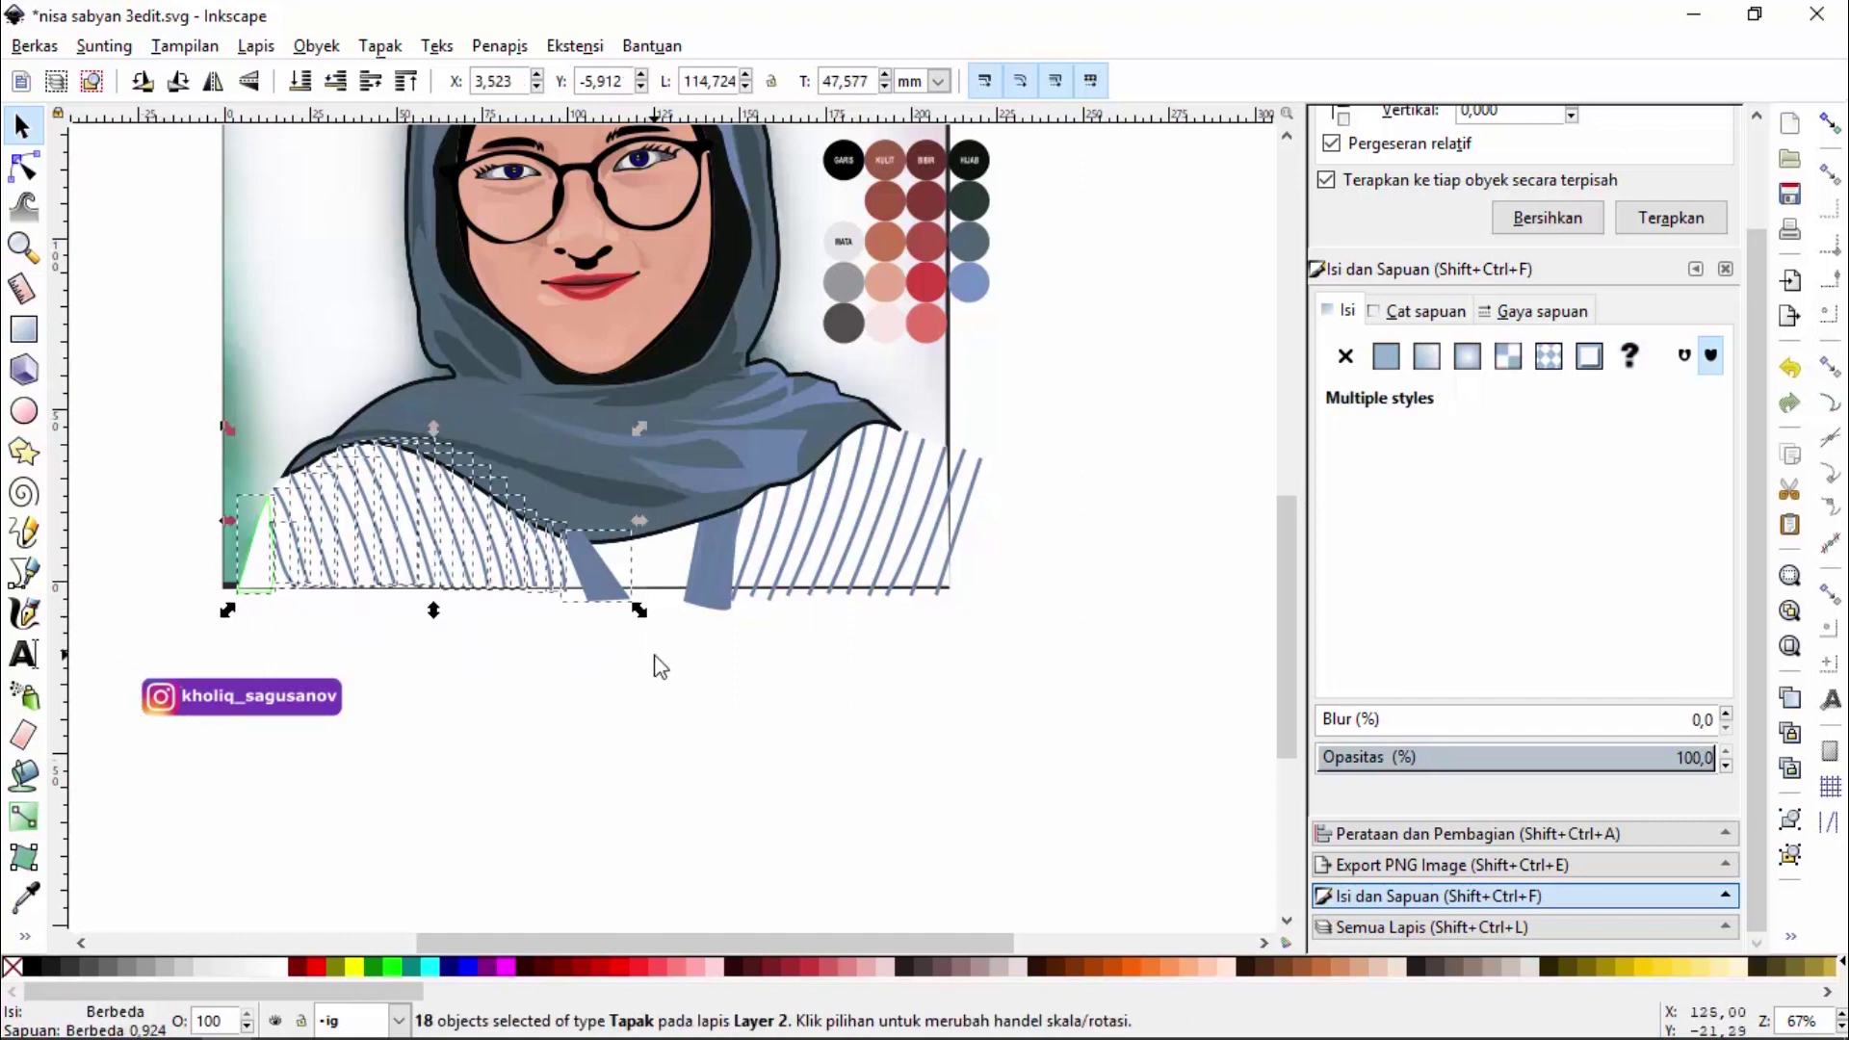
{"action": "left_click", "coordinate": [298, 585]}
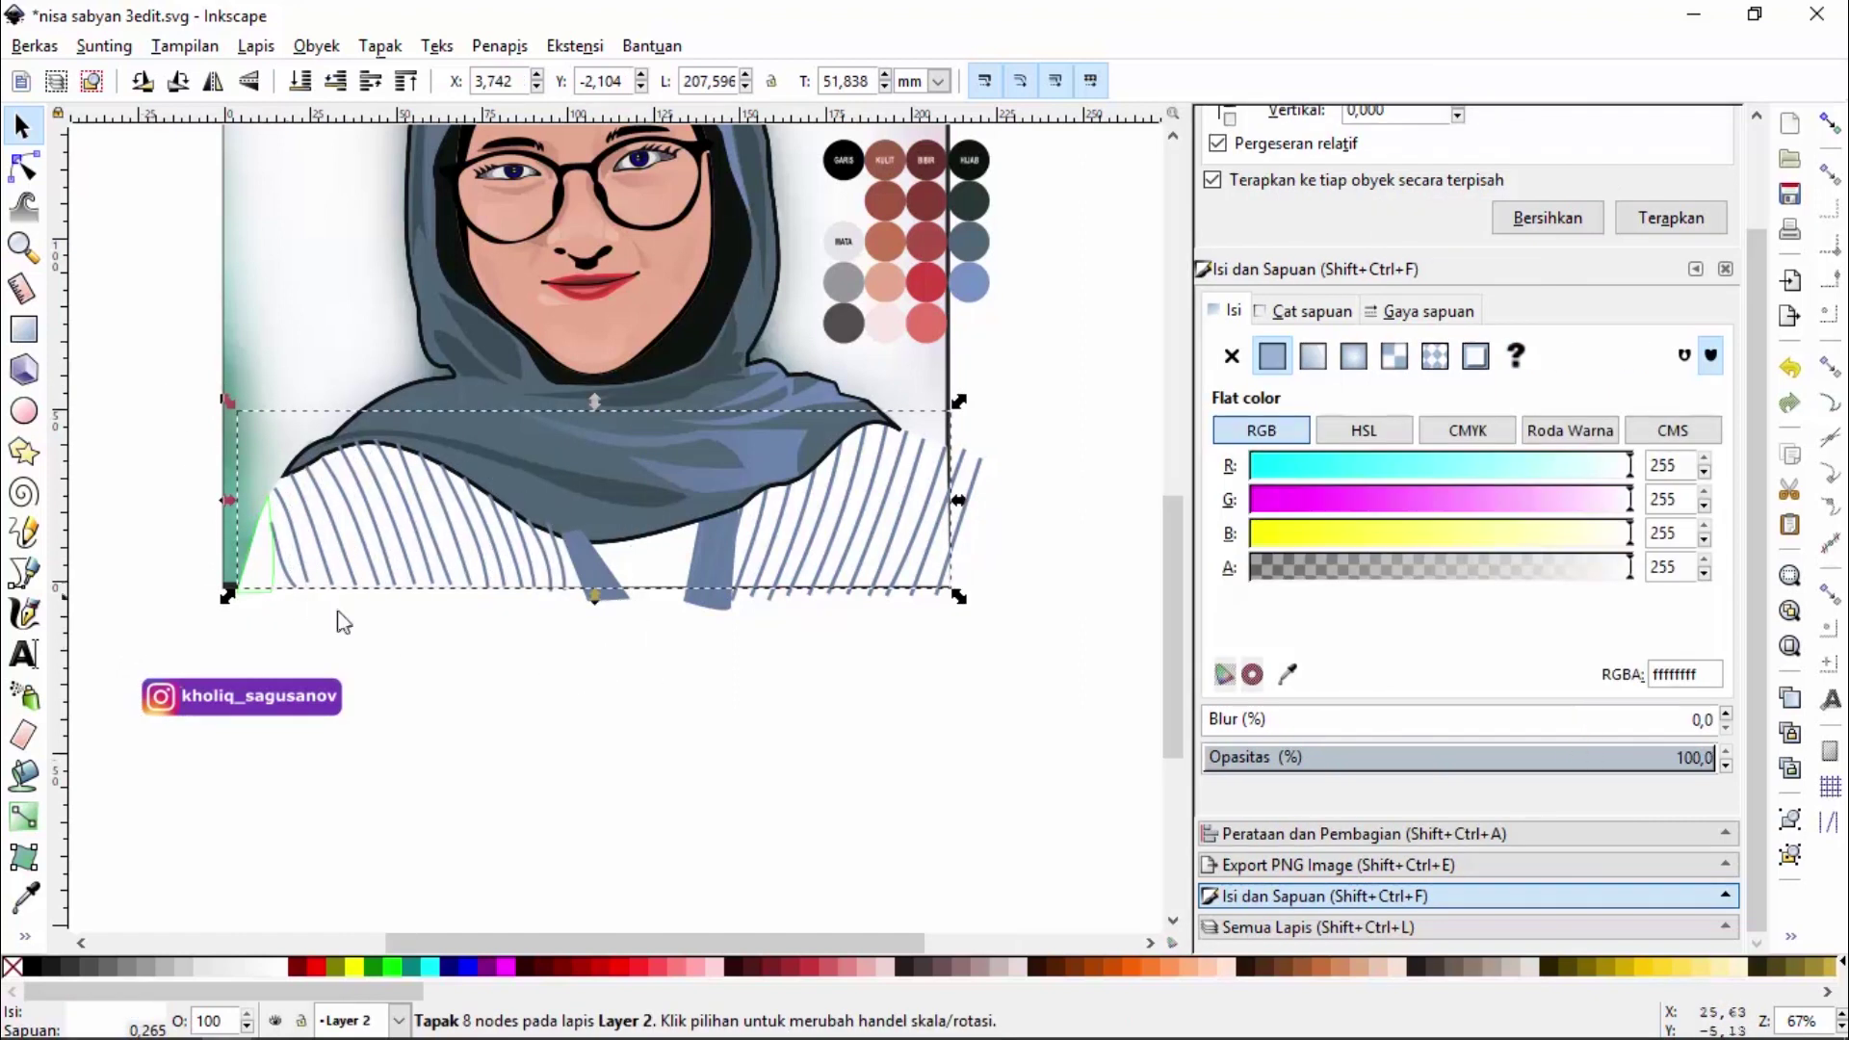
{"action": "left_click", "coordinate": [479, 680]}
{"action": "left_click_drag", "start_coordinate": [650, 647], "coordinate": [252, 416]}
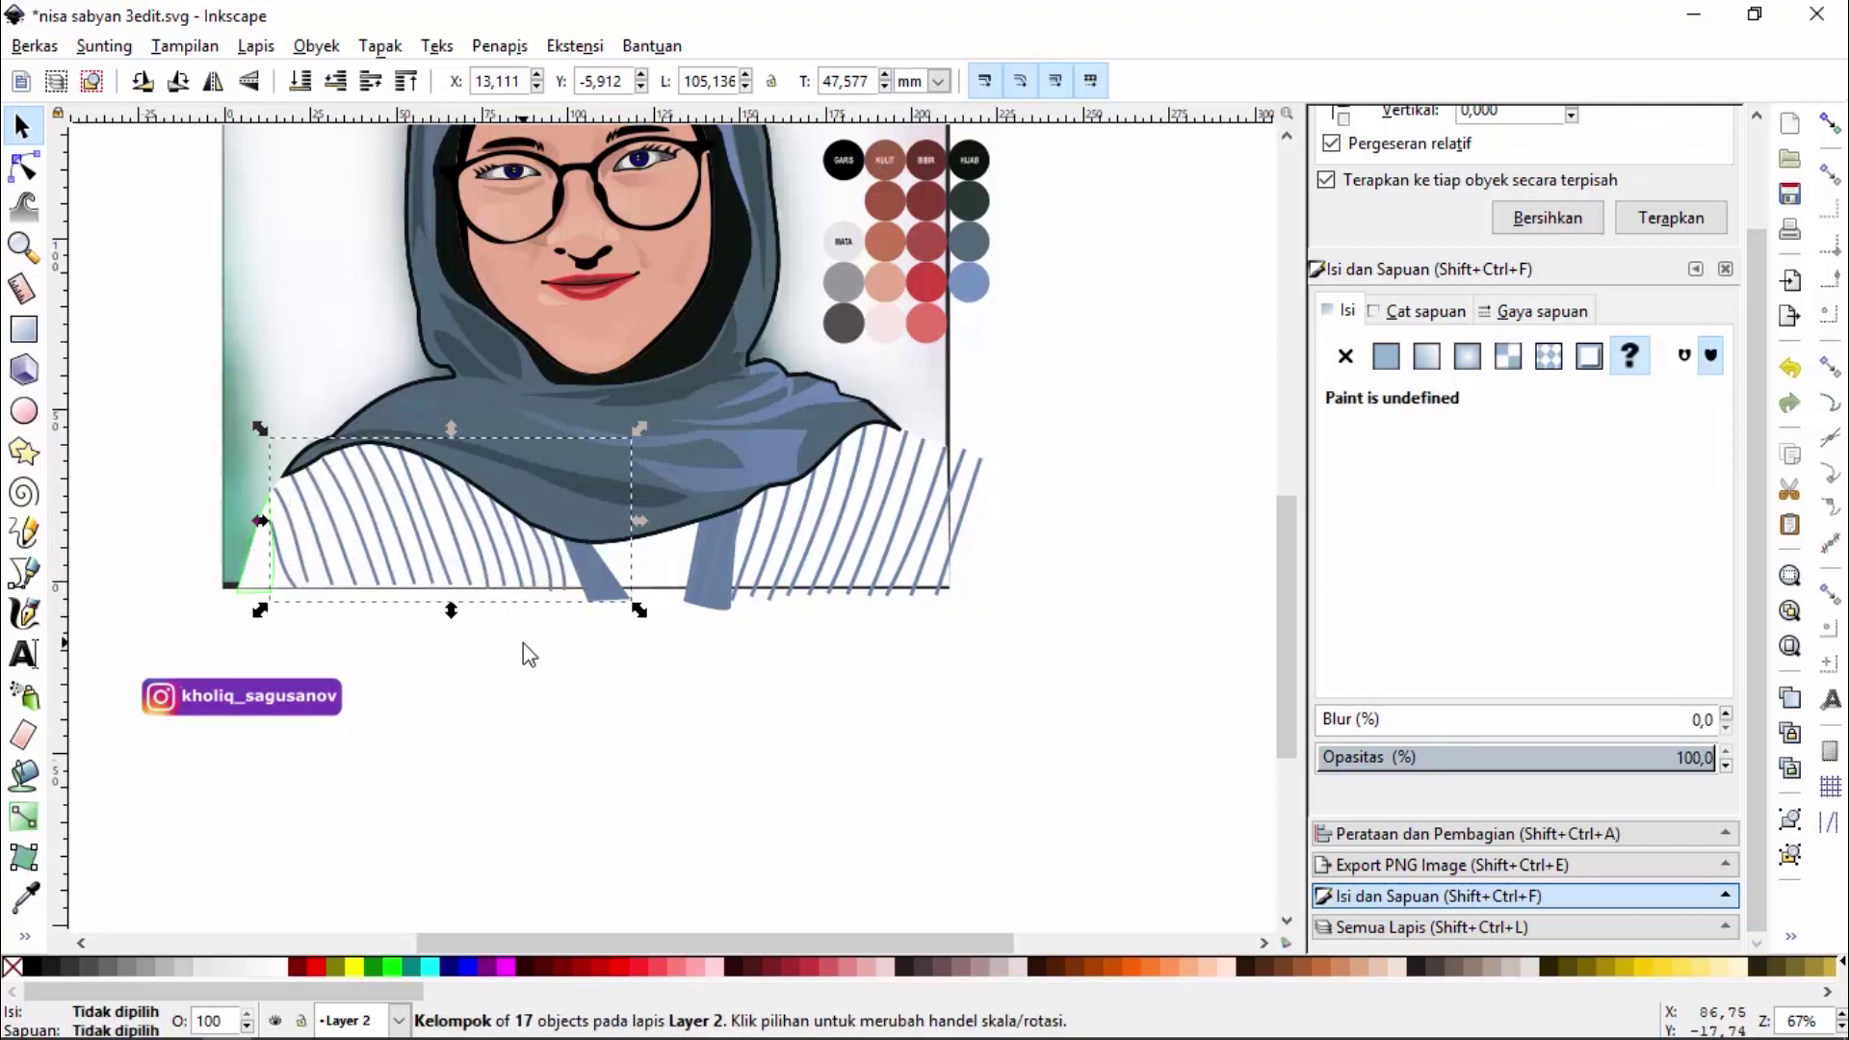
{"action": "left_click", "coordinate": [252, 570], "text": "ctrl"}
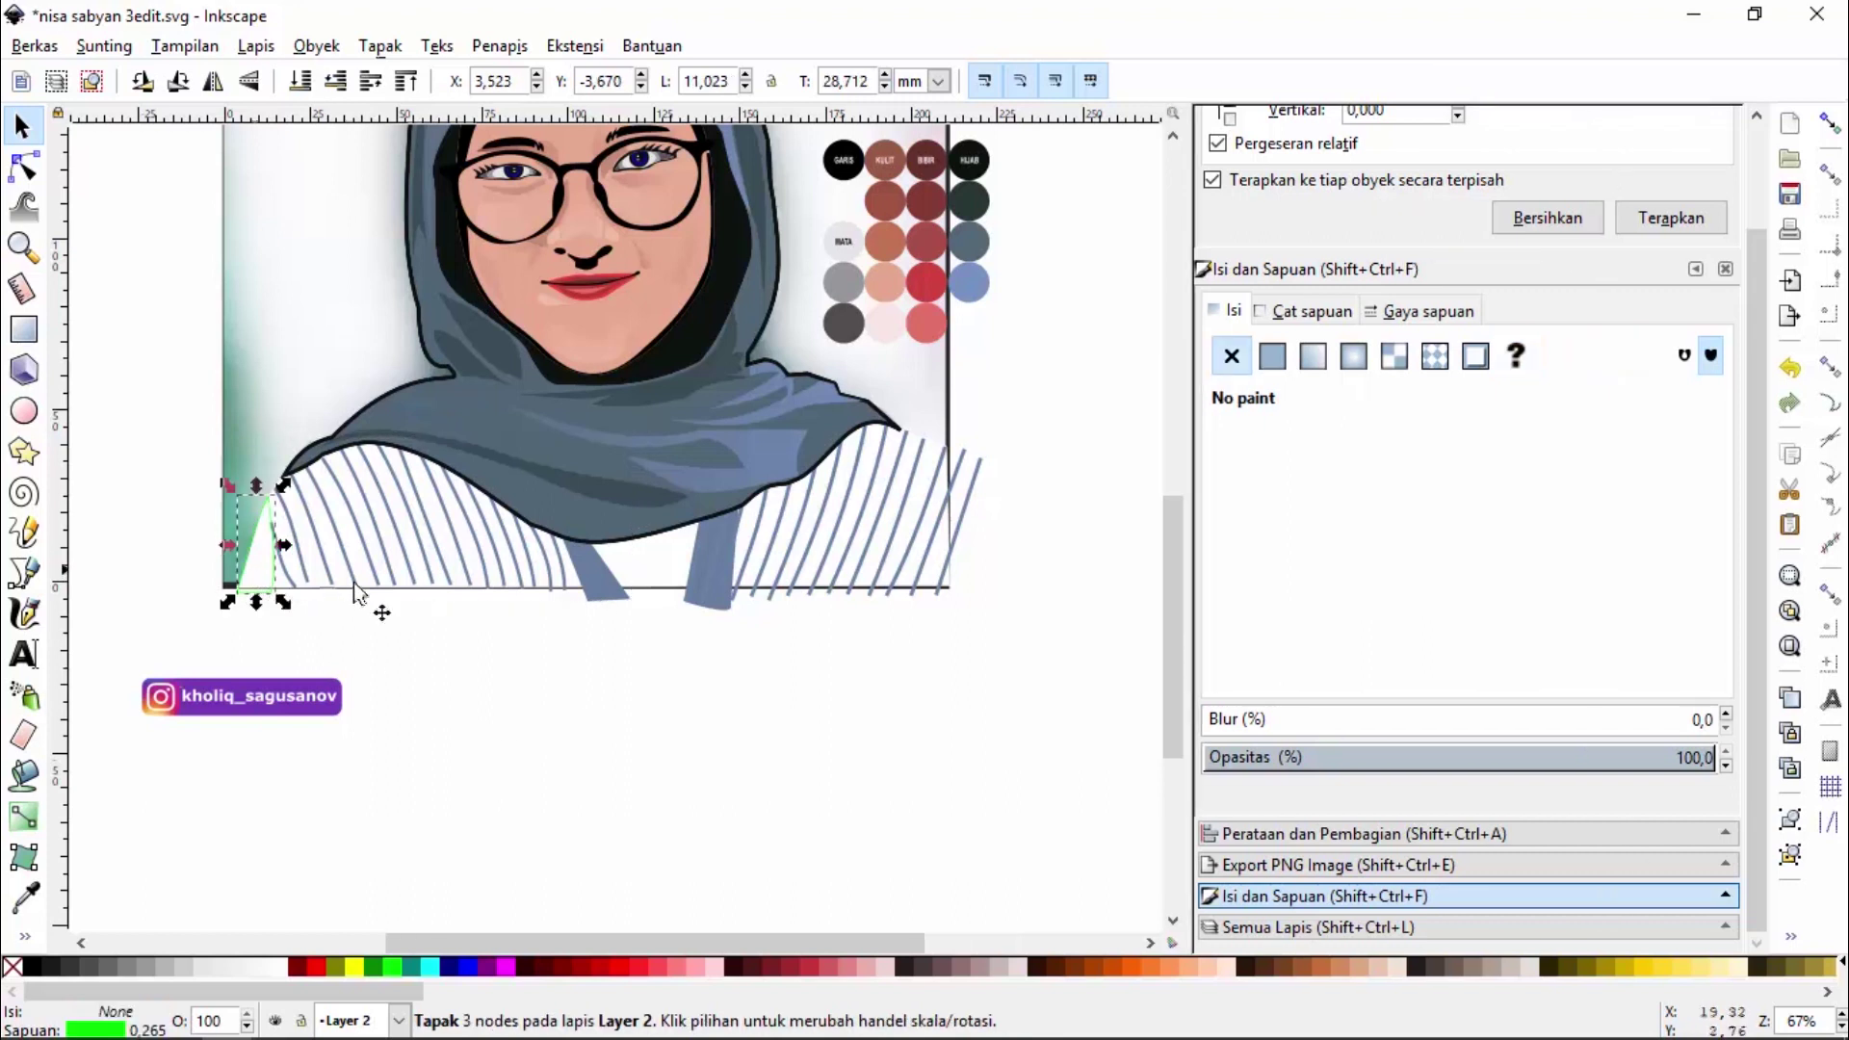
{"action": "left_click", "coordinate": [1272, 356]}
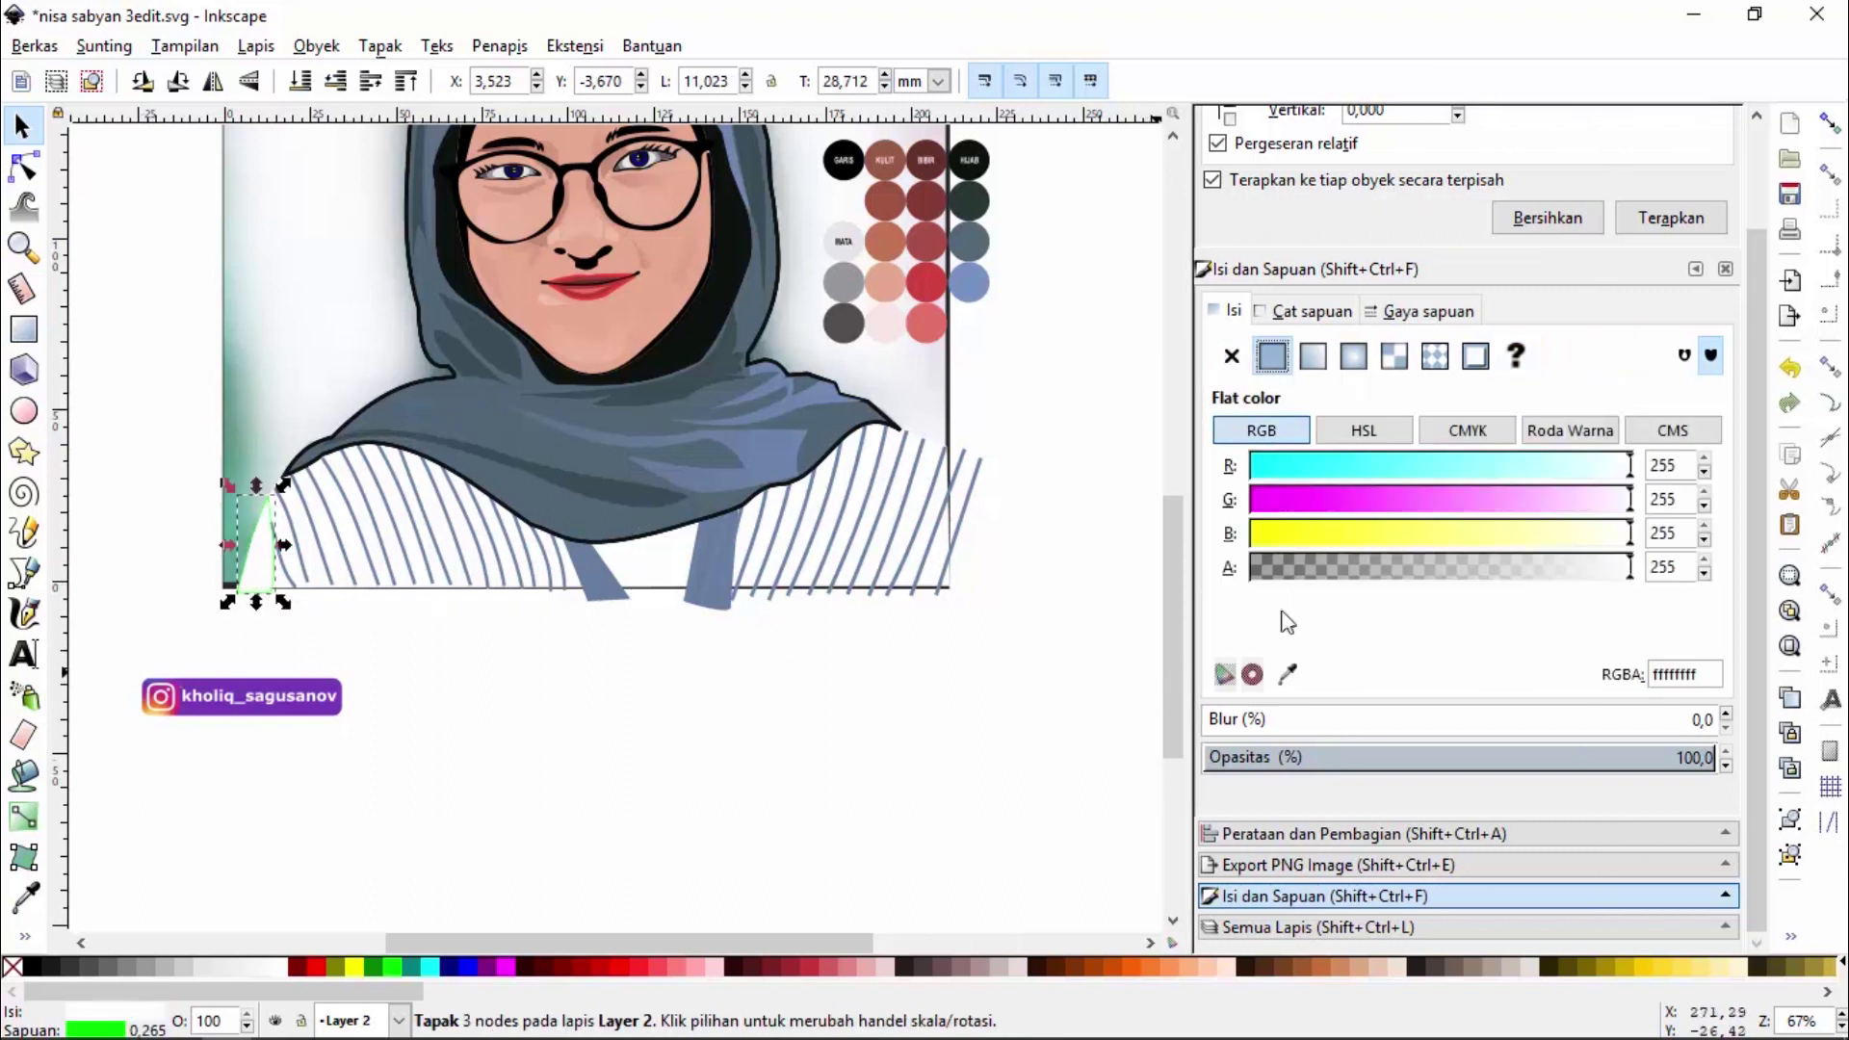
{"action": "left_click", "coordinate": [1286, 674]}
{"action": "left_click", "coordinate": [569, 503]}
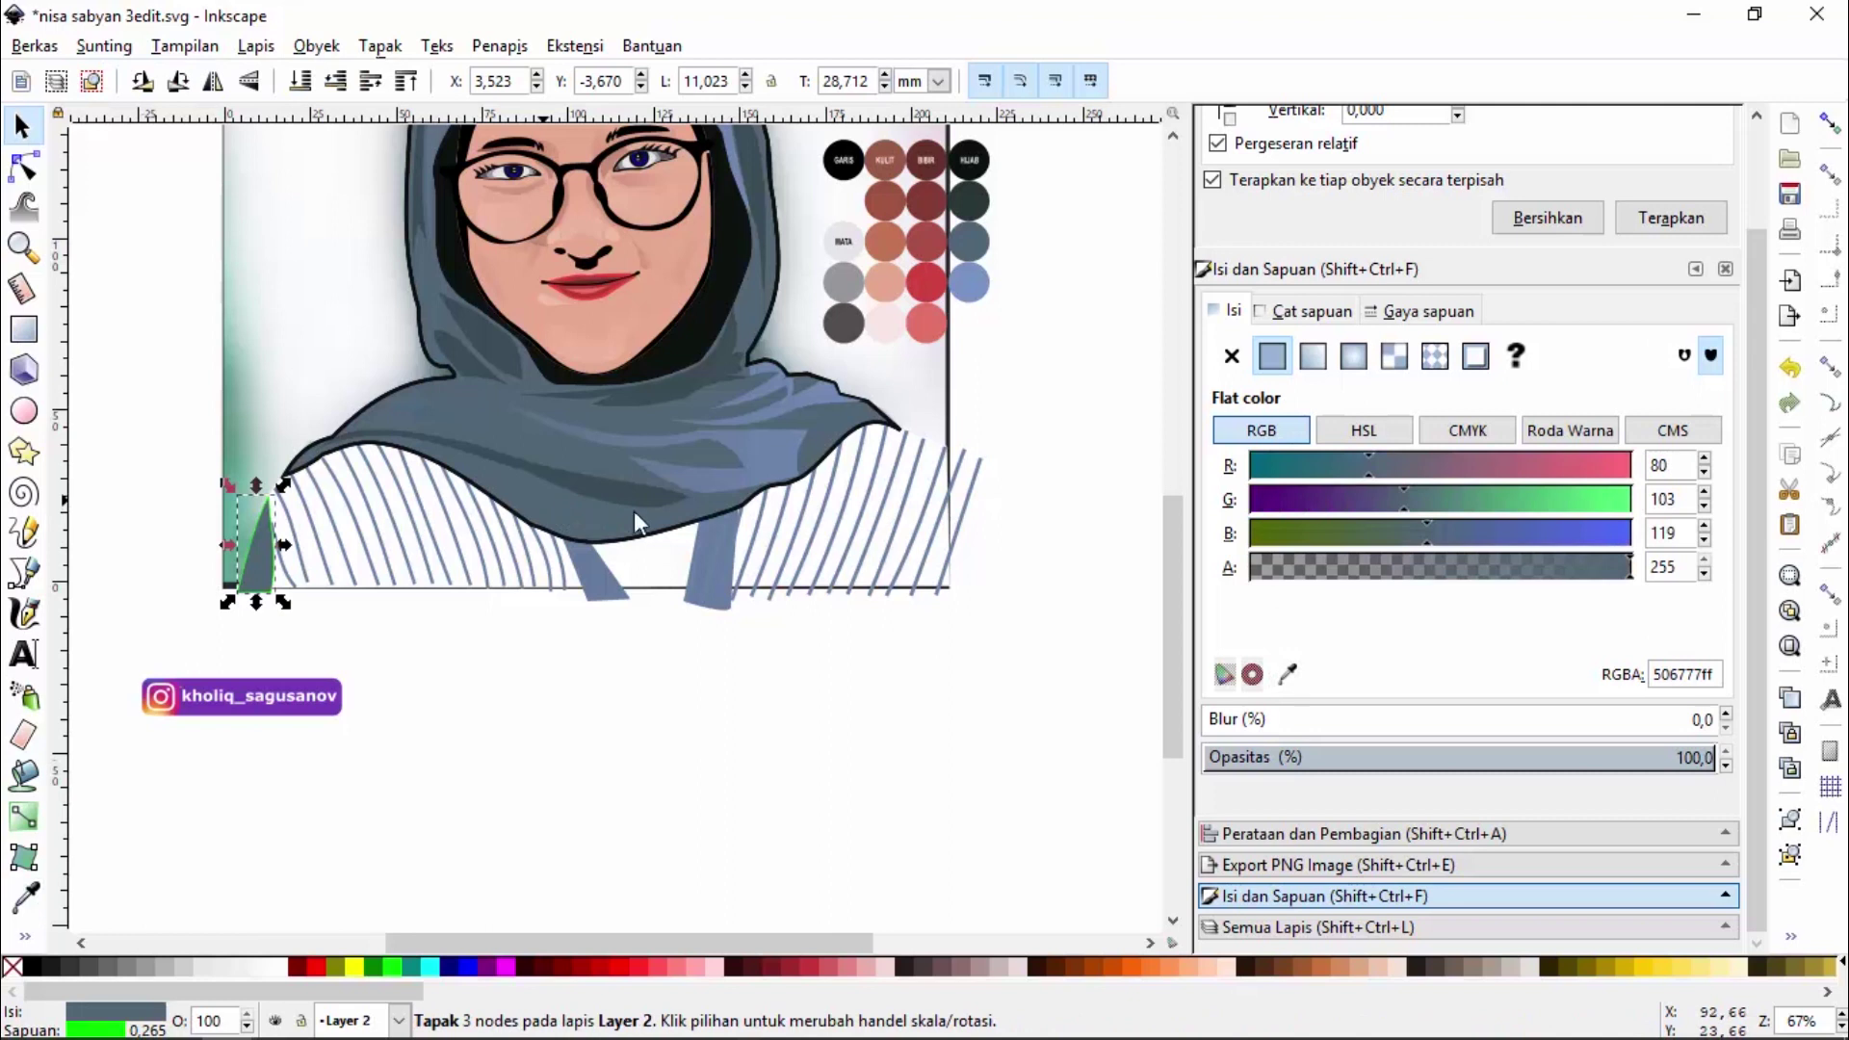
{"action": "left_click", "coordinate": [1310, 313]}
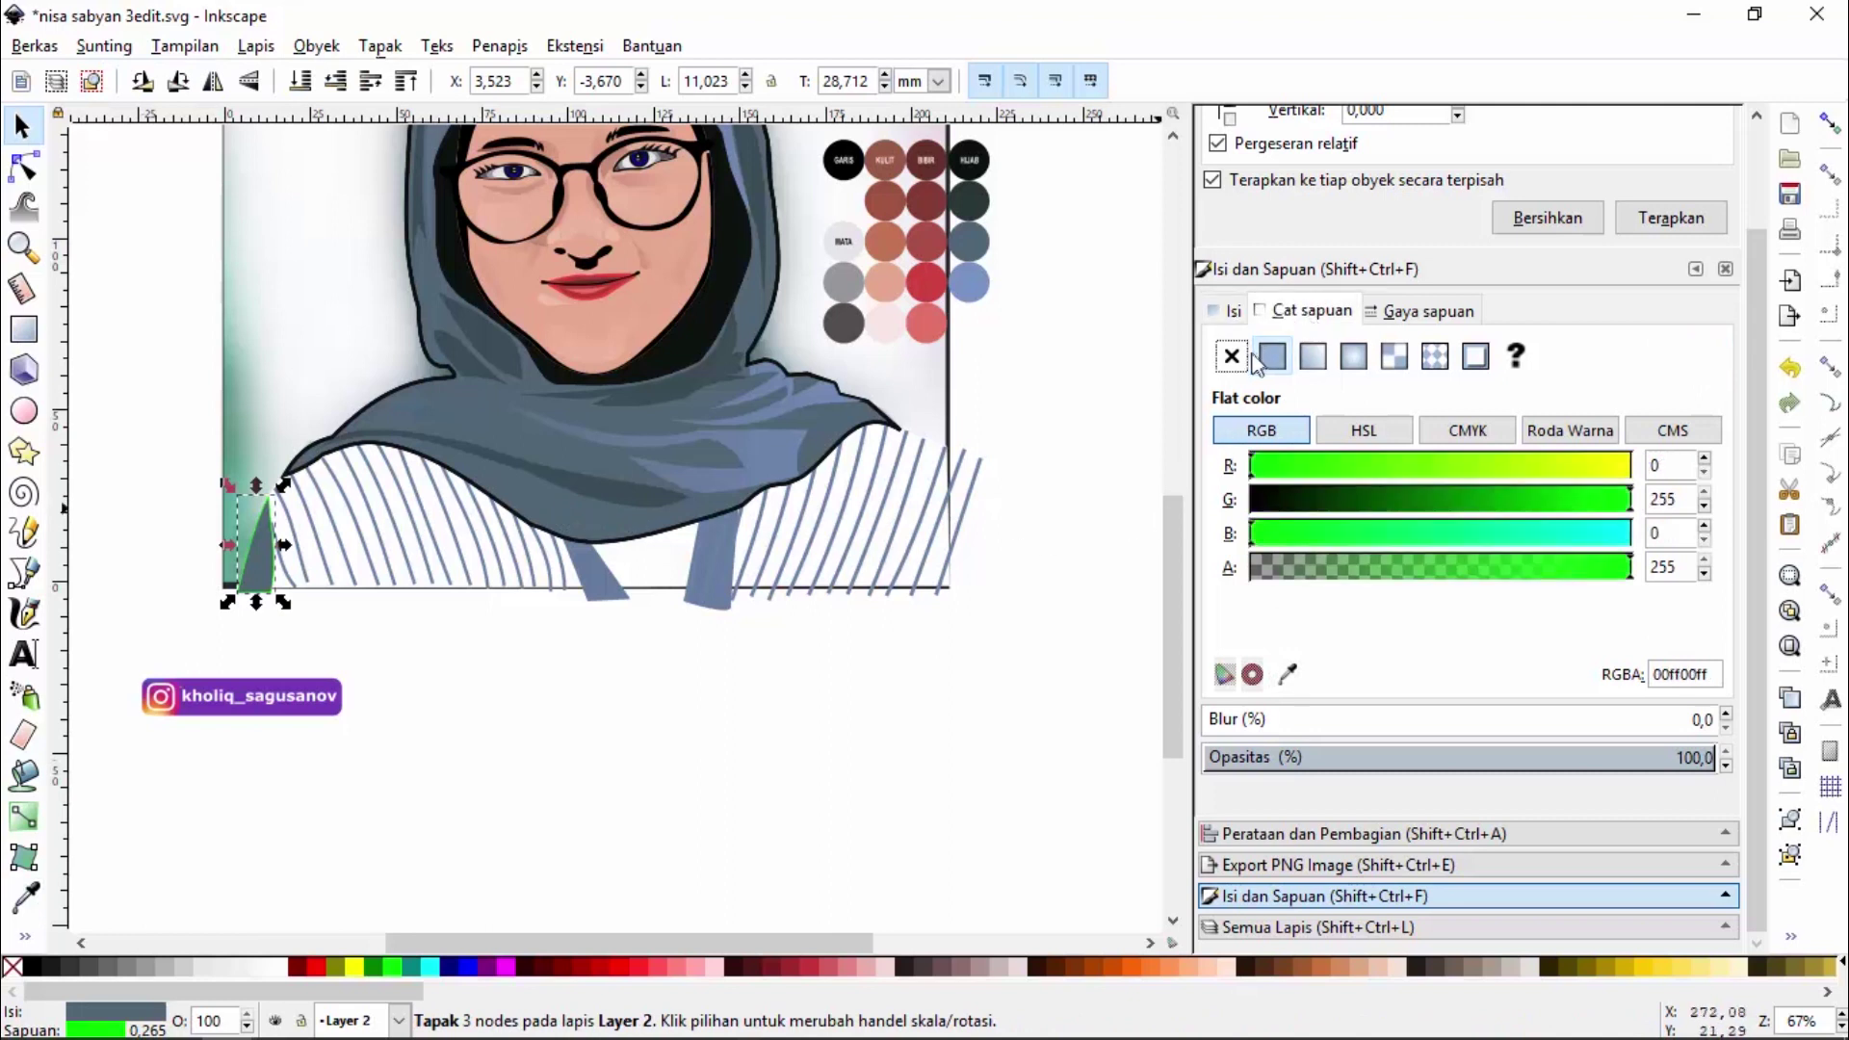
{"action": "left_click", "coordinate": [1290, 673]}
{"action": "left_click", "coordinate": [730, 305]}
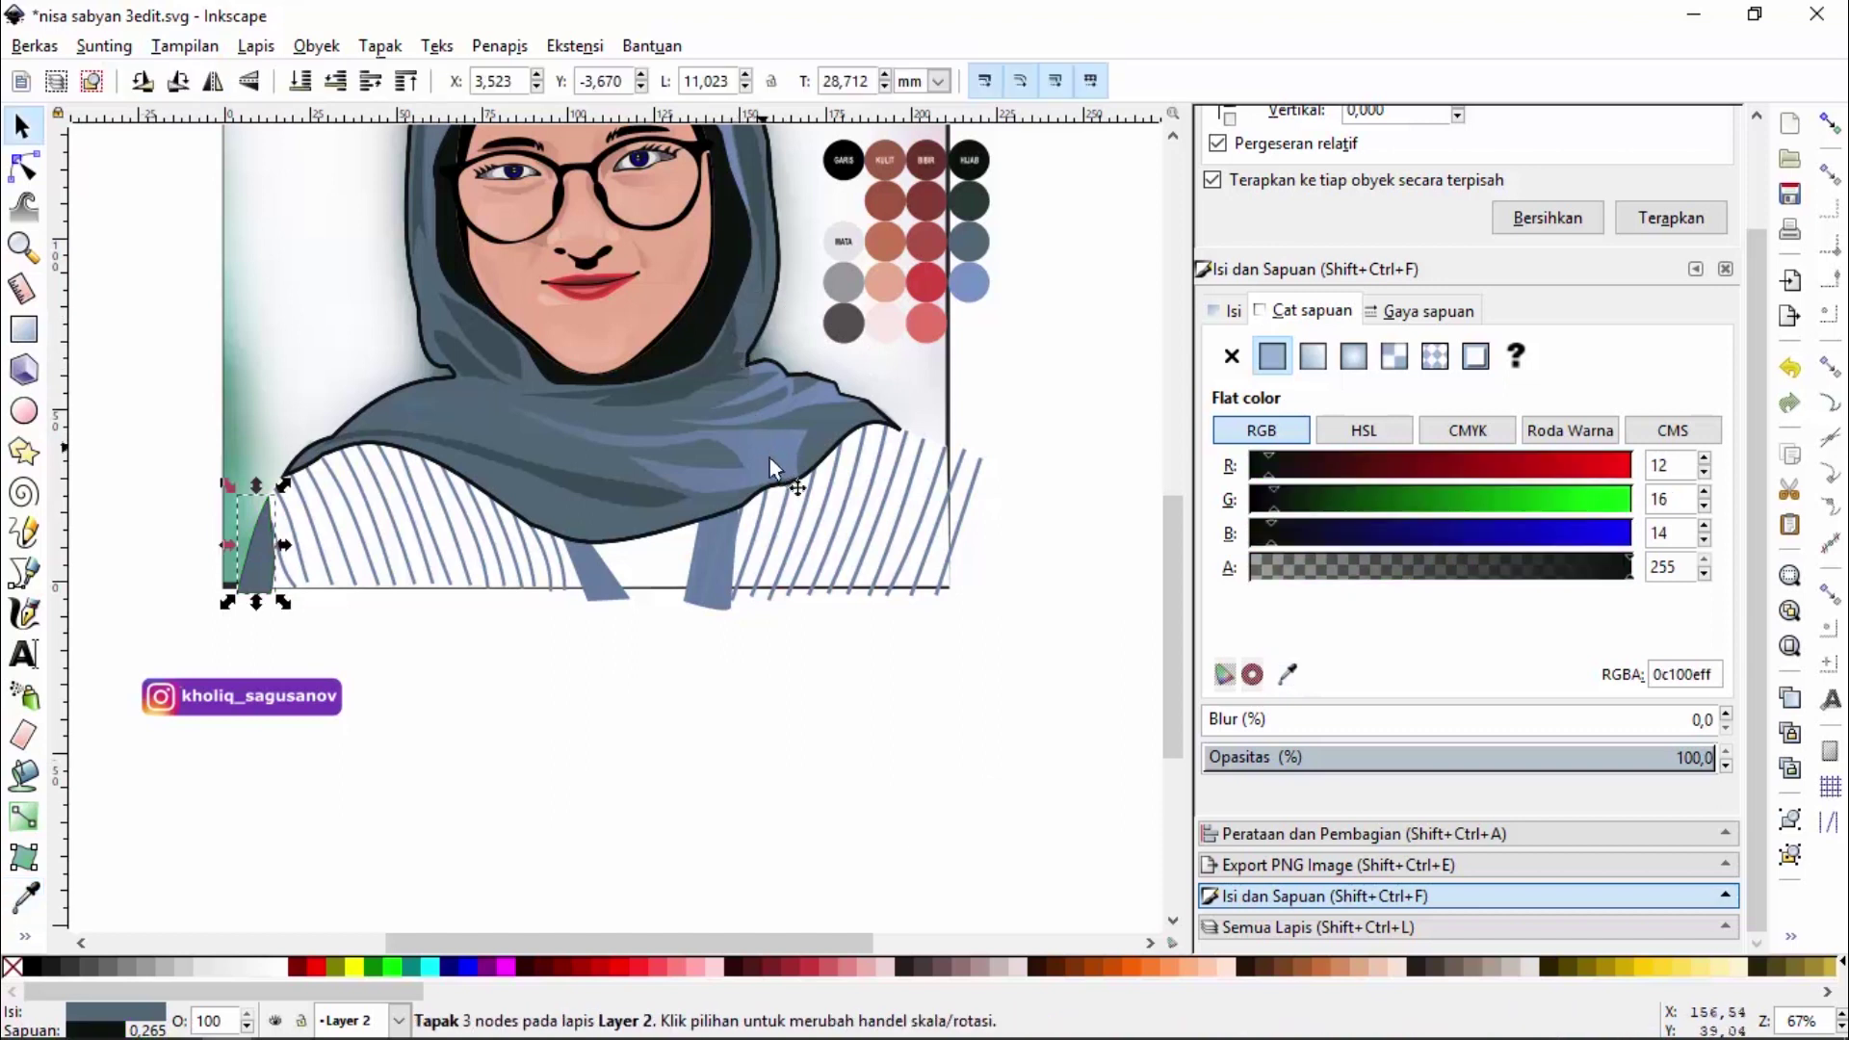
{"action": "left_click", "coordinate": [1231, 356]}
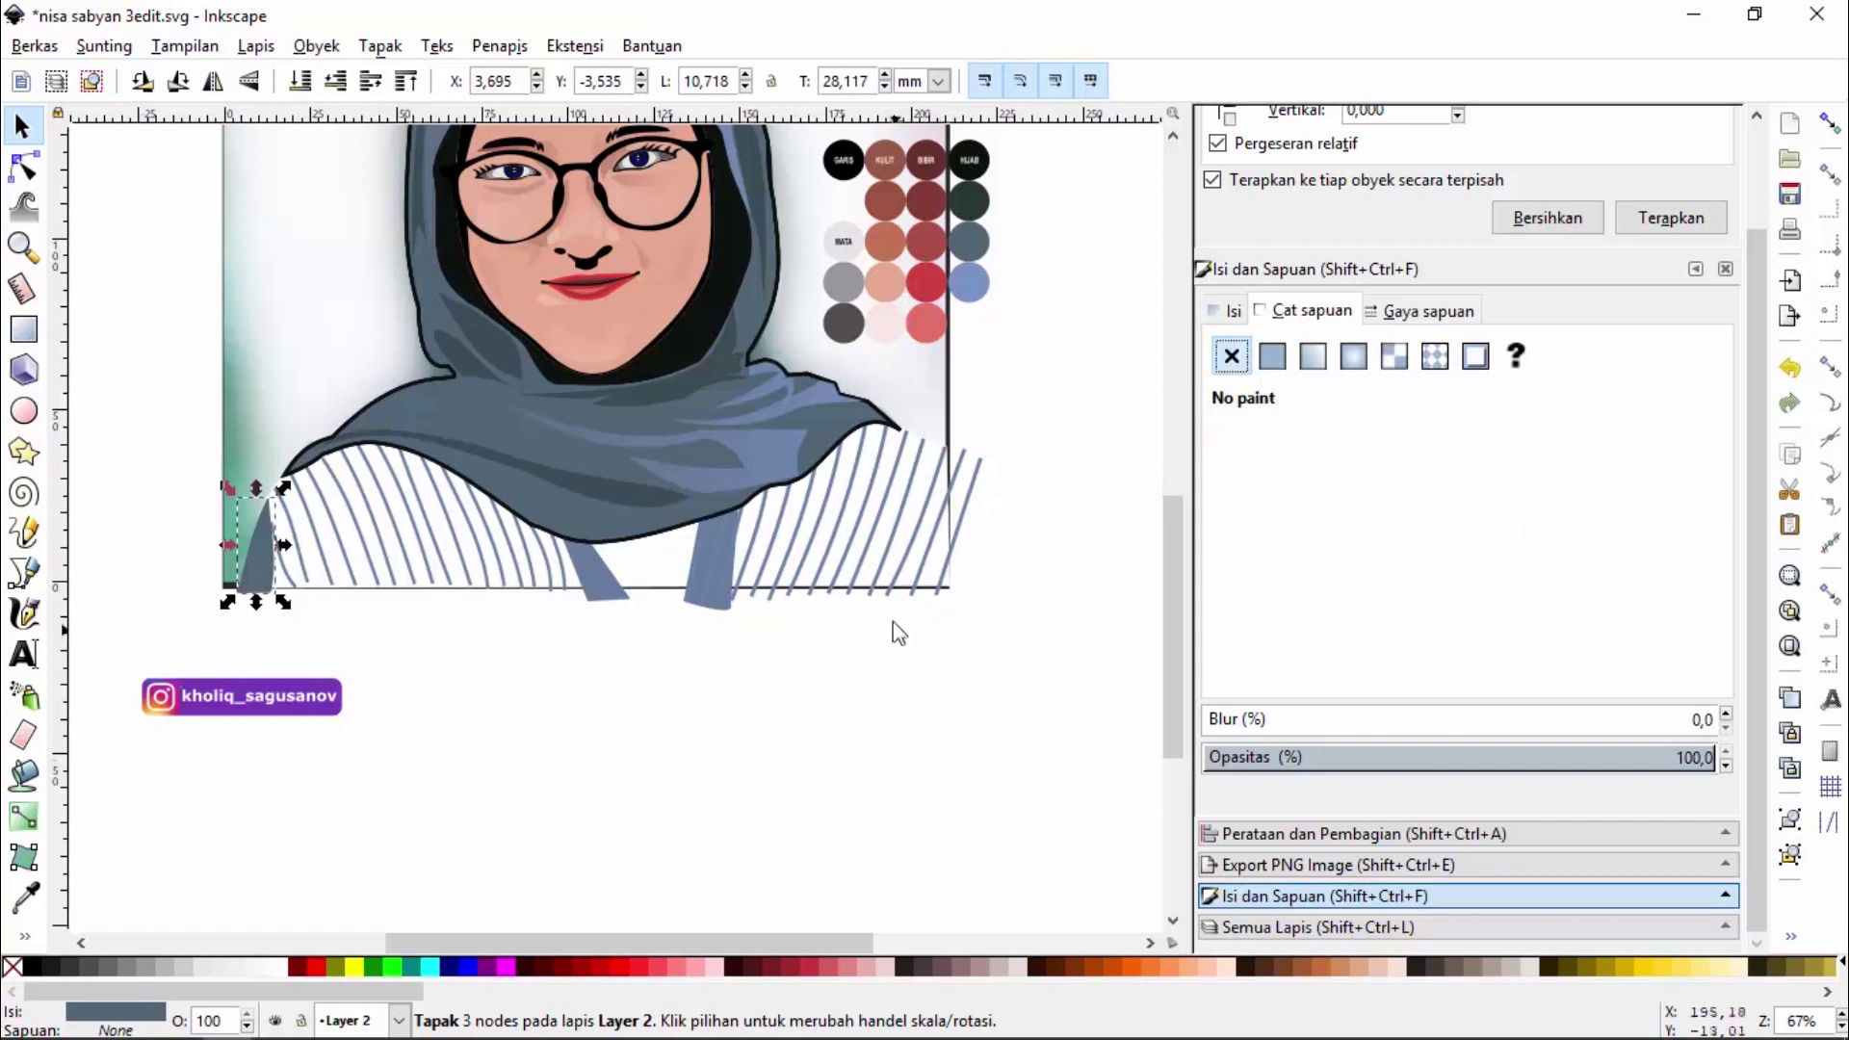
Give the striped top's shape a near-black 0c100e outline, trying different stroke widths
{"action": "left_click", "coordinate": [667, 565]}
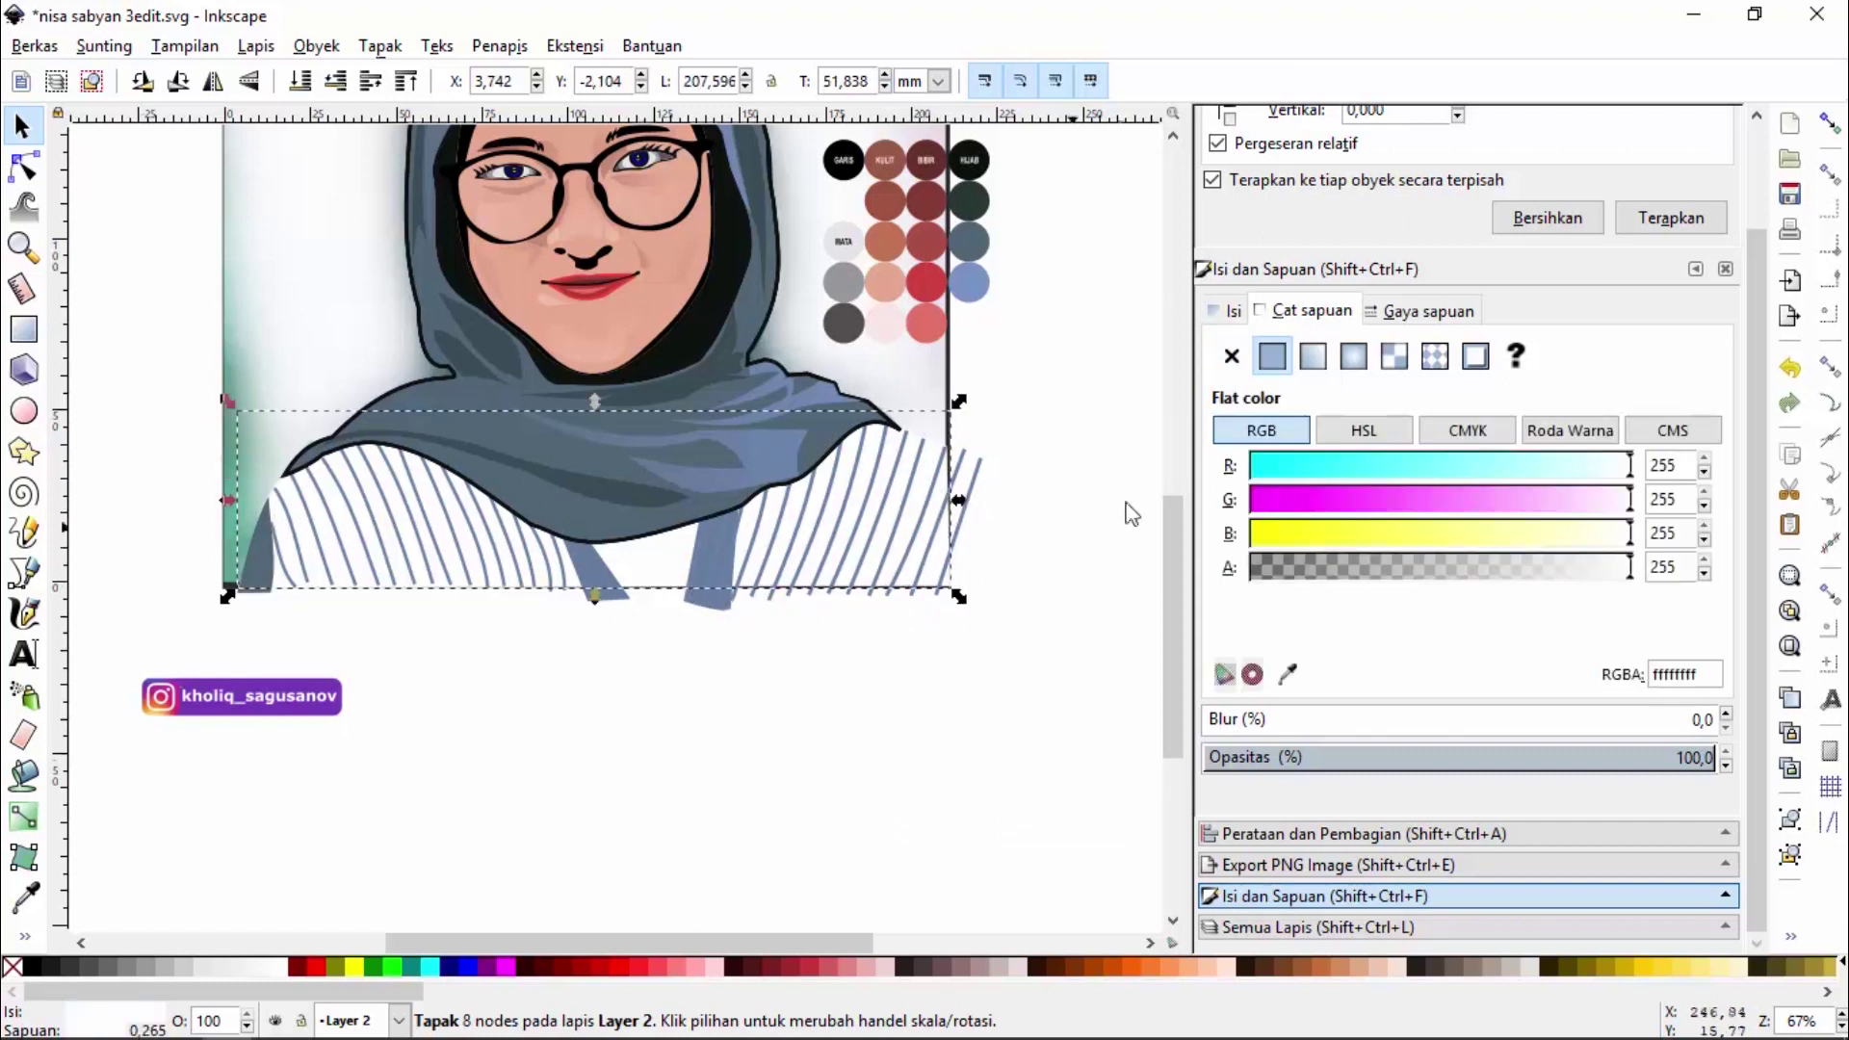
{"action": "left_click", "coordinate": [1429, 310]}
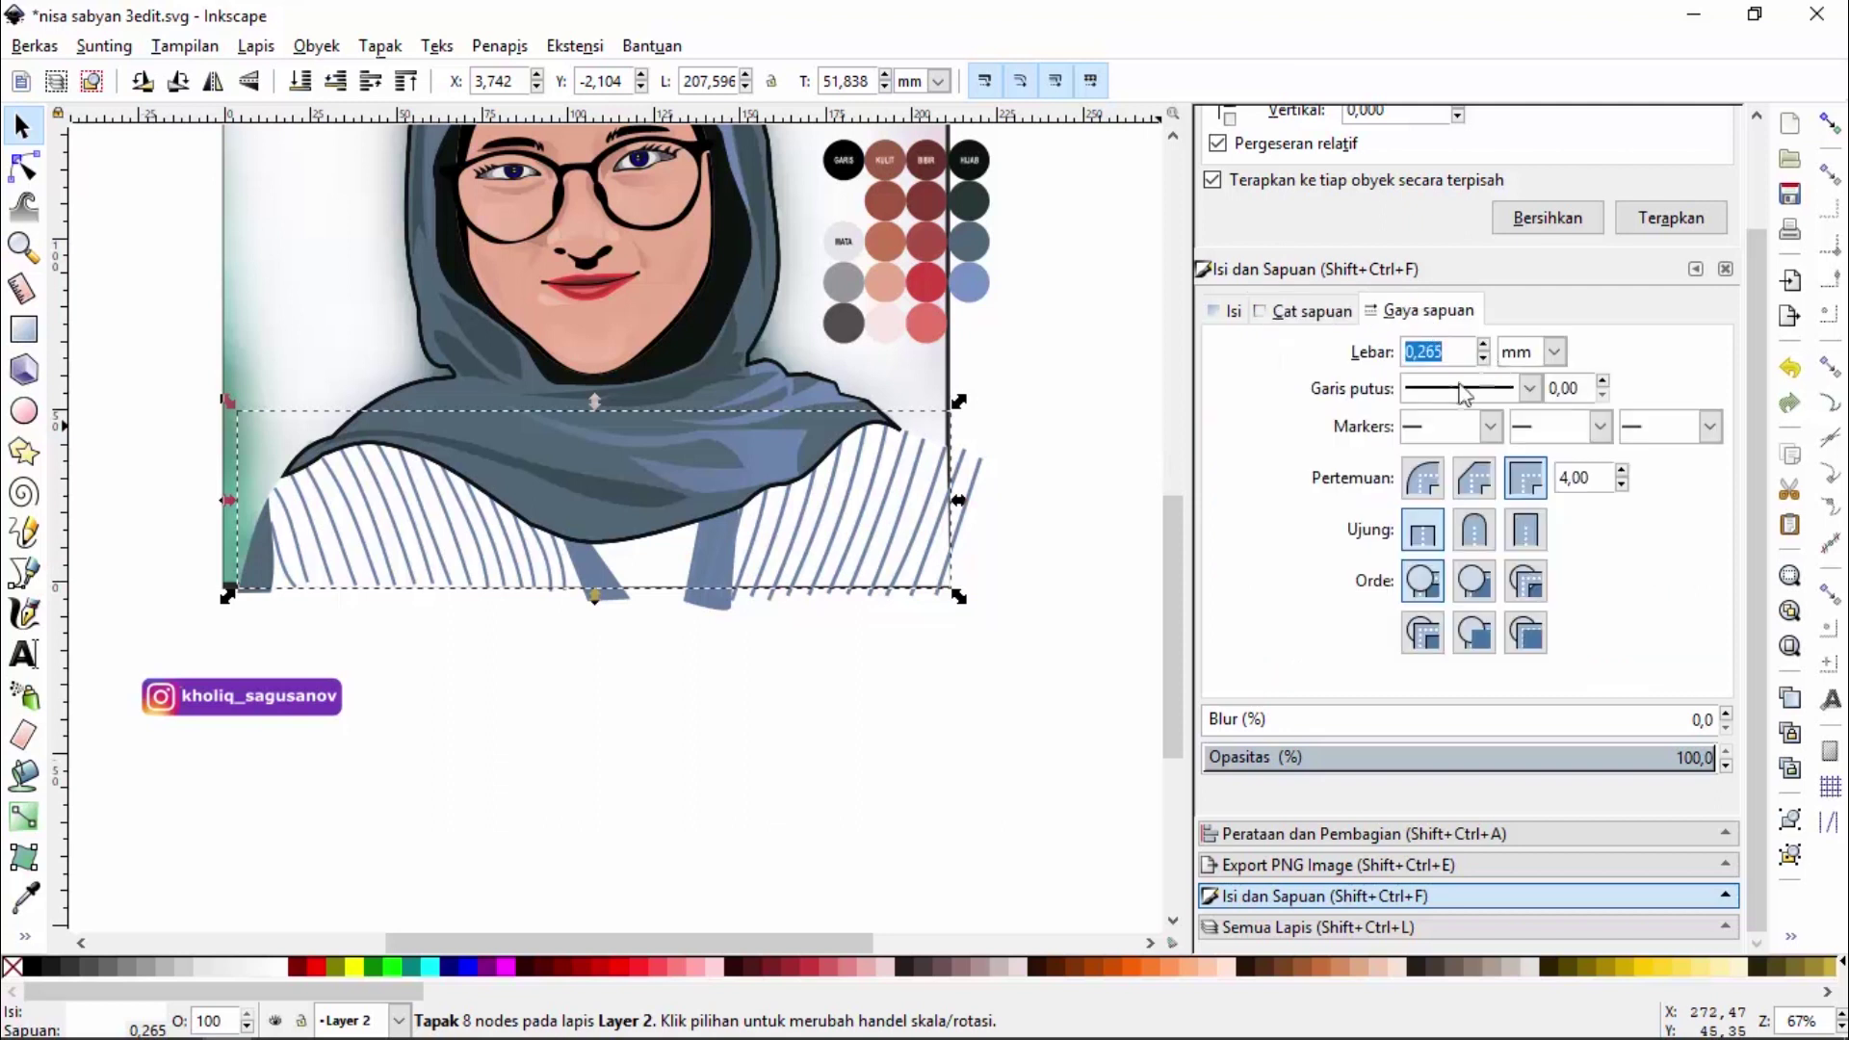
{"action": "left_click", "coordinate": [1484, 346]}
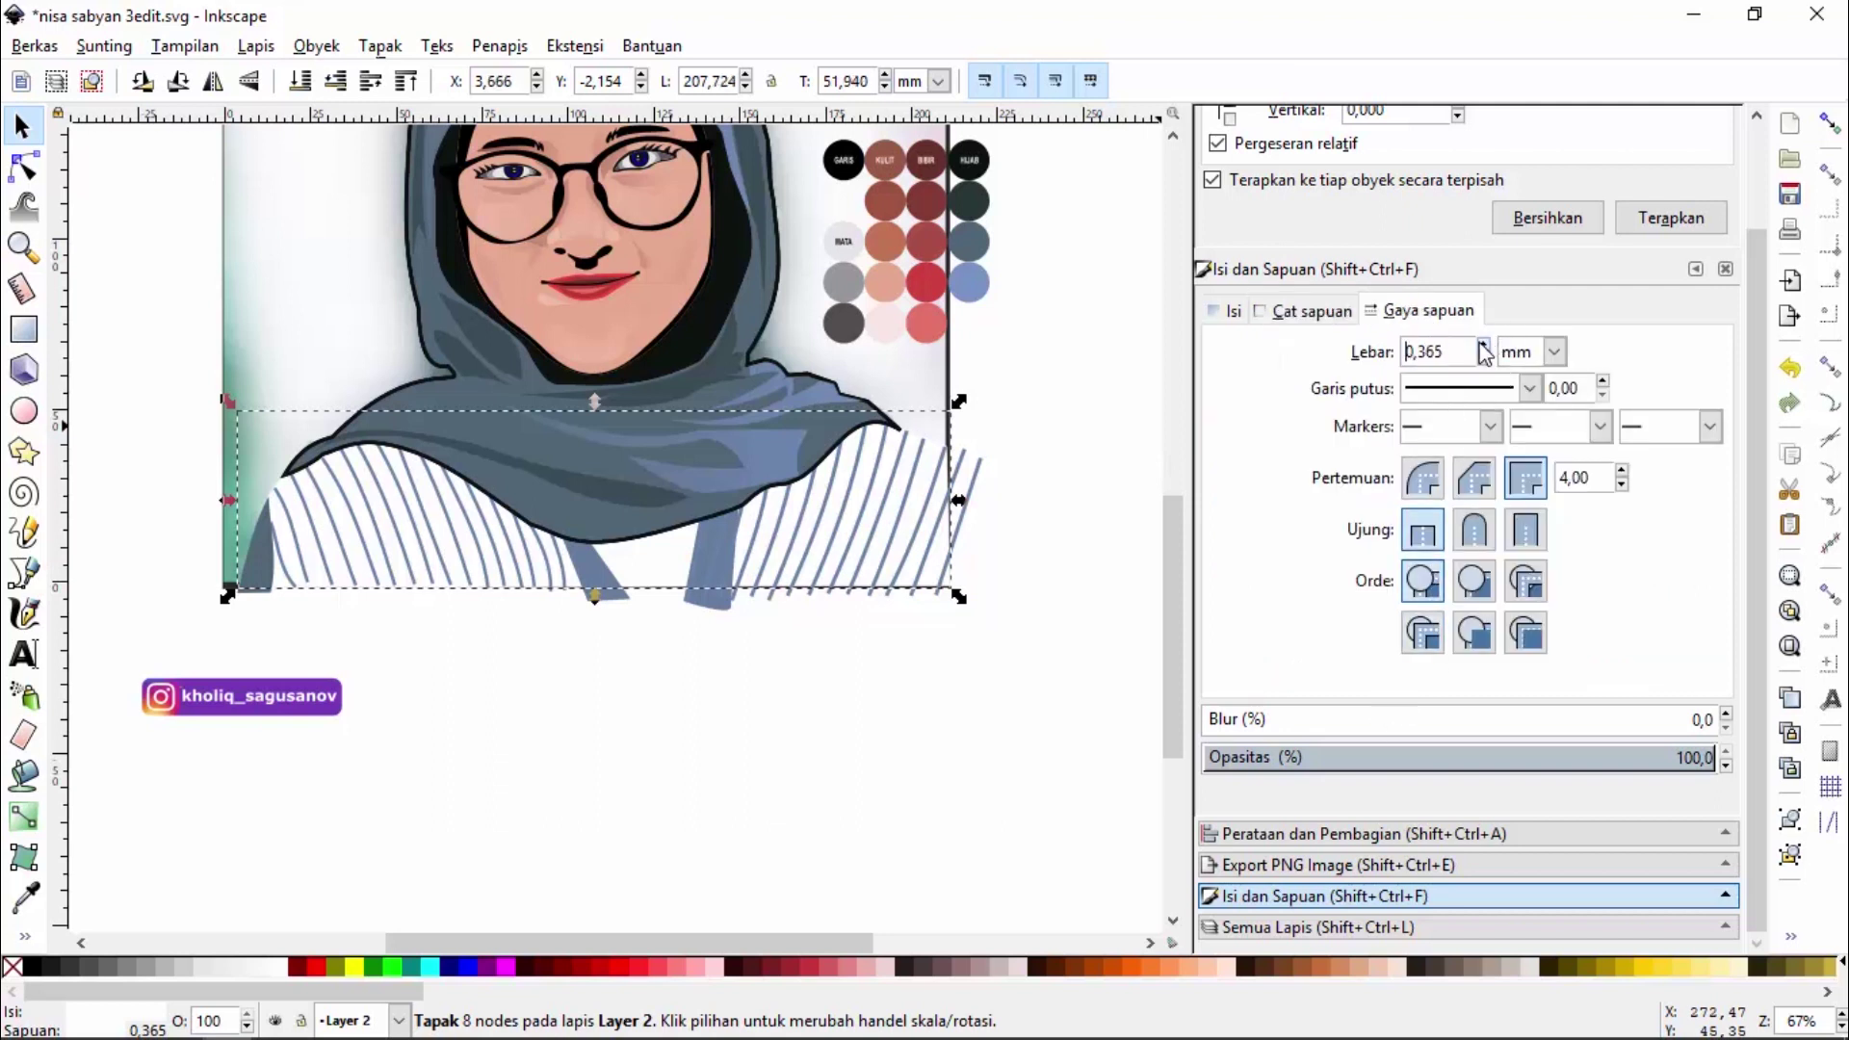
{"action": "left_click", "coordinate": [1484, 347]}
{"action": "left_click", "coordinate": [1484, 347]}
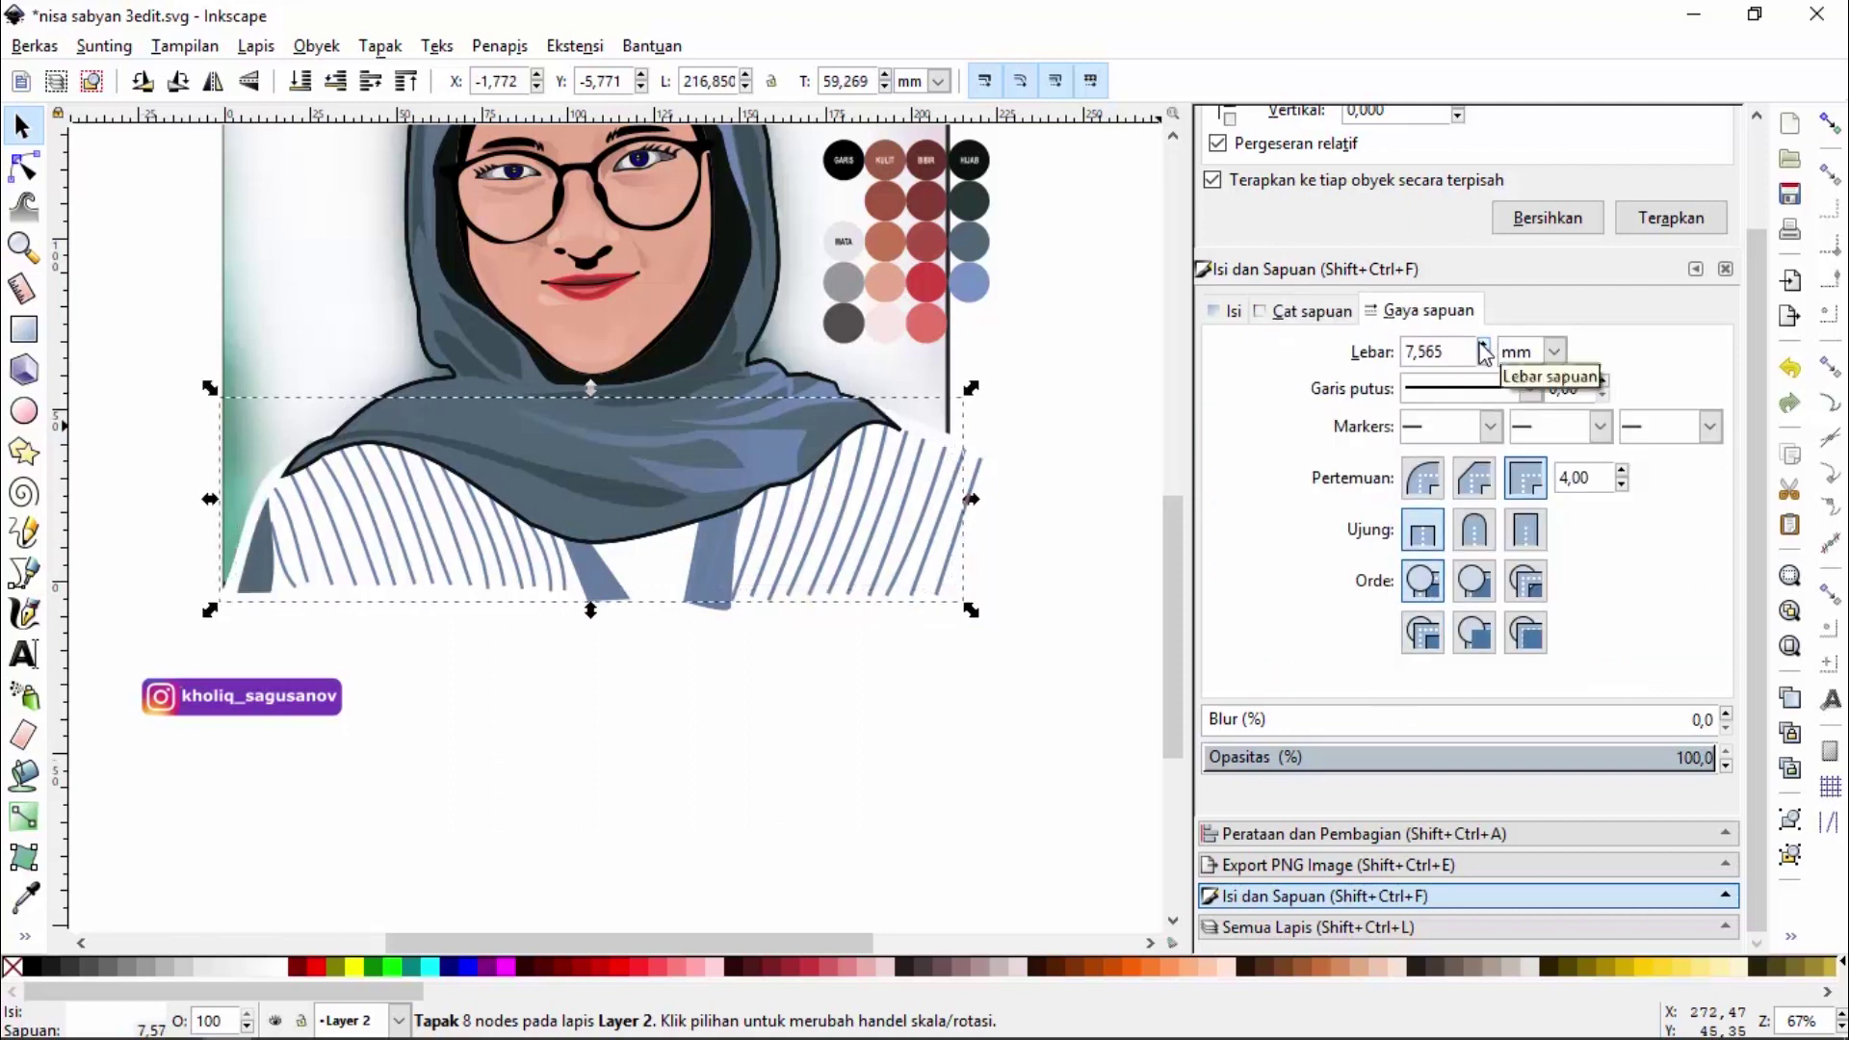
{"action": "left_click", "coordinate": [1484, 348]}
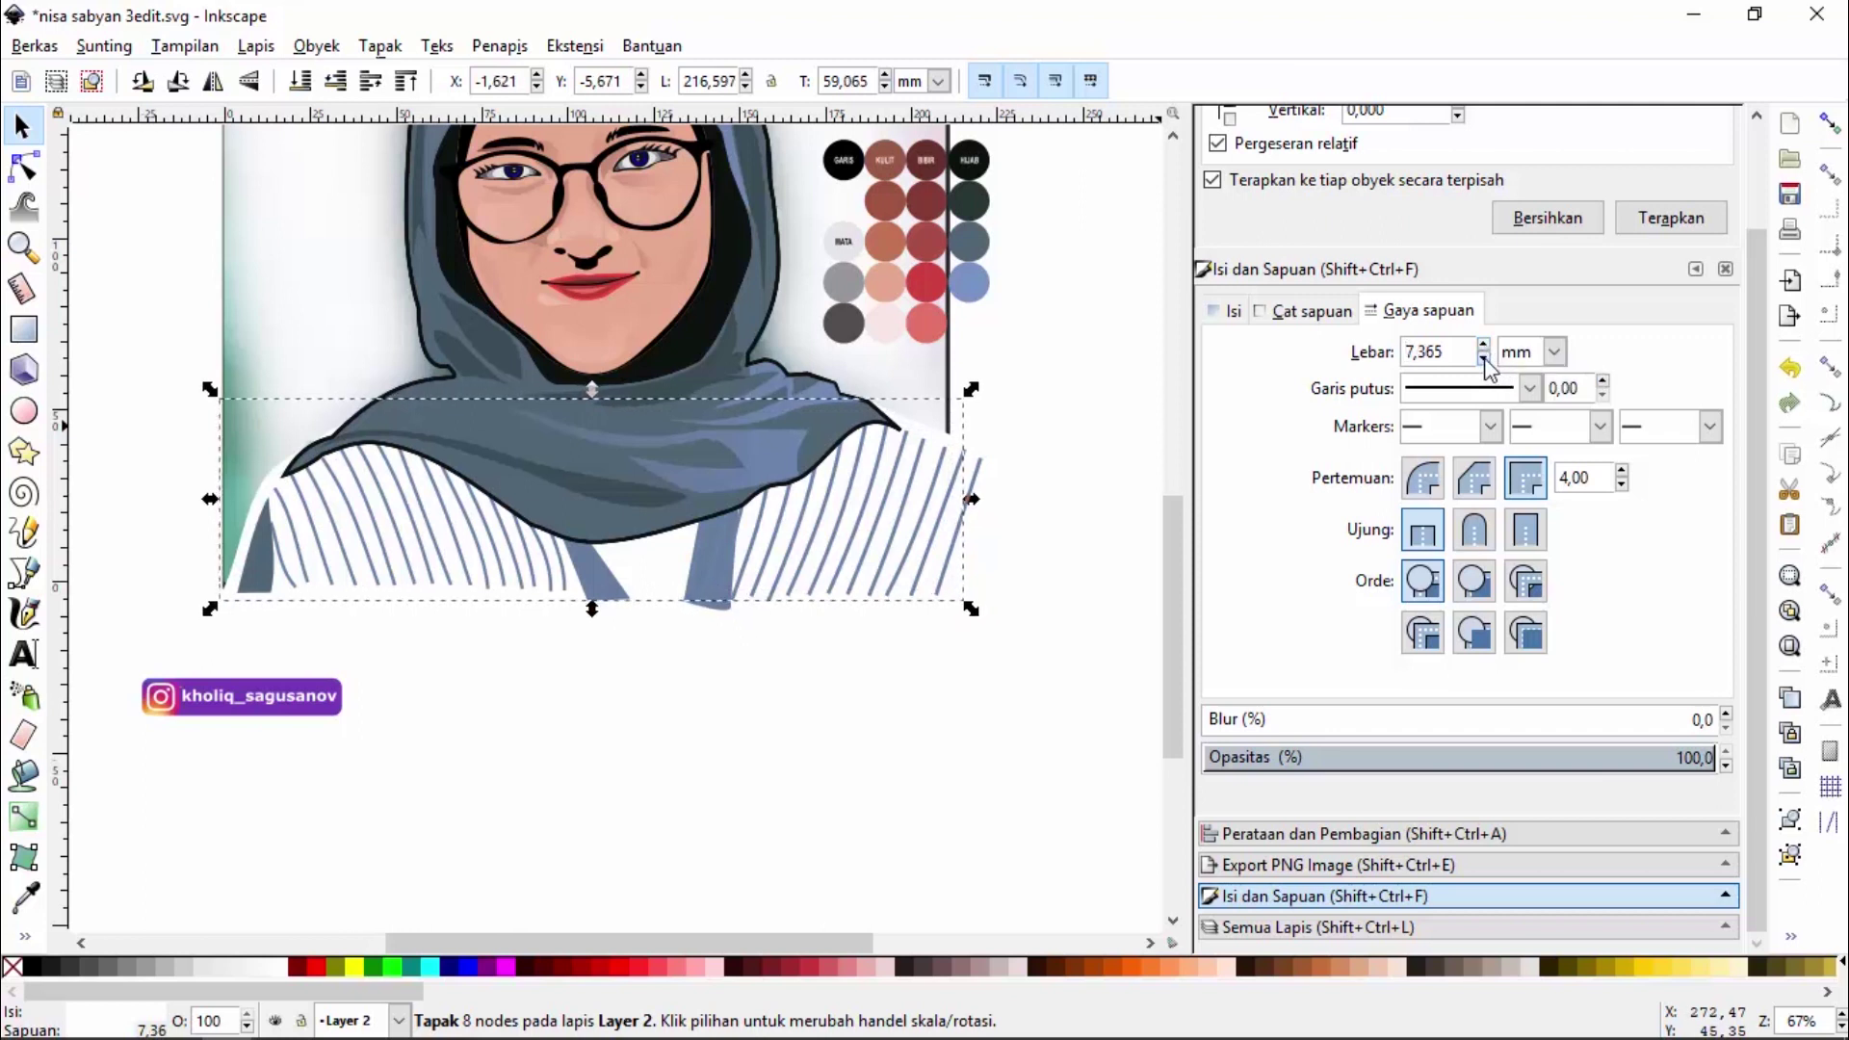
{"action": "left_click", "coordinate": [1485, 358]}
{"action": "left_click", "coordinate": [1485, 358]}
{"action": "left_click", "coordinate": [1485, 359]}
{"action": "left_click", "coordinate": [1486, 358]}
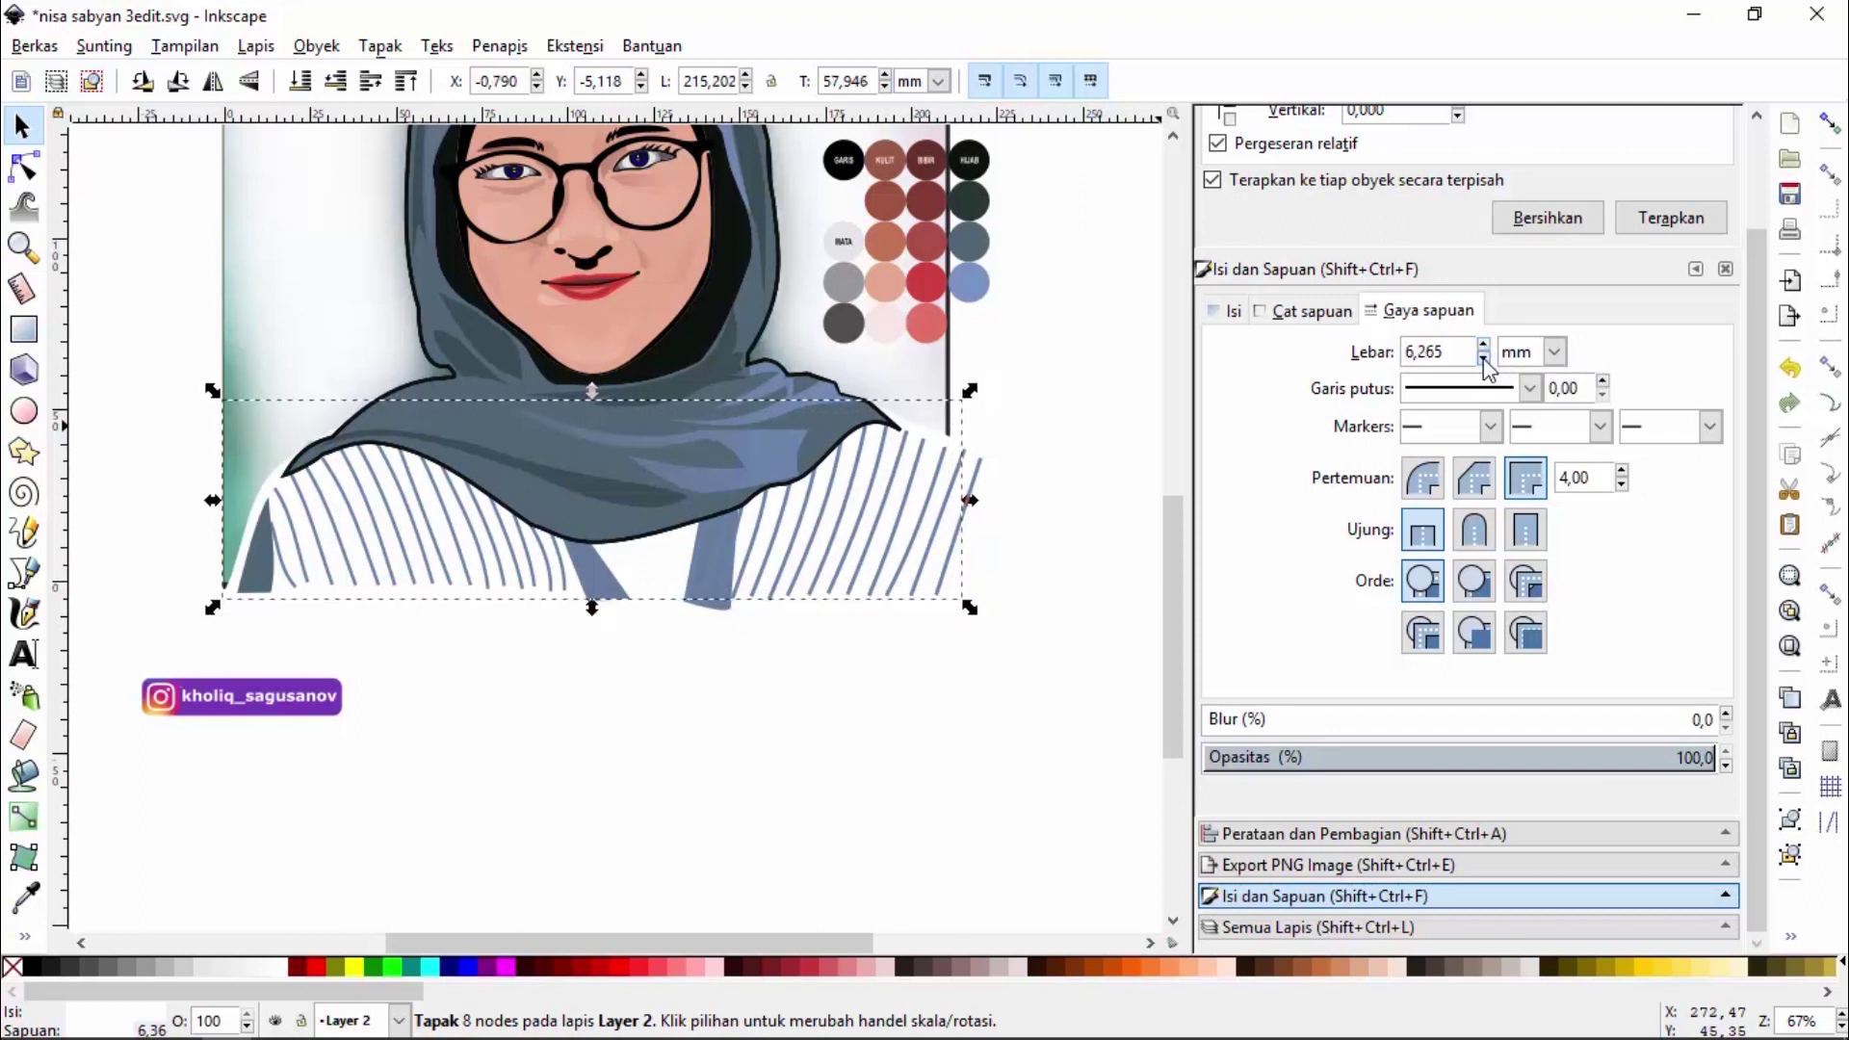
{"action": "left_click", "coordinate": [1485, 358]}
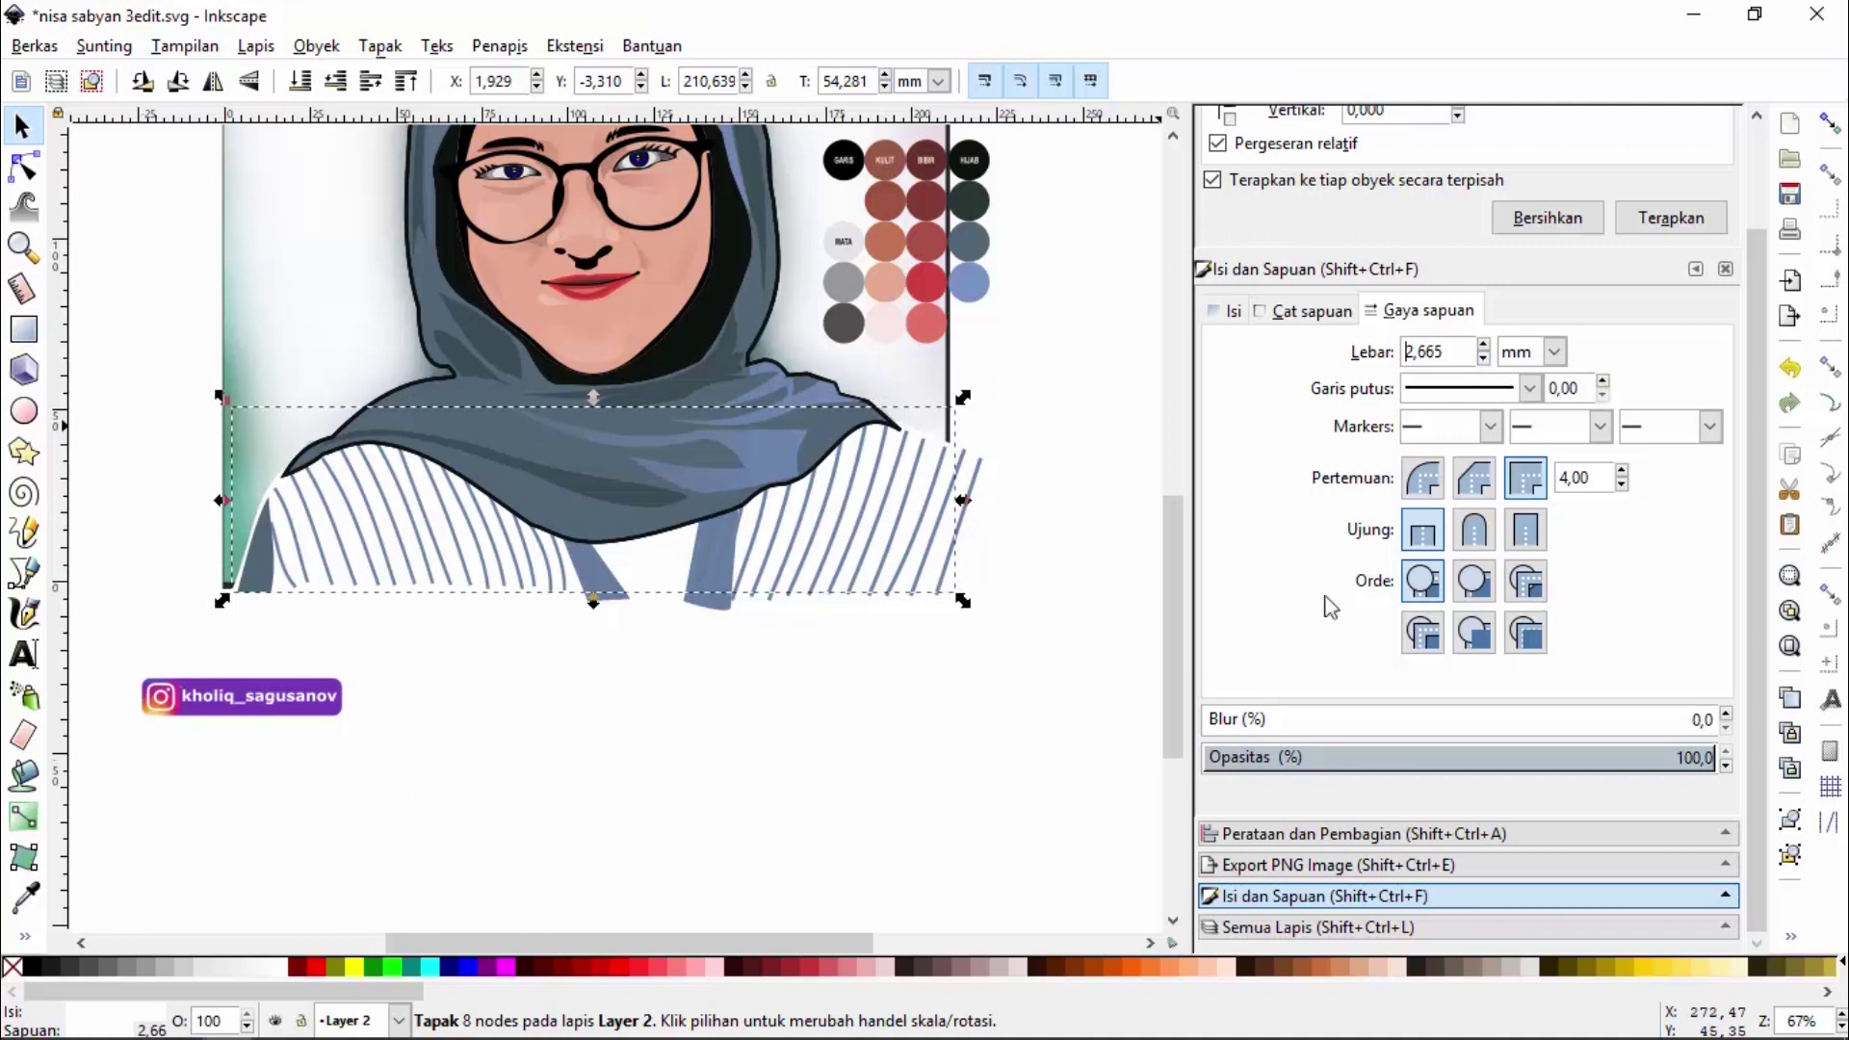
{"action": "left_click", "coordinate": [1312, 311]}
{"action": "left_click", "coordinate": [1288, 668]}
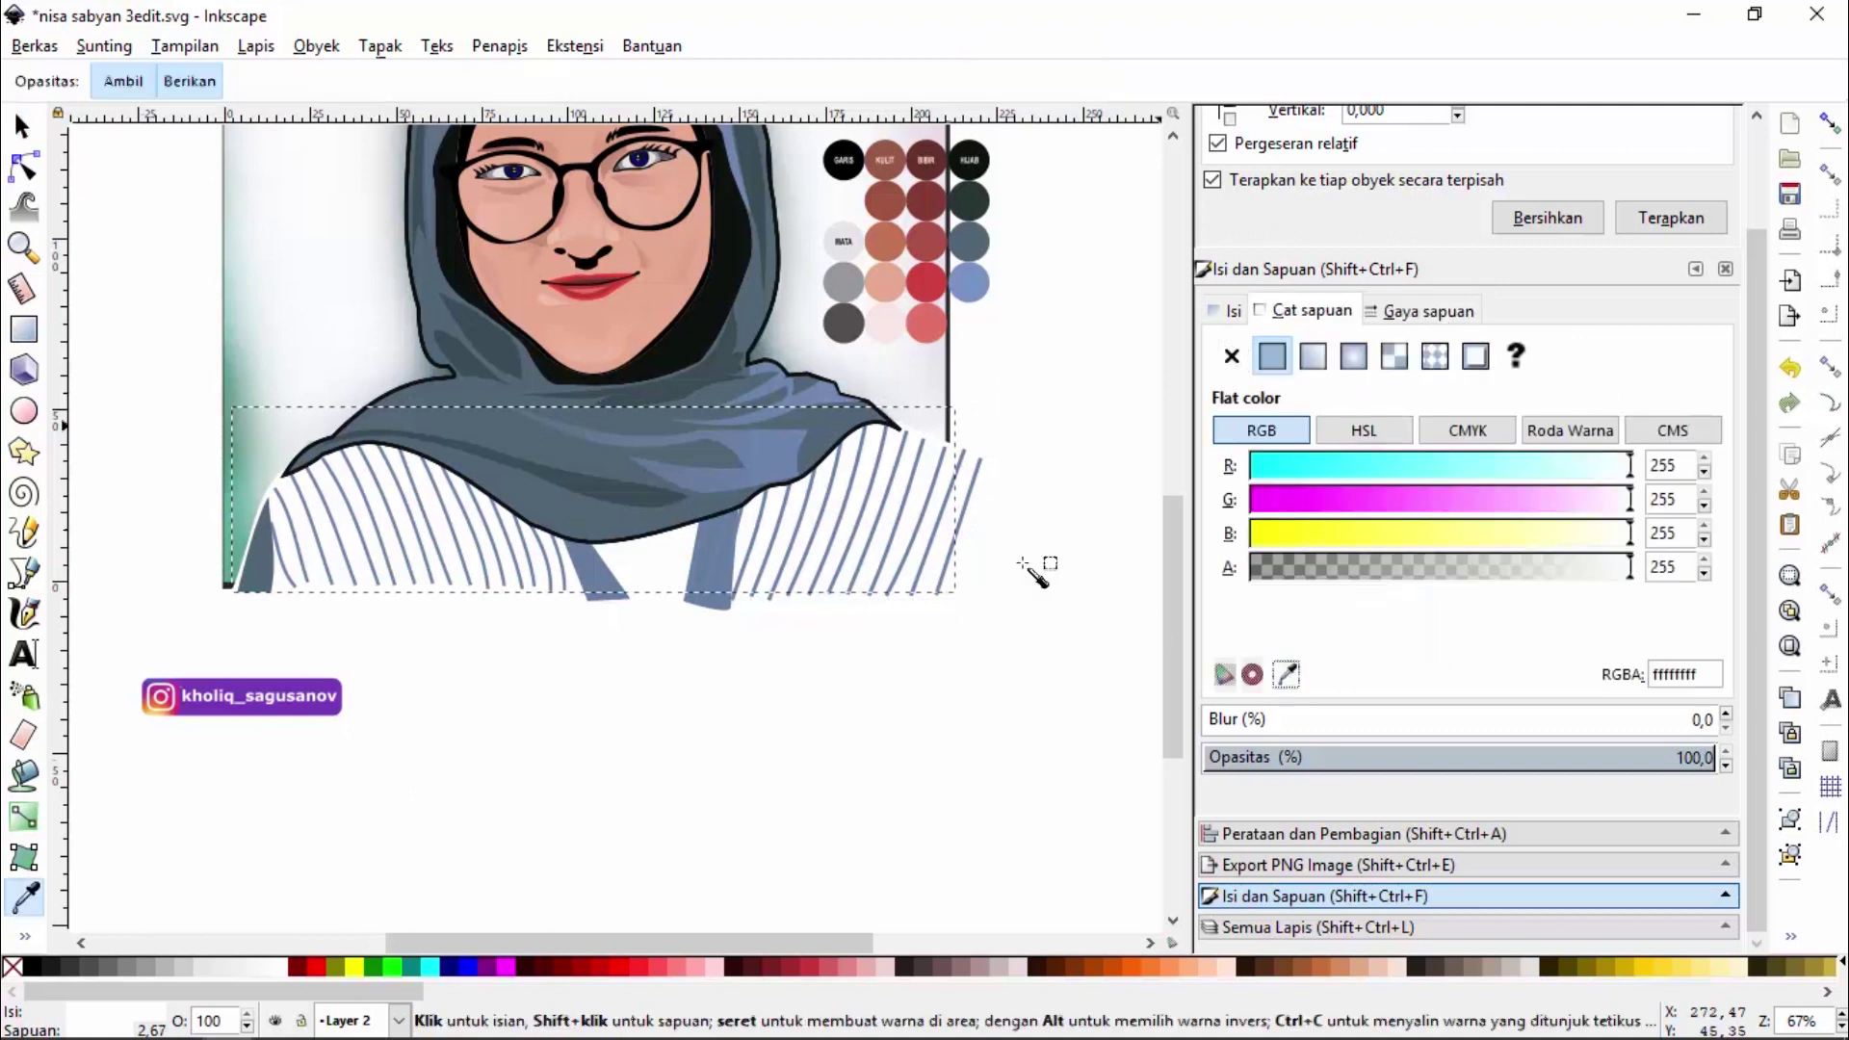
{"action": "left_click", "coordinate": [732, 333]}
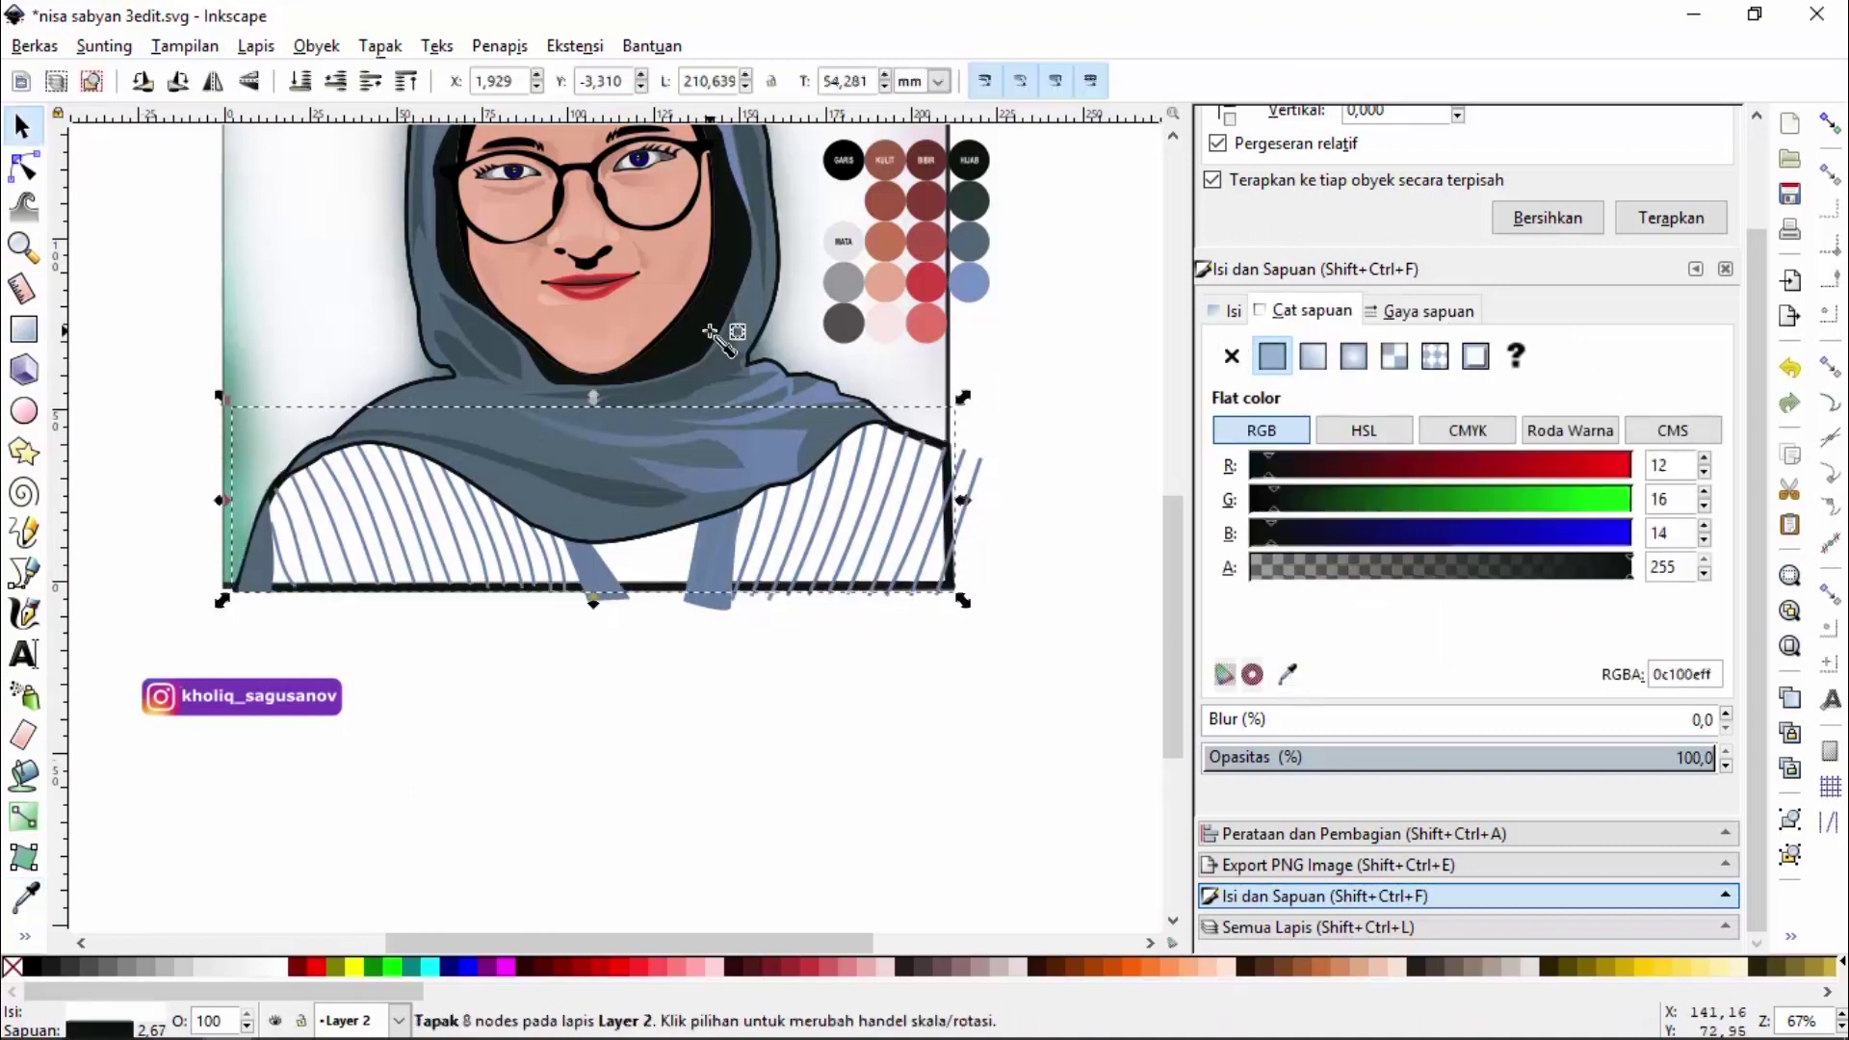
Thin the body outline to 1,365 mm and place the Instagram badge over the lower-left stripes
{"action": "left_click", "coordinate": [1061, 376]}
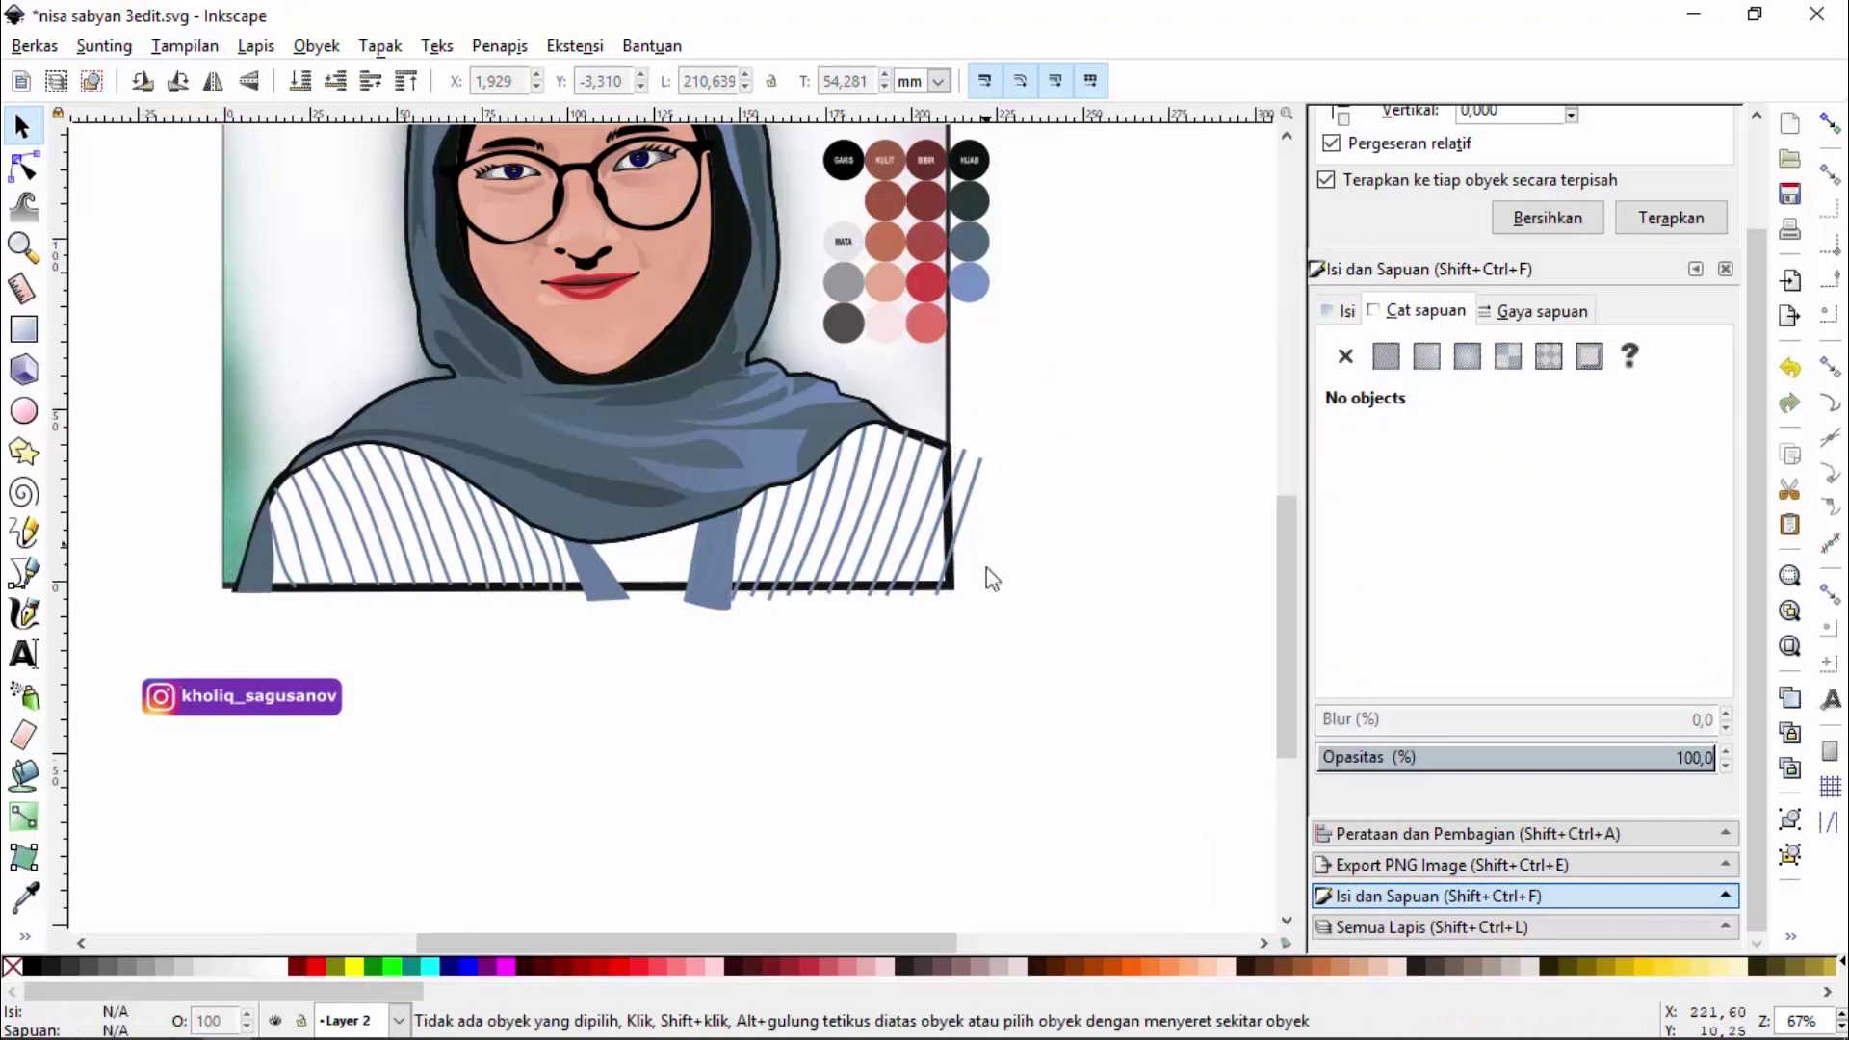
{"action": "left_click", "coordinate": [952, 592]}
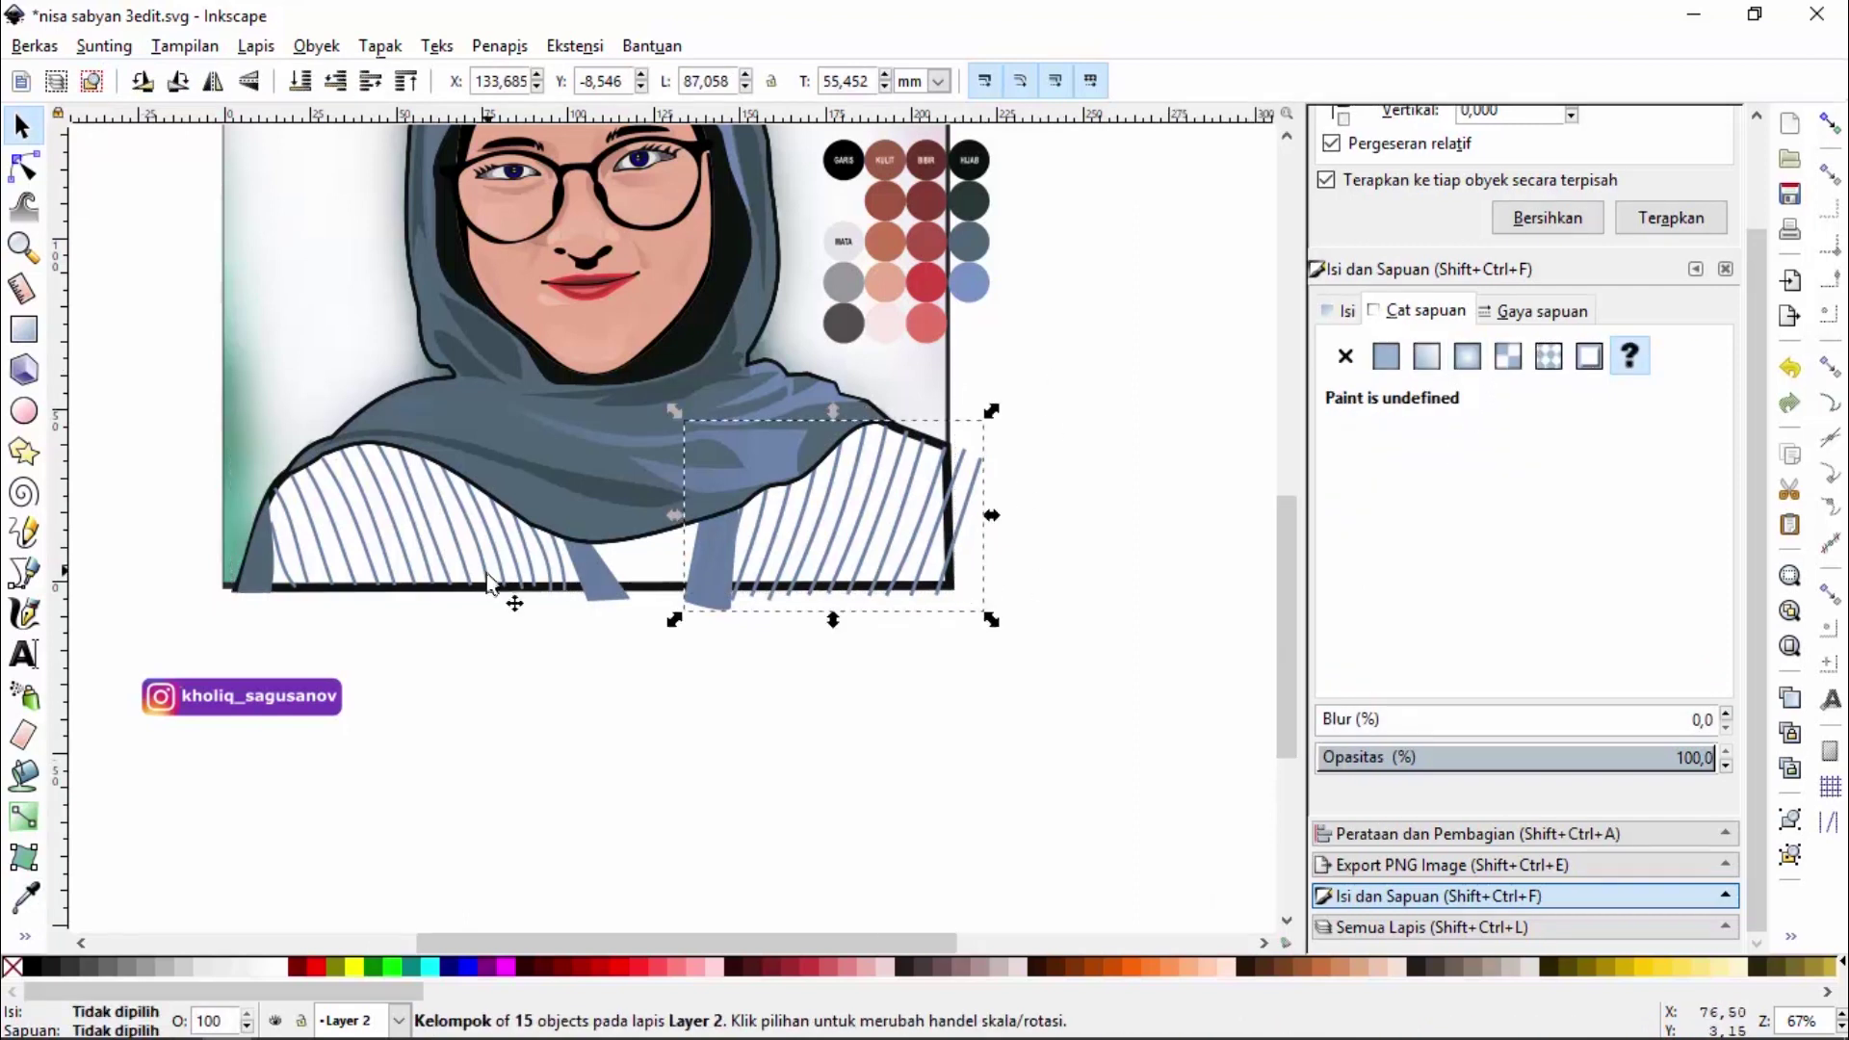
{"action": "left_click", "coordinate": [642, 588]}
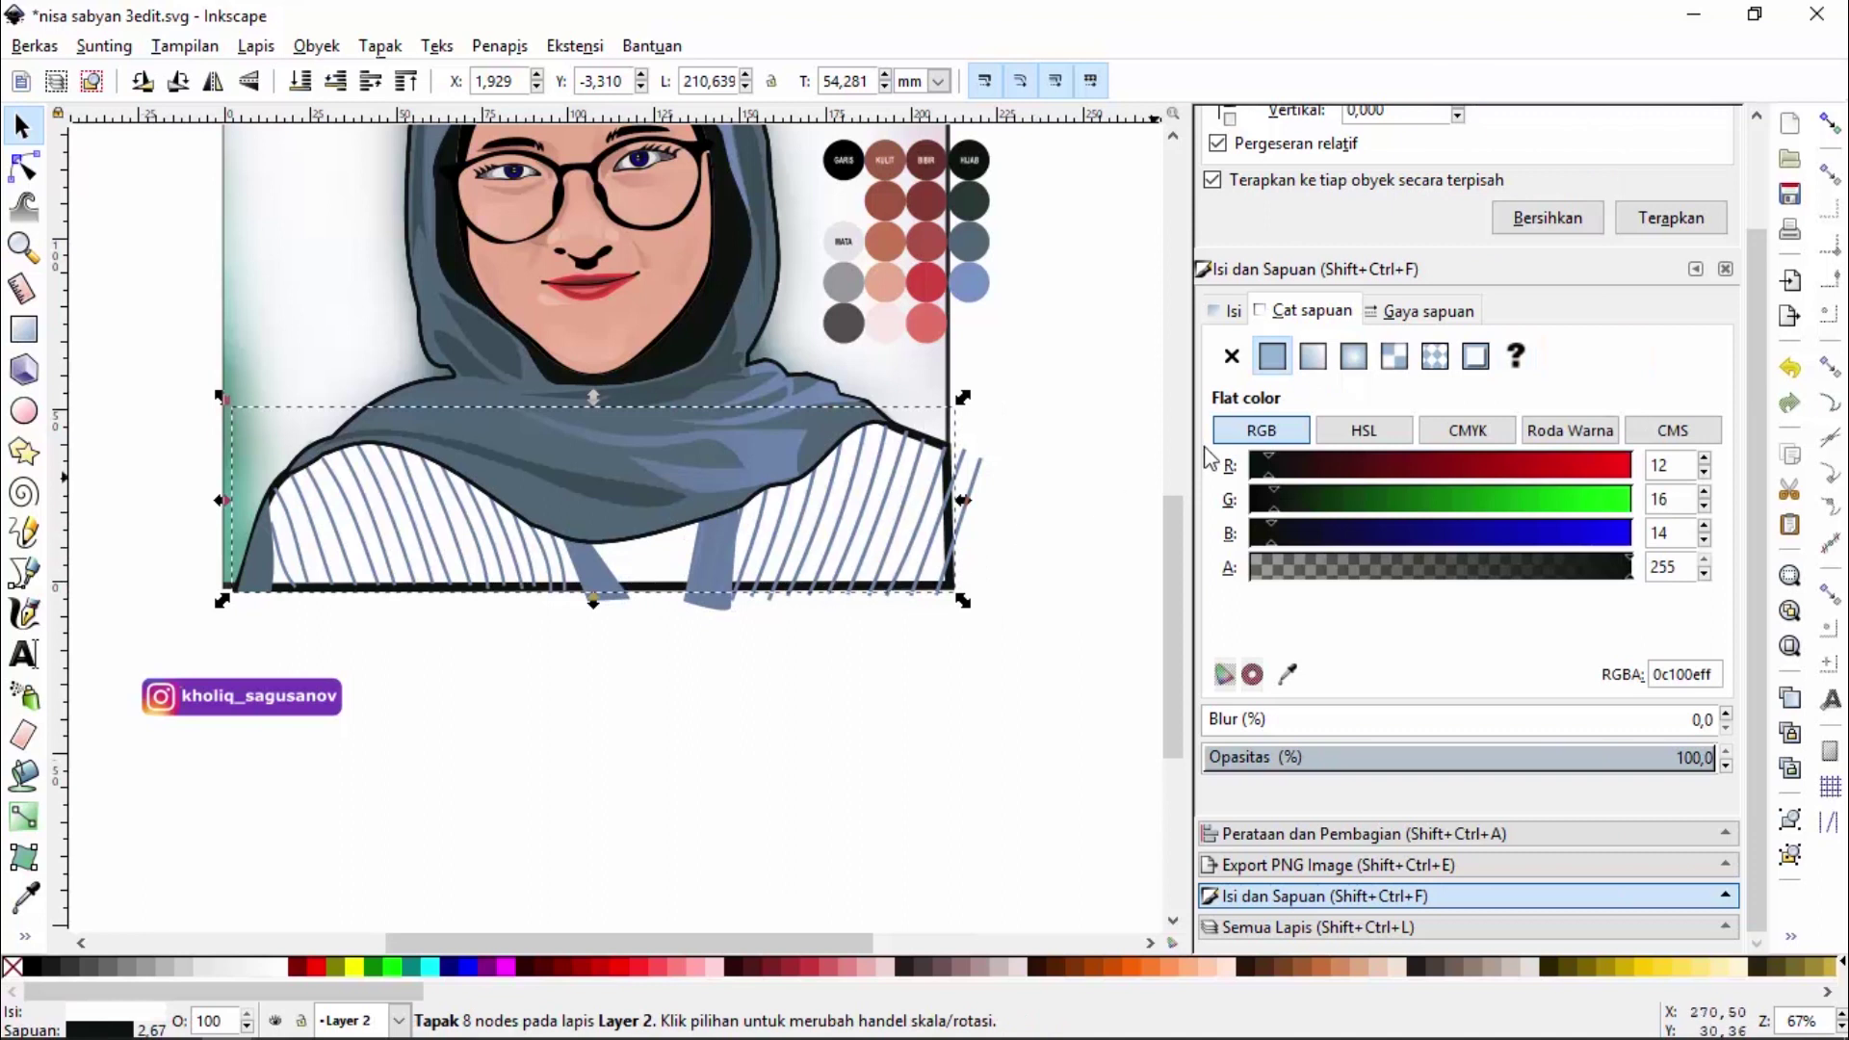
{"action": "left_click", "coordinate": [1424, 311]}
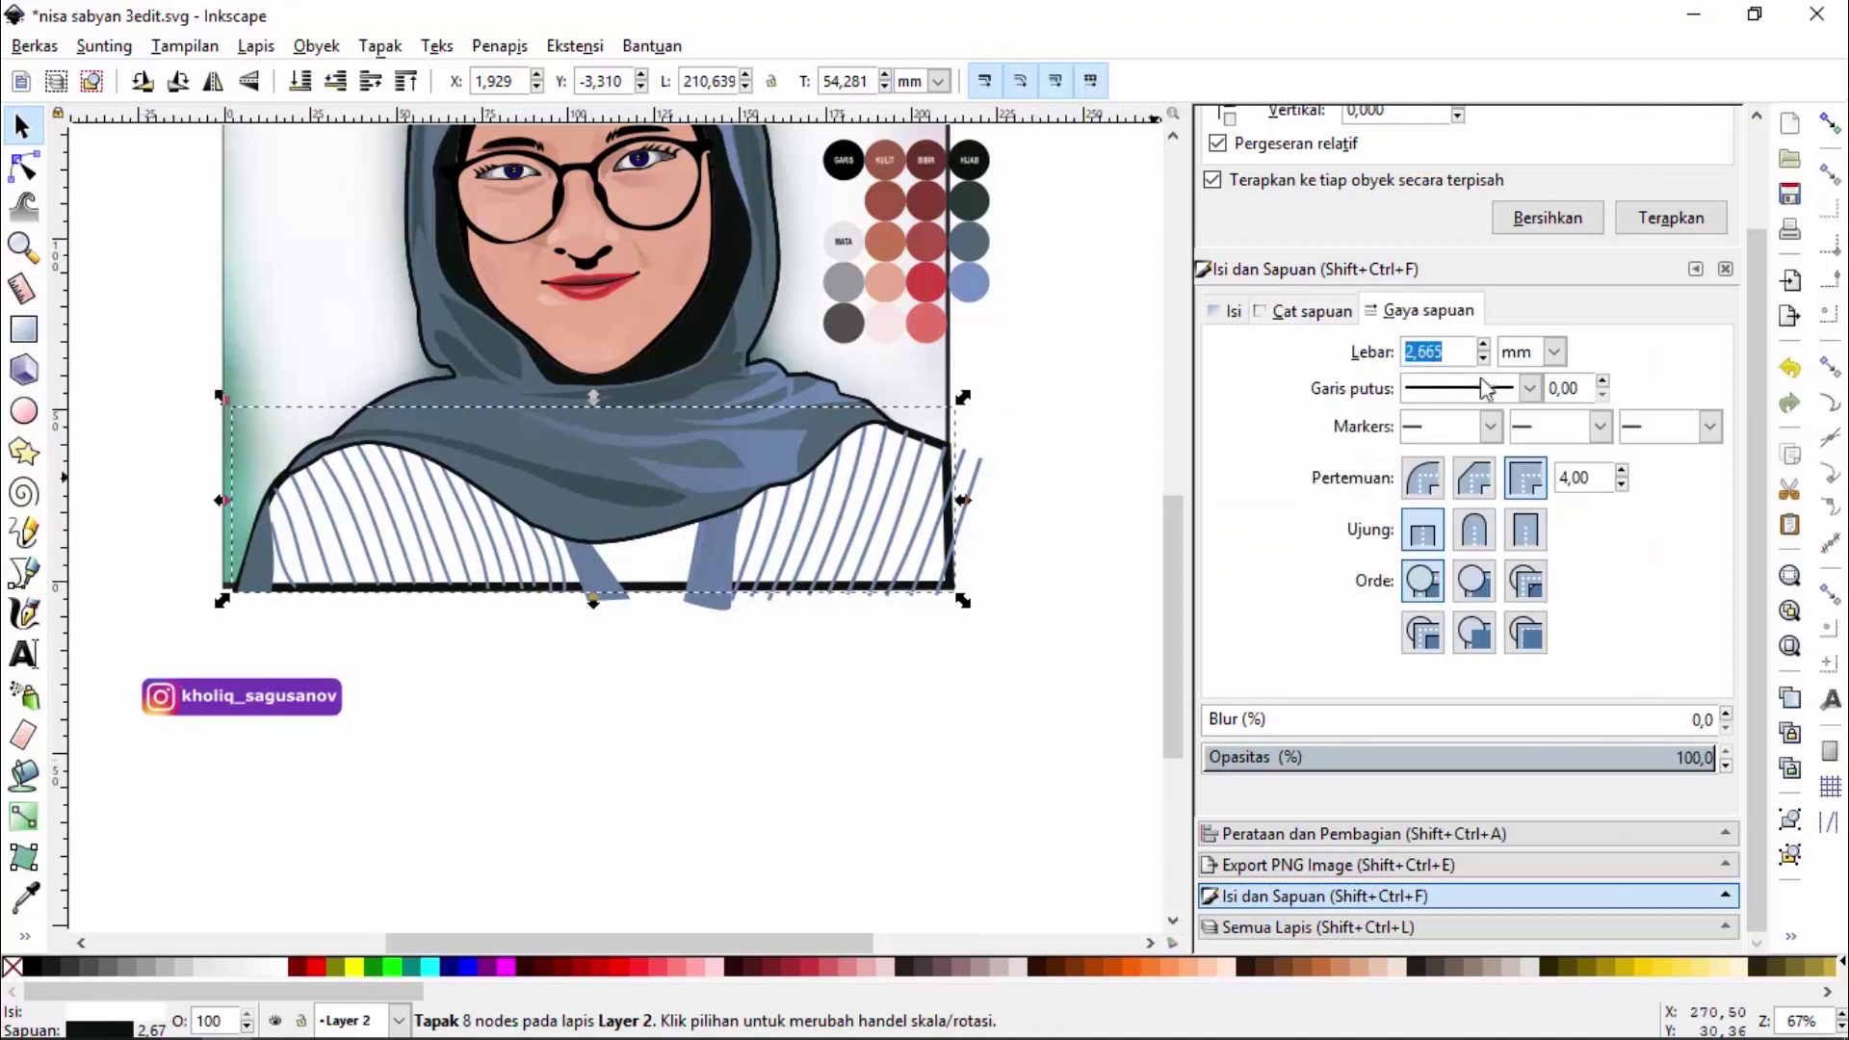
{"action": "left_click", "coordinate": [1484, 358]}
{"action": "left_click", "coordinate": [1484, 358]}
{"action": "left_click", "coordinate": [1484, 358]}
{"action": "left_click", "coordinate": [1484, 358]}
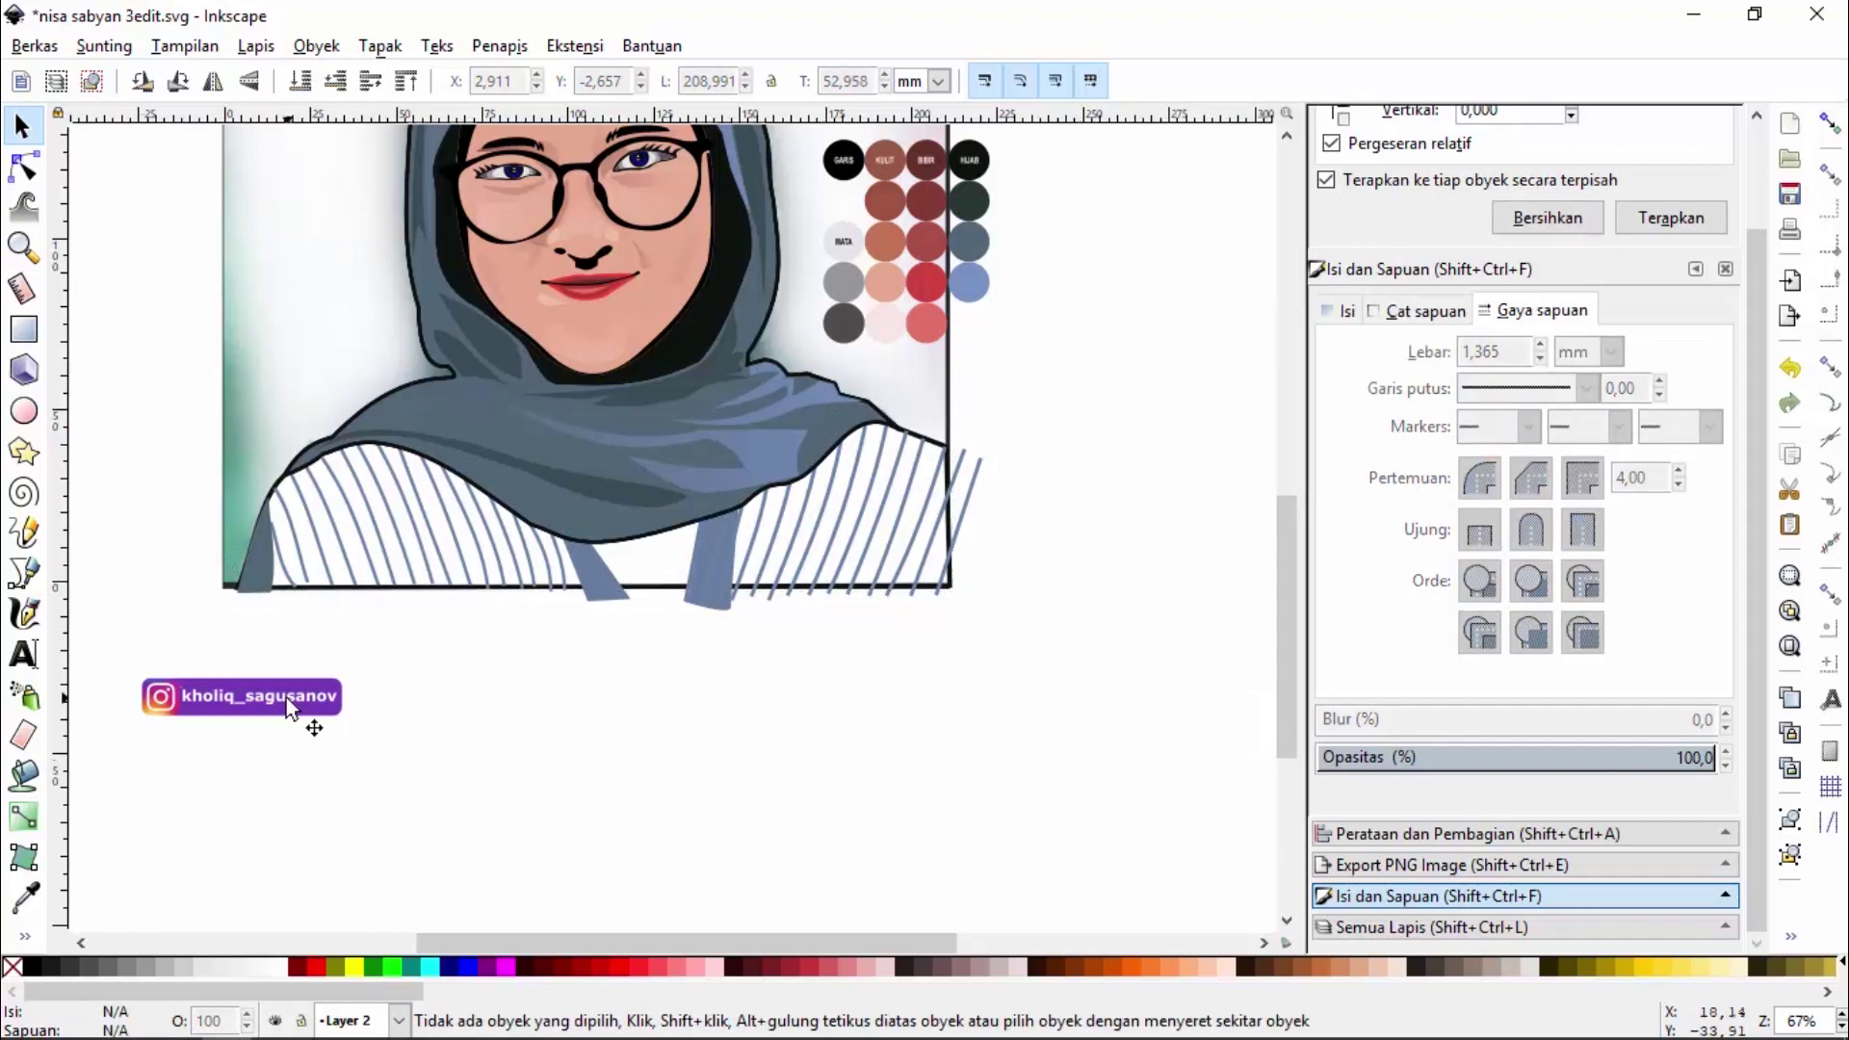
{"action": "left_click_drag", "start_coordinate": [286, 697], "coordinate": [405, 542]}
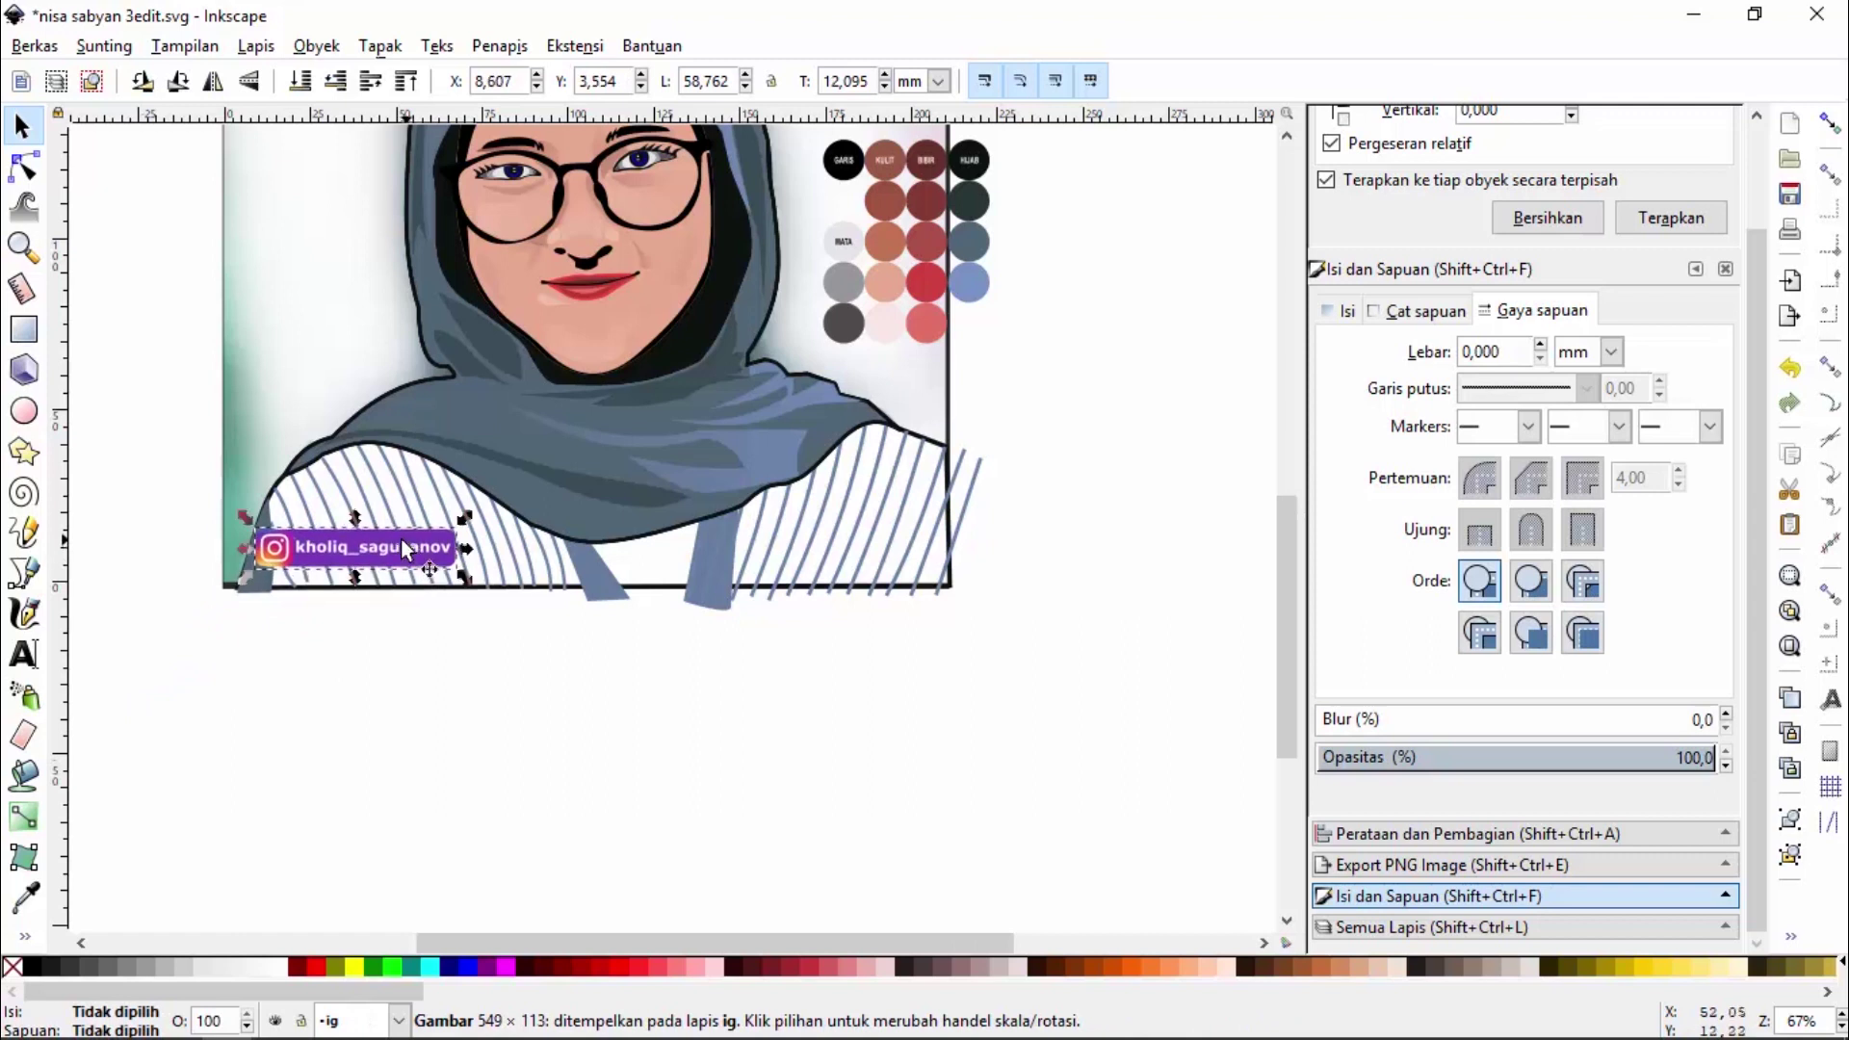
Zoom so the portrait fills the view and expand the Layers panel listing ig, Layer 2, Layer 3, Layer 1
{"action": "left_click", "coordinate": [22, 247]}
{"action": "left_click", "coordinate": [49, 93]}
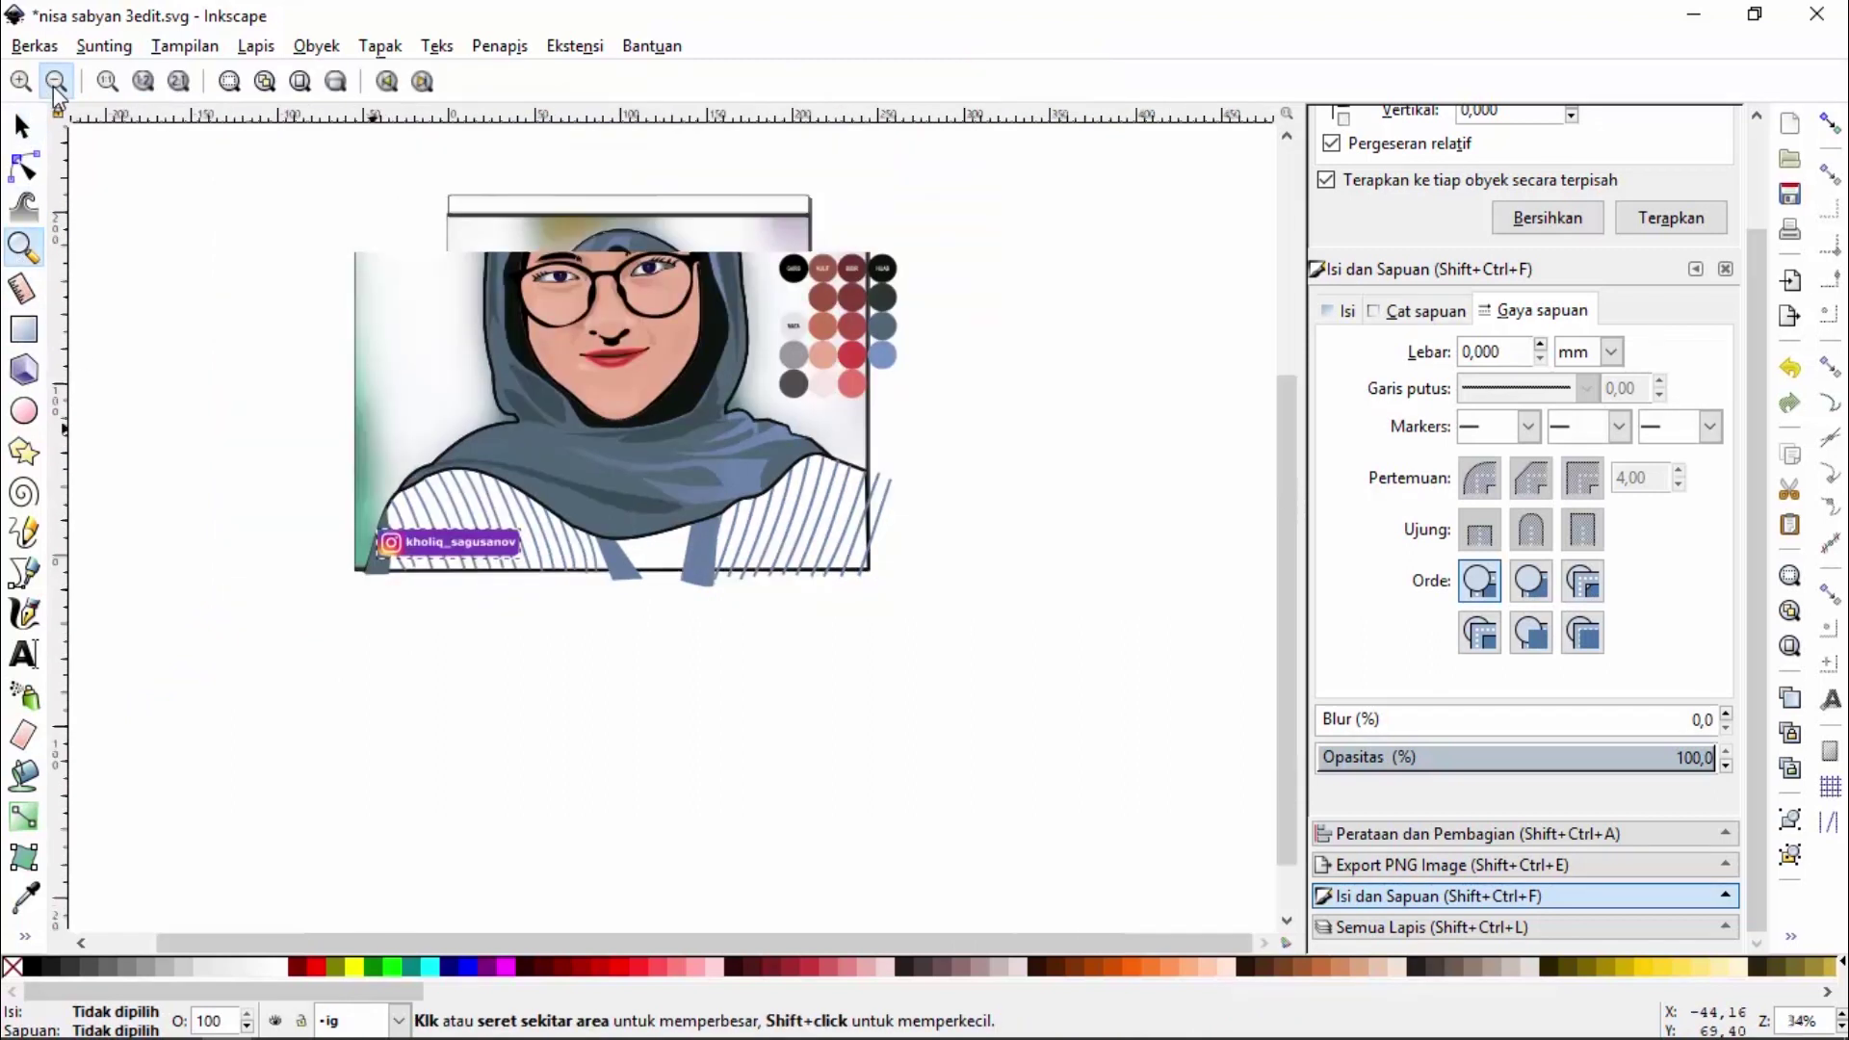
{"action": "left_click_drag", "start_coordinate": [795, 576], "coordinate": [531, 306]}
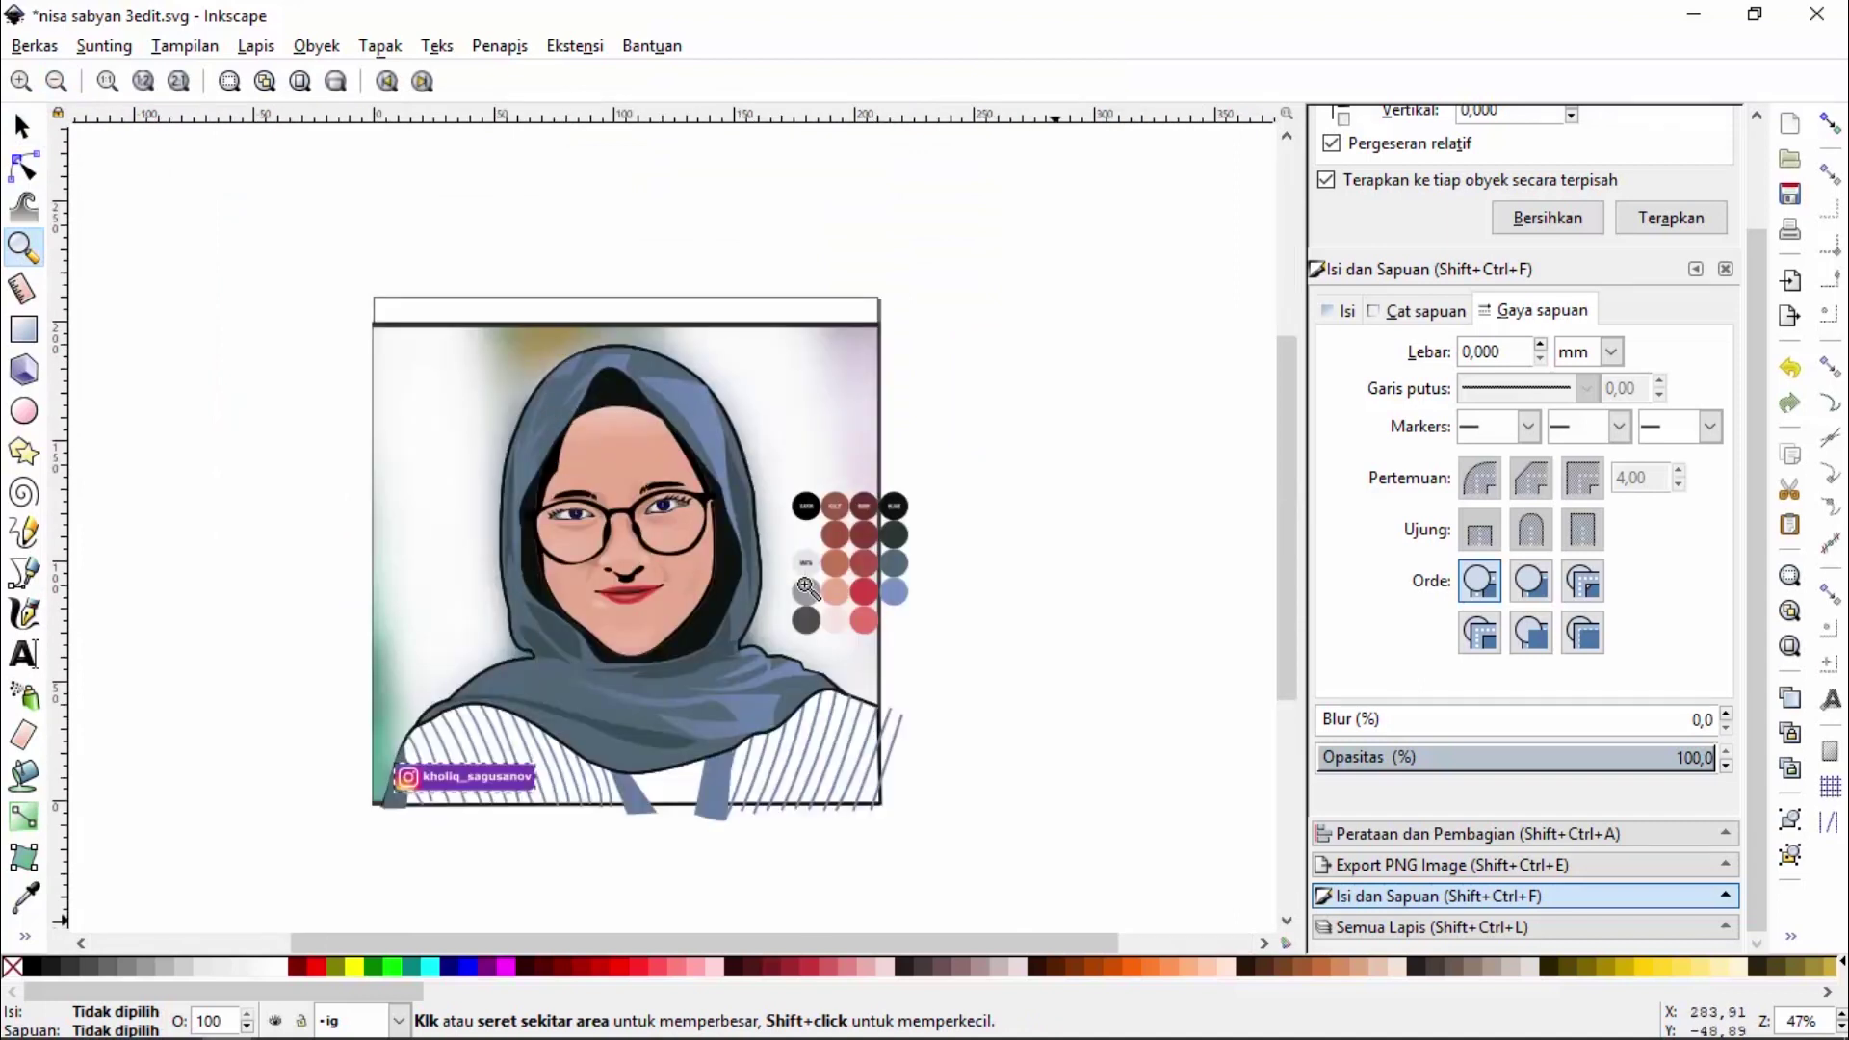
{"action": "scroll", "coordinate": [1761, 234], "scroll_direction": "up", "scroll_amount": 3}
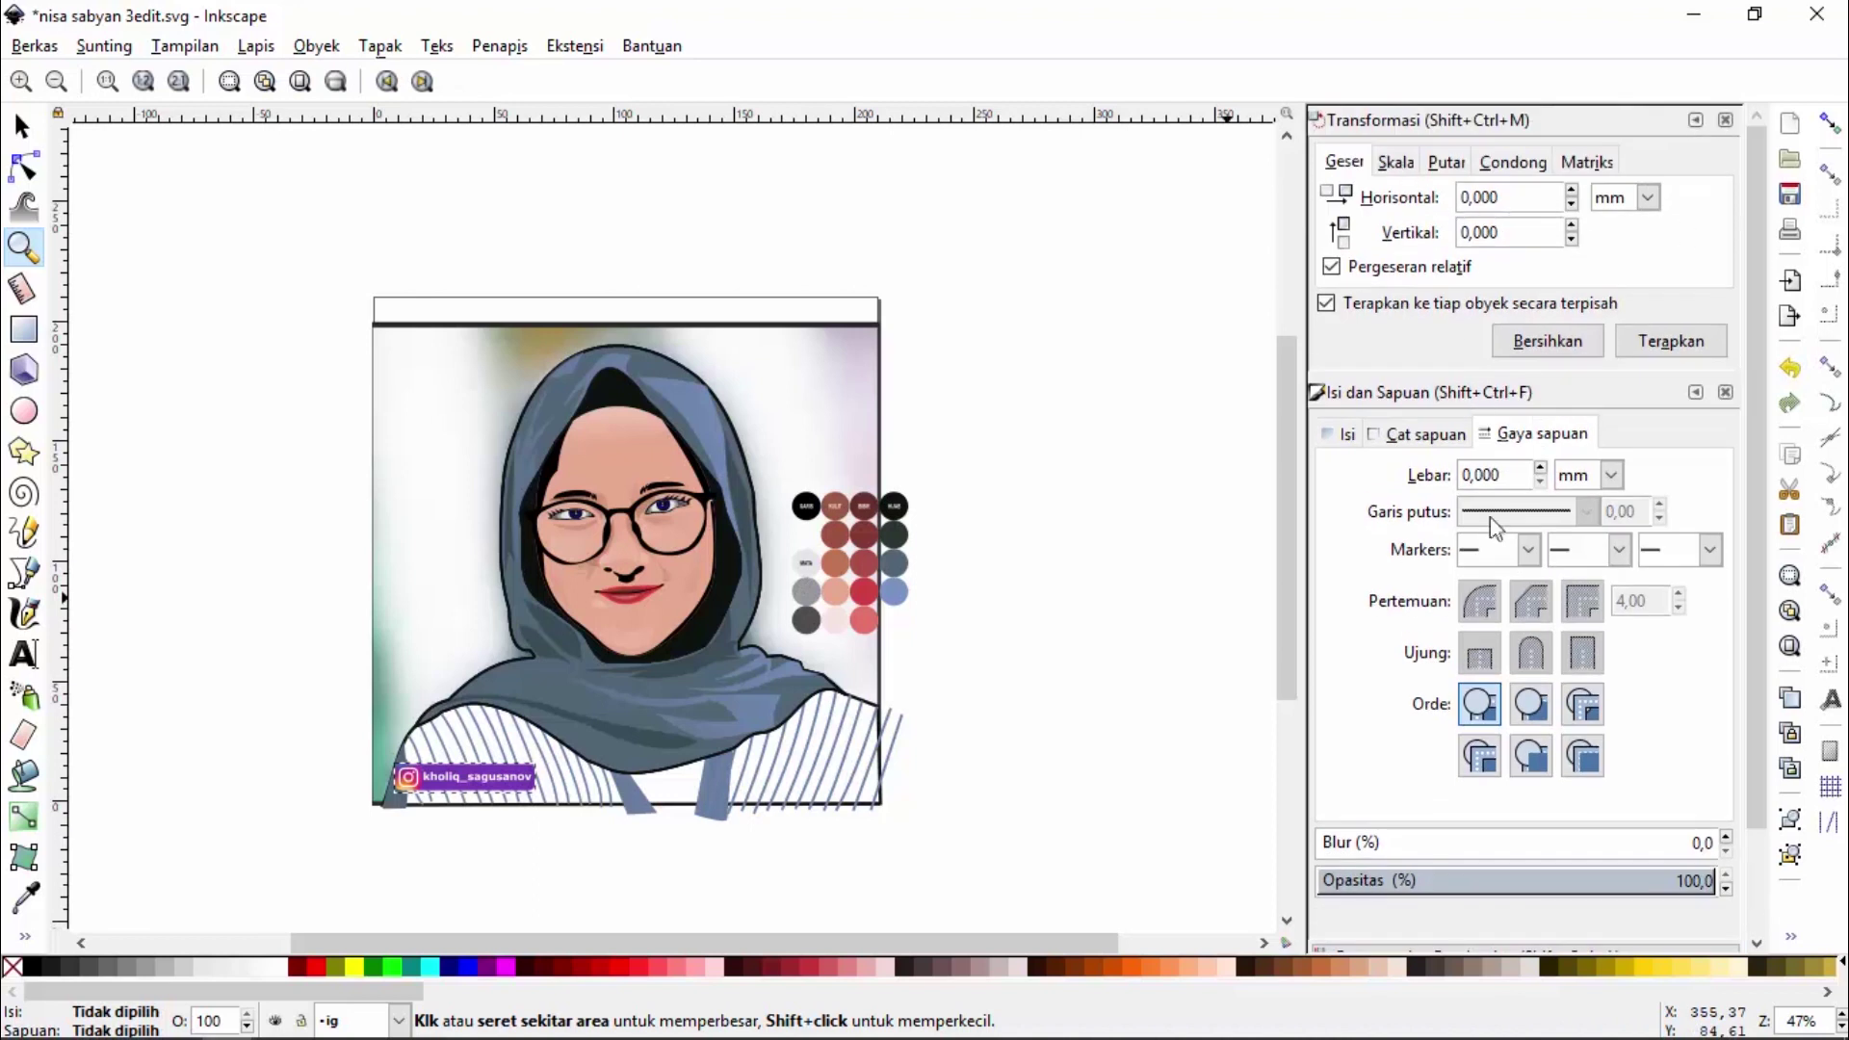
{"action": "scroll", "coordinate": [1765, 558], "scroll_direction": "down", "scroll_amount": 3}
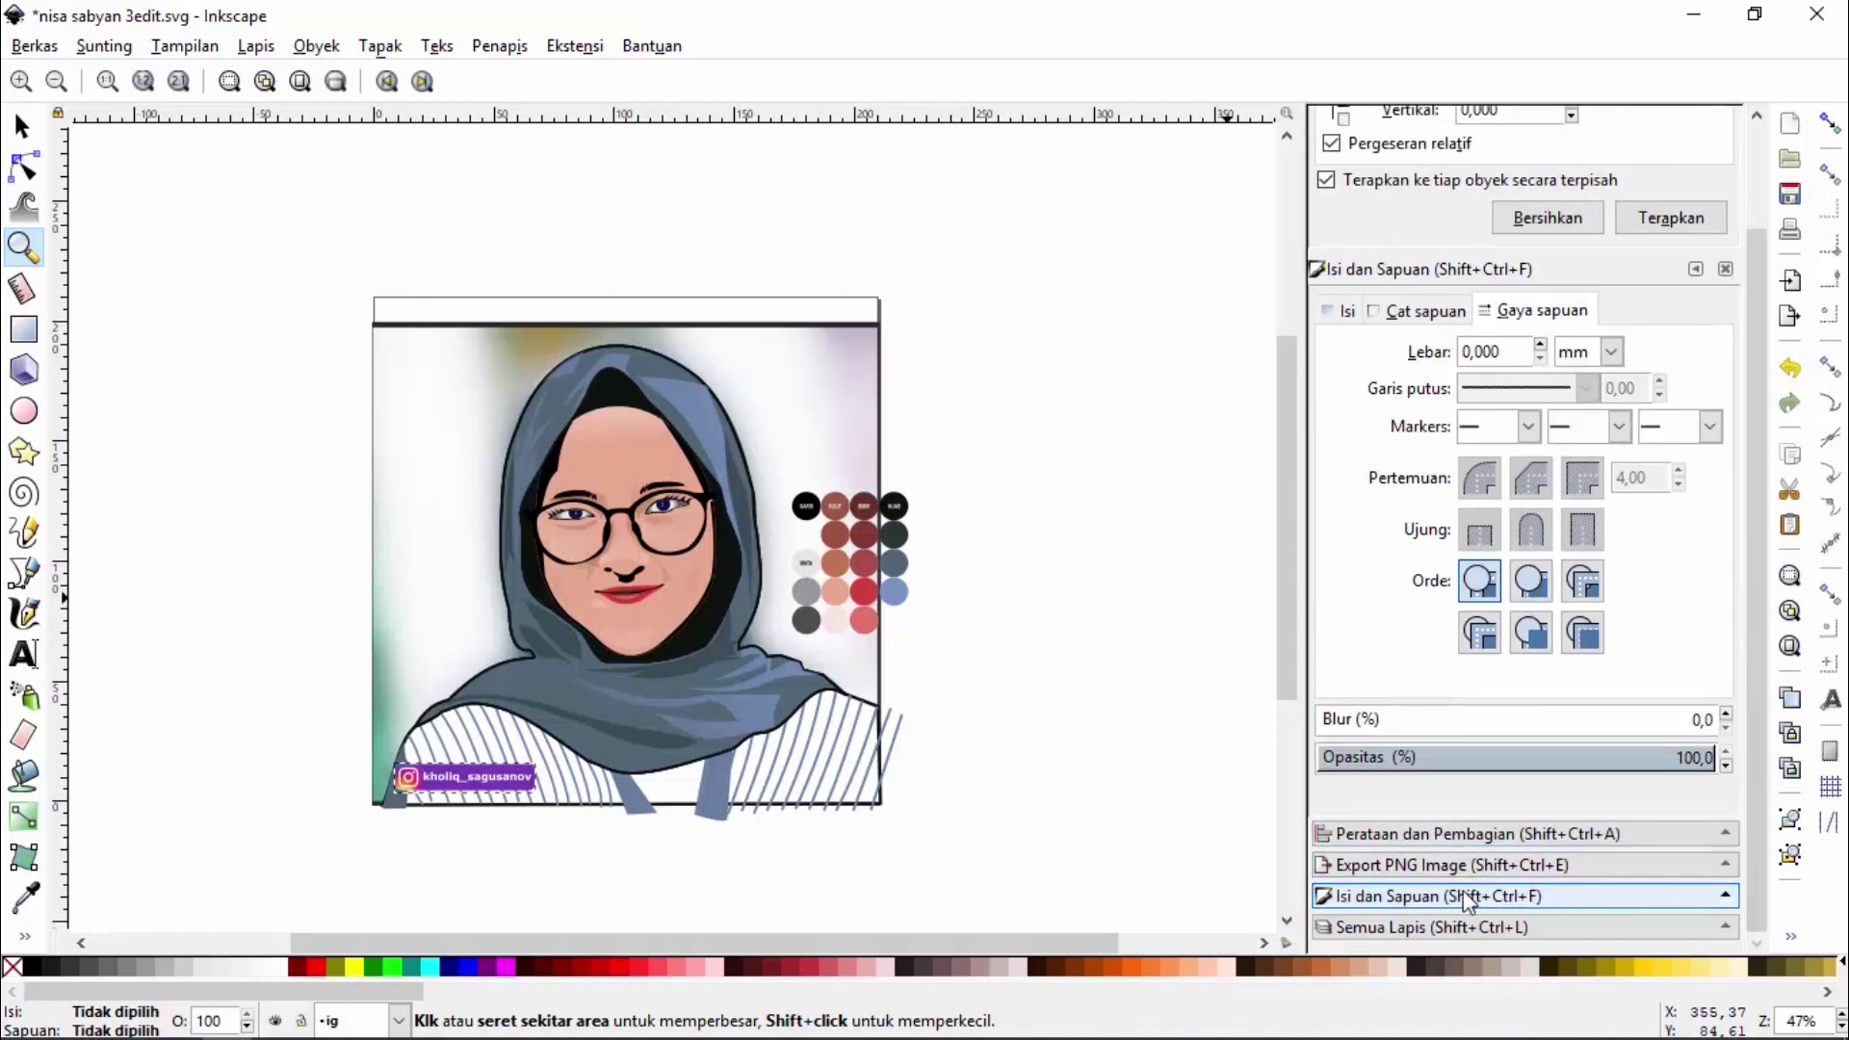
{"action": "scroll", "coordinate": [1460, 893], "scroll_direction": "up", "scroll_amount": 3}
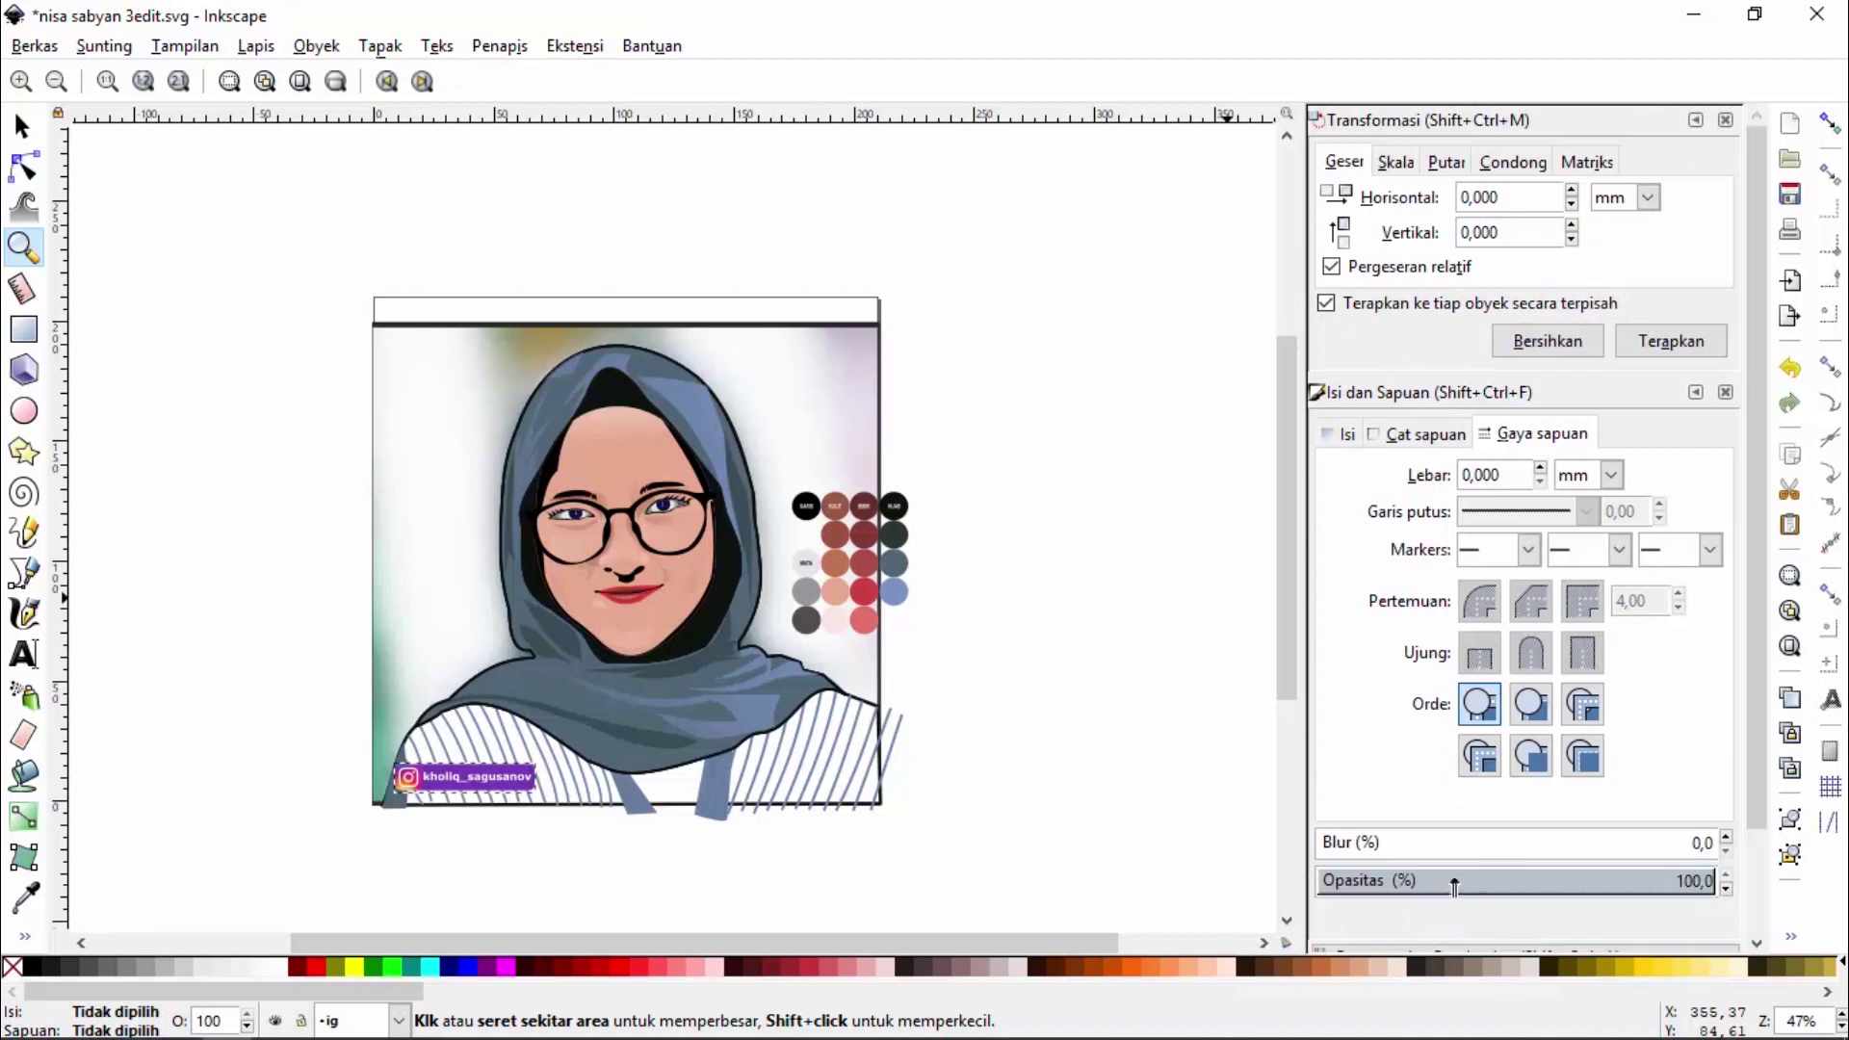
{"action": "scroll", "coordinate": [1767, 787], "scroll_direction": "down", "scroll_amount": 3}
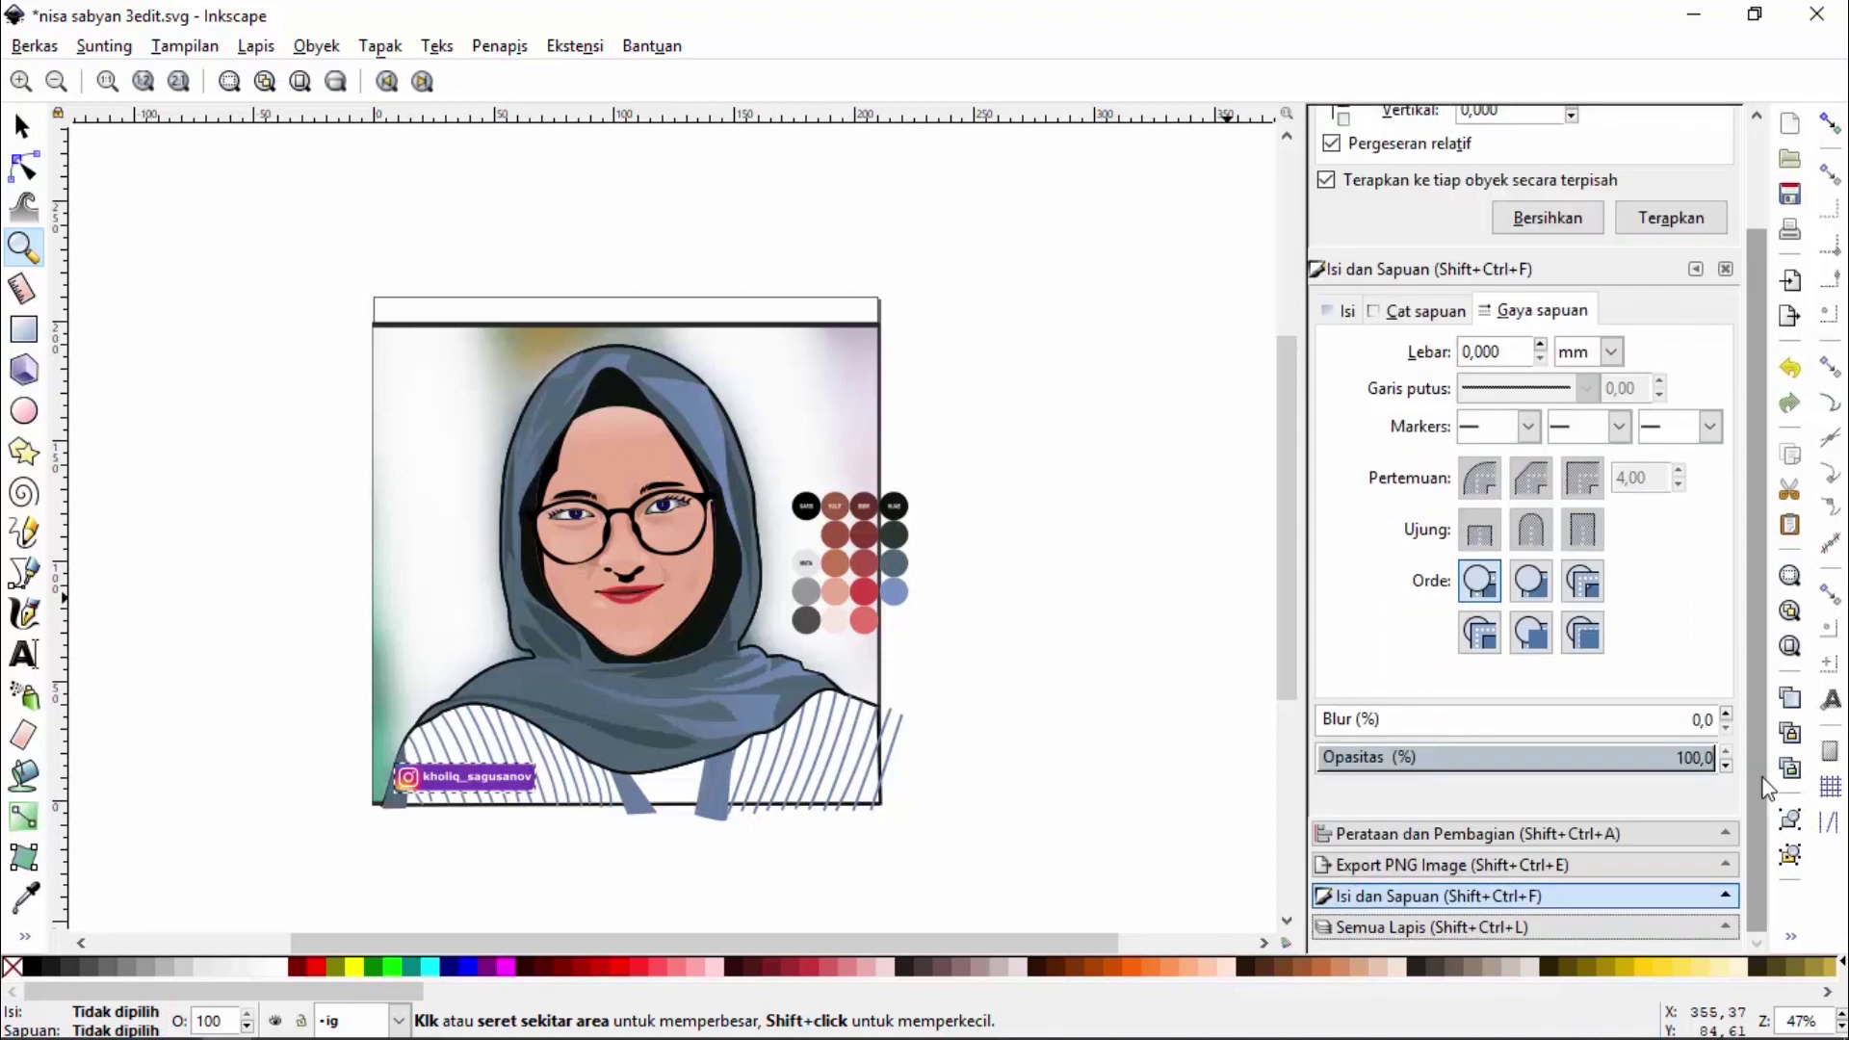
{"action": "left_click", "coordinate": [1406, 926]}
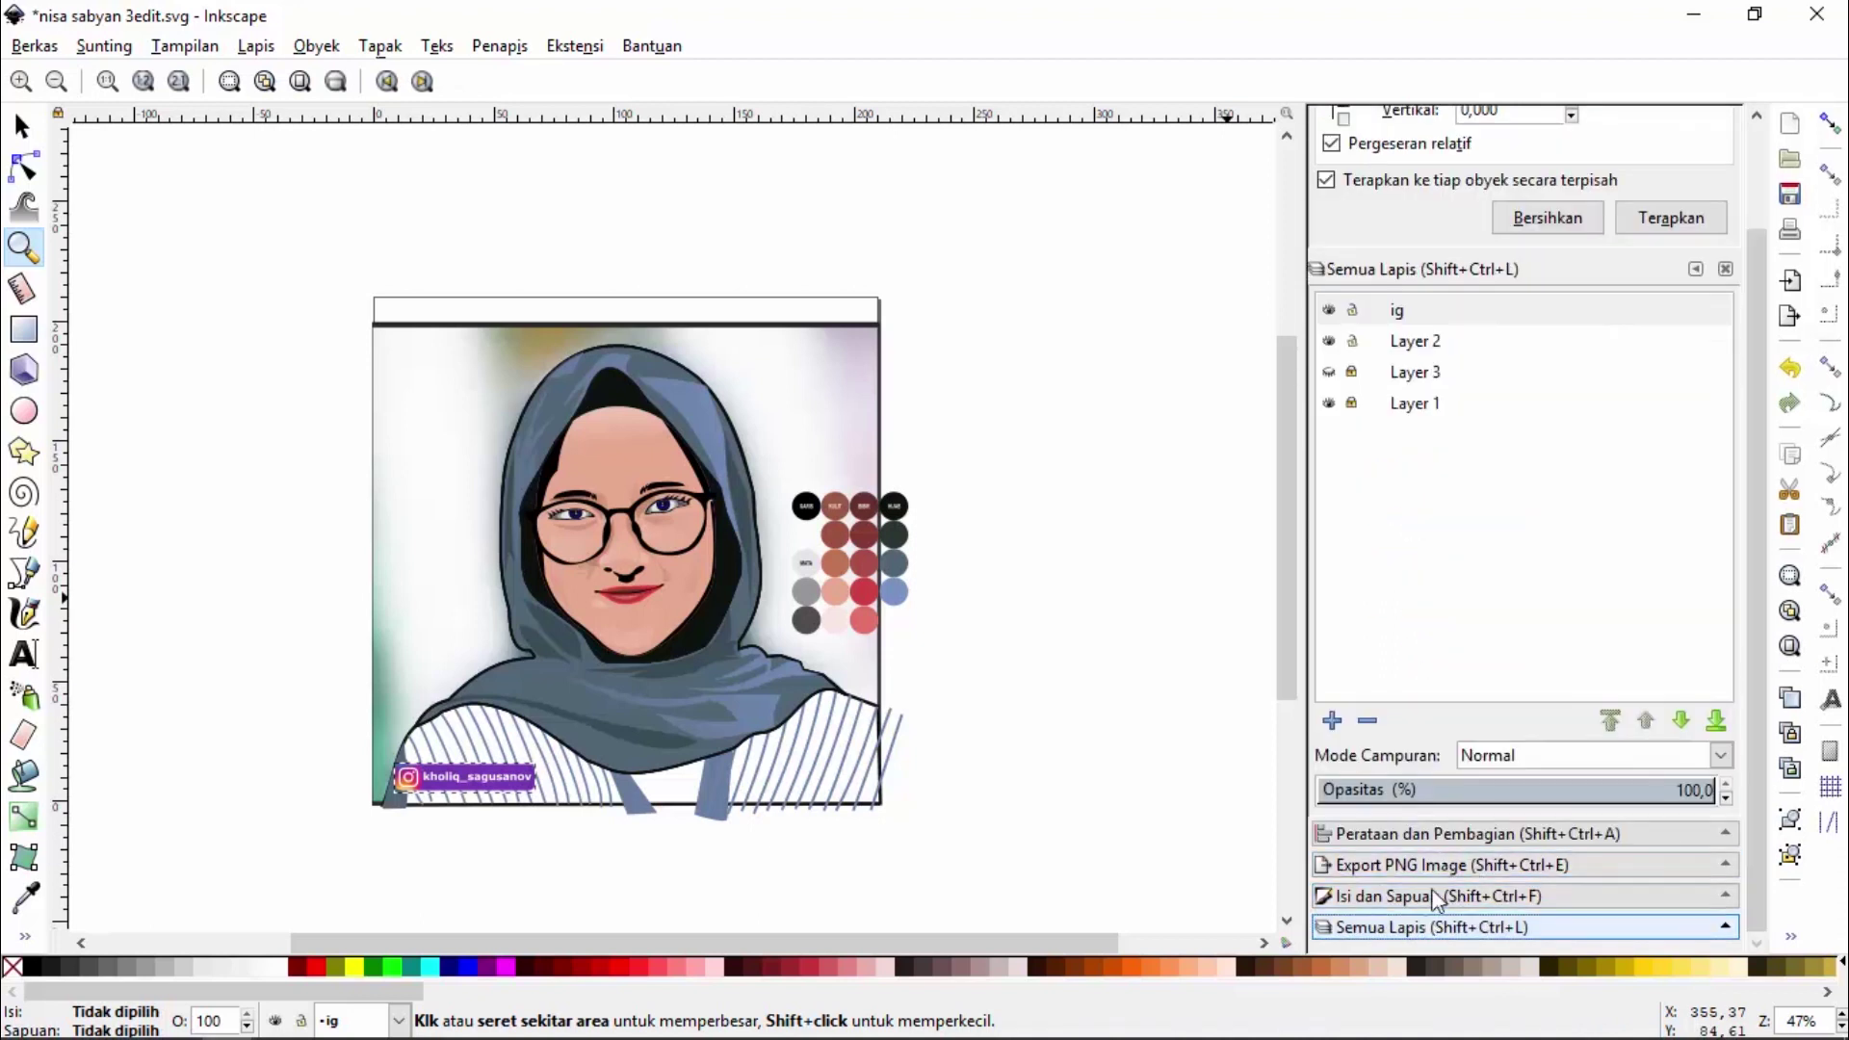
Hide Layer 1, the blurred photo background
{"action": "left_click", "coordinate": [1329, 405]}
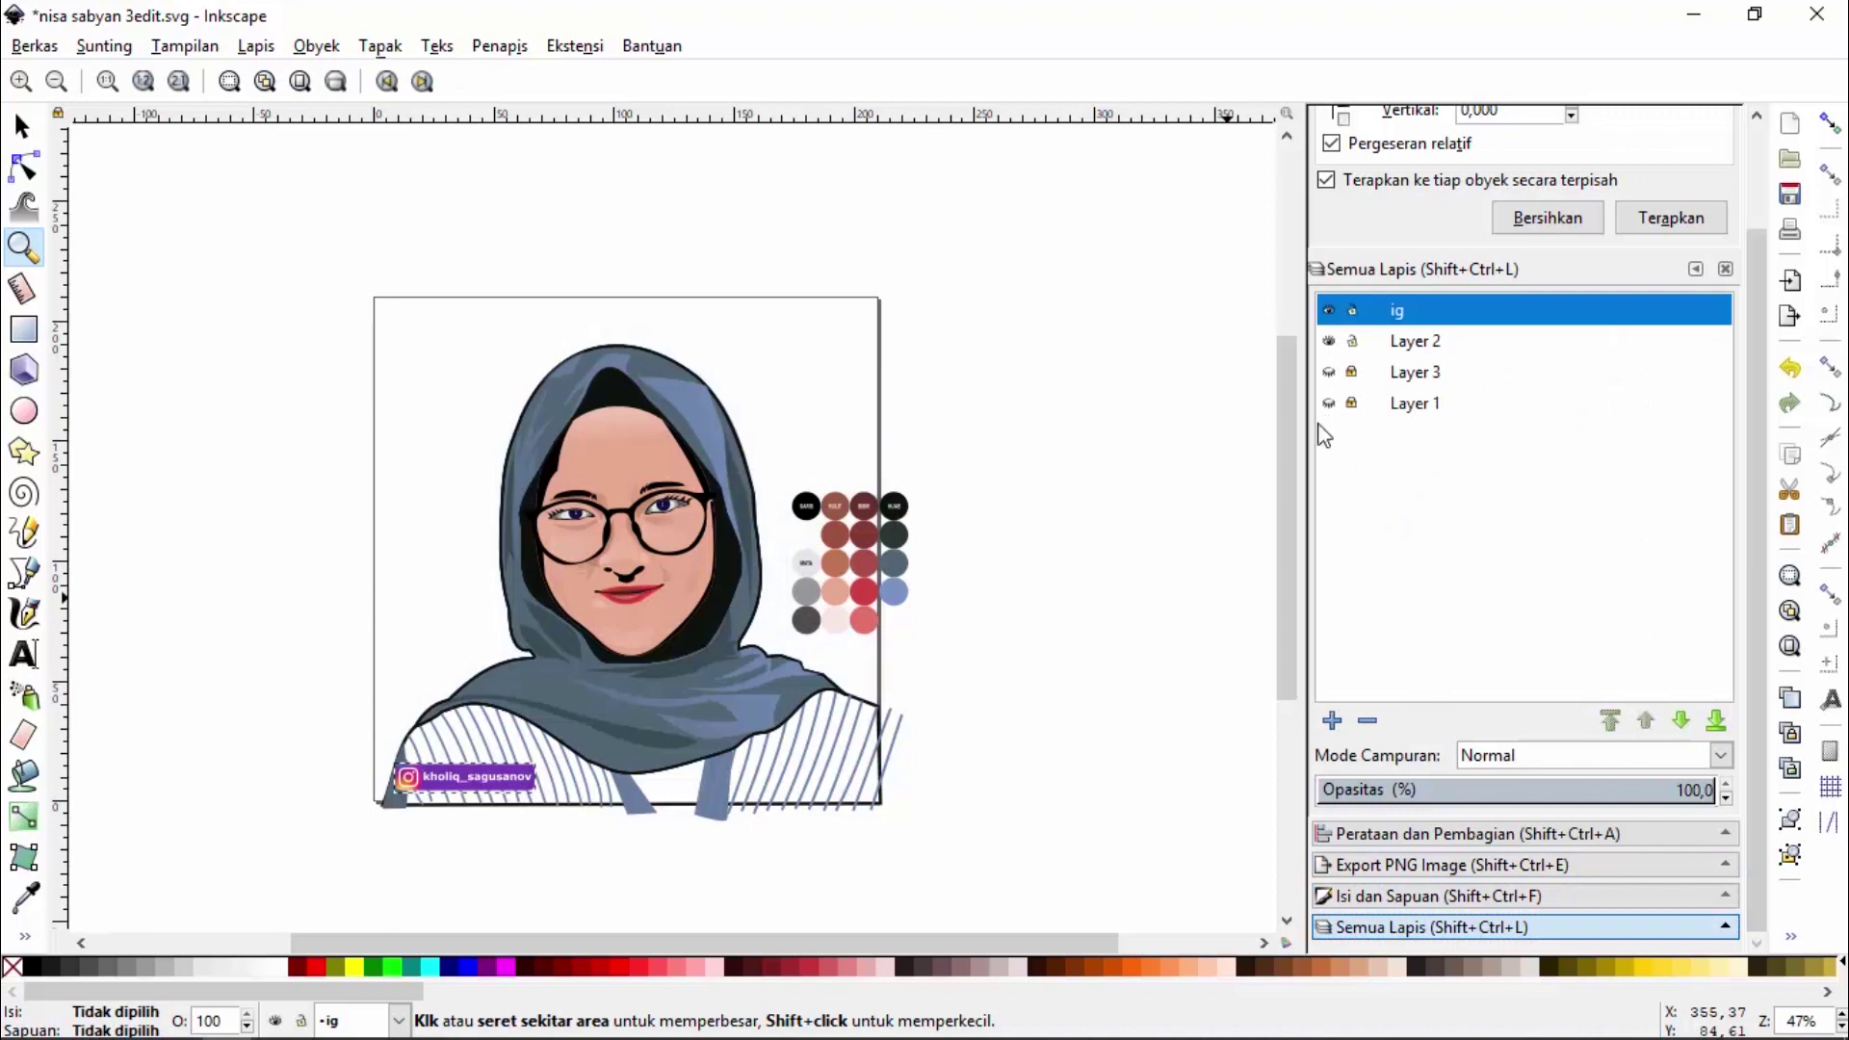
{"action": "key", "text": "s"}
{"action": "key", "text": "ctrl+a"}
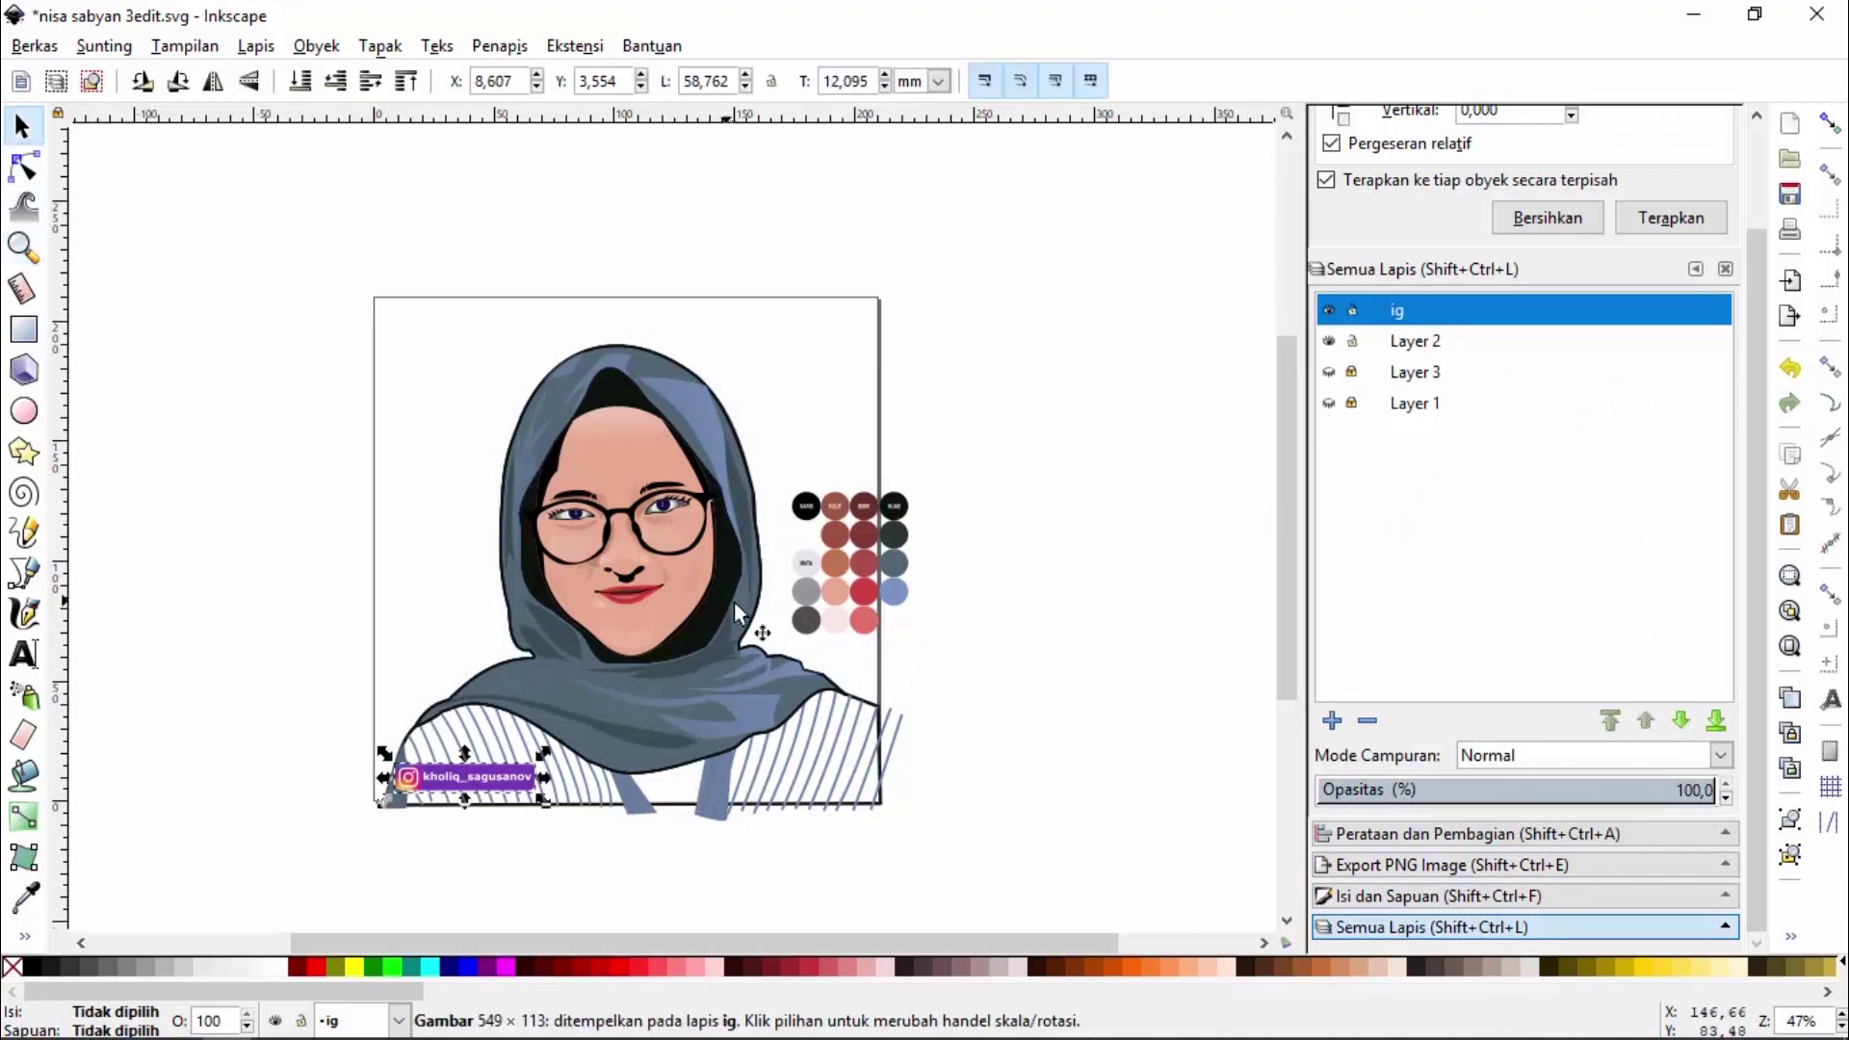
{"action": "left_click", "coordinate": [983, 650]}
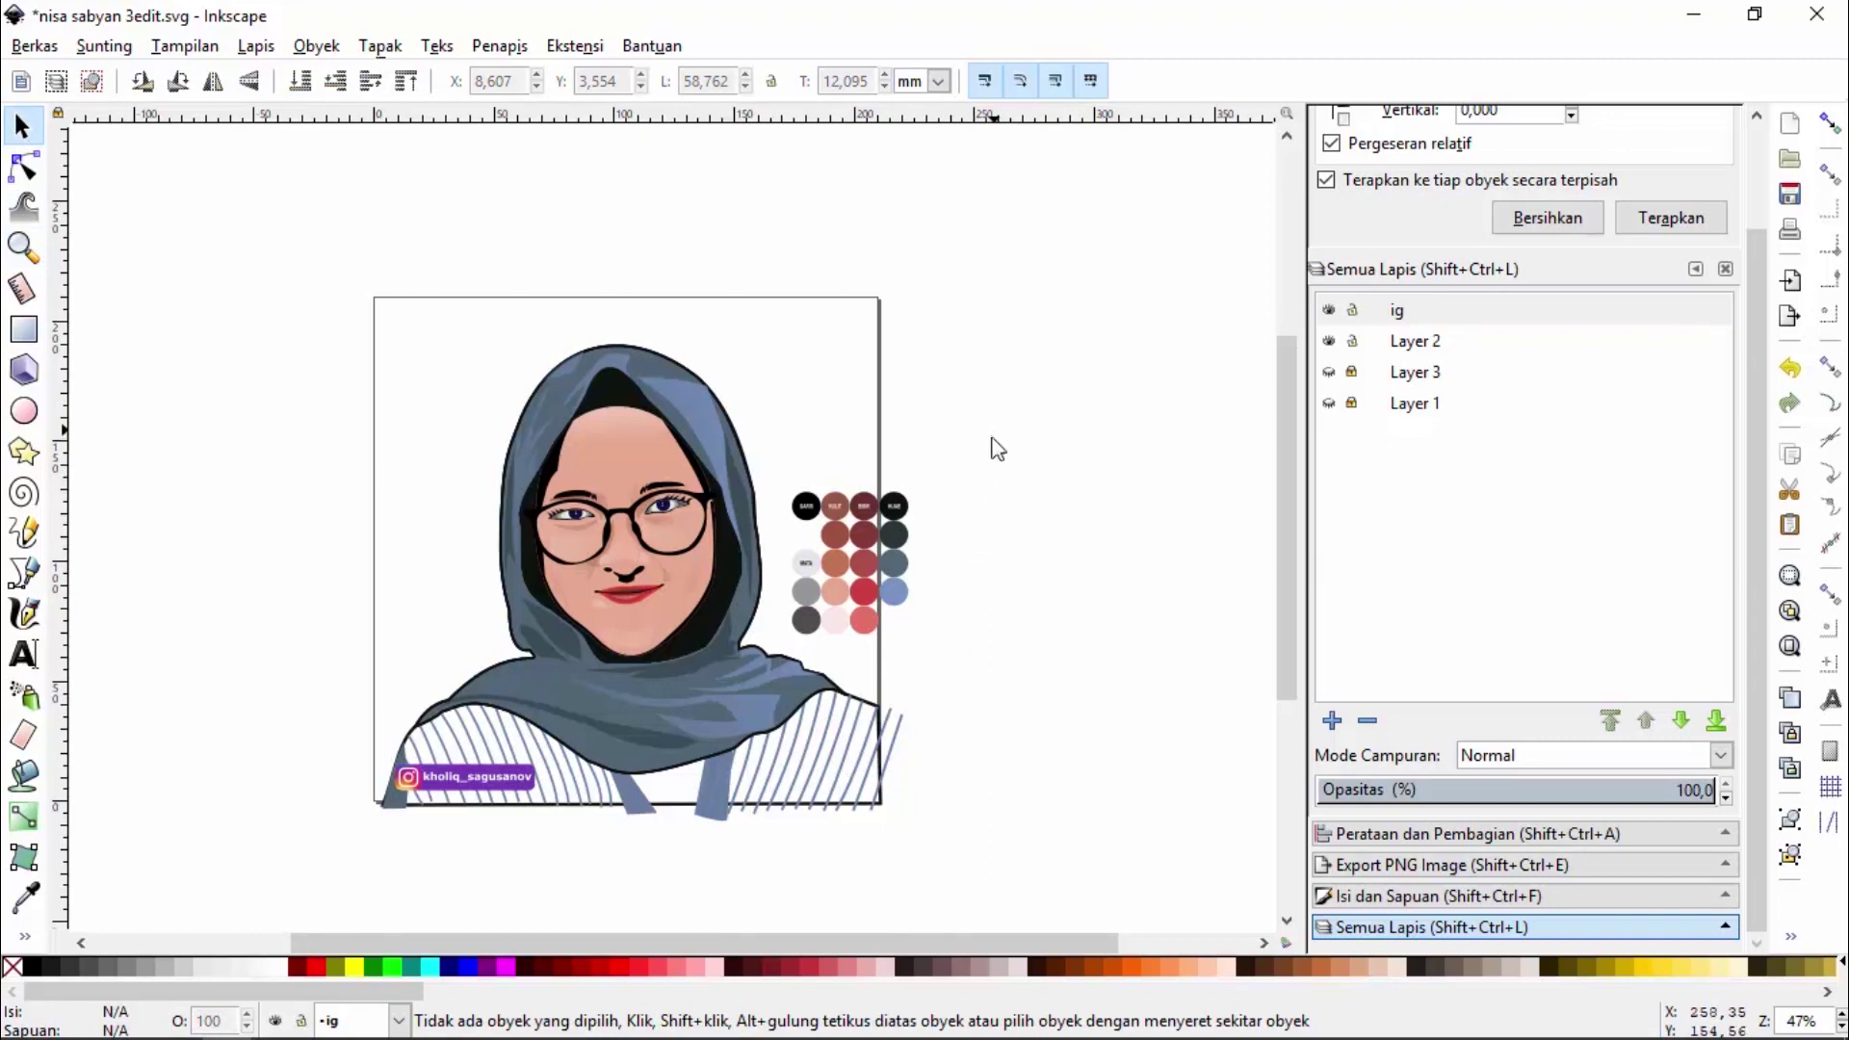
Move the 23-object colour swatch group off the page to the right
{"action": "left_click_drag", "start_coordinate": [997, 429], "coordinate": [772, 650]}
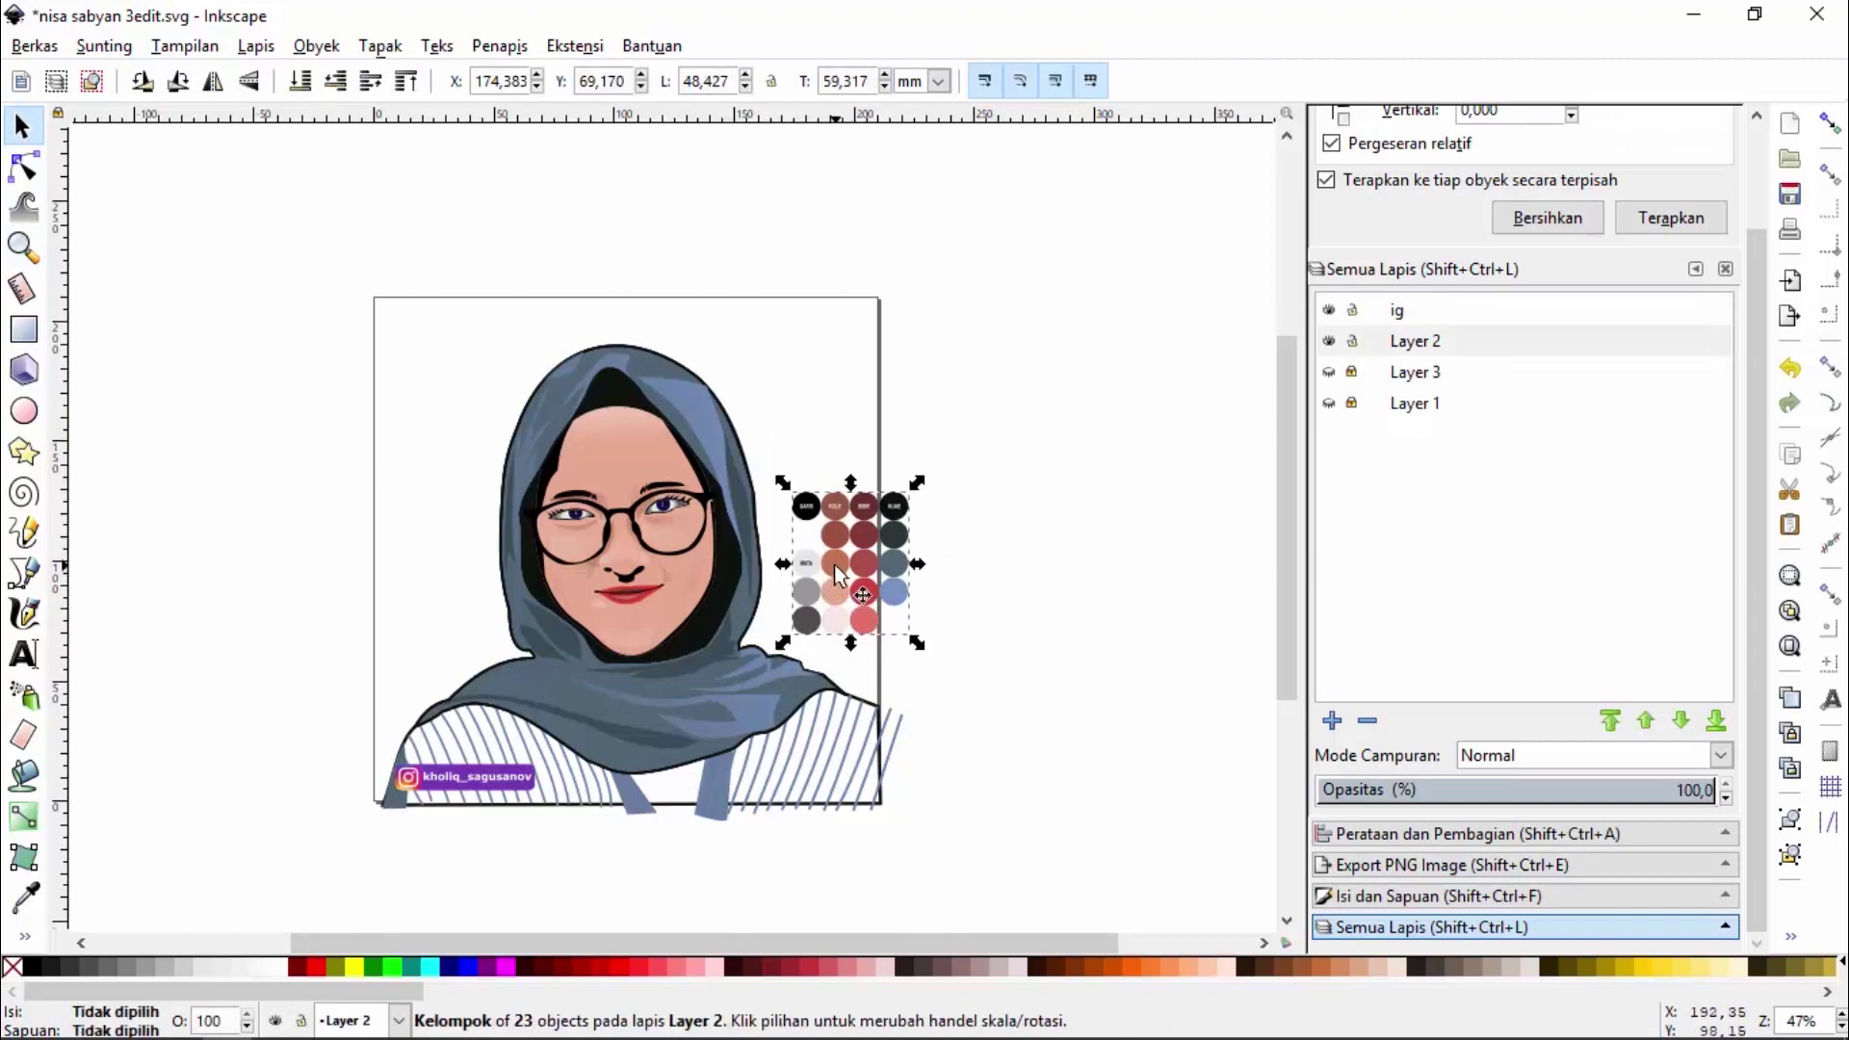
{"action": "left_click_drag", "start_coordinate": [835, 567], "coordinate": [956, 563]}
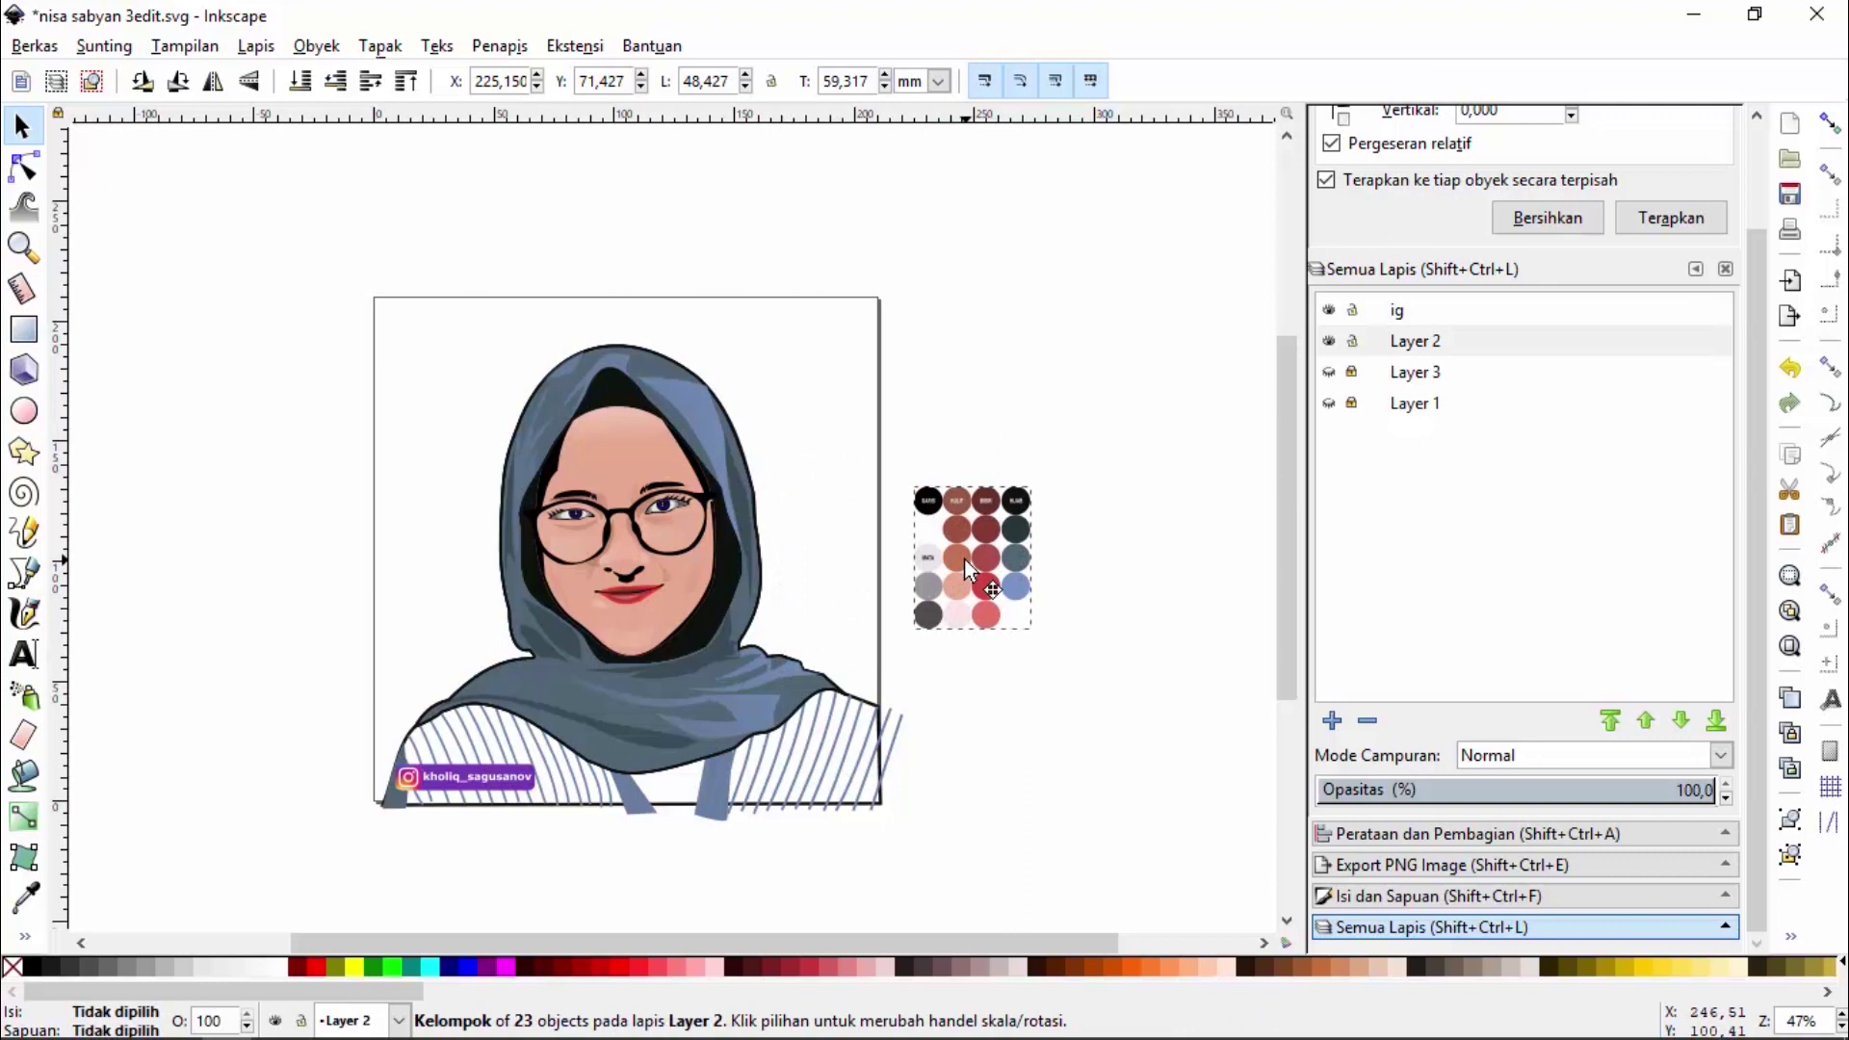
{"action": "left_click", "coordinate": [1166, 594]}
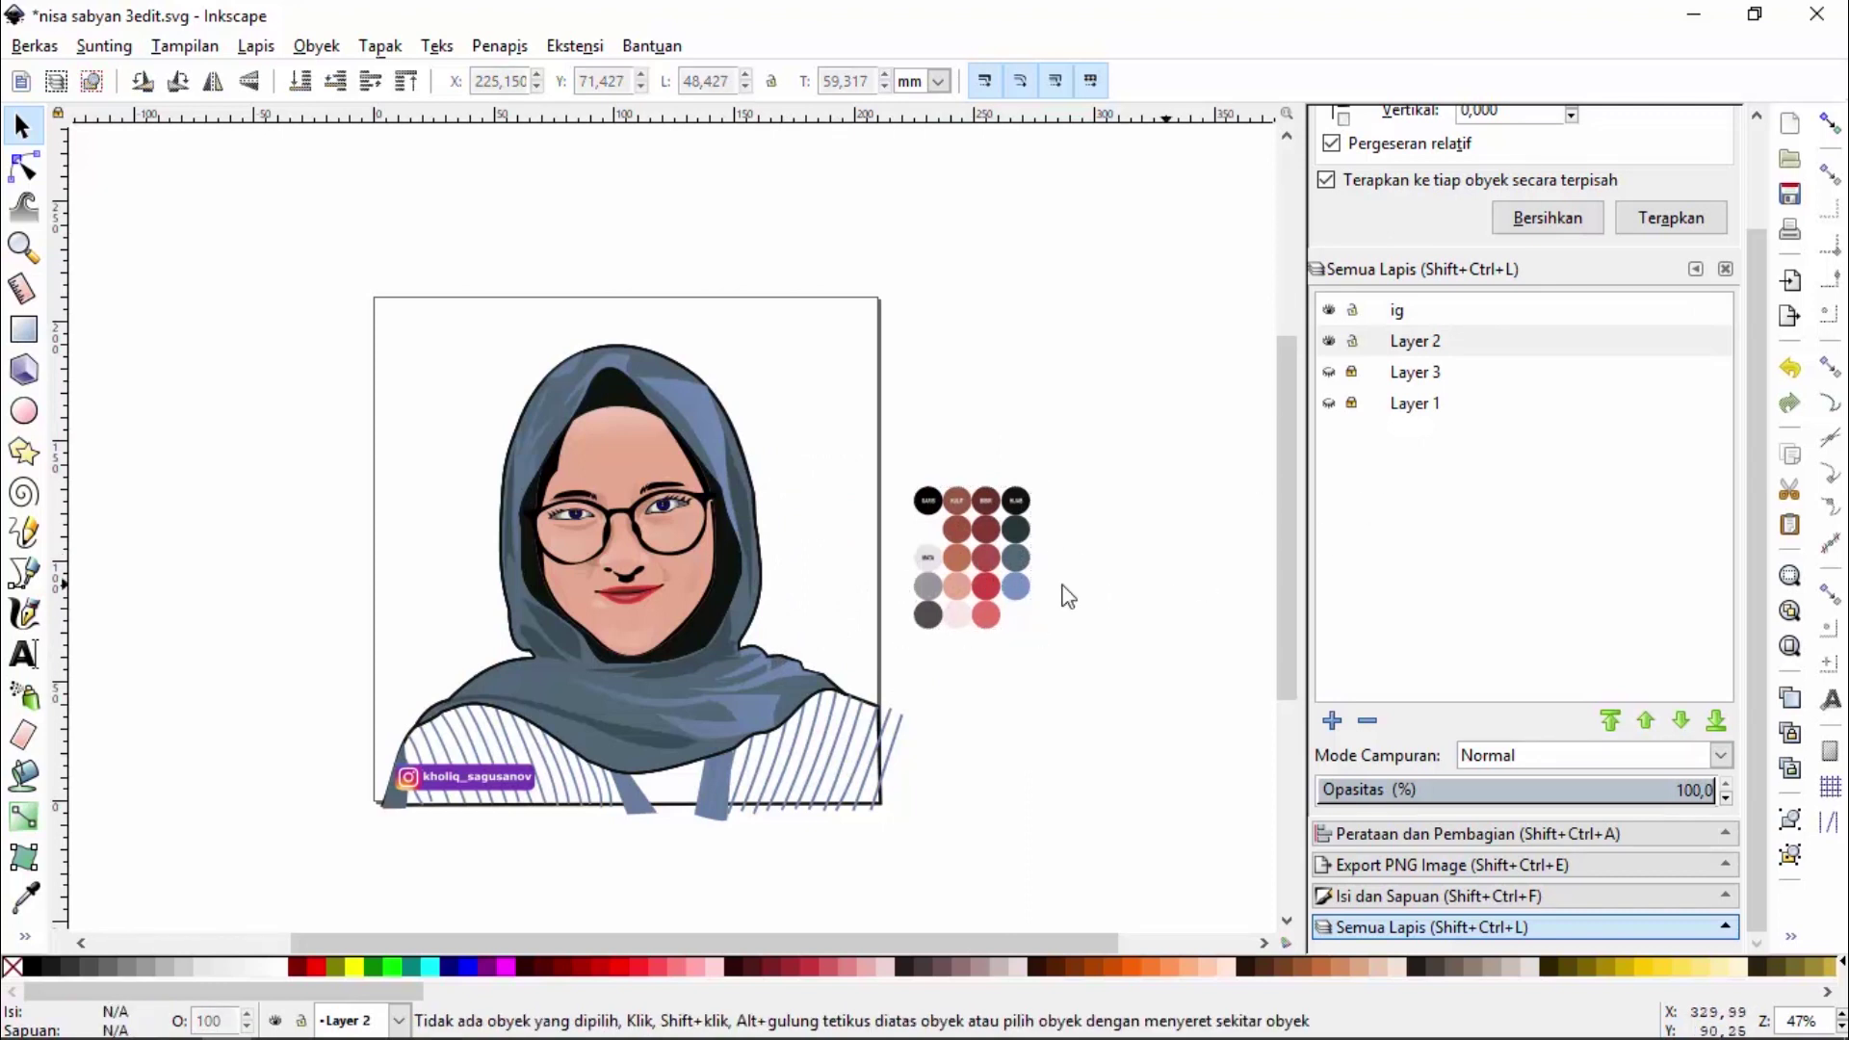
{"action": "left_click", "coordinate": [26, 329]}
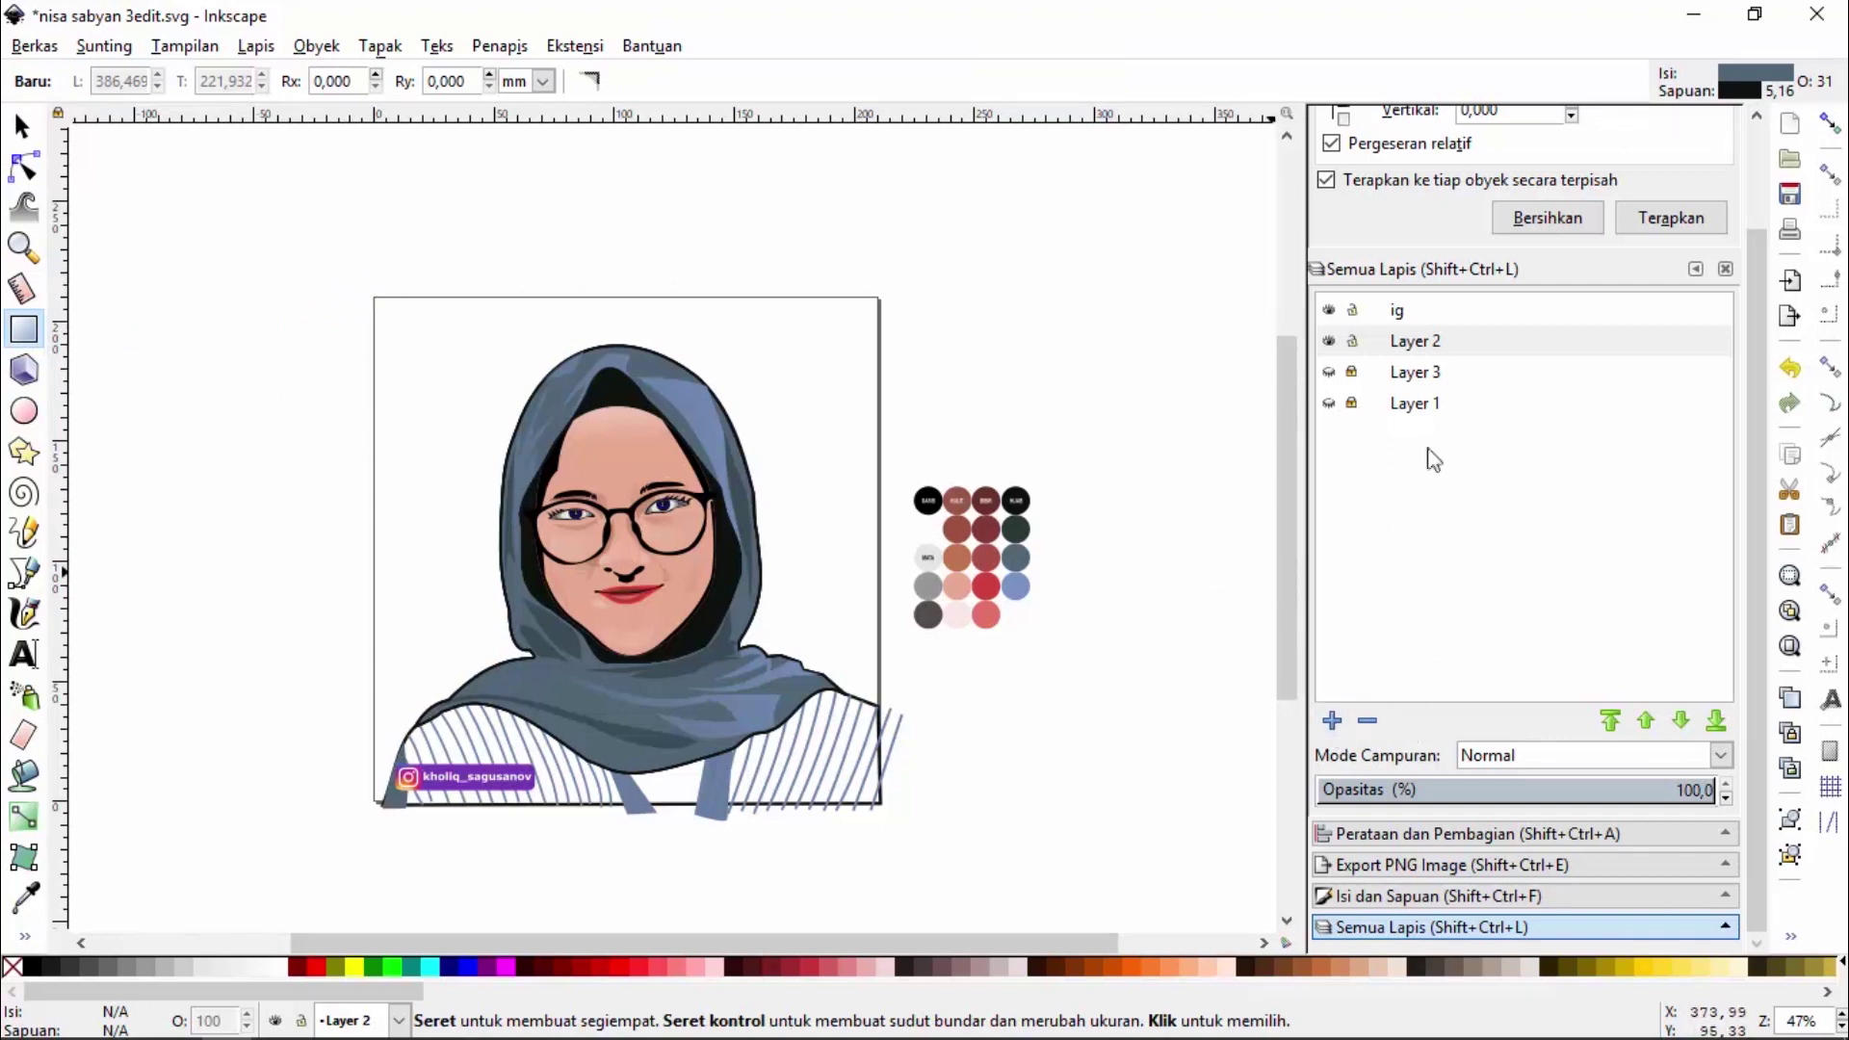
Add a layer named 'background' above Layer 1 and draw a rectangle covering the whole page
{"action": "left_click", "coordinate": [1415, 404]}
{"action": "left_click", "coordinate": [1332, 720]}
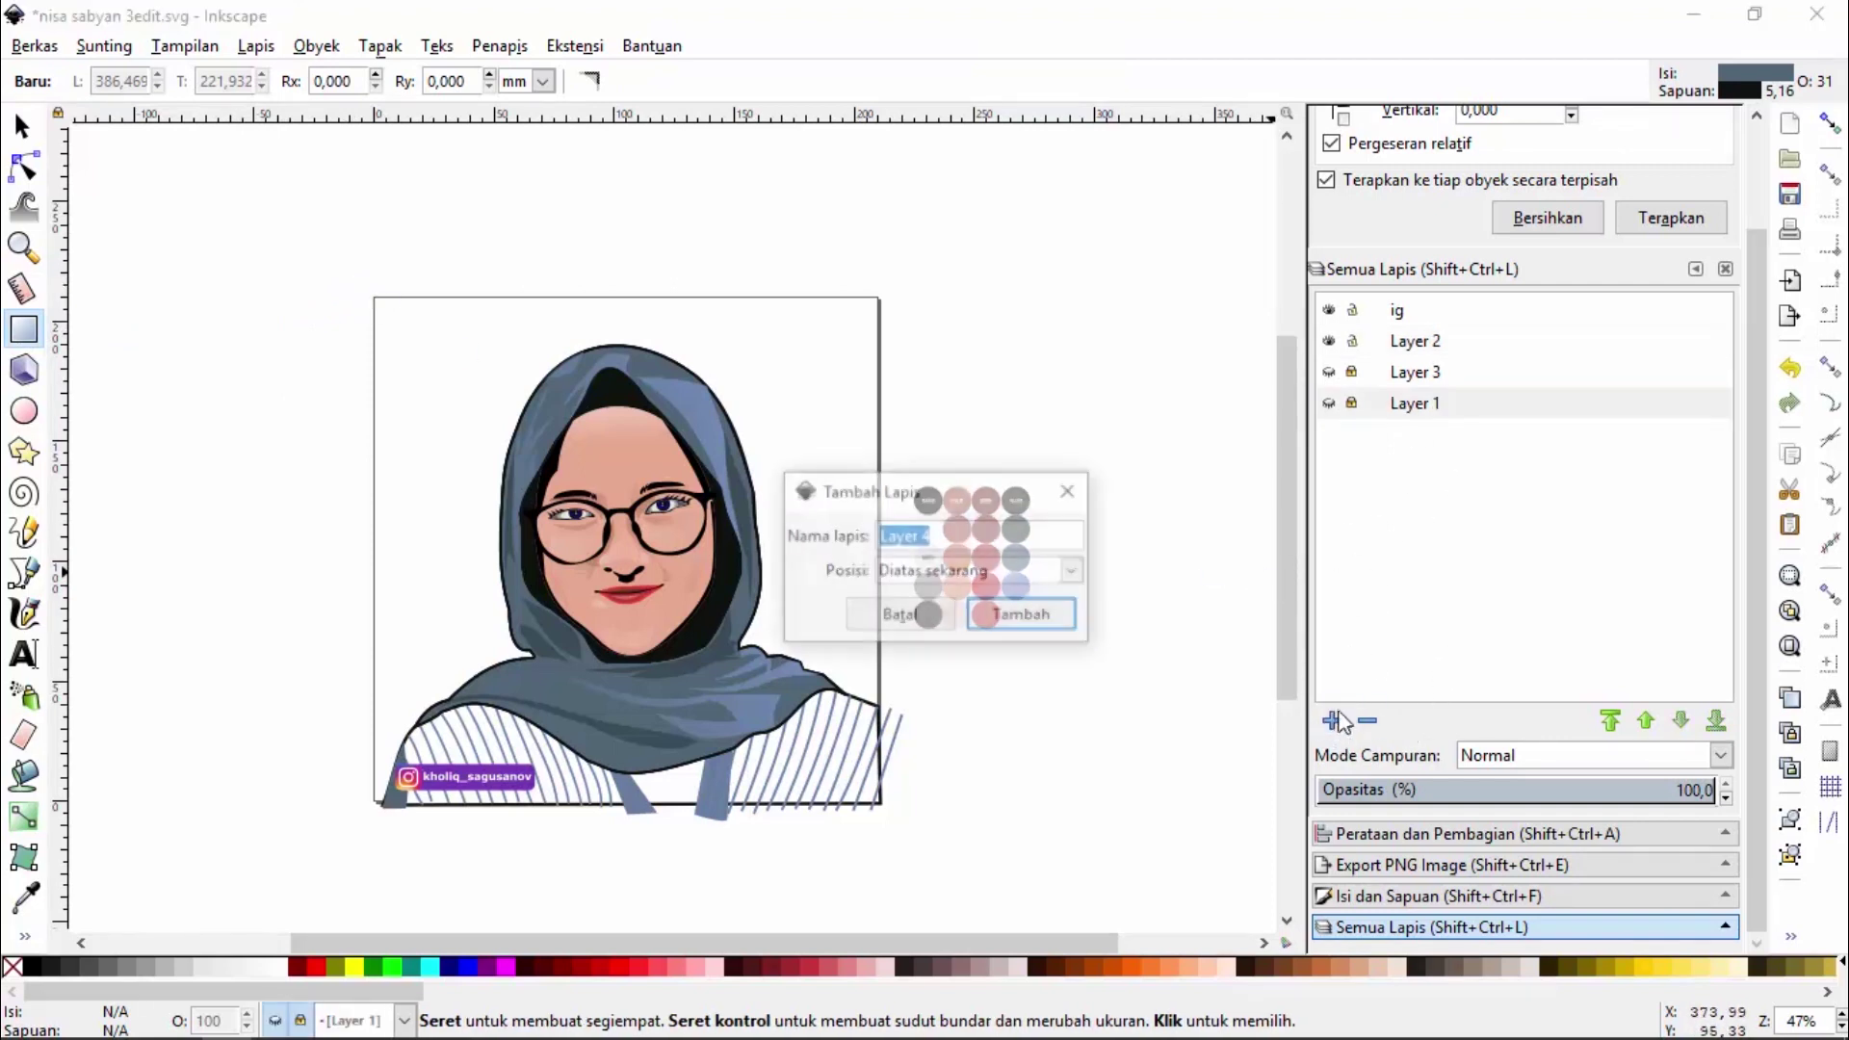
{"action": "type", "text": "background"}
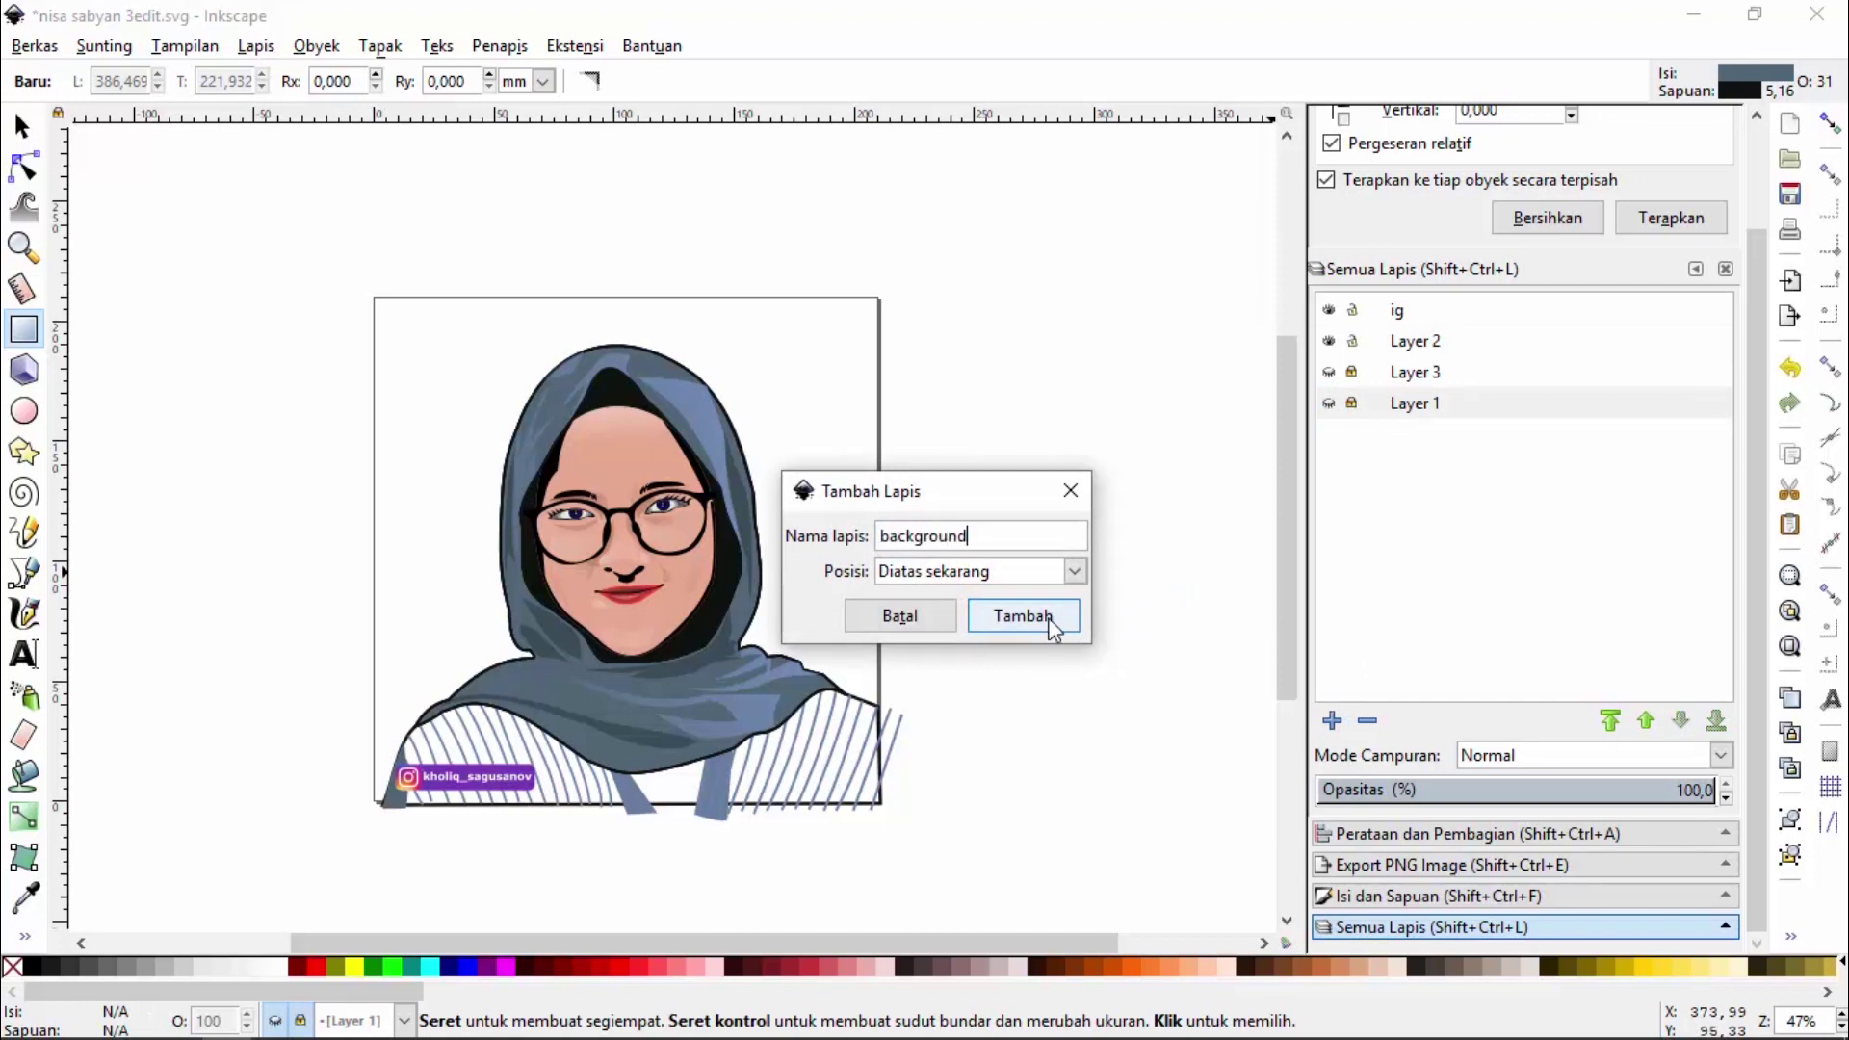
{"action": "left_click", "coordinate": [1019, 621]}
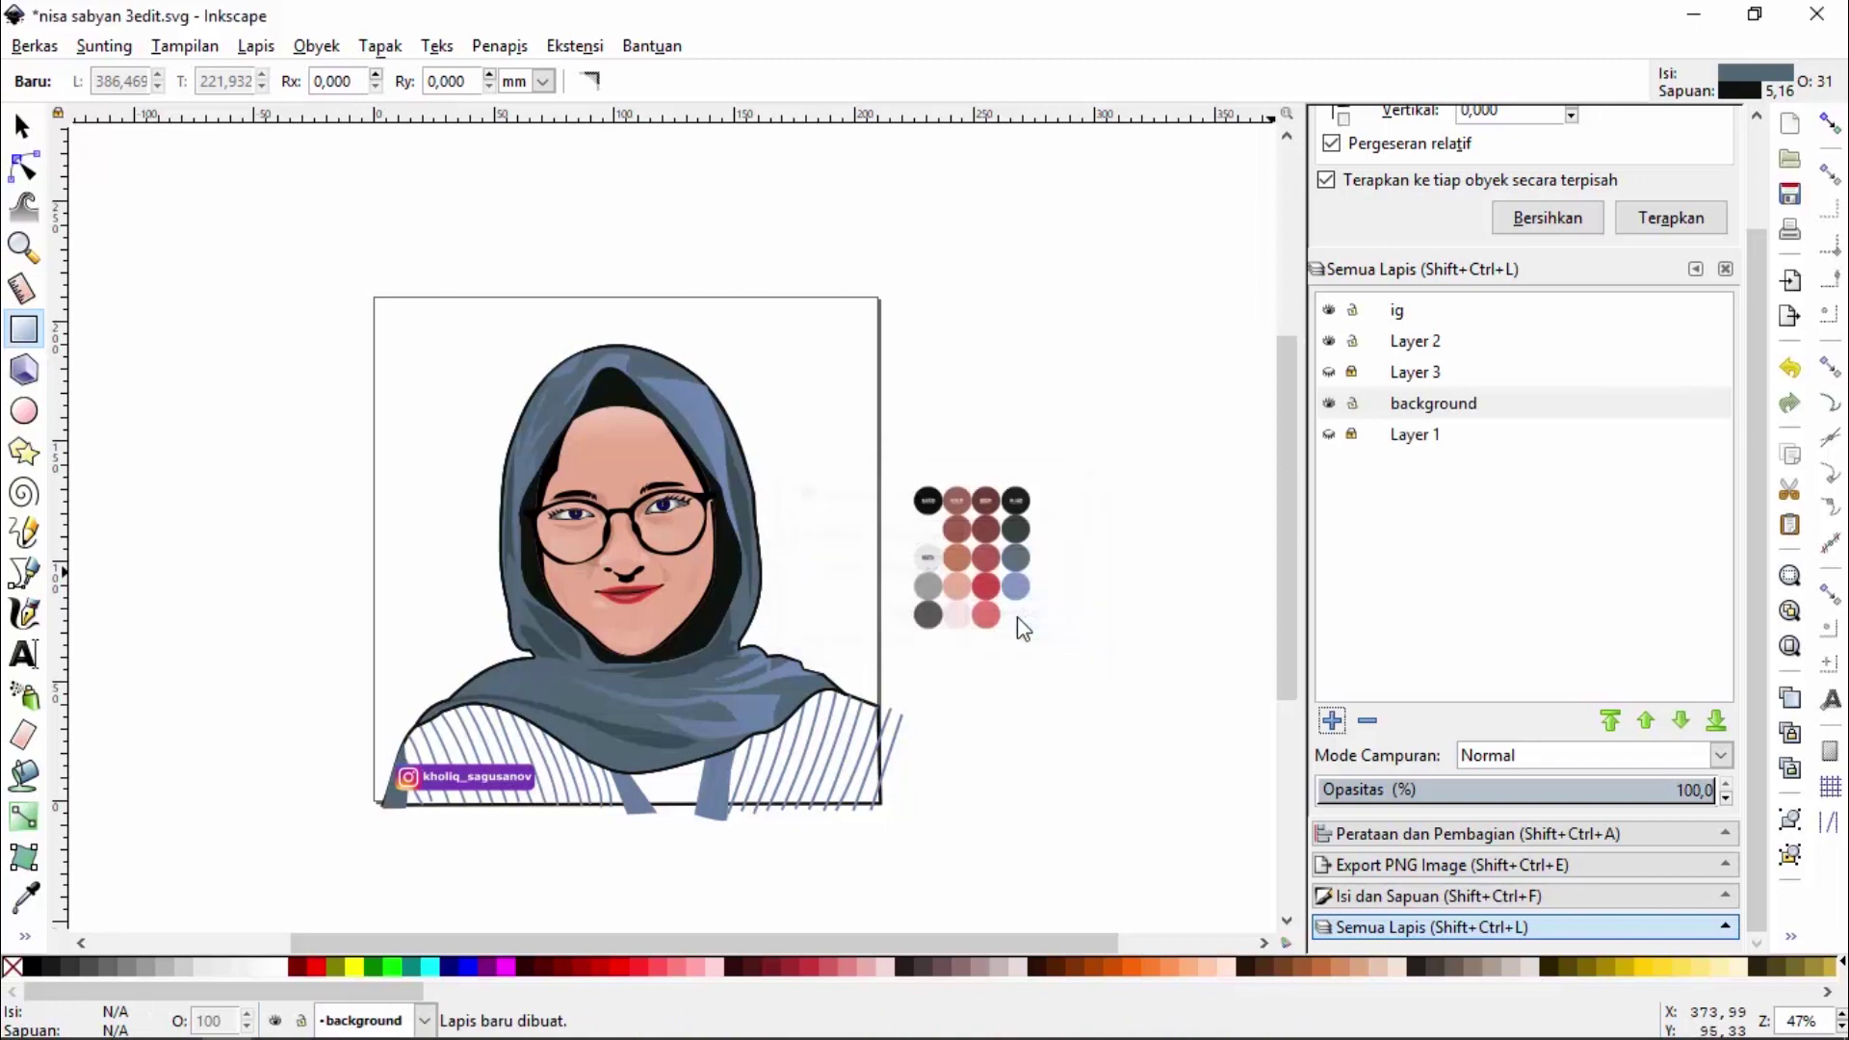
{"action": "mouse_move", "coordinate": [362, 285]}
{"action": "left_mouse_down"}
{"action": "mouse_move", "coordinate": [890, 749]}
{"action": "mouse_move", "coordinate": [895, 826]}
{"action": "left_mouse_up"}
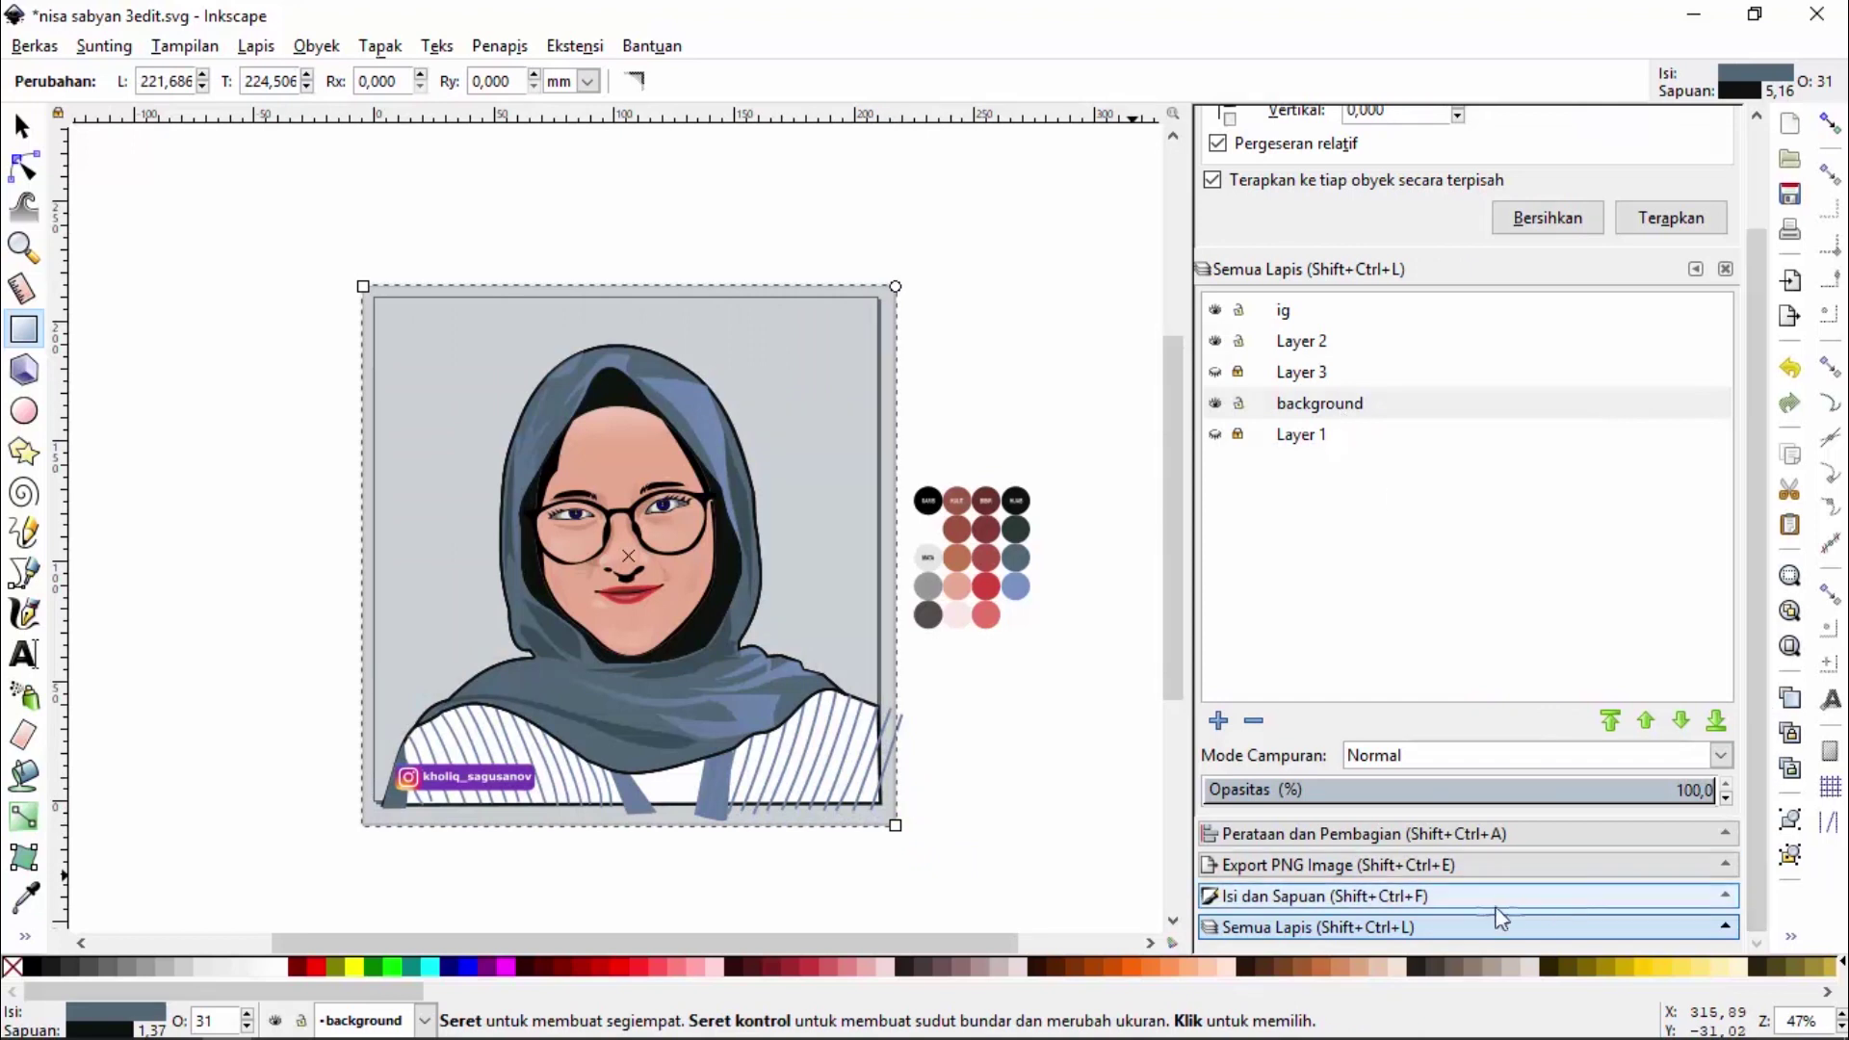
Make the background rectangle fully opaque with a radial gradient fill
{"action": "left_click", "coordinate": [1474, 898]}
{"action": "left_click_drag", "start_coordinate": [1697, 757], "coordinate": [1726, 759]}
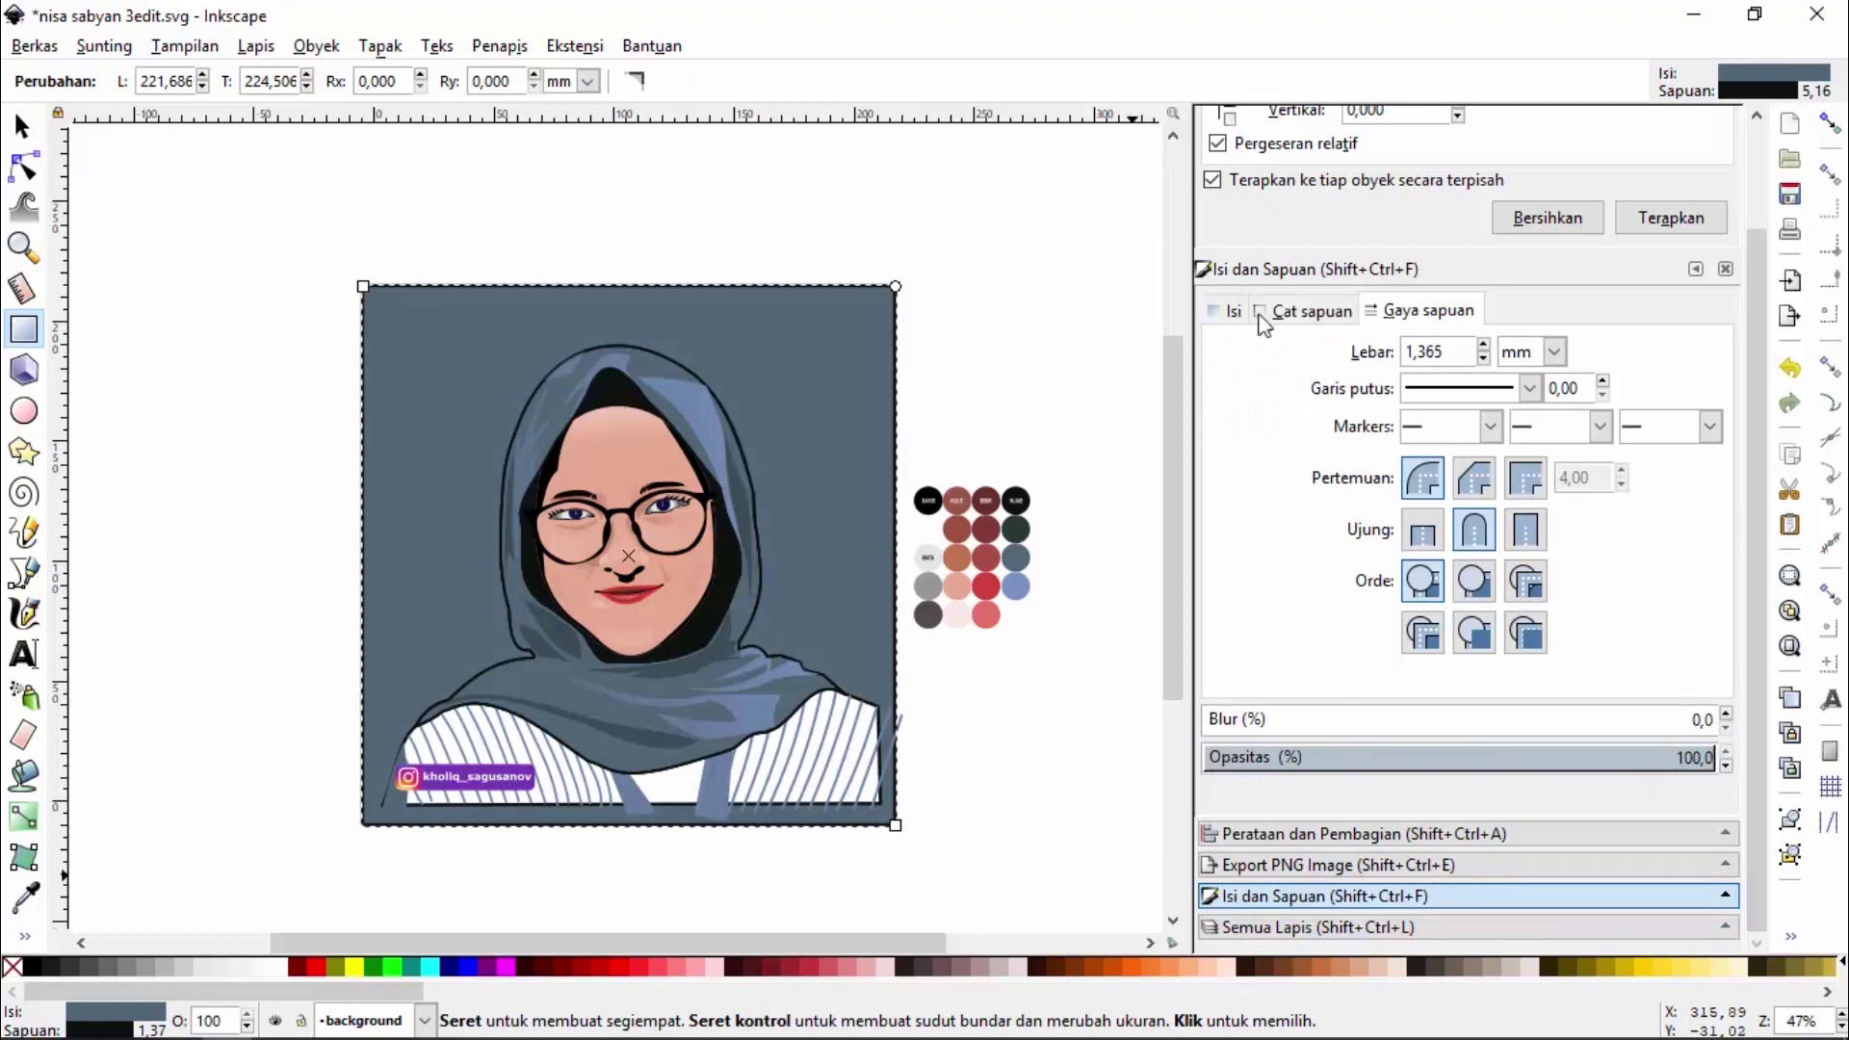
{"action": "left_click", "coordinate": [1241, 313]}
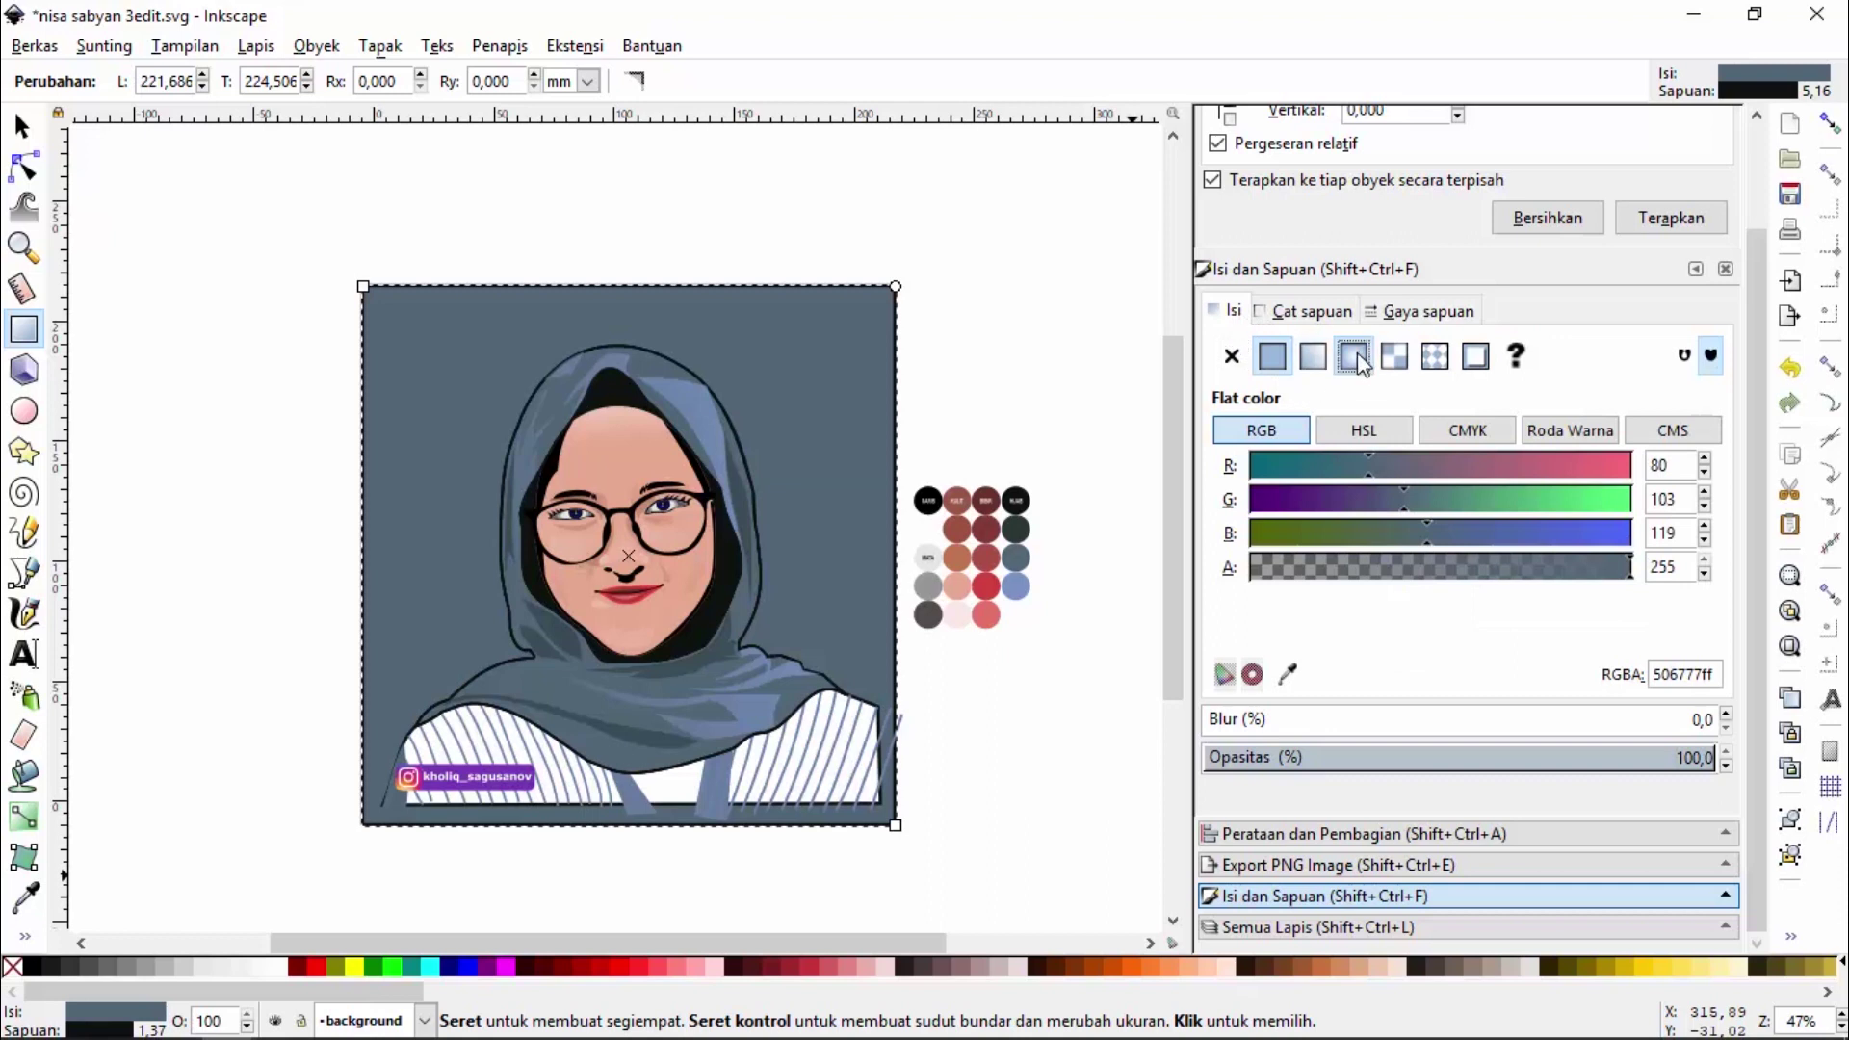
{"action": "left_click", "coordinate": [1358, 358]}
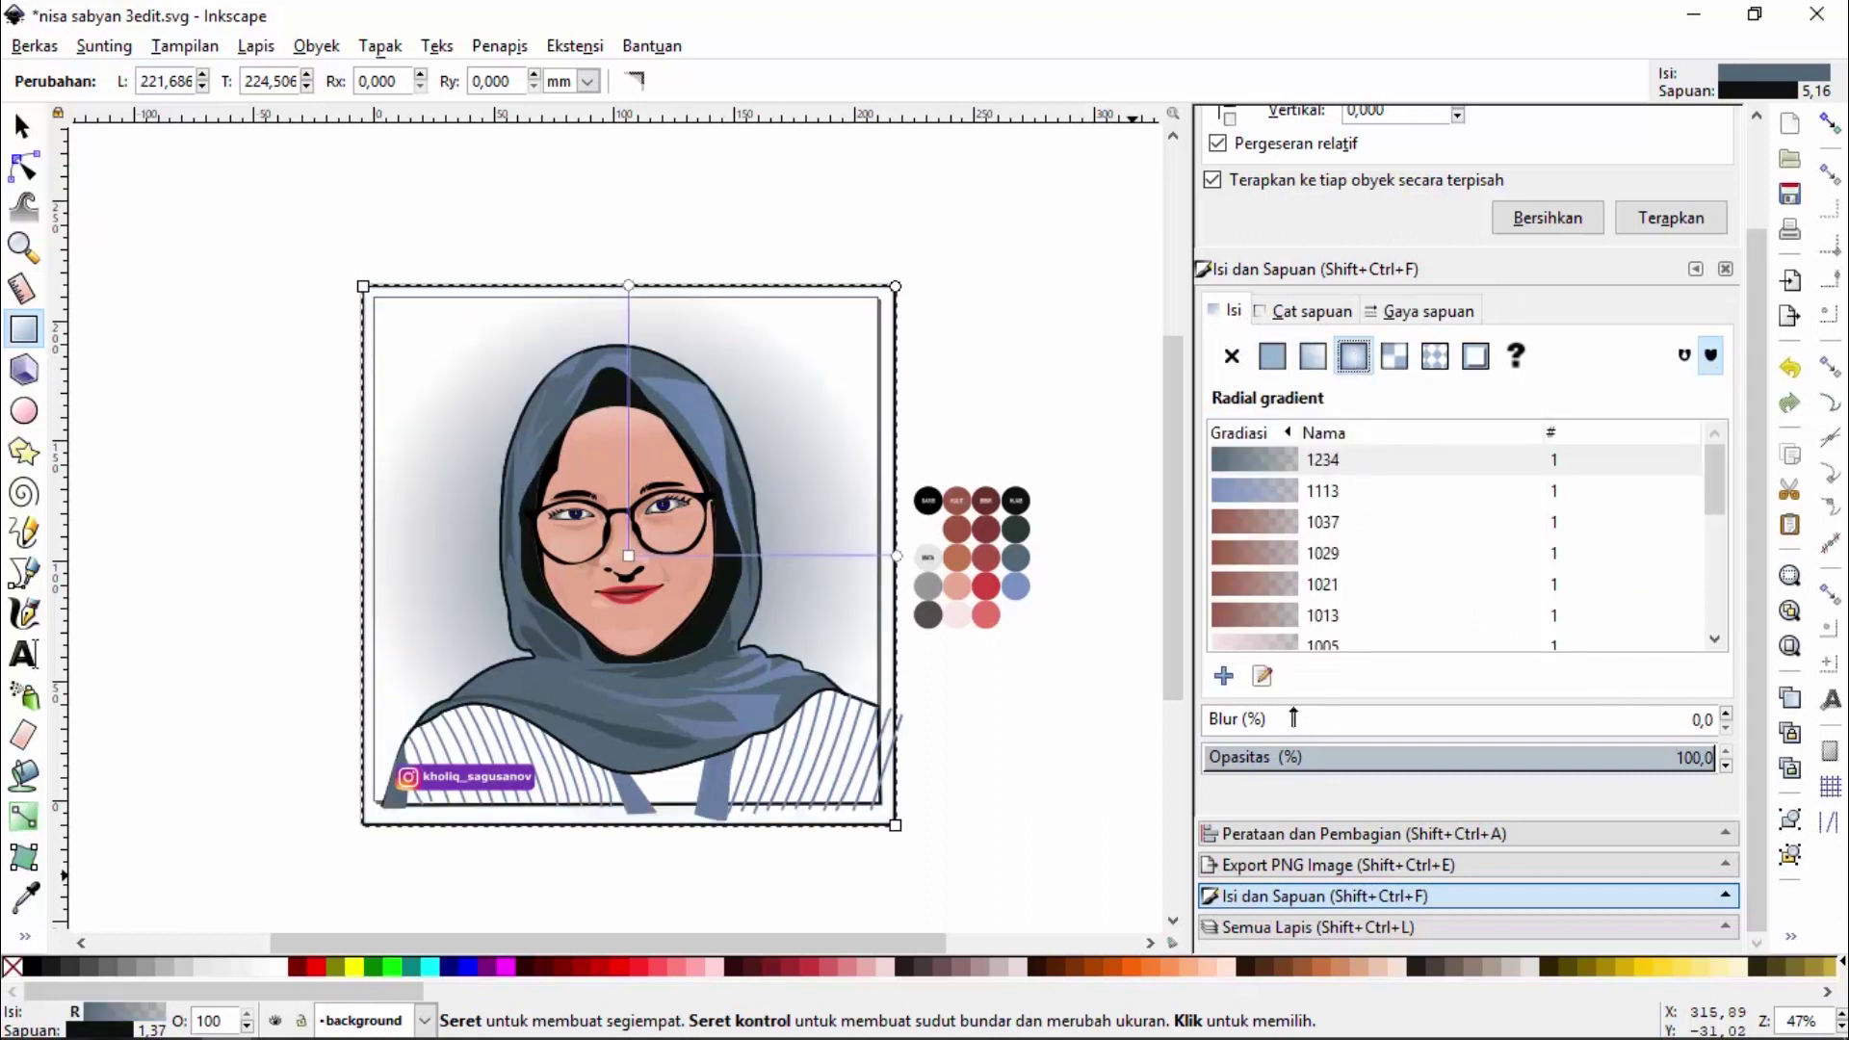
{"action": "left_click", "coordinate": [1262, 677]}
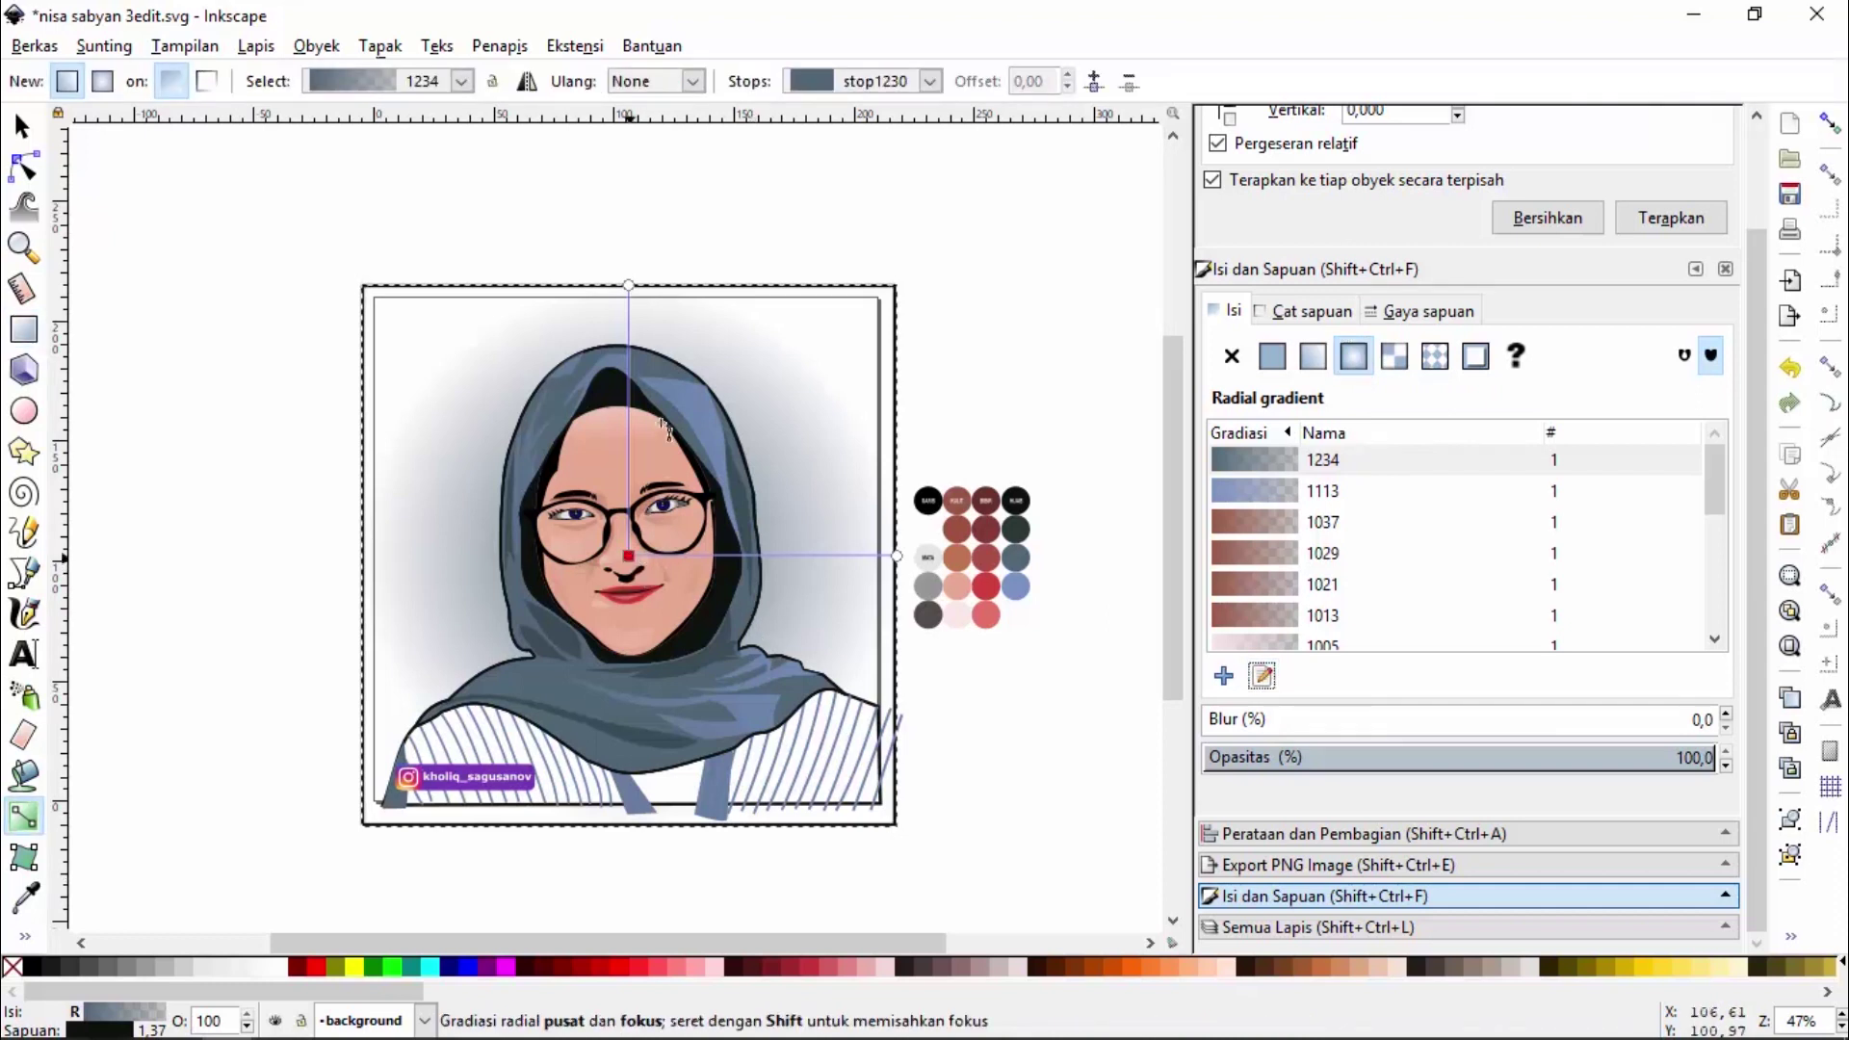
Recolour the gradient stops: blue-grey at the edges, pale colour sampled from the shirt at the centre
{"action": "left_click", "coordinate": [628, 285]}
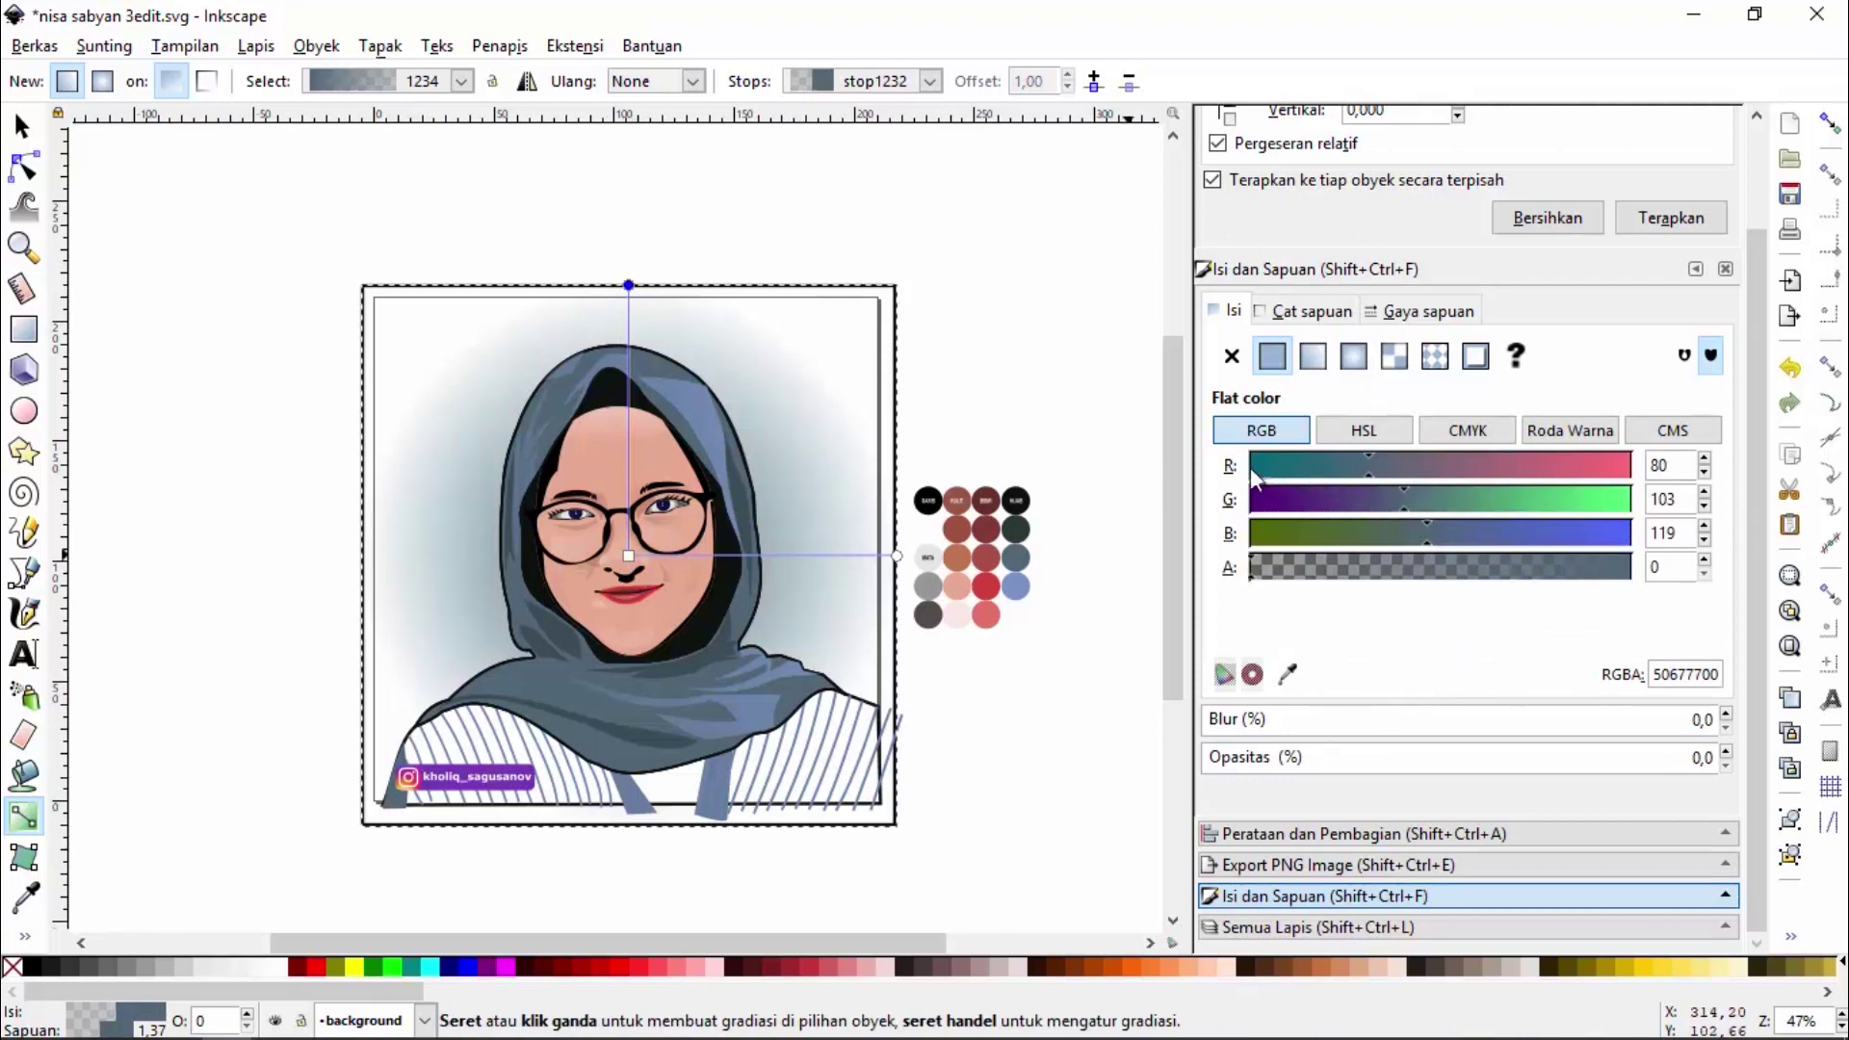
{"action": "left_click_drag", "start_coordinate": [1255, 475], "coordinate": [1244, 474]}
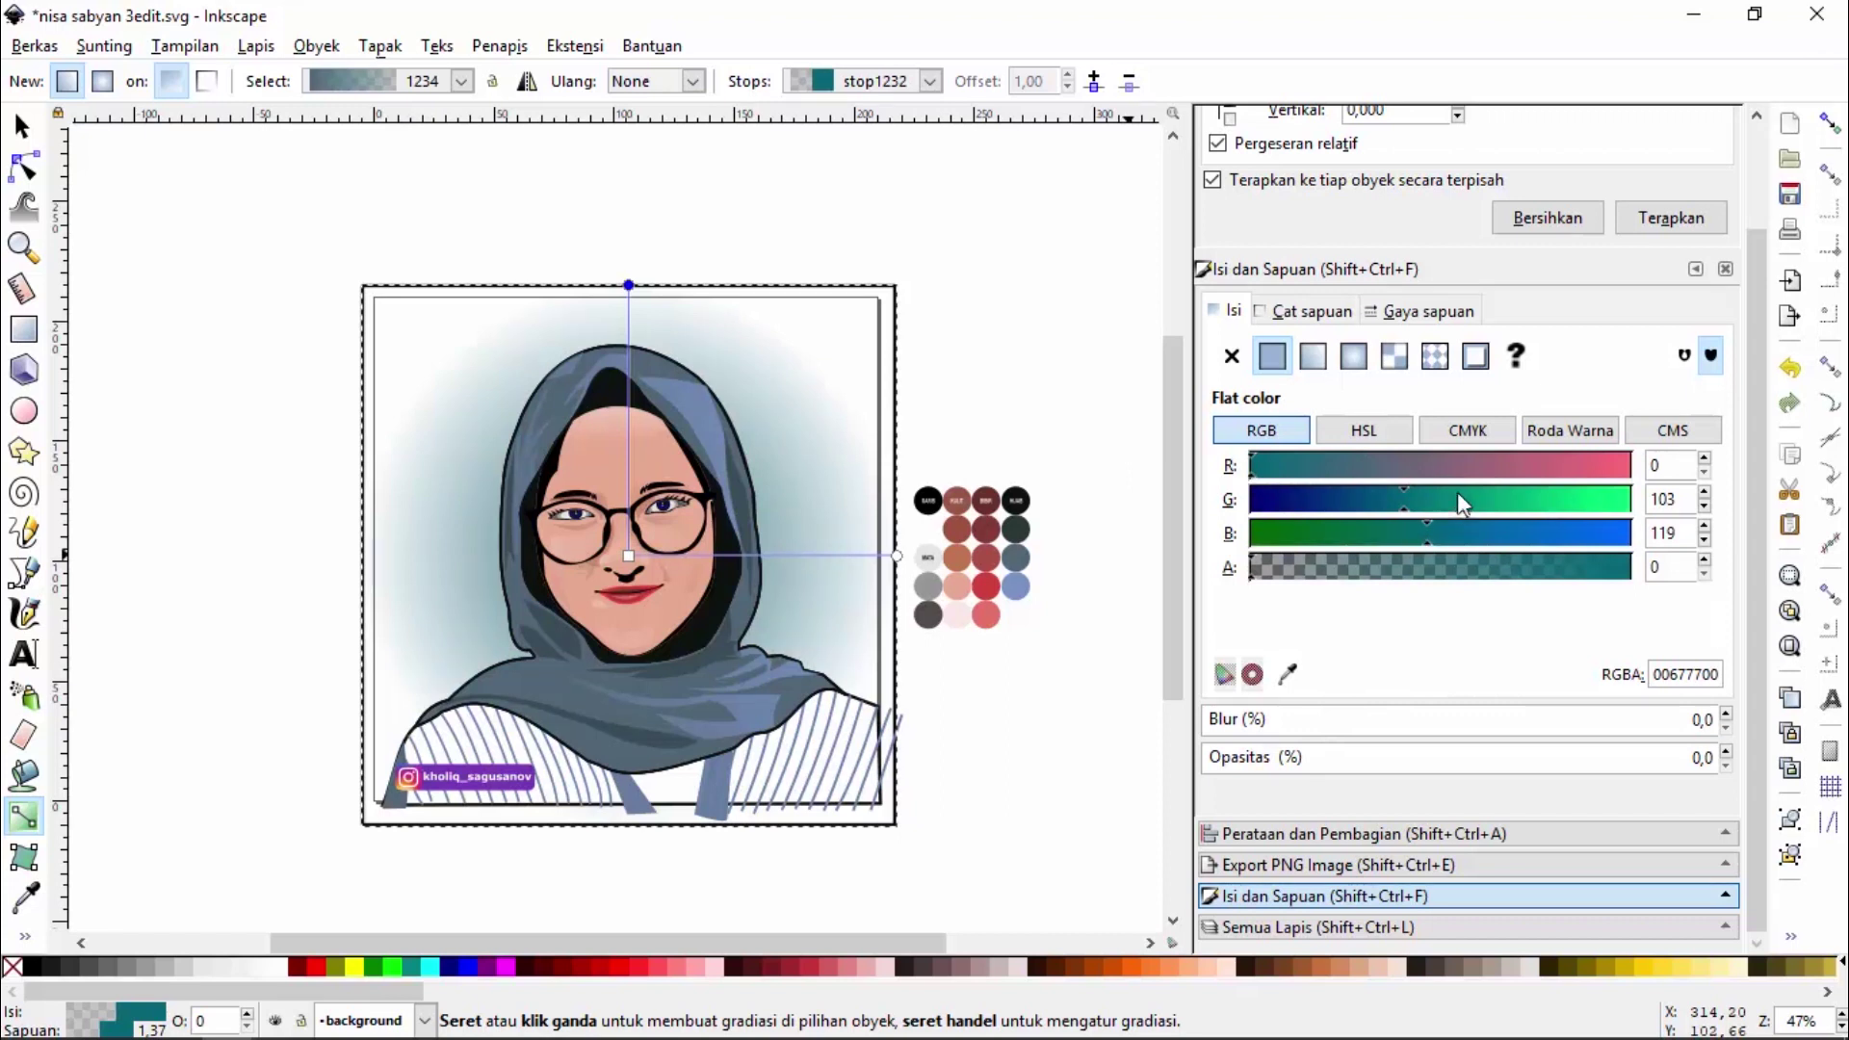
{"action": "left_click", "coordinate": [1488, 500]}
{"action": "left_click", "coordinate": [897, 556]}
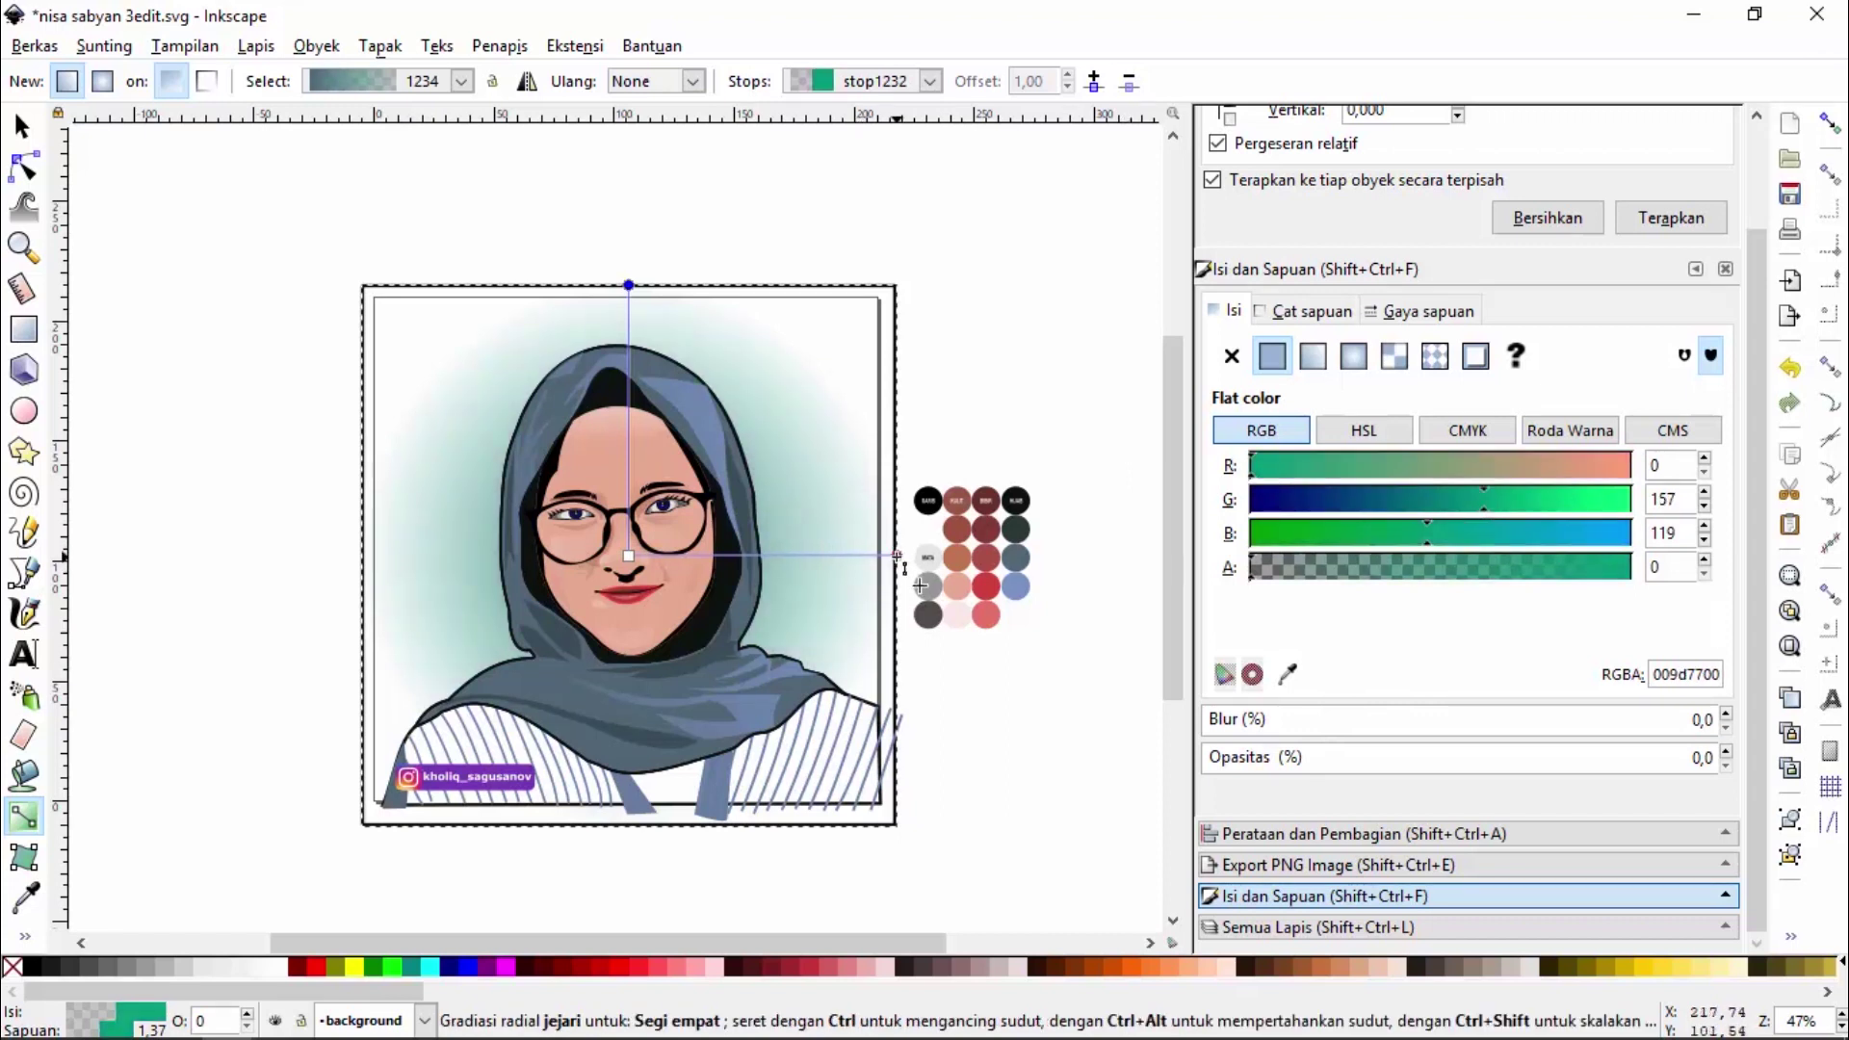
{"action": "left_click", "coordinate": [1289, 674]}
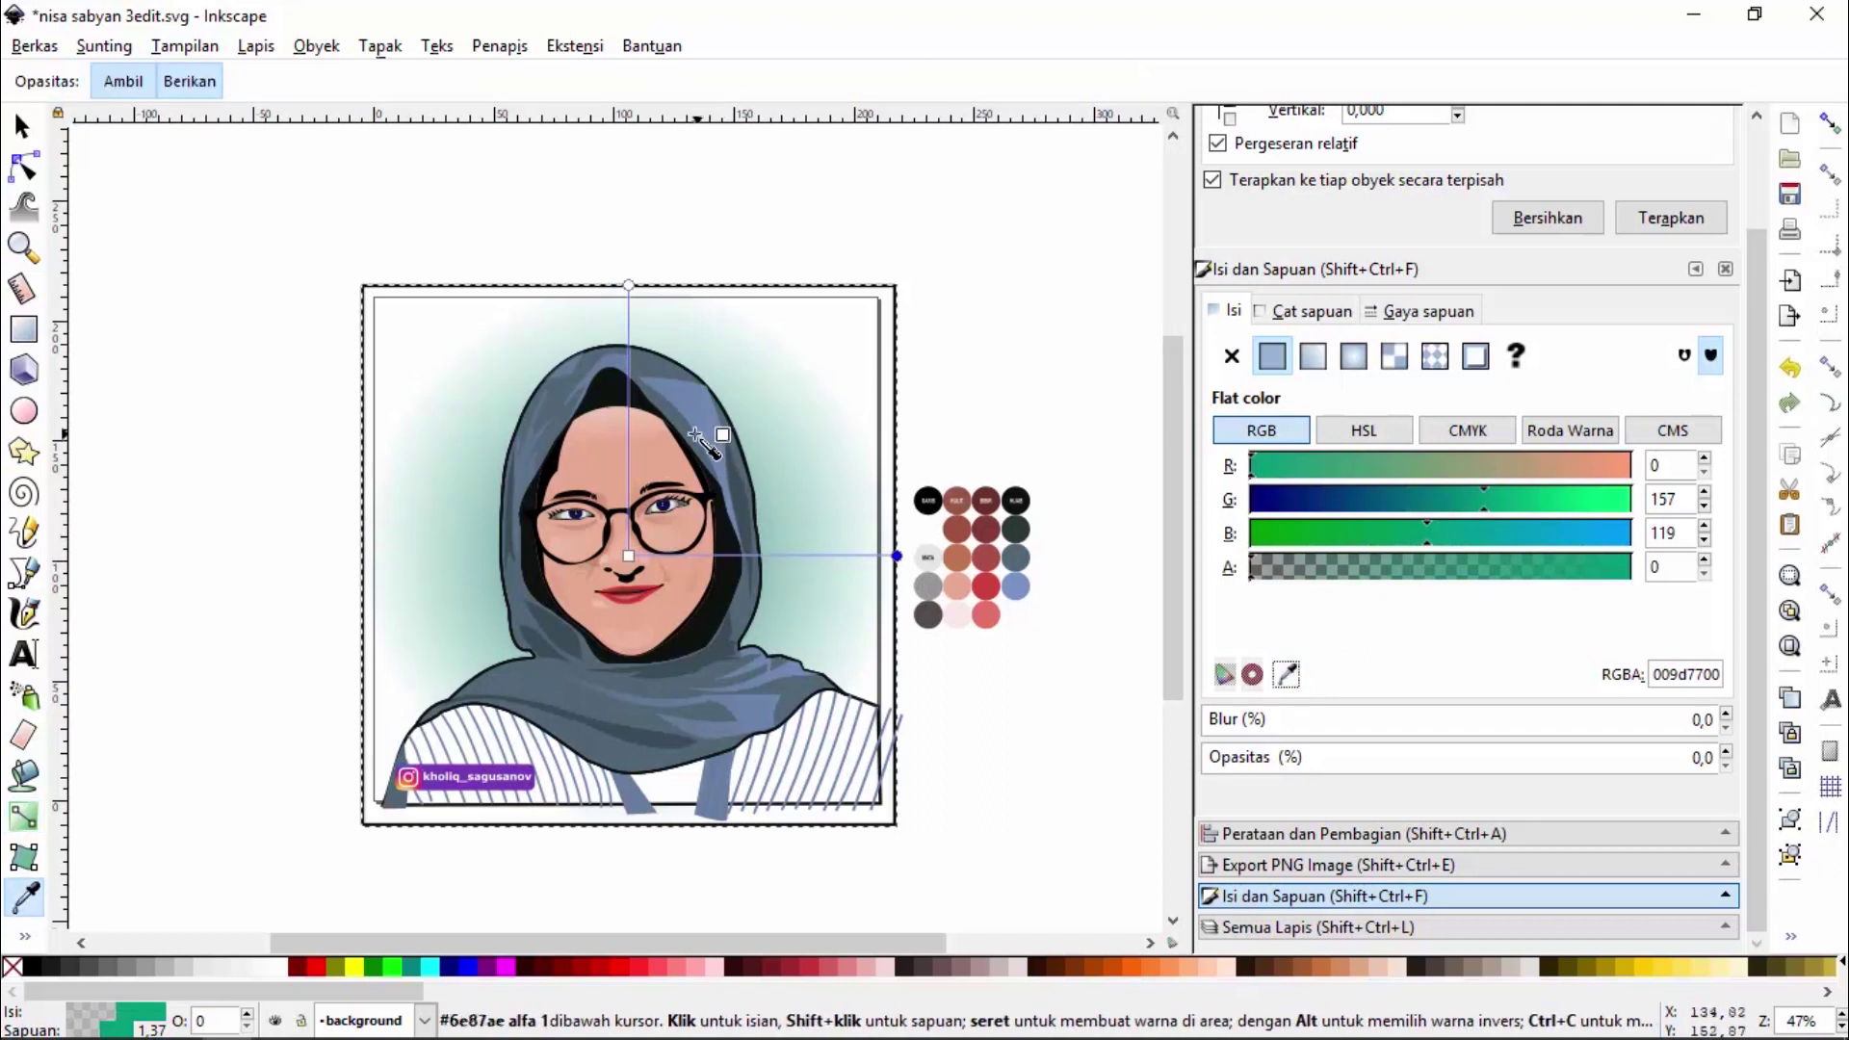
{"action": "left_click", "coordinate": [695, 435]}
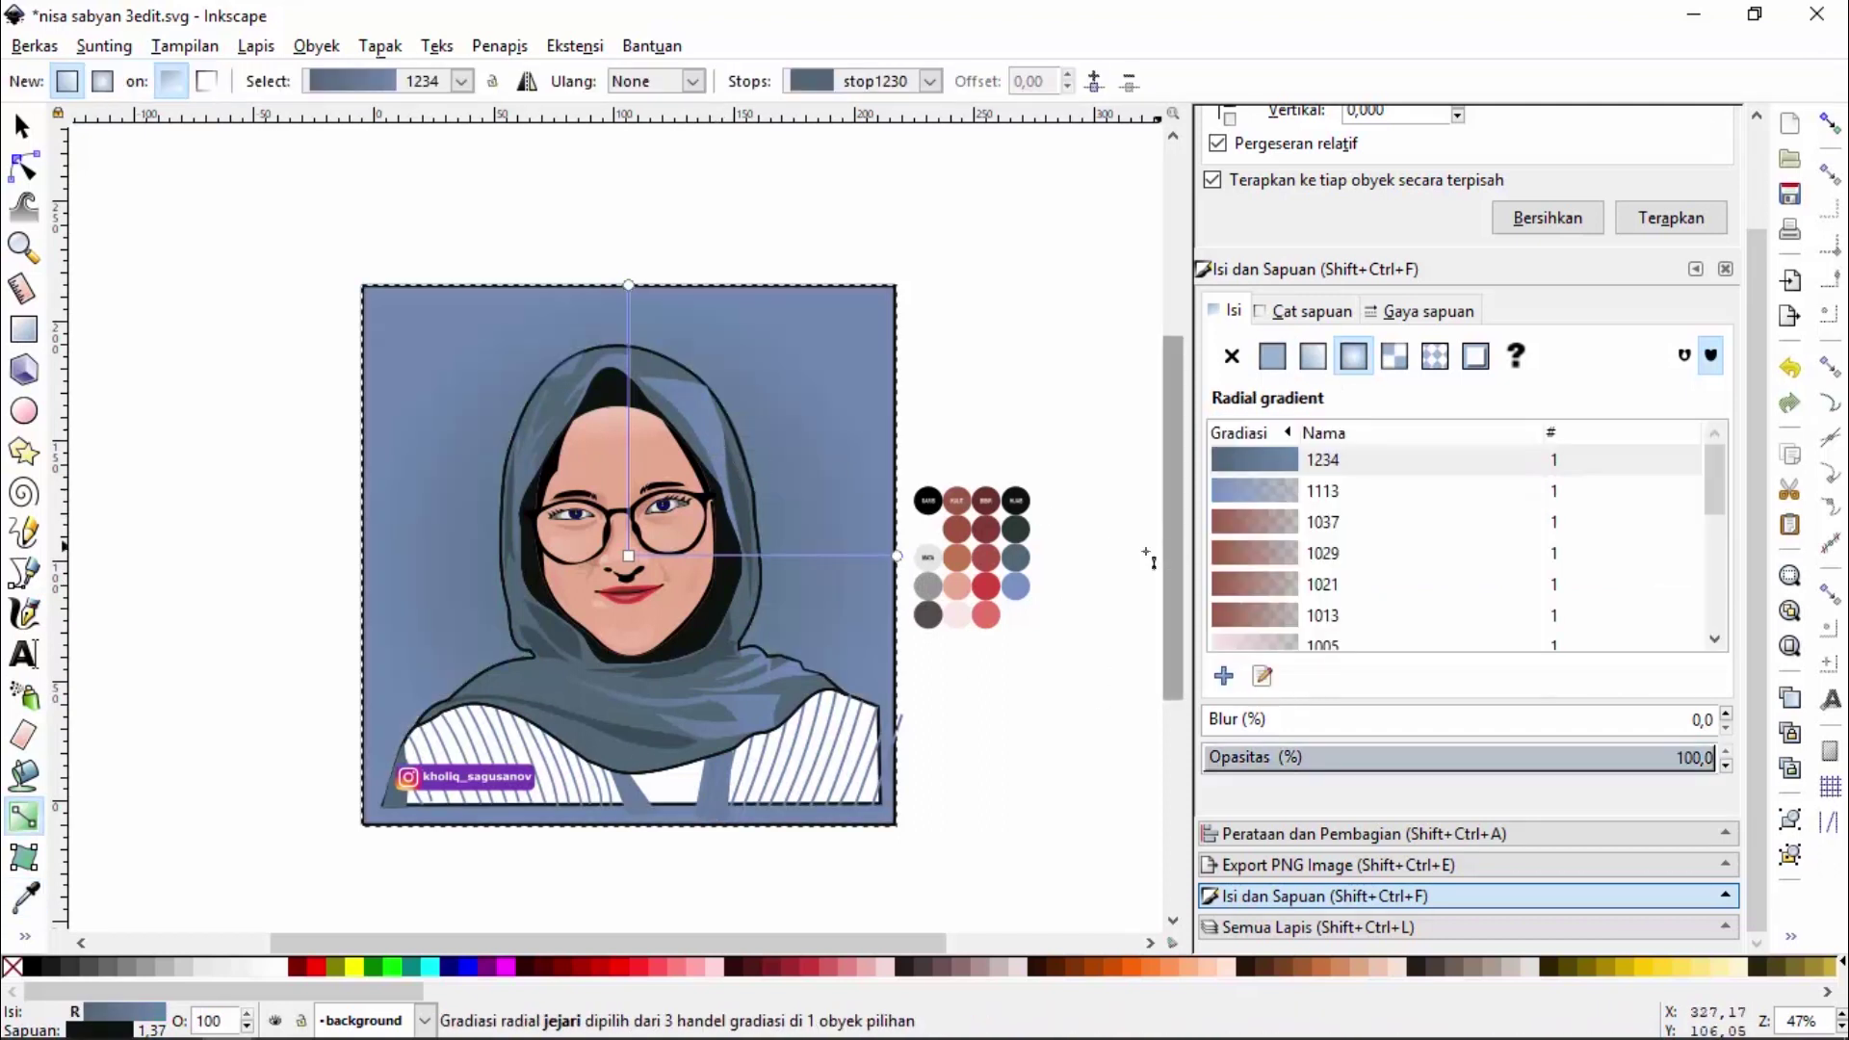
{"action": "left_click", "coordinate": [628, 556]}
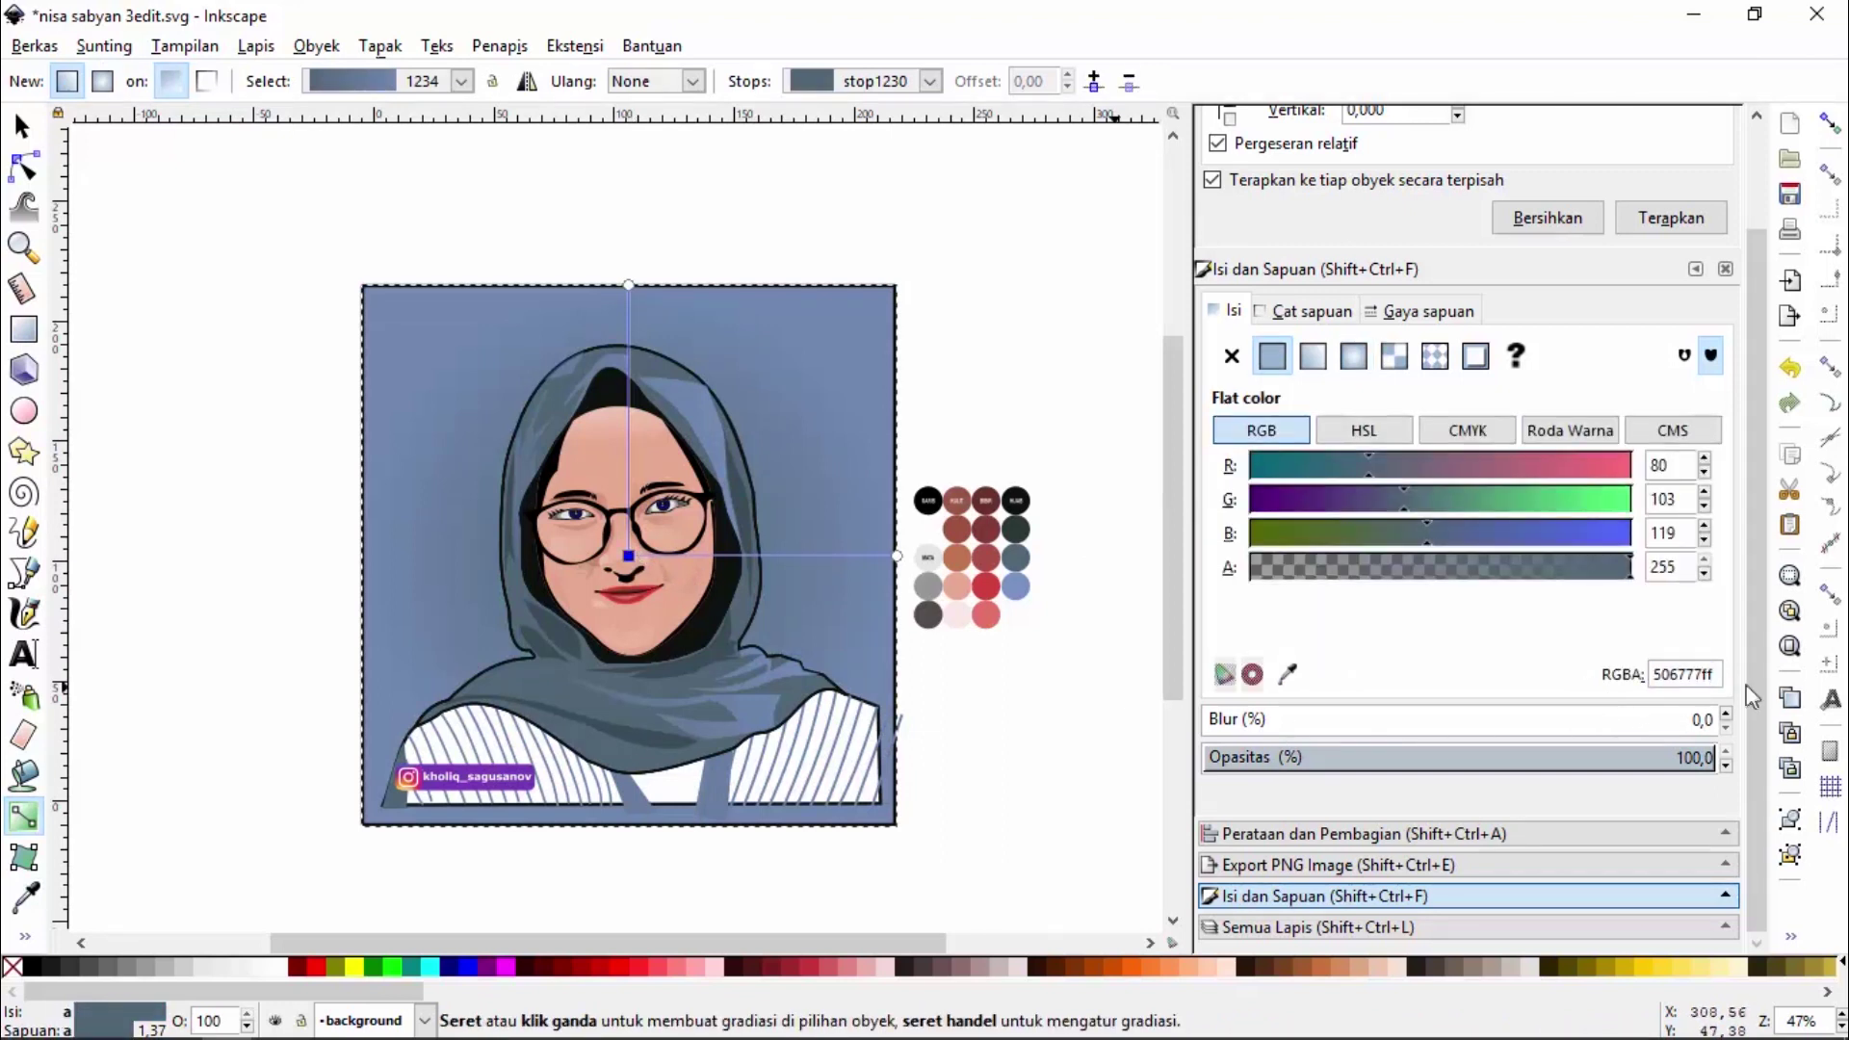
{"action": "left_click", "coordinate": [1287, 674]}
{"action": "left_click", "coordinate": [684, 790]}
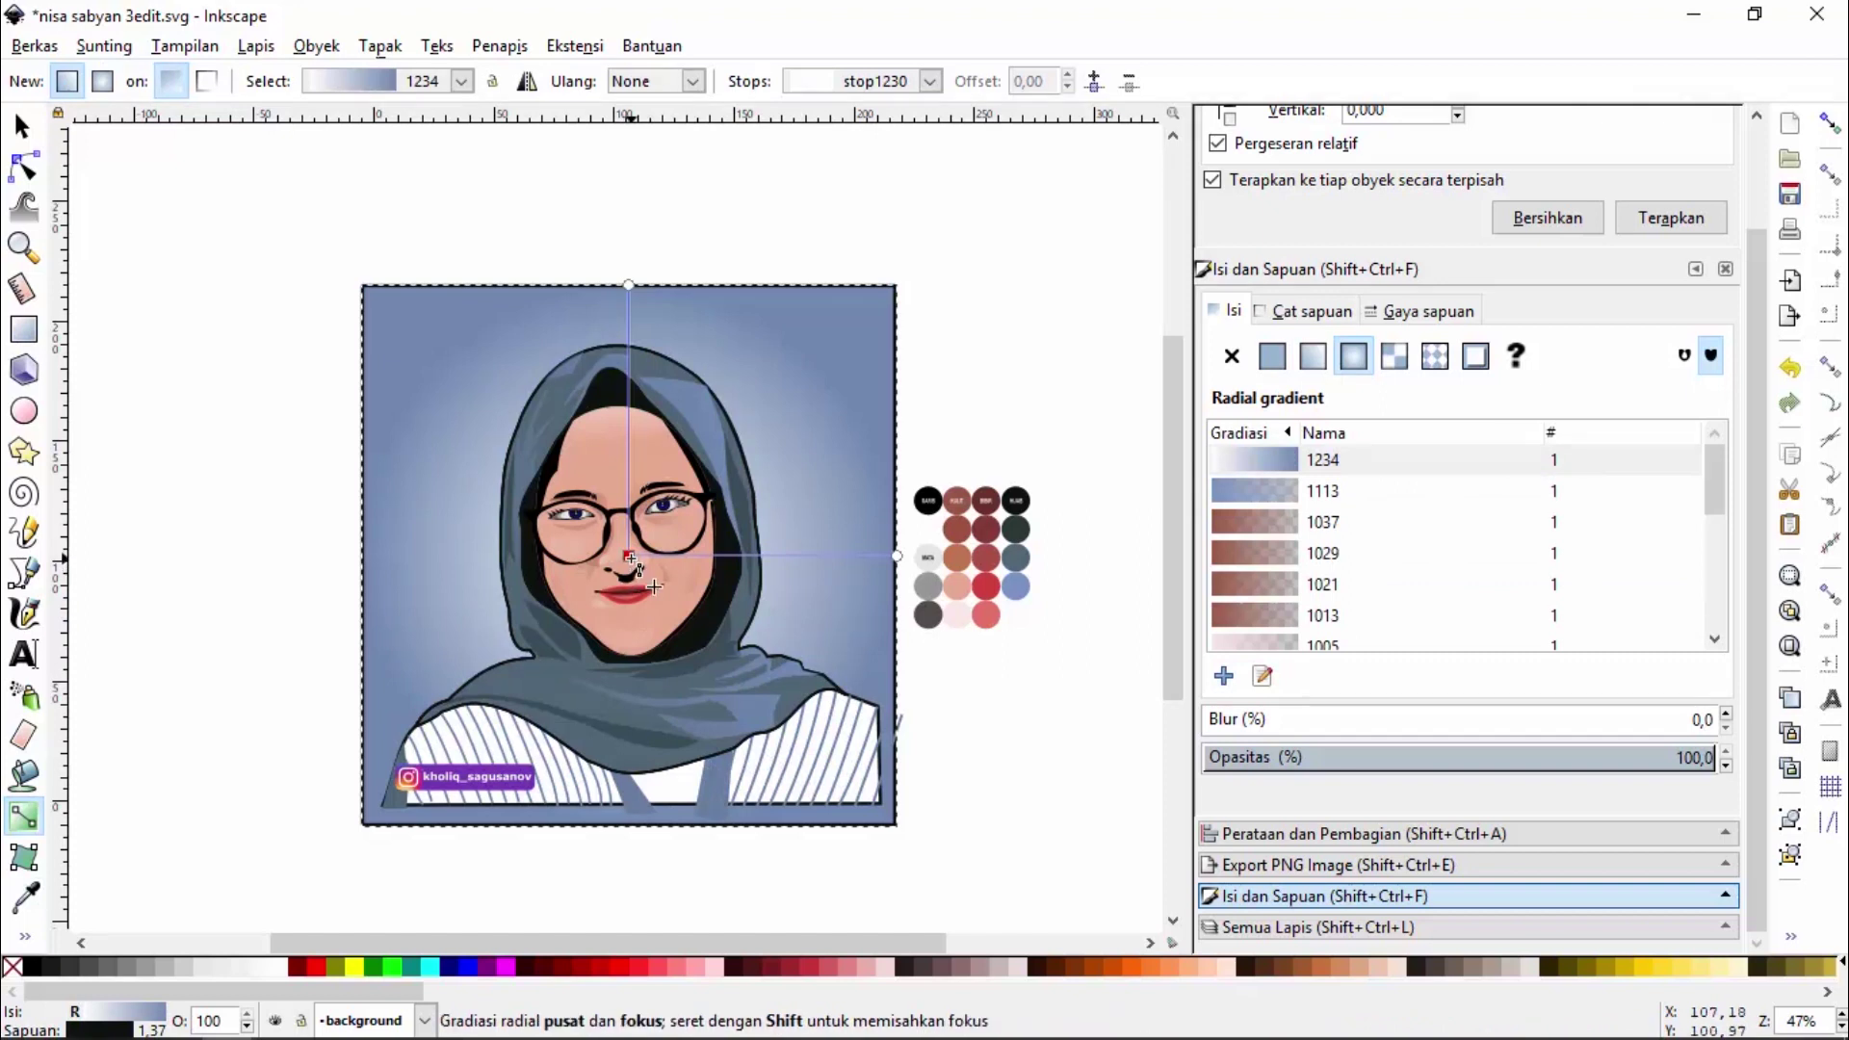
Stretch the gradient's radius above the page top and past its right side
{"action": "left_click", "coordinate": [628, 556]}
{"action": "left_click_drag", "start_coordinate": [628, 286], "coordinate": [592, 210]}
{"action": "left_click", "coordinate": [893, 527]}
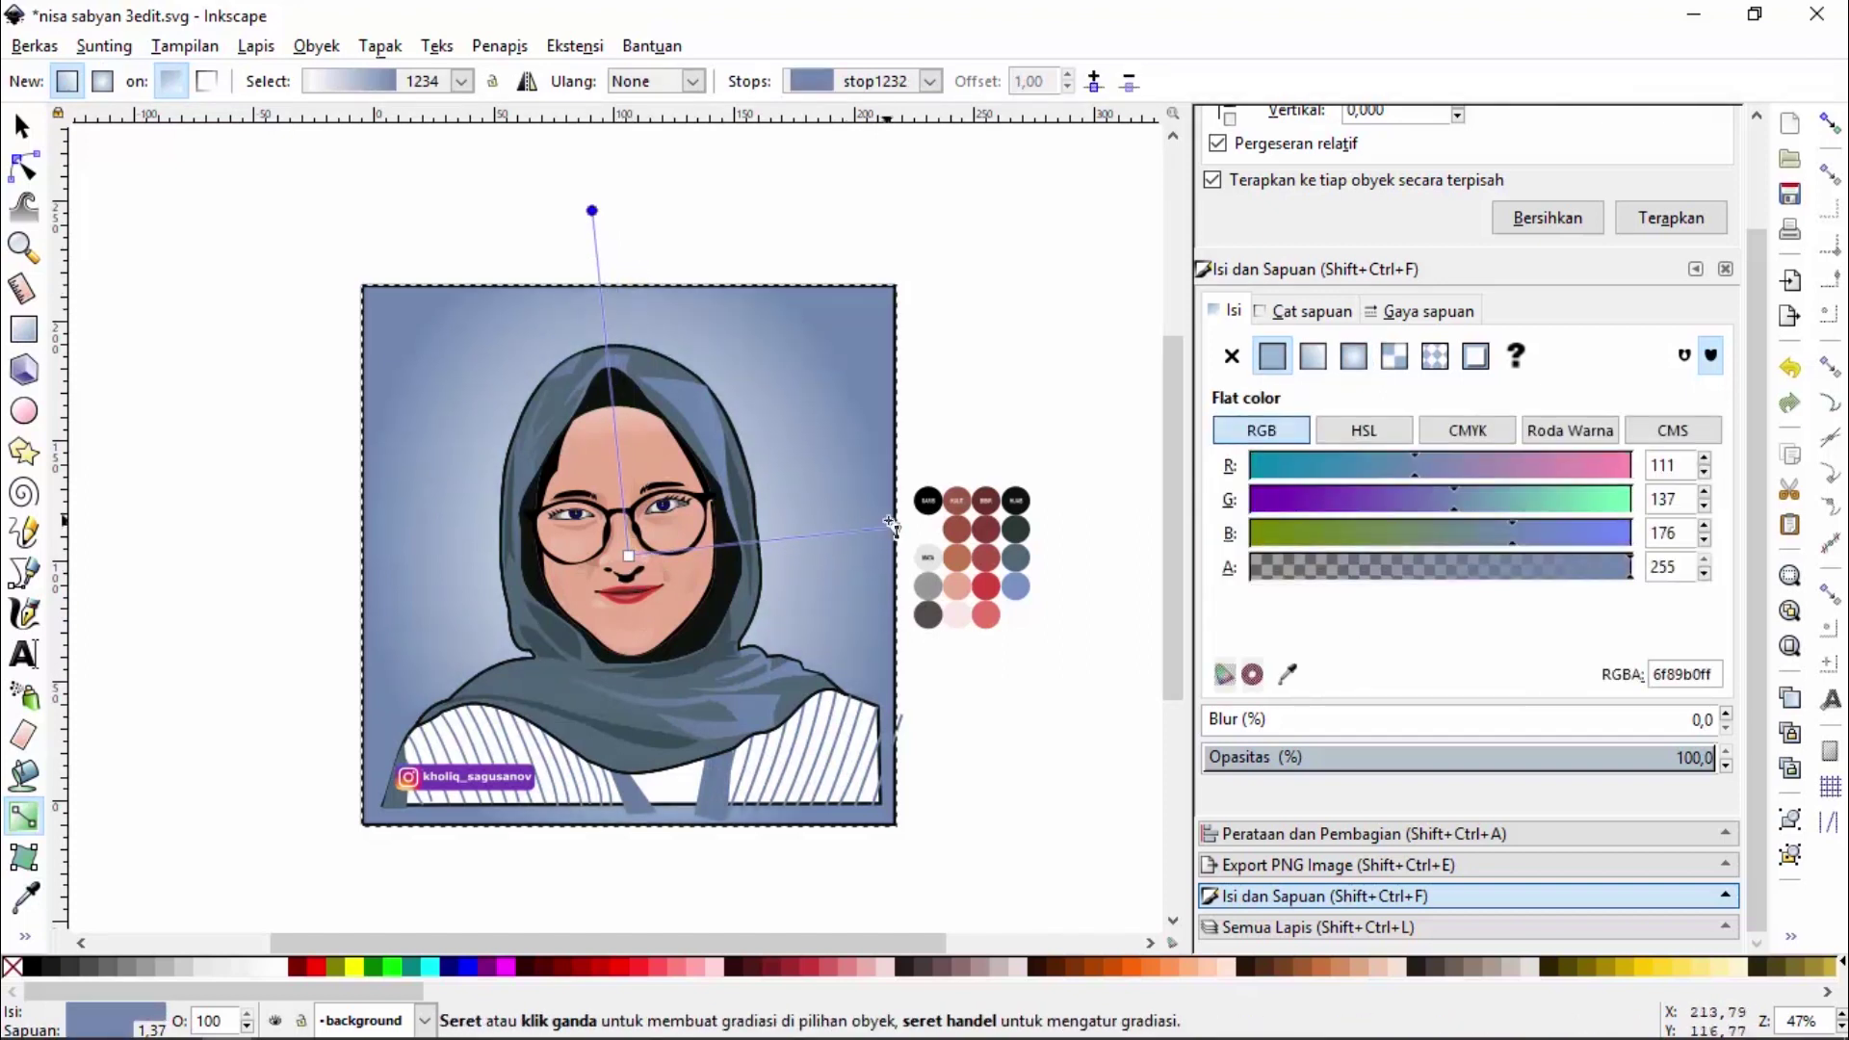
{"action": "mouse_move", "coordinate": [896, 527]}
{"action": "left_mouse_down"}
{"action": "mouse_move", "coordinate": [963, 536]}
{"action": "mouse_move", "coordinate": [1029, 506]}
{"action": "left_mouse_up"}
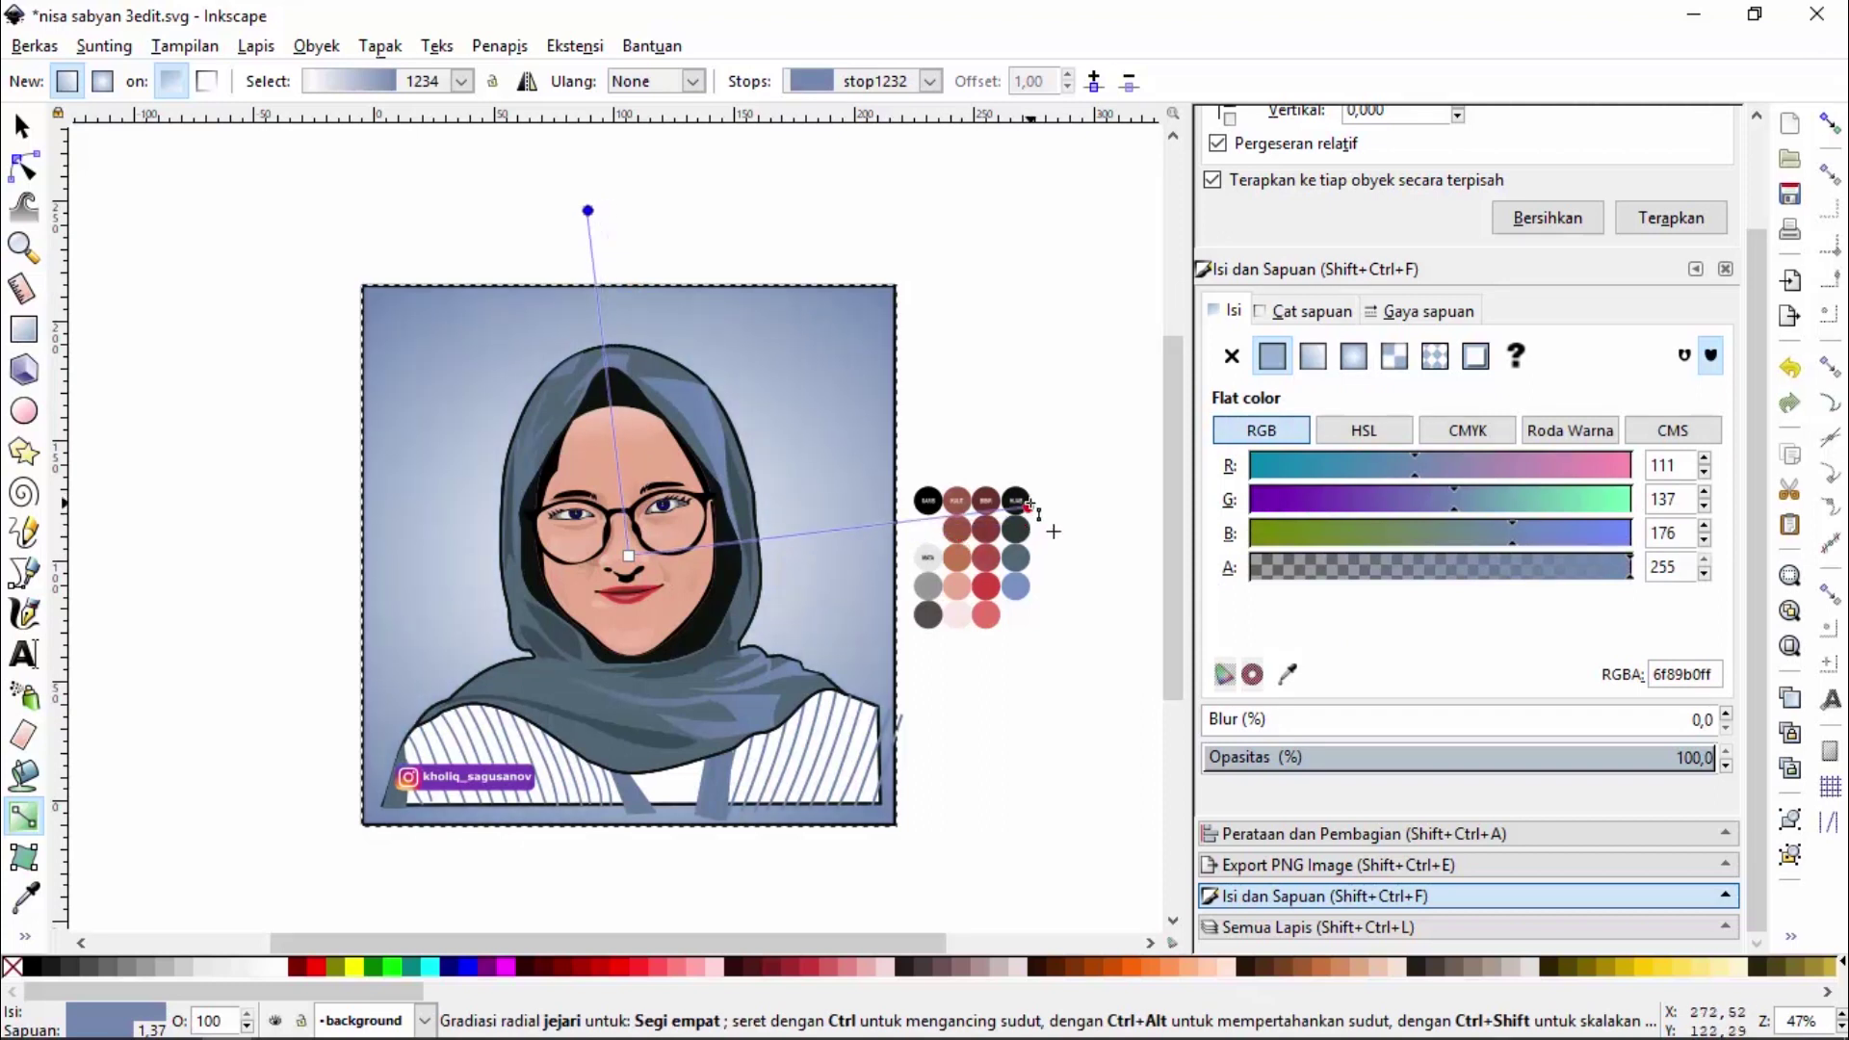
Export the whole page (Halaman) as the PNG sabyan2.png and bring up the Start menu
{"action": "left_click", "coordinate": [1372, 863]}
{"action": "left_click", "coordinate": [1269, 341]}
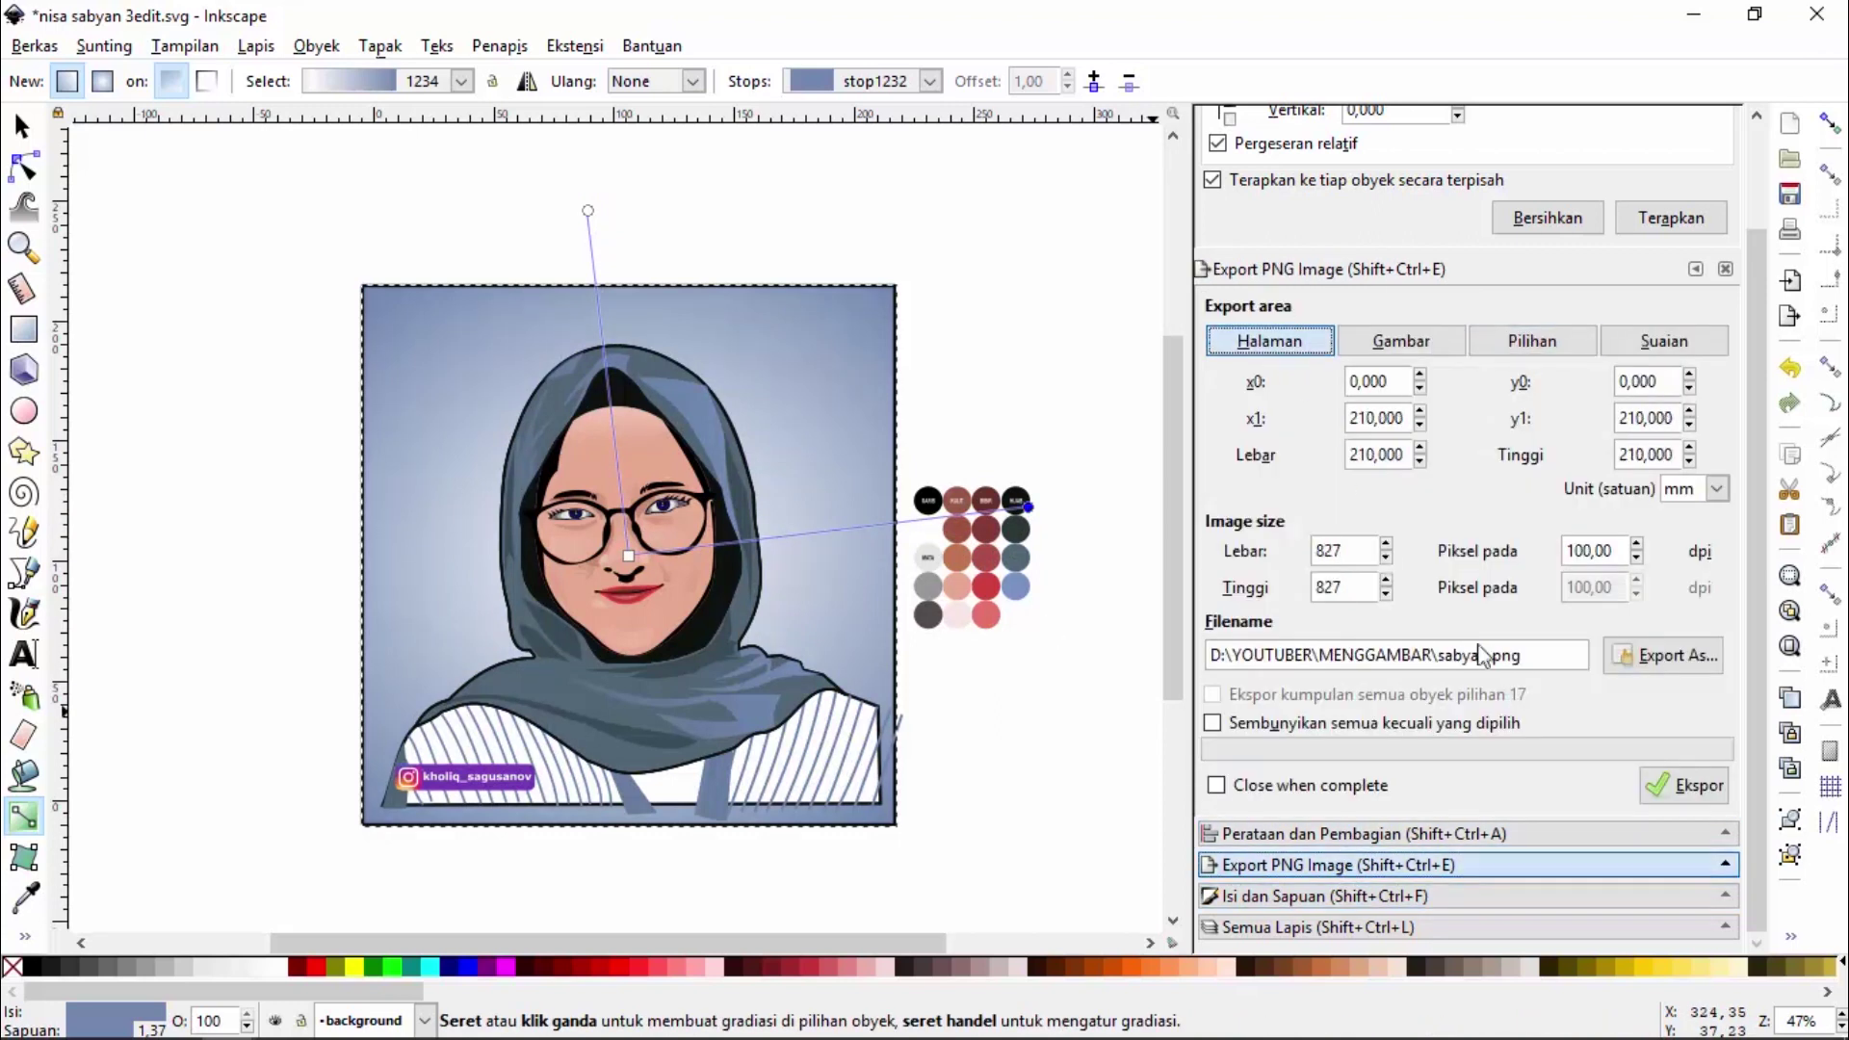
{"action": "left_click_drag", "start_coordinate": [1533, 658], "coordinate": [1493, 656]}
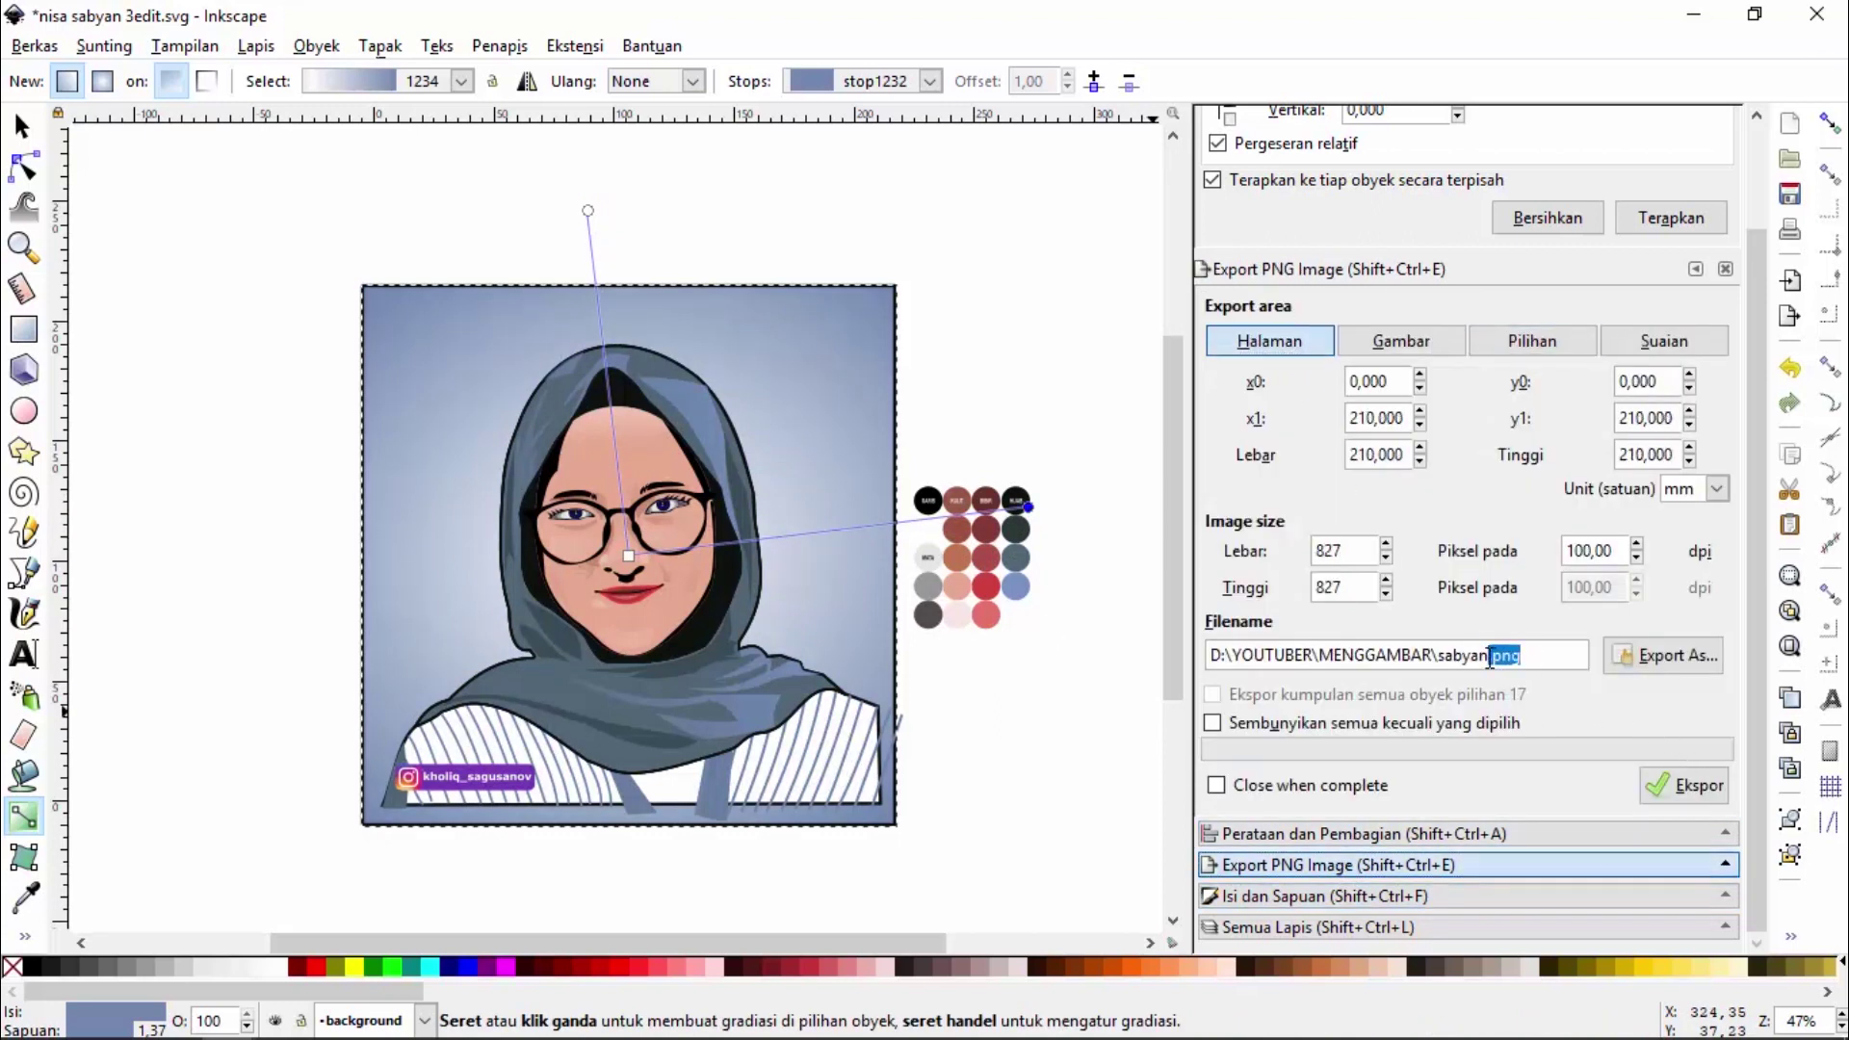
{"action": "type", "text": "2"}
{"action": "left_click", "coordinate": [1683, 787]}
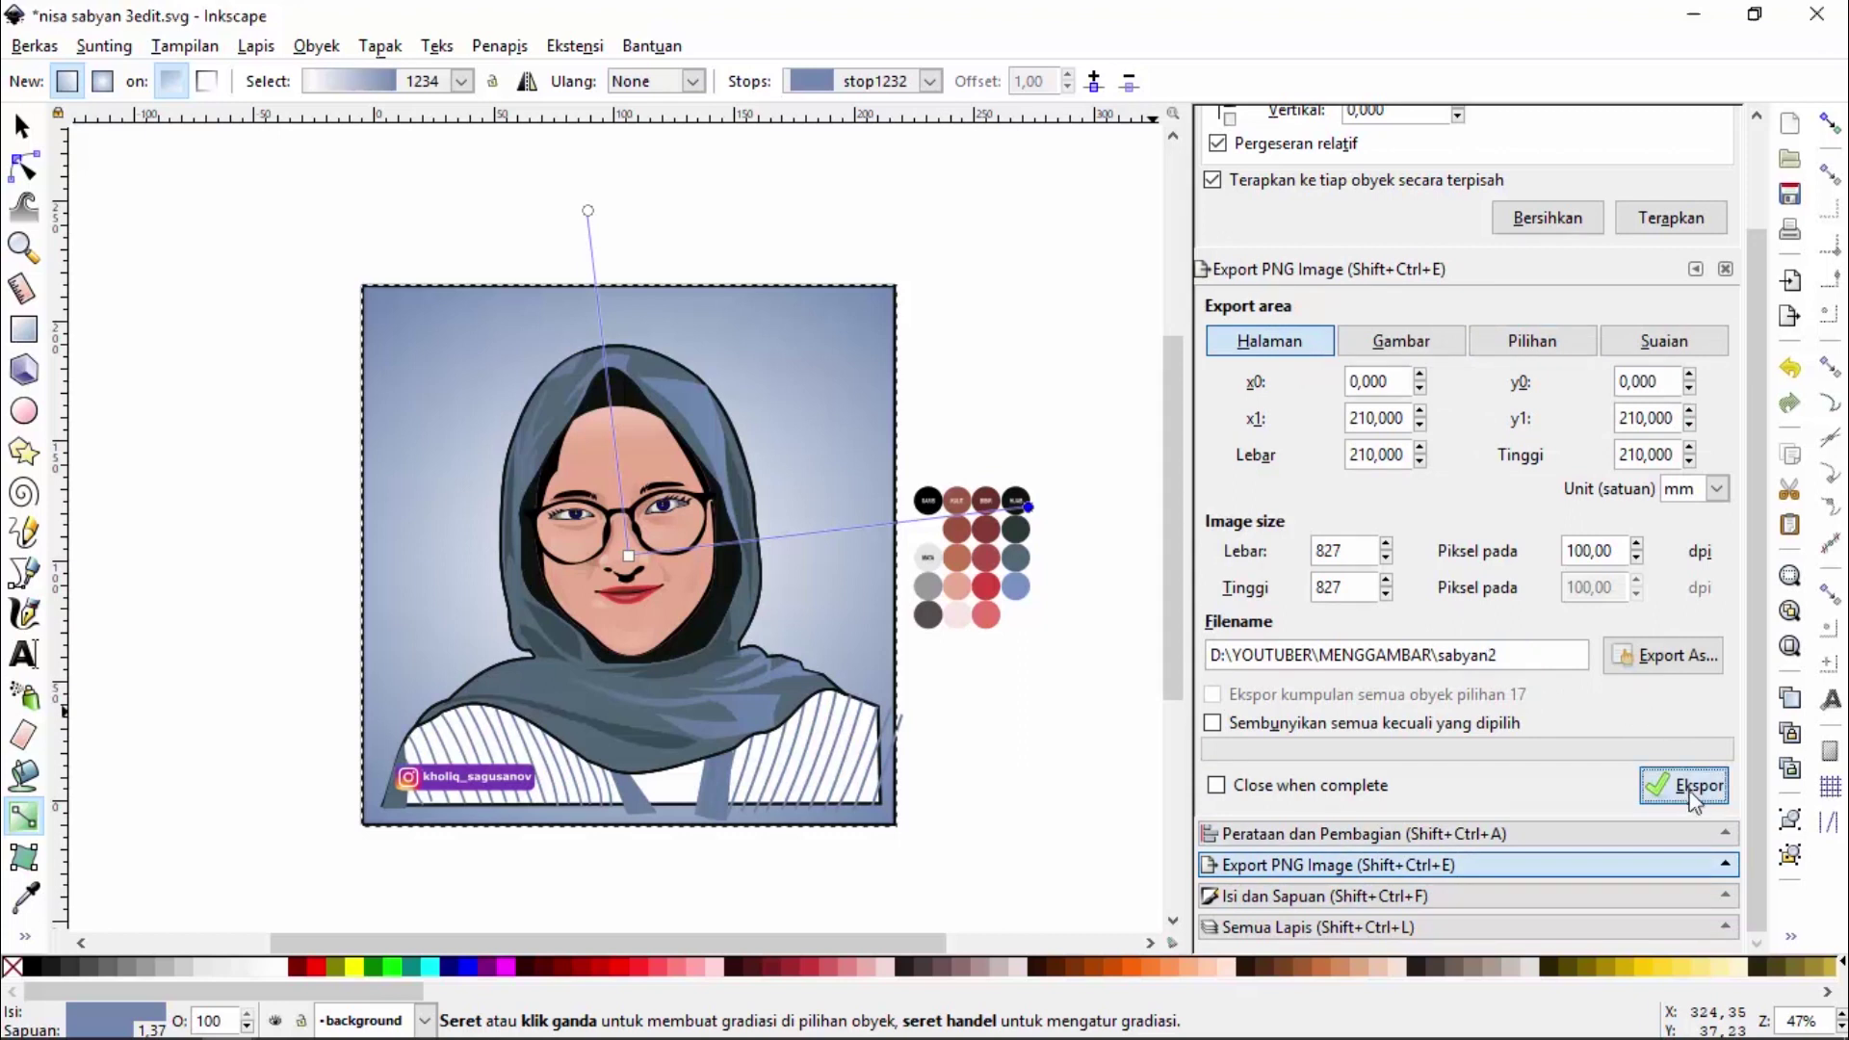
{"action": "left_click_drag", "start_coordinate": [1562, 657], "coordinate": [1135, 665]}
{"action": "key", "text": "ctrl+c"}
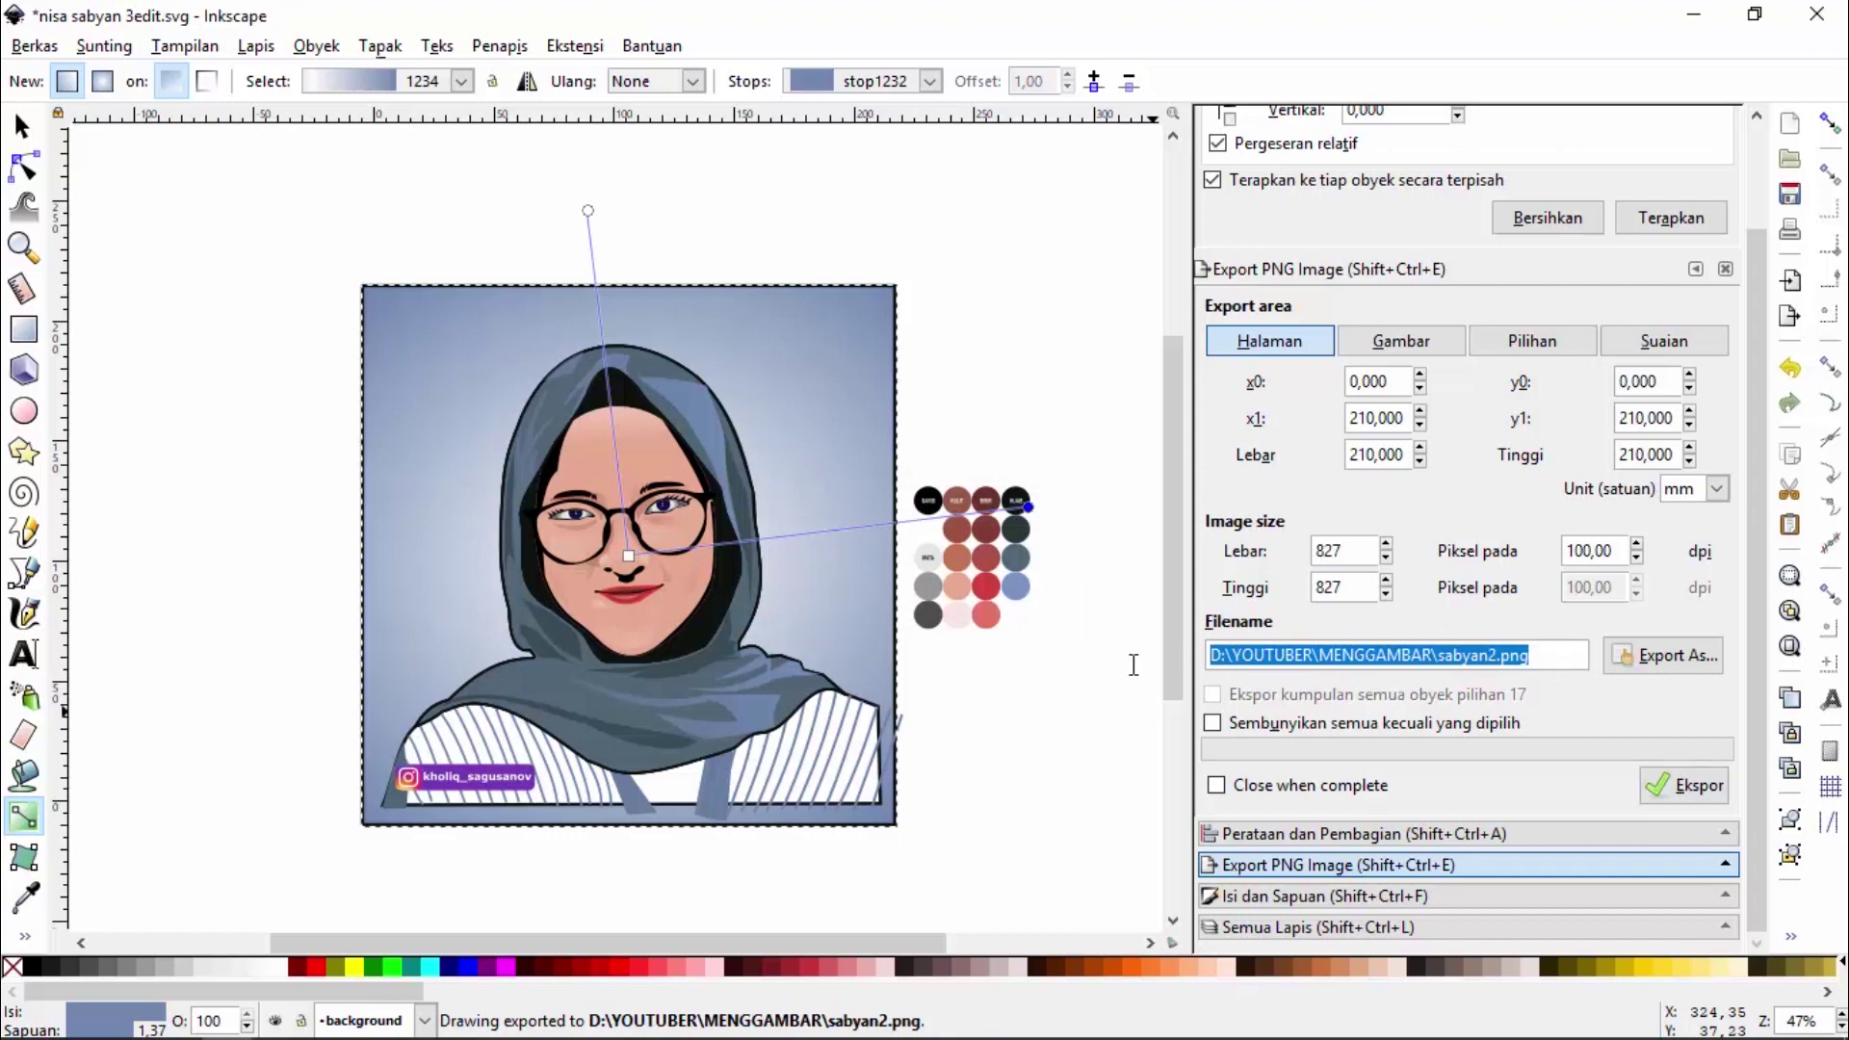
{"action": "key", "text": "super"}
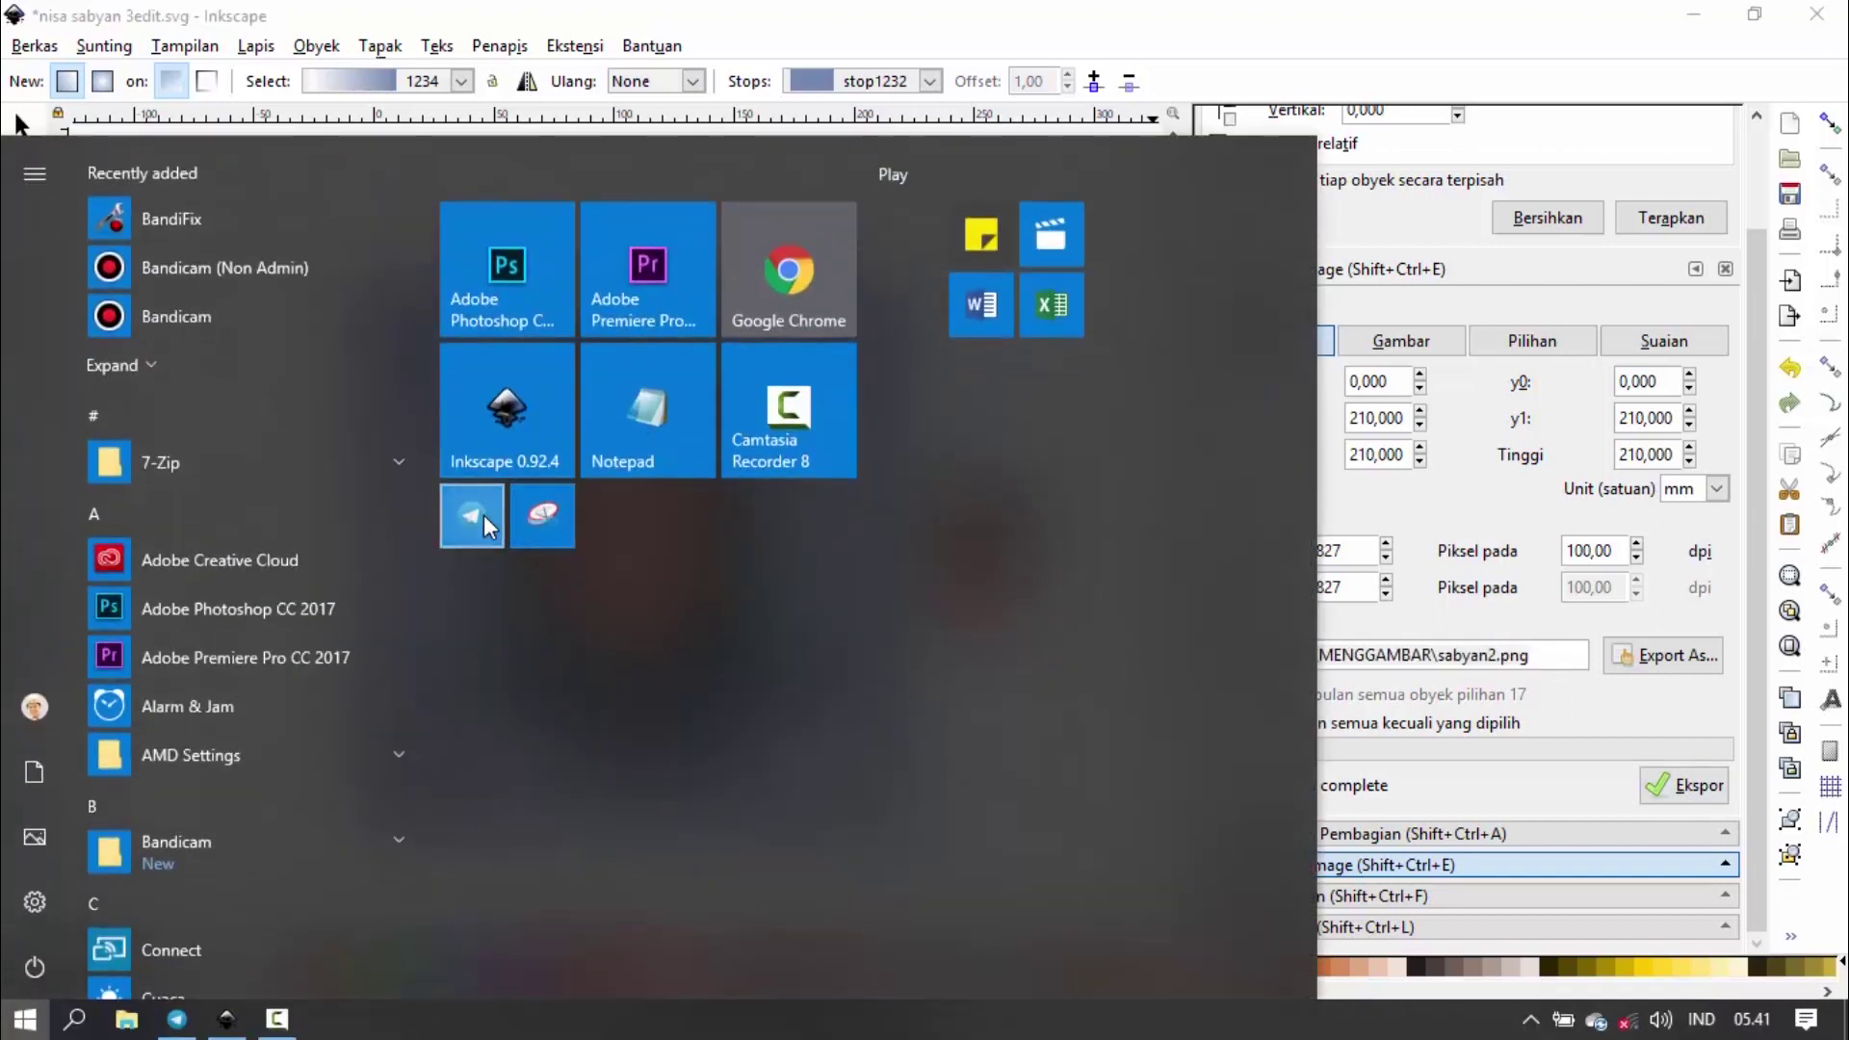
Launch Telegram and send sabyan2.png as a photo to the broadcast channel
{"action": "left_click", "coordinate": [483, 514]}
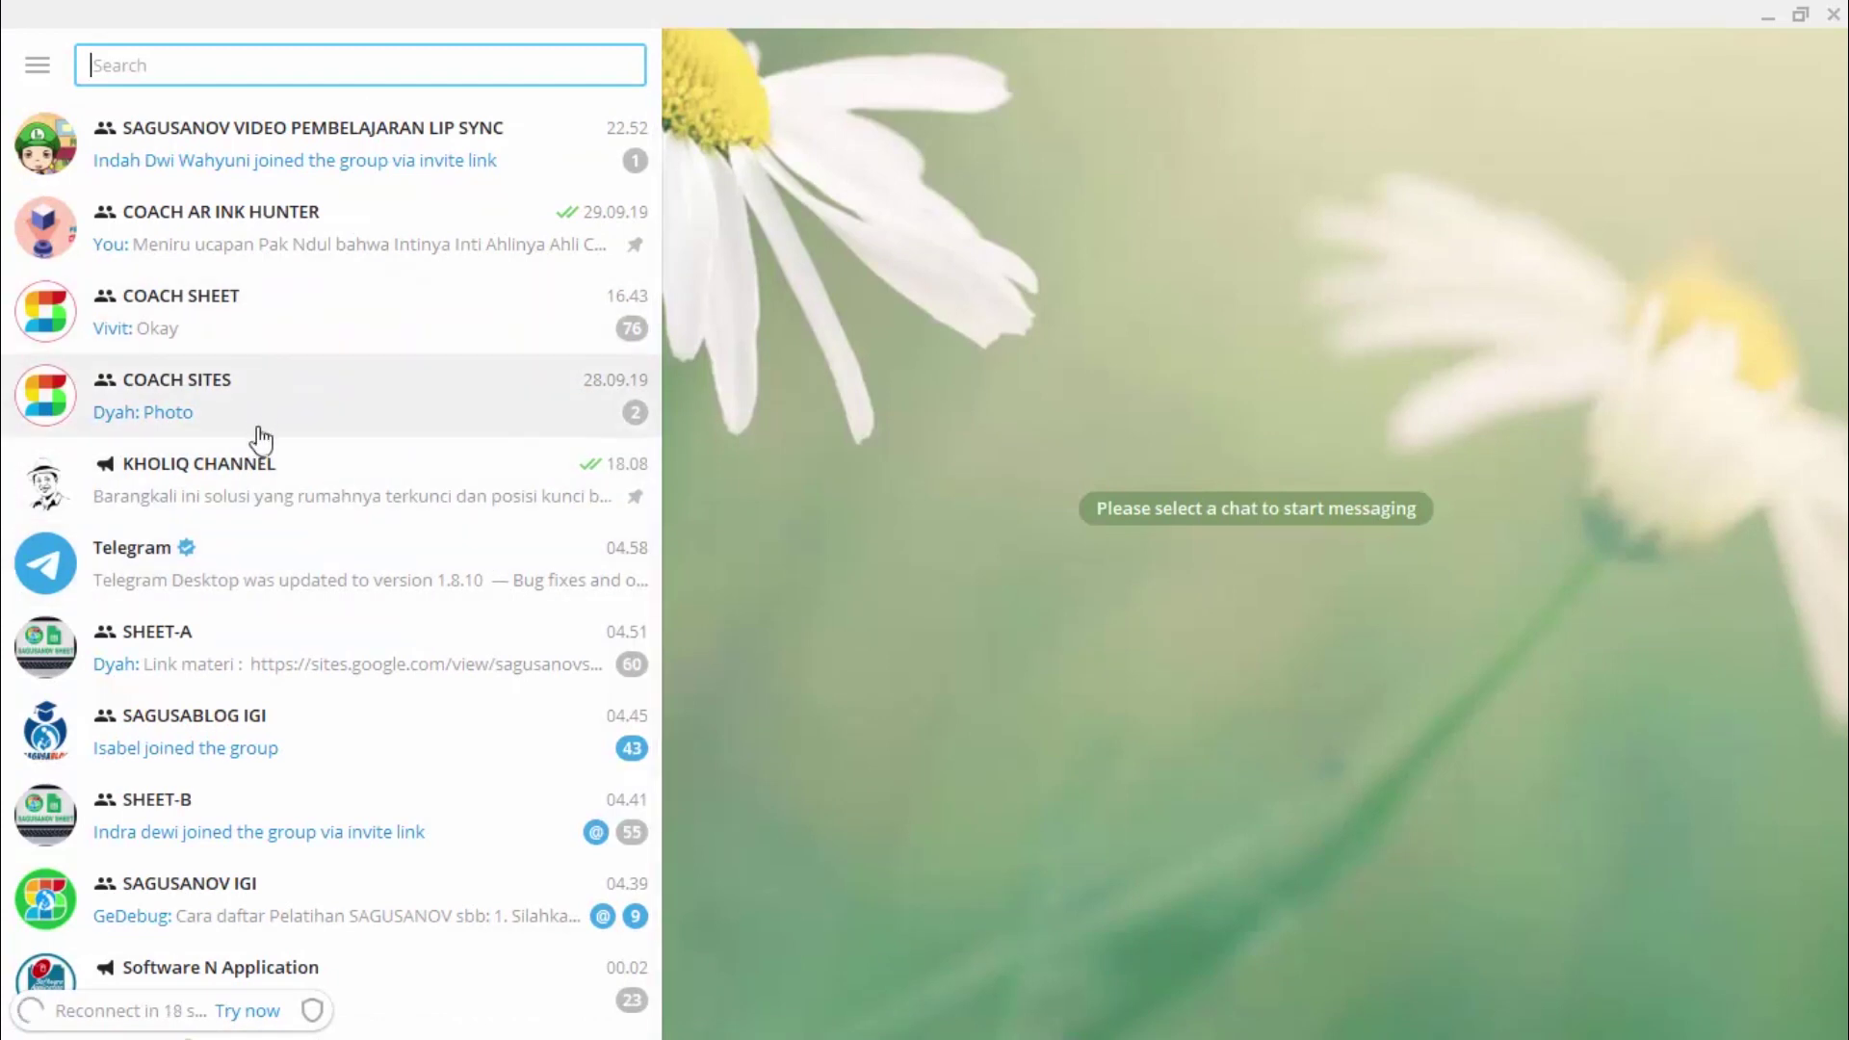
{"action": "left_click", "coordinate": [243, 489]}
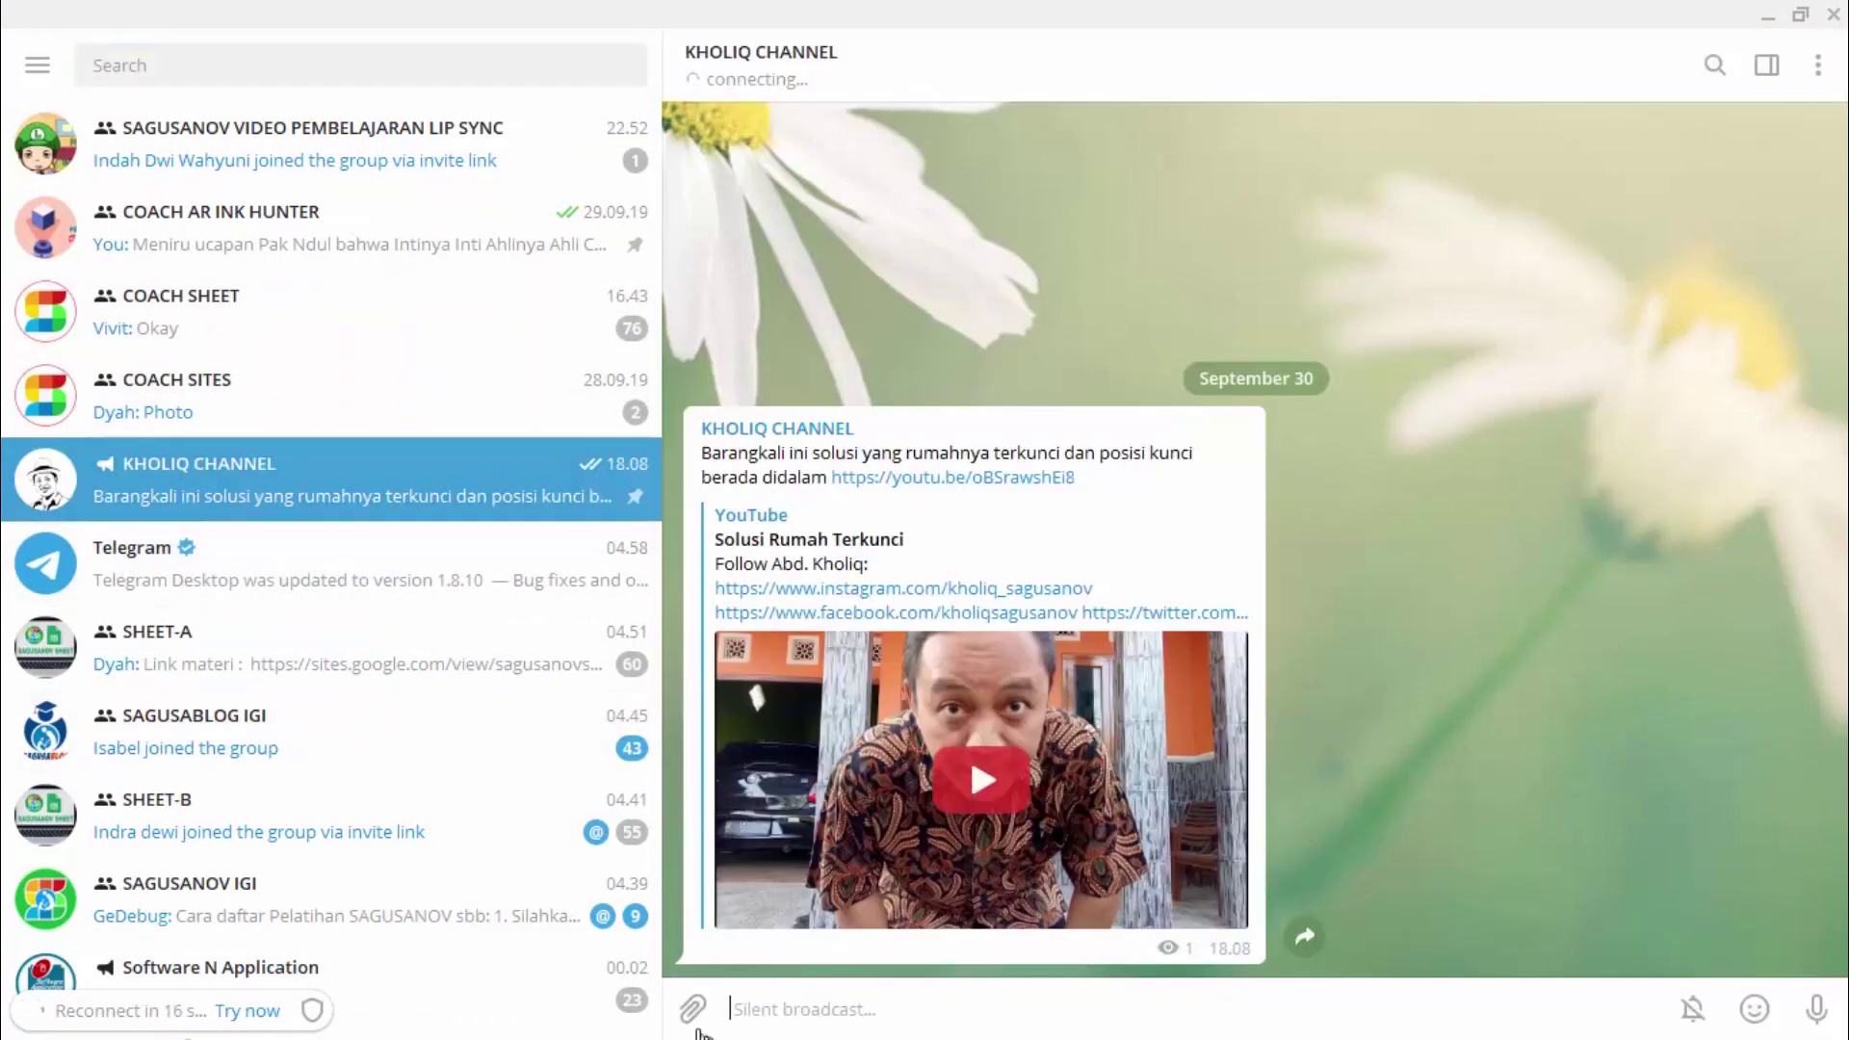
{"action": "left_click", "coordinate": [694, 1013]}
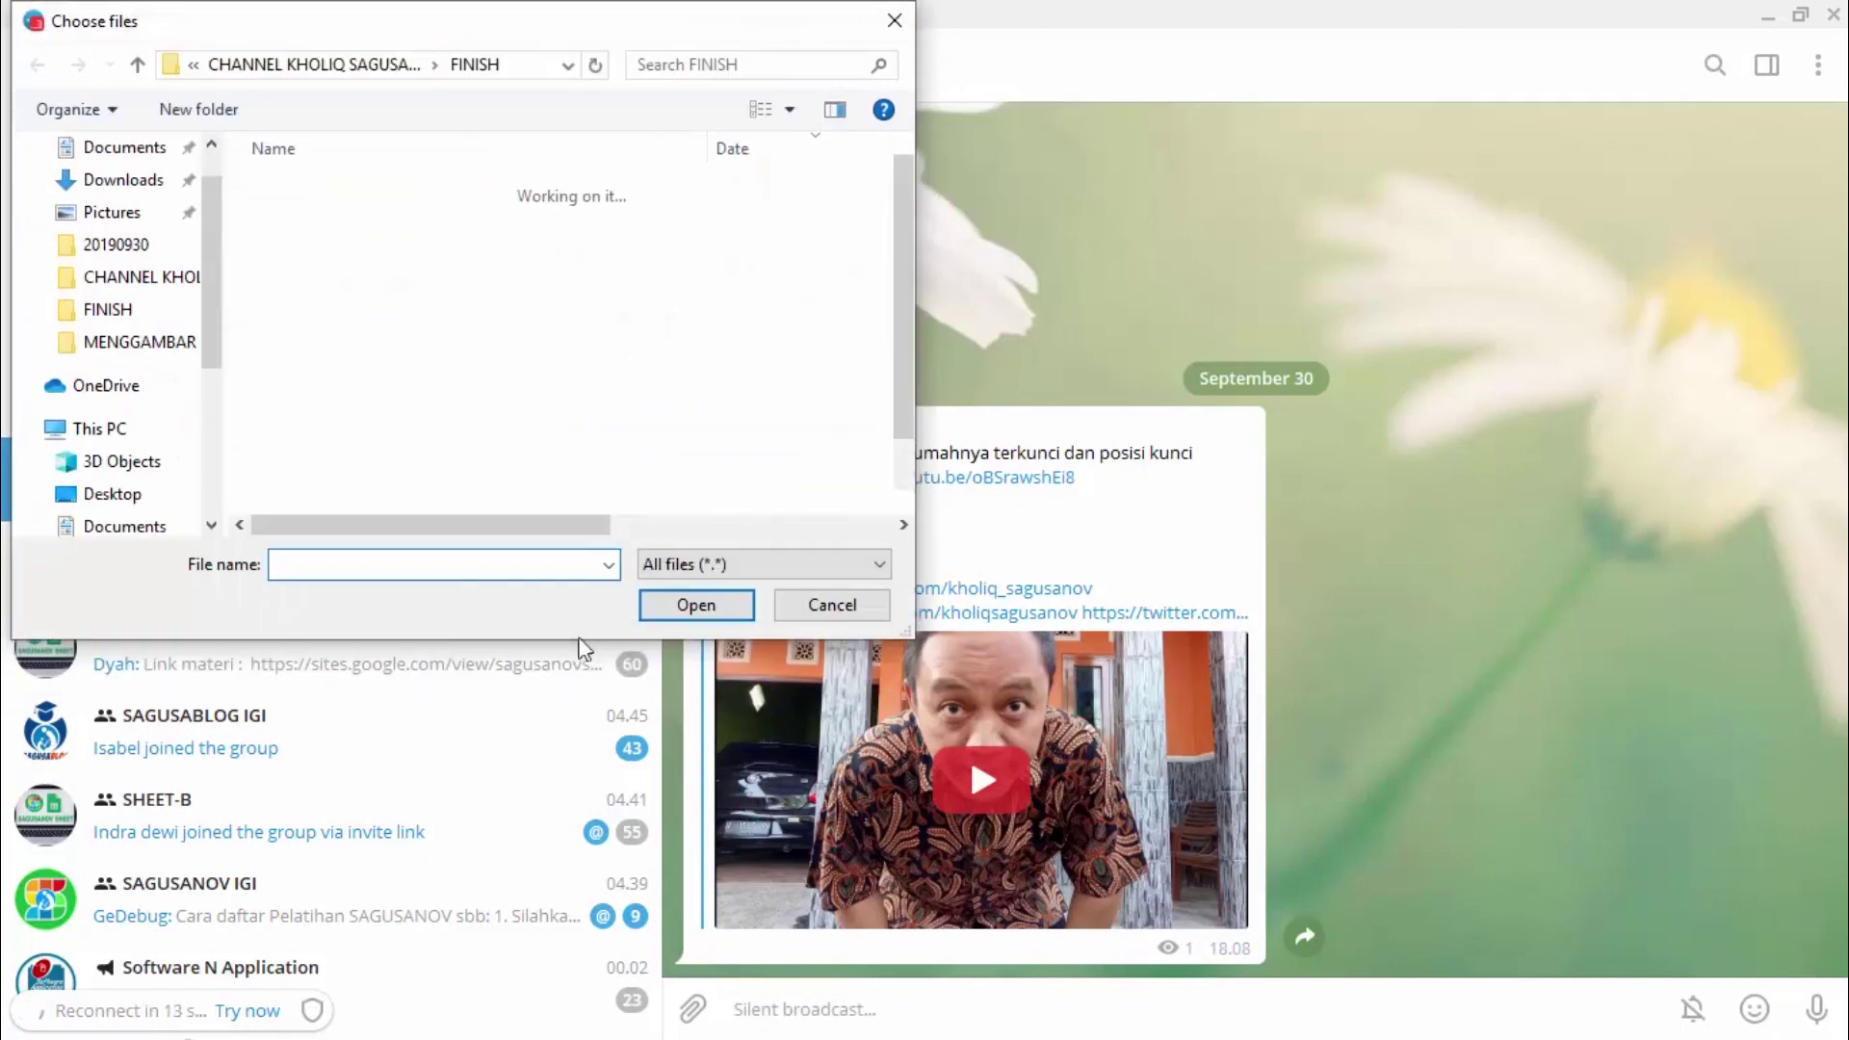
{"action": "key", "text": "ctrl+v"}
{"action": "left_click", "coordinate": [693, 606]}
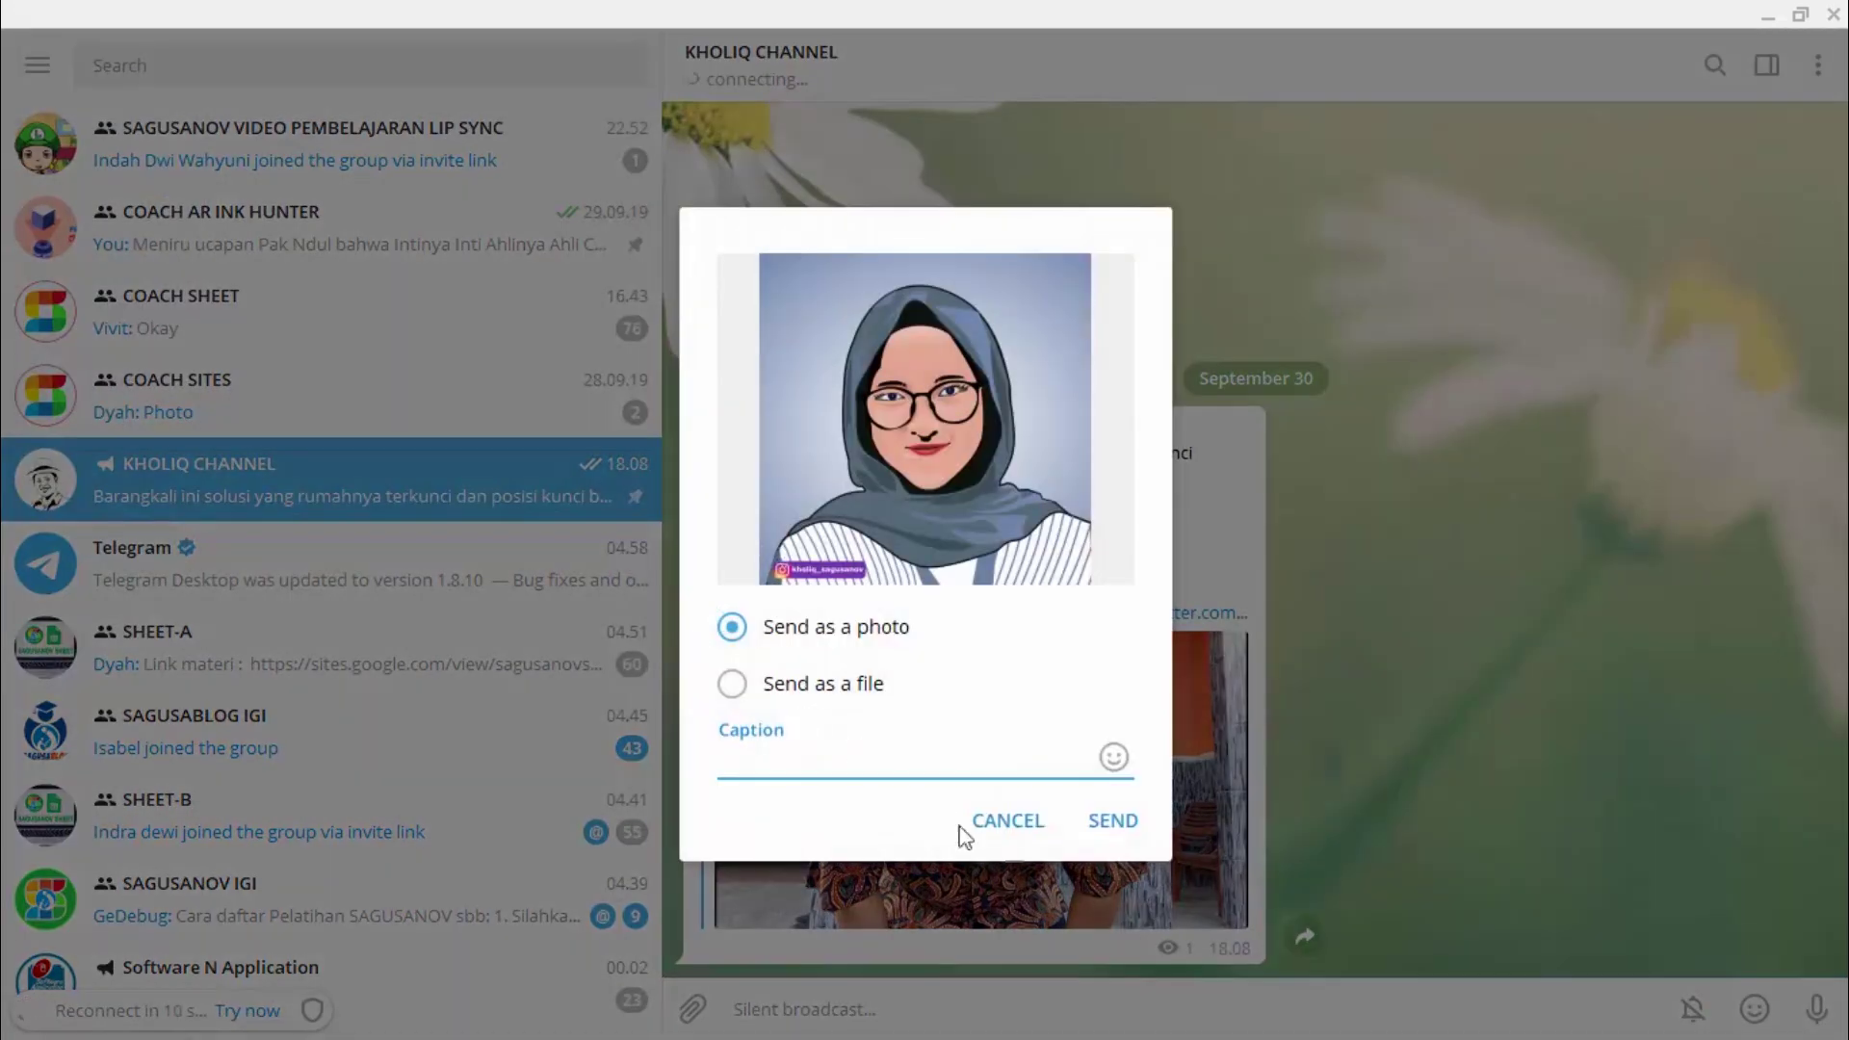
{"action": "left_click", "coordinate": [1119, 825]}
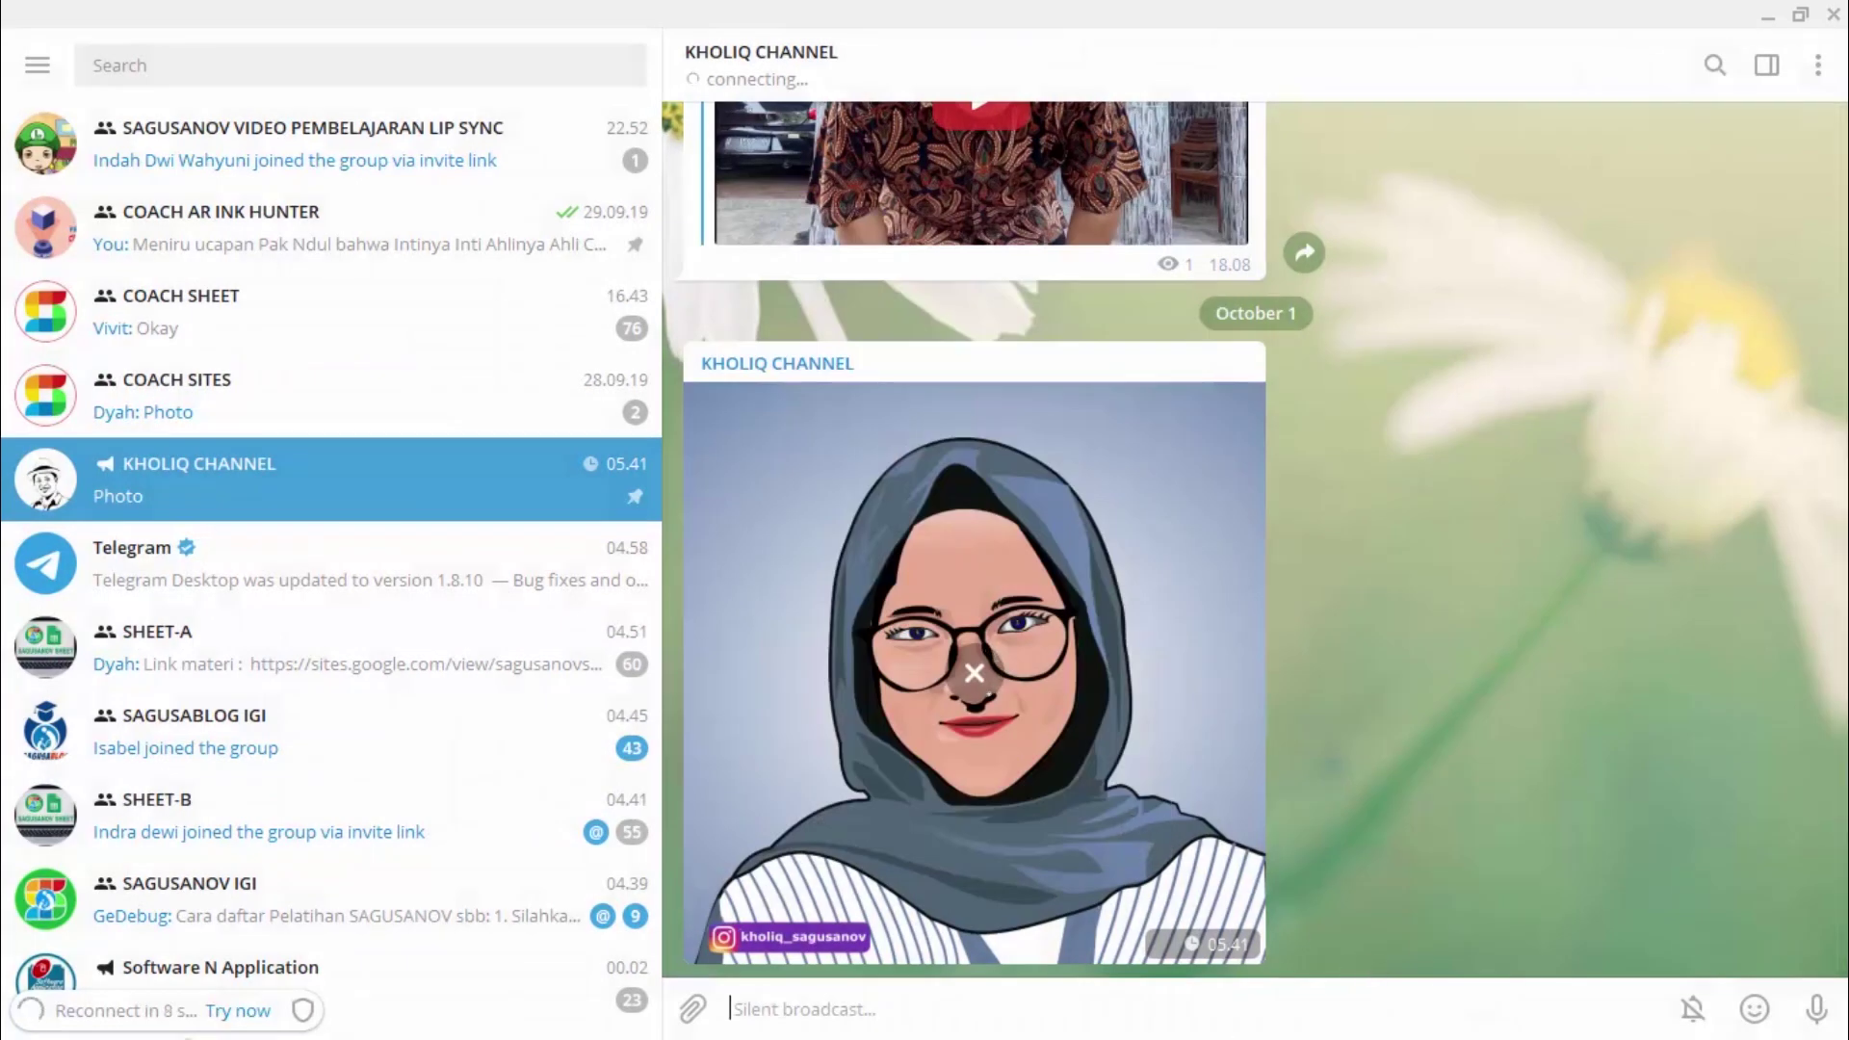